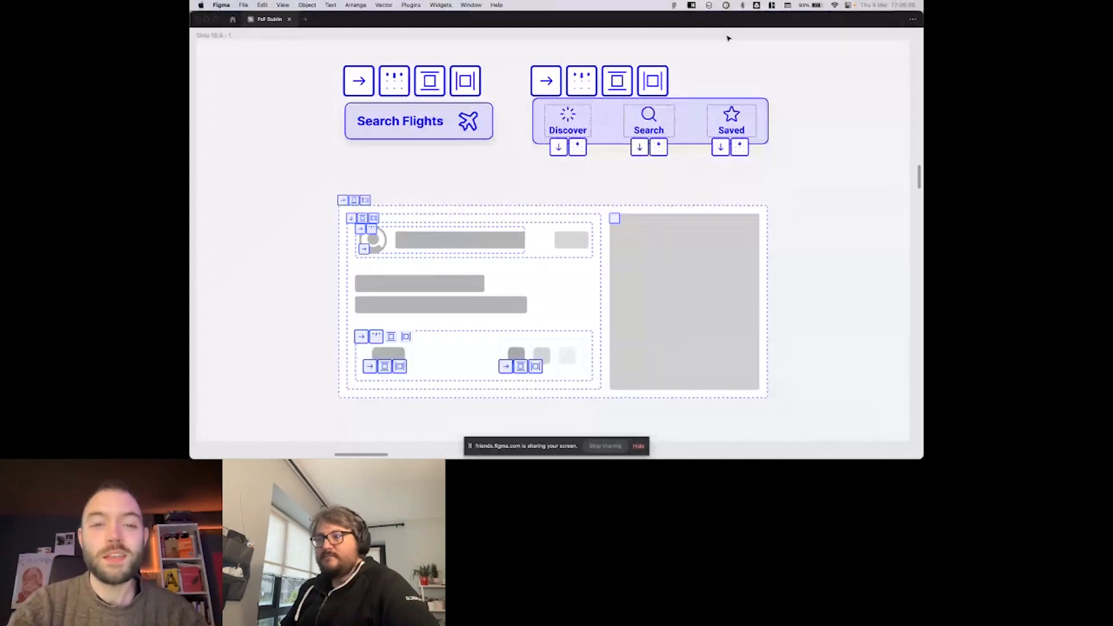
scroll(730, 38, "right", 1)
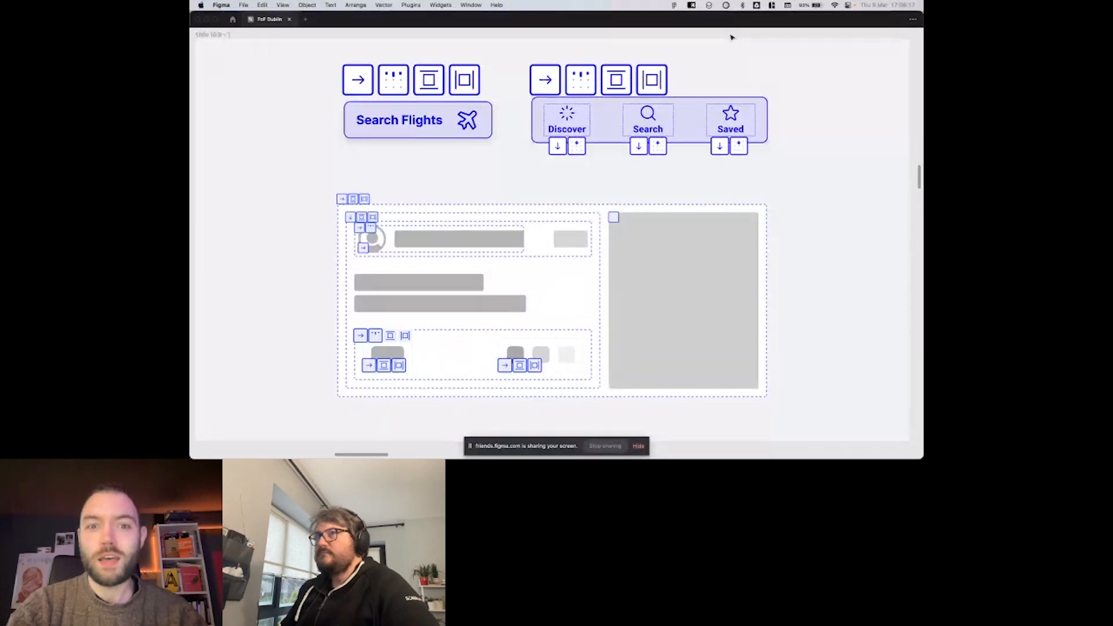
scroll(731, 37, "down", 1)
scroll(731, 37, "left", 1)
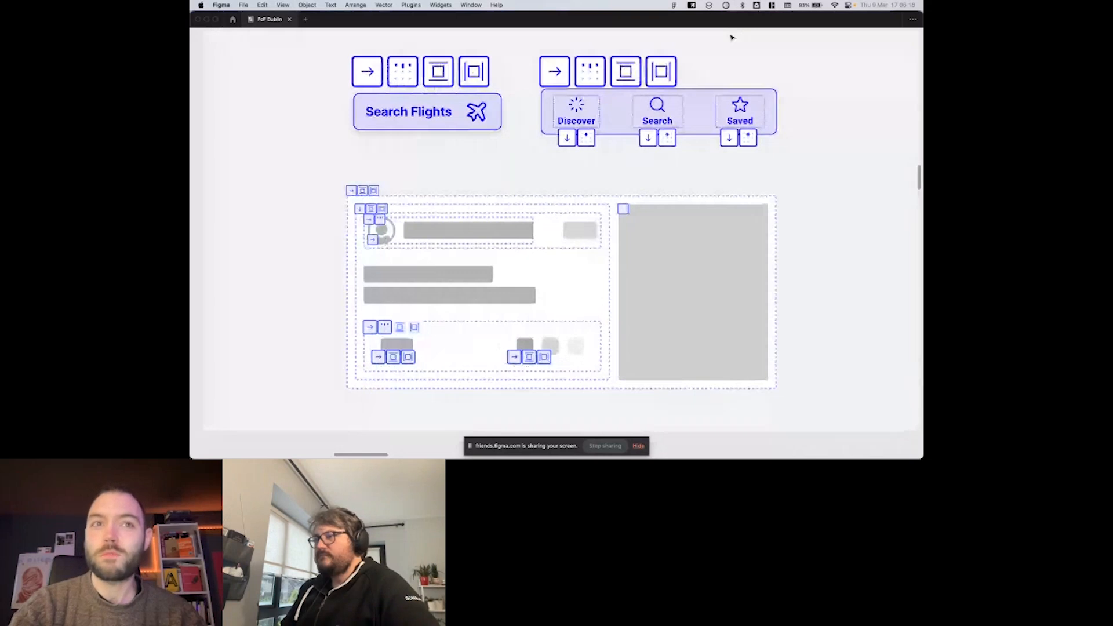
scroll(732, 37, "right", 1)
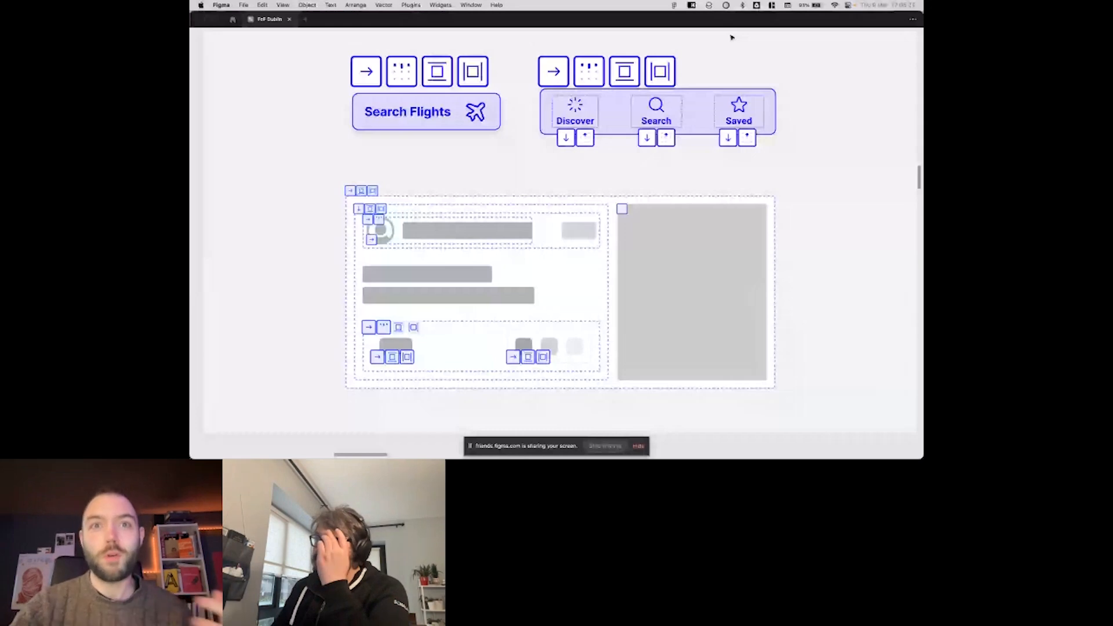
scroll(732, 38, "down", 1)
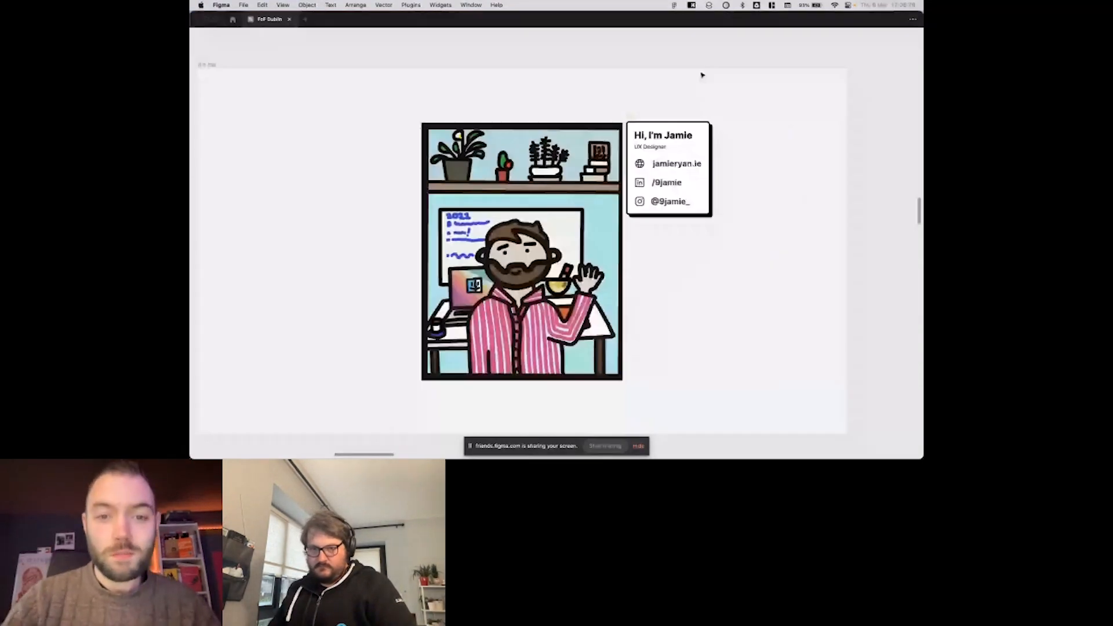
scroll(703, 76, "left", 1)
scroll(702, 76, "down", 1)
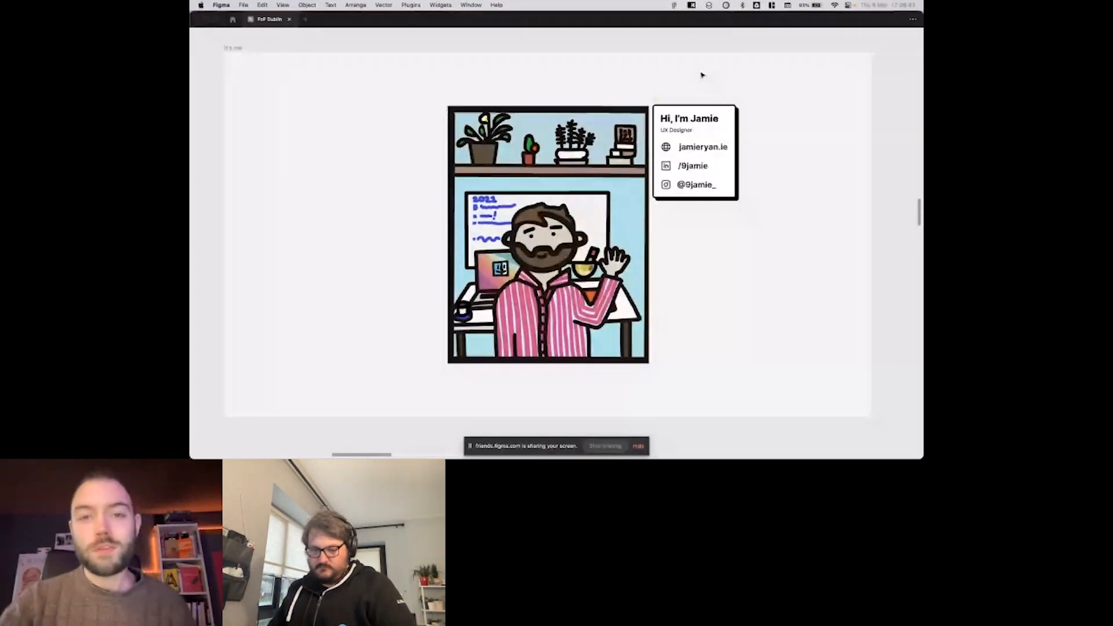
scroll(702, 75, "down", 1)
scroll(702, 75, "left", 1)
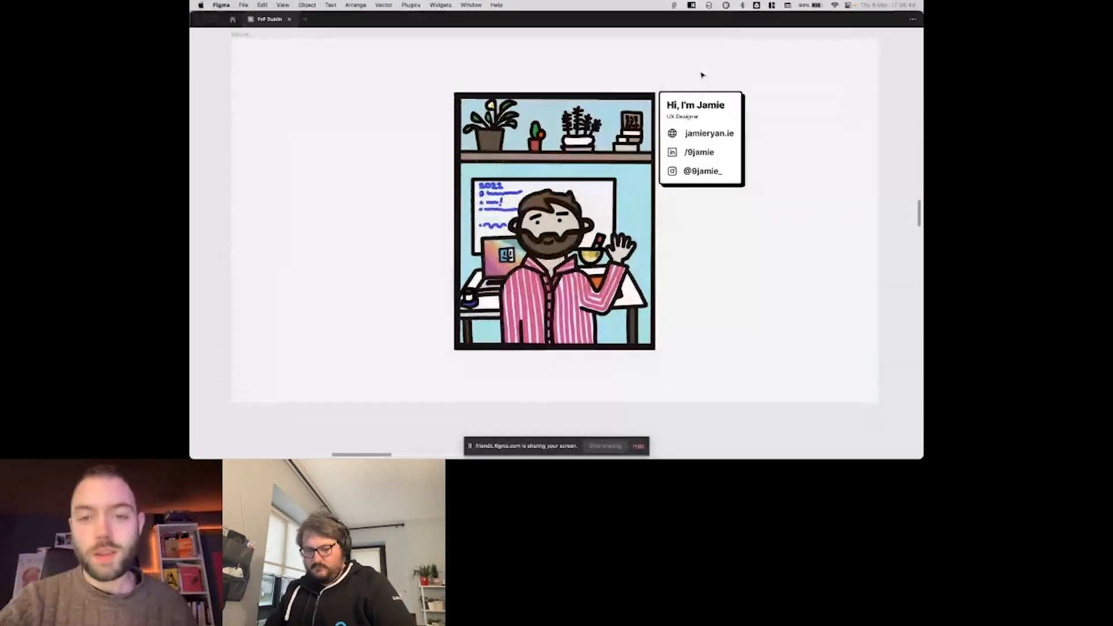
scroll(702, 76, "up", 1)
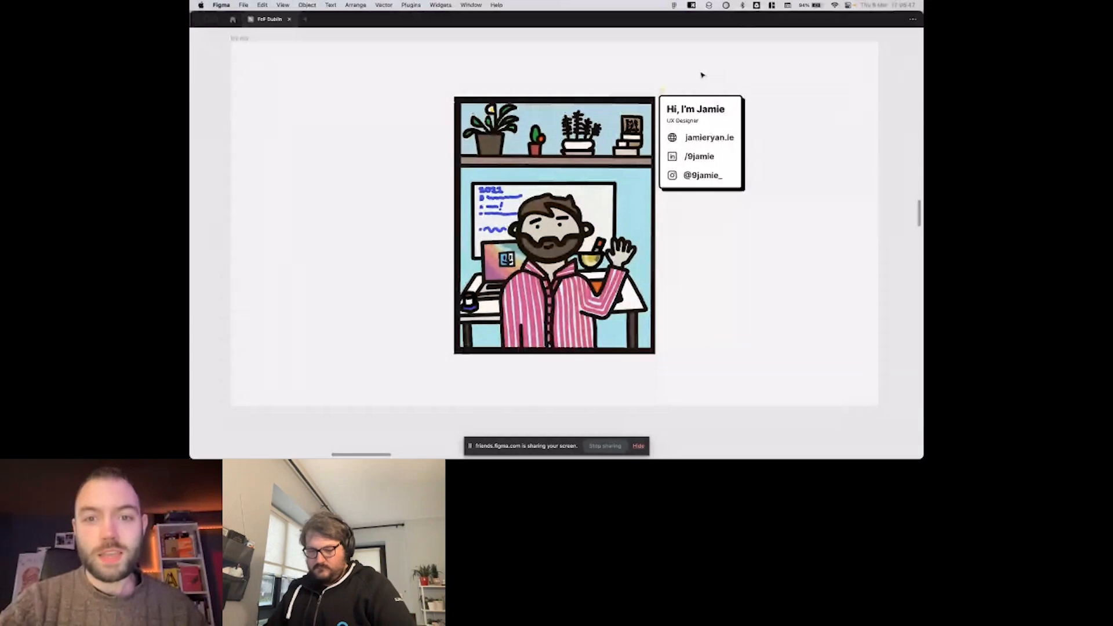
scroll(702, 76, "down", 1)
scroll(702, 76, "up", 1)
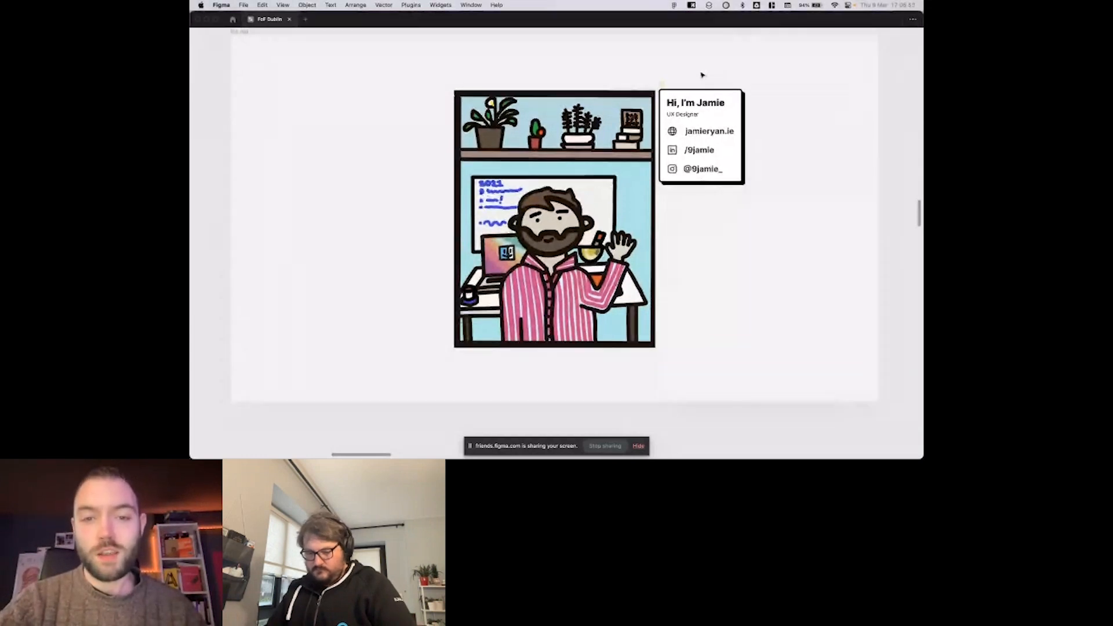
scroll(702, 75, "up", 1)
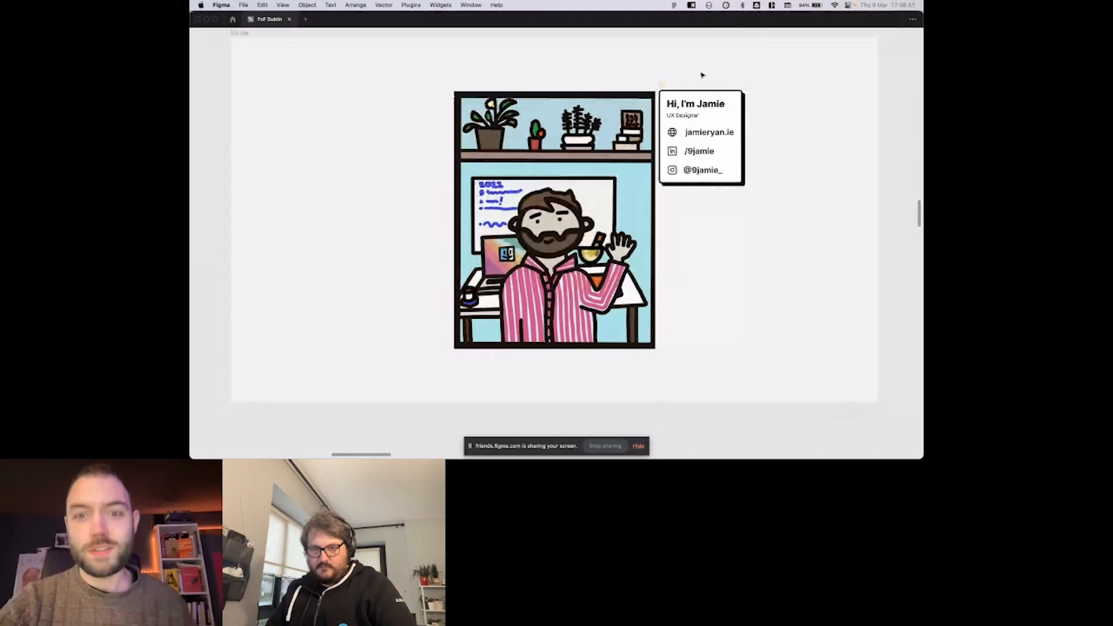
scroll(701, 76, "right", 1)
scroll(701, 75, "up", 1)
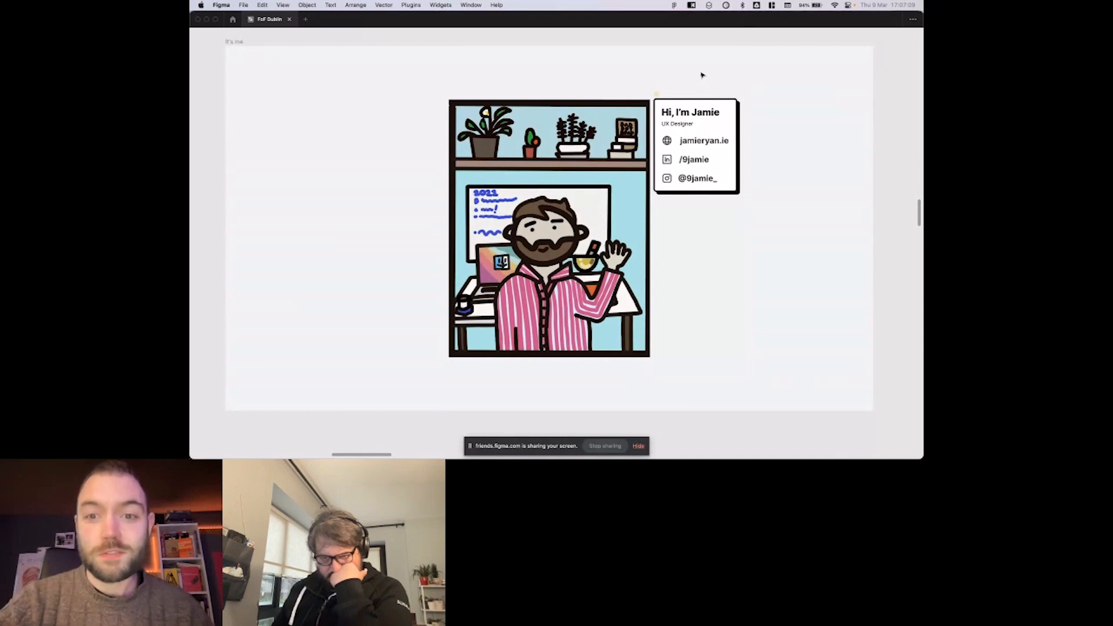
scroll(702, 76, "down", 1)
scroll(702, 75, "up", 3)
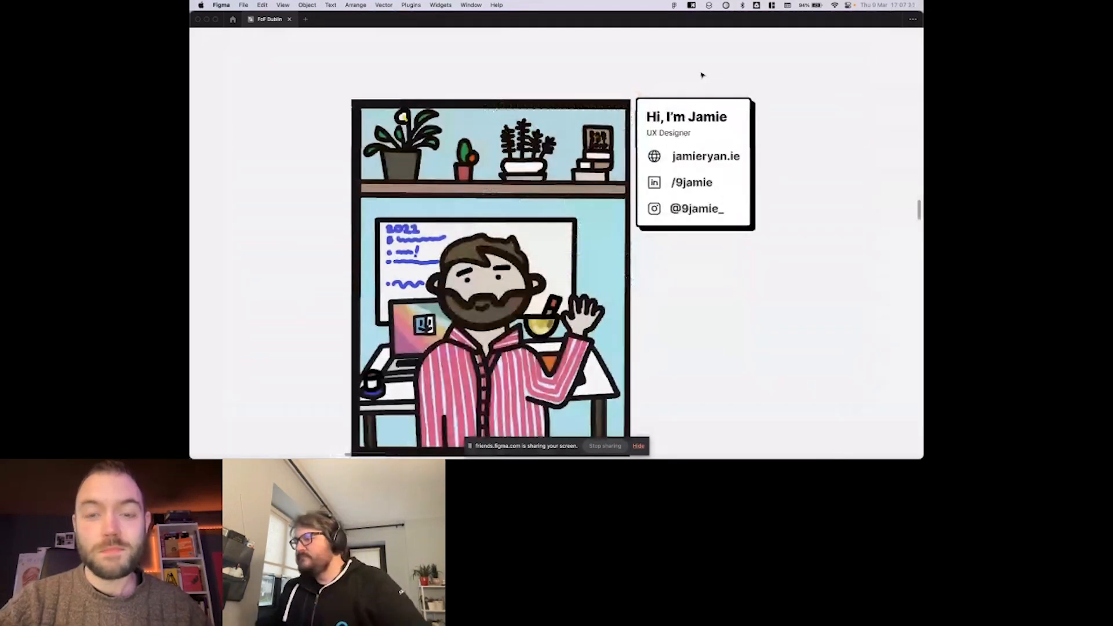
scroll(702, 75, "down", 1)
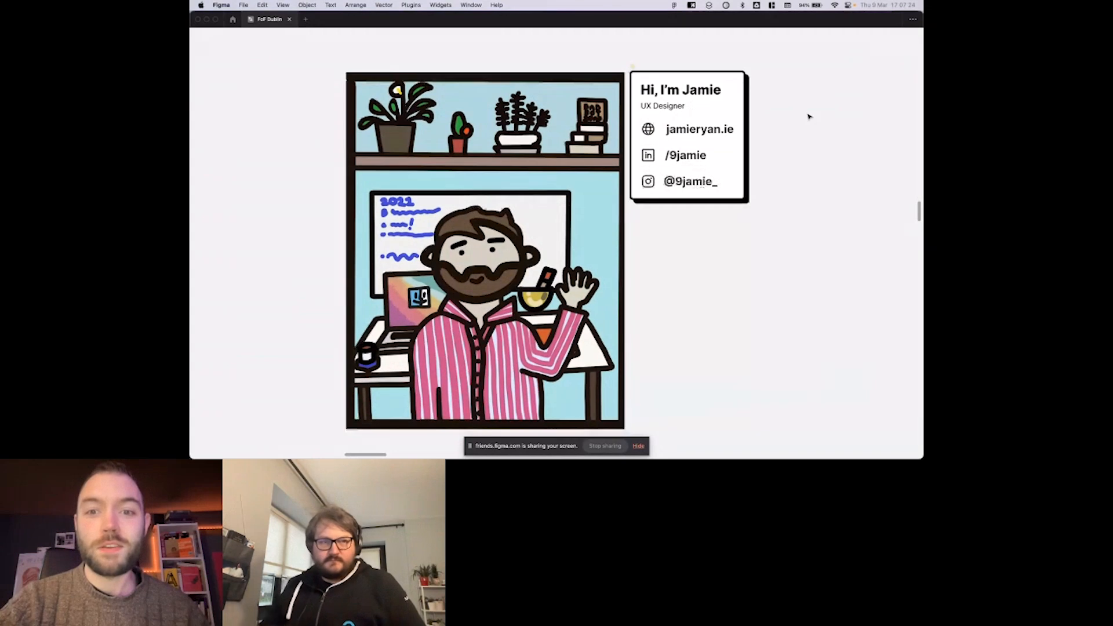
scroll(809, 116, "down", 1)
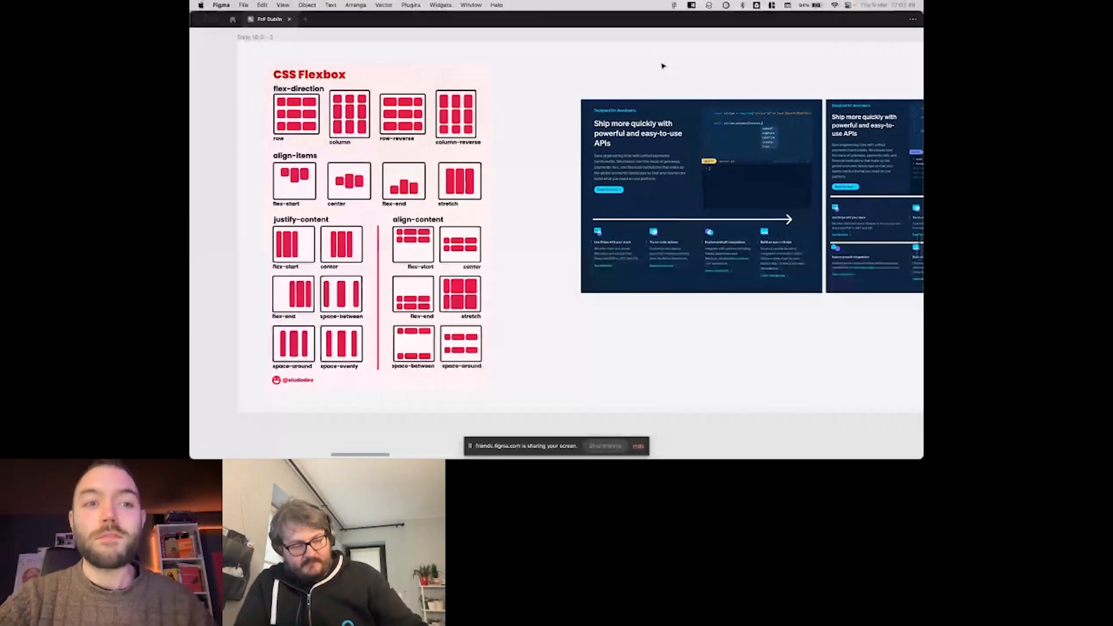
Review the CSS Flexbox slide and bring its responsive layout examples with arrows into focus.
scroll(664, 65, "right", 1)
scroll(664, 66, "right", 1)
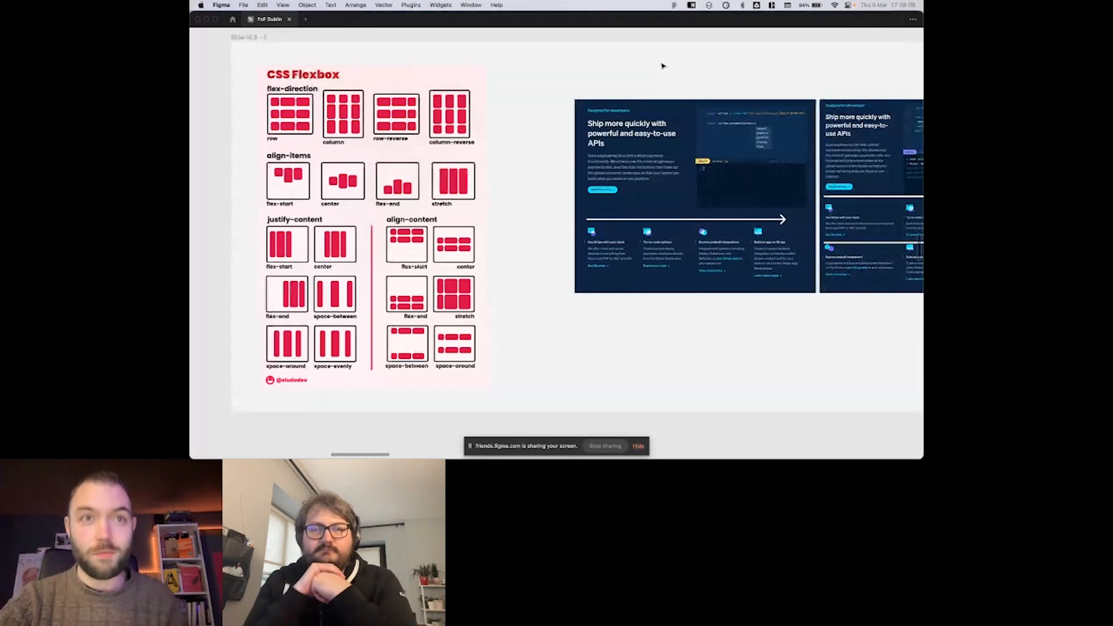
scroll(662, 66, "right", 1)
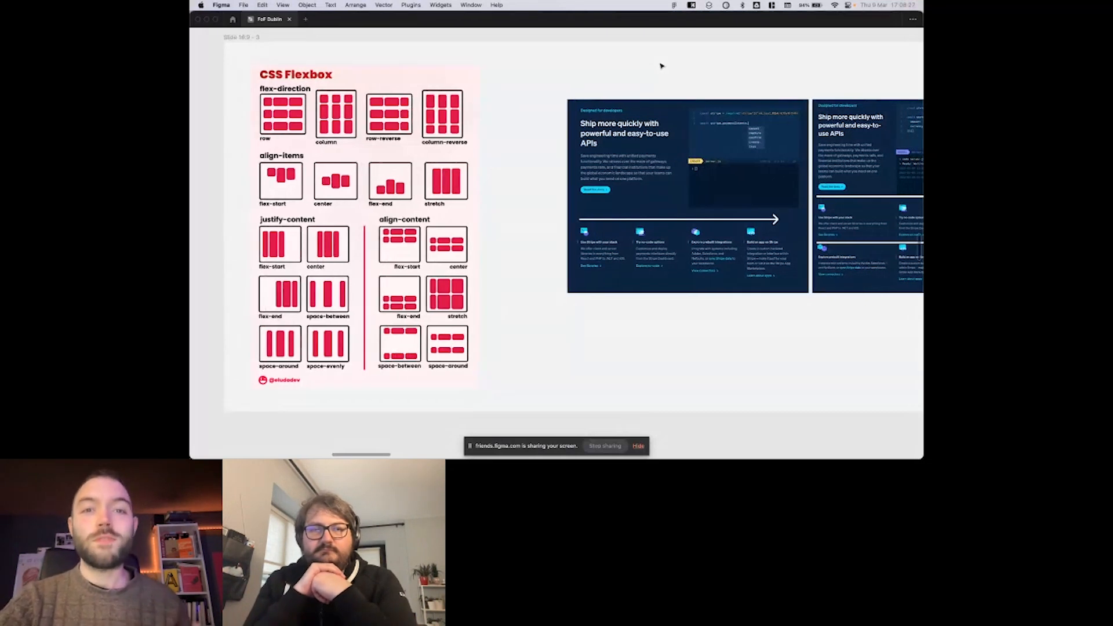
scroll(661, 66, "right", 1)
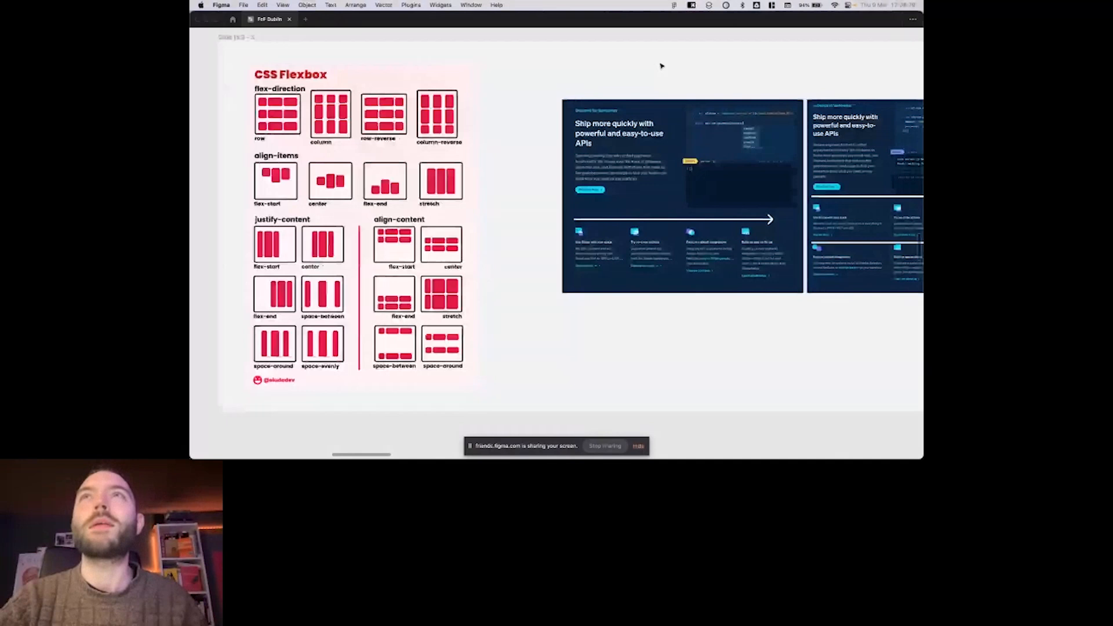
key("Right")
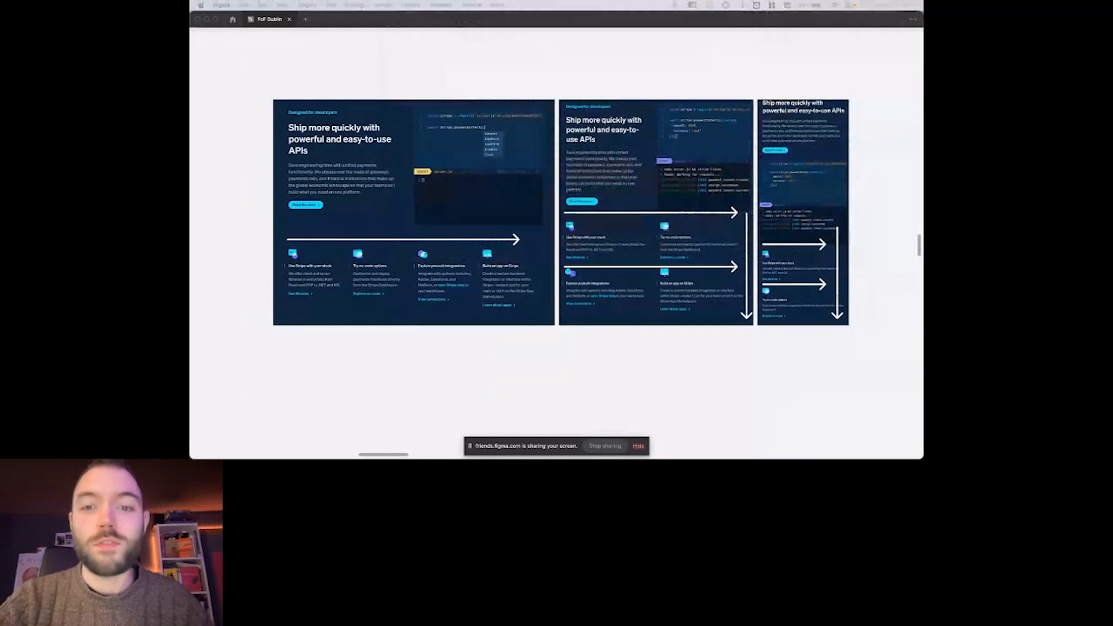
Switch to Chrome and test the AccuWeather forecast page's responsiveness by narrowing its window to phone width and widening it again.
key("super+Tab")
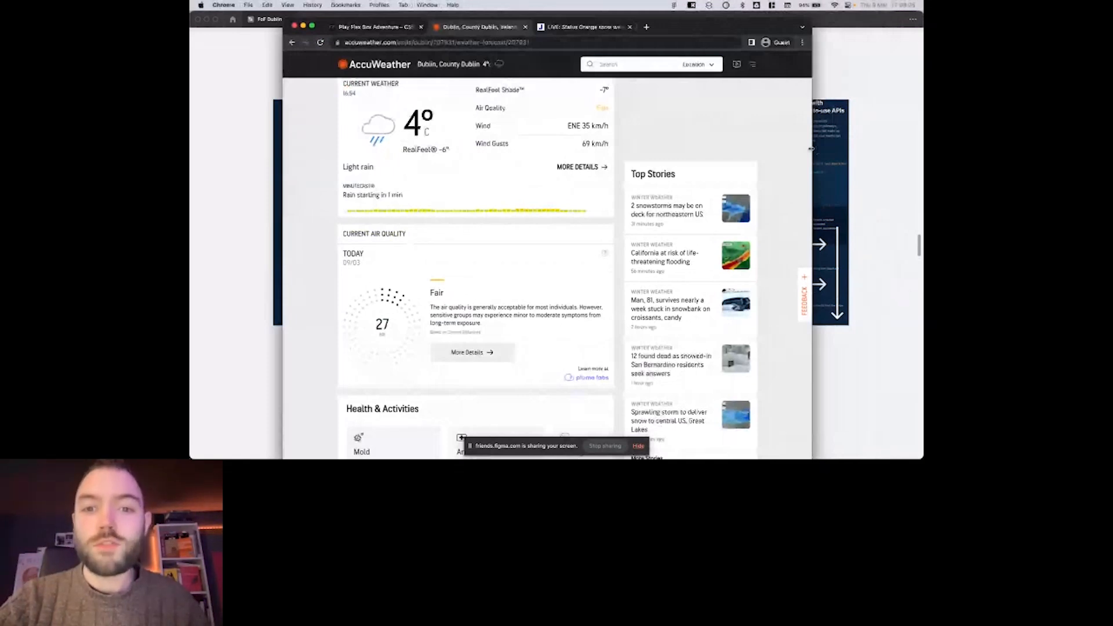
left_click_drag(811, 148, 737, 157)
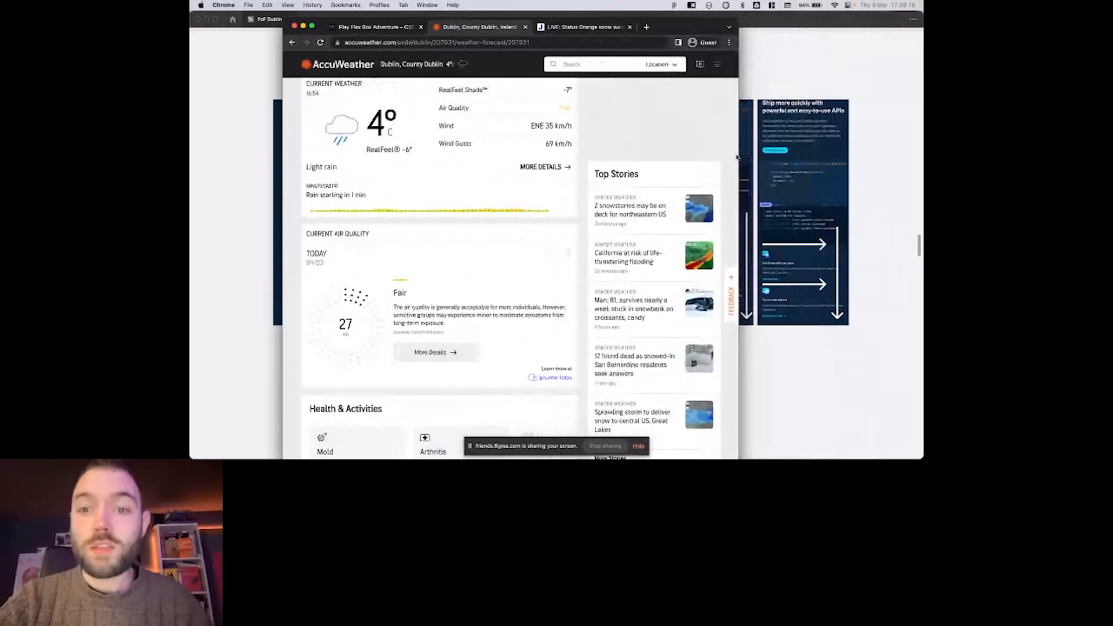
left_click_drag(736, 158, 531, 148)
scroll(586, 174, "down", 1)
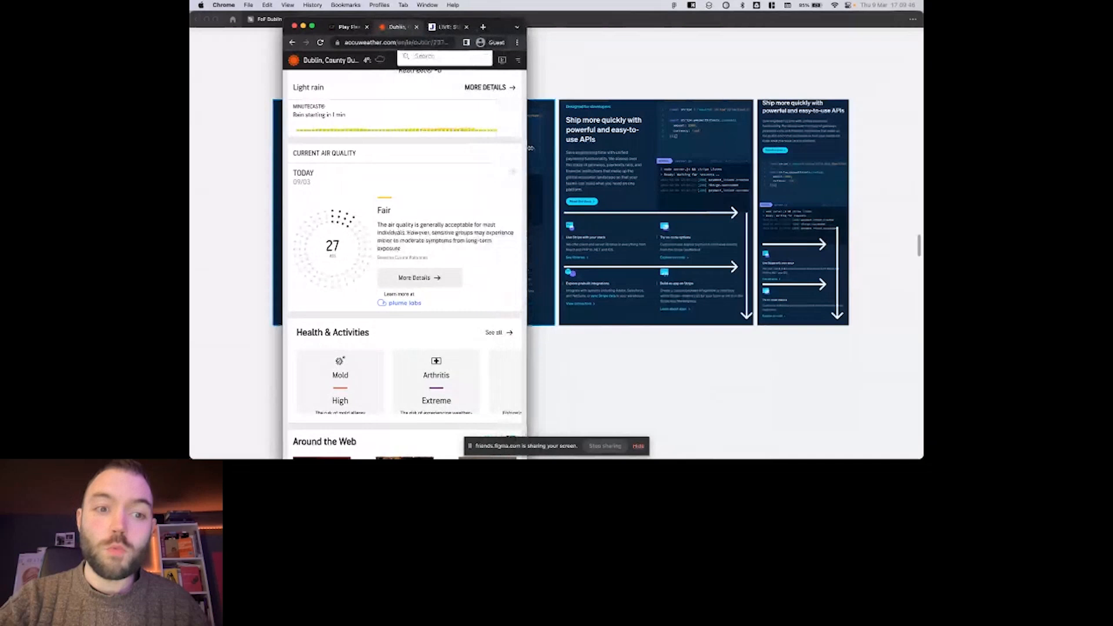
left_click_drag(530, 148, 845, 165)
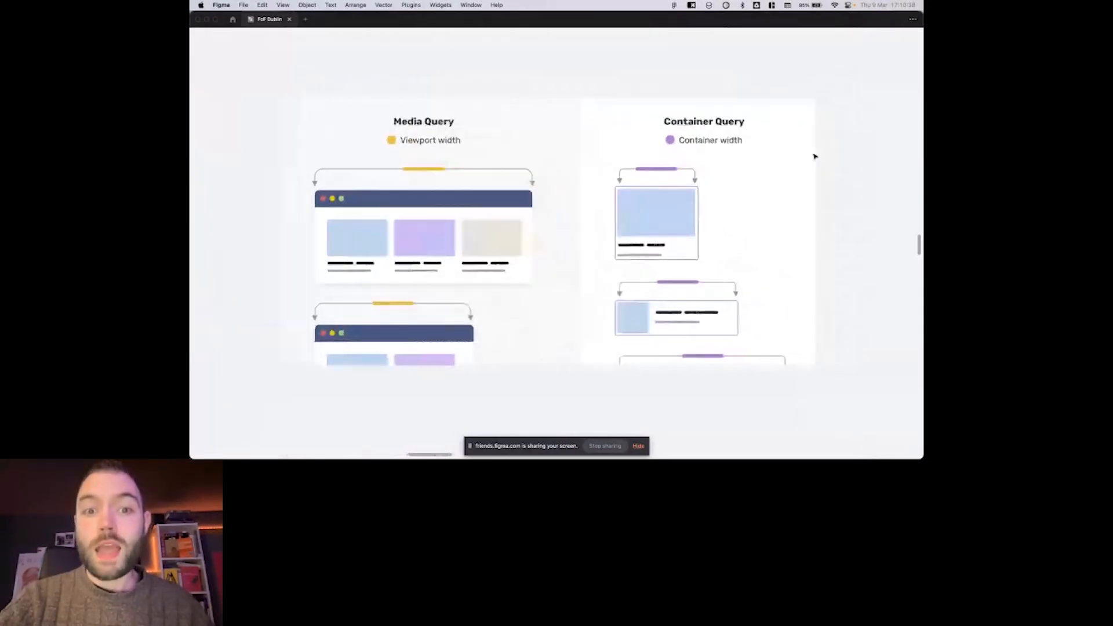
Try to draw a small frame in the empty area just above the test console mockup.
scroll(815, 156, "down", 1)
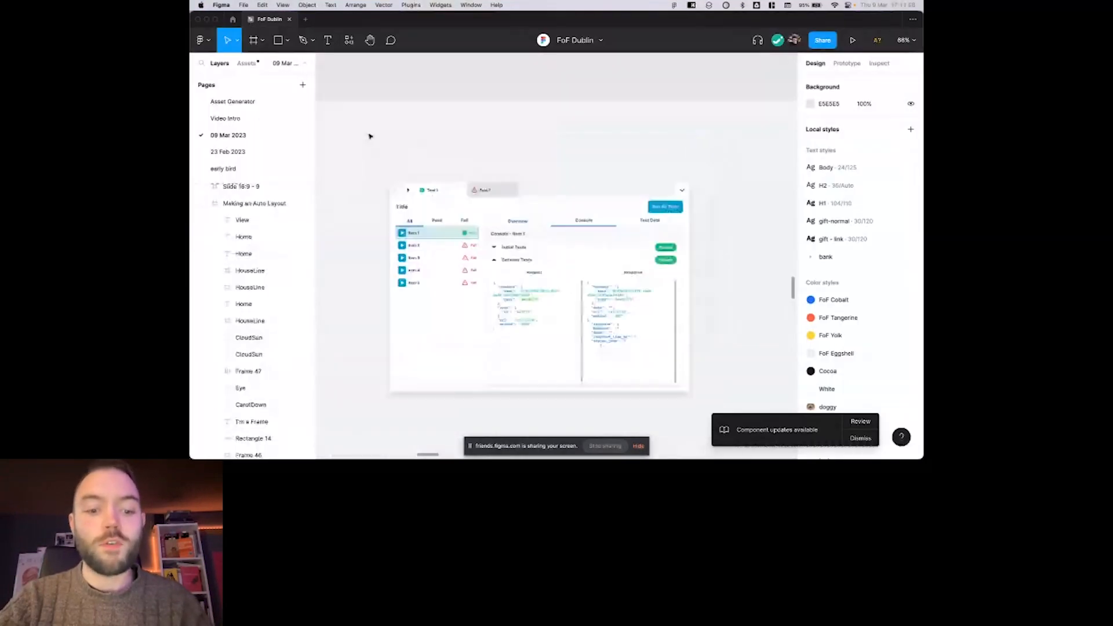
key("f")
left_click_drag(387, 83, 465, 136)
scroll(441, 130, "up", 2)
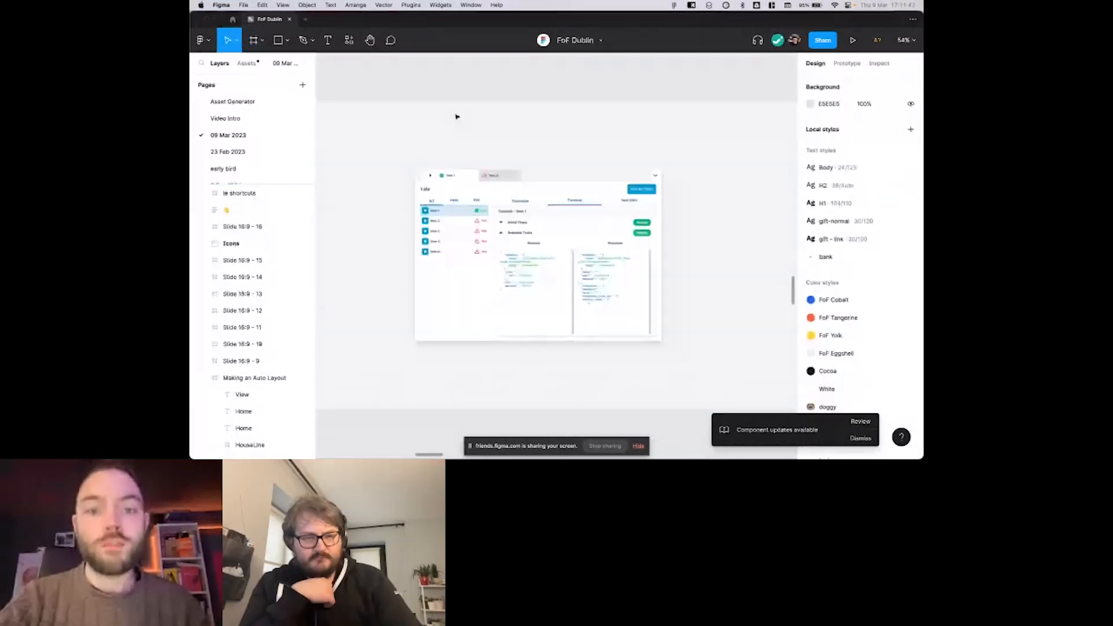
scroll(480, 119, "right", 2)
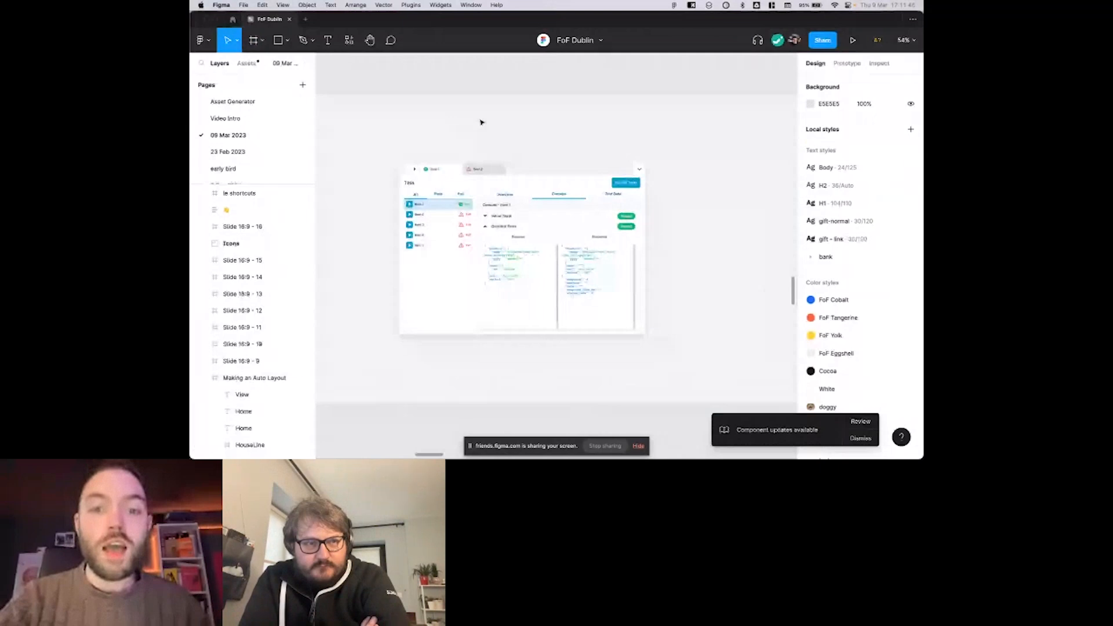
Replace the label of the blue button in the test console mockup with "Type in here".
key("shift+1")
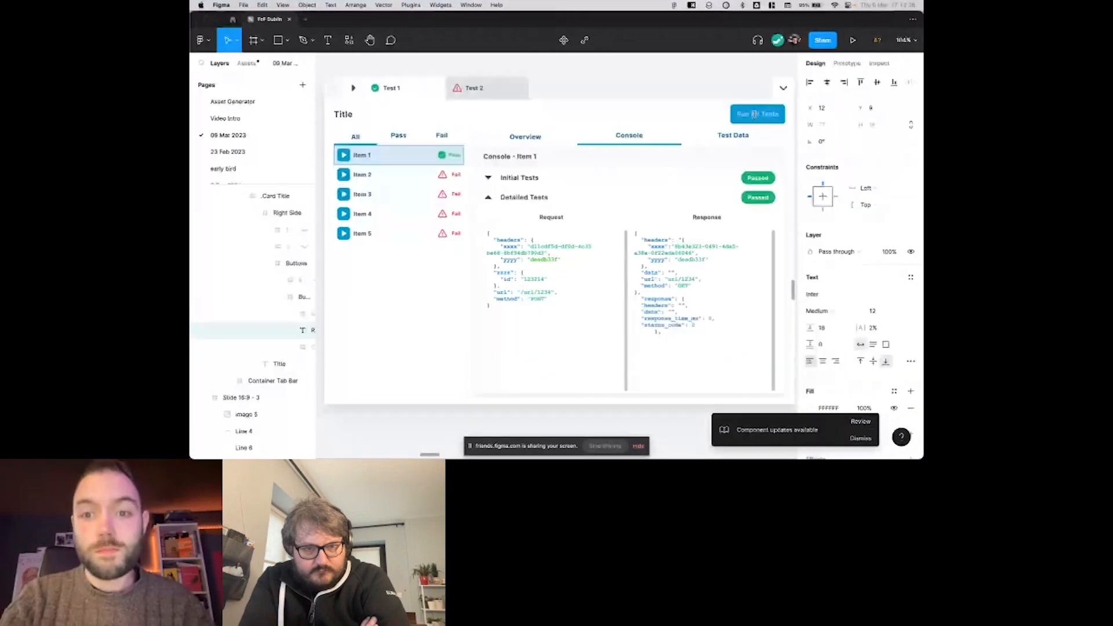
type("Type t")
key("BackSpace")
type("i")
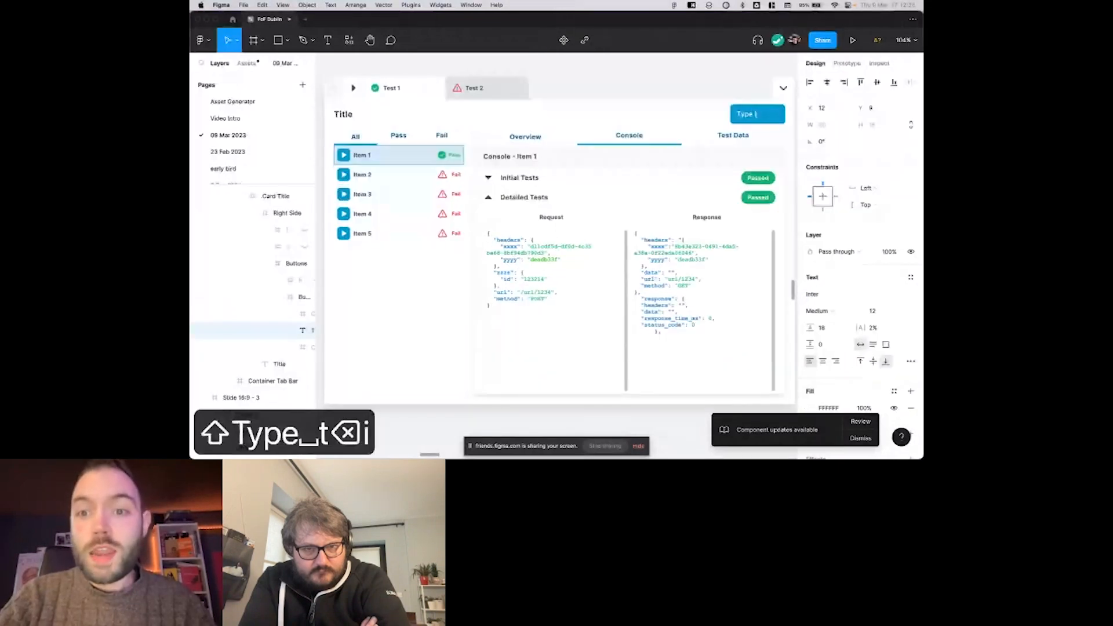
type("n te")
key("BackSpace")
key("BackSpace")
type("here")
key("Escape")
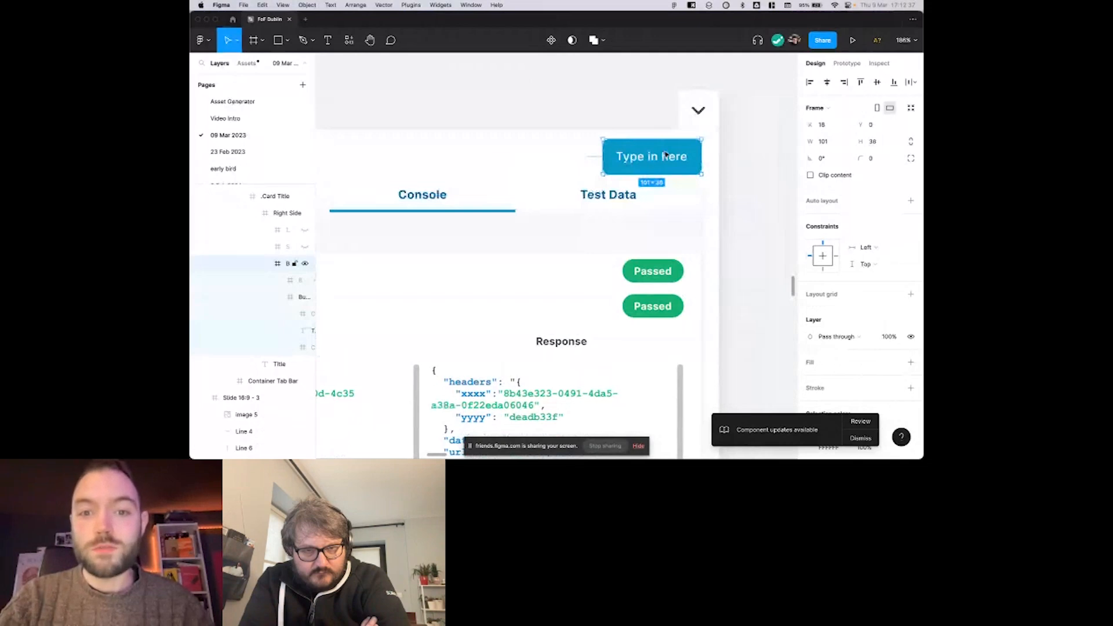
Widen the blue button's frame leftwards to a width of 126.
double_click(666, 156)
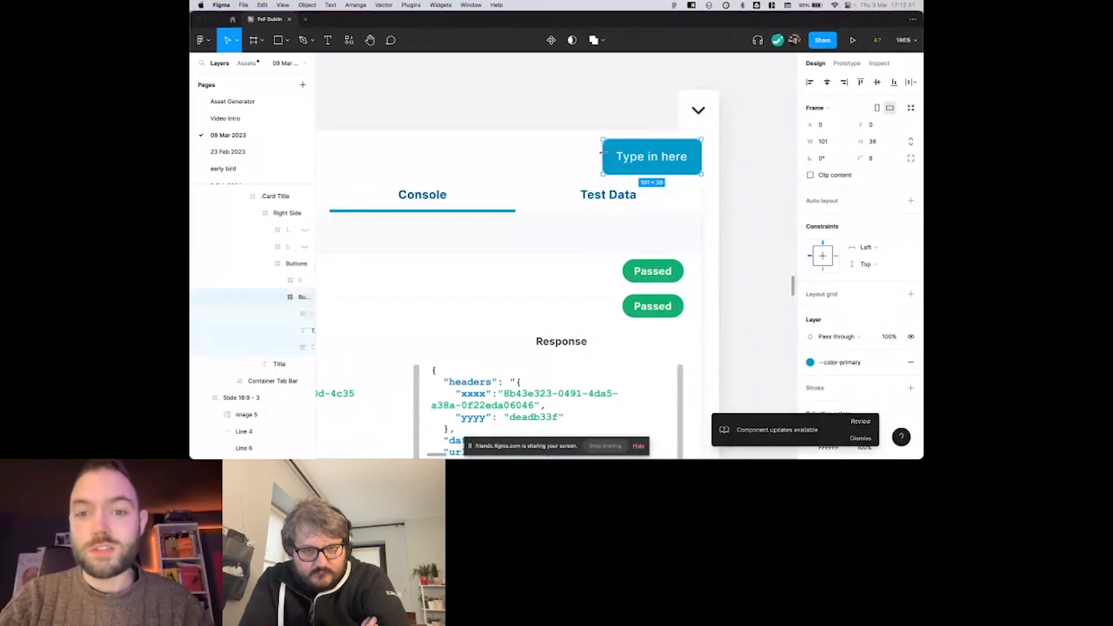
left_click_drag(603, 157, 578, 157)
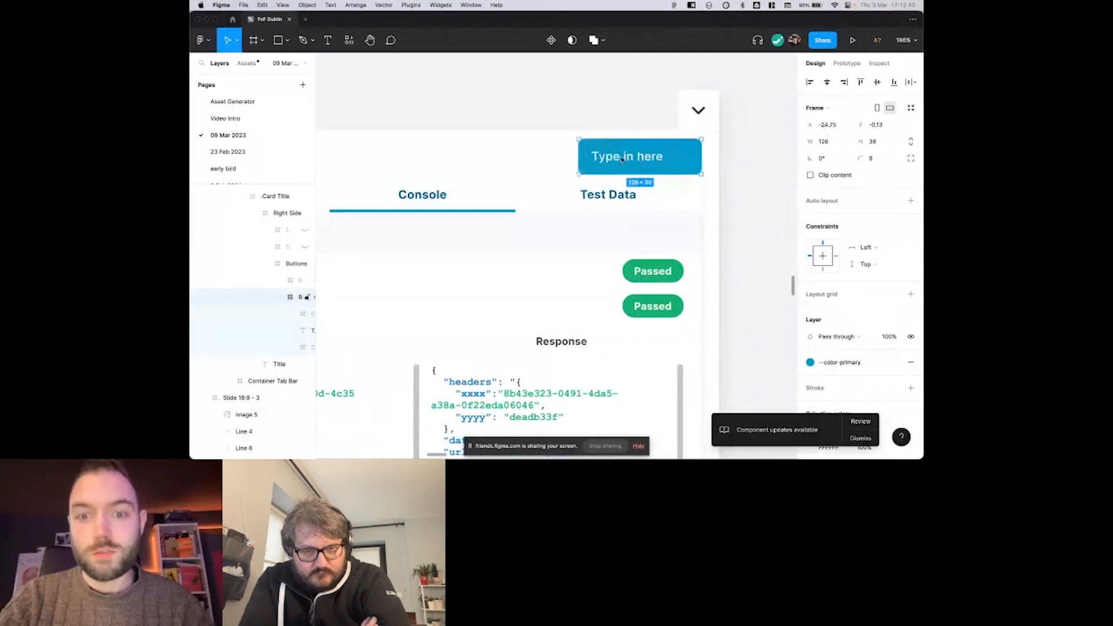
scroll(623, 160, "left", 2)
Try centring the button's label by moving it to X 20, Y 9, and undo the move.
double_click(627, 152)
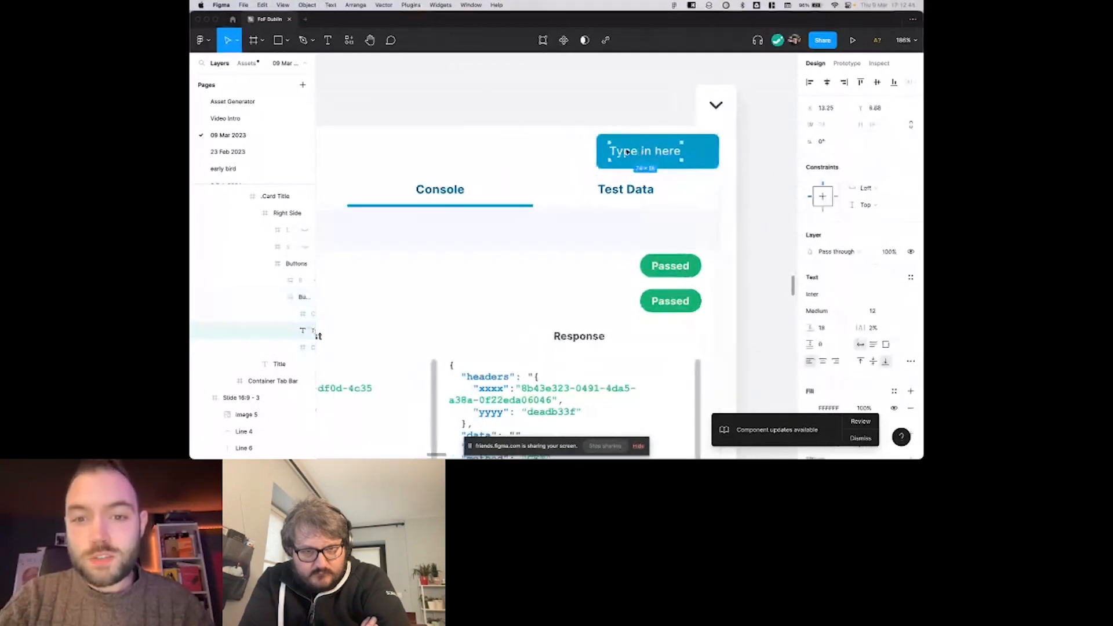
scroll(620, 153, "left", 2)
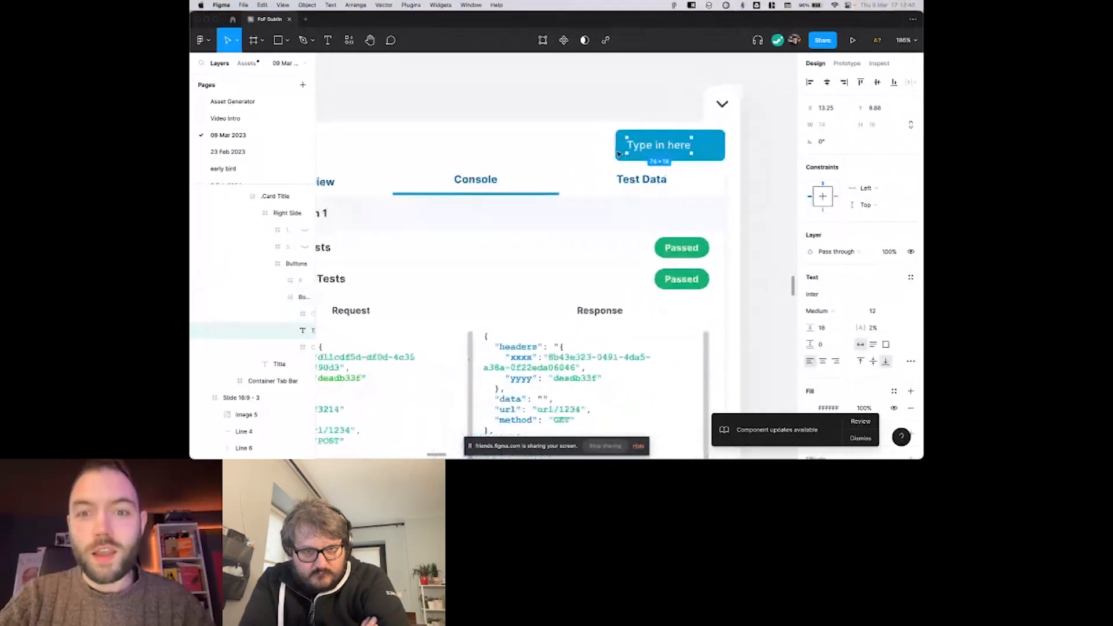
left_click_drag(644, 145, 656, 145)
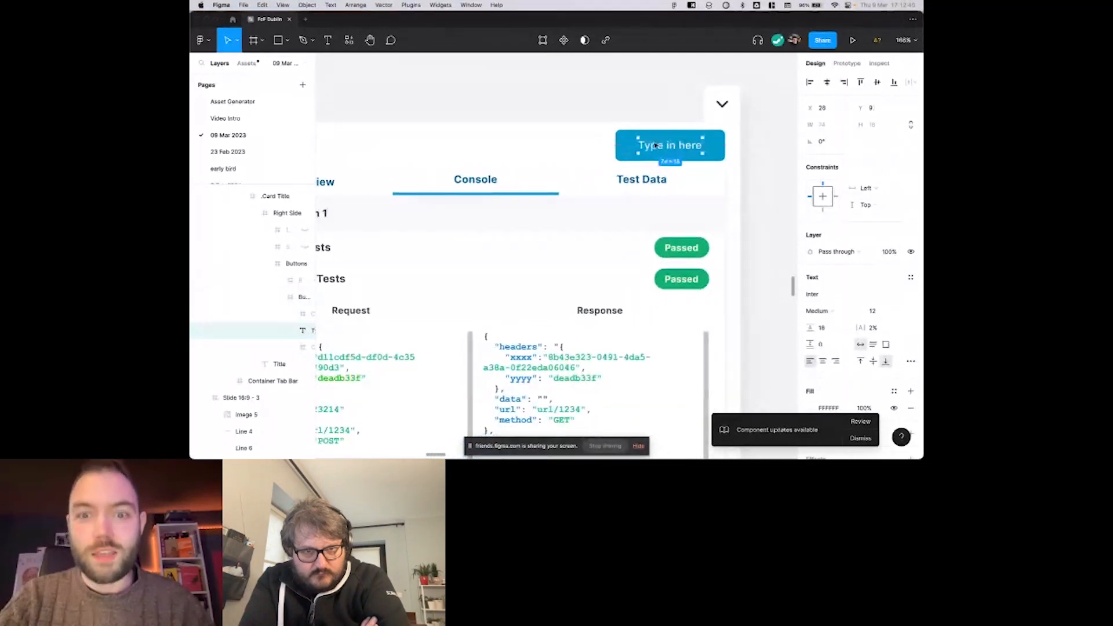
key("super+z")
Delete the Overview tab from the tab bar above the console panel.
scroll(656, 145, "down", 4)
scroll(655, 145, "left", 3)
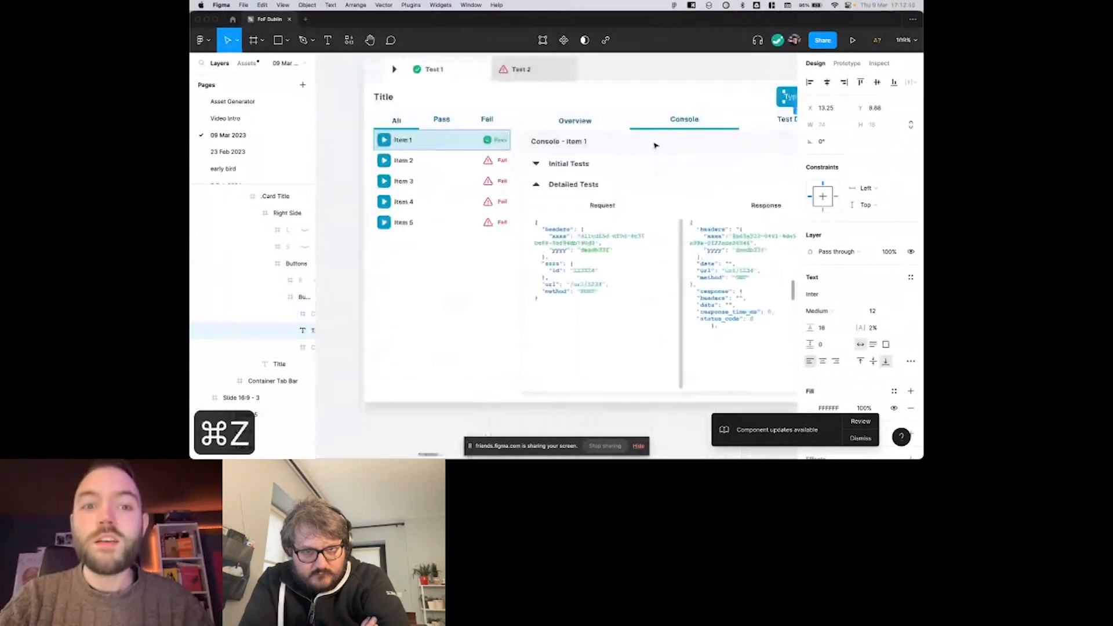
scroll(656, 146, "right", 1)
scroll(655, 145, "up", 2)
scroll(655, 144, "right", 2)
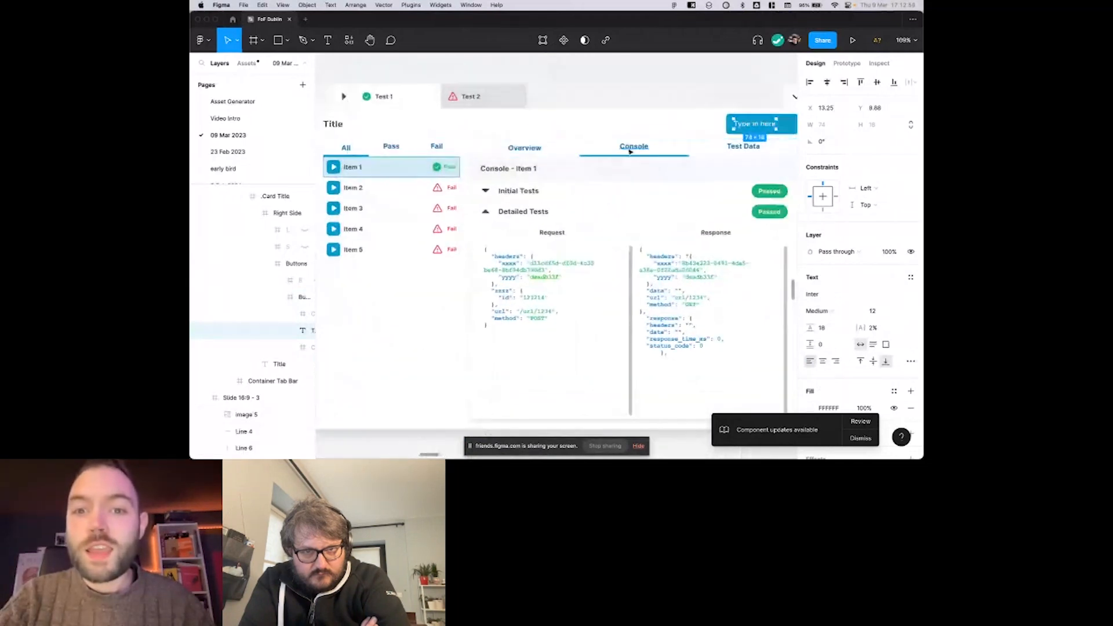
left_click(631, 149, "super")
scroll(631, 150, "right", 3)
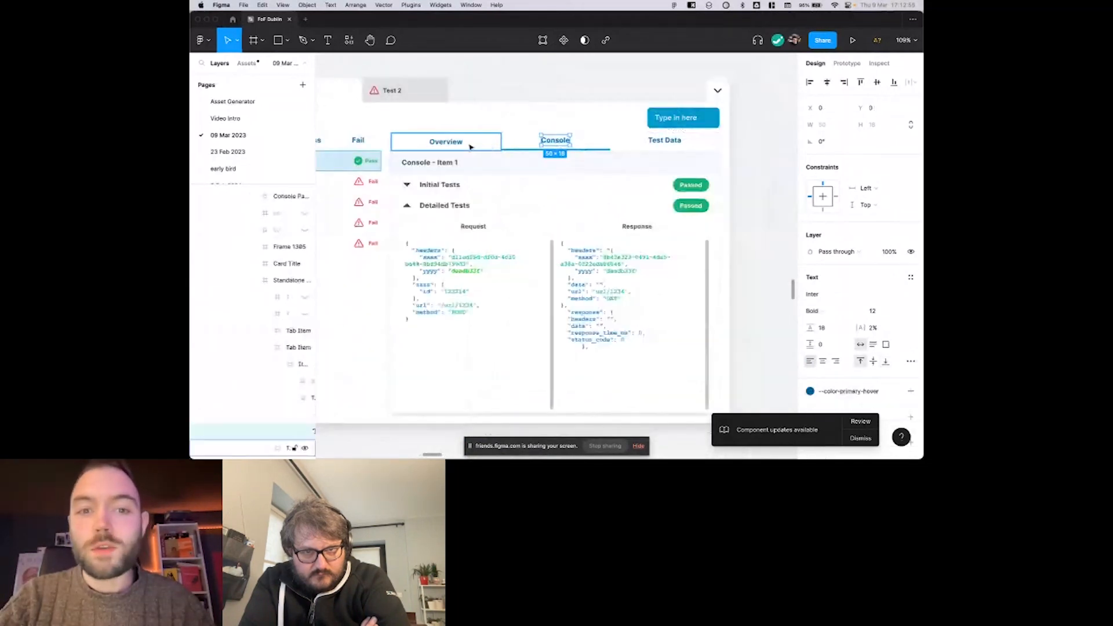
left_click(470, 146)
scroll(471, 147, "left", 2)
key("BackSpace")
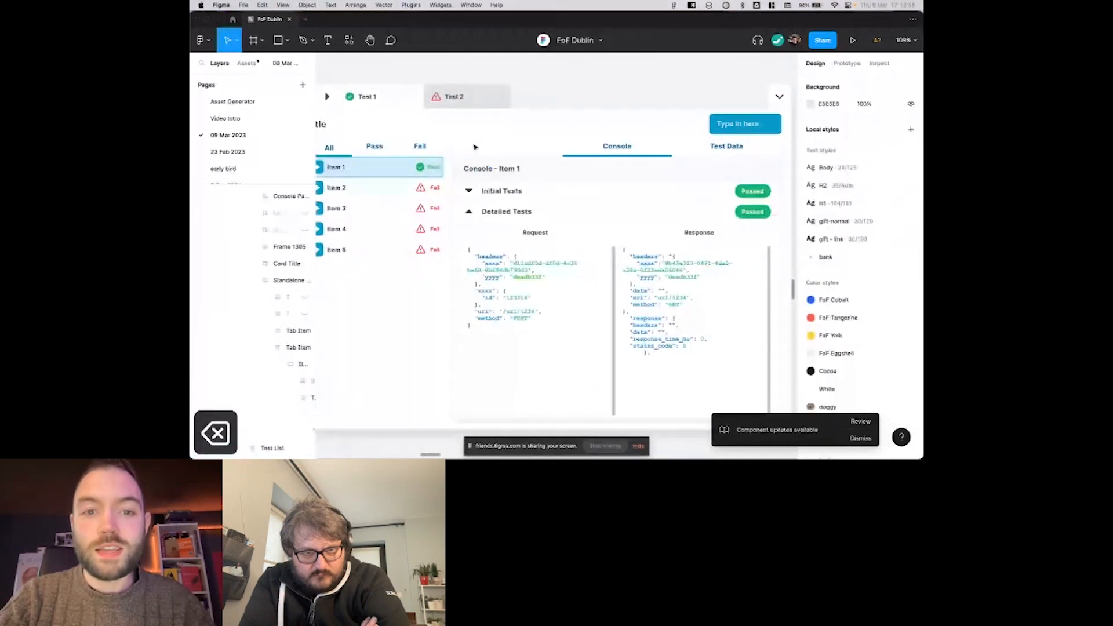
Stretch the Console tab across the gap left by the deleted Overview tab and centre its label horizontally.
left_click(598, 149)
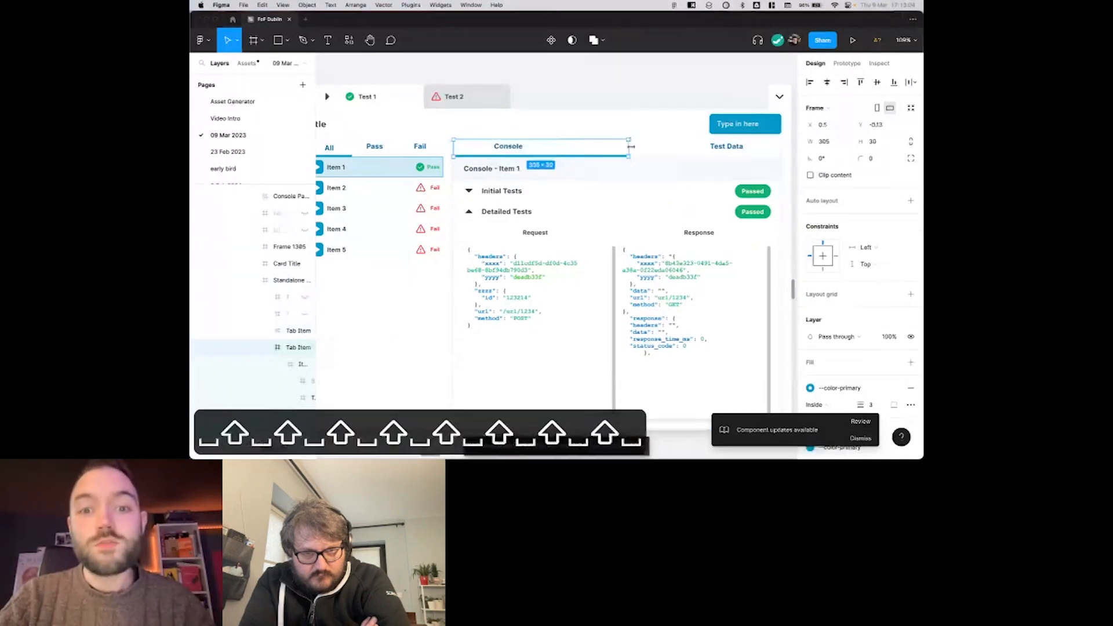
left_click_drag(631, 148, 636, 147)
double_click(512, 149)
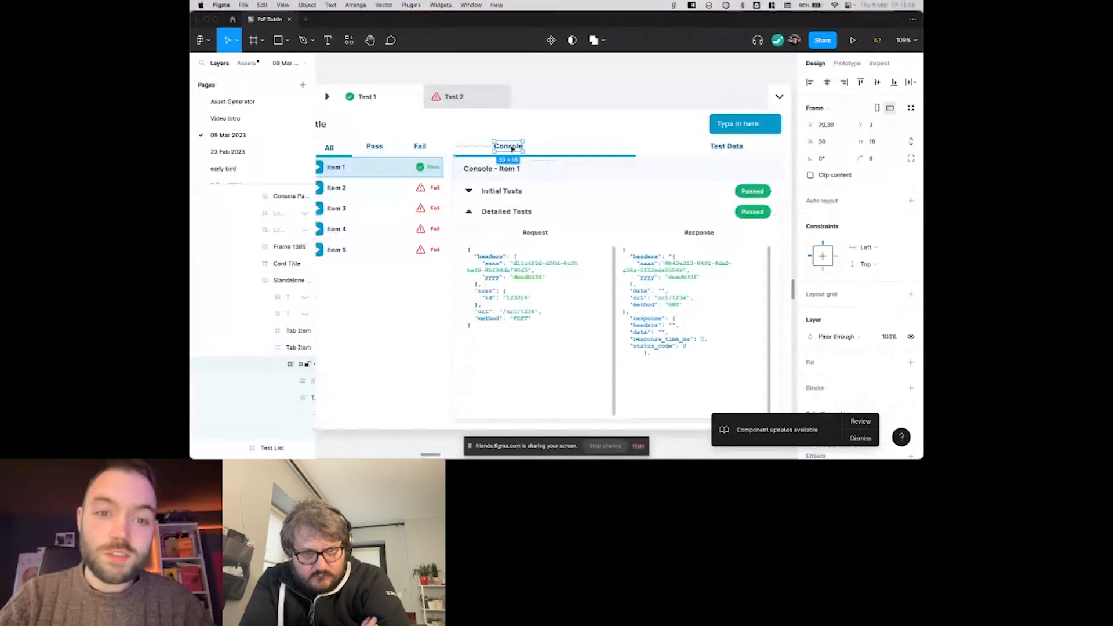
left_click_drag(504, 149, 513, 147)
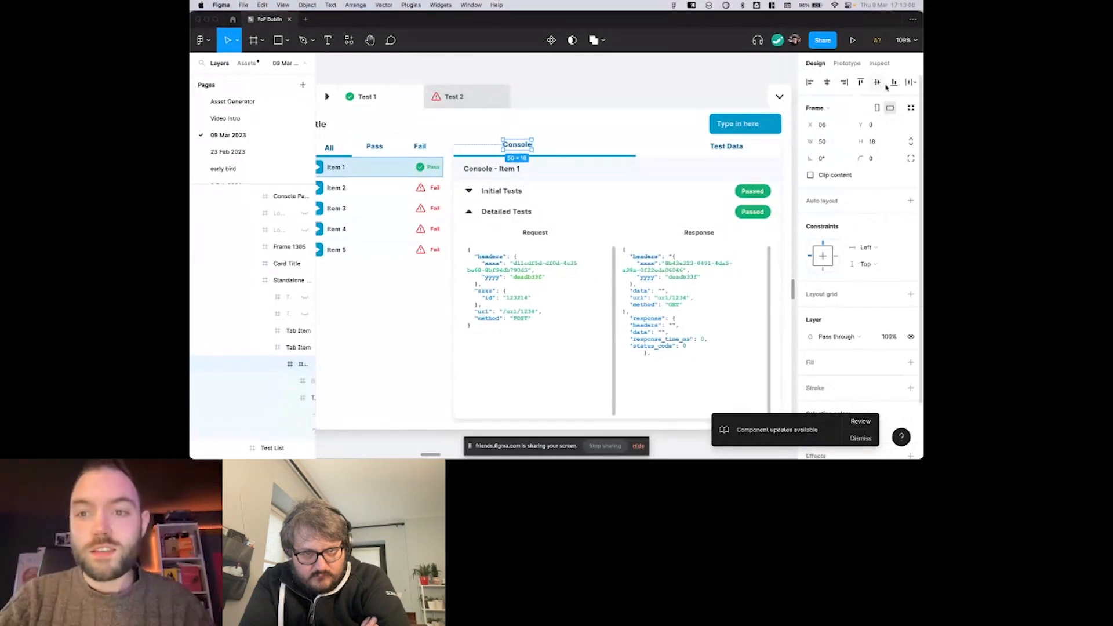
left_click(828, 82)
Widen the Test Data tab leftwards to a width of 254 so that it meets the Console tab.
left_click(682, 152)
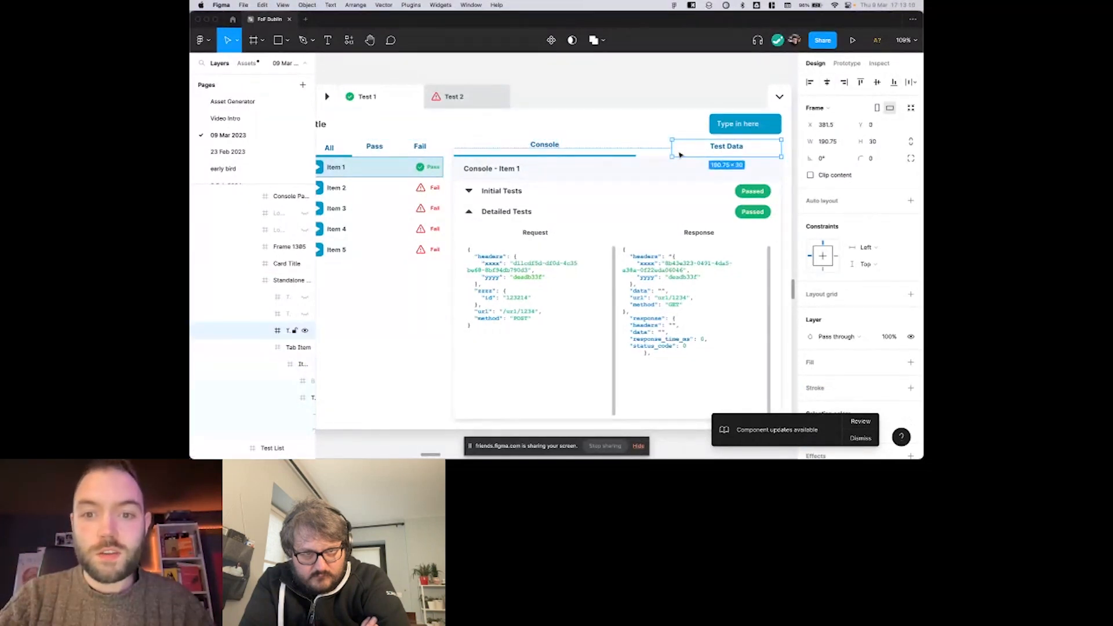
left_click_drag(645, 151, 634, 151)
scroll(634, 151, "down", 4)
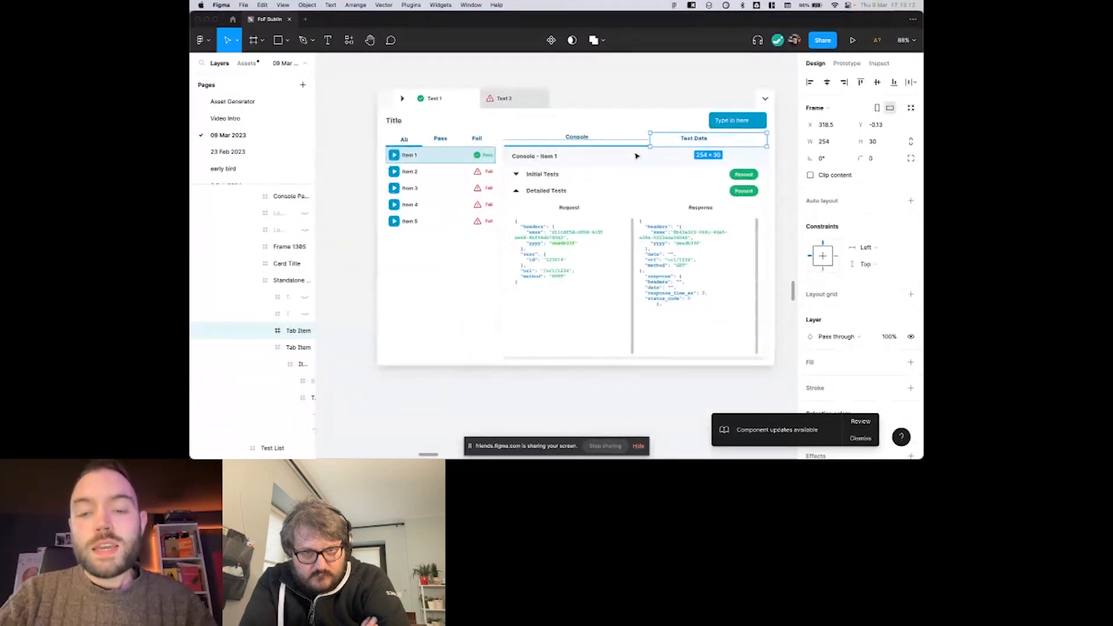
scroll(635, 153, "left", 1)
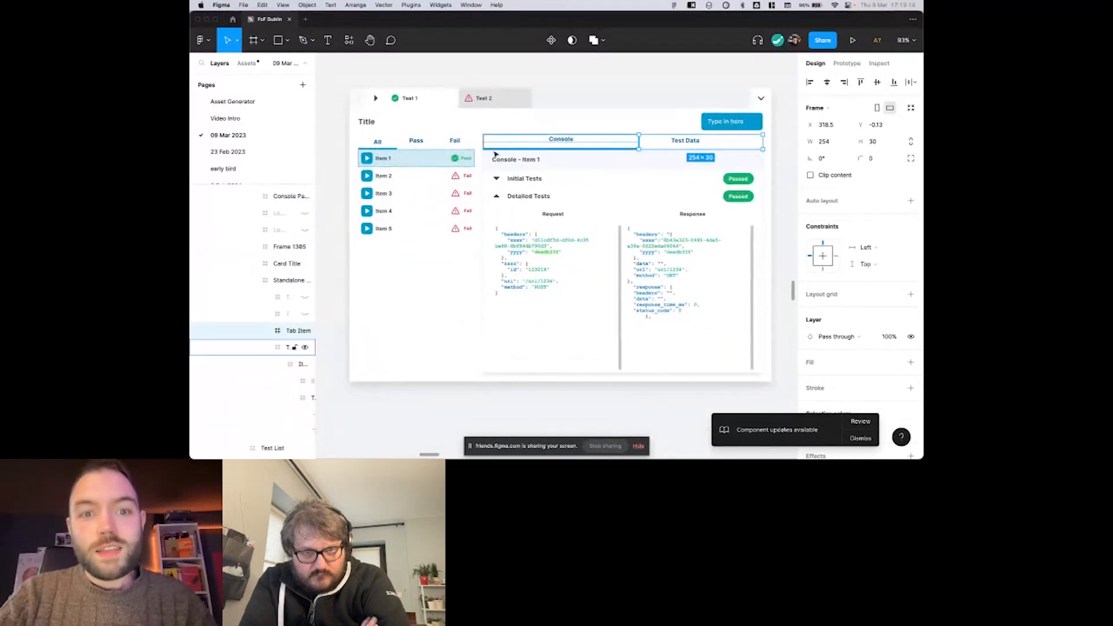
left_click(624, 96)
left_click(628, 77)
scroll(632, 78, "right", 1)
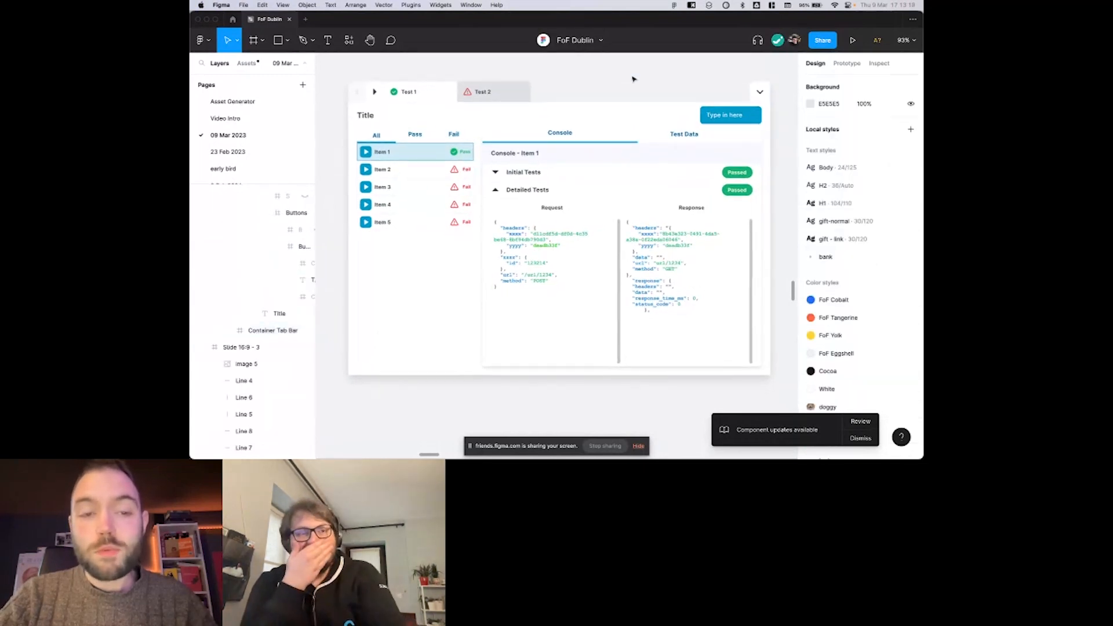
scroll(633, 79, "left", 2)
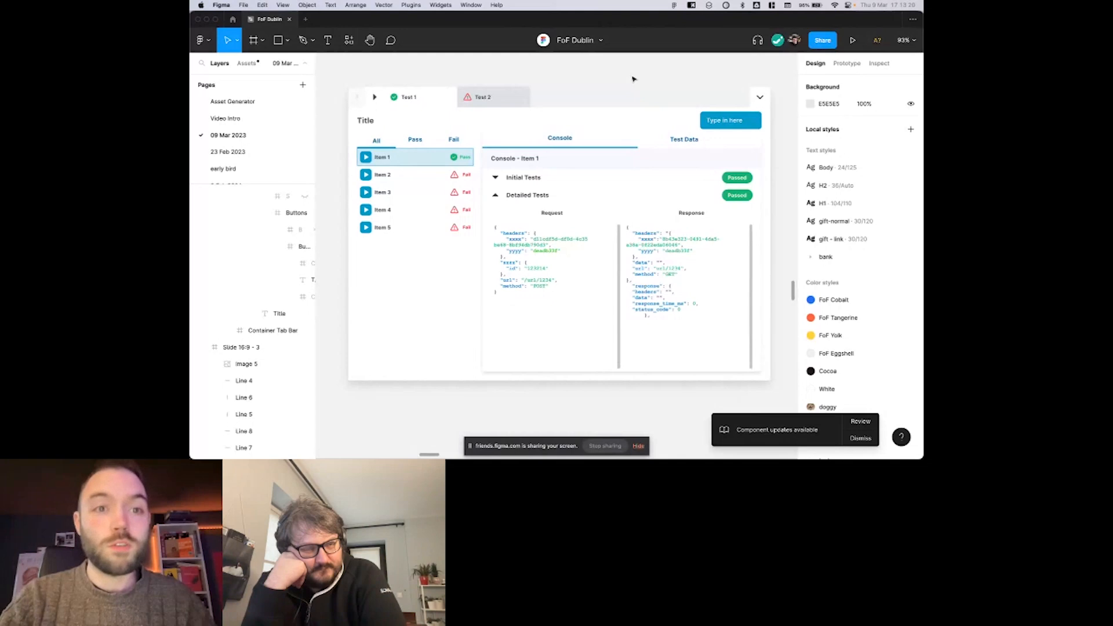
scroll(633, 79, "right", 1)
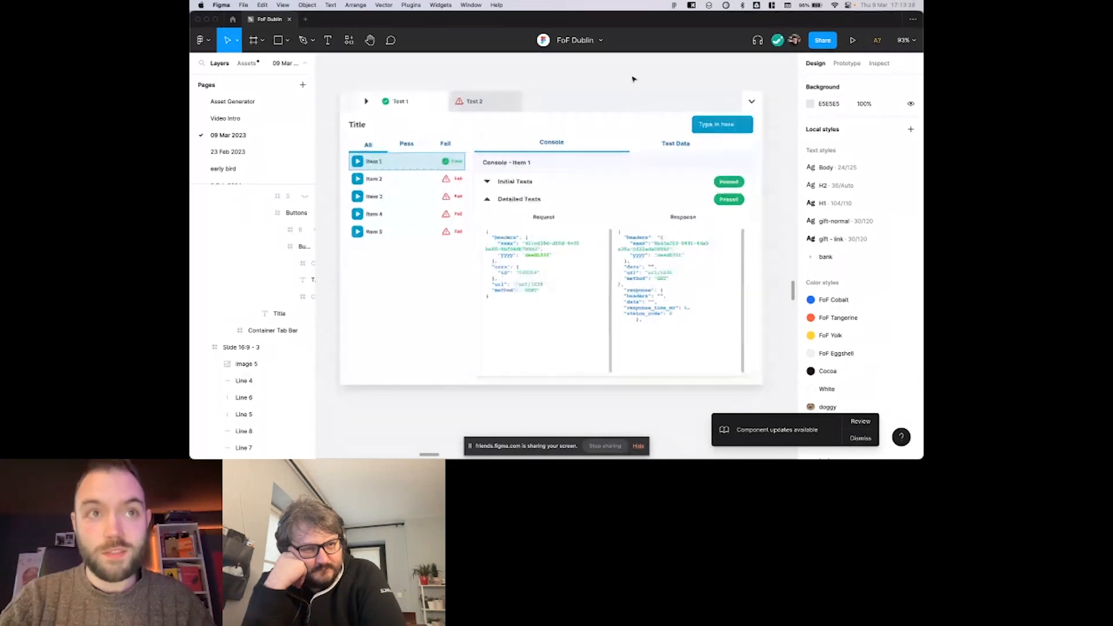
In the auto layout version of the mockup, replace the Run All Tests button's label with "Submit".
scroll(634, 79, "down", 4)
scroll(634, 79, "right", 3)
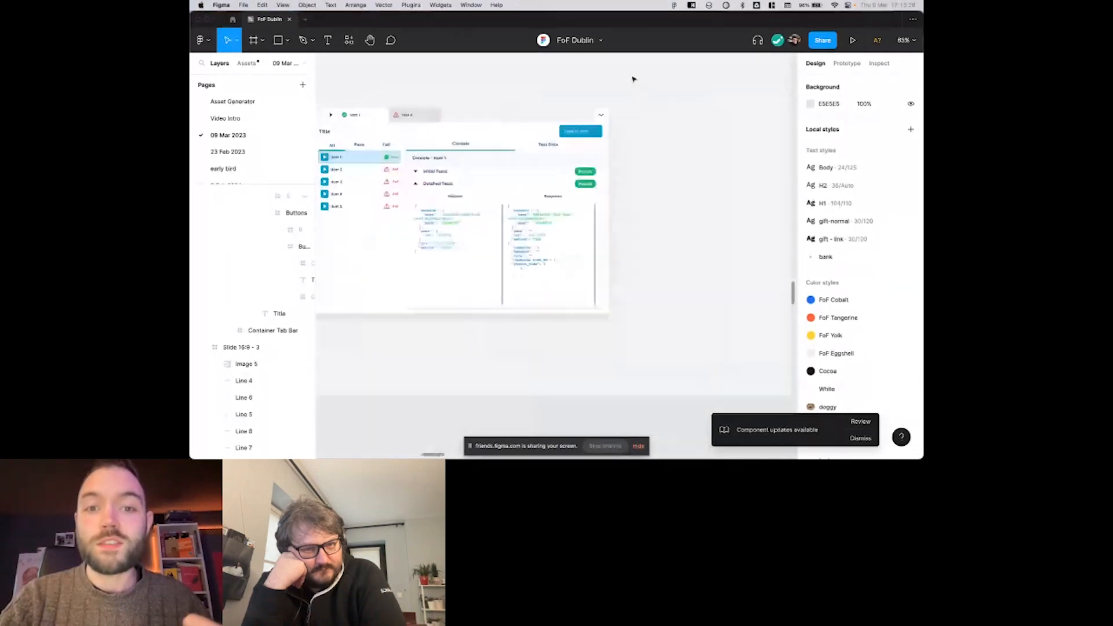
scroll(634, 80, "left", 4)
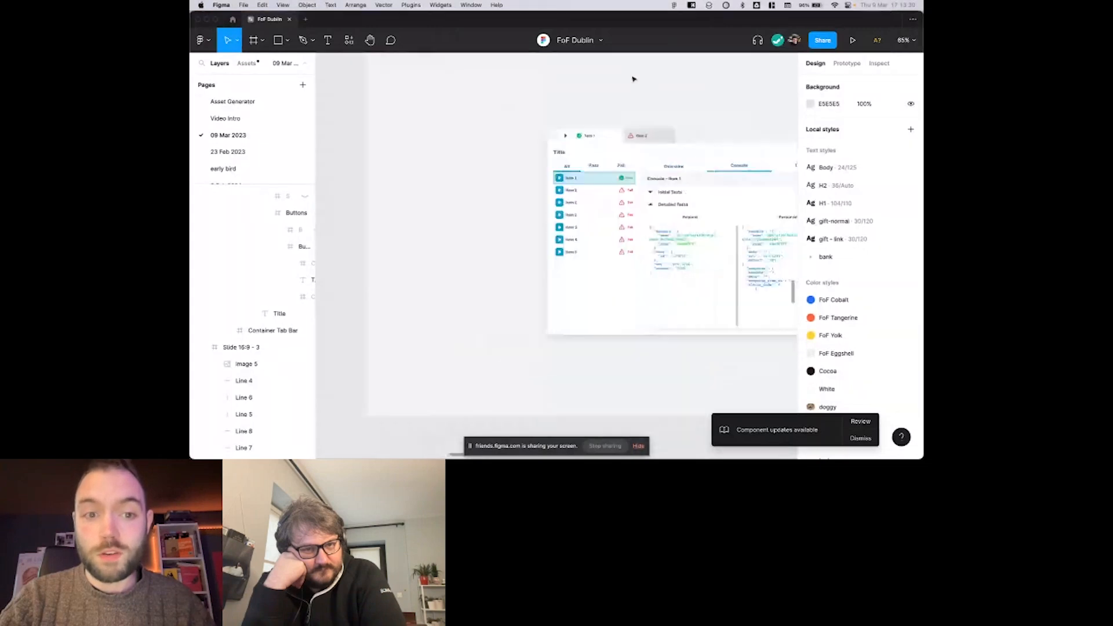
scroll(633, 79, "right", 3)
scroll(579, 121, "up", 3)
scroll(579, 121, "up", 1)
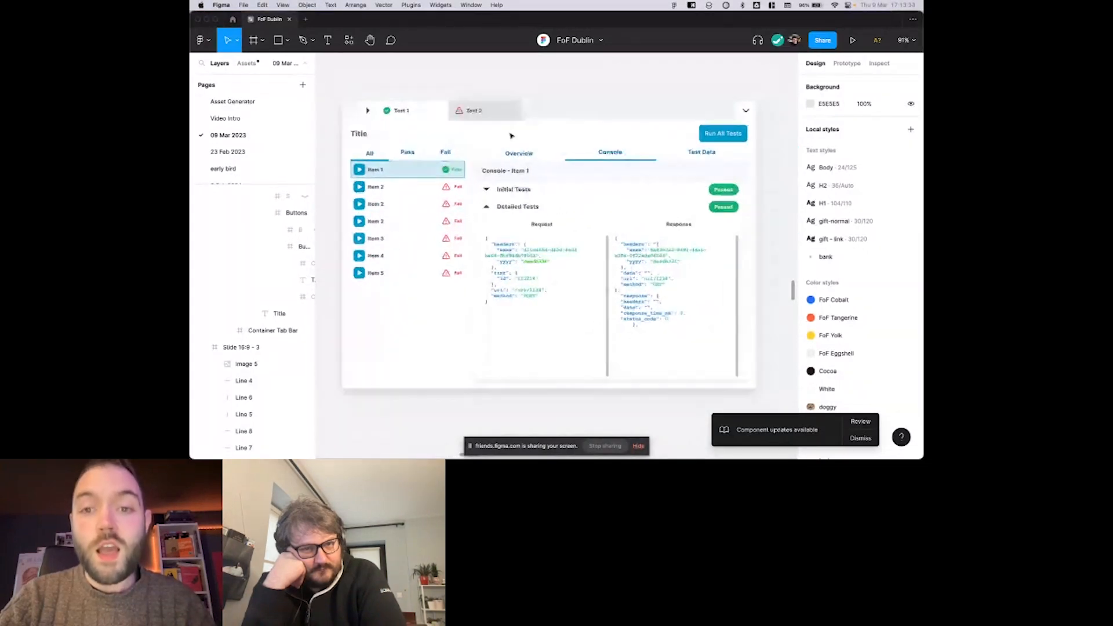
scroll(594, 134, "down", 1)
scroll(669, 129, "down", 1)
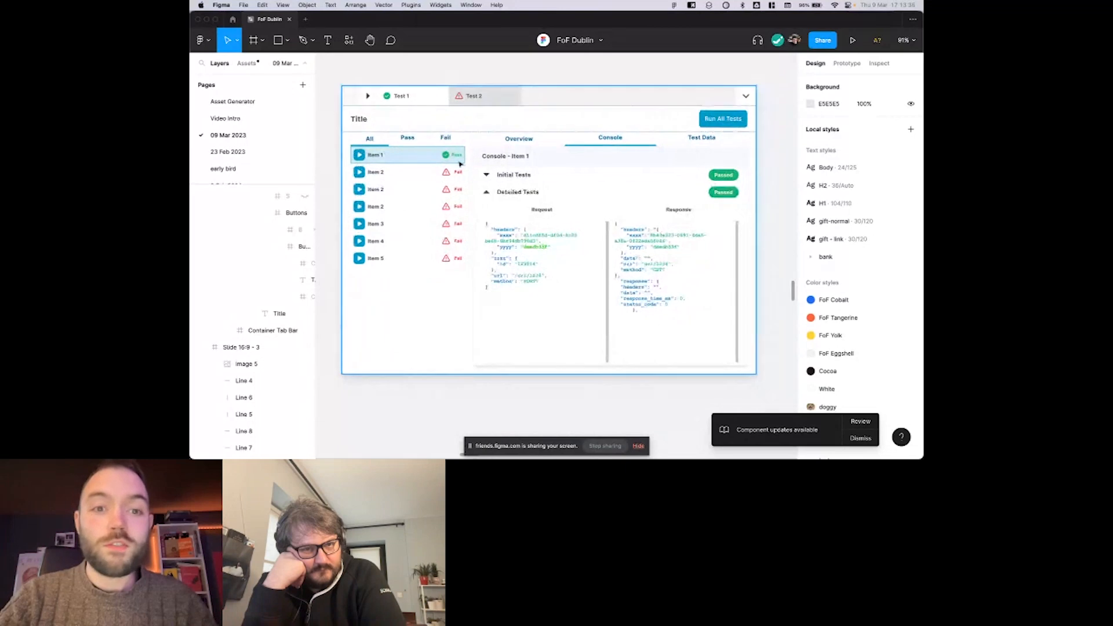
double_click(722, 114)
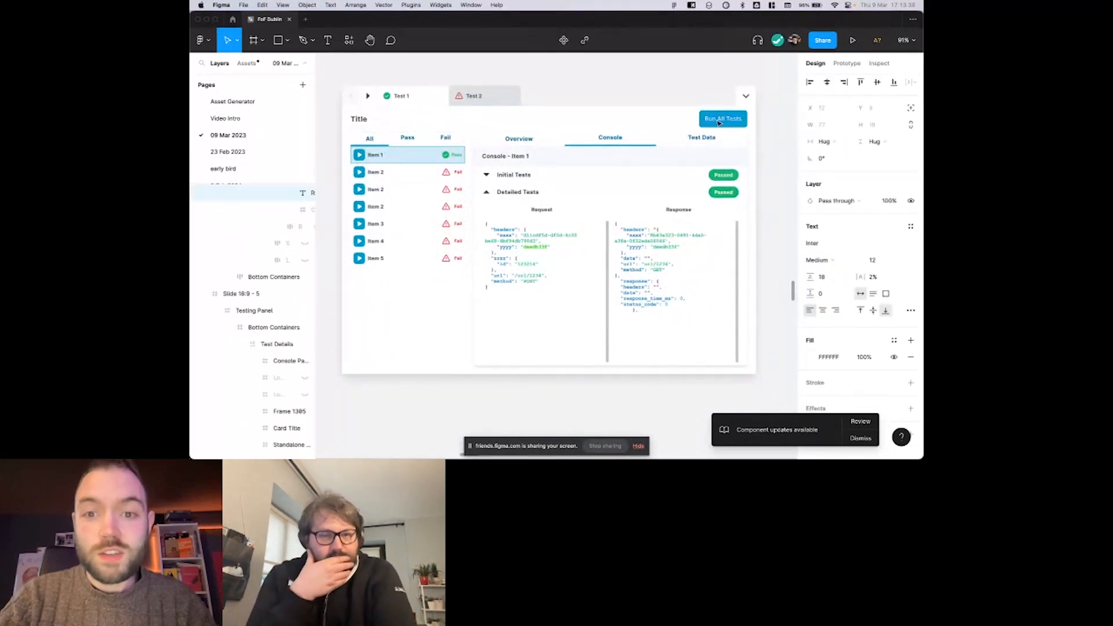
type("Submit")
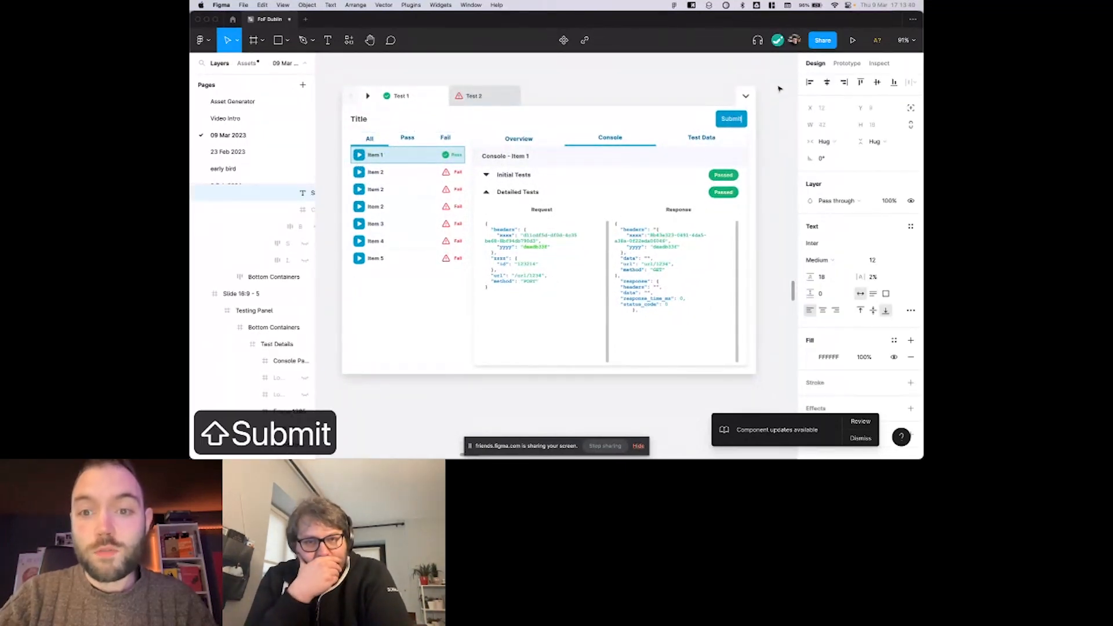
key("Escape")
scroll(719, 122, "up", 5)
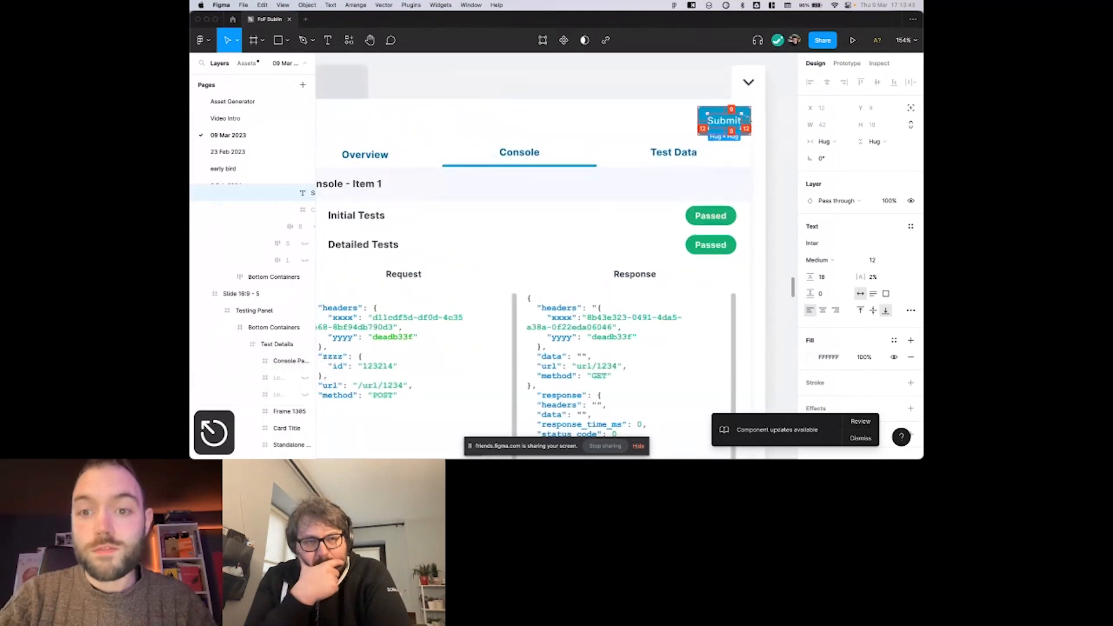
scroll(744, 116, "down", 5)
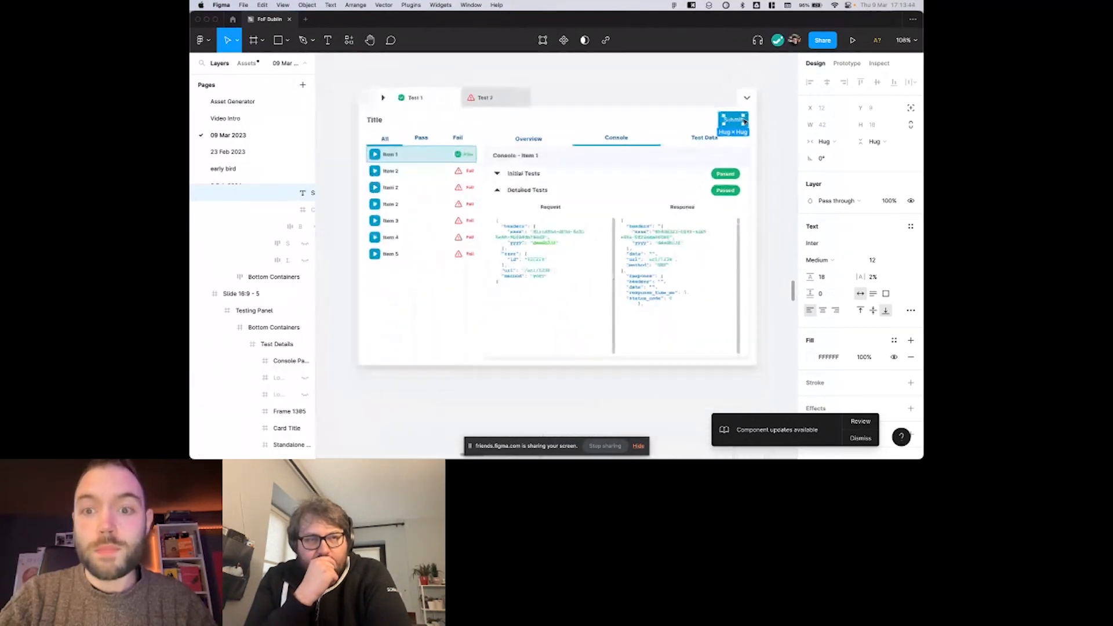
Duplicate the first Item 2 row in the auto layout test list three times.
scroll(437, 167, "right", 2)
left_click(383, 175, "super")
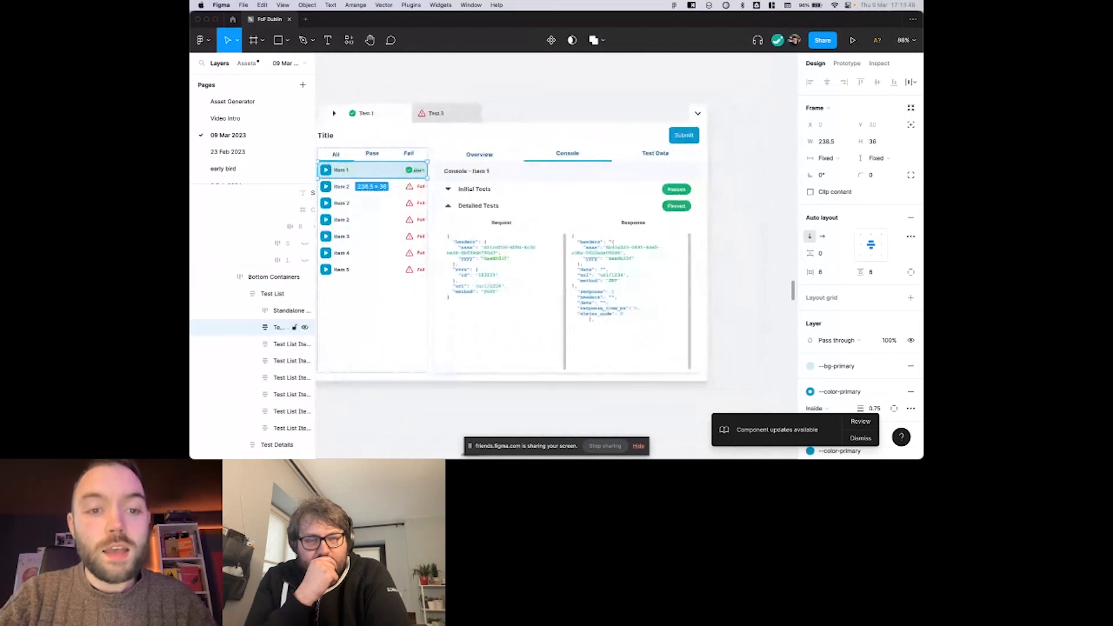
left_click(383, 193)
scroll(383, 195, "up", 3)
key("super+d")
key("super+d")
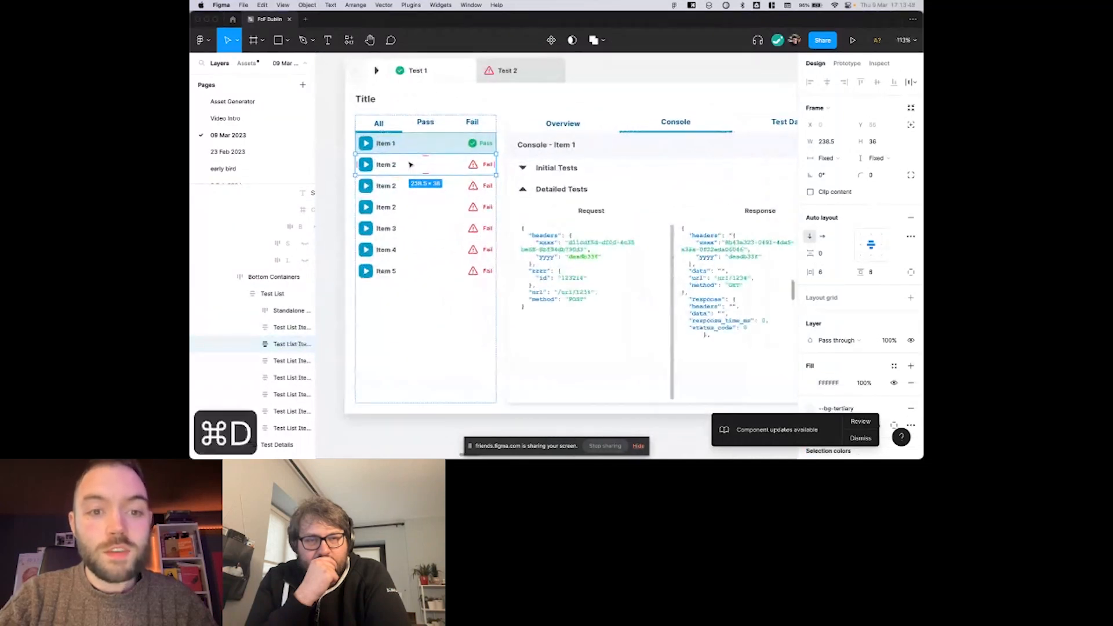
key("super+d")
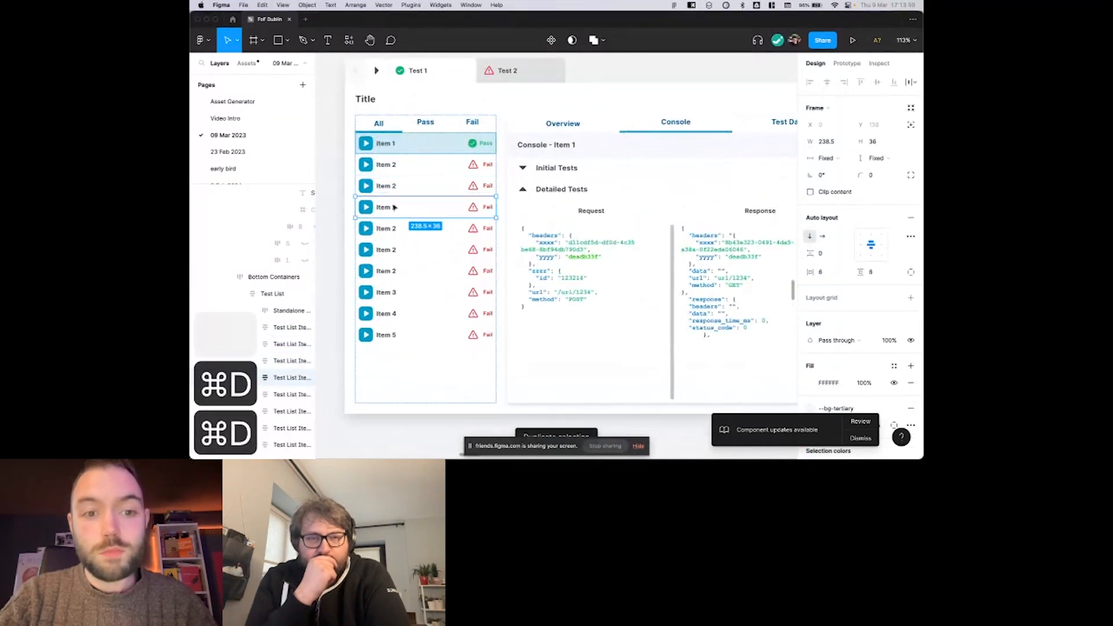
Try duplicating the Item 1 row in the test list, and undo the duplication.
scroll(426, 221, "up", 1)
left_click(435, 165)
key("super+d")
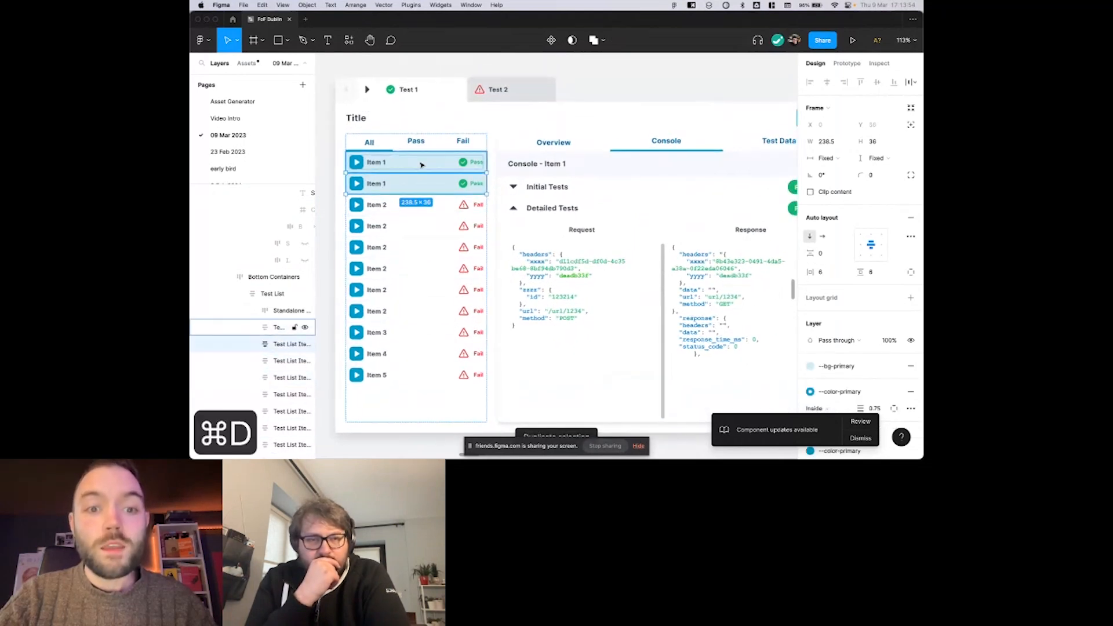
key("super+z")
Add one duplicate of the Pass tab to the filter tab bar above the test list.
scroll(391, 149, "down", 2)
left_click(411, 143)
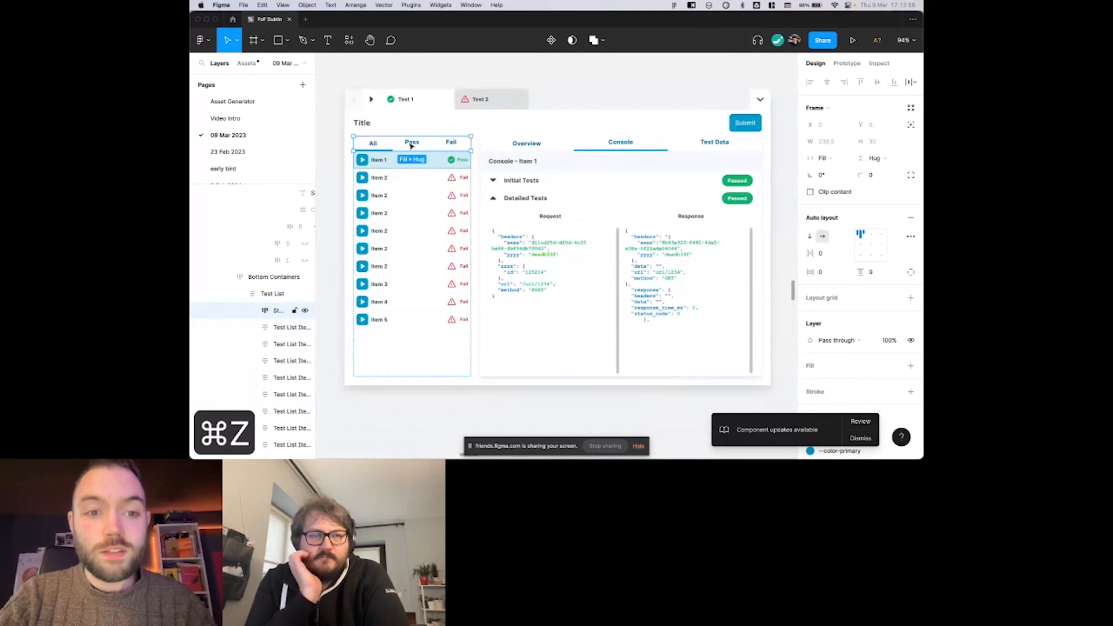
scroll(410, 145, "up", 3)
key("super+d")
scroll(408, 148, "down", 1)
key("super+d")
scroll(407, 150, "down", 3)
key("super+z")
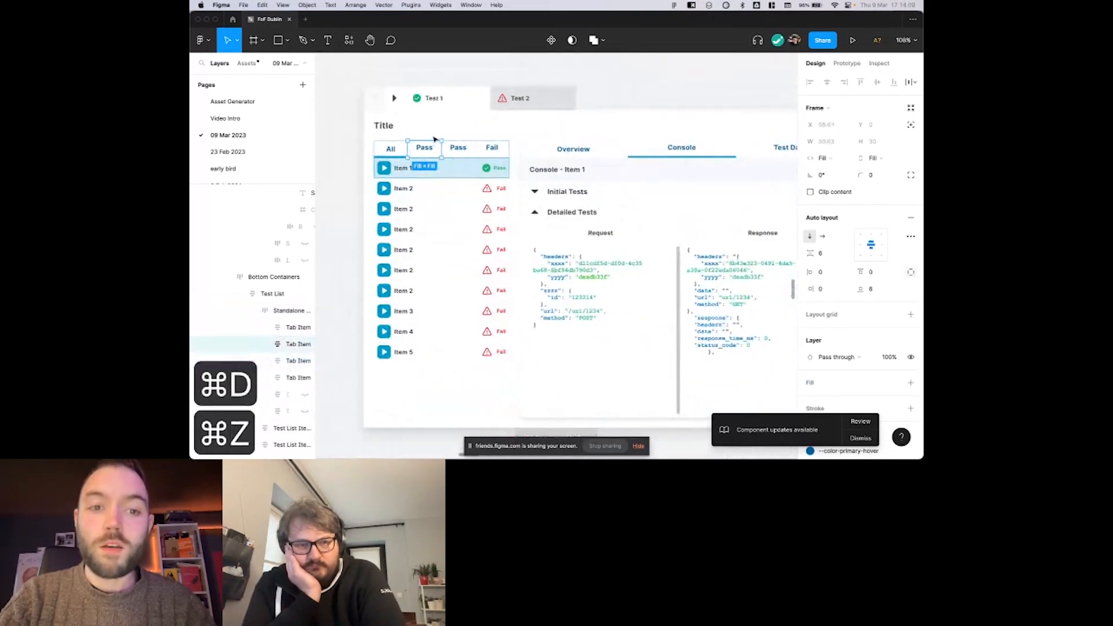
scroll(432, 135, "down", 1)
scroll(448, 142, "right", 1)
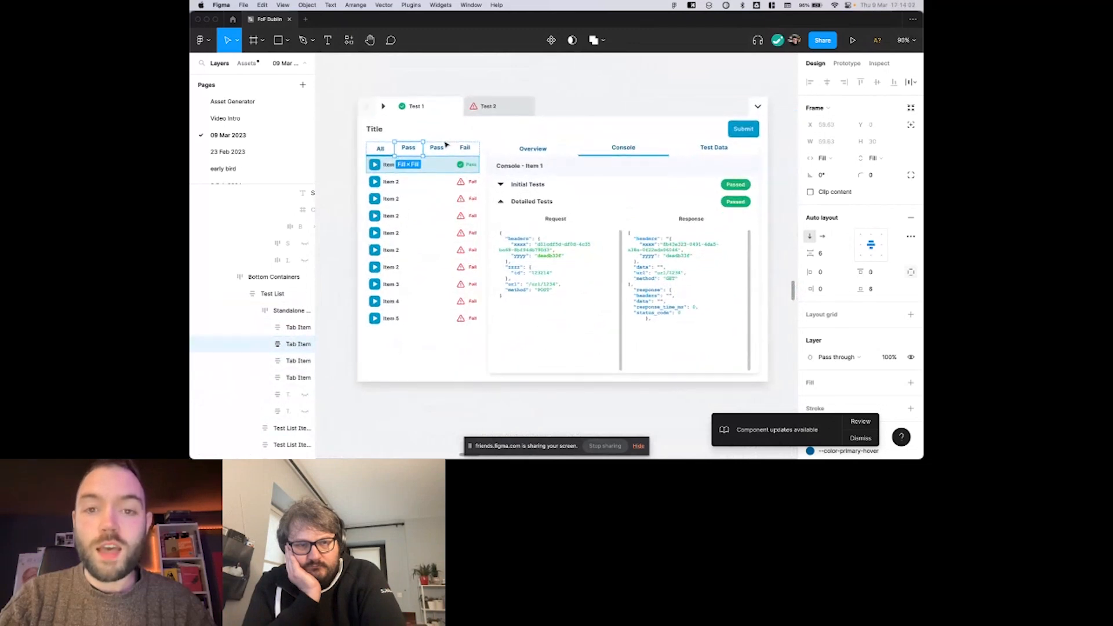
Duplicate the Test 2 tab in the mockup's upper container tab bar twice.
scroll(446, 144, "right", 1)
scroll(446, 144, "down", 1)
scroll(446, 144, "up", 1)
scroll(446, 143, "left", 1)
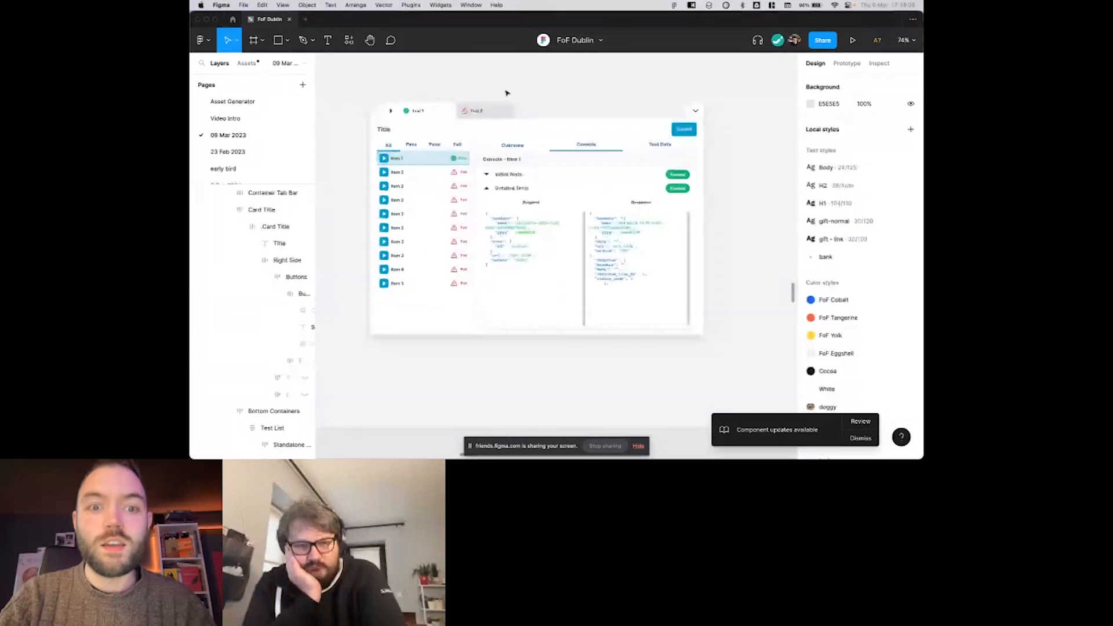
scroll(506, 92, "up", 1)
scroll(507, 92, "left", 1)
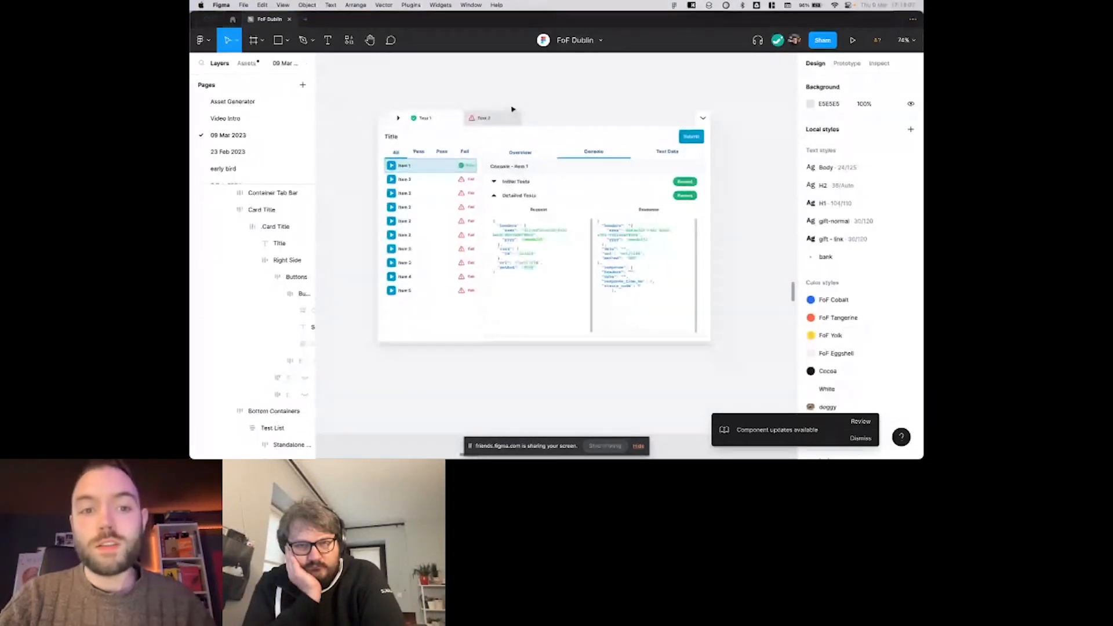
left_click(513, 109)
scroll(513, 109, "up", 2)
key("super+d")
key("super+d")
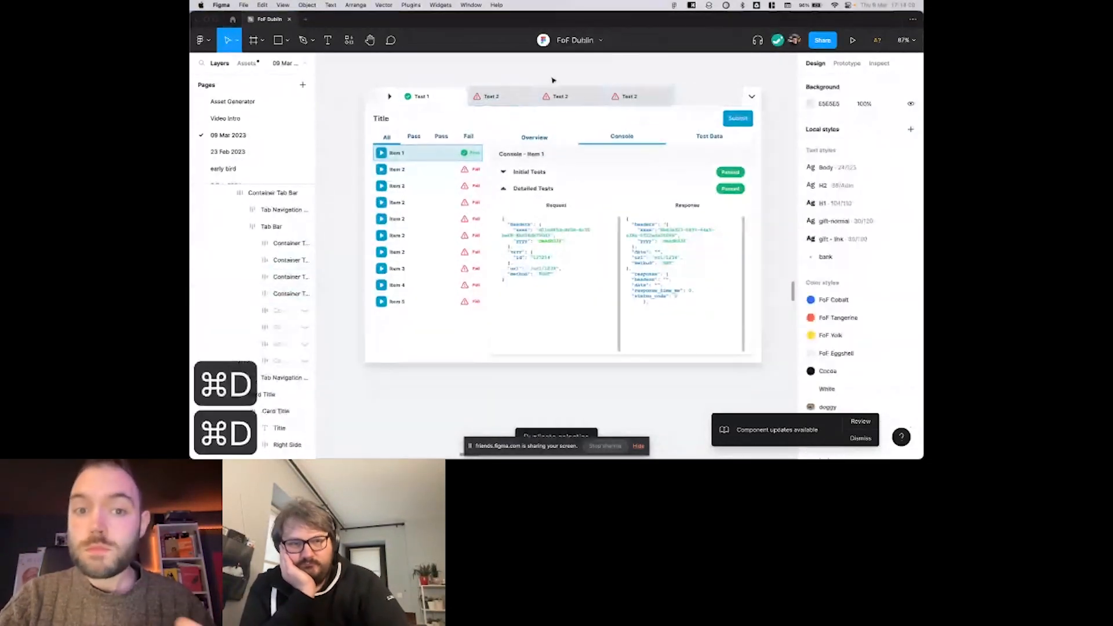
scroll(553, 80, "up", 1)
scroll(552, 80, "right", 1)
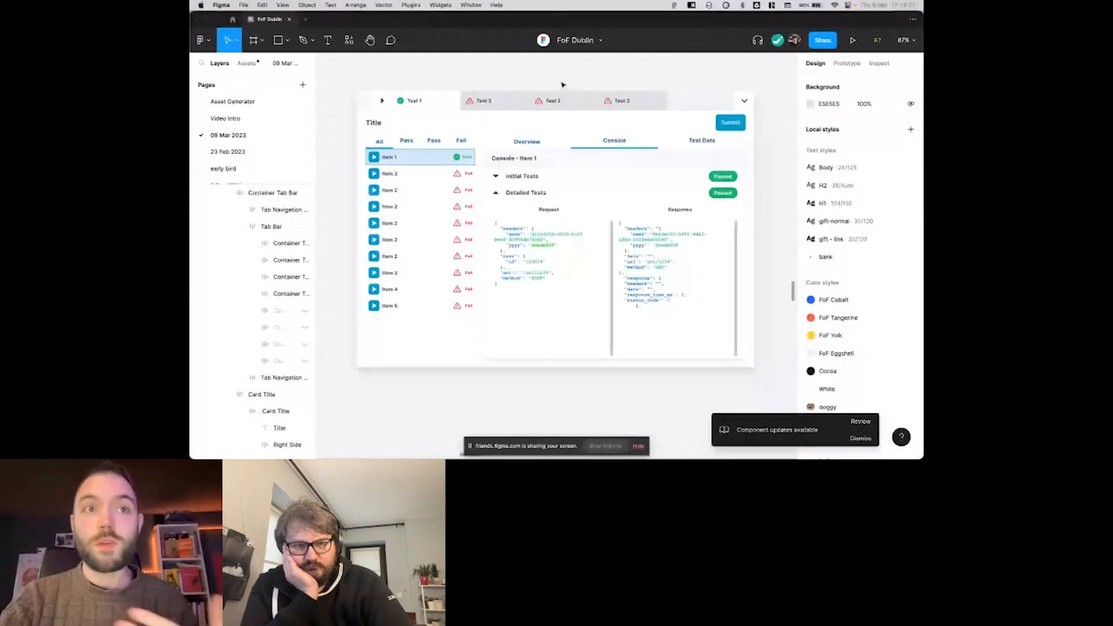
scroll(563, 85, "right", 1)
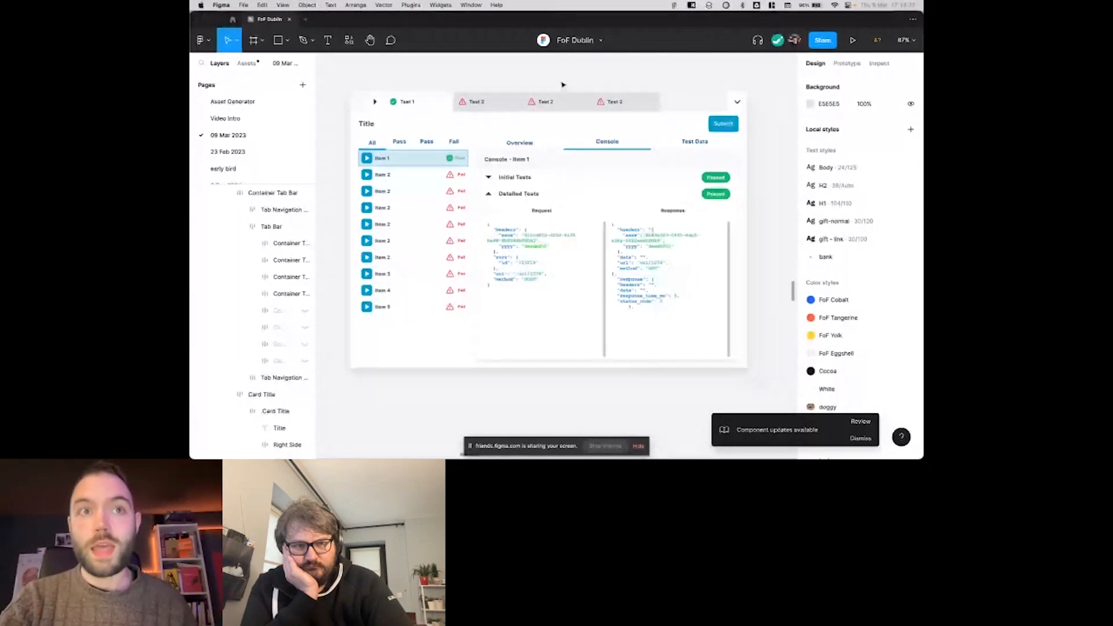
scroll(563, 85, "down", 5)
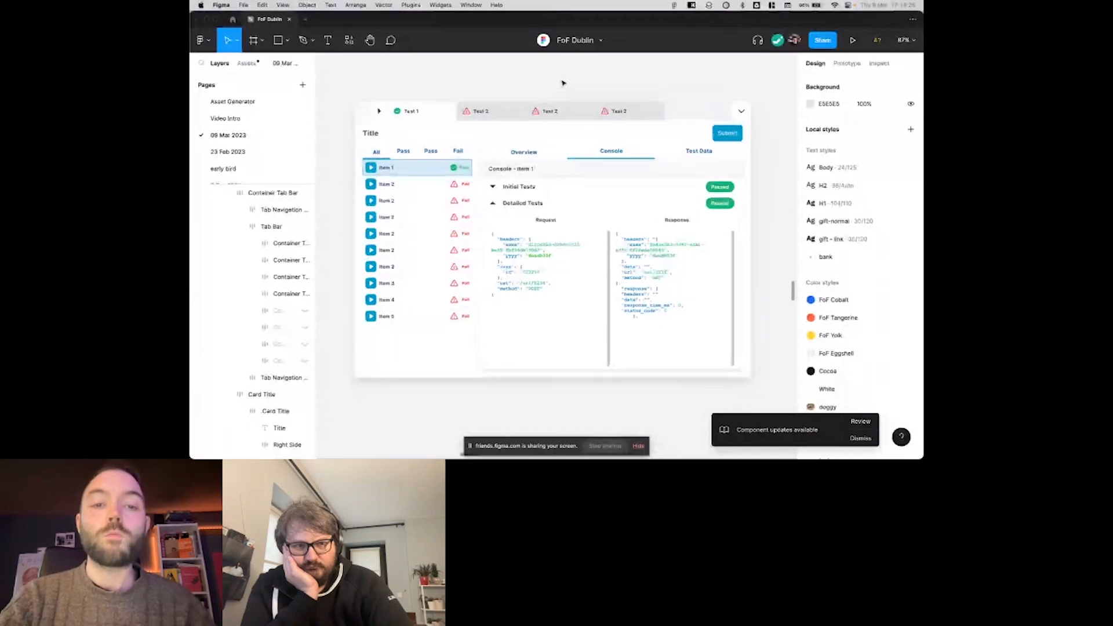
scroll(563, 83, "left", 1)
scroll(563, 83, "right", 1)
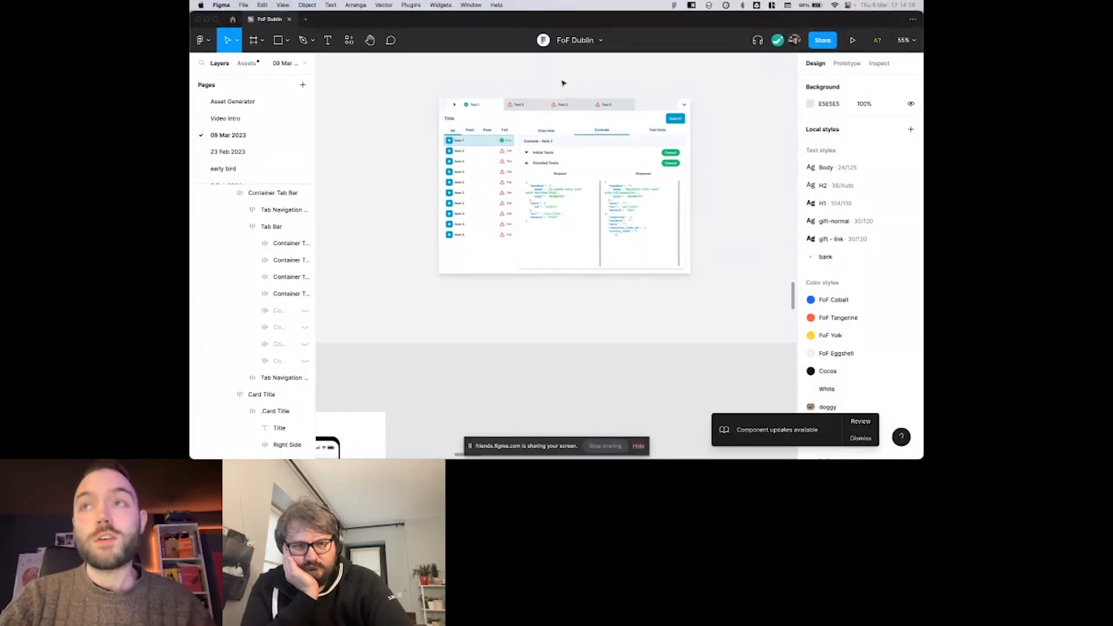
scroll(563, 83, "up", 1)
scroll(563, 82, "up", 3)
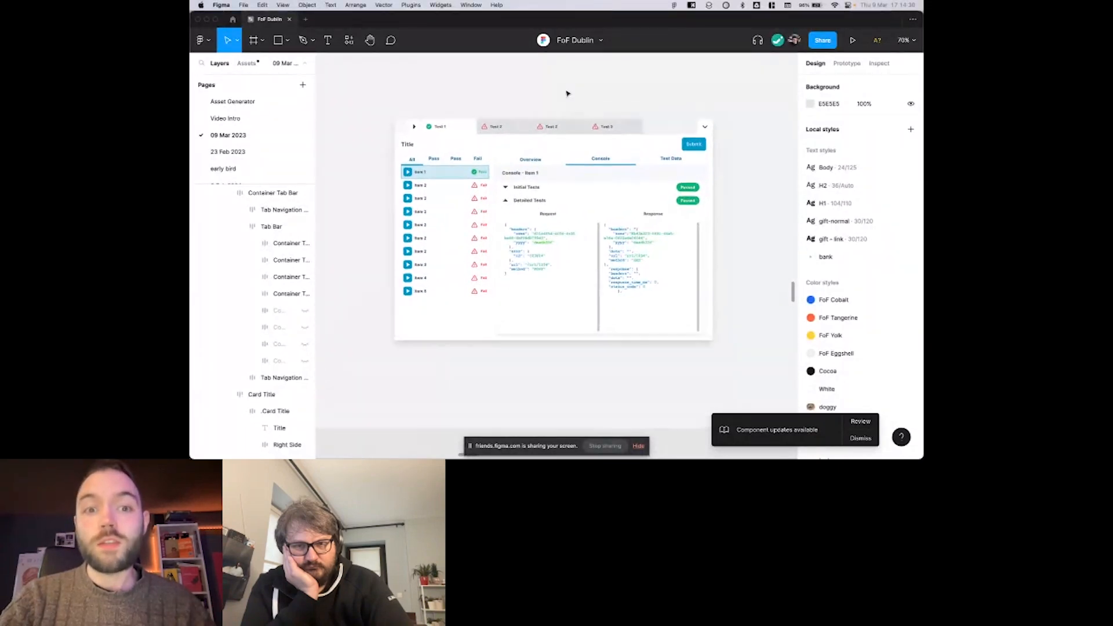
scroll(567, 88, "down", 1)
scroll(567, 88, "left", 1)
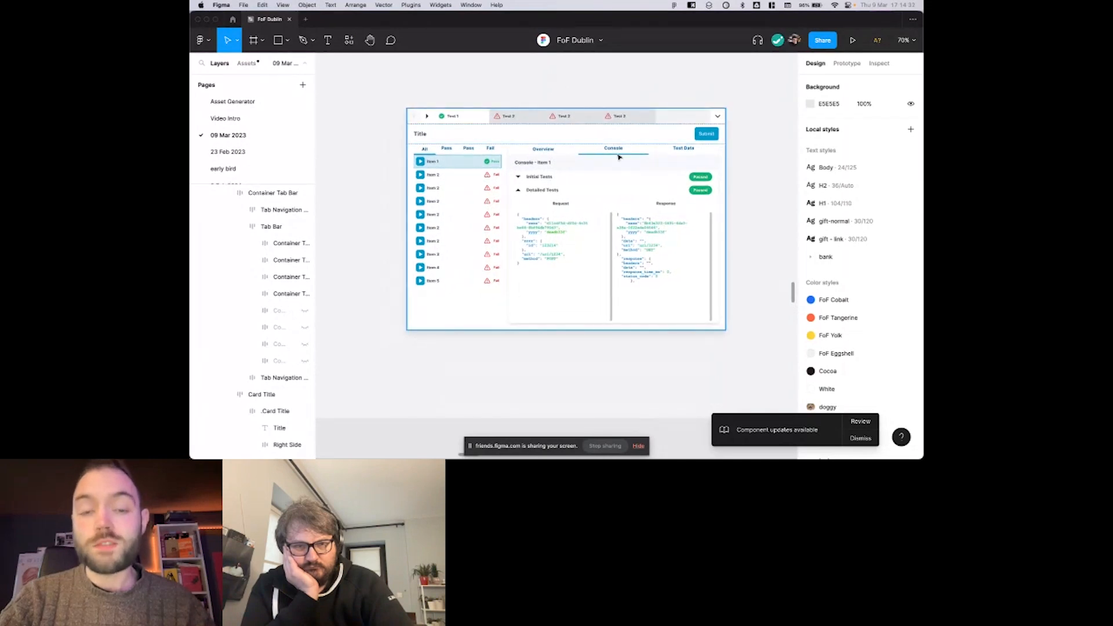
scroll(618, 156, "right", 1)
scroll(619, 157, "up", 1)
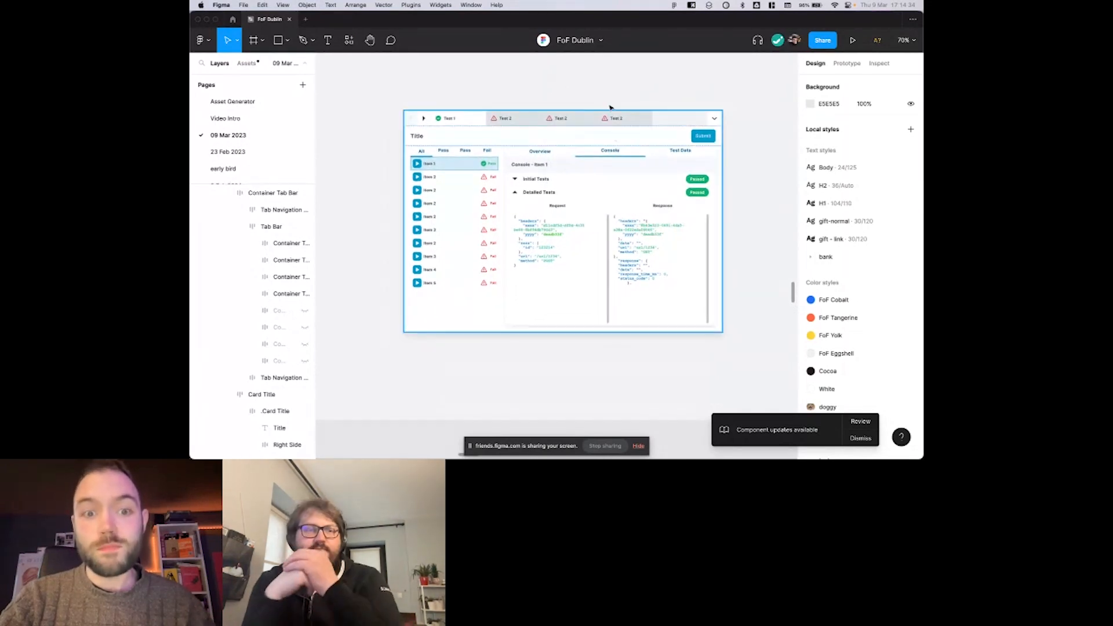
scroll(617, 214, "down", 1)
scroll(616, 213, "left", 1)
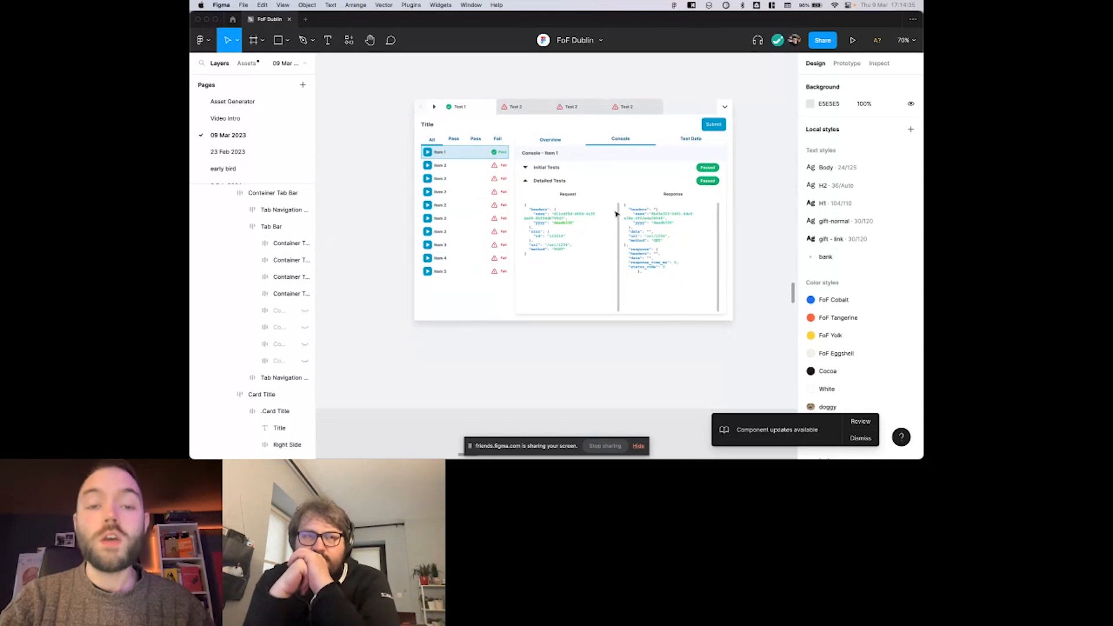
scroll(616, 214, "up", 3)
scroll(616, 214, "left", 1)
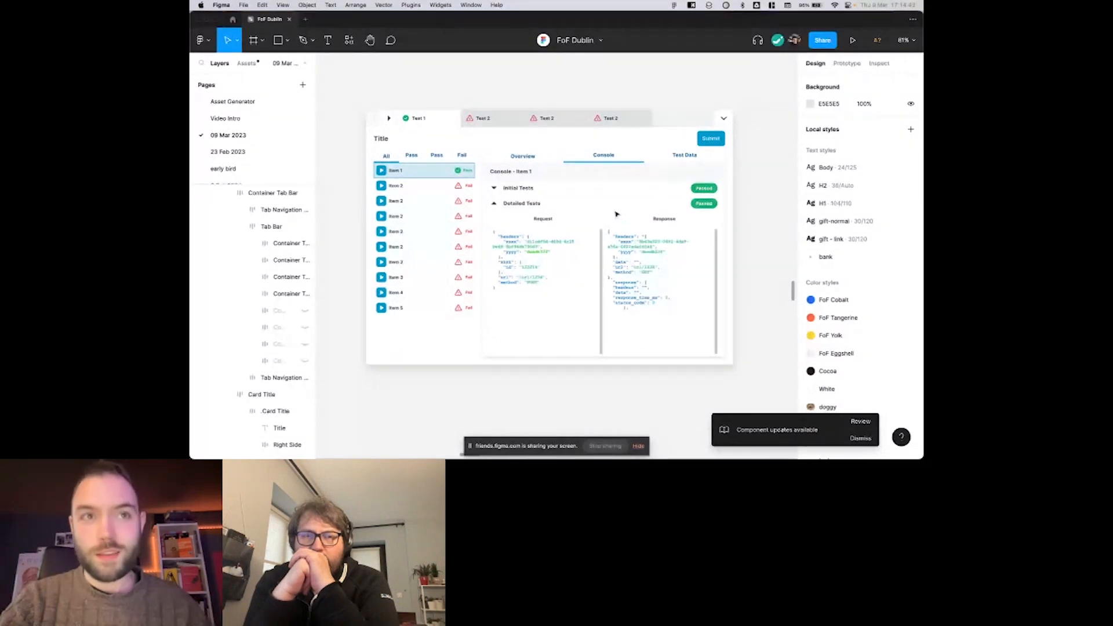
scroll(617, 214, "down", 4)
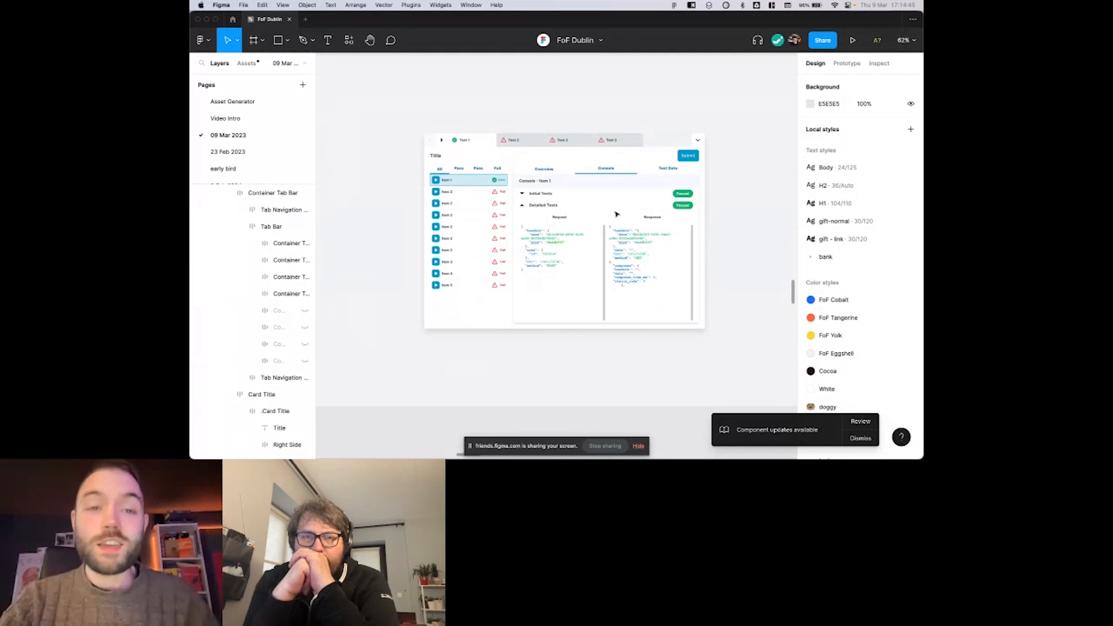
scroll(617, 214, "down", 1)
scroll(616, 214, "left", 1)
scroll(616, 214, "down", 3)
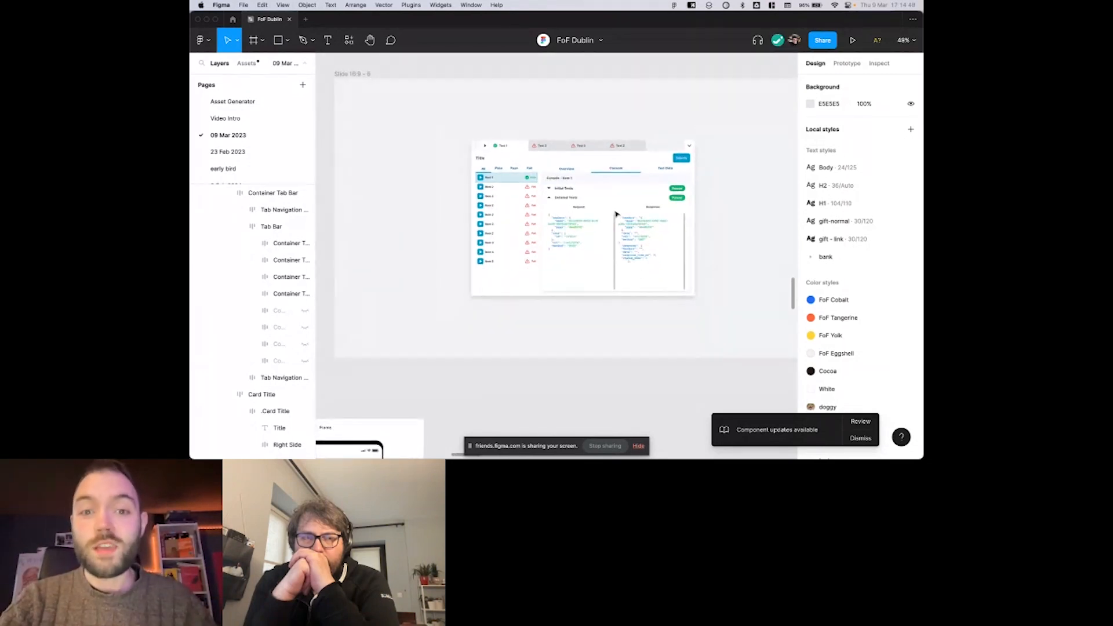
scroll(617, 214, "down", 1)
scroll(617, 214, "up", 1)
scroll(616, 214, "right", 1)
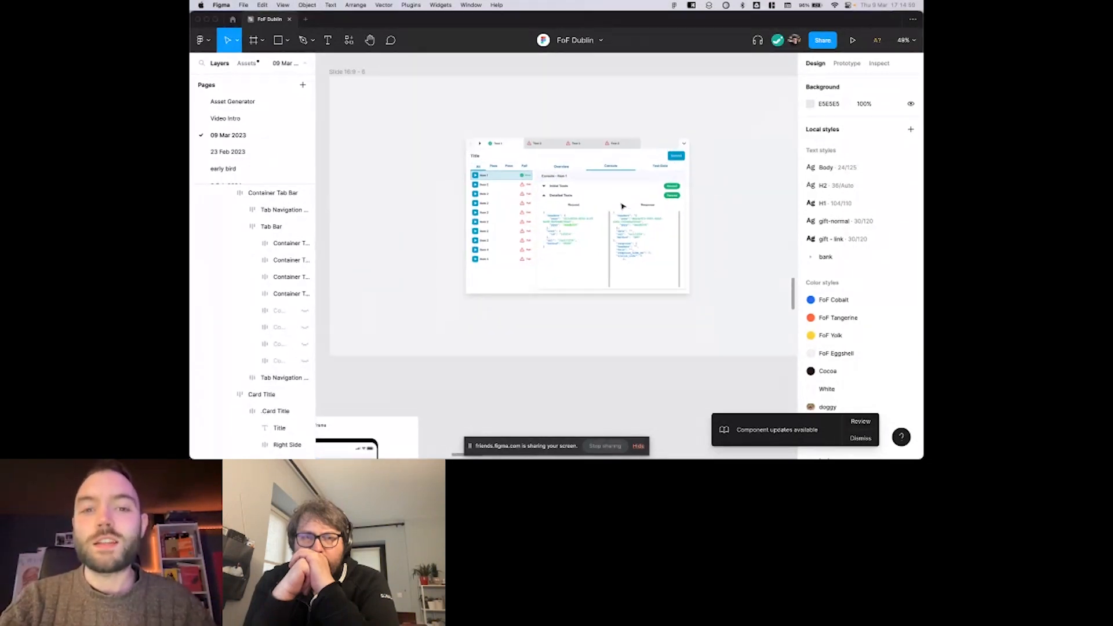
scroll(623, 207, "left", 1)
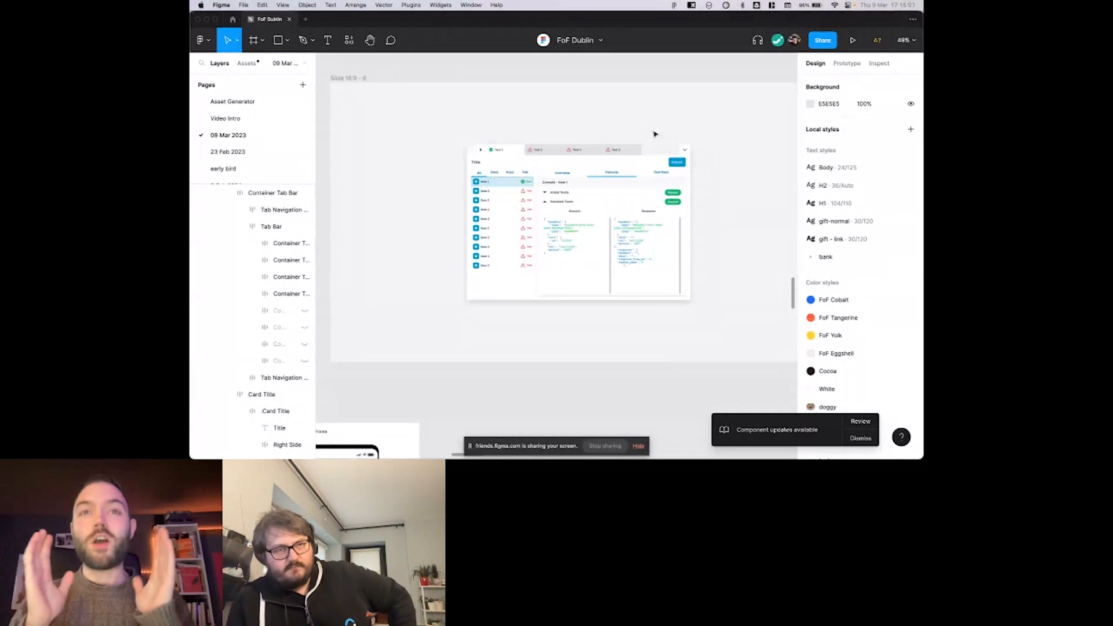
Present the Dropdowns frame with the two phone mockups as a prototype.
scroll(655, 135, "down", 5)
scroll(655, 134, "left", 5)
scroll(583, 153, "up", 2)
scroll(584, 154, "down", 1)
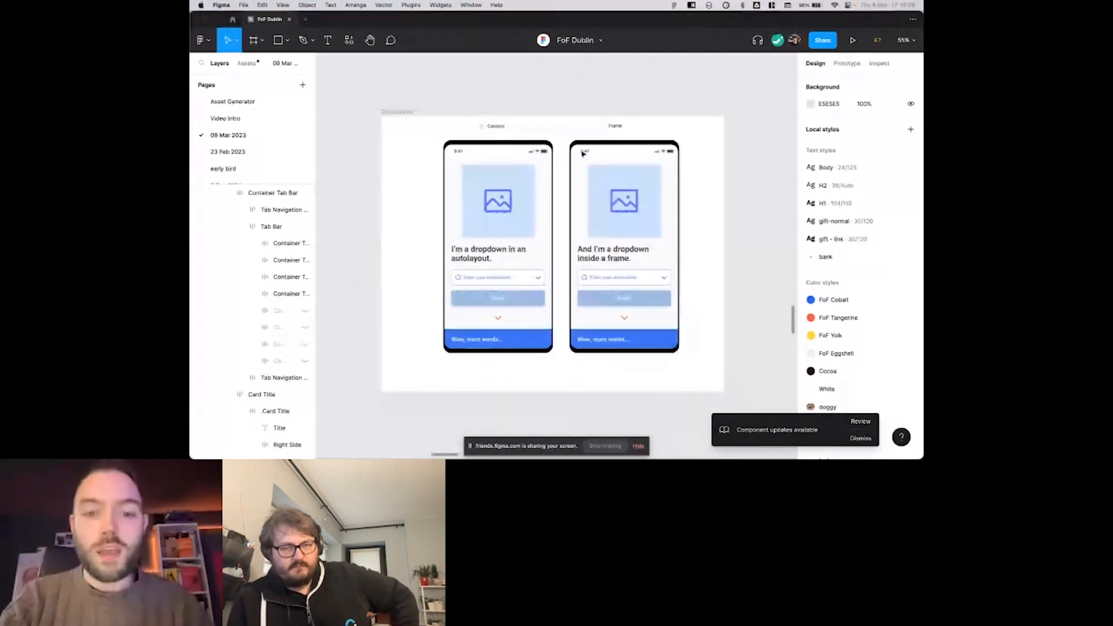
scroll(545, 137, "down", 1)
scroll(545, 137, "right", 1)
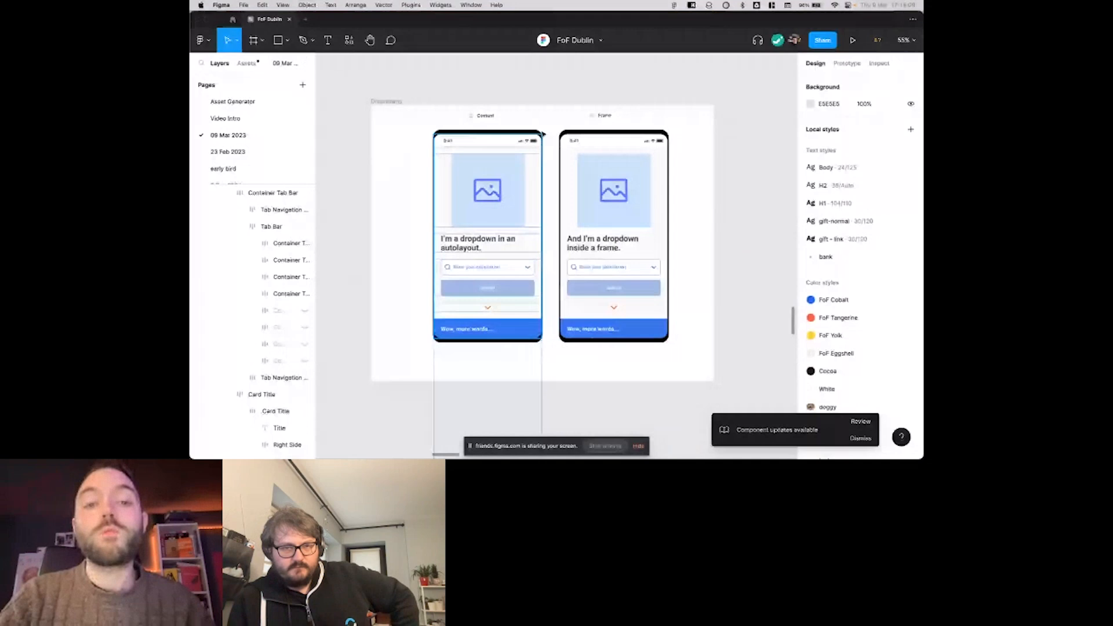
scroll(543, 134, "up", 2)
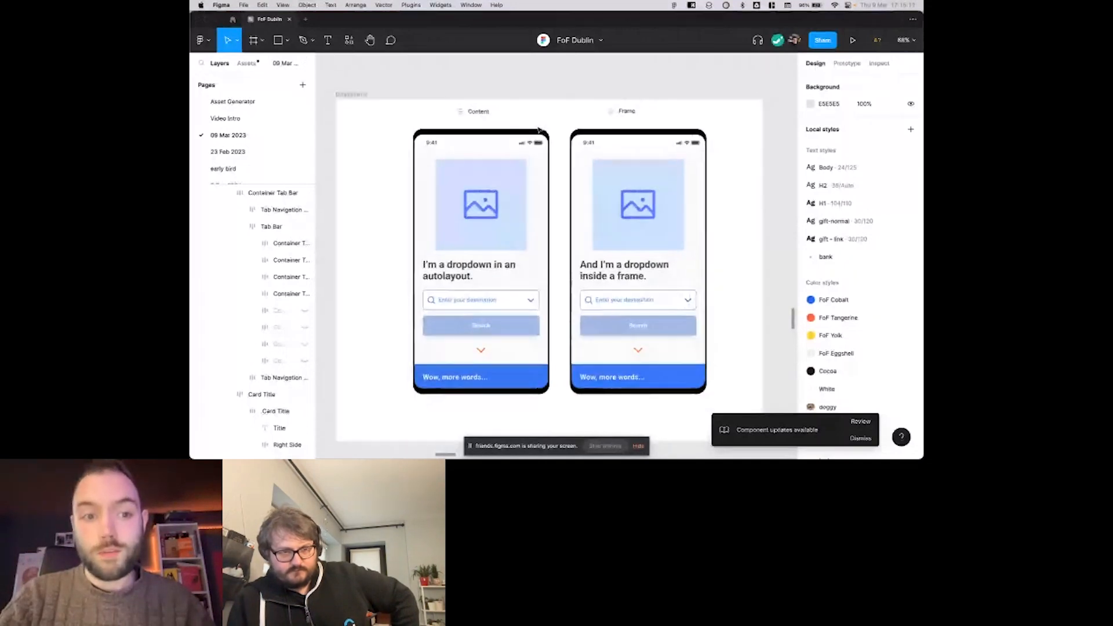
scroll(539, 129, "right", 1)
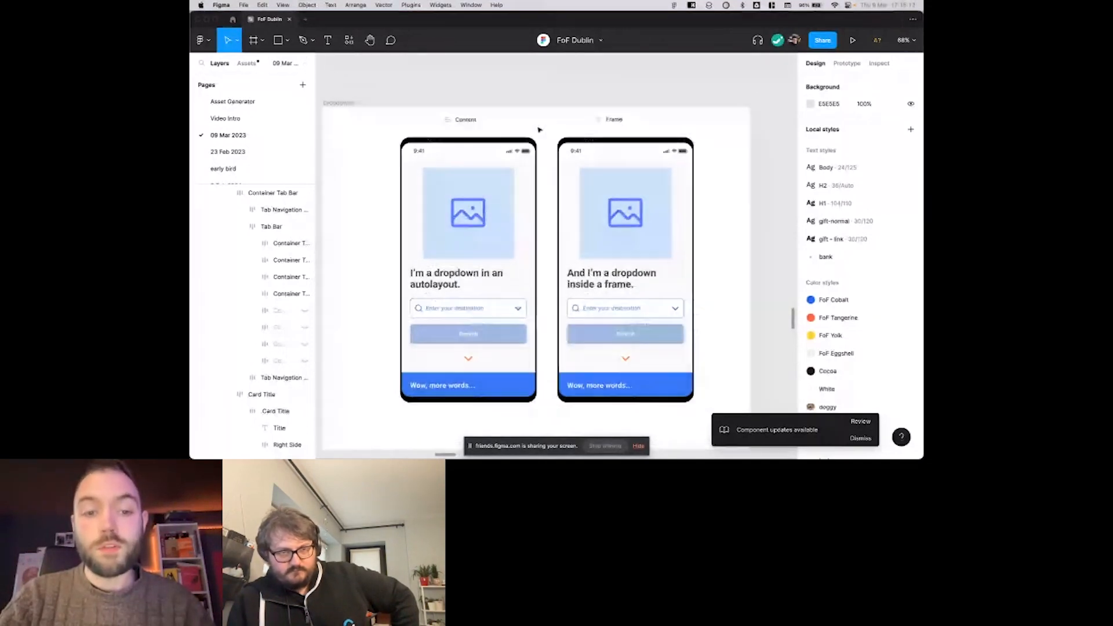
left_click(352, 112)
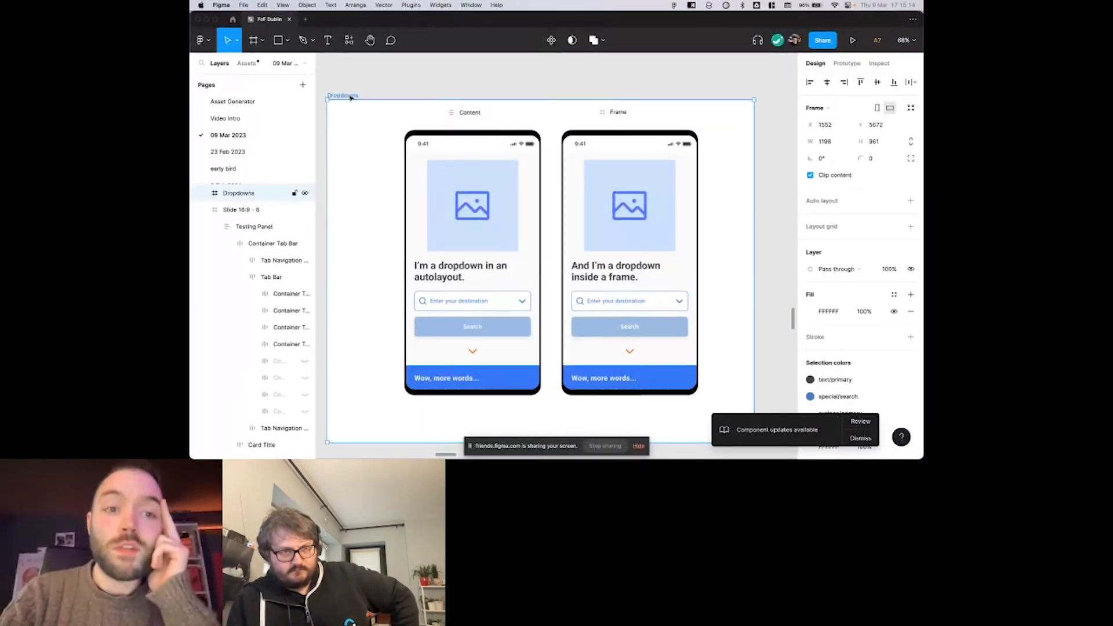
left_click(854, 40)
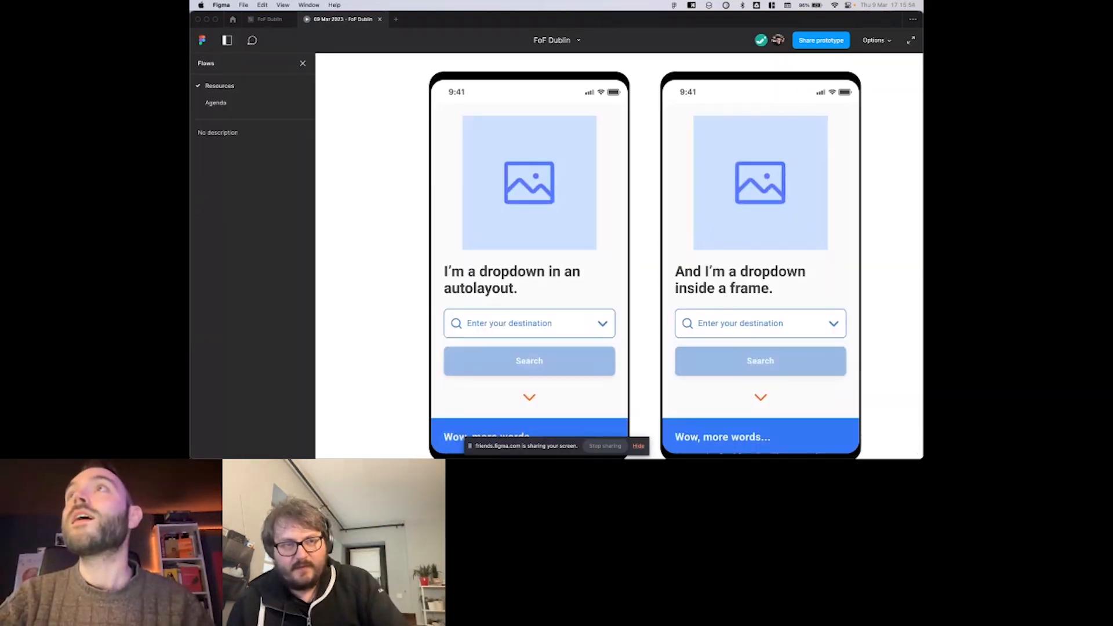
key("super+Tab")
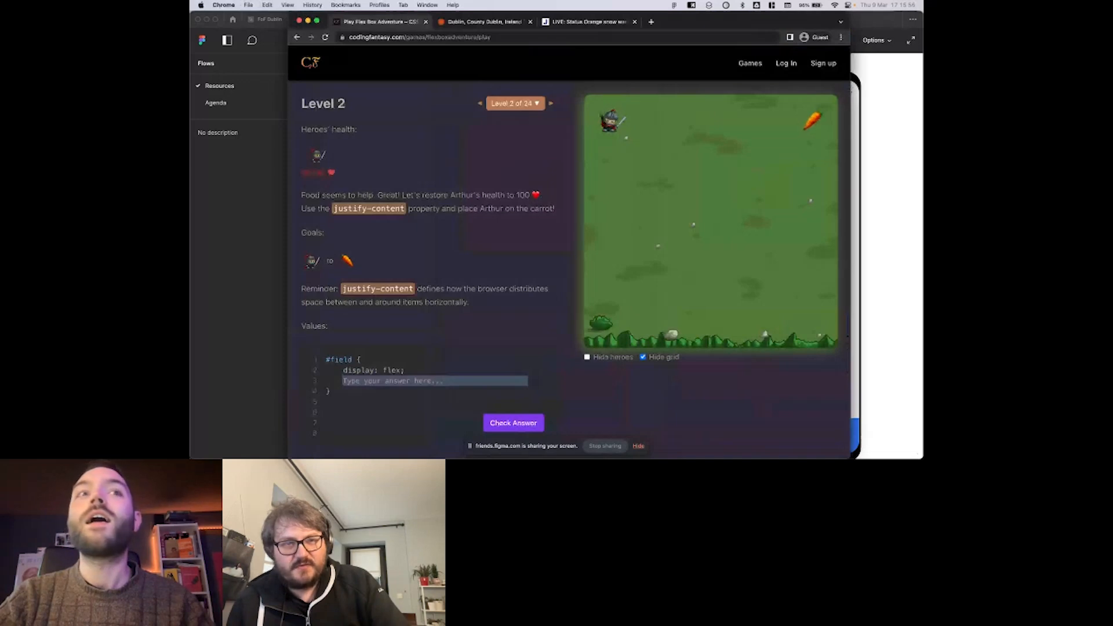
left_click(259, 217)
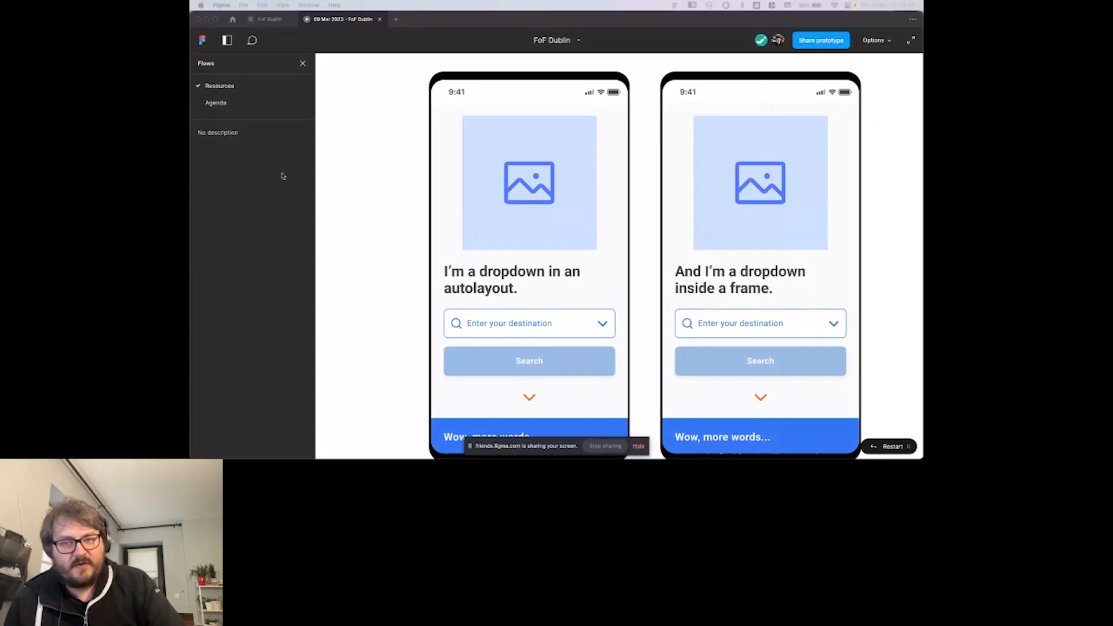
Scale the prototype so both phones fit, and open the destination dropdowns in the auto layout and frame versions.
key("z")
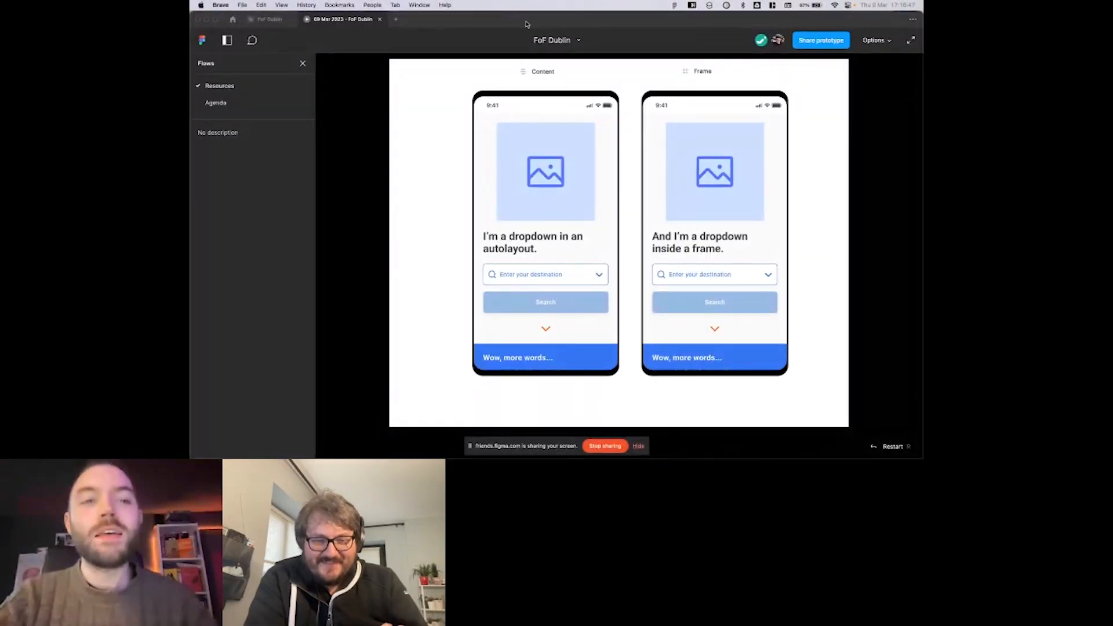
left_click(516, 82)
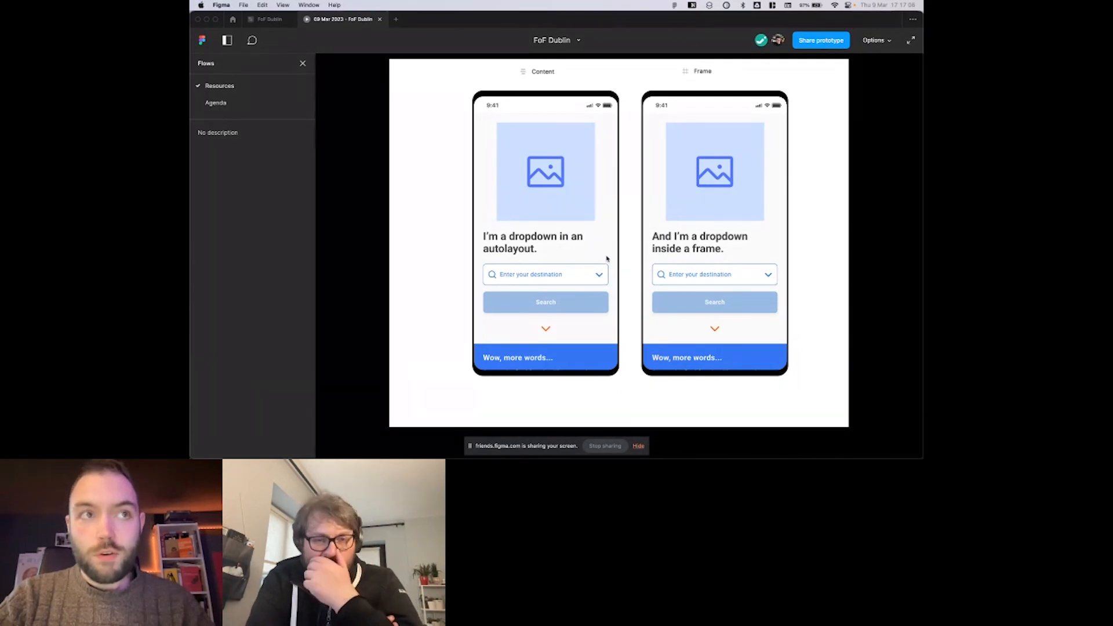
left_click(597, 273)
key("a")
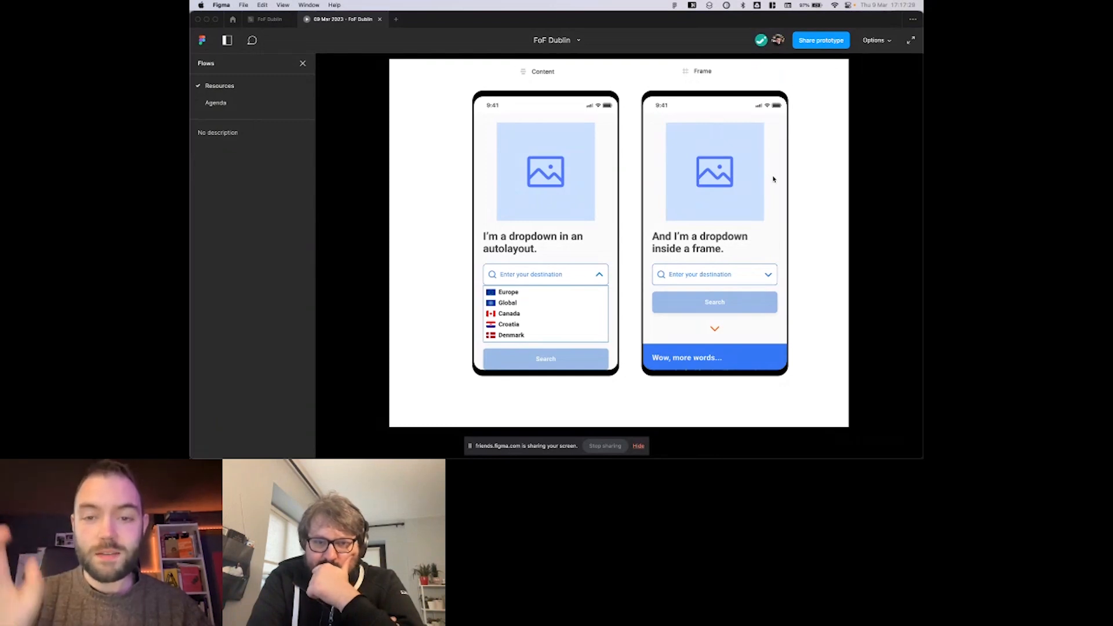
key("a")
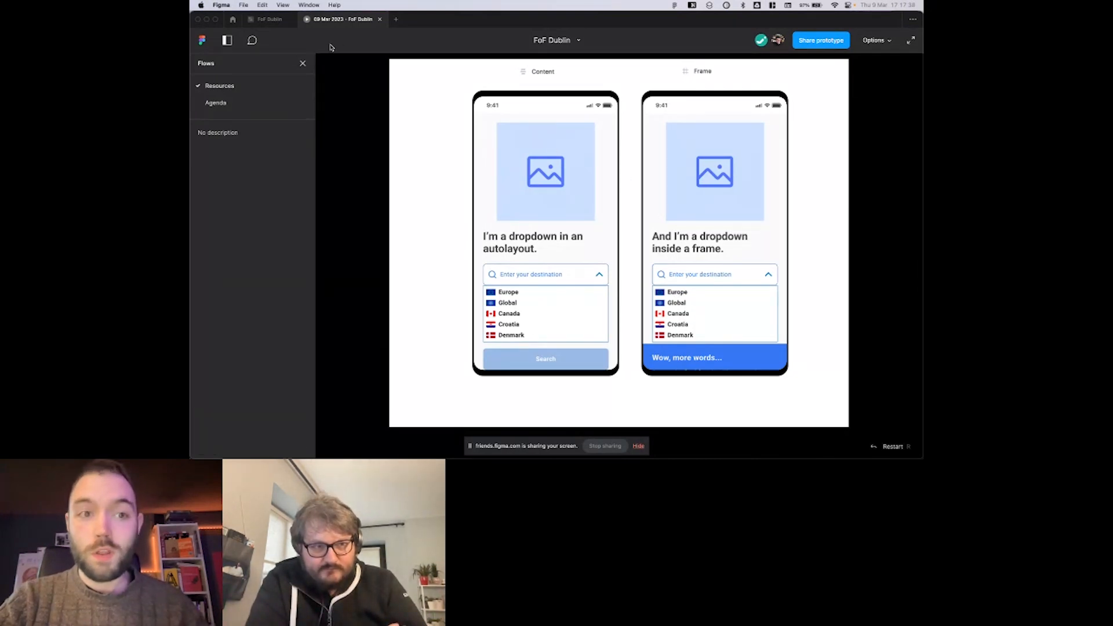
Return to the FoF Dublin design file and examine the Frame and Auto Layout versions of the plant shop screen.
left_click(273, 21)
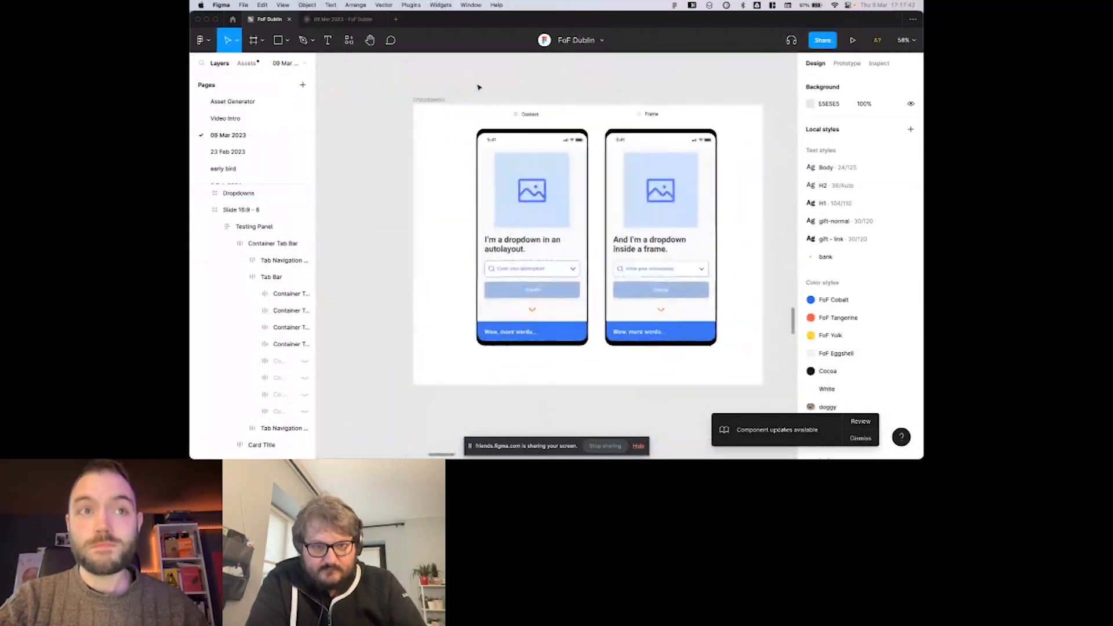
scroll(479, 87, "right", 3)
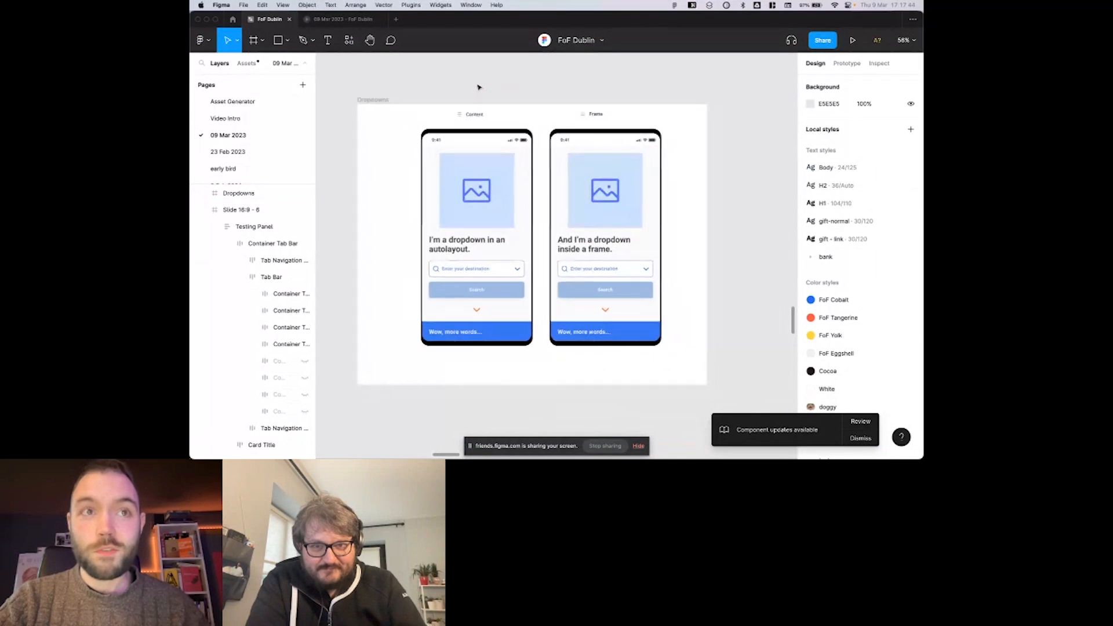
scroll(479, 87, "down", 5)
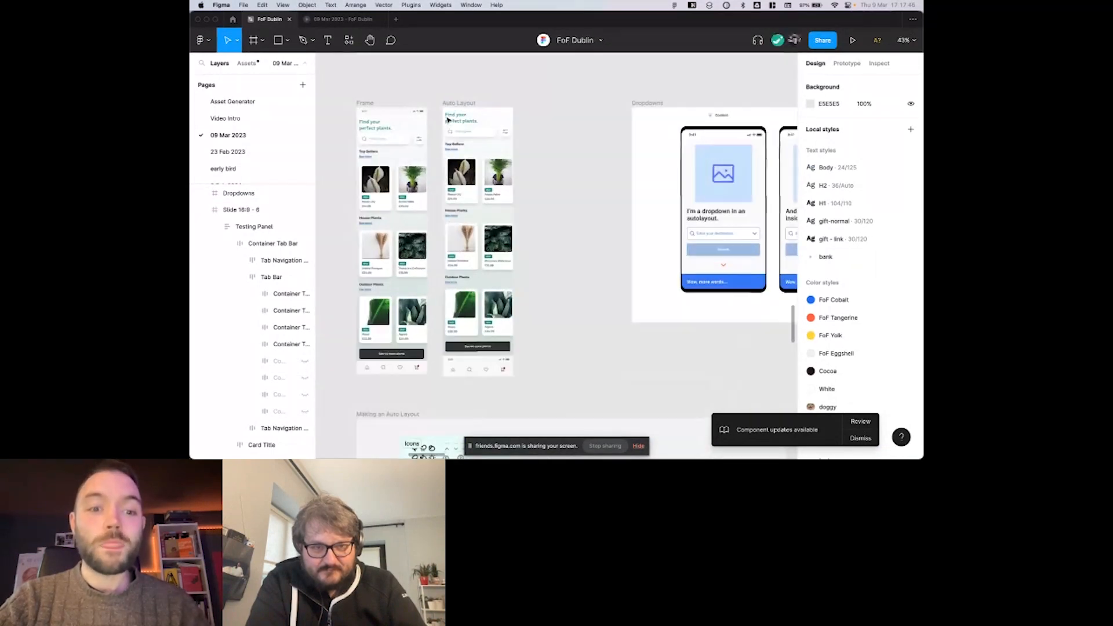
scroll(447, 120, "up", 5)
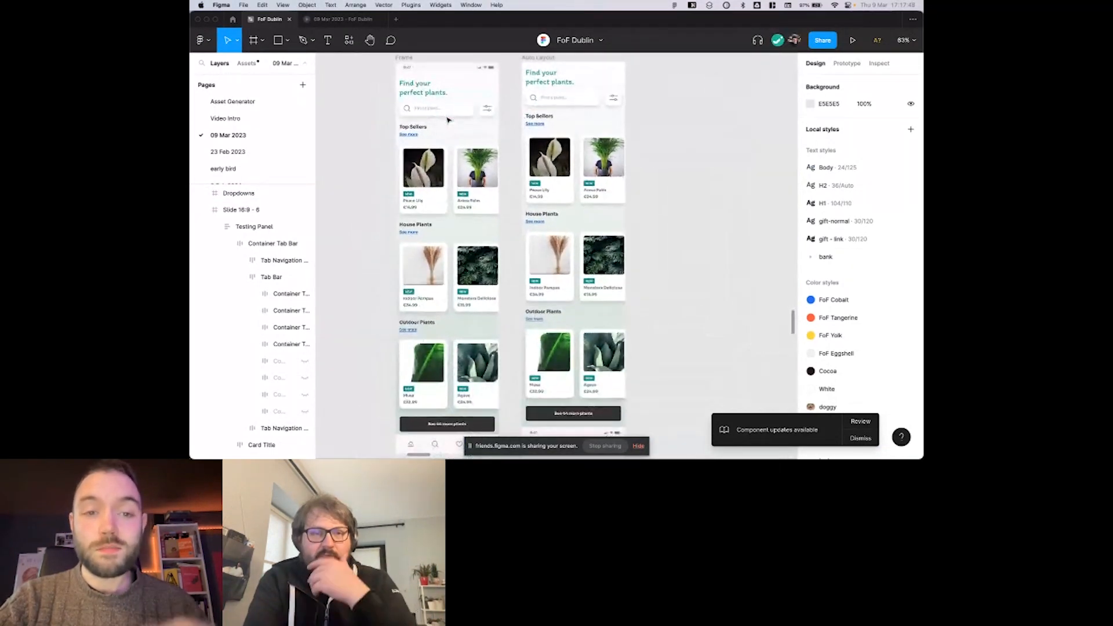
left_click(448, 119)
scroll(447, 120, "down", 1)
left_click(375, 117)
scroll(376, 118, "down", 2)
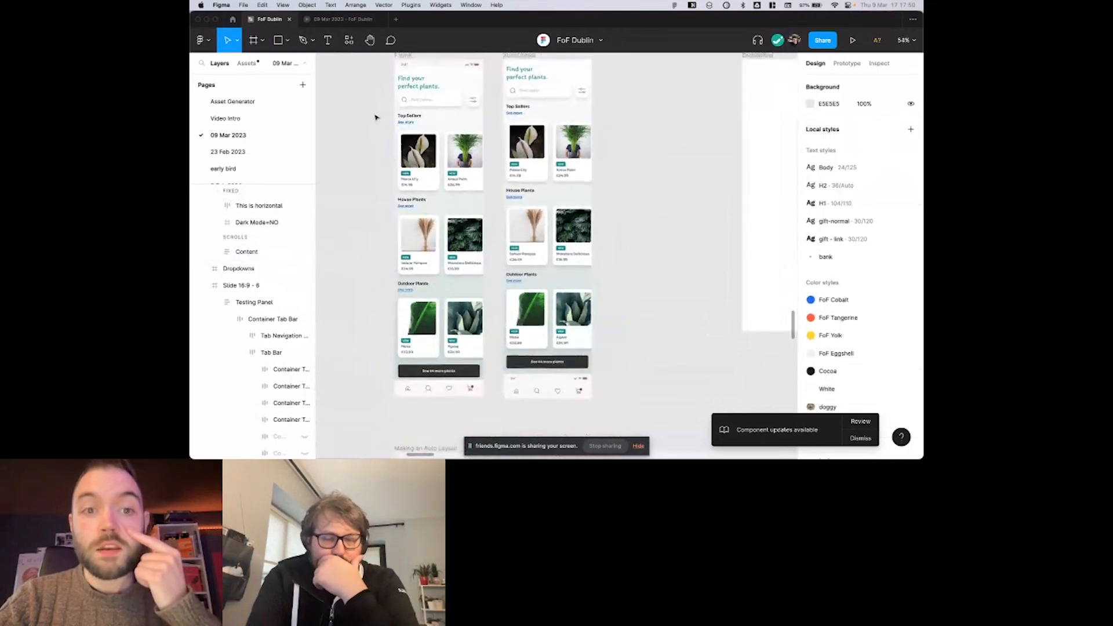
scroll(376, 117, "up", 1)
scroll(396, 121, "down", 1)
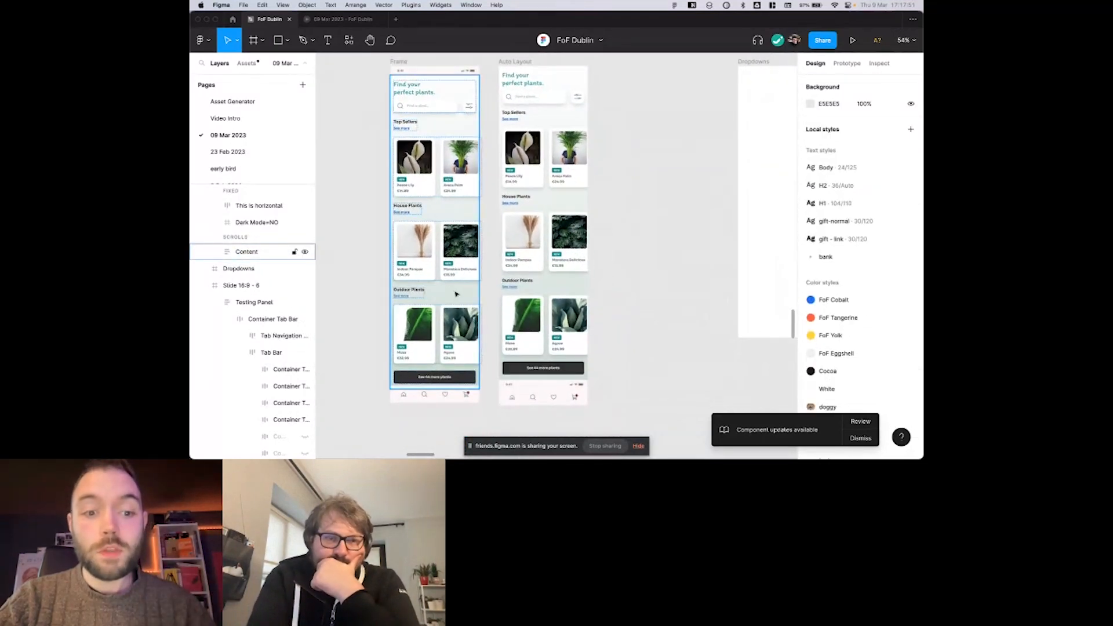
Inspect the auto layout and constraint settings of the icon navigation bar in the Frame plant shop screen.
left_click(450, 397)
scroll(450, 398, "right", 3)
scroll(450, 398, "up", 2)
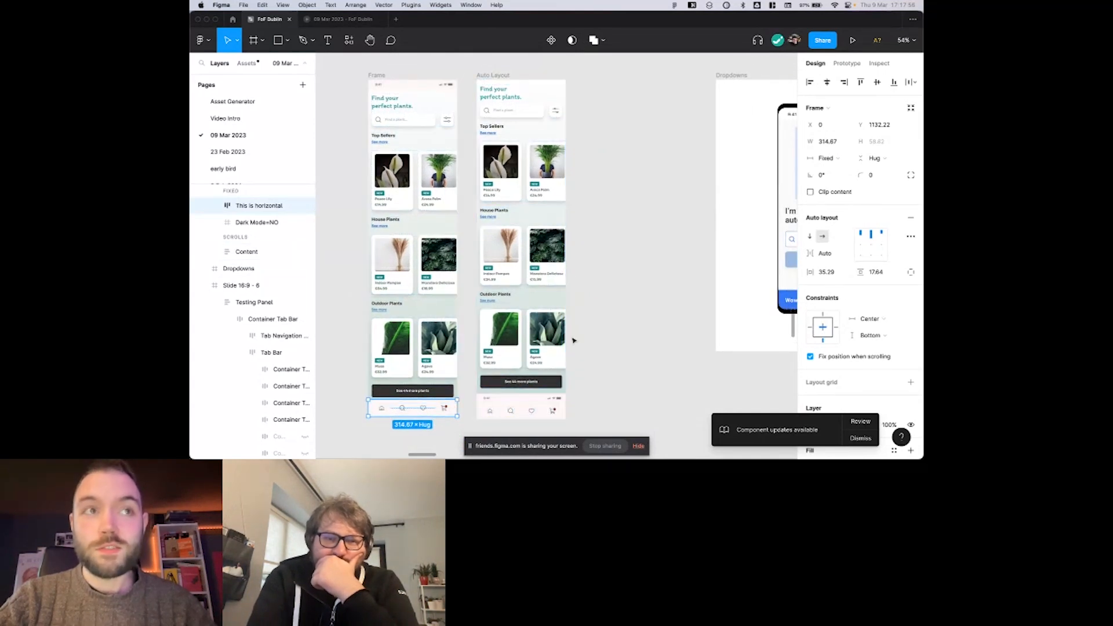
scroll(573, 336, "down", 2)
scroll(504, 278, "up", 1)
scroll(504, 278, "right", 1)
left_click(508, 284)
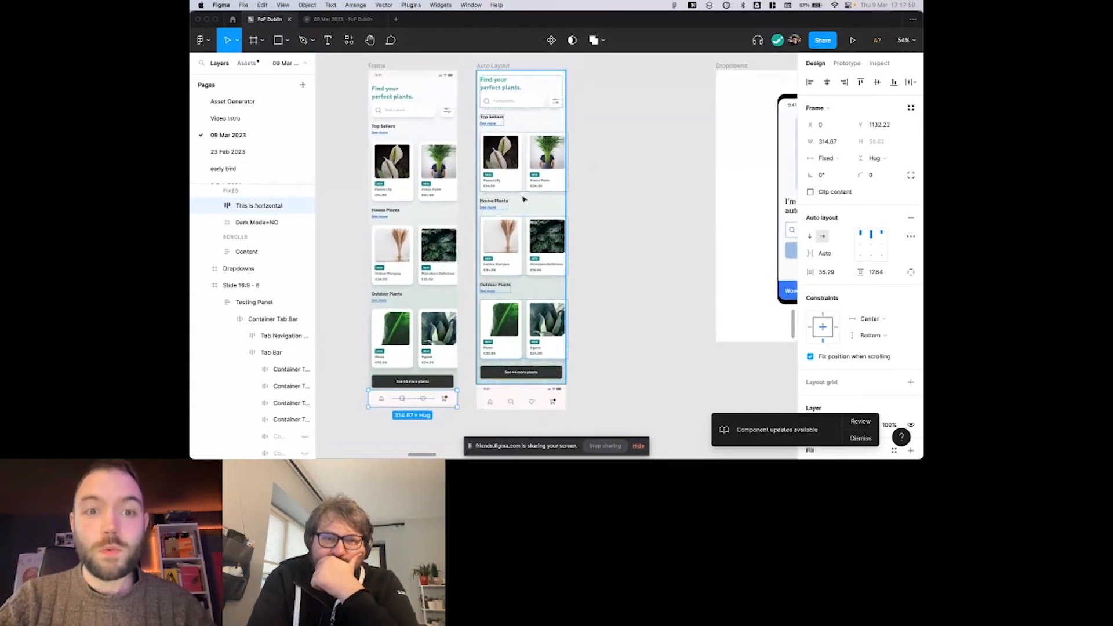
left_click(431, 404)
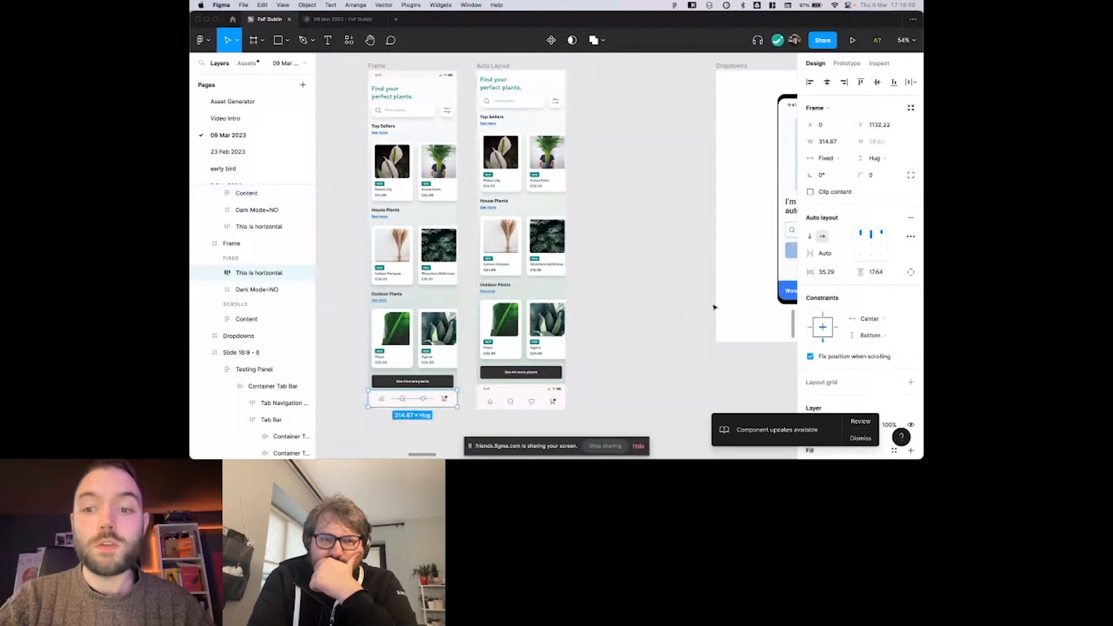
left_click(780, 354)
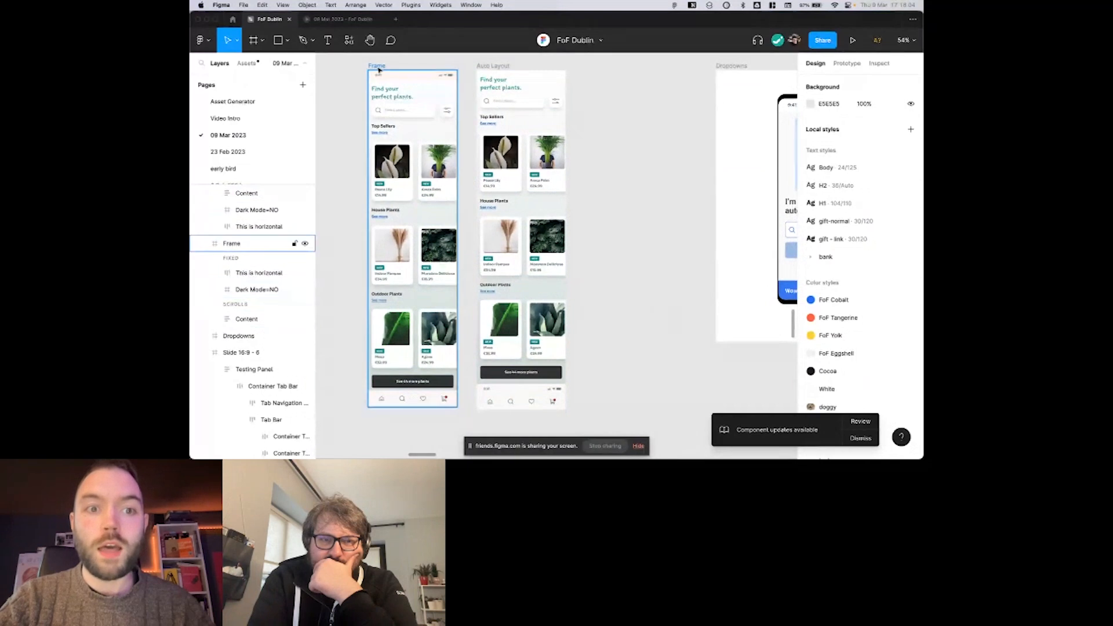
Try moving the Frame screen's navigation bar up over the House Plants section, and undo the move.
left_click(409, 402)
left_click_drag(415, 400, 424, 226)
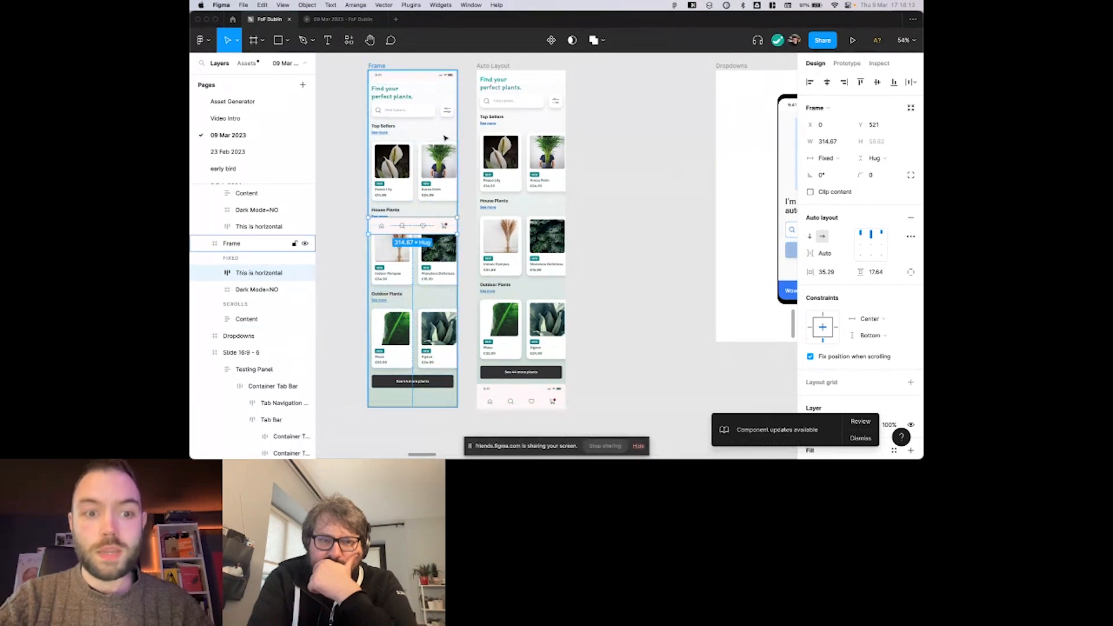
key("super+z")
scroll(556, 188, "down", 2)
left_click(568, 187)
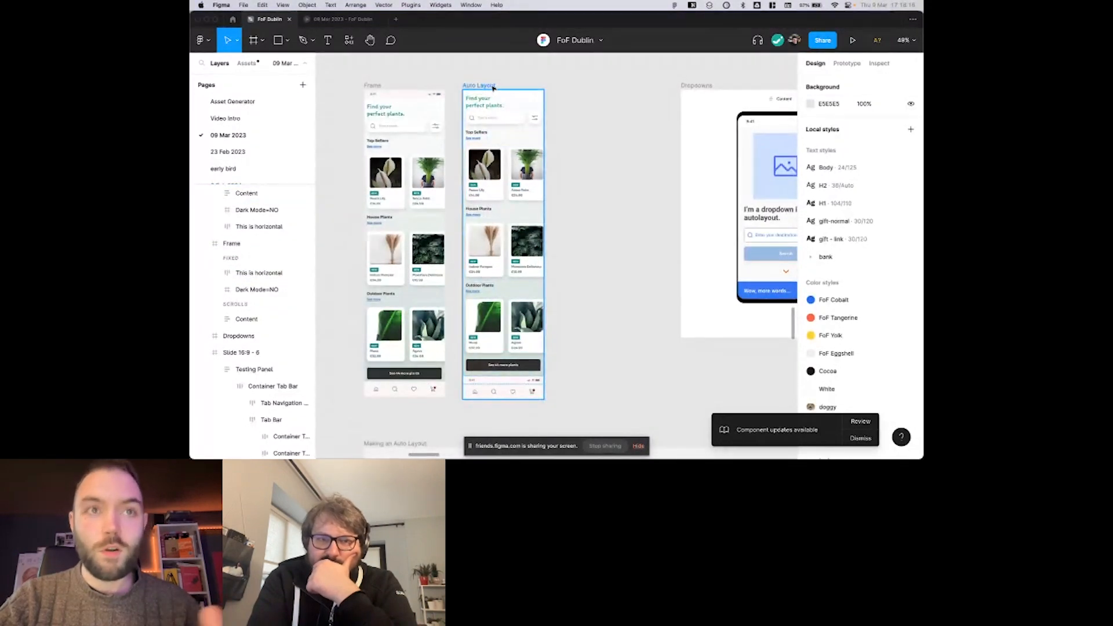
scroll(574, 114, "down", 2)
scroll(575, 115, "right", 2)
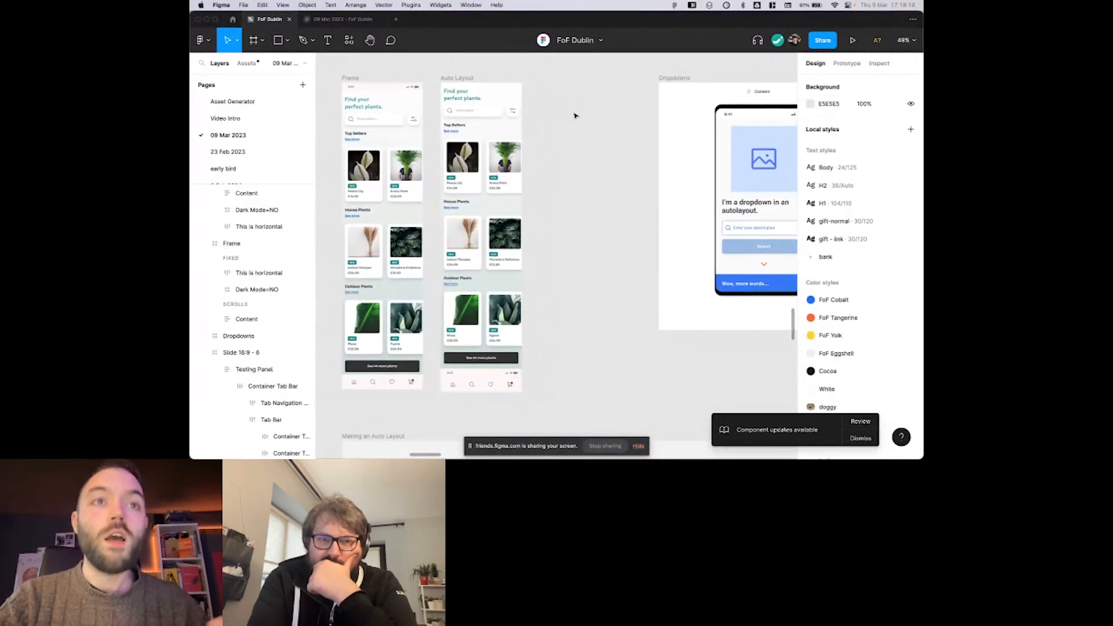
scroll(575, 116, "right", 1)
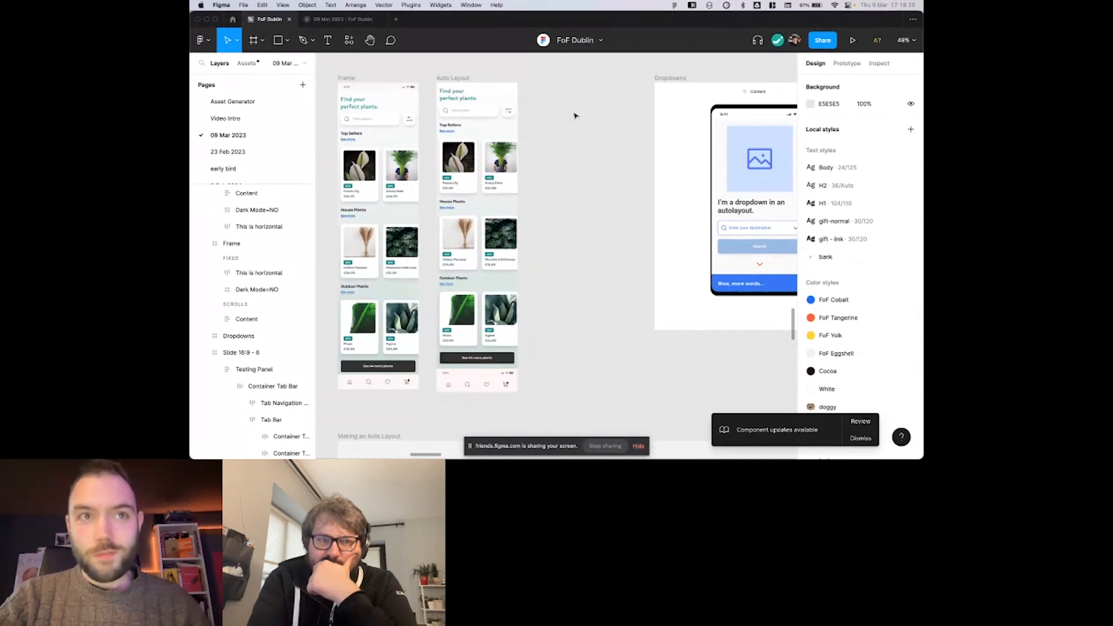
scroll(575, 115, "right", 2)
scroll(575, 115, "up", 1)
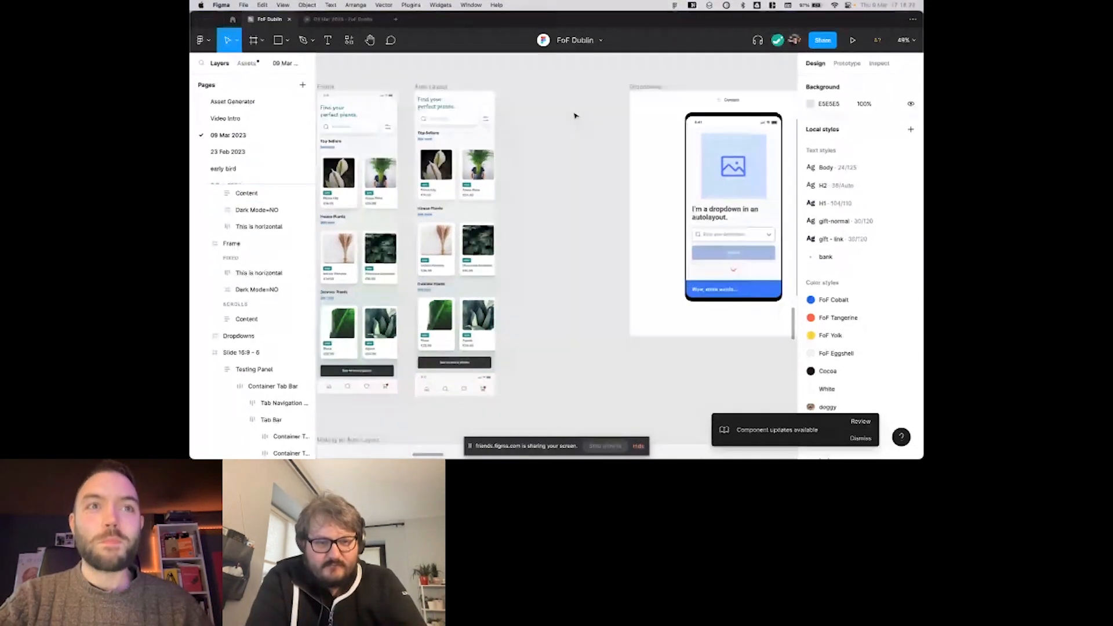
scroll(575, 115, "right", 3)
scroll(575, 116, "up", 1)
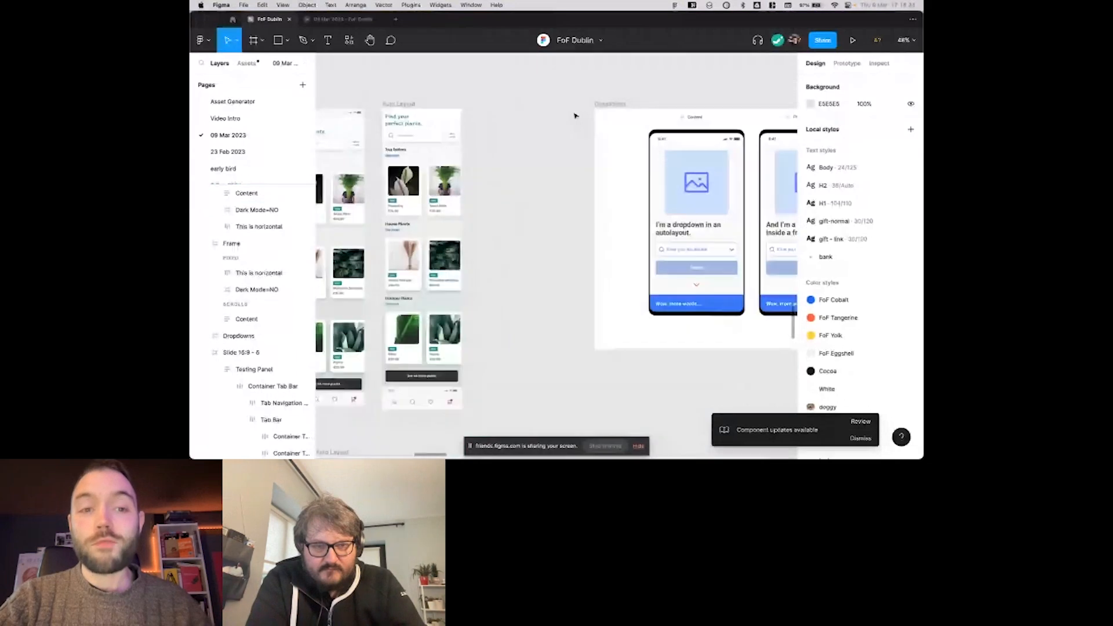
scroll(575, 115, "left", 4)
scroll(575, 115, "down", 1)
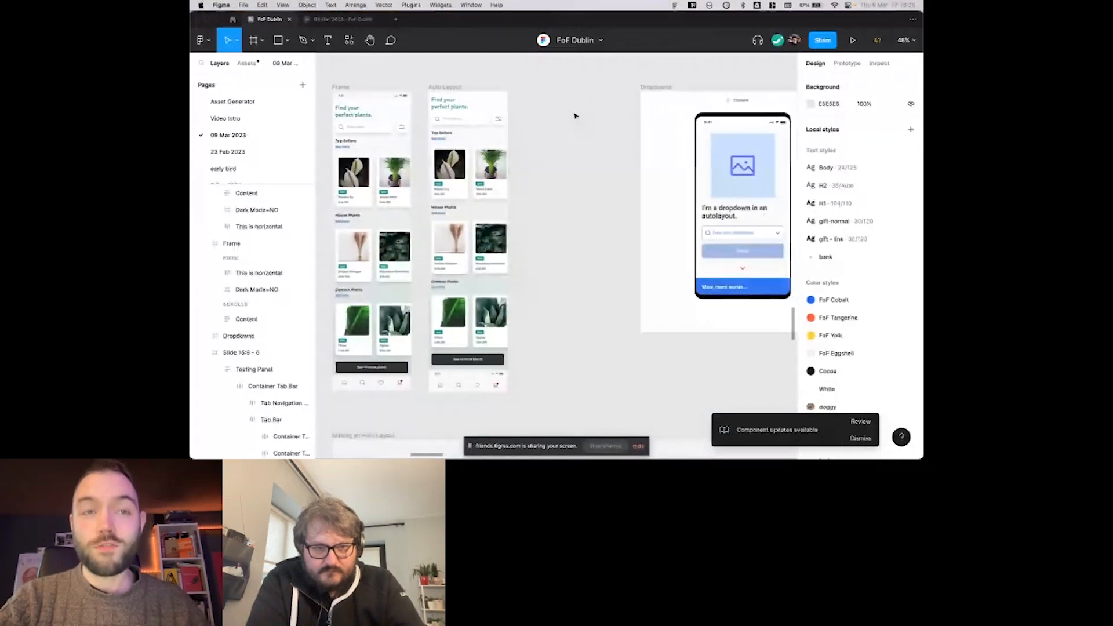
scroll(575, 116, "left", 1)
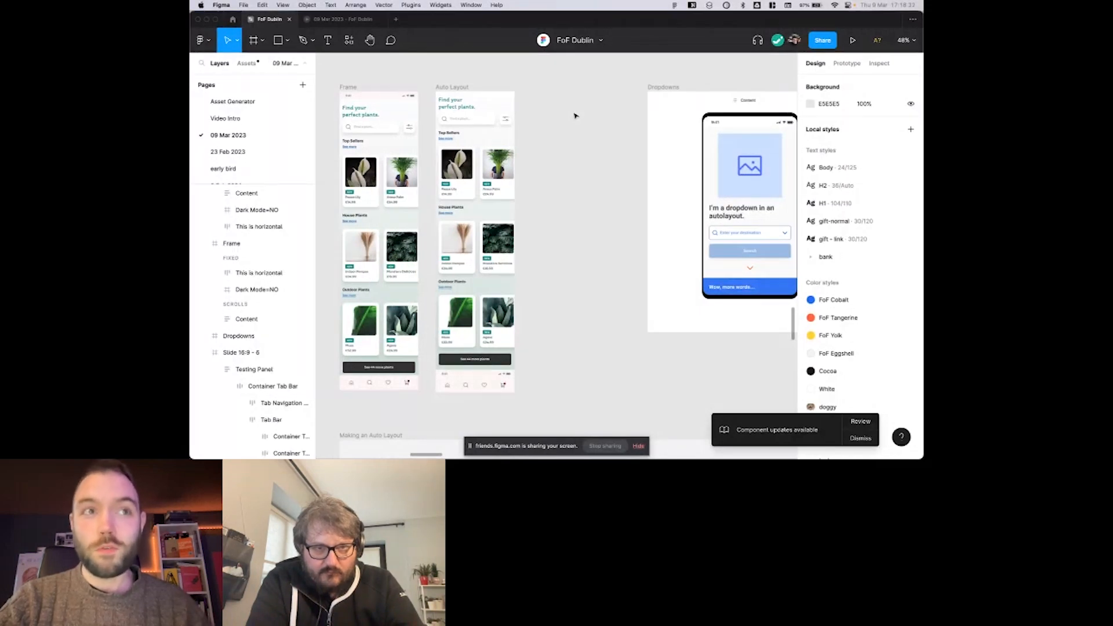
Look through the Frame tool's phone size presets, and return to the Move tool.
scroll(575, 116, "down", 1)
key("f")
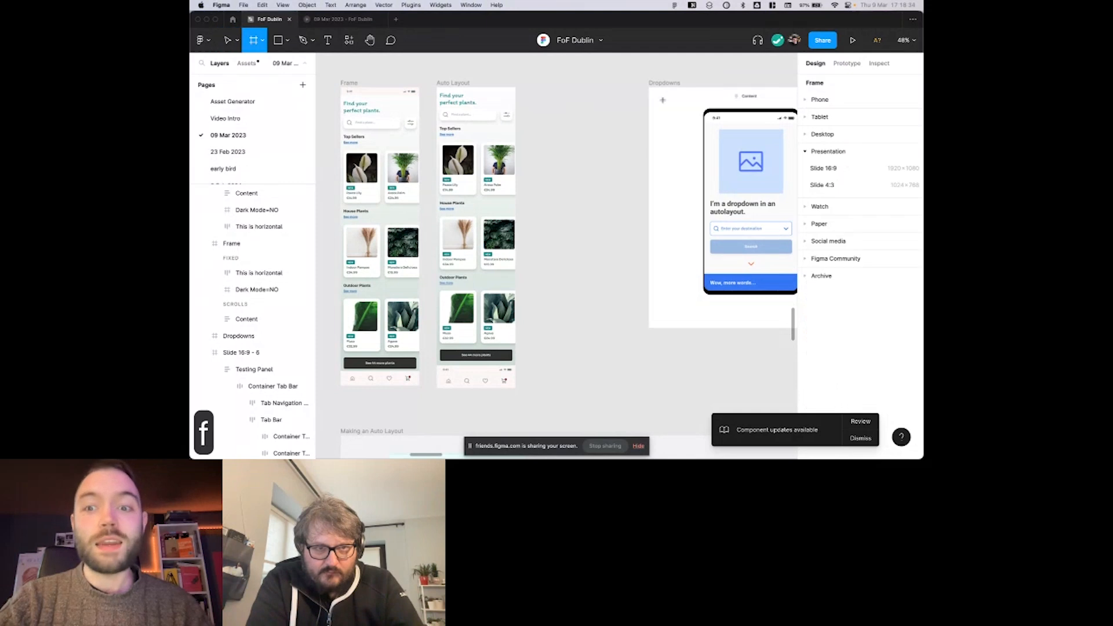
left_click(809, 100)
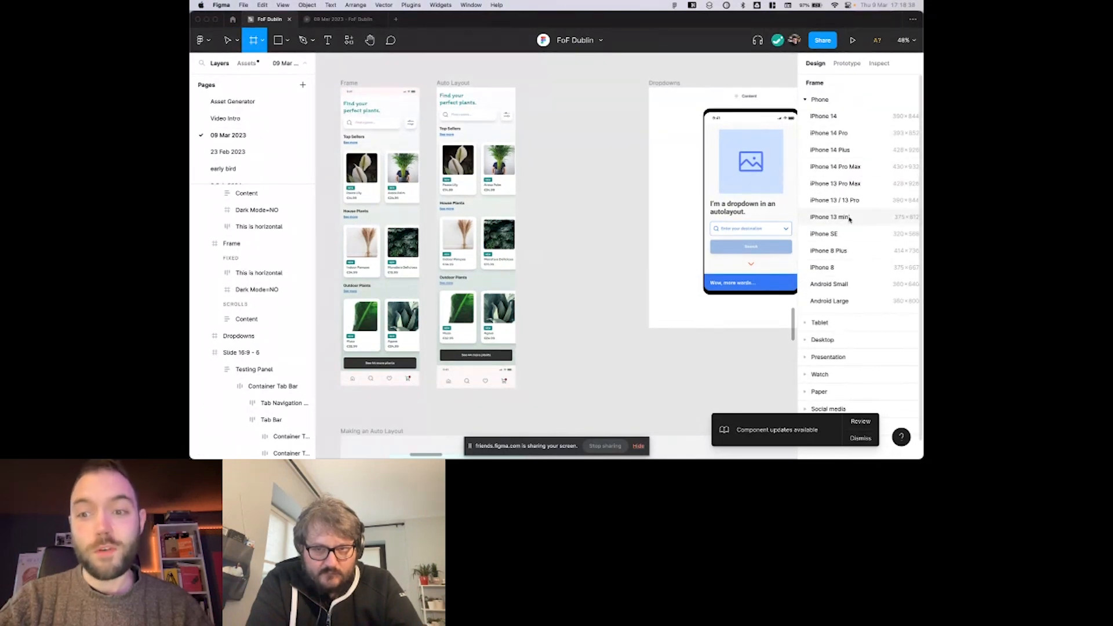
scroll(695, 198, "down", 2)
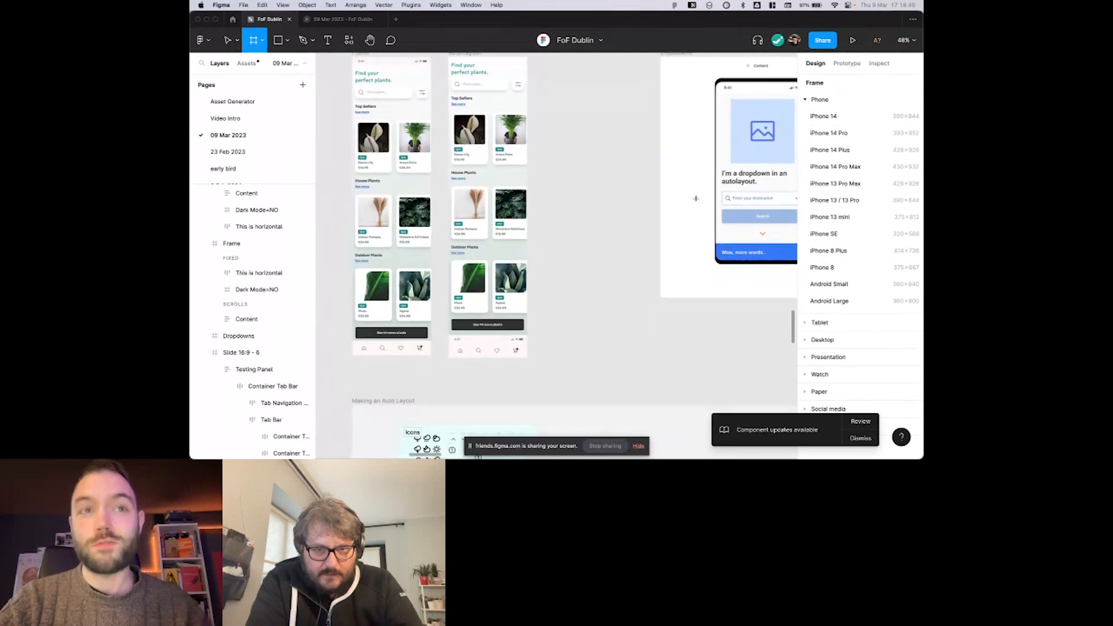
scroll(696, 198, "down", 4)
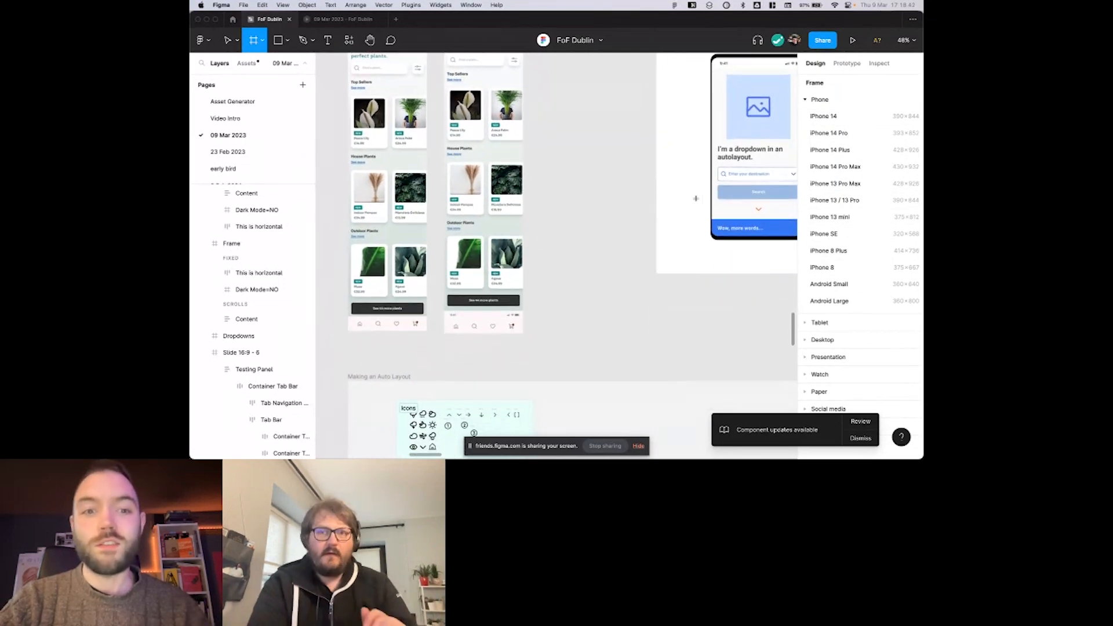
scroll(696, 199, "down", 4)
key("v")
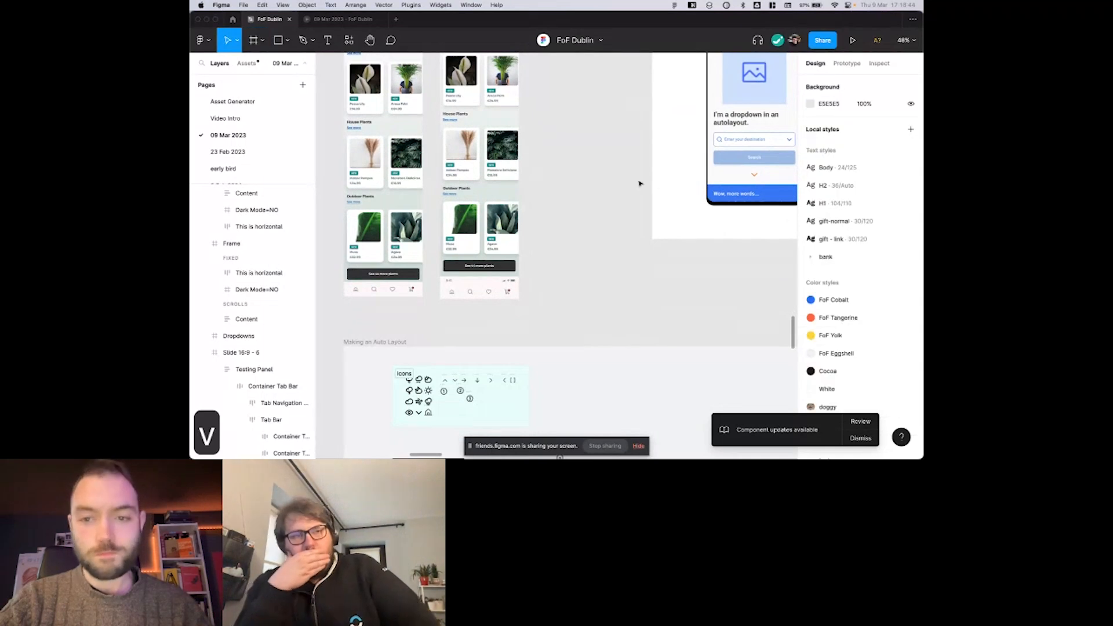
Hide the interface and examine the example buttons and icon labels in the Making an Auto Layout frame.
scroll(638, 183, "down", 4)
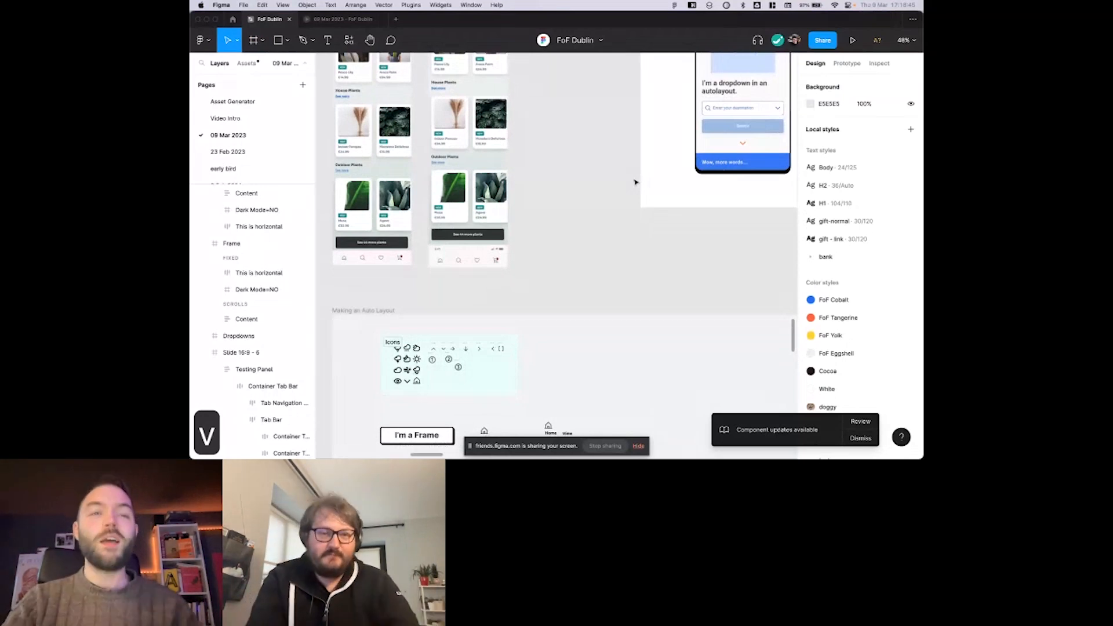
scroll(634, 182, "down", 6)
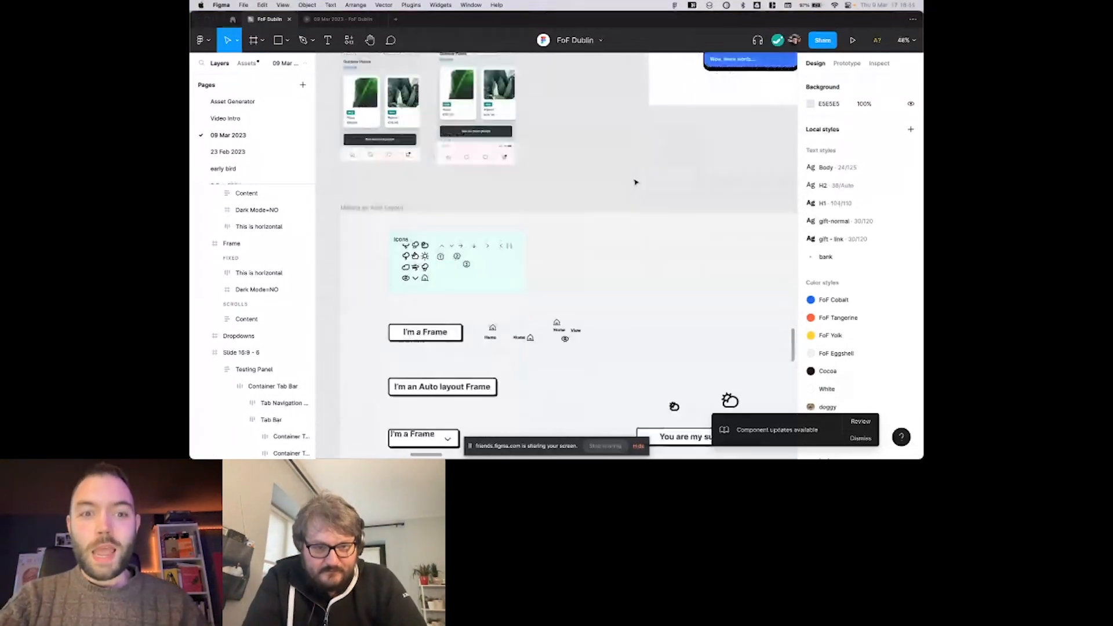
scroll(544, 182, "up", 3)
scroll(544, 182, "down", 8)
scroll(544, 182, "left", 3)
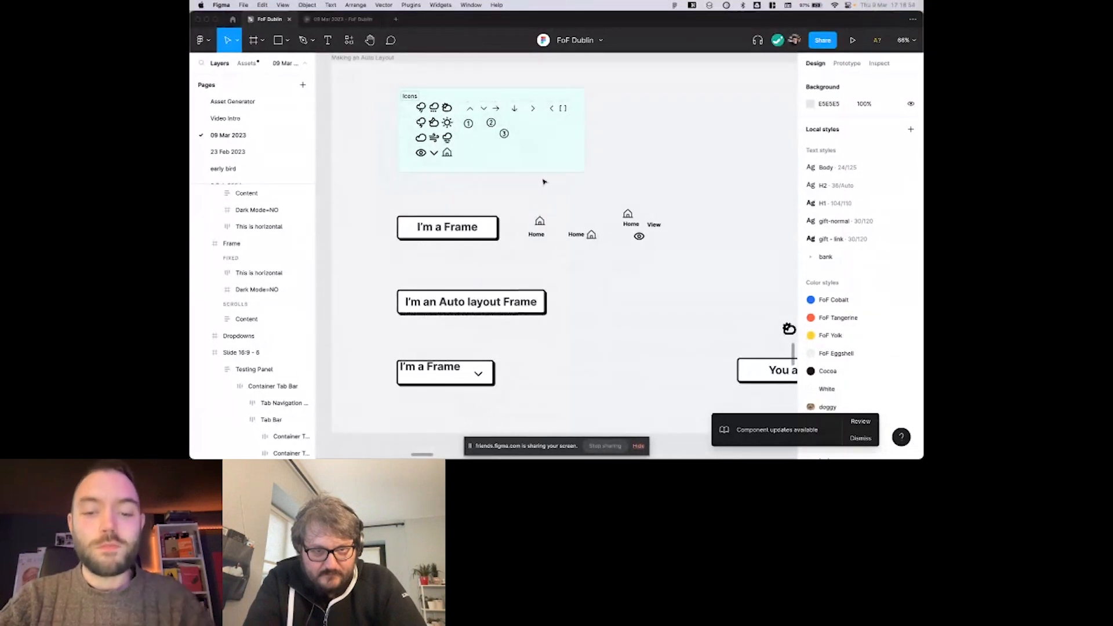
key("super+backslash")
scroll(522, 168, "right", 2)
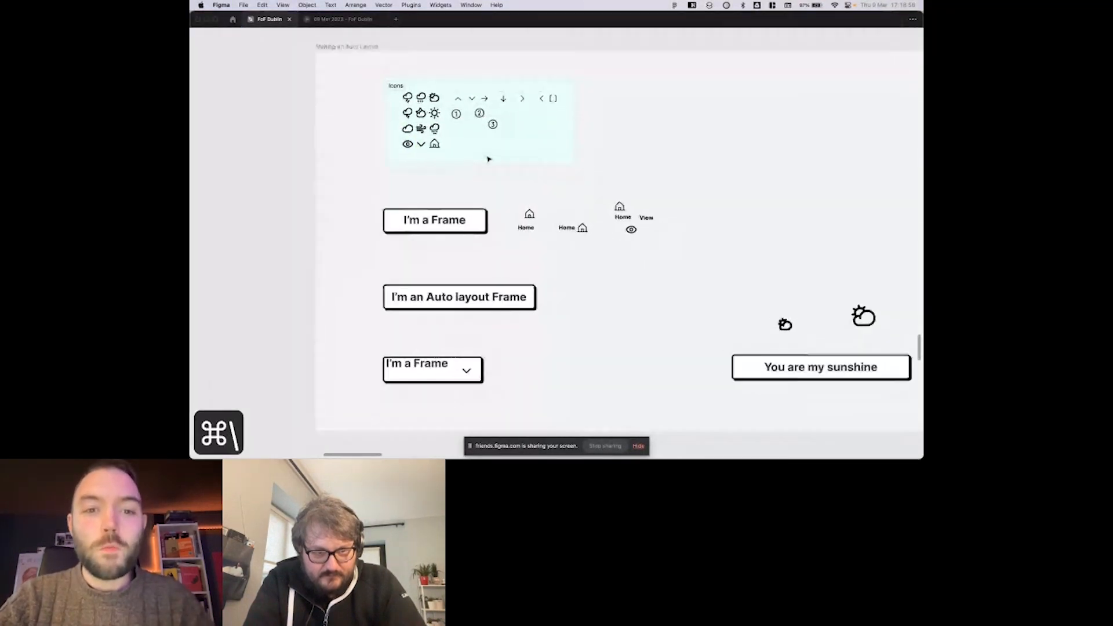
scroll(488, 159, "up", 3)
scroll(478, 159, "down", 3)
scroll(478, 159, "right", 1)
scroll(478, 159, "down", 1)
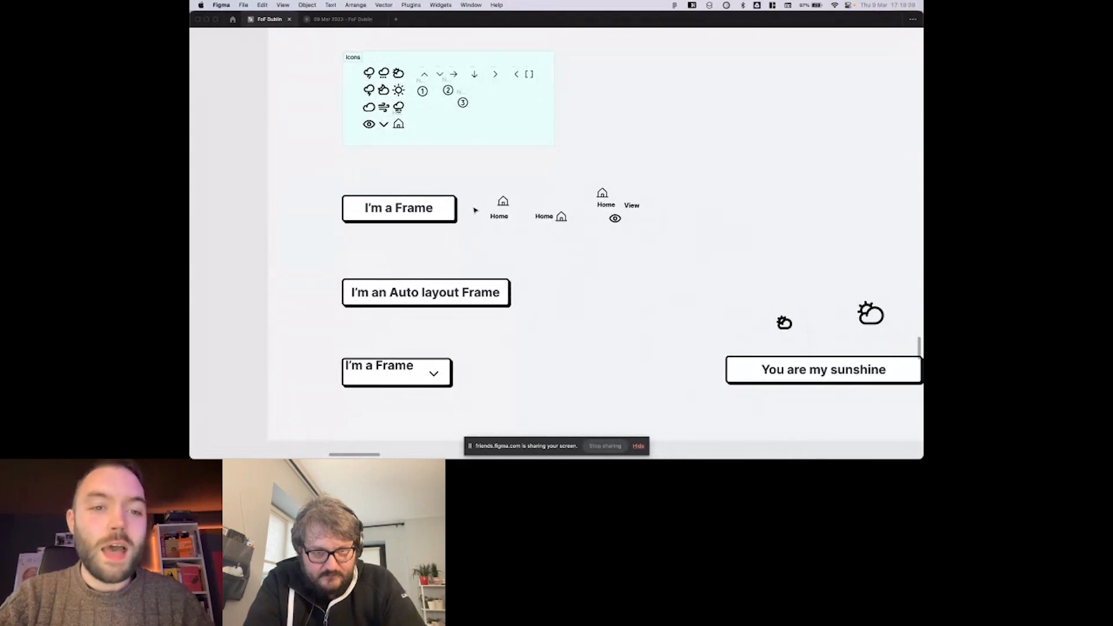
scroll(470, 198, "right", 2)
scroll(461, 198, "down", 1)
scroll(461, 198, "left", 1)
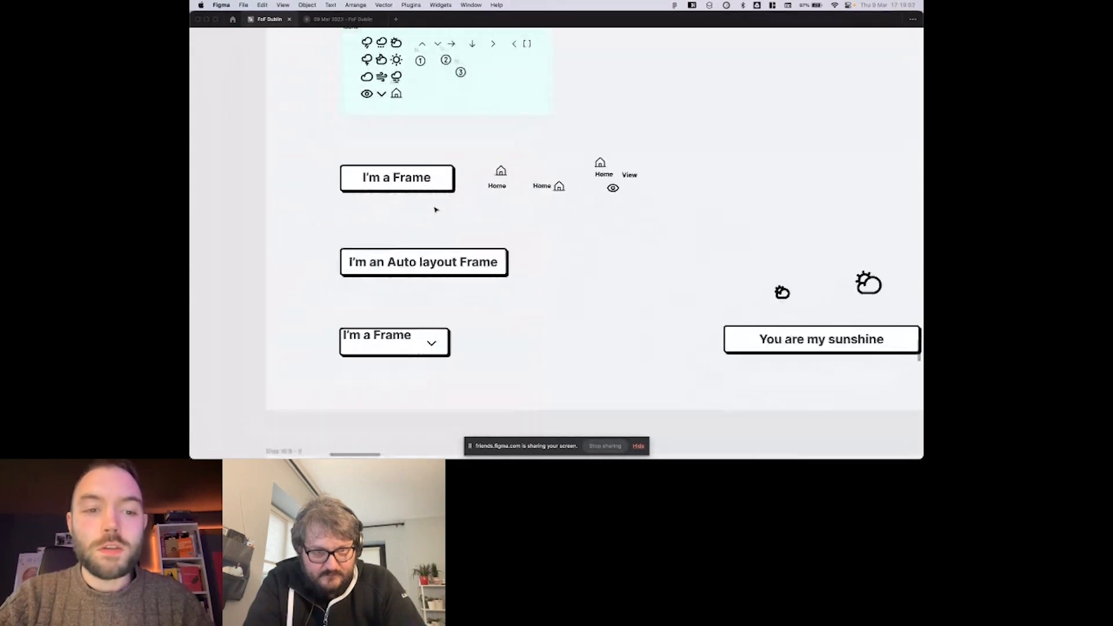
scroll(437, 209, "up", 2)
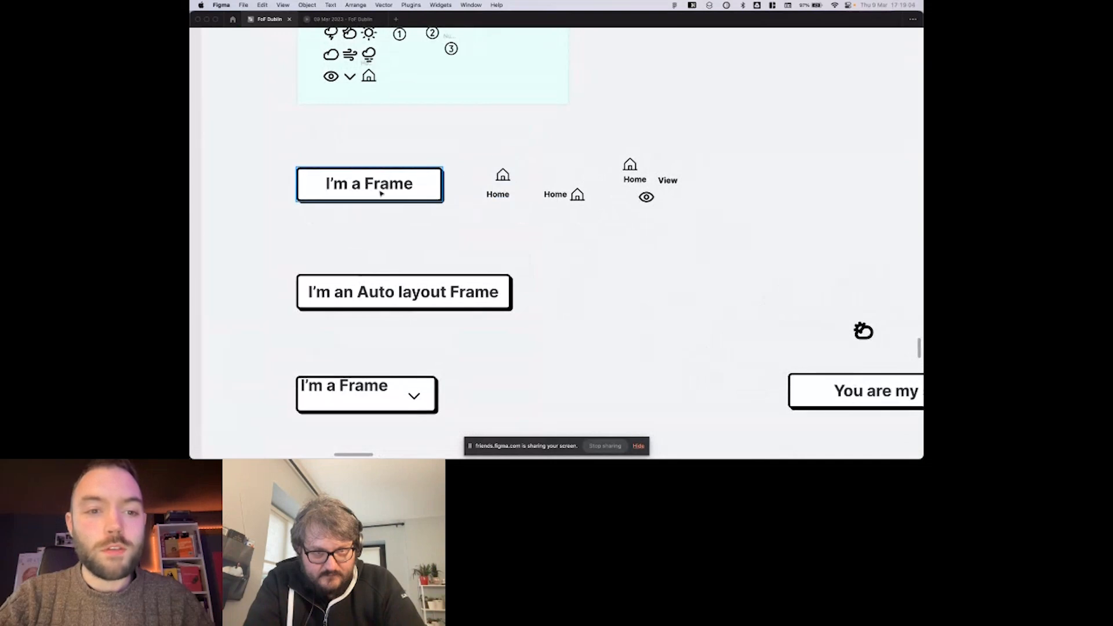
Check where Add auto layout is offered in the canvas context menu, and dismiss the menu.
scroll(483, 230, "up", 3)
scroll(483, 231, "right", 2)
right_click(485, 232)
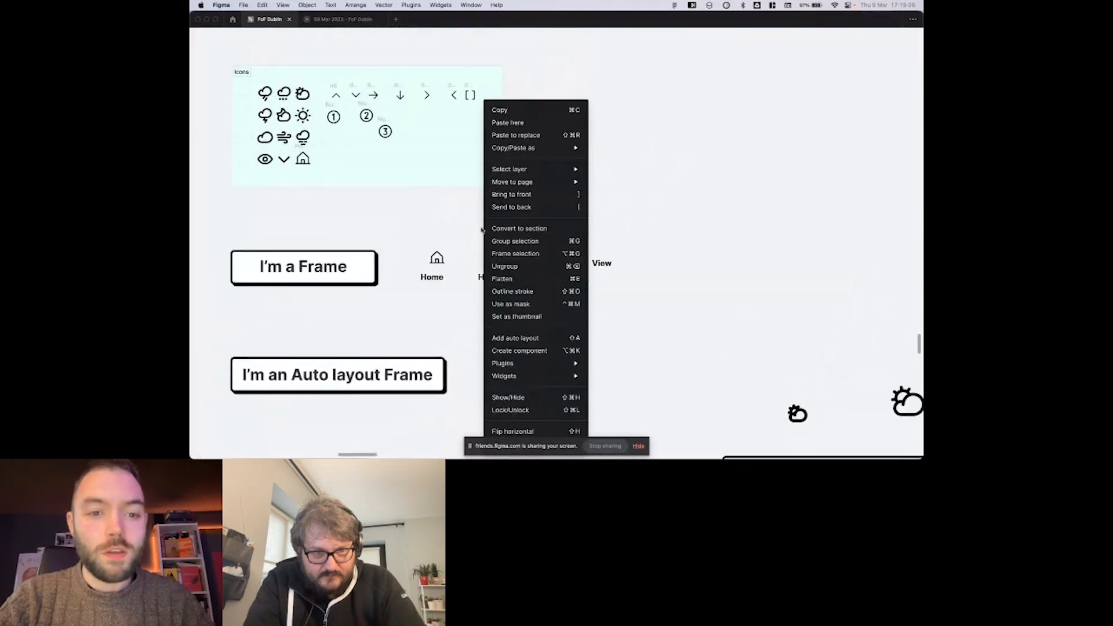
scroll(487, 220, "down", 3)
scroll(487, 220, "left", 2)
scroll(492, 209, "up", 1)
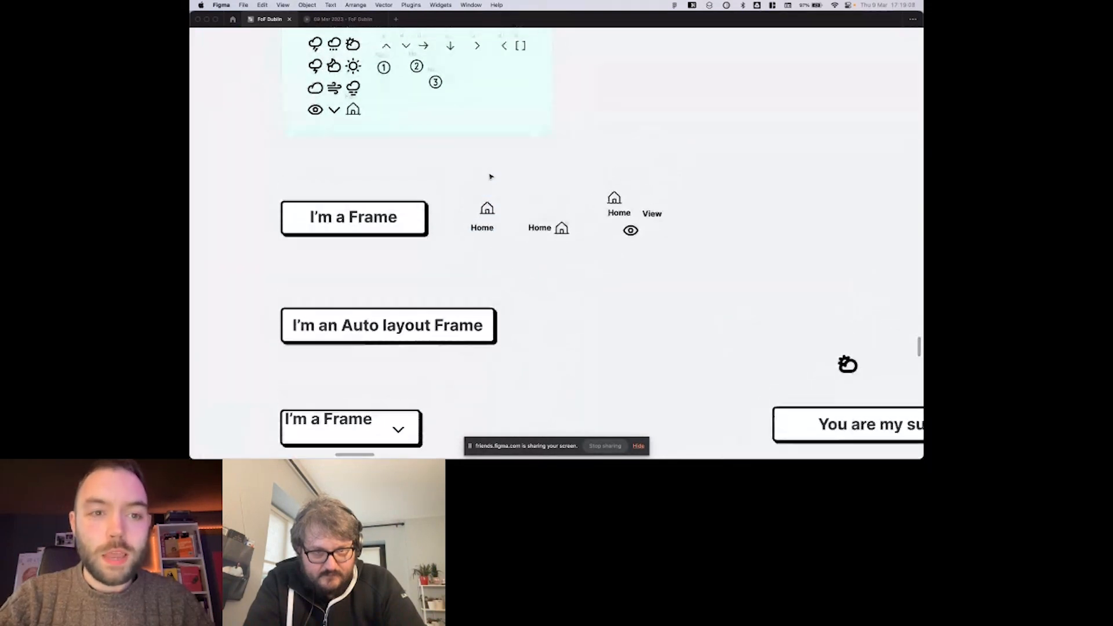
Move the first house icon and its Home label up beside each other, with the label after the icon.
key("super+z")
left_click_drag(493, 215, 485, 193)
left_click_drag(485, 233, 508, 197)
left_click(482, 193)
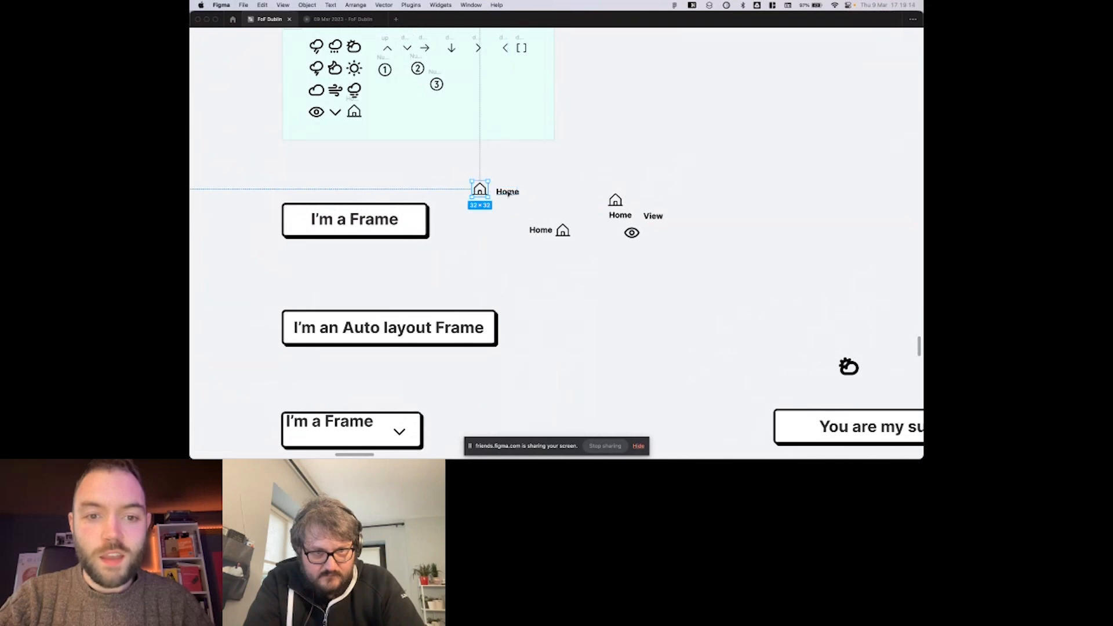
Show the interface again and wrap the first house icon and Home label in an auto layout frame.
key("super+backslash")
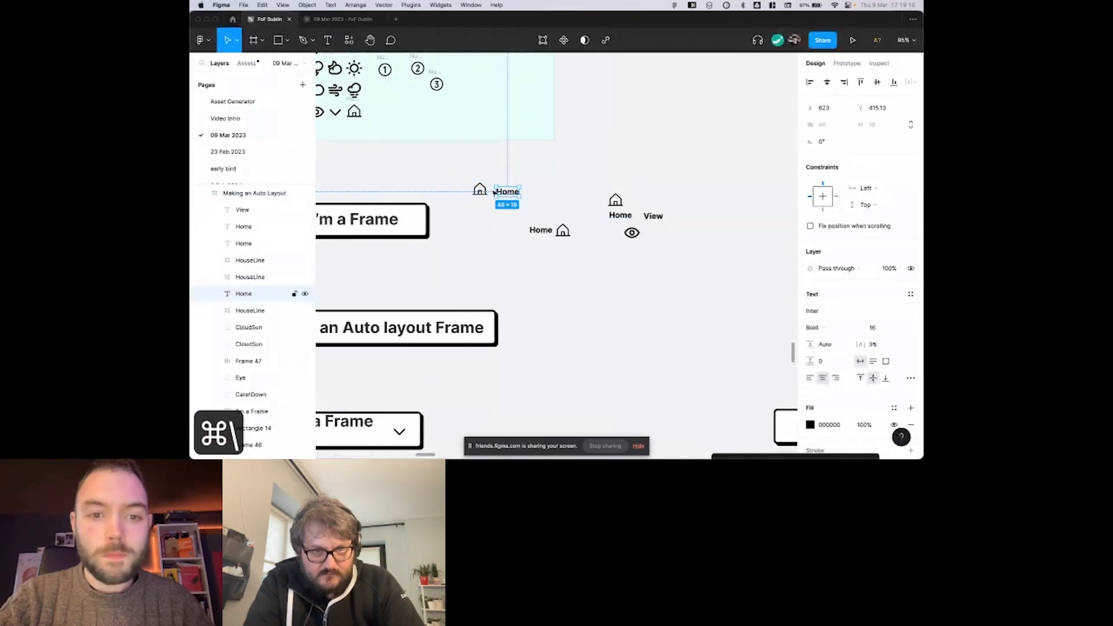
left_click(508, 193, "shift")
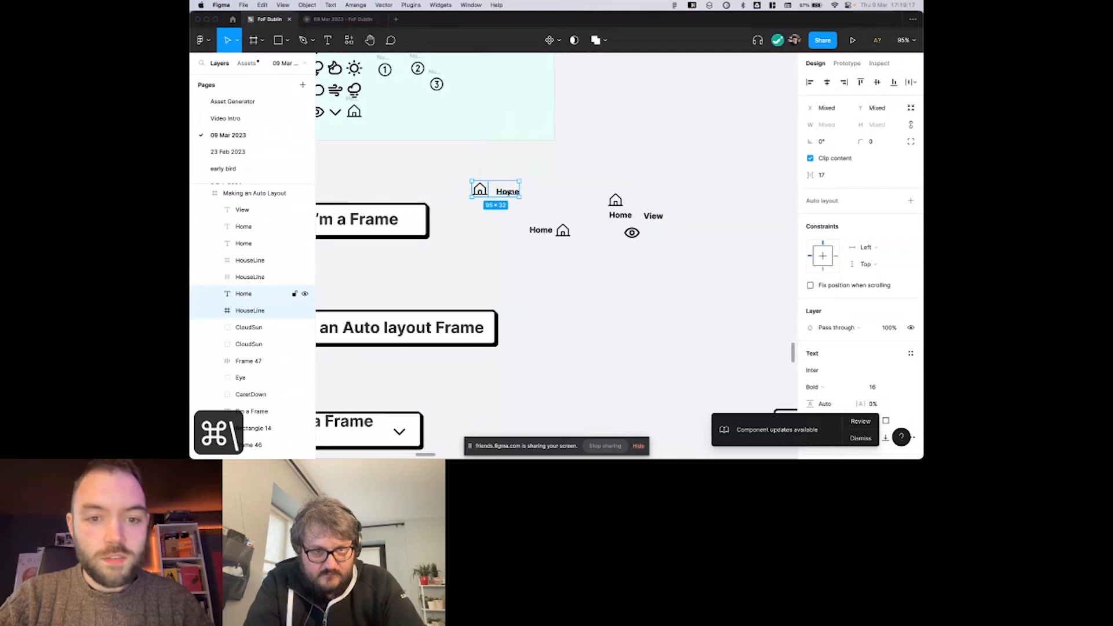
key("shift+a")
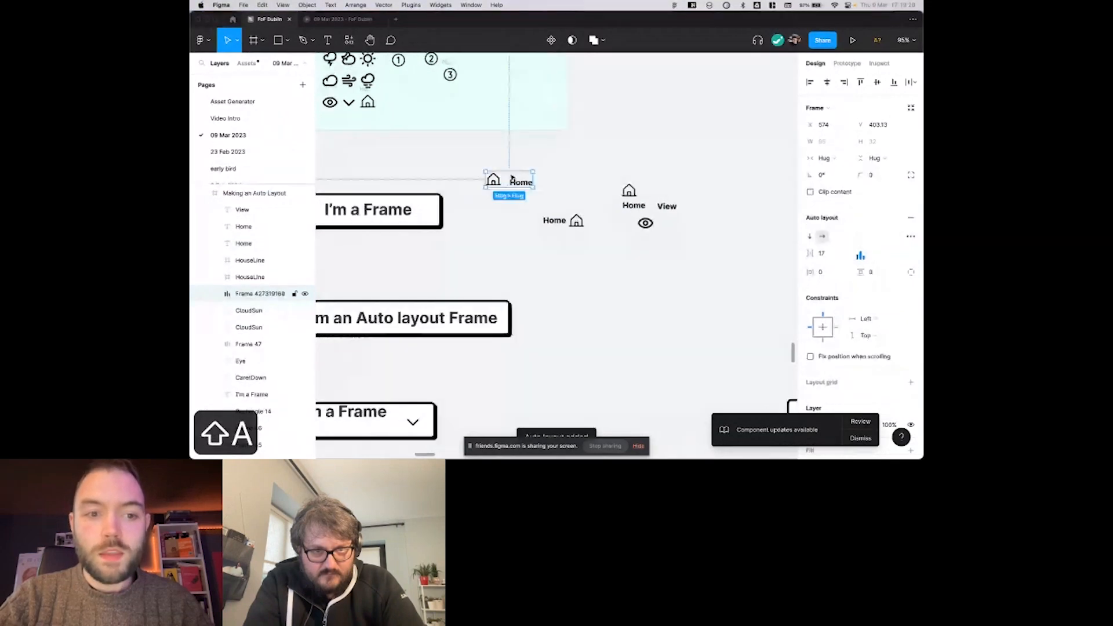
Compare the layer symbols and properties of the plain HouseLine frame and the new auto layout frame, and clear the selection.
scroll(522, 186, "up", 3)
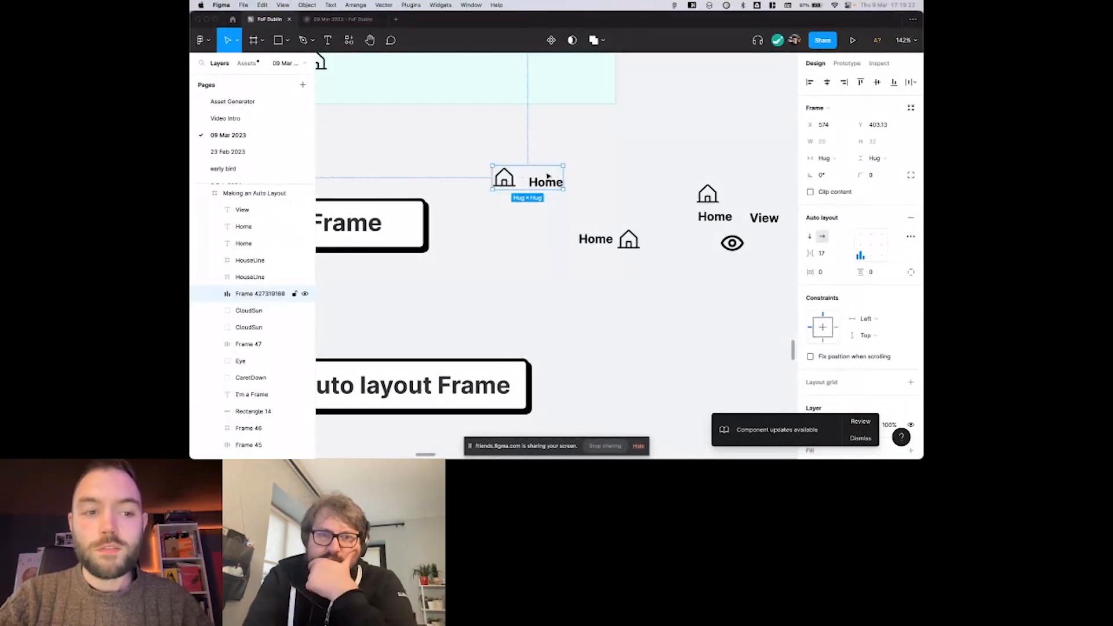
left_click_drag(553, 179, 542, 187)
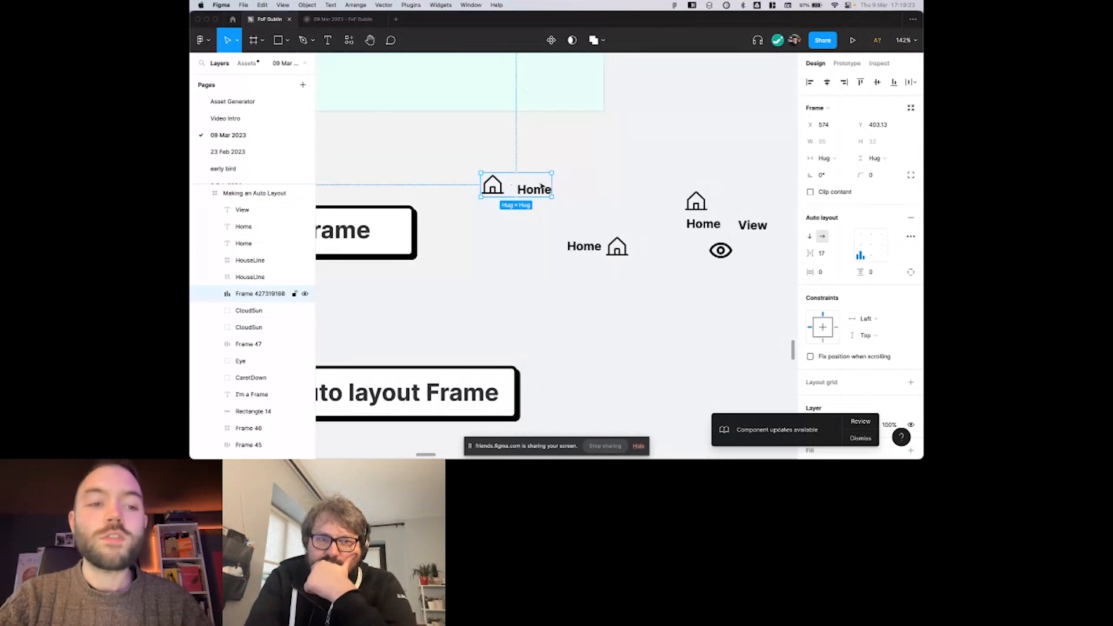
scroll(543, 186, "up", 1)
scroll(542, 186, "right", 1)
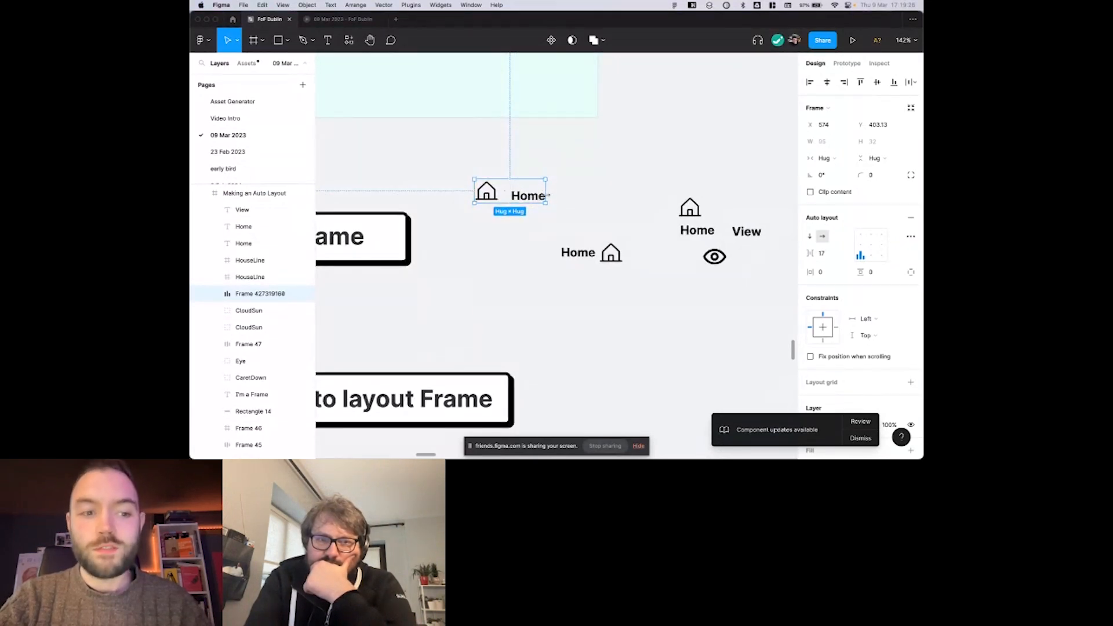
left_click(229, 279)
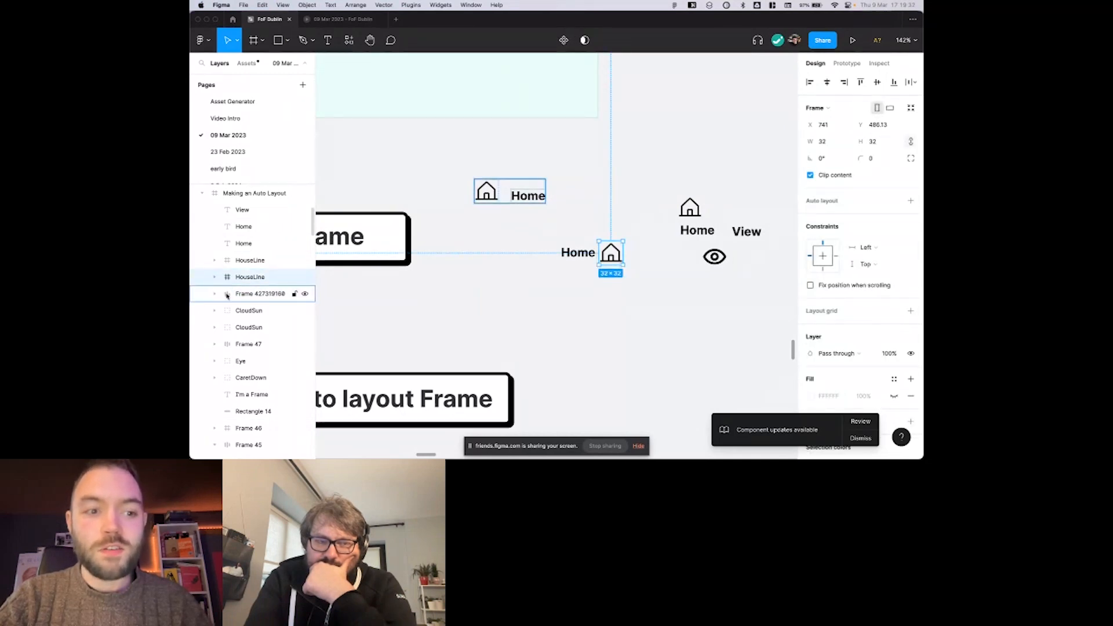
left_click(229, 296)
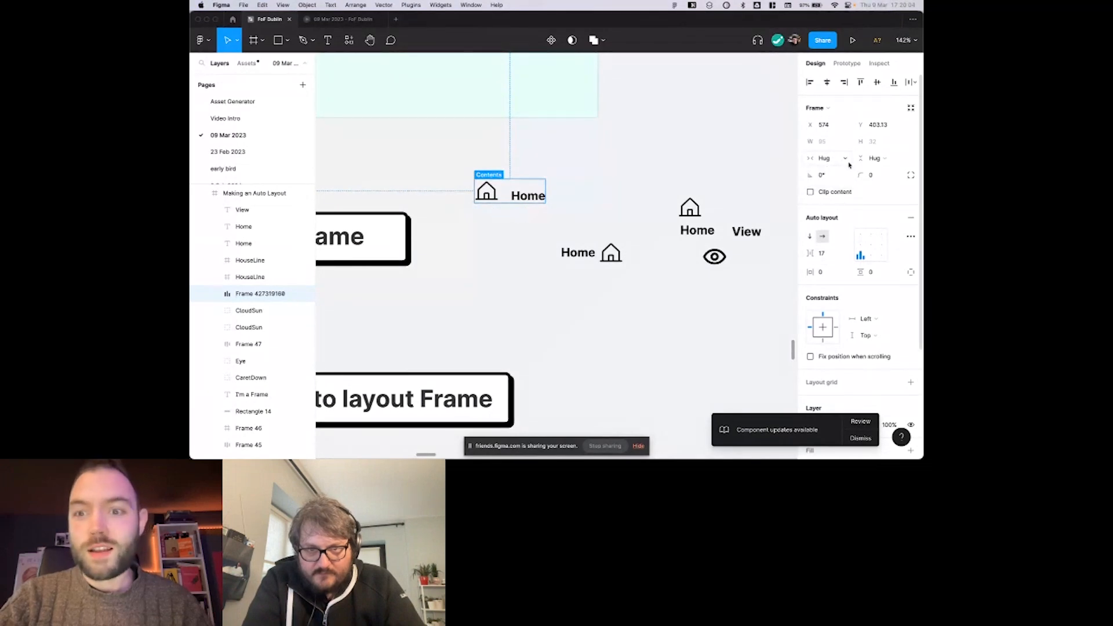
left_click(659, 184)
Try adding auto layout to the second Home label and the house icon beside it, and undo it.
scroll(659, 183, "right", 1)
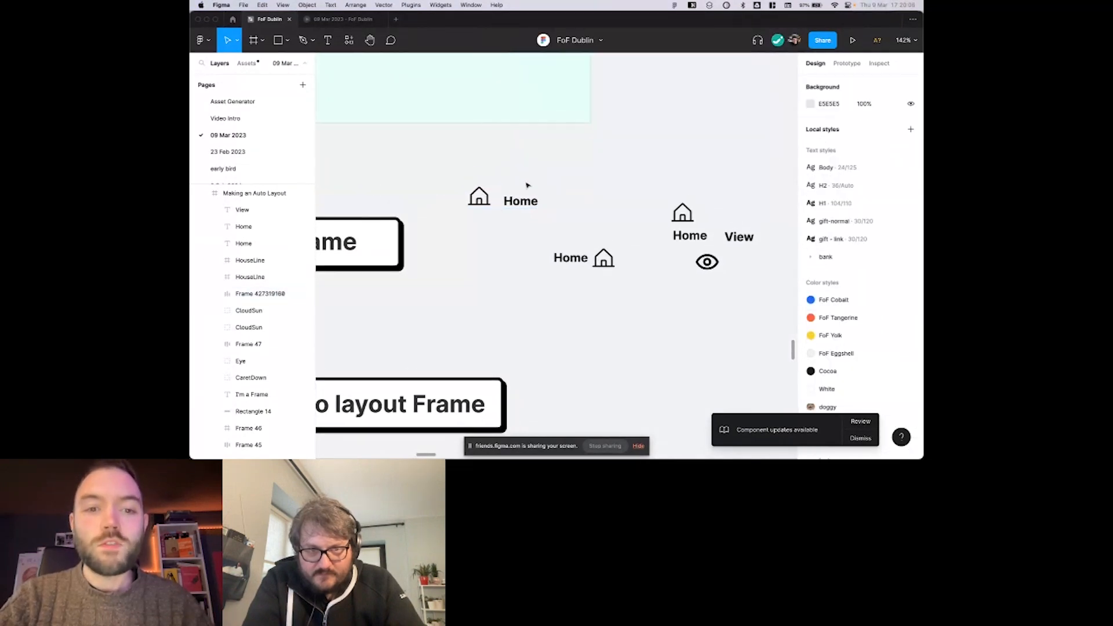
scroll(497, 201, "right", 2)
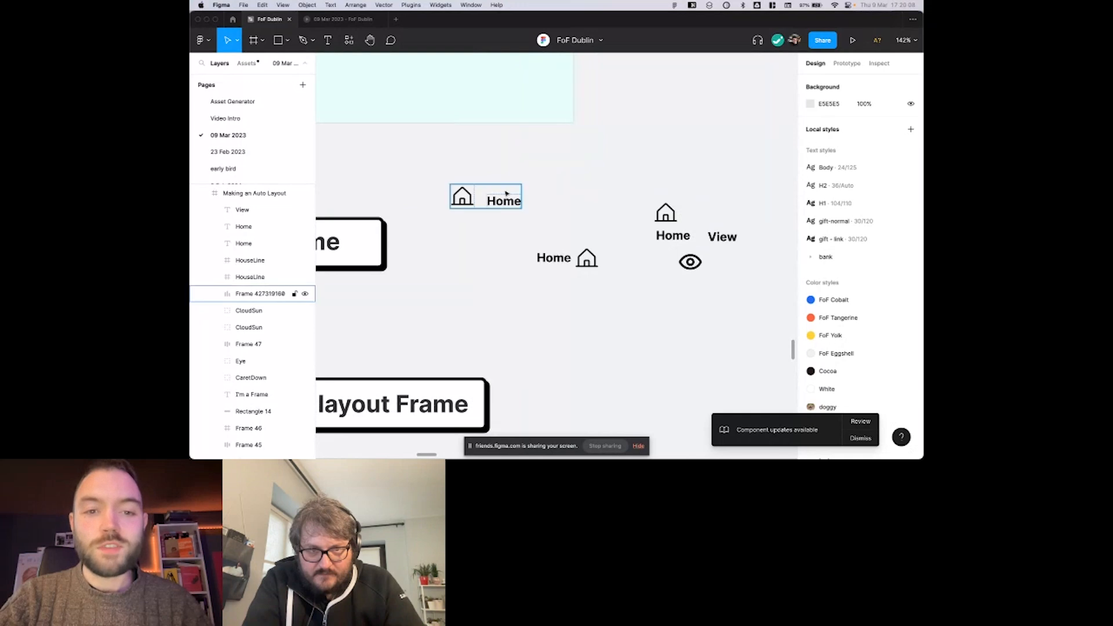
scroll(521, 191, "right", 1)
scroll(536, 188, "right", 1)
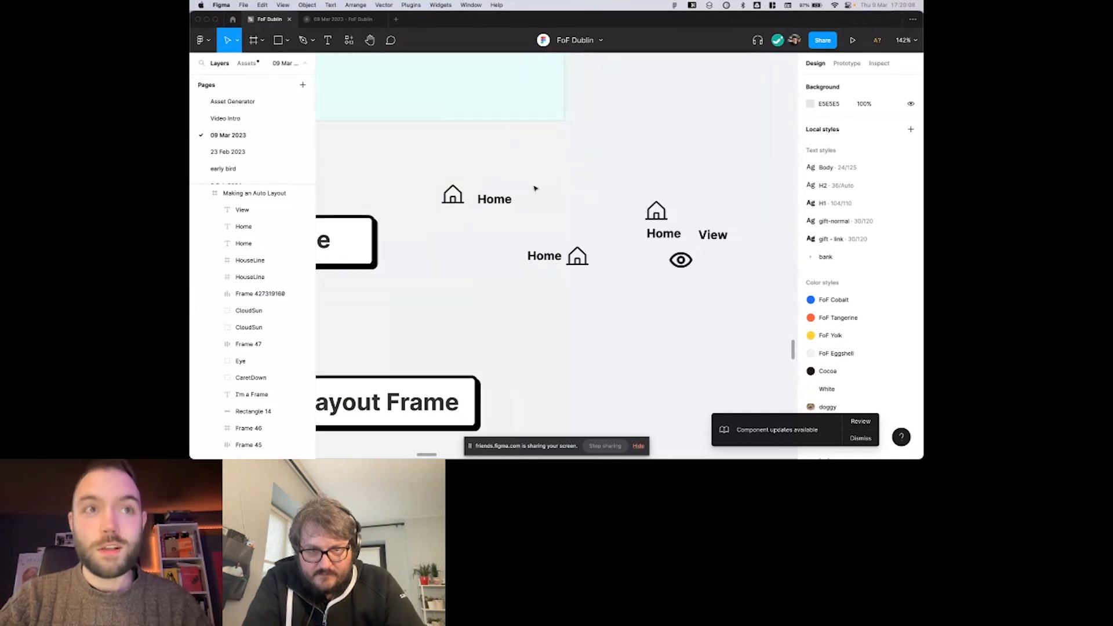
scroll(537, 188, "right", 4)
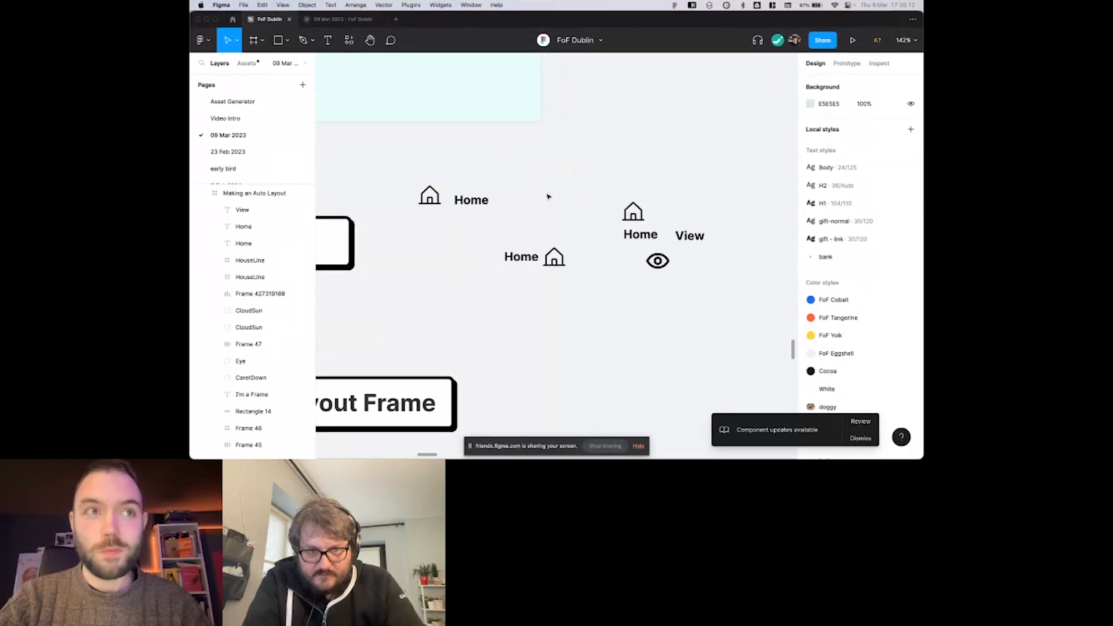
left_click(521, 256)
left_click(553, 258, "shift")
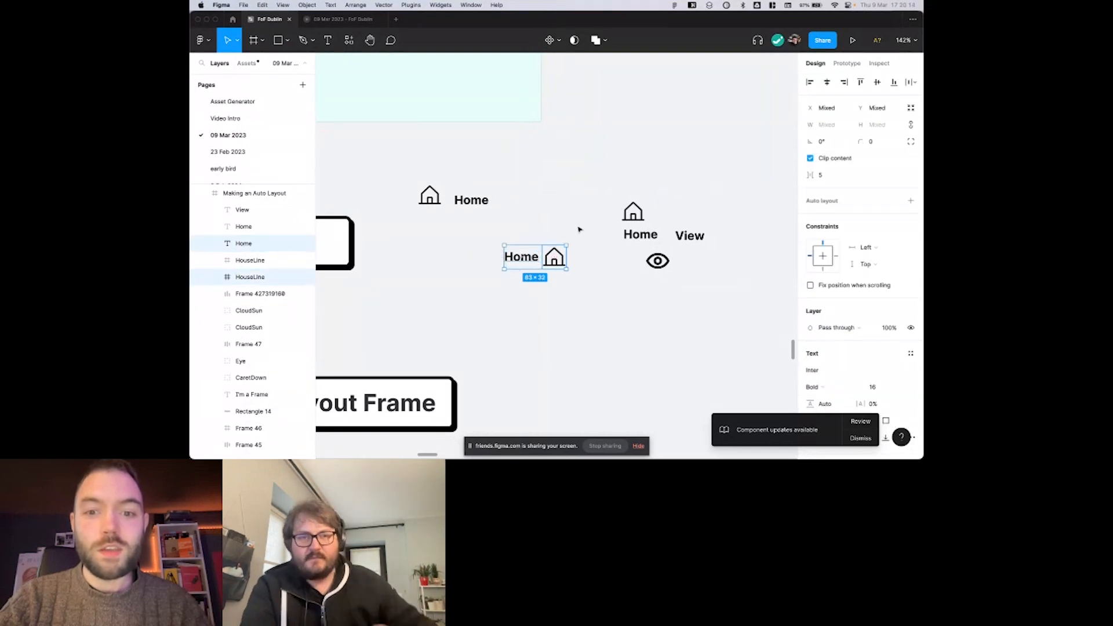
left_click(910, 202)
scroll(567, 218, "down", 1)
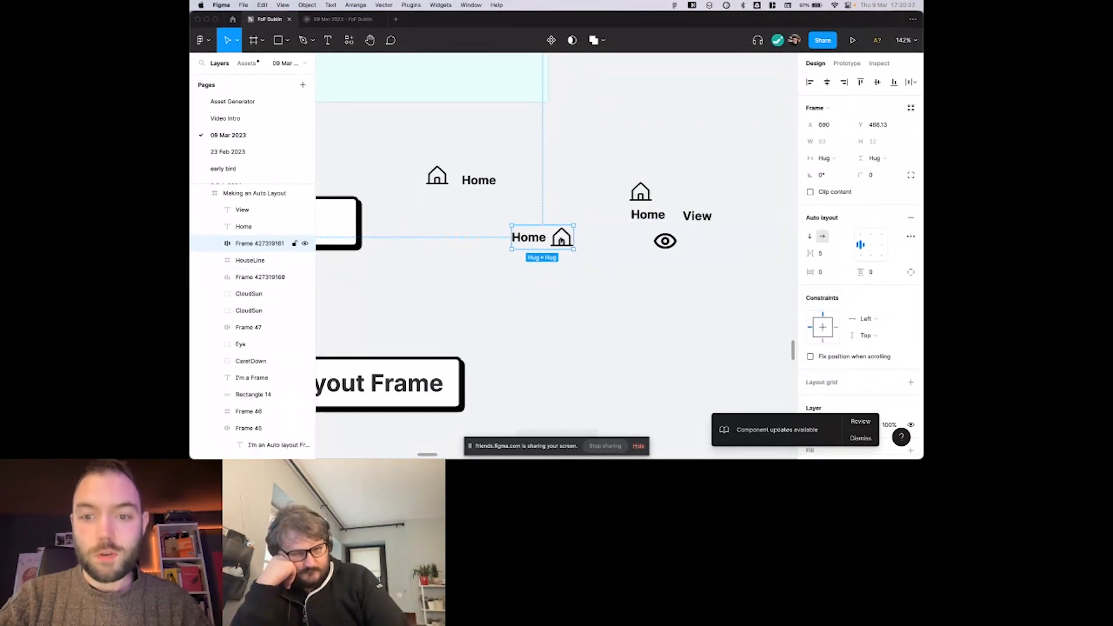
scroll(541, 230, "up", 3)
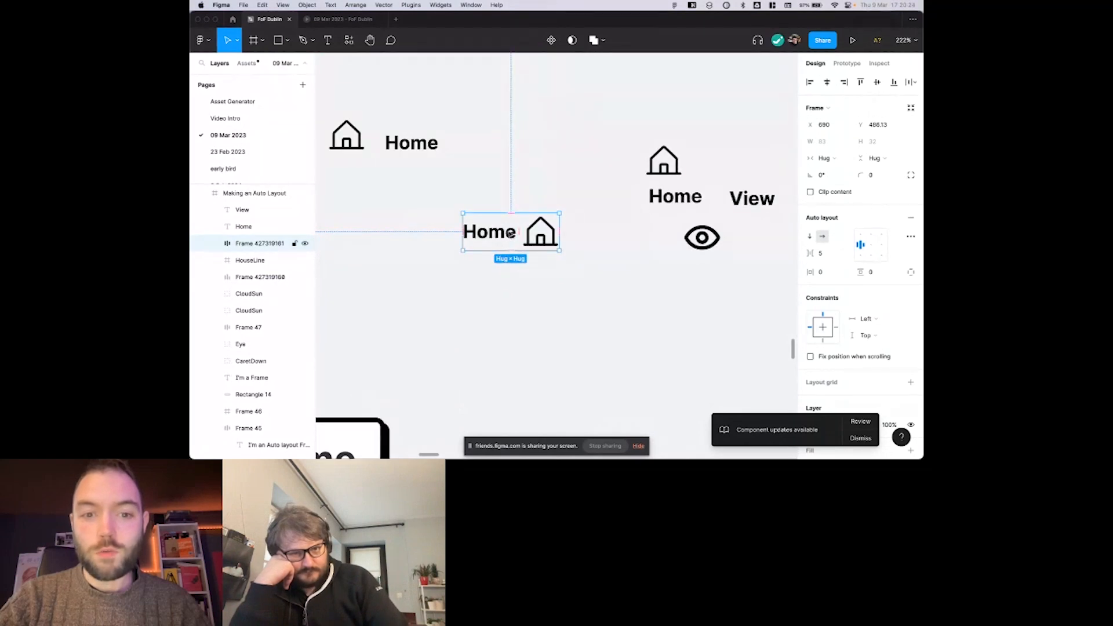
scroll(511, 234, "right", 1)
scroll(499, 242, "down", 2)
scroll(477, 261, "up", 1)
scroll(477, 263, "left", 1)
scroll(477, 262, "down", 1)
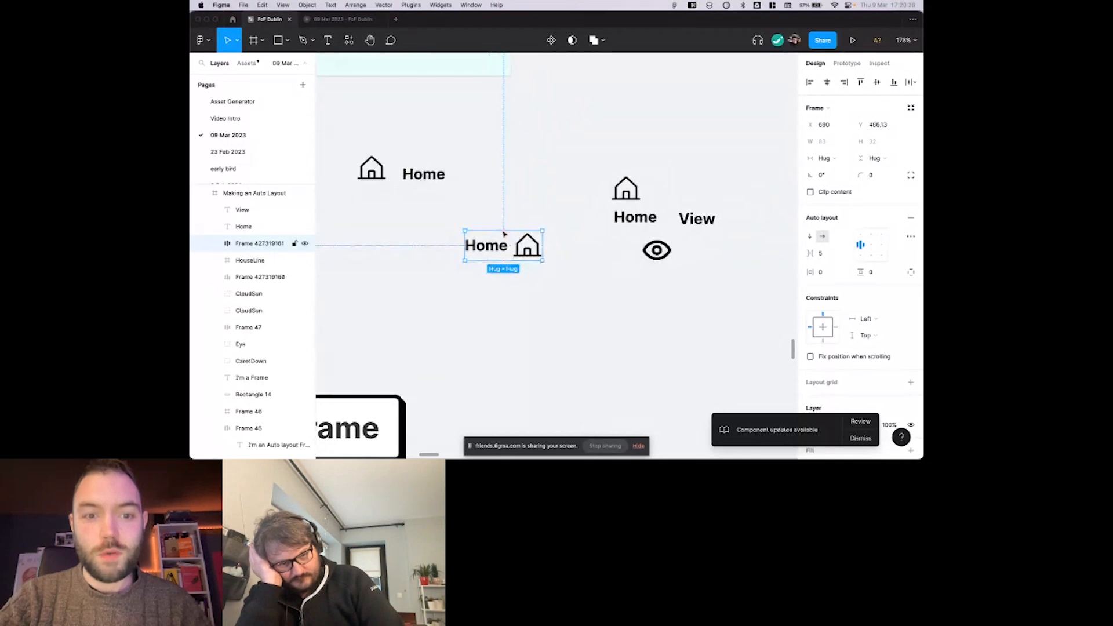
key("super+z")
Spread the second Home label and its house icon further apart, and clear the selection.
left_click_drag(495, 248, 470, 242)
scroll(469, 242, "left", 2)
scroll(541, 214, "up", 2)
left_click_drag(480, 194, 586, 249)
scroll(586, 250, "right", 1)
scroll(586, 249, "up", 1)
left_click(517, 195)
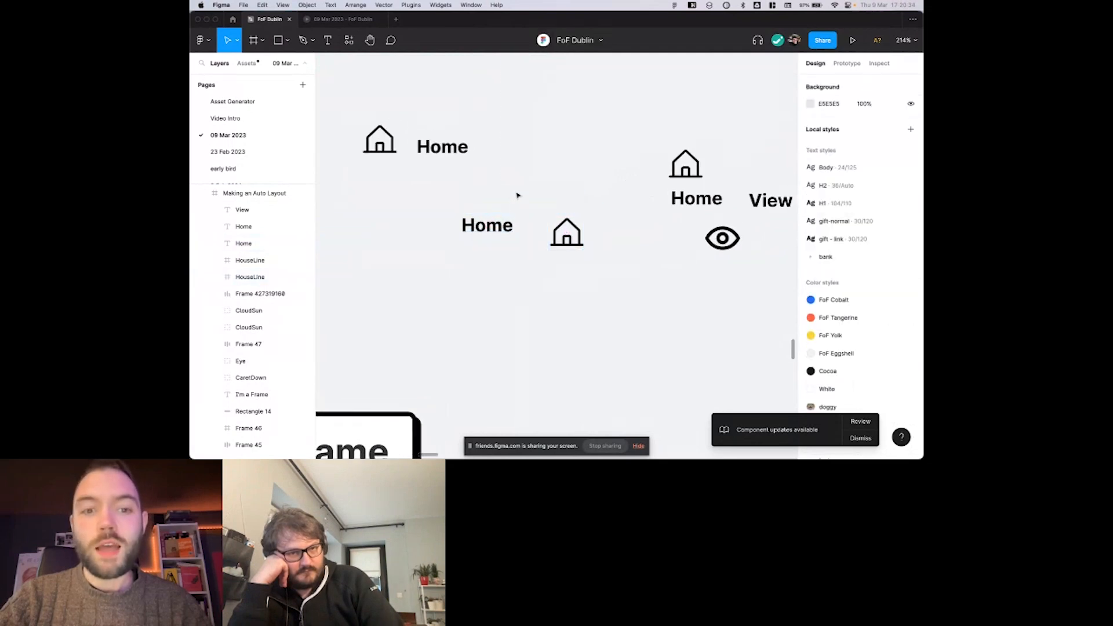
Wrap the second Home label and house icon, spaced about 12 apart, in an auto layout frame.
left_click_drag(497, 226, 580, 279)
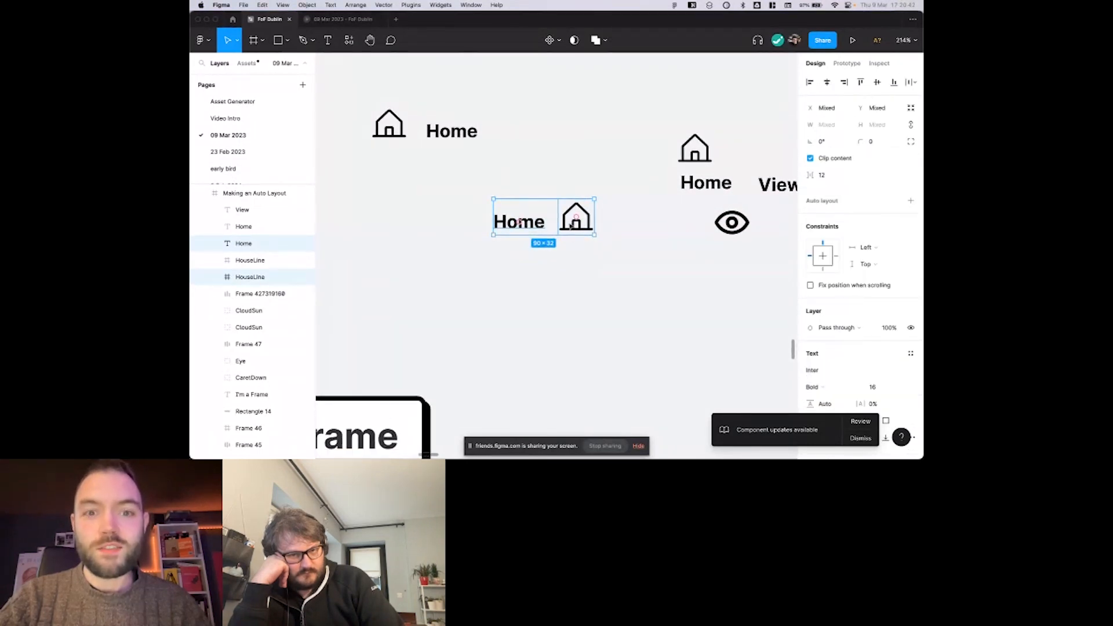
key("shift+a")
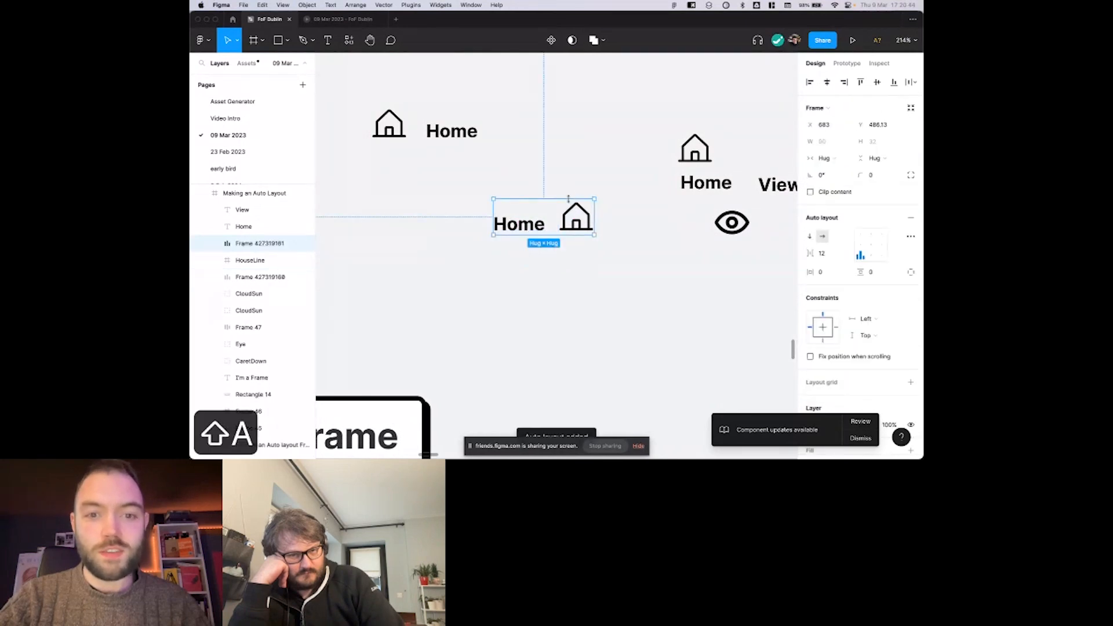
scroll(553, 212, "up", 5)
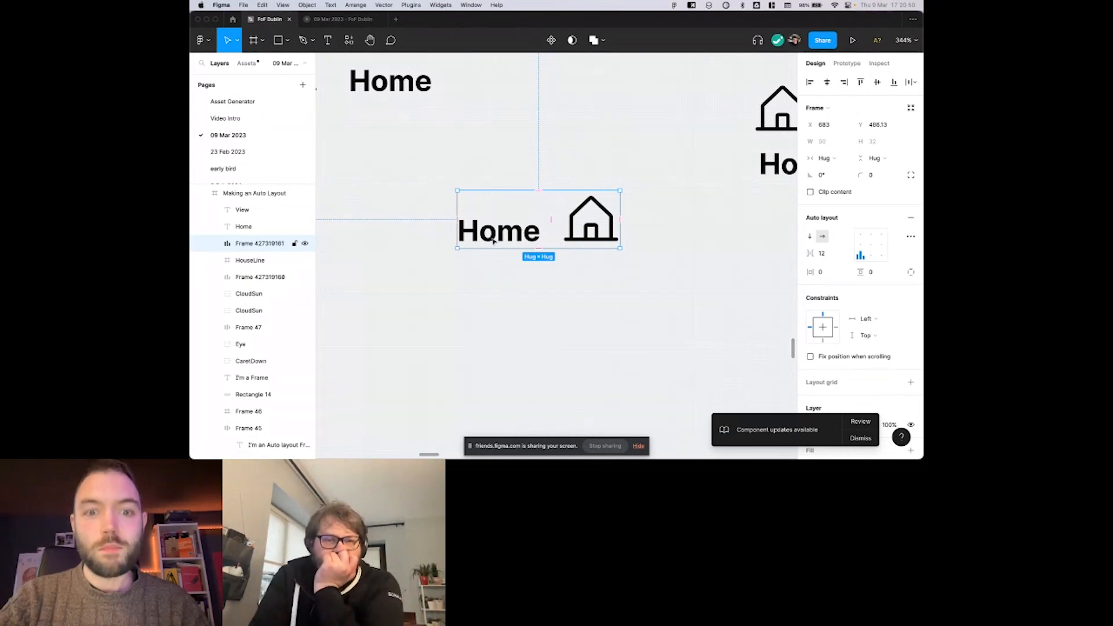
Undo the auto layout frame around the second Home label and its house icon.
scroll(529, 232, "down", 4)
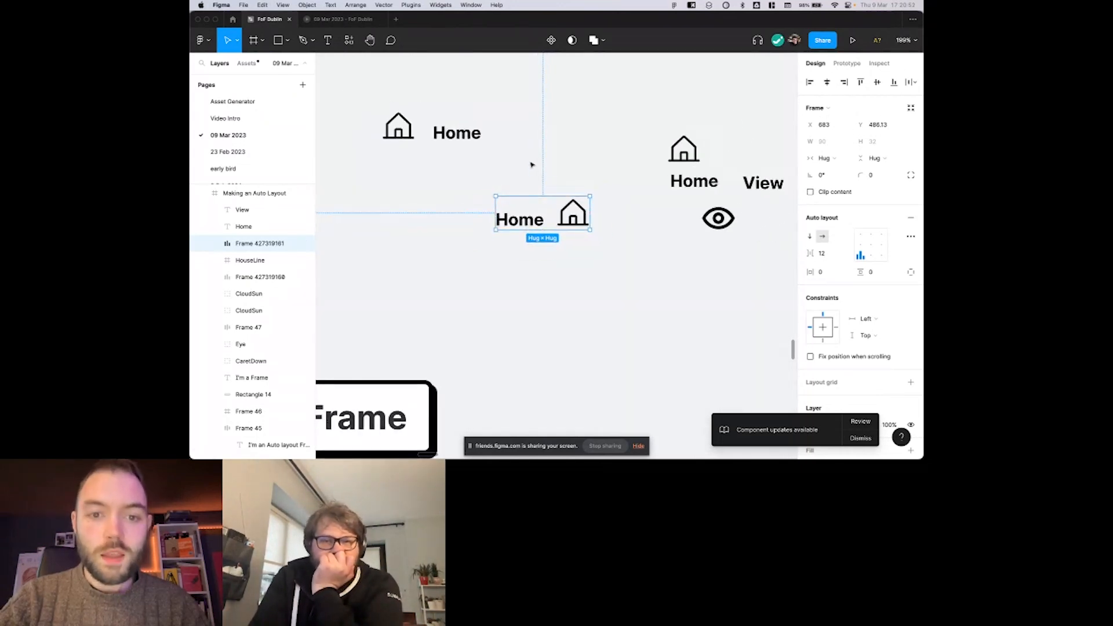
key("super+z")
scroll(527, 189, "down", 3)
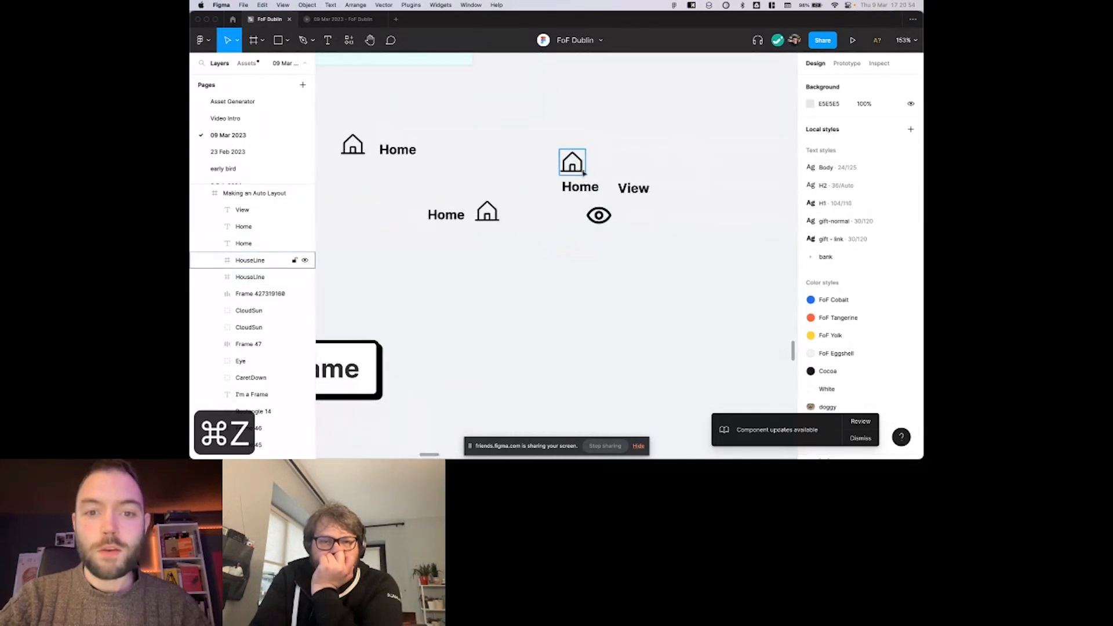
Rearrange the third Home label, the View label and the eye icon into a loose, uneven row beside their house icon.
left_click_drag(568, 190, 645, 171)
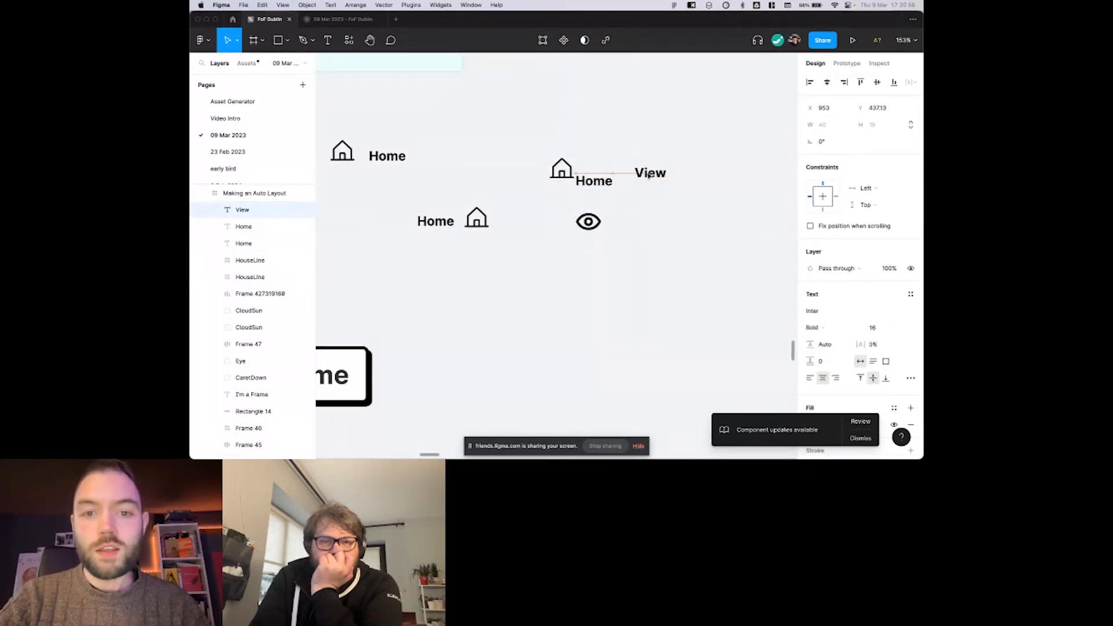
left_click_drag(588, 223, 694, 193)
Try wrapping the third house icon, Home label, View label and eye icon in one horizontal auto layout frame, and undo it.
left_click_drag(546, 142, 724, 203)
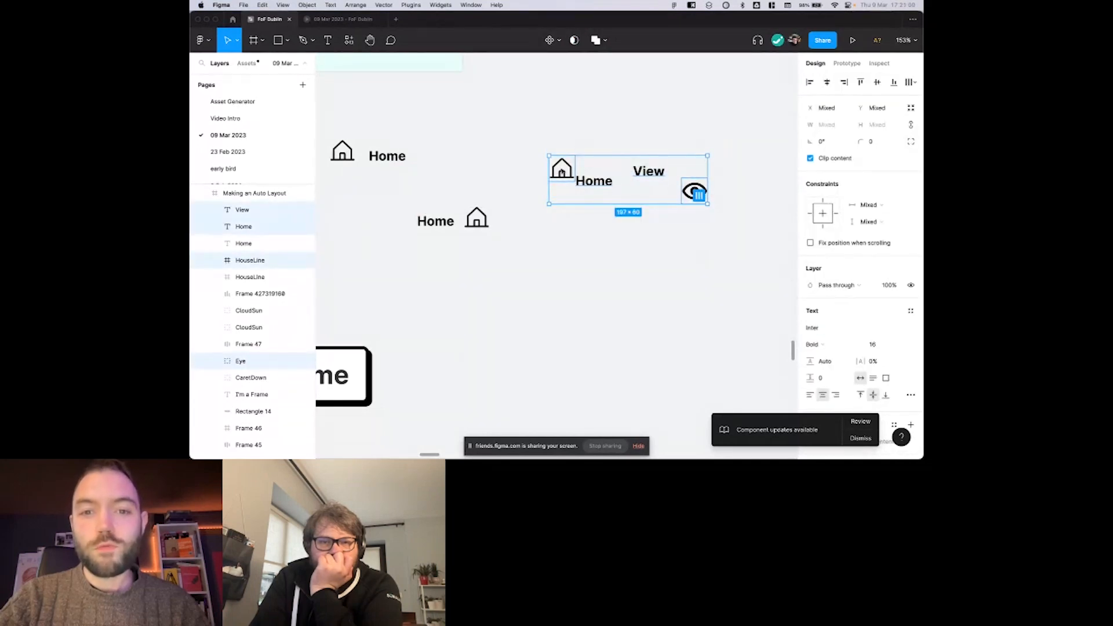
scroll(622, 192, "right", 2)
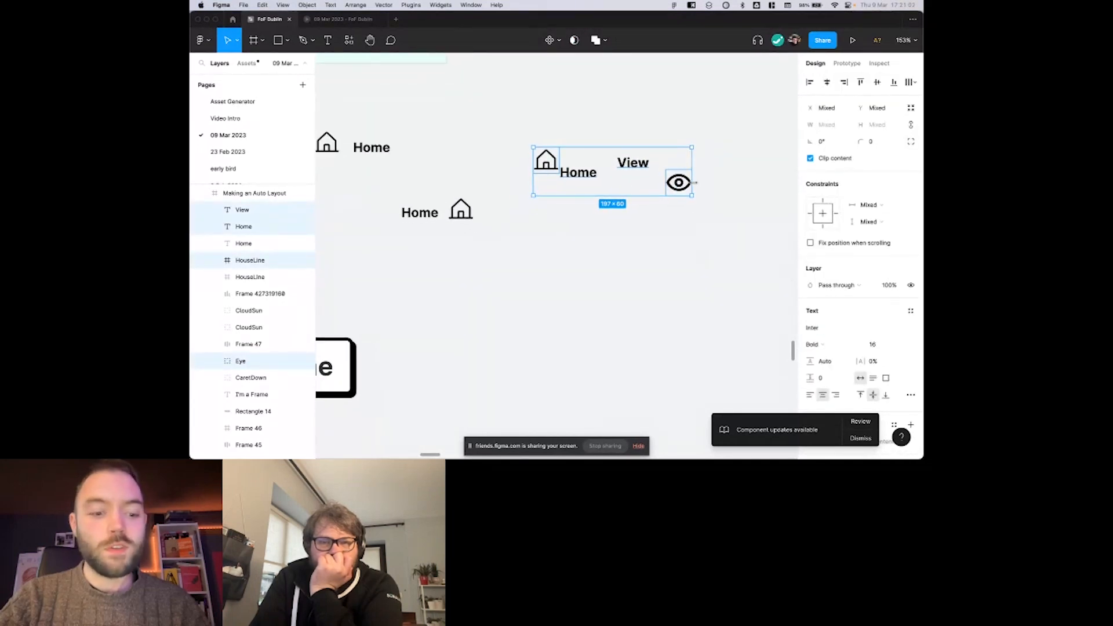
key("shift+a")
scroll(619, 149, "up", 5)
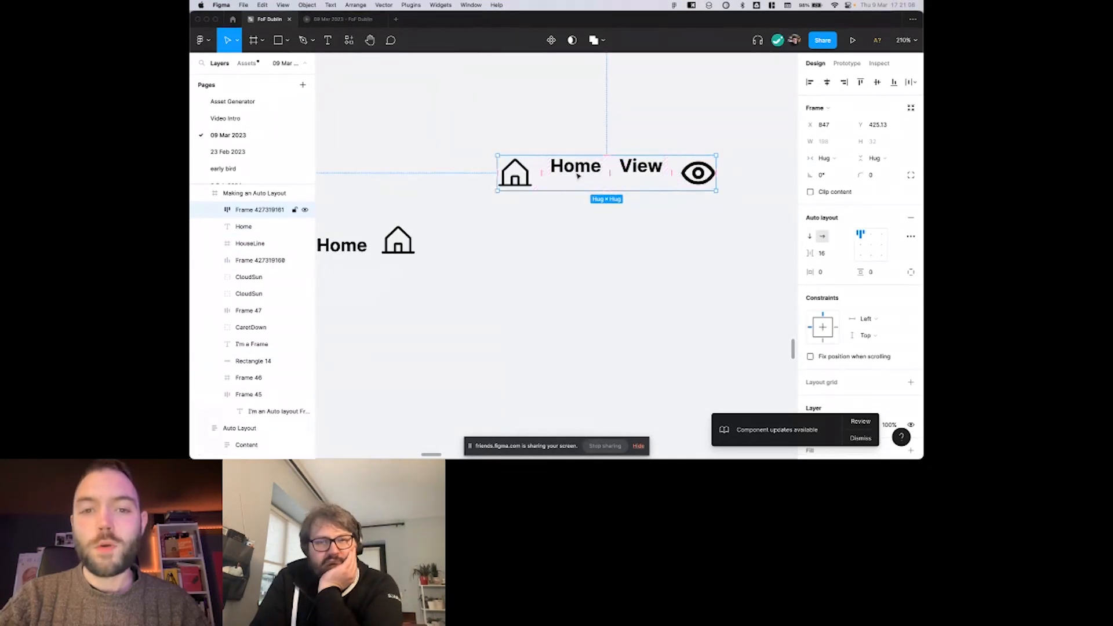
scroll(596, 182, "down", 3)
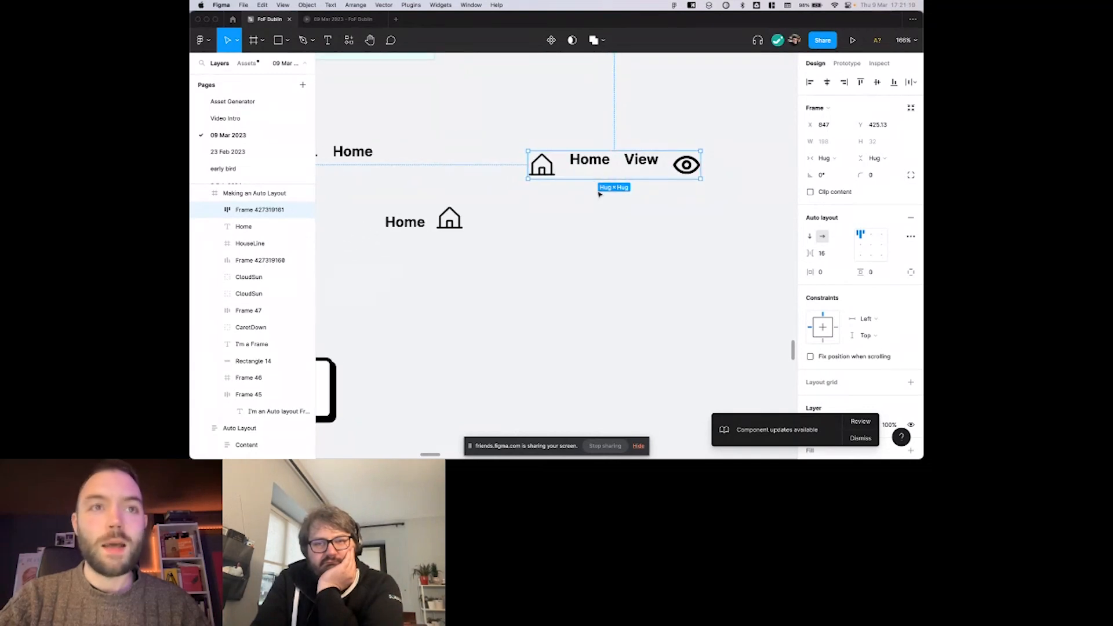
scroll(602, 194, "right", 1)
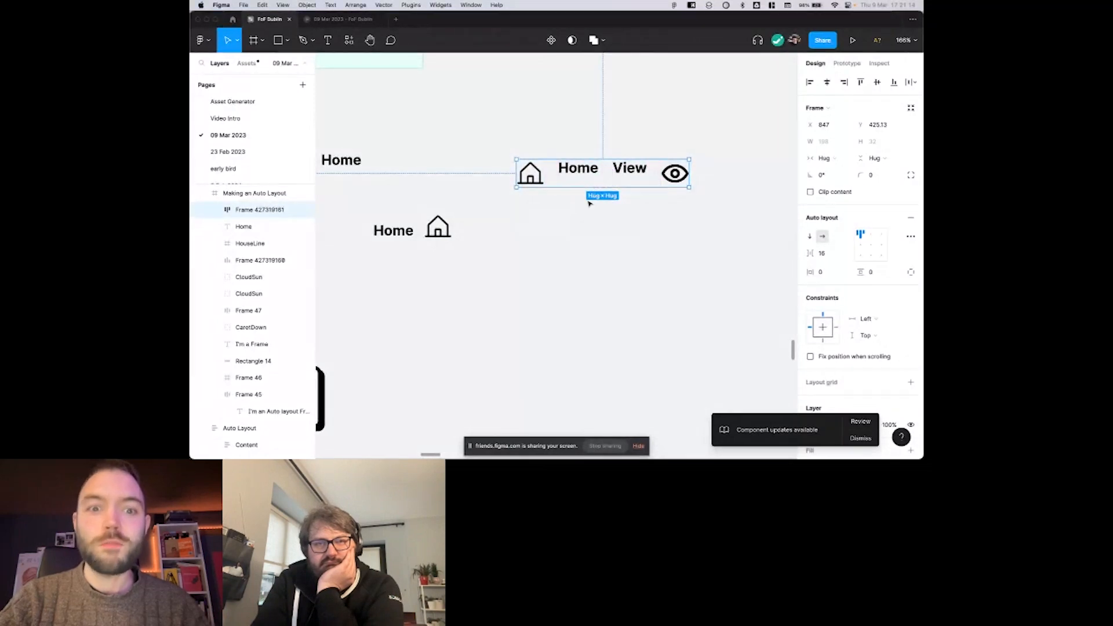
left_click(589, 203)
scroll(589, 203, "down", 3)
key("super+z")
key("super+z")
left_click(584, 220)
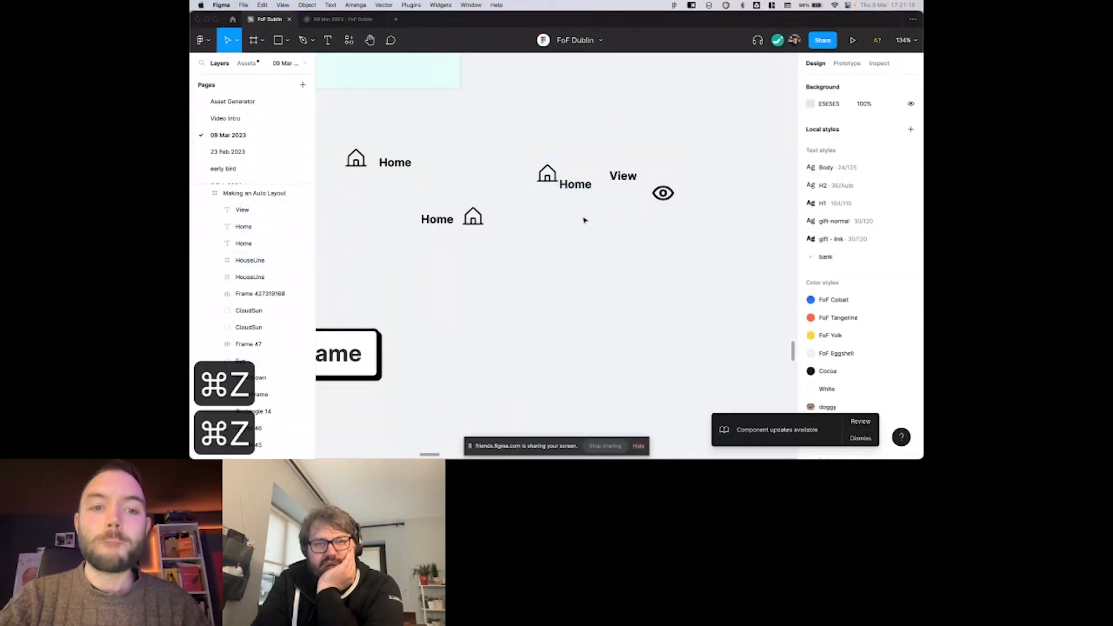
Try moving the lower I'm a Frame label and its caret icon up out of their rectangle, and undo the moves.
scroll(584, 221, "down", 1)
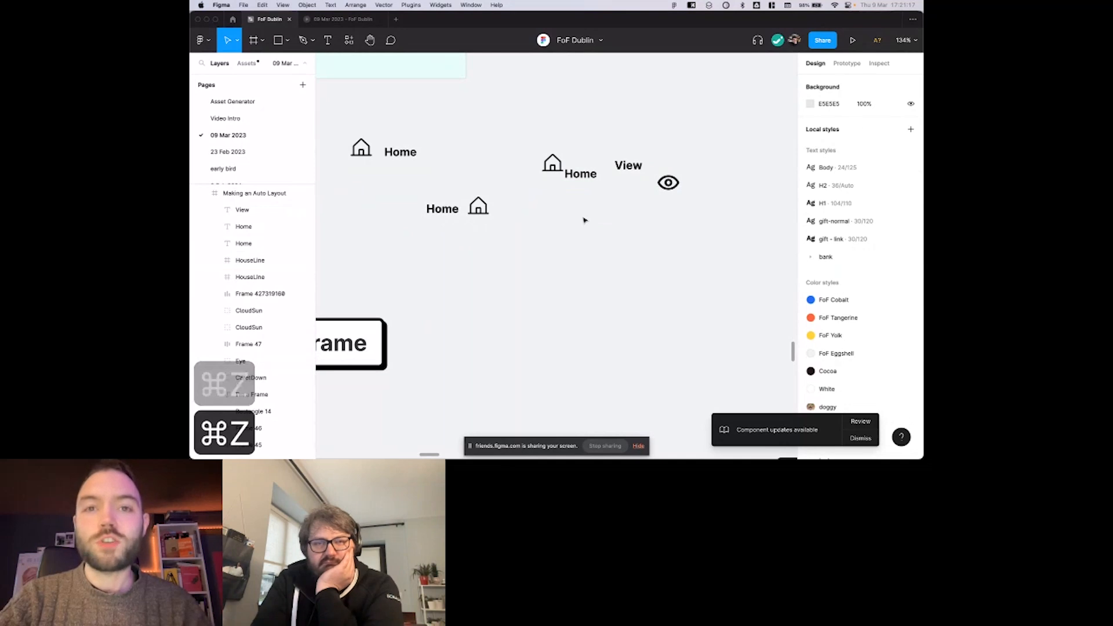
scroll(584, 220, "left", 3)
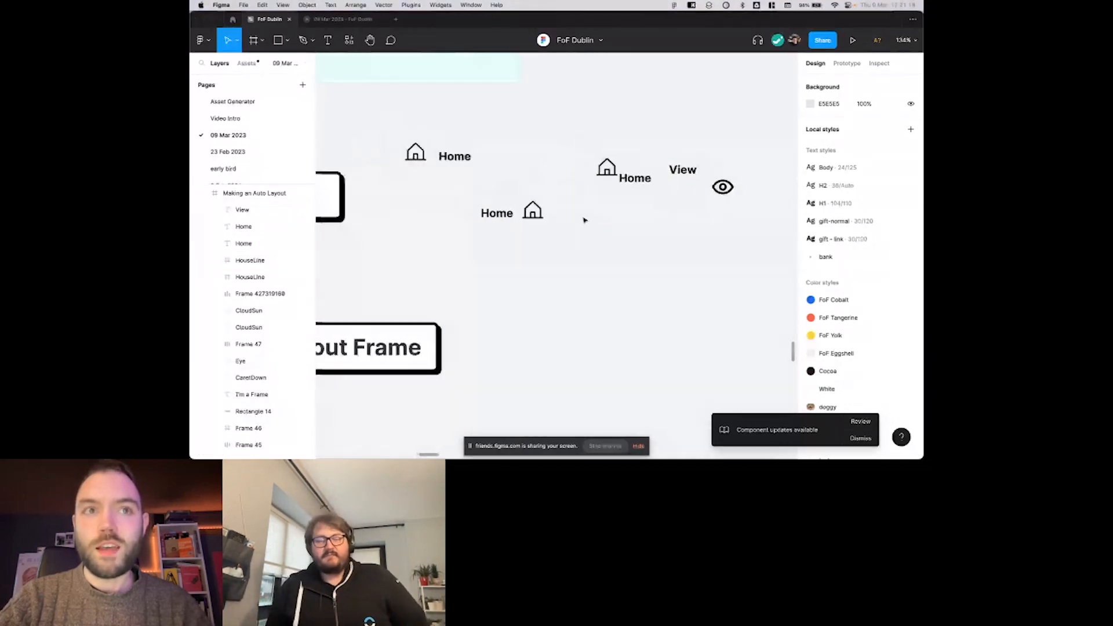
scroll(584, 220, "down", 5)
scroll(584, 220, "left", 3)
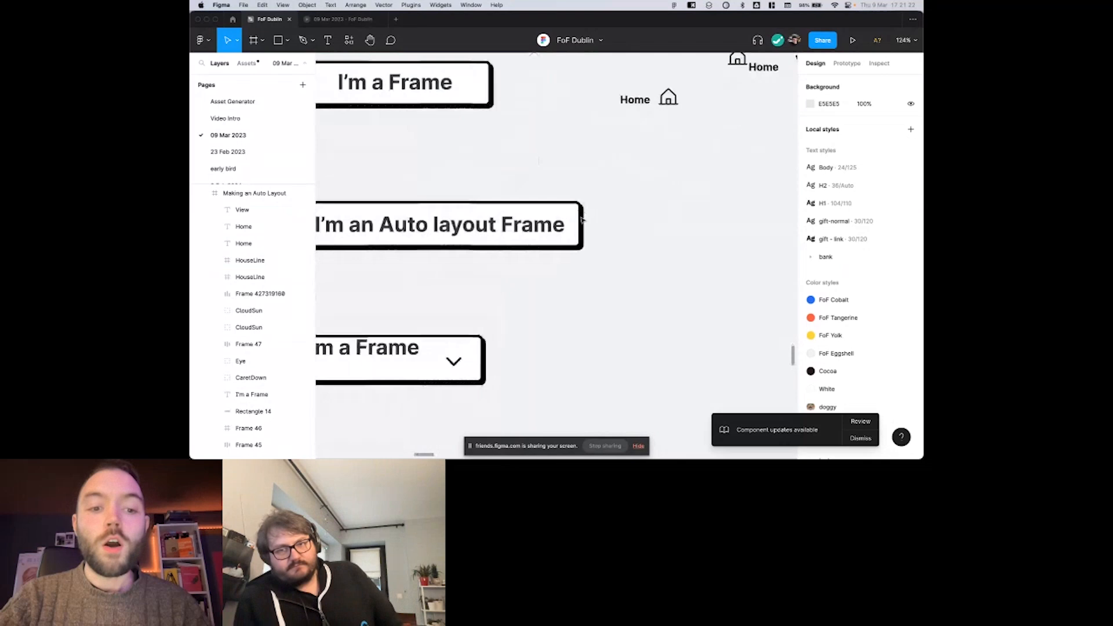
scroll(581, 218, "down", 3)
scroll(498, 264, "up", 3)
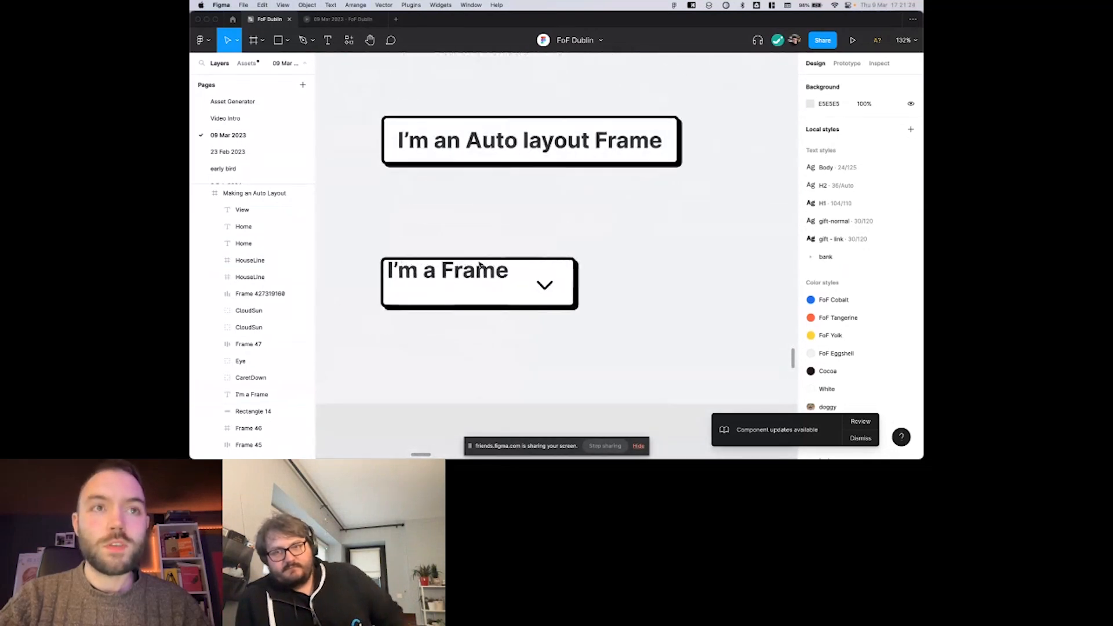
scroll(476, 271, "down", 2)
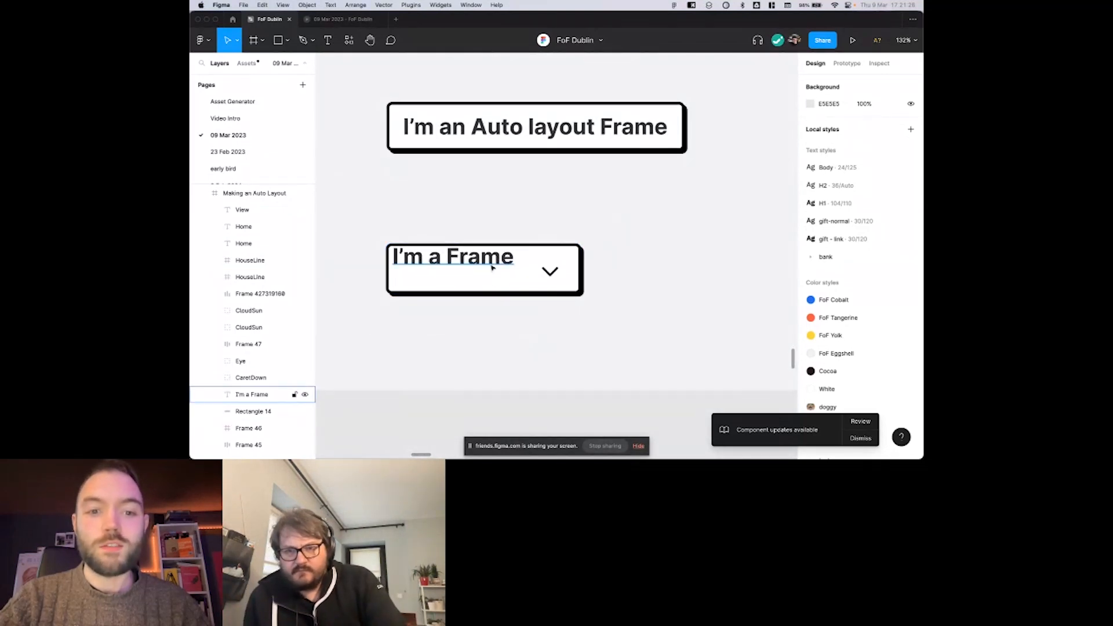
scroll(499, 267, "left", 2)
left_click_drag(449, 256, 449, 215)
key("super+z")
left_click(562, 278)
left_click_drag(499, 263, 499, 242)
left_click_drag(568, 276, 570, 239)
left_click(482, 238)
left_click(597, 230)
left_click(565, 237)
key("super+z")
key("super+z")
key("super+z")
key("super+z")
key("super+z")
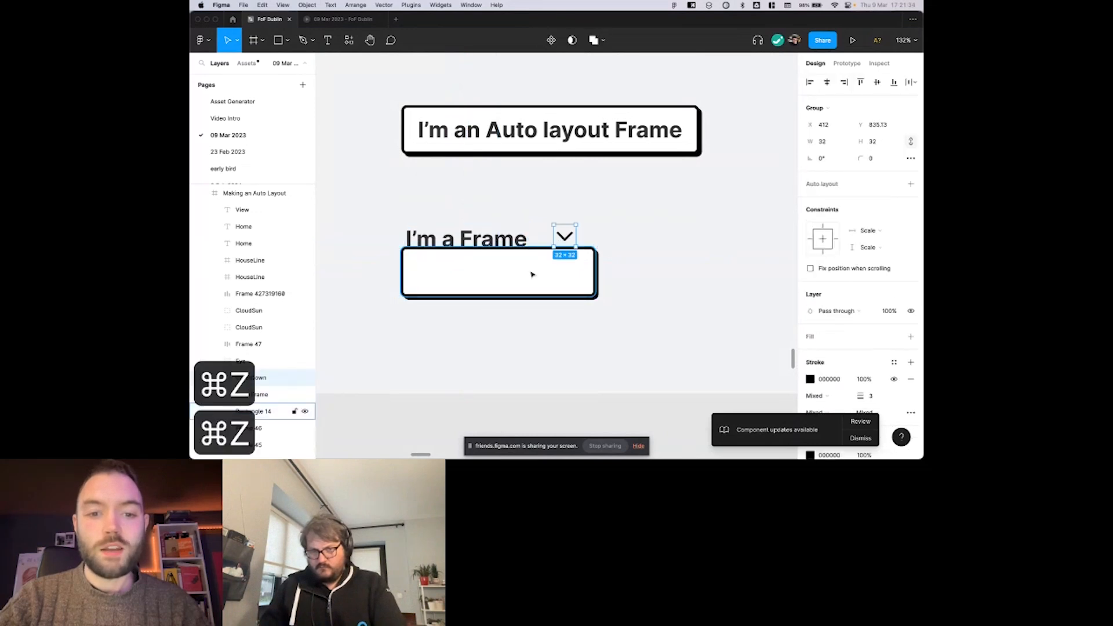
key("super+z")
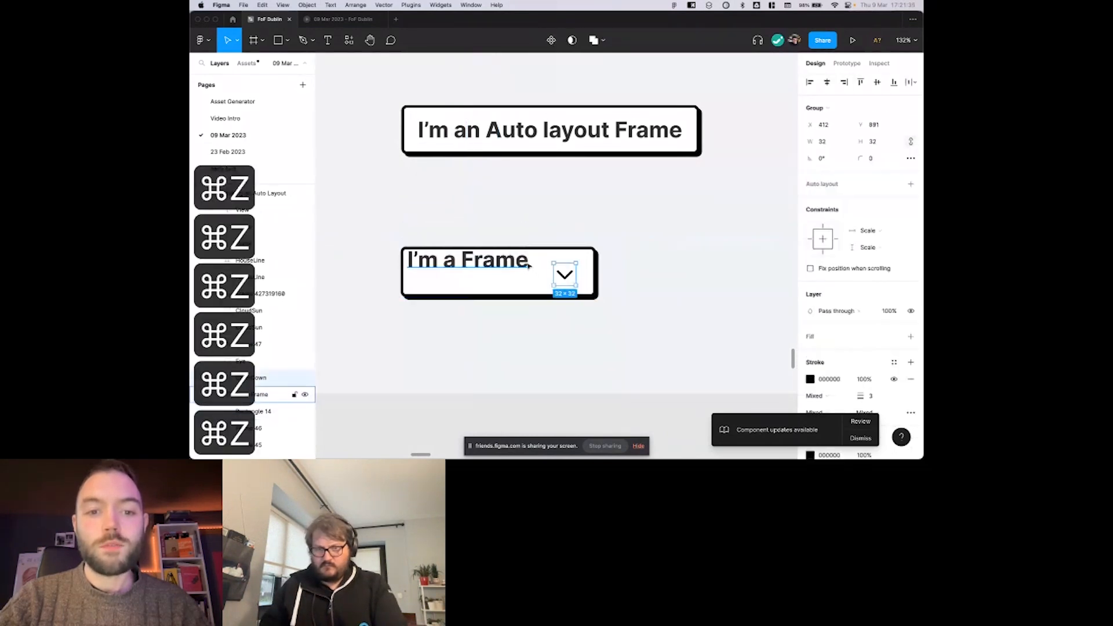
Try adding auto layout to the lower I'm a Frame label, its rectangle and caret icon, and undo it.
left_click(513, 233)
left_click_drag(377, 225, 630, 325)
scroll(630, 325, "down", 1)
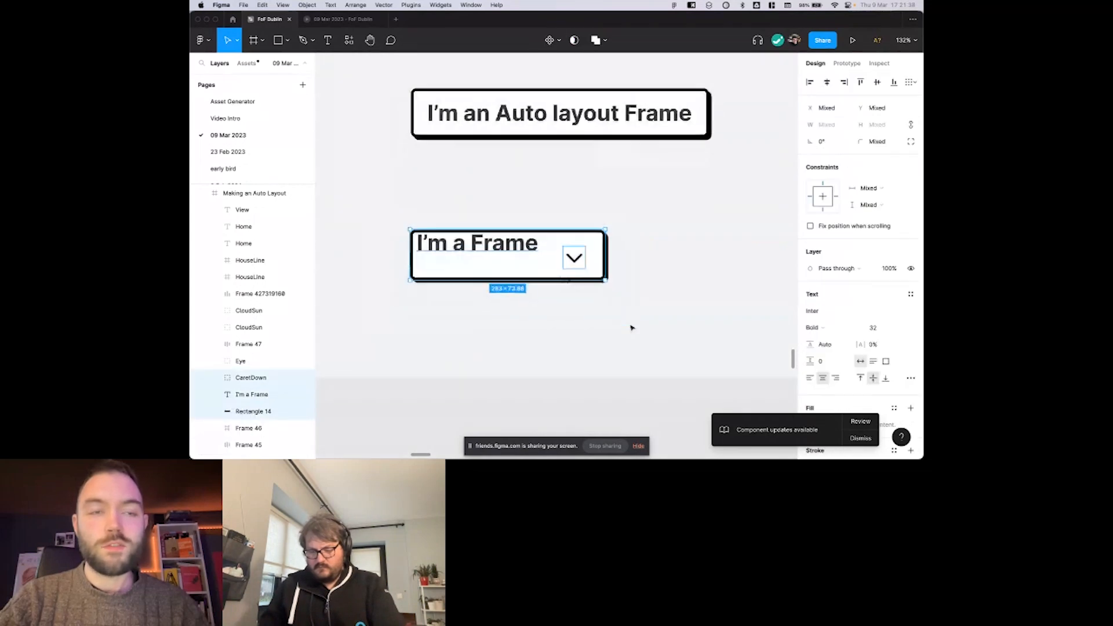
right_click(630, 327)
left_click(463, 243)
left_click_drag(398, 212, 596, 306)
key("super+z")
key("Escape")
left_click_drag(360, 195, 628, 307)
key("shift+a")
scroll(631, 295, "left", 4)
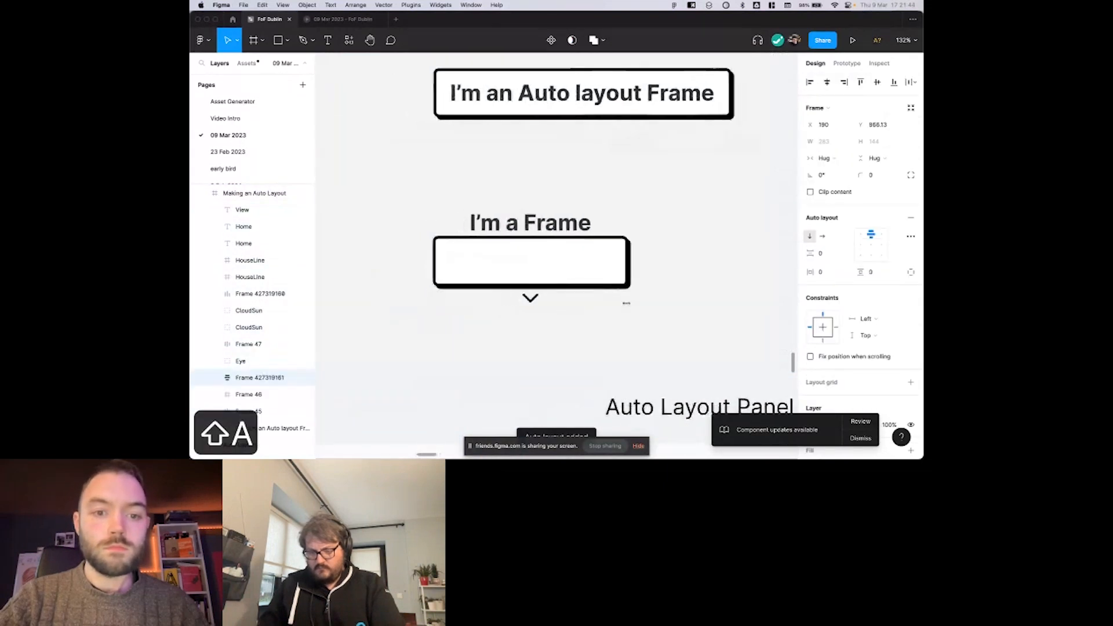
key("super+z")
scroll(640, 213, "down", 2)
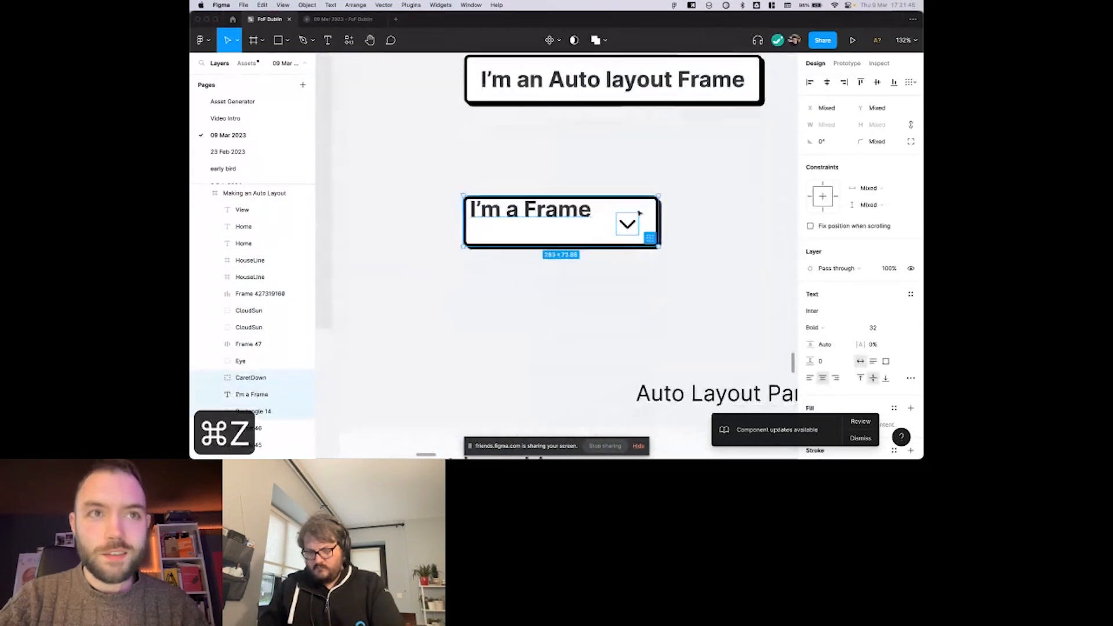
Convert the lower rectangle, I'm a Frame label and caret icon into a horizontal auto layout frame.
left_click(620, 175)
left_click(572, 208)
left_click_drag(436, 169, 683, 263)
key("shift+a")
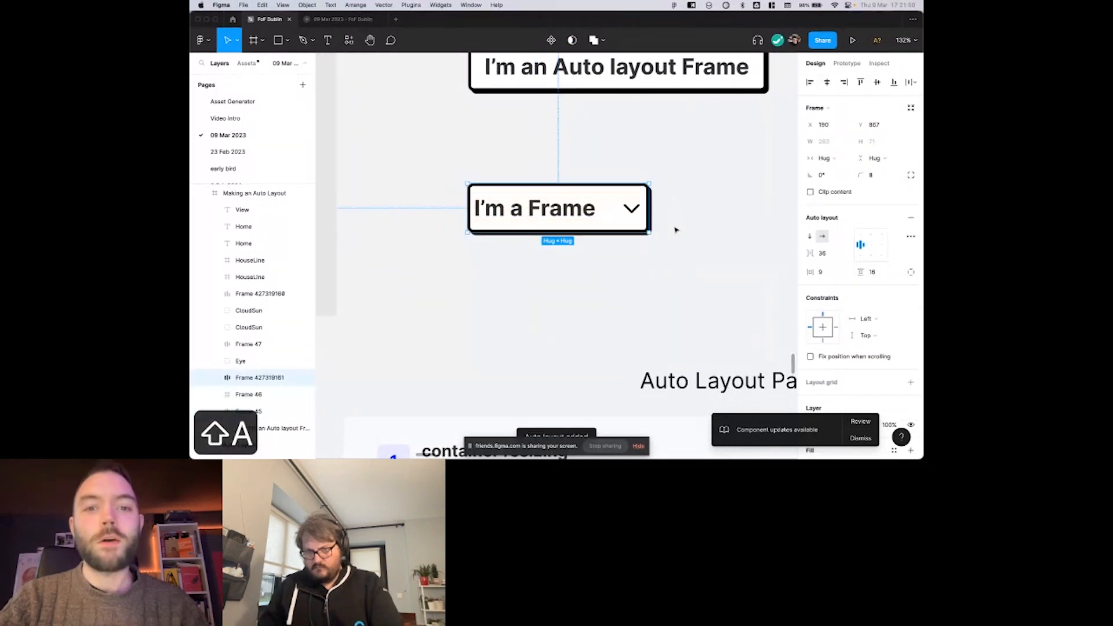
scroll(676, 228, "right", 2)
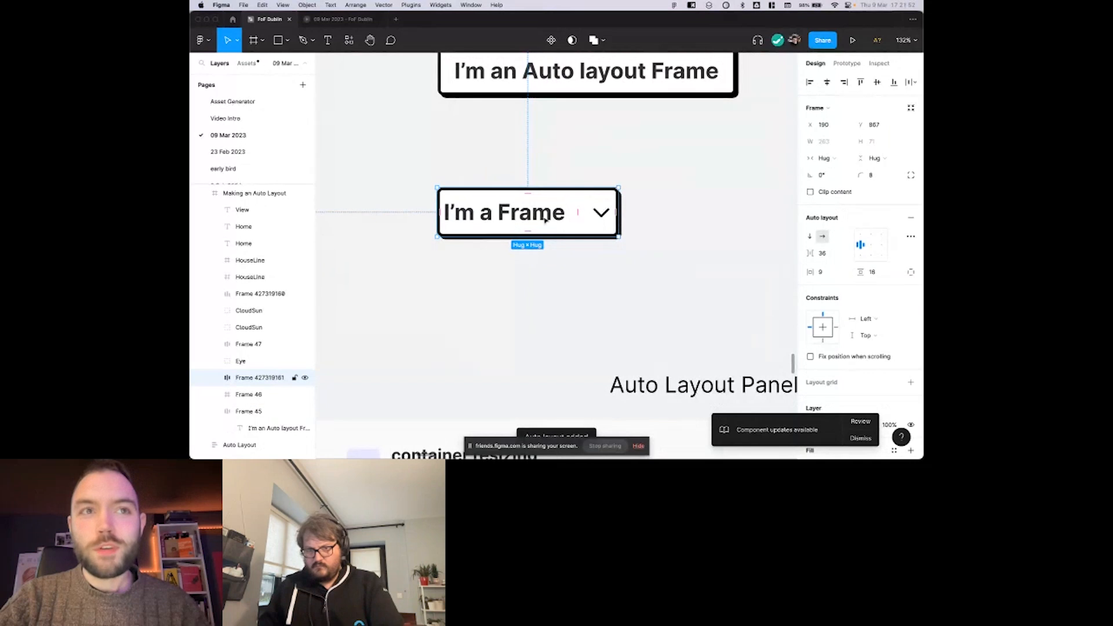
scroll(545, 218, "up", 3)
scroll(534, 224, "right", 2)
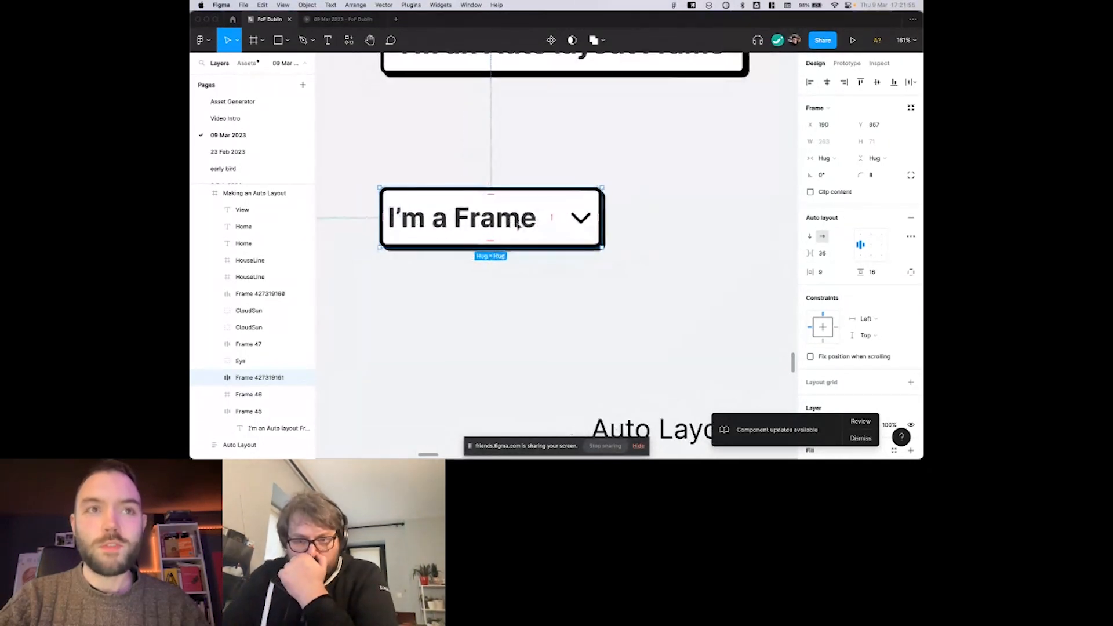
Expand the new auto layout frame in the layer list and inspect its nested label and CaretDown layers.
left_click(214, 379)
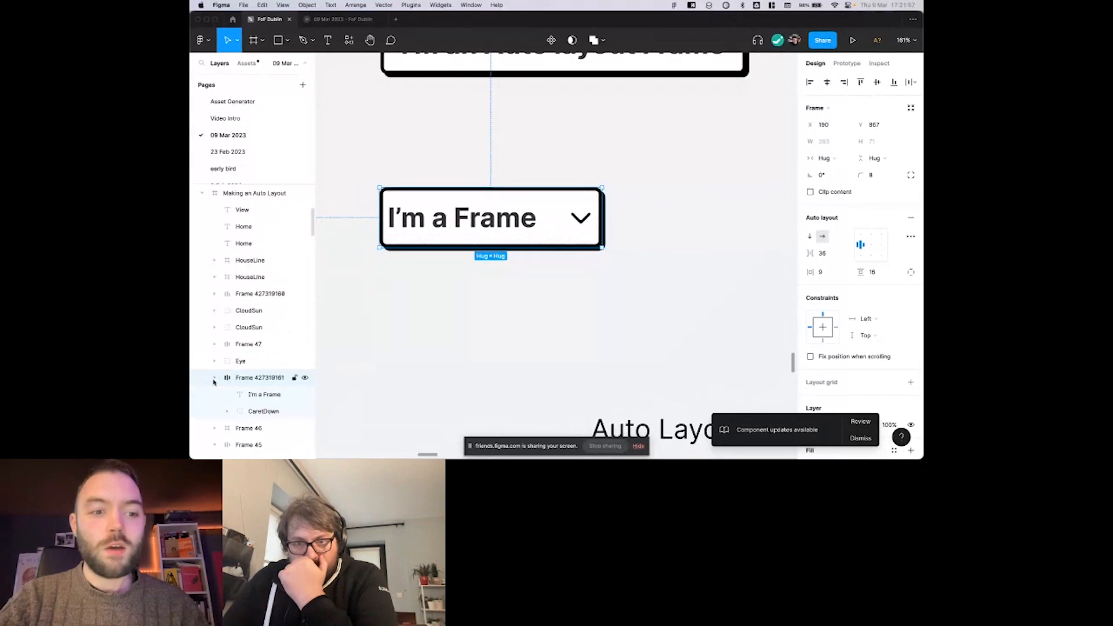
left_click(260, 394)
left_click(261, 412)
left_click(264, 394)
left_click(266, 378)
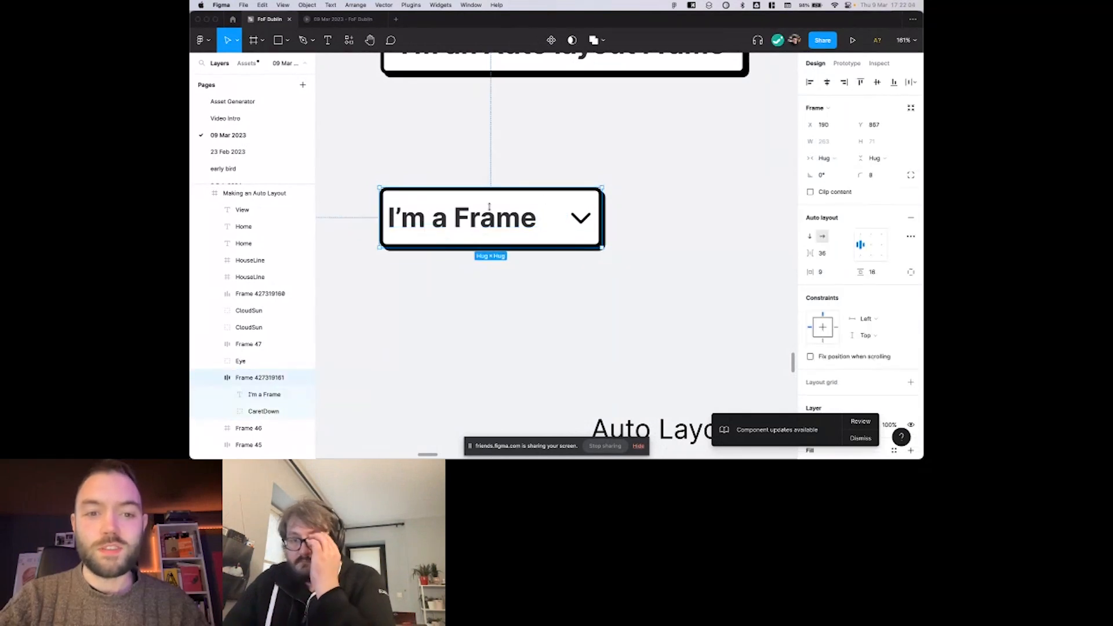
scroll(538, 224, "down", 2)
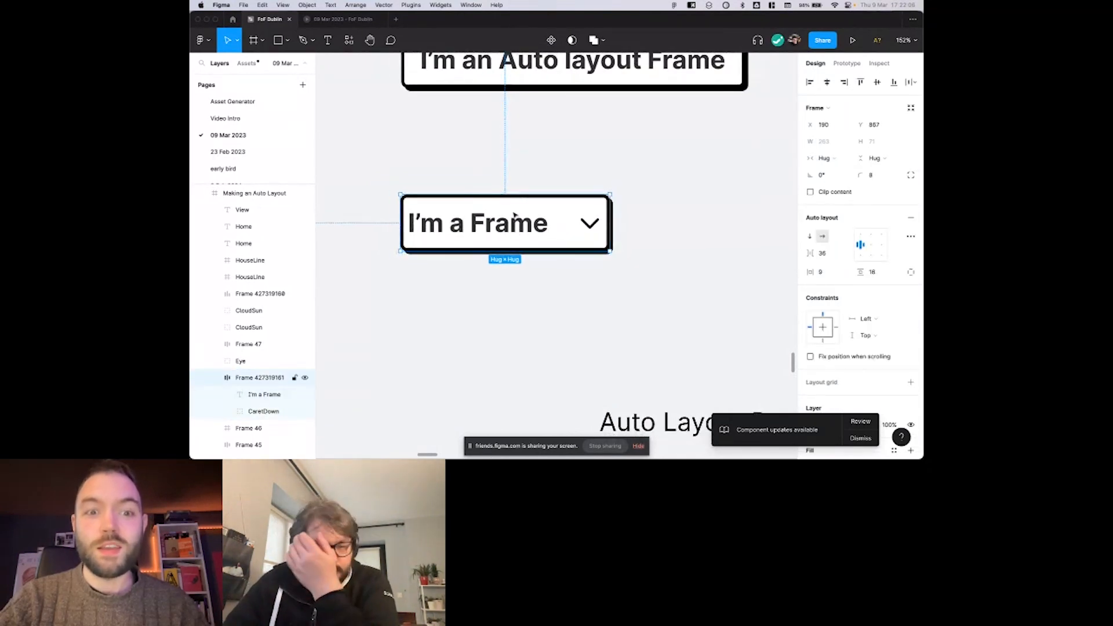
scroll(614, 237, "down", 1)
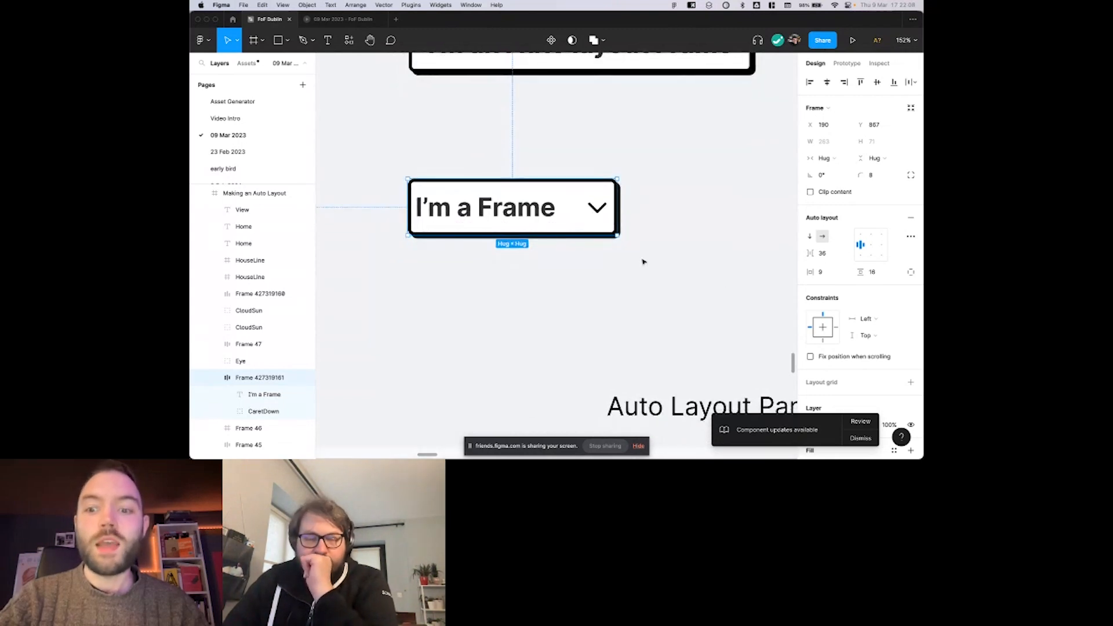
scroll(638, 256, "up", 1)
Dismiss the component updates notice and clear the canvas selection.
left_click(860, 439)
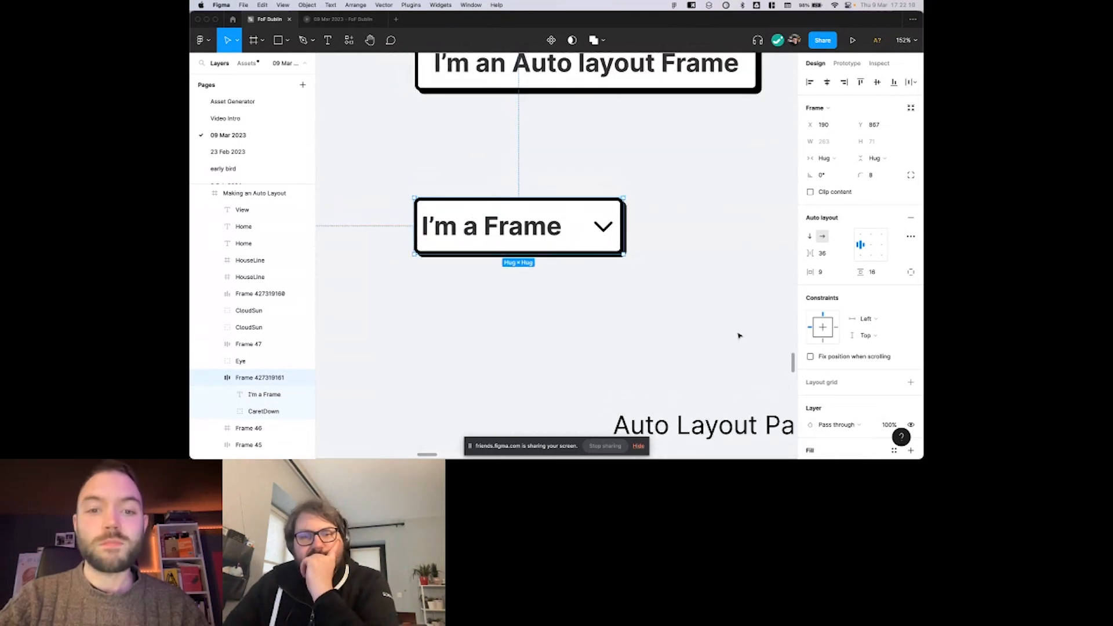
left_click(735, 334)
Set the horizontal resizing of the You are my sunshine button's frame to Hug.
scroll(735, 335, "down", 4)
scroll(735, 335, "down", 5)
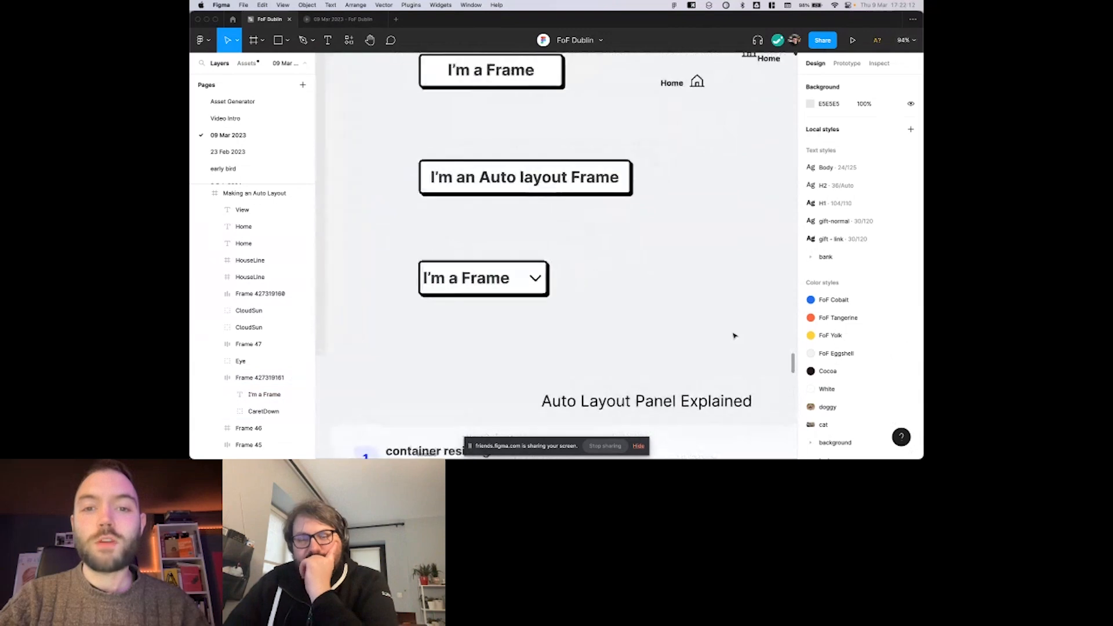
scroll(673, 290, "right", 8)
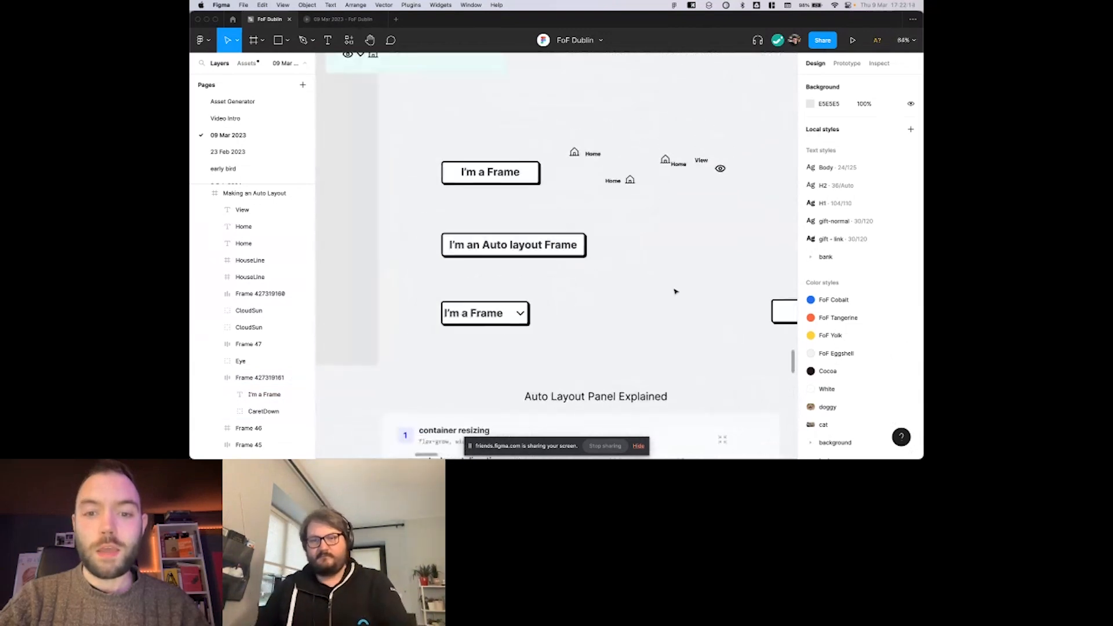
scroll(587, 273, "up", 2)
scroll(588, 273, "up", 4)
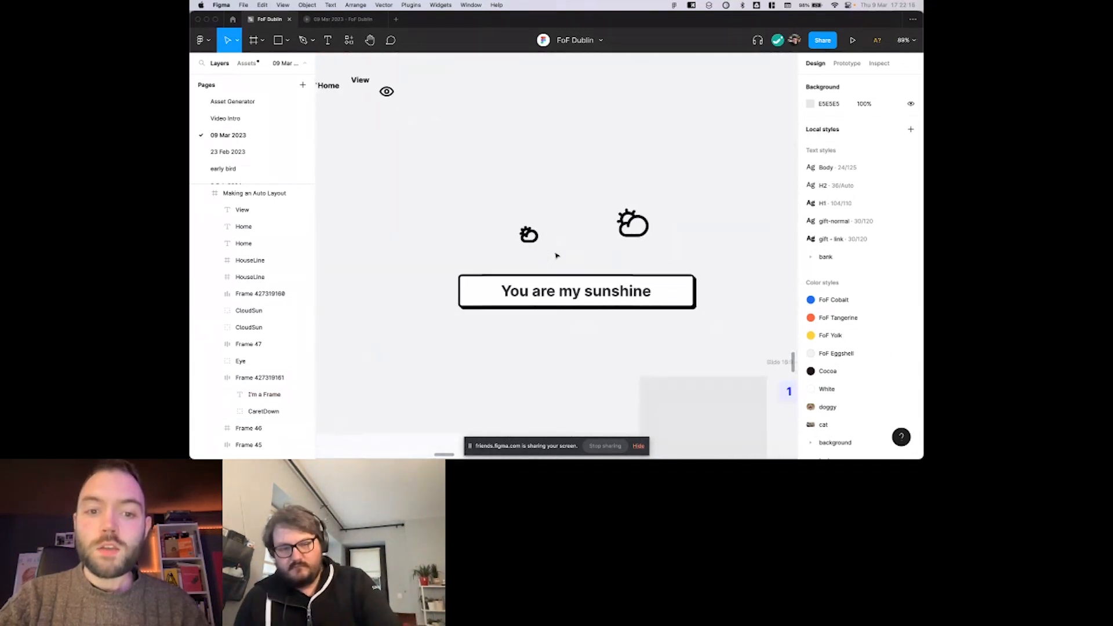
left_click(532, 270)
scroll(539, 273, "left", 2)
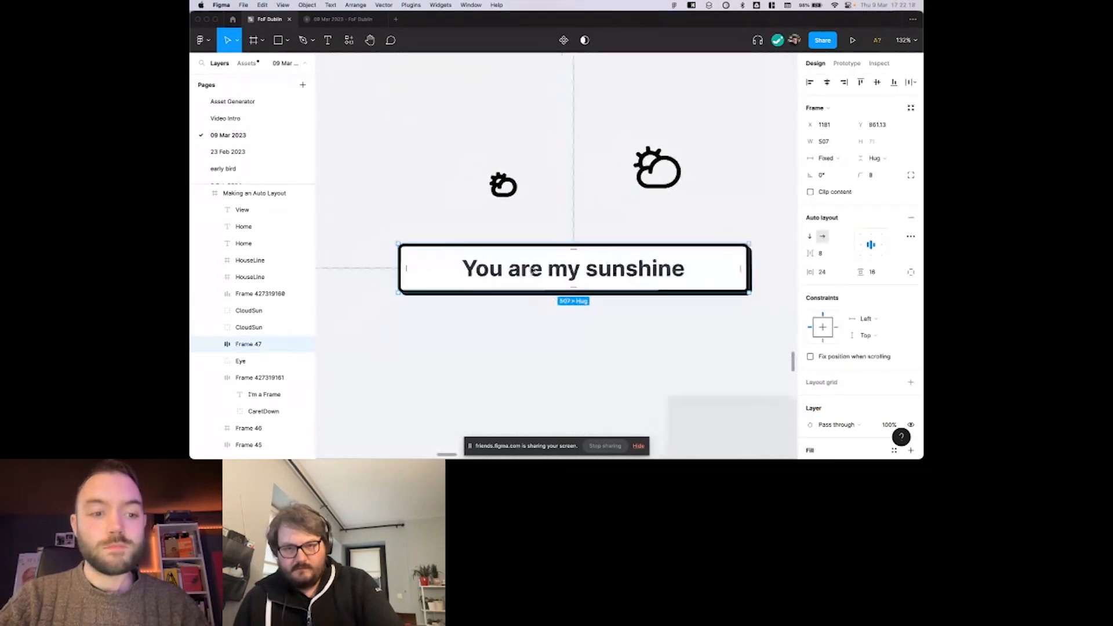
scroll(560, 264, "right", 2)
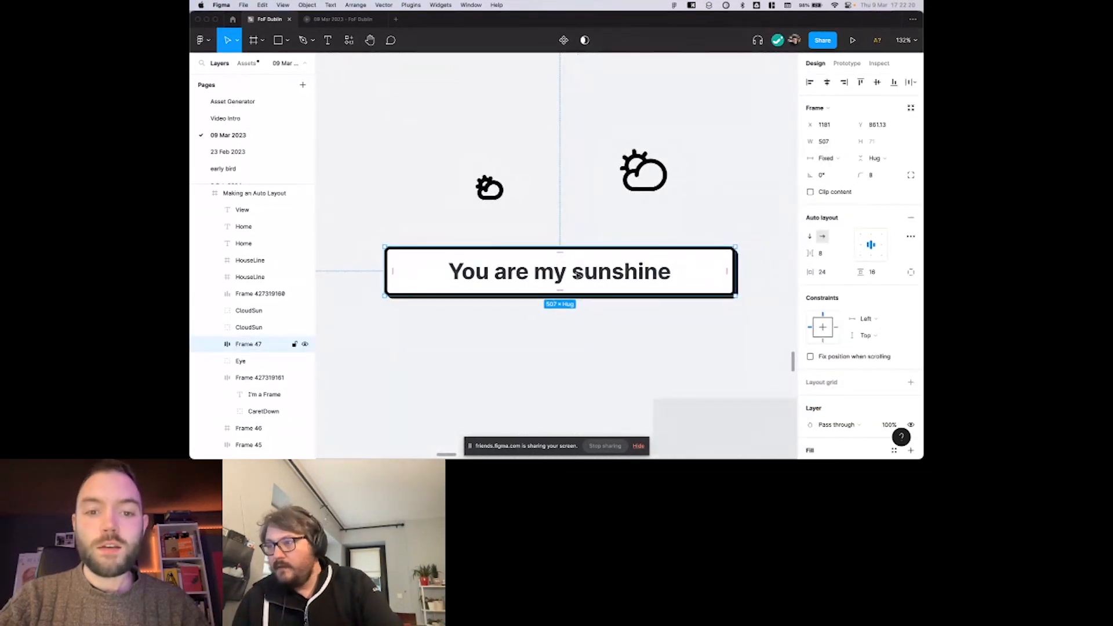
double_click(456, 280)
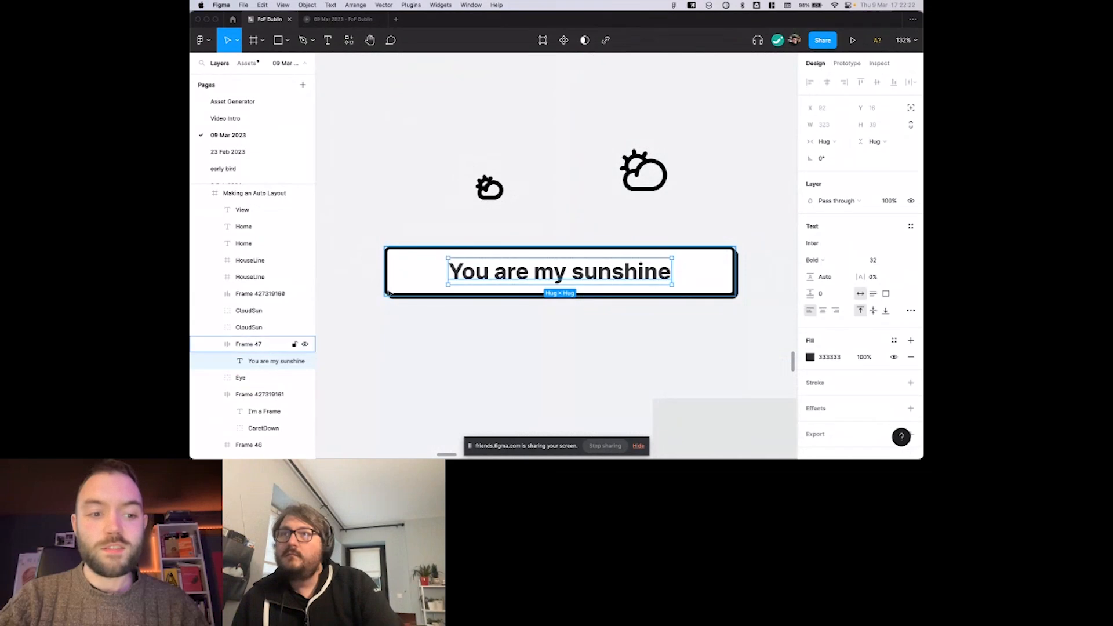
left_click(423, 273)
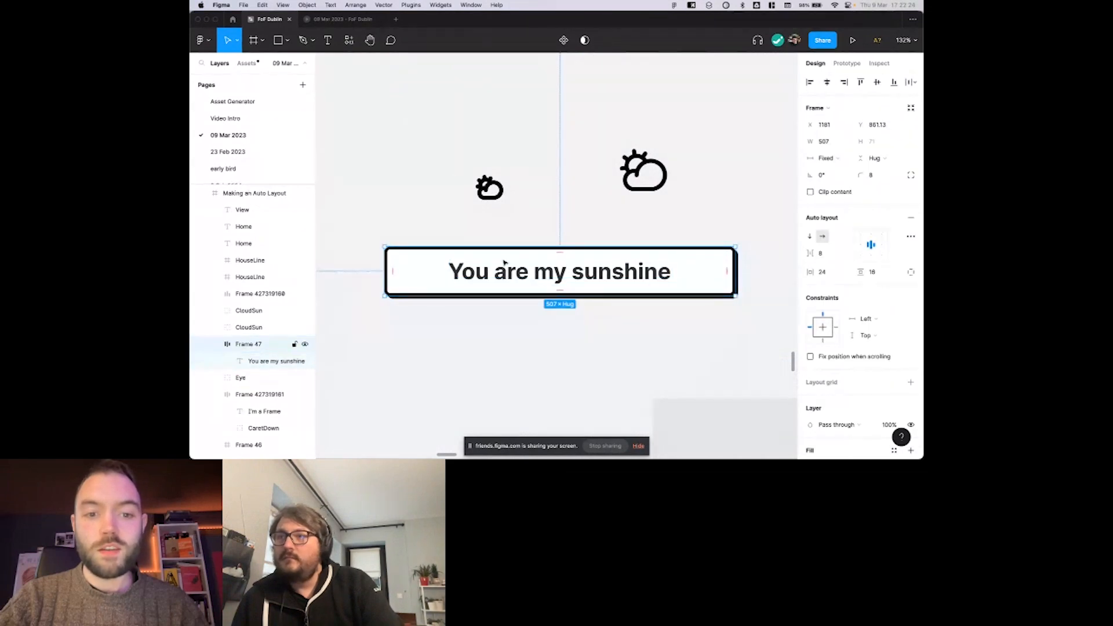
scroll(504, 263, "right", 2)
left_click(825, 157)
left_click(835, 168)
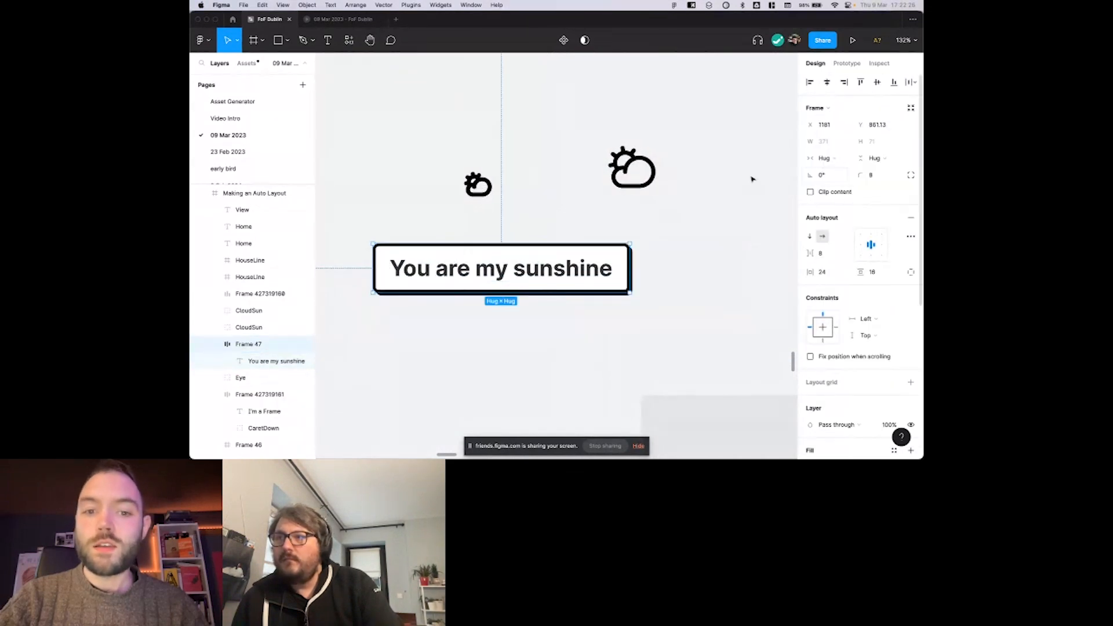
Try inserting the letters dddddd into the You are my sunshine button's label, and undo the text change.
scroll(752, 179, "left", 5)
scroll(676, 238, "right", 4)
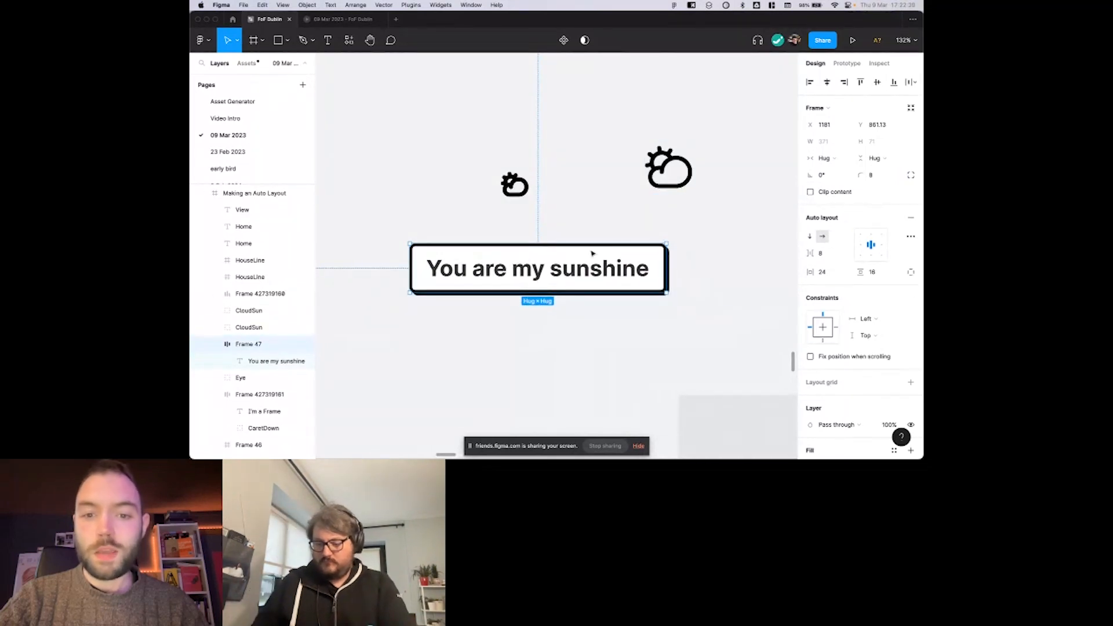
double_click(604, 273)
double_click(632, 276)
left_click(632, 277)
type("dddddd")
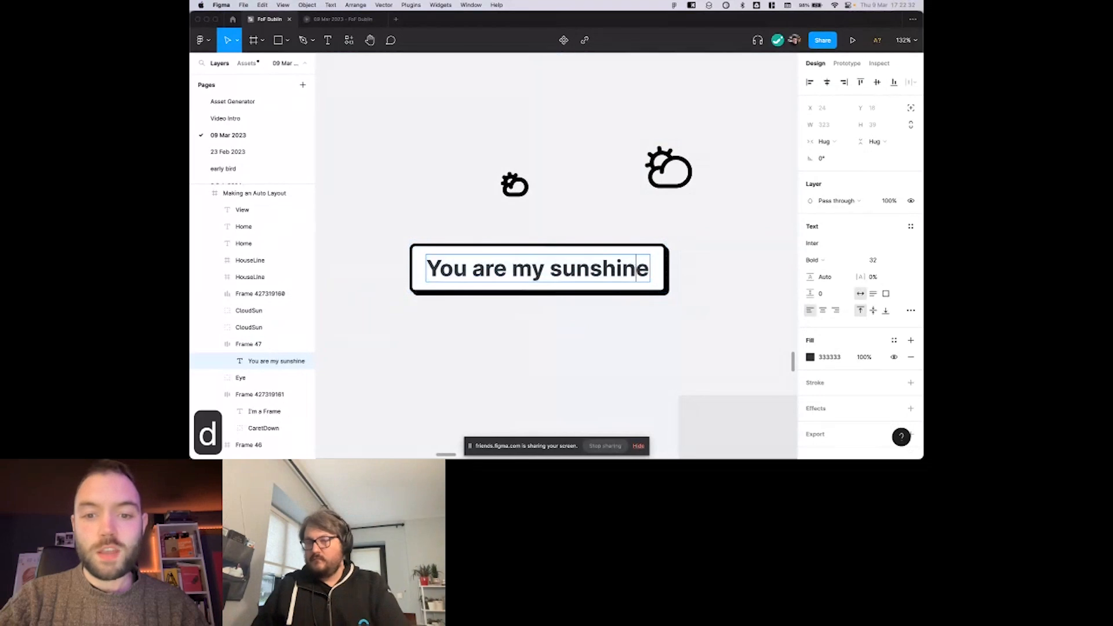
key("super+z")
key("super+z")
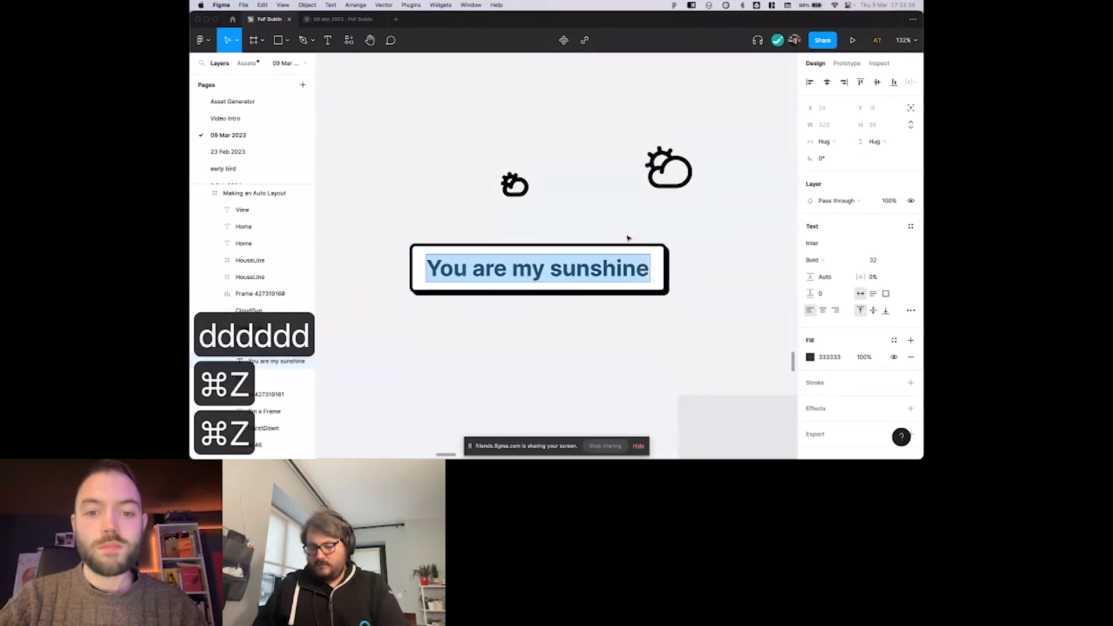
left_click(627, 238)
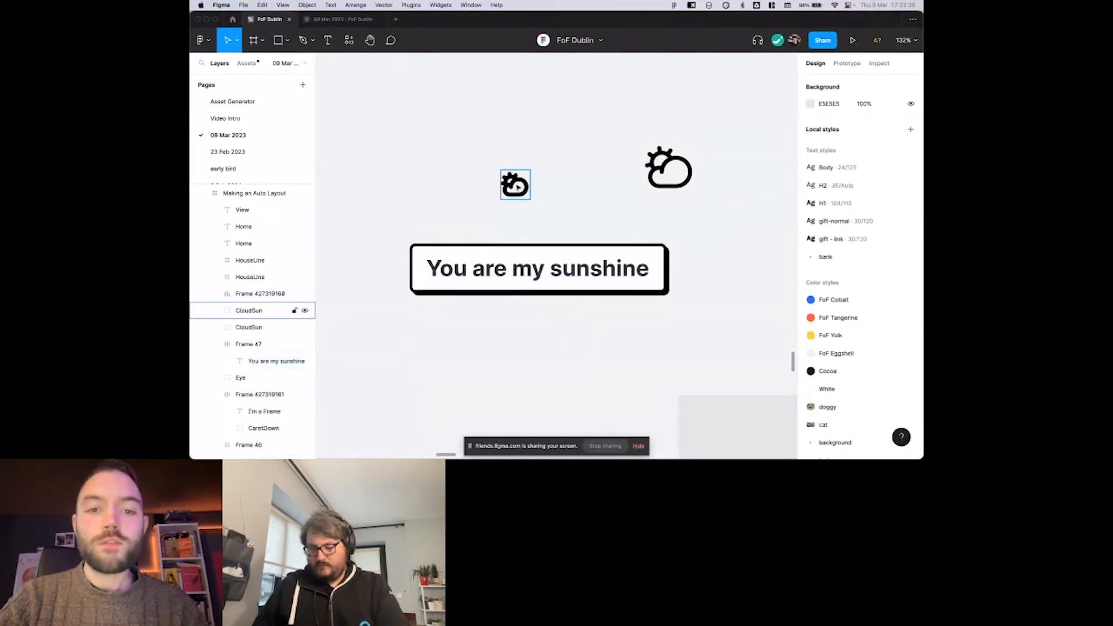
Paste a copy of the small CloudSun icon into the button after its label, and undo the insertion.
scroll(505, 265, "down", 2)
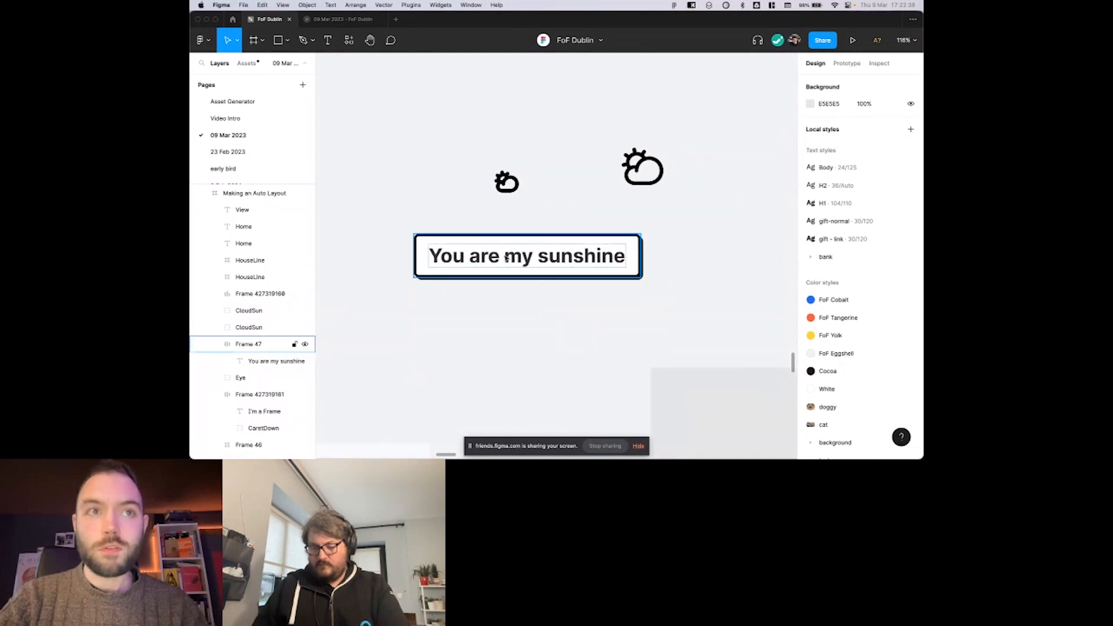
left_click(500, 178)
left_click(501, 179)
key("super+c")
left_click(535, 261)
key("super+v")
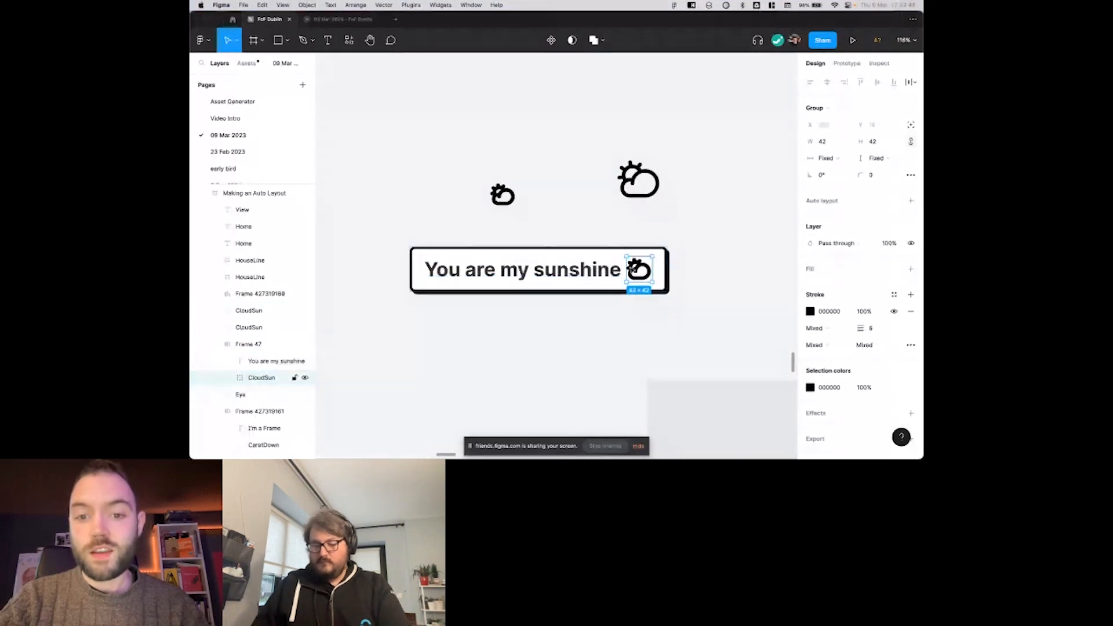
key("super+z")
key("super+z")
key("super+z")
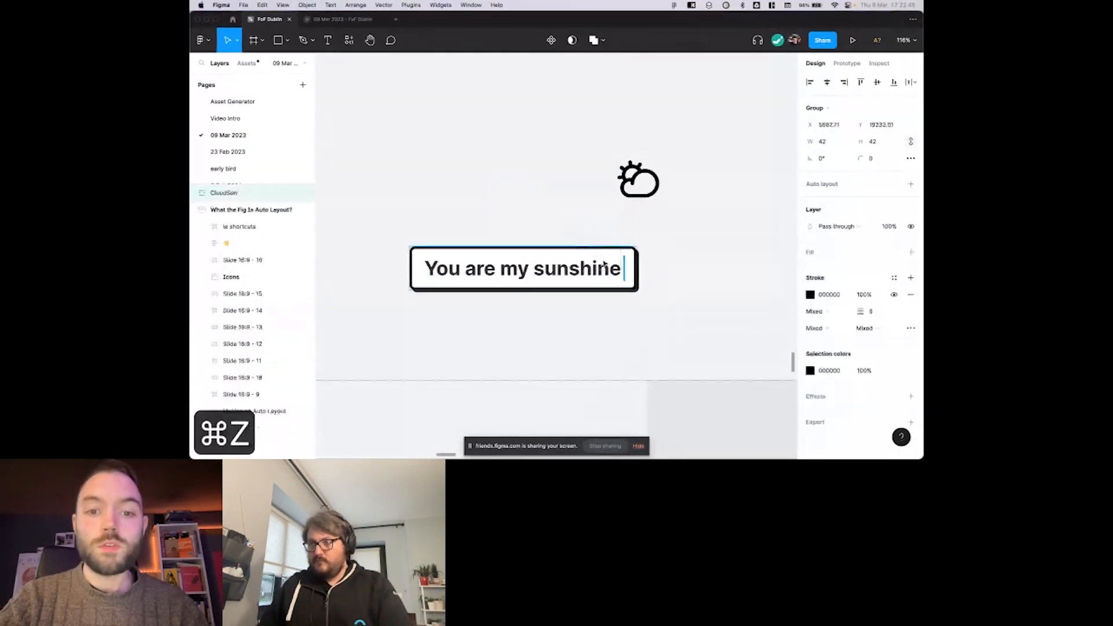
Place the small CloudSun icon inside the button in front of its label, keeping a separate copy above the button.
mouse_move(453, 274)
left_mouse_down()
mouse_move(589, 269)
mouse_move(446, 268)
mouse_move(502, 273)
mouse_move(455, 281)
mouse_move(471, 281)
mouse_move(462, 275)
left_mouse_up()
scroll(507, 228, "left", 2)
scroll(507, 229, "down", 1)
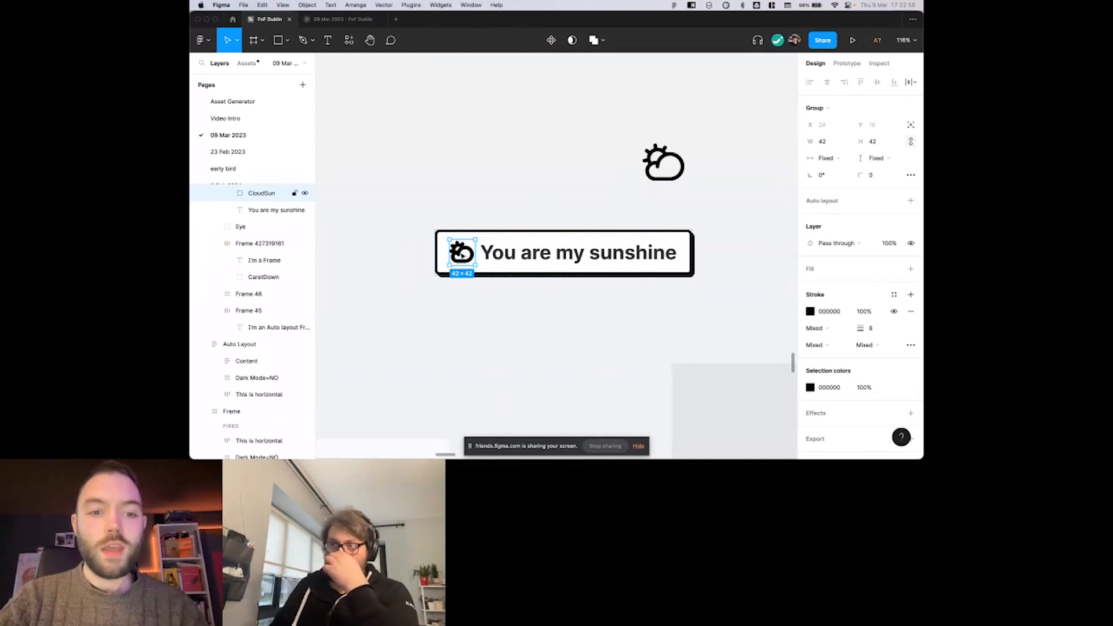
left_click_drag(462, 256, 605, 255)
key("super+z")
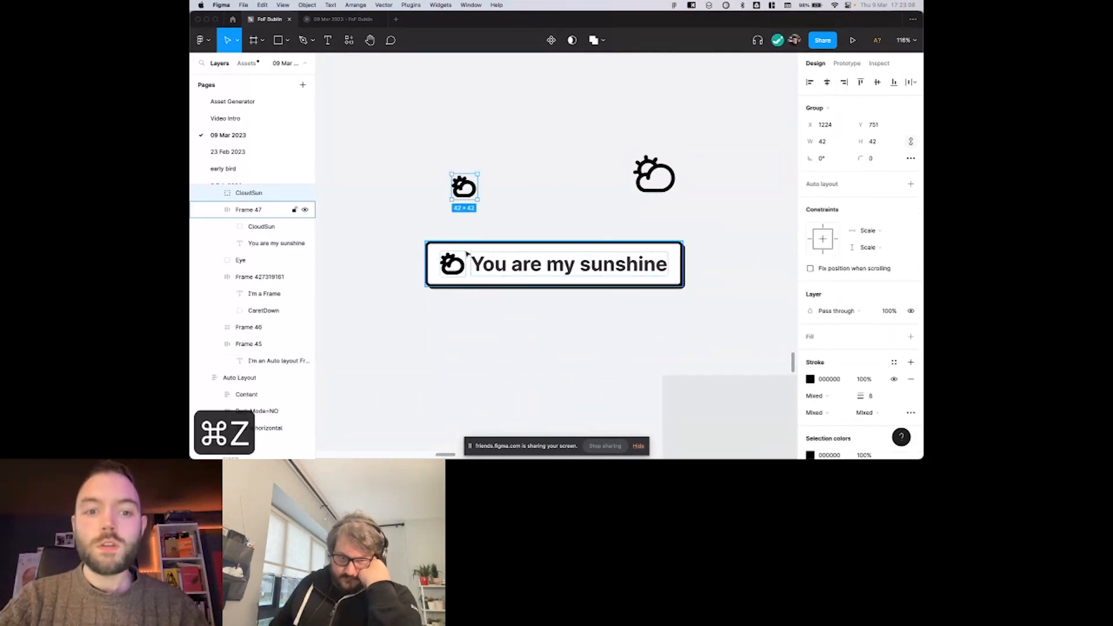
double_click(475, 261)
left_click(456, 267)
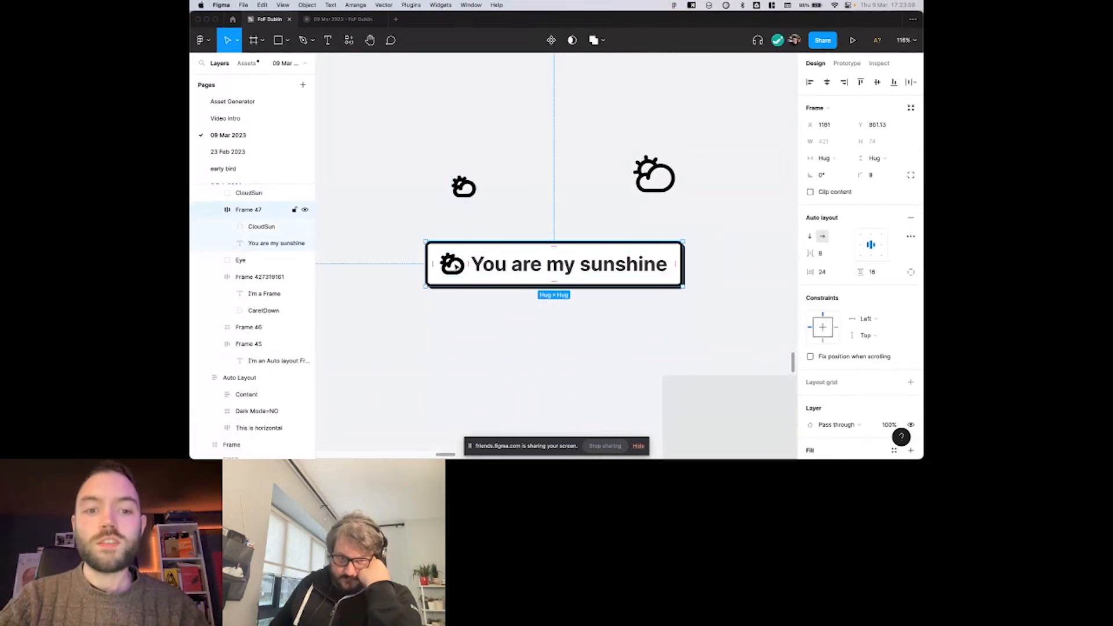
left_click(549, 196)
Paste a copy of the larger CloudSun icon into the button after the label, and undo the paste.
left_click(654, 174)
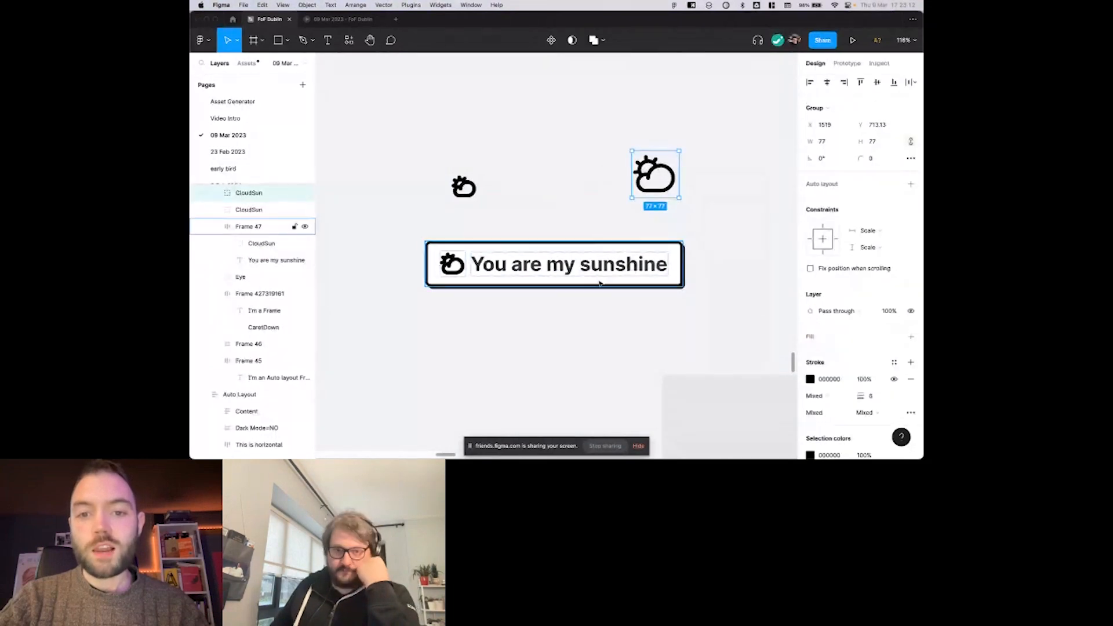
scroll(615, 237, "right", 1)
scroll(615, 237, "down", 1)
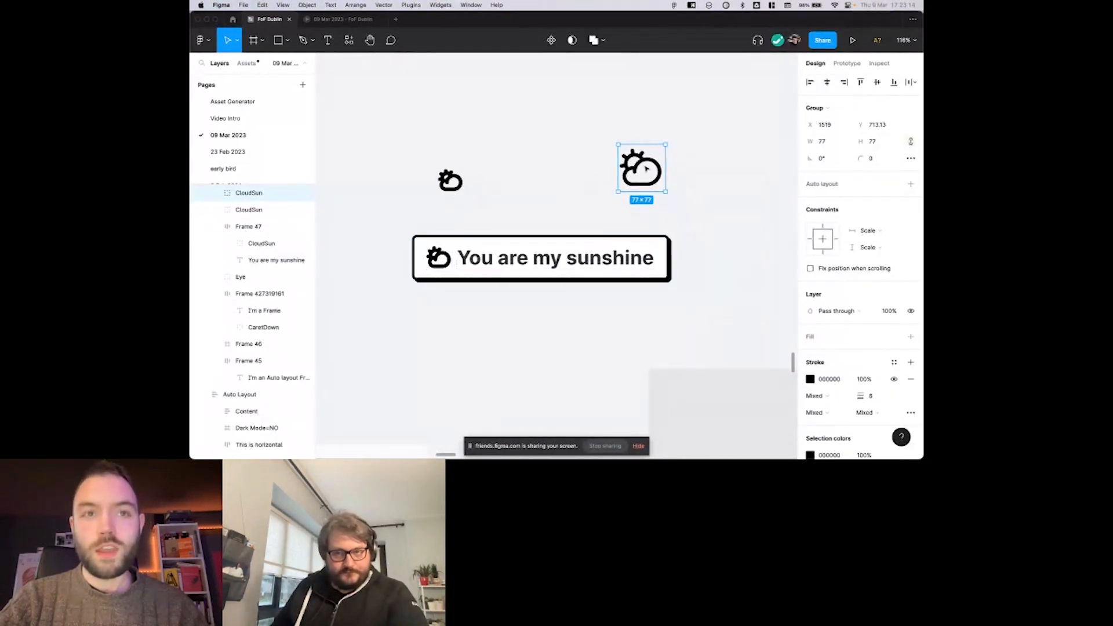
mouse_move(642, 167)
left_mouse_down()
mouse_move(642, 239)
mouse_move(662, 253)
mouse_move(659, 244)
mouse_move(656, 260)
mouse_move(628, 154)
mouse_move(642, 247)
mouse_move(654, 248)
mouse_move(636, 179)
left_mouse_up()
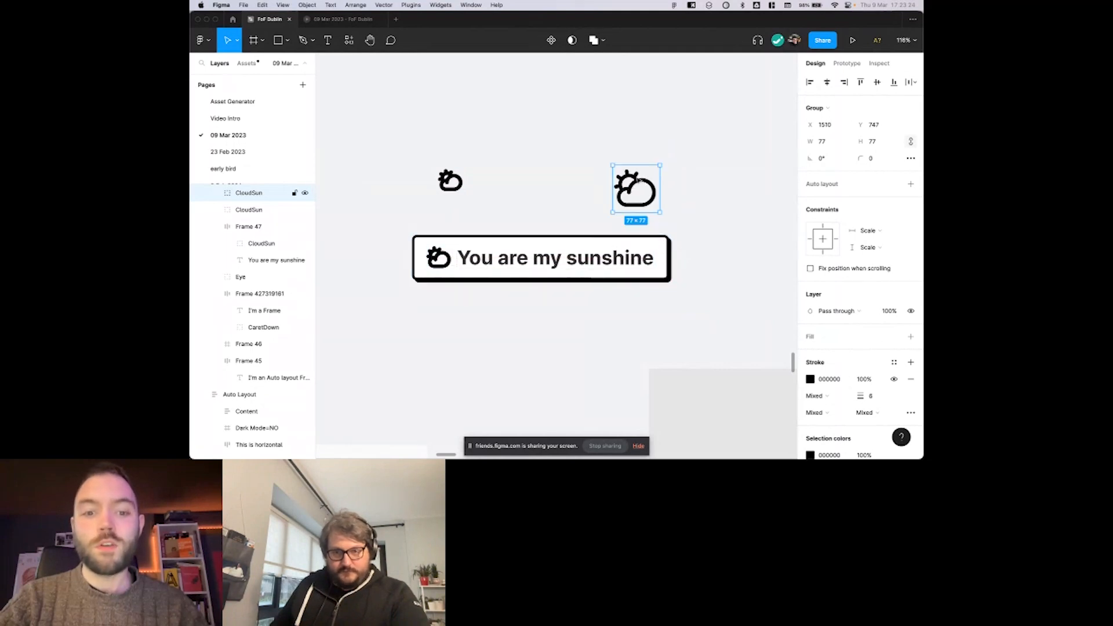
key("super+c")
left_click(636, 250)
scroll(631, 241, "up", 1)
key("super+v")
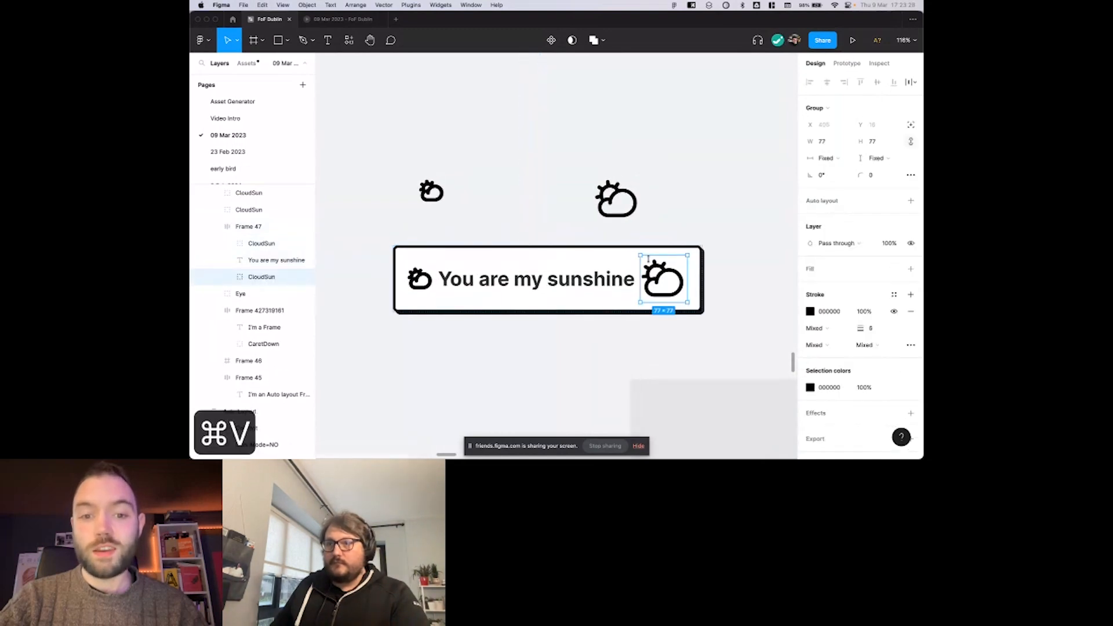
key("super+z")
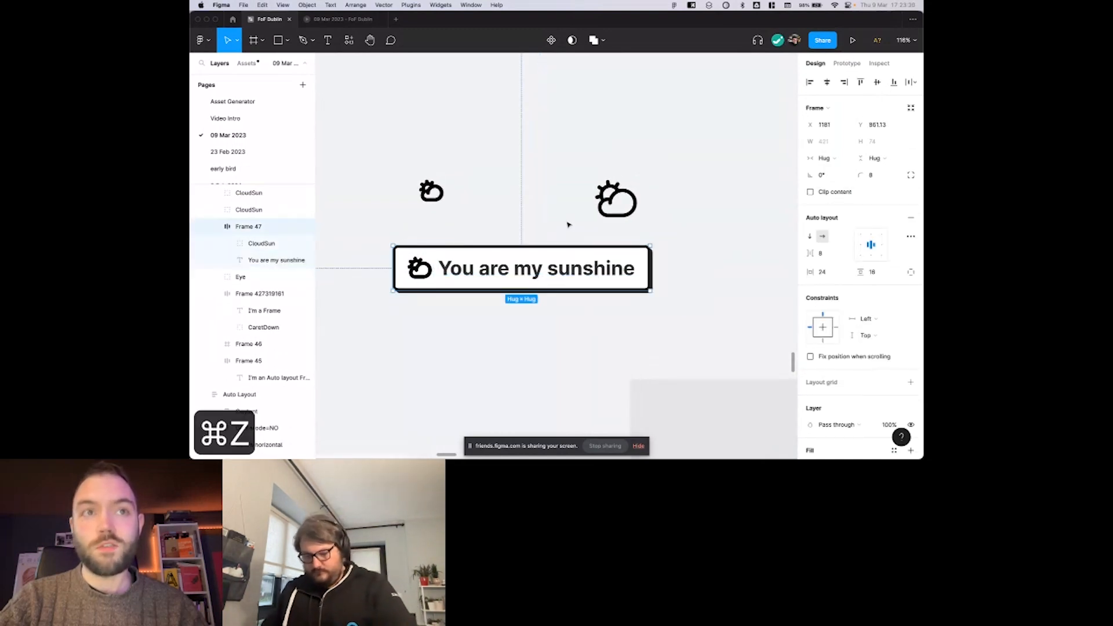
Move the larger CloudSun icon further above the button, to about X 1501, Y 709.
left_click(575, 227)
scroll(556, 229, "down", 5)
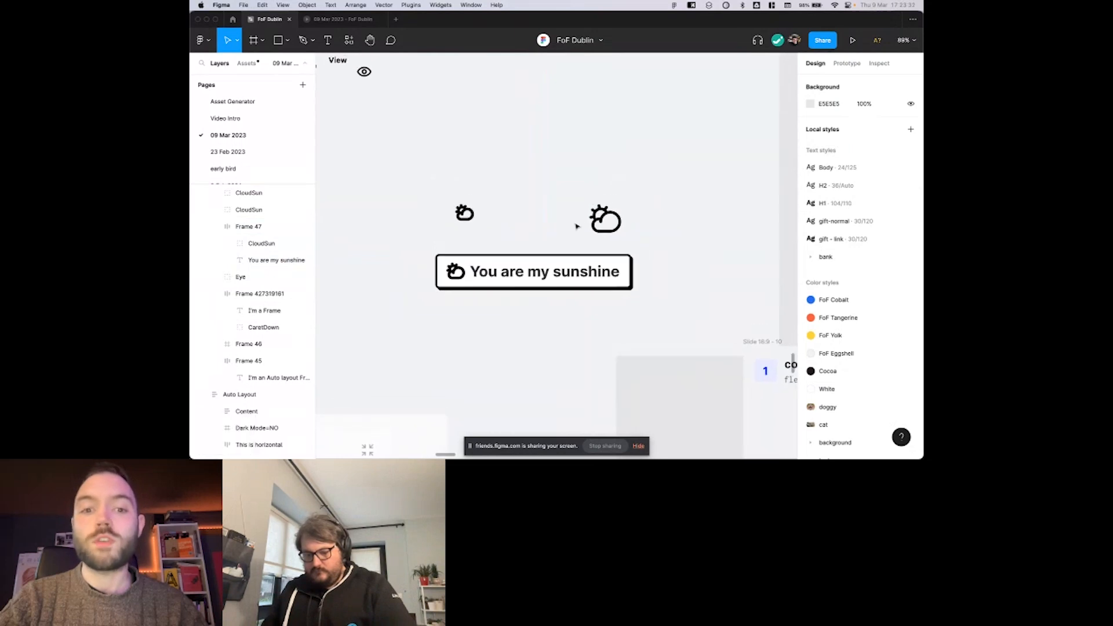
scroll(545, 230, "left", 2)
mouse_move(599, 231)
left_mouse_down()
mouse_move(589, 274)
mouse_move(609, 269)
mouse_move(601, 214)
left_mouse_up()
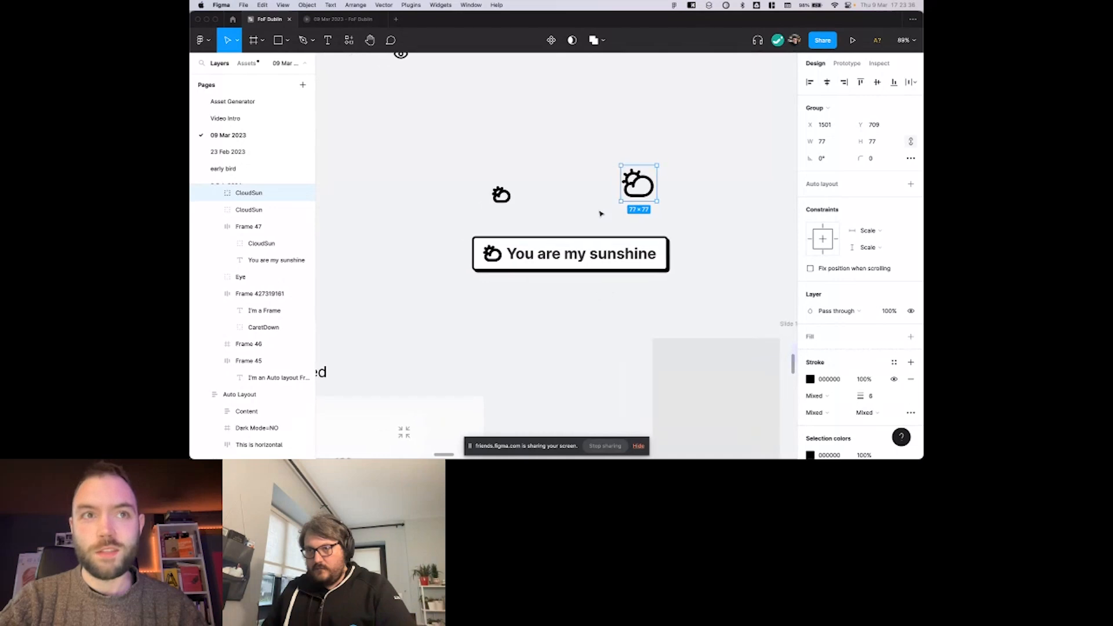
Go to the Auto Layout Panel Explained diagram, clear the selection and hide the layers sidebar.
scroll(600, 214, "down", 3)
scroll(600, 214, "left", 5)
scroll(600, 214, "down", 3)
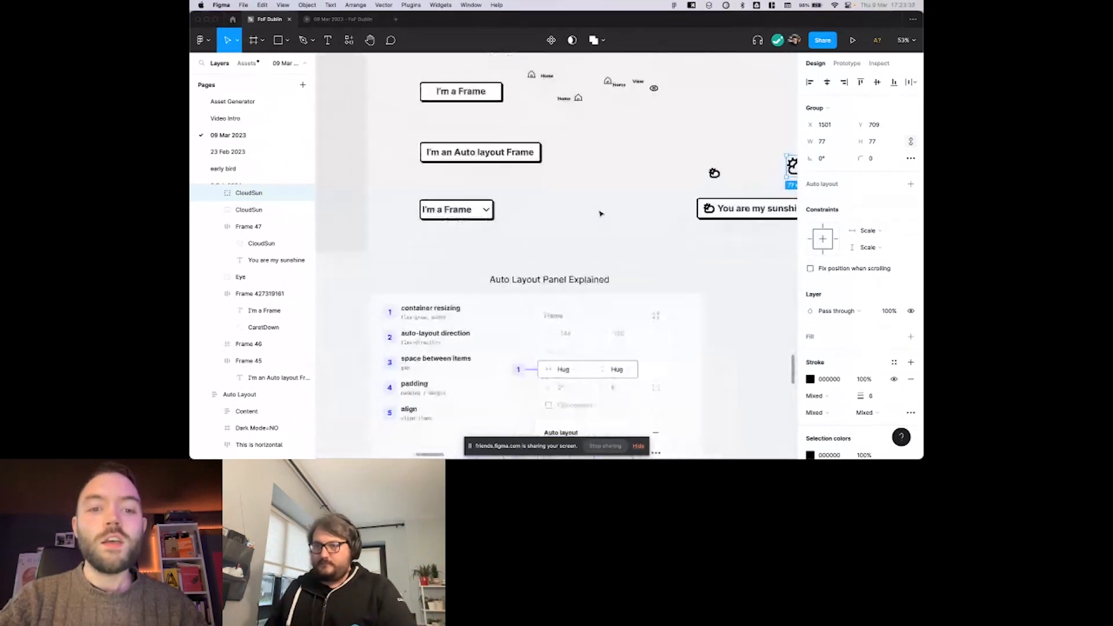
scroll(597, 213, "down", 5)
scroll(587, 211, "up", 2)
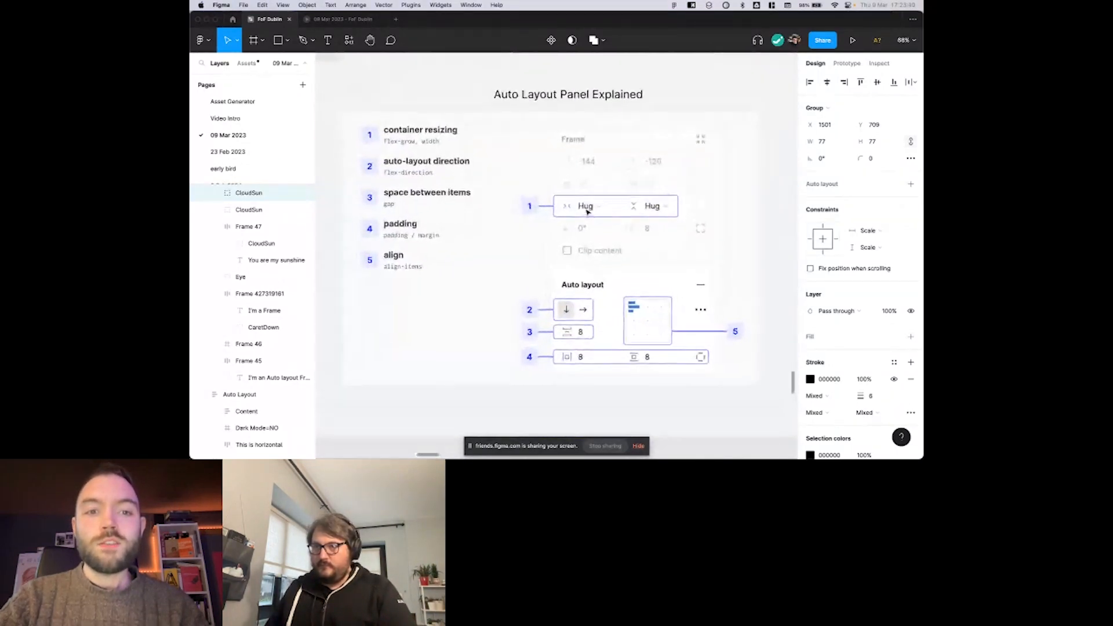
left_click(670, 102)
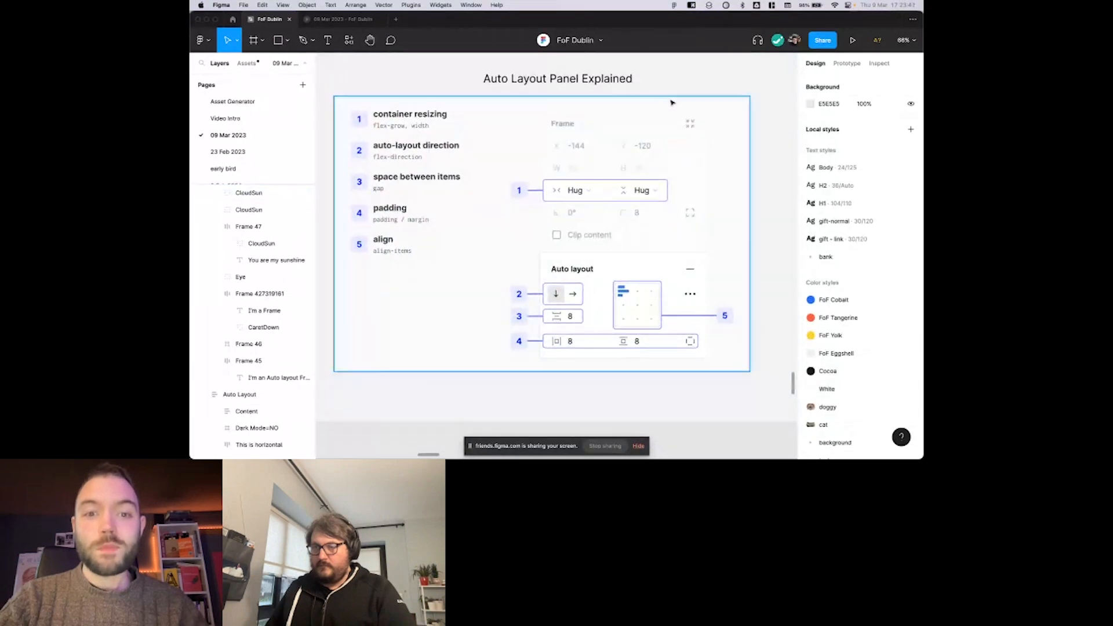
scroll(772, 167, "up", 1)
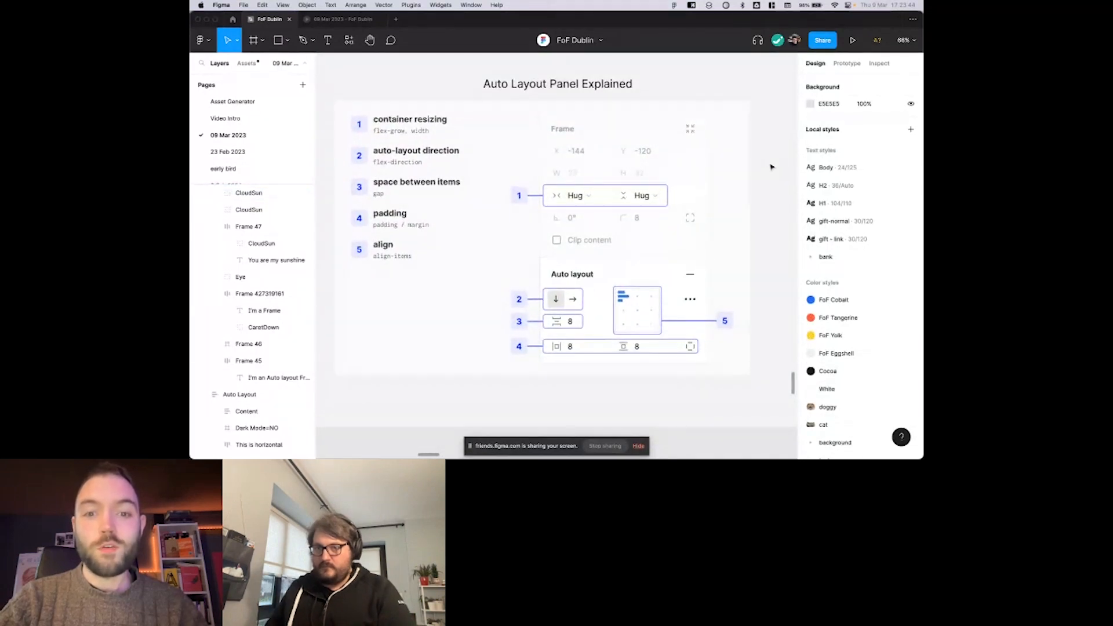
key("shift+super+backslash")
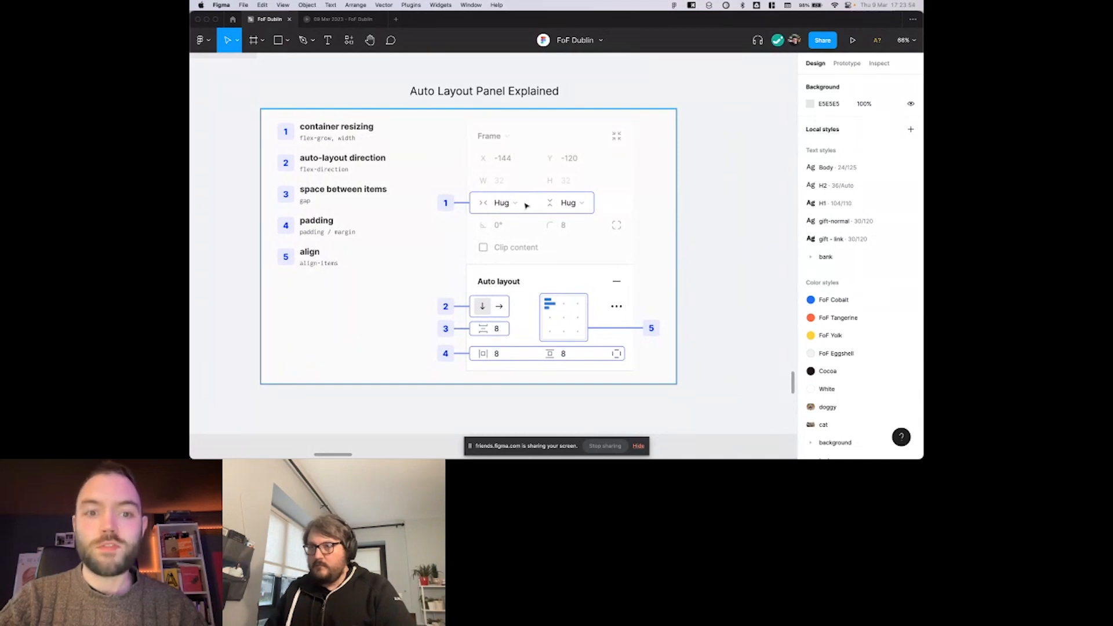
Examine the diagram's numbered controls for container resizing, auto layout direction, space between items, padding and alignment.
scroll(519, 208, "left", 2)
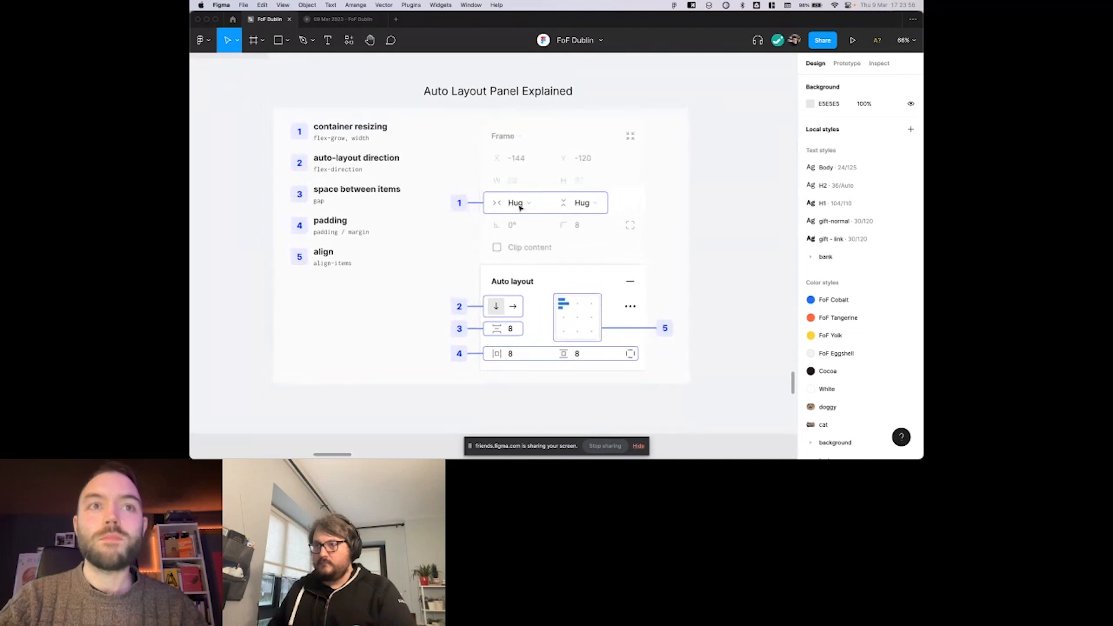
scroll(525, 206, "right", 2)
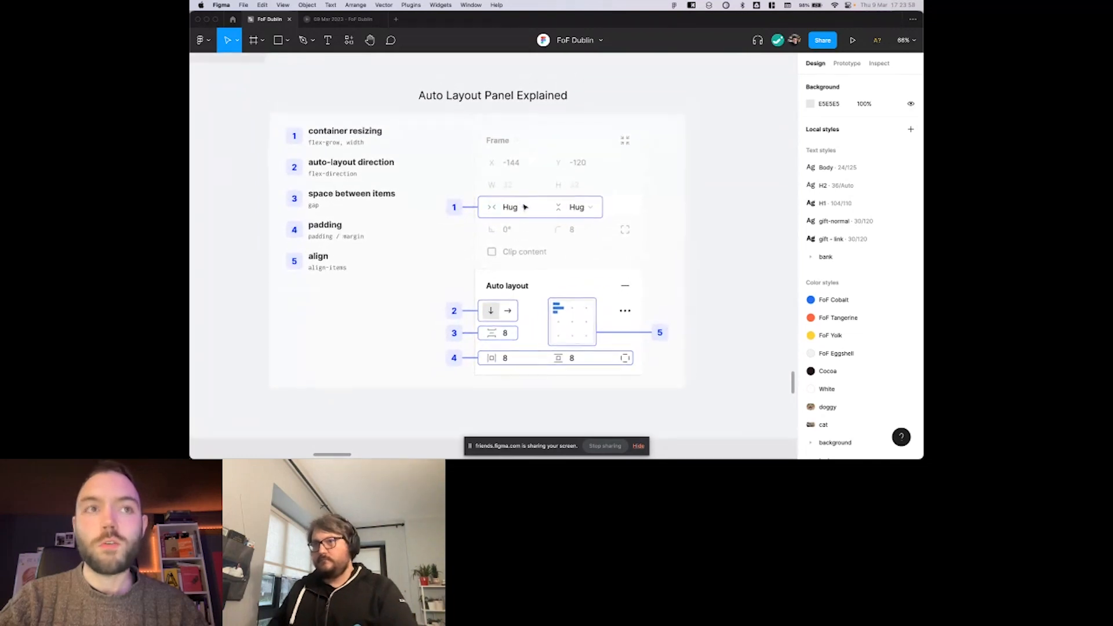
scroll(525, 205, "down", 3)
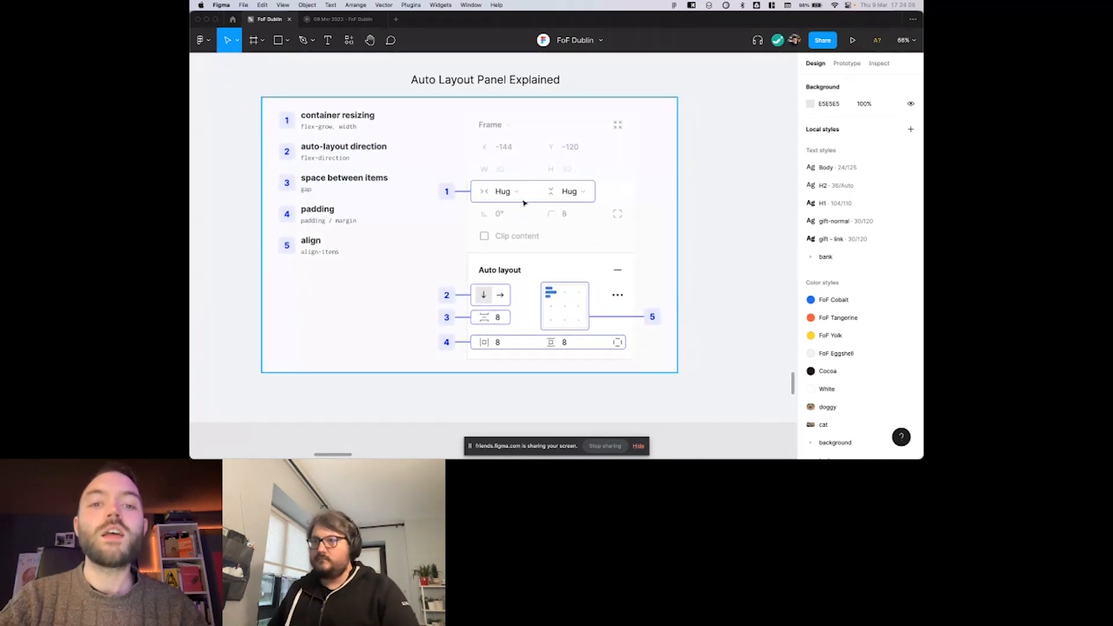
scroll(525, 200, "down", 1)
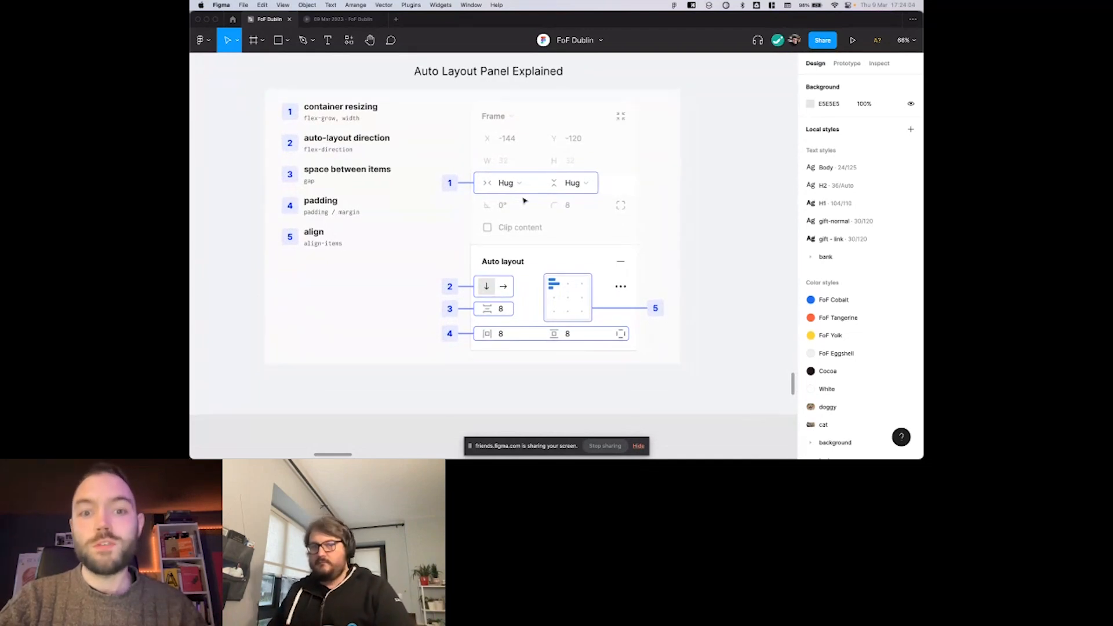
scroll(513, 185, "down", 1)
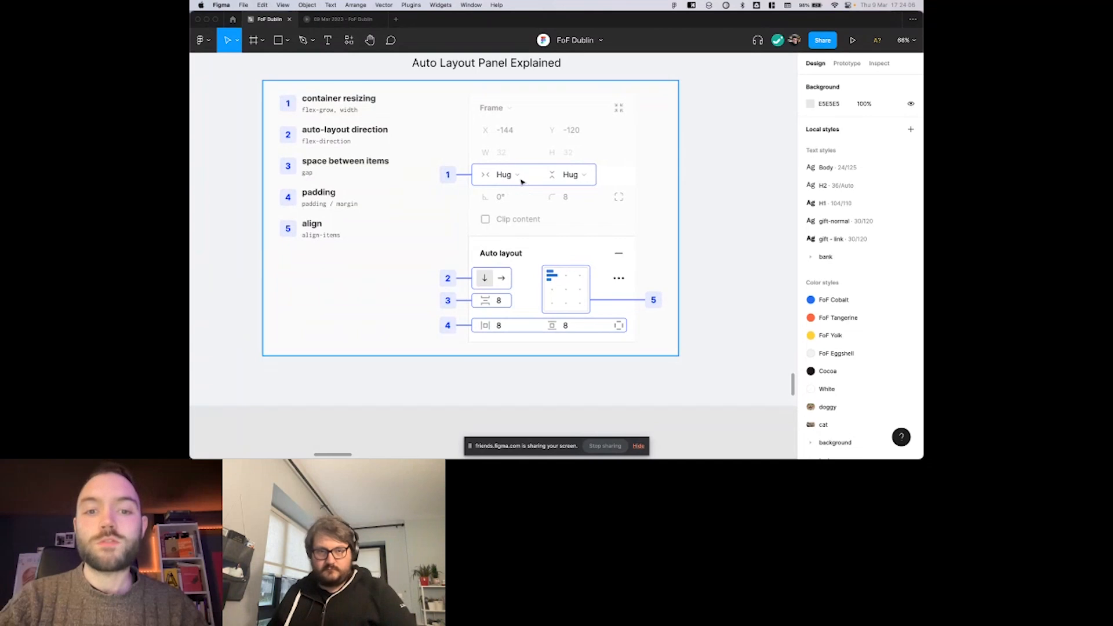
scroll(522, 182, "down", 1)
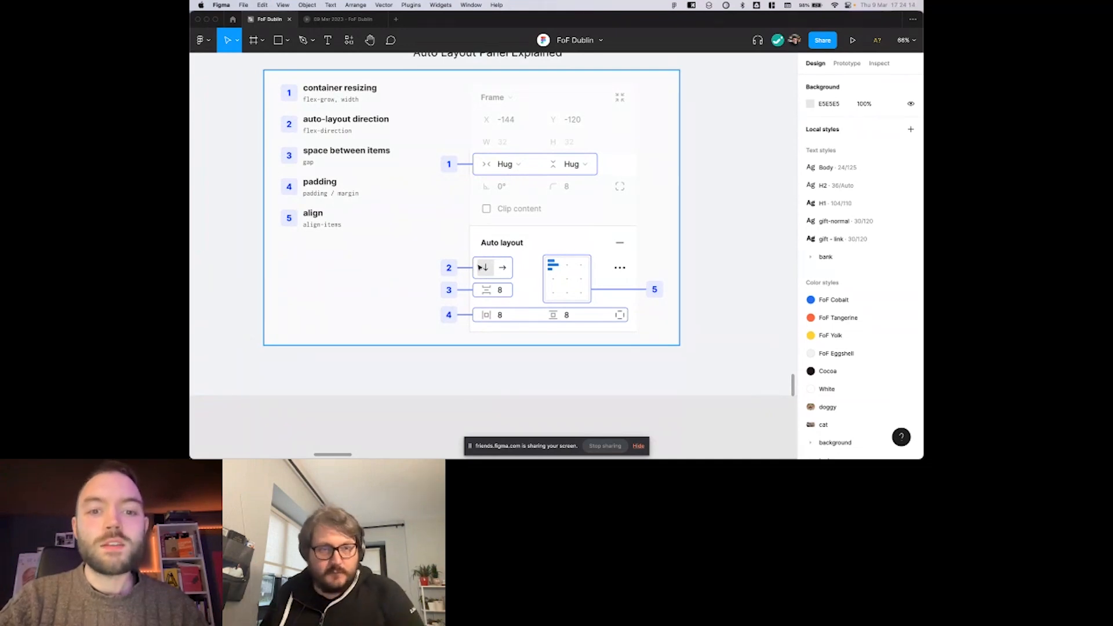
scroll(527, 255, "down", 2)
scroll(510, 255, "up", 1)
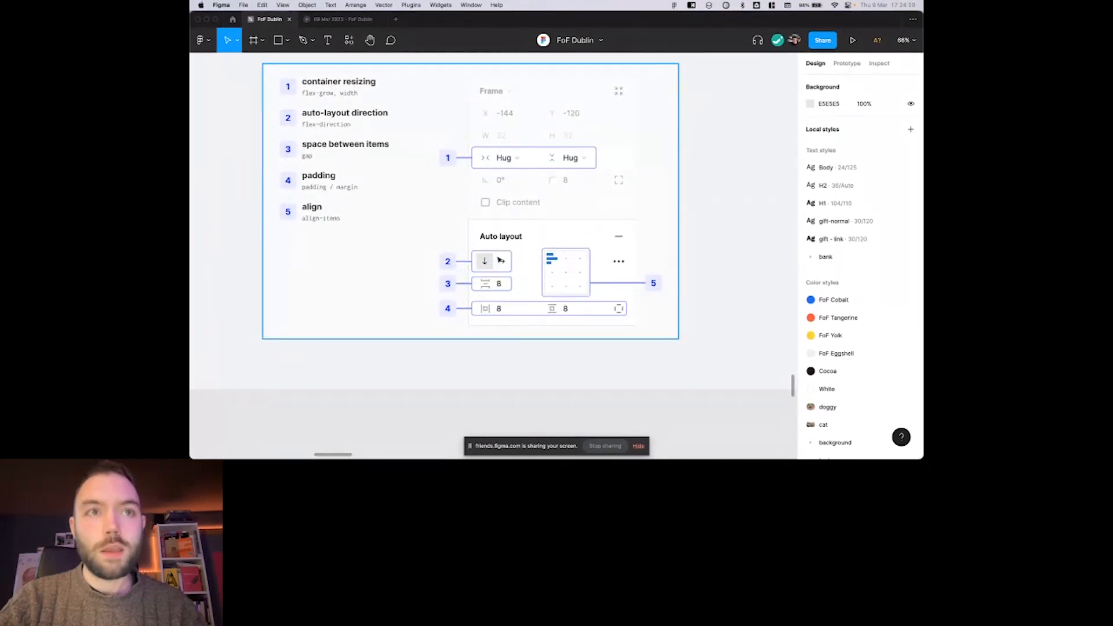
scroll(514, 262, "right", 1)
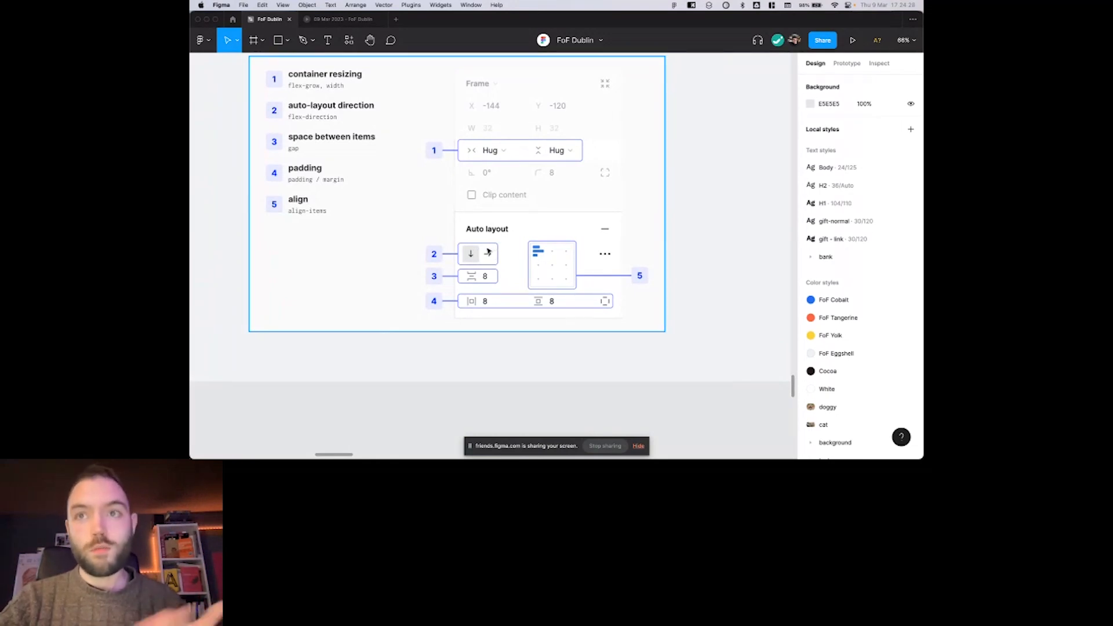
scroll(456, 226, "up", 1)
scroll(456, 224, "down", 1)
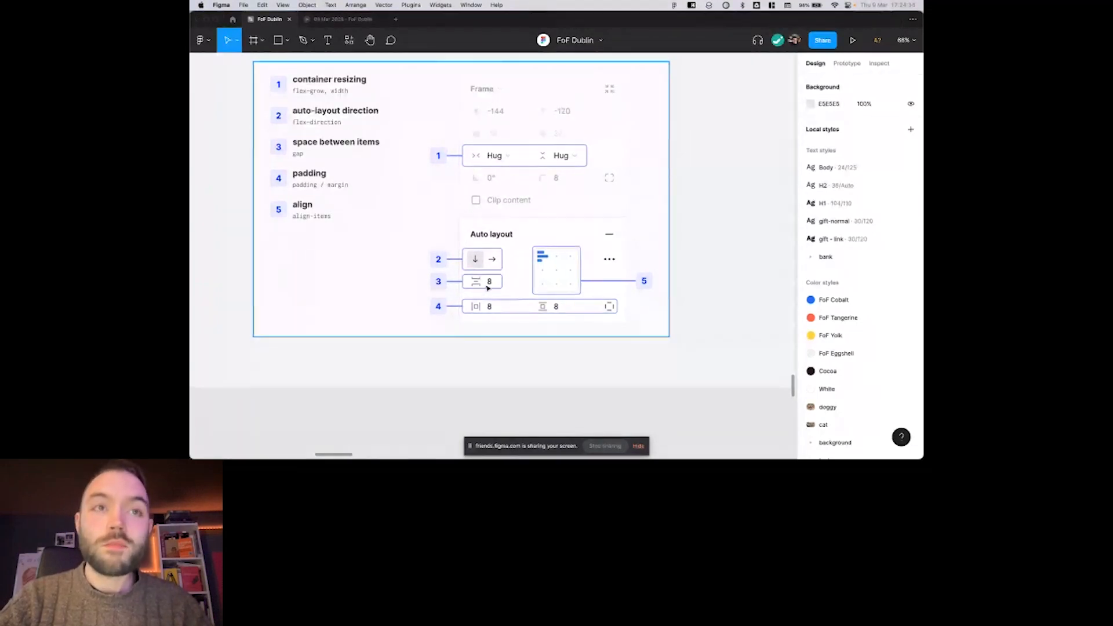
Inspect the auto layout settings of the You are my sunshine button and its nested label, and return to the panel diagram.
scroll(489, 285, "up", 10)
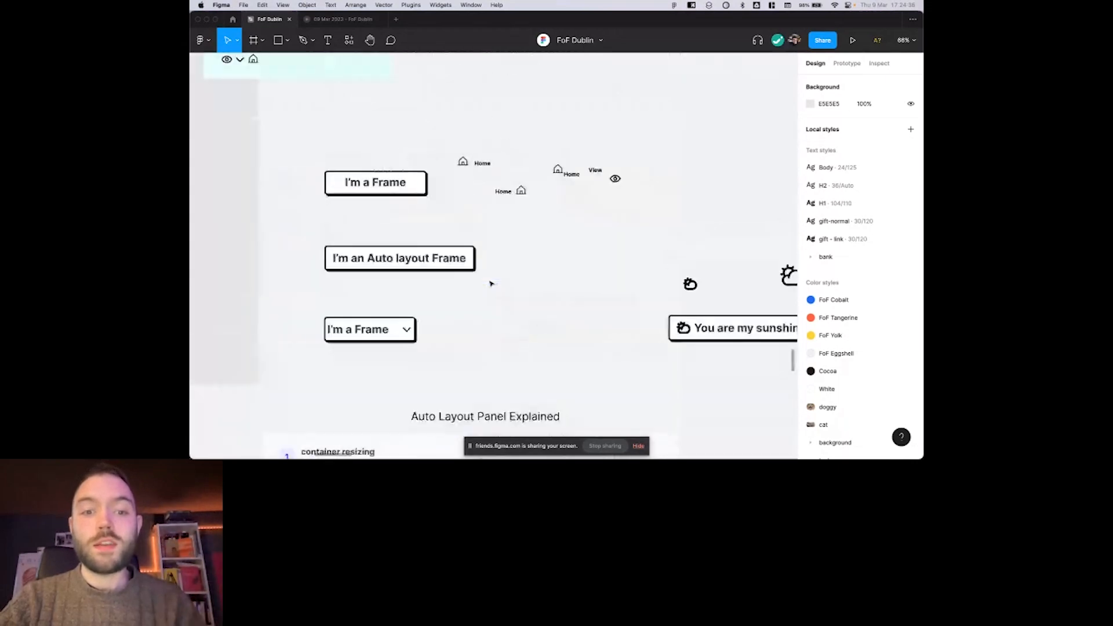
scroll(490, 285, "down", 4)
scroll(491, 284, "right", 5)
scroll(510, 231, "up", 3)
left_click(526, 199)
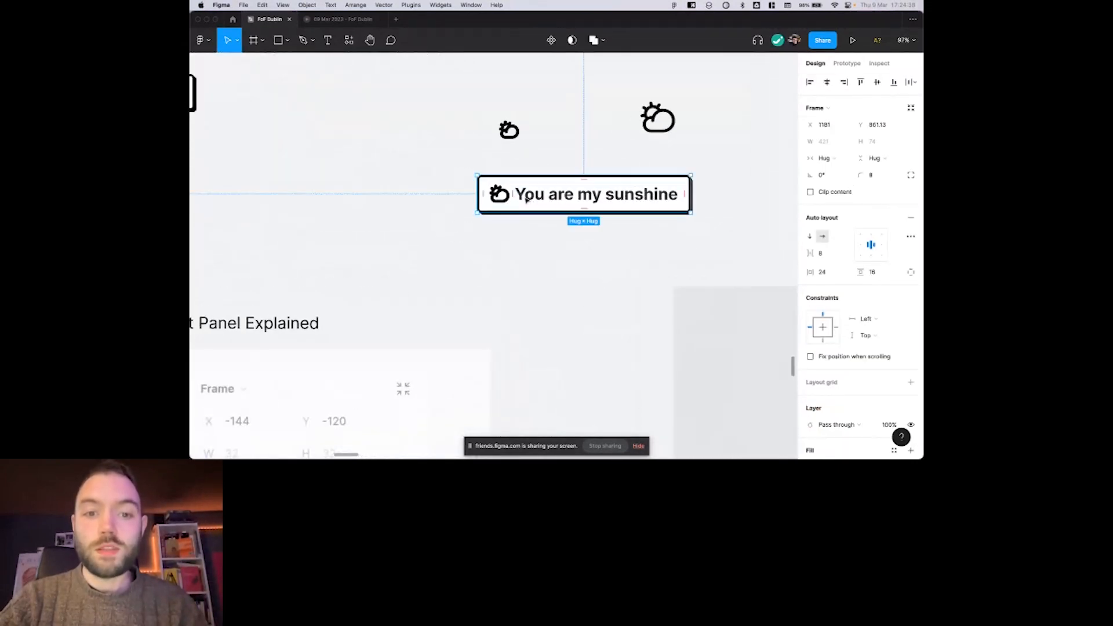
left_click(526, 198)
scroll(502, 196, "up", 2)
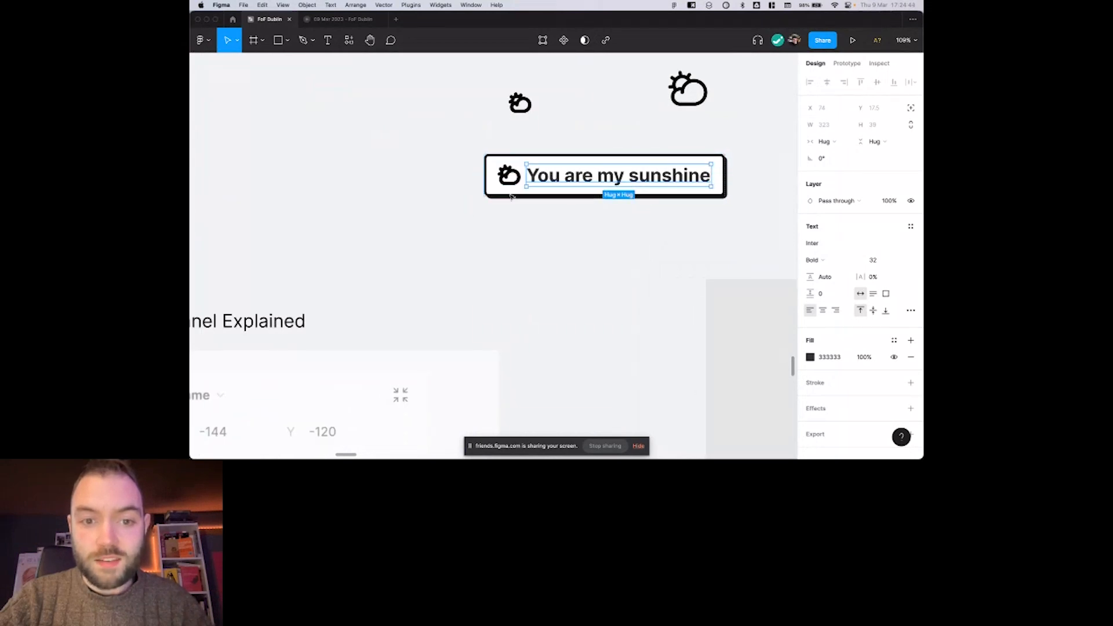
scroll(512, 198, "down", 5)
scroll(512, 198, "left", 3)
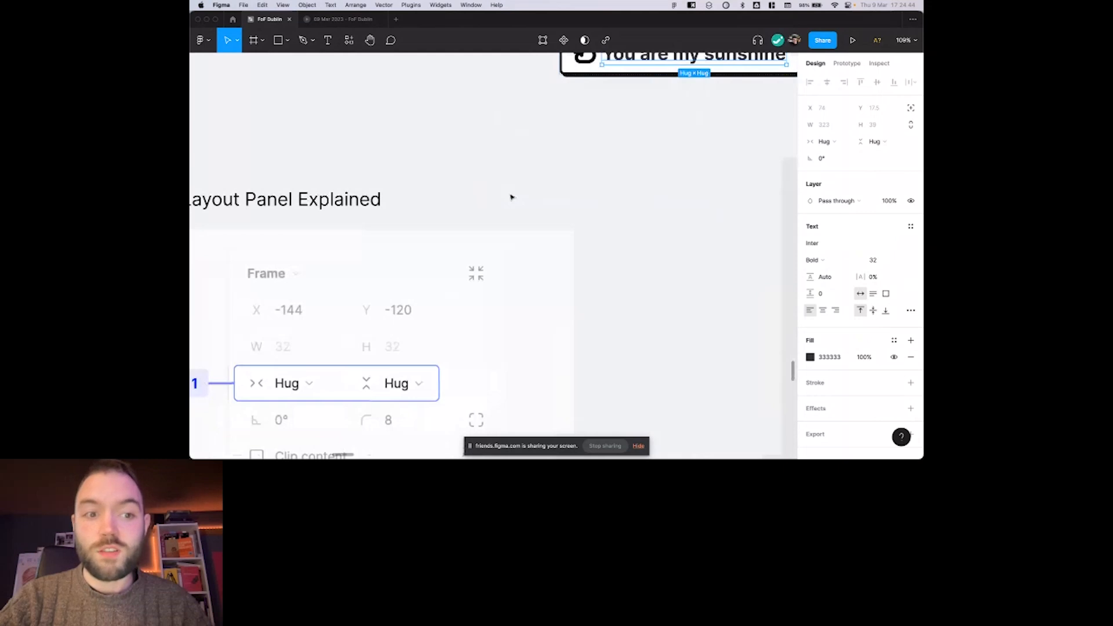
Examine the Auto Layout Panel Explained diagram's padding and alignment controls, and clear the selection.
scroll(511, 198, "down", 5)
scroll(507, 274, "left", 3)
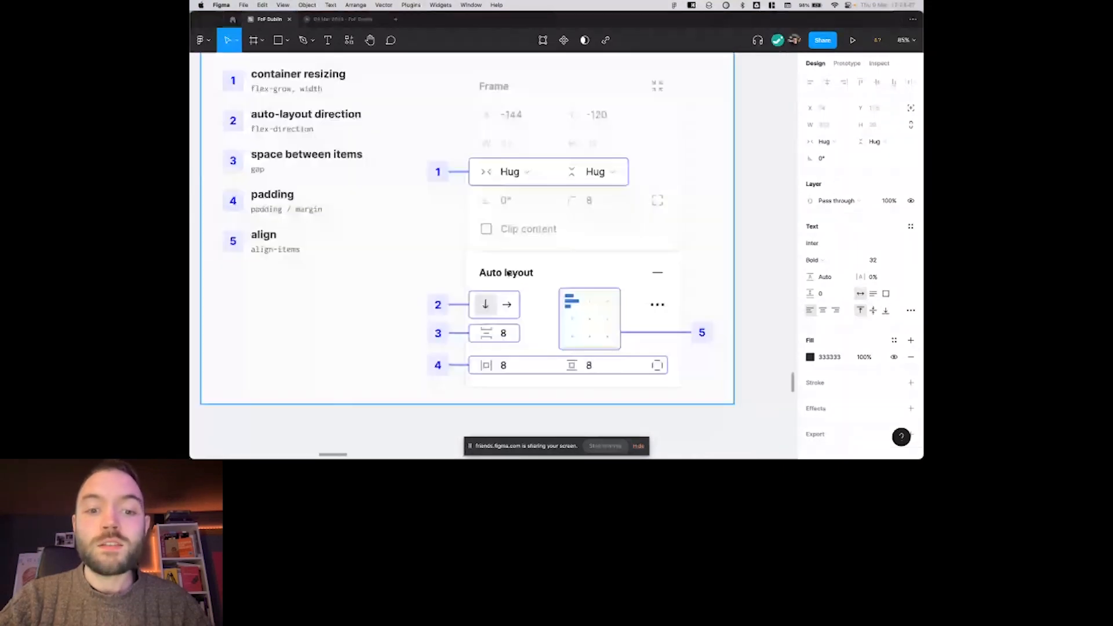
left_click(508, 273)
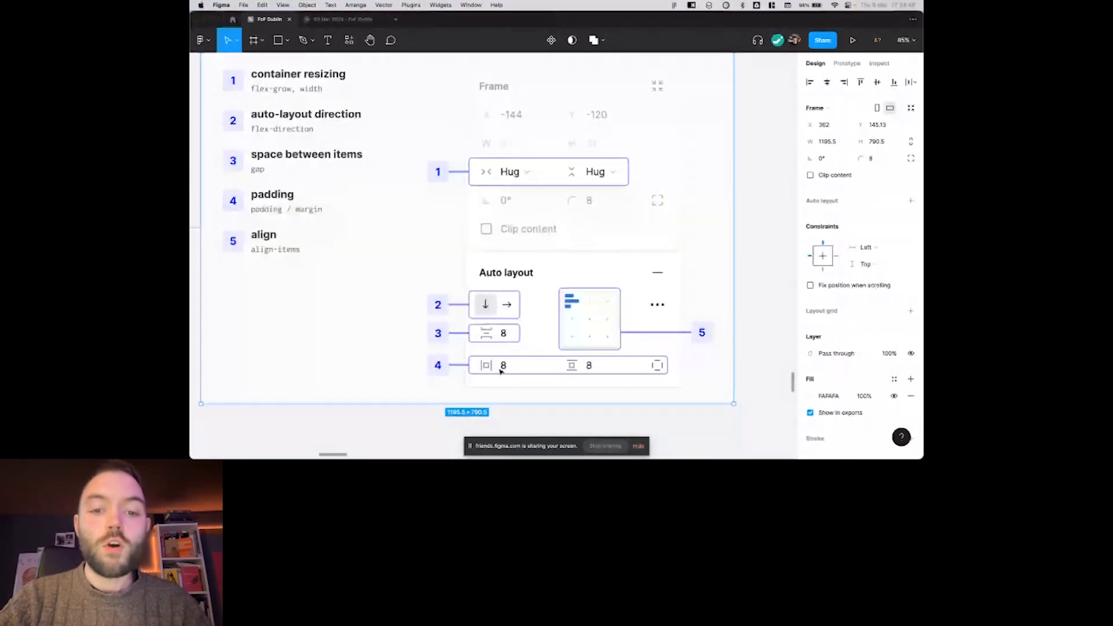
scroll(502, 372, "down", 1)
scroll(502, 372, "right", 1)
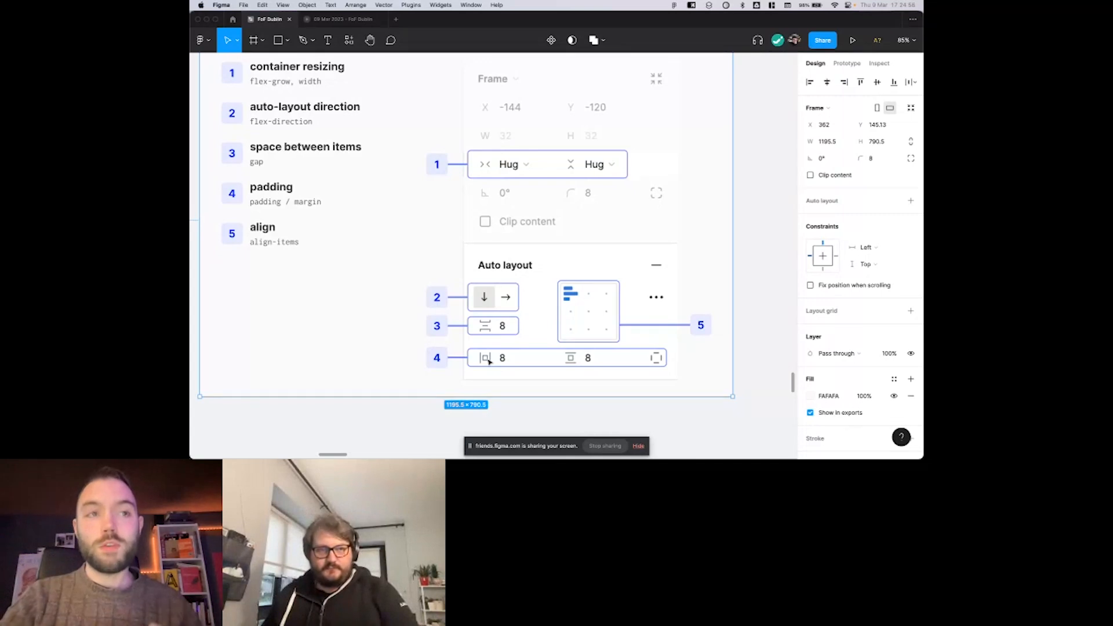
scroll(489, 361, "down", 3)
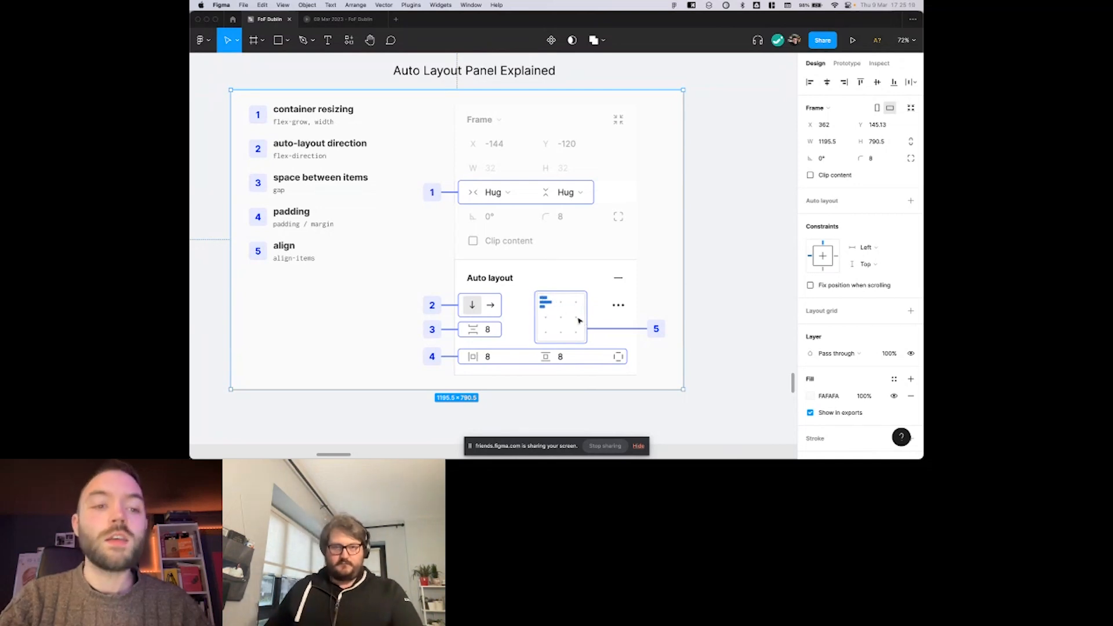
scroll(578, 321, "down", 3)
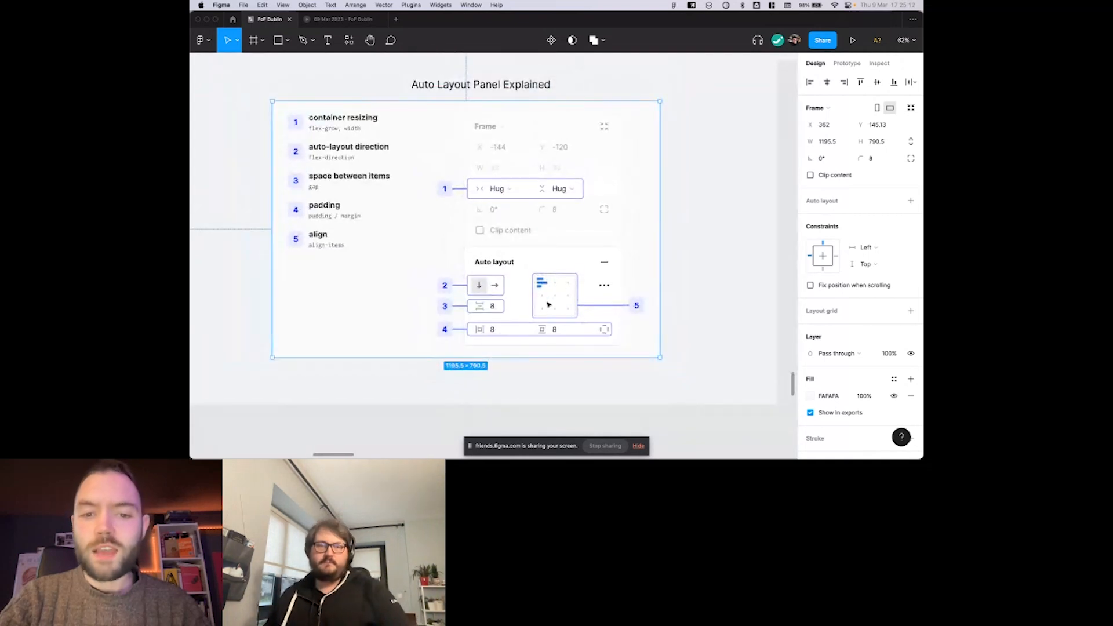
scroll(565, 299, "right", 1)
left_click(698, 244)
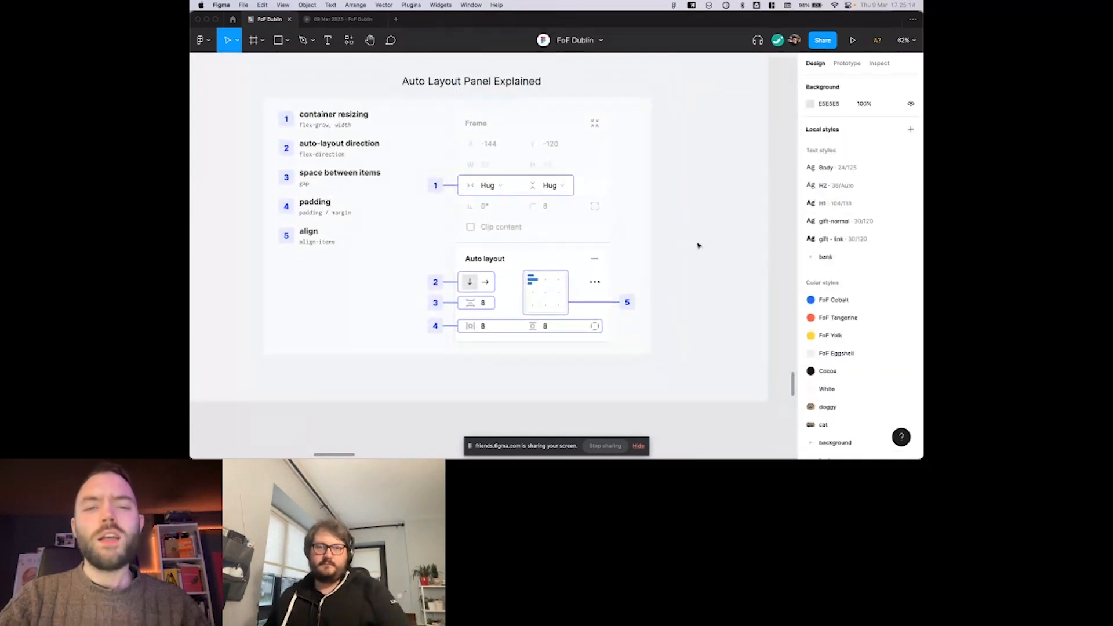
Go to the container resizing slide and view its two Dublin weather cards.
scroll(698, 245, "right", 1)
scroll(698, 245, "up", 1)
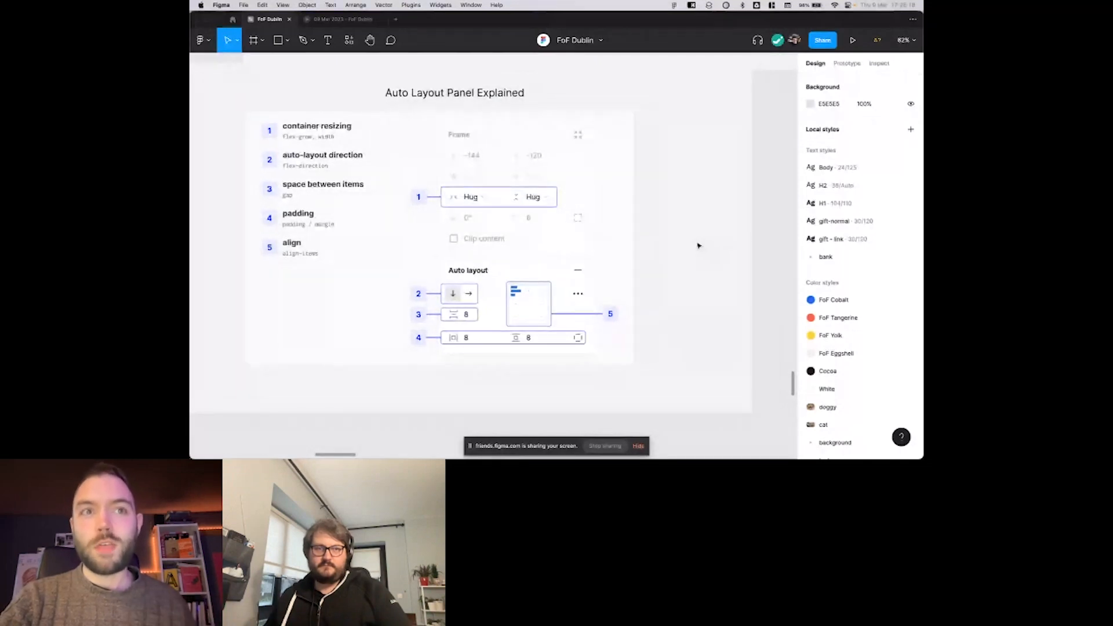
scroll(698, 245, "right", 10)
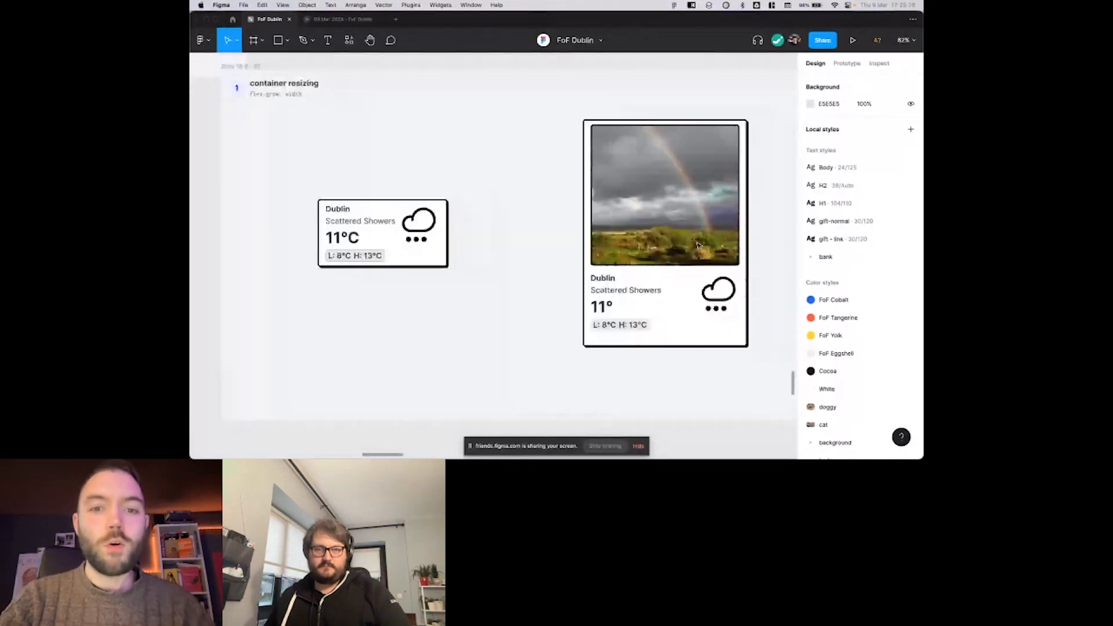
scroll(699, 246, "up", 1)
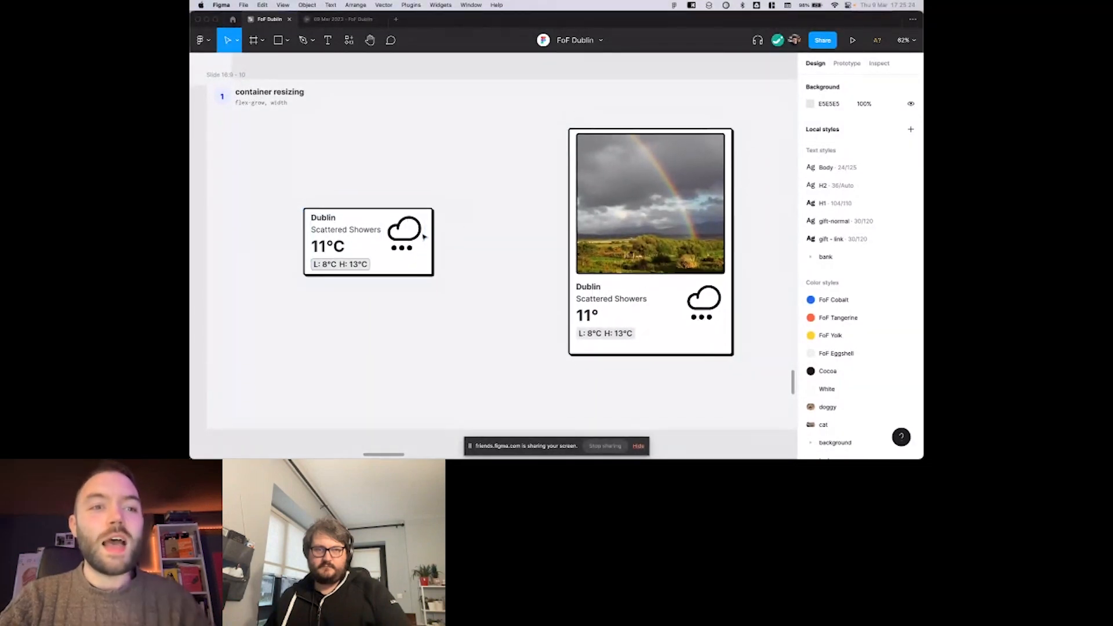
scroll(443, 226, "left", 1)
scroll(444, 226, "down", 1)
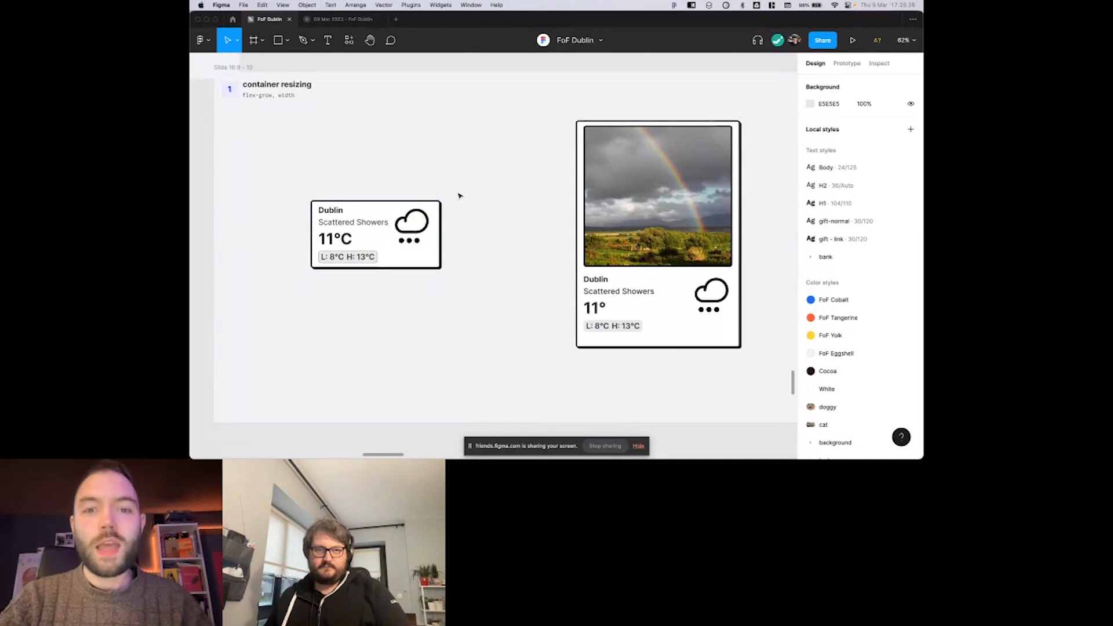
scroll(474, 197, "right", 1)
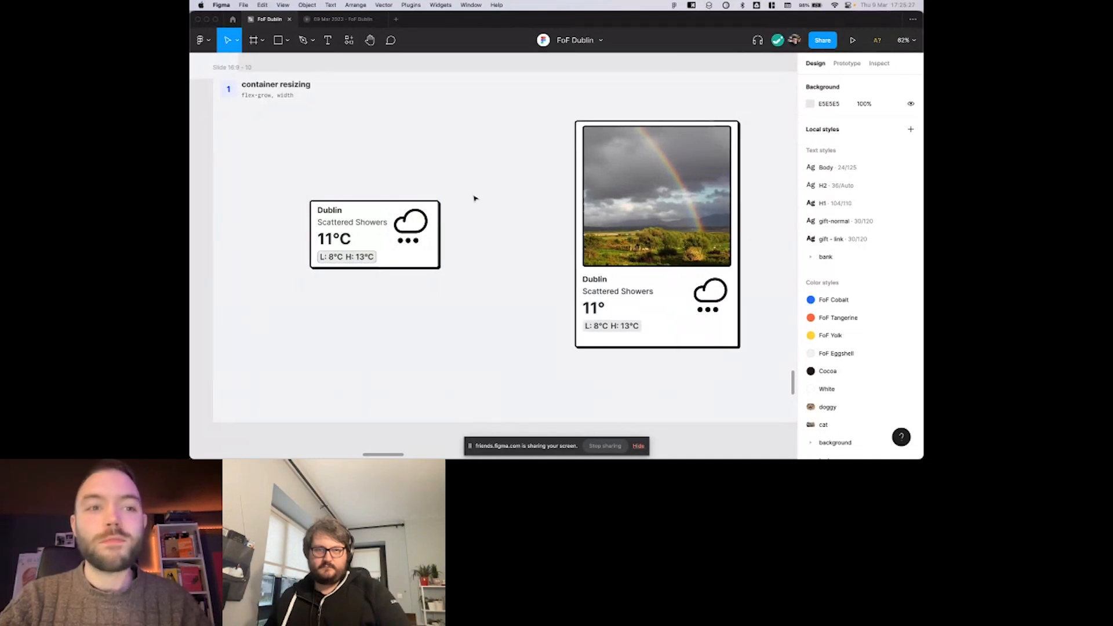
Stretch the small Dublin weather card, undo its height change, and widen it to about 574.
left_click(366, 219)
scroll(484, 192, "left", 3)
scroll(484, 191, "down", 1)
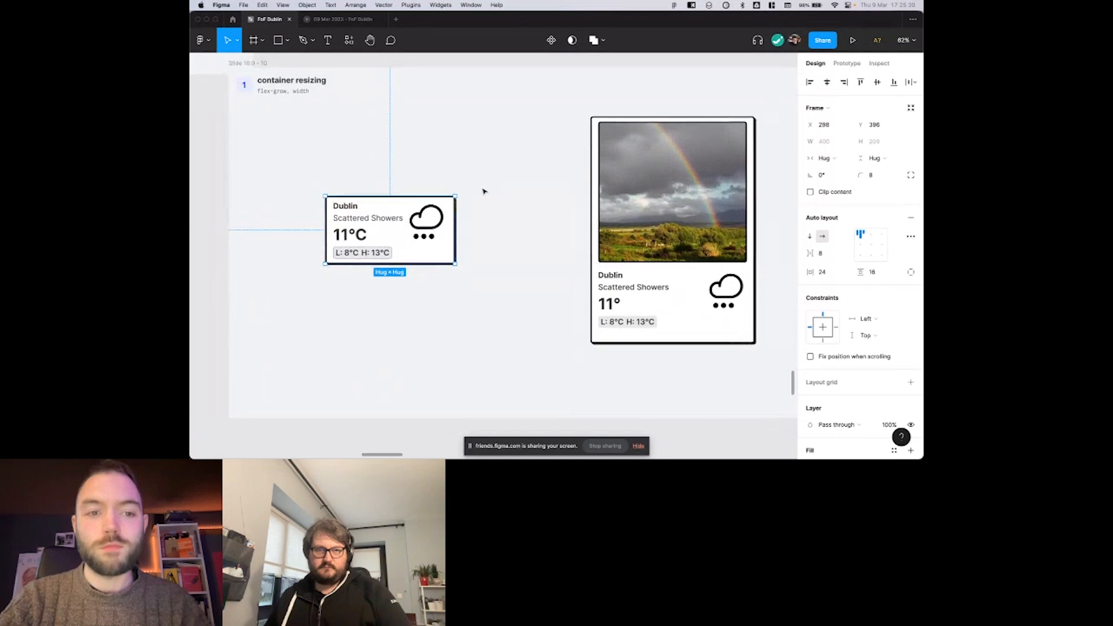
left_click_drag(455, 212, 496, 215)
key("super+z")
key("super+z")
key("super+z")
key("super+z")
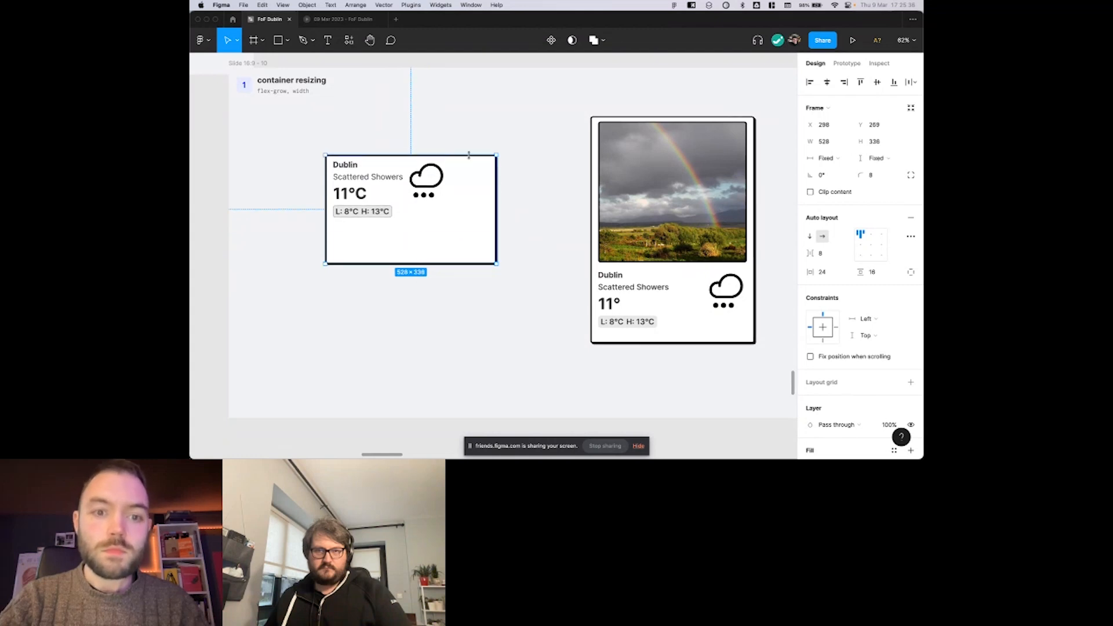
key("super+z")
scroll(481, 211, "down", 1)
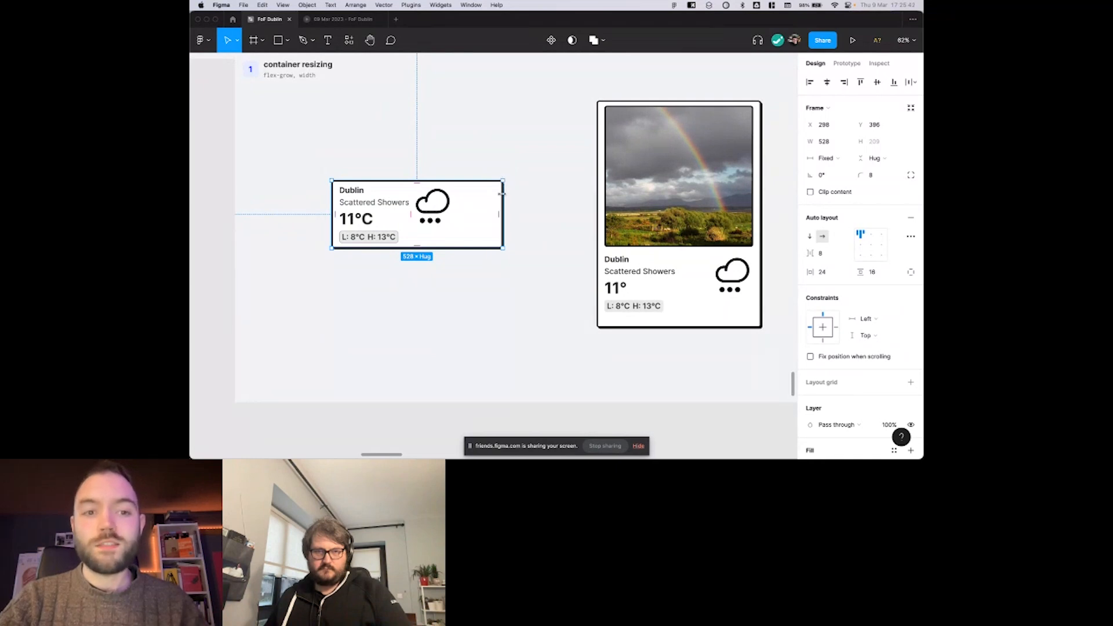
left_click_drag(502, 194, 518, 195)
Select the card's cloud icon together with its text frame to inspect the contents, and reselect the whole card.
left_click(448, 205)
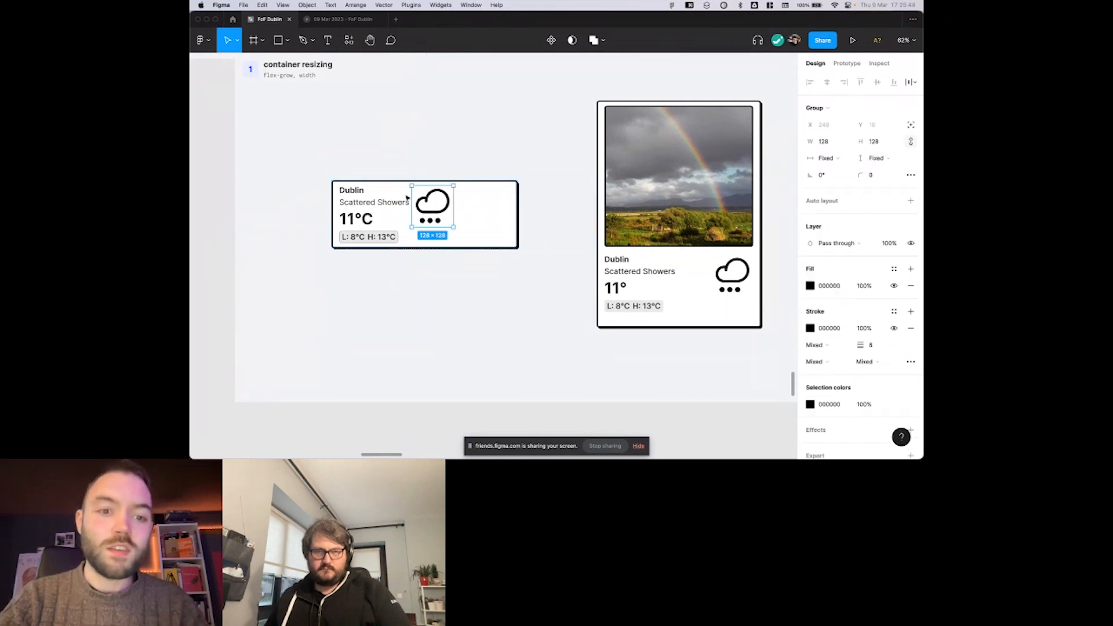
left_click(382, 198, "shift")
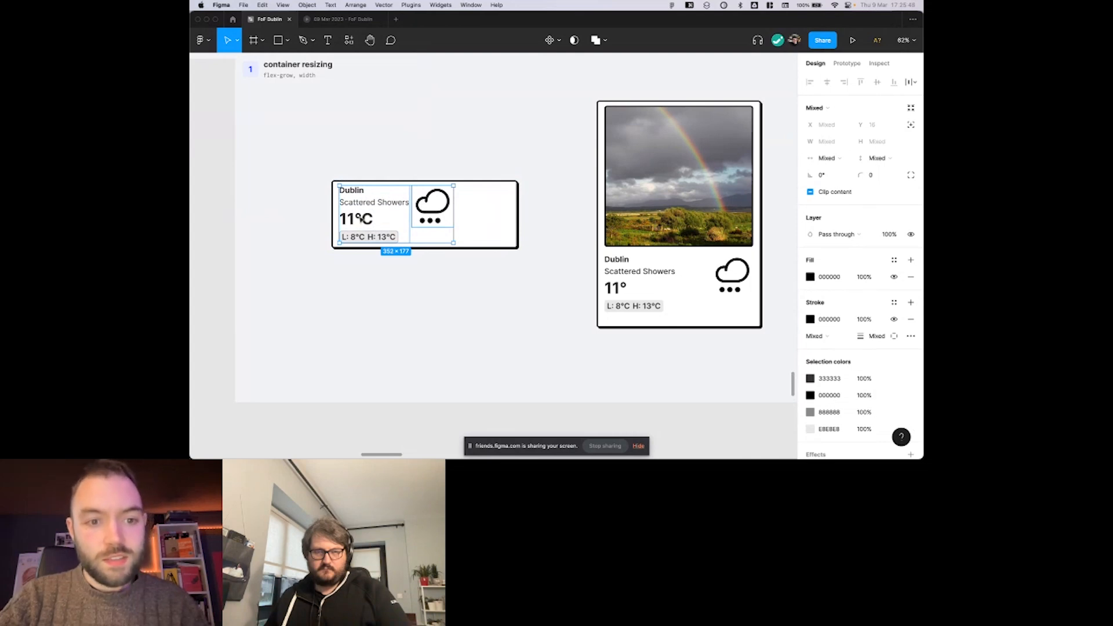
left_click(475, 213)
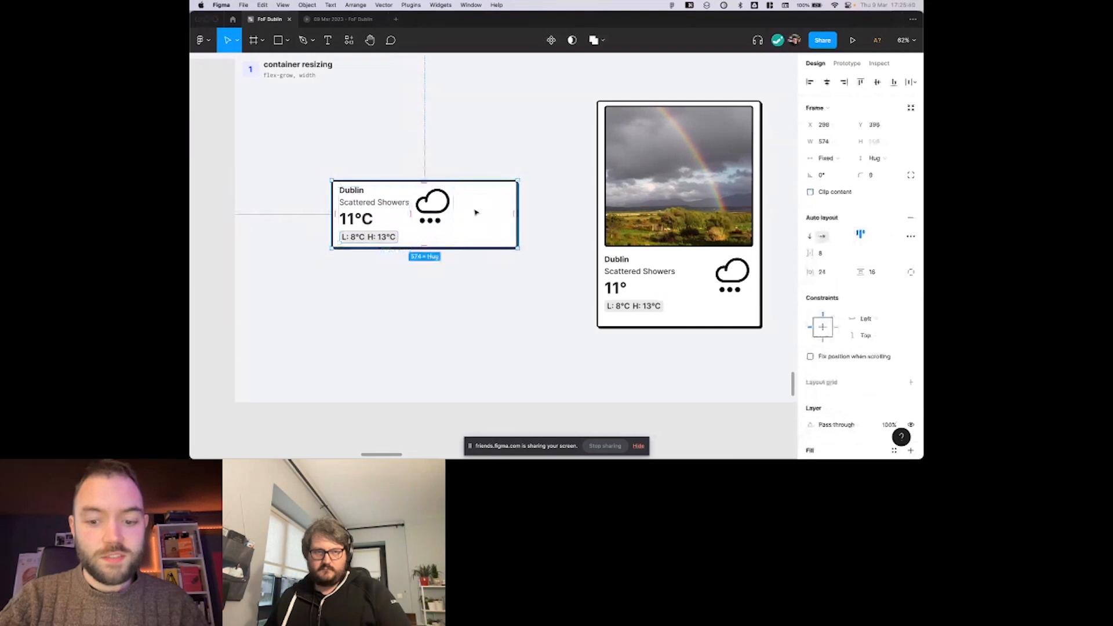
Show the layers sidebar and resize the small weather card to about 545 × 258.
key("shift+super+backslash")
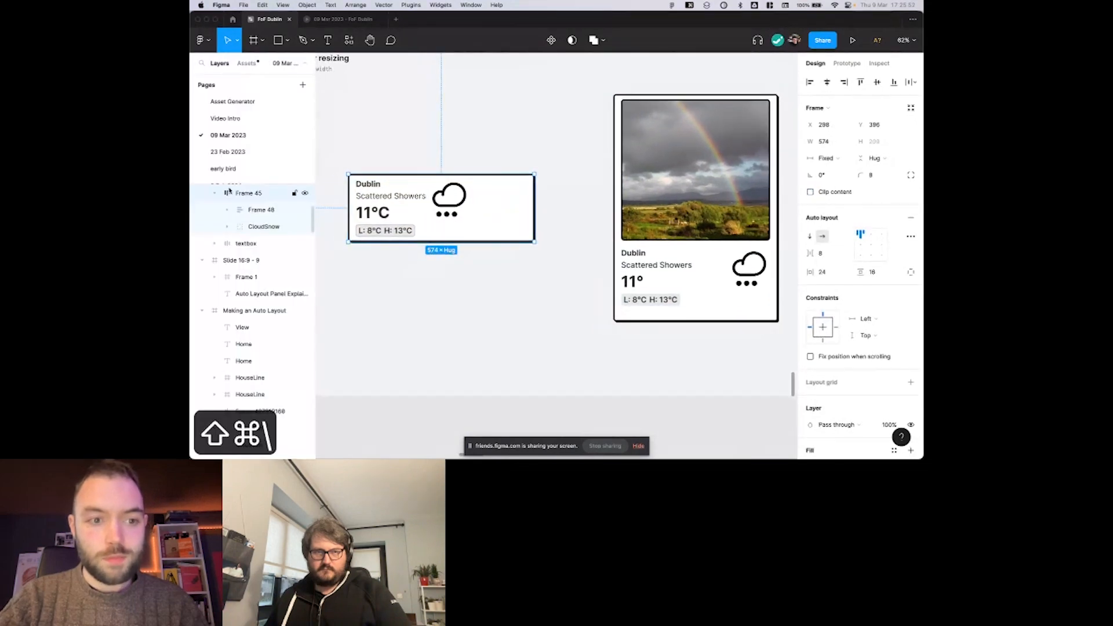
scroll(411, 154, "left", 1)
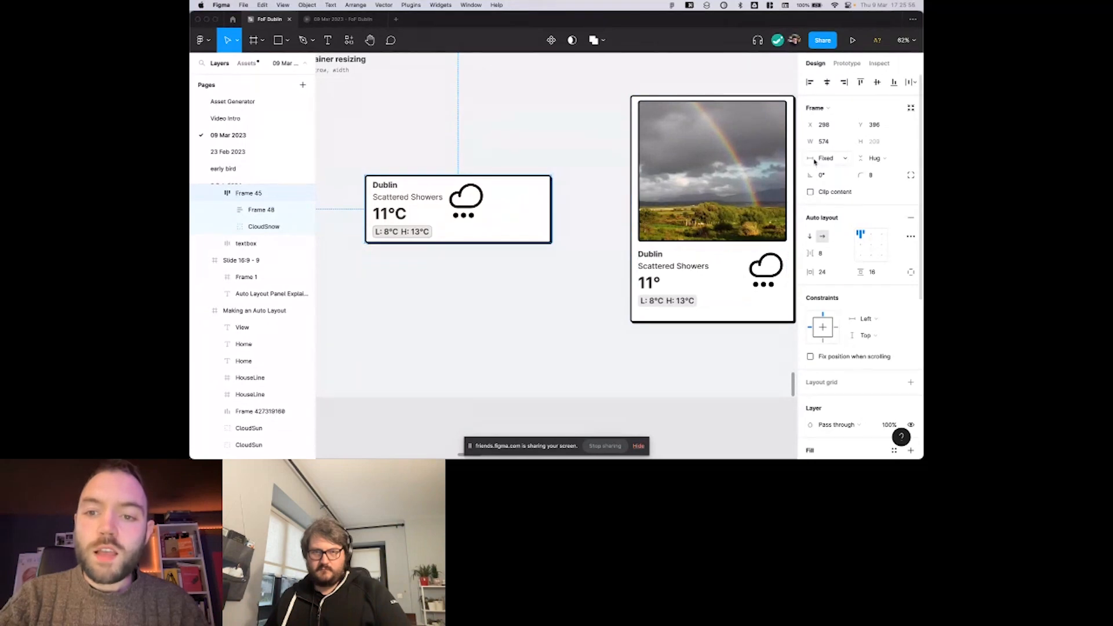
mouse_move(536, 247)
left_mouse_down()
mouse_move(536, 261)
mouse_move(542, 242)
left_mouse_up()
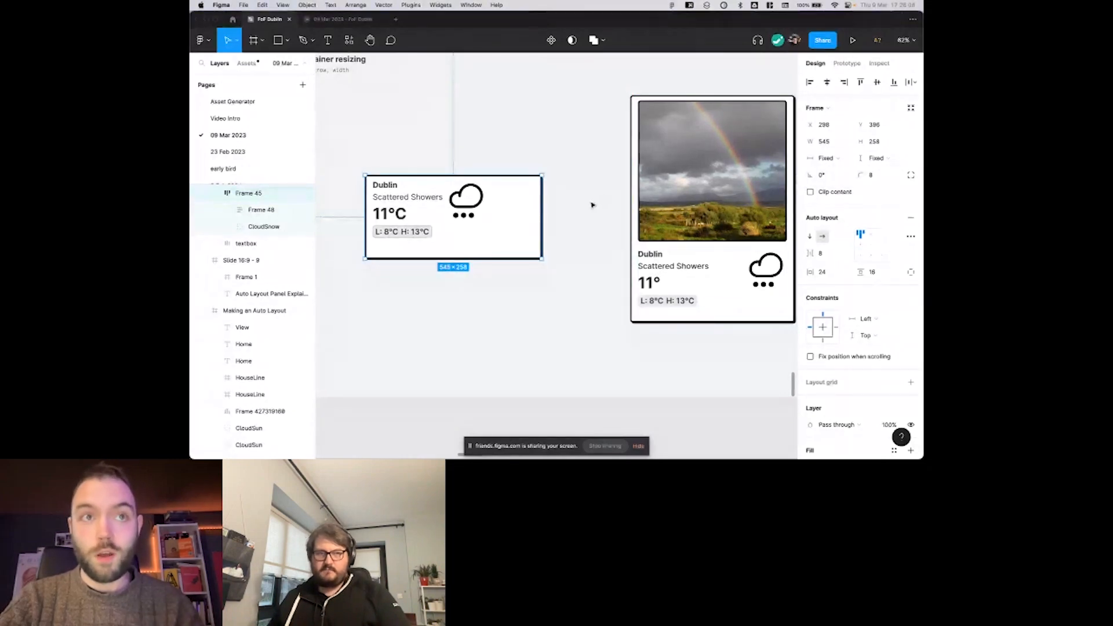
Set the small weather card's horizontal resizing to Hug contents.
left_click(833, 161)
left_click(812, 162)
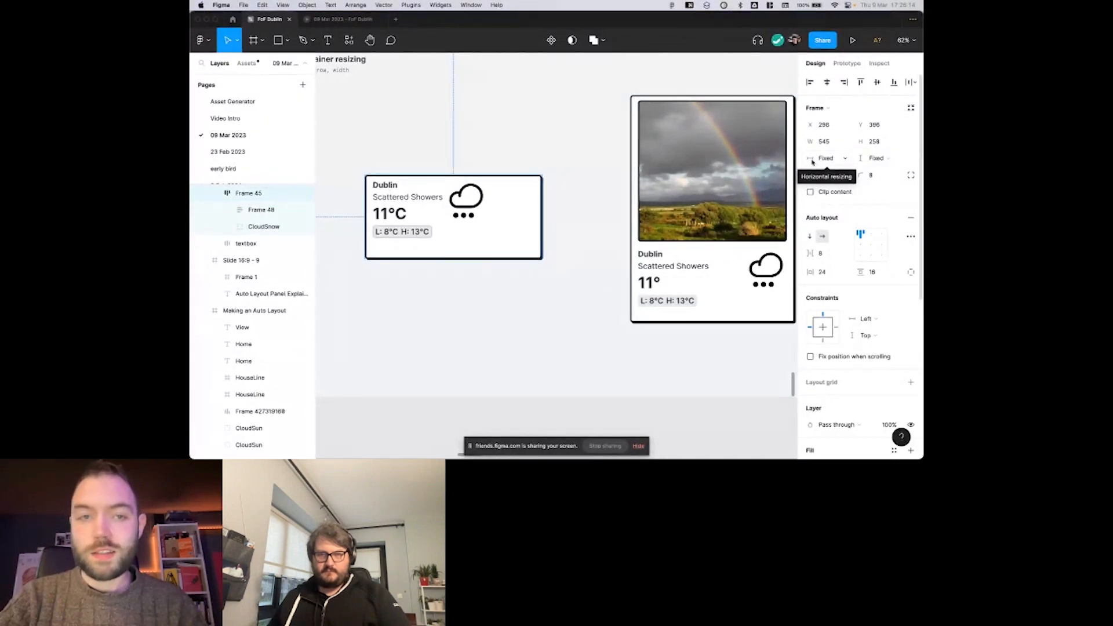
left_click(814, 162)
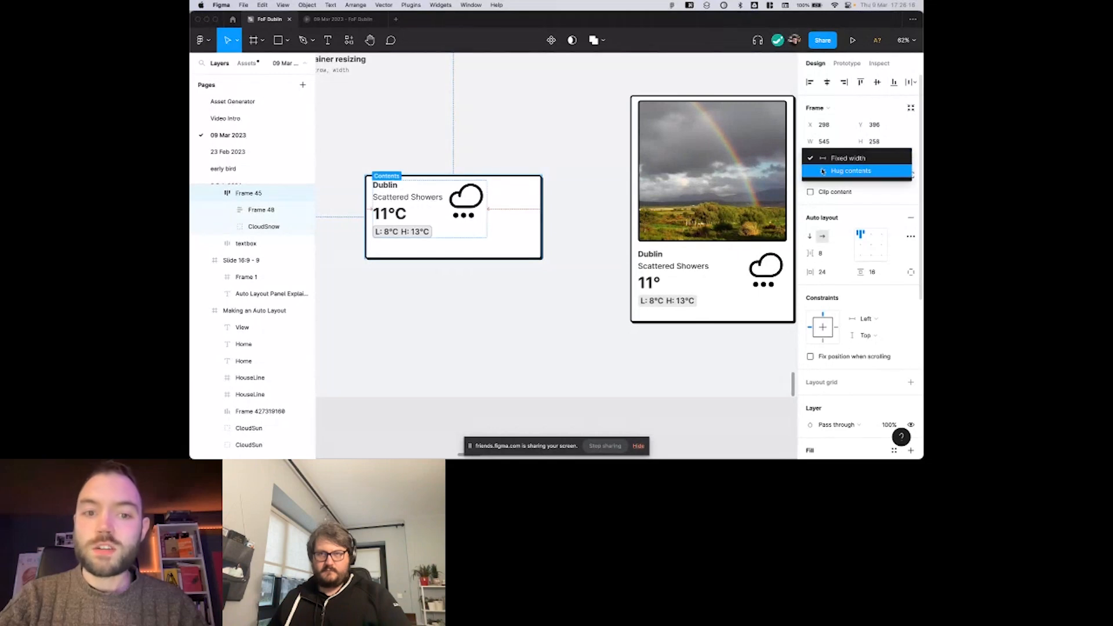
left_click(822, 171)
key("super+z")
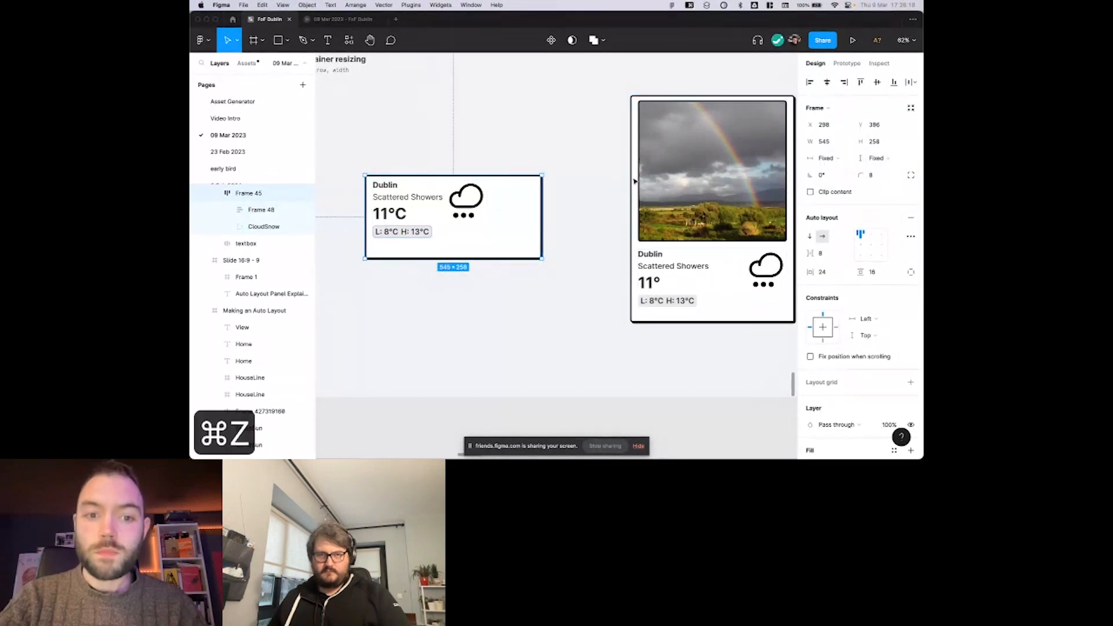
left_click(822, 159)
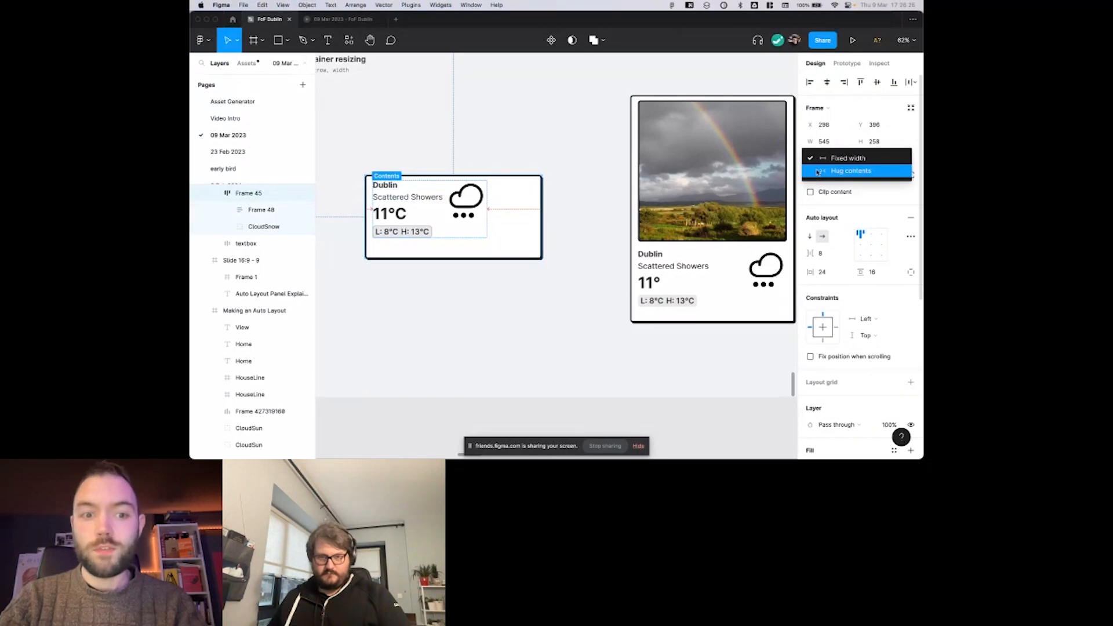
left_click(818, 173)
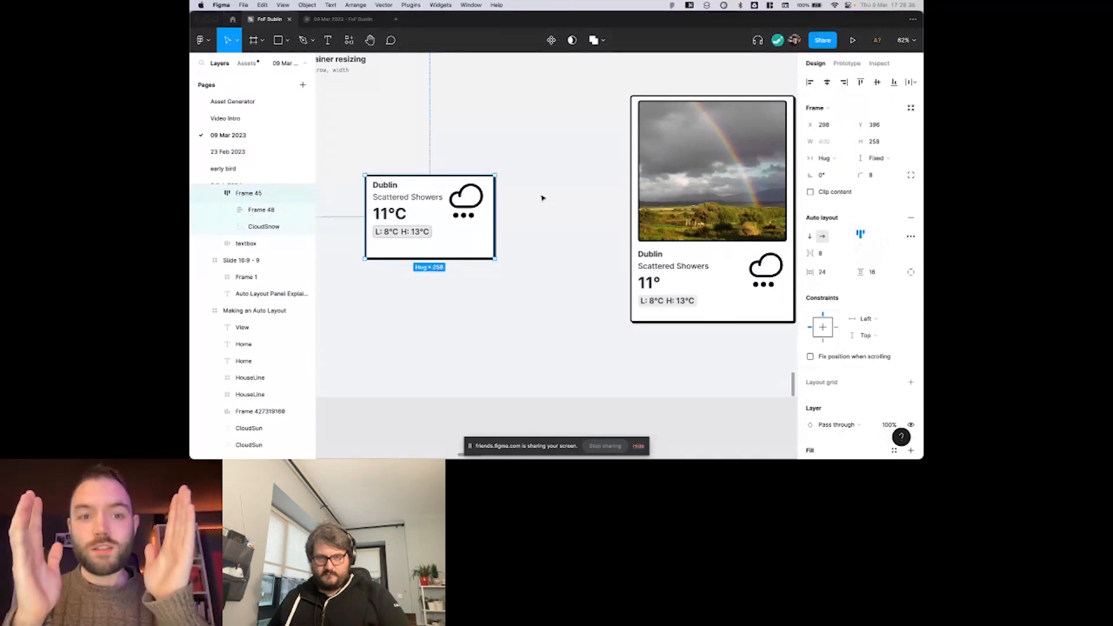
Examine how the small weather card fits its contents, with the card deselected and selected again.
scroll(524, 199, "left", 2)
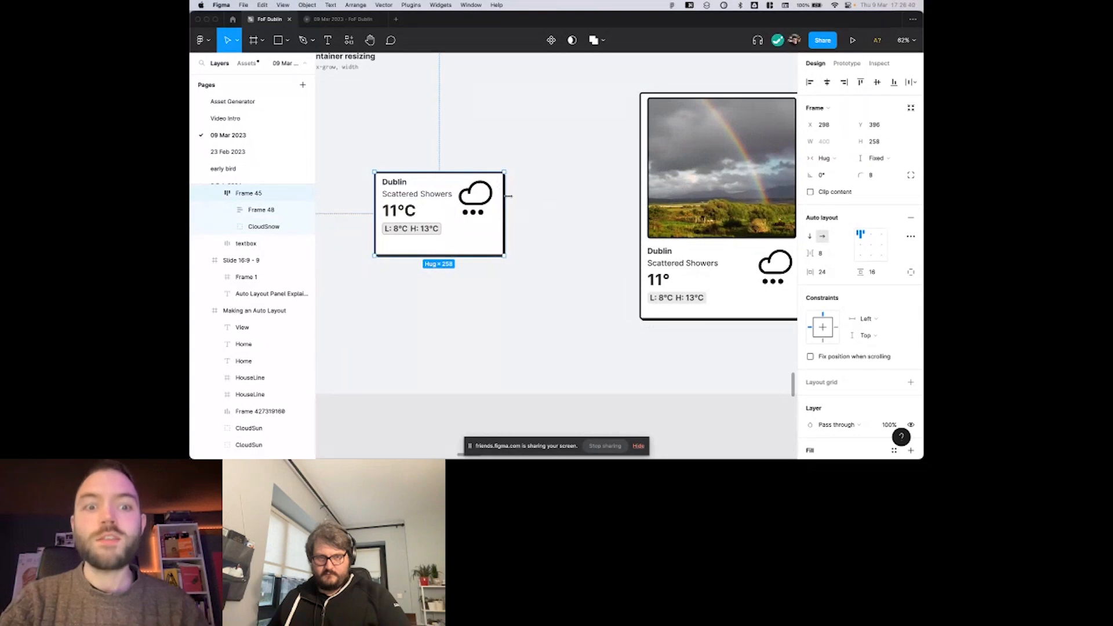
scroll(524, 199, "down", 2)
scroll(523, 198, "left", 2)
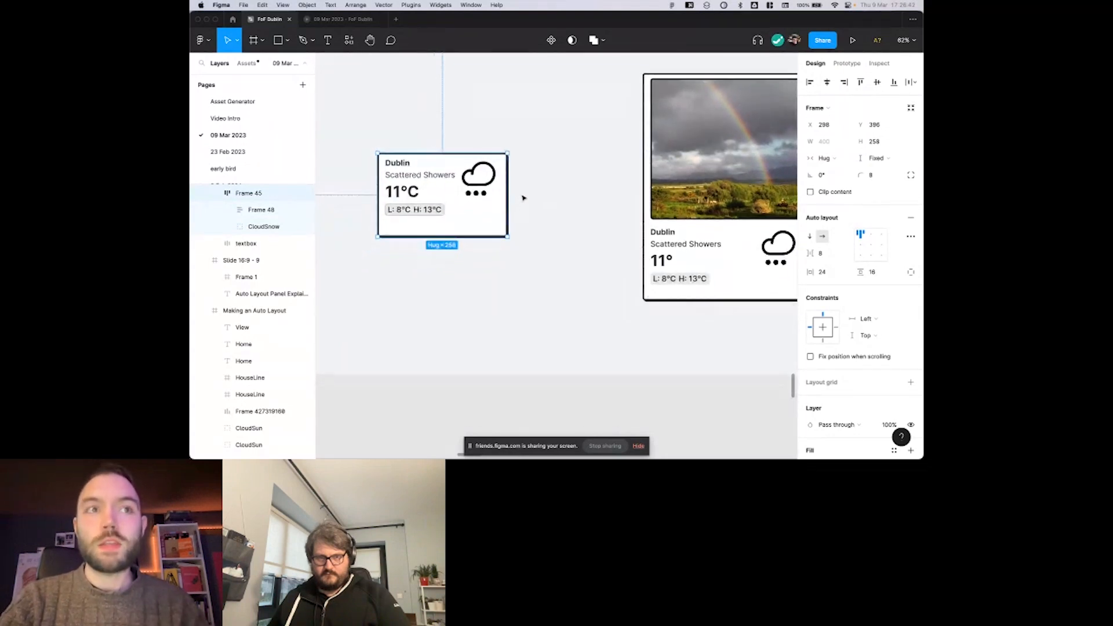
scroll(524, 198, "up", 1)
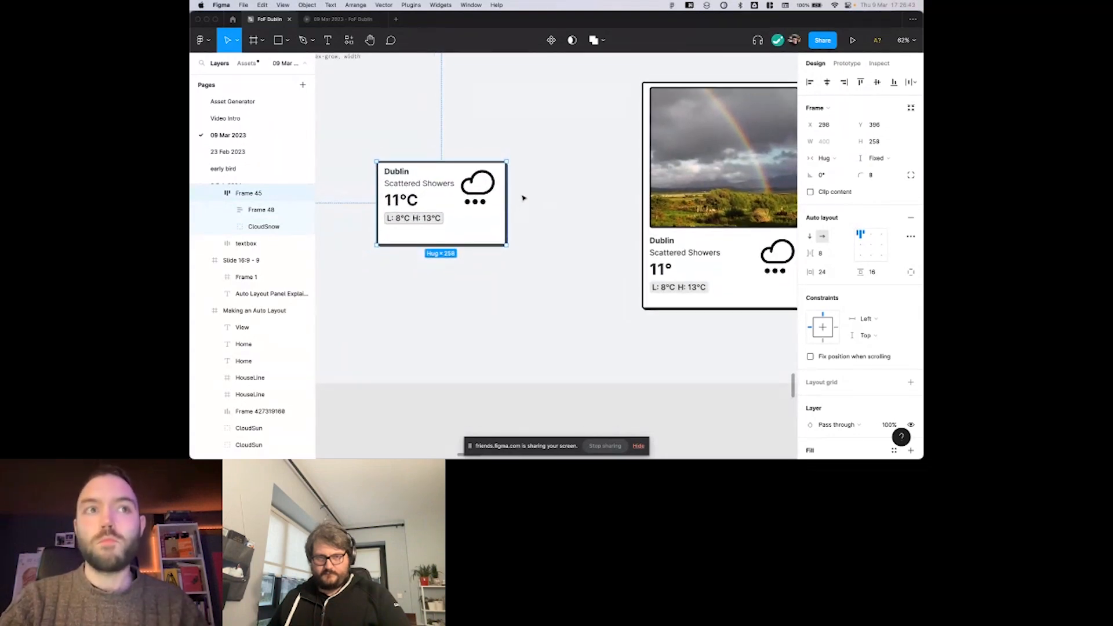
scroll(524, 198, "up", 2)
left_click(523, 198)
scroll(523, 199, "right", 1)
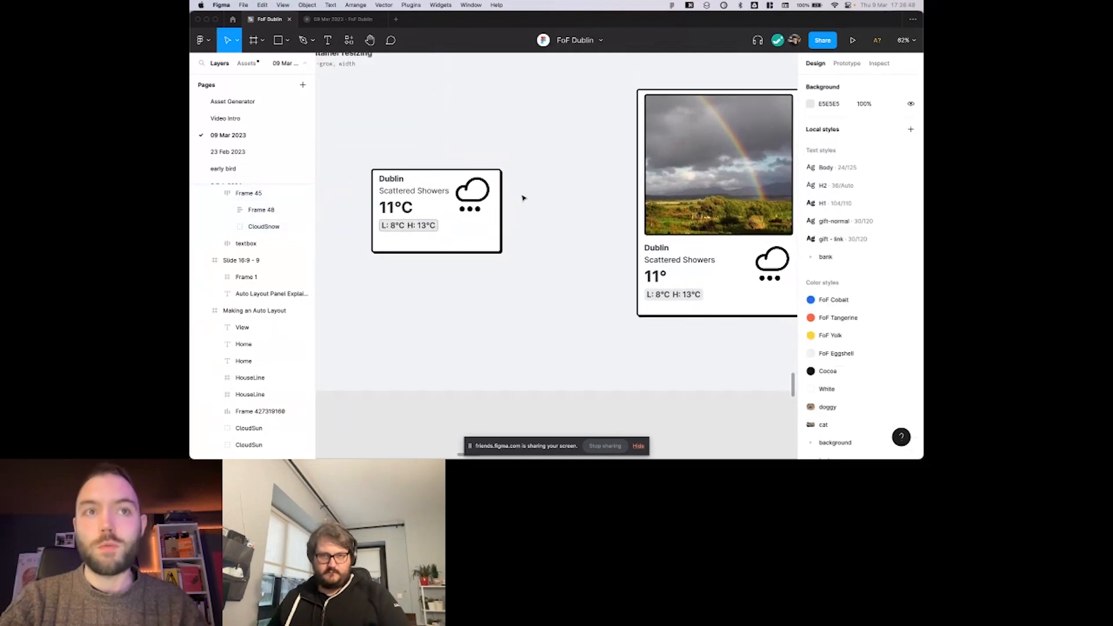
left_click(493, 194)
scroll(526, 194, "up", 1)
scroll(528, 194, "down", 1)
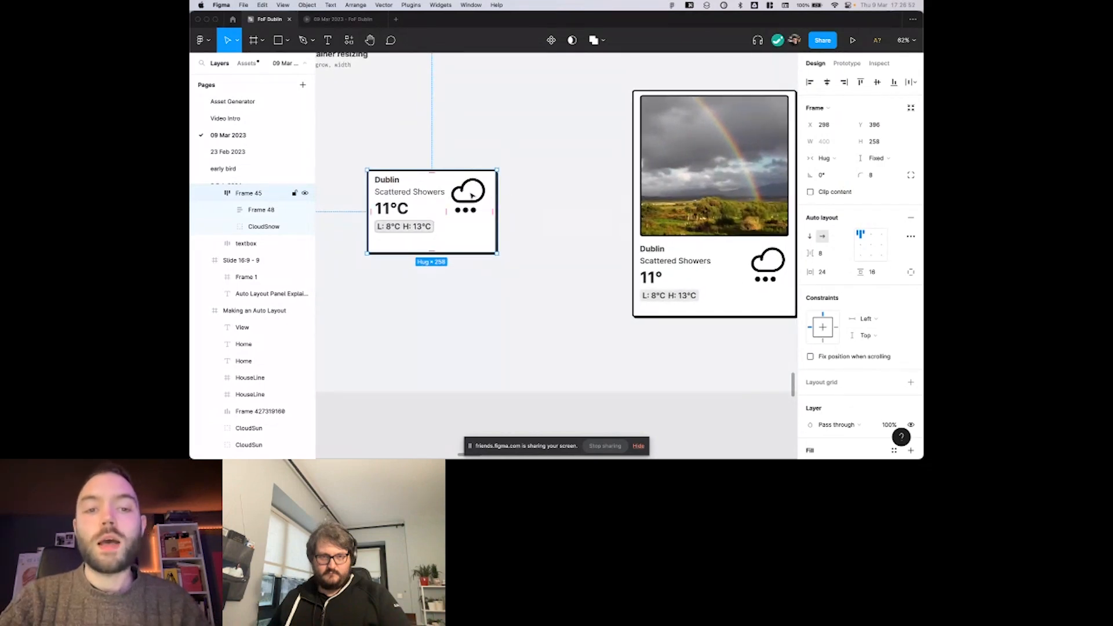
scroll(472, 196, "left", 2)
scroll(508, 191, "left", 3)
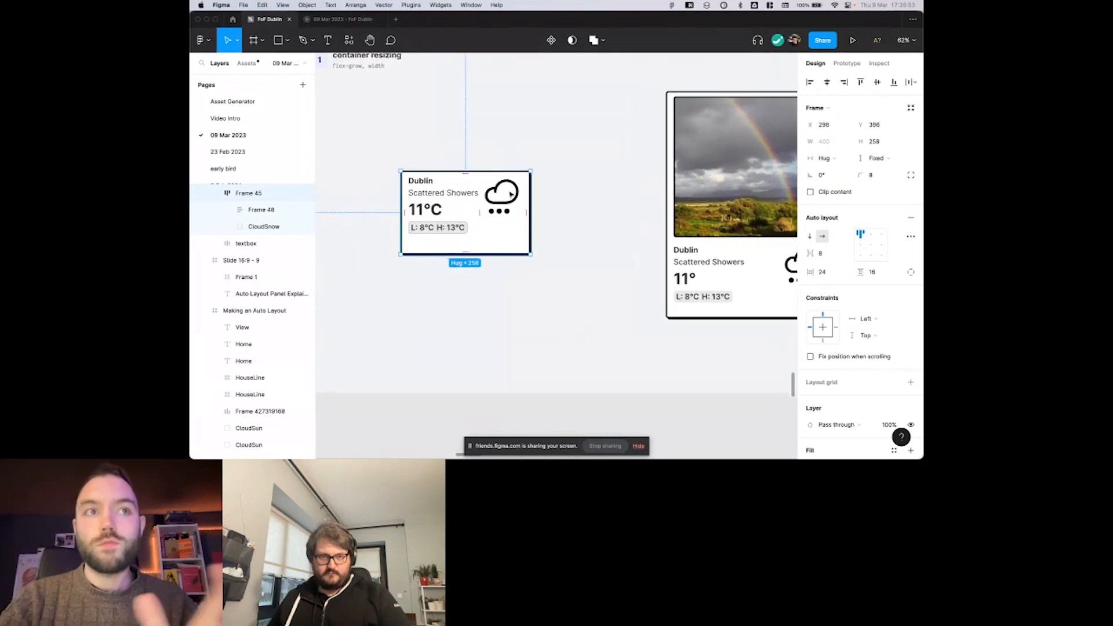
scroll(510, 201, "left", 1)
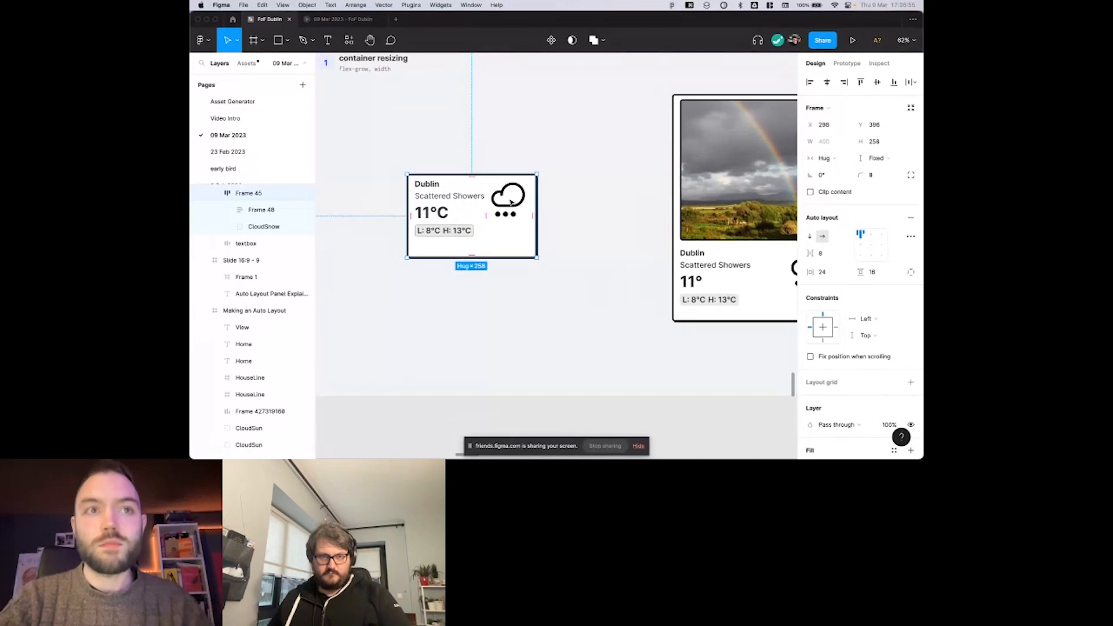
left_click(842, 168)
left_click(841, 159)
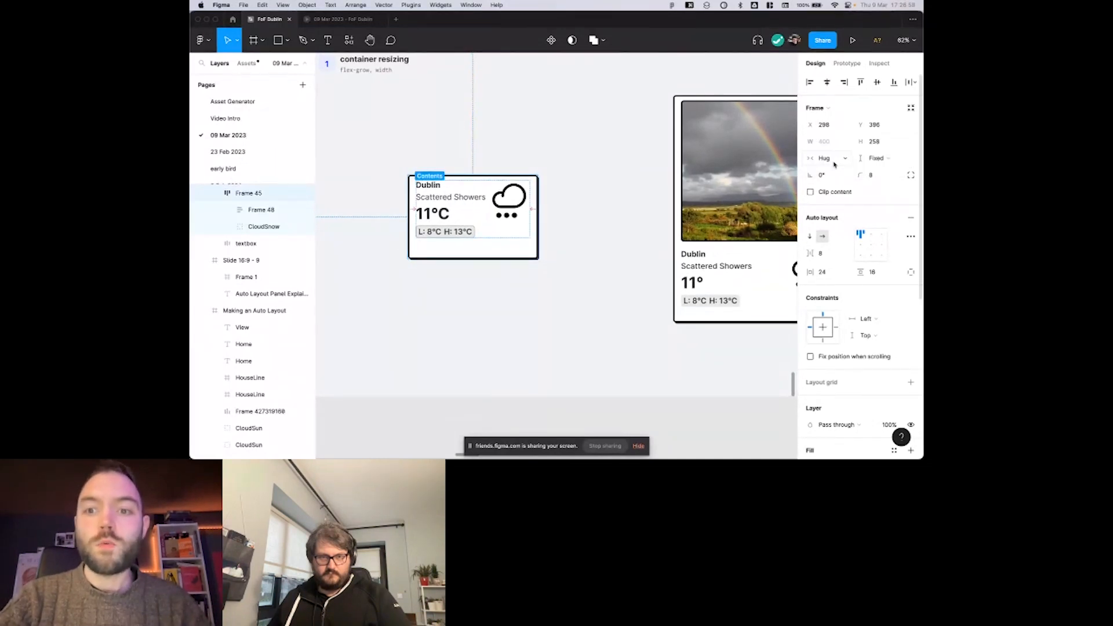
left_click(834, 165)
left_click(839, 158)
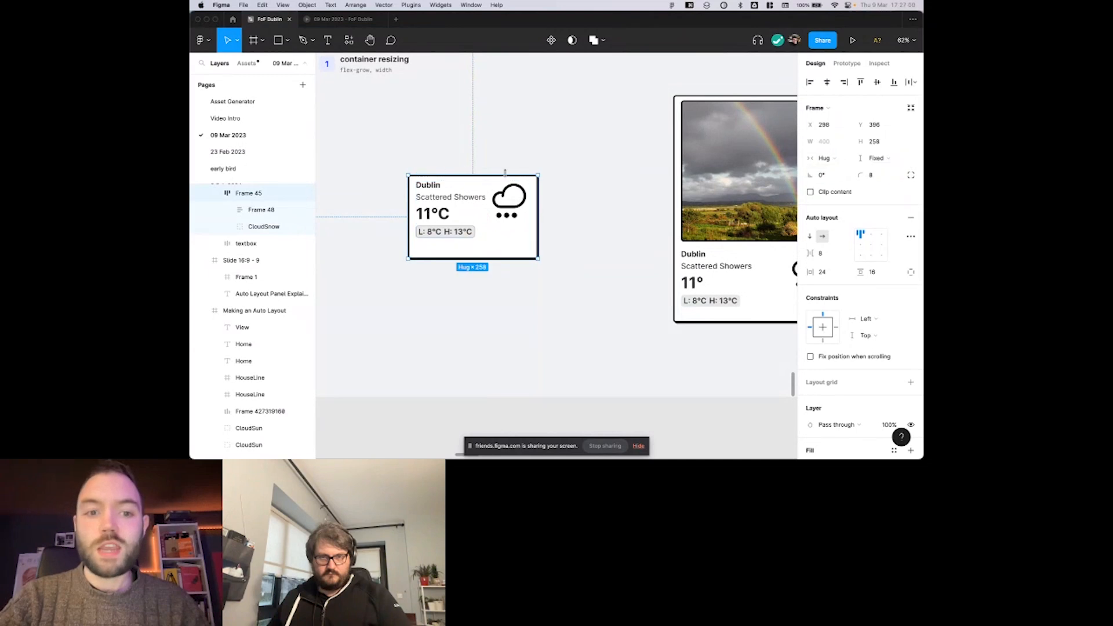
Try setting the small weather card's text frame to Fill container horizontally, and undo it.
left_click(464, 200)
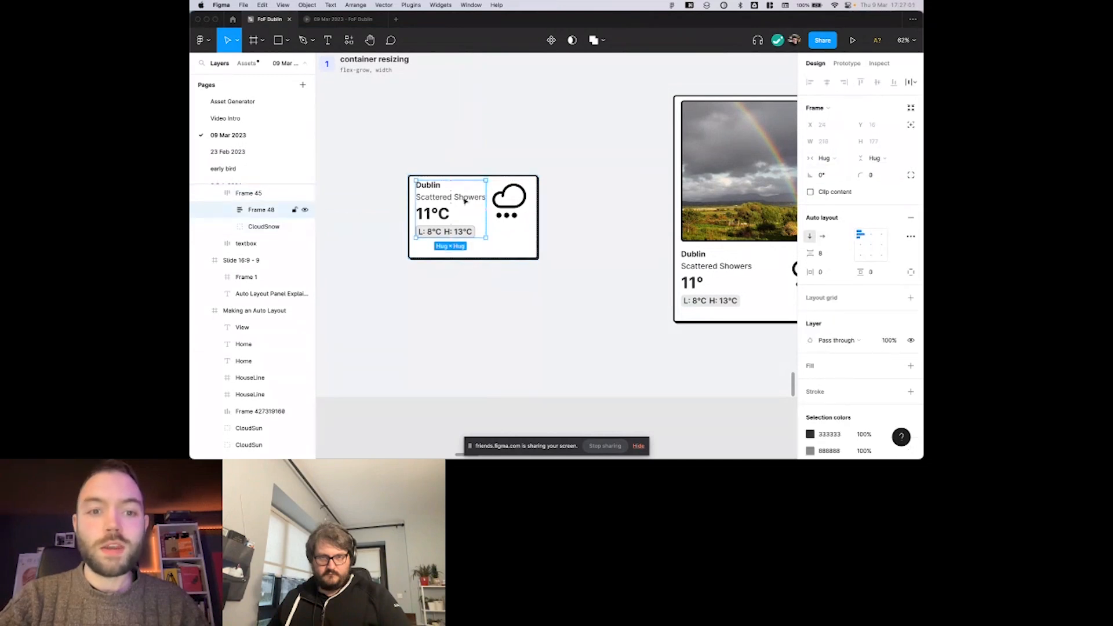
left_click(843, 159)
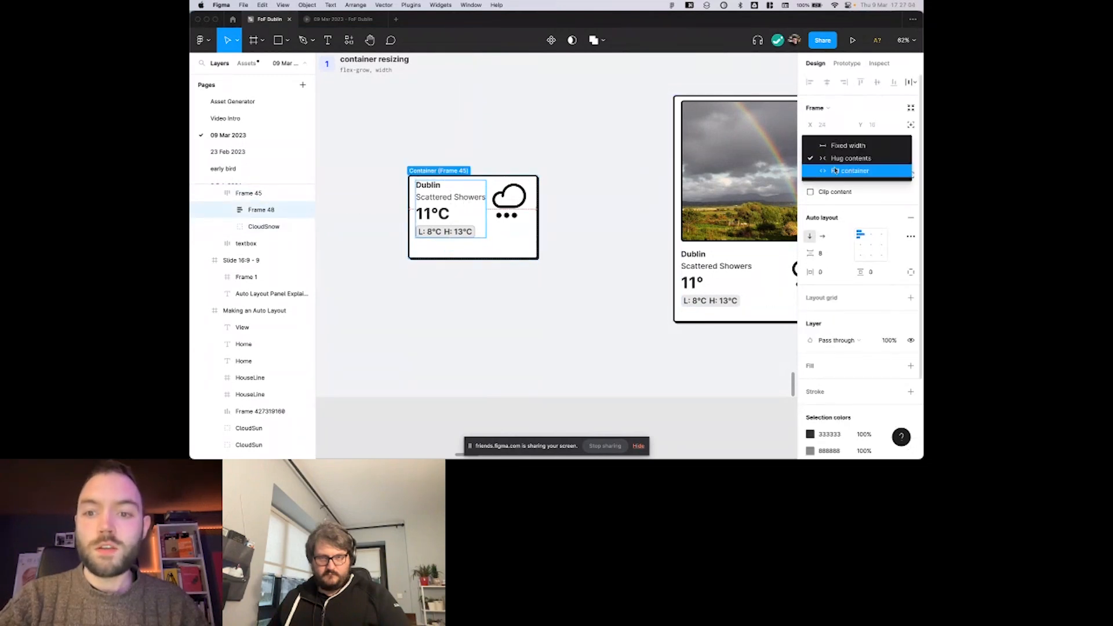
left_click(834, 171)
key("super+z")
Widen the small weather card to about 576 × 258 and try a white fill on its text frame.
left_click_drag(539, 189, 595, 190)
left_click(451, 201)
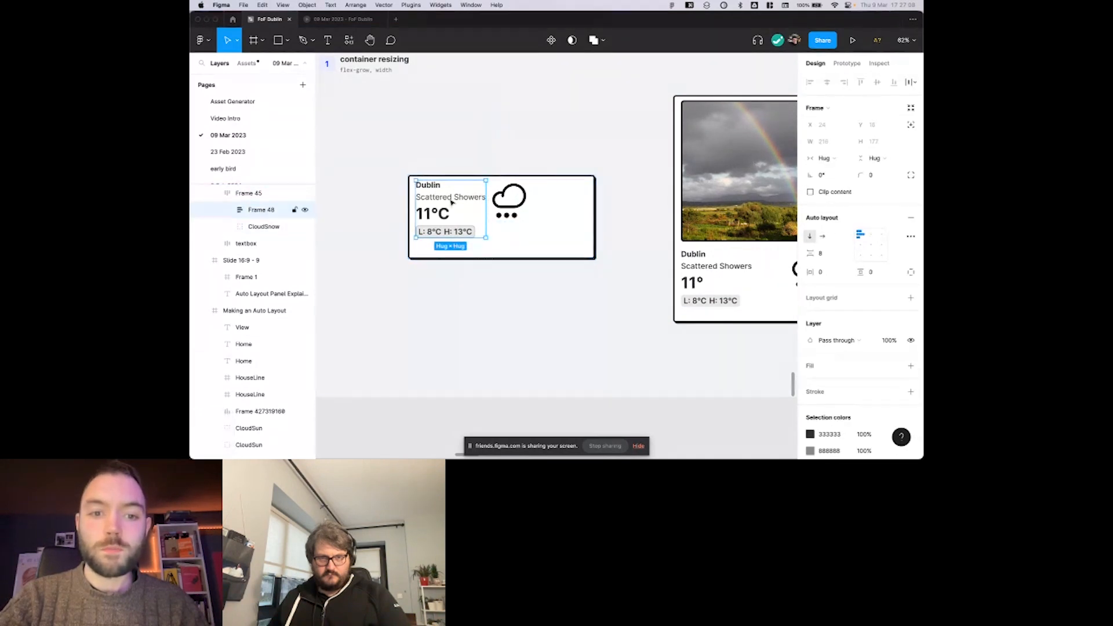
left_click(911, 365)
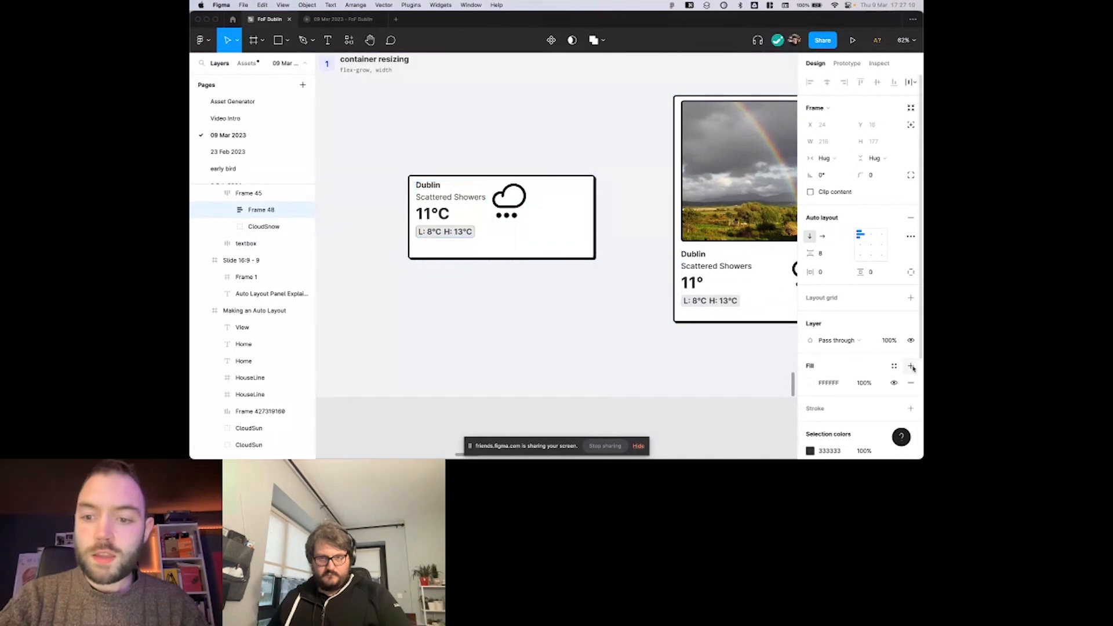
key("super+z")
Add a red DE3C3C inside stroke, 1 thick, to the small weather card's text frame.
left_click(911, 391)
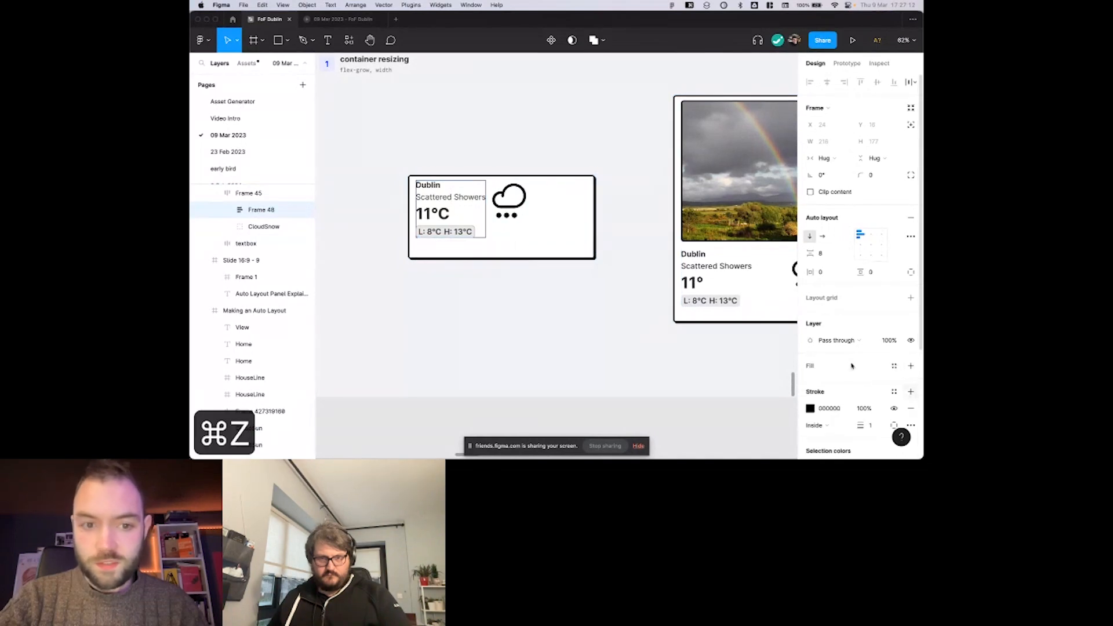
left_click(810, 408)
left_click_drag(741, 316, 750, 250)
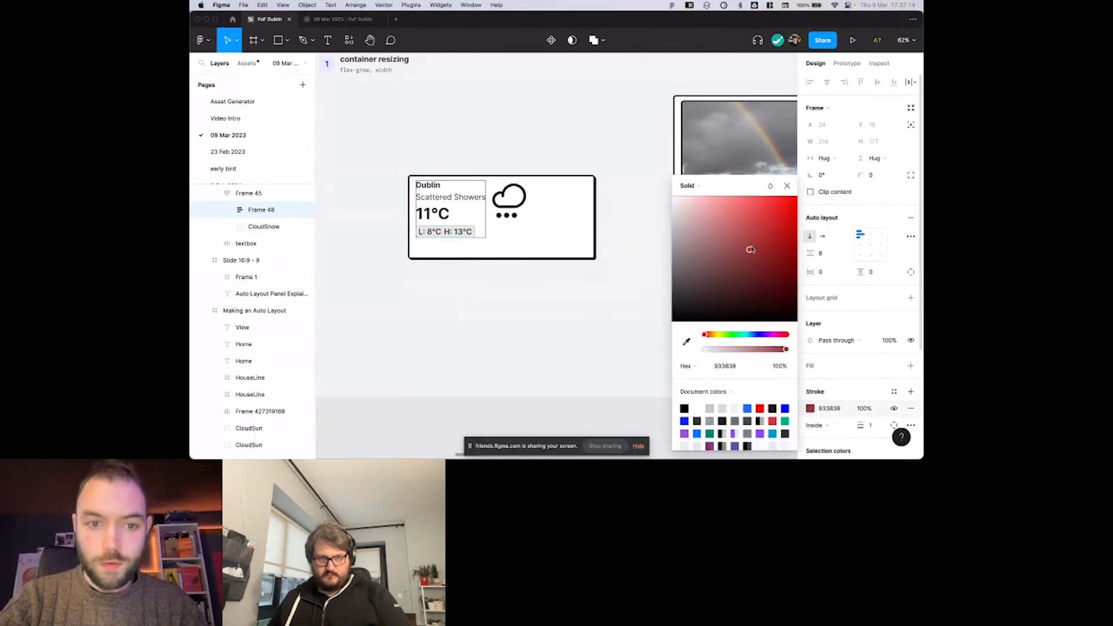
left_click(644, 155)
Set the red-outlined text frame's horizontal resizing to Fill container and deselect it.
double_click(471, 203)
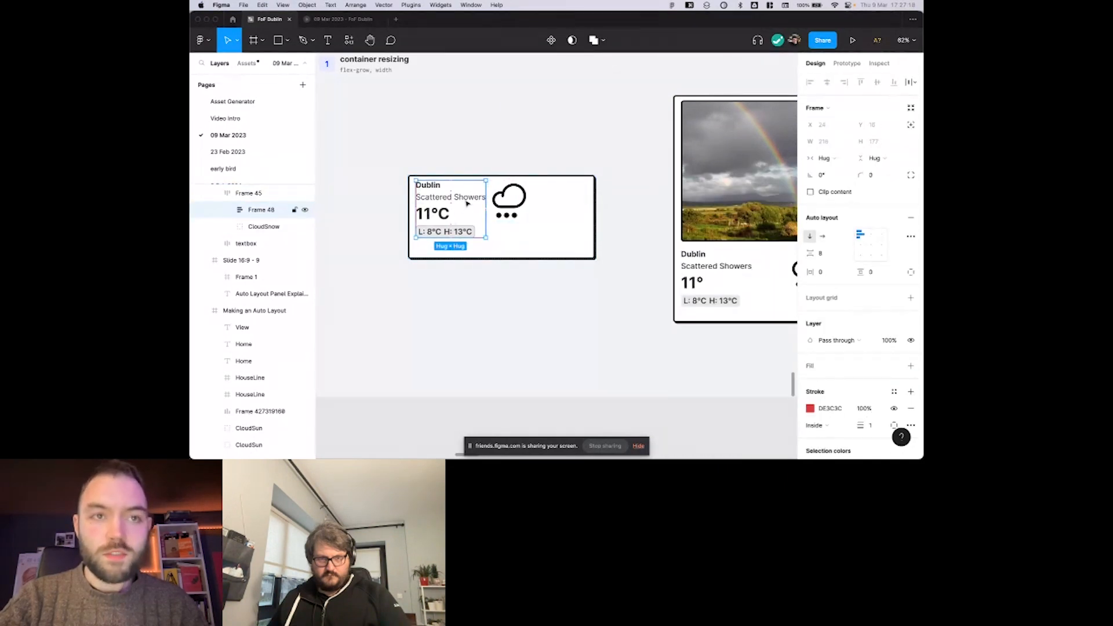
left_click(824, 158)
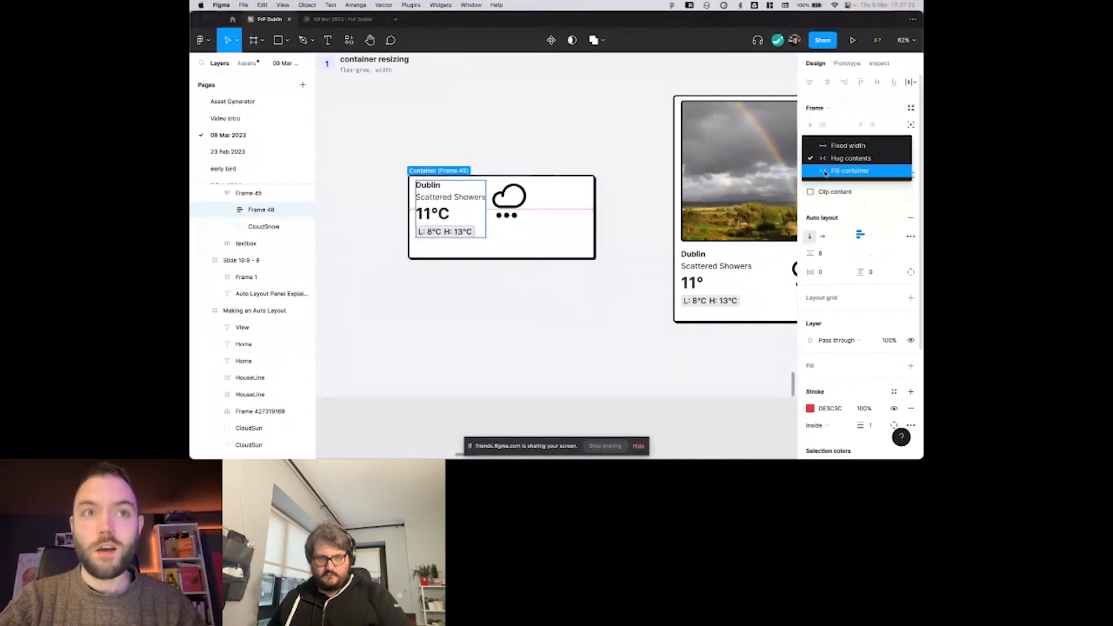
left_click(825, 173)
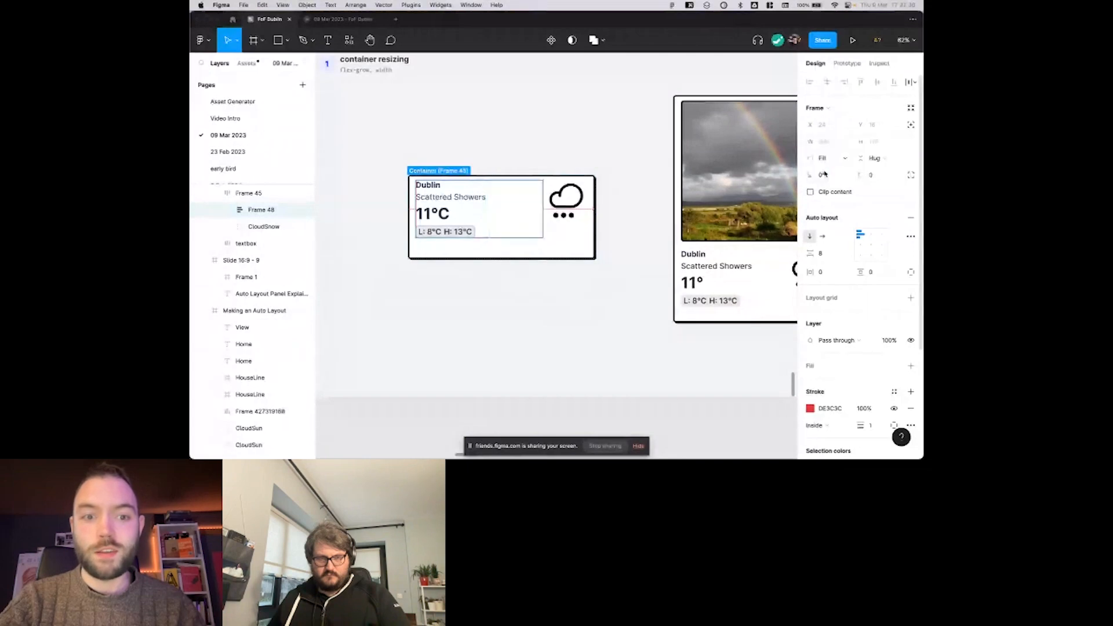
left_click(559, 172)
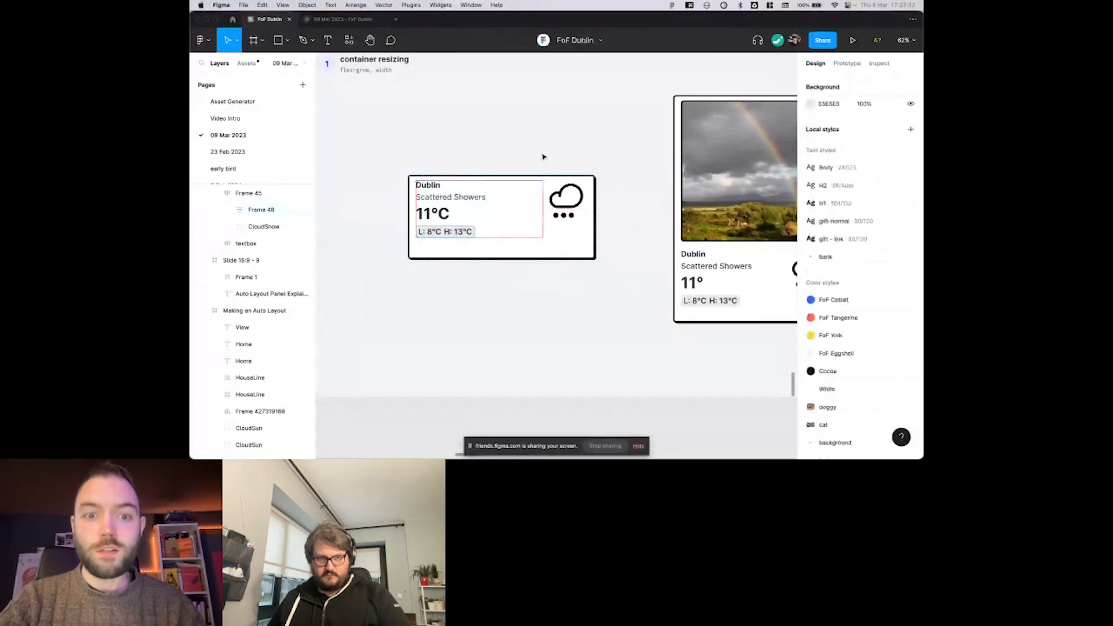
scroll(525, 200, "up", 3)
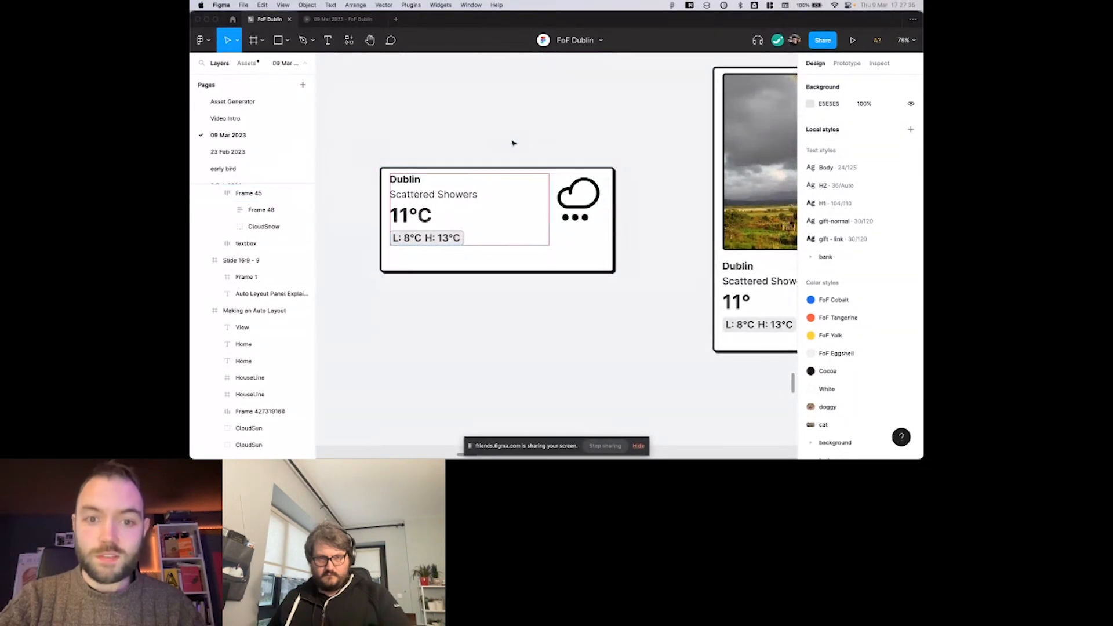
Examine how the text frame fills the small weather card, viewing the card and its surrounding slide frame.
left_click(547, 189)
scroll(547, 190, "down", 5)
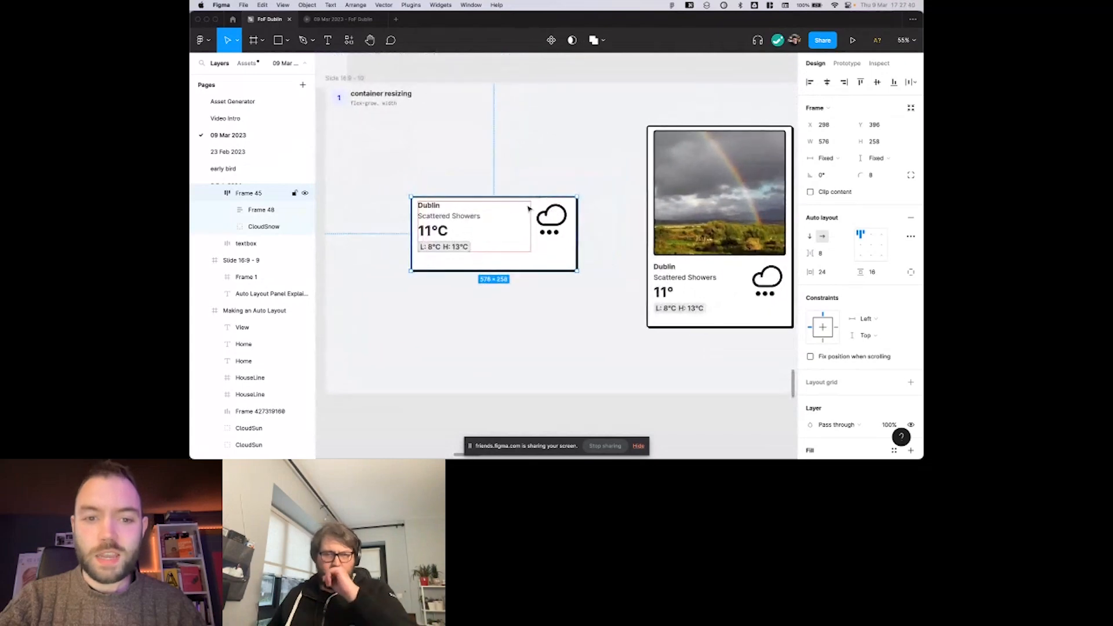
scroll(528, 209, "left", 1)
key("Escape")
left_click(554, 207)
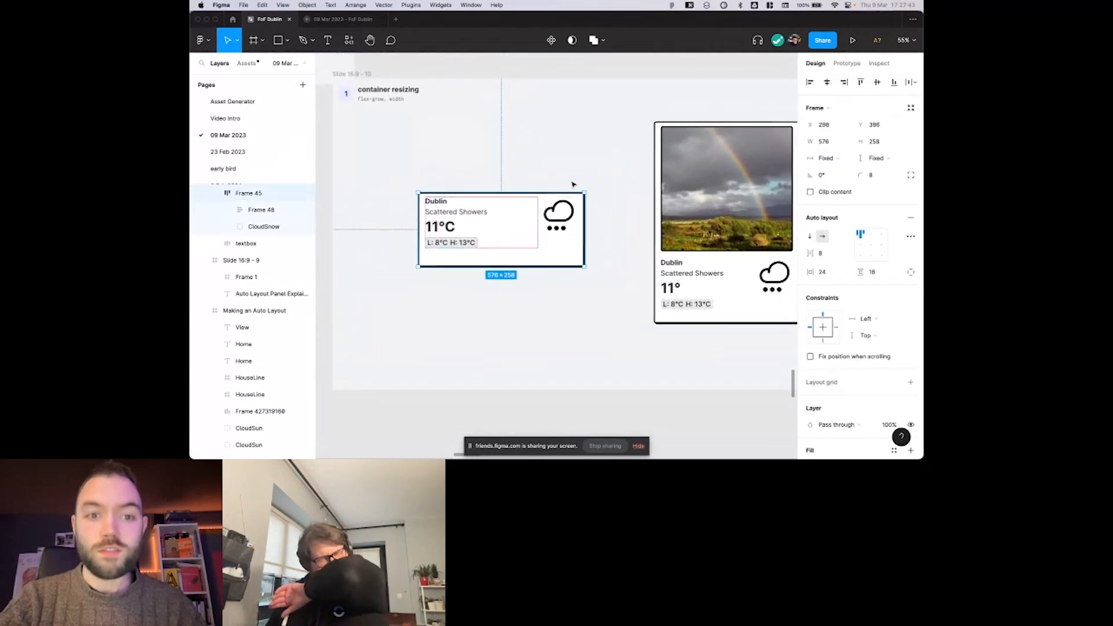
scroll(572, 184, "up", 2)
scroll(572, 185, "left", 1)
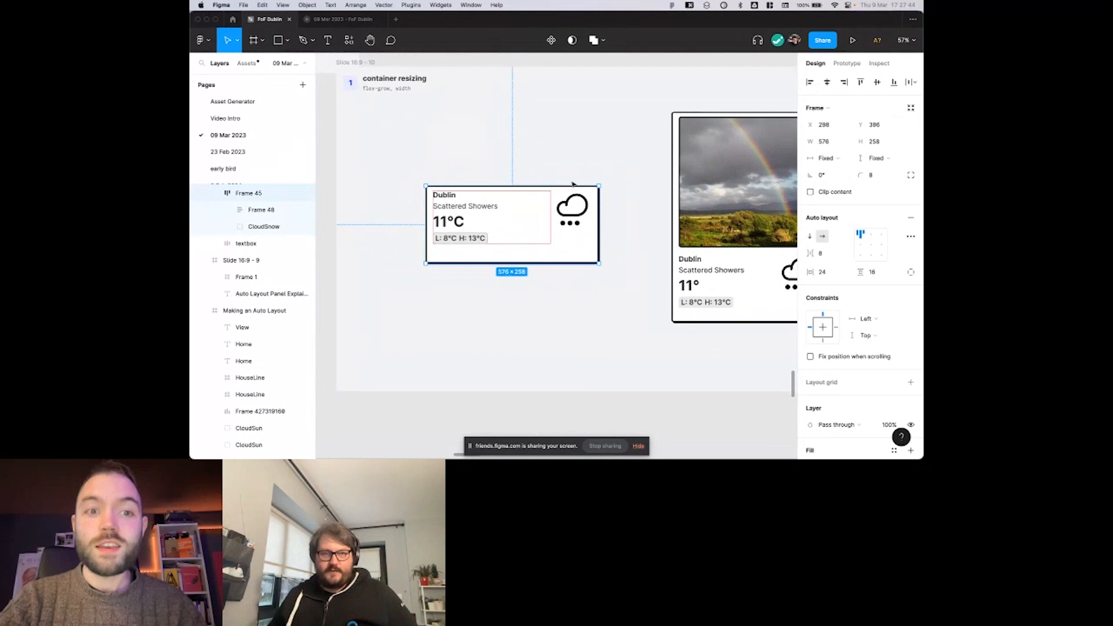
left_click(452, 109)
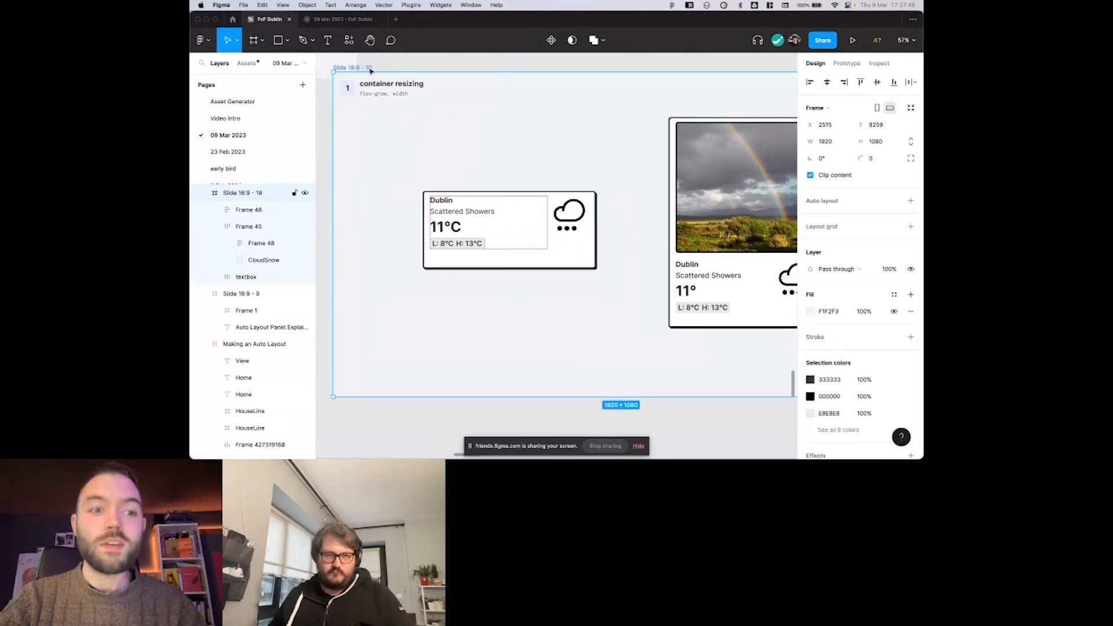
scroll(454, 110, "up", 1)
left_click(486, 153)
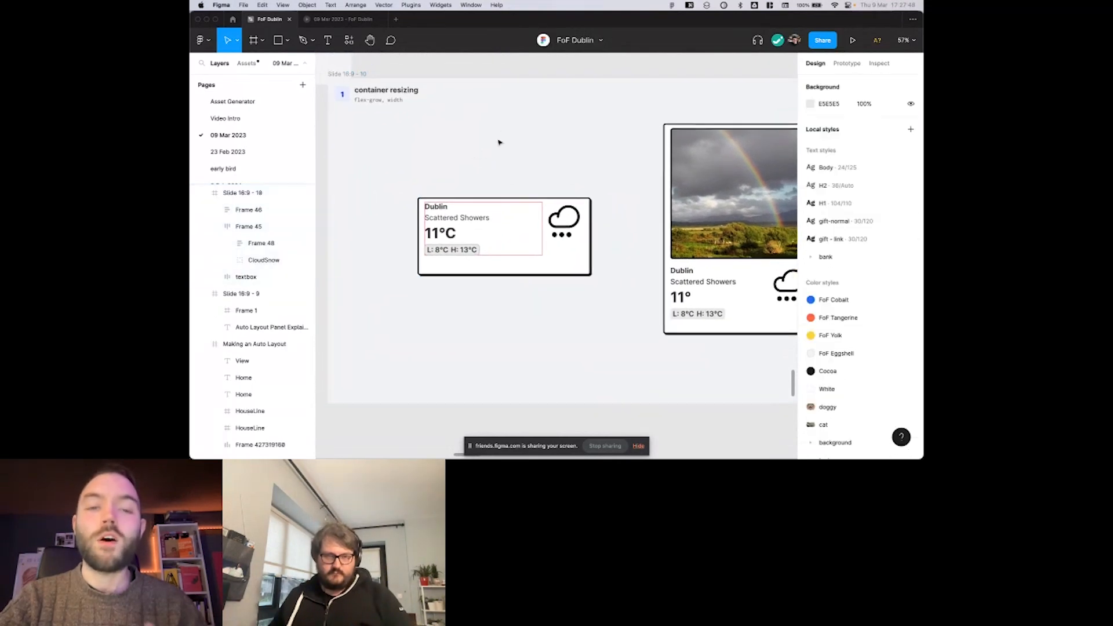
Move the small weather card up and to the left, to about X 163, Y 227 in the slide.
left_click(496, 211)
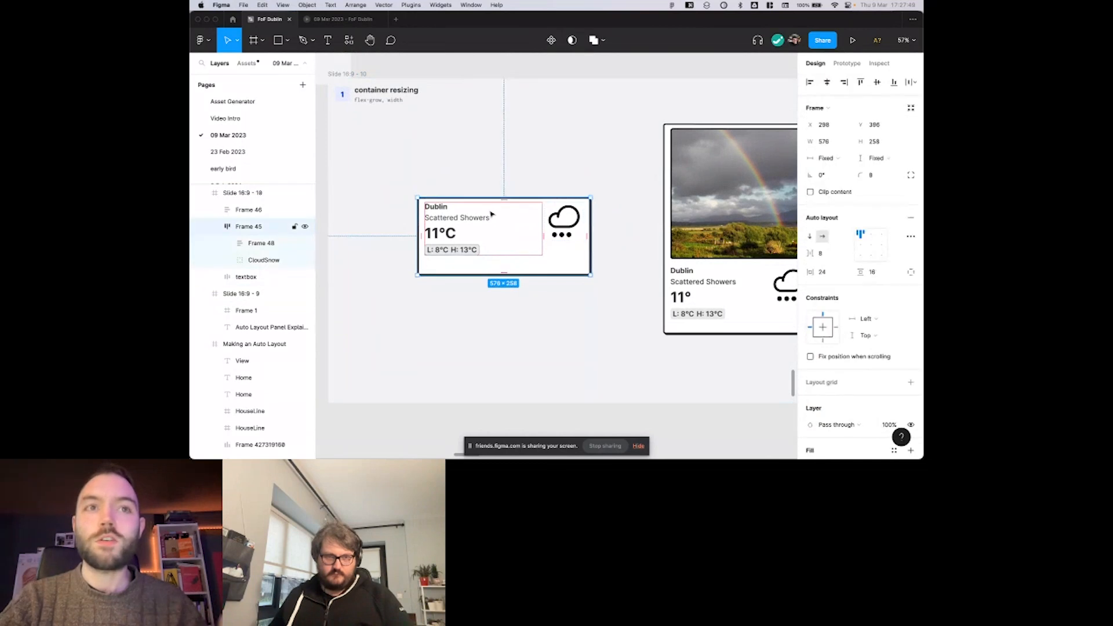
left_click(497, 171)
left_click(490, 228)
left_click_drag(502, 228, 461, 176)
Try setting the small weather card's horizontal resizing to Hug contents, and undo it.
scroll(463, 173, "left", 1)
scroll(464, 173, "up", 1)
left_click(826, 158)
left_click(835, 169)
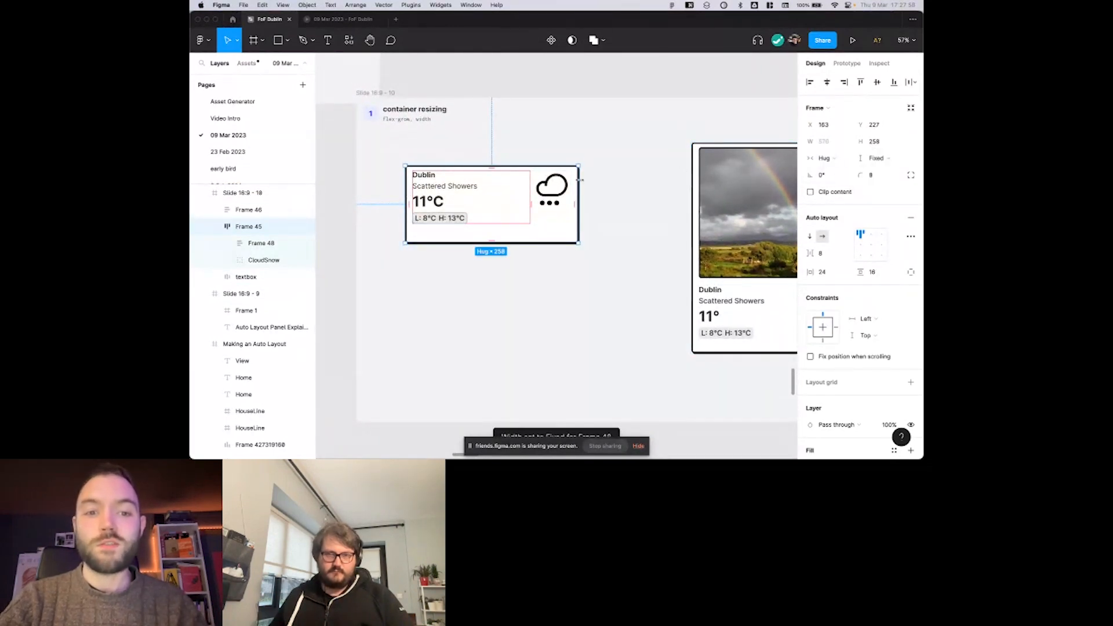
key("super+z")
Set the horizontal resizing of the card's text frame to Hug contents.
left_click(439, 194)
left_click(825, 158)
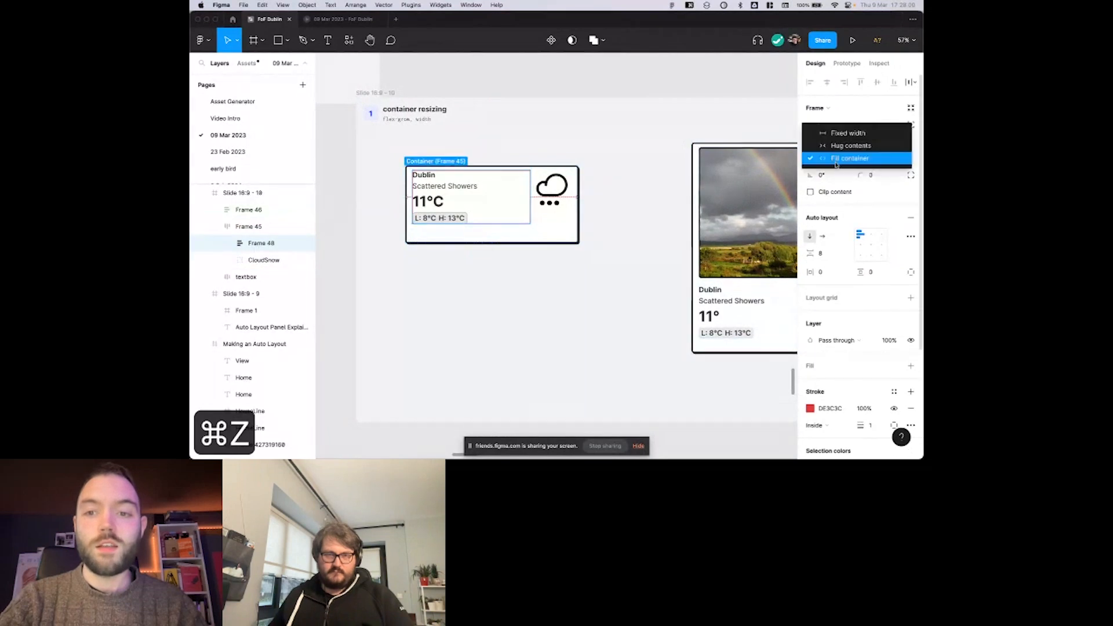
left_click(835, 144)
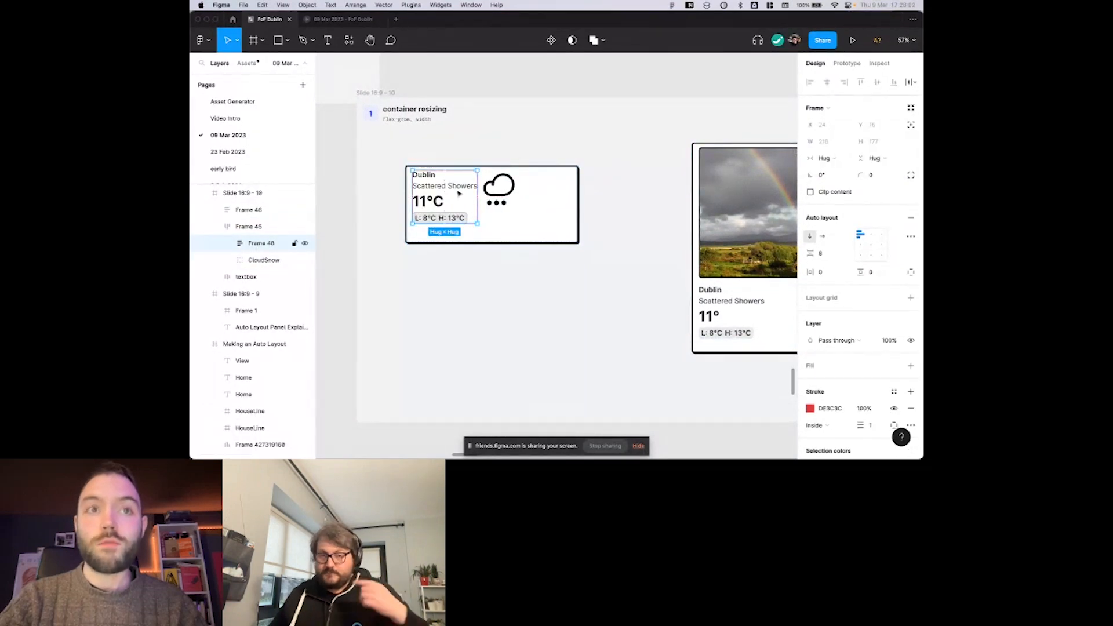
Try switching the card's text frame to Fill container horizontally, and undo the change.
scroll(469, 195, "up", 3)
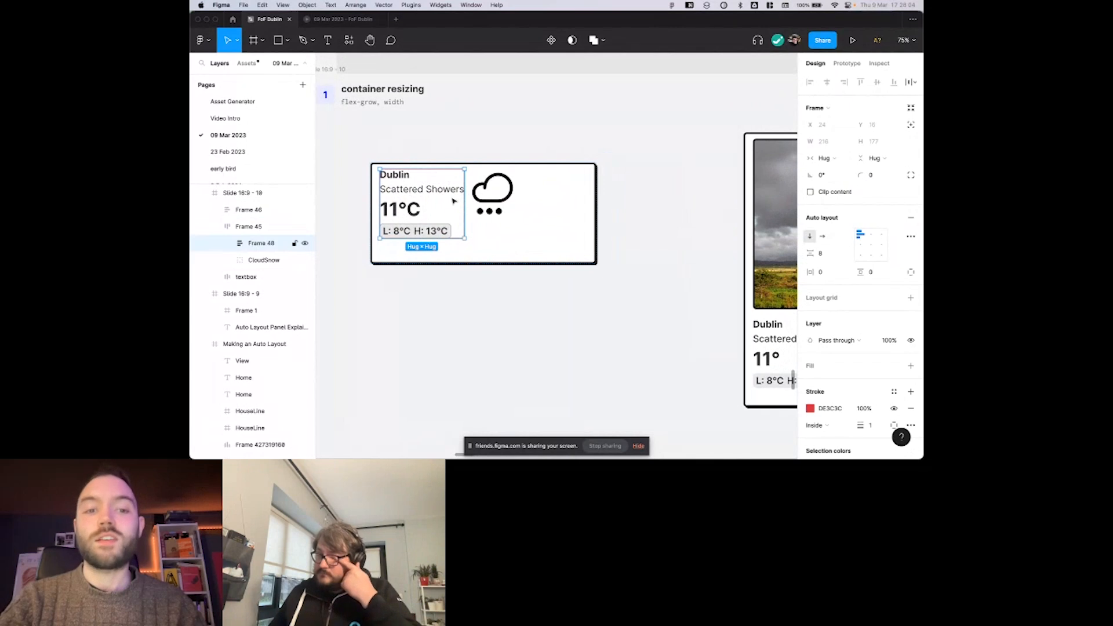
left_click(826, 158)
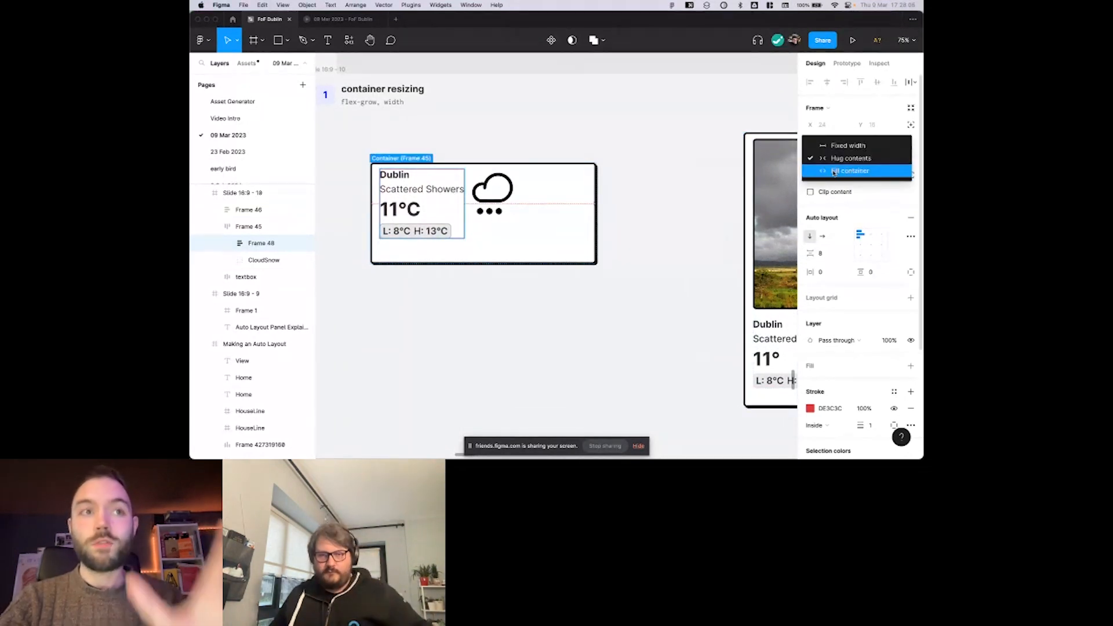
left_click(833, 171)
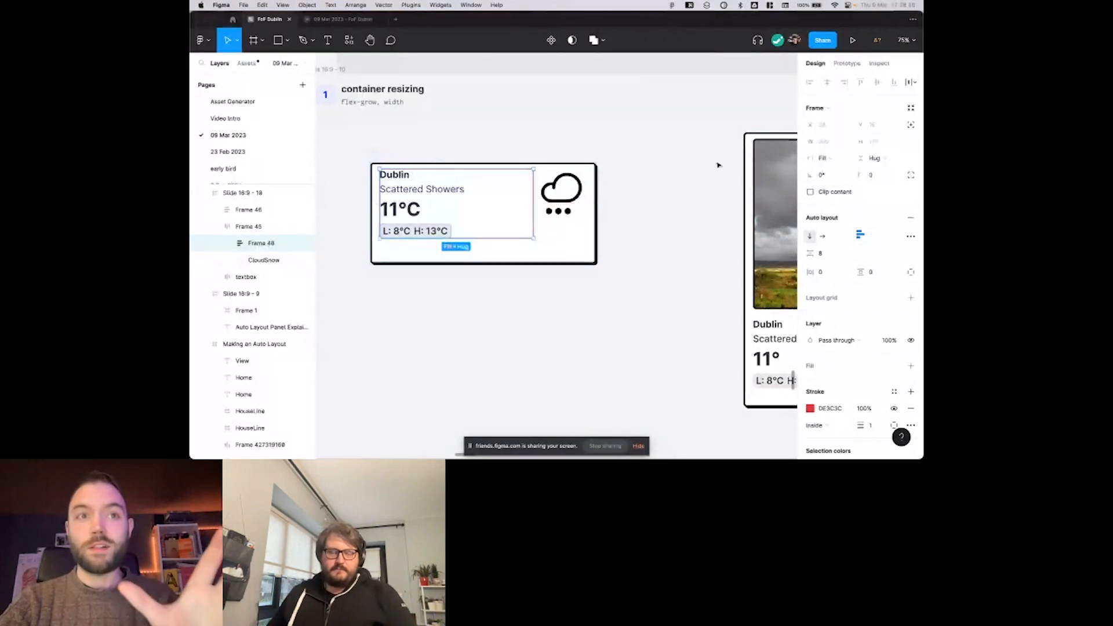
key("super+z")
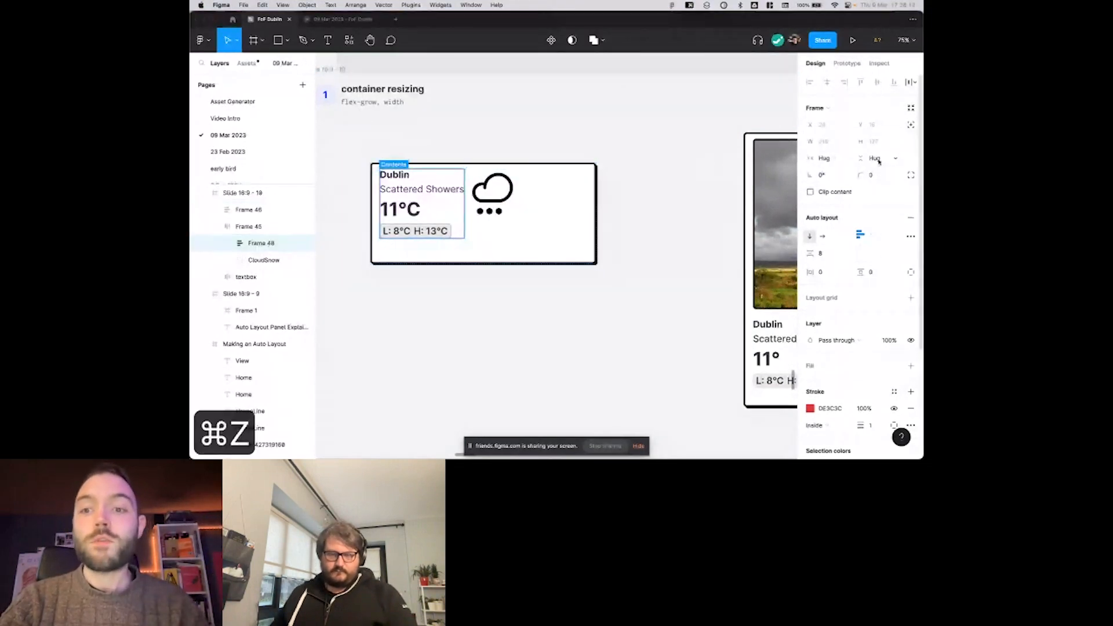
Set the text frame's vertical resizing to Fill container and extend the small weather card to about 576 × 405.
left_click(879, 162)
left_click(835, 170)
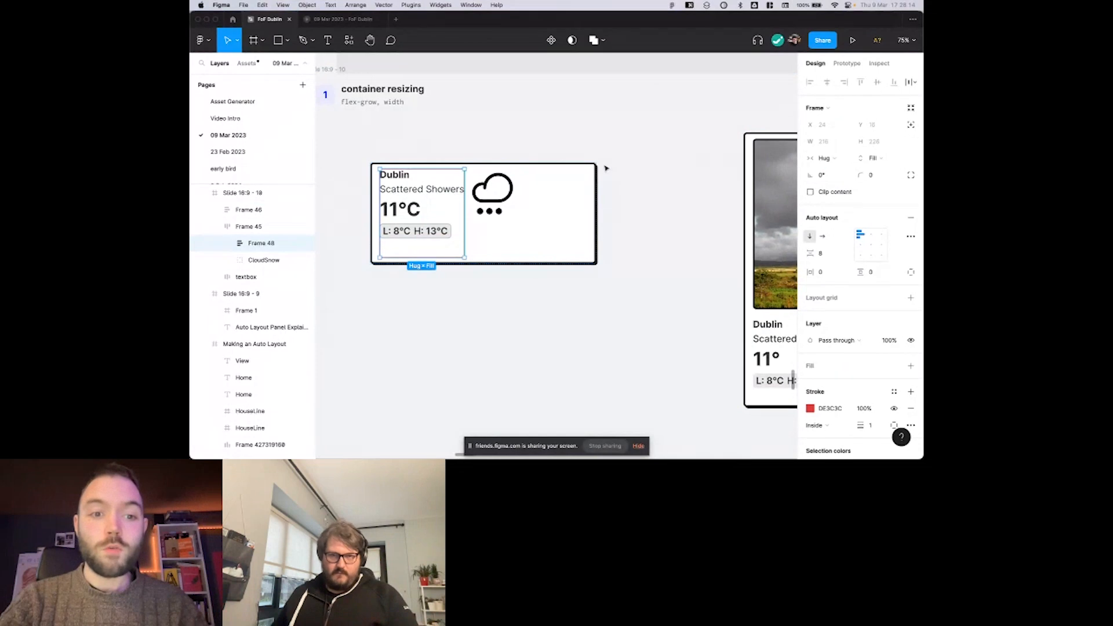
scroll(576, 172, "down", 1)
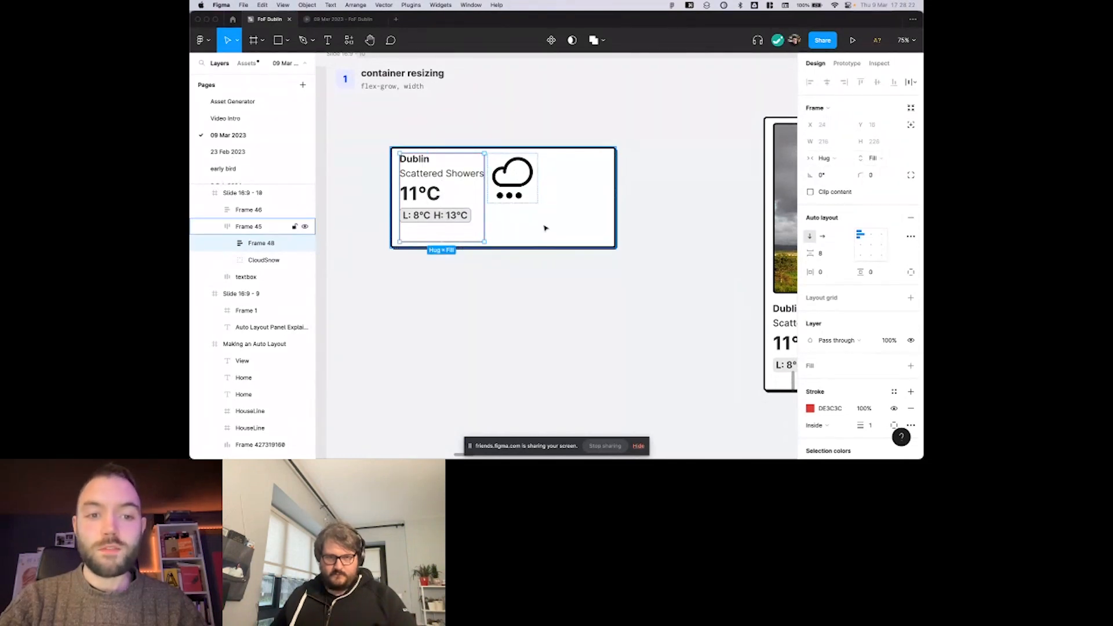
left_click(575, 214)
left_click_drag(552, 248, 554, 305)
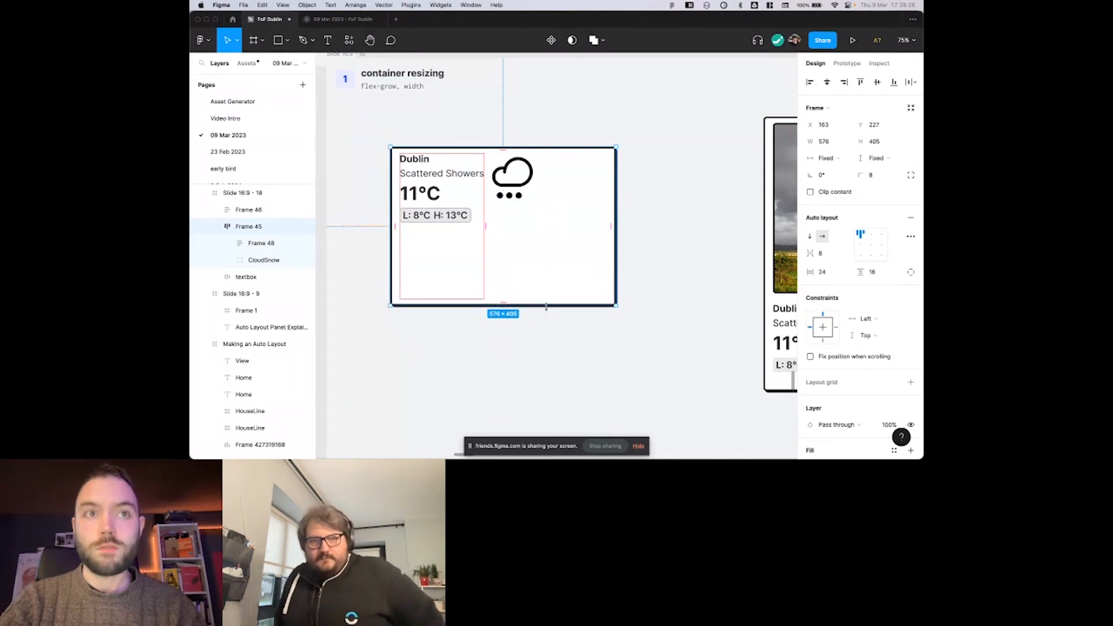
Set the text frame's horizontal resizing to Fill container and resize the small weather card to about 580 × 385.
left_click(261, 243)
left_click(834, 159)
left_click(850, 171)
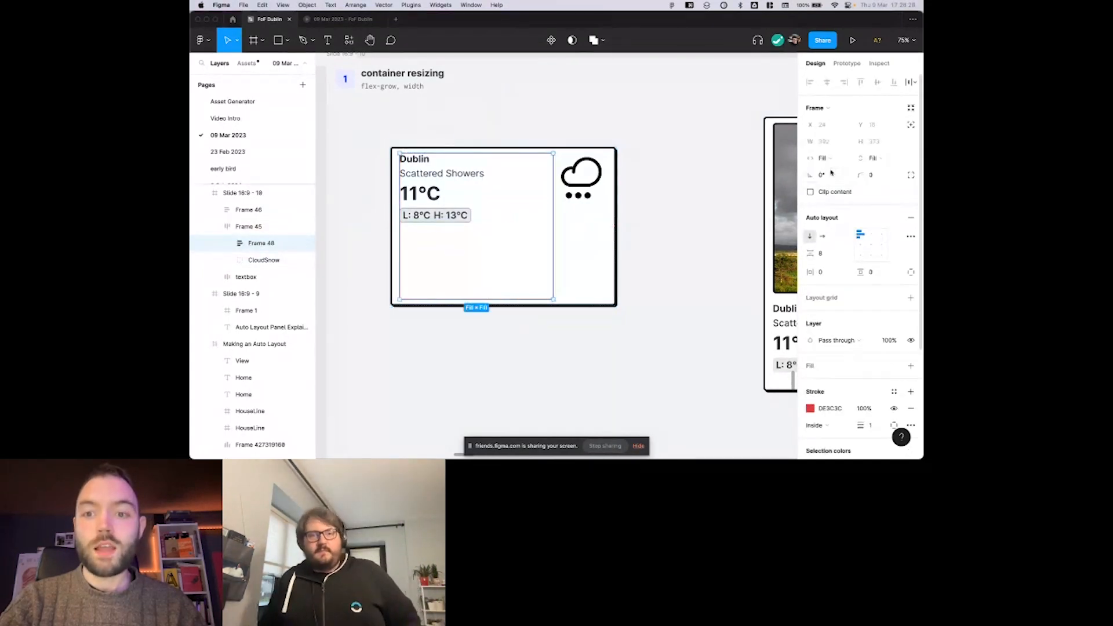
left_click(249, 226)
mouse_move(616, 306)
left_mouse_down()
mouse_move(580, 266)
mouse_move(646, 331)
mouse_move(678, 314)
mouse_move(608, 325)
mouse_move(659, 321)
mouse_move(606, 319)
mouse_move(618, 293)
left_mouse_up()
Examine the resized small weather card and the resizing settings of its Scattered Showers text.
scroll(617, 293, "down", 2)
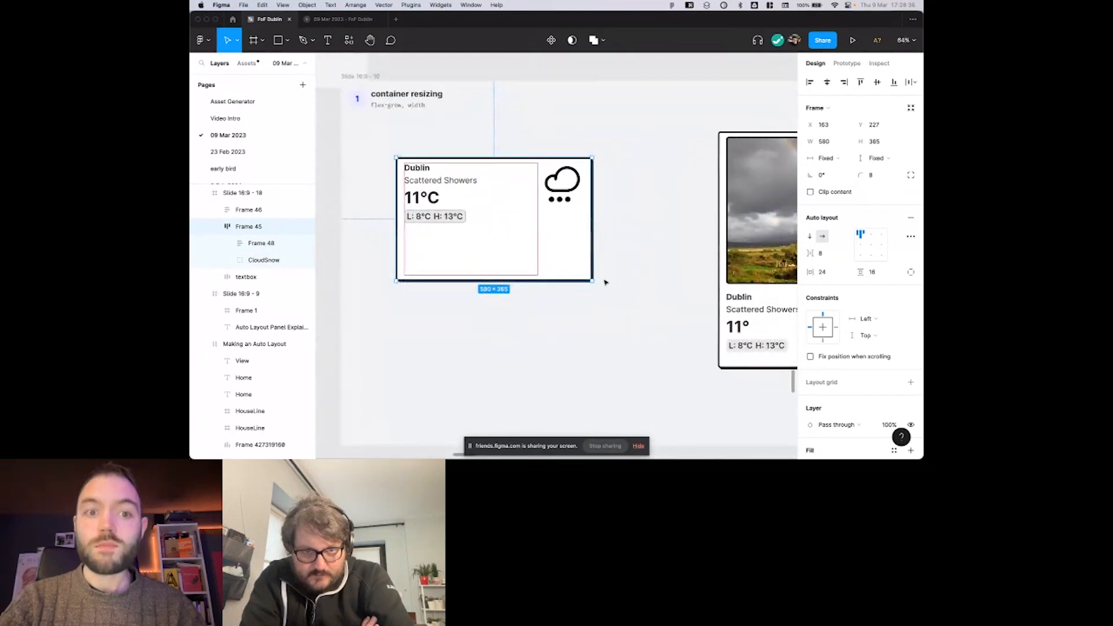
scroll(604, 281, "up", 2)
scroll(604, 282, "down", 2)
left_click(603, 283)
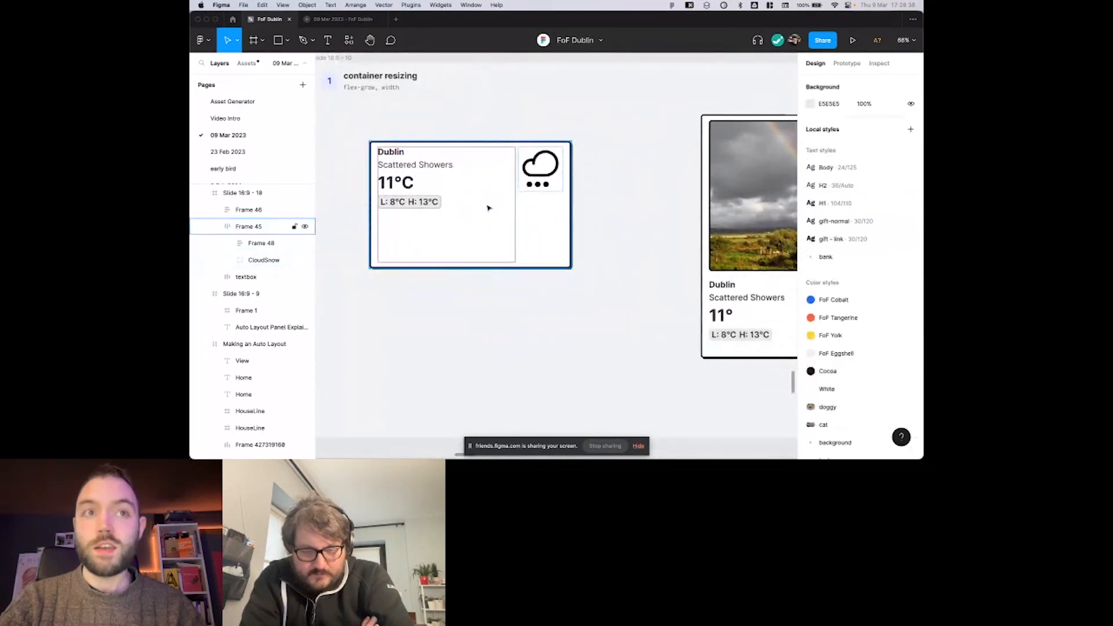
left_click(490, 208)
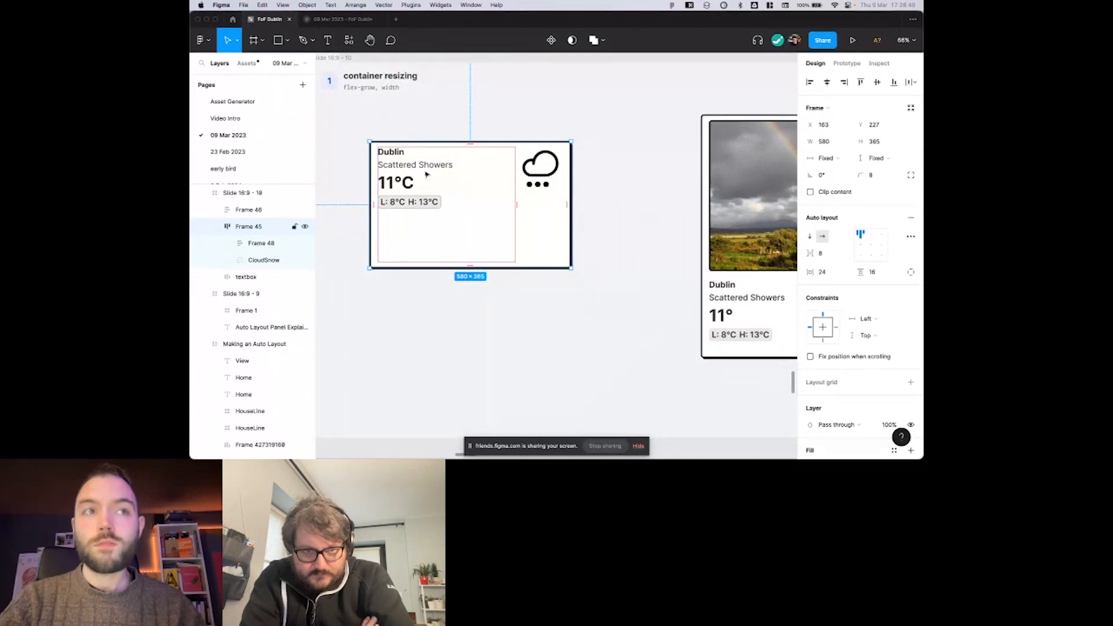
scroll(426, 174, "right", 1)
left_click(415, 170)
left_click(407, 170)
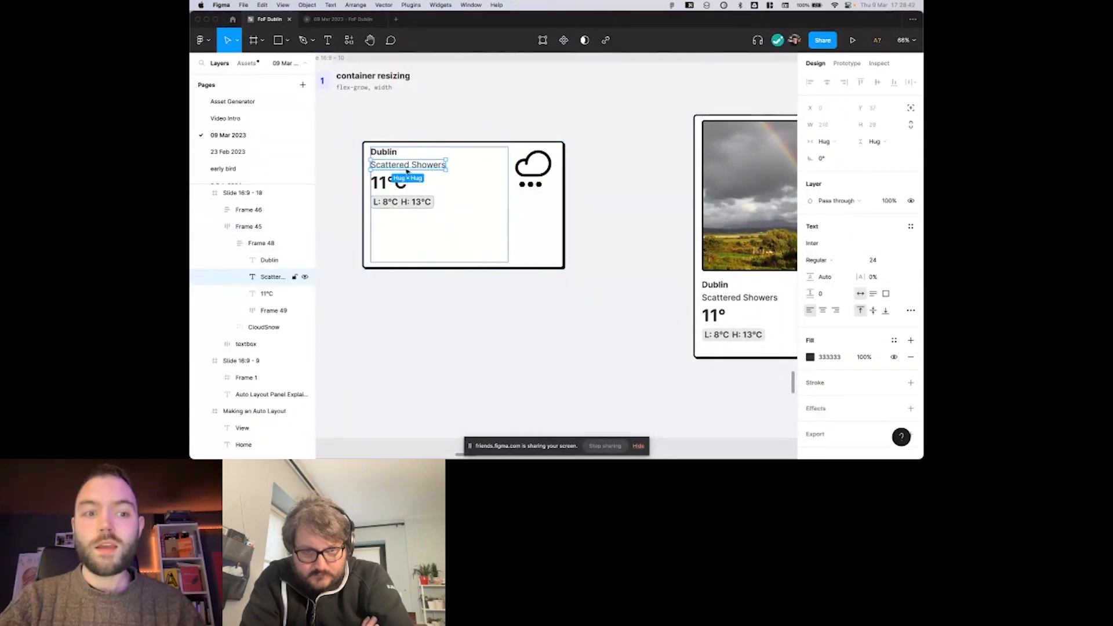
scroll(458, 145, "right", 1)
left_click(471, 119)
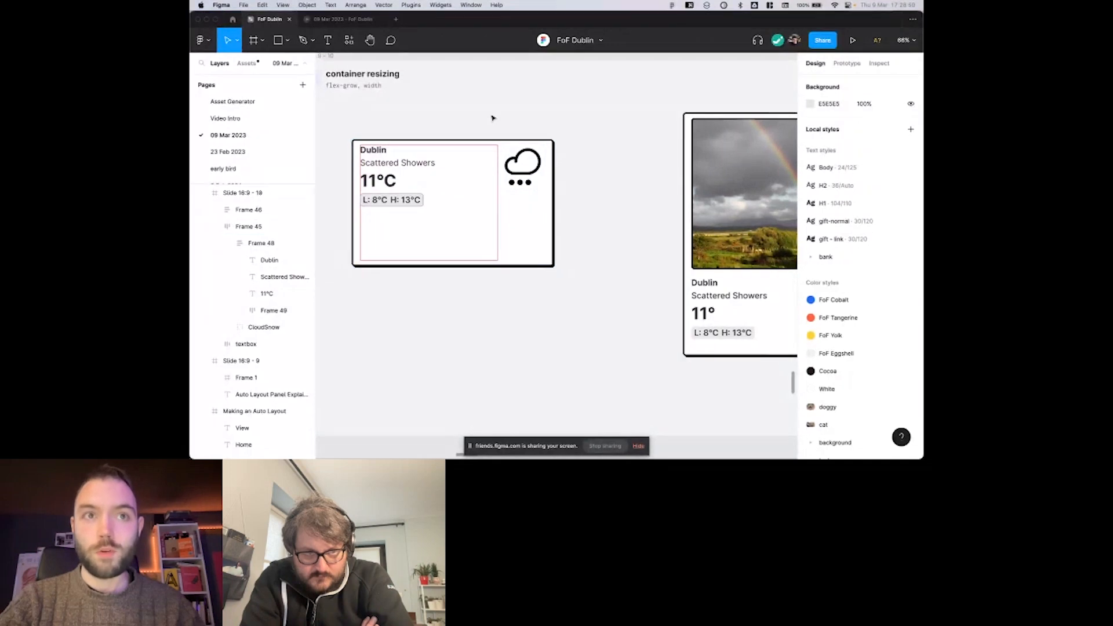
Set the small weather card's text frame to Hug contents both horizontally and vertically.
scroll(493, 118, "down", 2)
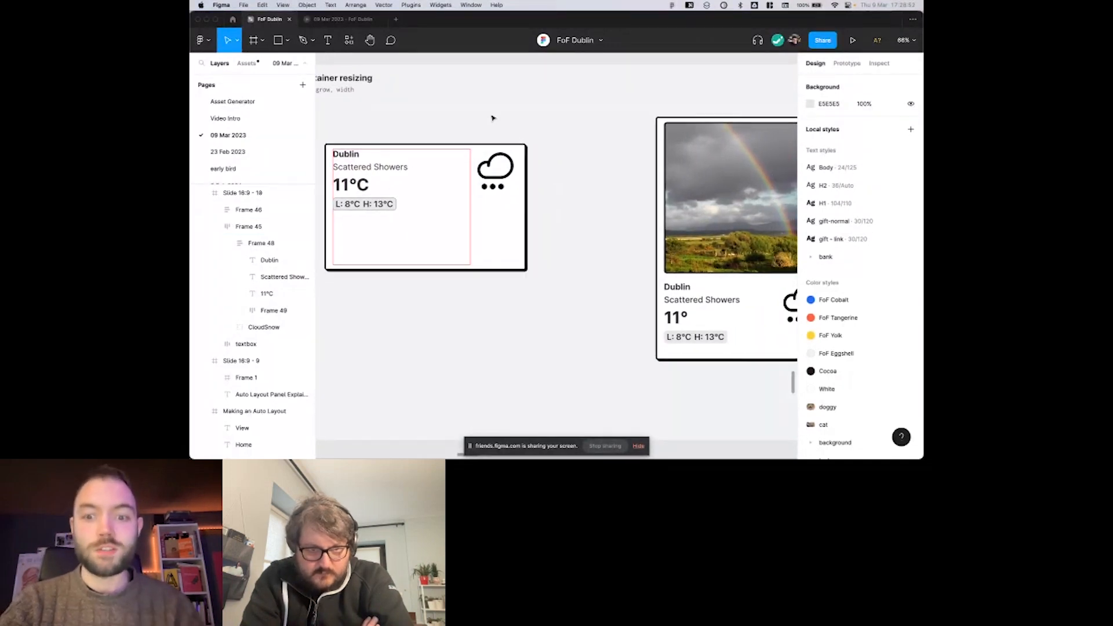
scroll(493, 118, "up", 1)
scroll(492, 118, "right", 1)
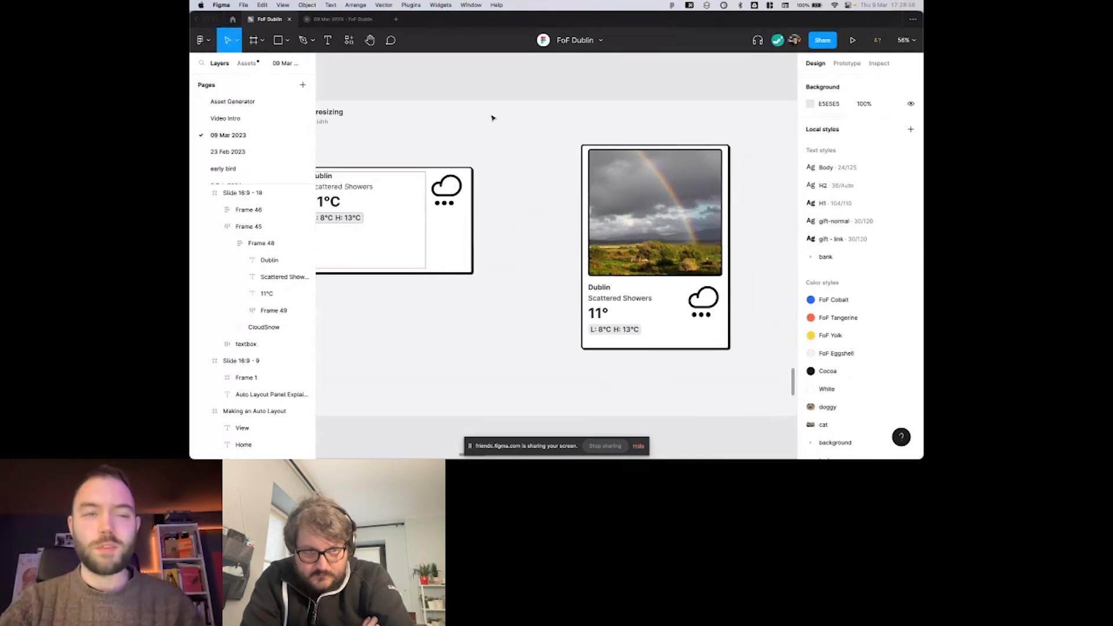
scroll(493, 118, "left", 2)
scroll(493, 118, "down", 1)
left_click(391, 177)
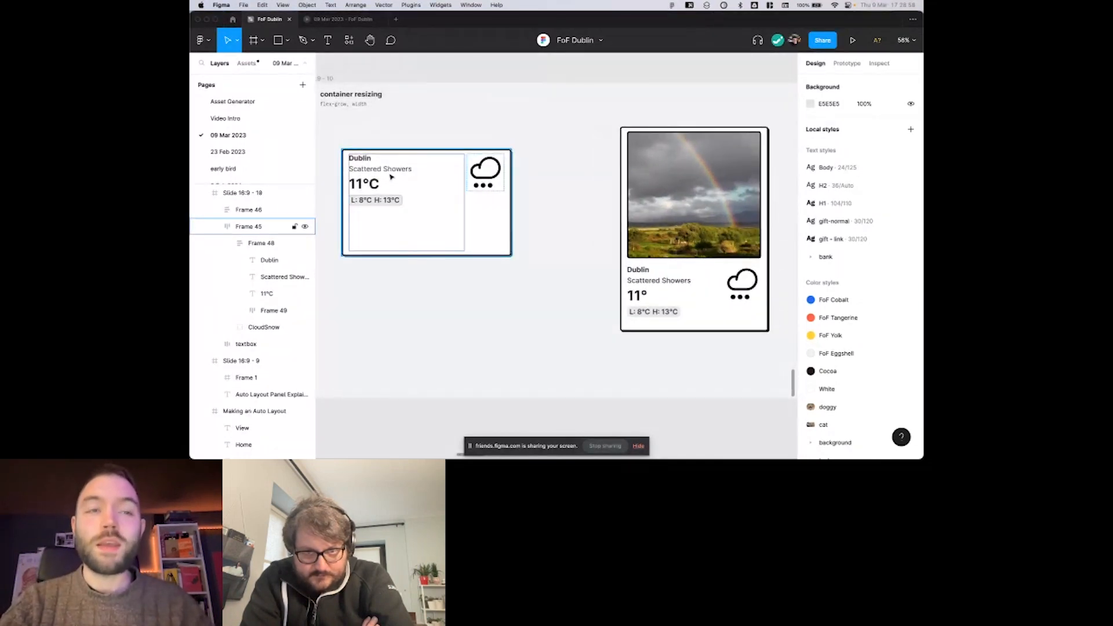
double_click(414, 183)
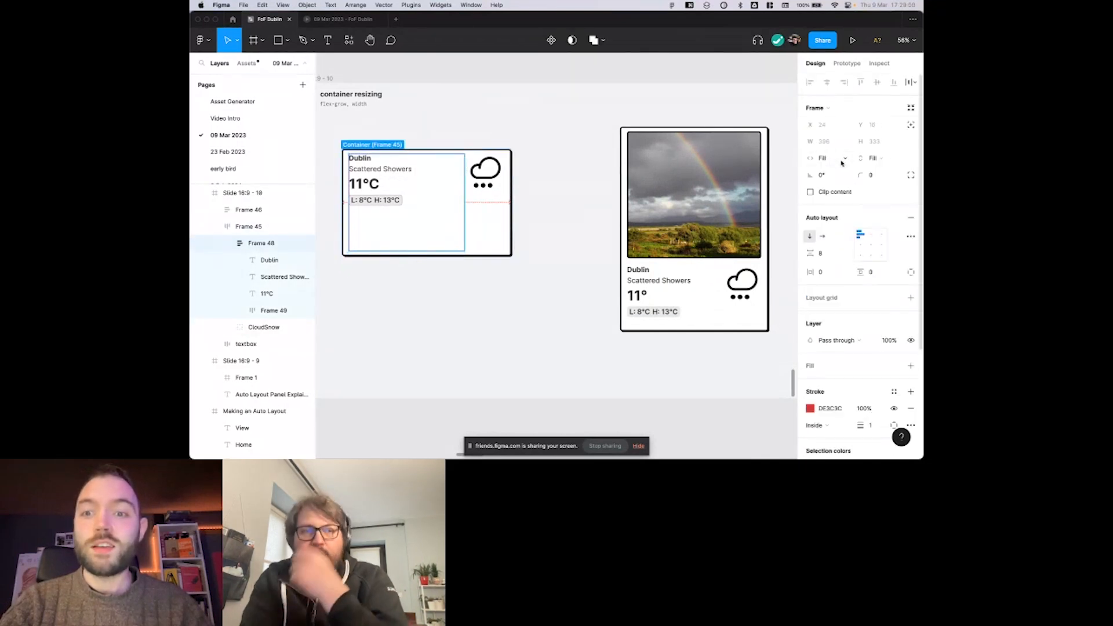
left_click(822, 156)
left_click(843, 146)
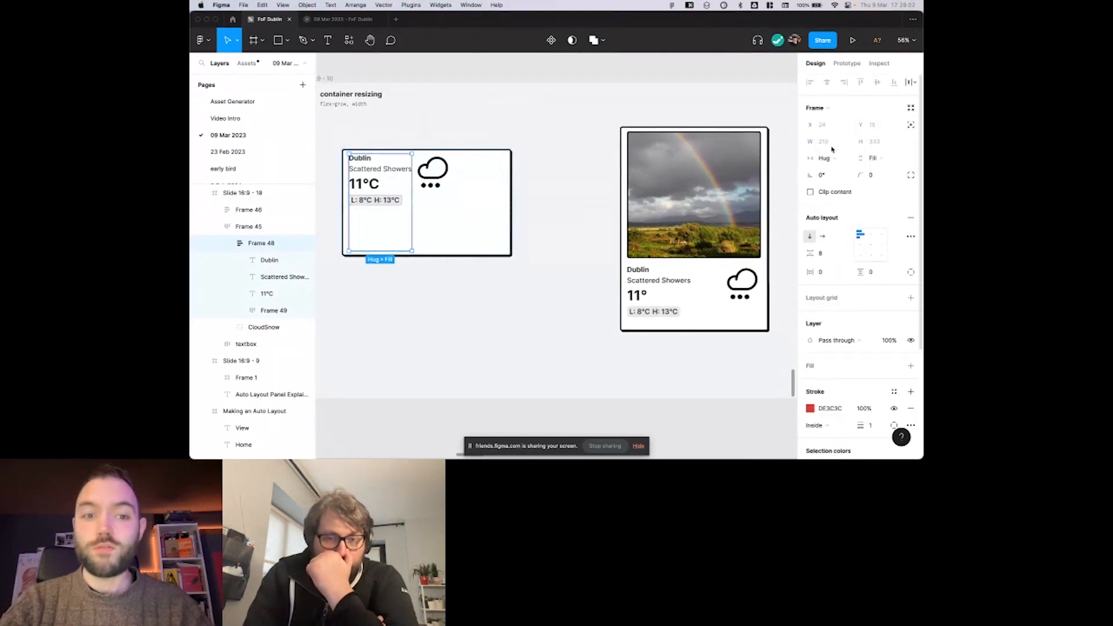
left_click(857, 158)
left_click(841, 146)
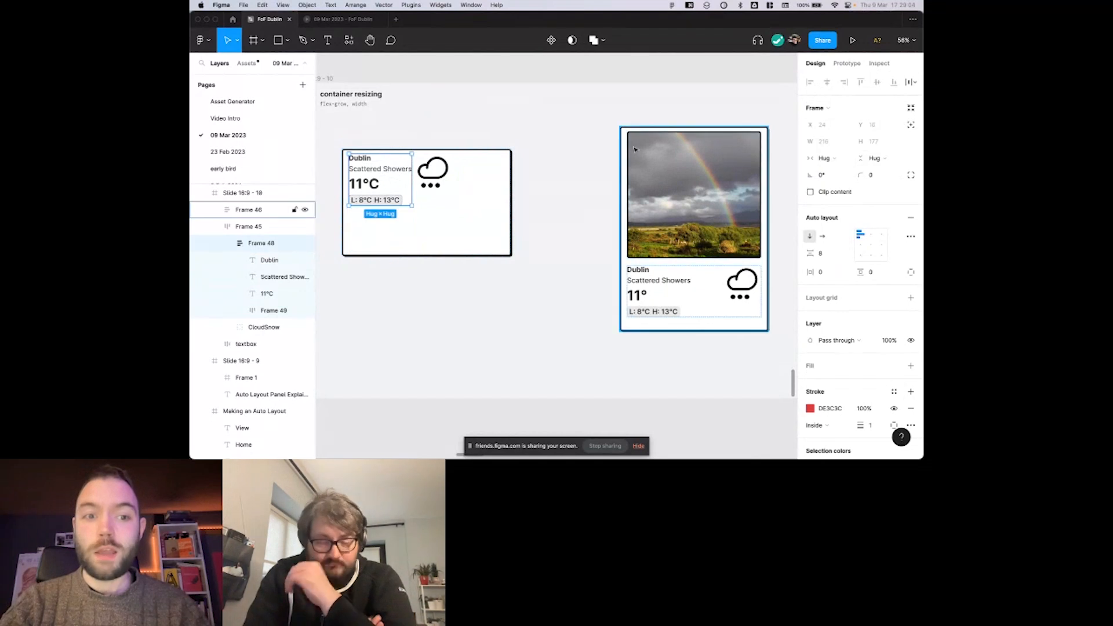
left_click(552, 122)
Widen the rainbow photo weather card from its left edge and inspect the photo's horizontal resizing setting.
scroll(551, 124, "left", 2)
scroll(519, 181, "right", 6)
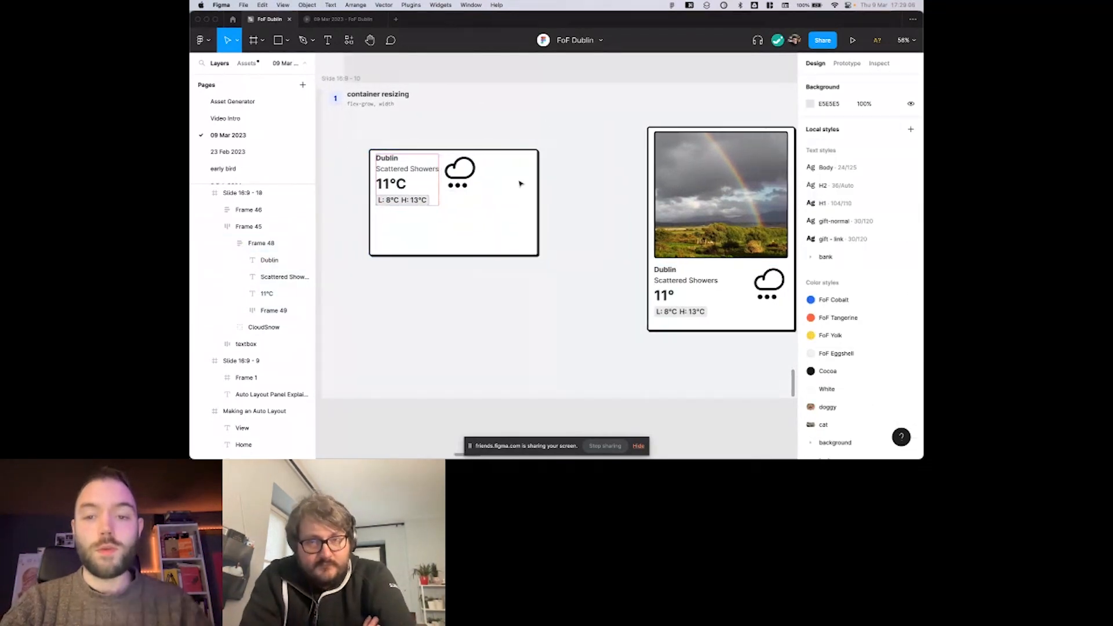
left_click(603, 205)
left_click(603, 205)
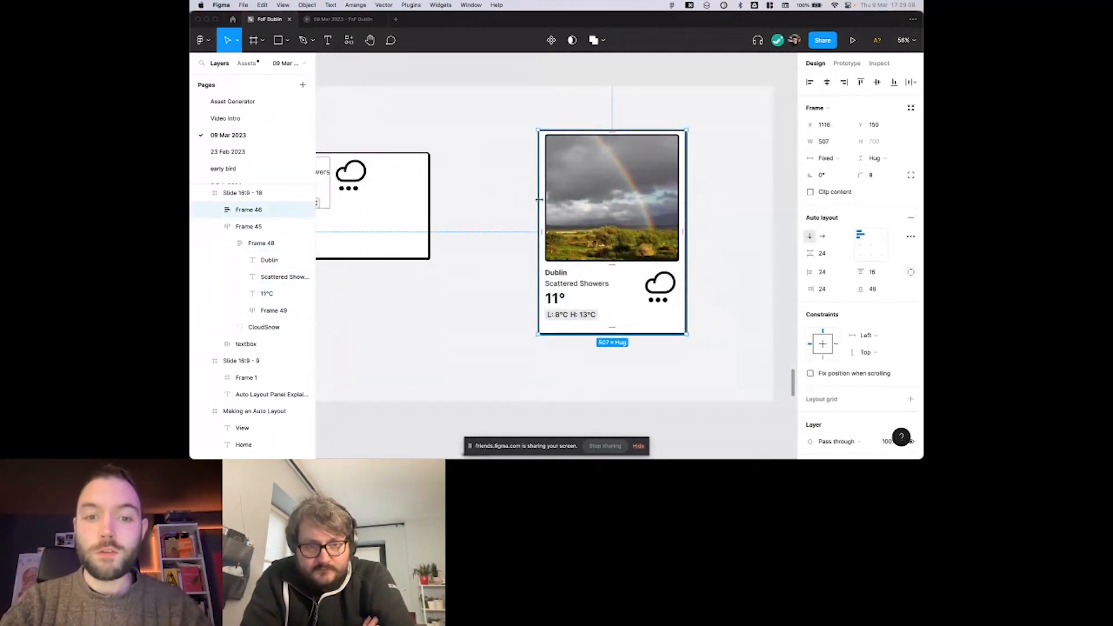
left_click_drag(538, 203, 508, 198)
mouse_move(472, 200)
left_mouse_down()
mouse_move(494, 204)
mouse_move(457, 204)
mouse_move(524, 206)
mouse_move(471, 205)
left_mouse_up()
left_click(523, 209)
scroll(581, 199, "down", 1)
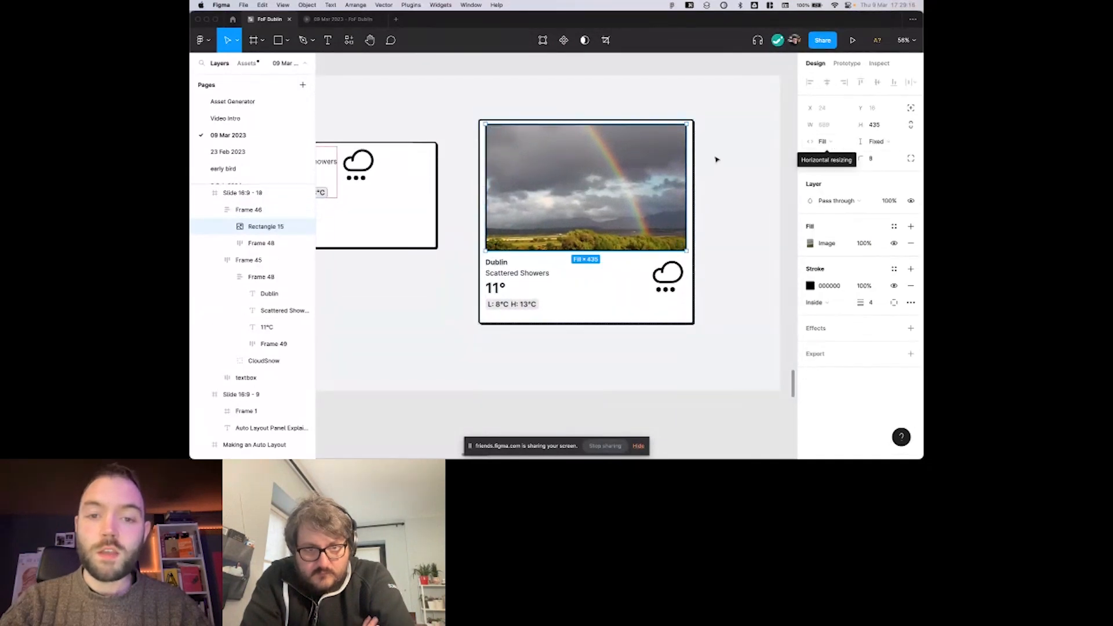
Narrow the rainbow photo weather card from its right edge to about 657 wide.
left_click(689, 160)
left_click_drag(696, 156, 670, 165)
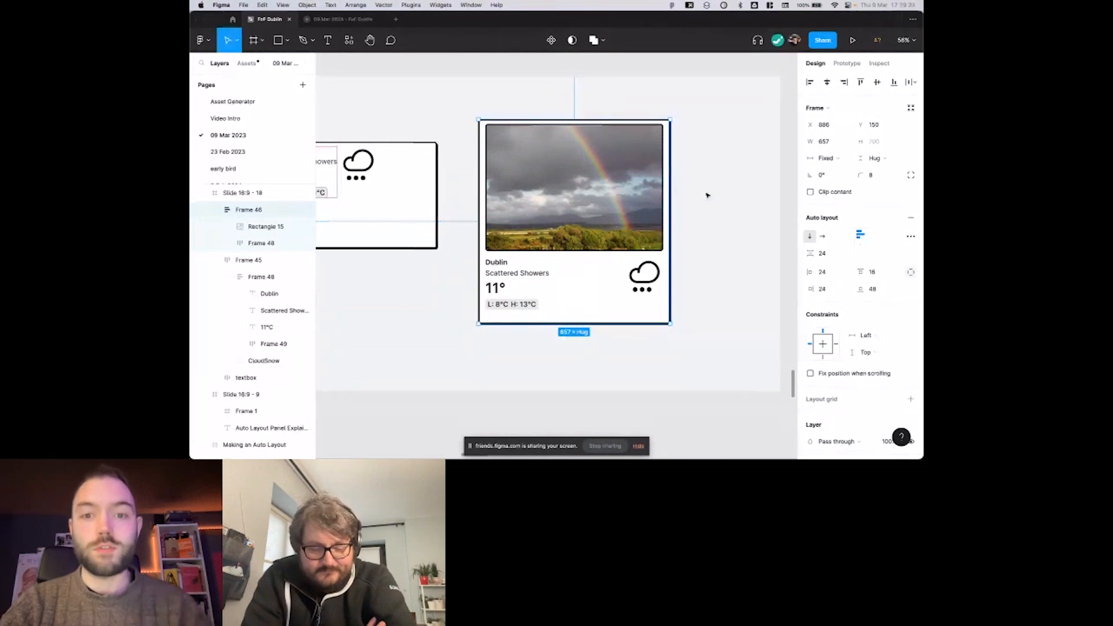
left_click(672, 199)
scroll(629, 215, "down", 2)
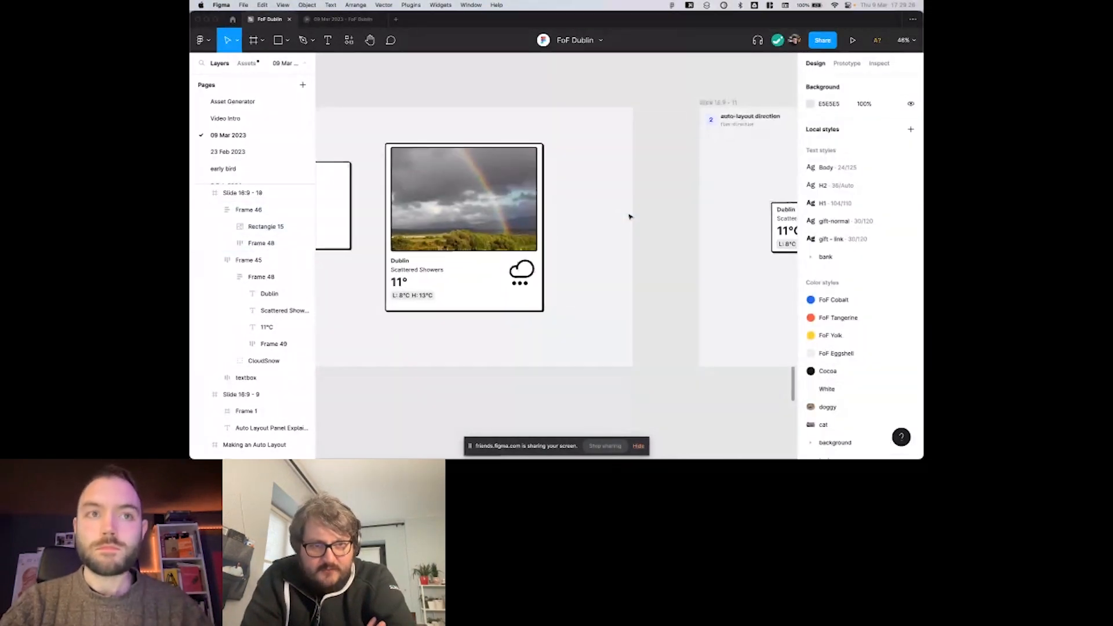
scroll(630, 217, "left", 3)
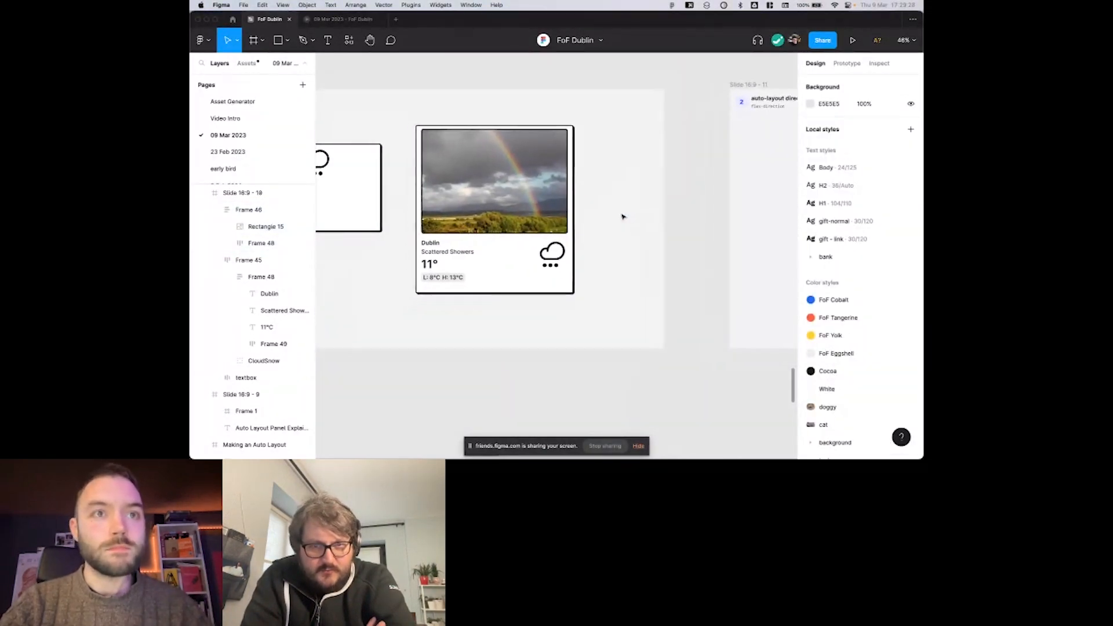
scroll(617, 215, "left", 1)
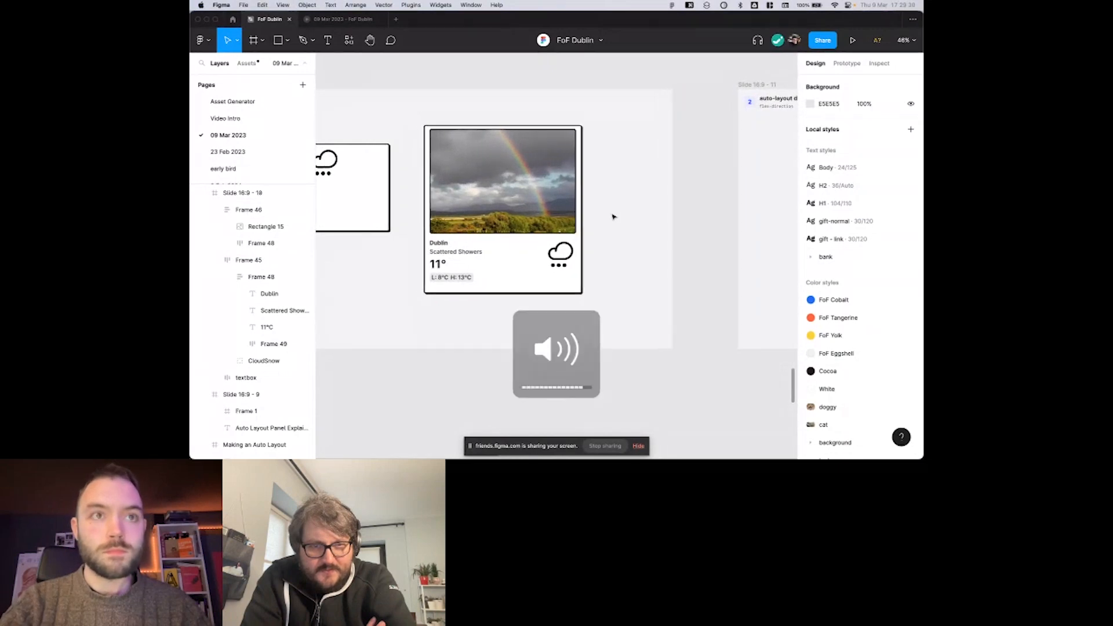
scroll(614, 216, "up", 2)
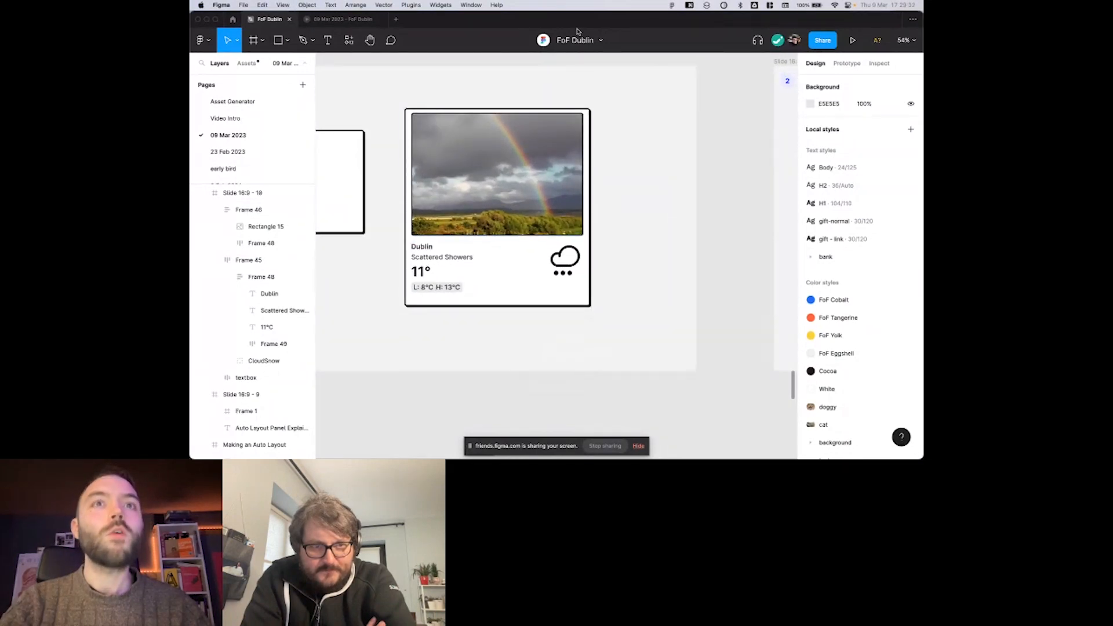
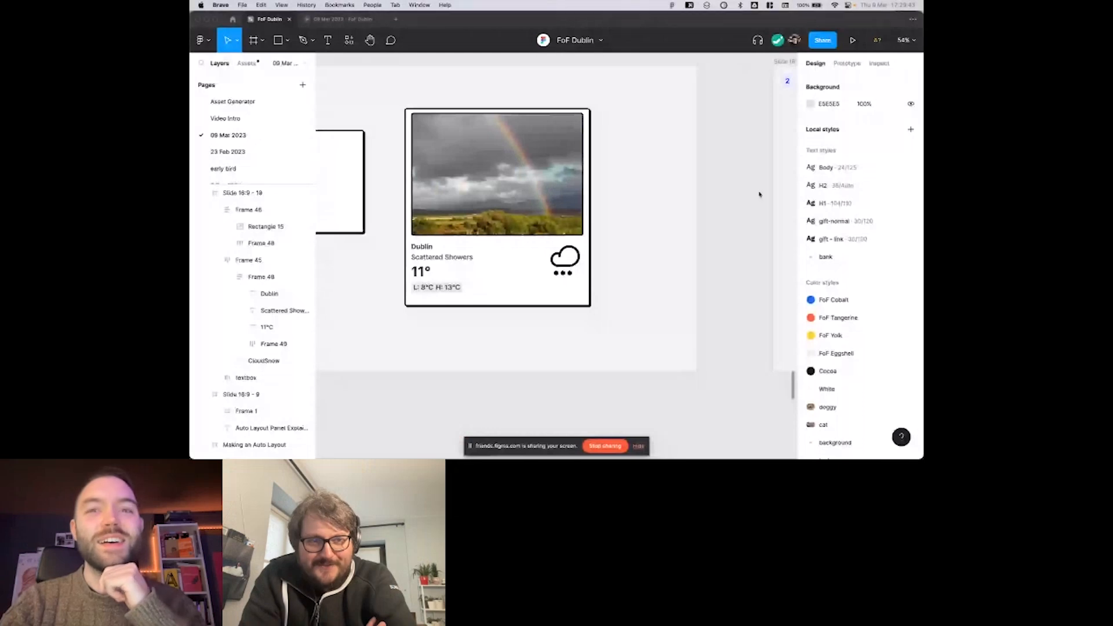
Narrow the rainbow photo weather card slightly from its right edge and inspect the photo's horizontal and vertical resizing settings.
left_click(665, 85)
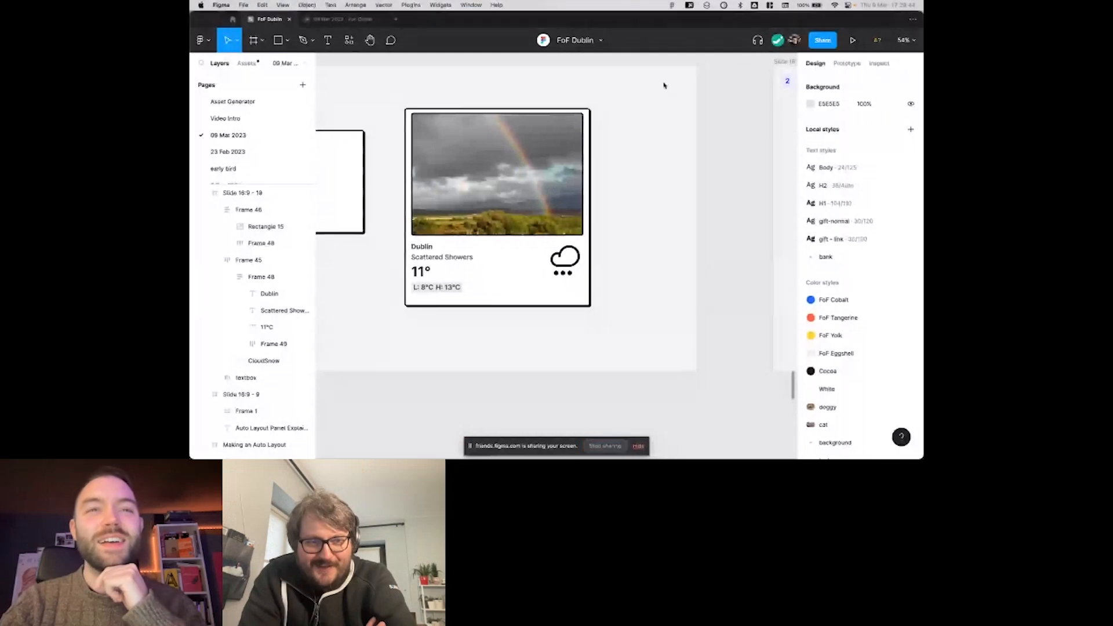
scroll(664, 85, "left", 5)
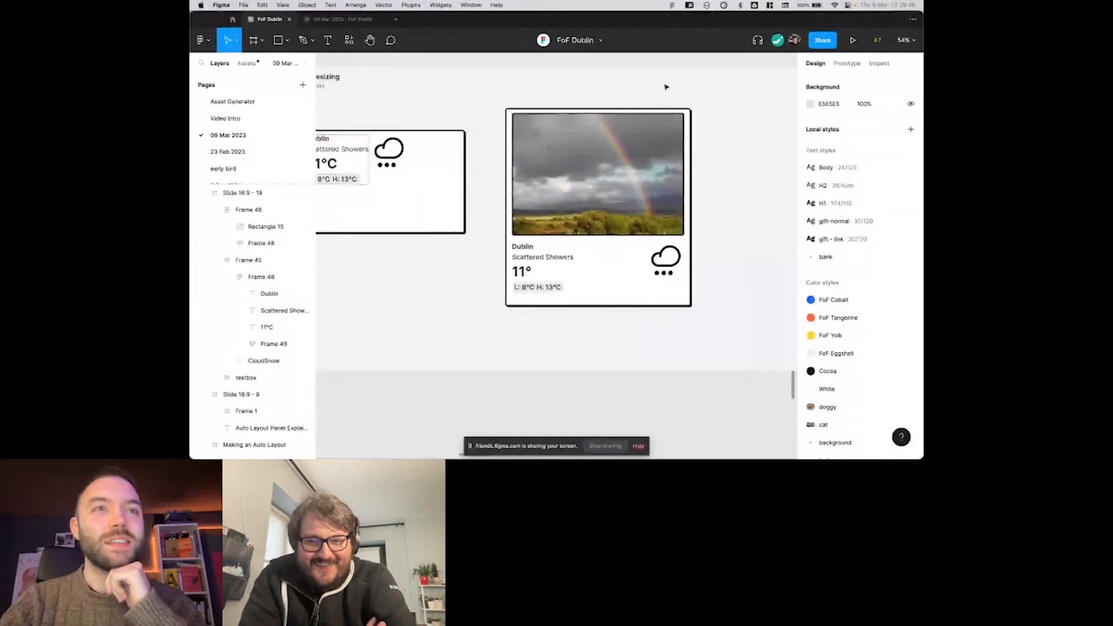
left_click(673, 139)
scroll(686, 141, "right", 3)
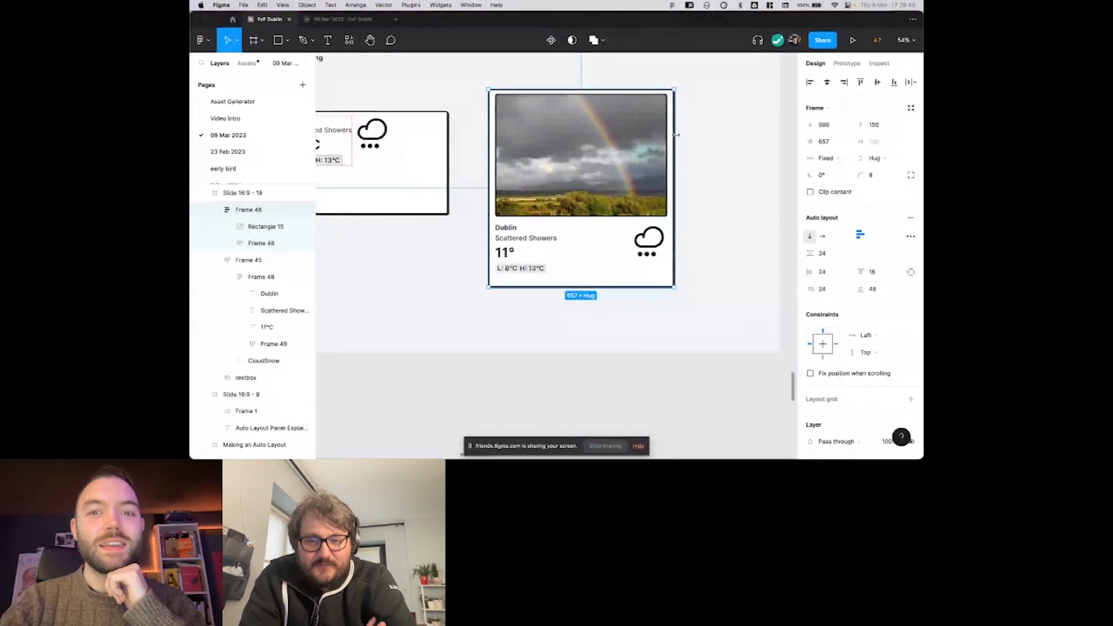
left_click(691, 139)
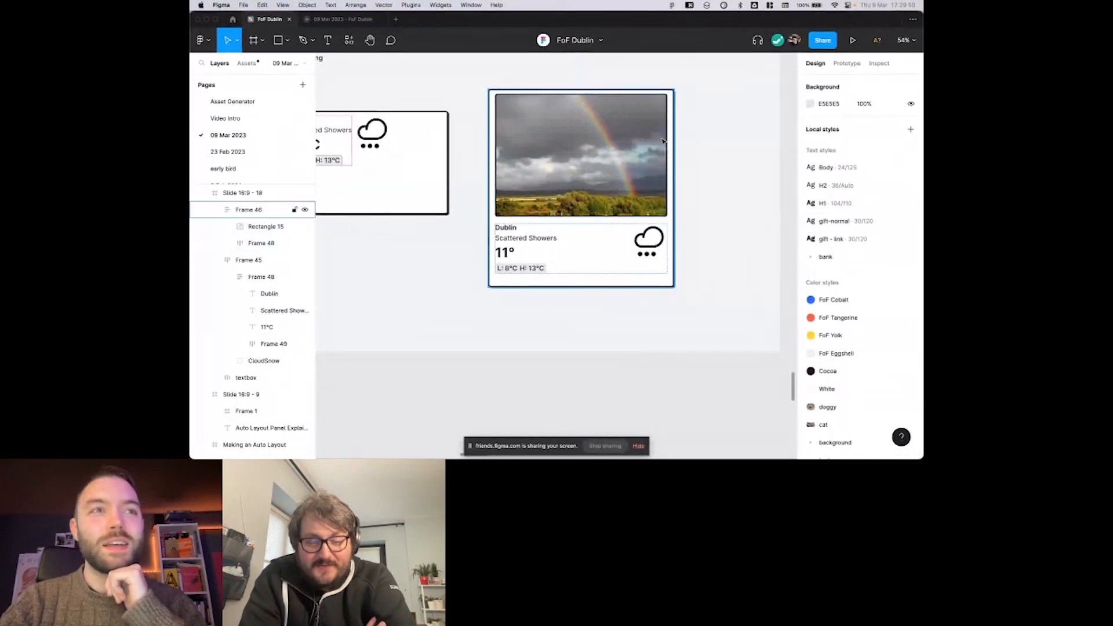
left_click(668, 139)
mouse_move(677, 133)
left_mouse_down()
mouse_move(652, 132)
mouse_move(696, 132)
mouse_move(634, 131)
mouse_move(664, 126)
left_mouse_up()
left_click(628, 131)
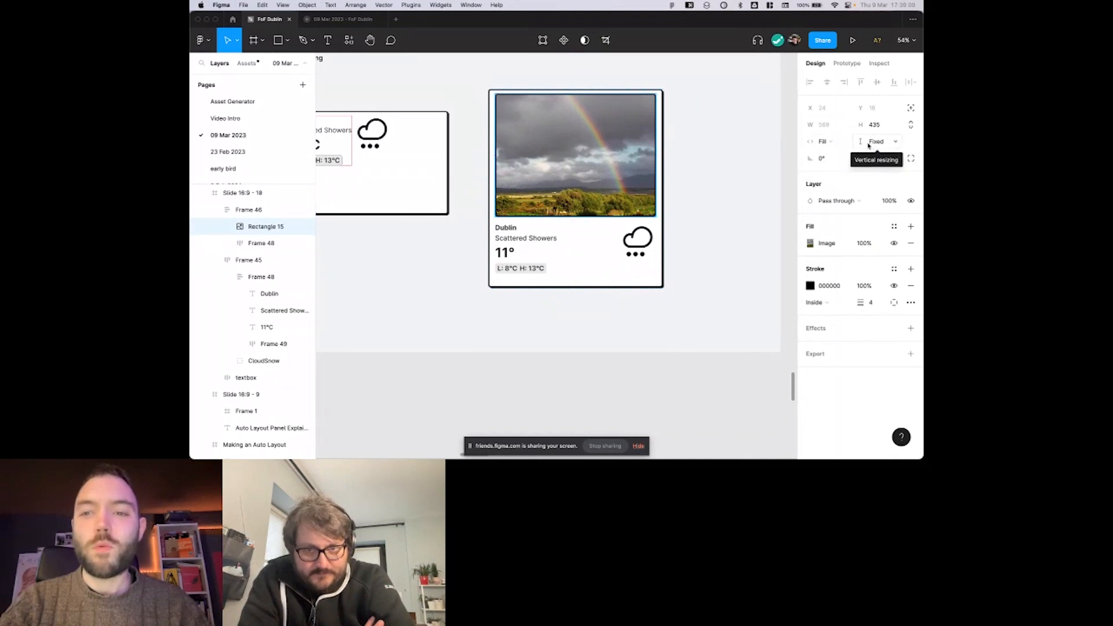
left_click(708, 162)
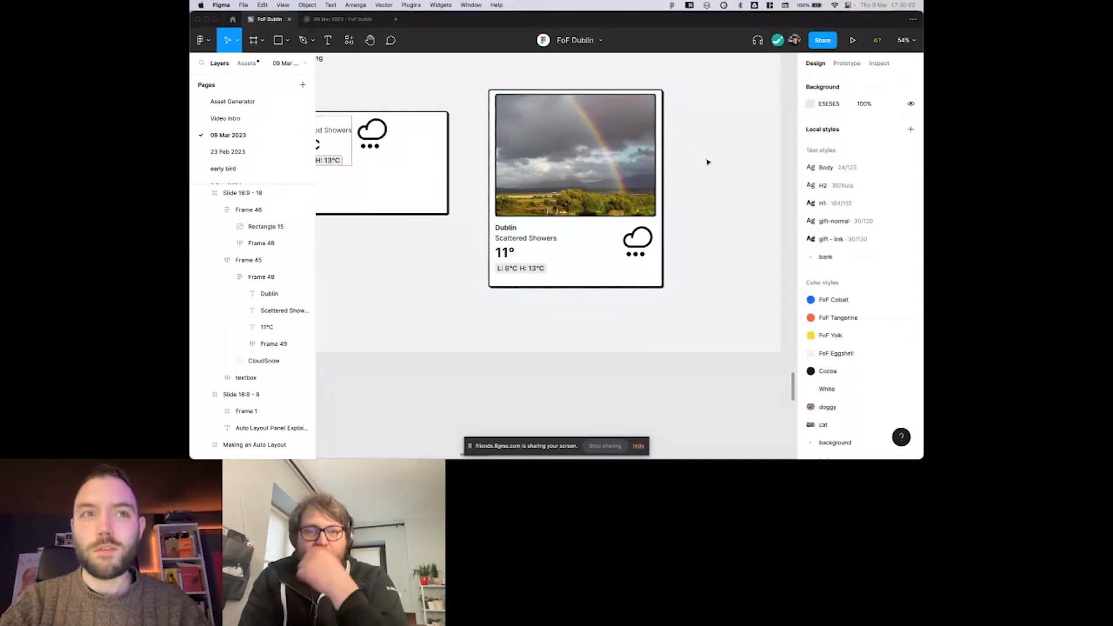
Widen the rainbow photo weather card slightly from its right edge and deselect it.
left_click(663, 154)
mouse_move(664, 154)
left_mouse_down()
mouse_move(733, 151)
mouse_move(620, 152)
mouse_move(728, 153)
mouse_move(679, 155)
mouse_move(716, 157)
mouse_move(673, 170)
left_mouse_up()
left_click(718, 175)
Go to the auto-layout direction slide and examine the small weather card's layout direction.
scroll(717, 175, "right", 1)
scroll(718, 175, "right", 1)
scroll(718, 175, "down", 1)
scroll(717, 175, "right", 1)
scroll(718, 175, "right", 2)
scroll(718, 175, "down", 1)
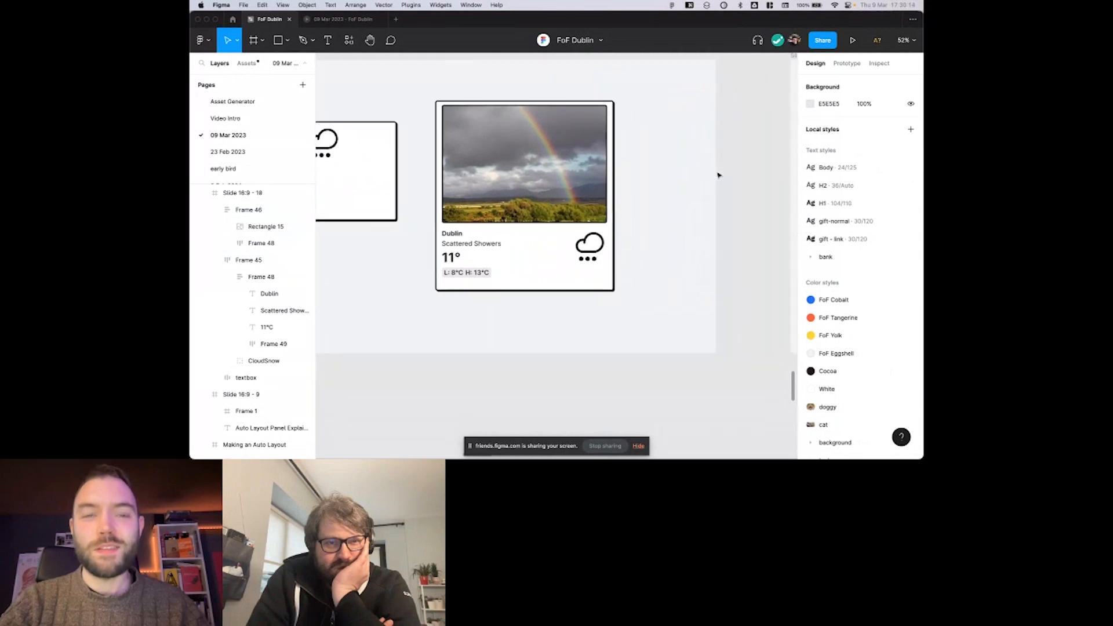
left_click(689, 172)
scroll(666, 168, "right", 2)
left_click(711, 164)
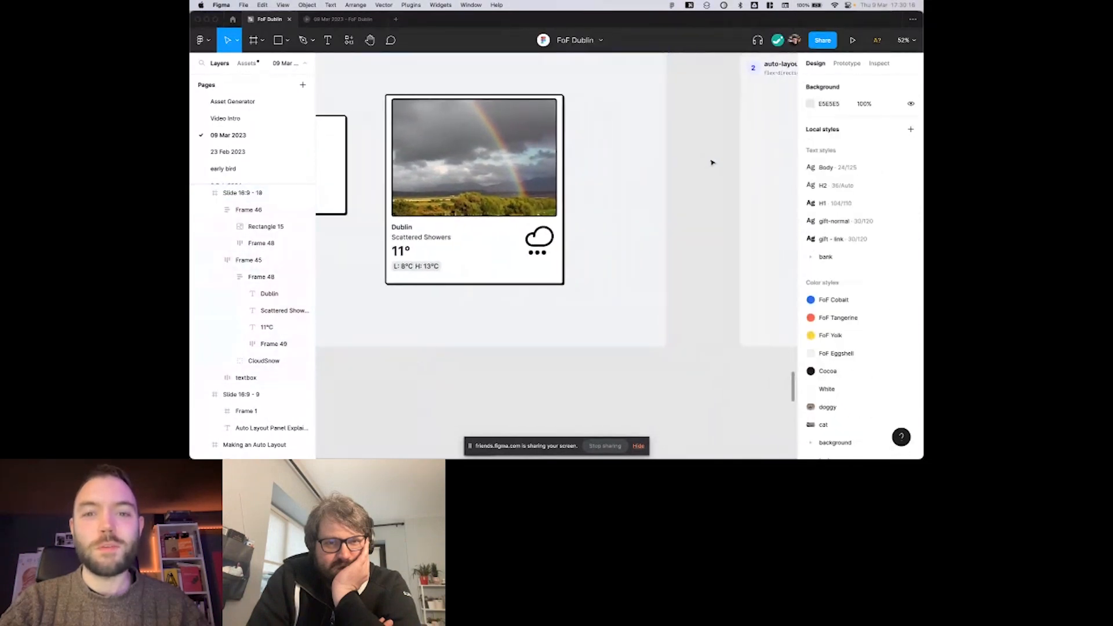
scroll(711, 164, "left", 1)
scroll(712, 163, "right", 1)
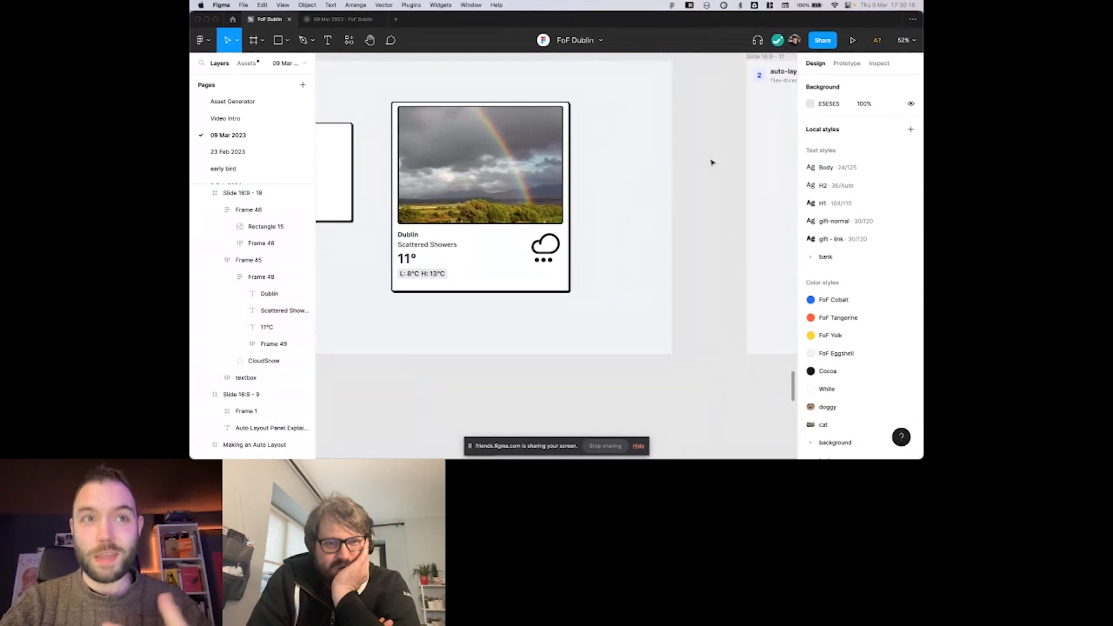
scroll(712, 163, "right", 1)
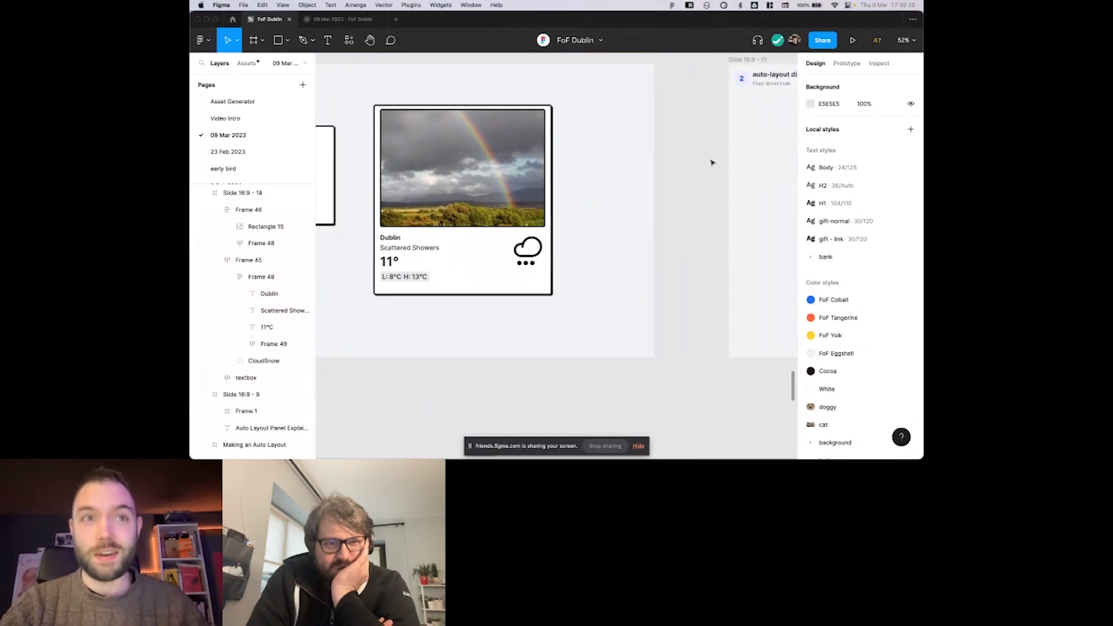
scroll(665, 160, "right", 10)
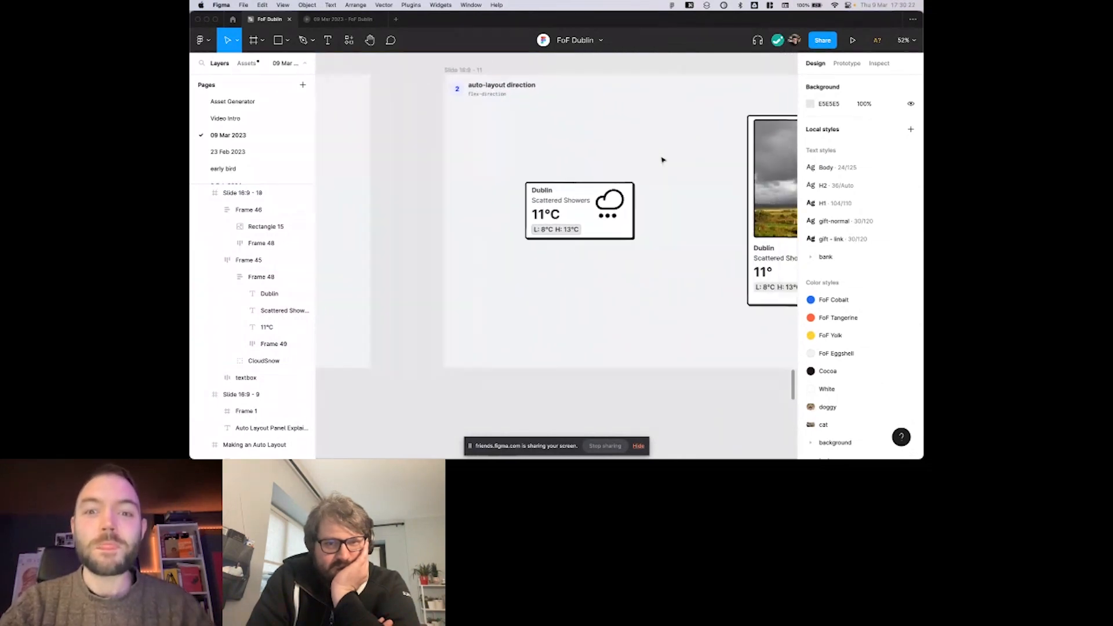
scroll(645, 142, "right", 6)
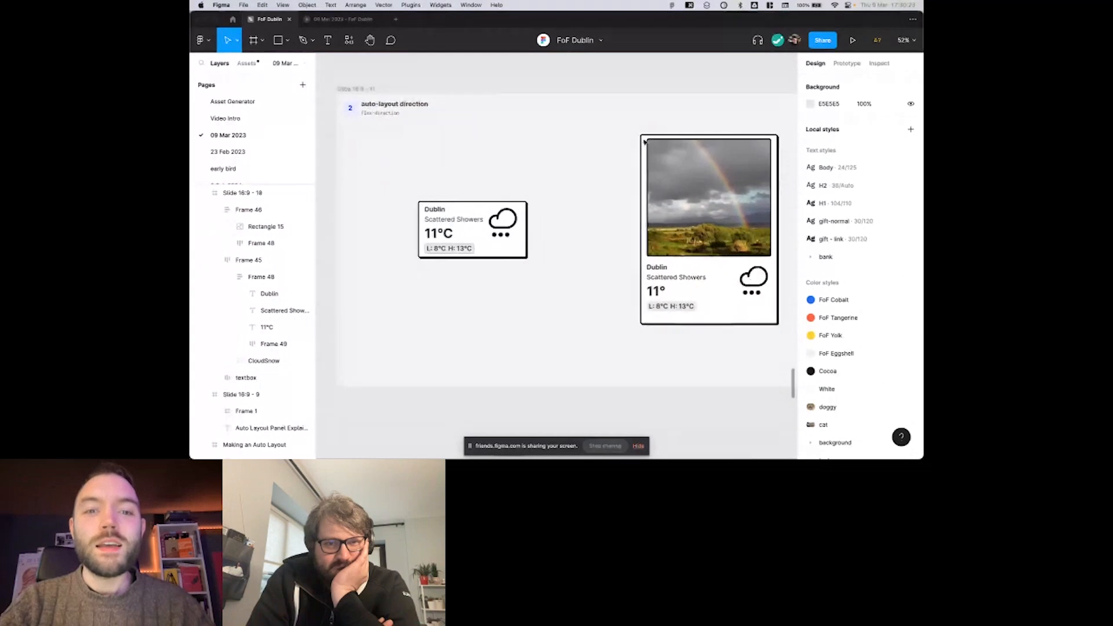
left_click(470, 219)
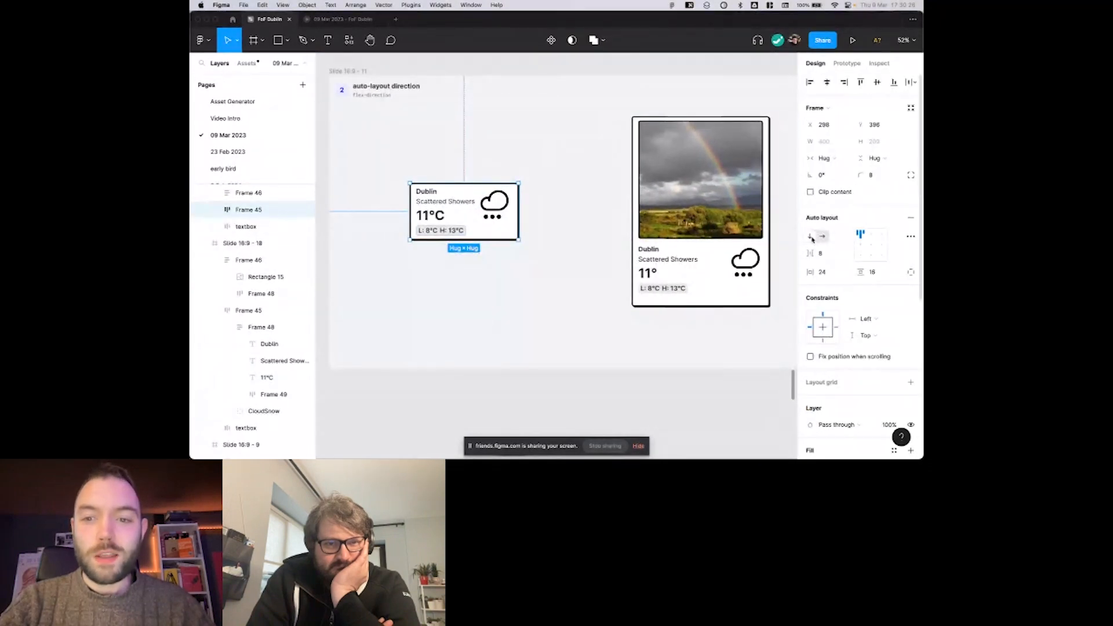
scroll(526, 169, "right", 1)
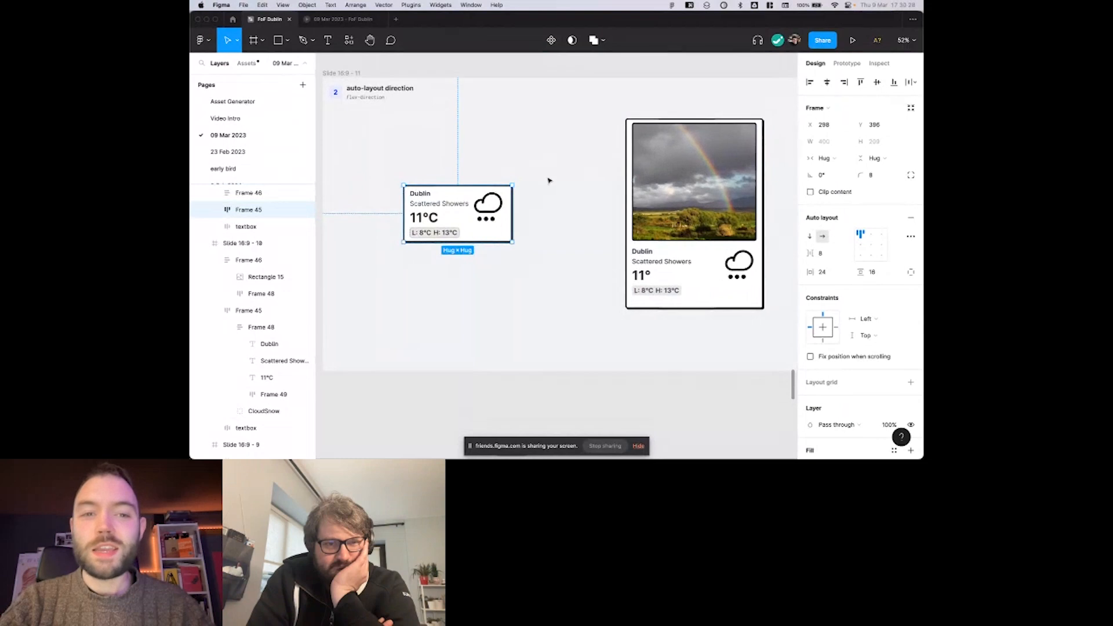
Examine the auto layout settings of the rainbow photo card, its weather text frame and its photo on the direction slide.
left_click(638, 180)
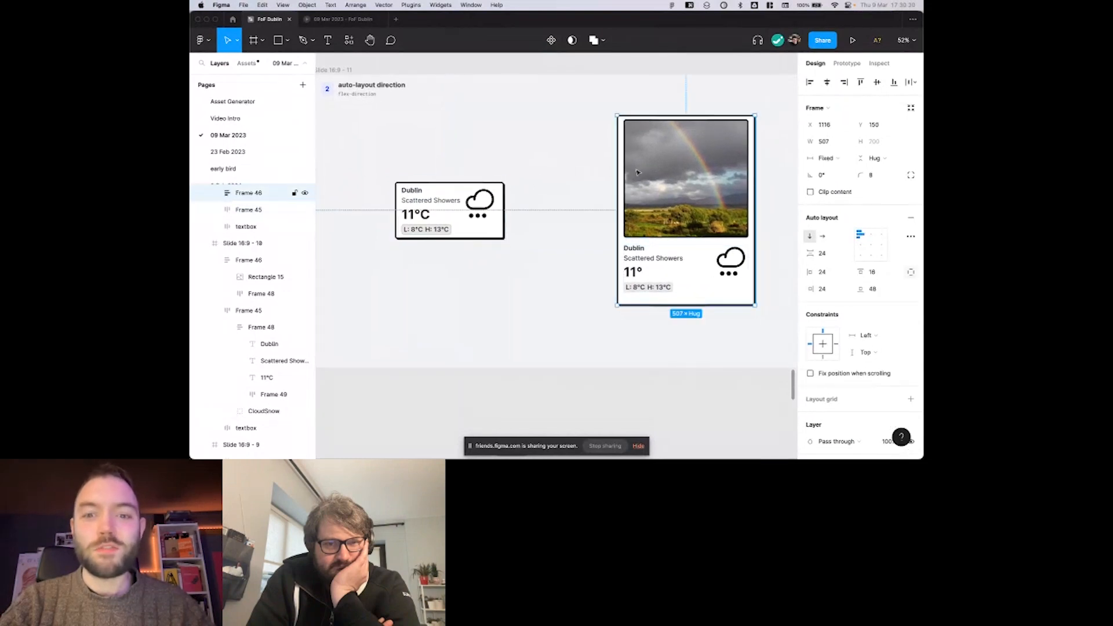
scroll(615, 179, "right", 5)
scroll(632, 190, "left", 1)
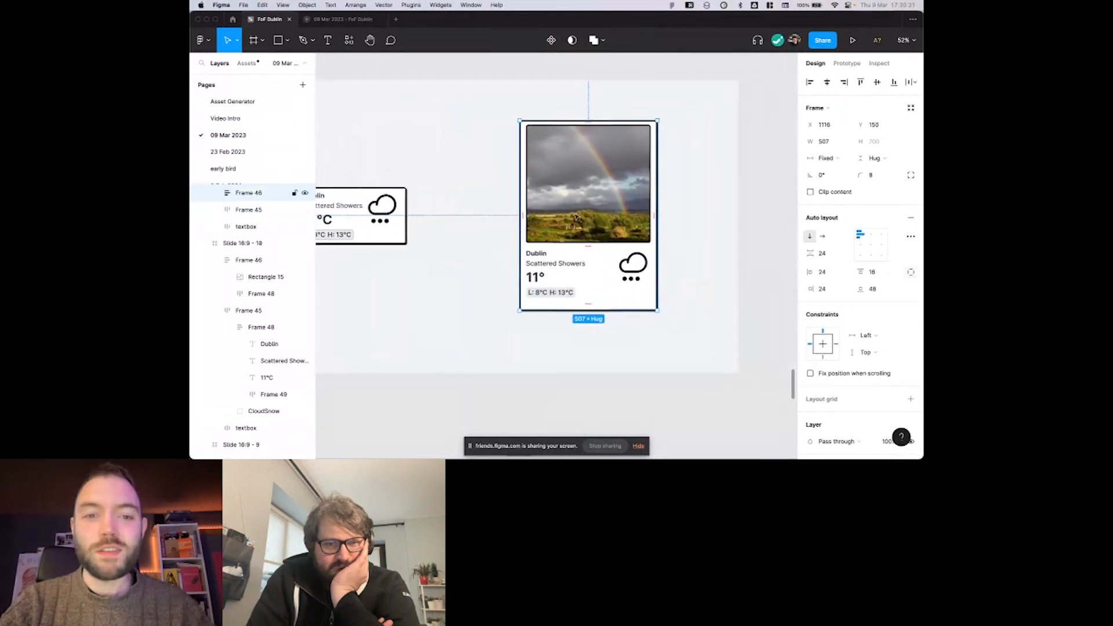
left_click(569, 186)
left_click(551, 266)
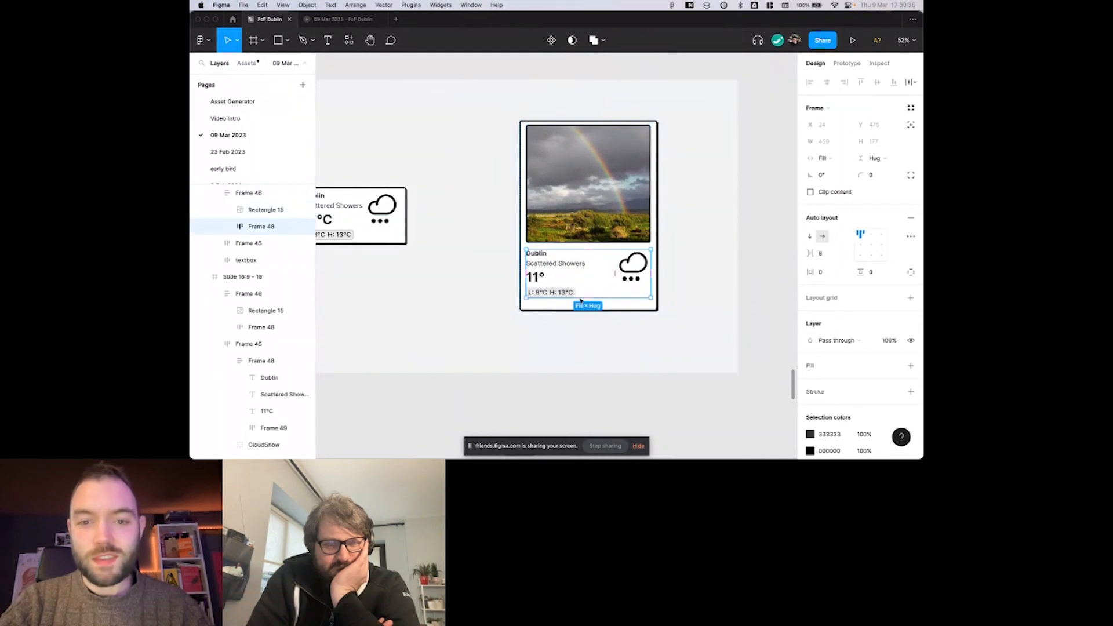
left_click(598, 220)
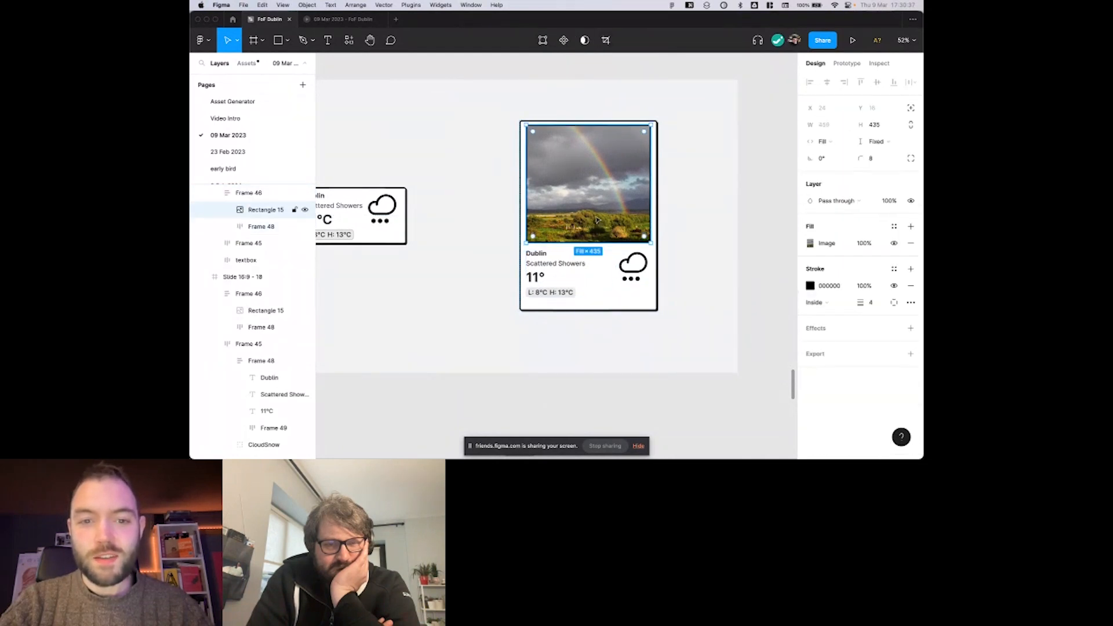
Set the rainbow photo card's auto layout direction to horizontal.
left_click(667, 205)
left_click(642, 205)
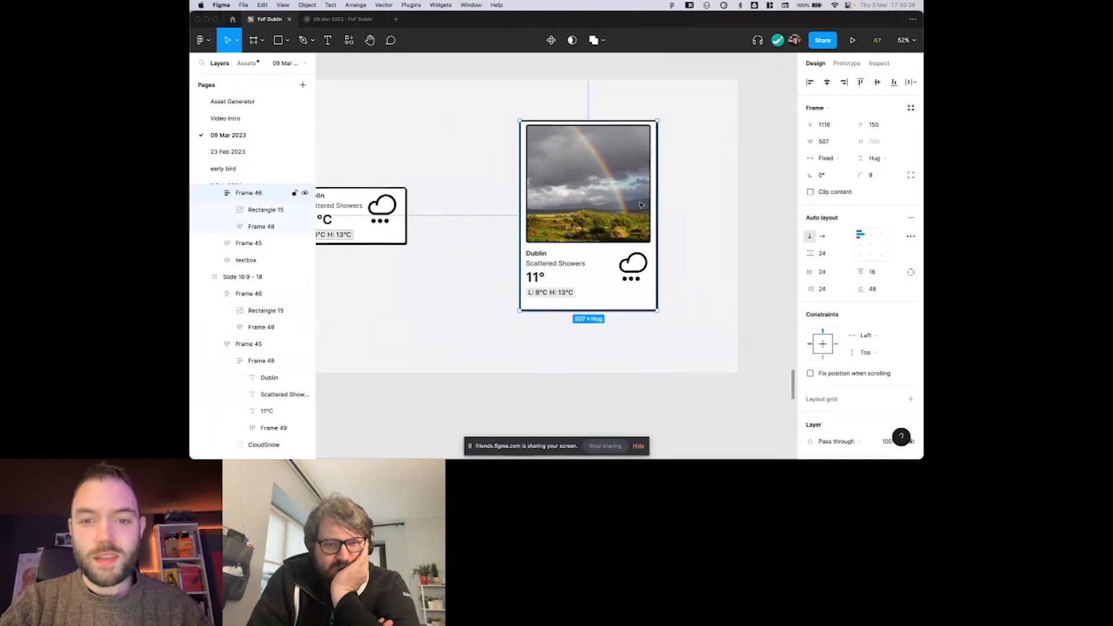
left_click(823, 237)
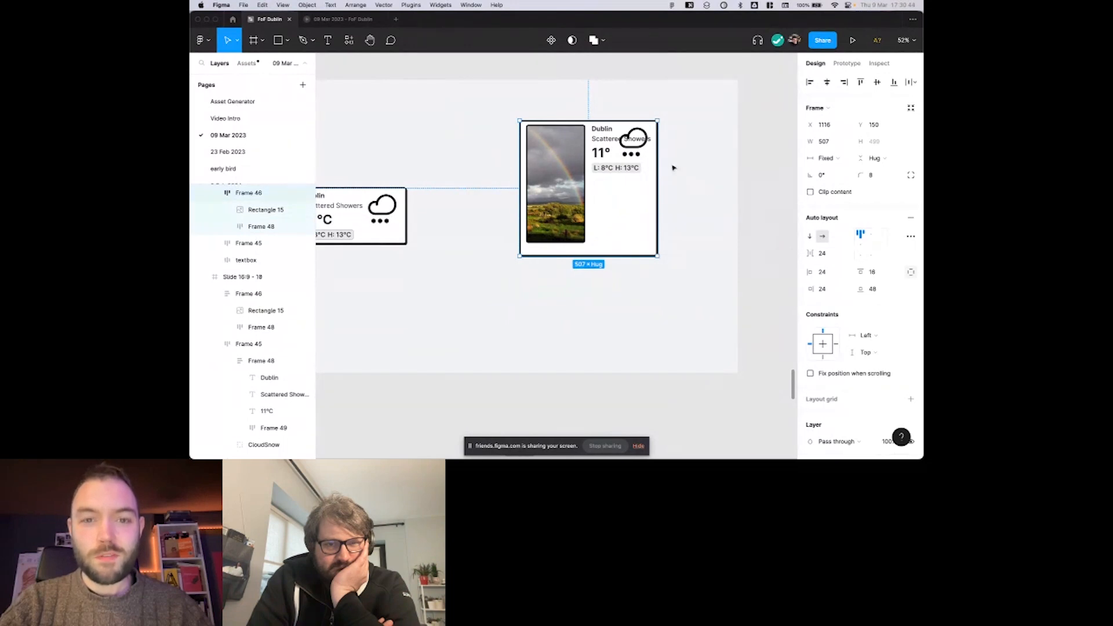
Widen the horizontal photo card from its left edge to about 843 wide and inspect its weather text frame.
left_click(637, 152)
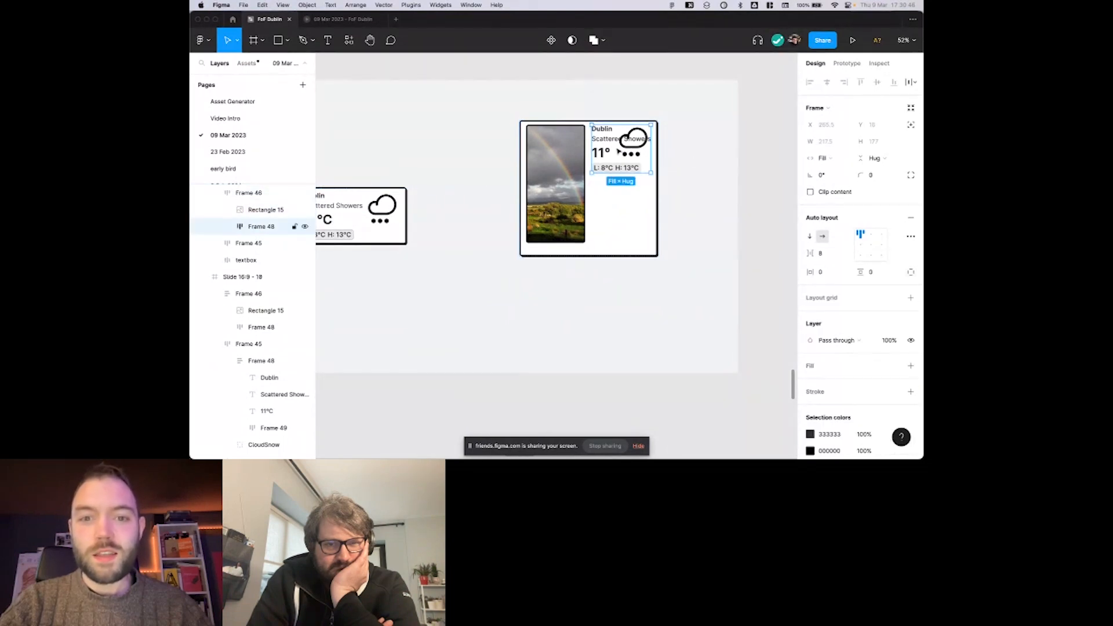
scroll(619, 151, "up", 3)
left_click(600, 215)
left_click_drag(462, 167, 352, 168)
scroll(359, 166, "left", 3)
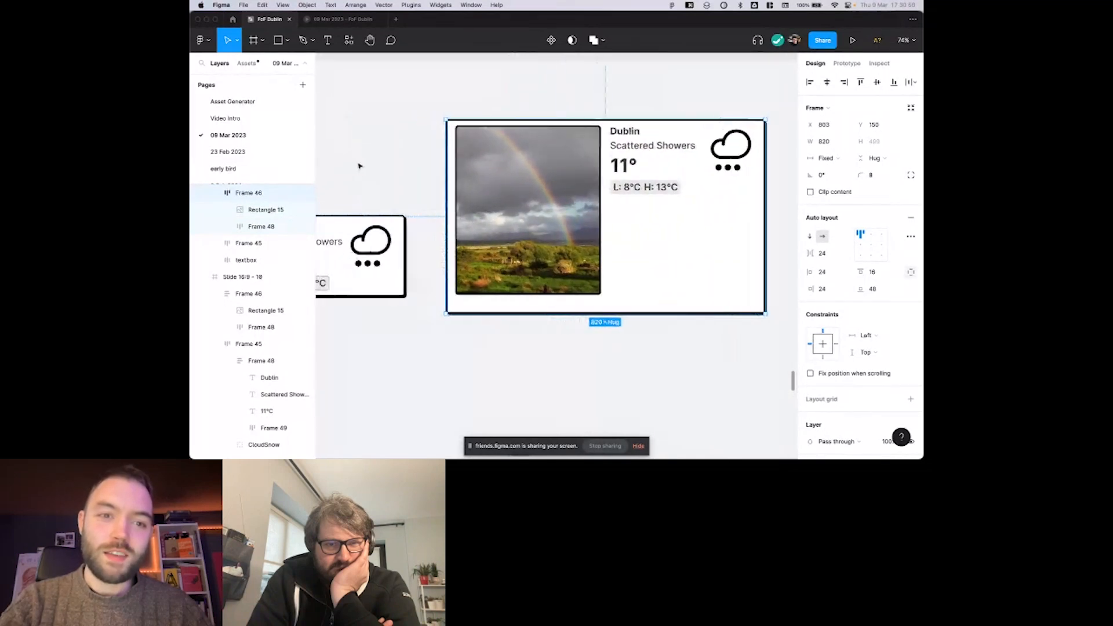
left_click(646, 149)
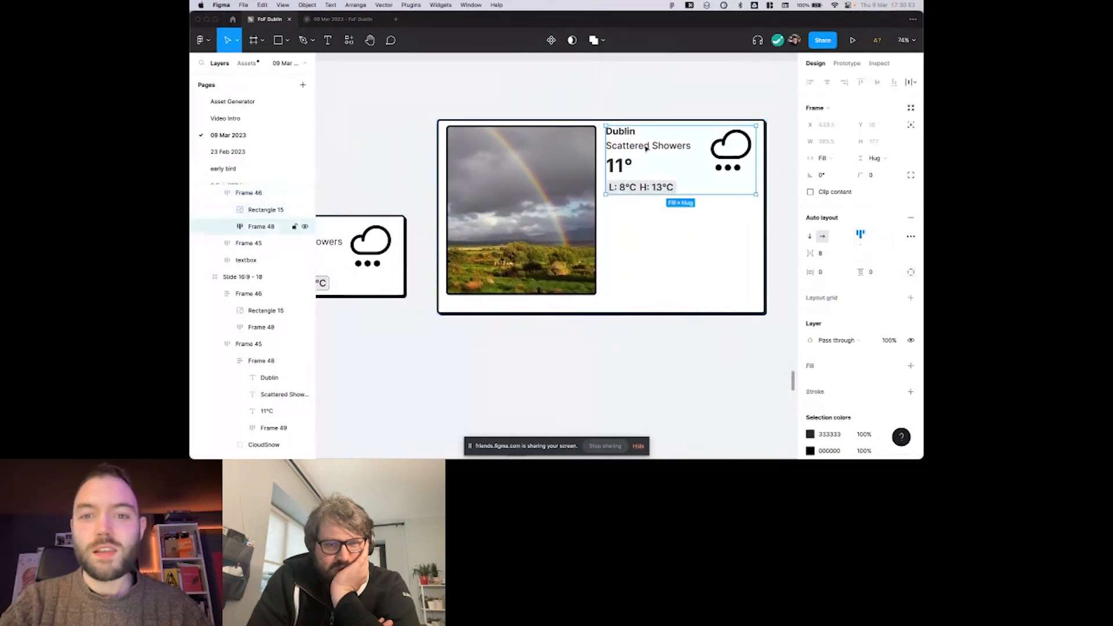
scroll(713, 170, "down", 3)
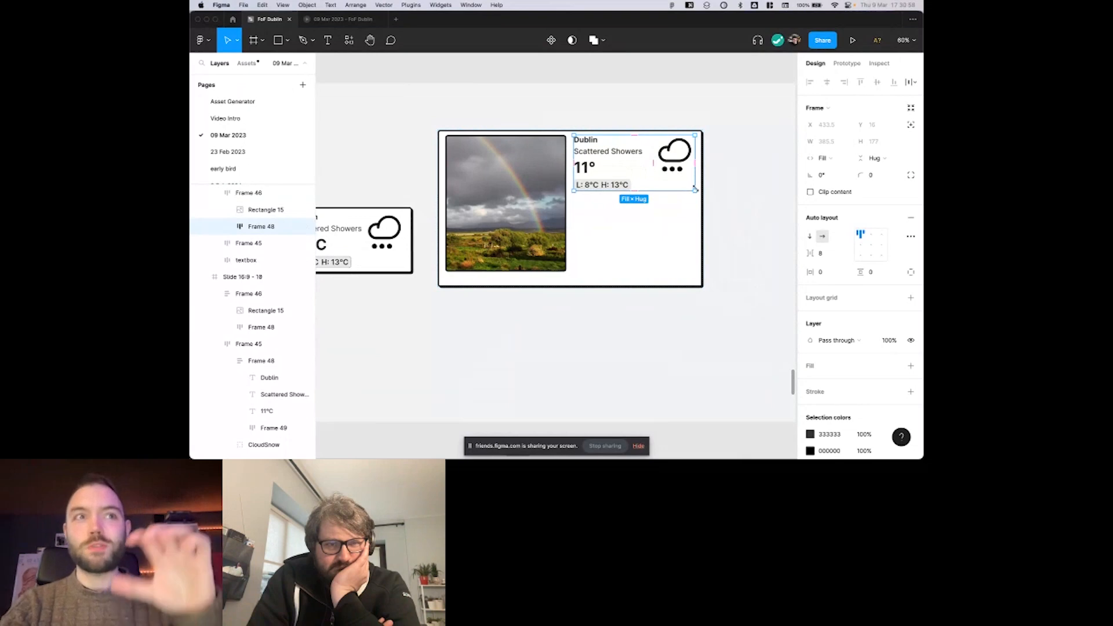
Switch the photo card's auto layout direction to vertical and back to horizontal to compare the two arrangements.
left_click(747, 215)
left_click(646, 221)
scroll(647, 220, "down", 1)
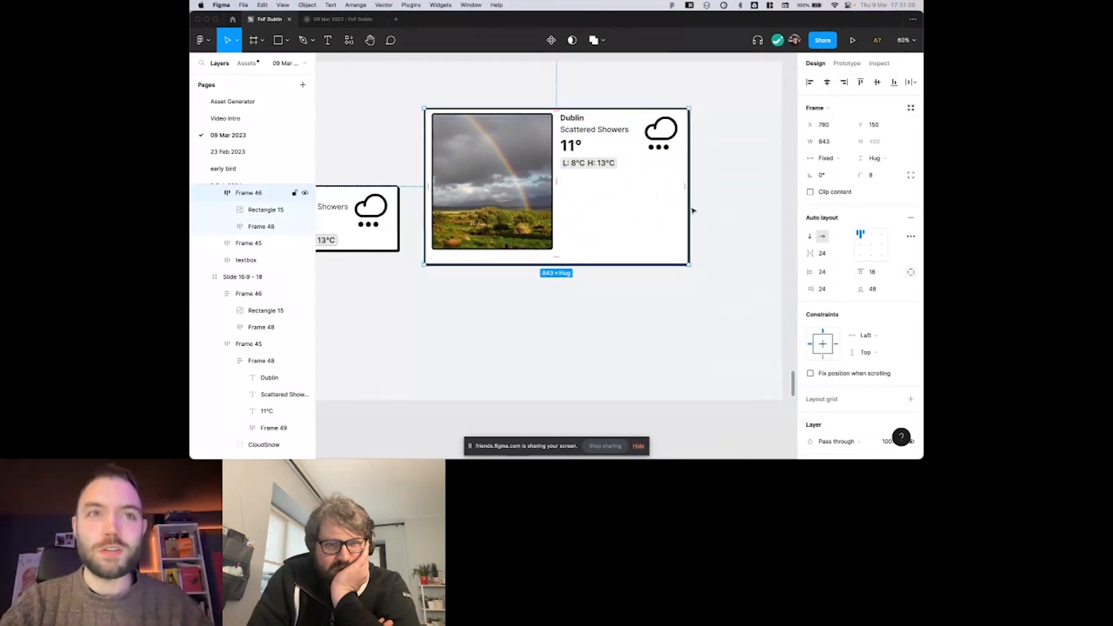
left_click(809, 240)
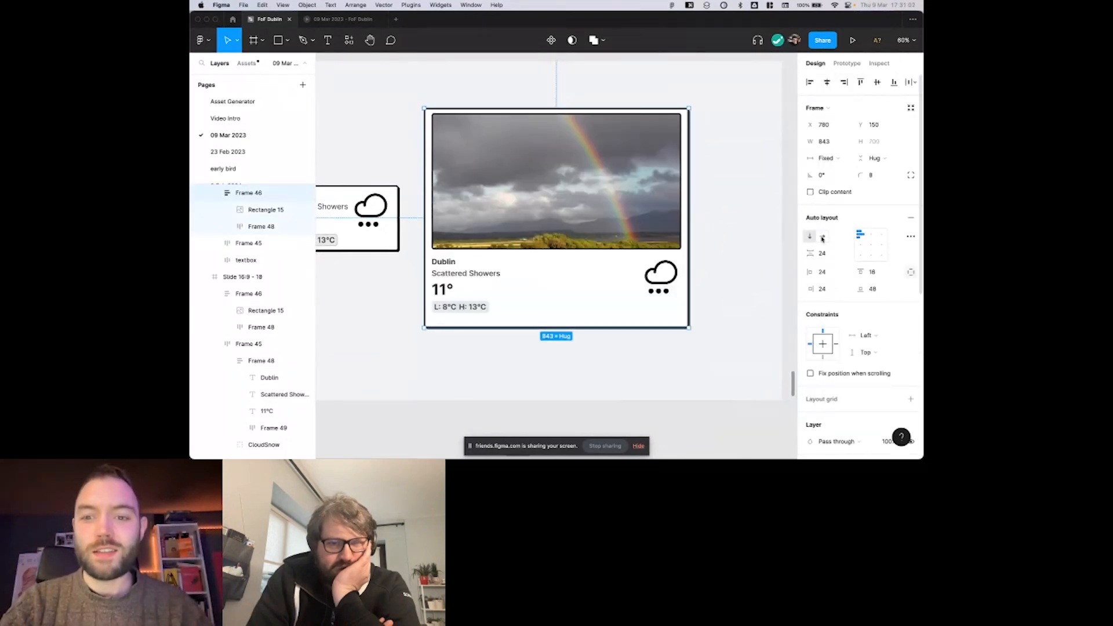
left_click(822, 238)
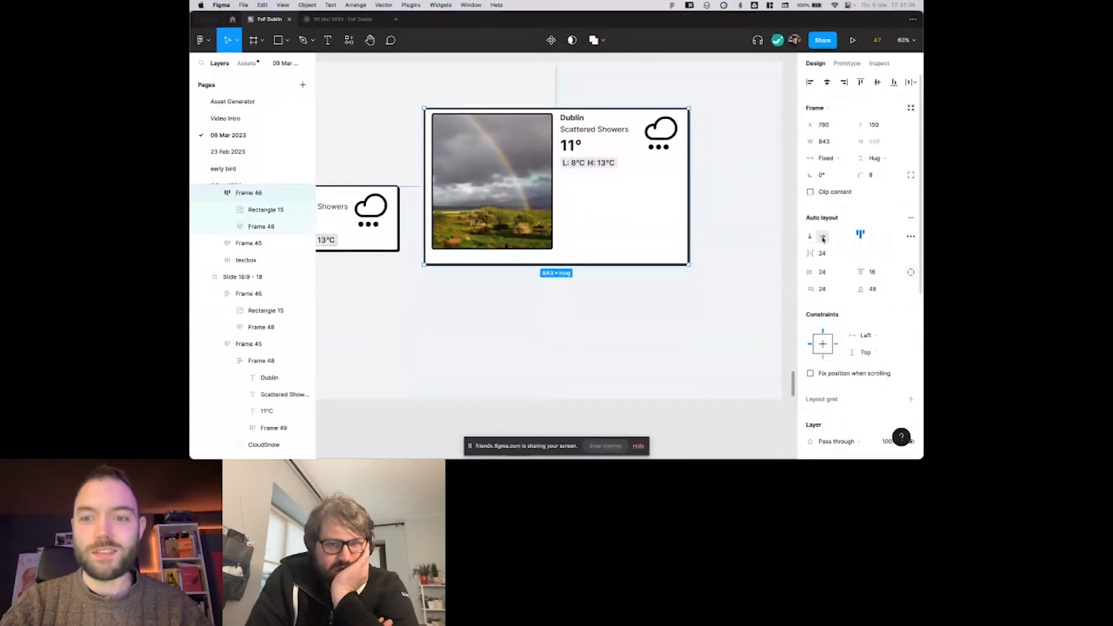
On the space between items slide, set the small weather card's horizontal space between items to 24.
scroll(733, 224, "right", 5)
scroll(735, 225, "right", 8)
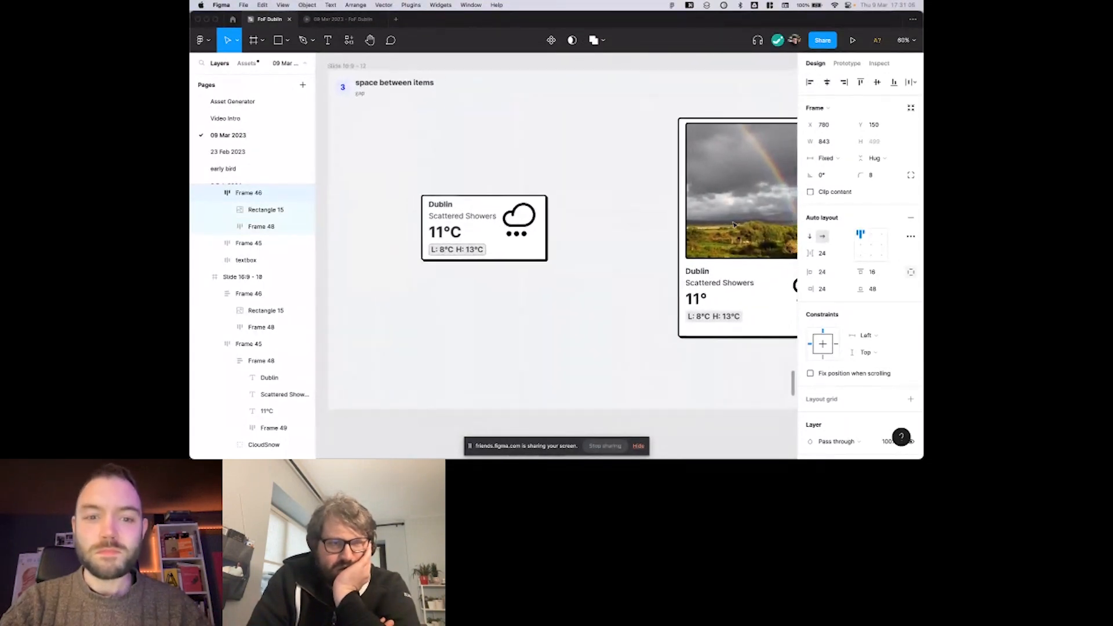
left_click(622, 216)
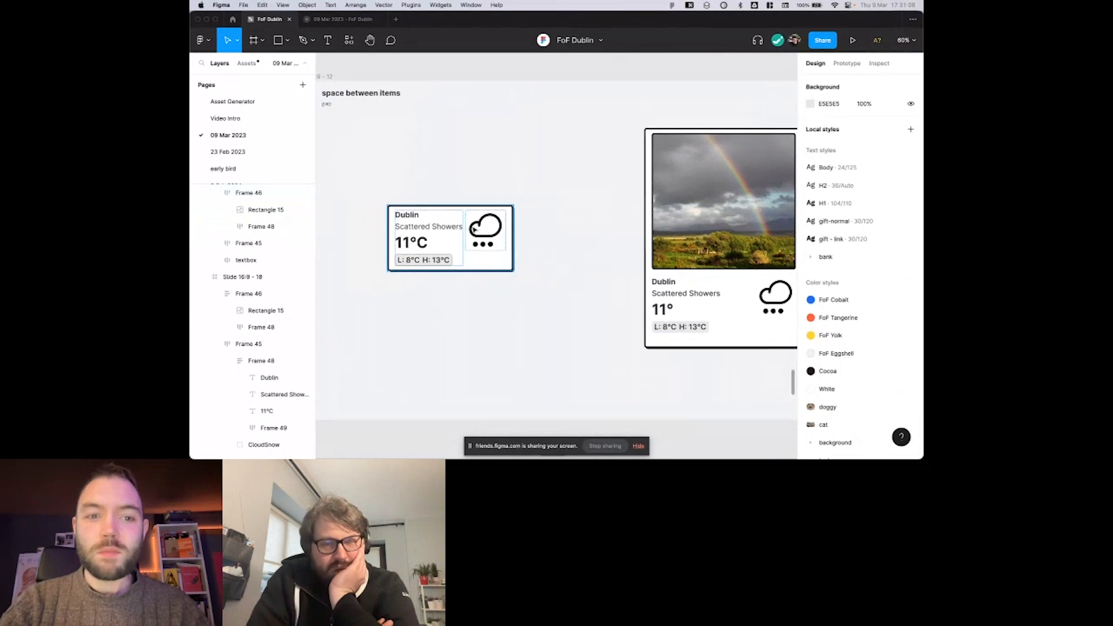
left_click(464, 232)
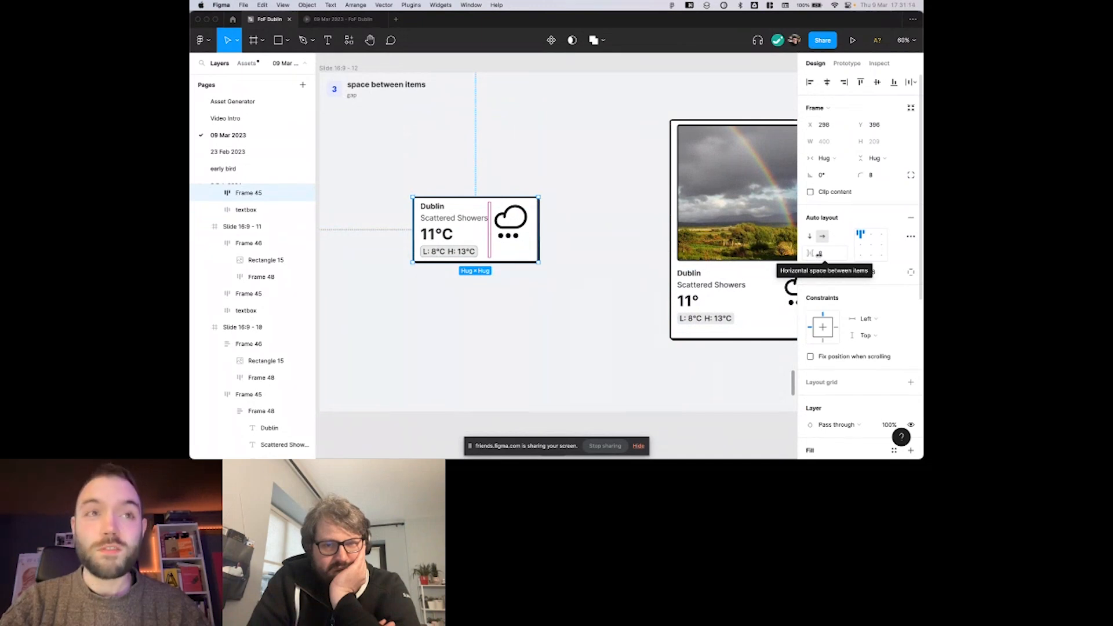
left_click_drag(813, 253, 836, 258)
type("24")
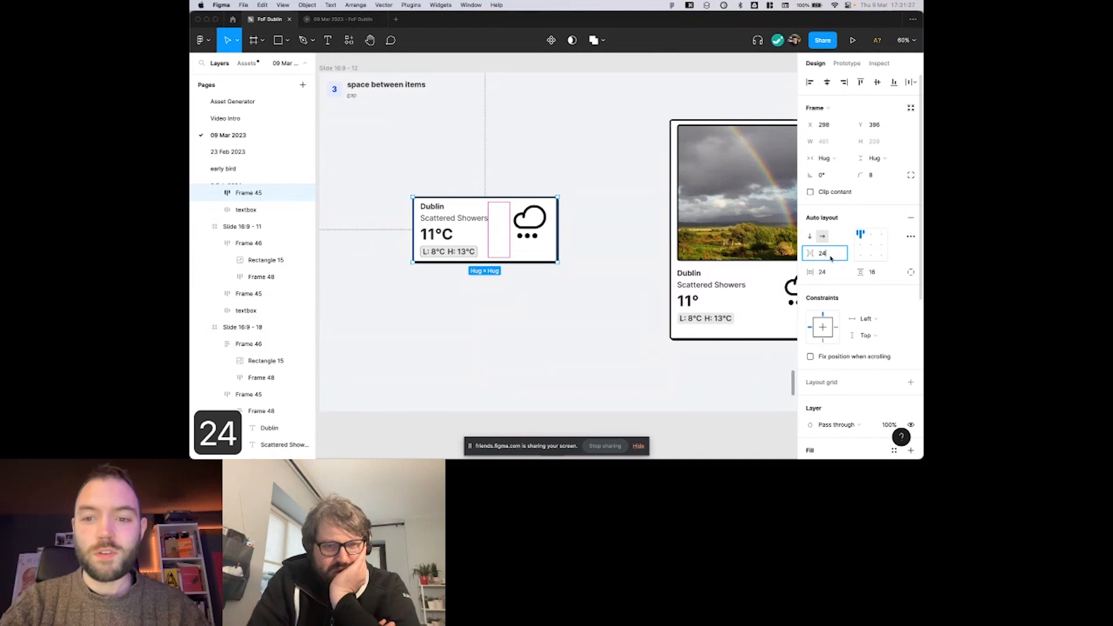
key("Return")
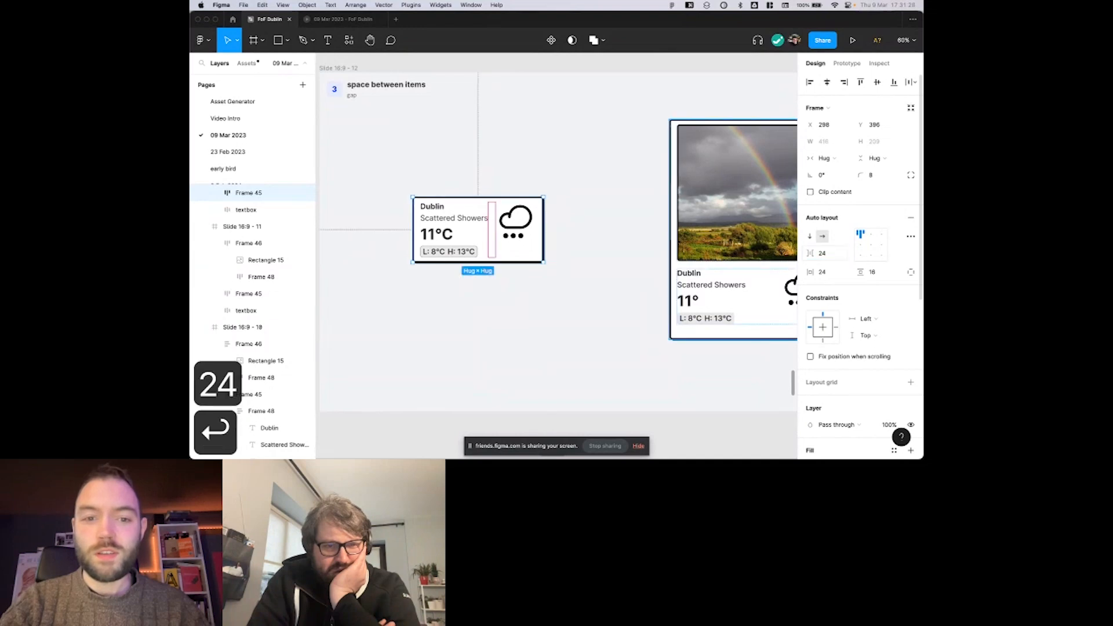
Set the rainbow photo card's vertical space between items to 48 on the same slide.
scroll(577, 221, "right", 1)
scroll(489, 228, "right", 3)
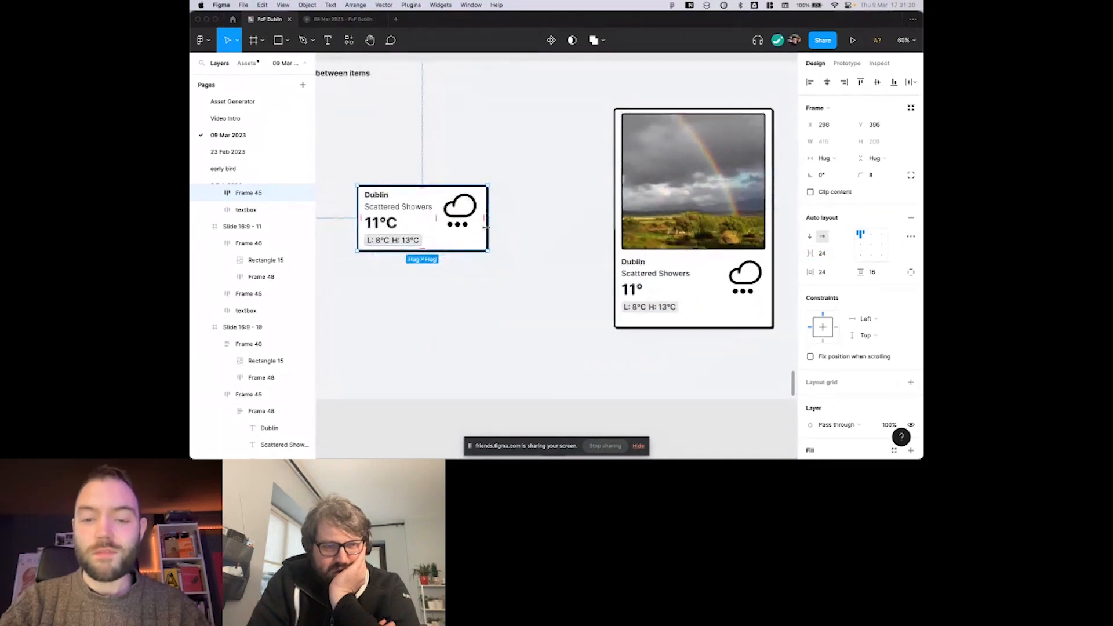
left_click(707, 223)
left_click(823, 254)
type("48")
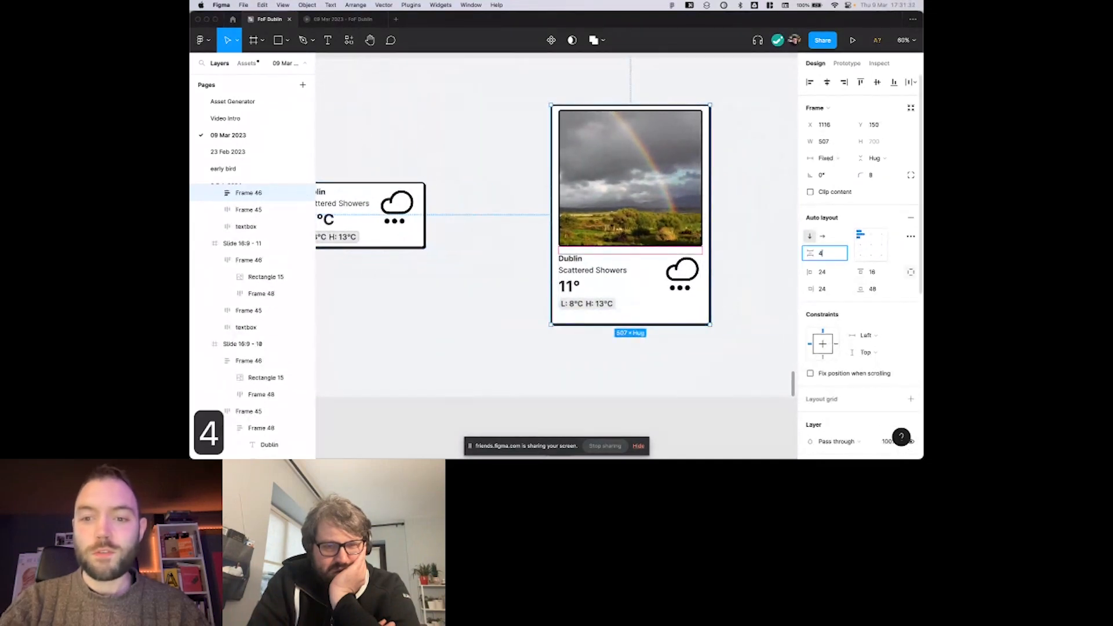
key("Return")
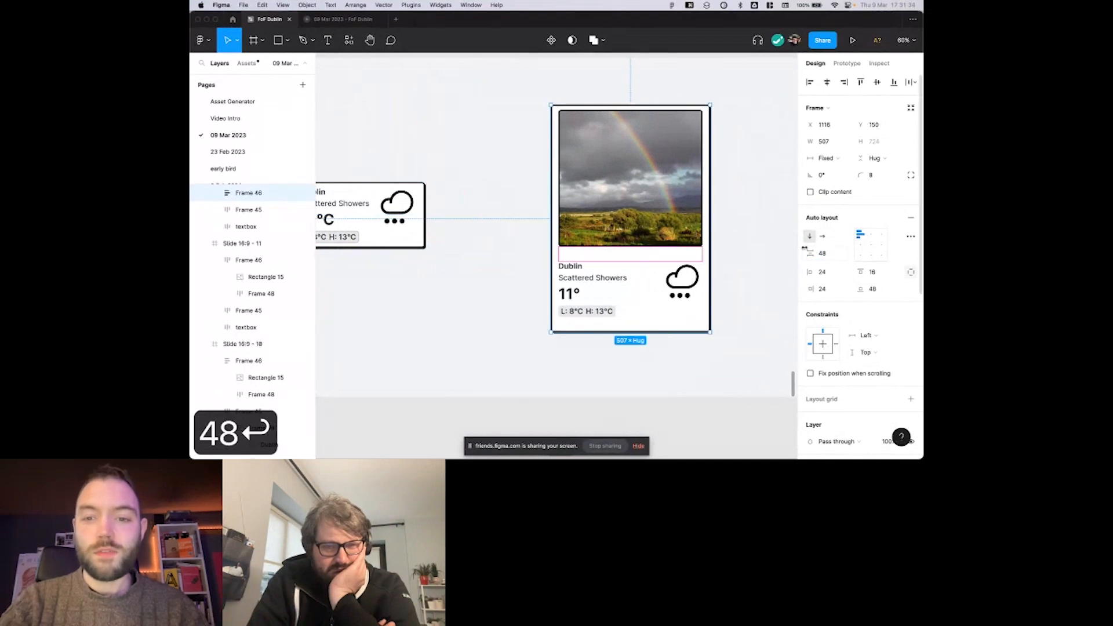
Increase the rainbow photo card's vertical space between items to 70.
left_click_drag(810, 253, 834, 261)
Duplicate the rainbow photo inside the card and move the copy below the weather details.
left_click(650, 230)
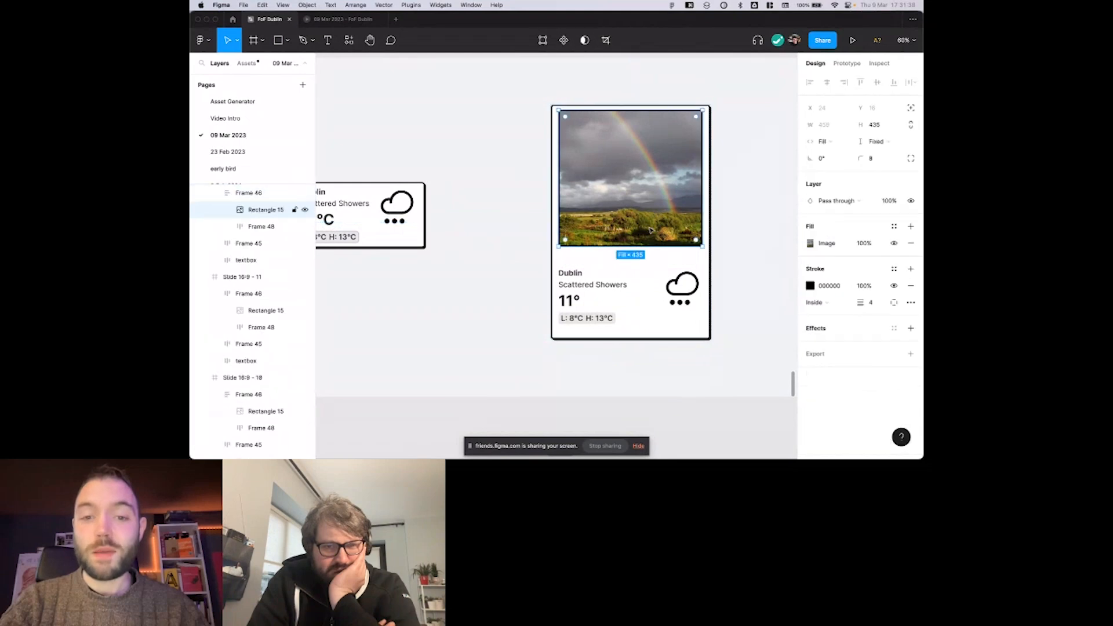
scroll(590, 266, "left", 3)
scroll(521, 183, "up", 2)
scroll(616, 206, "down", 2)
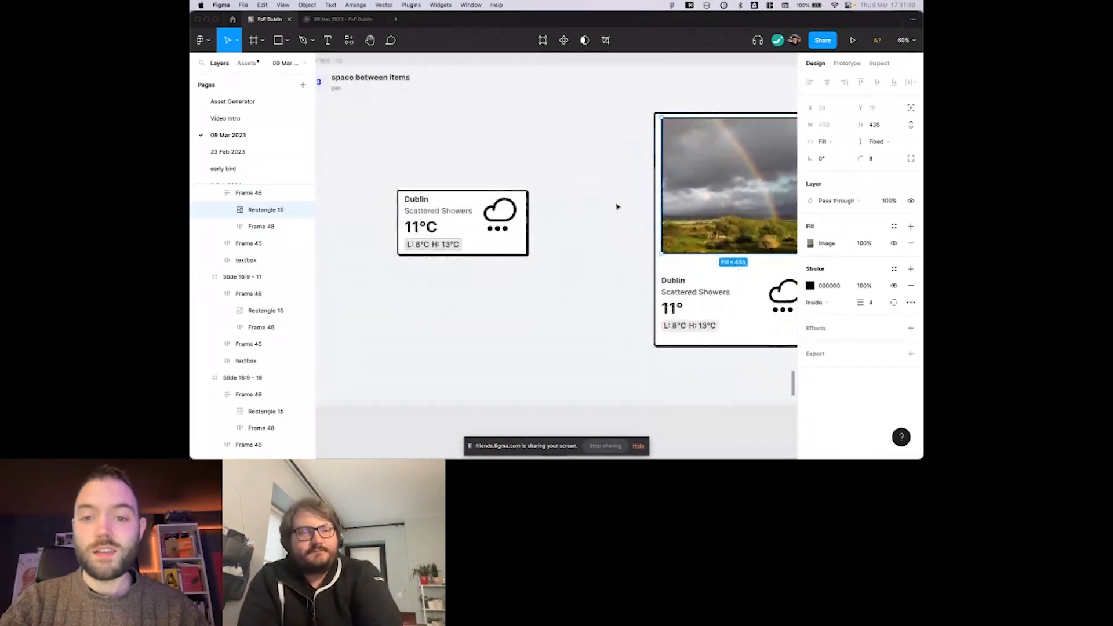
scroll(584, 195, "right", 4)
key("super+d")
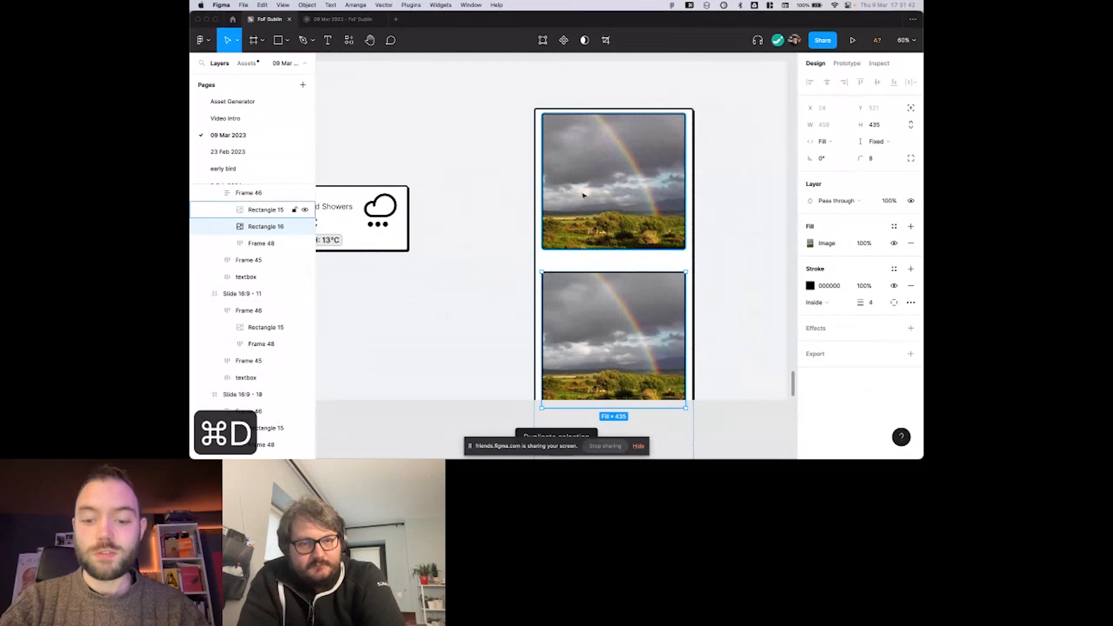
key("Down")
left_click(510, 162)
left_click_drag(584, 214, 537, 142)
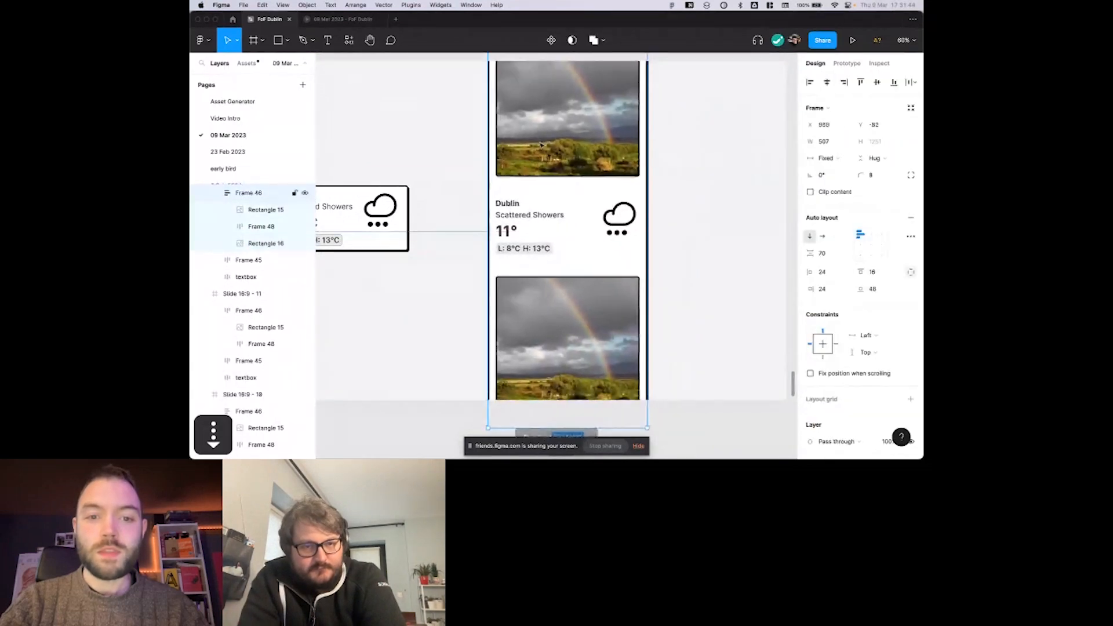
Undo the card's latest changes back to before the rainbow photo was duplicated.
mouse_move(810, 253)
left_mouse_down()
mouse_move(794, 255)
mouse_move(839, 248)
mouse_move(807, 253)
left_mouse_up()
key("super+z")
key("super+z")
key("super+z")
key("super+z")
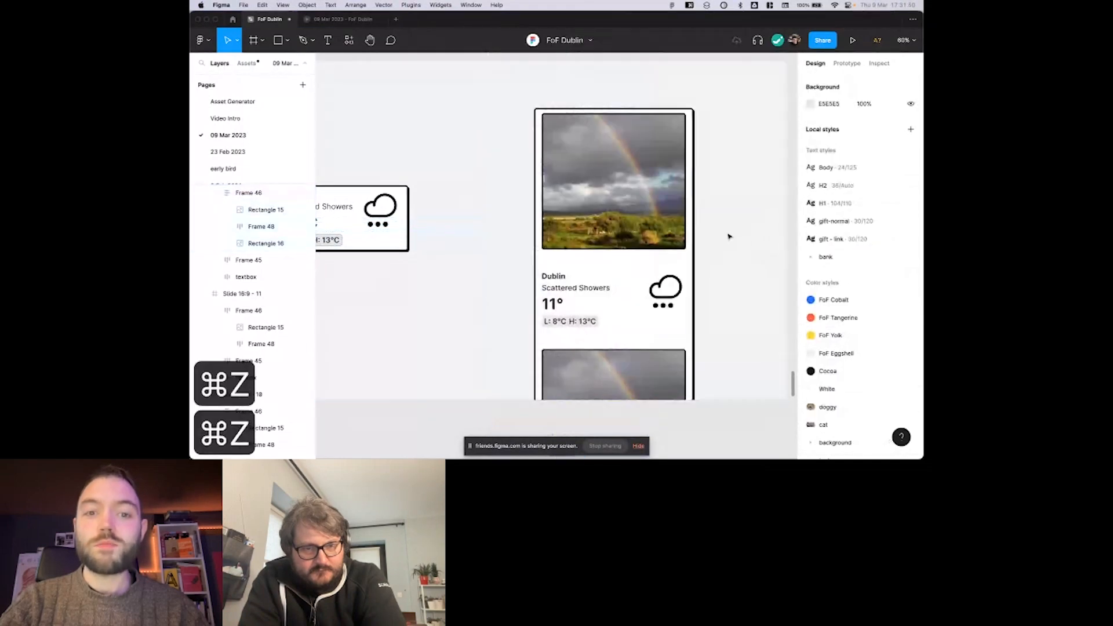
key("super+z")
Select the whole rainbow photo card and inspect its vertical space between items.
scroll(729, 238, "down", 2)
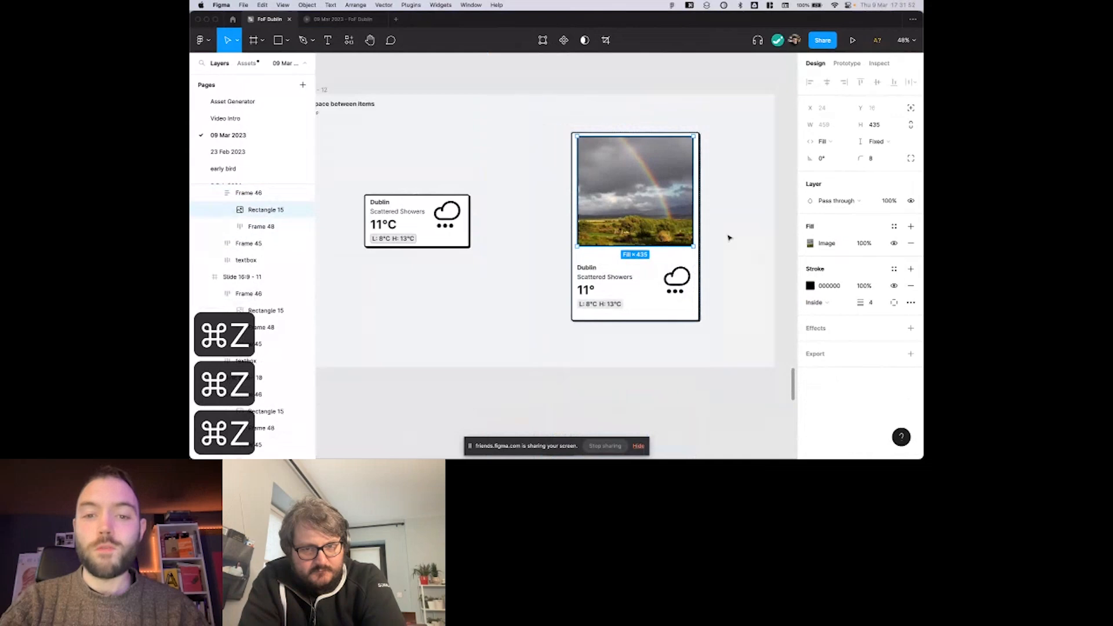
left_click(738, 236)
scroll(737, 236, "right", 1)
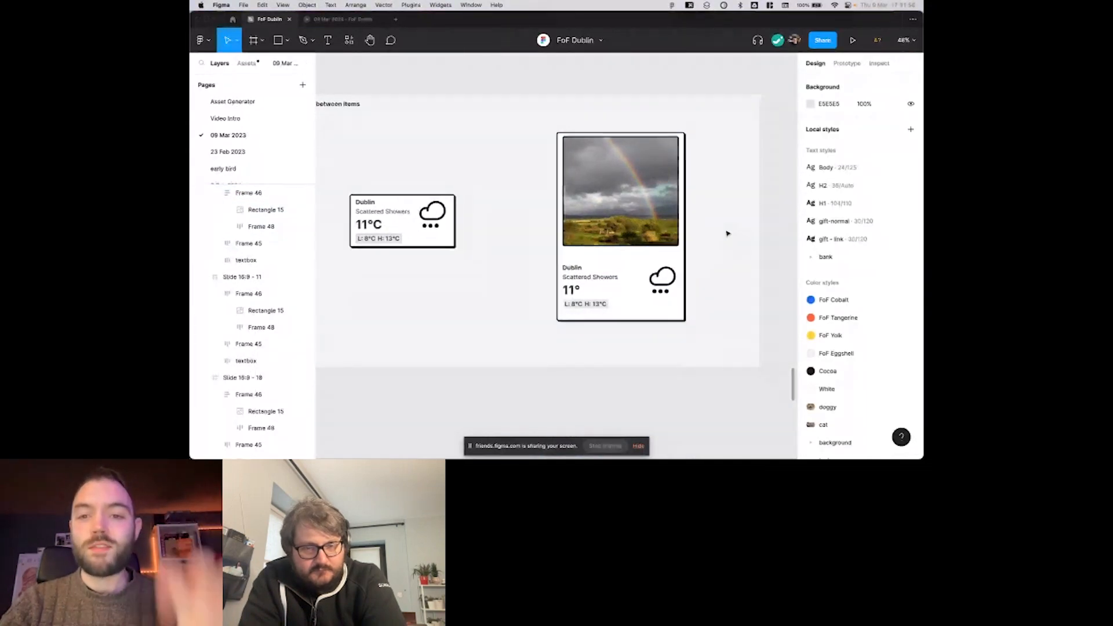
scroll(727, 233, "right", 1)
left_click(655, 238)
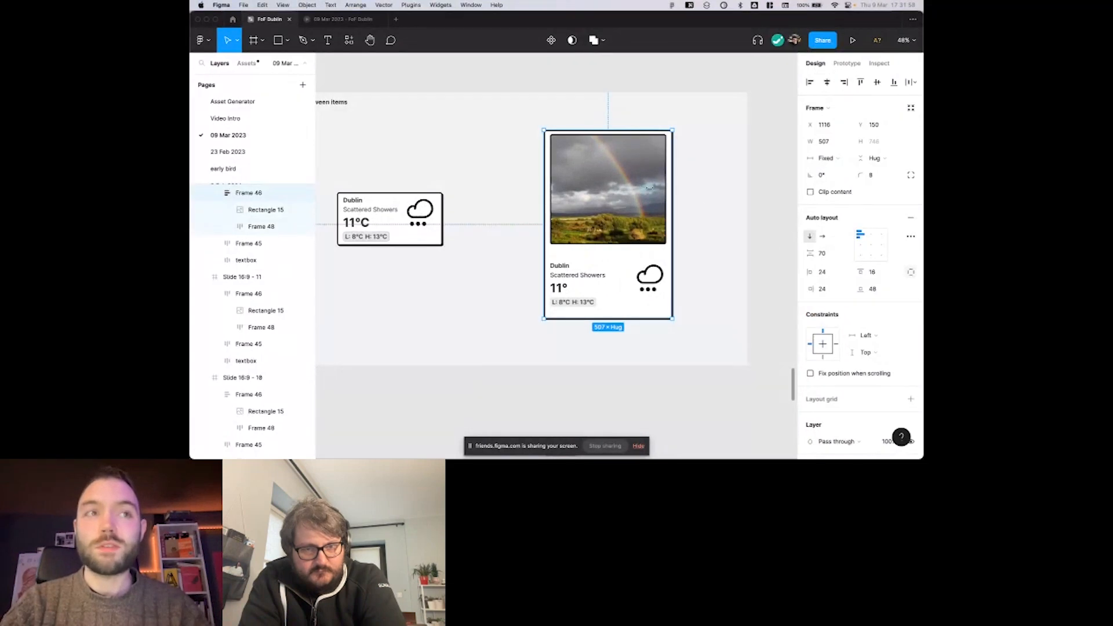
scroll(654, 210, "right", 1)
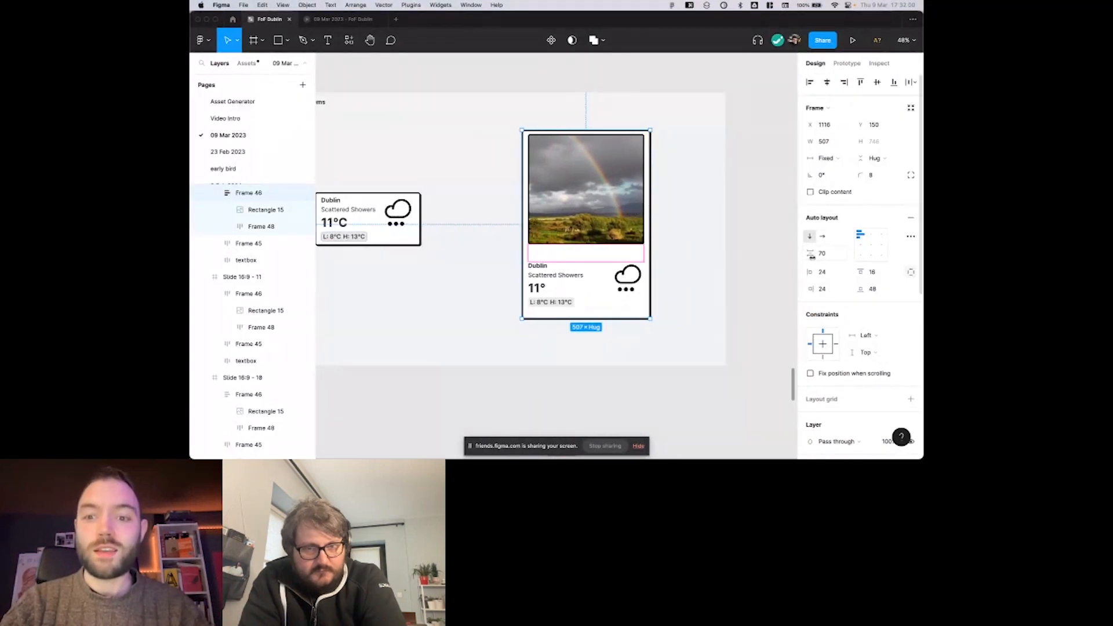
On the padding slide, increase the small weather card's horizontal padding to 115.
scroll(619, 253, "left", 5)
scroll(619, 253, "right", 3)
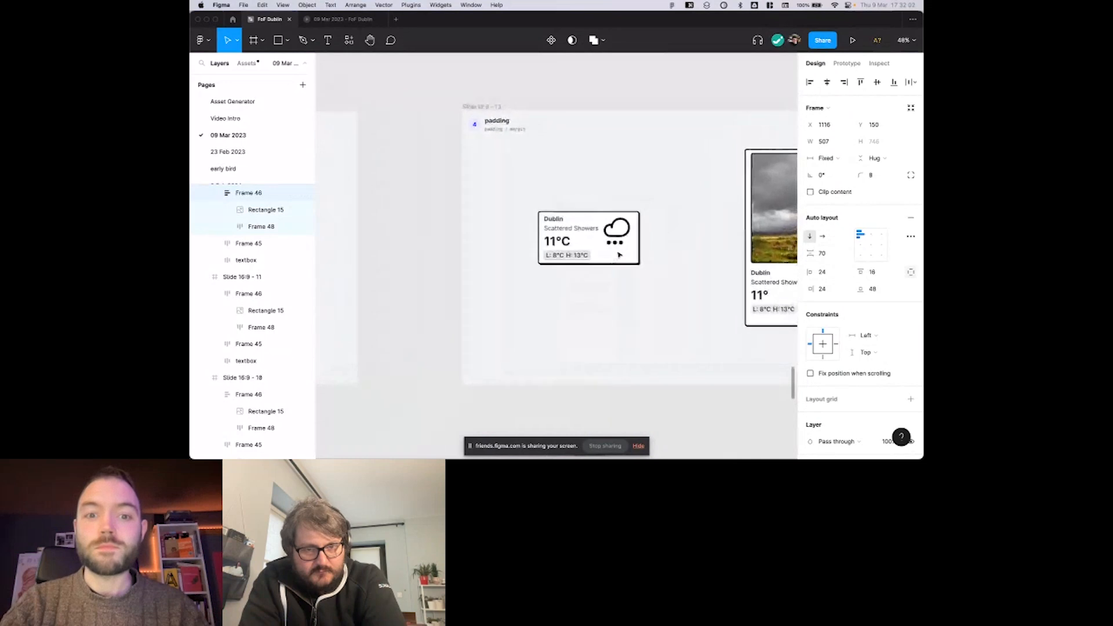
scroll(618, 243, "right", 1)
left_click(493, 232)
scroll(492, 235, "right", 1)
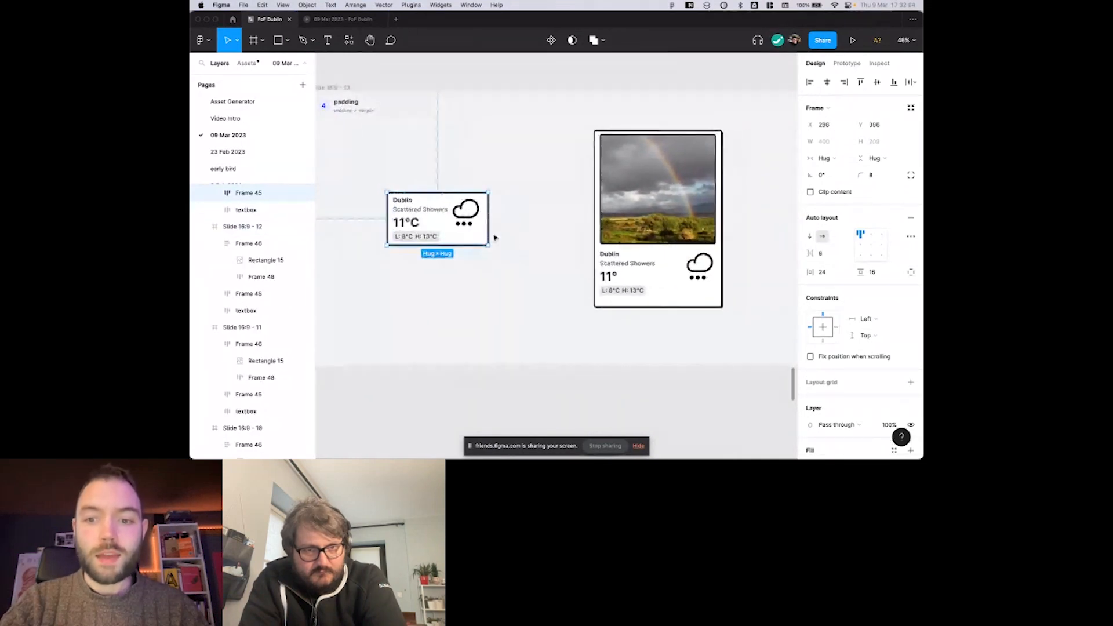
scroll(545, 253, "up", 3)
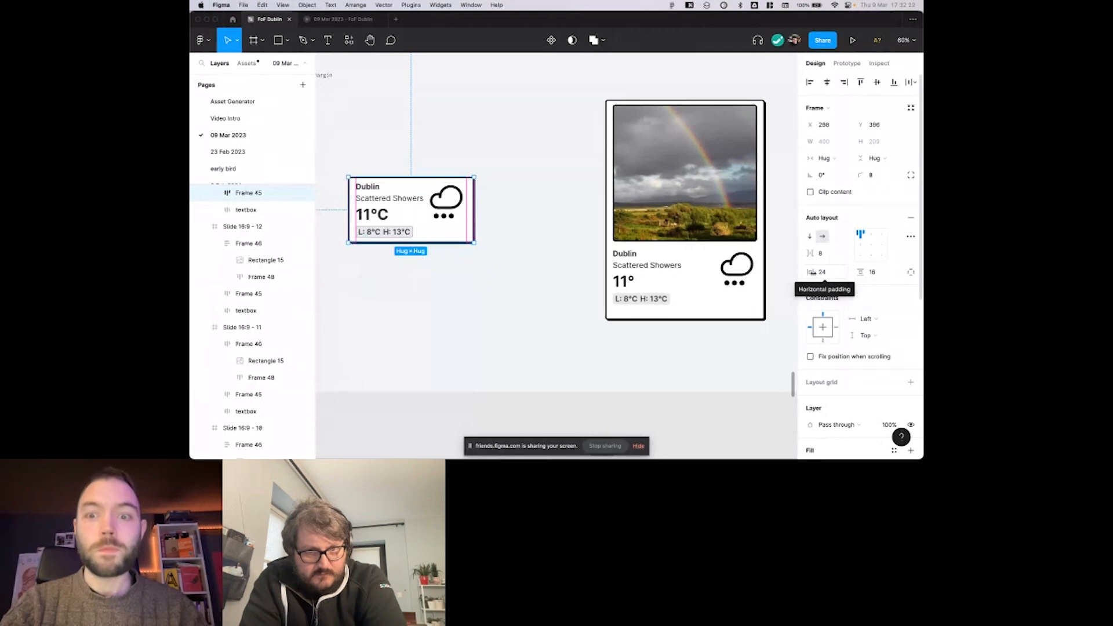
left_click_drag(812, 273, 910, 287)
Adjust the small weather card's right padding directly on the canvas, first to 110 and finally to 116.
double_click(486, 211)
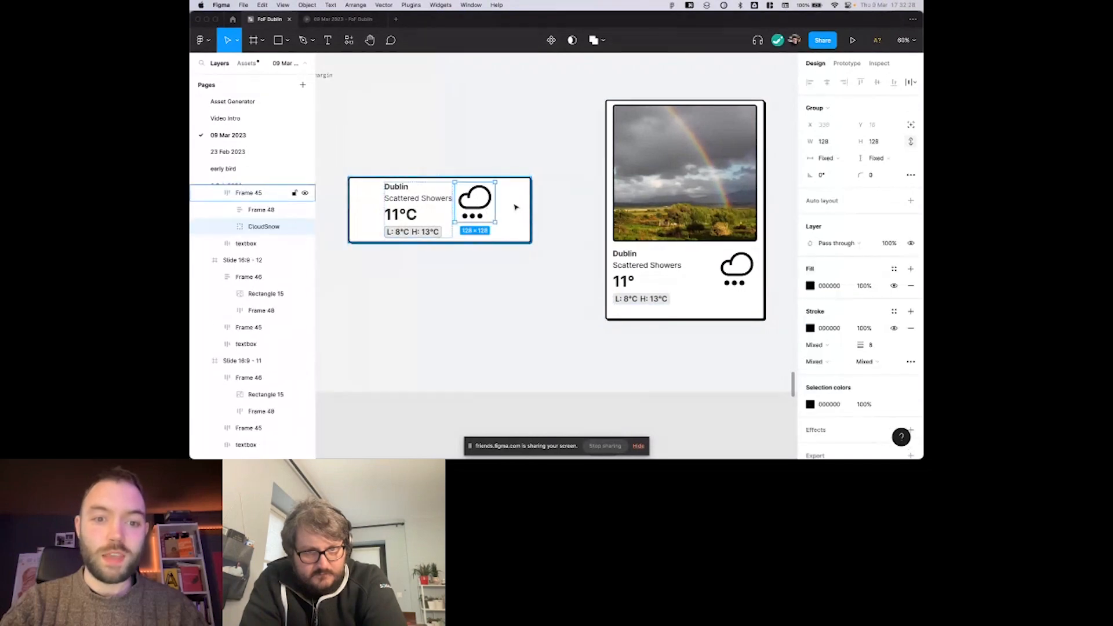
left_click(544, 219)
left_click(512, 214)
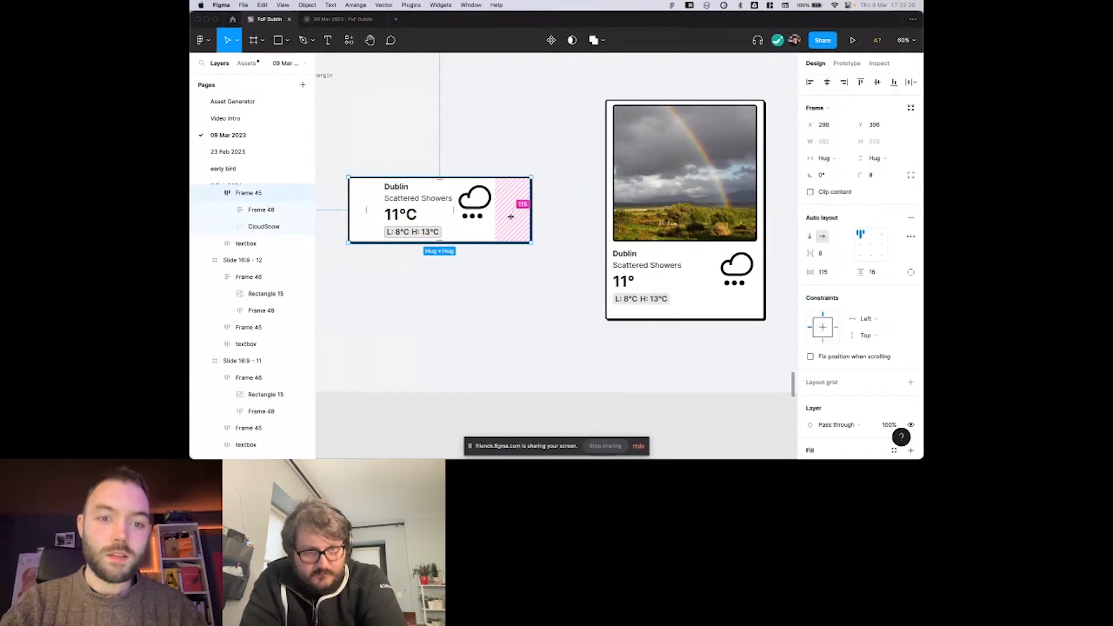
mouse_move(512, 210)
left_mouse_down()
mouse_move(500, 209)
mouse_move(513, 210)
left_mouse_up()
scroll(510, 210, "left", 2)
scroll(489, 203, "up", 3)
scroll(559, 209, "left", 1)
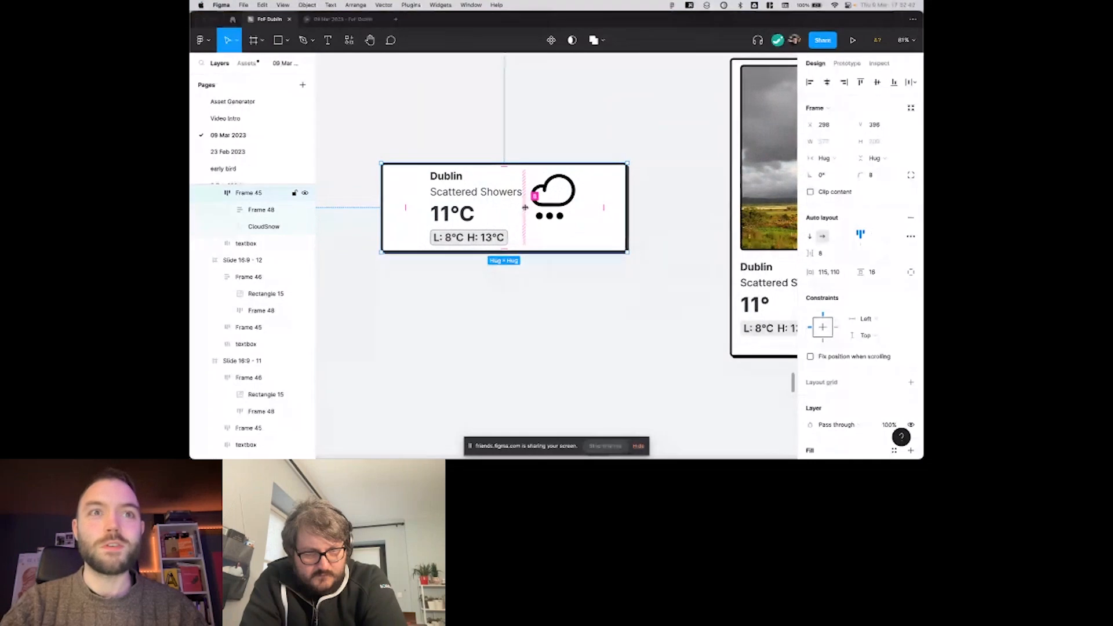
scroll(525, 207, "up", 5)
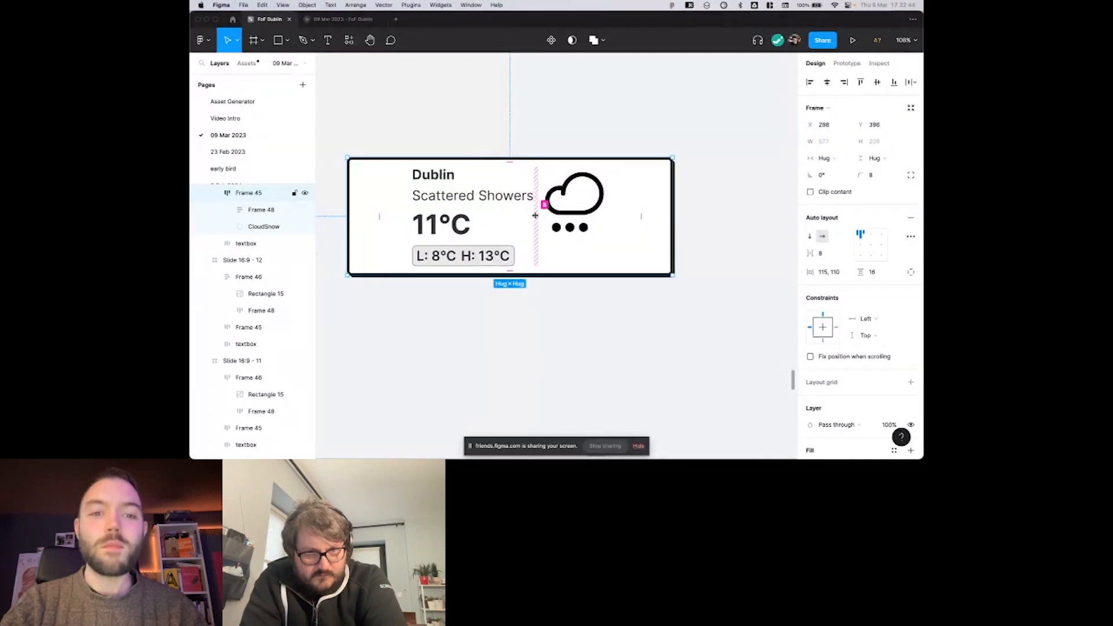
mouse_move(651, 218)
left_mouse_down()
mouse_move(621, 217)
mouse_move(654, 215)
left_mouse_up()
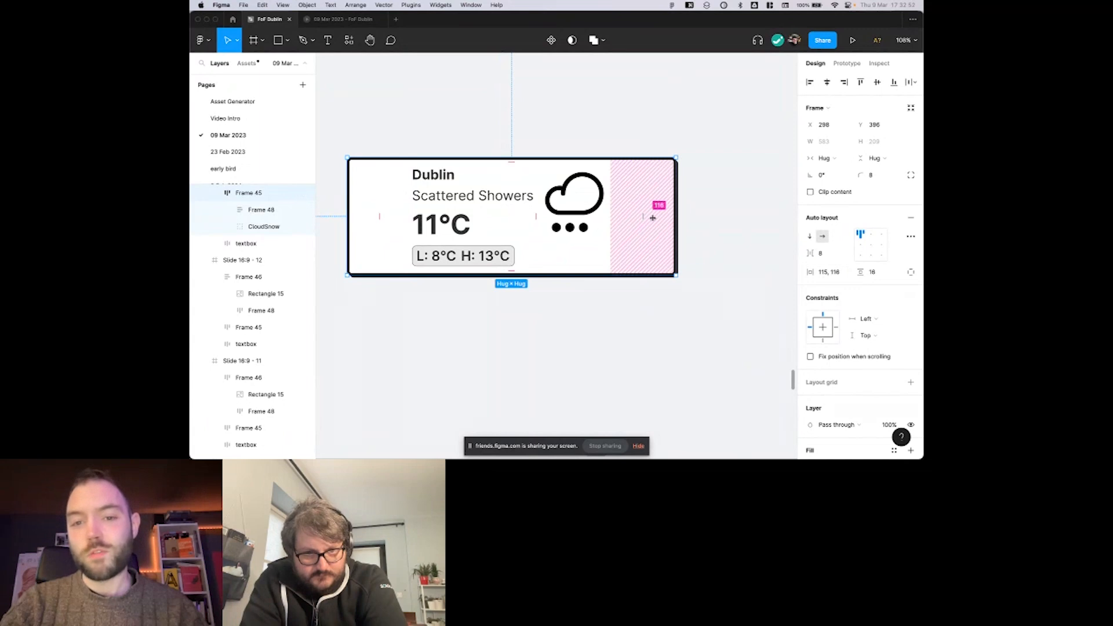
Set the small card's horizontal padding to 48, and undo a trial change to its vertical padding.
left_click(831, 277)
type("48")
key("Return")
scroll(656, 241, "left", 2)
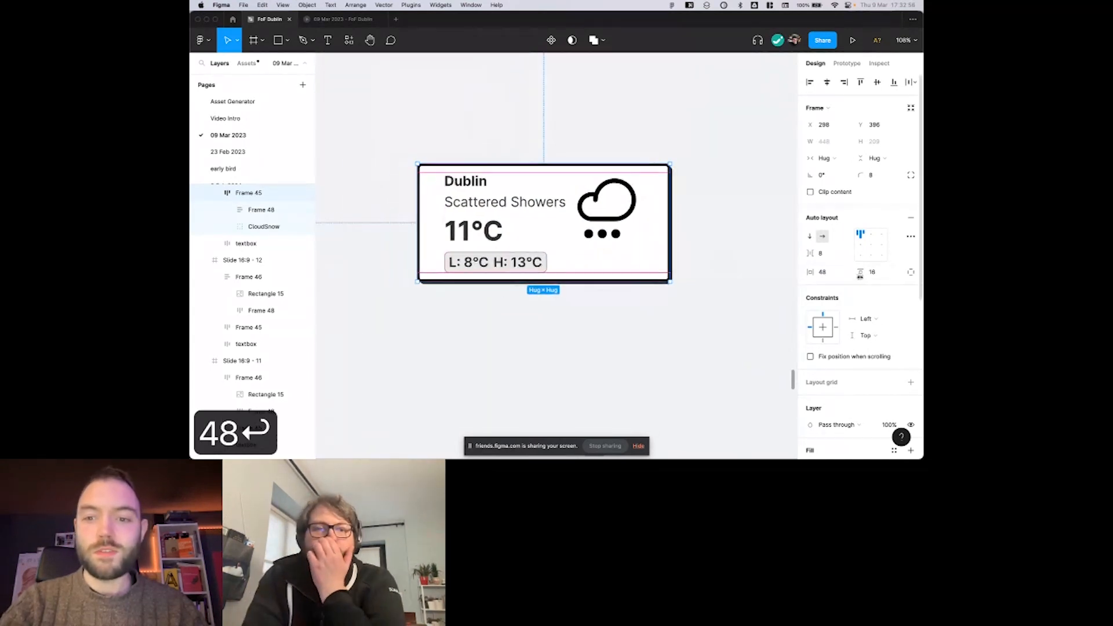
mouse_move(860, 273)
left_mouse_down()
mouse_move(894, 274)
mouse_move(867, 274)
left_mouse_up()
key("super+z")
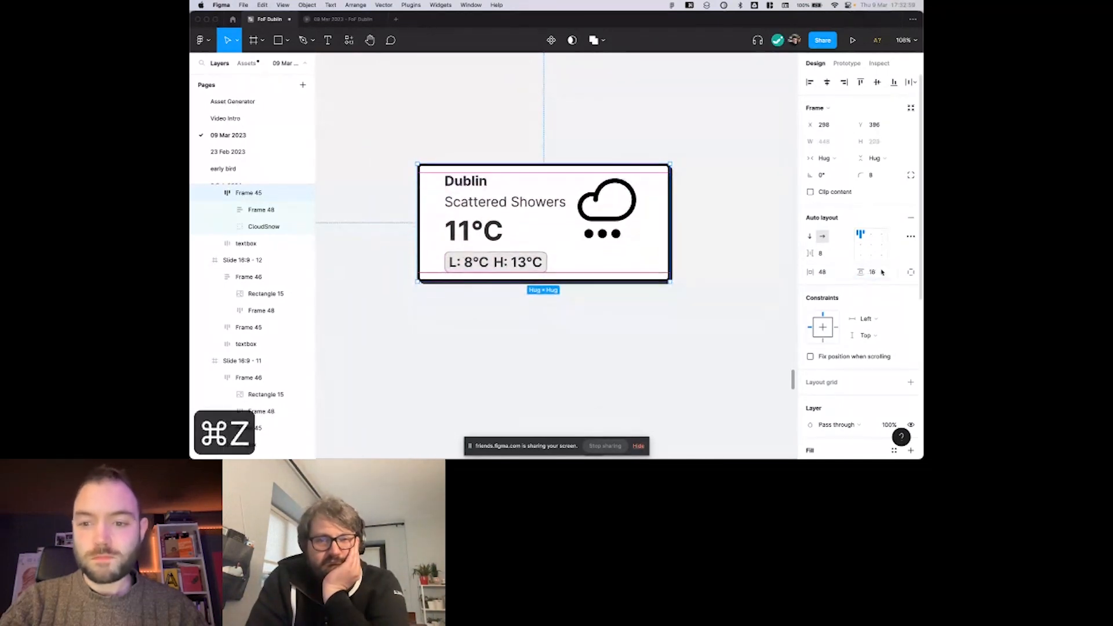
Switch the small weather card to individual padding values and set its bottom padding to 32.
left_click(911, 273)
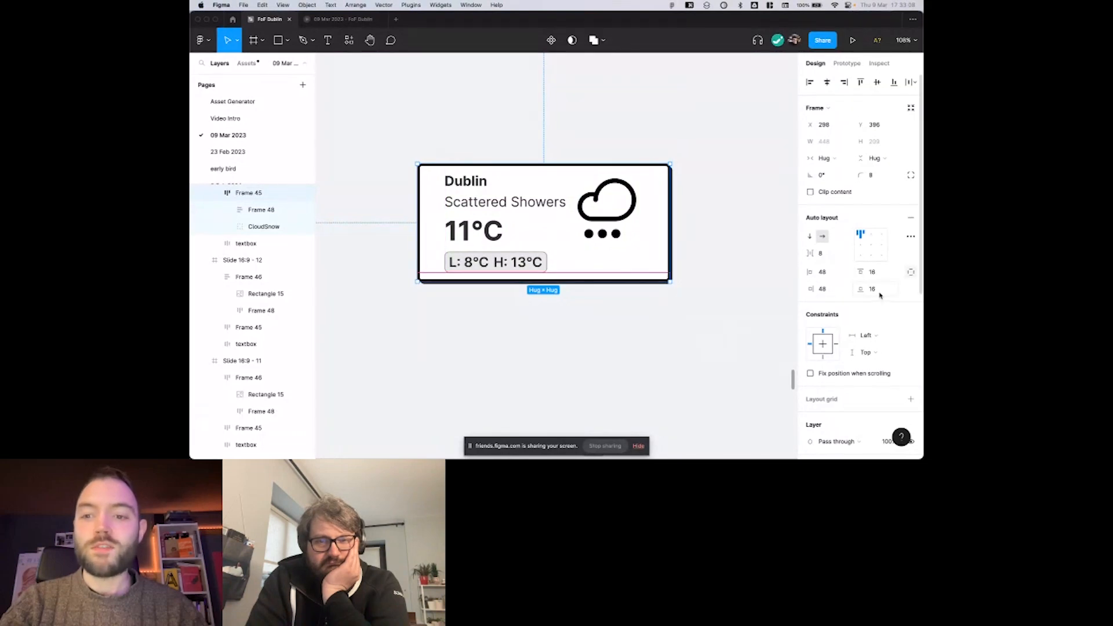
scroll(565, 235, "right", 1)
scroll(565, 235, "down", 1)
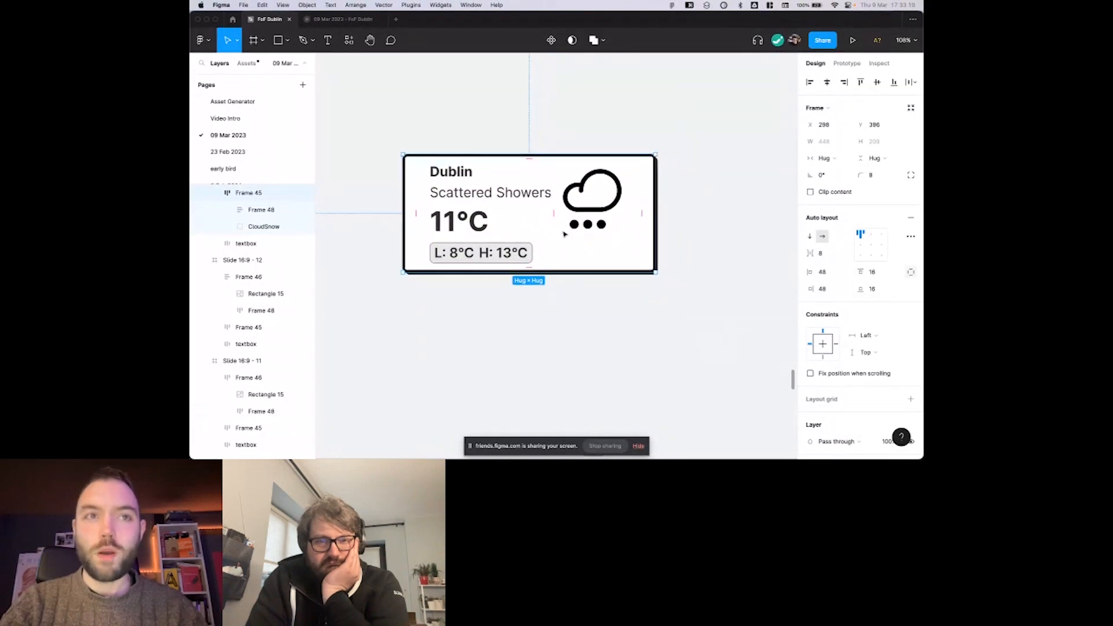
left_click(872, 289)
type("4")
key("BackSpace")
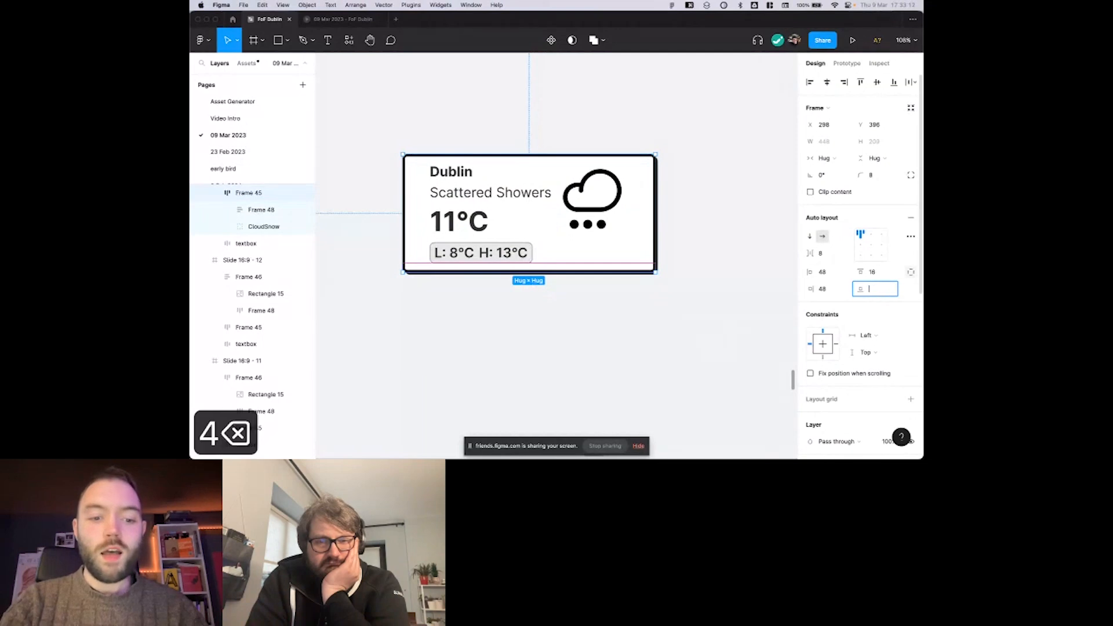
type("32")
key("Return")
scroll(613, 276, "right", 2)
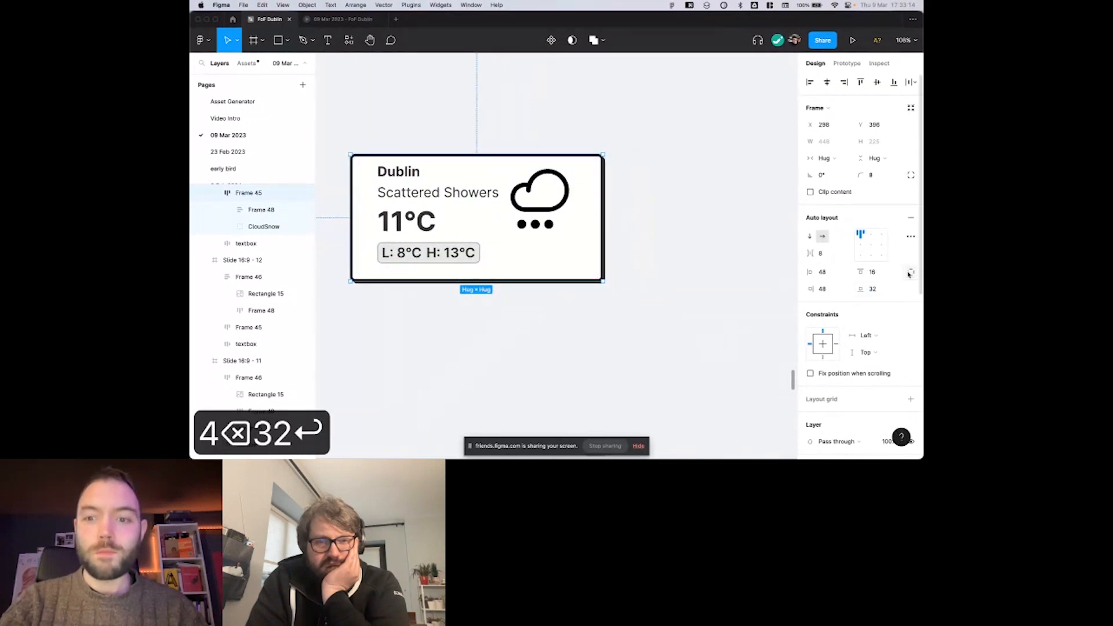
Set the small weather card's bottom padding to 64 and deselect the card.
left_click(875, 289)
type("64")
key("Return")
scroll(693, 261, "left", 2)
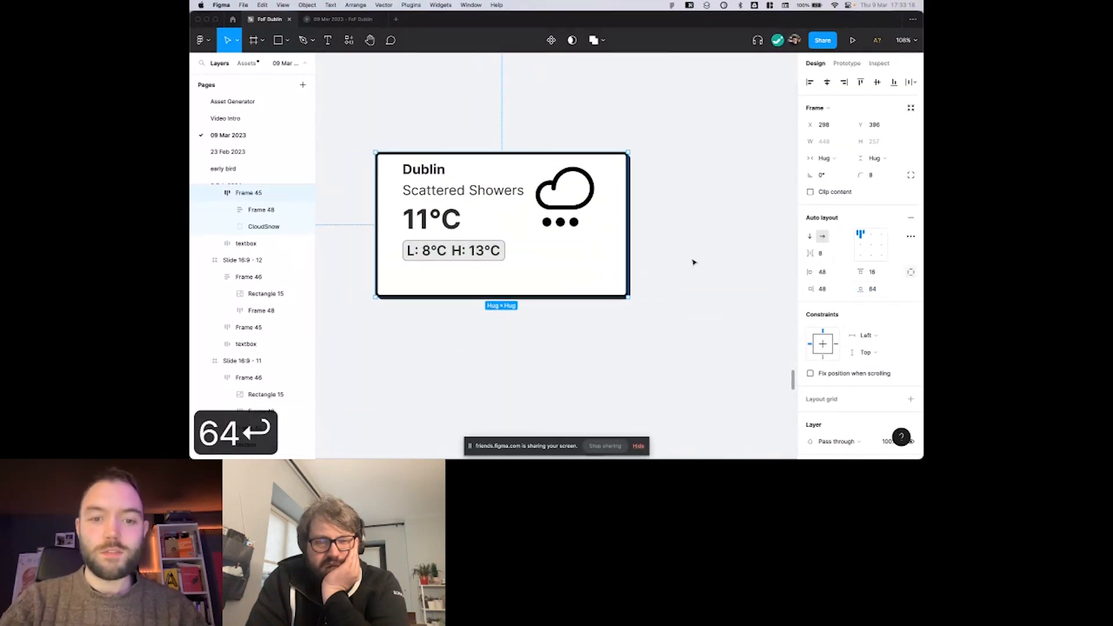
left_click_drag(534, 281, 527, 287)
left_click(708, 259)
right_click(708, 259)
left_click(691, 234)
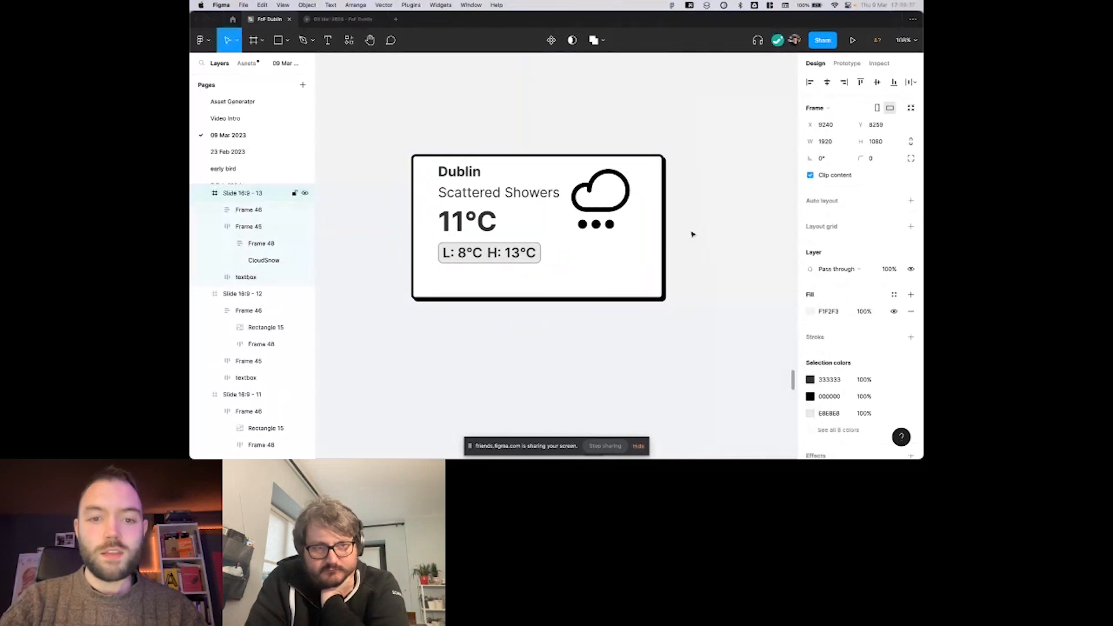
Search the commands for the nudge amount settings and check the big nudge value.
key("super+backslash")
key("super+slash")
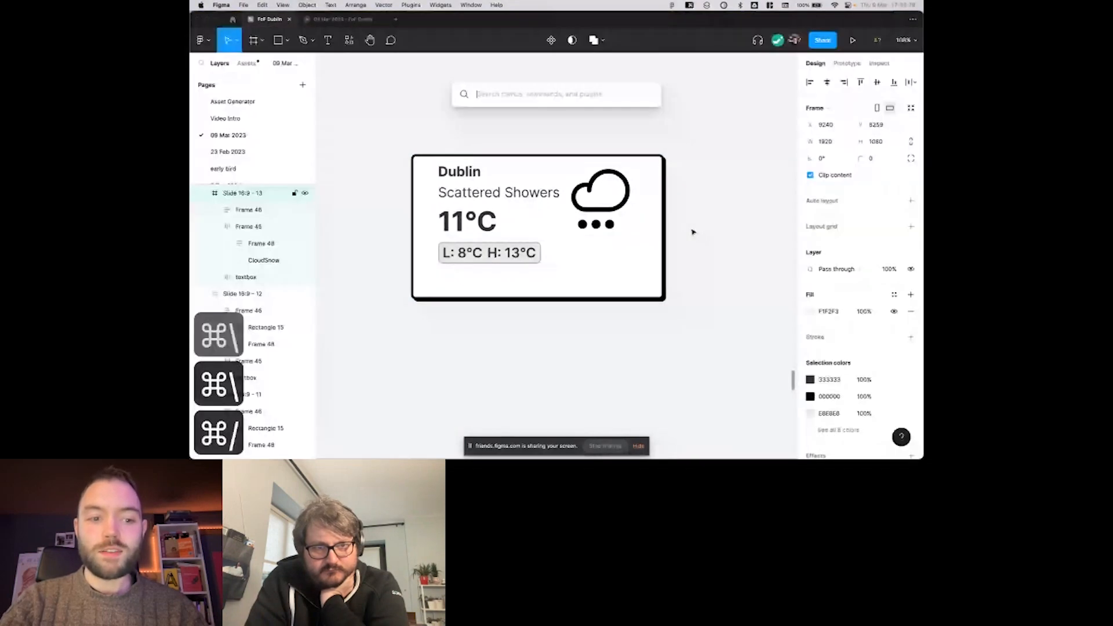
type("nudg")
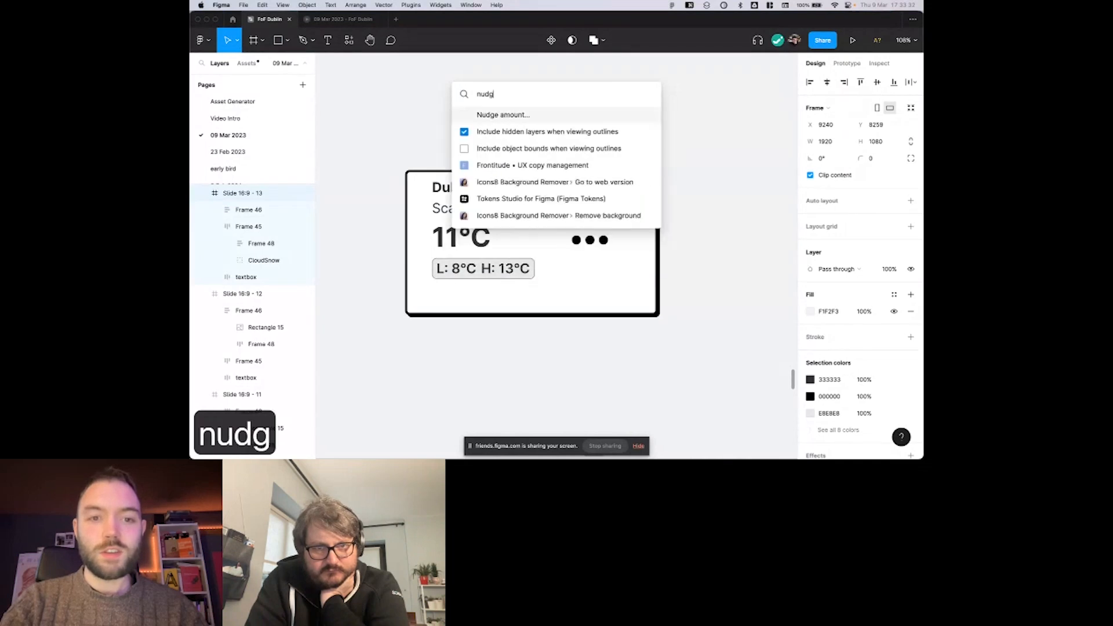
left_click(487, 114)
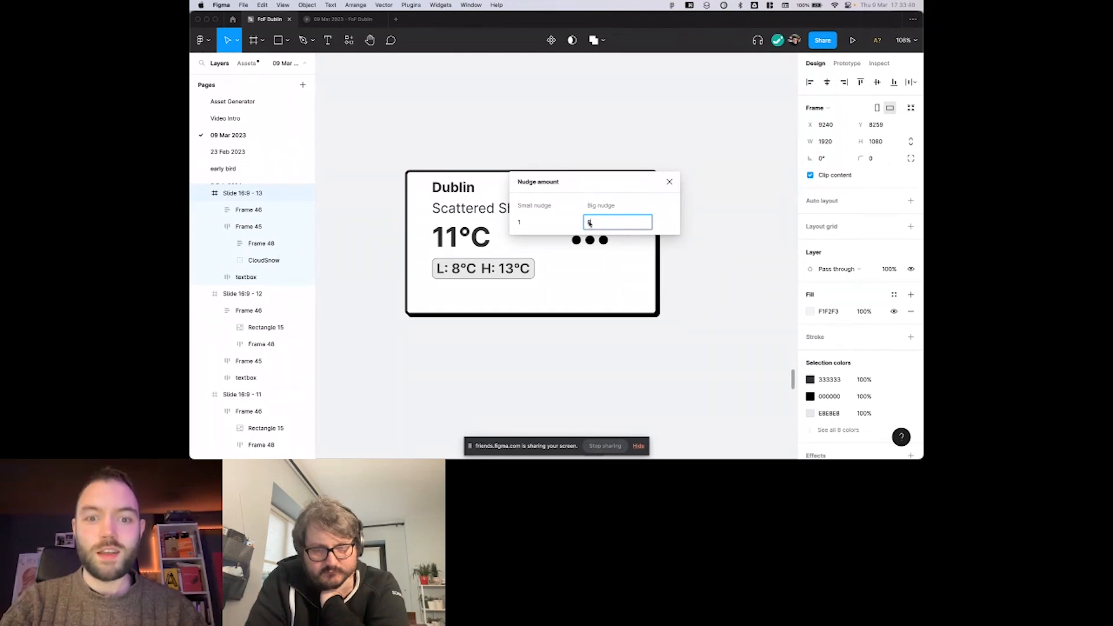
left_click(670, 182)
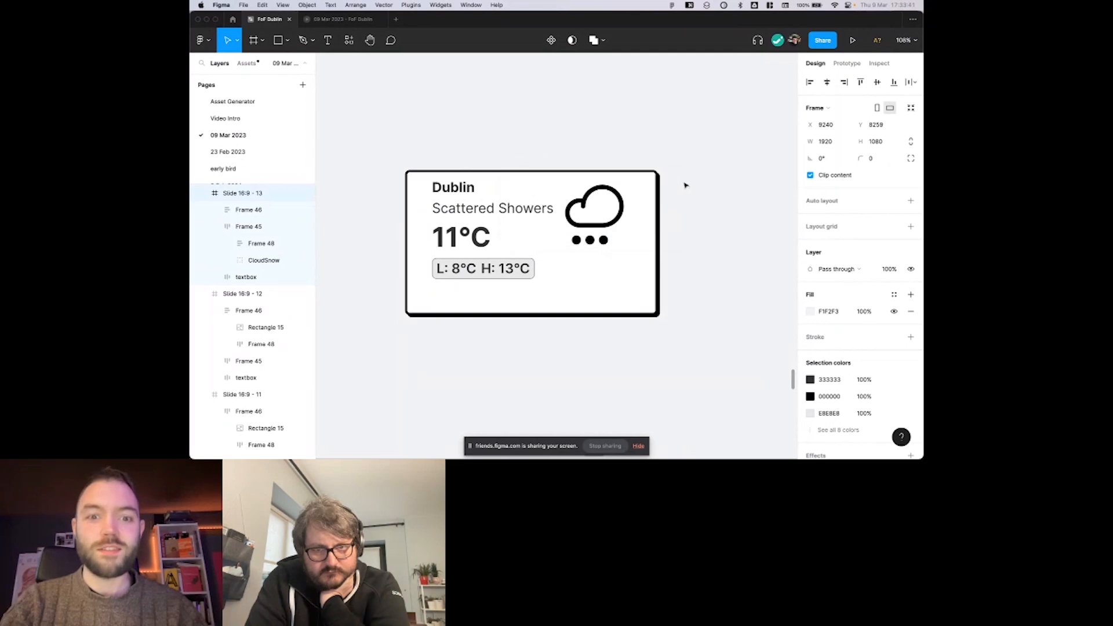
Set the small weather card's padding to 50 on all four sides.
left_click(597, 200)
left_click_drag(643, 241, 648, 219)
key("super+z")
scroll(646, 219, "down", 4)
scroll(635, 219, "right", 2)
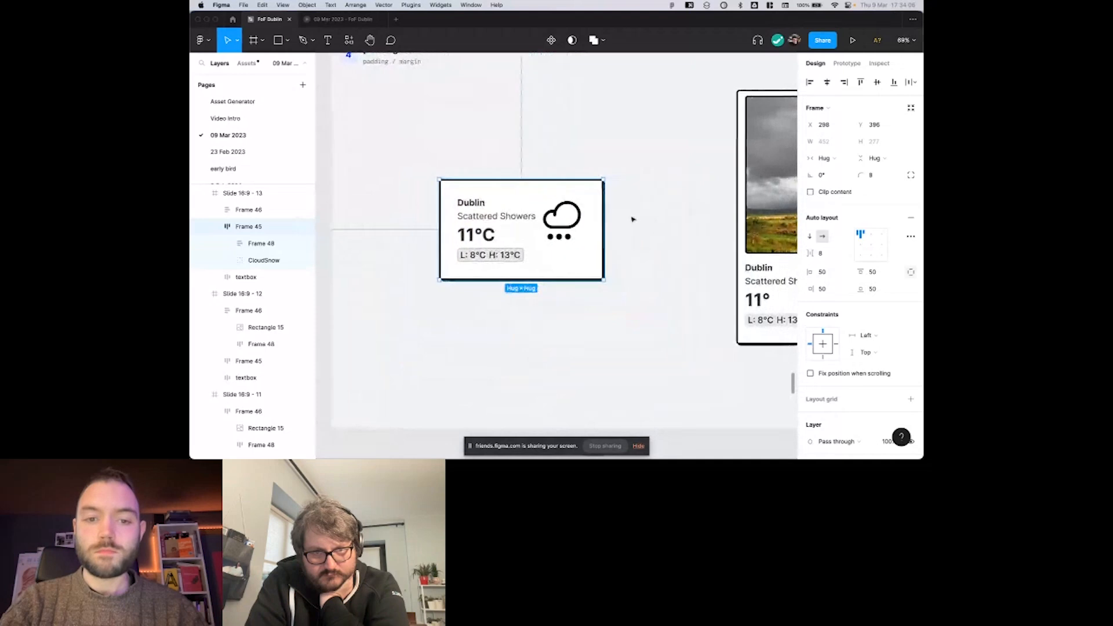
scroll(600, 222, "right", 5)
scroll(601, 221, "up", 2)
scroll(601, 221, "left", 4)
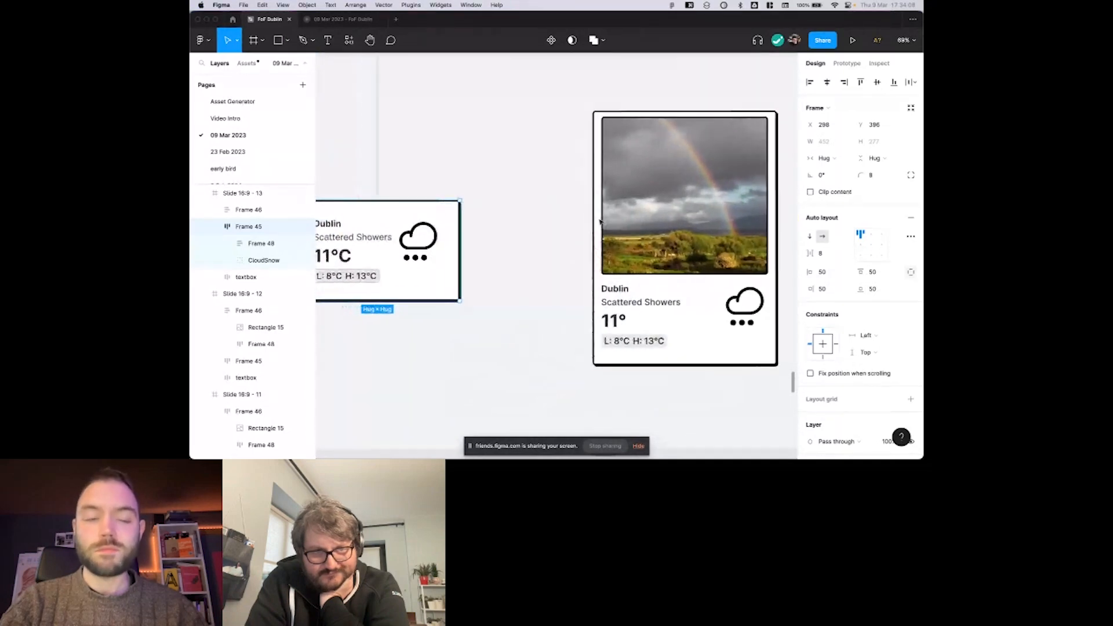
scroll(528, 219, "right", 3)
scroll(529, 219, "down", 2)
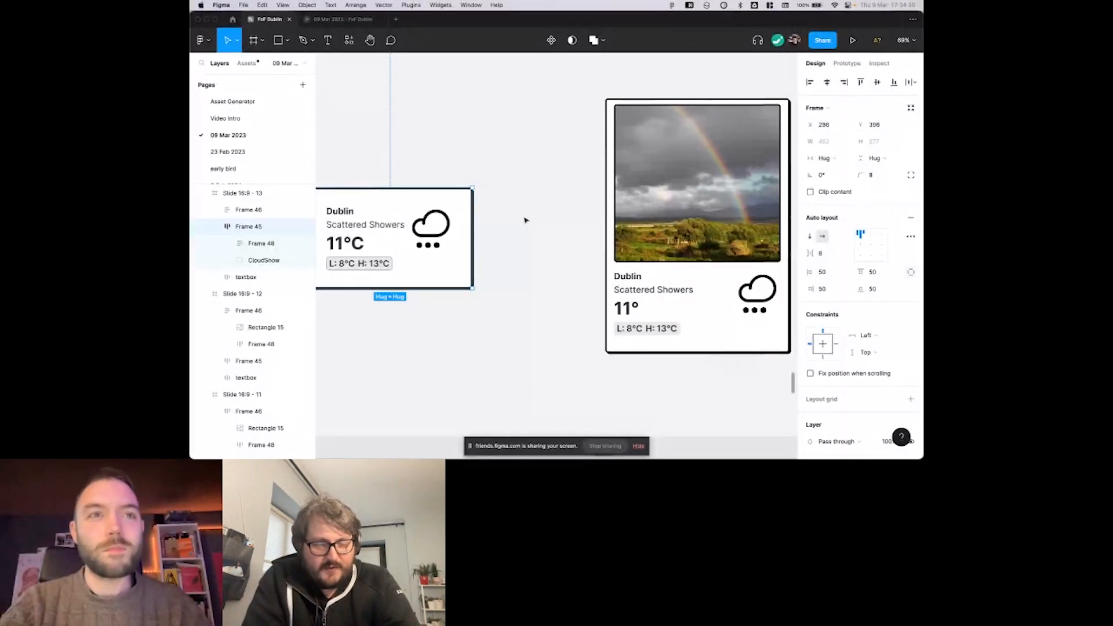
scroll(561, 178, "left", 2)
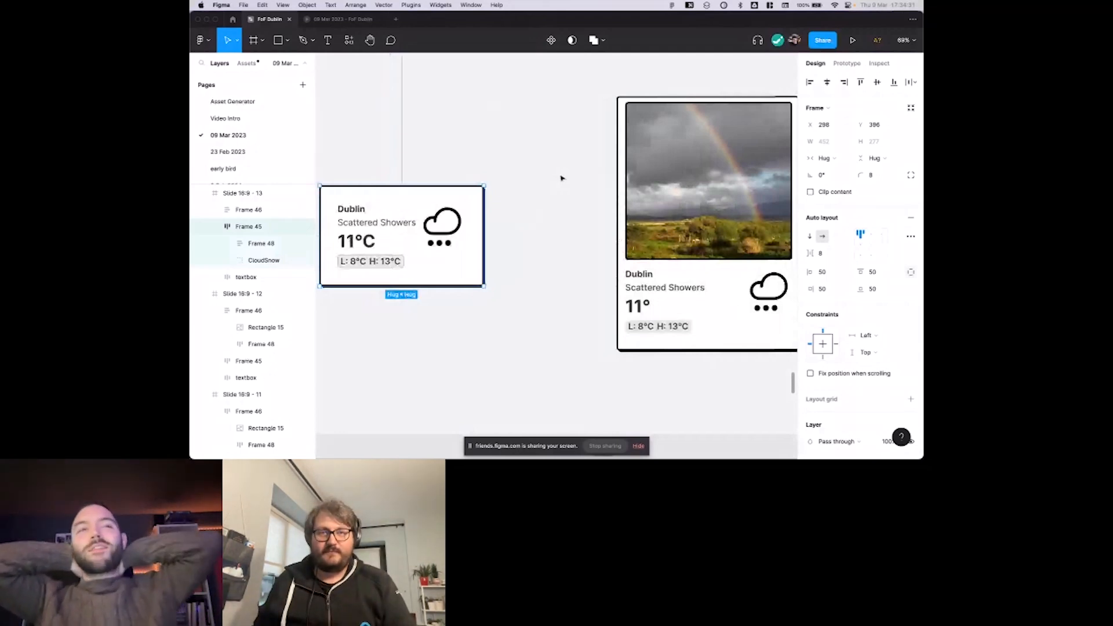
scroll(560, 178, "left", 1)
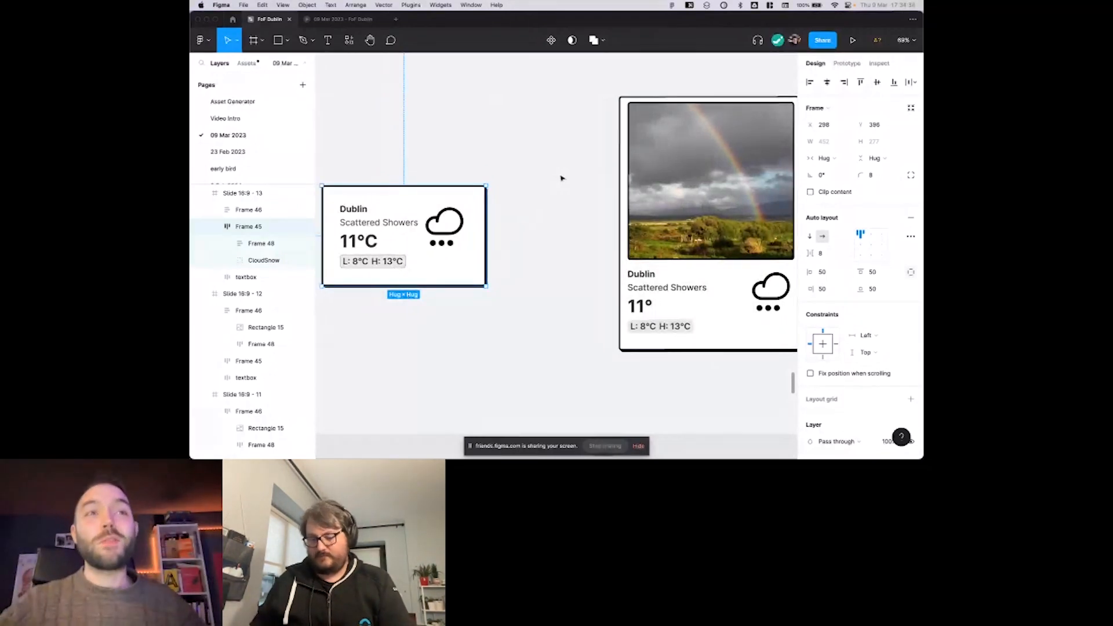
left_click(561, 178)
scroll(560, 178, "right", 1)
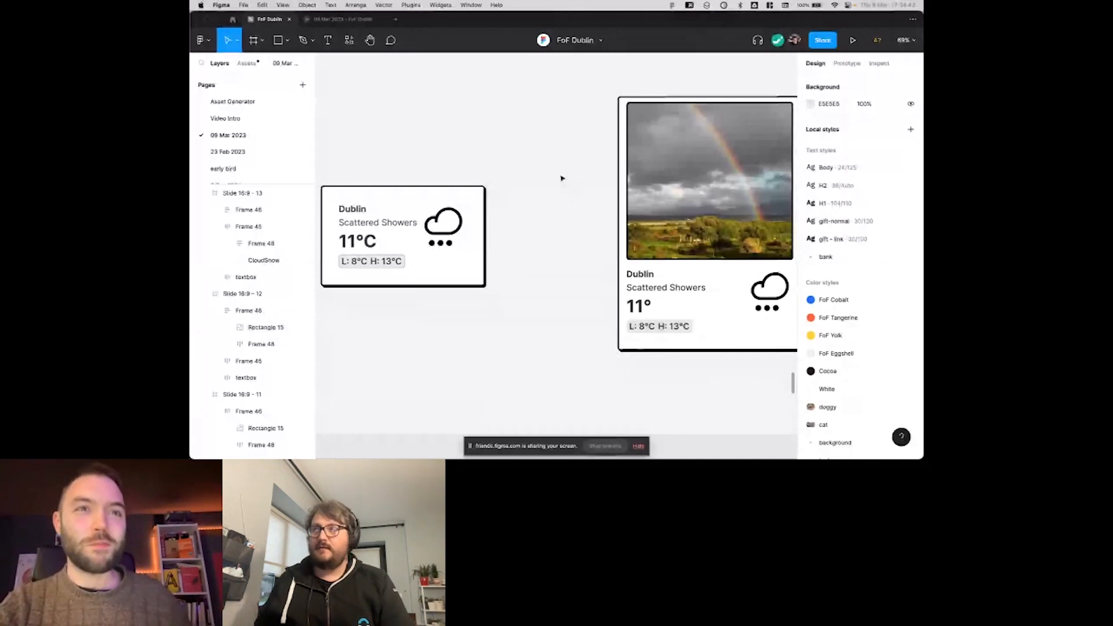
scroll(561, 178, "right", 3)
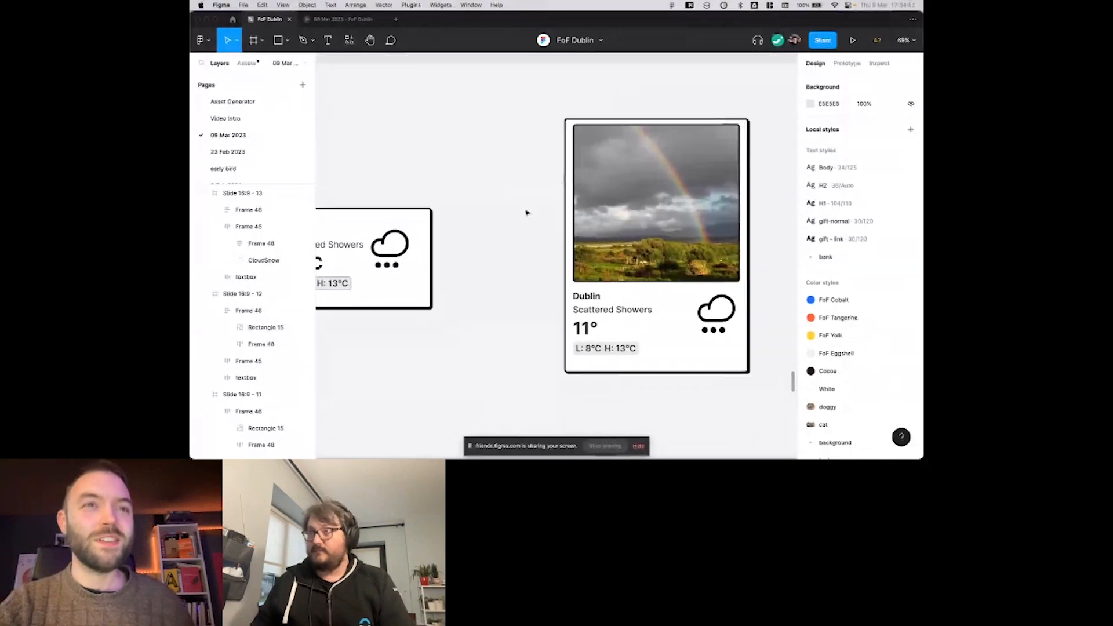
scroll(509, 202, "right", 2)
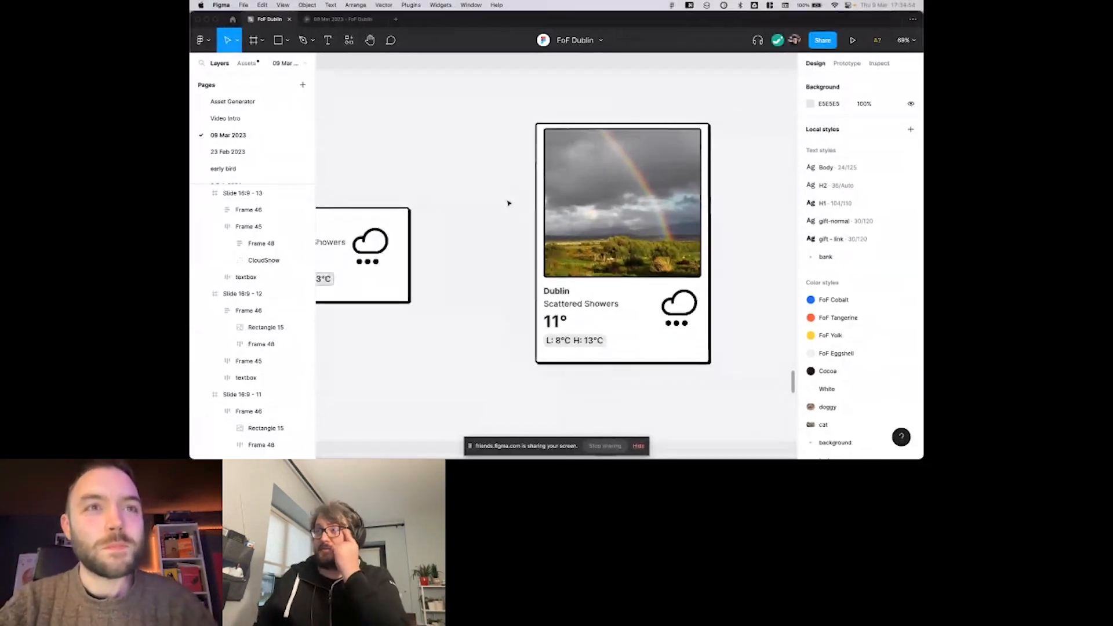
scroll(509, 203, "left", 1)
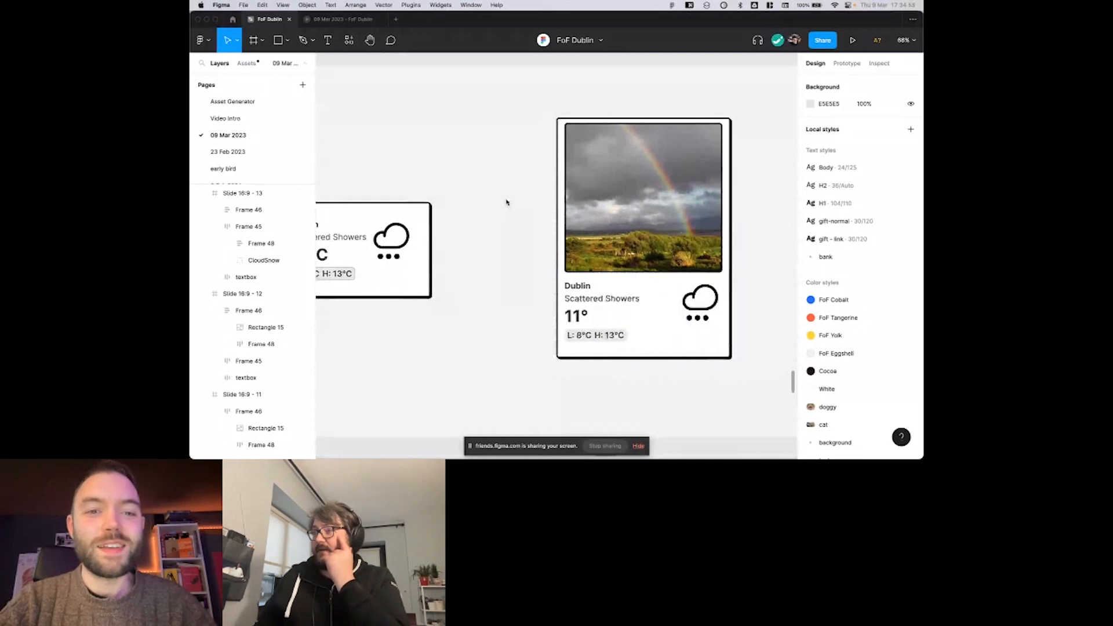
left_click(486, 200)
scroll(489, 203, "down", 3)
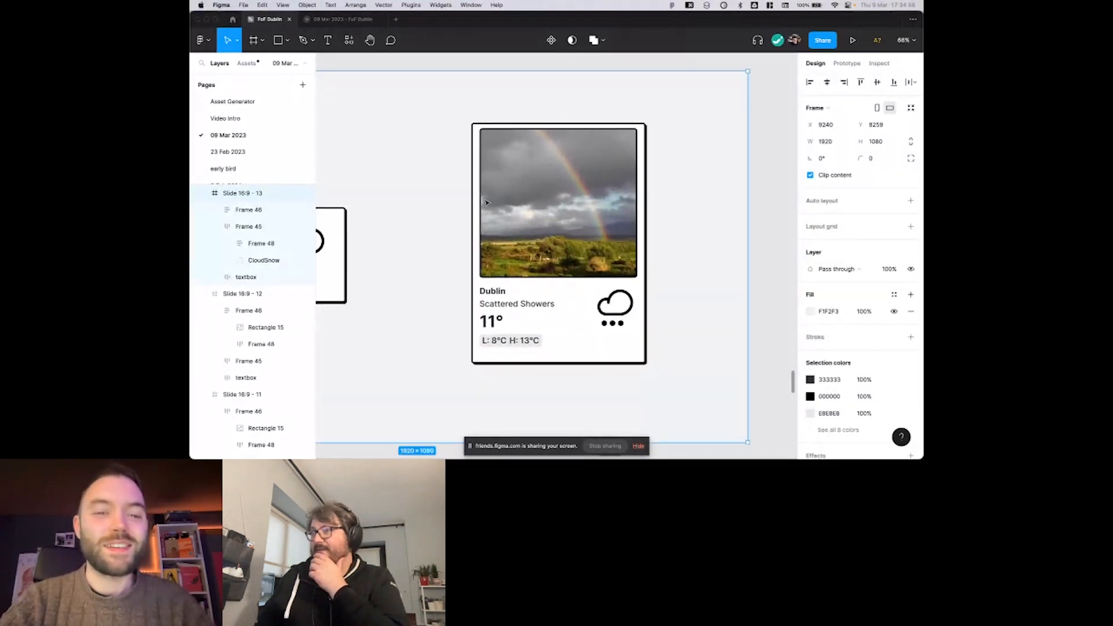
left_click(575, 194)
scroll(578, 193, "right", 10)
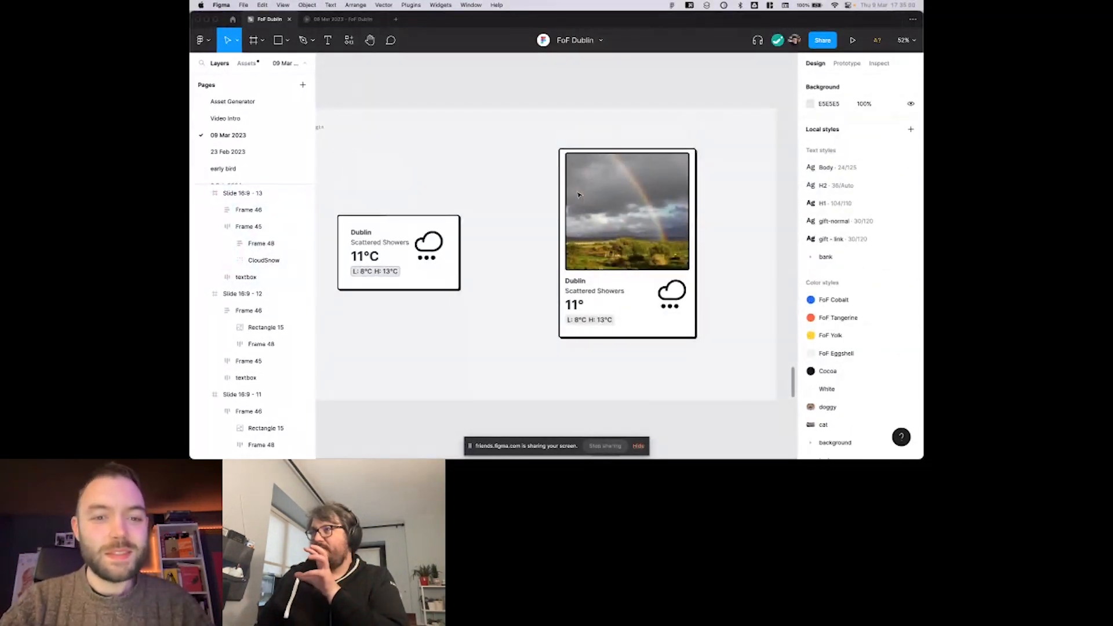
left_click(579, 193)
scroll(586, 194, "up", 3)
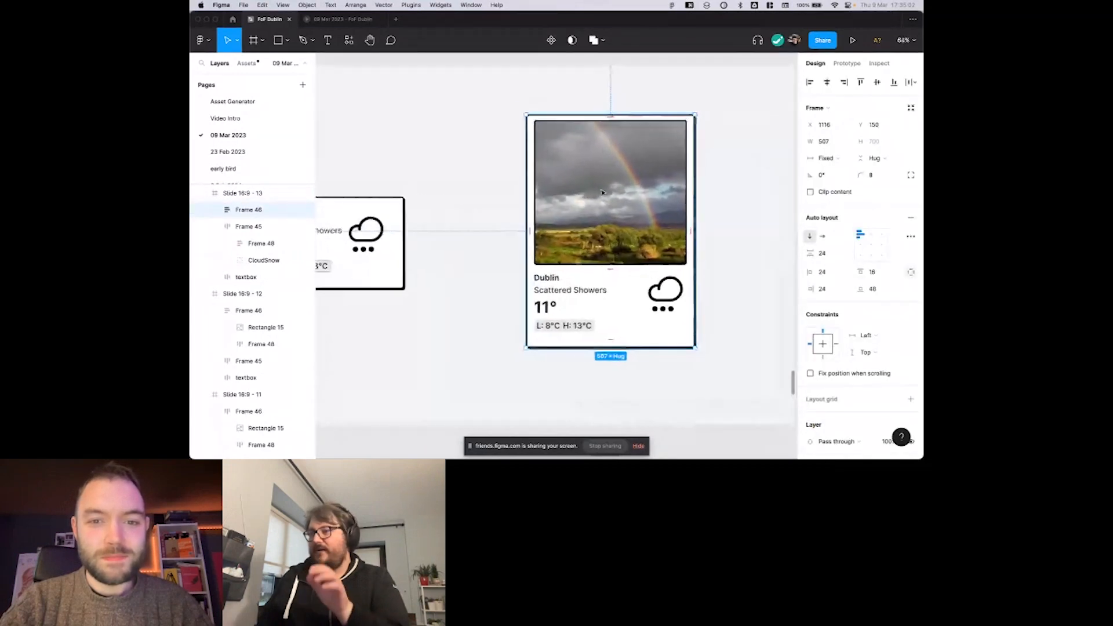
scroll(603, 193, "right", 2)
scroll(602, 192, "up", 1)
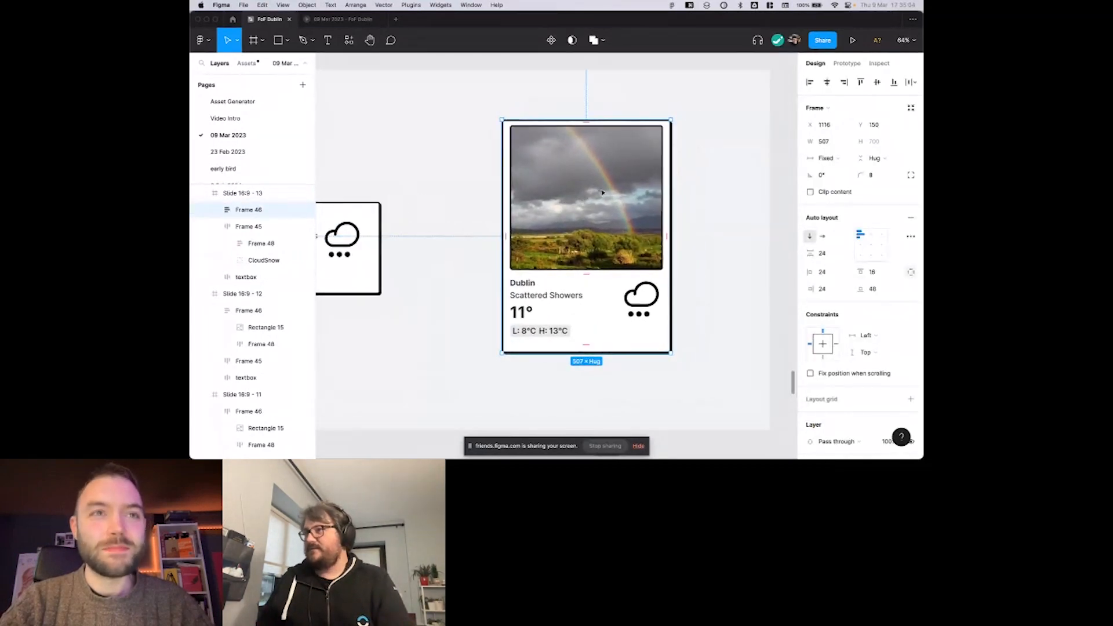
scroll(603, 192, "down", 1)
scroll(603, 192, "left", 1)
scroll(602, 193, "down", 2)
scroll(603, 193, "right", 1)
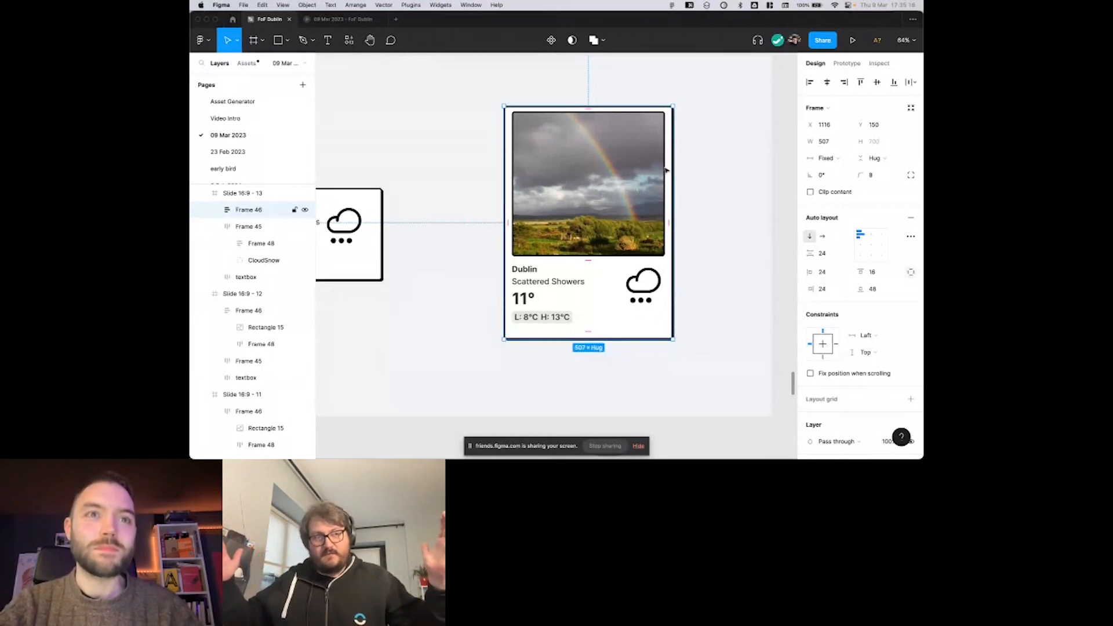
scroll(649, 160, "left", 2)
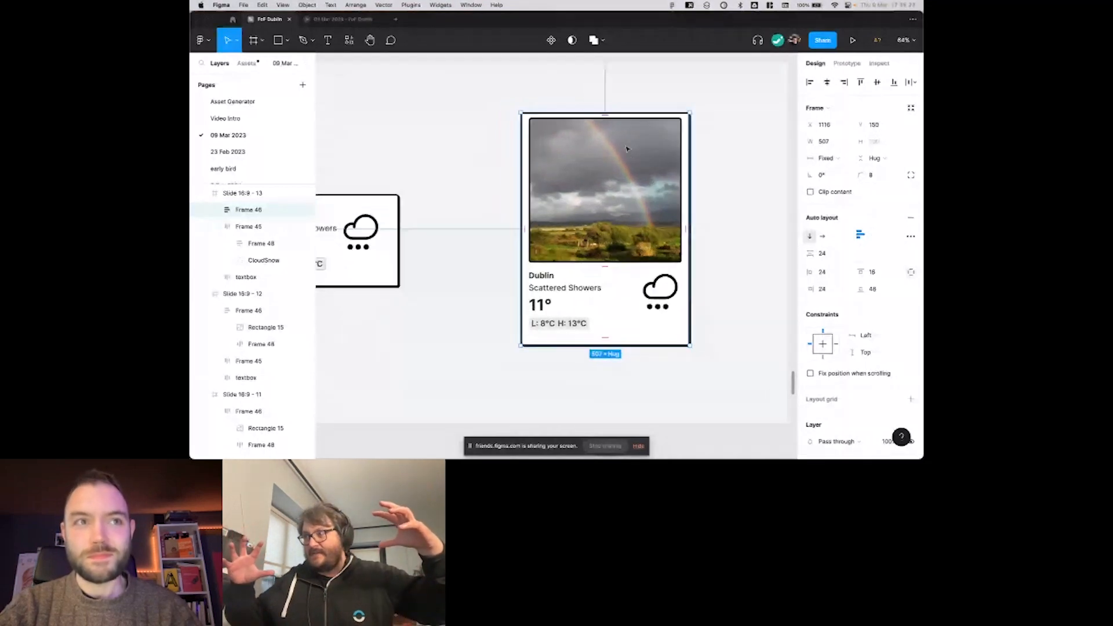
scroll(627, 149, "right", 2)
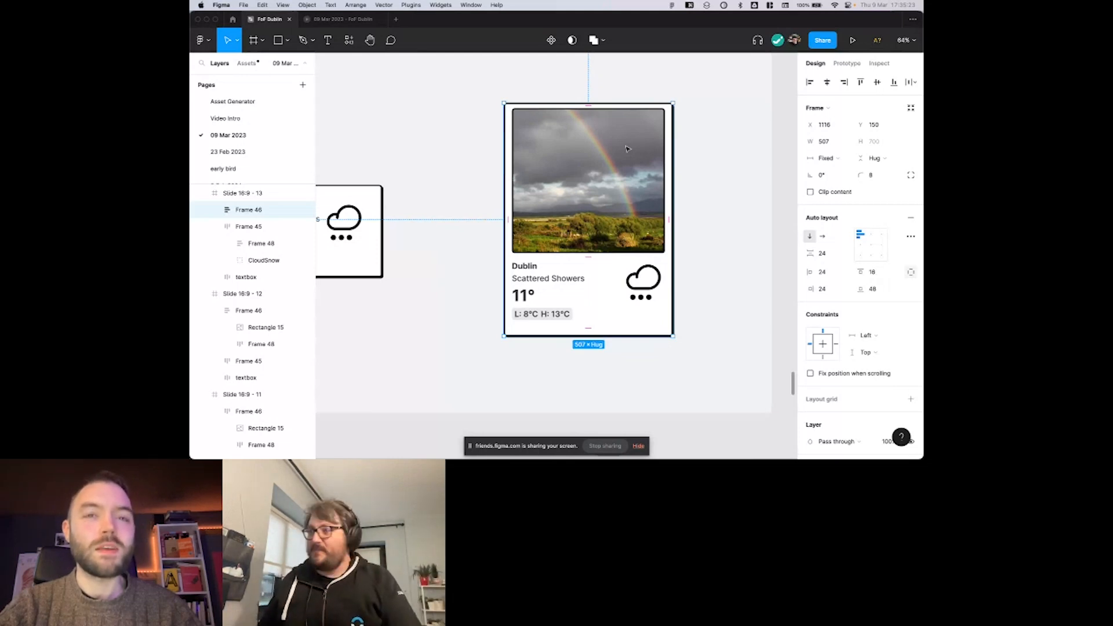
left_click(690, 152)
scroll(688, 153, "right", 3)
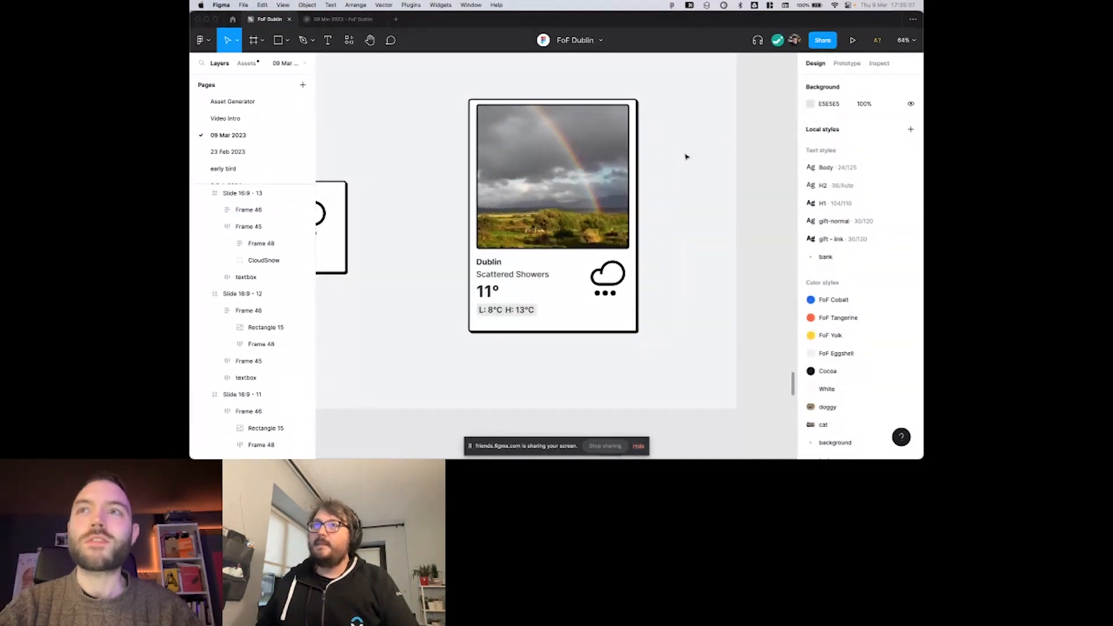
Wrap the large weather card in a new auto layout frame and rename that frame margin.
left_click(568, 174)
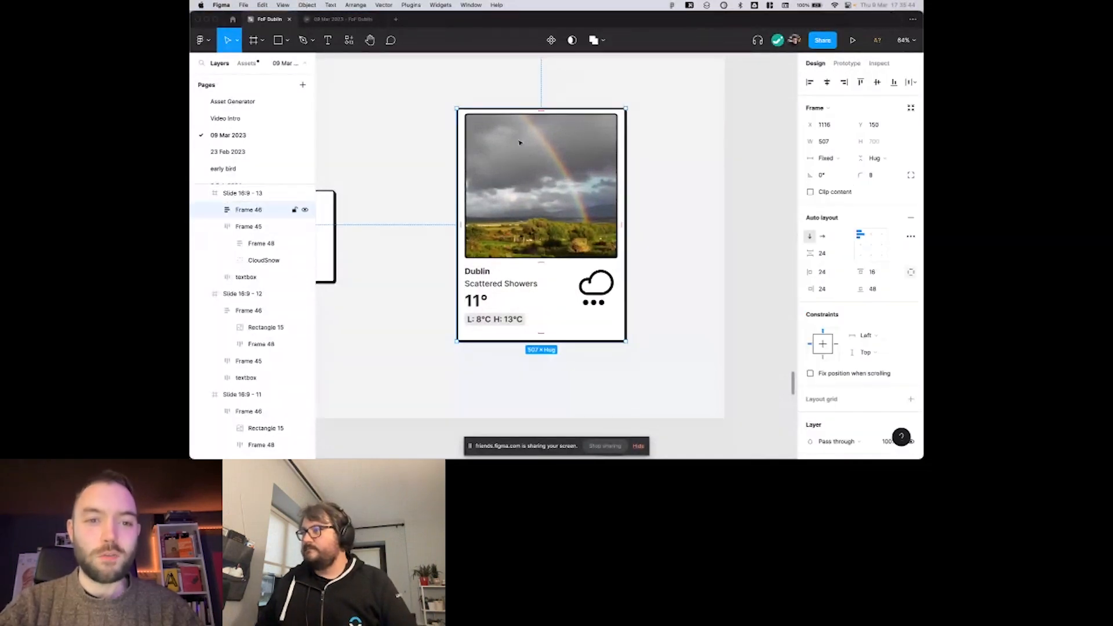
key("shift+a")
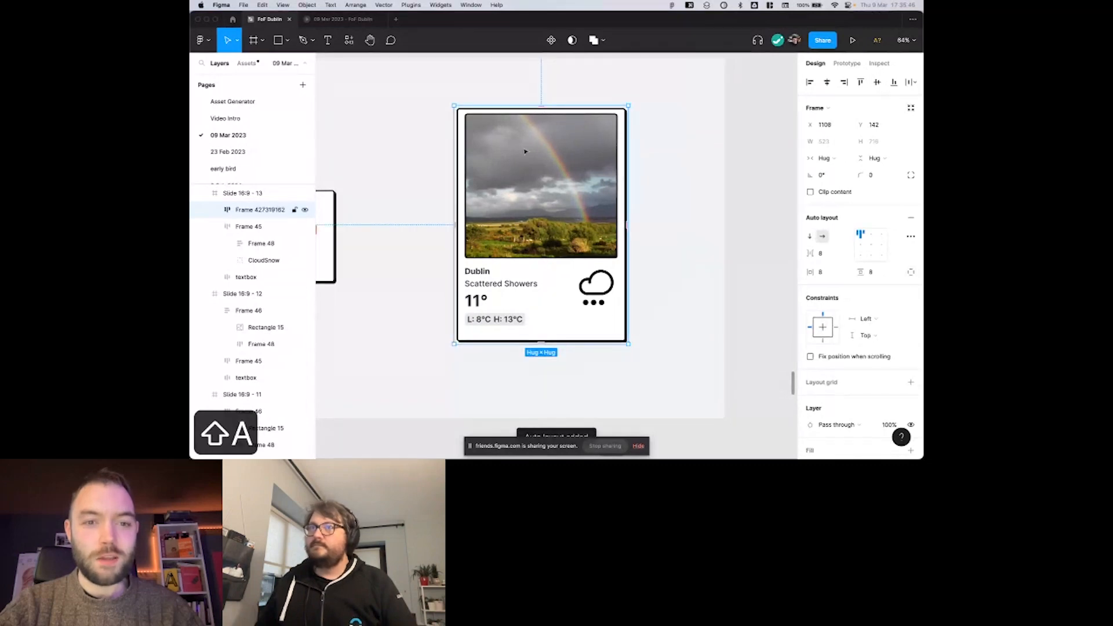
scroll(525, 152, "up", 1)
key("super+r")
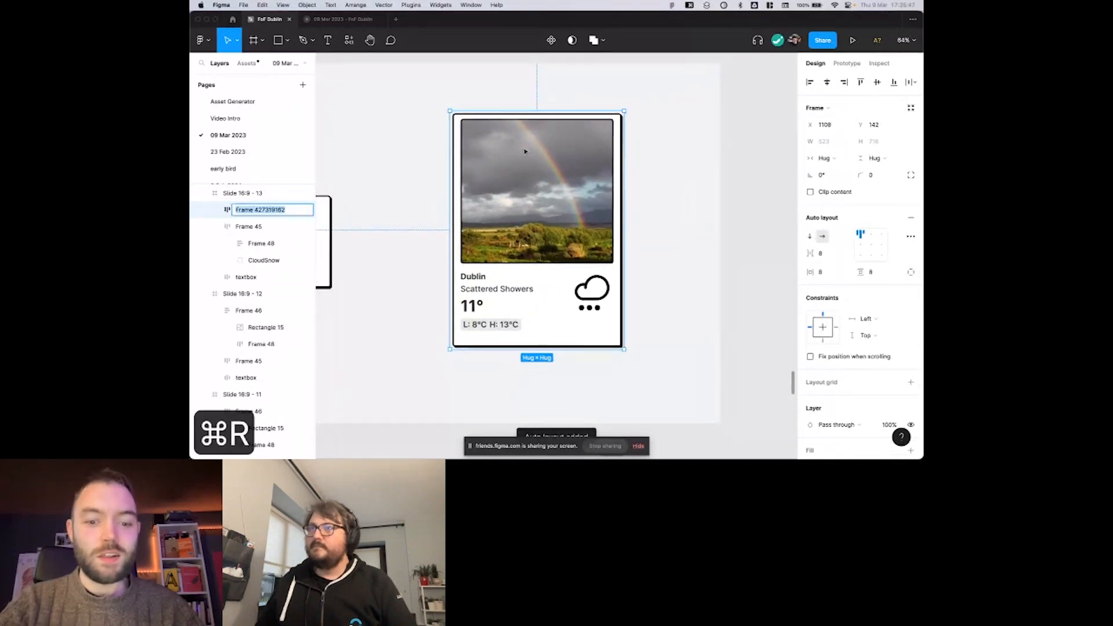
type("marg")
key("BackSpace")
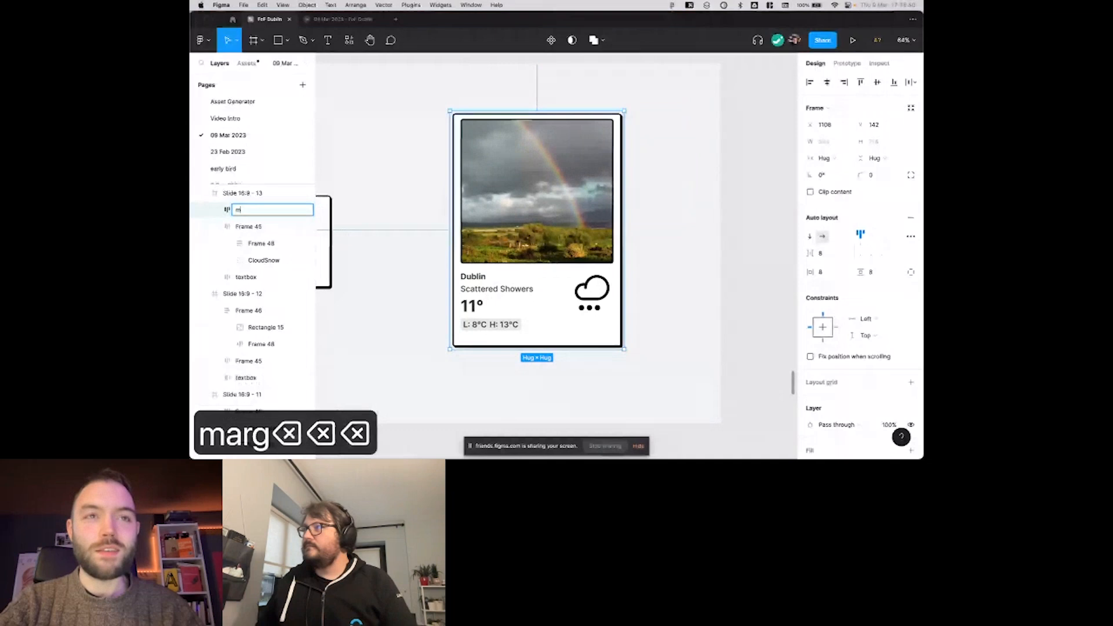
type("argin")
key("Return")
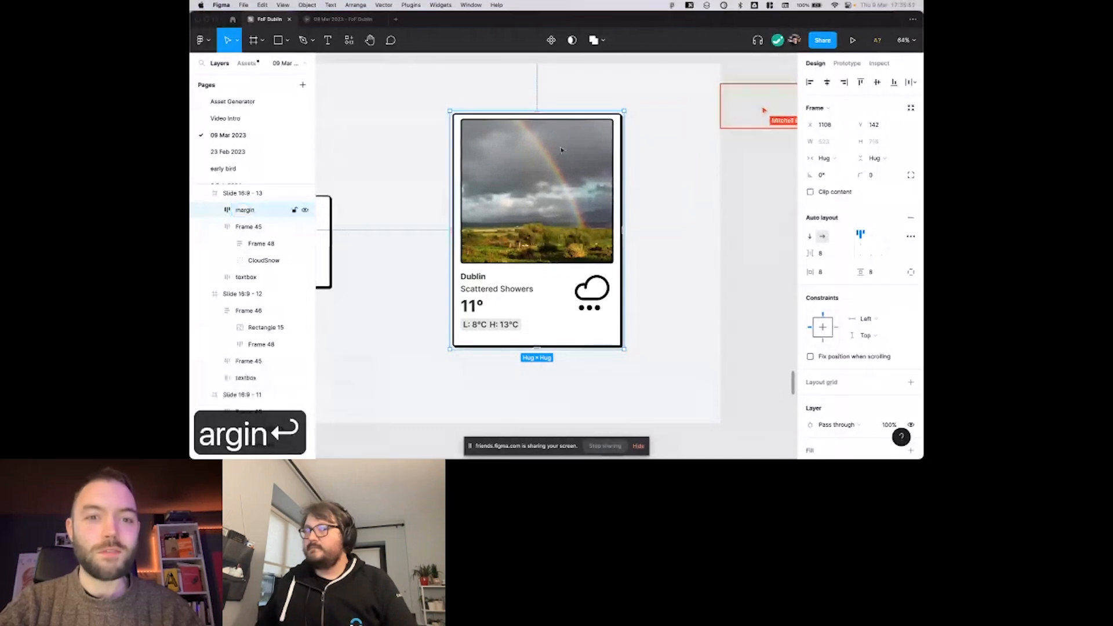
Set the margin frame's horizontal and vertical padding to 24.
left_click(820, 272)
type("24")
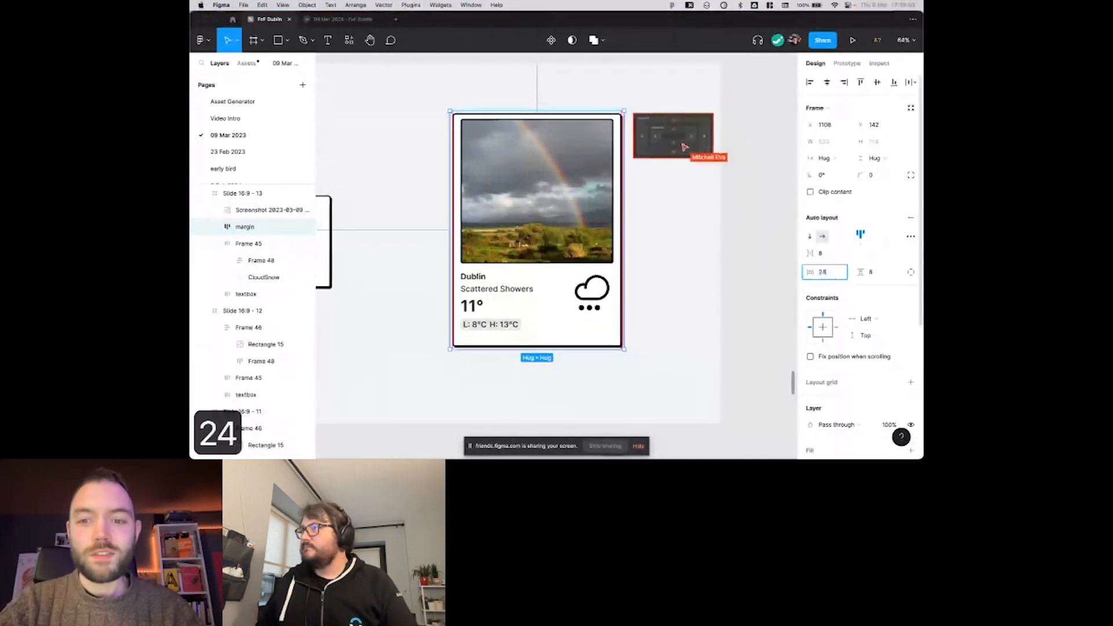
key("Tab")
type("24")
key("Return")
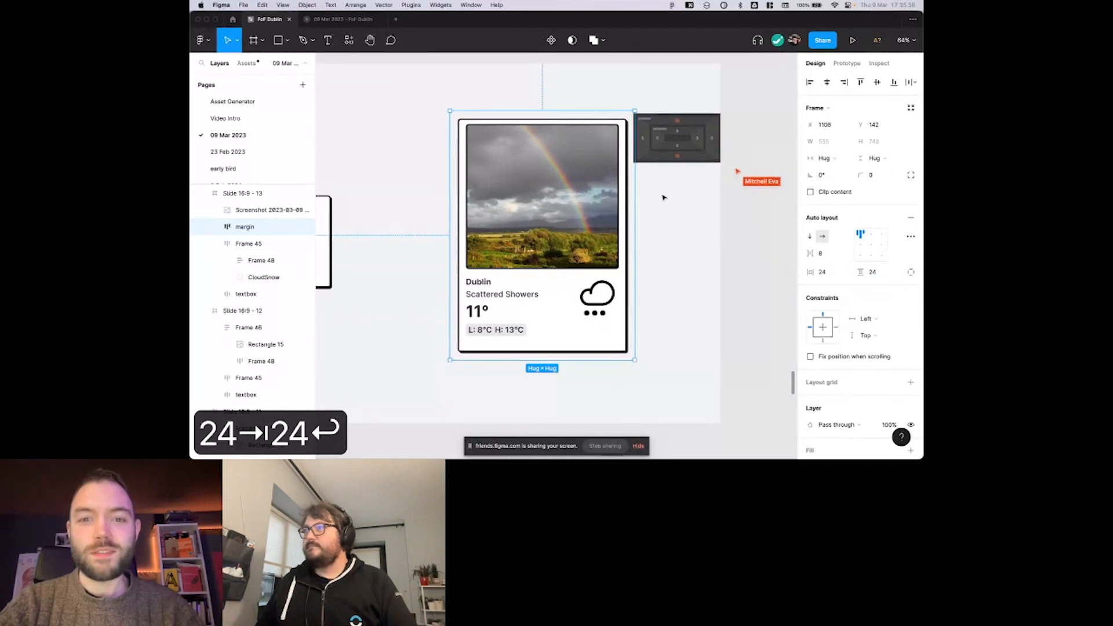
Compare the outer margin frame's spacing with the padding of the large weather card nested inside it.
scroll(643, 183, "up", 5)
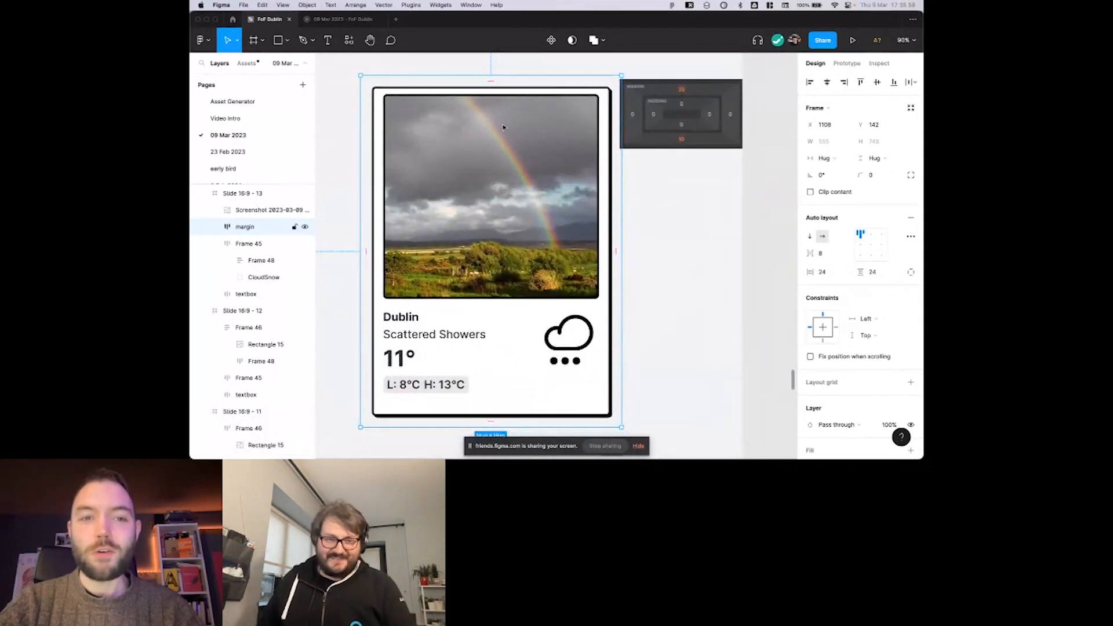
left_click(419, 139)
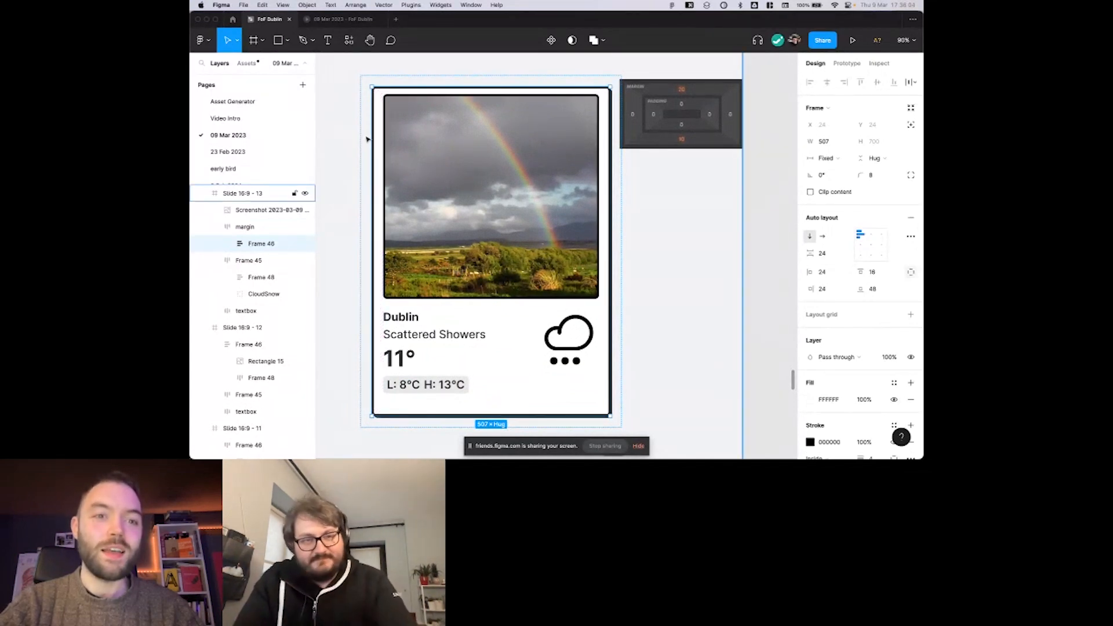
left_click(370, 98)
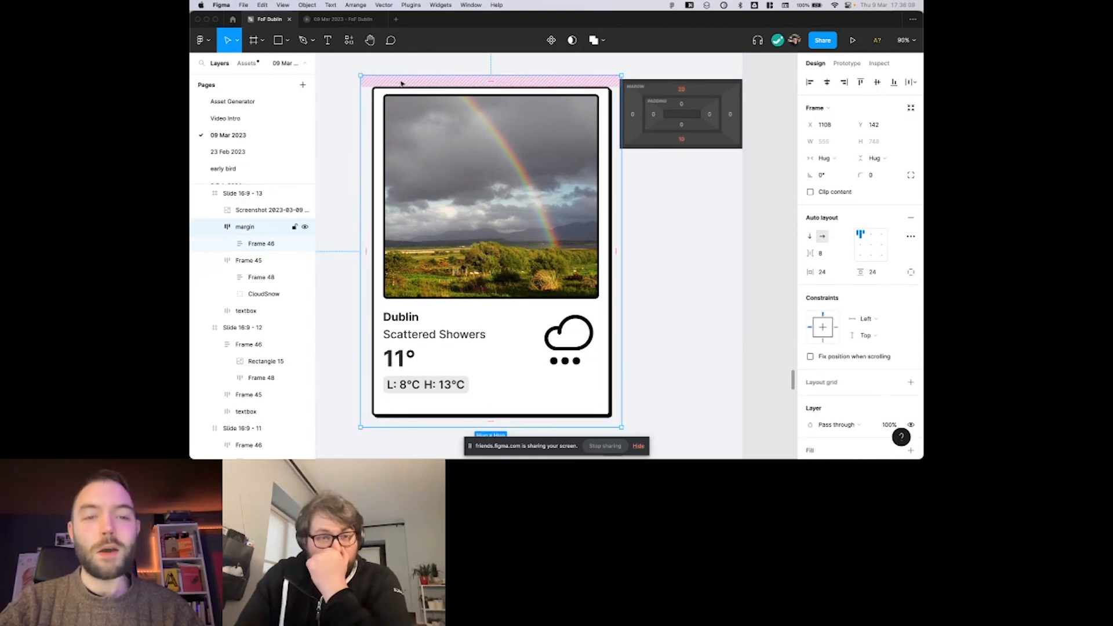
scroll(396, 86, "down", 2)
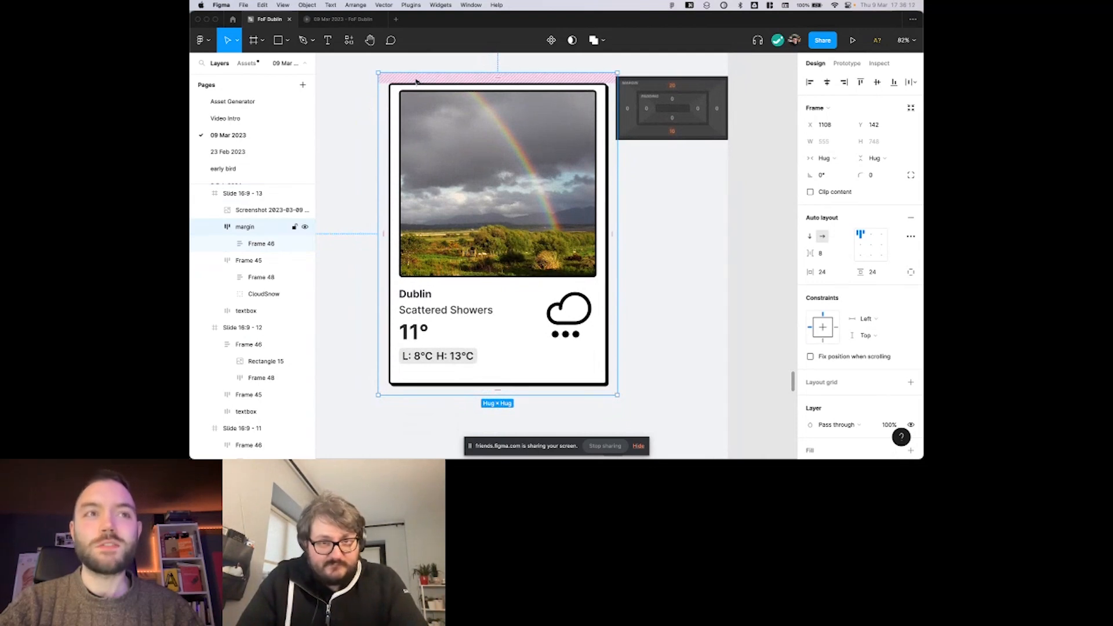
scroll(421, 82, "right", 1)
right_click(428, 82)
left_click(413, 72)
scroll(406, 81, "right", 1)
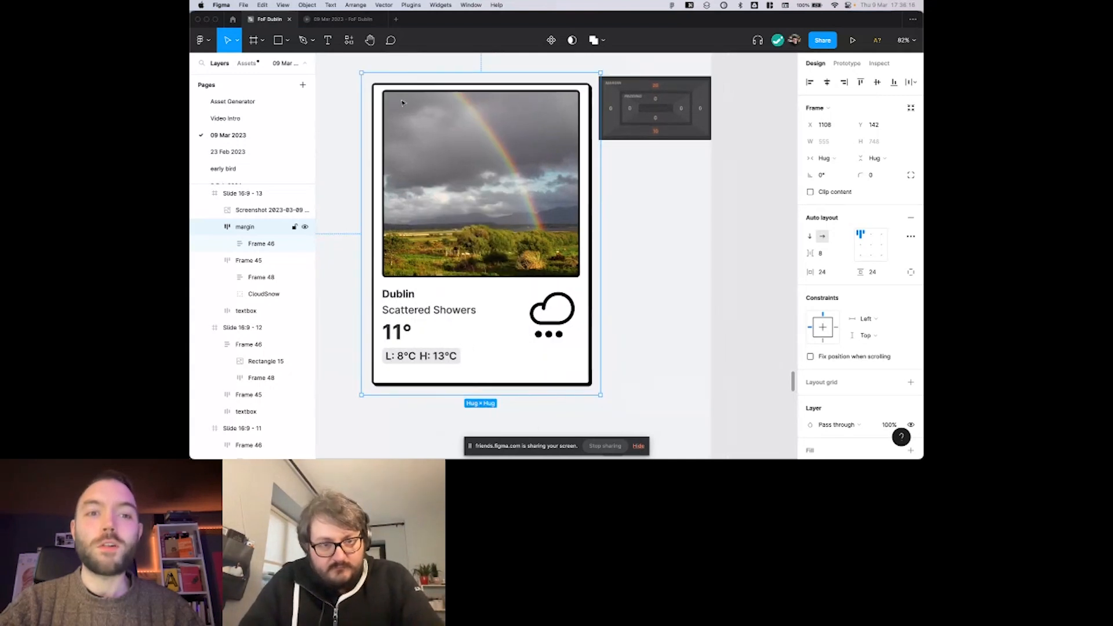
left_click(396, 96)
scroll(398, 124, "right", 1)
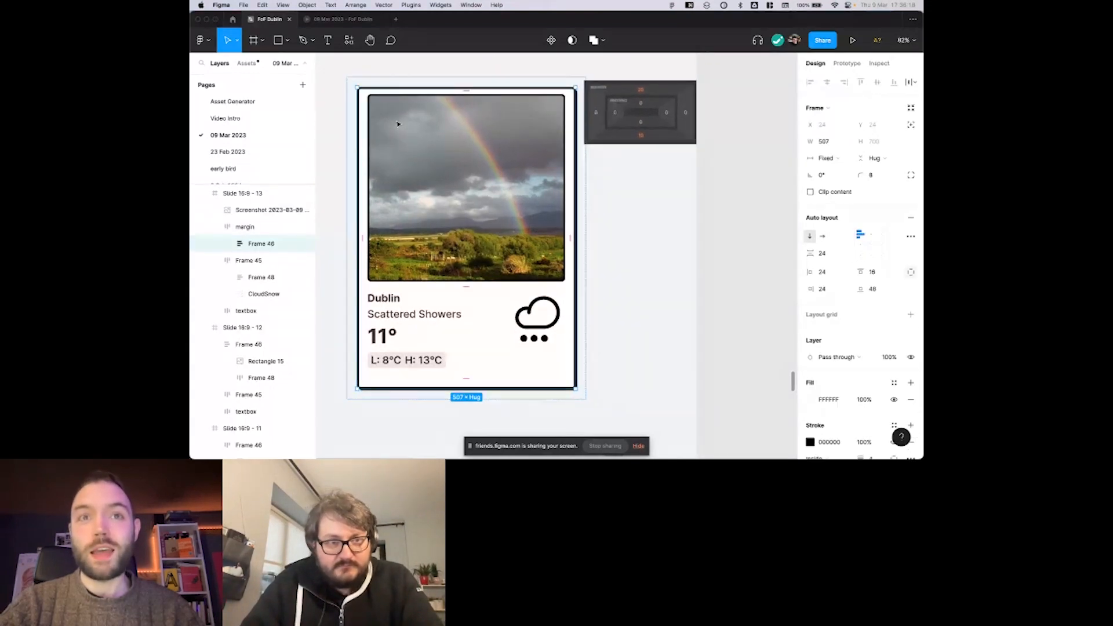
scroll(398, 124, "left", 1)
scroll(398, 124, "right", 1)
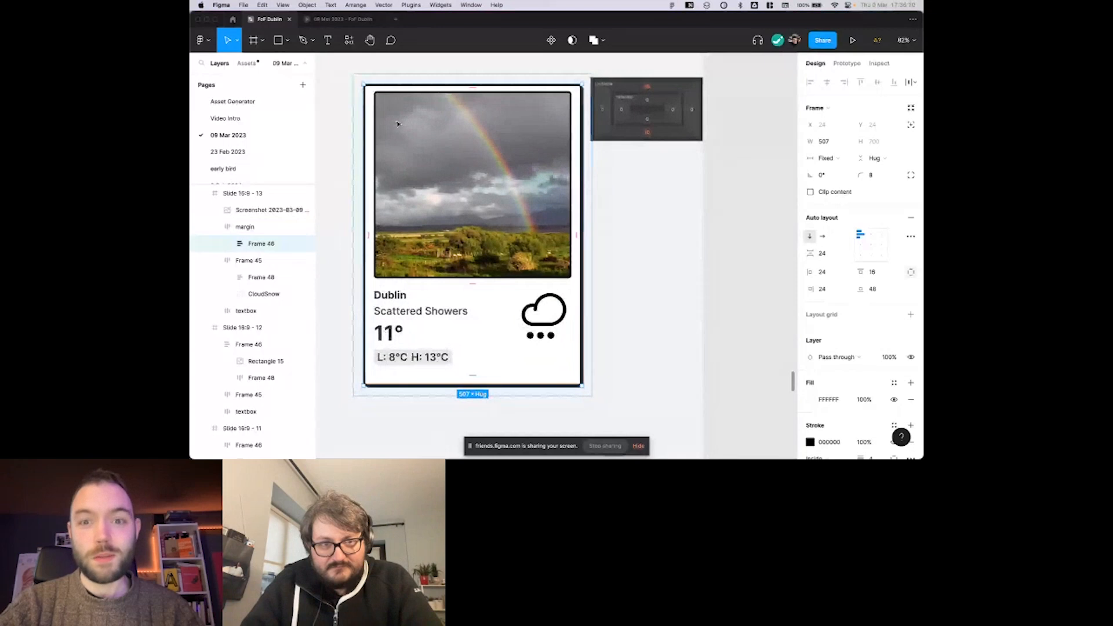
scroll(397, 123, "up", 1)
scroll(397, 123, "right", 1)
scroll(397, 123, "down", 5)
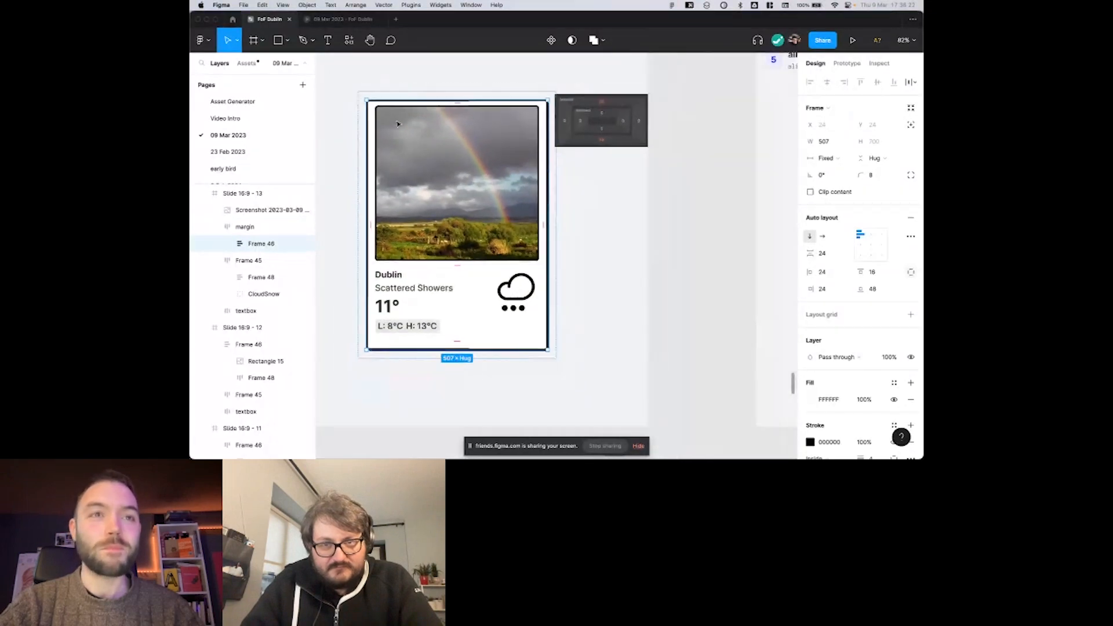
scroll(398, 123, "left", 10)
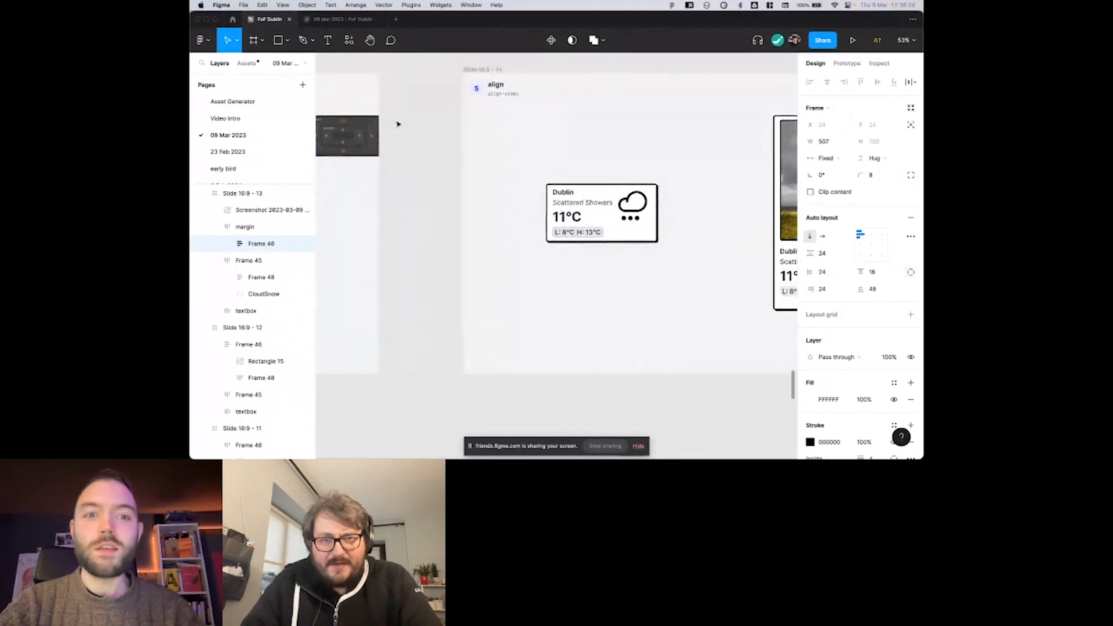
scroll(397, 124, "left", 5)
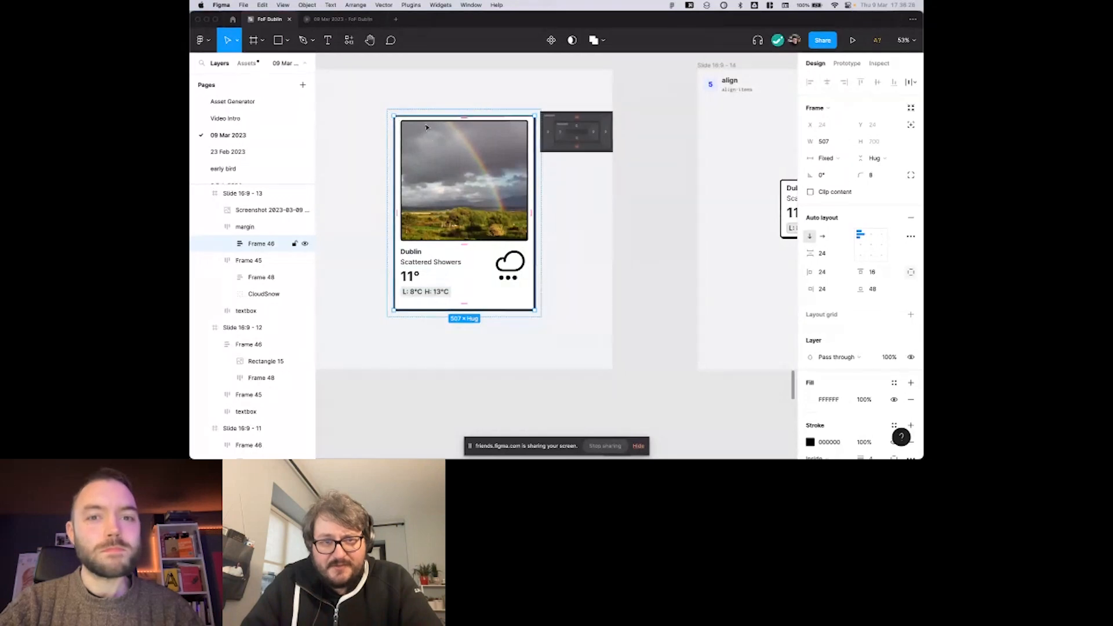
scroll(427, 128, "up", 5)
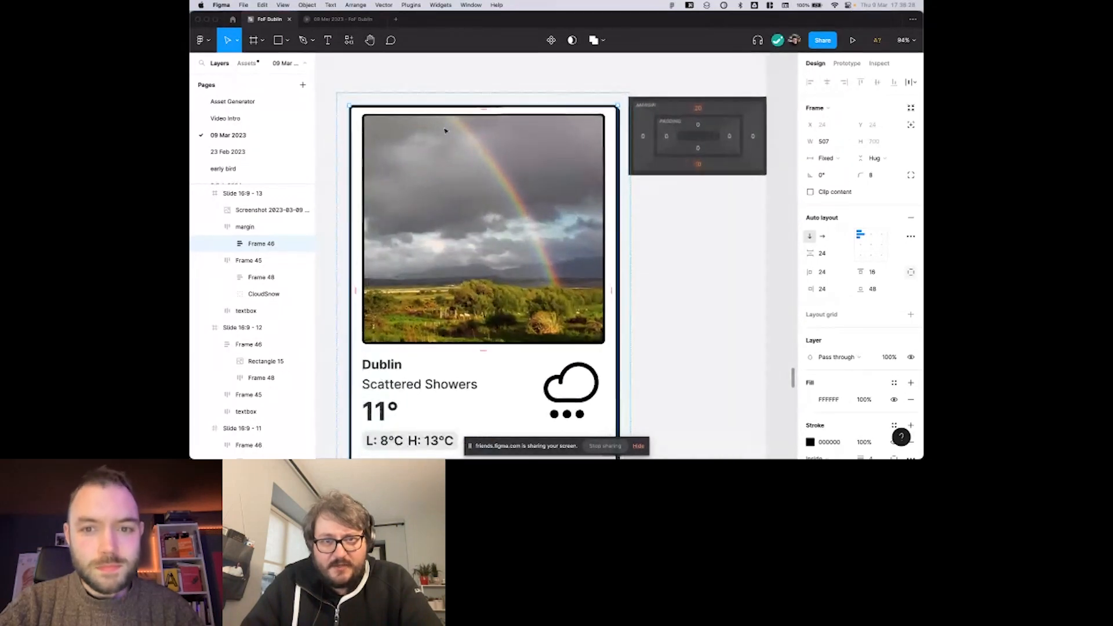
scroll(445, 131, "up", 2)
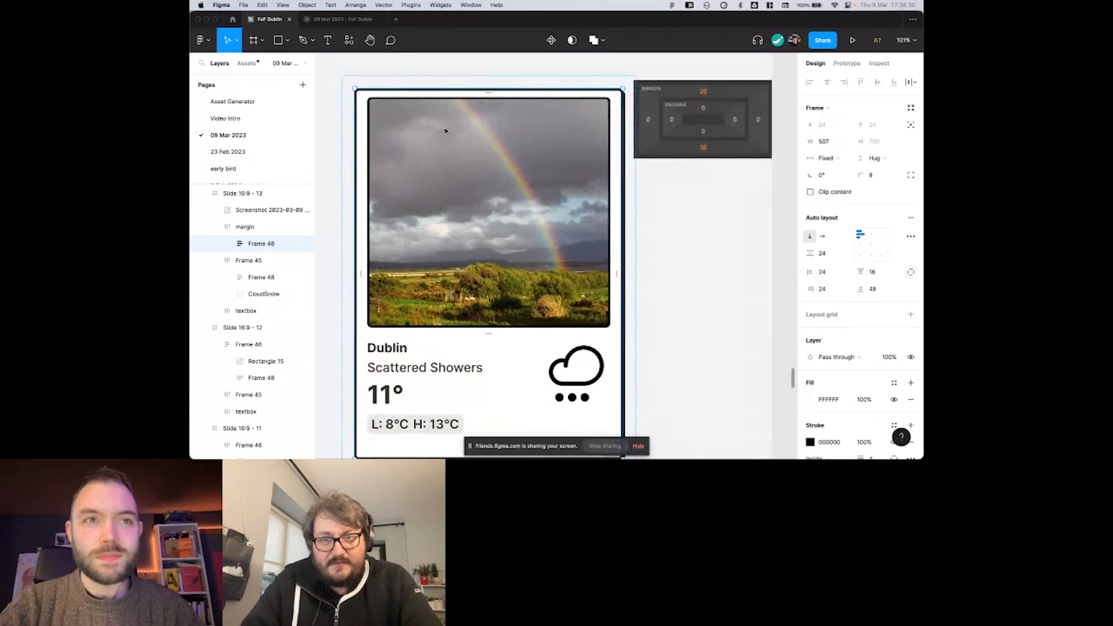
scroll(445, 131, "up", 1)
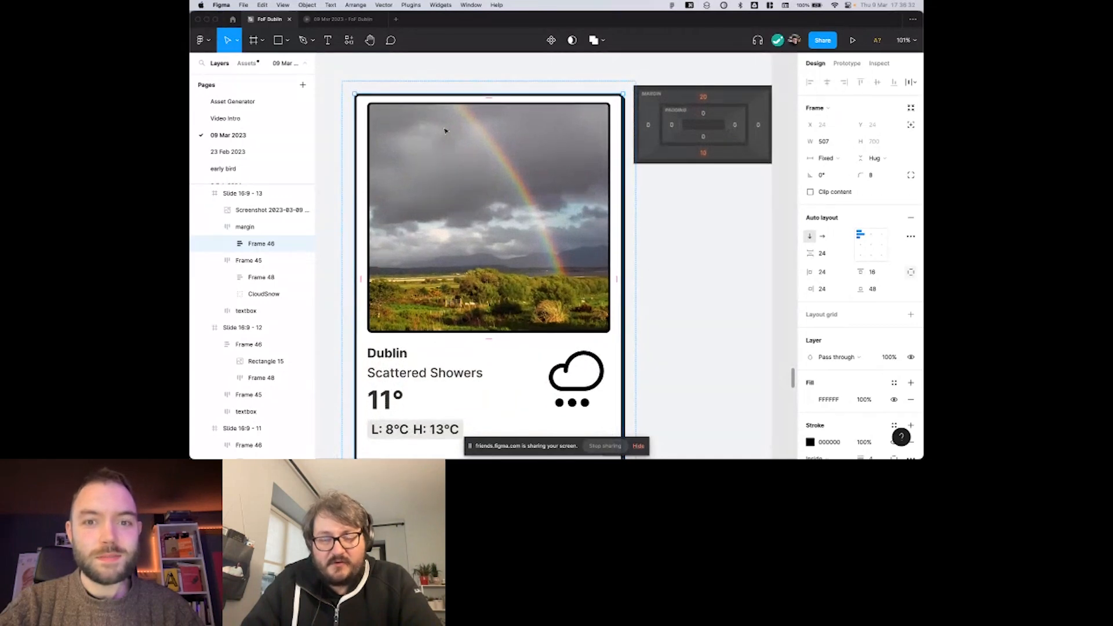
scroll(445, 131, "up", 1)
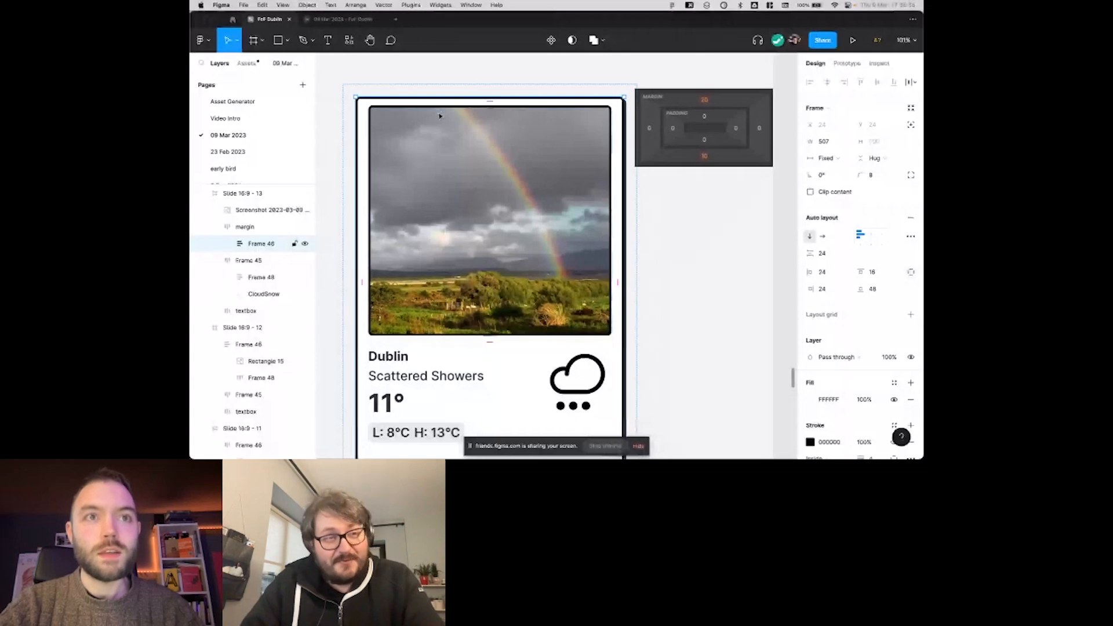
Select the large weather card inside the margin frame and inspect its developer properties, including padding and gap.
scroll(439, 116, "down", 2)
left_click(439, 116)
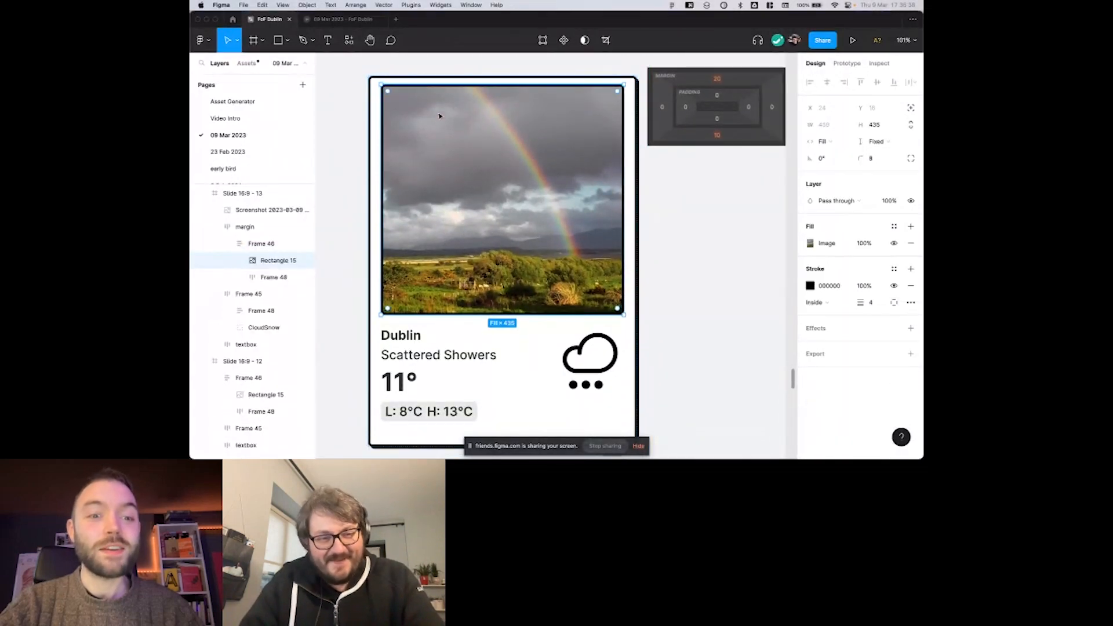
key("shift+Return")
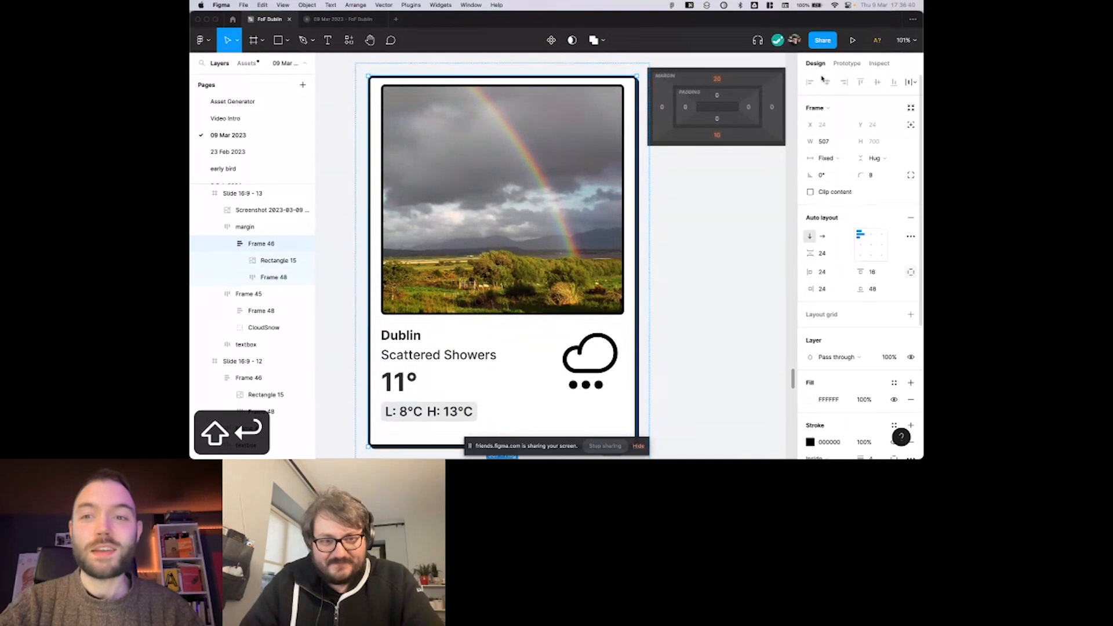
left_click(880, 64)
scroll(848, 148, "down", 8)
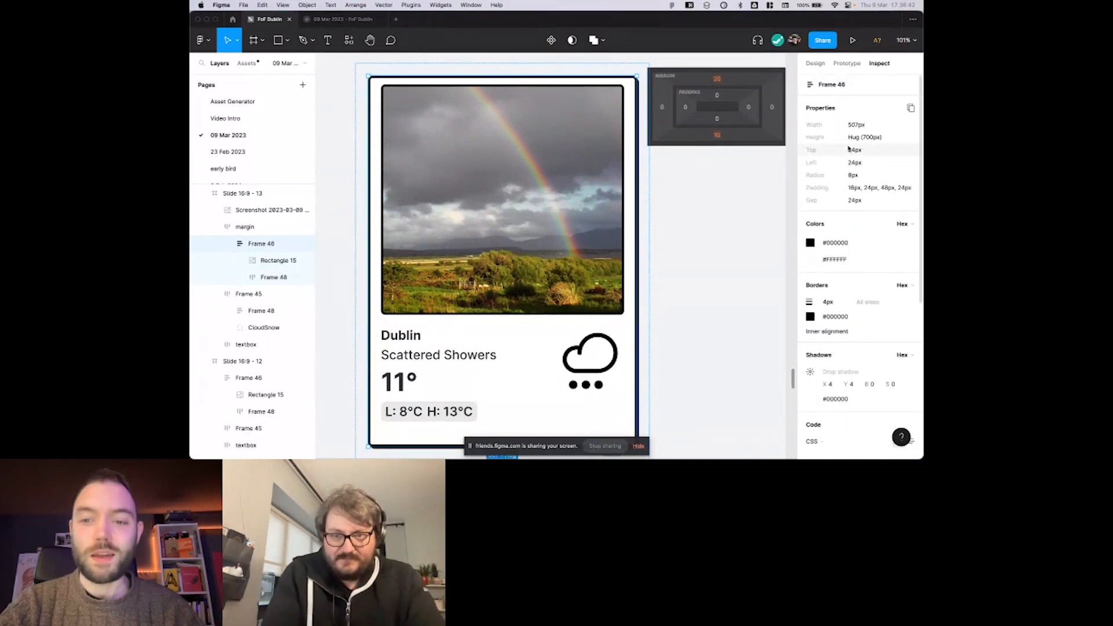
Examine the large weather card's generated CSS, highlighting the auto layout lines such as display, flex-direction, align-items, padding and gap.
scroll(849, 148, "down", 1)
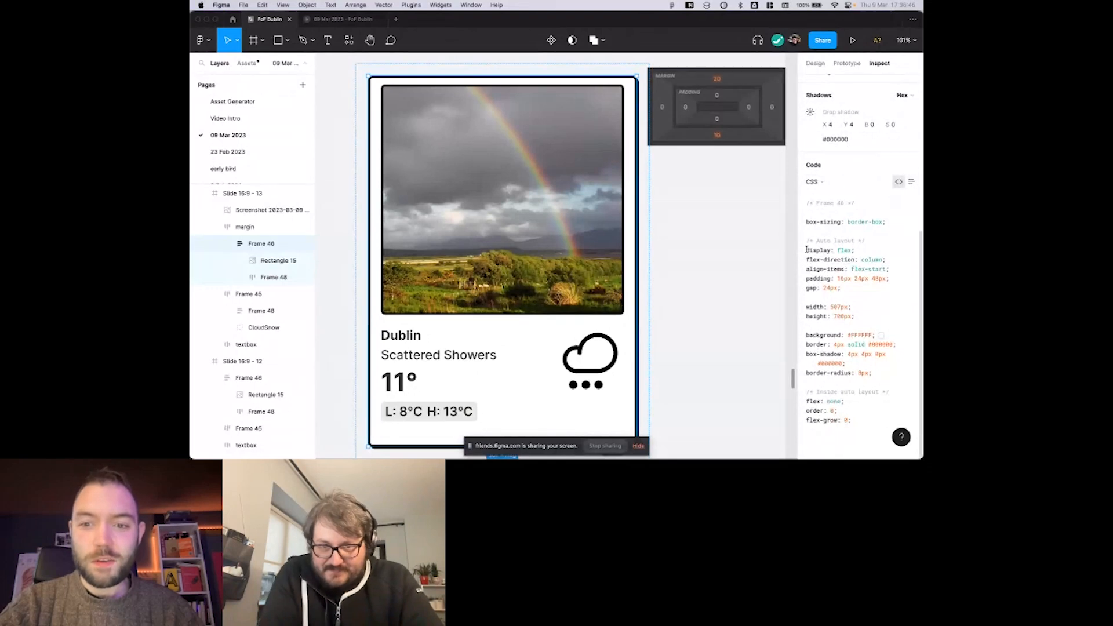
left_click(839, 252)
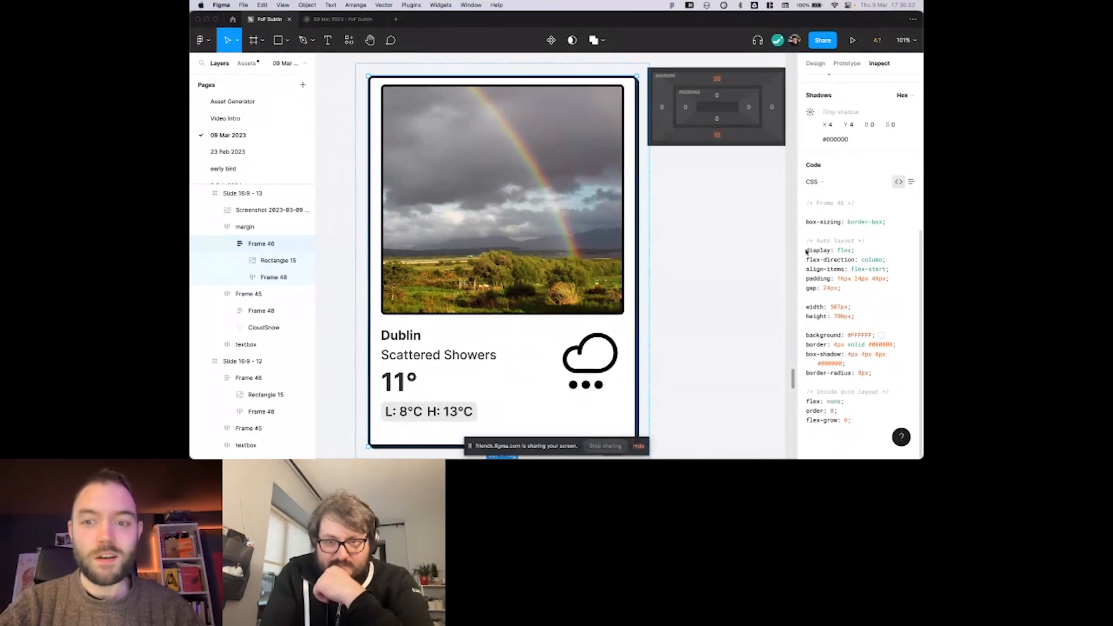
left_click_drag(808, 249, 860, 262)
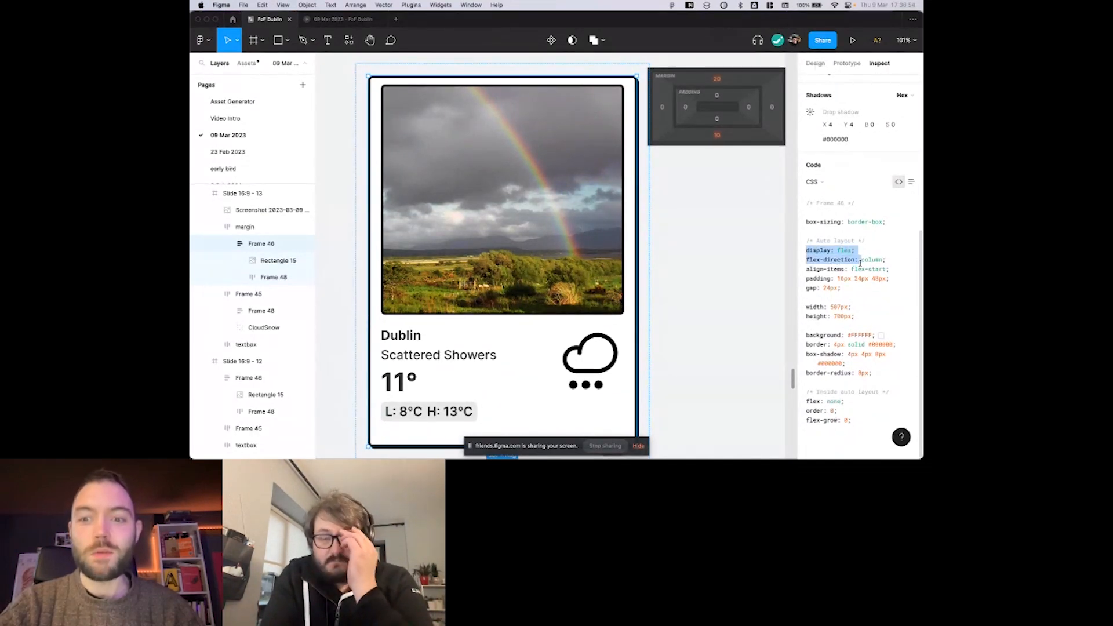
left_click(874, 251)
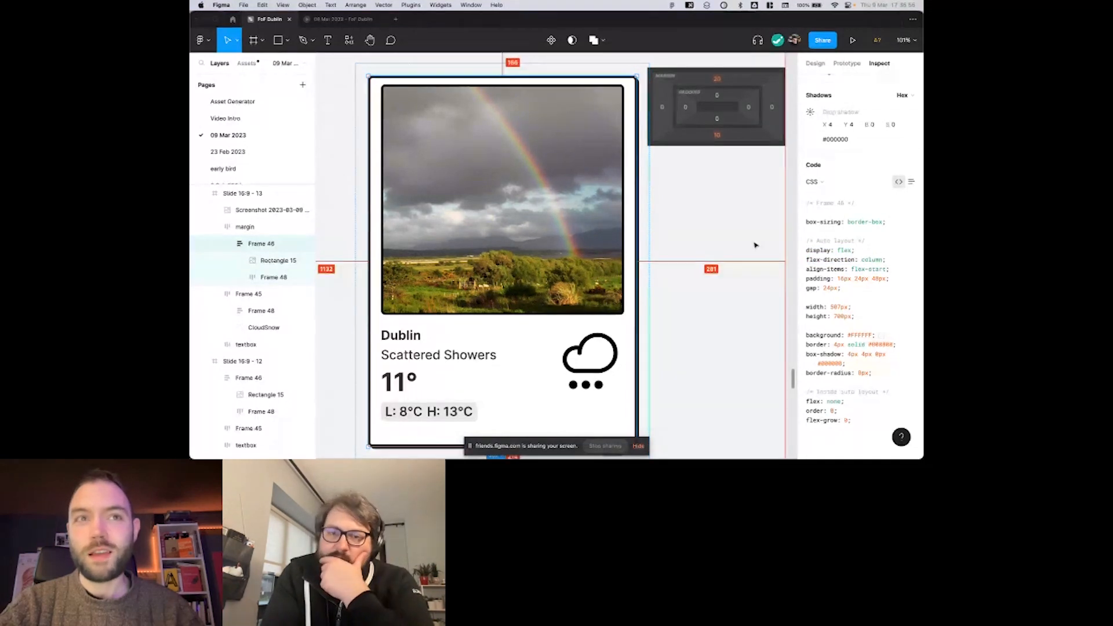
scroll(758, 243, "down", 3)
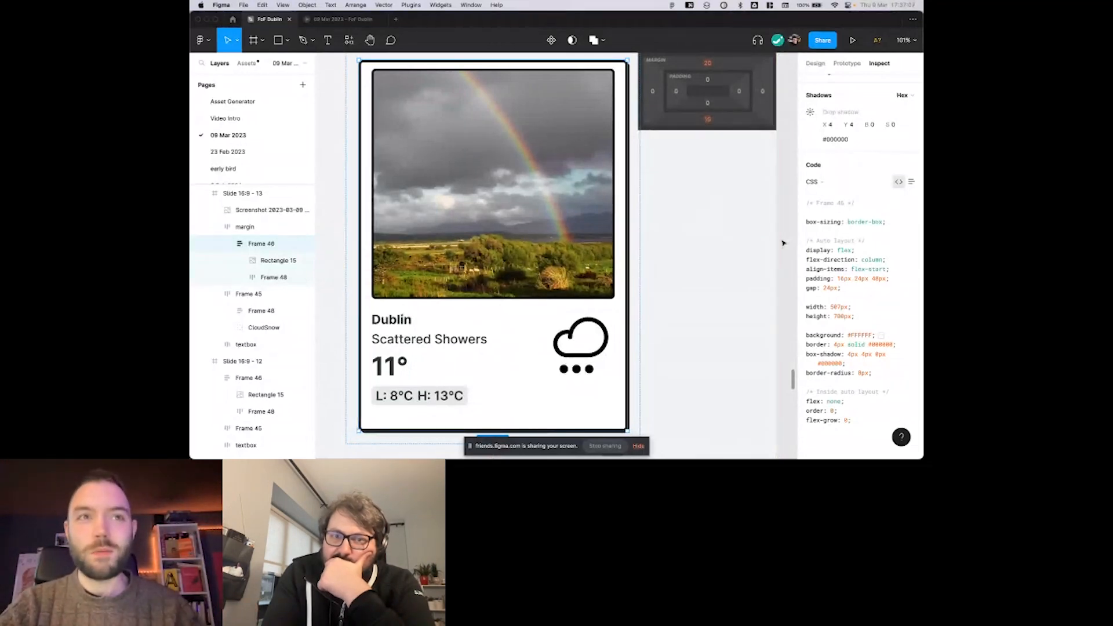
scroll(784, 243, "right", 1)
scroll(783, 244, "down", 2)
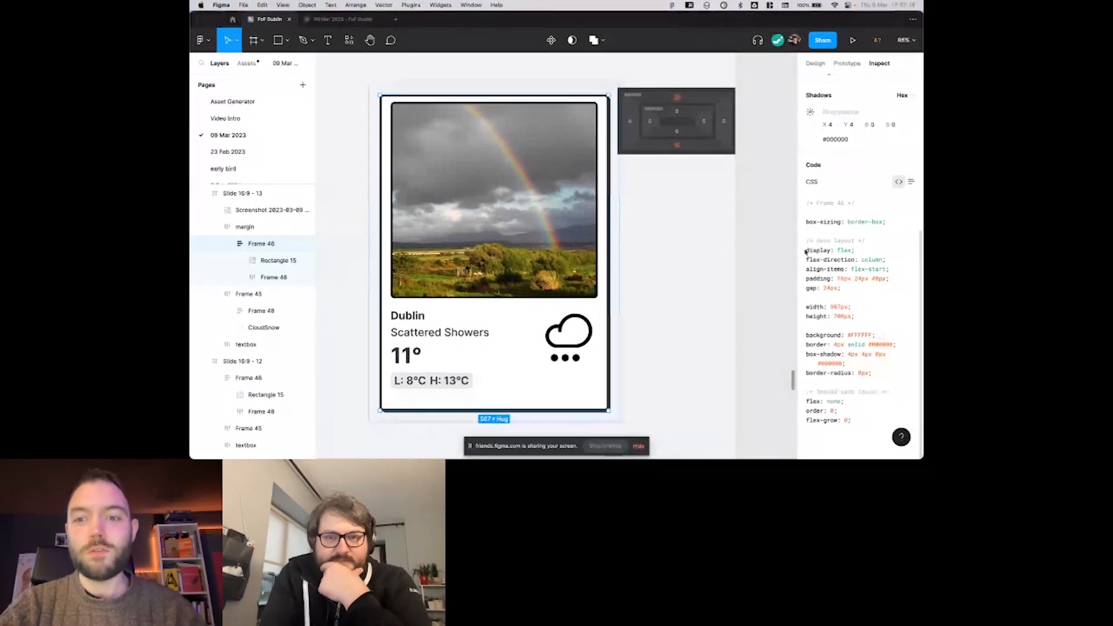
left_click_drag(806, 249, 859, 313)
left_click(833, 269)
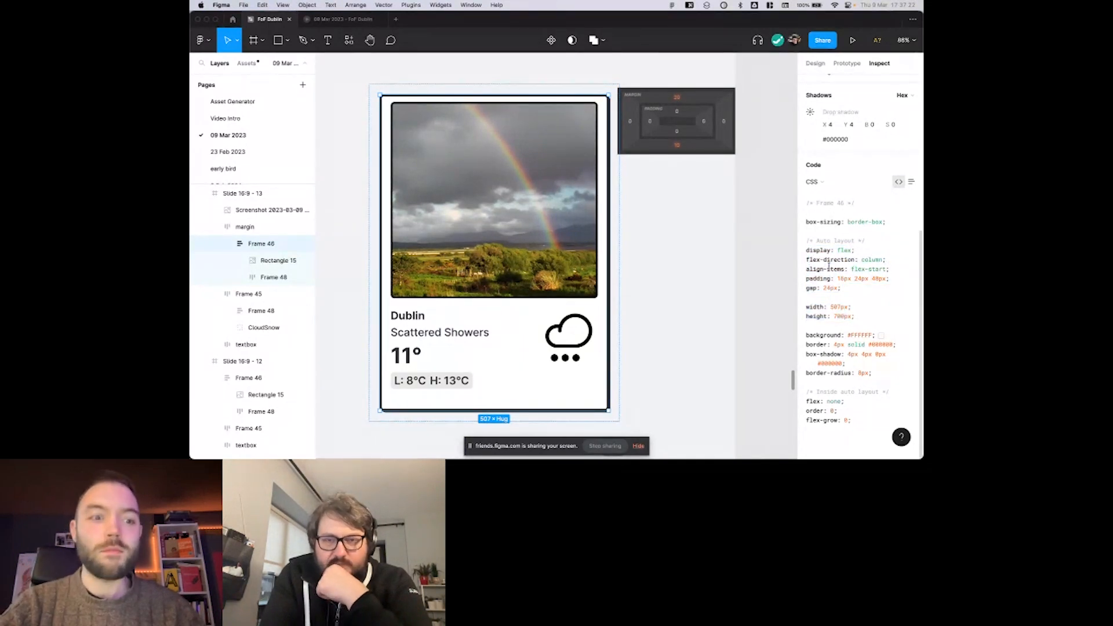
scroll(495, 265, "right", 1)
scroll(502, 261, "right", 1)
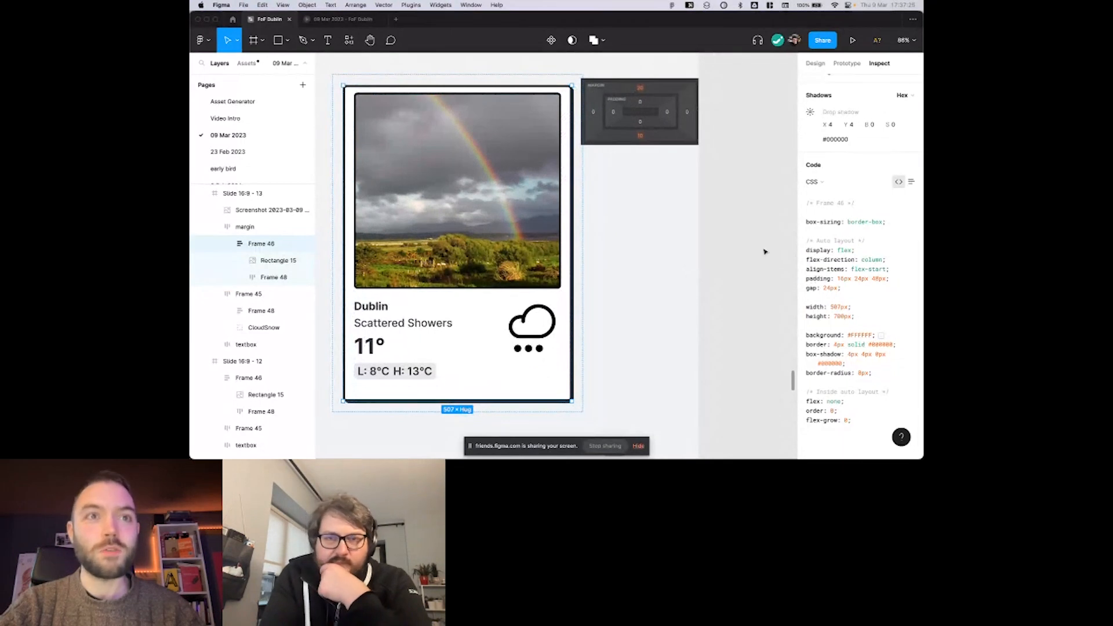
scroll(718, 251, "right", 1)
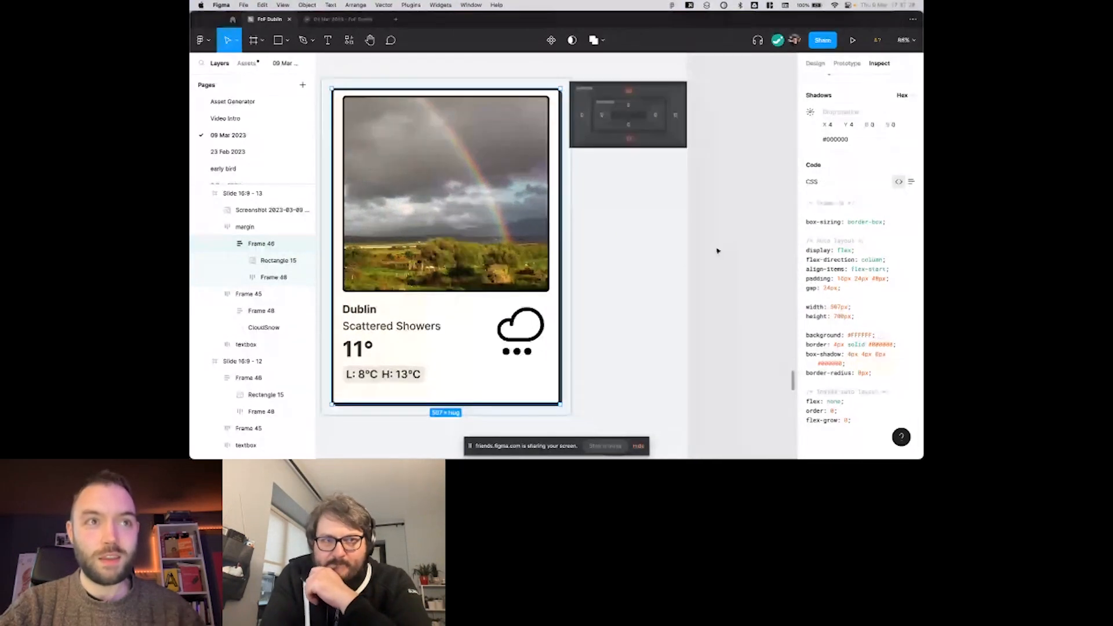
On the align slide, show the small Dublin weather card's design properties and enlarge the card to about 643 × 406.
left_click(717, 250)
scroll(718, 251, "down", 2)
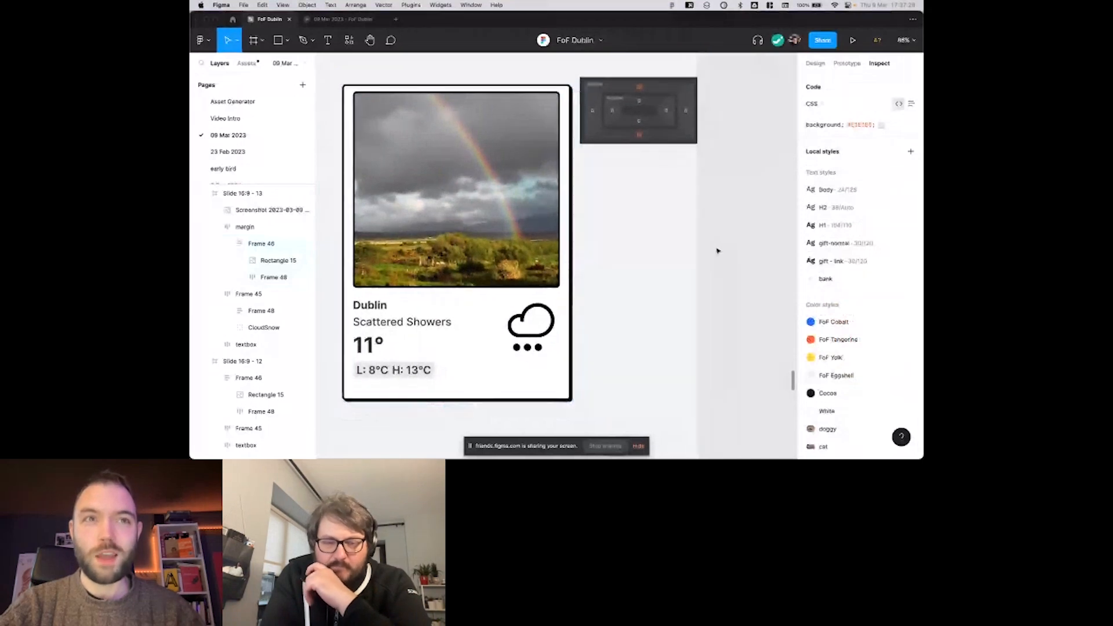
scroll(717, 251, "right", 2)
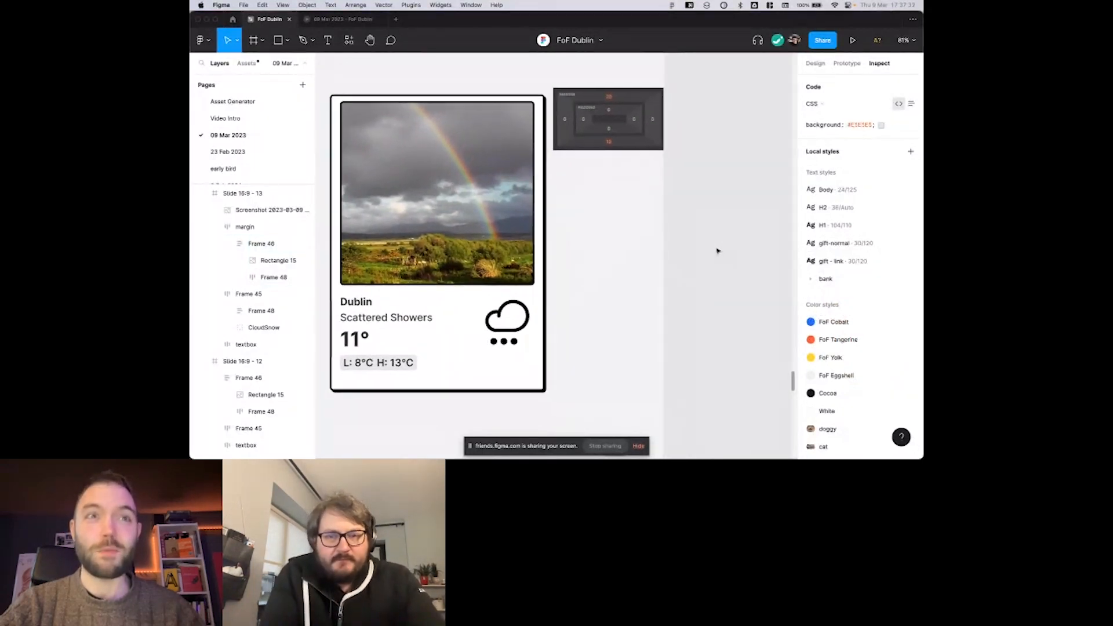
scroll(718, 251, "down", 3)
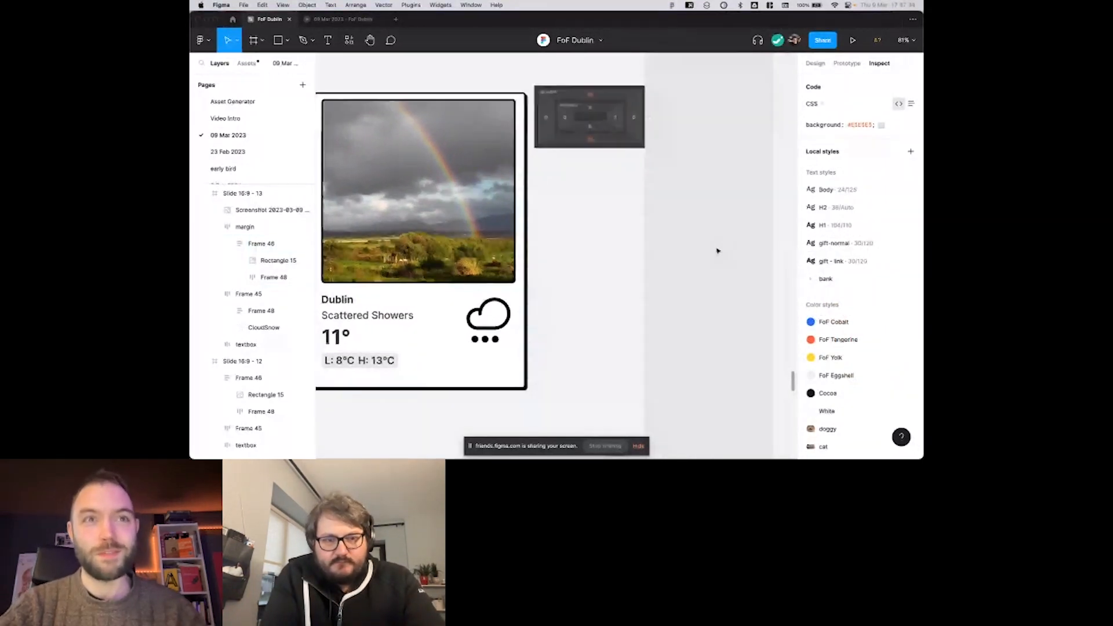
scroll(717, 250, "right", 10)
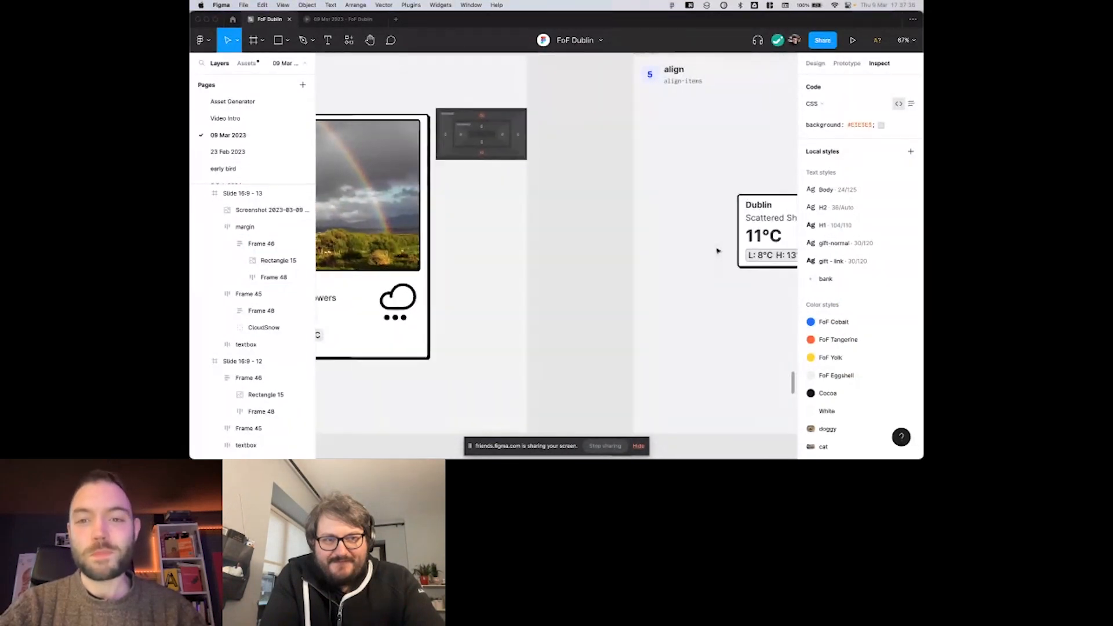
scroll(717, 250, "right", 2)
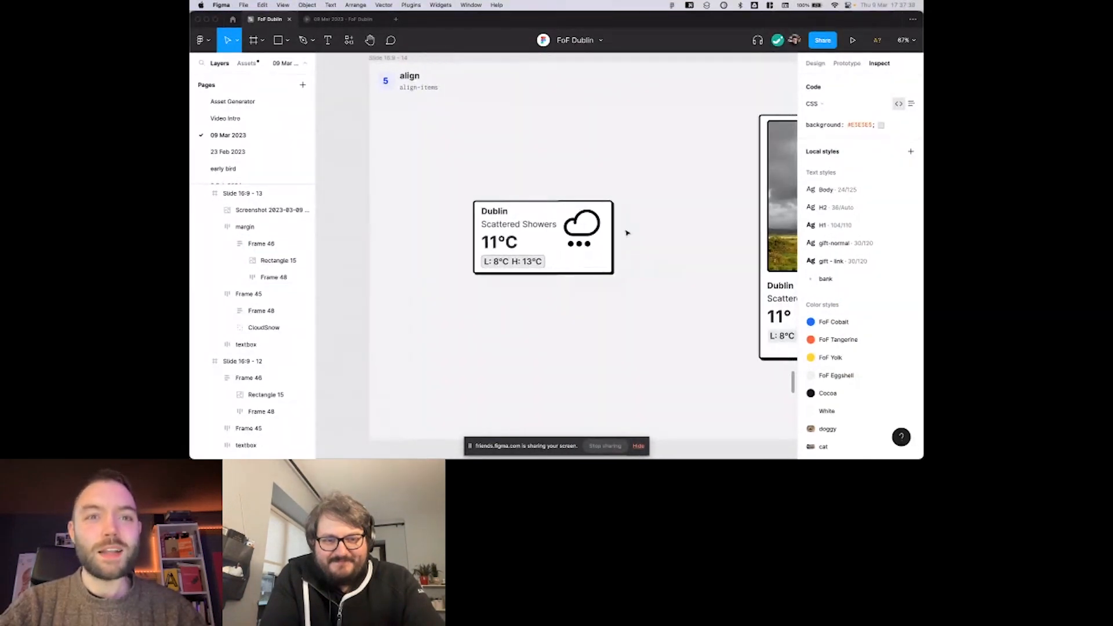
scroll(626, 232, "right", 1)
left_click(591, 233)
scroll(592, 233, "right", 1)
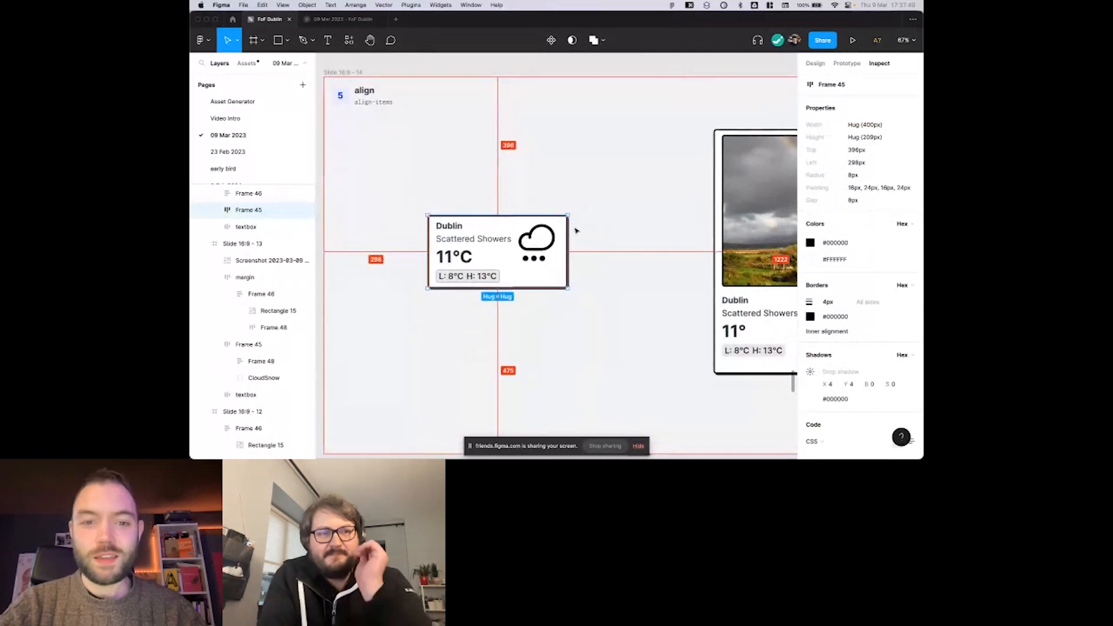
left_click(822, 63)
scroll(673, 153, "left", 1)
scroll(673, 153, "right", 1)
scroll(651, 204, "right", 2)
scroll(651, 204, "down", 1)
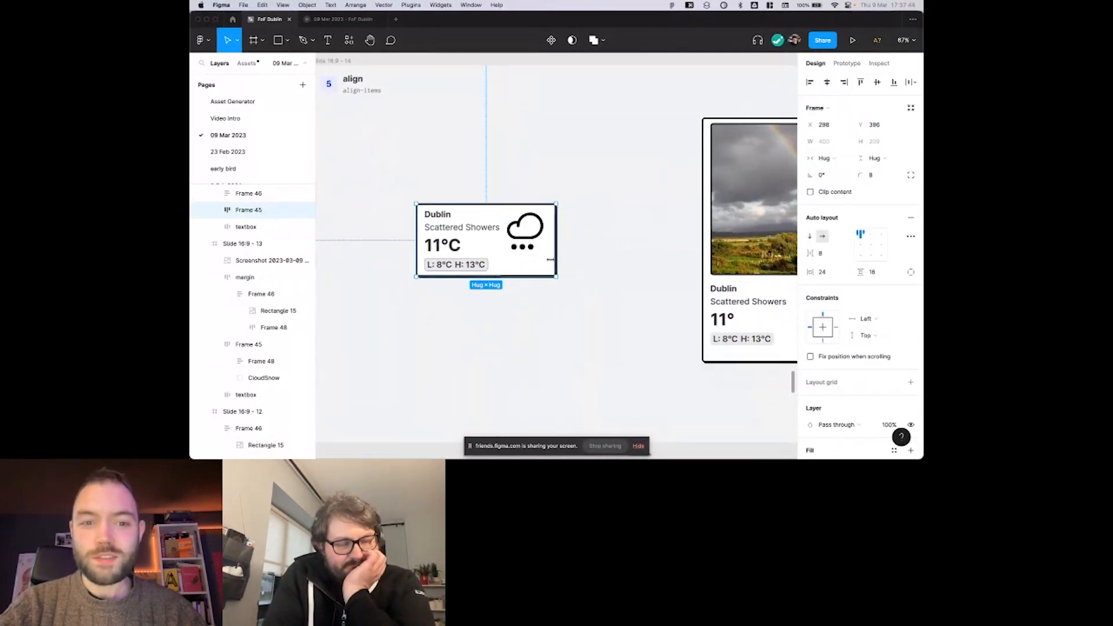
left_click_drag(555, 276, 641, 345)
scroll(610, 262, "down", 1)
scroll(610, 262, "left", 1)
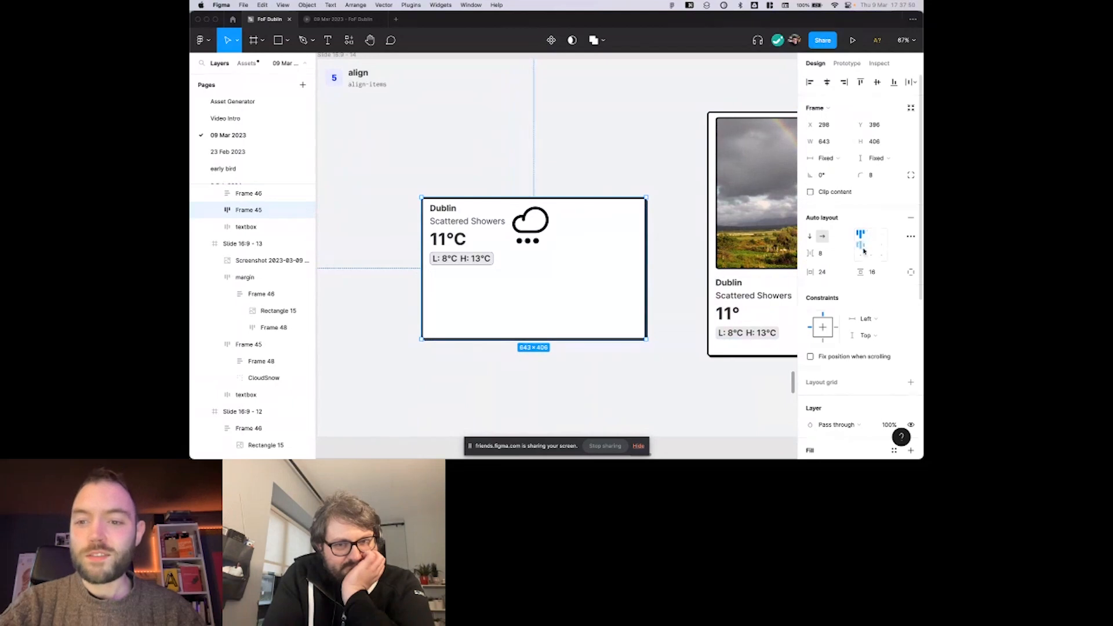
Rename the small weather card's outer frame on the align slide as weather box.
double_click(493, 228)
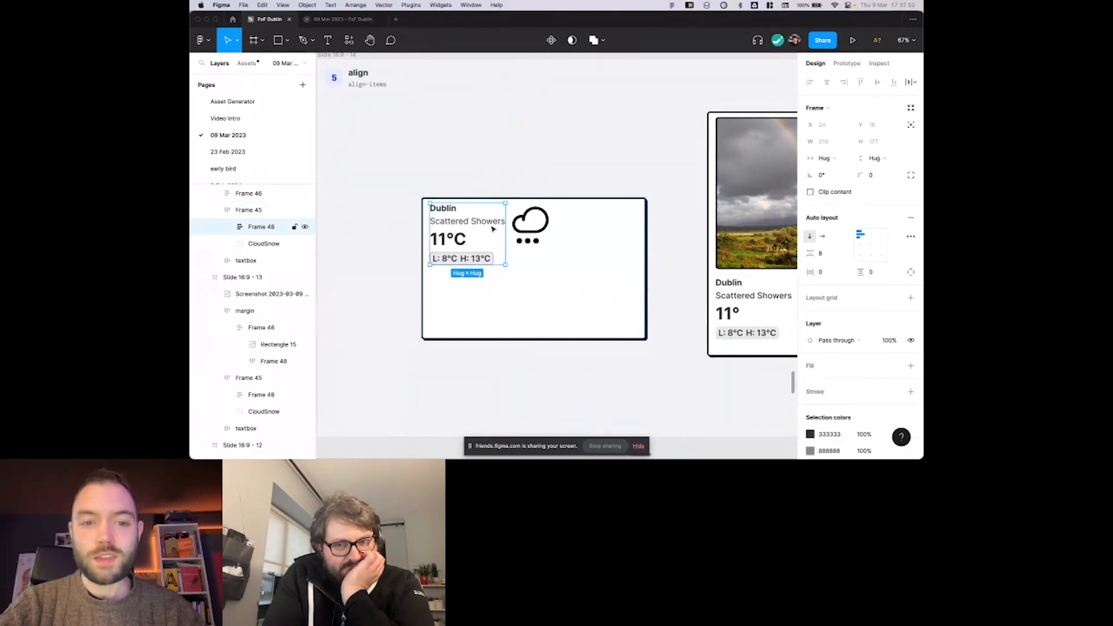
left_click(573, 239)
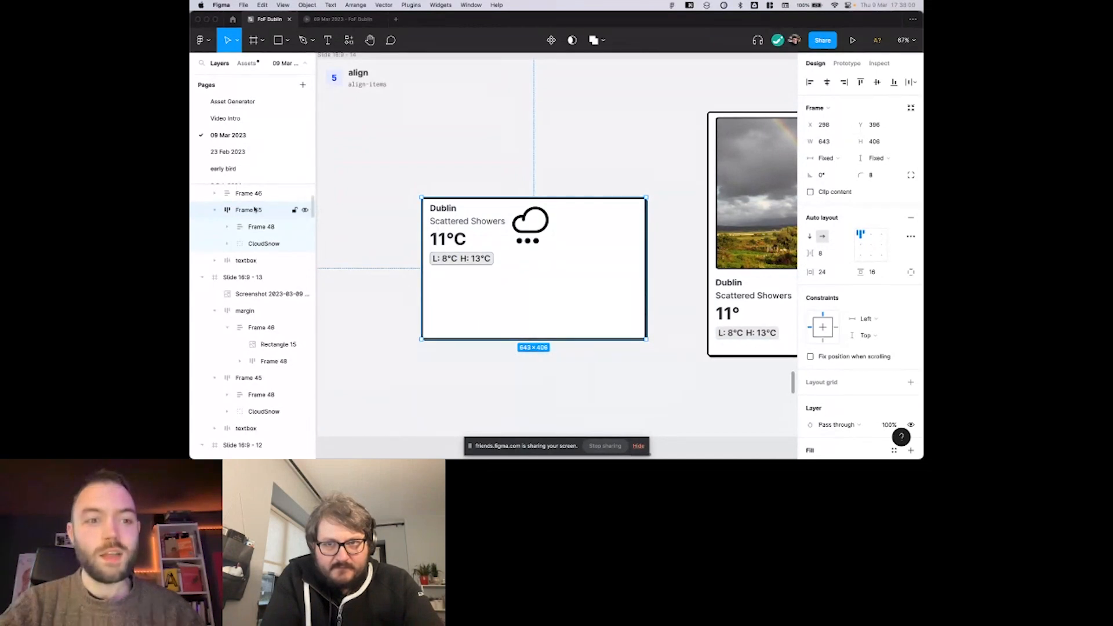
scroll(363, 209, "right", 1)
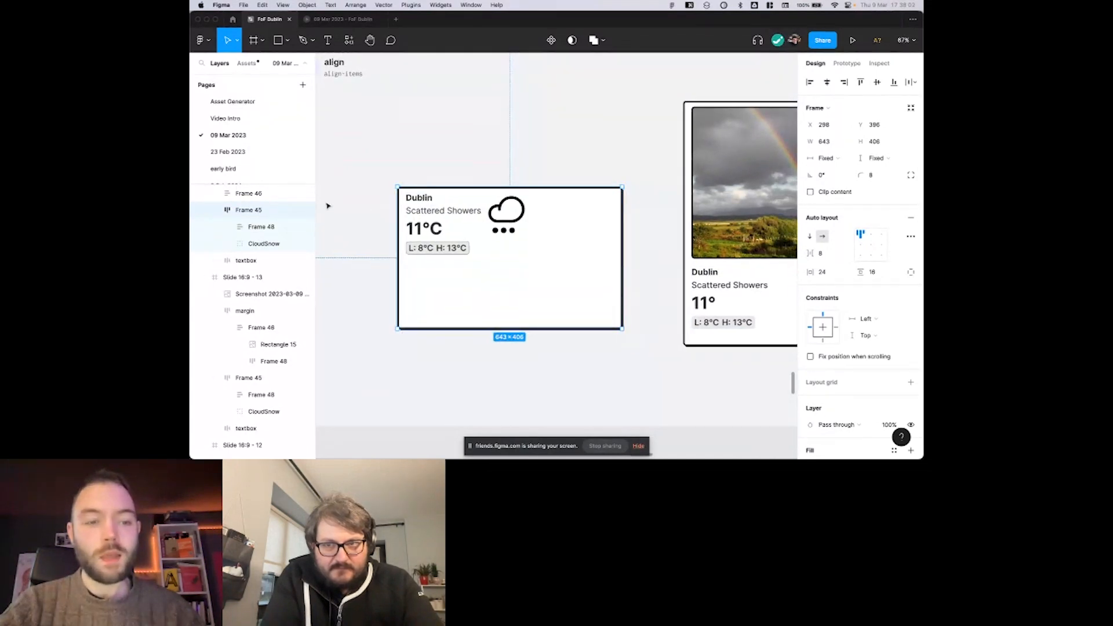
double_click(294, 208)
type("c")
key("BackSpace")
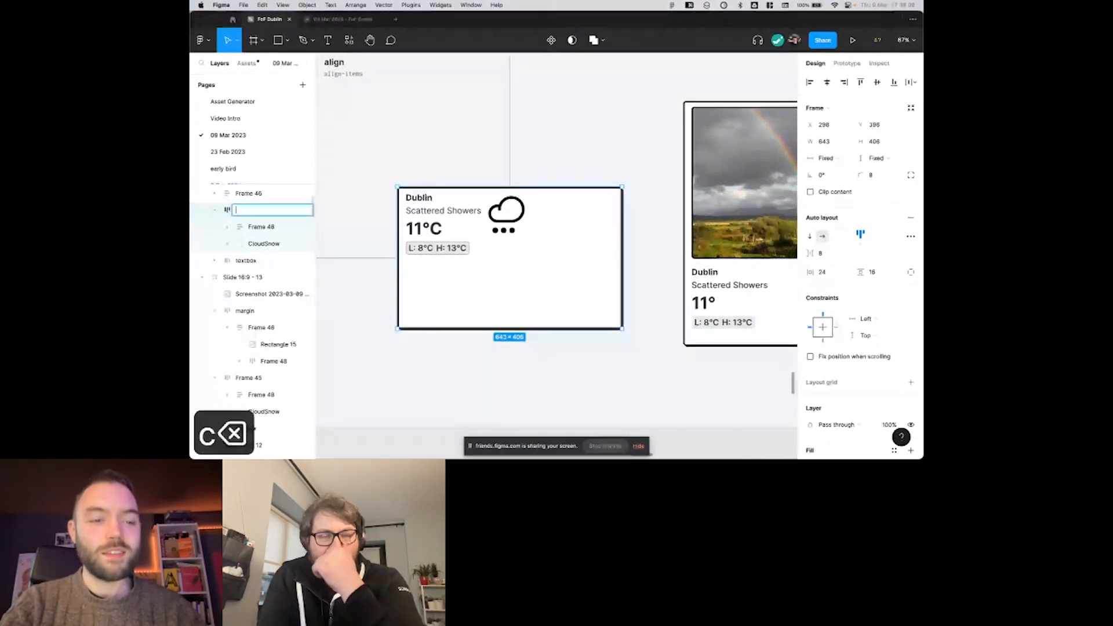
type("out")
key("BackSpace")
key("BackSpace")
key("BackSpace")
type("weather box")
key("Return")
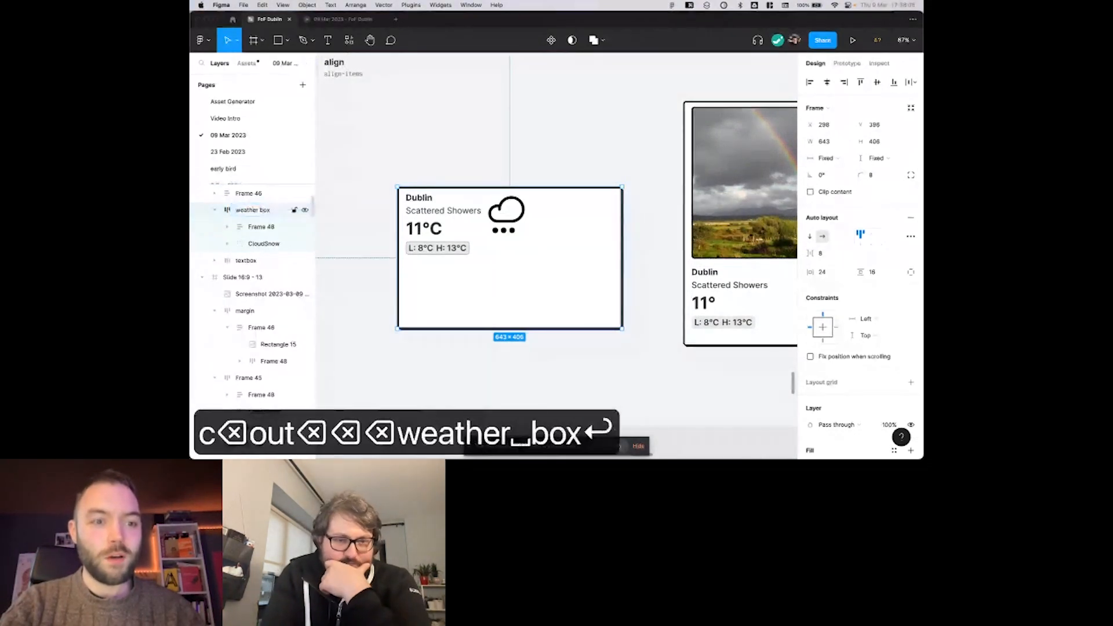
Rename the nested text frame beside the cloud icon as Details.
left_click(266, 225)
key("super+r")
type("Details")
key("Return")
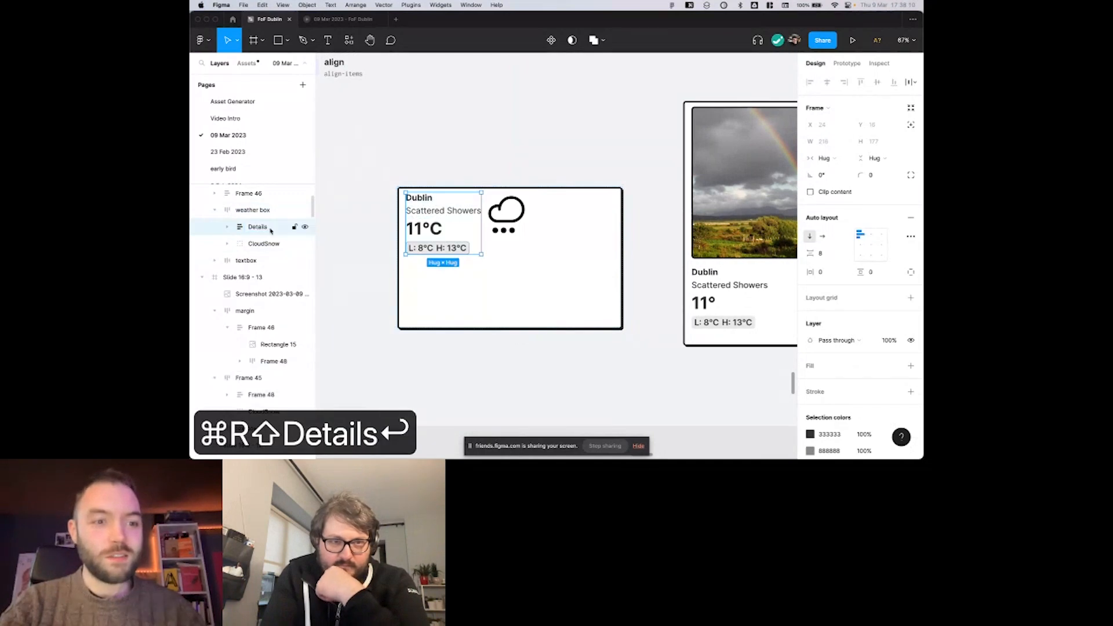
Align the contents of the weather box frame to its centre both horizontally and vertically.
left_click(269, 214)
scroll(542, 207, "left", 1)
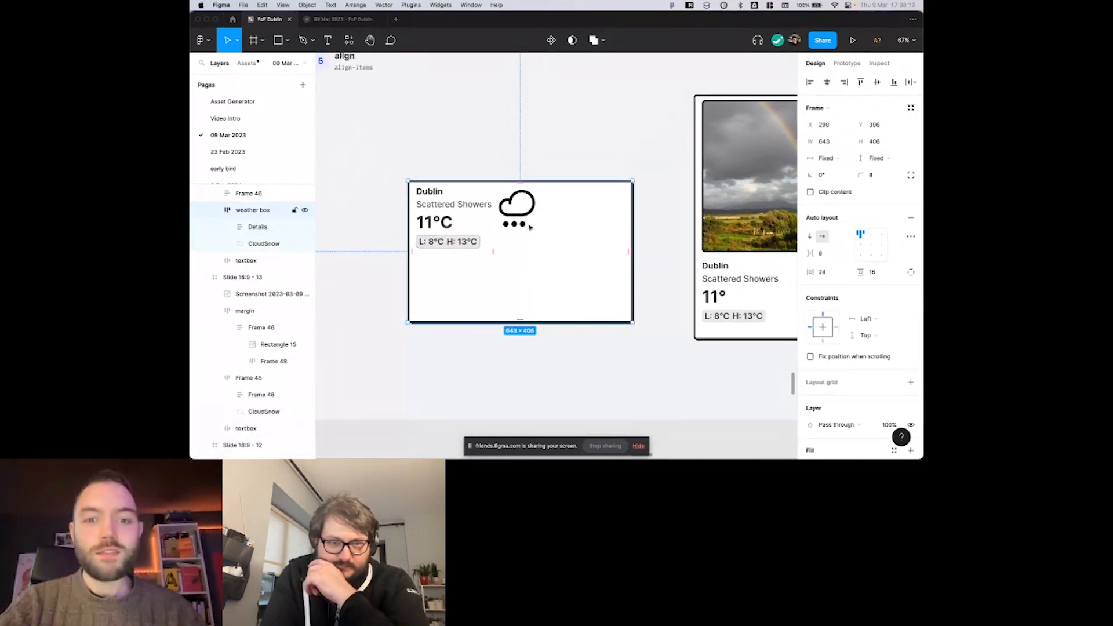
left_click(872, 245)
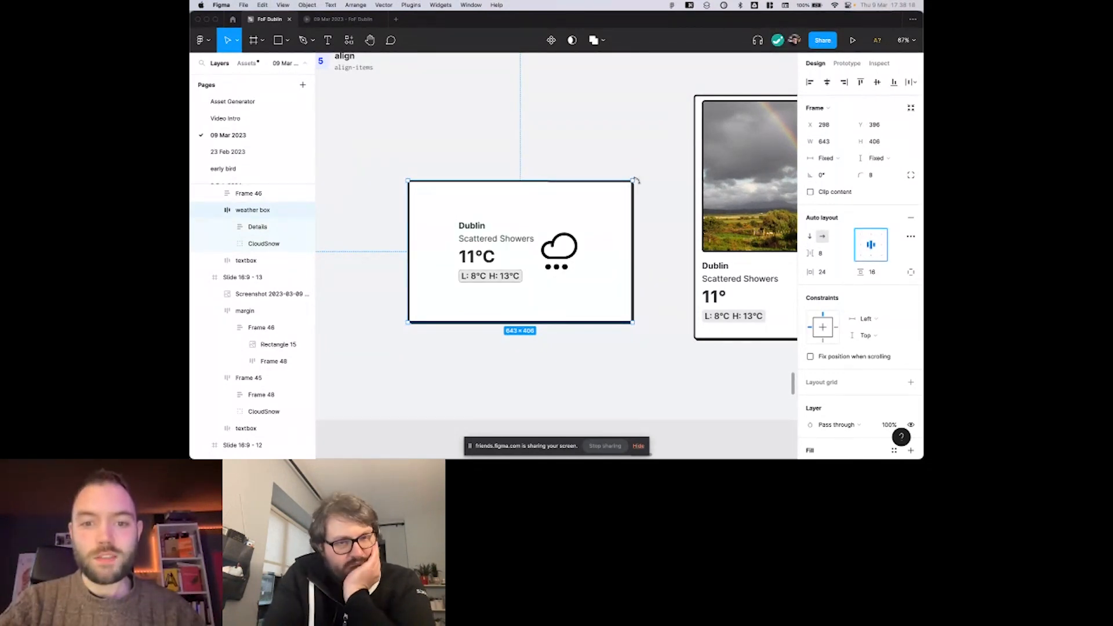
Try enlarging the weather box to about 742 × 485, undo the resize and set its contents to left-centre alignment.
left_click_drag(633, 181, 669, 151)
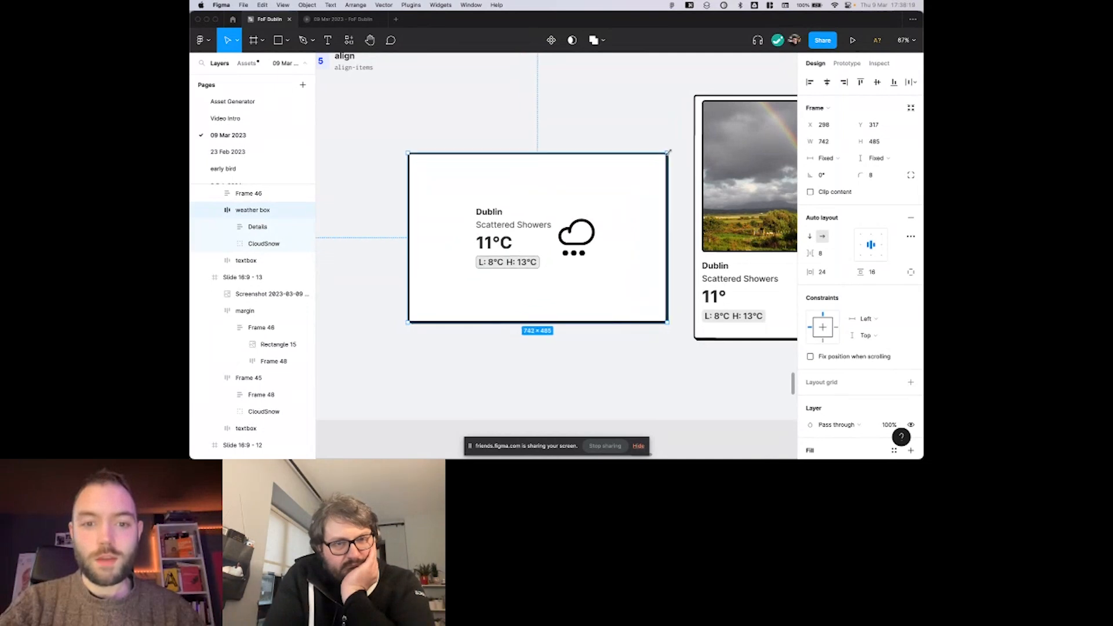
key("super+z")
key("super+z")
key("super+z")
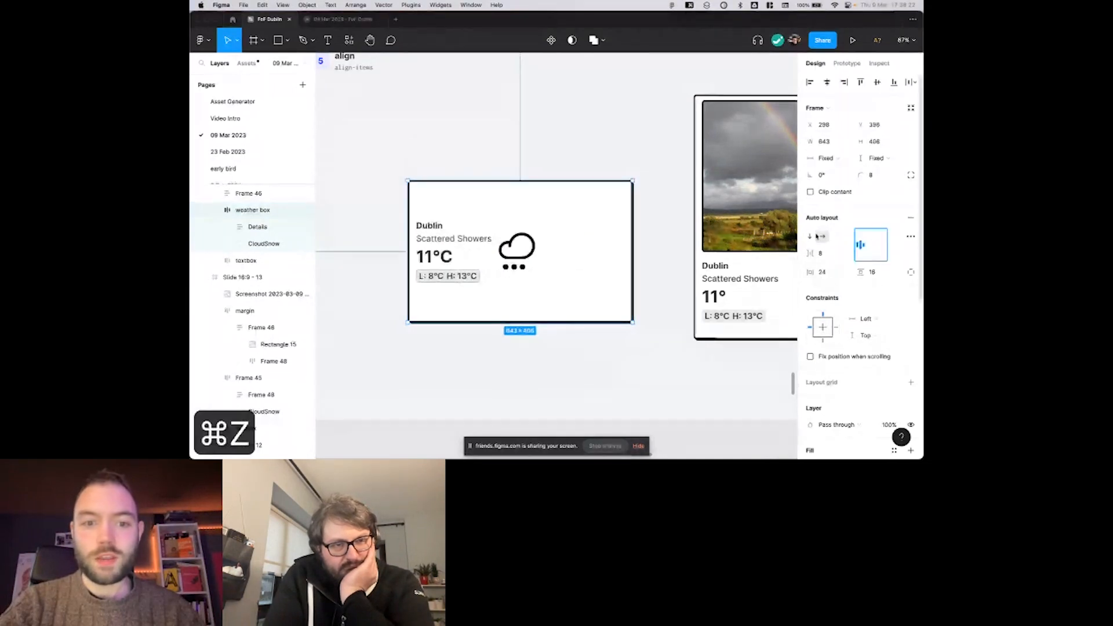
left_click_drag(617, 155, 628, 127)
key("super+z")
key("super+z")
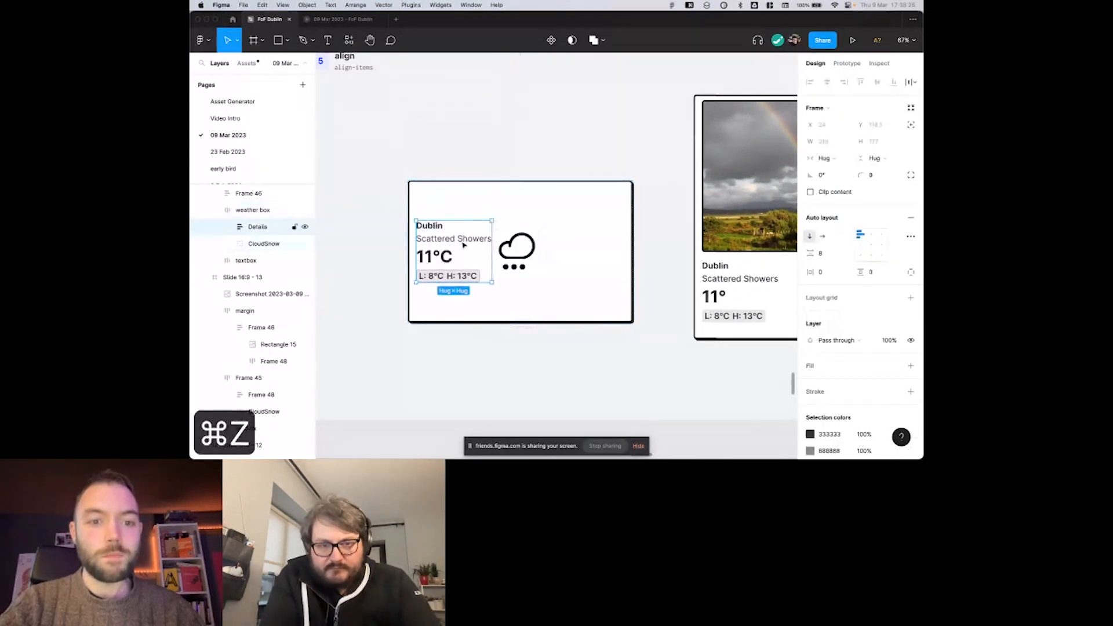
Widen the Details frame inside the weather box to a fixed width of about 336.
left_click_drag(498, 231, 539, 232)
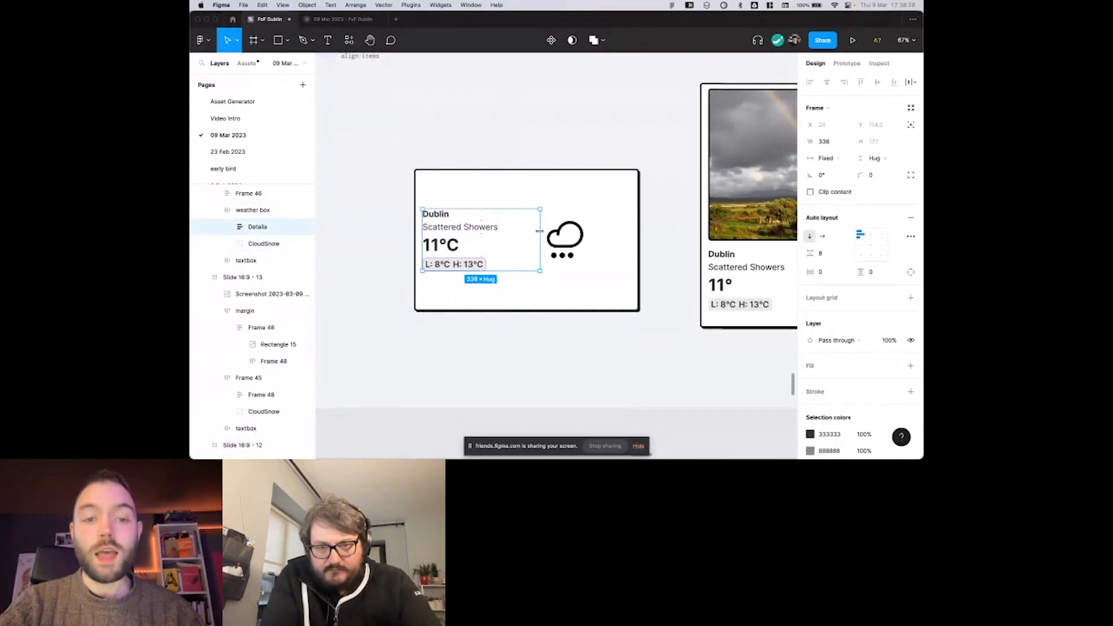
scroll(536, 234, "down", 1)
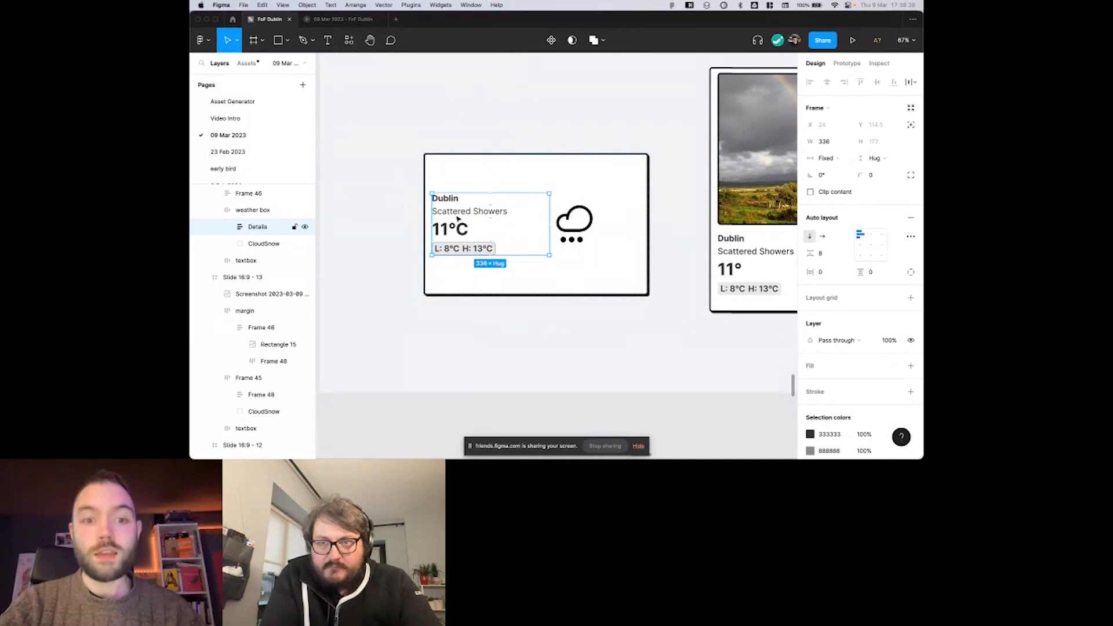
scroll(458, 218, "right", 1)
scroll(458, 218, "up", 1)
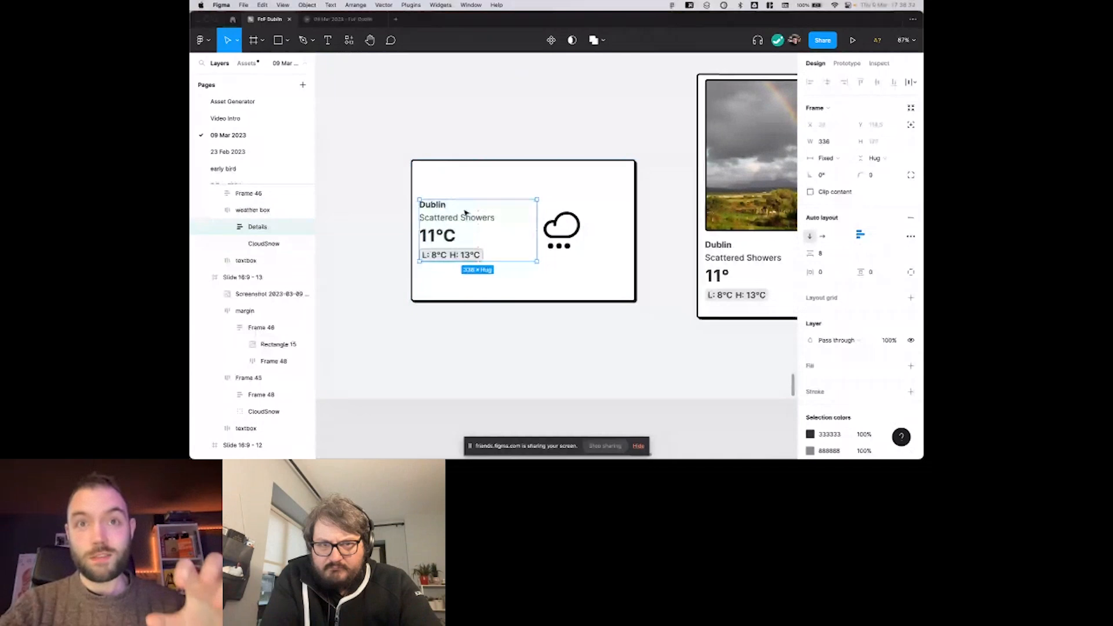
scroll(465, 213, "right", 1)
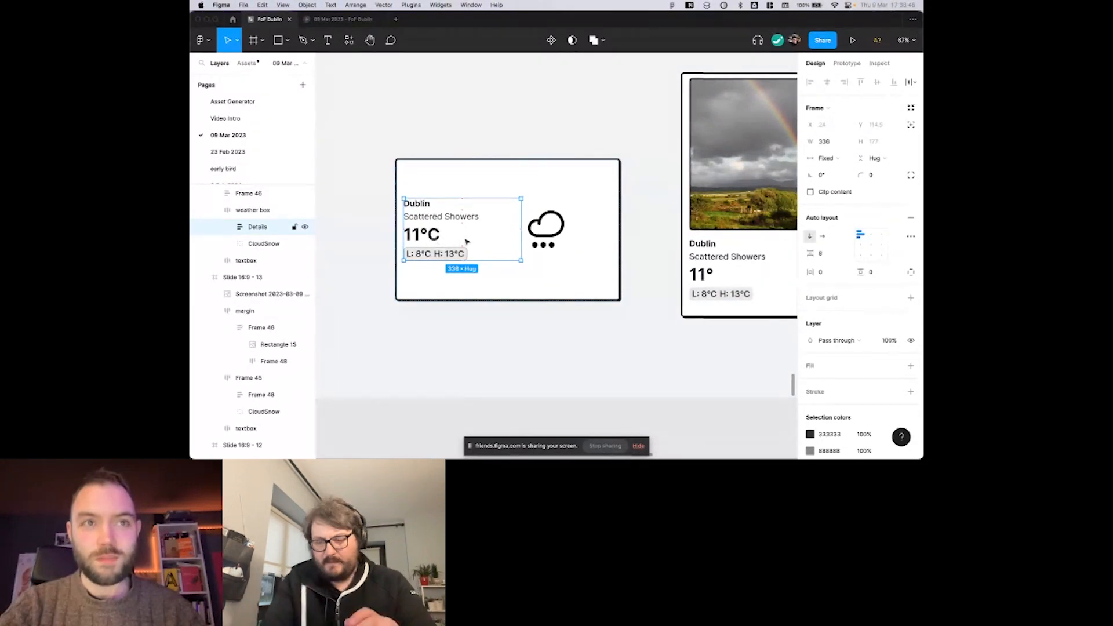
Try top-right and top-centre alignment for the Details frame's contents, and return them to top-left alignment.
left_click(882, 235)
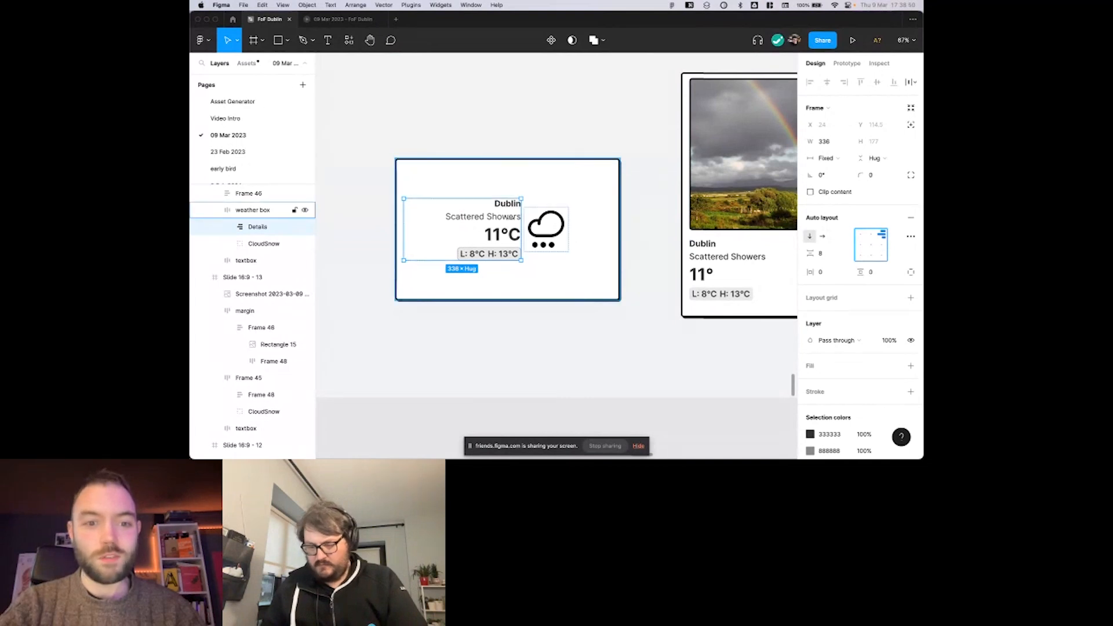
left_click(871, 236)
left_click(860, 235)
left_click(496, 180)
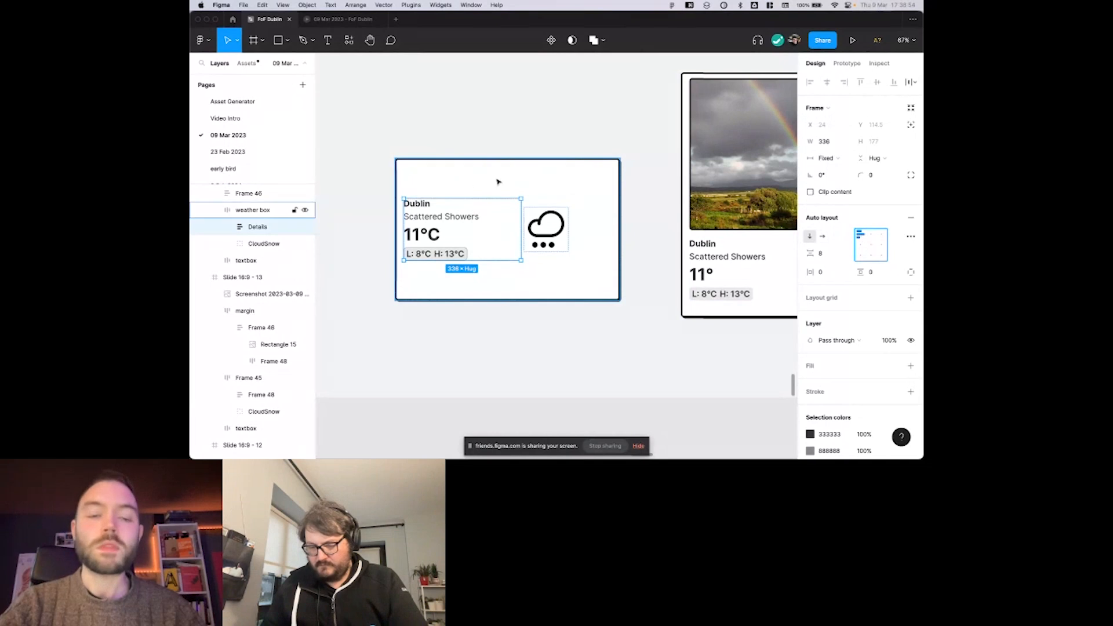
scroll(517, 182, "down", 3)
scroll(517, 182, "up", 2)
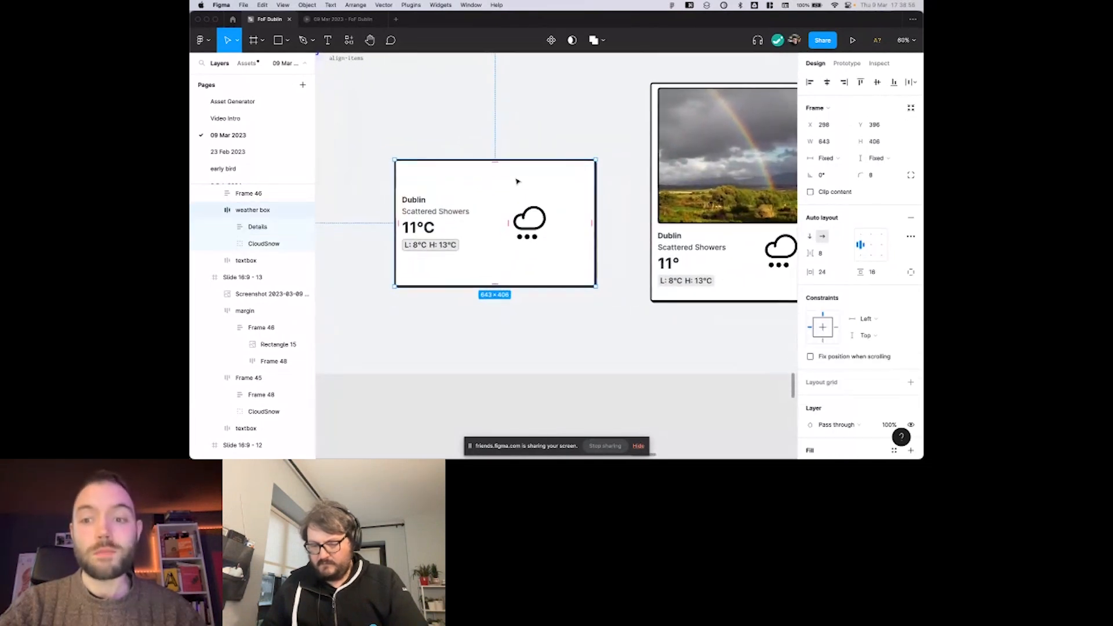
scroll(518, 181, "down", 1)
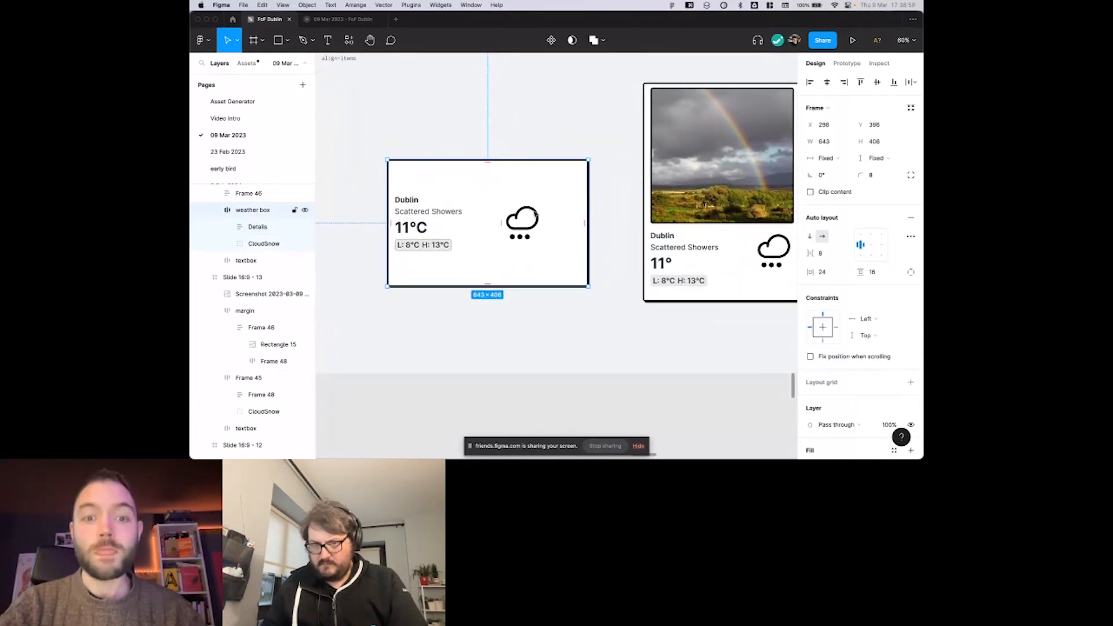
scroll(517, 219, "left", 1)
scroll(516, 218, "up", 2)
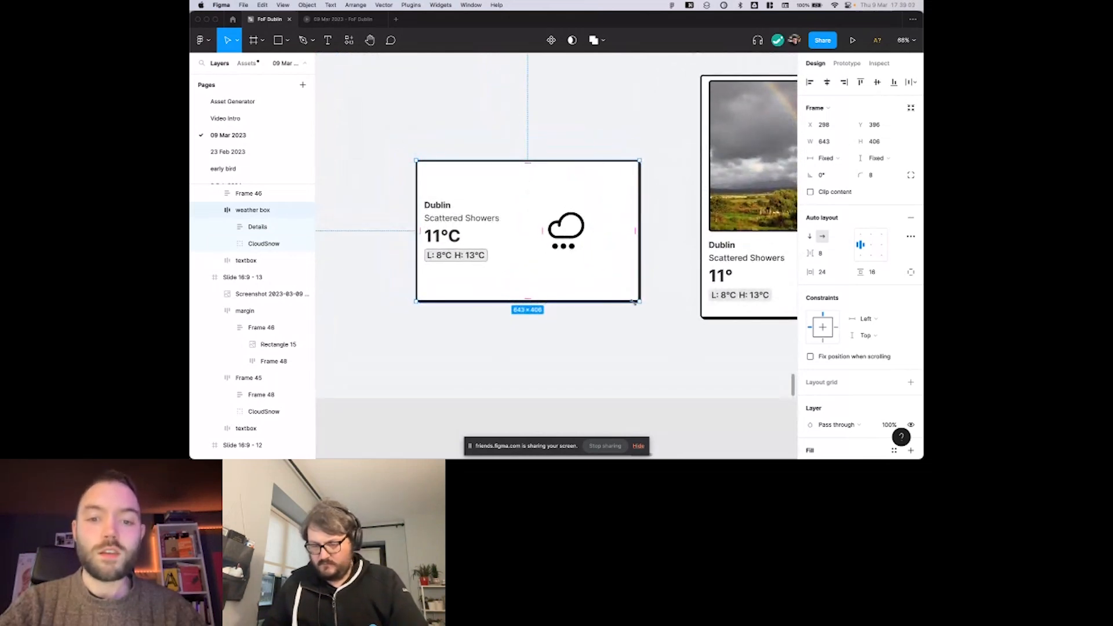
Set the horizontal resizing of the Details frame inside the weather box to Hug contents.
double_click(561, 246)
scroll(562, 243, "up", 1)
left_click(579, 205)
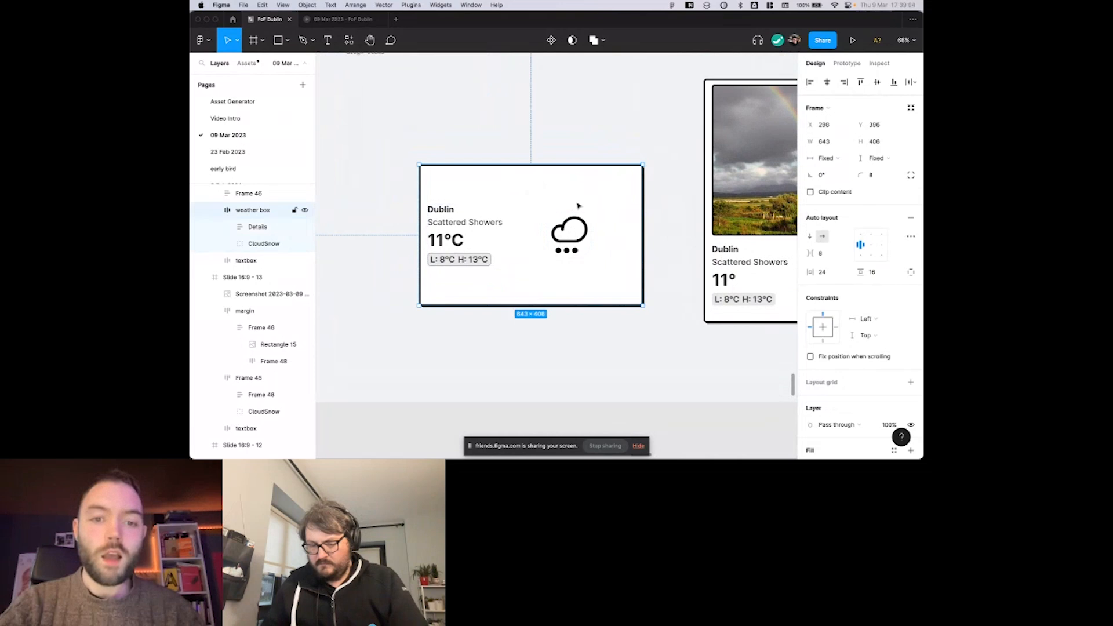
double_click(486, 233)
left_click(829, 158)
left_click(831, 172)
left_click(516, 150)
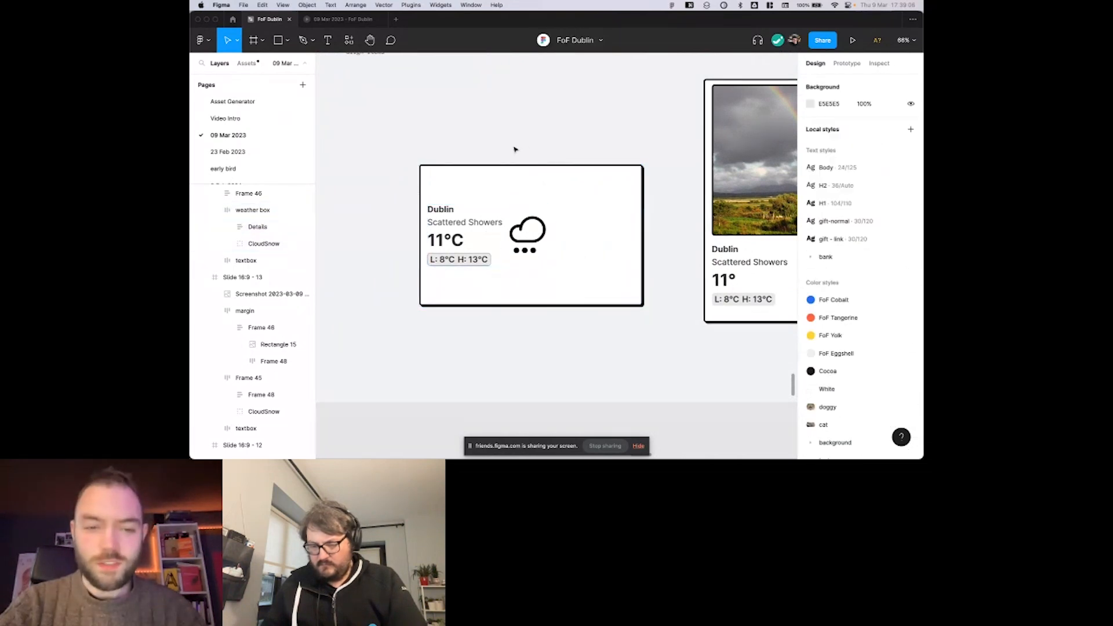
Set the vertical resizing of the weather box frame to Hug contents.
scroll(488, 213, "up", 3)
left_click(472, 238)
key("Escape")
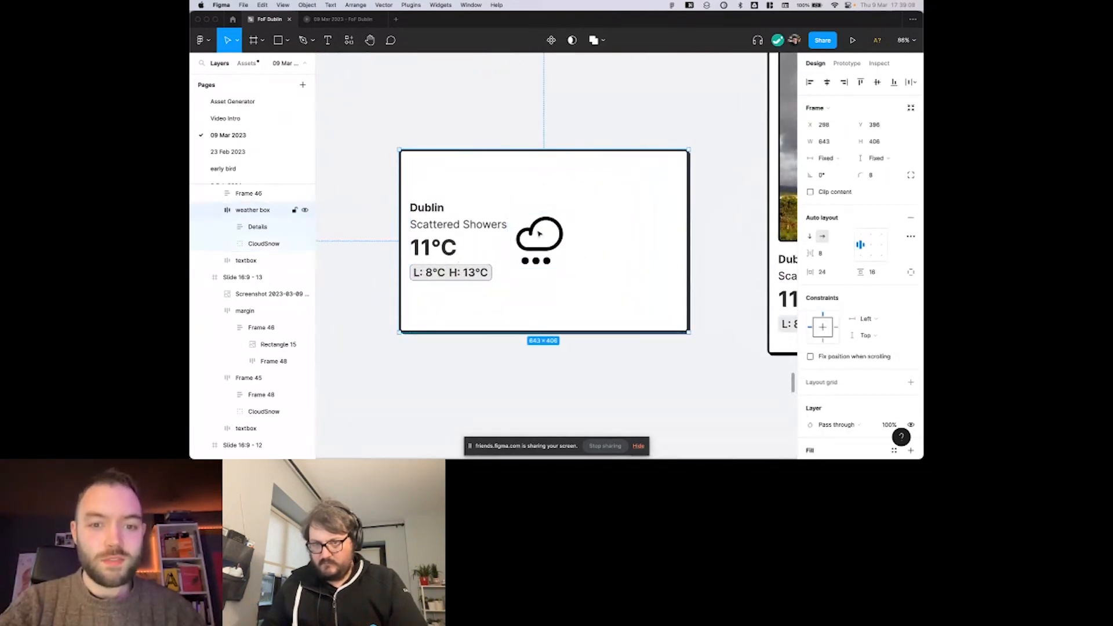
left_click(525, 231)
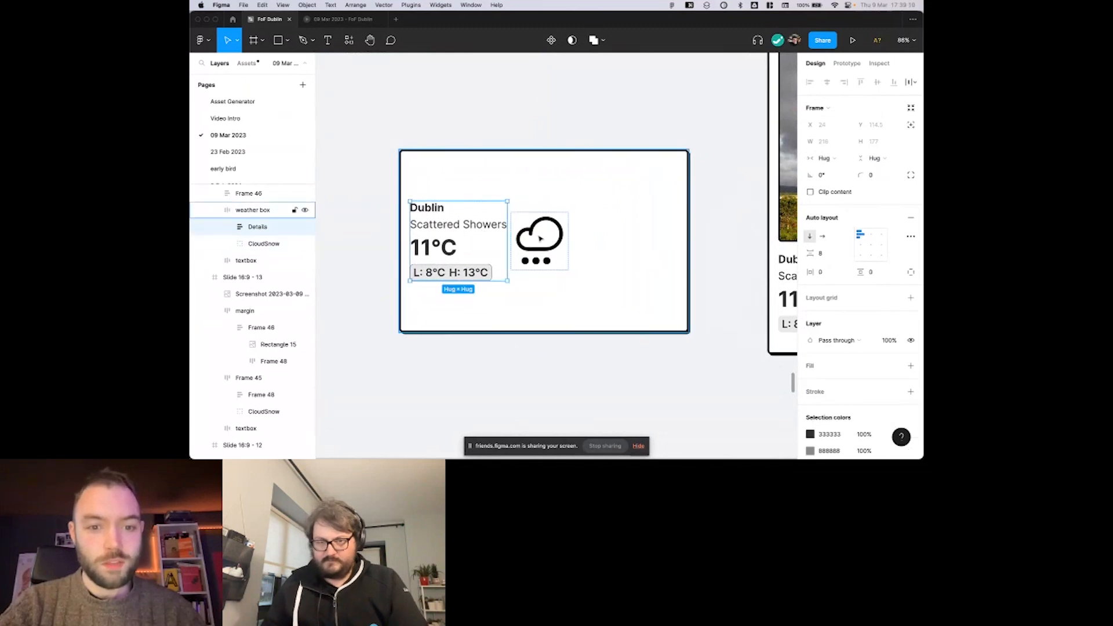
right_click(540, 203)
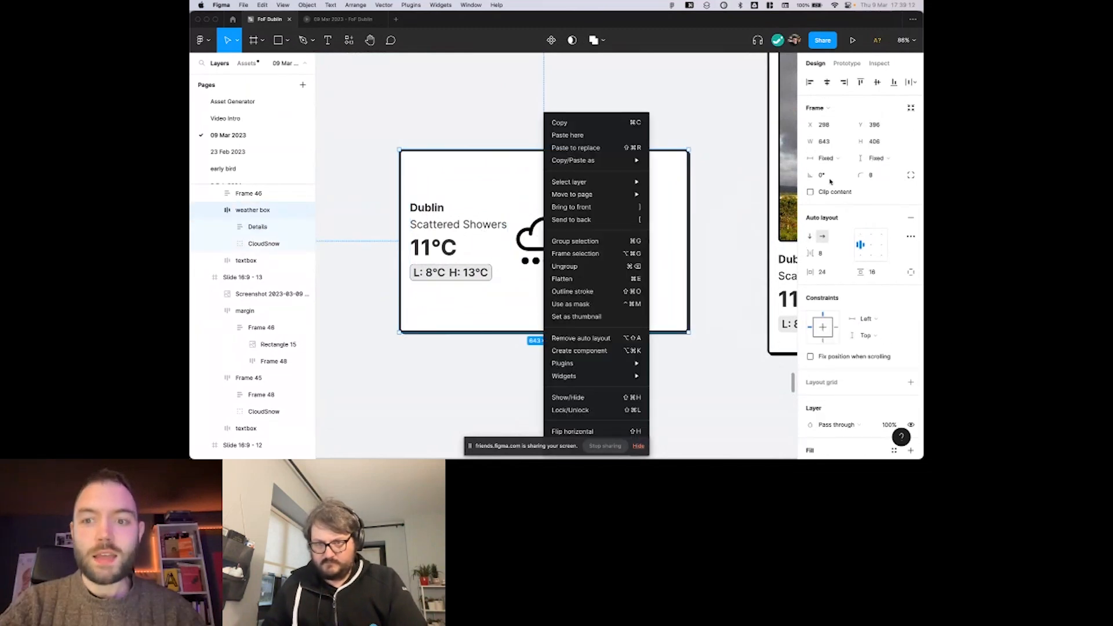
left_click(876, 158)
left_click(858, 170)
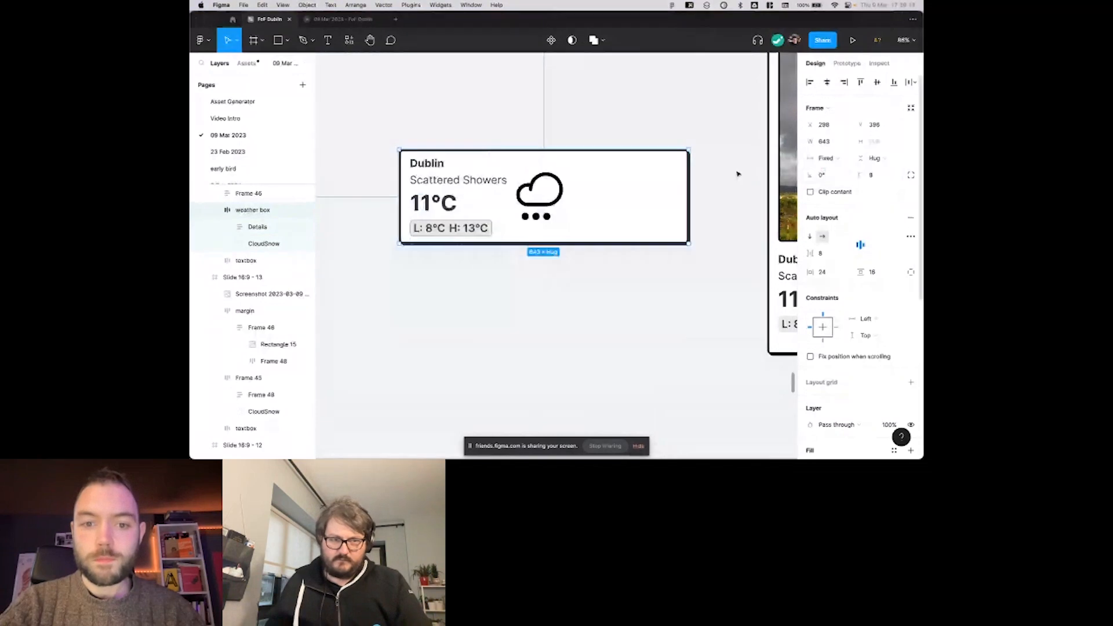
Set the weather box's spacing between the details and the cloud icon to 24.
scroll(580, 191, "up", 3)
scroll(569, 189, "left", 2)
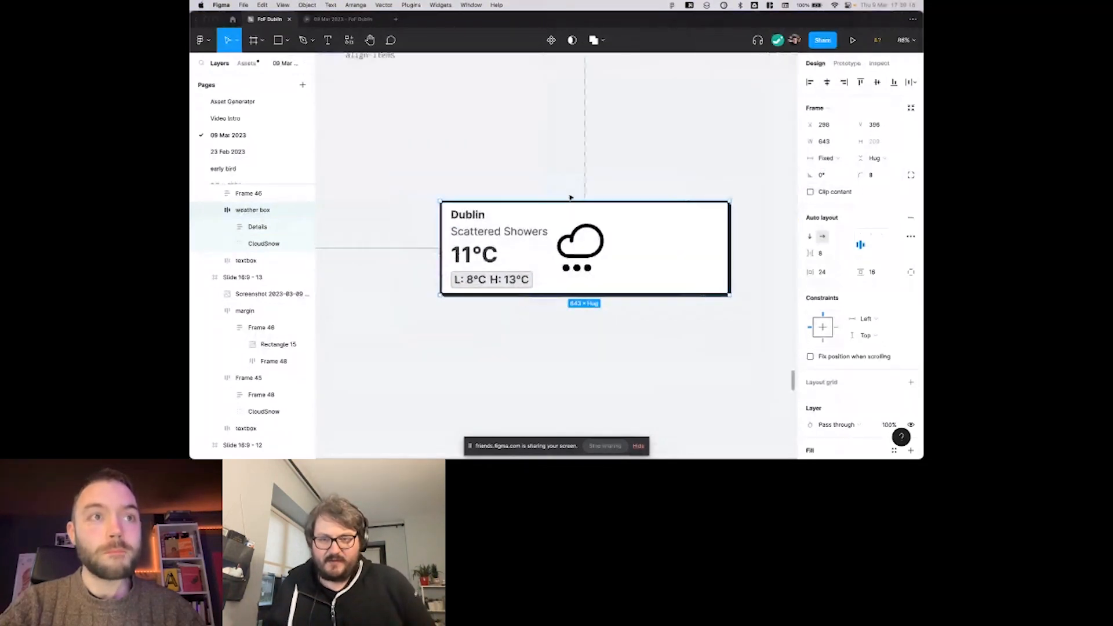
left_click(570, 198)
scroll(571, 197, "right", 3)
scroll(570, 198, "down", 1)
left_click(532, 204)
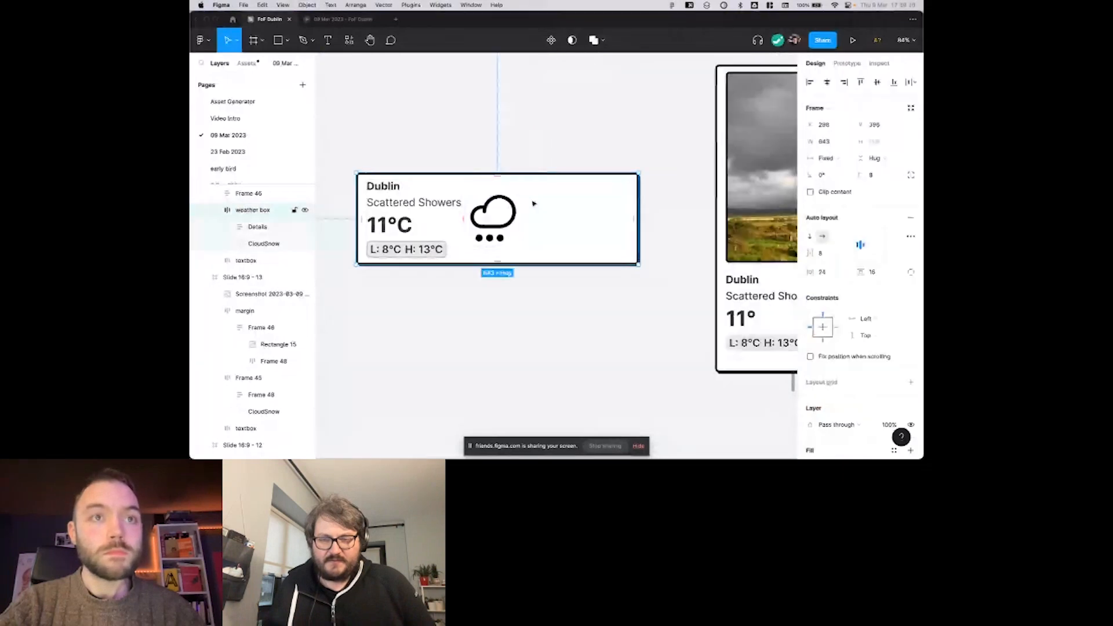
left_click(826, 255)
type("24")
key("Return")
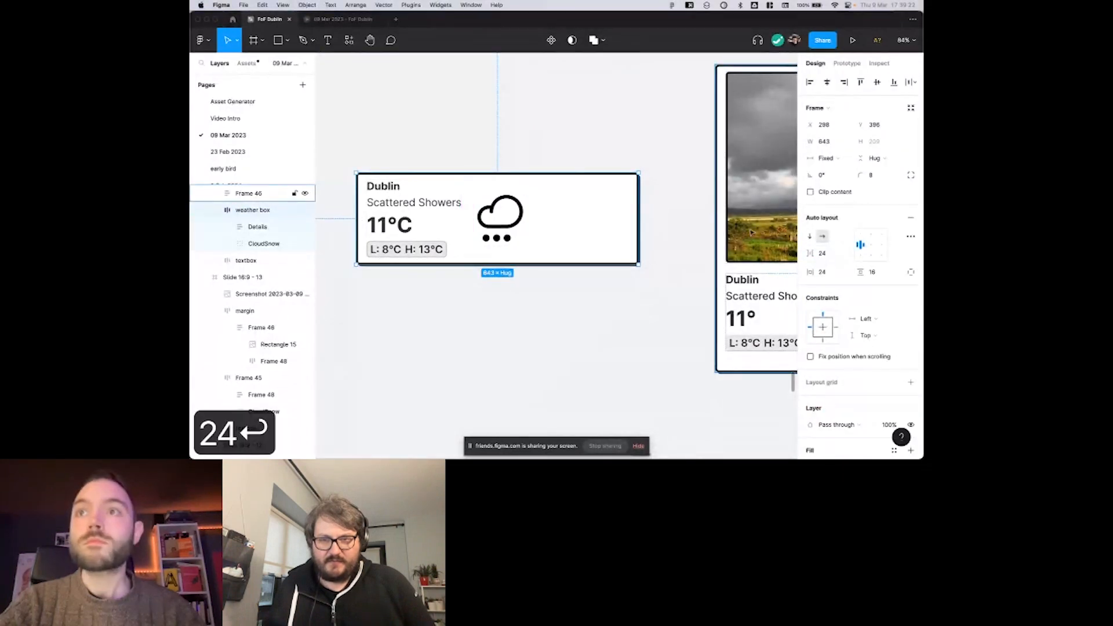
left_click(585, 157)
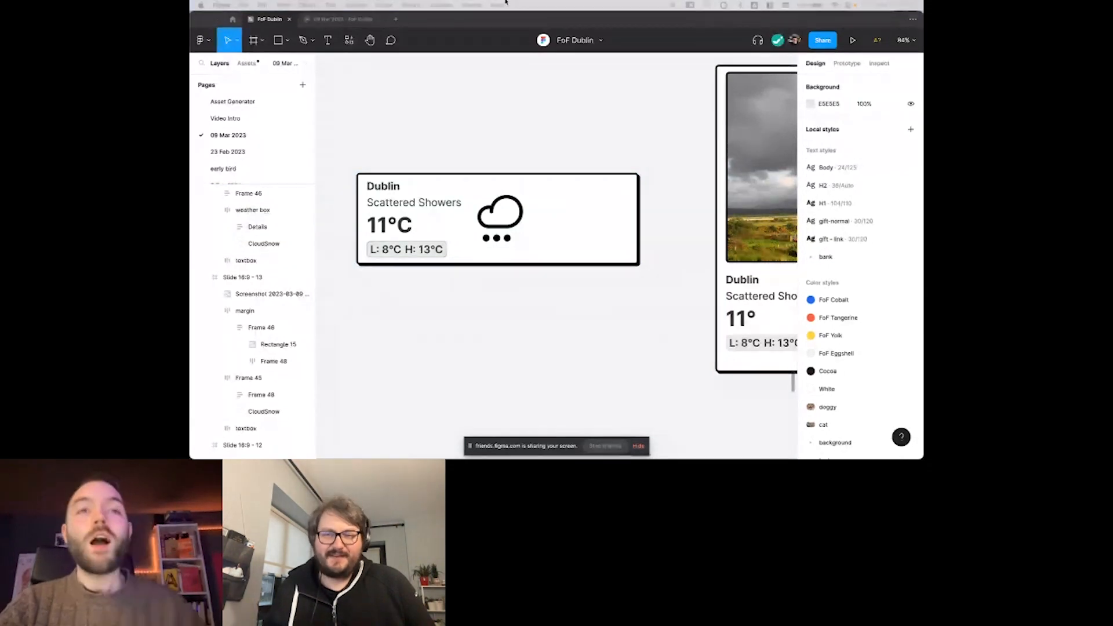
Try resizing the weather box to about 617 × 258 and undo the resize.
left_click(545, 122)
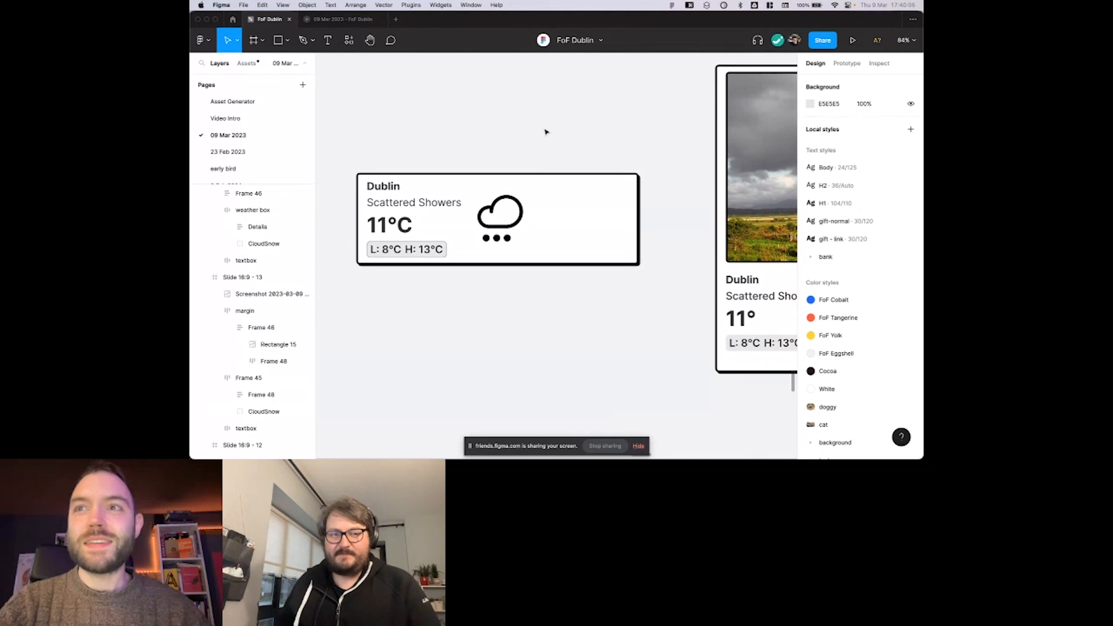
scroll(524, 182, "down", 5)
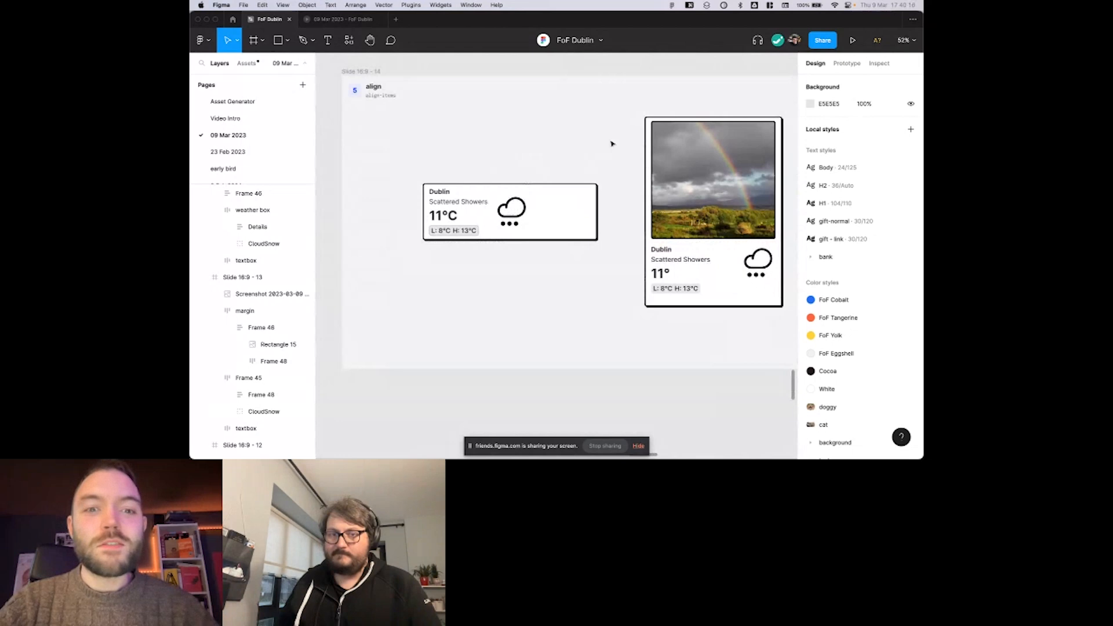
left_click(522, 226)
scroll(522, 226, "up", 2)
scroll(522, 226, "right", 2)
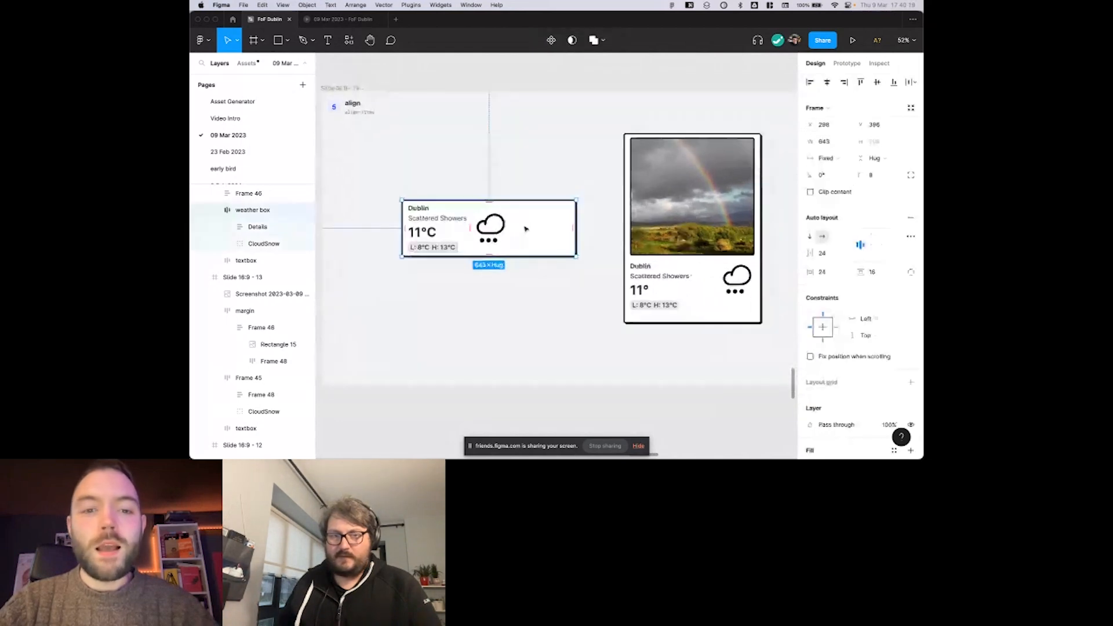
scroll(562, 241, "right", 1)
scroll(562, 242, "left", 1)
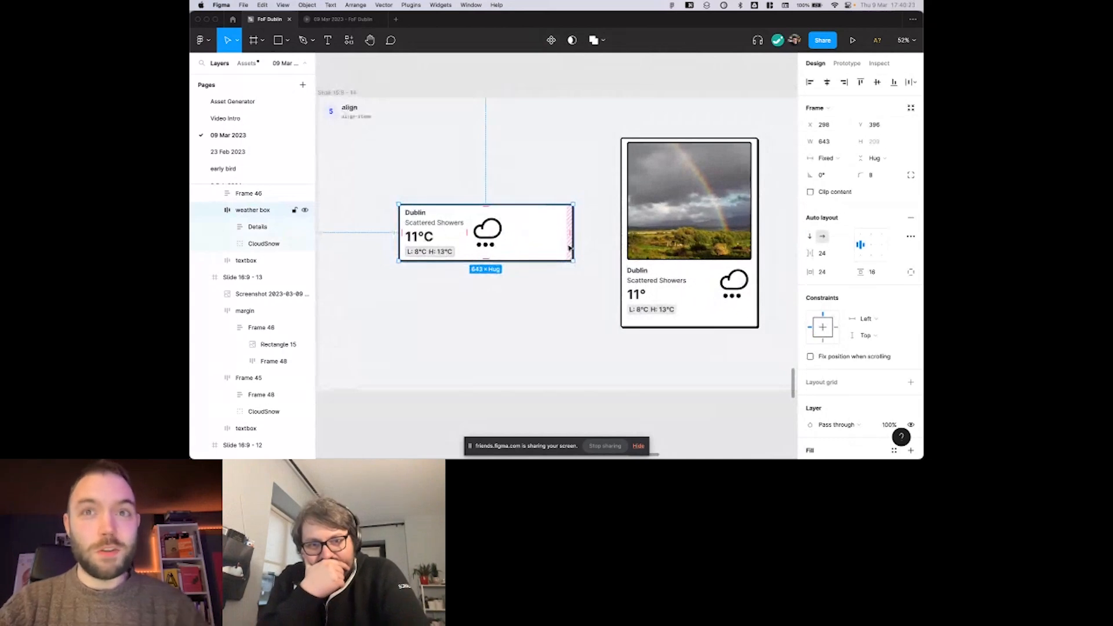
mouse_move(571, 260)
left_mouse_down()
mouse_move(558, 264)
mouse_move(566, 275)
left_mouse_up()
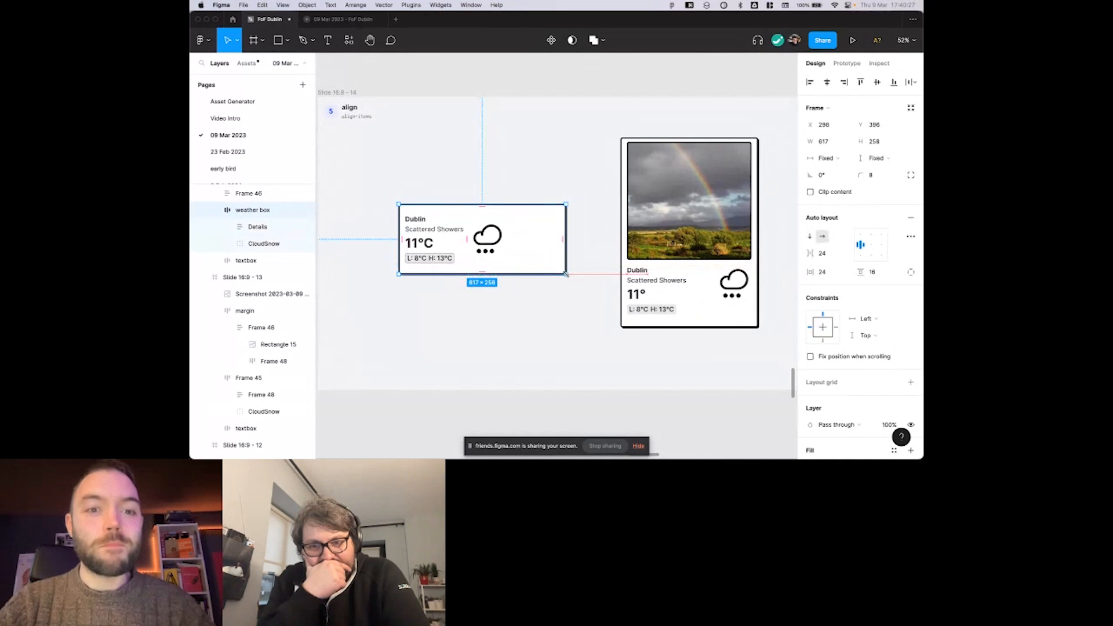
key("super+z")
scroll(486, 235, "up", 3)
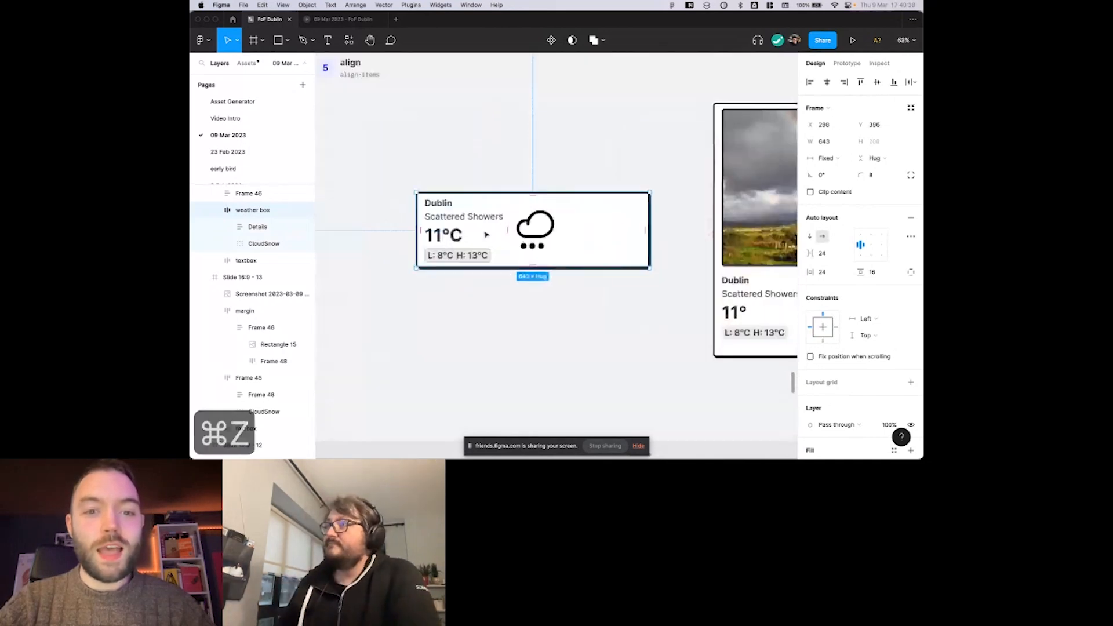
Try narrowing the weather box to a width of about 555 and undo the change.
scroll(499, 234, "right", 2)
left_click(525, 241)
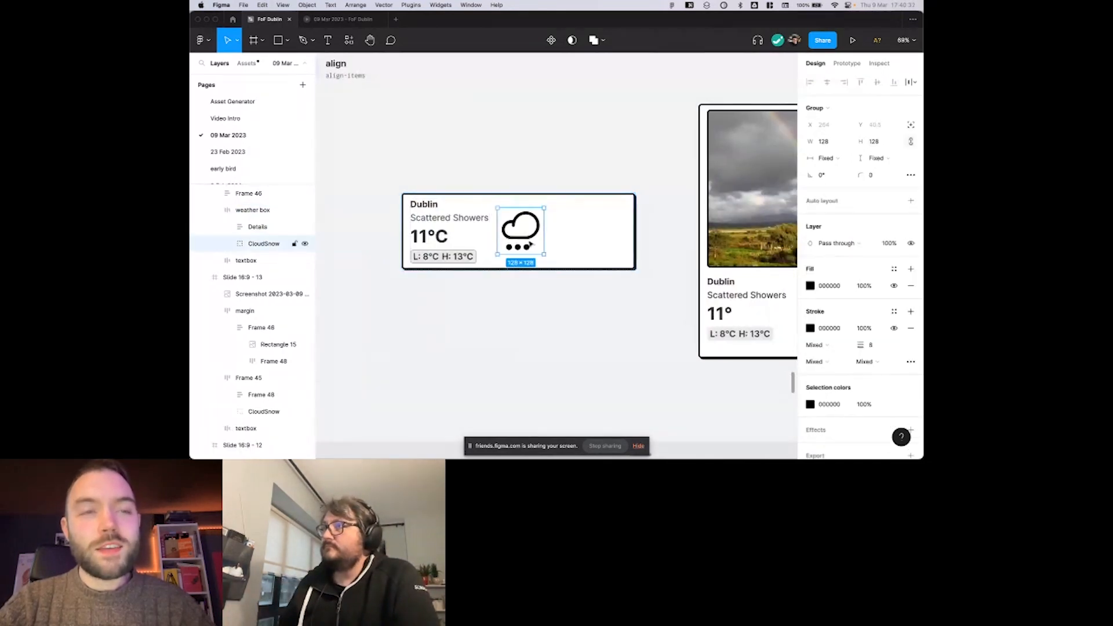
left_click(555, 231)
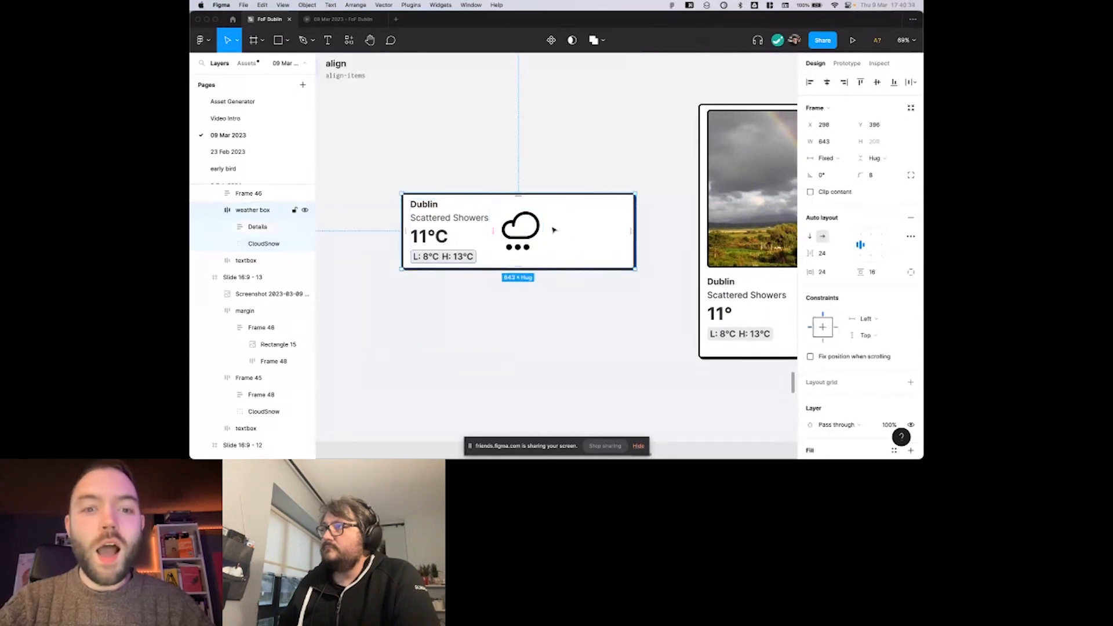
scroll(564, 238, "left", 1)
scroll(564, 238, "left", 2)
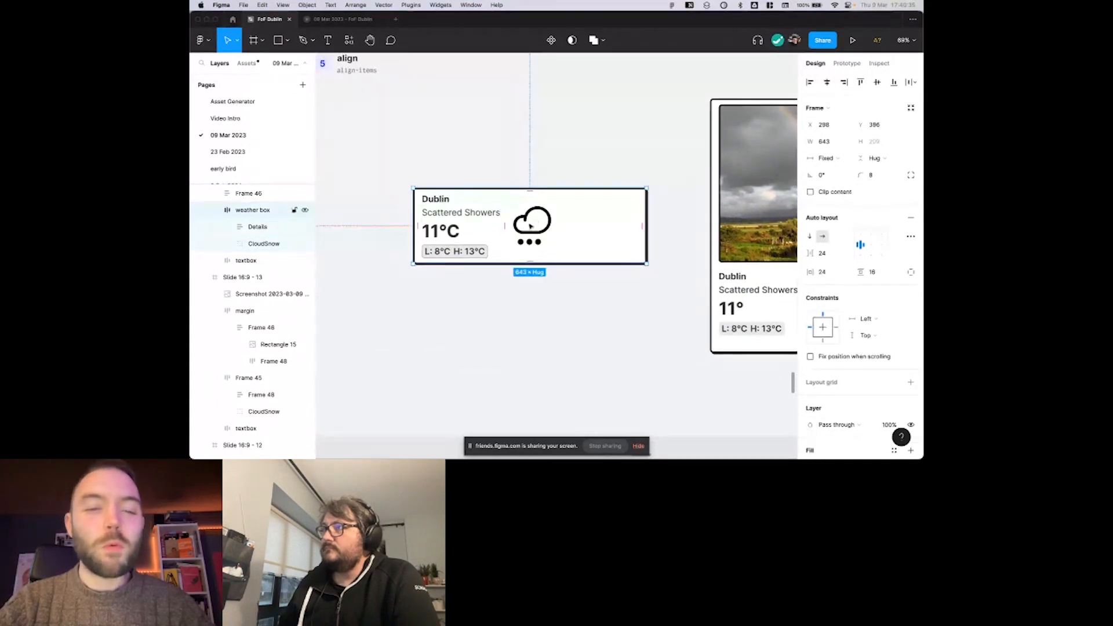
left_click(525, 226)
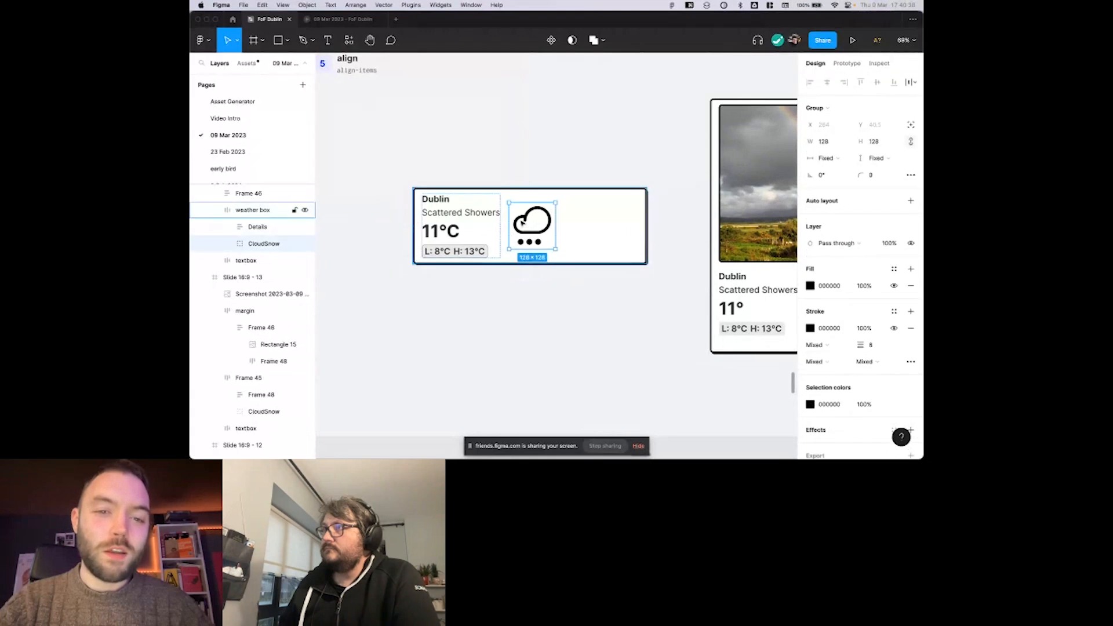
scroll(473, 215, "right", 3)
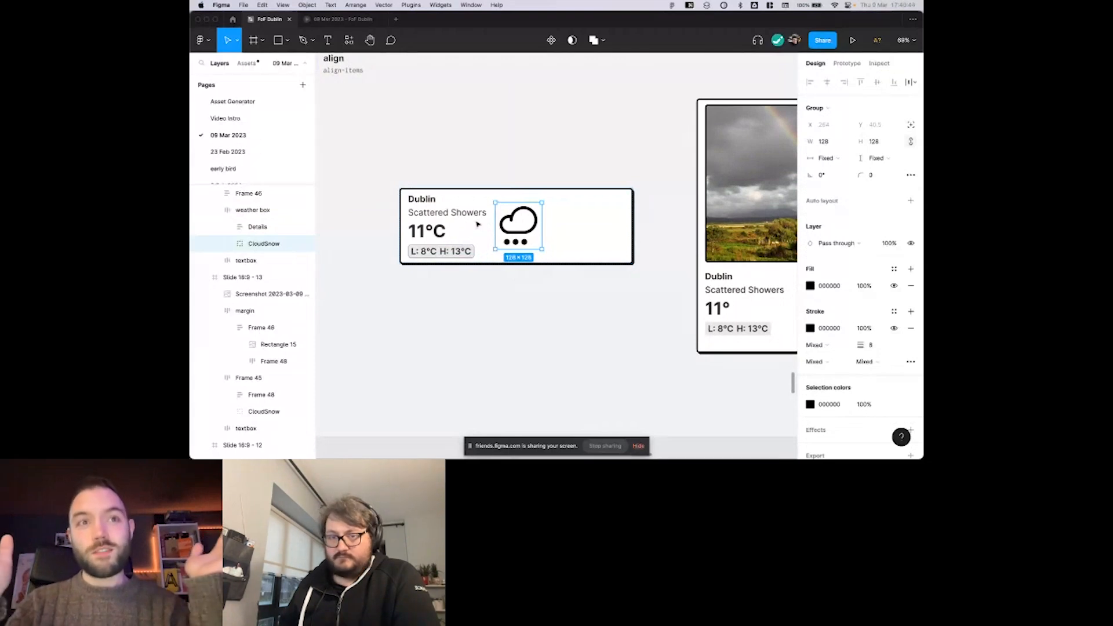
left_click(602, 241)
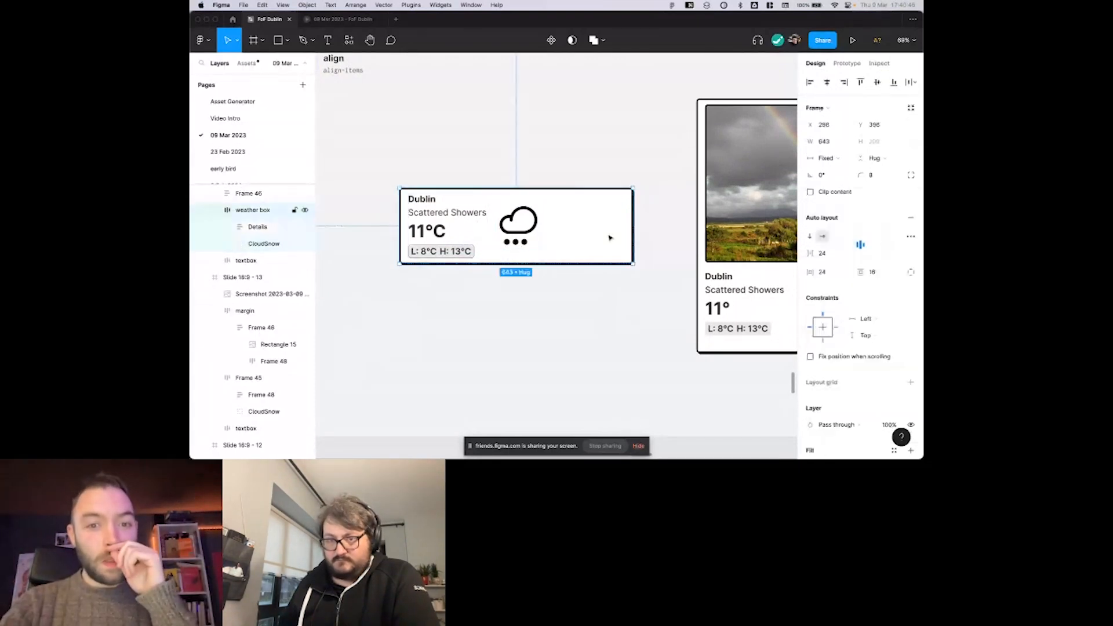
left_click_drag(633, 238, 602, 237)
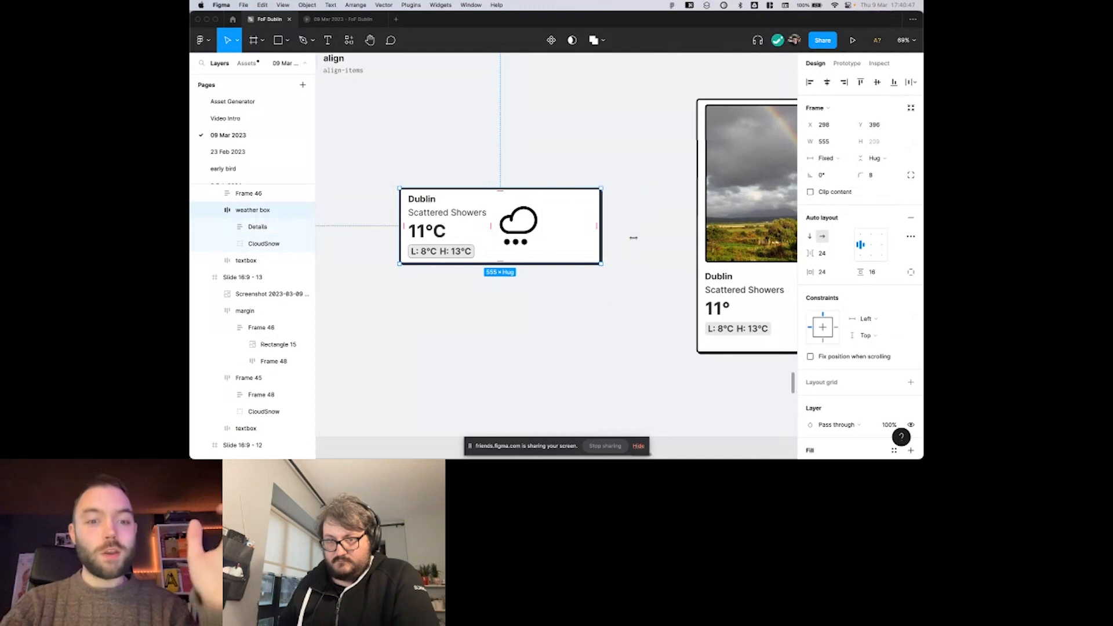
key("super+z")
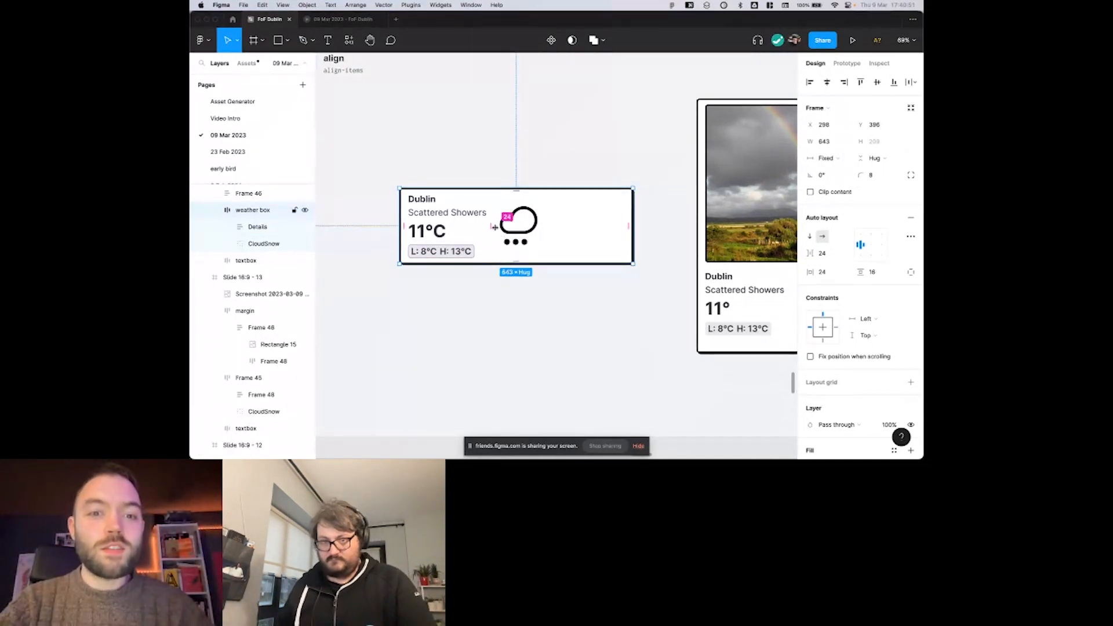
Try increasing the weather box's item spacing to about 246 and widening the box to about 752.
mouse_move(494, 227)
left_mouse_down()
mouse_move(519, 226)
mouse_move(499, 226)
left_mouse_up()
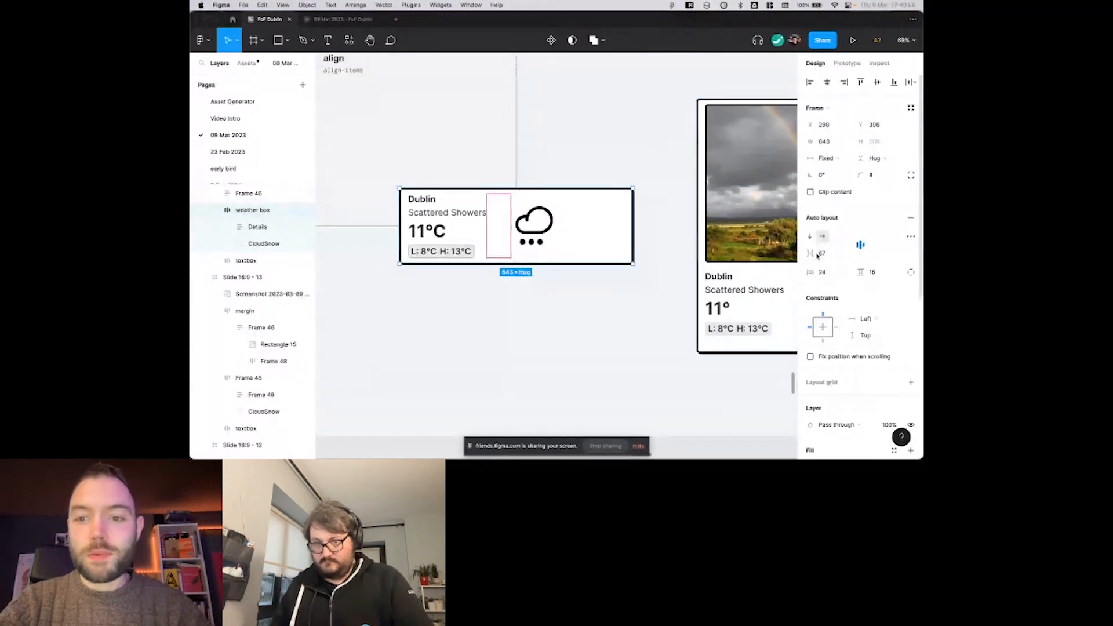
left_click_drag(811, 254, 912, 264)
left_click(583, 177)
left_click(584, 219)
left_click_drag(633, 203, 672, 218)
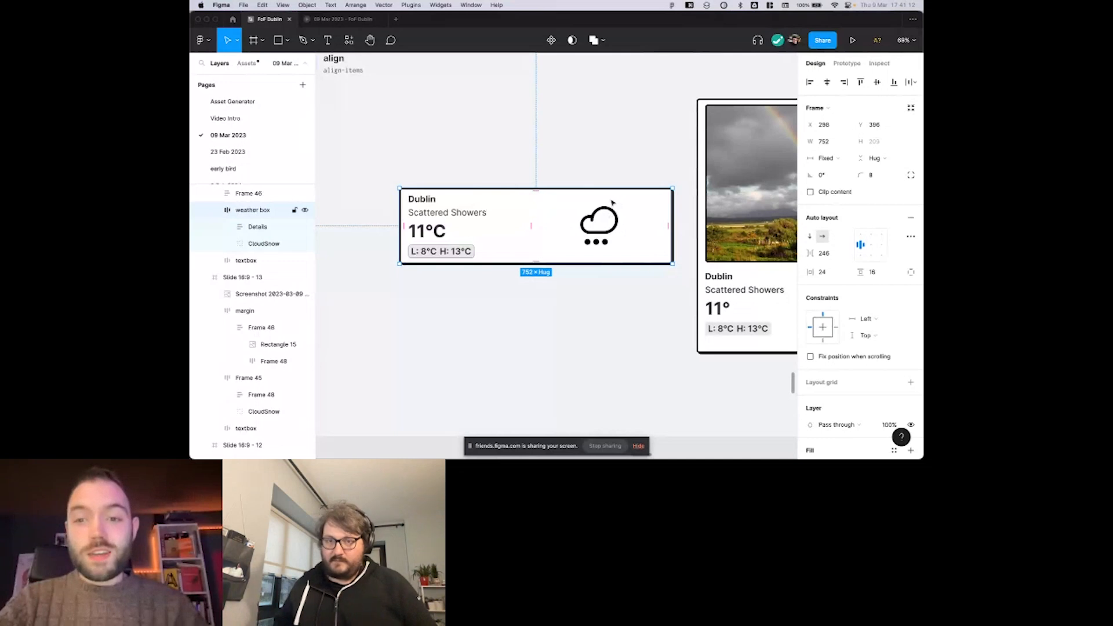
Return the spacing between the weather box's items to 24 and its width to 643.
left_click(532, 225)
type("24")
key("Return")
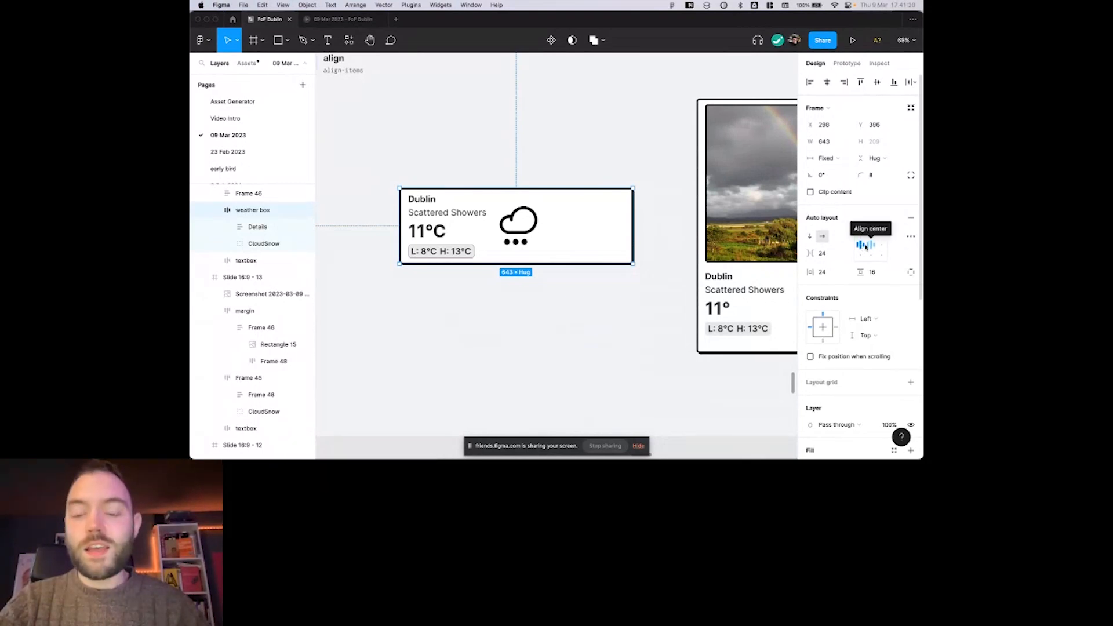
Change the weather box's auto layout spacing mode to Space between.
left_click(911, 237)
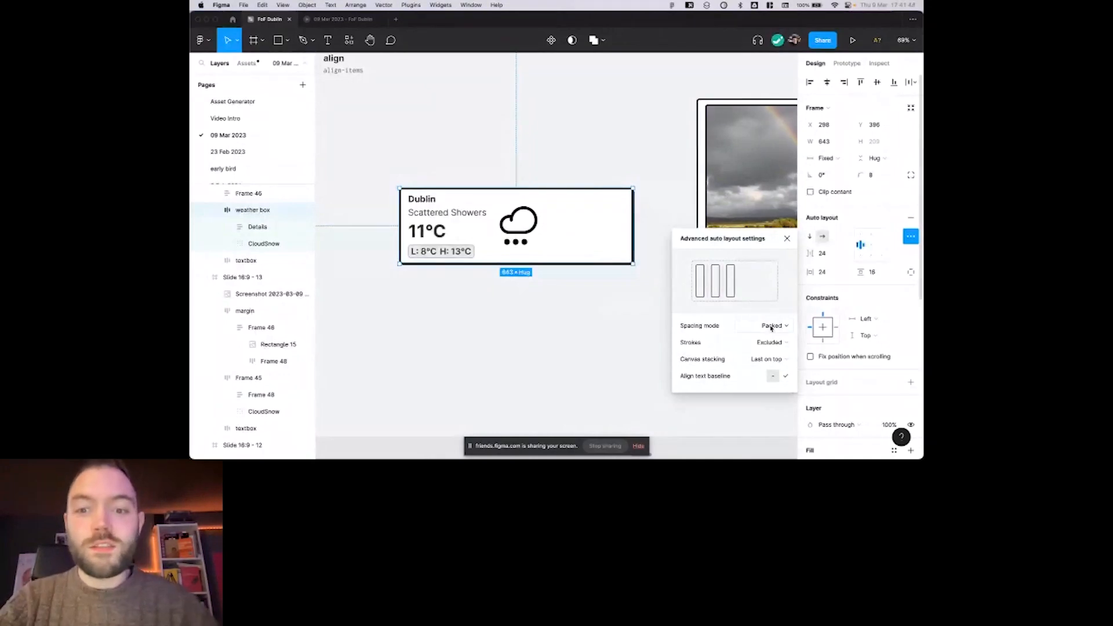
left_click(771, 326)
left_click(771, 338)
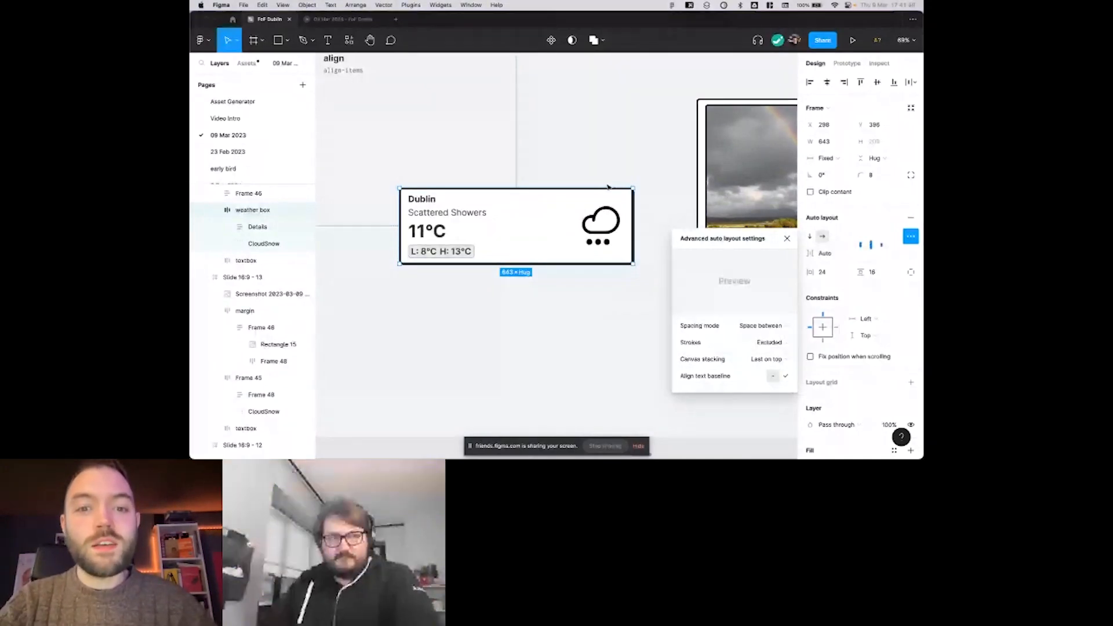
left_click(609, 175)
right_click(609, 174)
left_click(585, 229)
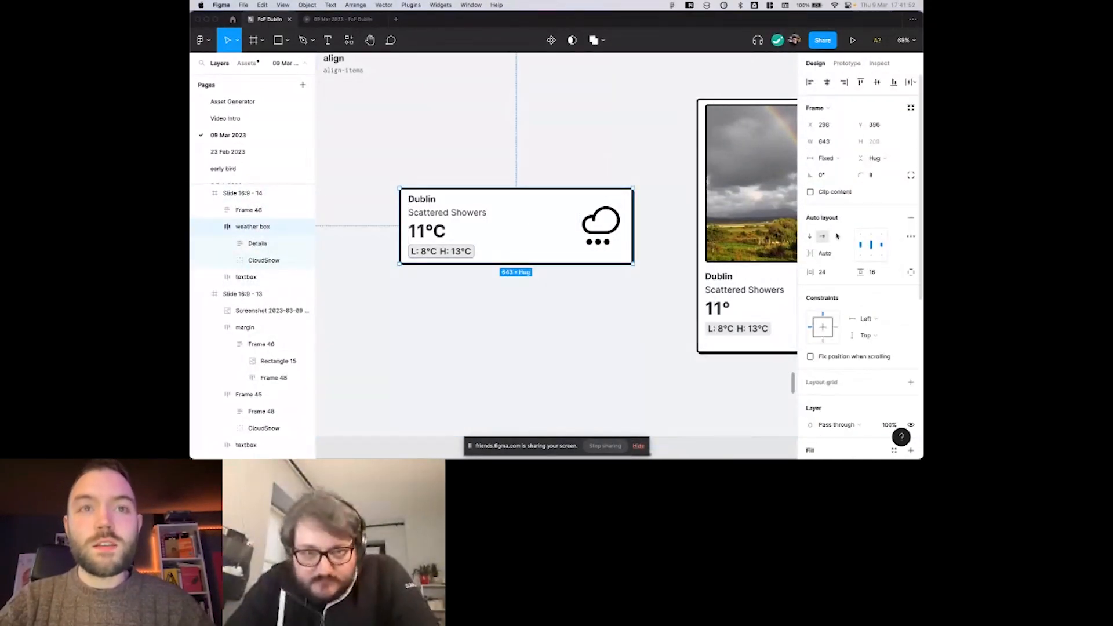
Try top and bottom alignment with auto spacing for the weather box's contents, and return them to vertical centre alignment.
left_click(873, 238)
left_click(872, 245)
left_click(872, 255)
left_click(873, 245)
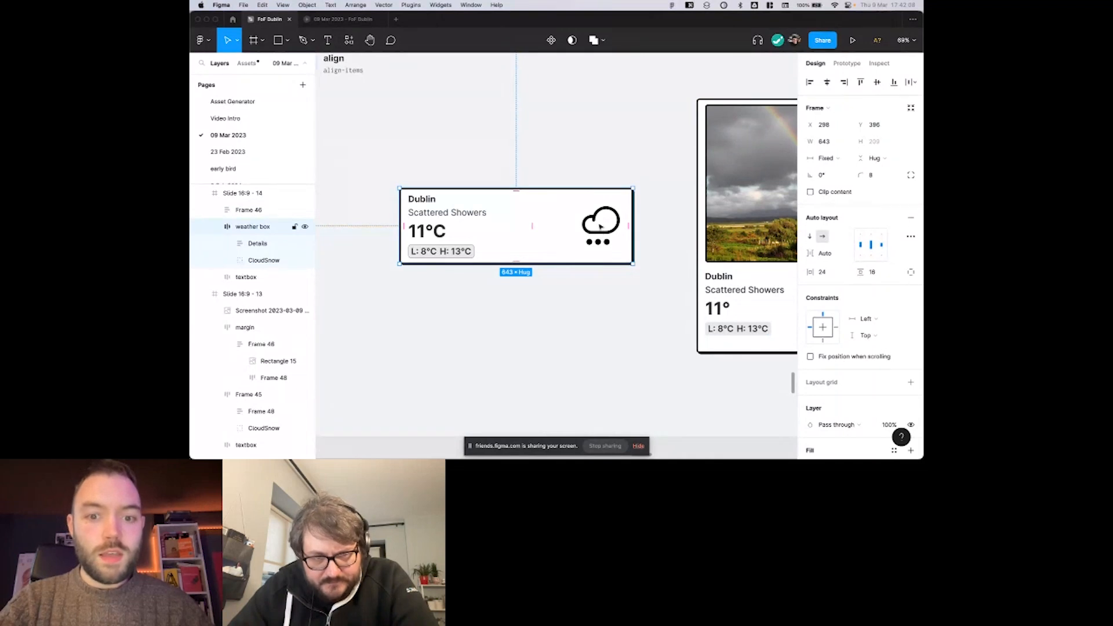
Place the Dublin weather box at X 88 with a width of 674, and duplicate it directly below the original.
mouse_move(601, 226)
left_mouse_down()
mouse_move(673, 226)
mouse_move(603, 228)
left_mouse_up()
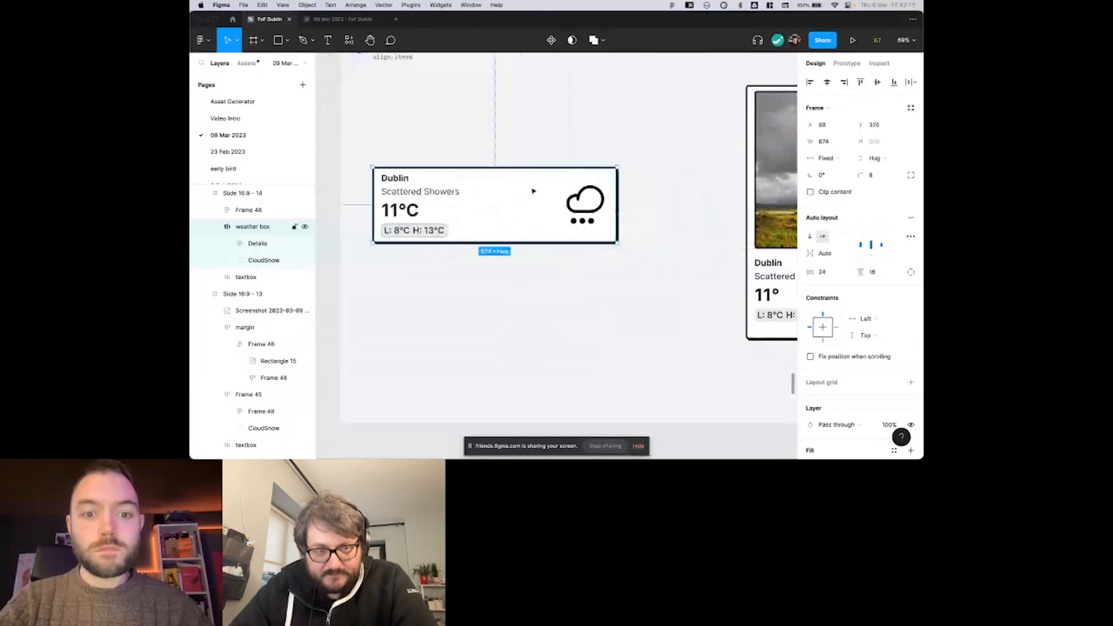
left_click(547, 149)
scroll(596, 206, "down", 1)
scroll(596, 206, "left", 1)
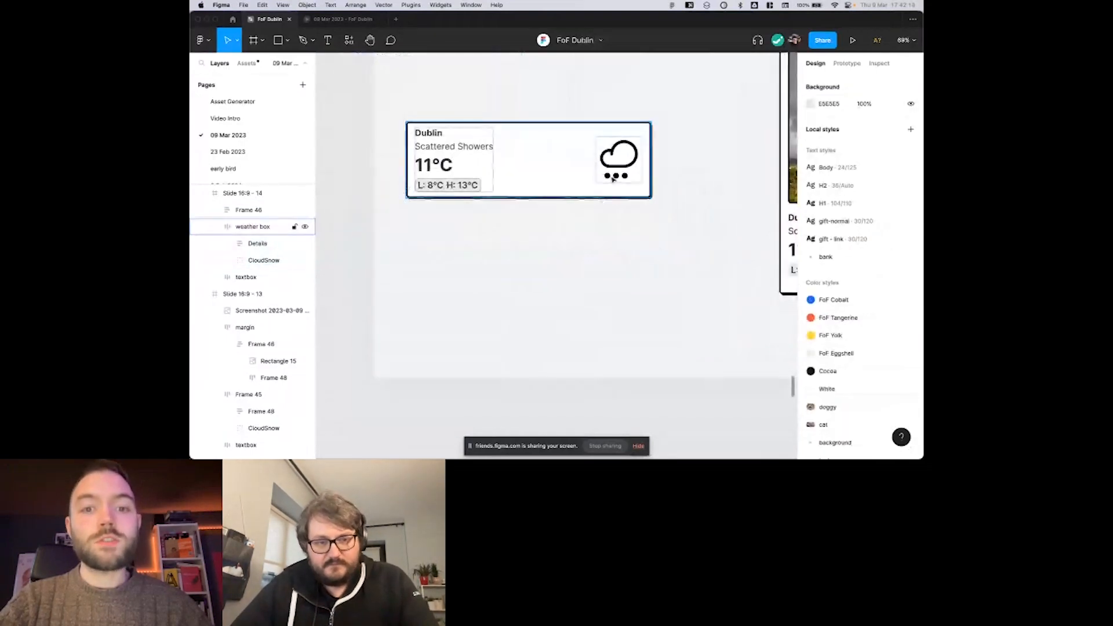
left_click_drag(613, 179, 613, 296)
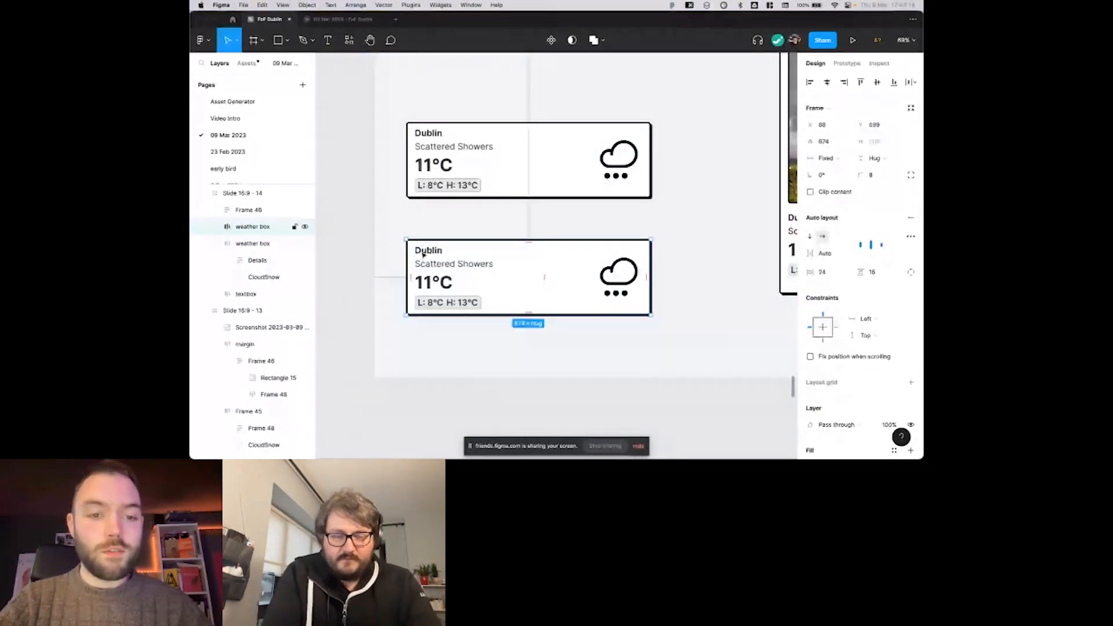
Delete the Scattered Showers, 11°C and low/high temperature items from the duplicated weather box, keeping the Dublin label and cloud icon.
double_click(424, 254)
double_click(425, 253)
left_click(443, 266)
left_click(440, 282, "shift")
left_click(437, 305, "shift")
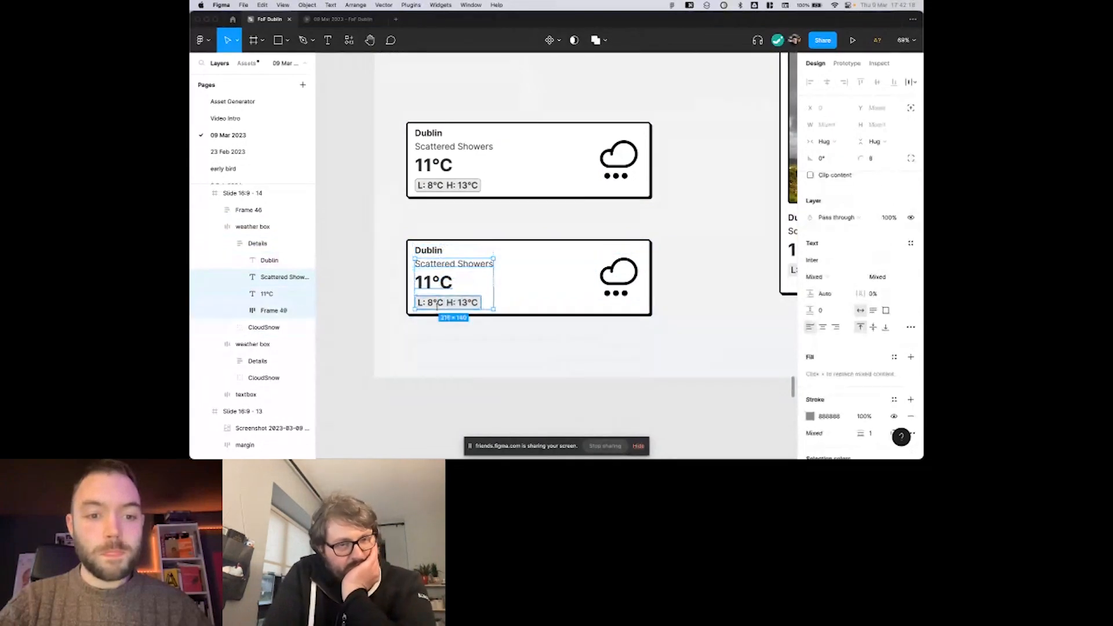
key("BackSpace")
left_click(440, 270)
key("shift+a")
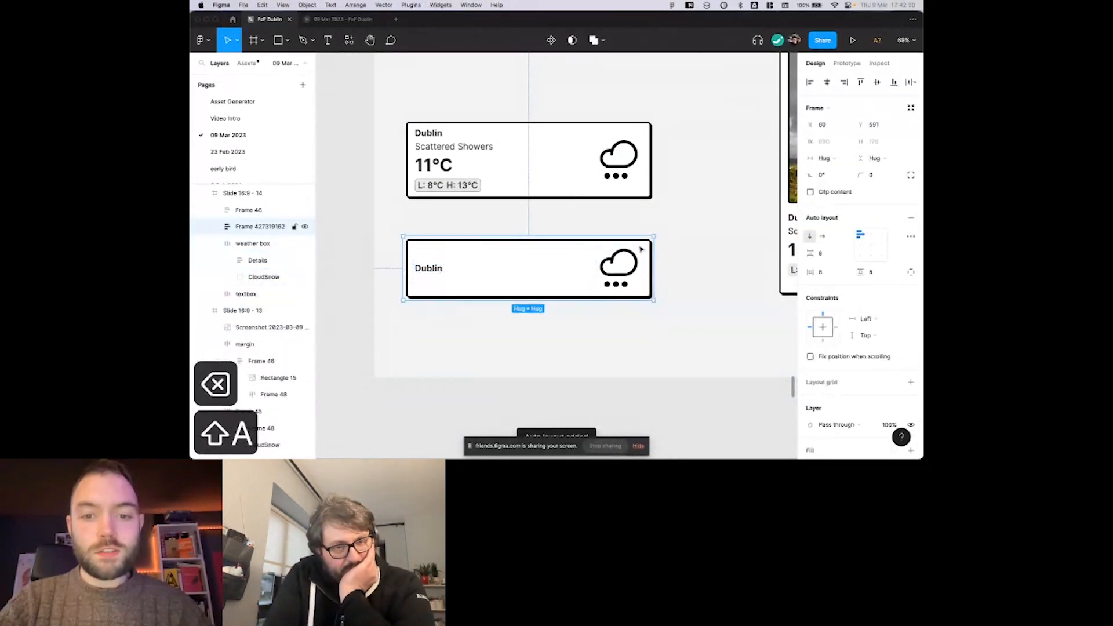
key("super+z")
Wrap the copy's Dublin label and cloud icon in a vertical auto layout frame with a spacing of 8.
key("Return")
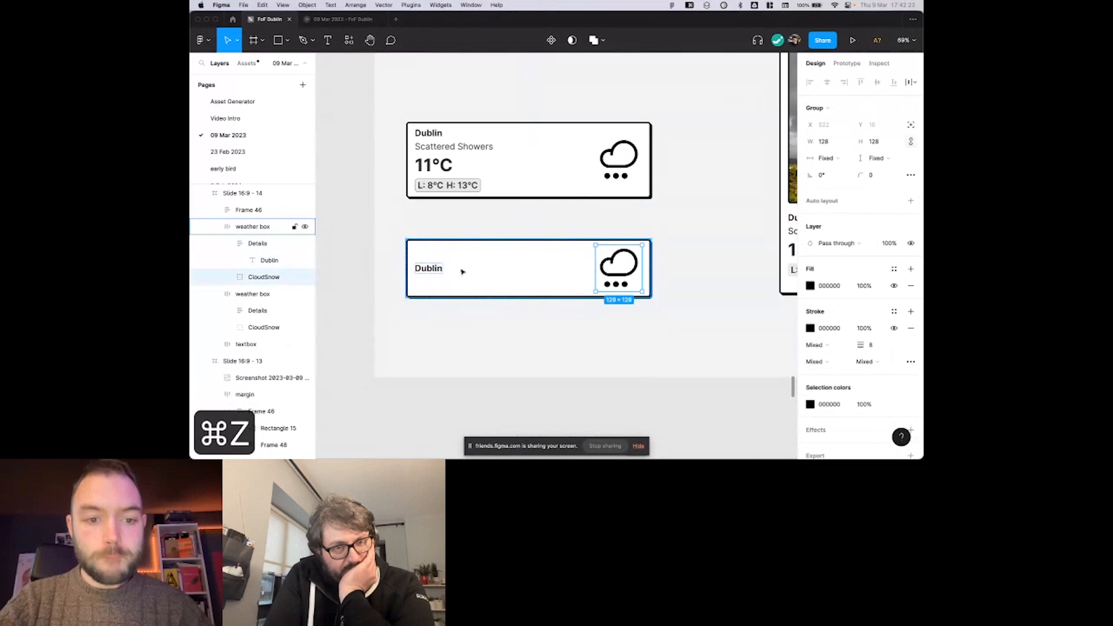
key("shift+a")
left_click(810, 237)
left_click(824, 253)
type("8=8")
key("BackSpace")
key("BackSpace")
key("Return")
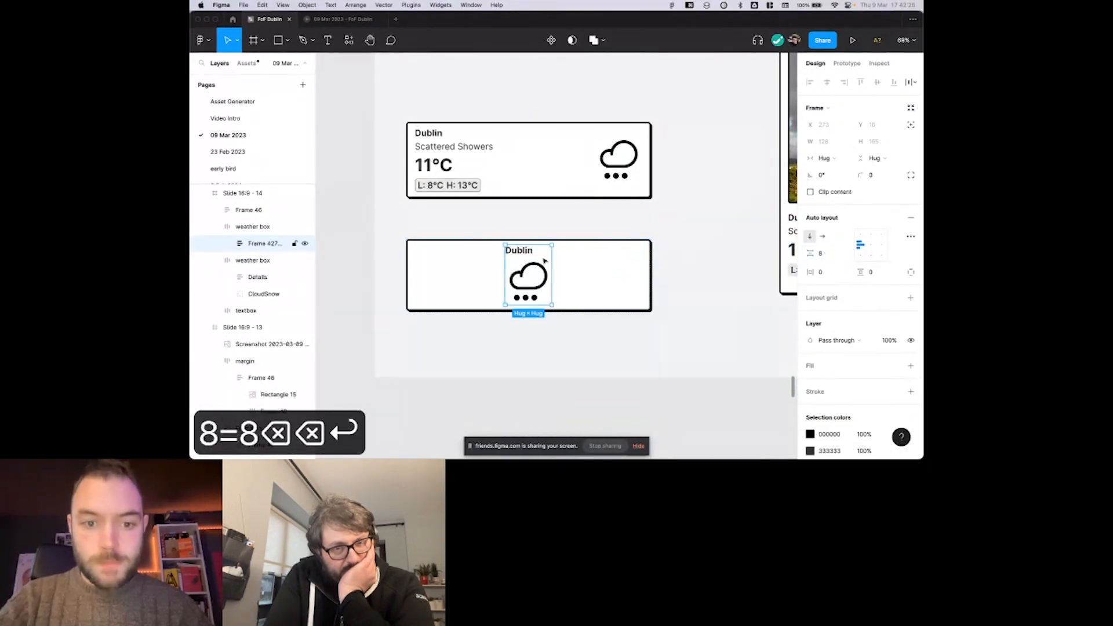
Reorder the Dublin label below the cloud icon and centre-align the two items horizontally.
left_click(525, 251)
key("Down")
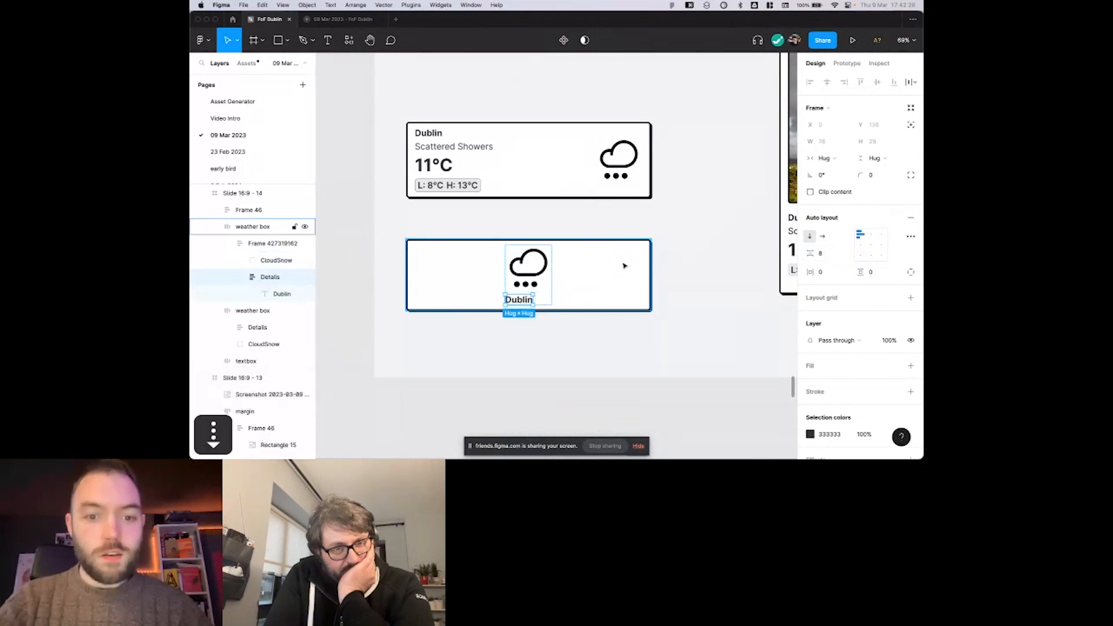
left_click(871, 242)
key("shift+Return")
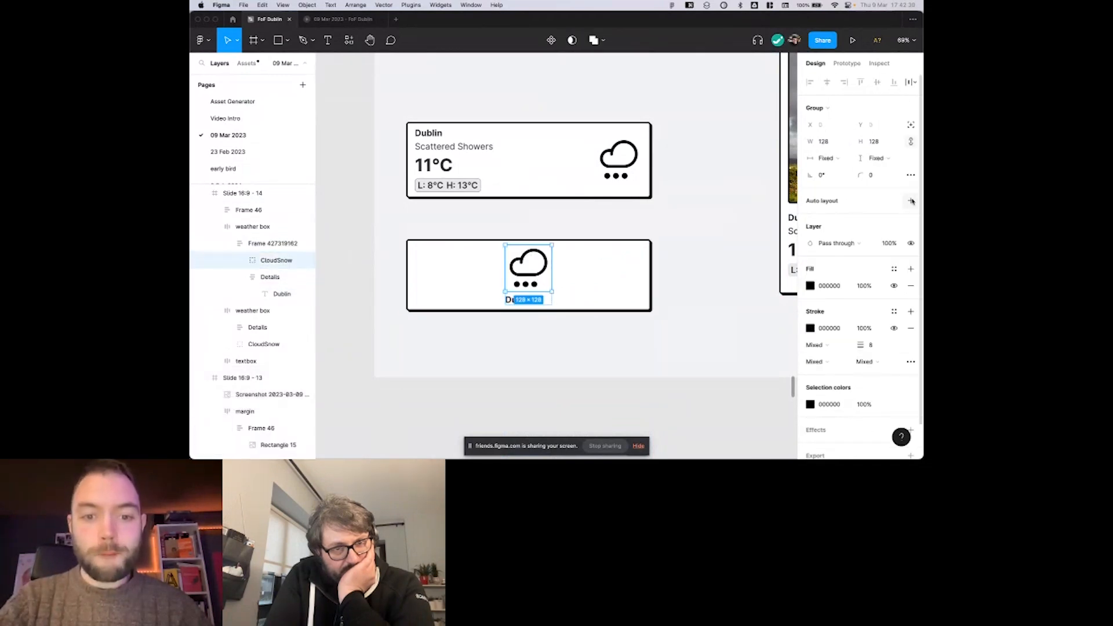
key("shift+Return")
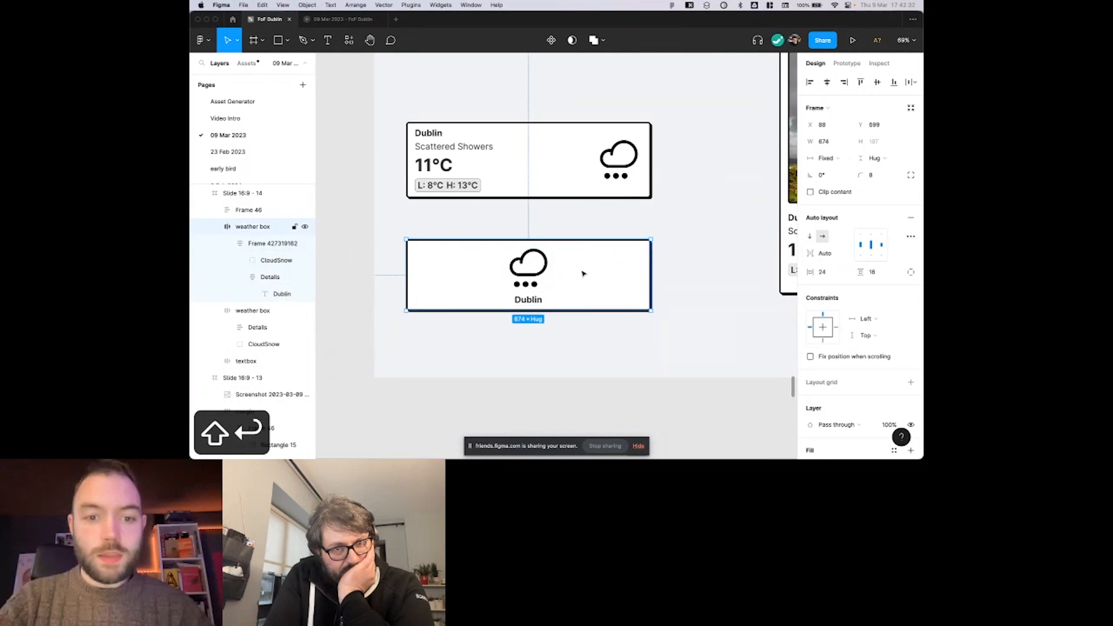
Duplicate the cloud-and-label weather box in place and add three more copies of its cloud frame inside the duplicate.
key("super+d")
key("Return")
key("super+d")
key("super+d")
key("super+d")
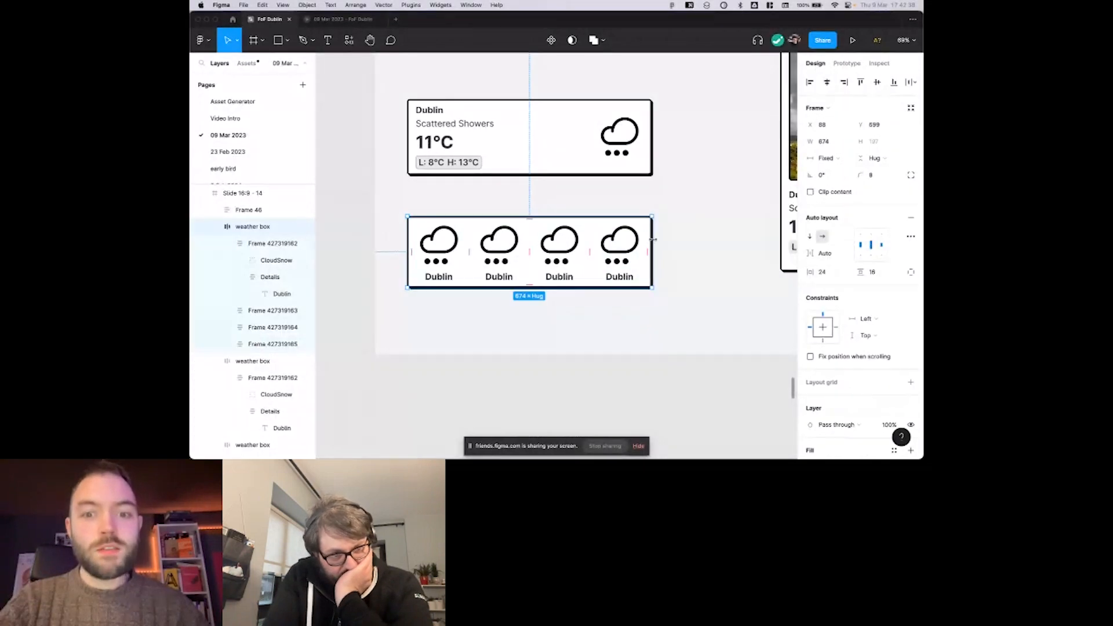
Try widening the four-cloud weather box to about 987.
left_click_drag(652, 241, 741, 241)
scroll(671, 257, "down", 3)
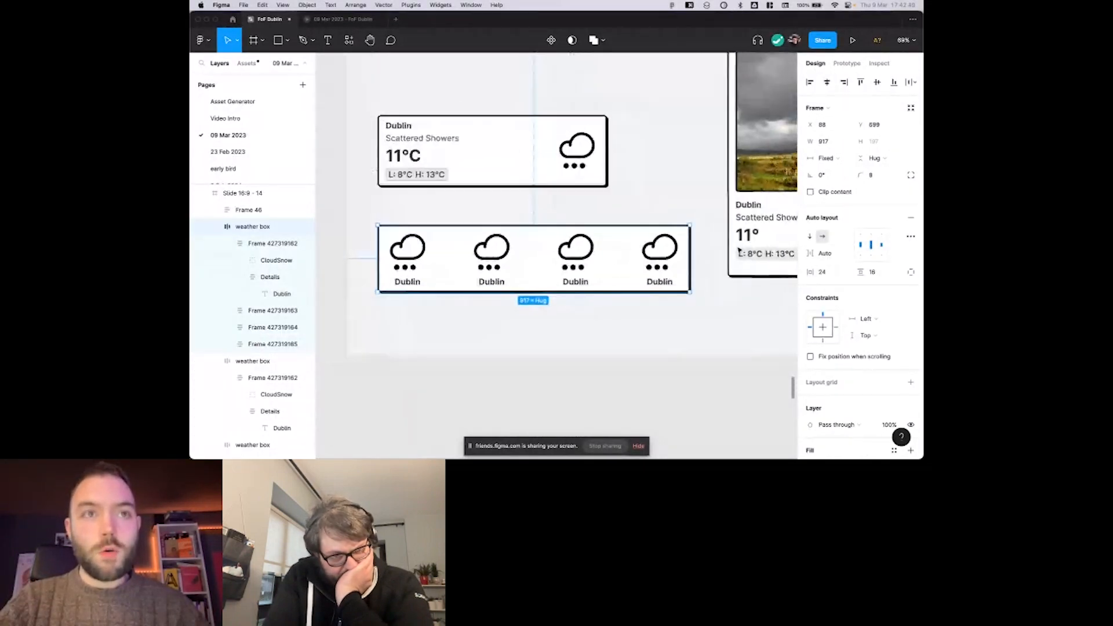
left_click_drag(648, 261, 670, 272)
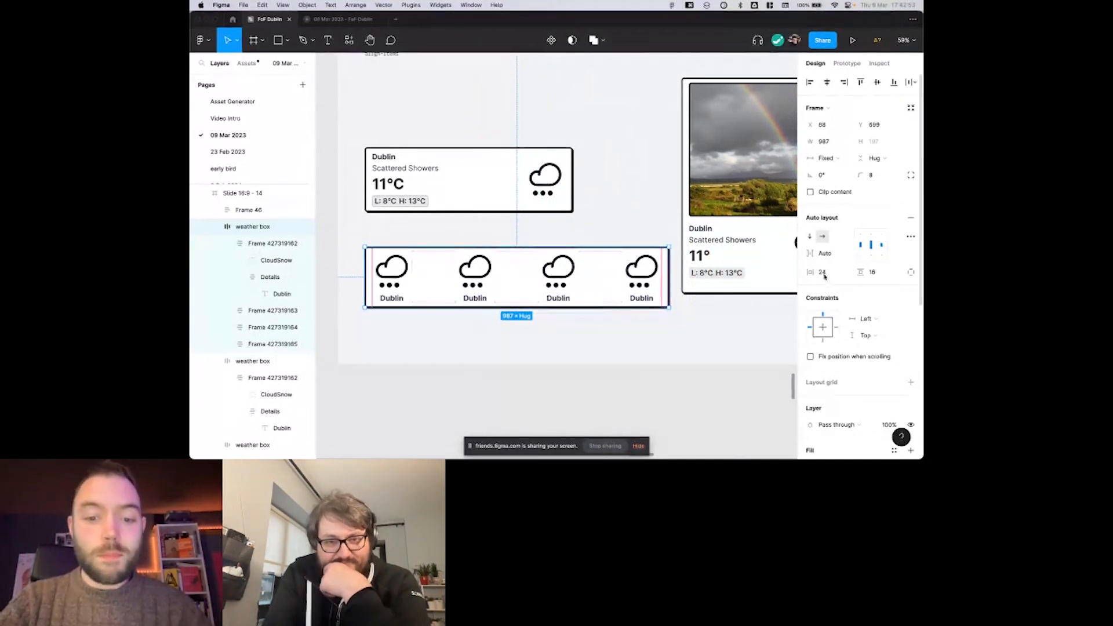
Set the four-cloud box's horizontal padding to 48 and narrow the box to about 883.
left_click(823, 273)
type("48")
key("Return")
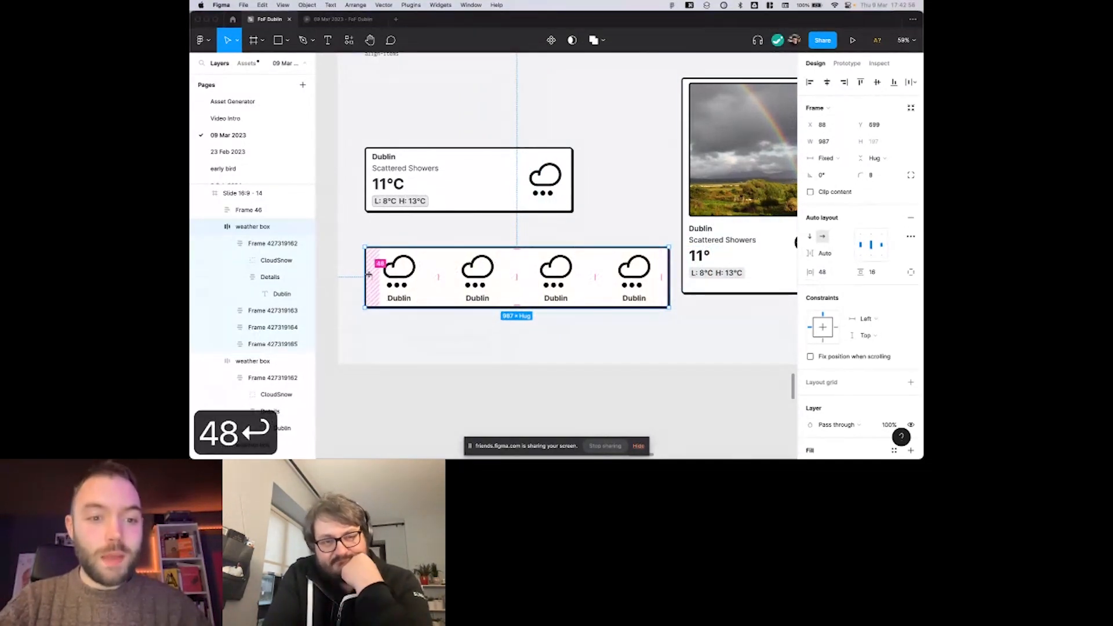
left_click_drag(668, 259, 637, 259)
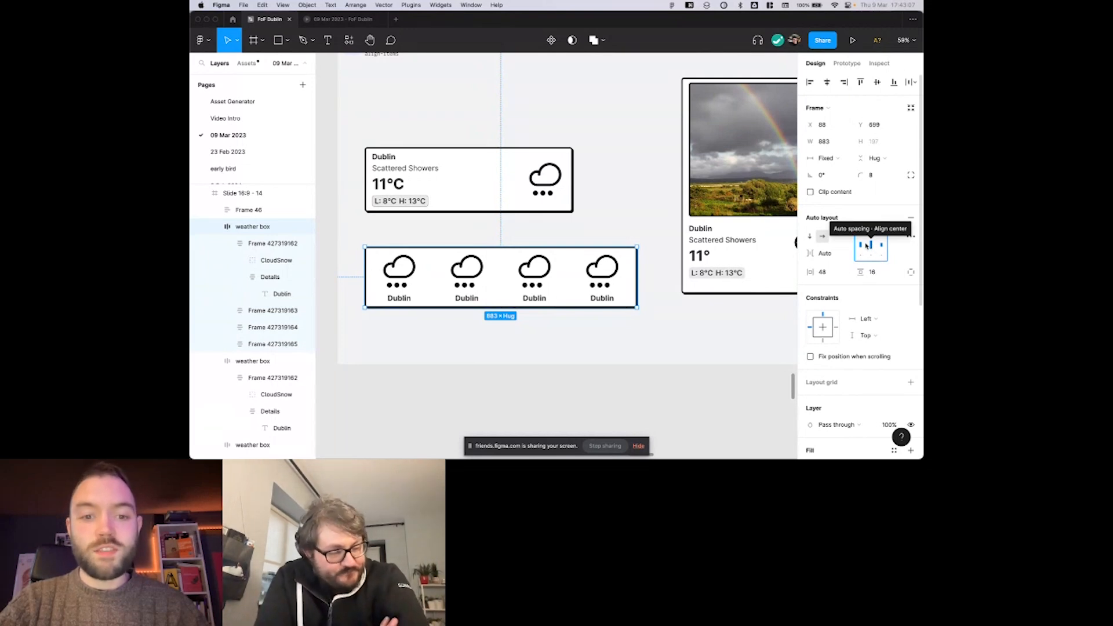
Toggle the four-cloud box's items repeatedly between auto spacing and packed spacing.
key("x")
key("x")
key("x")
key("x")
key("x")
key("x")
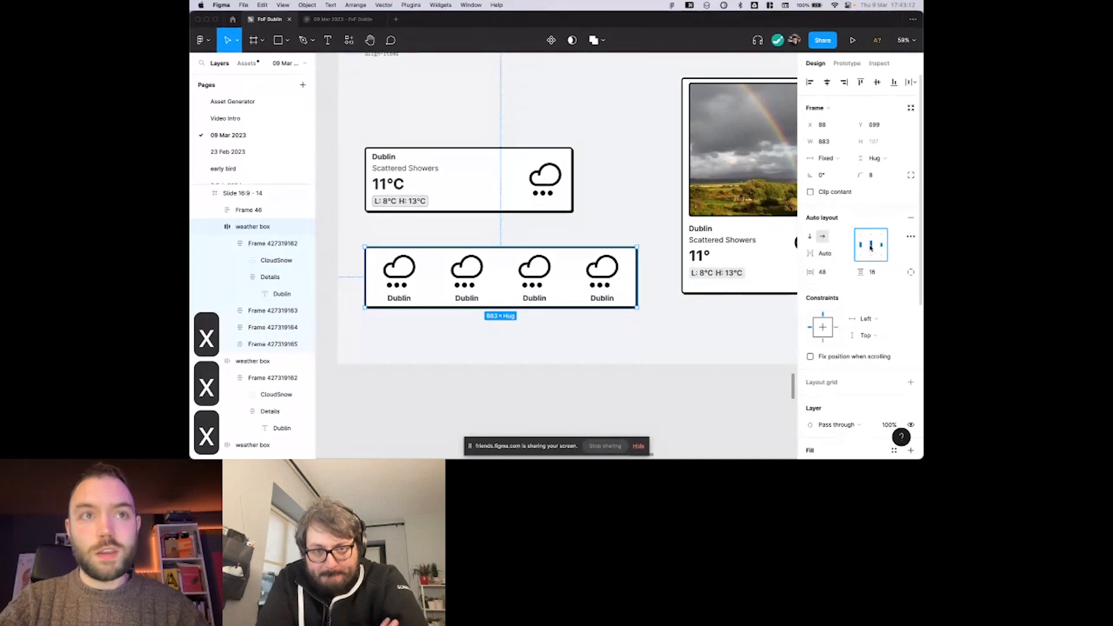
key("x")
key("x")
key("x")
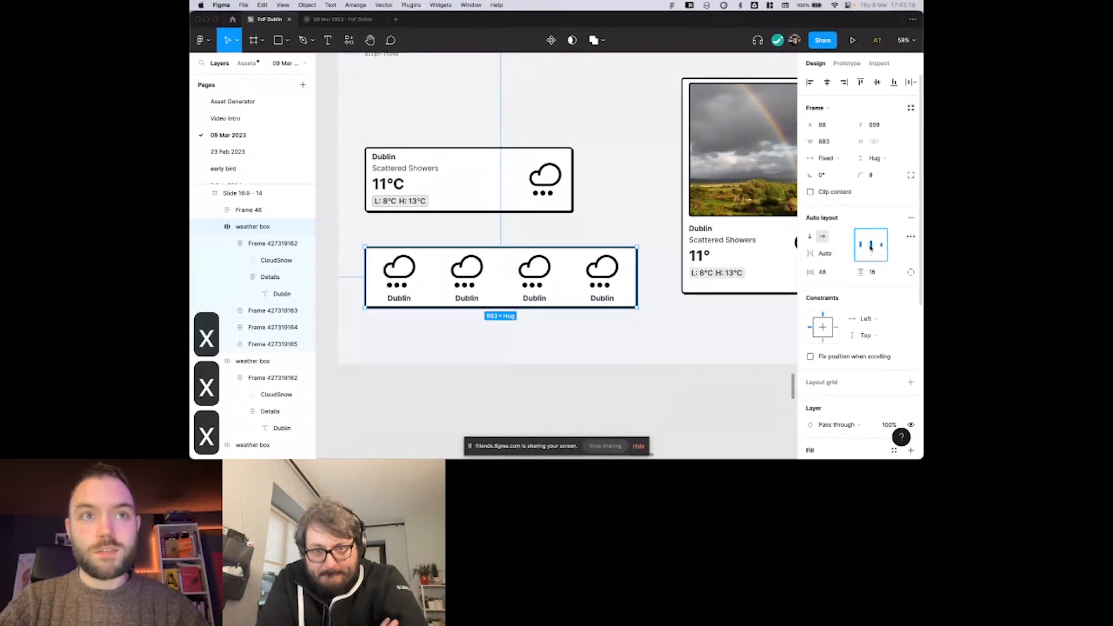
Try left alignment for the packed cloud items and set the spacing between them back to Auto.
left_click(861, 248)
left_click(823, 254)
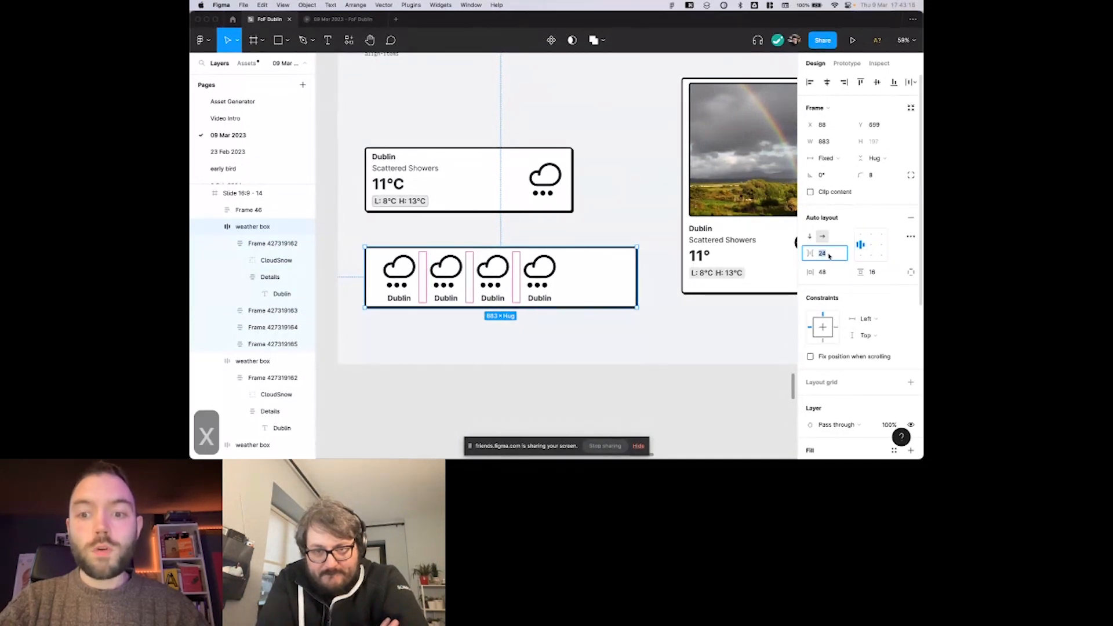
type("auto")
key("Return")
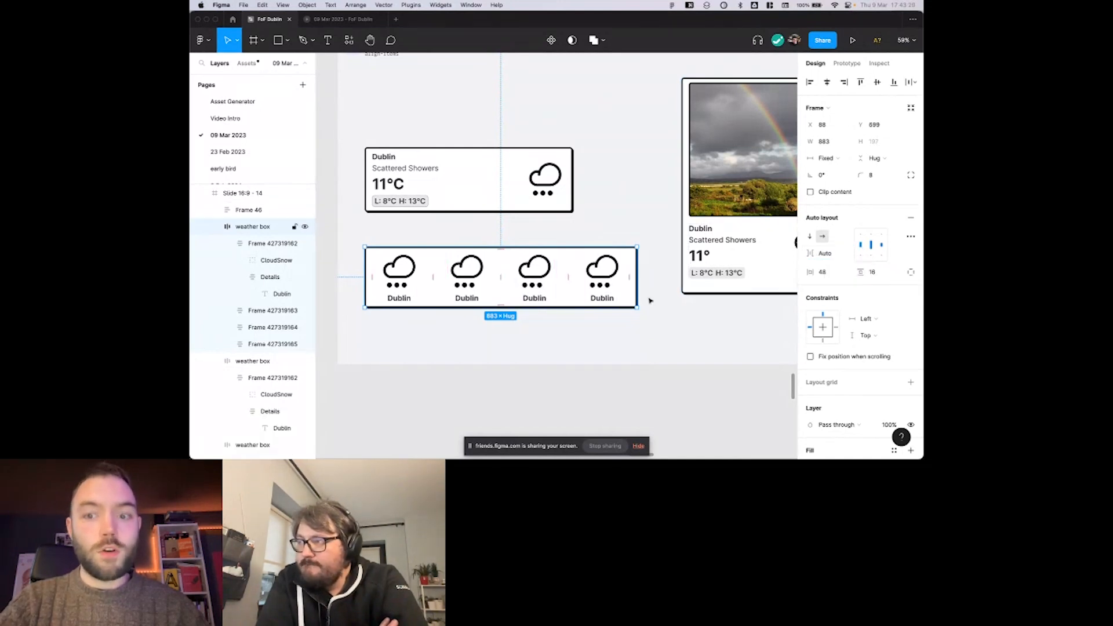
scroll(603, 238, "right", 1)
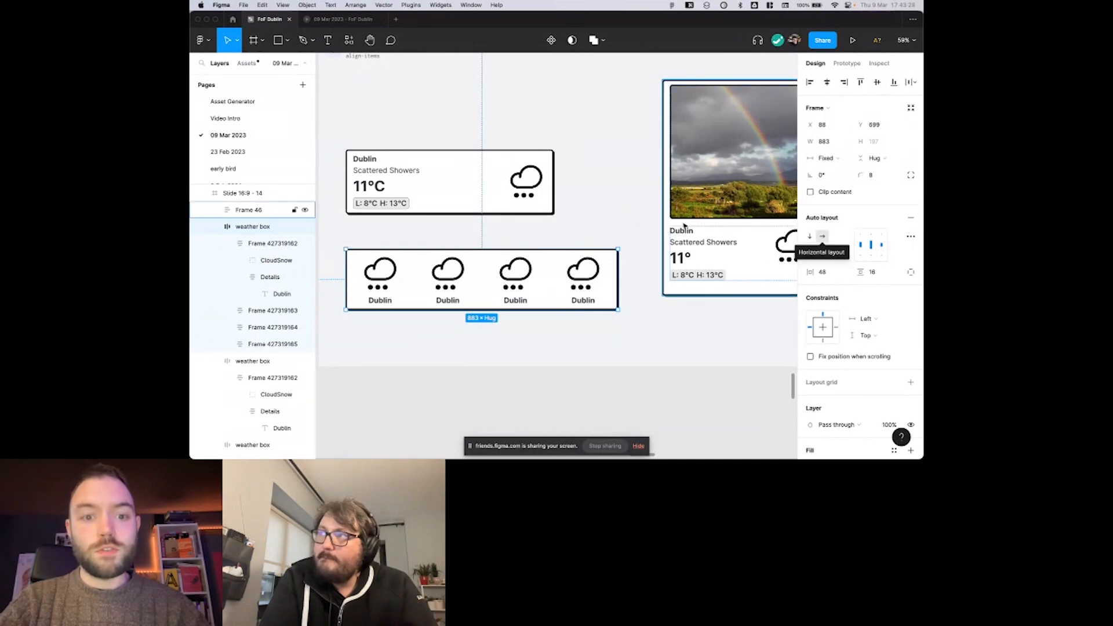
left_click(636, 214)
scroll(636, 216, "down", 2)
scroll(636, 215, "up", 2)
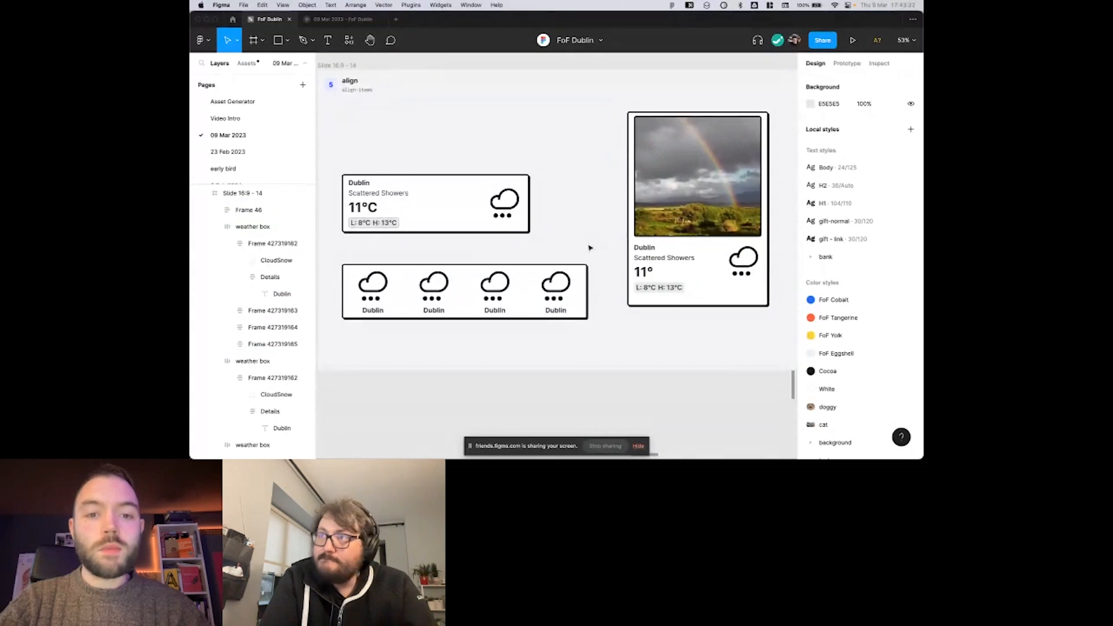
Switch the four-cloud box to packed, centred spacing, try an overlapping item spacing of about -69, and undo that spacing change.
left_click(571, 277)
scroll(571, 277, "left", 1)
scroll(783, 247, "left", 1)
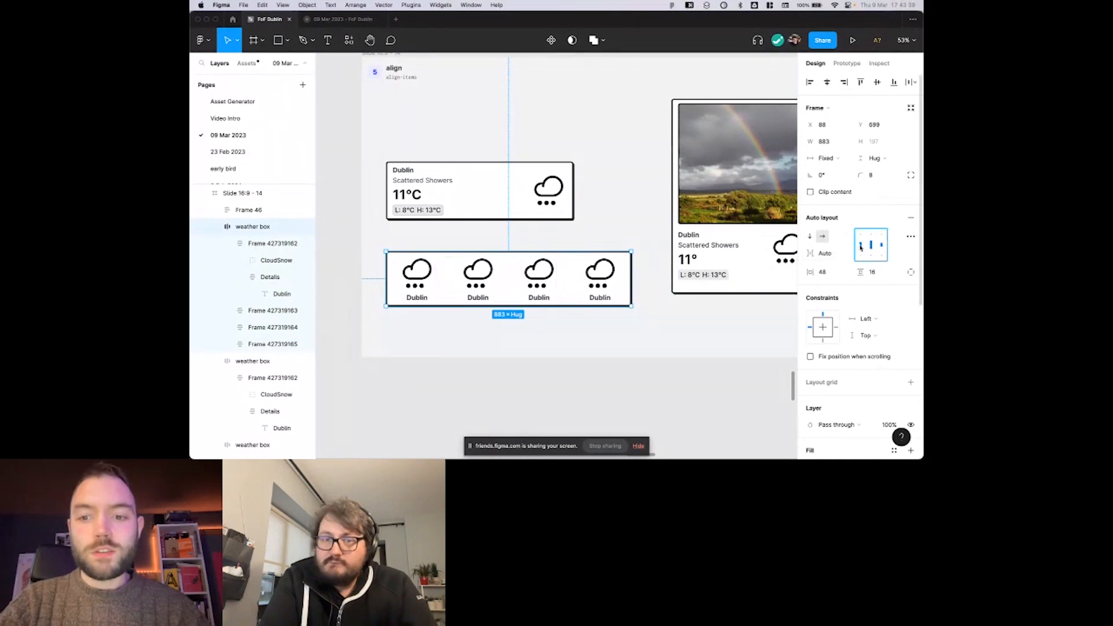
key("x")
left_click_drag(813, 253, 729, 256)
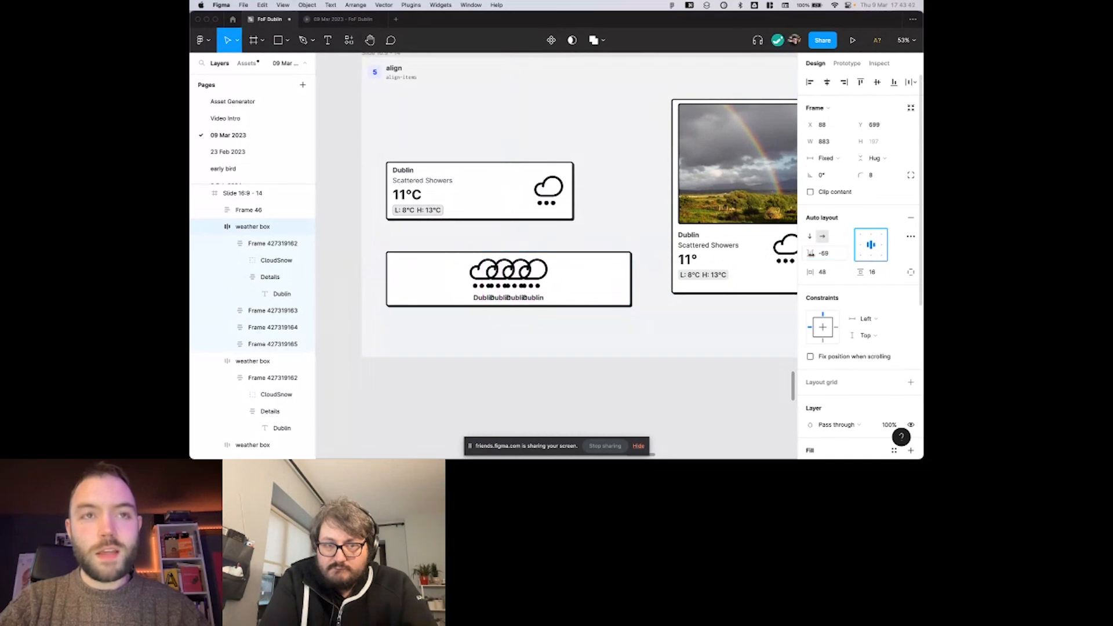
scroll(660, 234, "down", 1)
key("super+z")
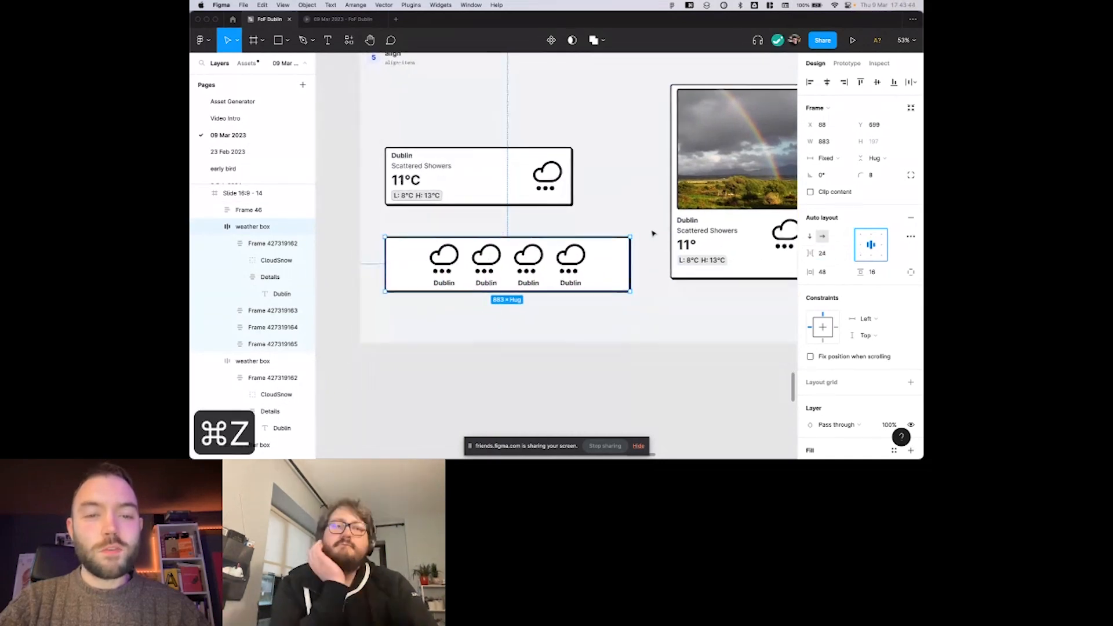
left_click(601, 219)
key("r")
left_click_drag(593, 188, 617, 215)
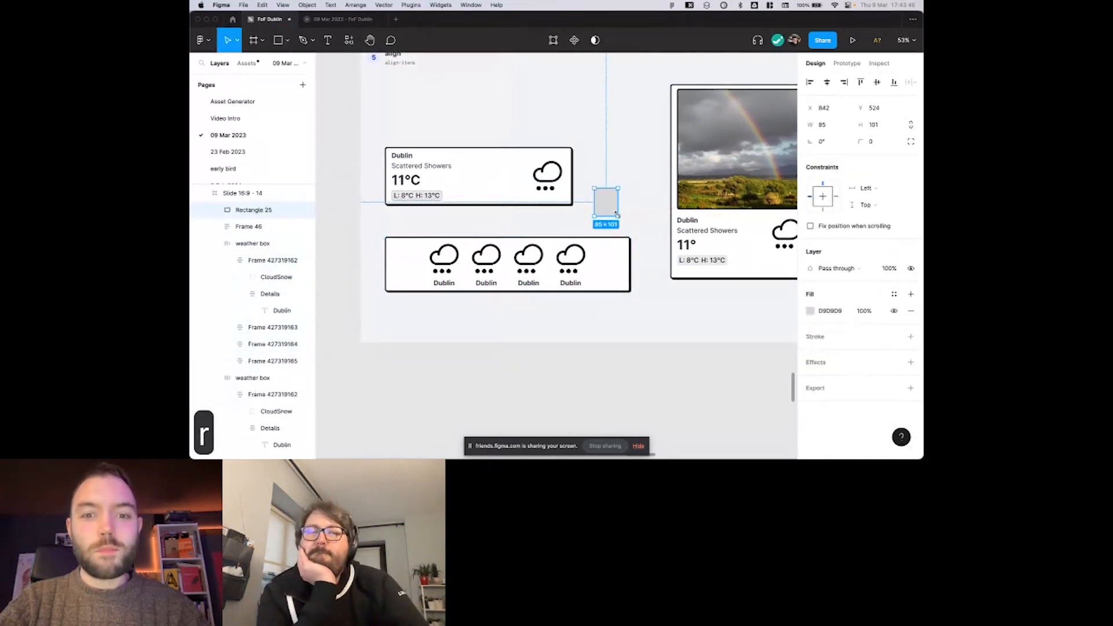
key("BackSpace")
key("o")
key("i")
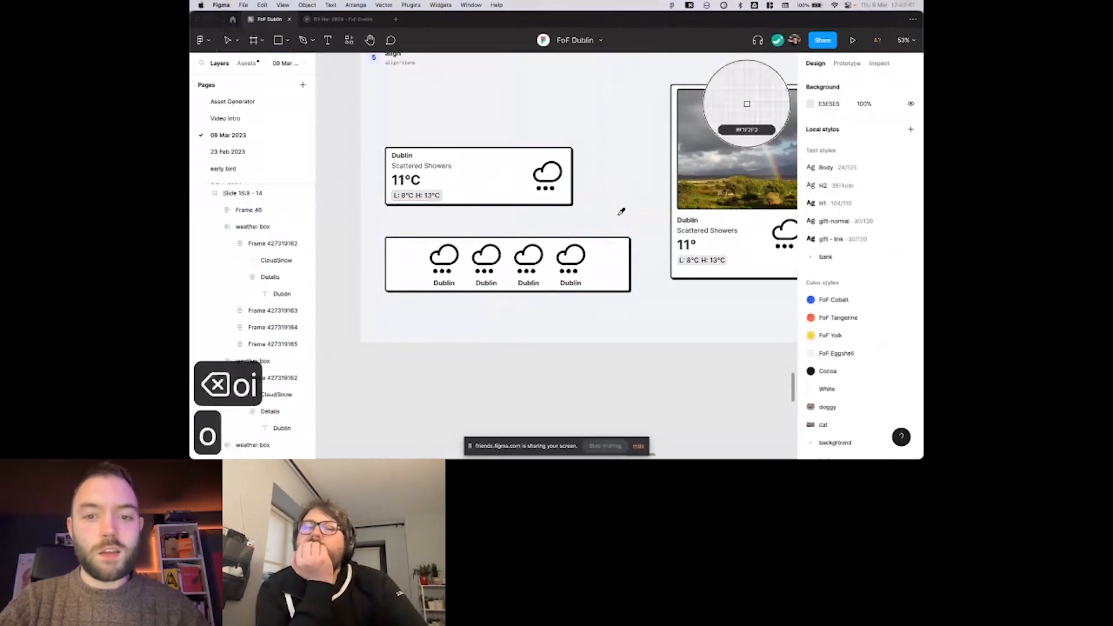
Draw a circle about 90 by 90 beside the upper Dublin weather box and fill it with white, FFFFFF.
key("o")
left_click_drag(602, 189, 627, 213)
left_click(830, 310)
type("fff")
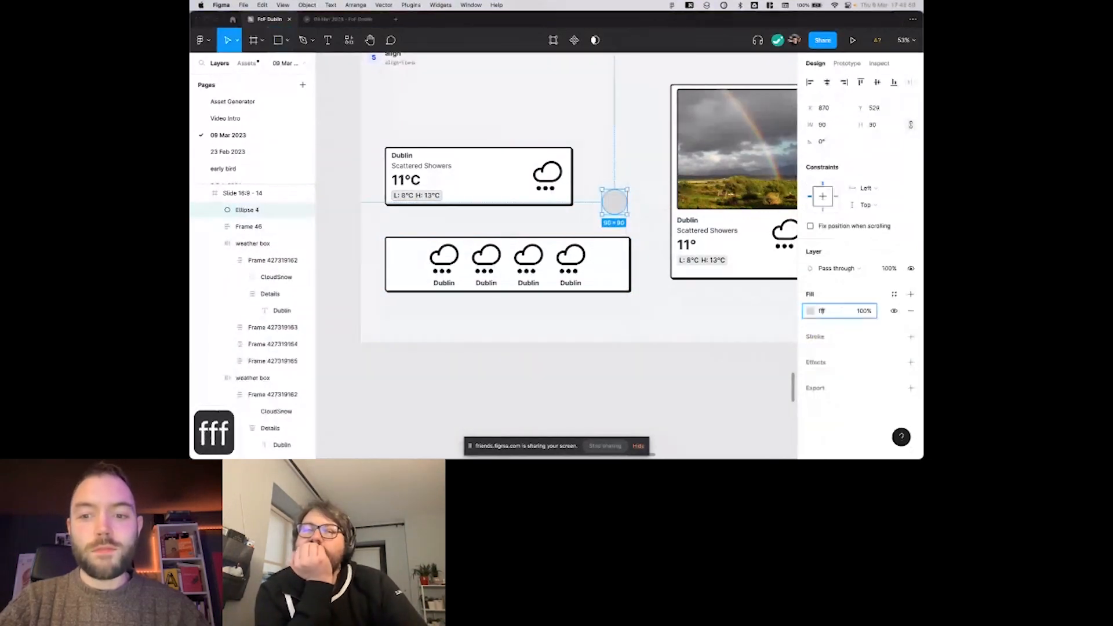
key("Return")
Add a black 000000 stroke with a thickness of 3 to the circle.
left_click(911, 337)
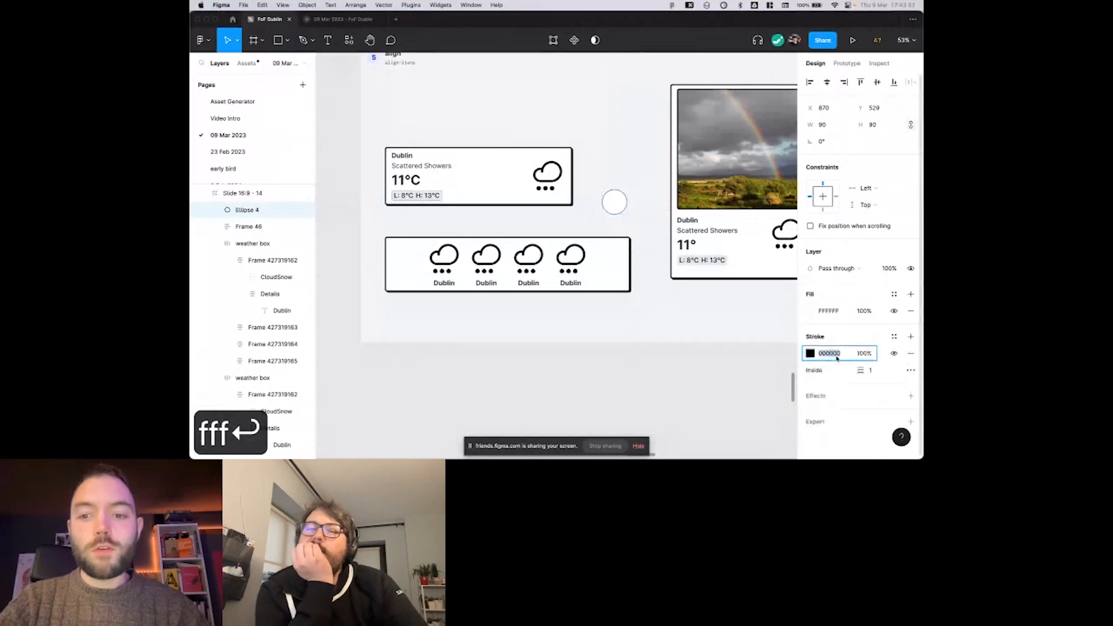
left_click(869, 370)
type("3")
key("Return")
Move the circle into the four-cloud box and delete all four cloud frames from it.
left_click_drag(608, 204, 603, 275)
left_click(555, 261)
left_click(512, 261, "shift")
left_click(435, 259, "shift")
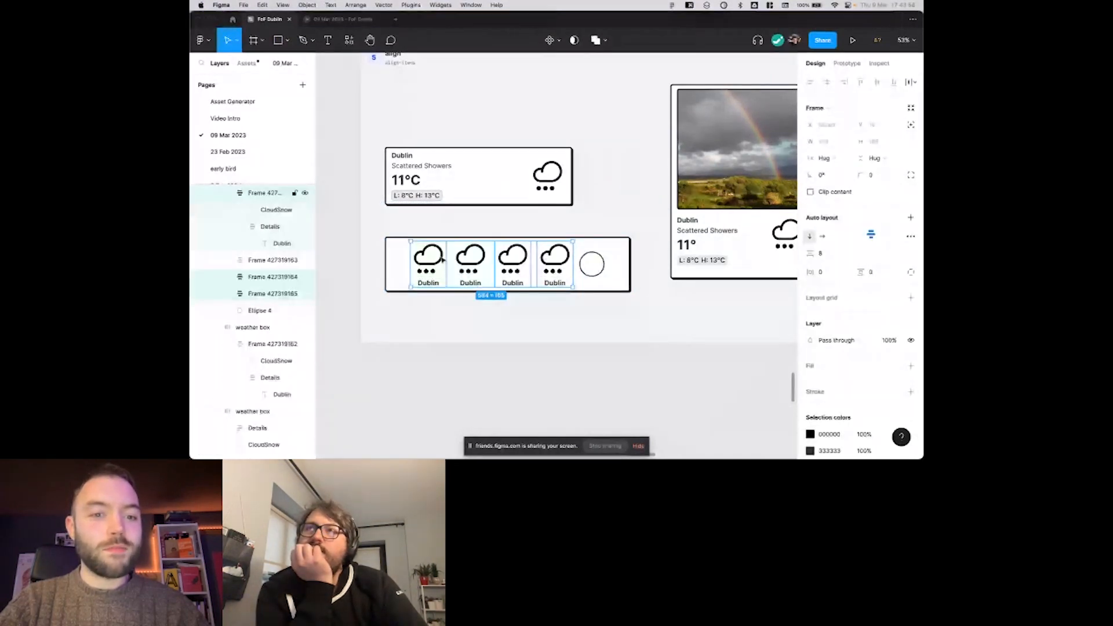
left_click(470, 260, "shift")
key("BackSpace")
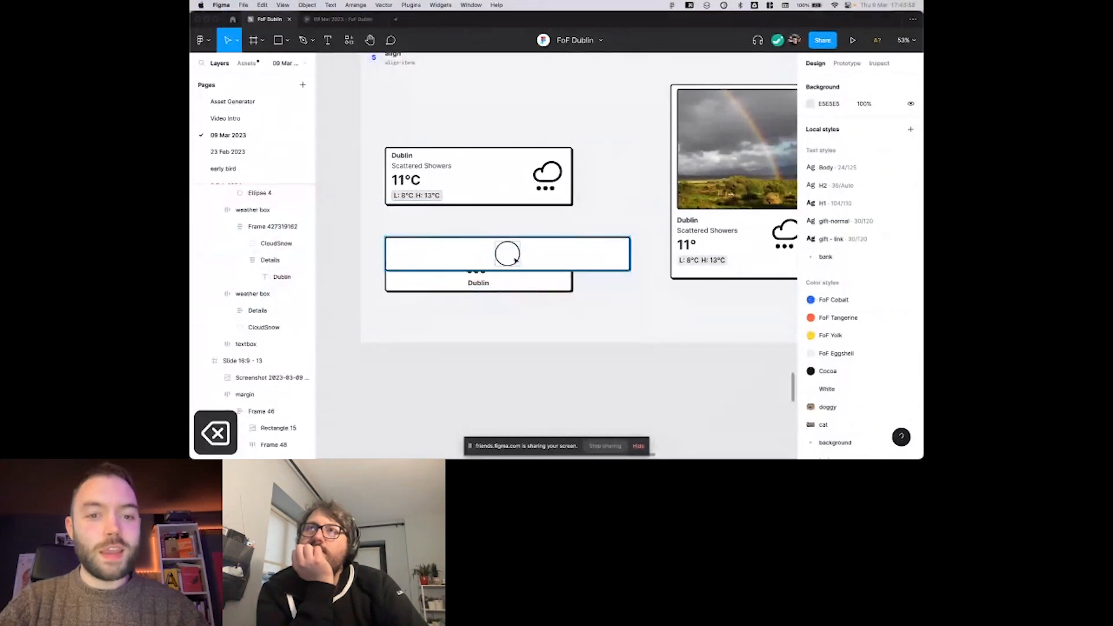
Duplicate the circle three times inside the box and overlap the four circles with an item spacing of -60.
left_click(516, 261)
key("super+d")
key("super+d")
key("super+d")
left_click(529, 254, "shift")
left_click(538, 254)
left_click_drag(810, 253, 737, 262)
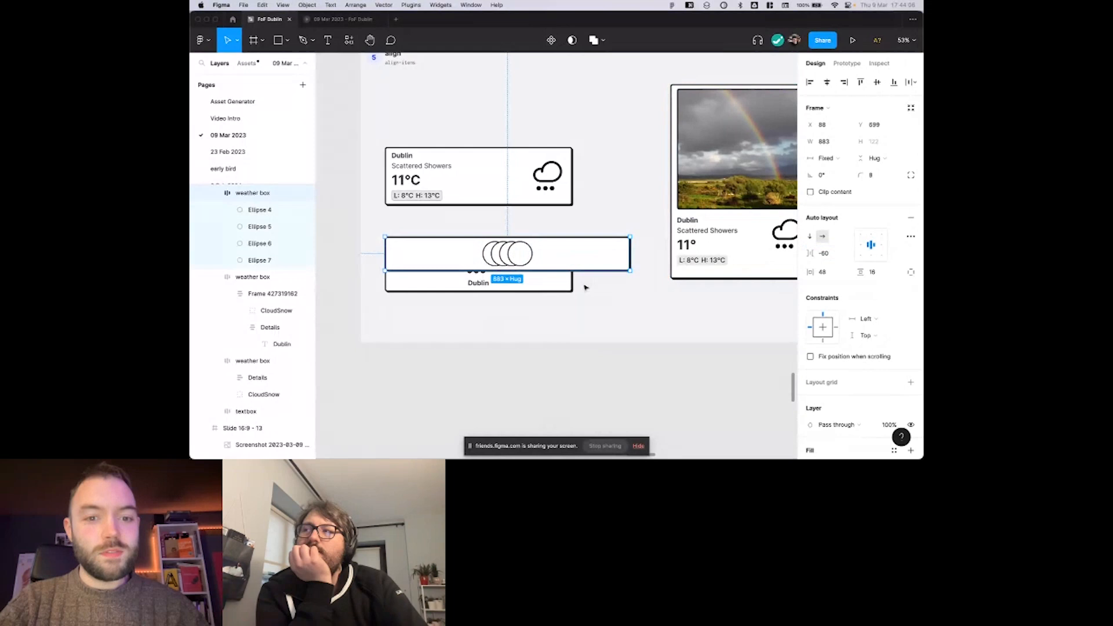
Delete the leftover single-cloud weather box lying behind the circles' box.
left_click(568, 284)
key("BackSpace")
scroll(505, 281, "up", 5)
Search the available plugins for "unspl" to find the Unsplash plugin.
left_click(508, 189)
key("shift+i")
type("unpl")
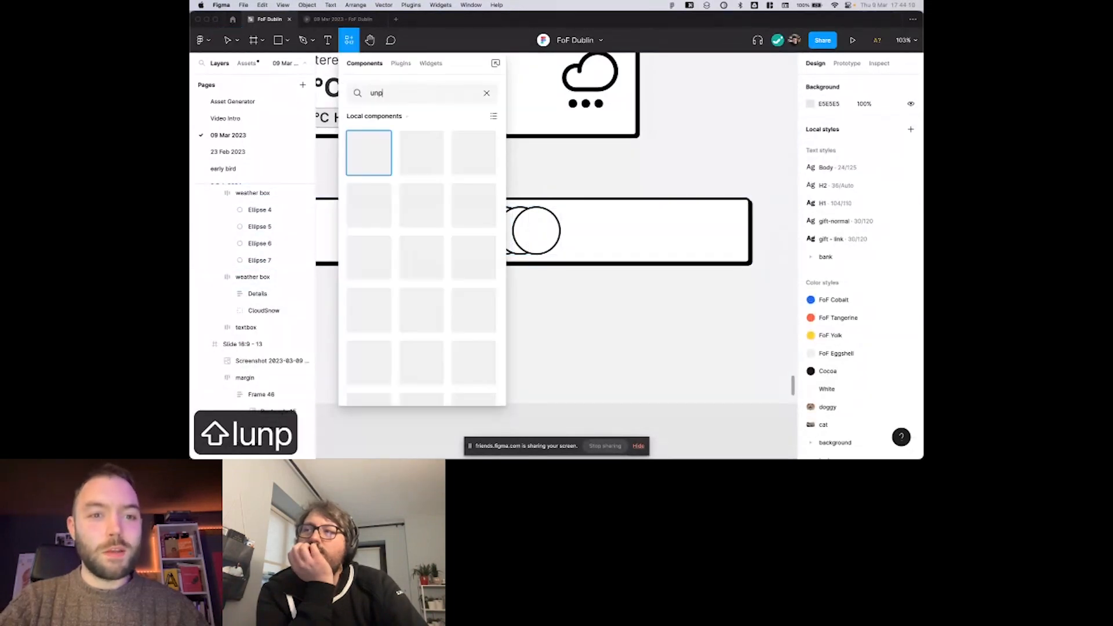
left_click(401, 63)
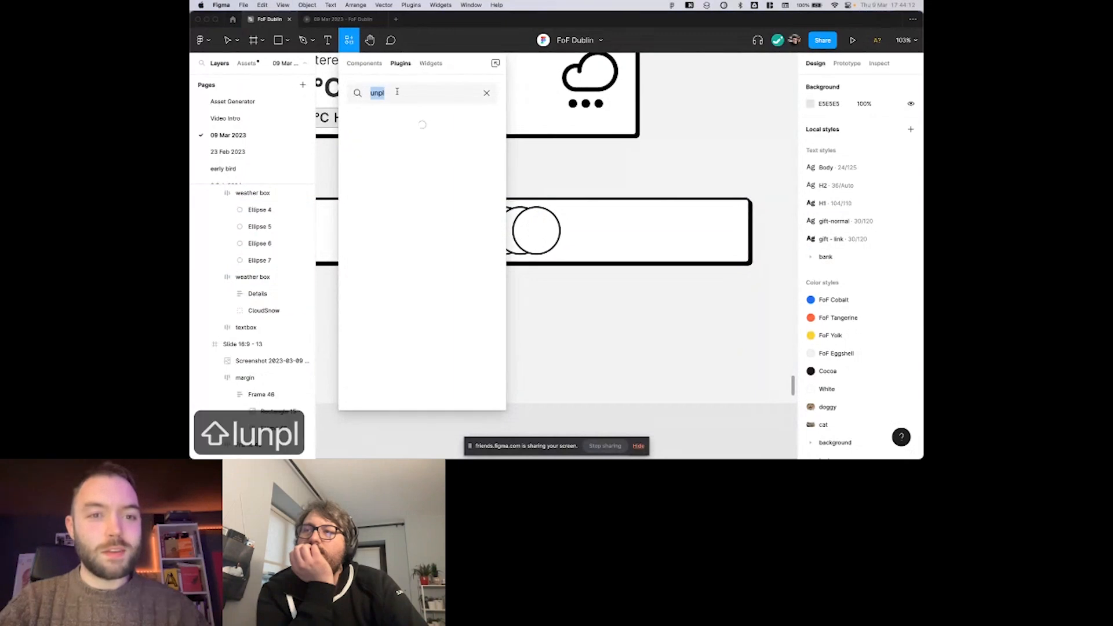
key("BackSpace")
key("BackSpace")
type("sp")
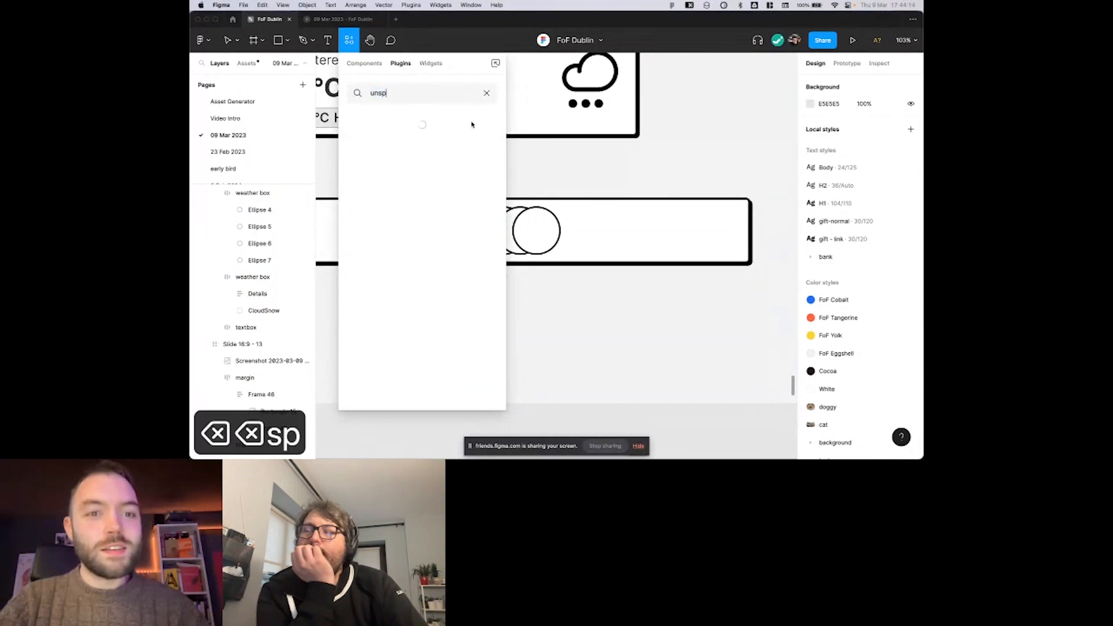
type("l")
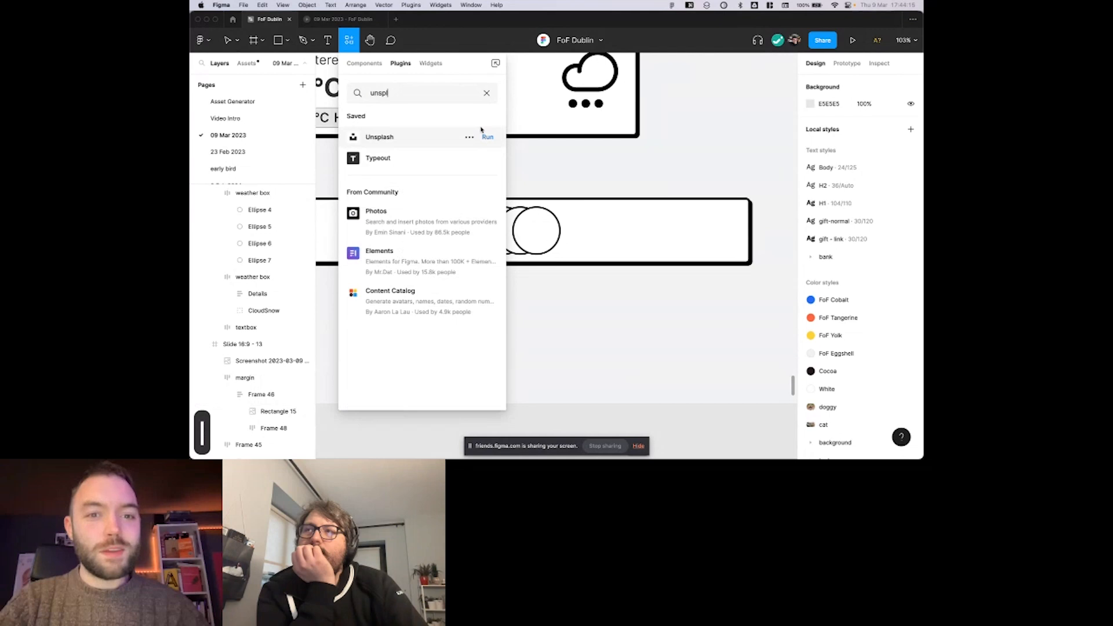
Run the Unsplash plugin and search its photos for "cat".
left_click(487, 136)
scroll(553, 173, "down", 3)
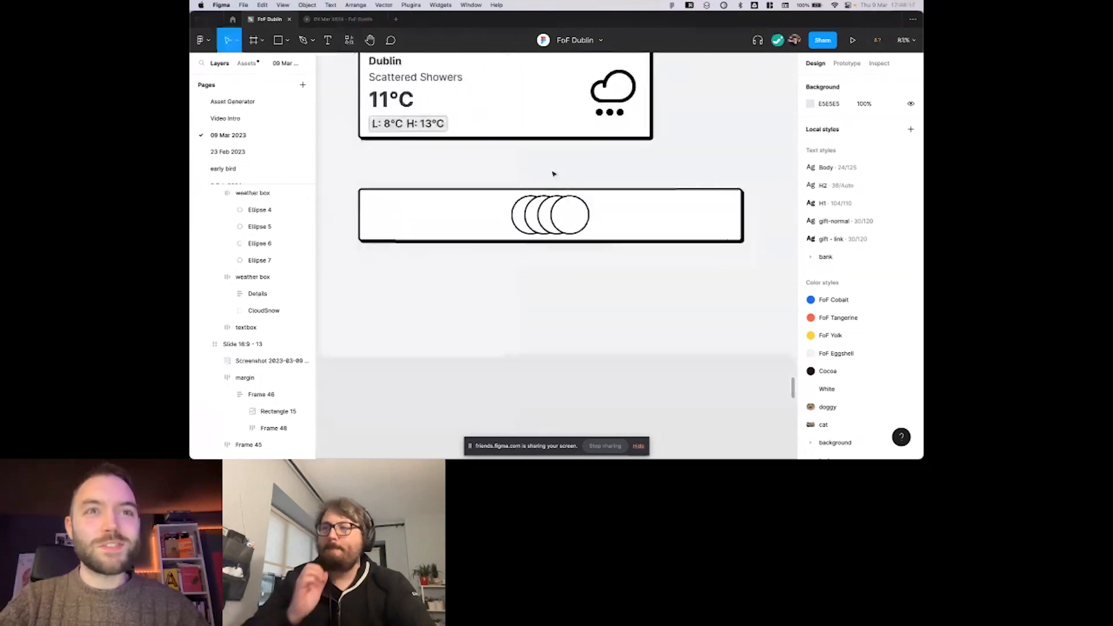
scroll(568, 177, "up", 2)
scroll(570, 177, "up", 1)
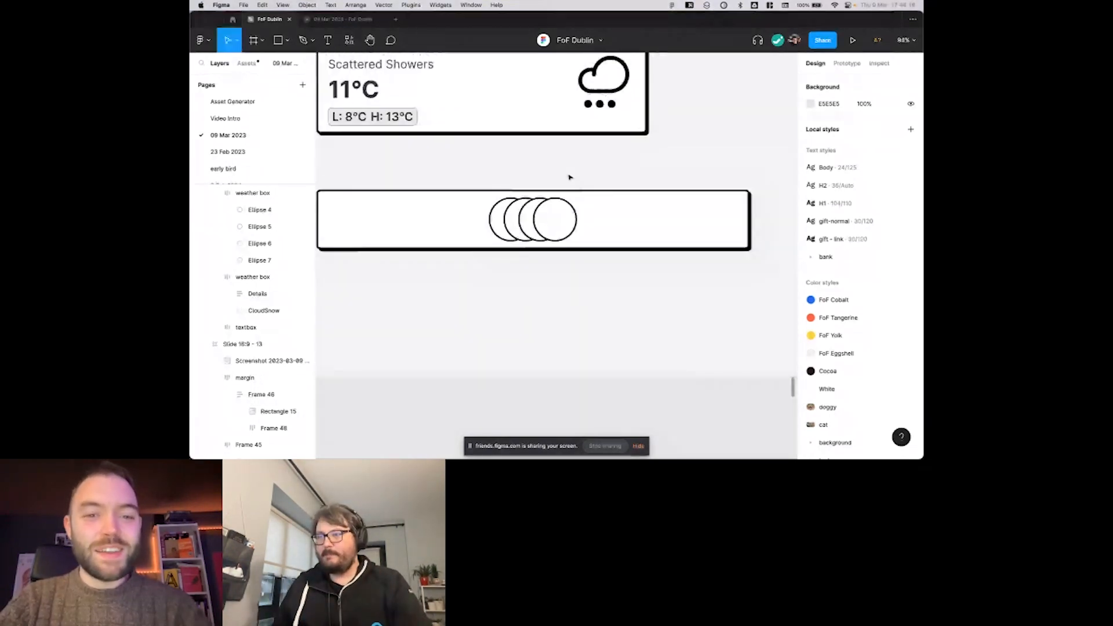
scroll(570, 177, "down", 2)
type("cat")
left_click(553, 131)
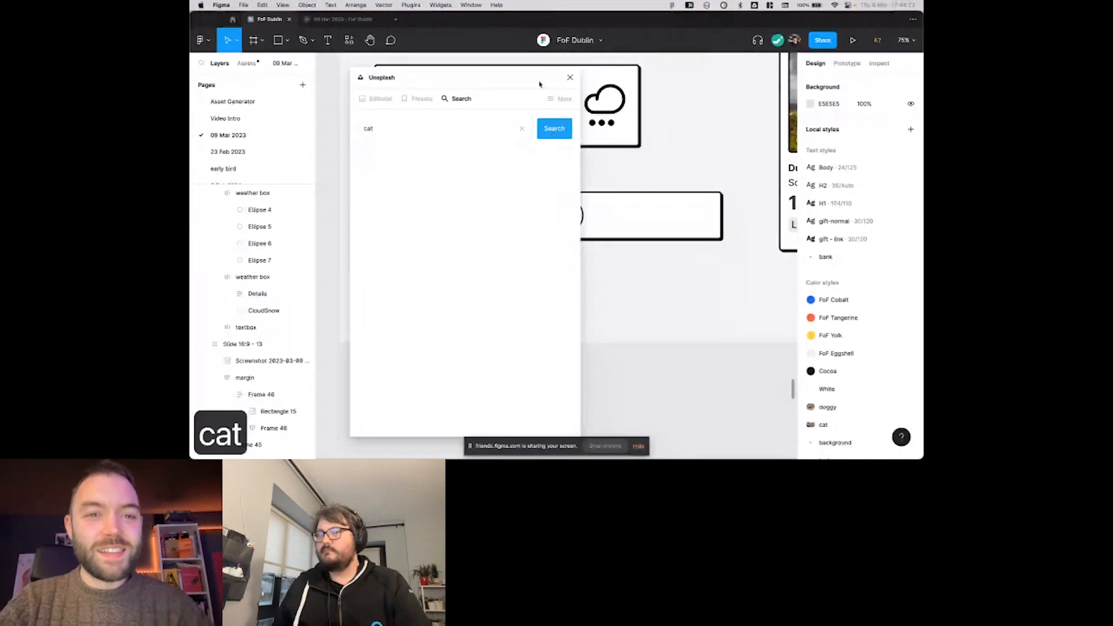
Place the black-and-white cat photo with the green background on the canvas and move it below the weather card slide.
left_click_drag(539, 85, 498, 84)
scroll(498, 85, "left", 3)
scroll(498, 85, "down", 1)
left_click_drag(367, 210, 722, 157)
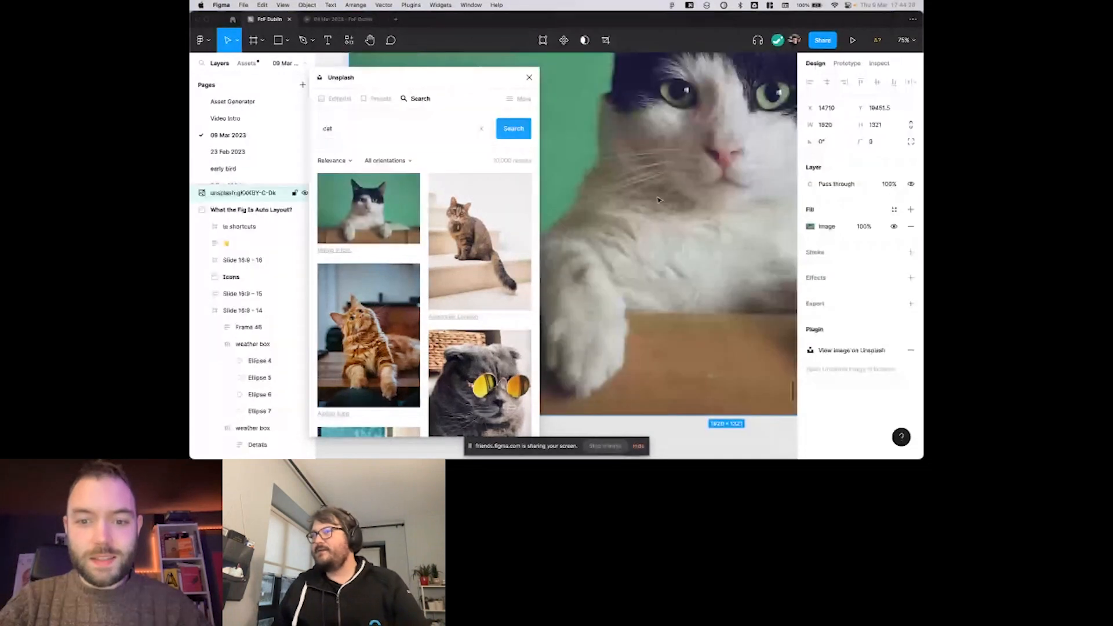
double_click(659, 200)
scroll(658, 200, "down", 3)
scroll(624, 158, "down", 3)
left_click(625, 260)
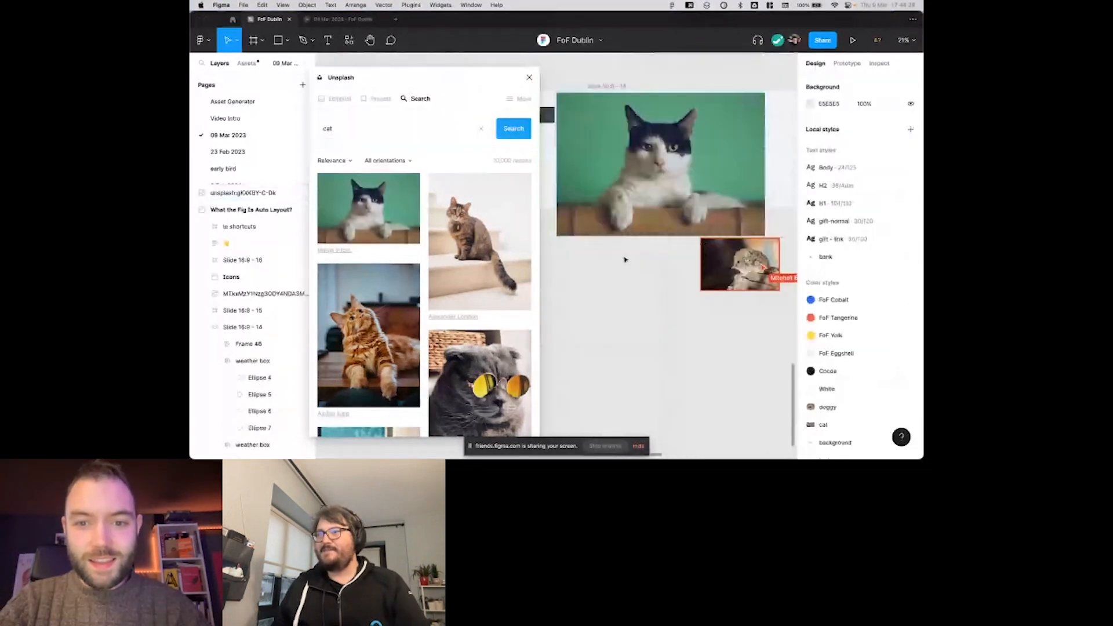
left_click_drag(656, 174, 655, 329)
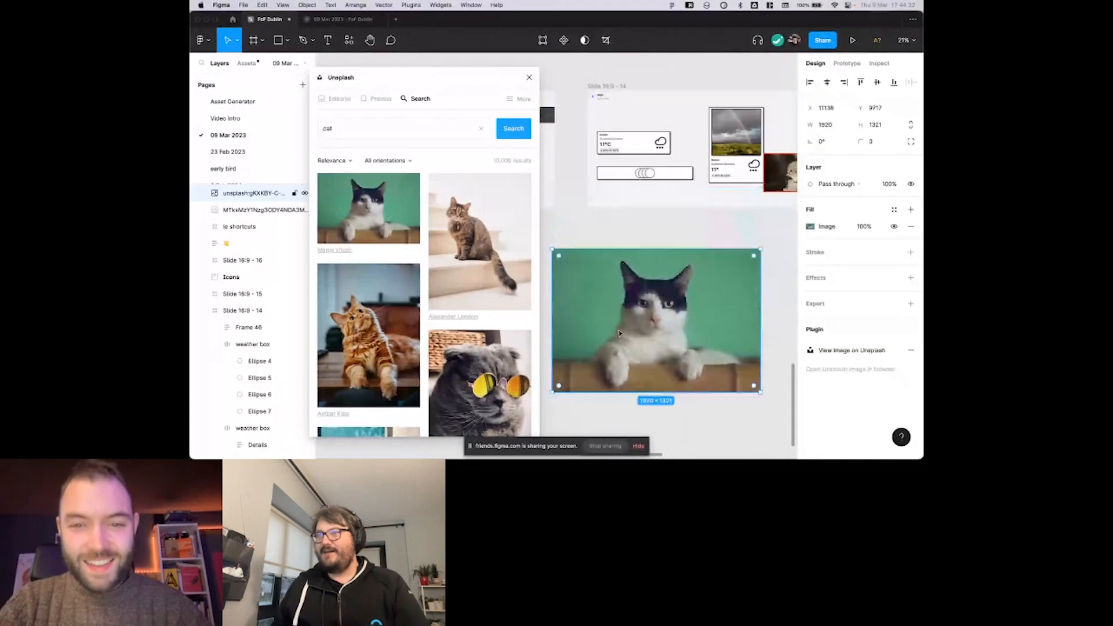
Copy the cat photo's properties and paste them onto the last circle in the box.
key("alt+super+c")
scroll(655, 210, "right", 1)
scroll(655, 210, "up", 1)
left_click(598, 214)
key("alt+super+v")
Paste the properties of the smaller animal photo beside the tall weather card onto the other three circles, and close Unsplash.
scroll(599, 217, "up", 3)
scroll(712, 224, "right", 2)
scroll(712, 224, "right", 2)
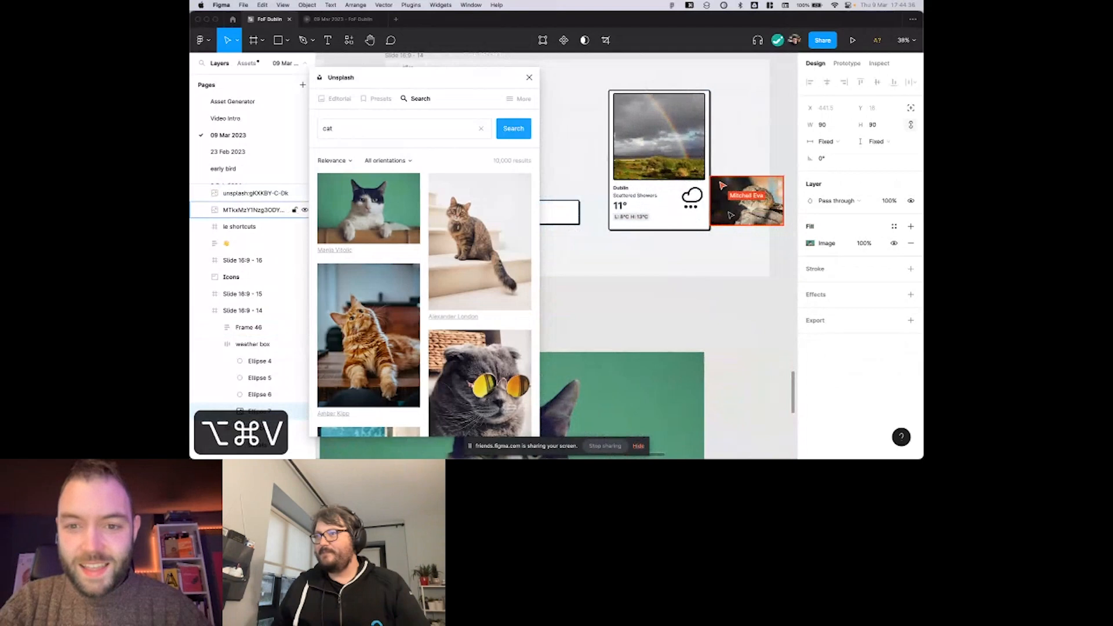
key("alt+super+c")
scroll(725, 217, "up", 5)
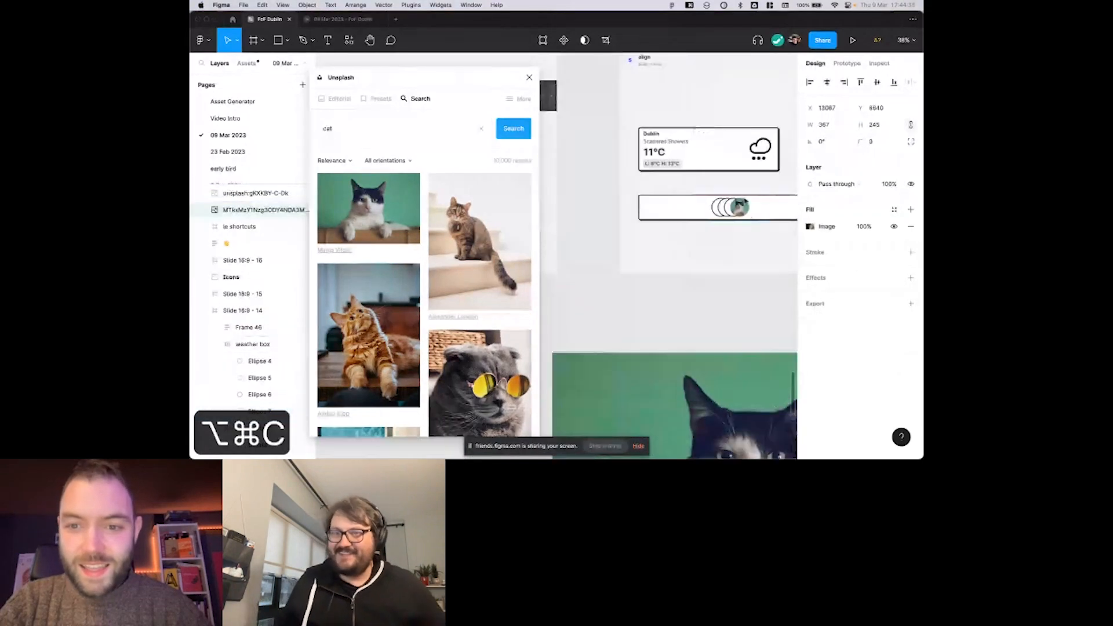
left_click(701, 220)
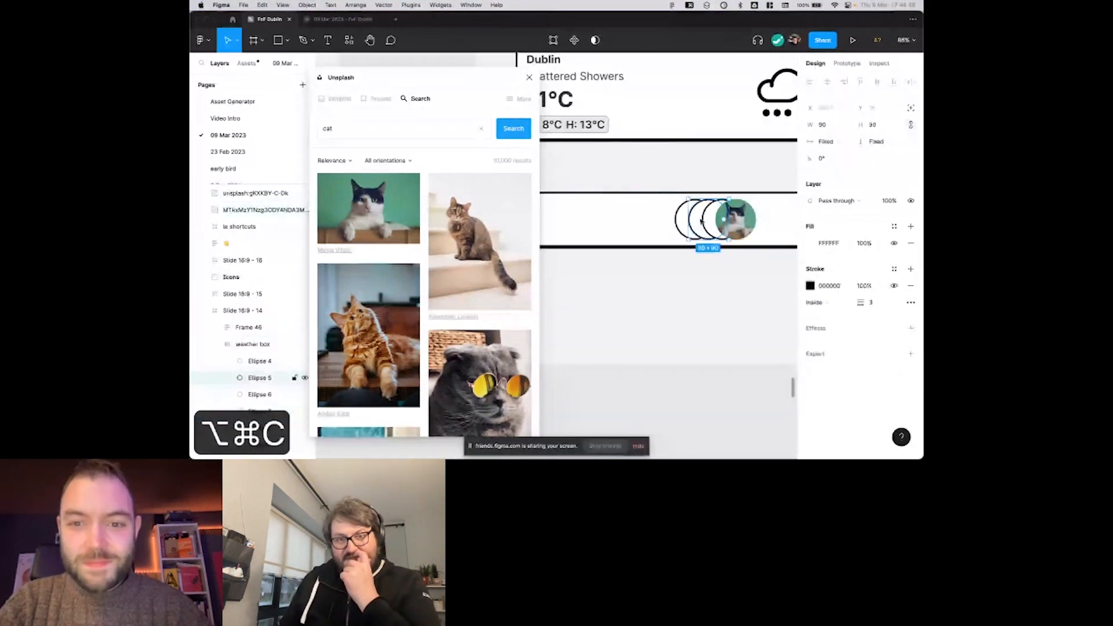
key("alt+super+v")
left_click(709, 220)
key("alt+super+v")
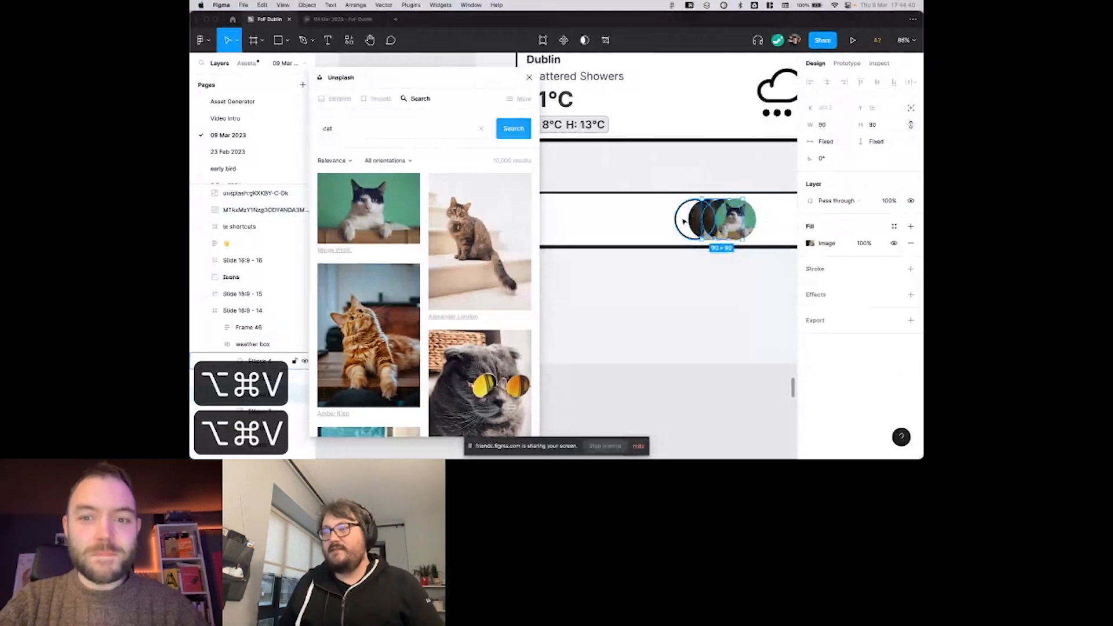
left_click(684, 222)
key("alt+super+v")
left_click(529, 77)
Examine how the four photo-filled circles overlap inside the box.
scroll(596, 235, "down", 2)
left_click(596, 235)
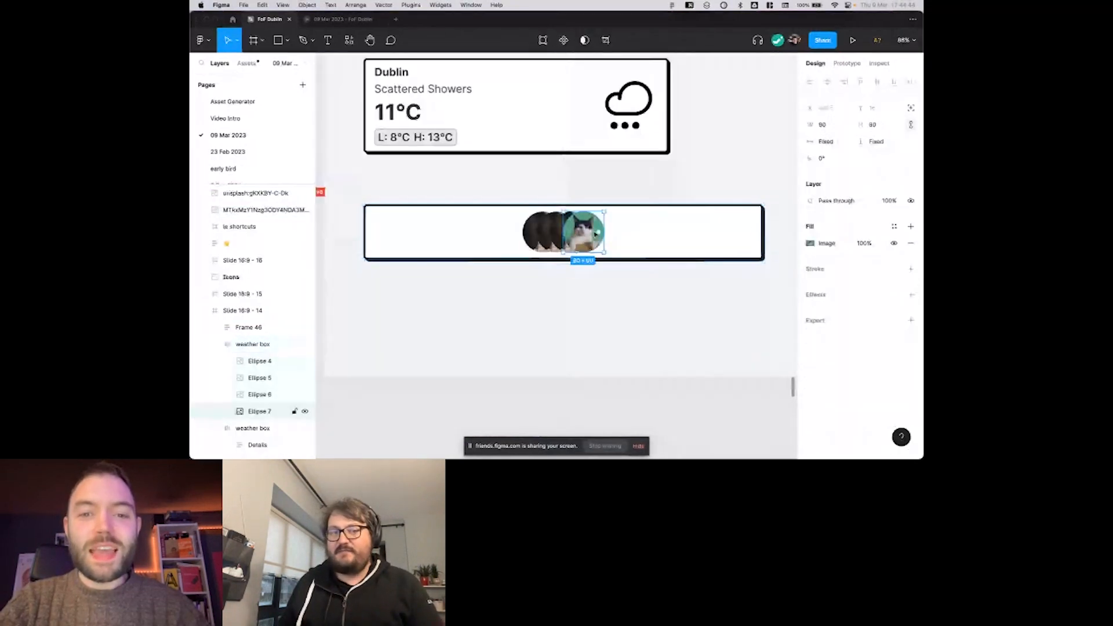
scroll(595, 235, "down", 2)
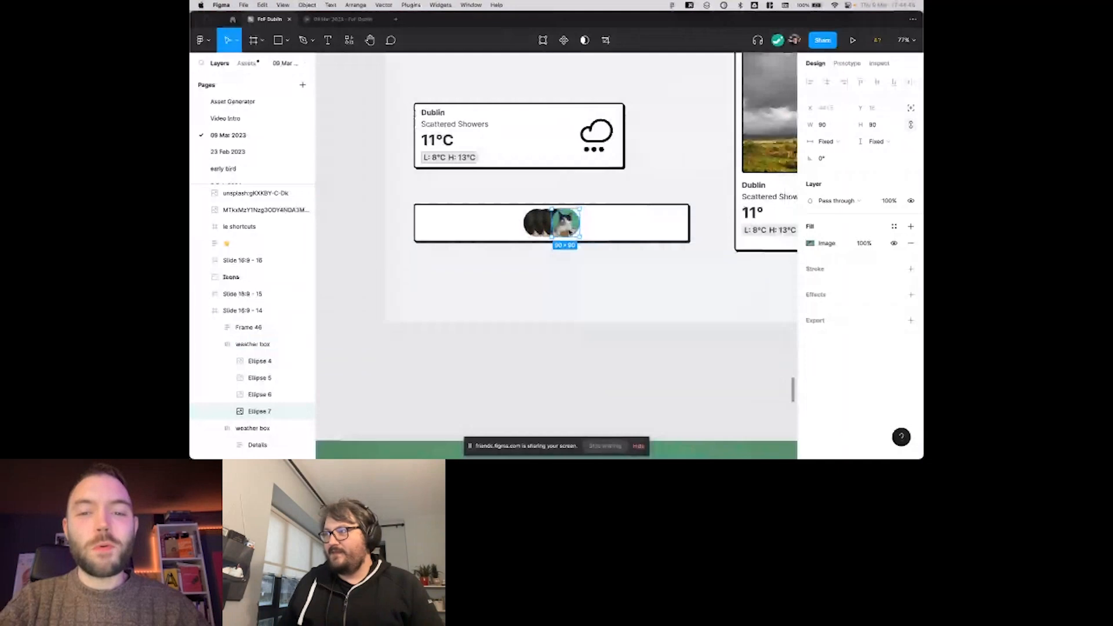
scroll(570, 232, "down", 2)
scroll(521, 234, "up", 5)
scroll(491, 239, "up", 1)
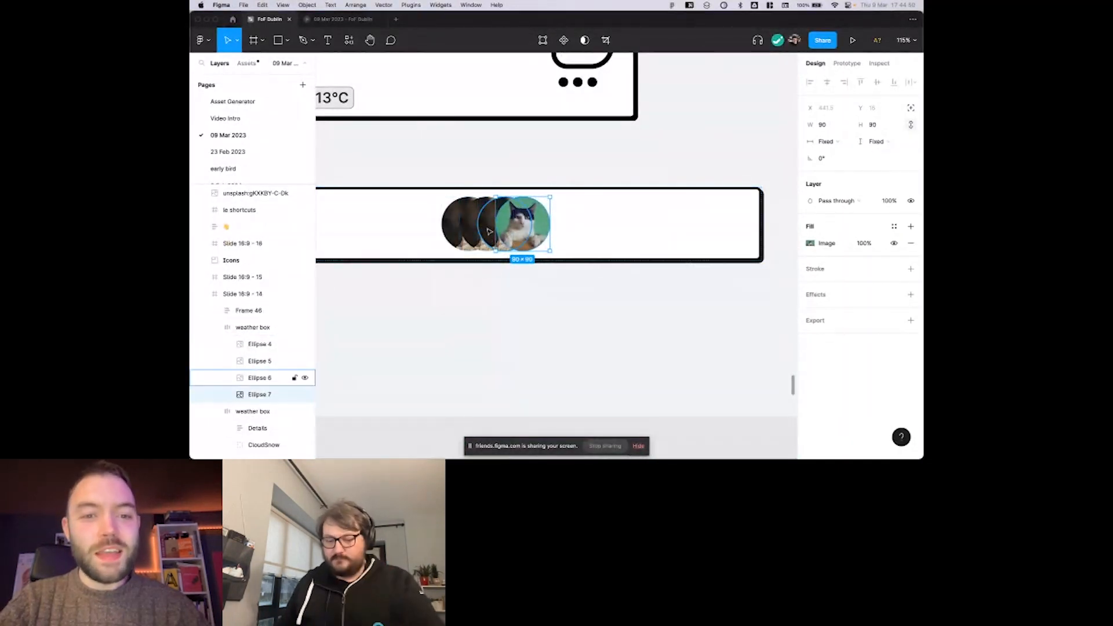
scroll(490, 231, "down", 3)
left_click(491, 309)
scroll(492, 309, "down", 2)
scroll(492, 308, "right", 1)
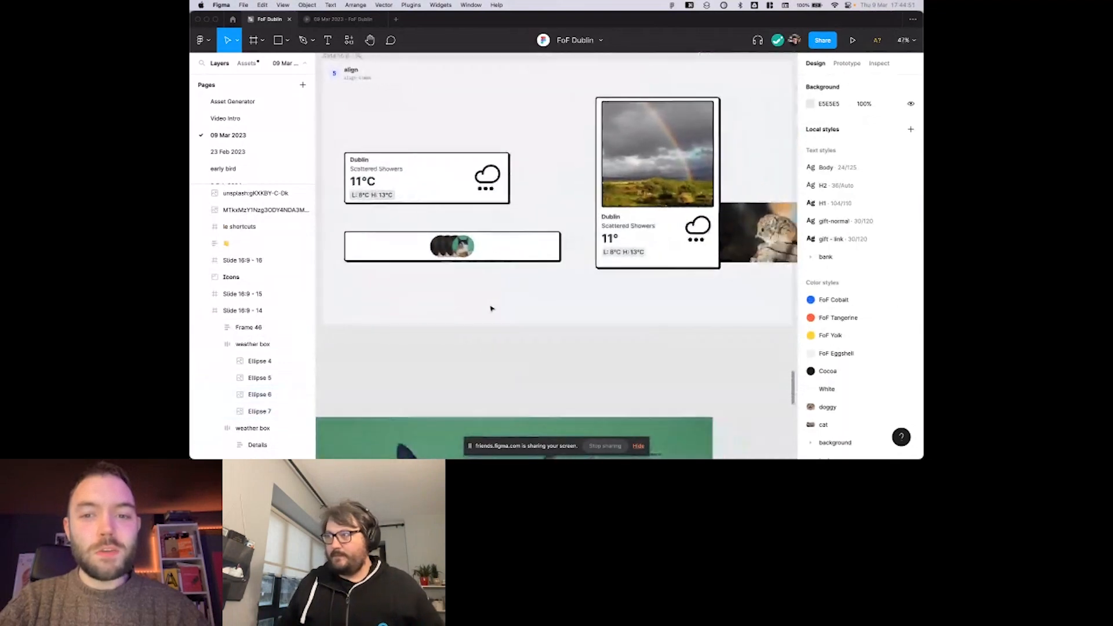
Show the copy properties and paste properties commands for the large cat photo, and dismiss them without running either.
left_click(736, 235)
scroll(659, 348, "down", 5)
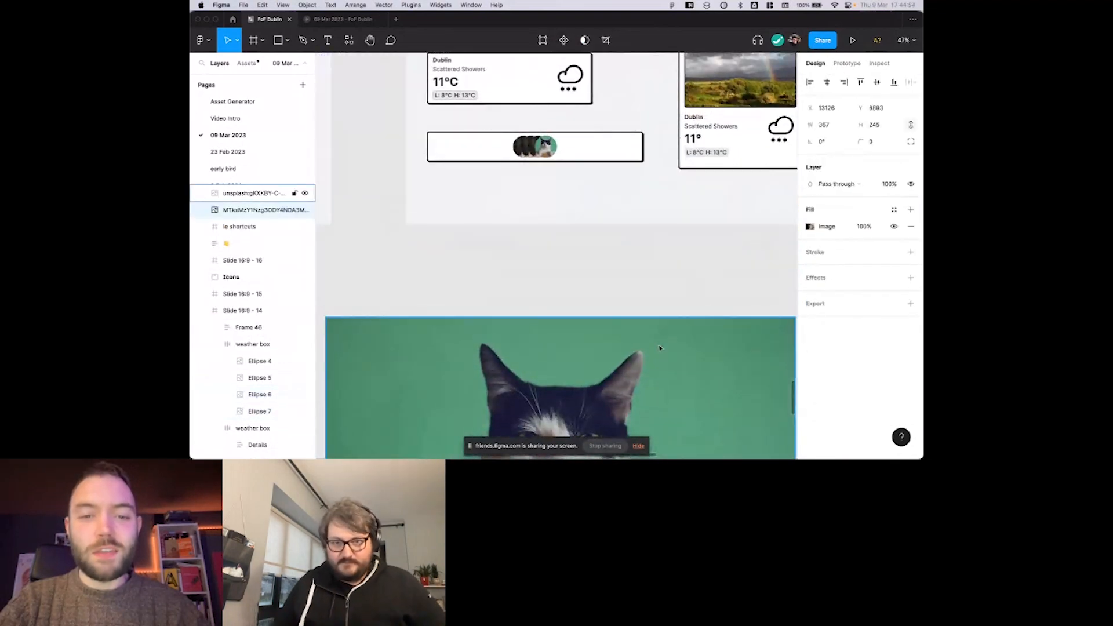
left_click(660, 347)
scroll(583, 247, "up", 1)
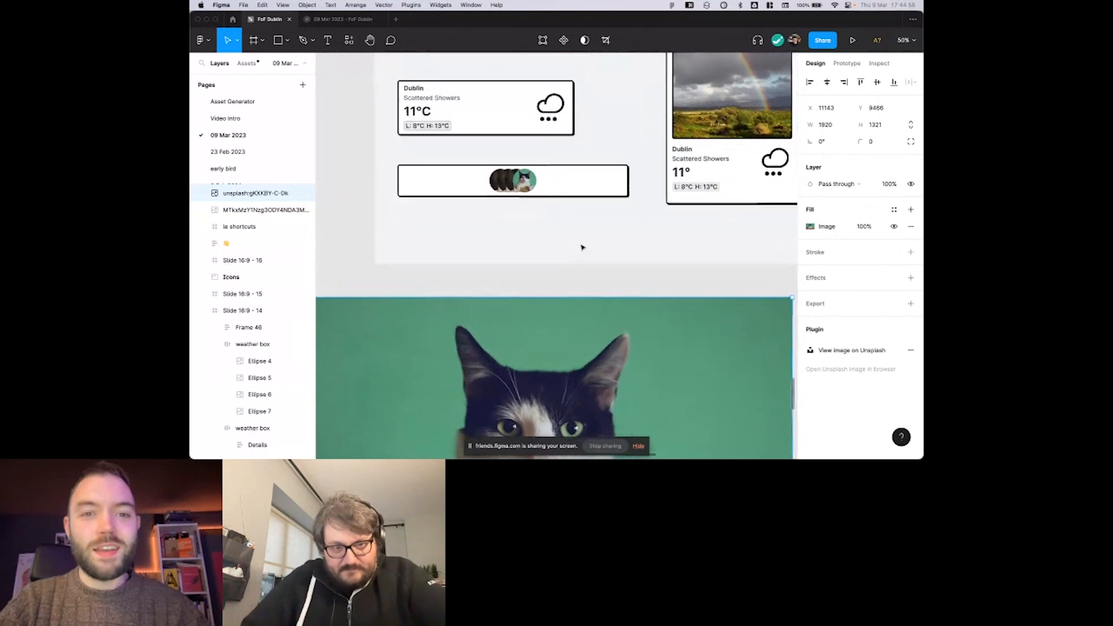
scroll(542, 236, "up", 5)
scroll(541, 236, "down", 2)
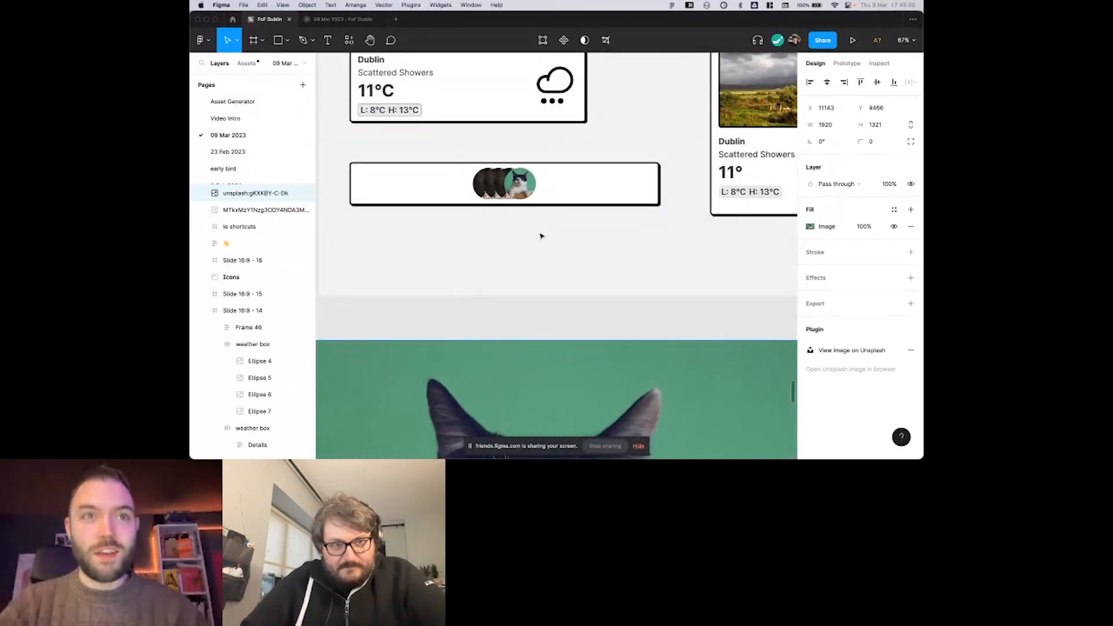
scroll(542, 236, "down", 1)
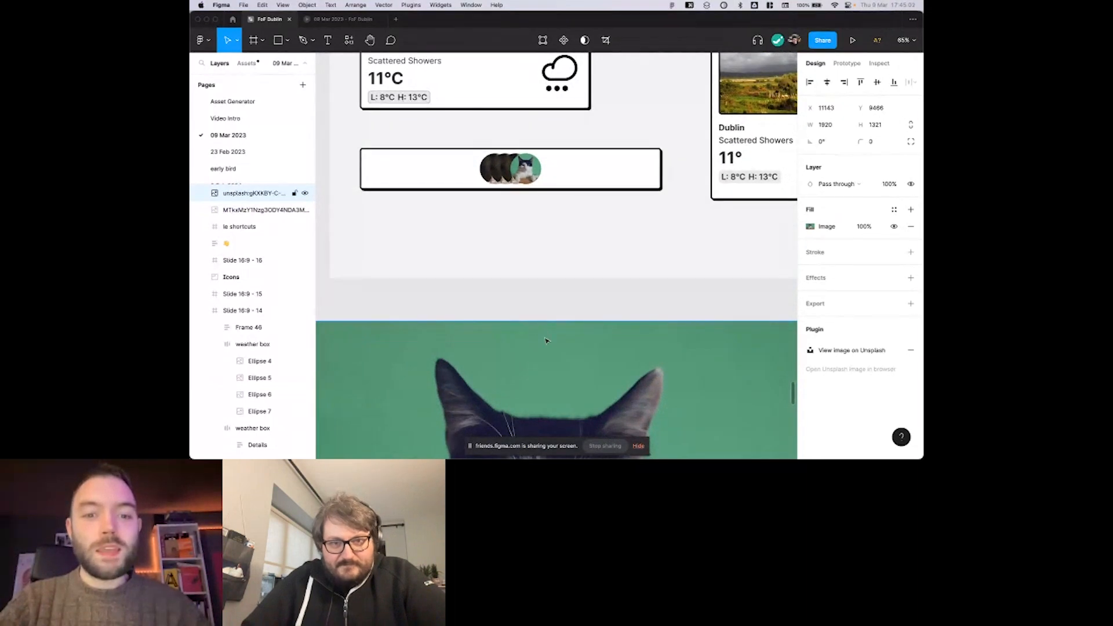
scroll(545, 340, "down", 5)
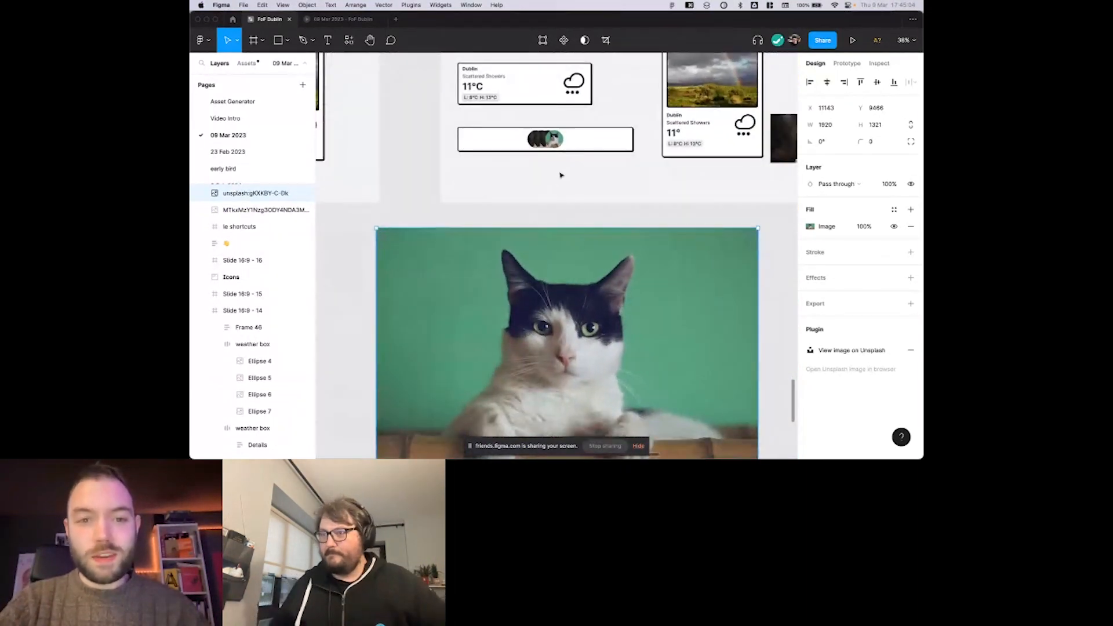
scroll(560, 134, "up", 2)
scroll(576, 288, "up", 1)
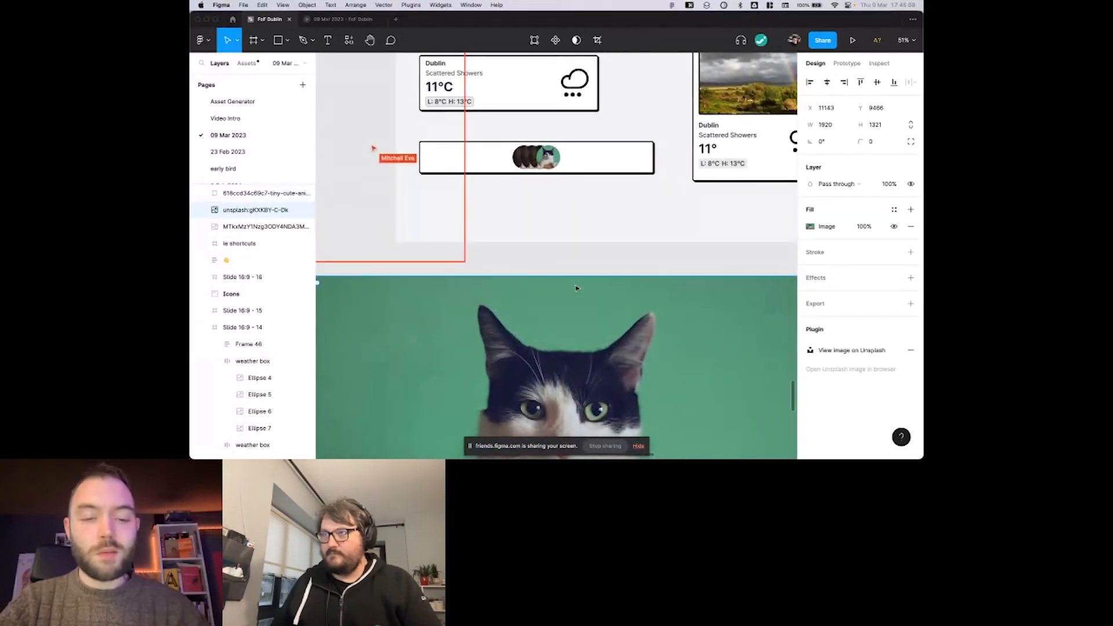
scroll(577, 288, "up", 1)
right_click(567, 322)
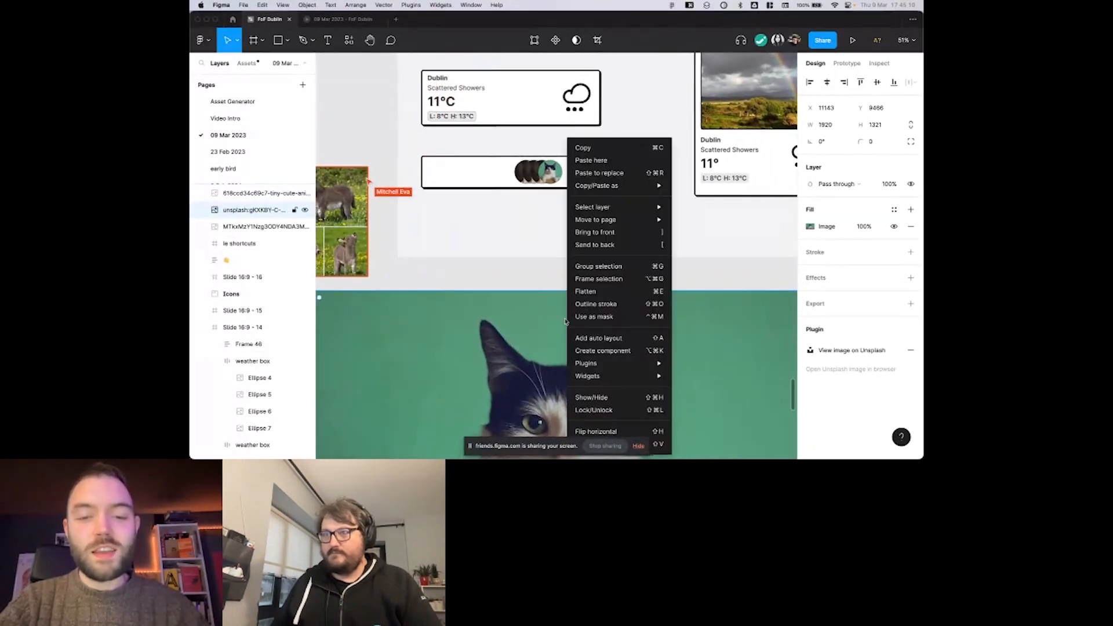
mouse_move(613, 191)
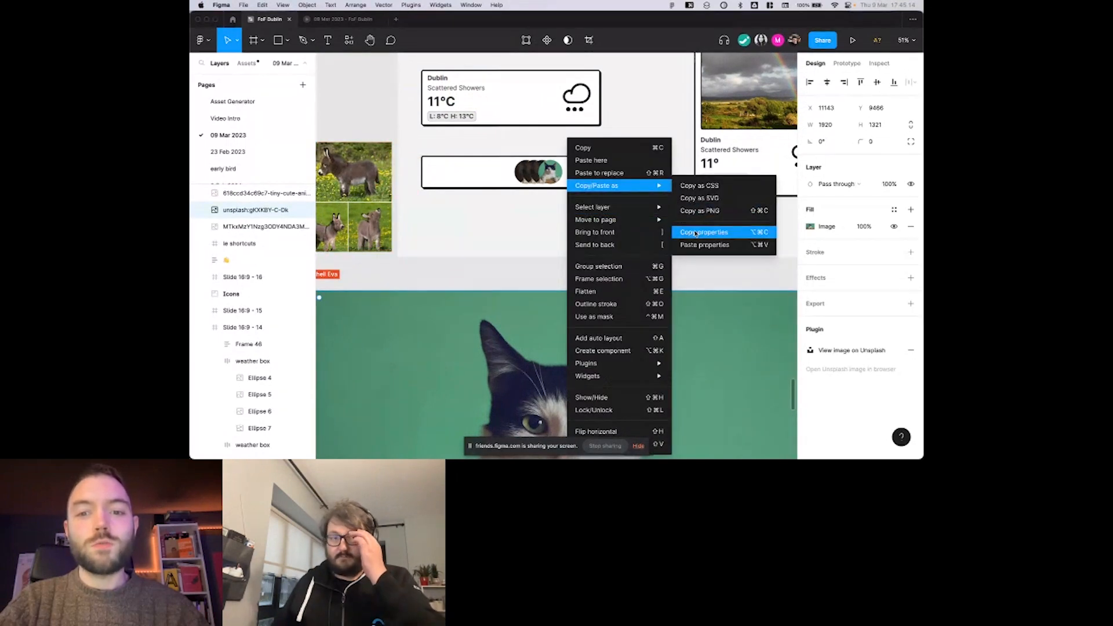
left_click(564, 202)
Try item spacings of 0 and -24 on the circles' box, and settle on -54.
left_click(548, 174)
scroll(571, 168, "up", 10)
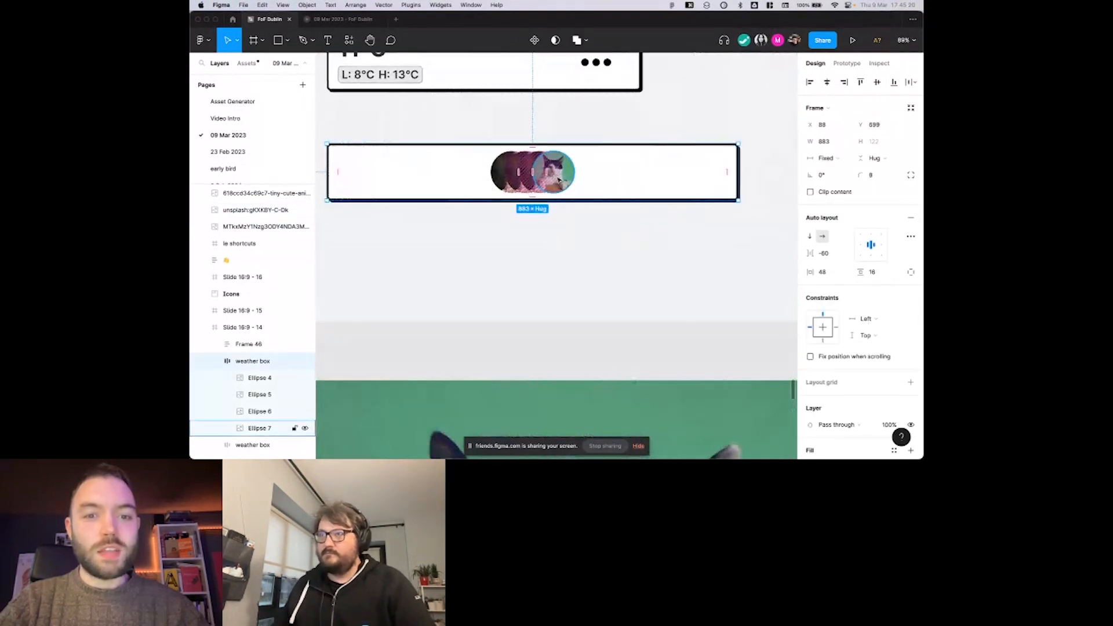
scroll(569, 170, "up", 2)
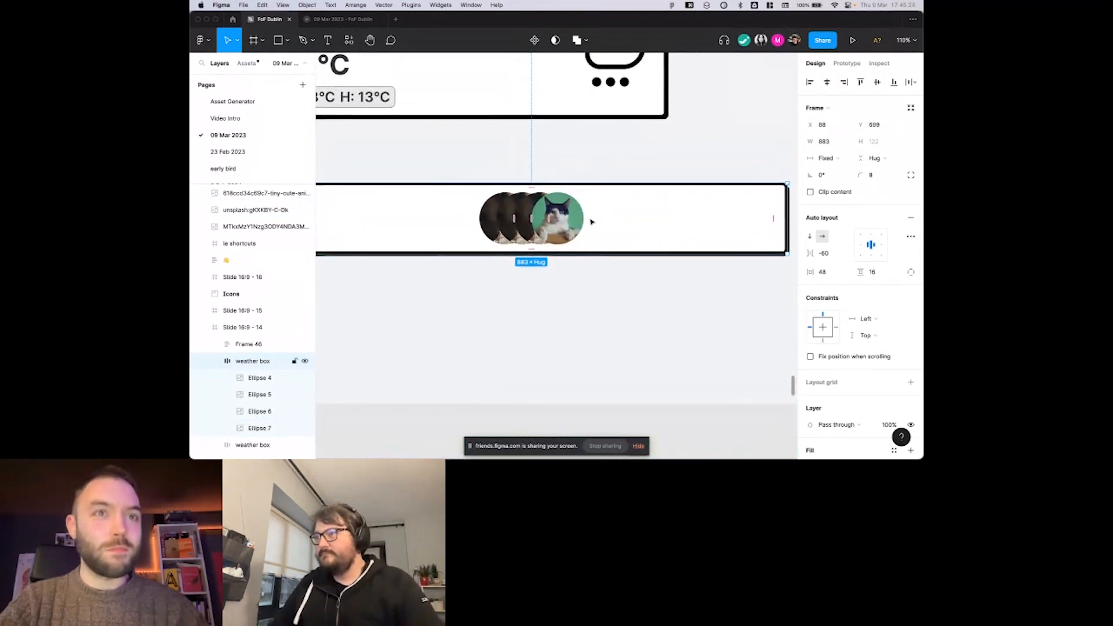
scroll(592, 221, "down", 2)
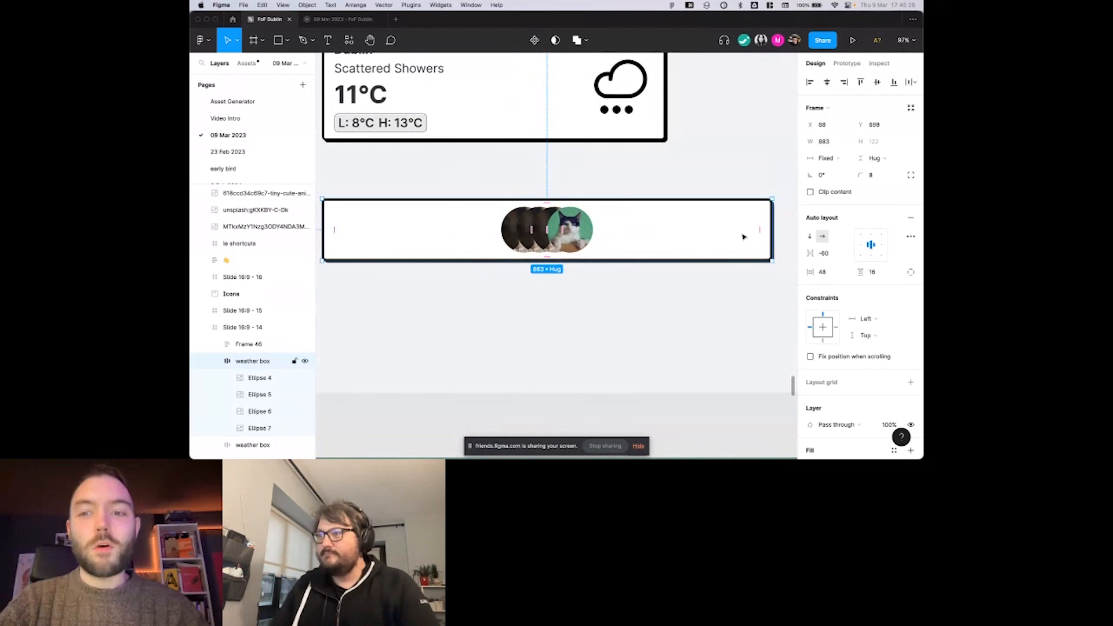
mouse_move(812, 254)
left_mouse_down()
mouse_move(847, 253)
mouse_move(814, 253)
left_mouse_up()
key("super+a")
type("00")
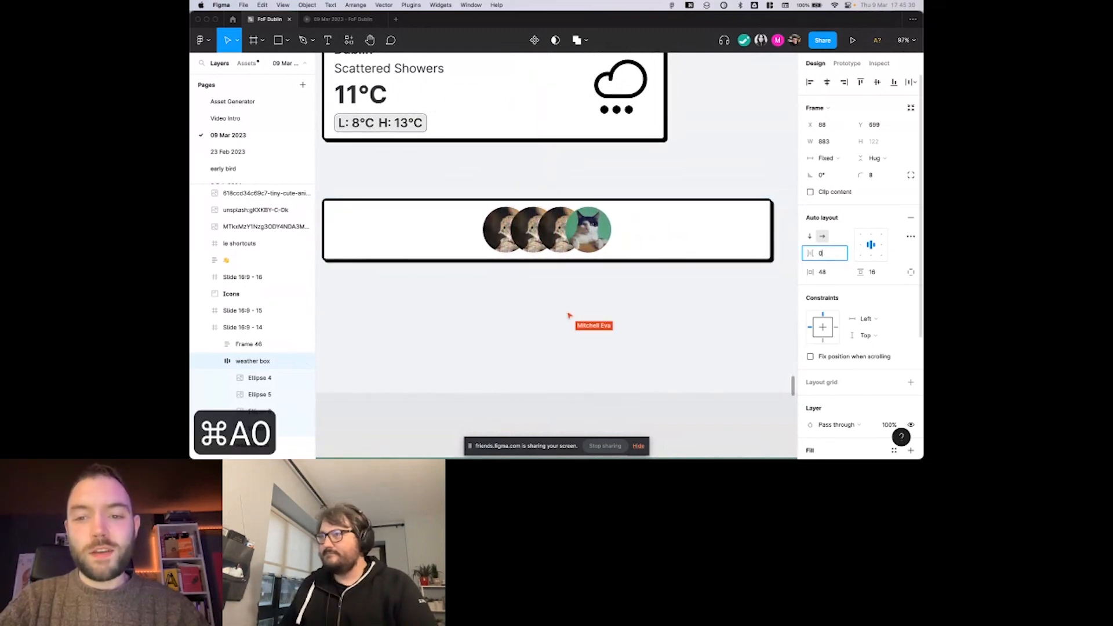
key("BackSpace")
key("BackSpace")
type("-24")
key("Return")
left_click_drag(815, 254, 799, 255)
scroll(690, 218, "right", 1)
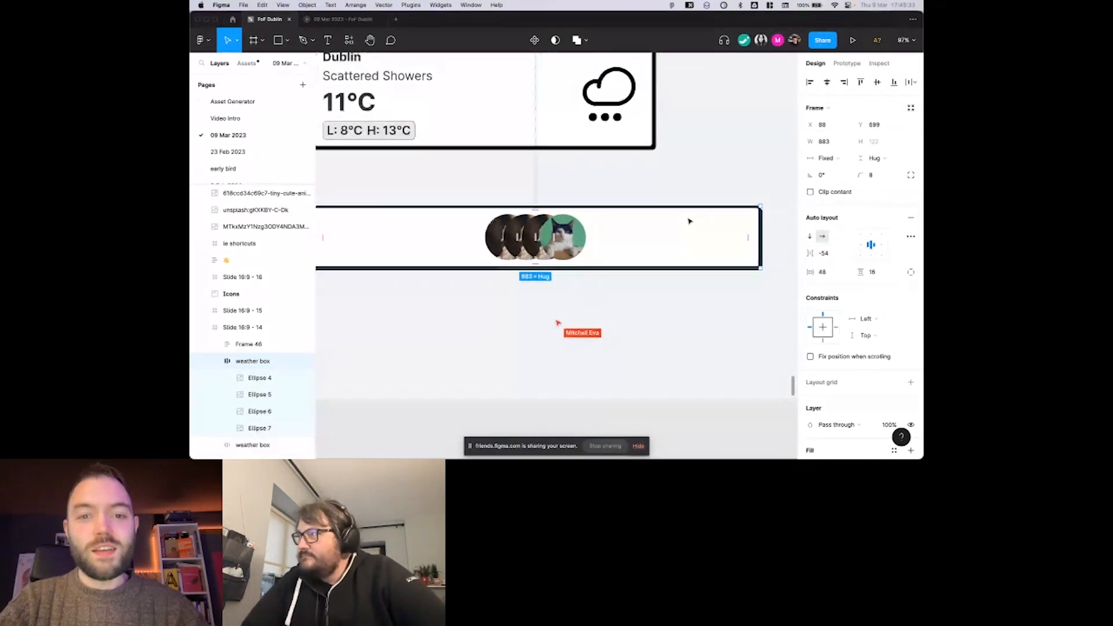
Switch the circles' canvas stacking to First on top in the advanced auto layout settings, and return it to Last on top.
left_click(910, 237)
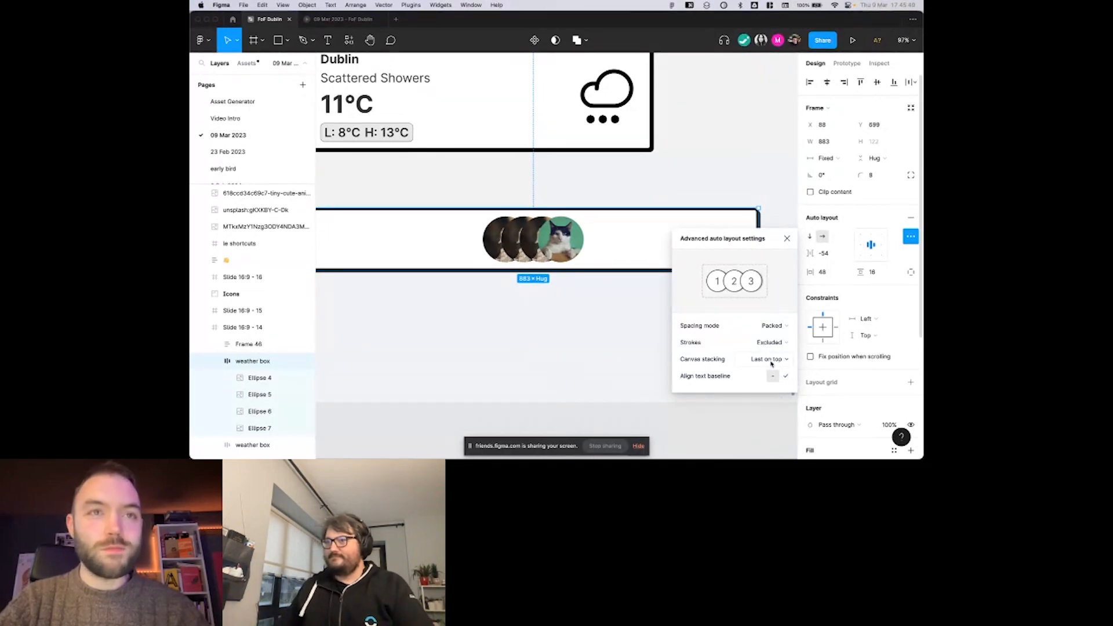
left_click(766, 360)
left_click(760, 352)
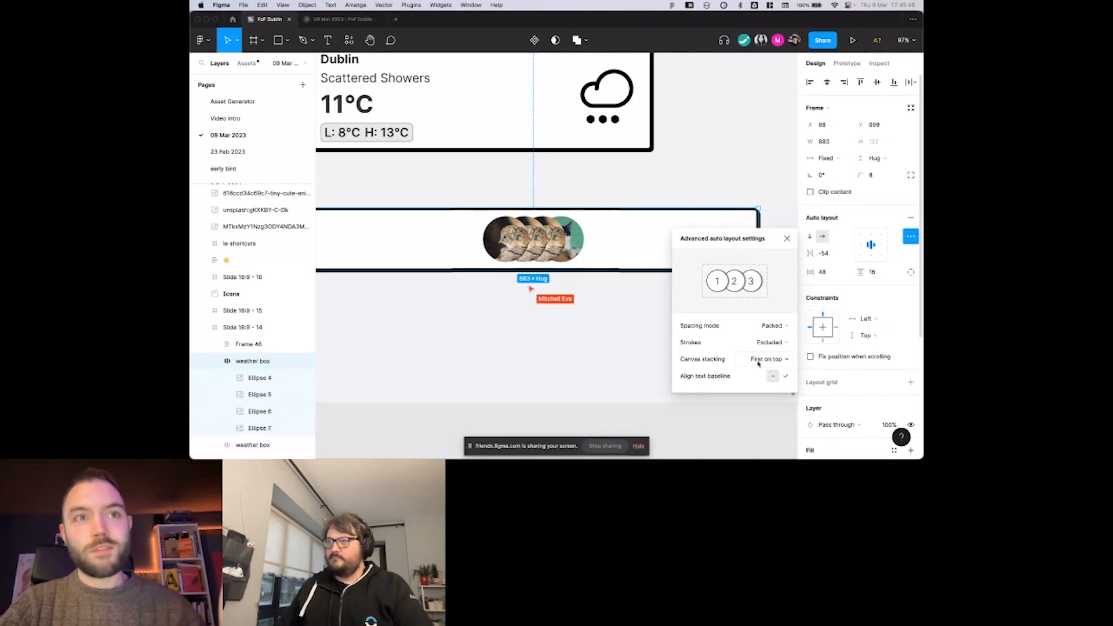
left_click(758, 362)
left_click(747, 372)
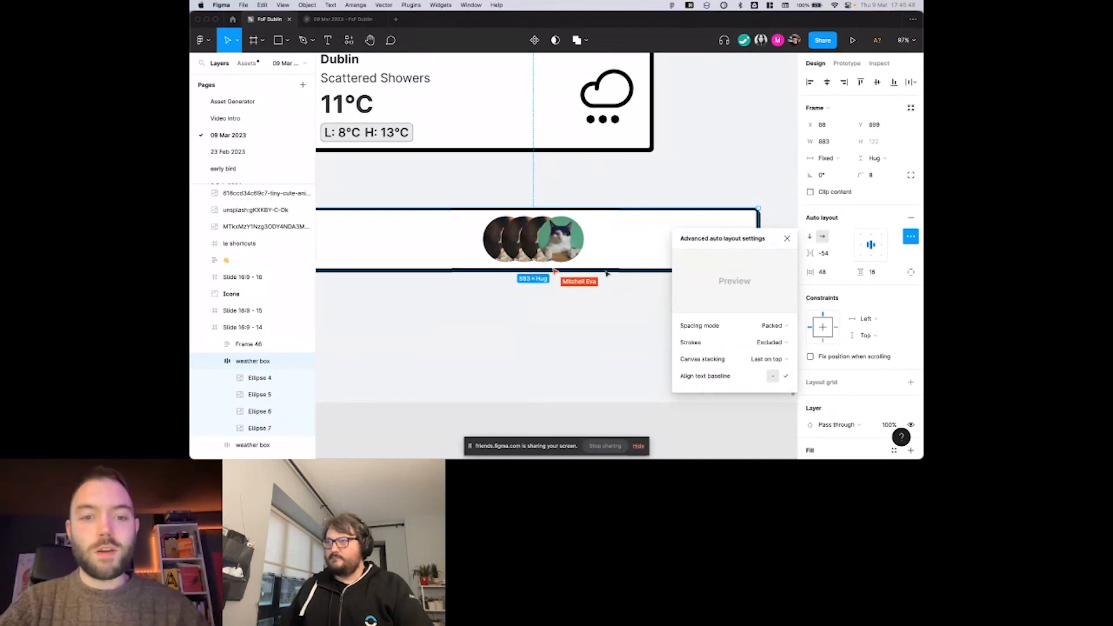
Compare the order of the four ellipse layers with how the photo circles overlap on the canvas.
left_click(250, 384)
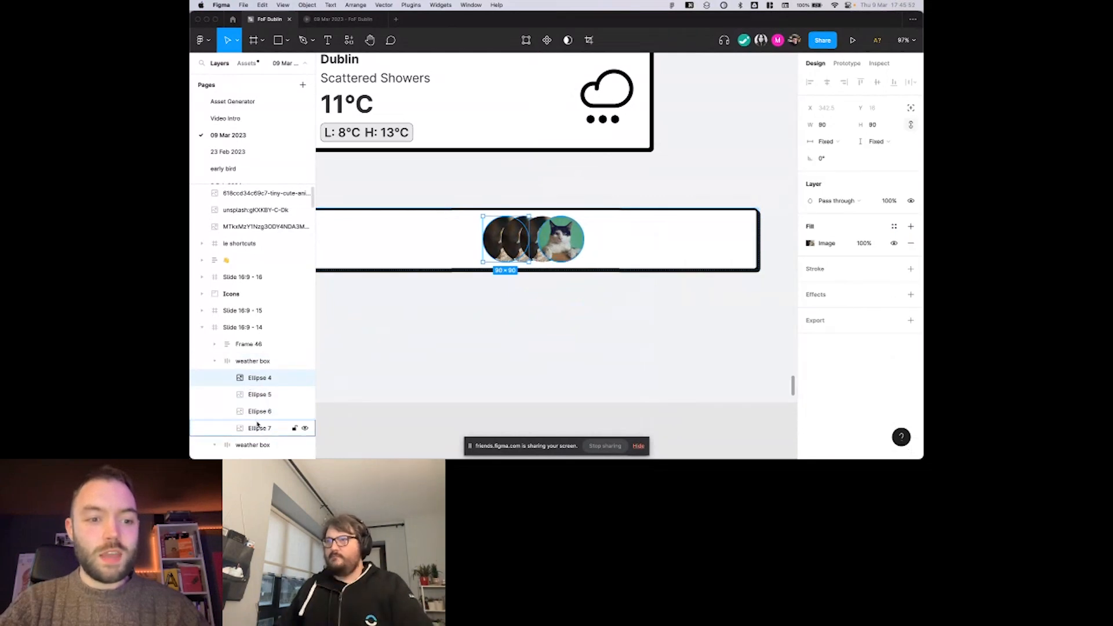
left_click(502, 371)
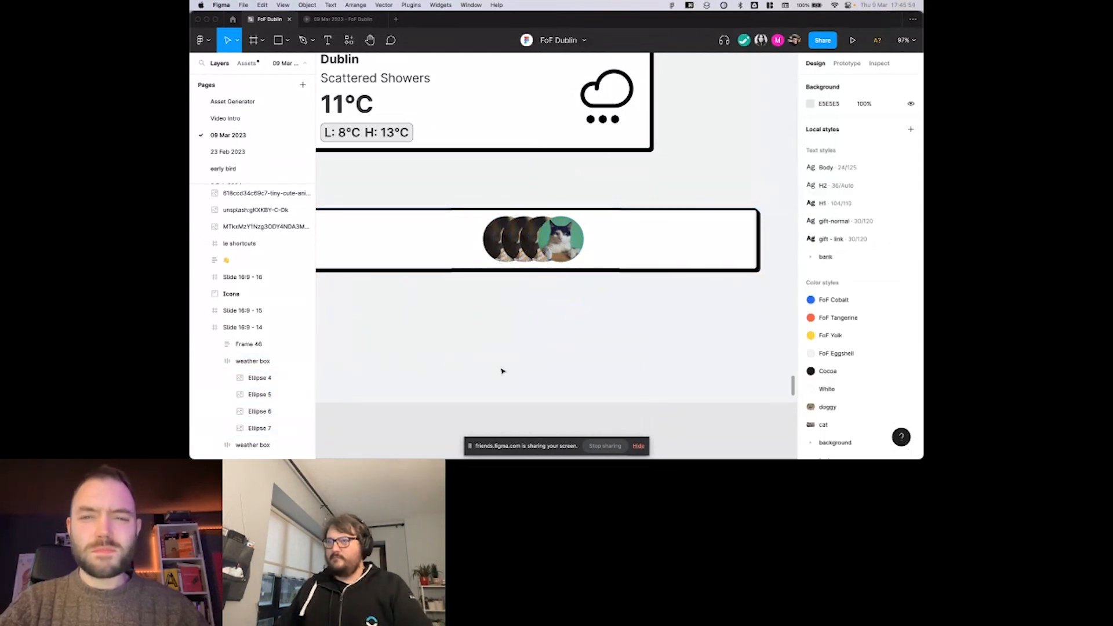
scroll(502, 371, "down", 3)
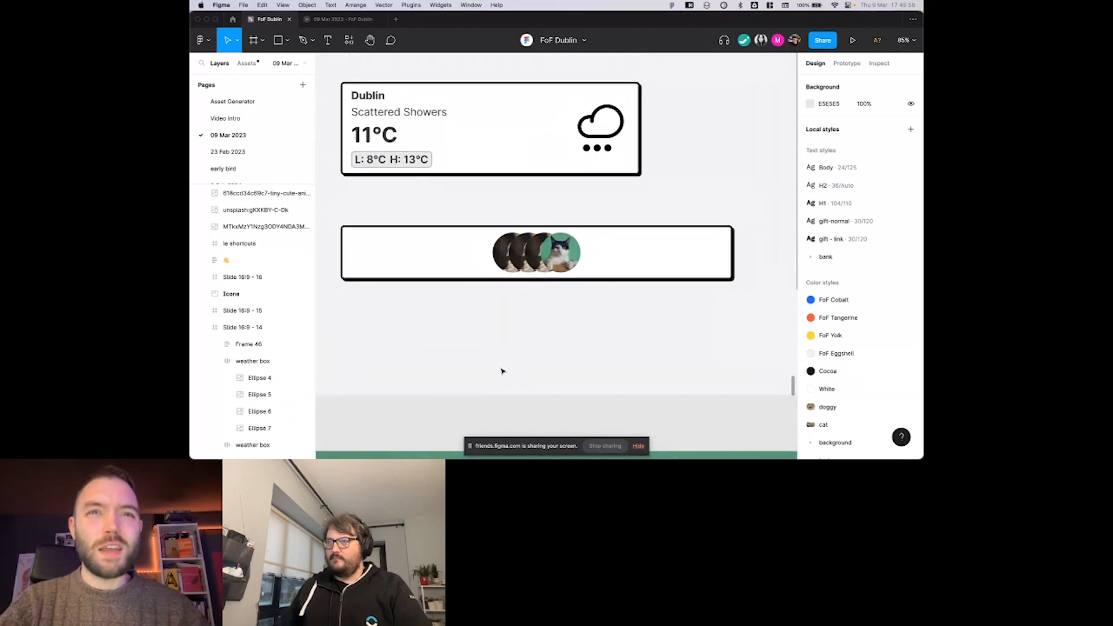
scroll(502, 371, "down", 1)
scroll(525, 334, "up", 3)
scroll(526, 333, "down", 2)
scroll(526, 334, "right", 1)
scroll(525, 334, "up", 1)
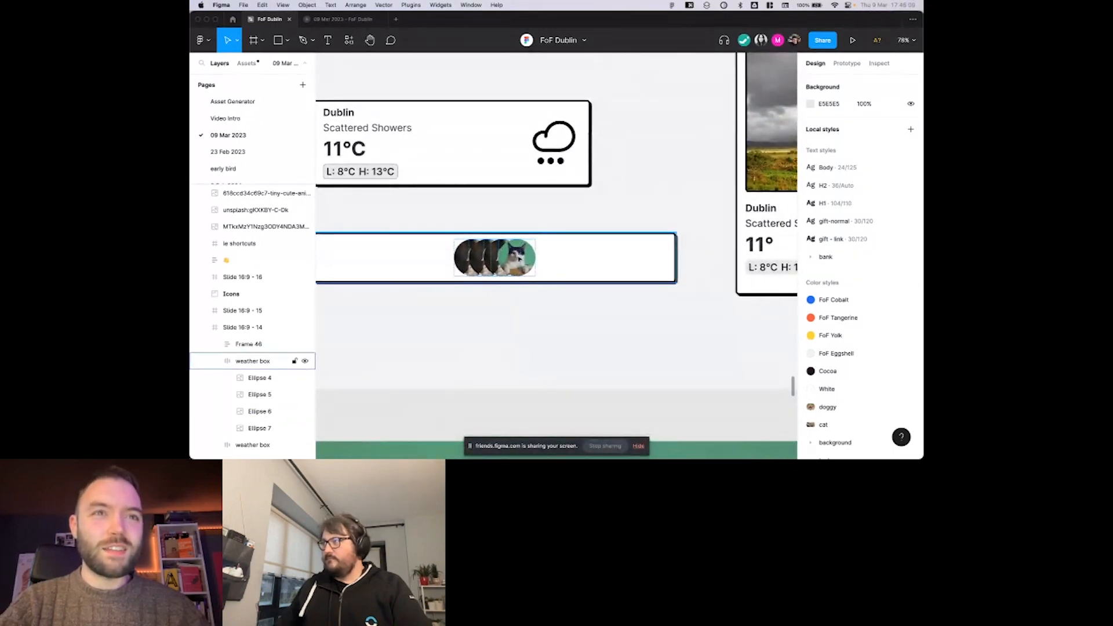
left_click(503, 252)
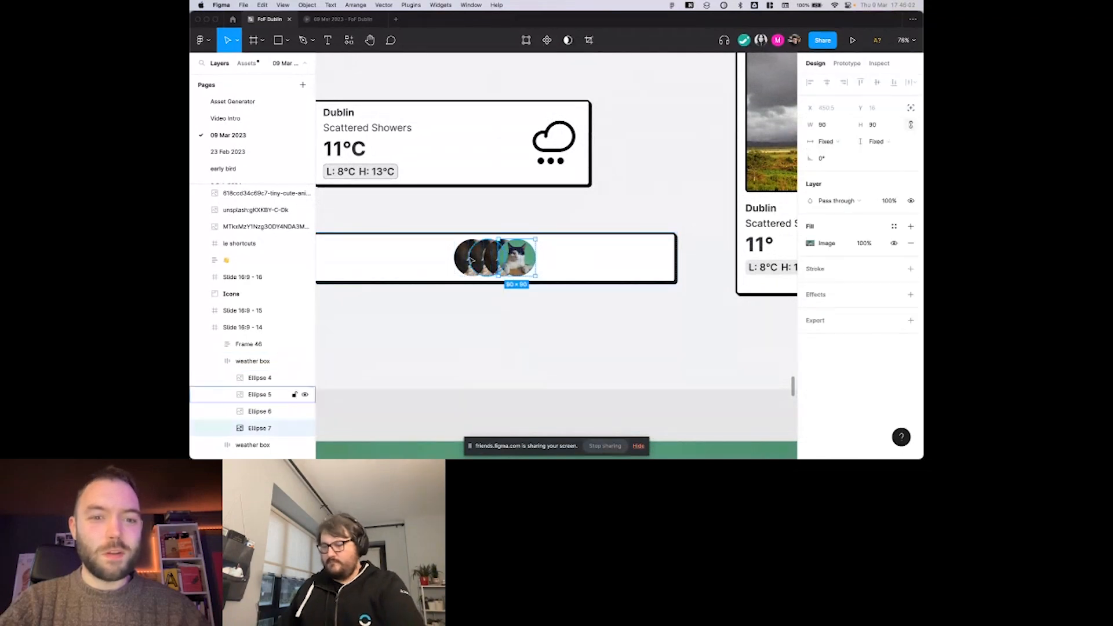
Clear the ellipse selection and select the horizontal Dublin weather card on the align slide.
left_click(509, 337)
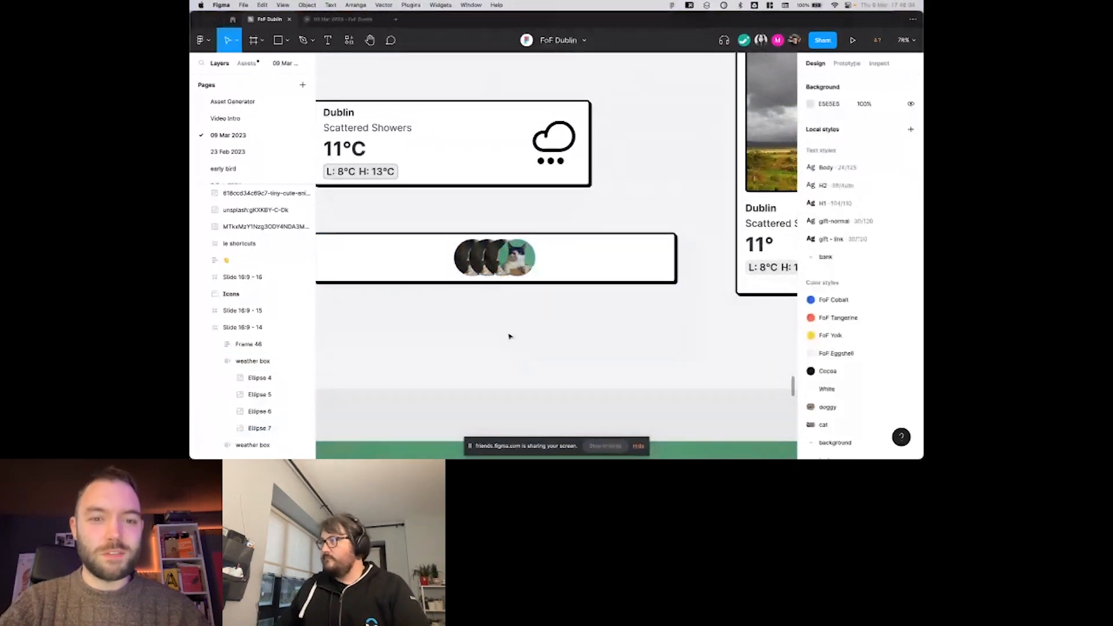
scroll(509, 336, "down", 3)
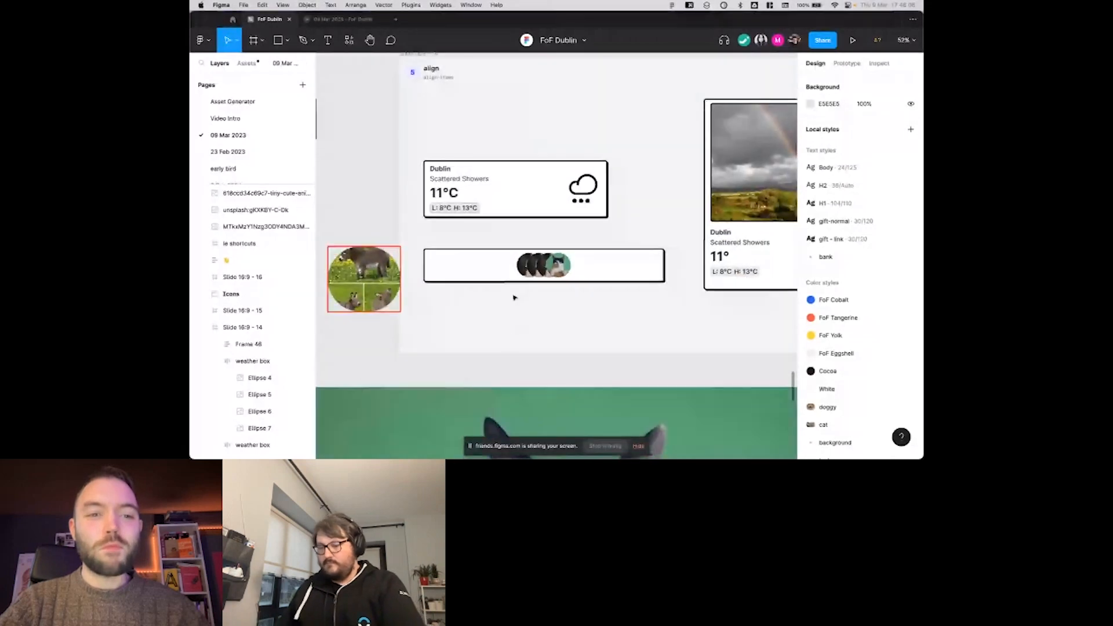
scroll(527, 217, "left", 3)
scroll(526, 217, "up", 2)
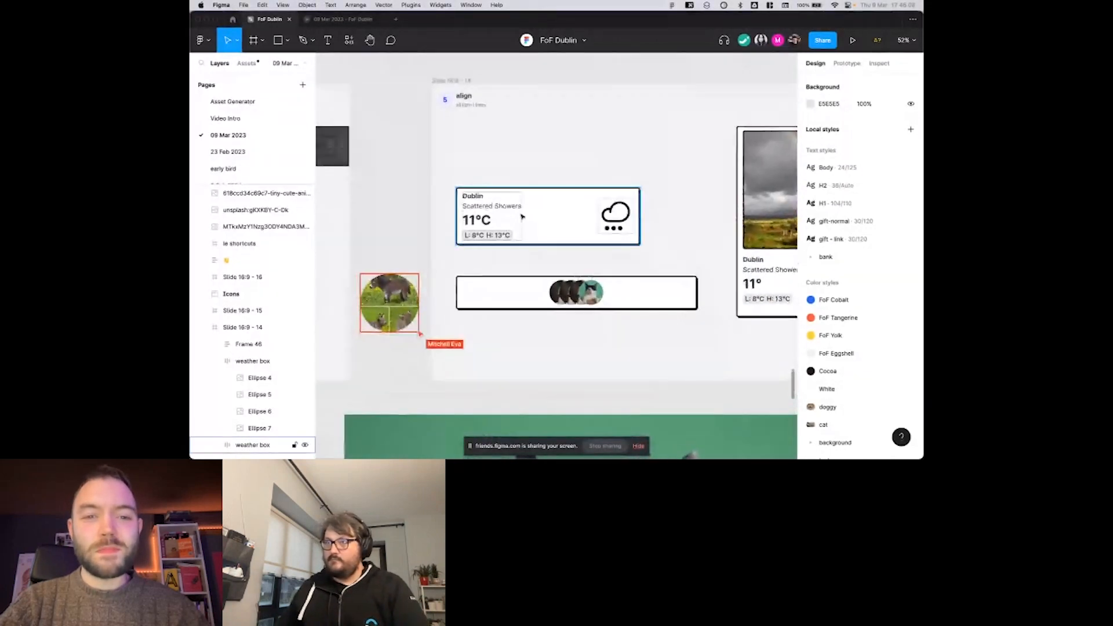
left_click(545, 212)
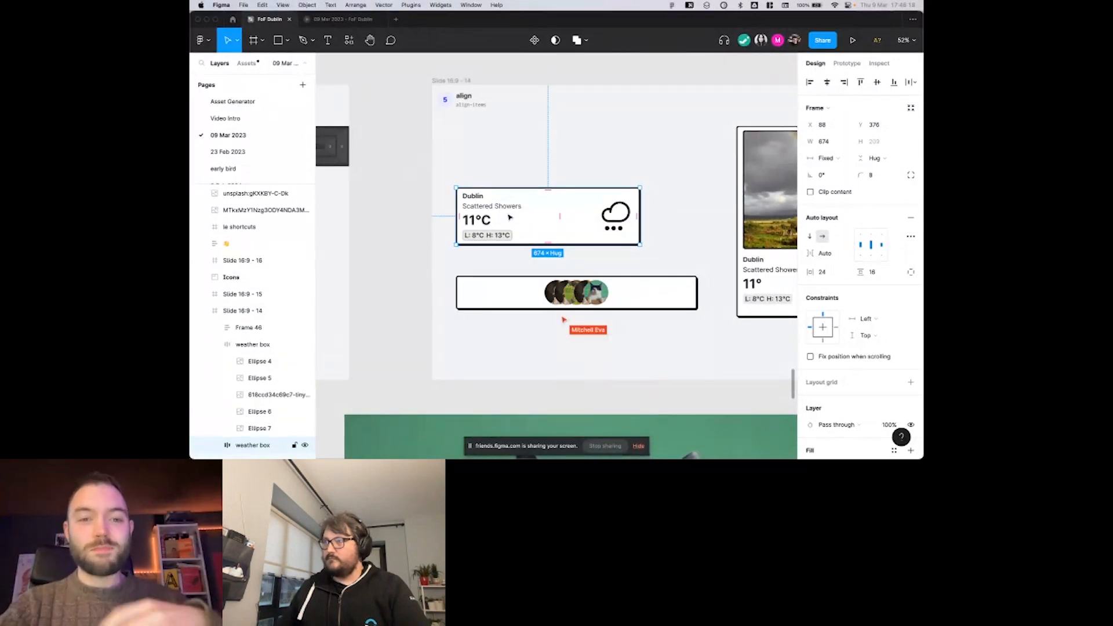
Examine the donkey photo circle in the avatar row up close, and clear the weather card selection.
scroll(522, 224, "right", 2)
scroll(522, 224, "right", 3)
scroll(521, 224, "down", 1)
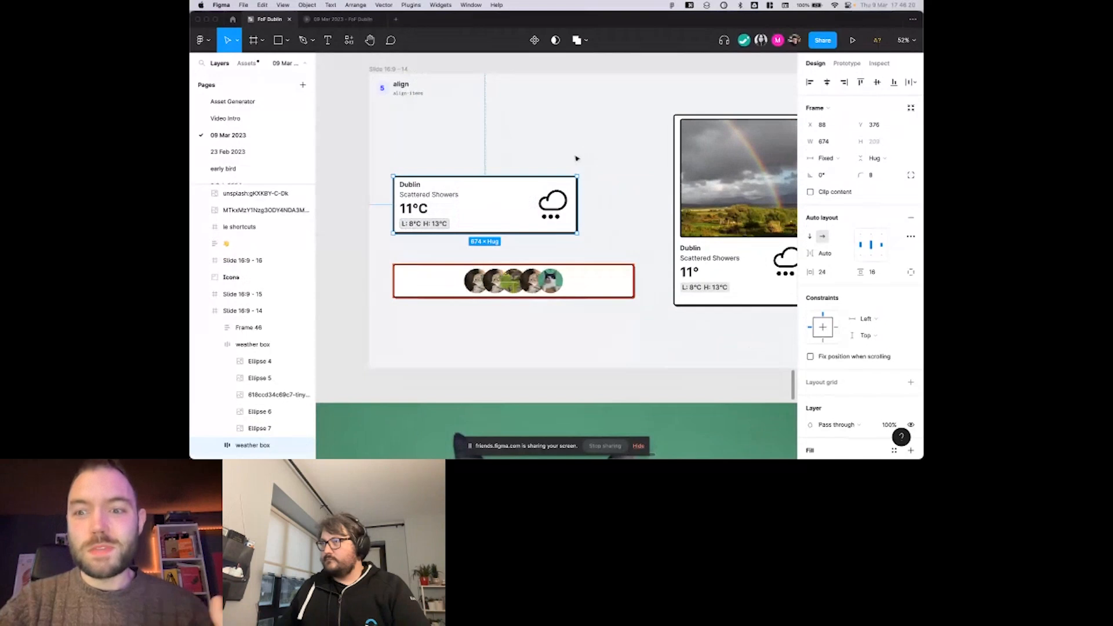
scroll(599, 165, "right", 2)
scroll(598, 165, "down", 1)
scroll(492, 263, "up", 3)
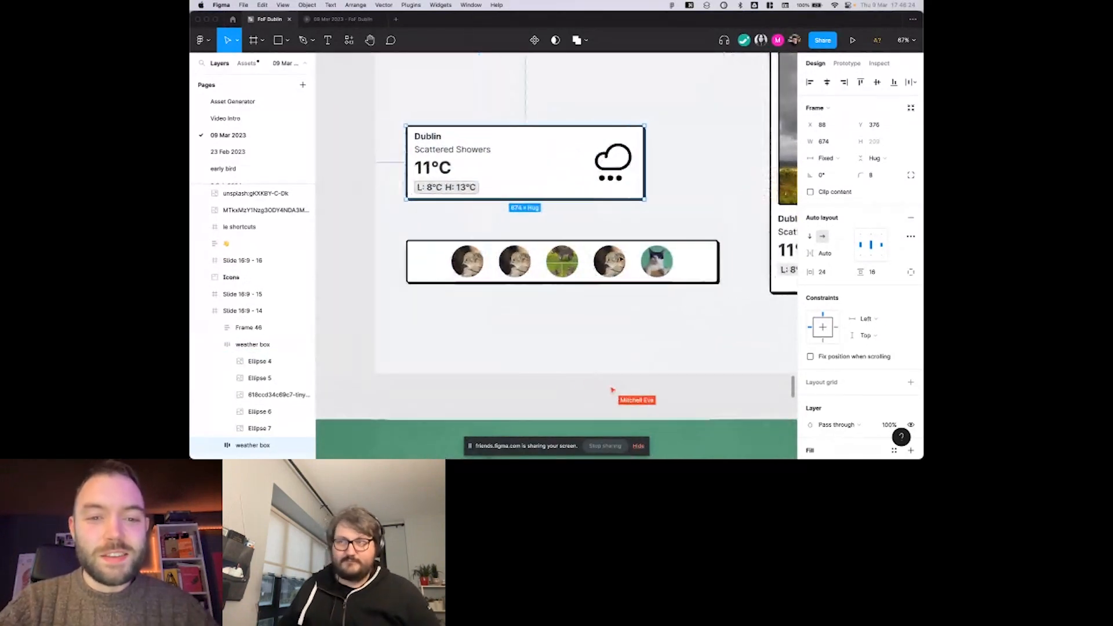
scroll(541, 264, "up", 6)
scroll(588, 268, "up", 8)
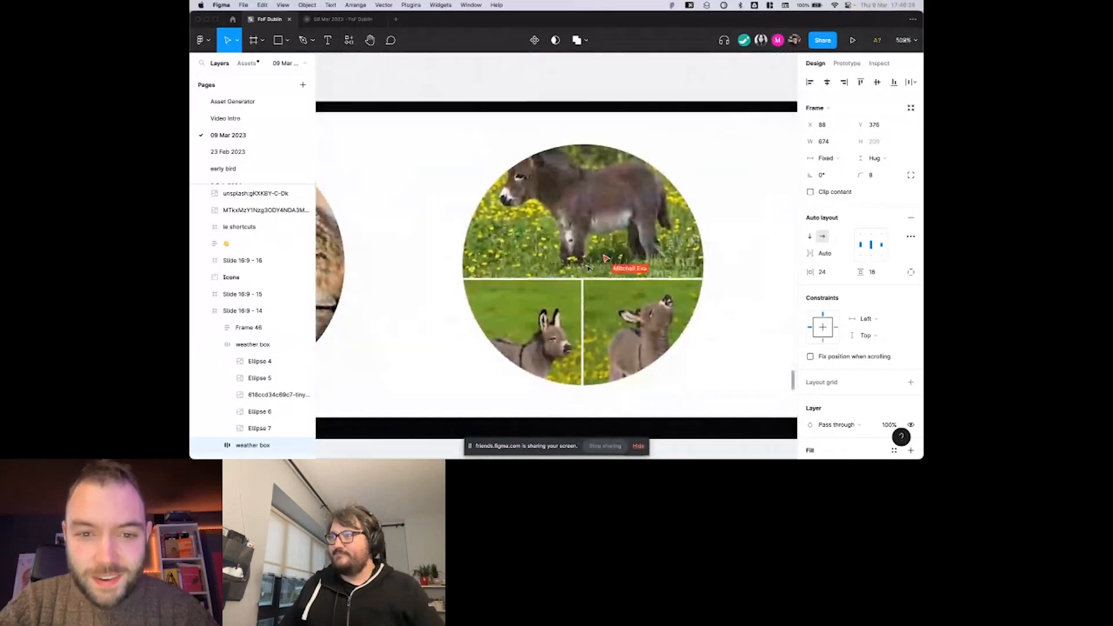
scroll(588, 267, "down", 8)
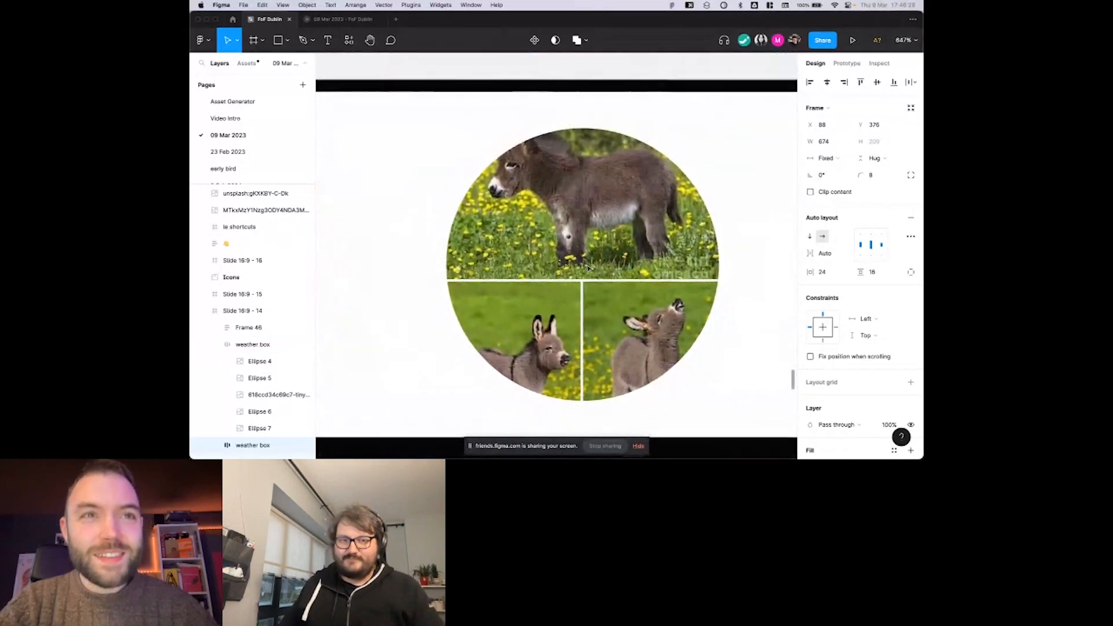
scroll(638, 235, "down", 3)
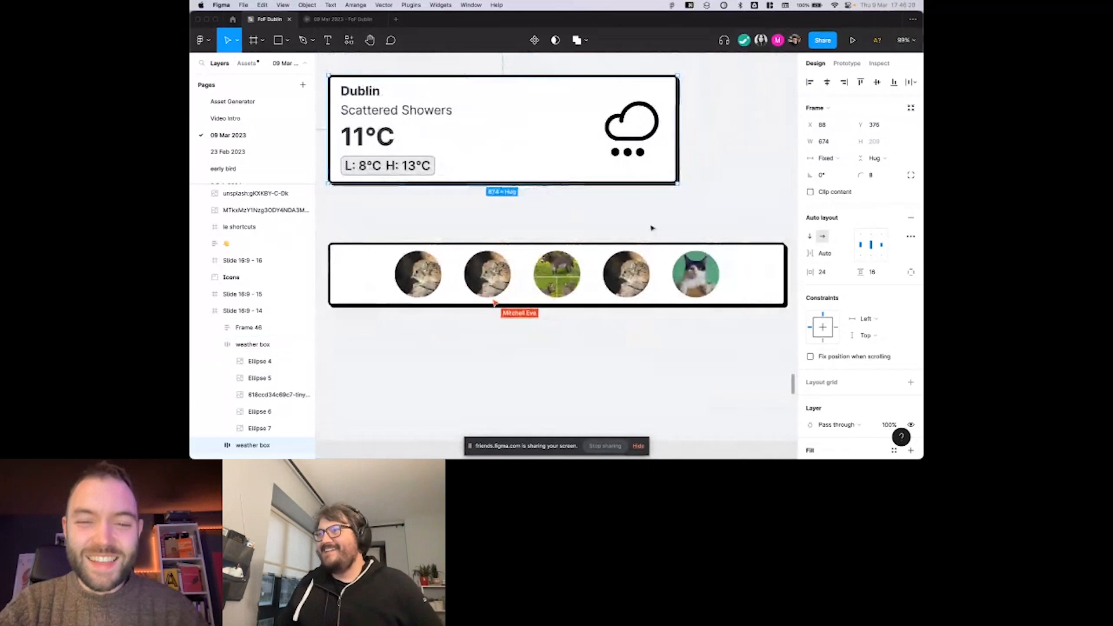
left_click(651, 227)
scroll(652, 228, "down", 5)
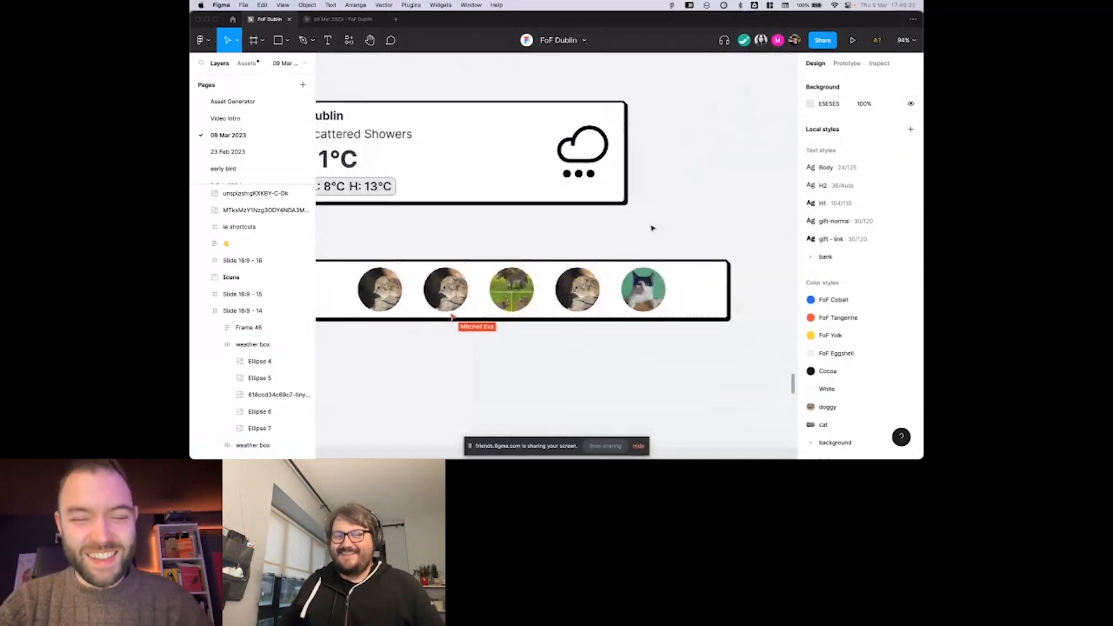
scroll(652, 231, "down", 3)
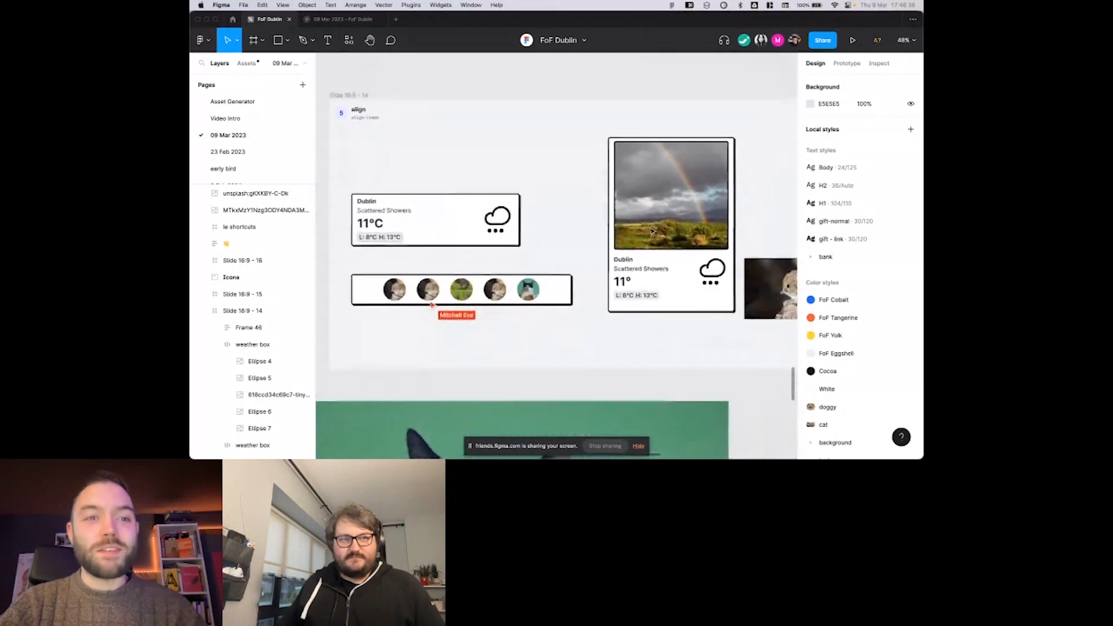
scroll(651, 232, "right", 2)
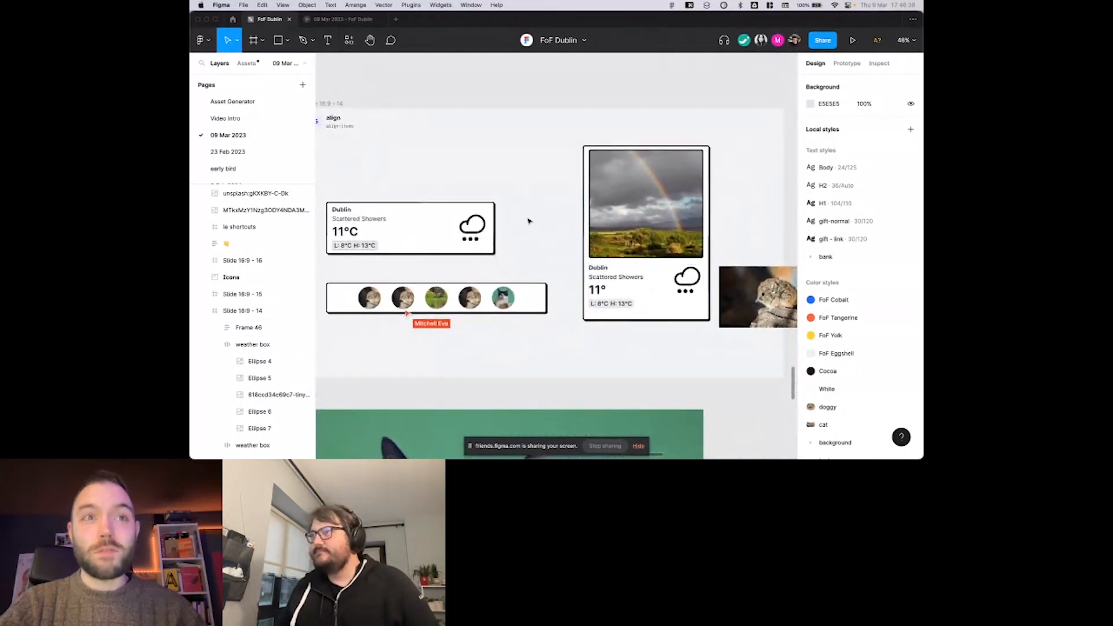
Open the advanced auto layout settings for the horizontal Dublin weather card and examine the spacing mode preview.
scroll(518, 237, "left", 2)
left_click(493, 240)
scroll(522, 243, "left", 3)
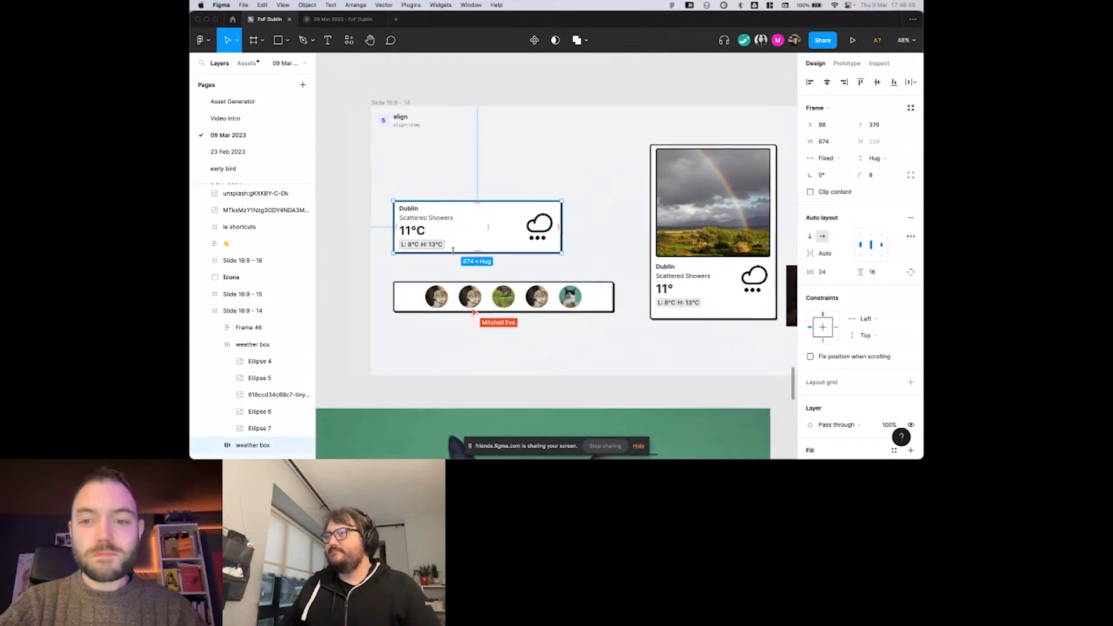
left_click(909, 238)
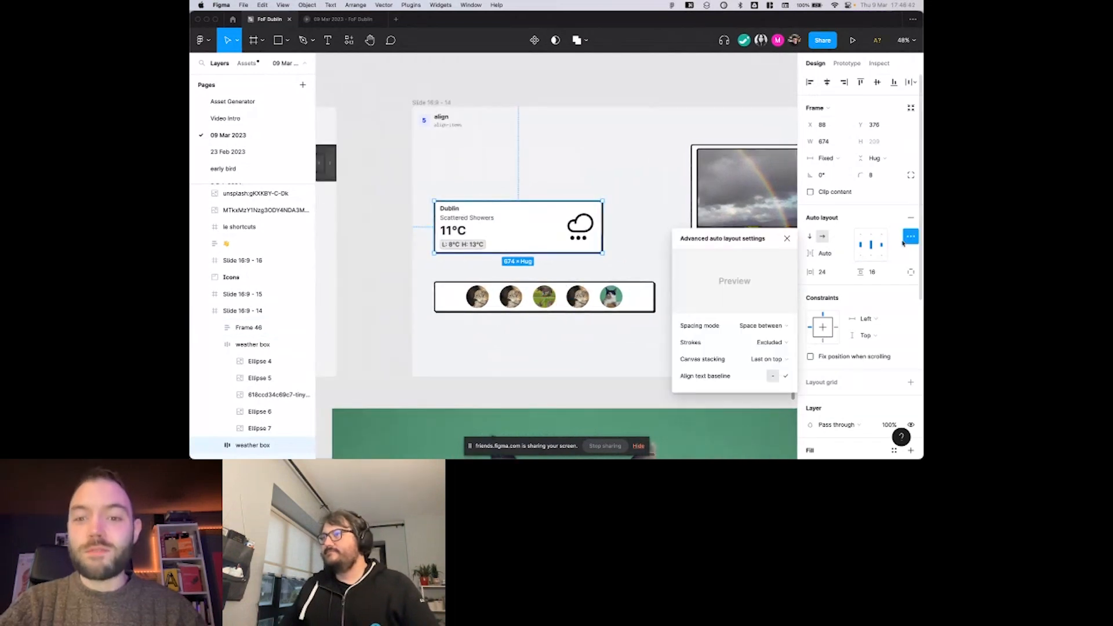
scroll(638, 238, "right", 2)
scroll(596, 230, "up", 3, "ctrl")
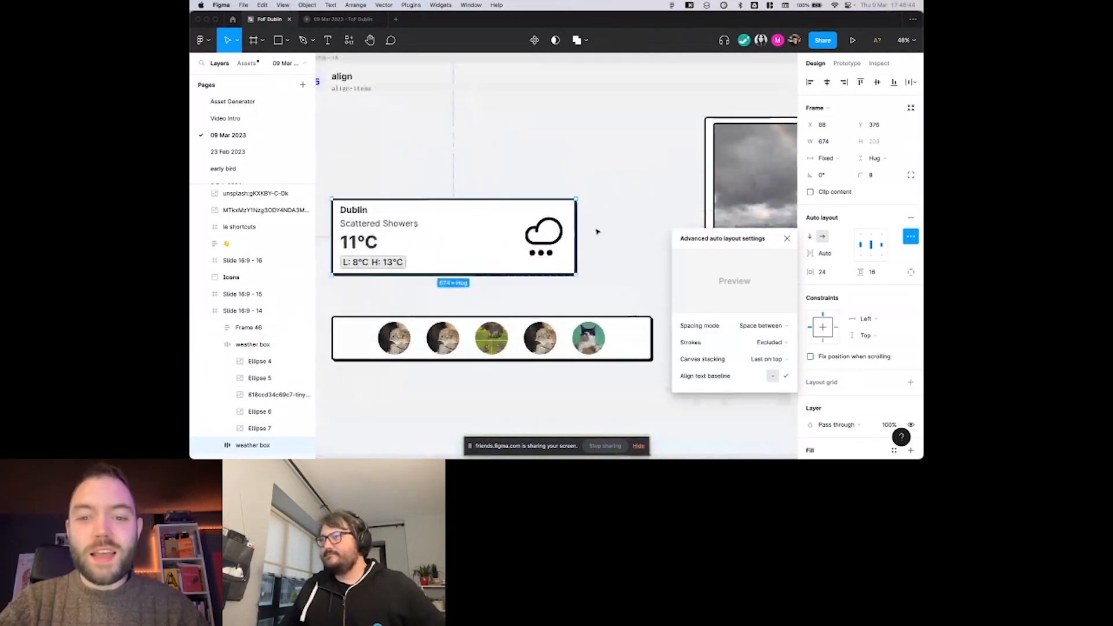
scroll(596, 231, "right", 1)
scroll(607, 232, "down", 1)
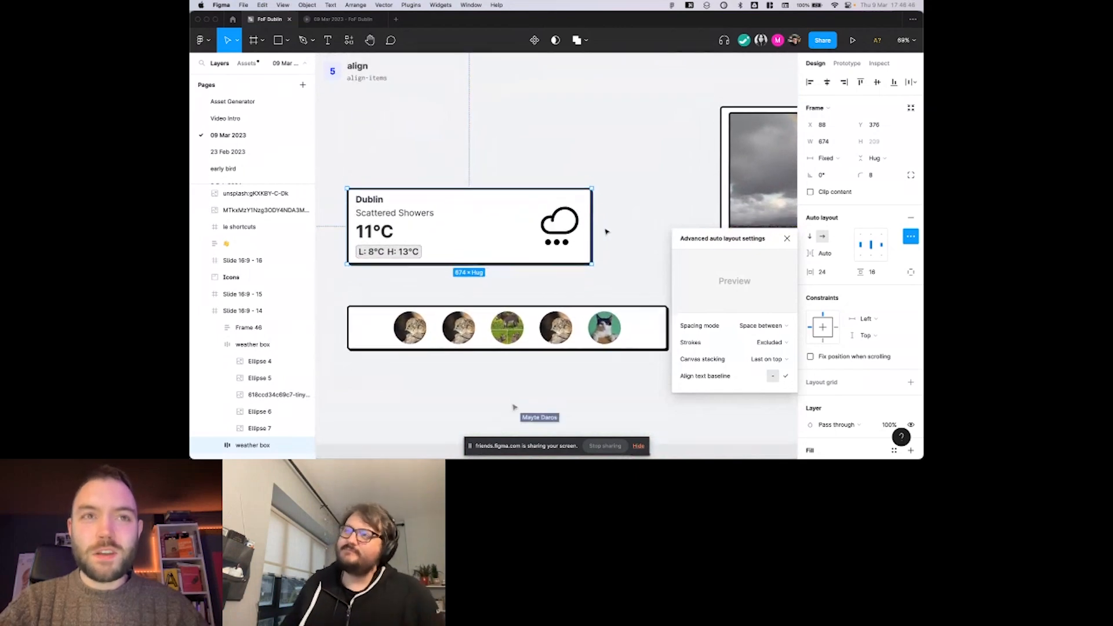
scroll(606, 231, "up", 1)
scroll(607, 231, "up", 1)
mouse_move(751, 332)
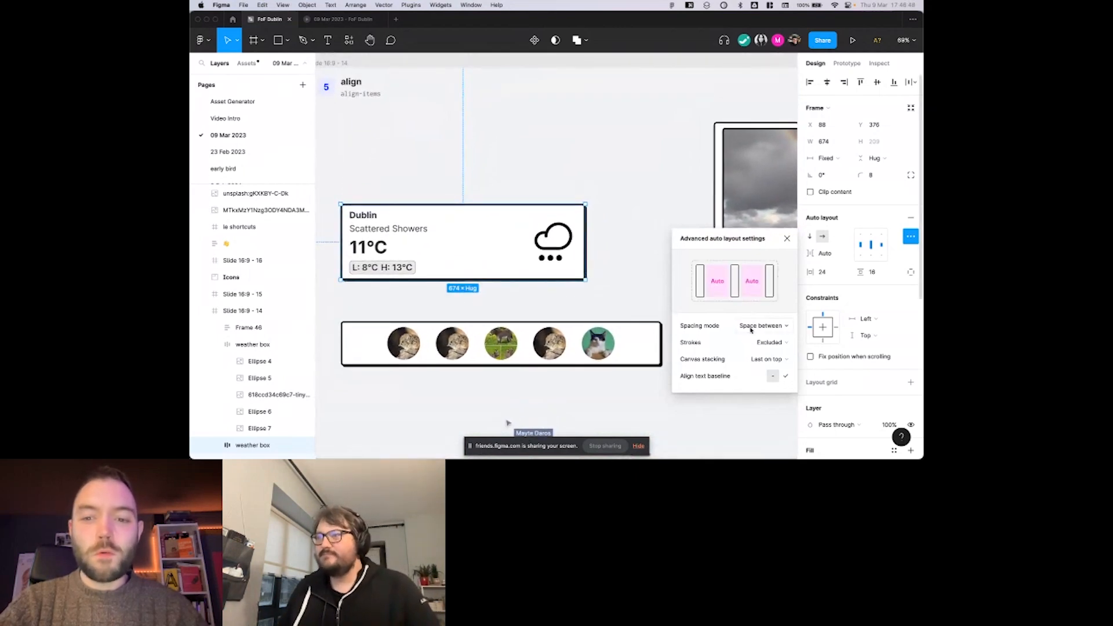
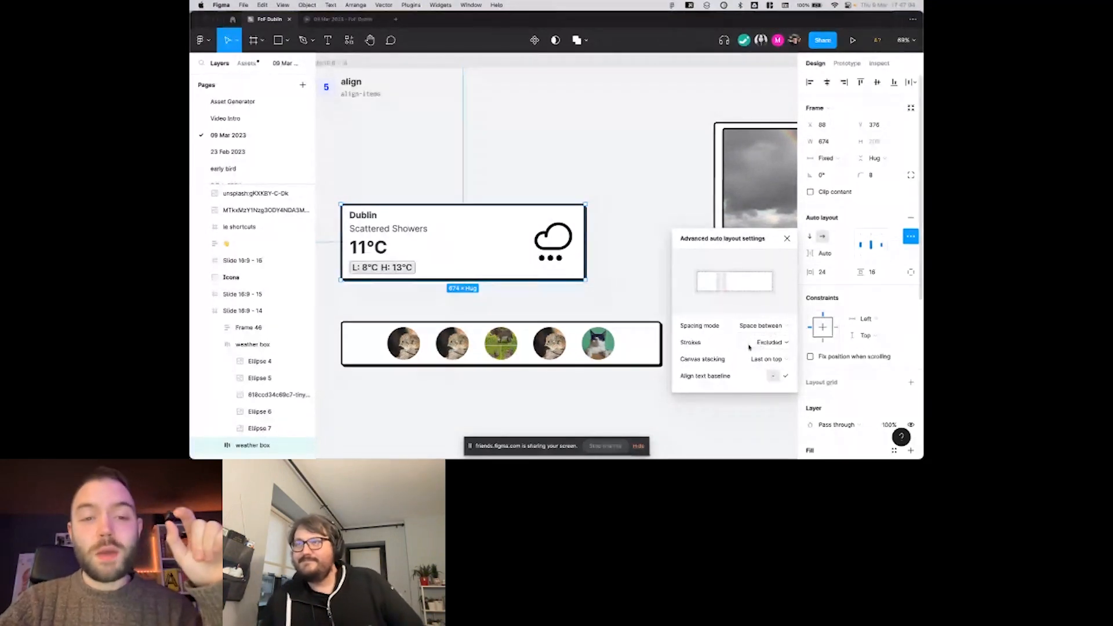
Select the avatar row and try including its strokes in the layout, returning the Strokes setting to Excluded.
left_click(646, 350)
scroll(658, 342, "up", 2)
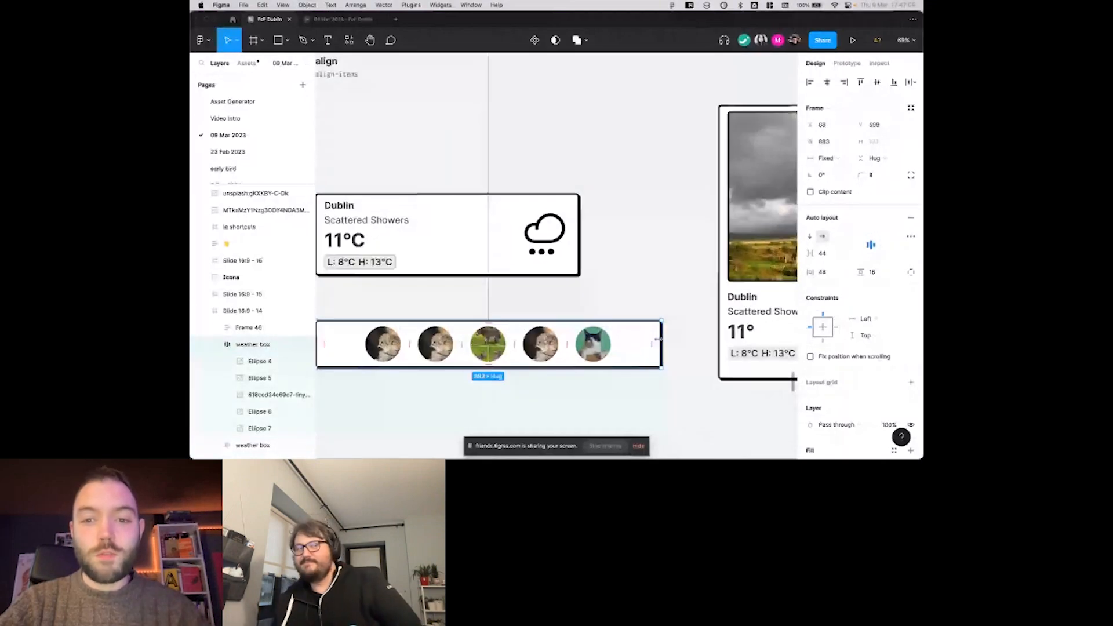
scroll(658, 342, "up", 3)
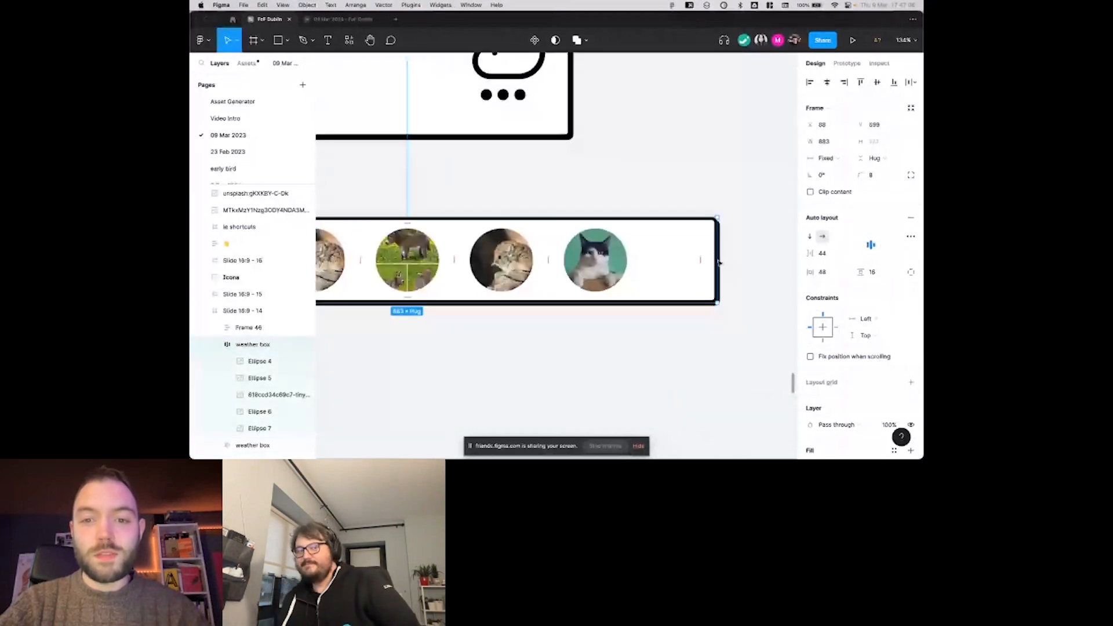
left_click(910, 236)
left_click(771, 326)
left_click(765, 333)
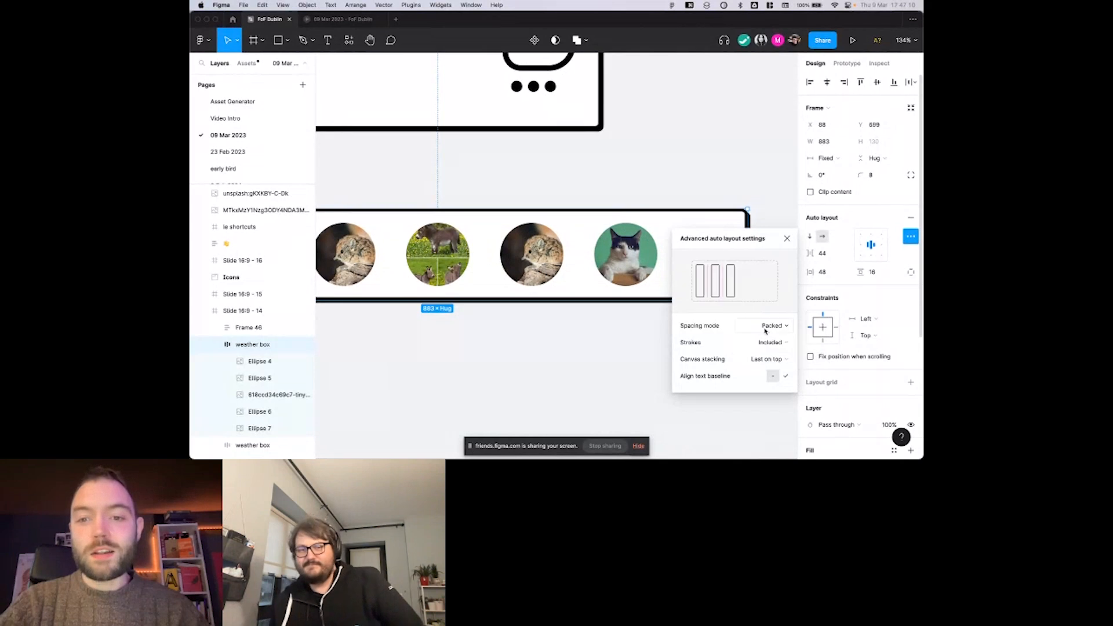
left_click(765, 344)
left_click(766, 354)
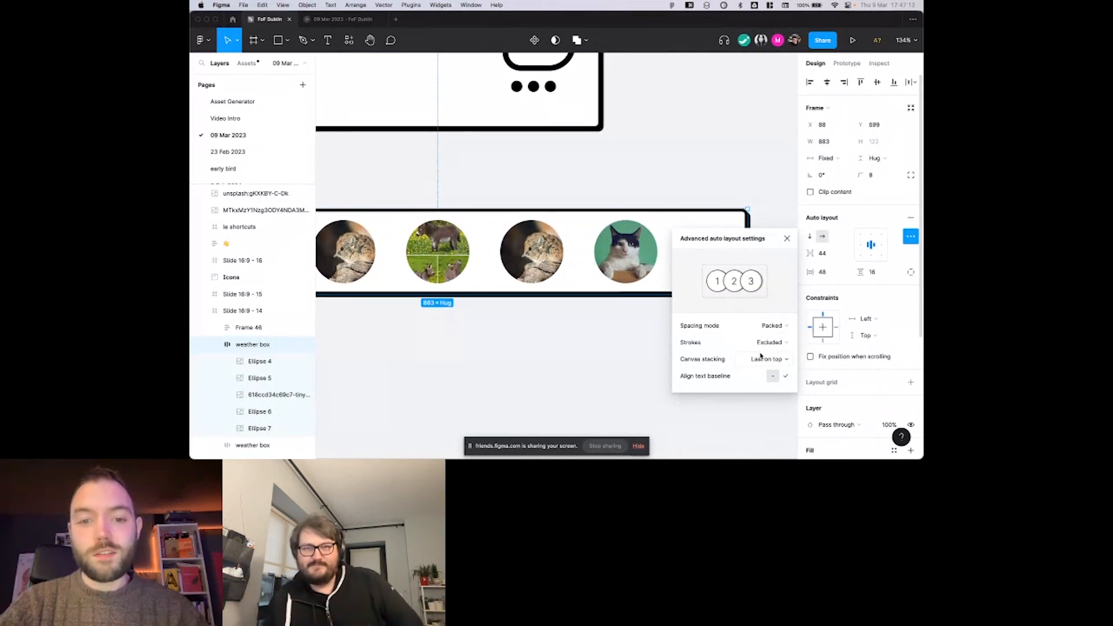
Position the avatar row's stroke Outside and set its weight to 8.
scroll(852, 290, "down", 5)
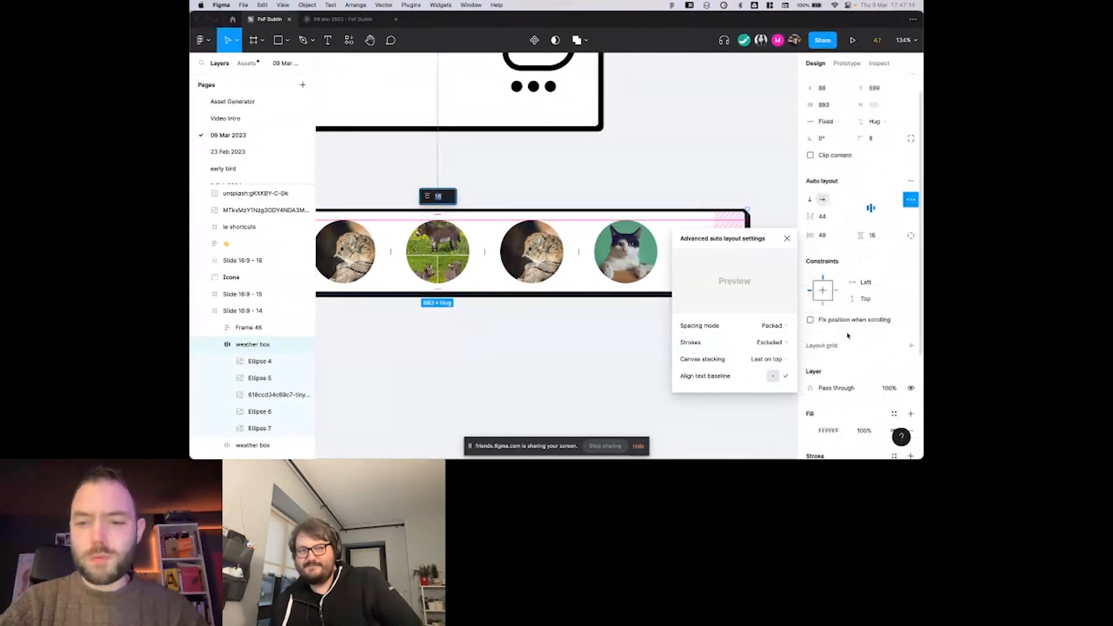
left_click(821, 358)
left_click(832, 373)
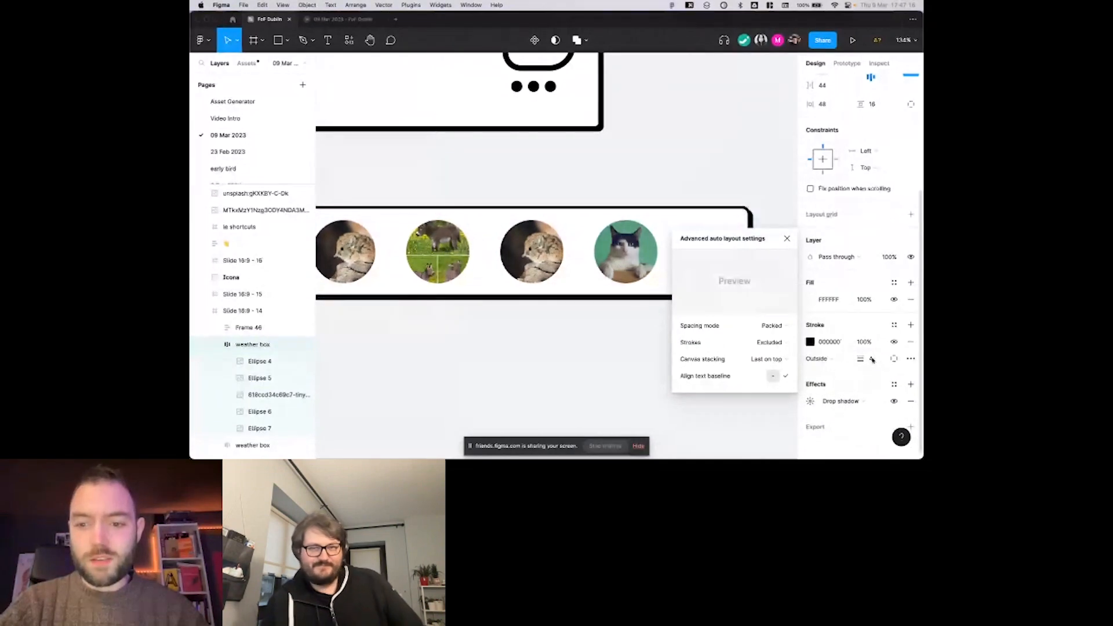
left_click(869, 359)
type("8")
key("Return")
Close the advanced auto layout settings and examine the thick outside stroke around the end of the avatar row.
scroll(745, 228, "left", 2)
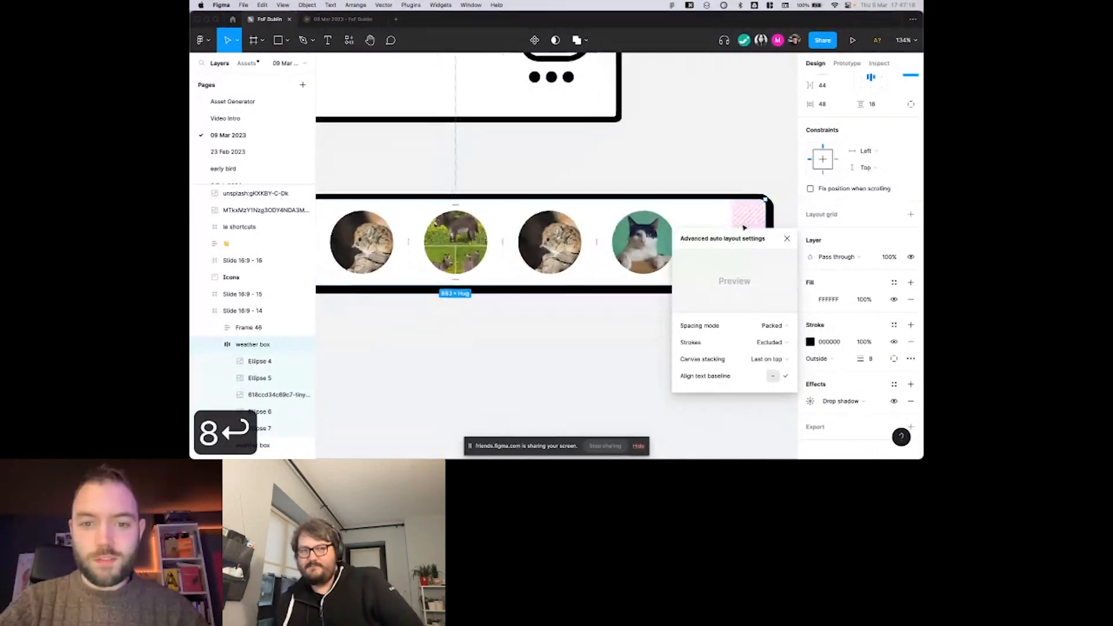
scroll(744, 228, "up", 2)
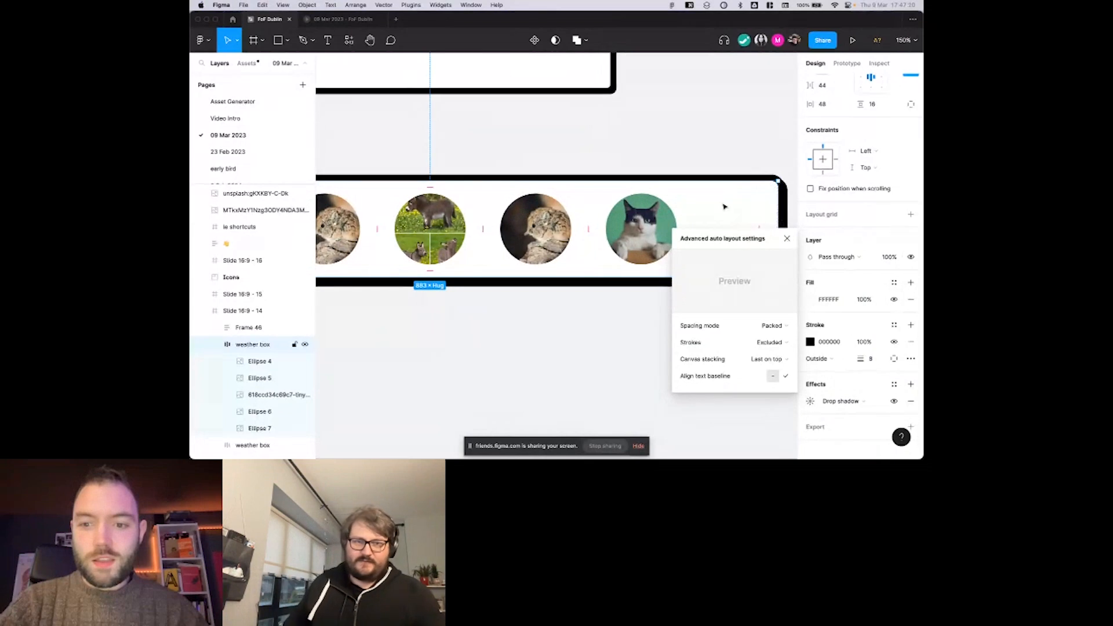
scroll(723, 206, "left", 1)
left_click(738, 134)
left_click(735, 201)
scroll(737, 201, "right", 1)
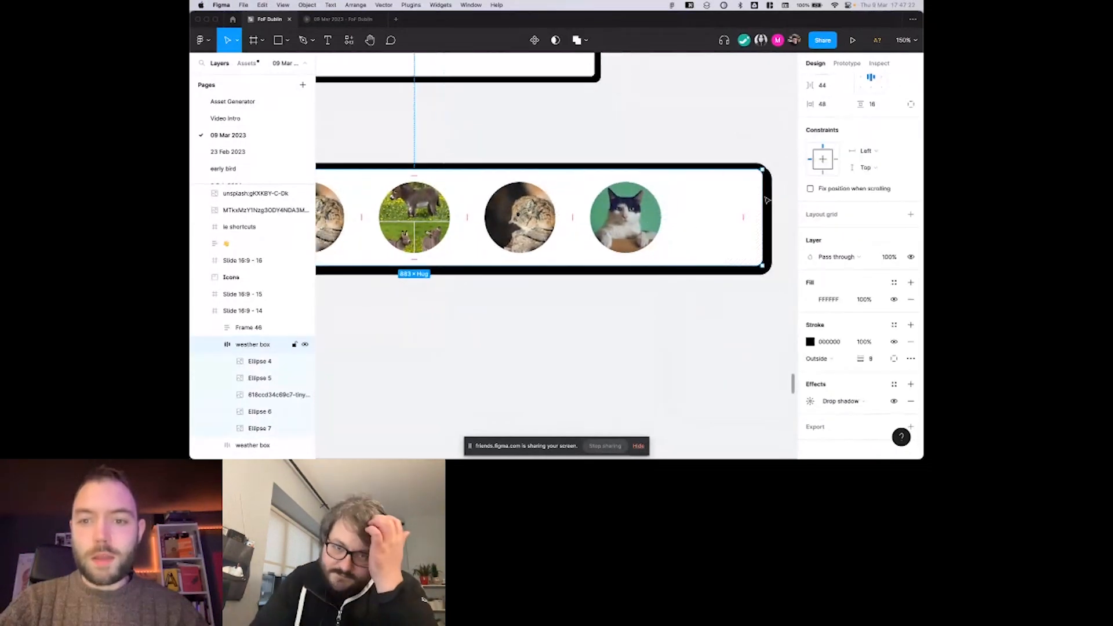
scroll(760, 186, "right", 2)
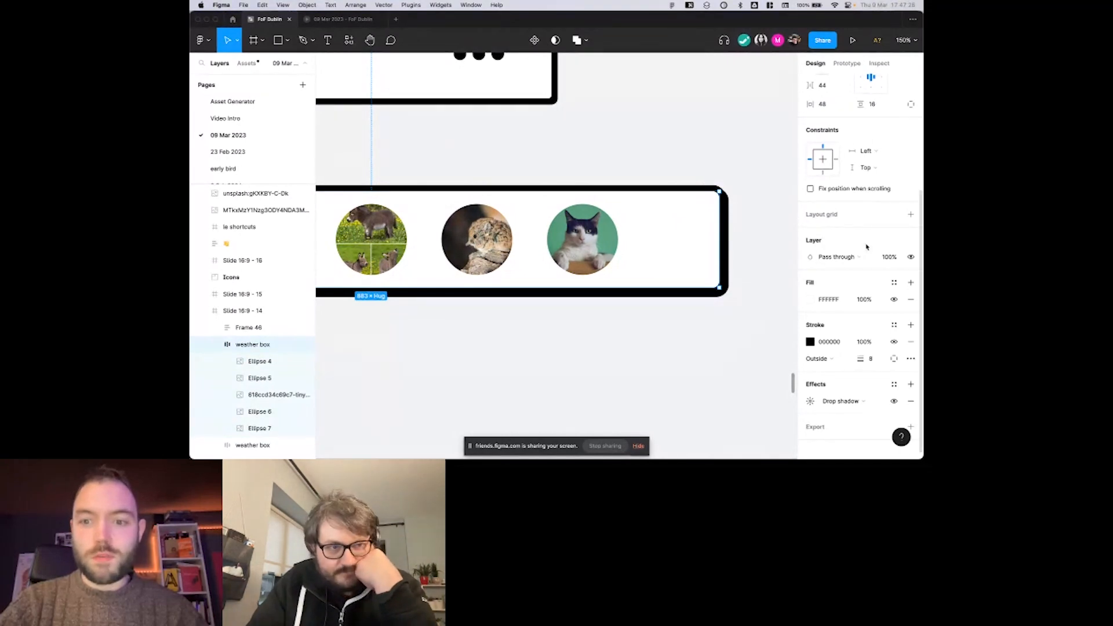
Set Strokes to Included in layout in the avatar row's advanced auto layout settings.
scroll(693, 248, "down", 3)
scroll(693, 249, "left", 1)
scroll(848, 231, "up", 3)
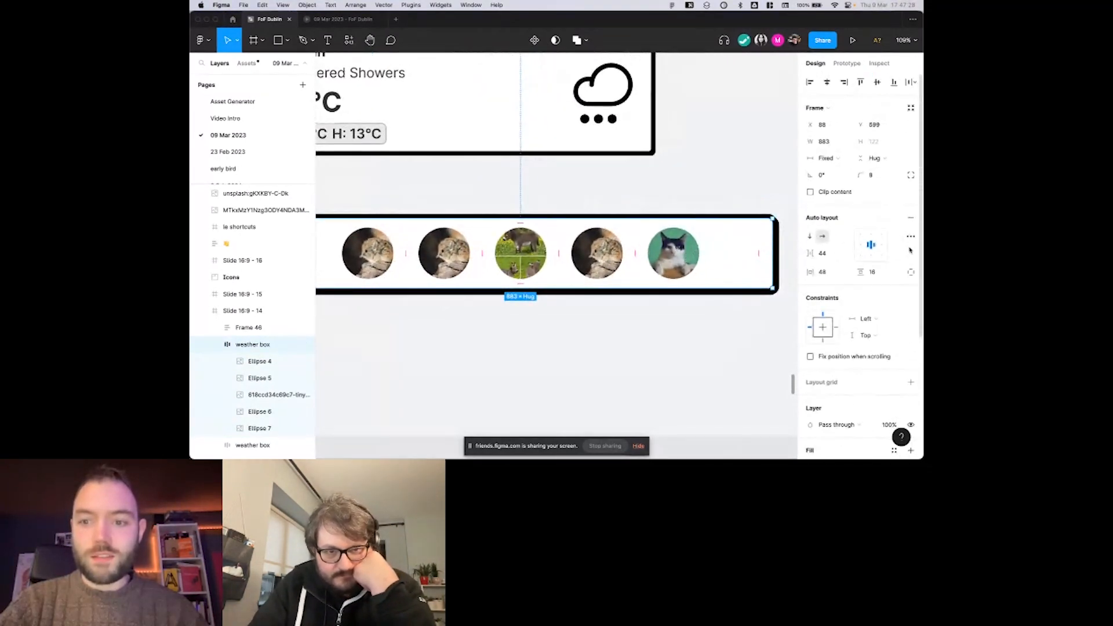
left_click(911, 236)
left_click(770, 343)
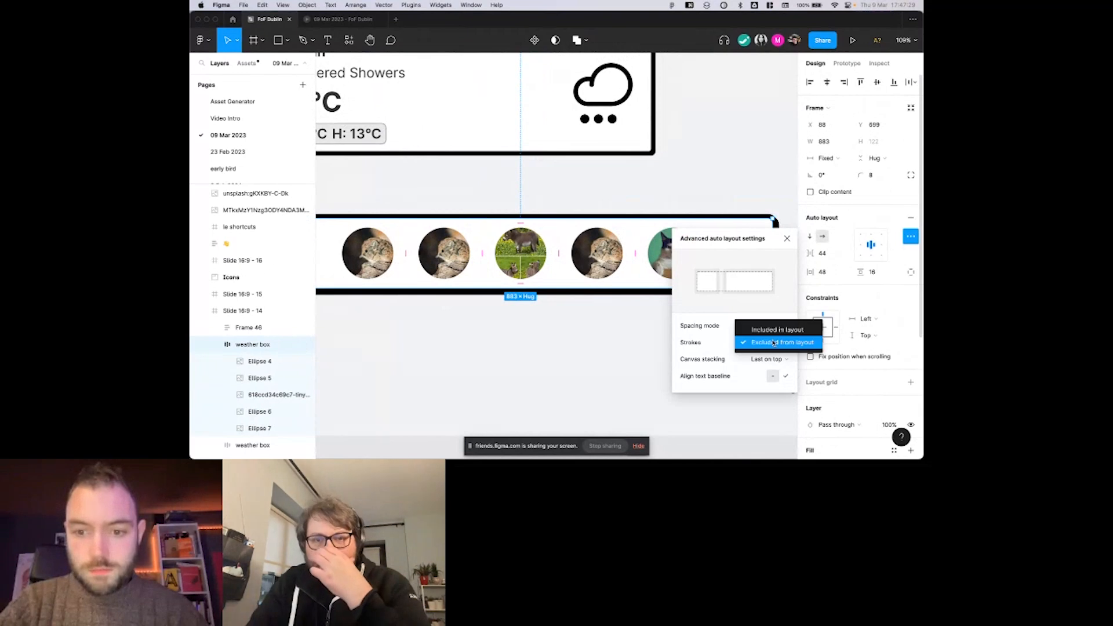
left_click(776, 329)
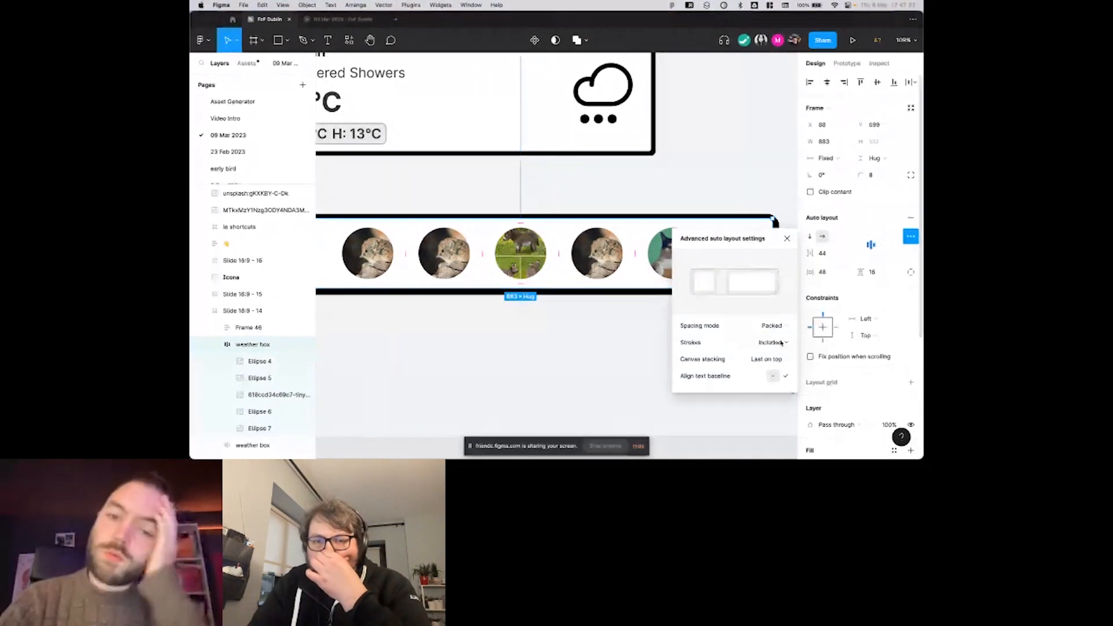
Examine the whole avatar row against its advanced auto layout settings, and clear the selection.
scroll(743, 185, "down", 2)
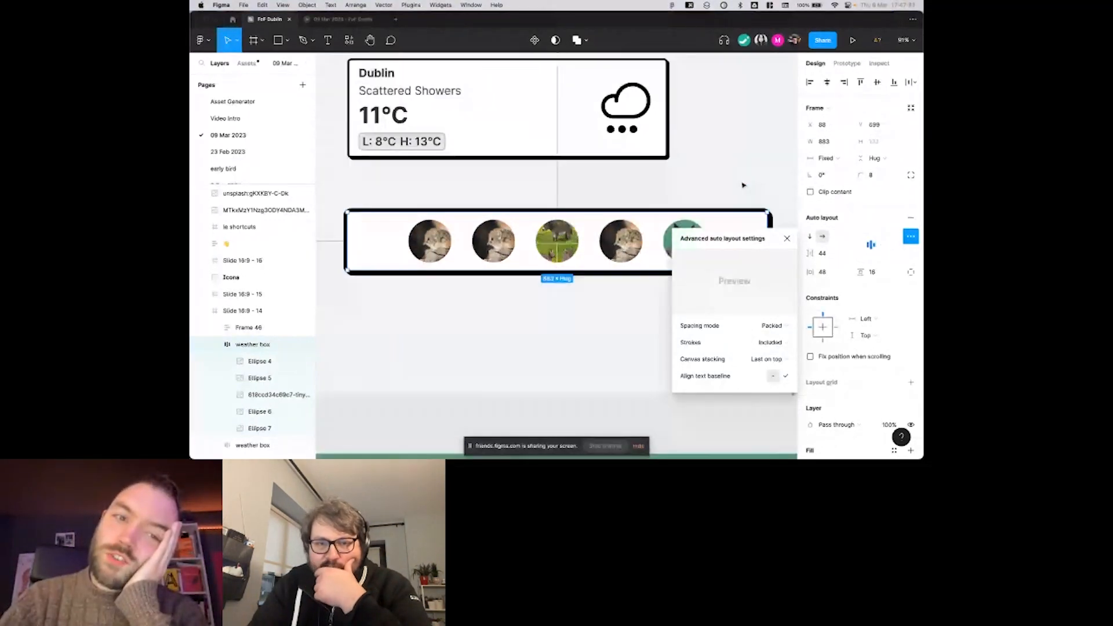
left_click(742, 191)
left_click(736, 242)
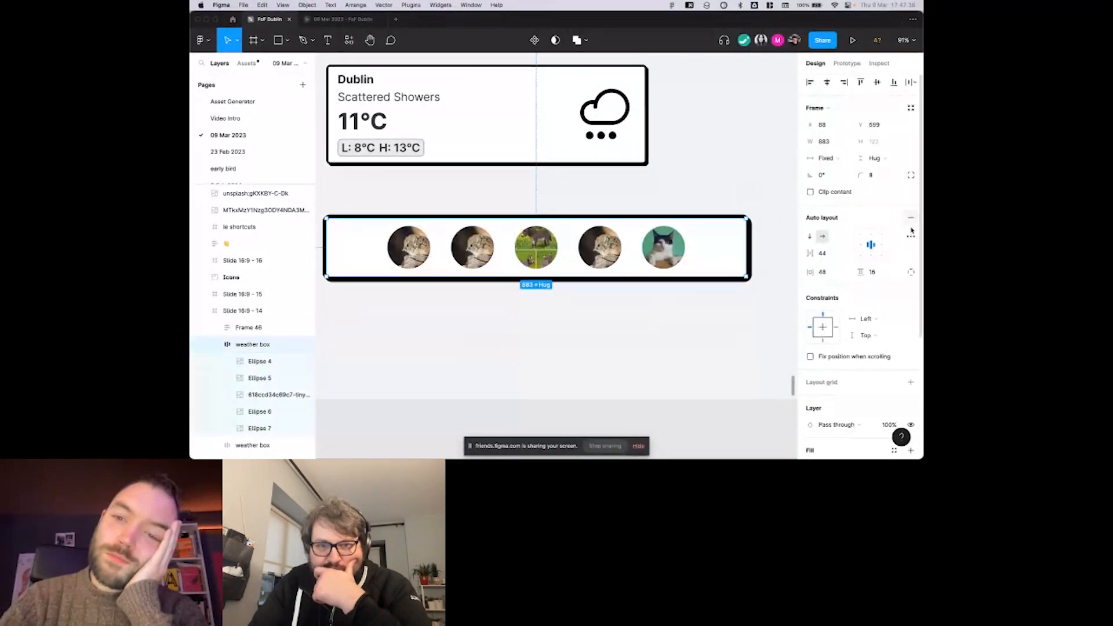
left_click(910, 237)
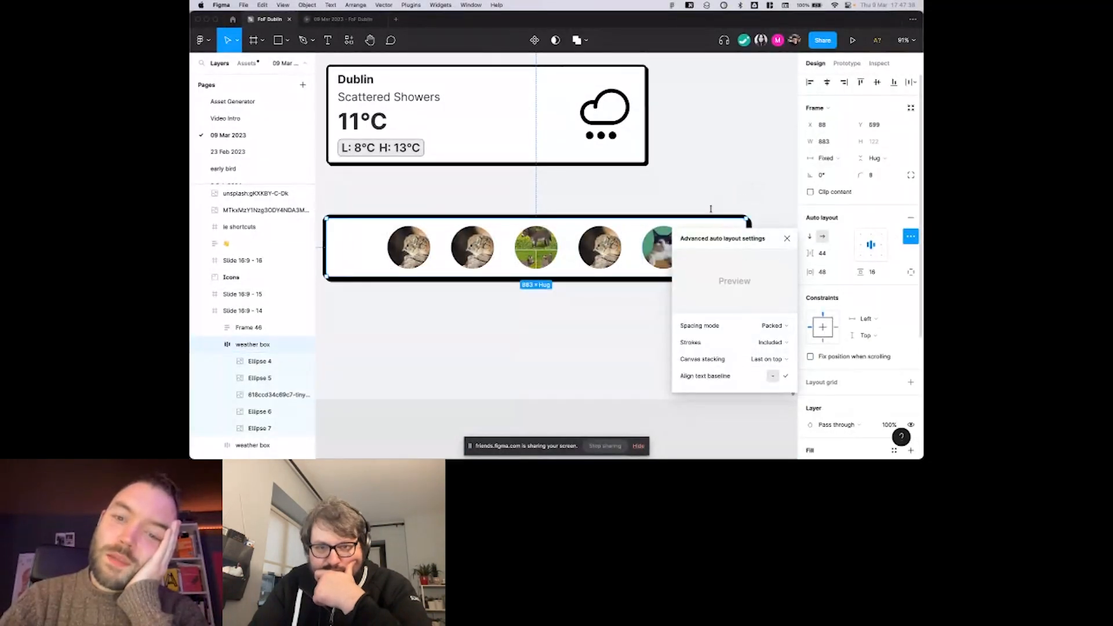
scroll(719, 195, "up", 1)
left_click(713, 186)
scroll(710, 220, "down", 1)
scroll(699, 264, "down", 1)
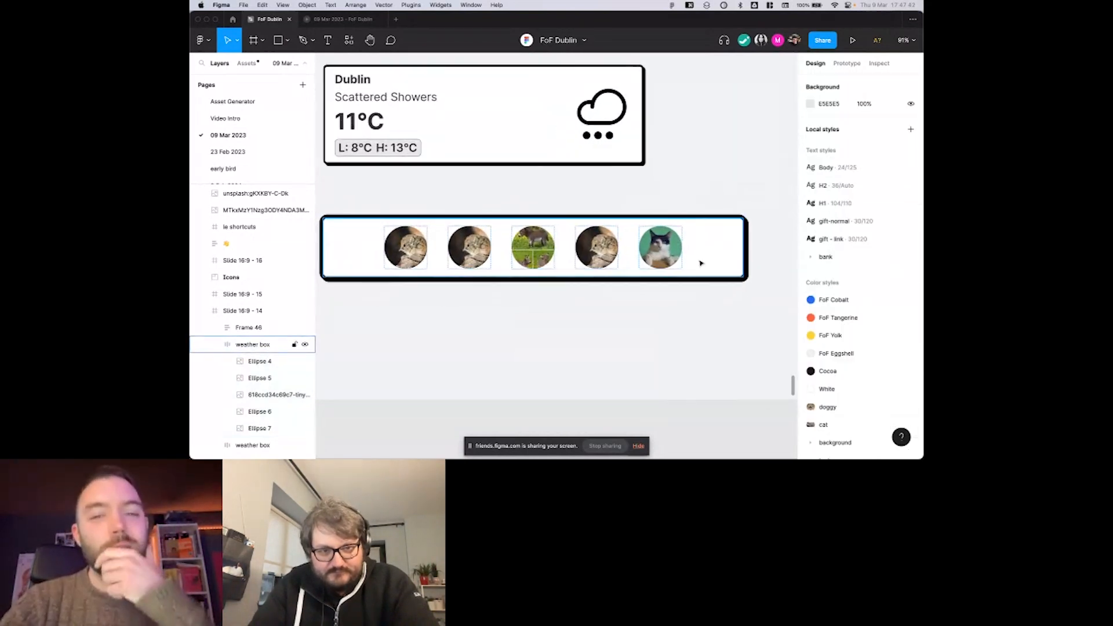
Draw a rectangle about 91 px wide after the cat photo in the avatar row and set its height to Fill.
left_click(701, 259)
scroll(686, 258, "up", 2)
scroll(684, 254, "down", 2)
key("r")
left_click_drag(677, 231, 720, 273)
left_click(876, 142)
left_click(852, 154)
Add a black inside stroke with a weight of 8 to the grey rectangle.
left_click(910, 270)
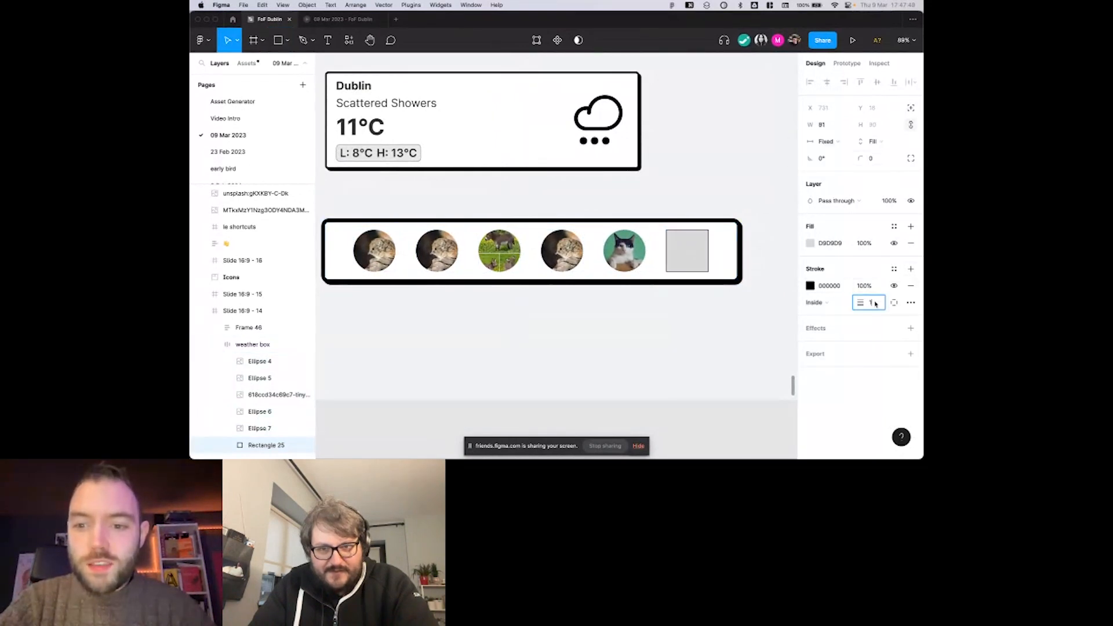
type("8")
key("Return")
Select the avatar row and exclude its strokes from the layout in the advanced auto layout settings.
left_click(728, 253)
scroll(726, 254, "up", 3)
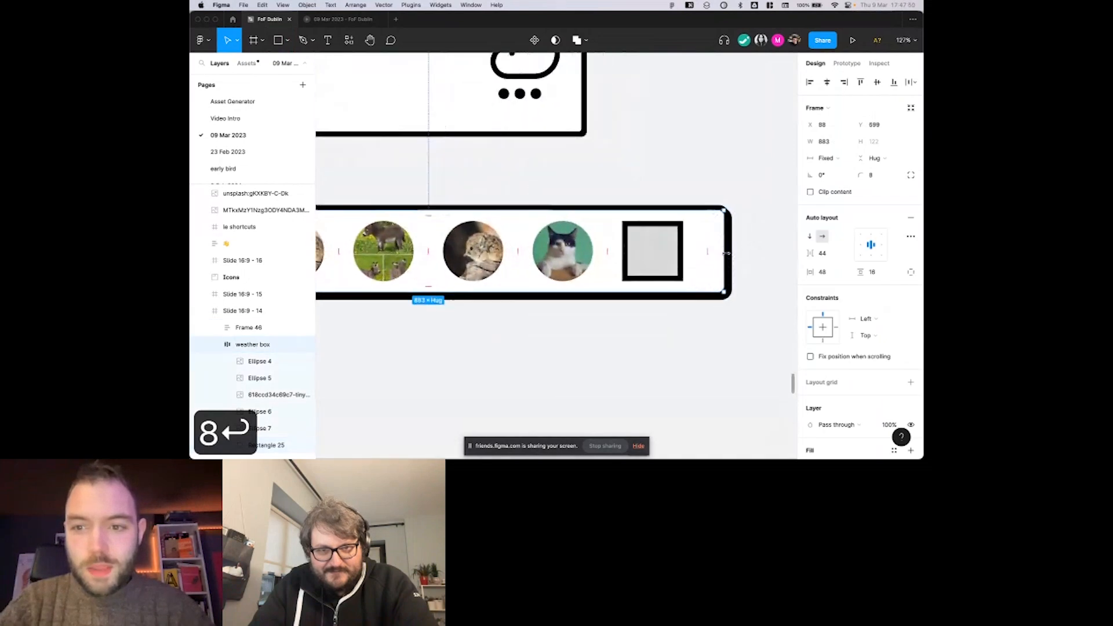
scroll(769, 235, "right", 2)
left_click(911, 236)
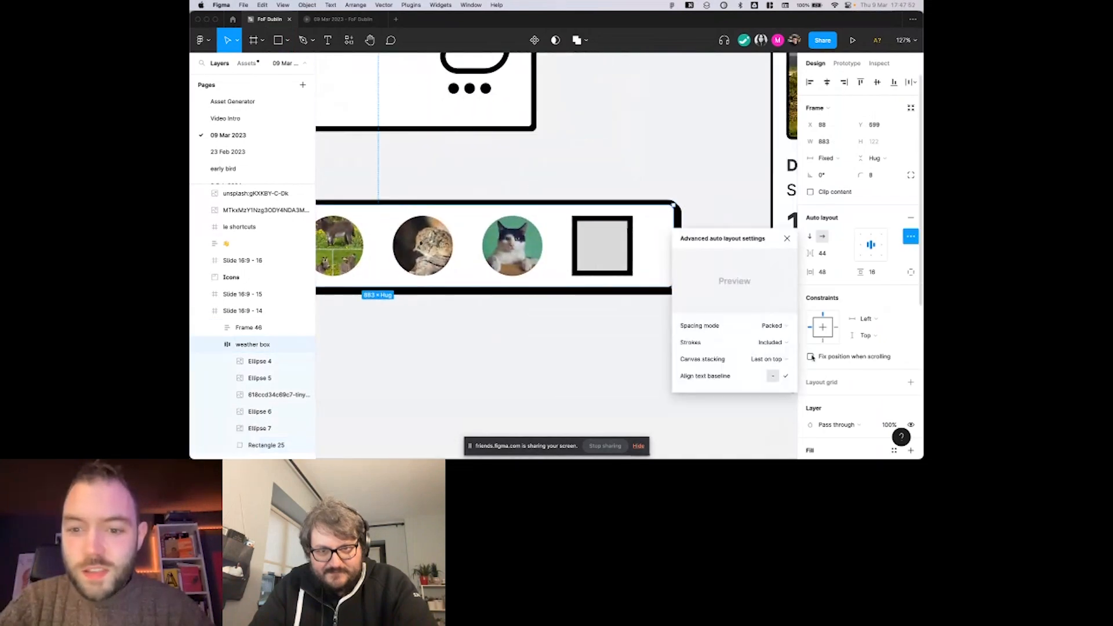
left_click(775, 342)
left_click(774, 356)
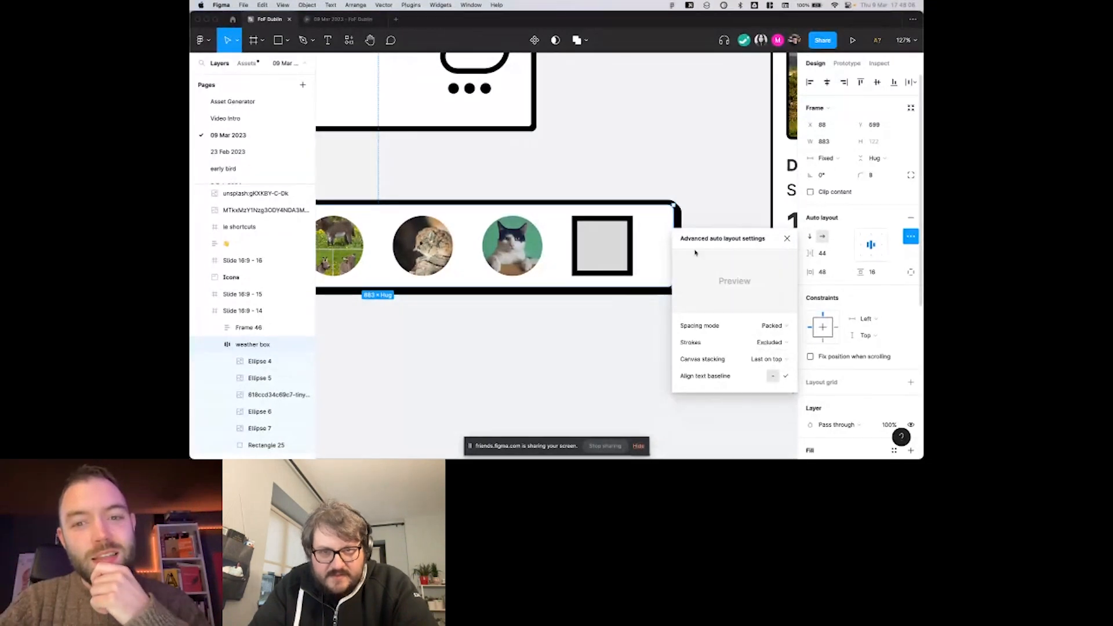
Change the avatar row's stroke position to Inside.
scroll(838, 377, "down", 3)
left_click(835, 397)
left_click(821, 382)
Toggle the avatar row's Strokes setting repeatedly between Included and Excluded to compare the layouts, ending on Included in layout.
left_click(769, 342)
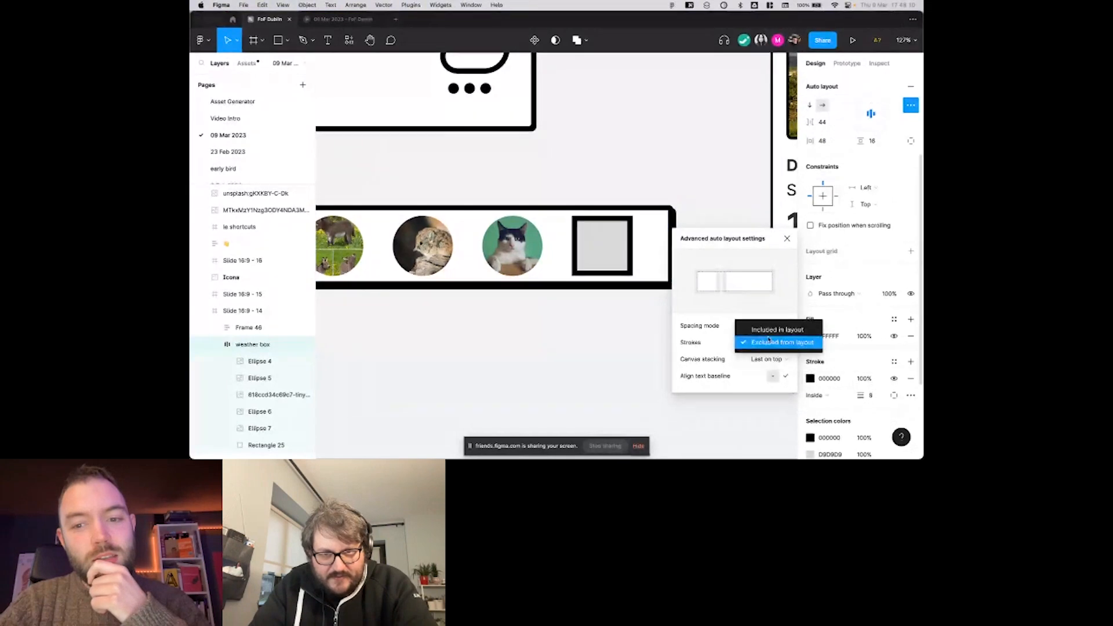
left_click(769, 329)
left_click(765, 342)
left_click(763, 355)
left_click(761, 344)
left_click(765, 330)
left_click(760, 342)
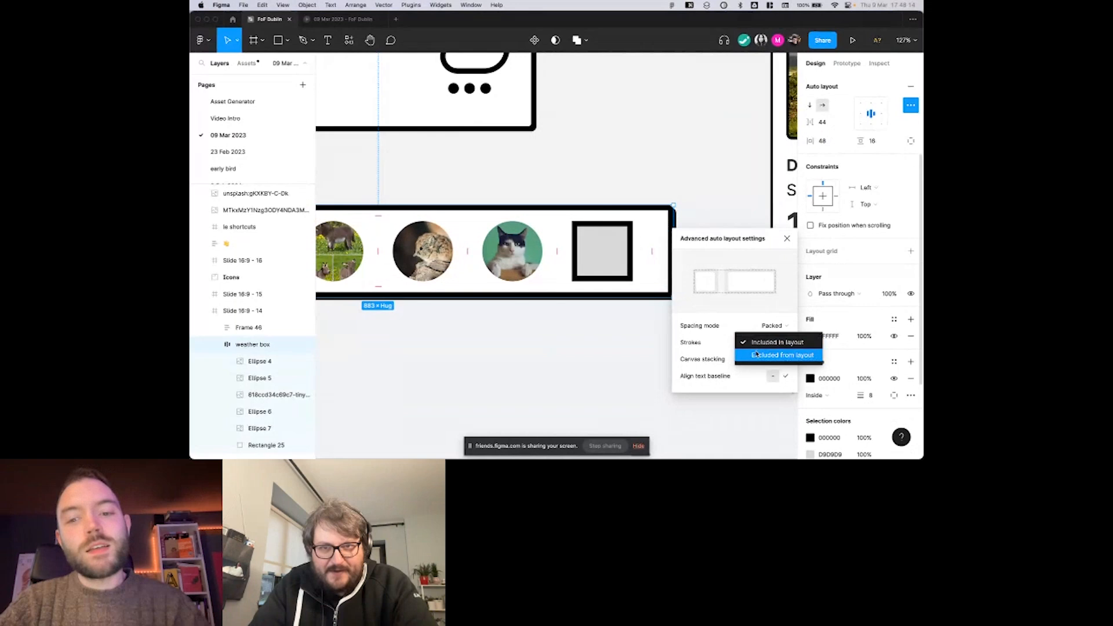
left_click(756, 354)
left_click(763, 342)
left_click(763, 330)
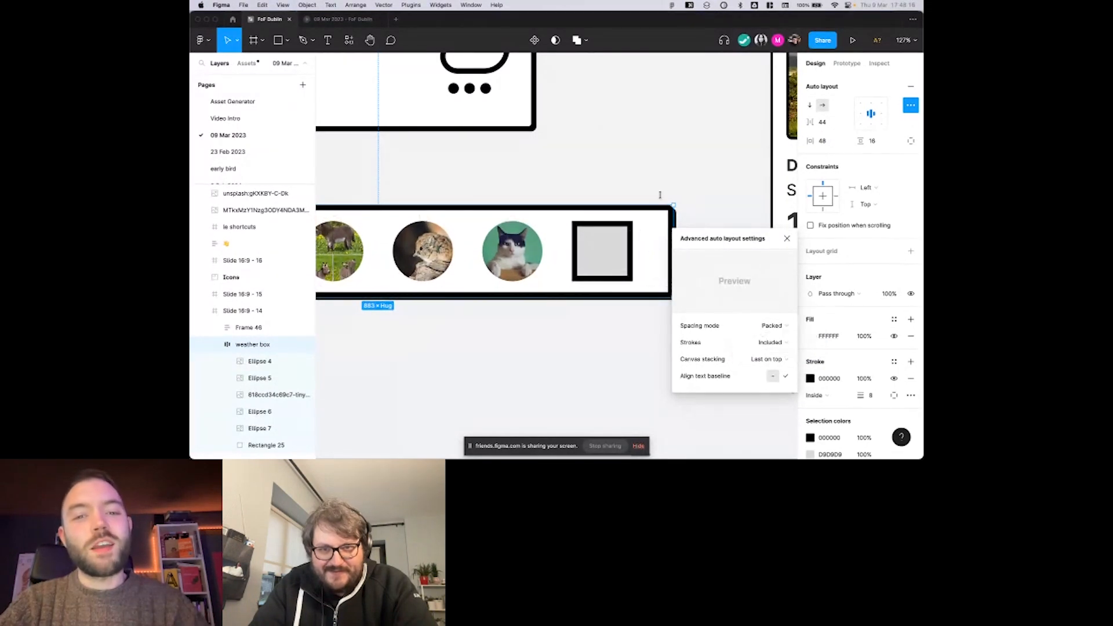
left_click(765, 342)
left_click(767, 343)
Measure the grey square's distances to the inner edges of the avatar row, and clear the selection.
double_click(621, 236)
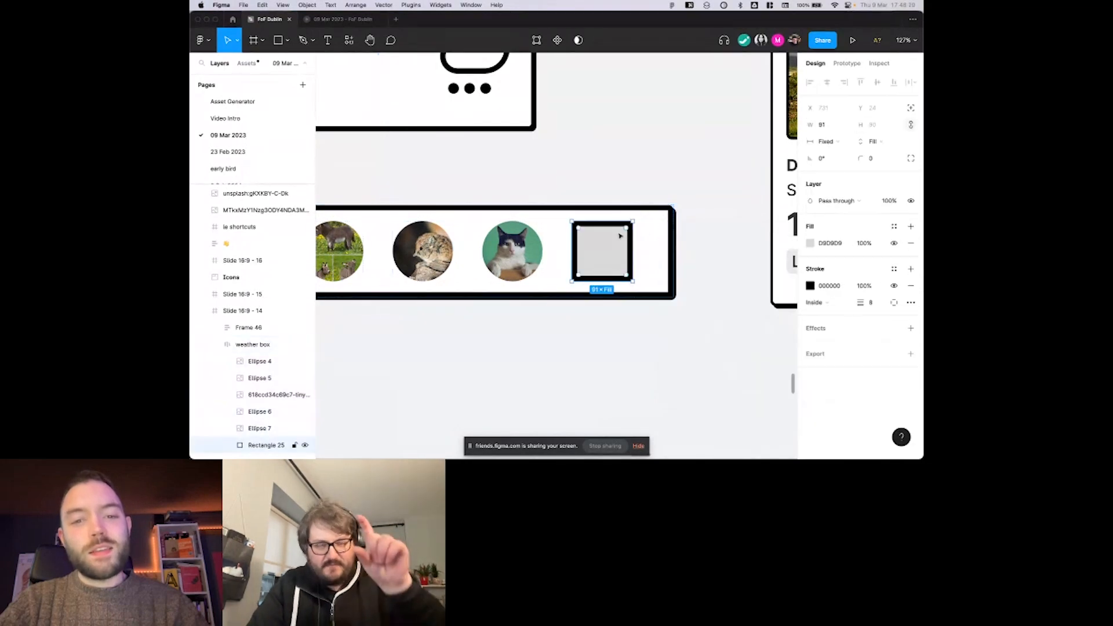
key("alt")
scroll(622, 216, "up", 5)
scroll(621, 217, "up", 6)
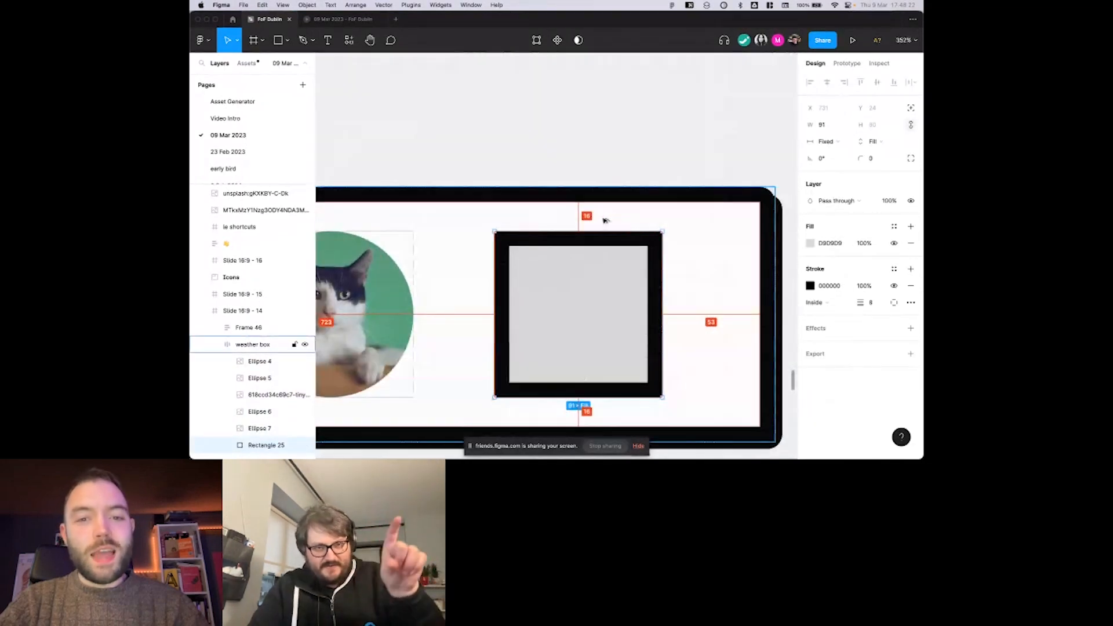
key("alt")
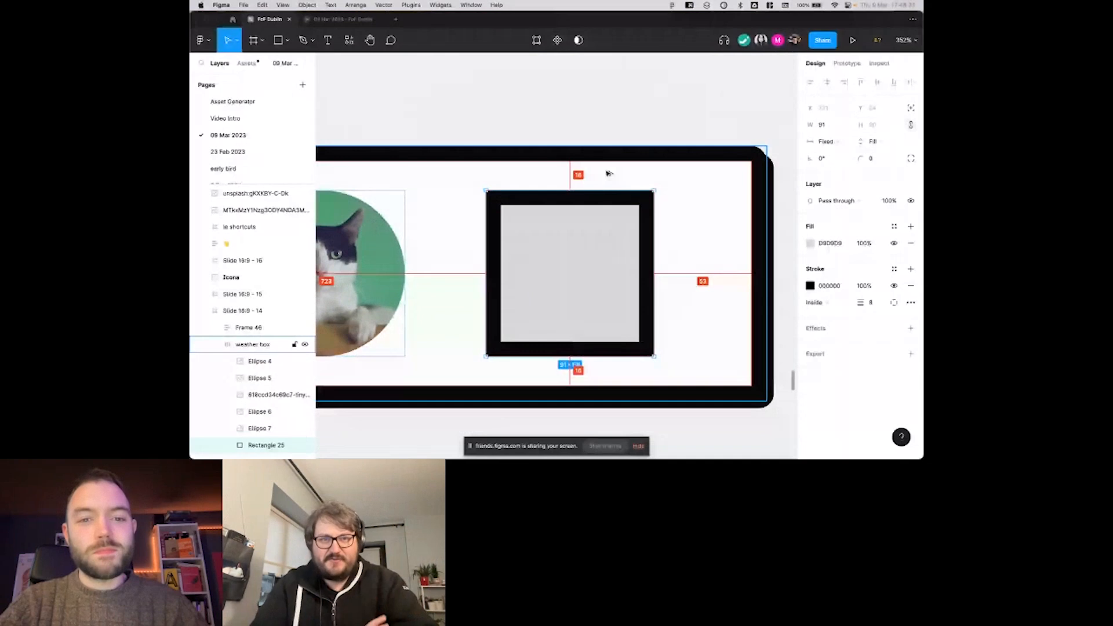
scroll(608, 173, "down", 2)
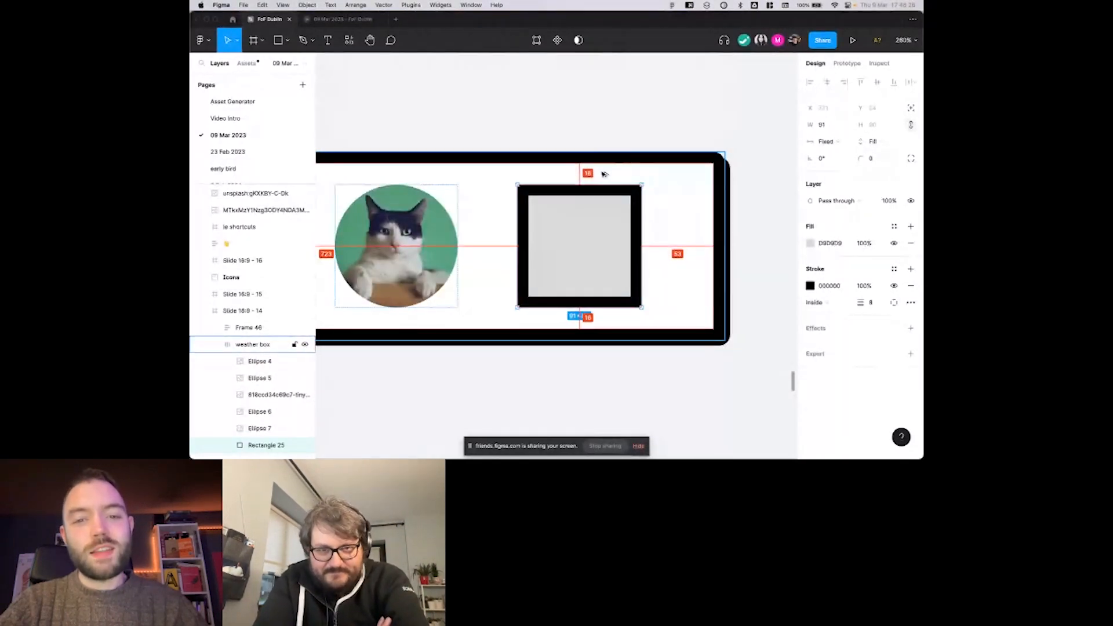
scroll(604, 174, "up", 3)
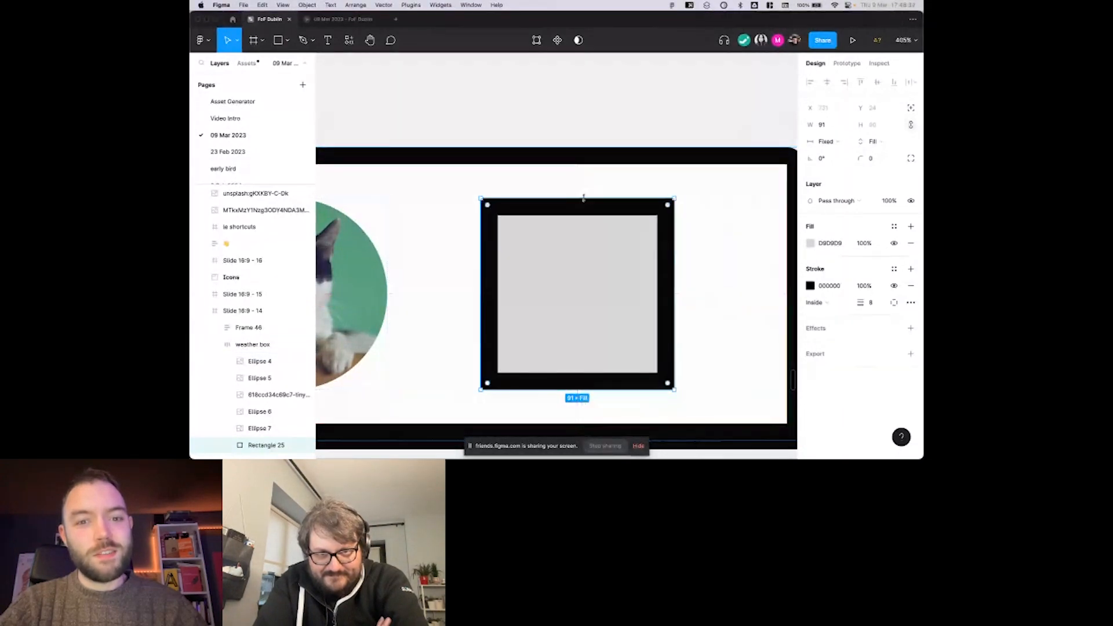
scroll(585, 149, "down", 4)
key("Escape")
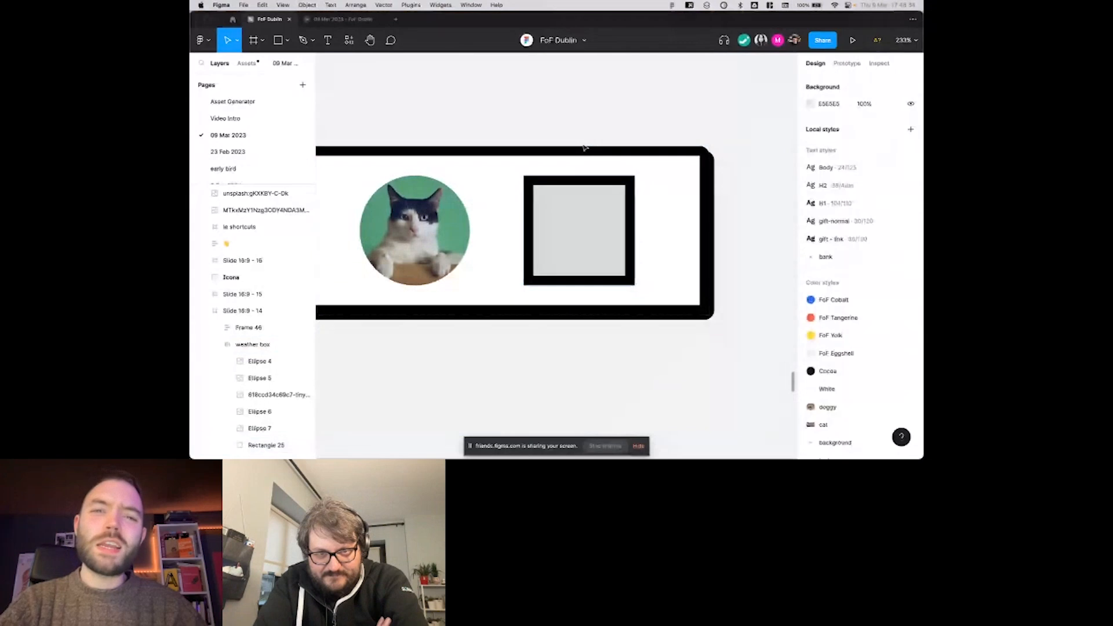
Open the avatar row's advanced auto layout settings, examine the canvas stacking preview, and clear the selection.
scroll(590, 140, "down", 2)
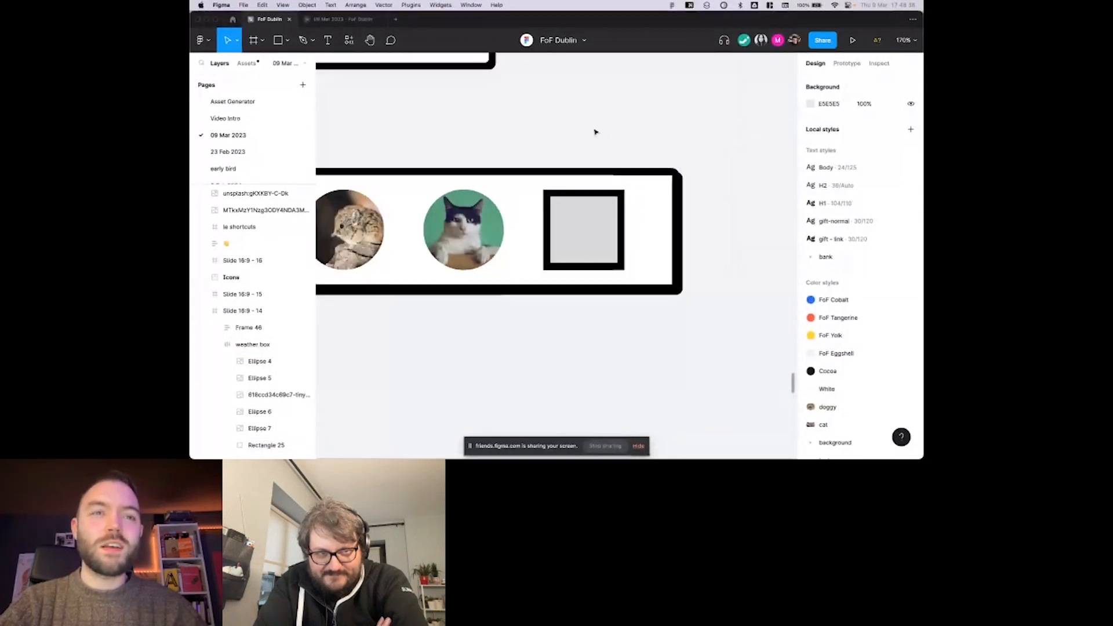
scroll(594, 131, "down", 2)
right_click(594, 129)
left_click(576, 121)
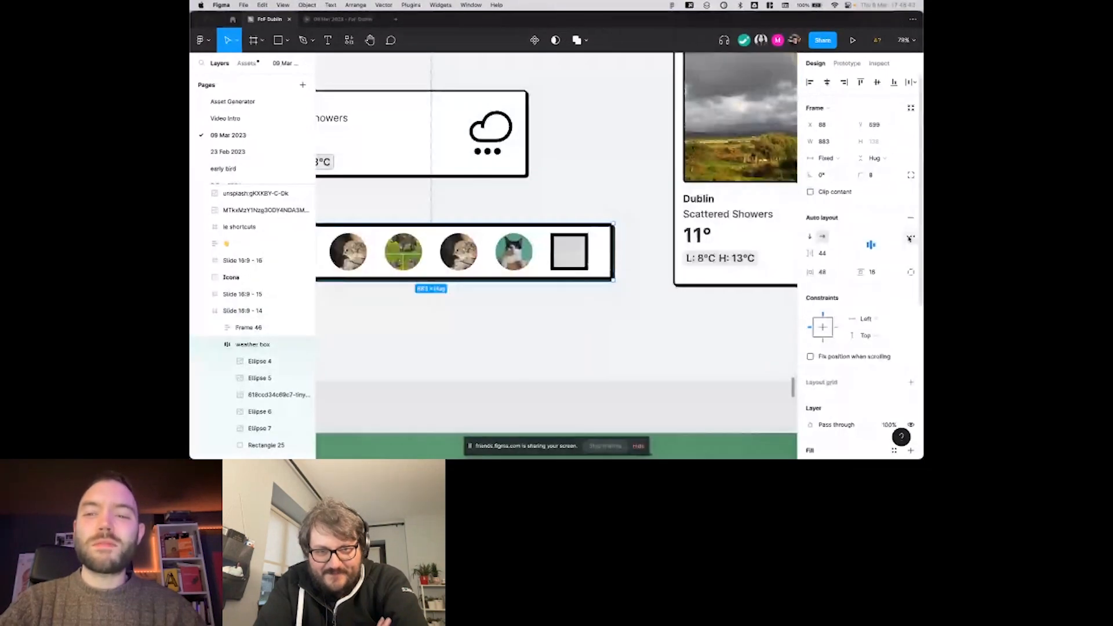
left_click(910, 236)
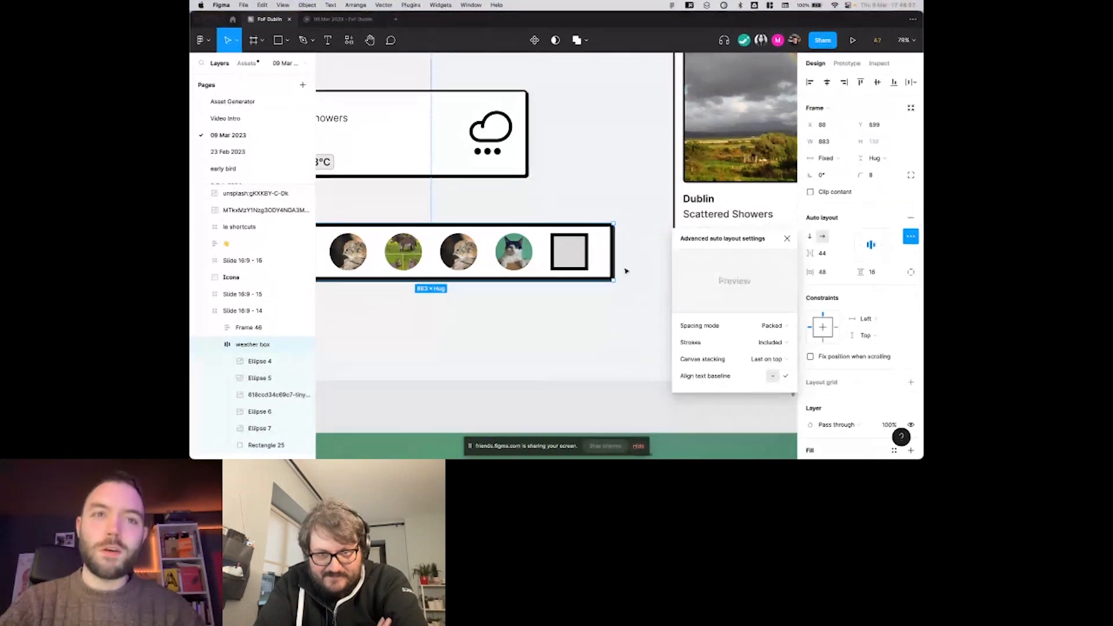
scroll(626, 271, "left", 3)
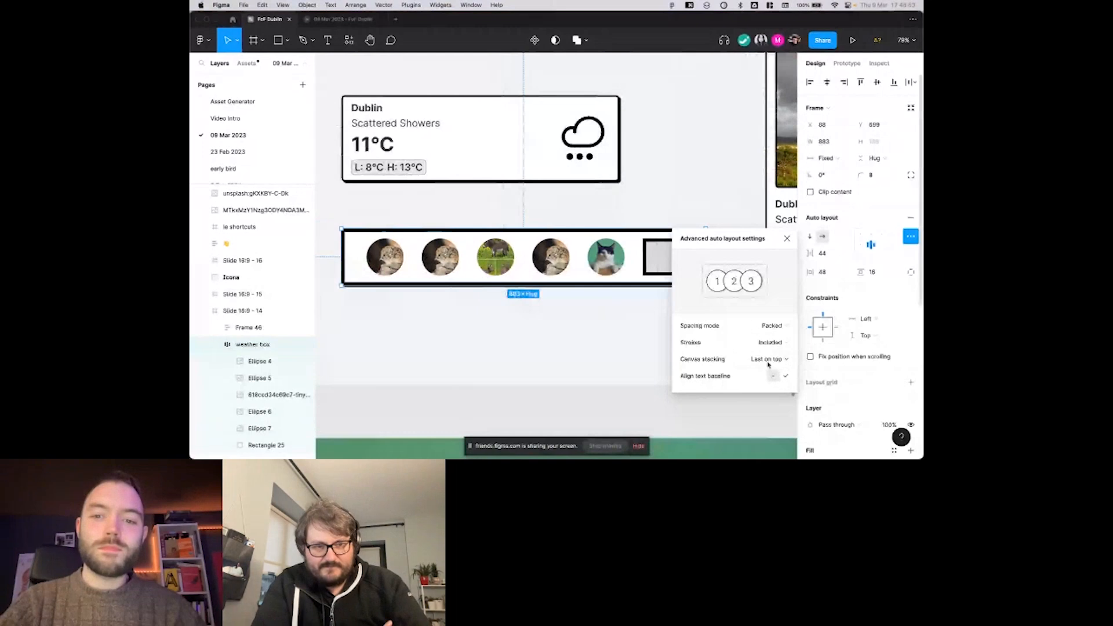
left_click(686, 204)
scroll(684, 200, "up", 3)
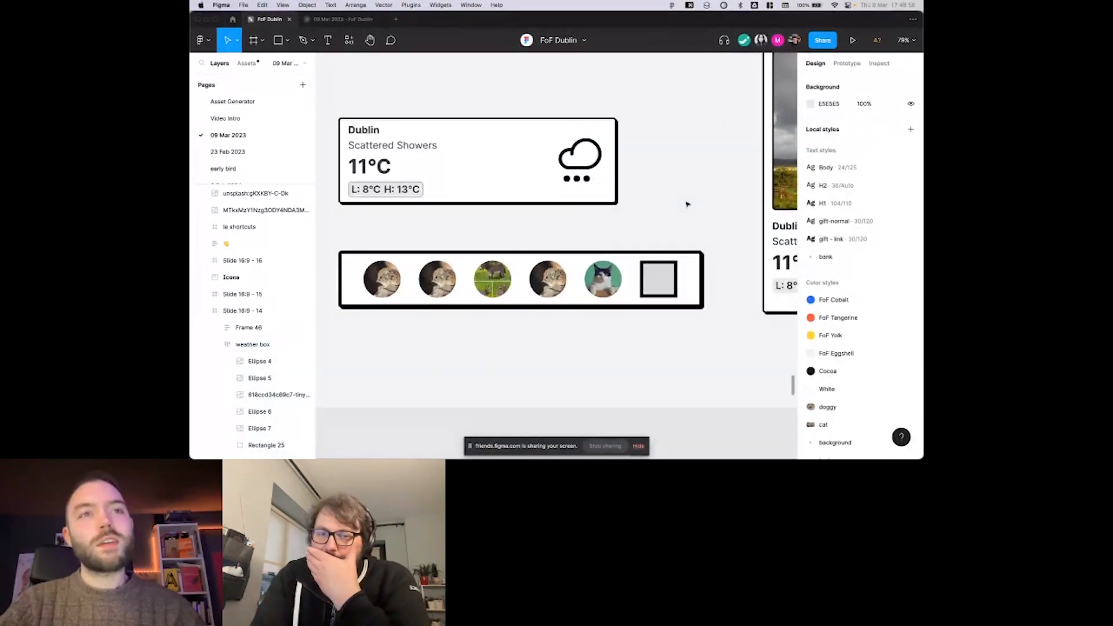
Place a copy of the horizontal weather card's Dublin heading in the empty space above the card.
scroll(668, 192, "left", 3)
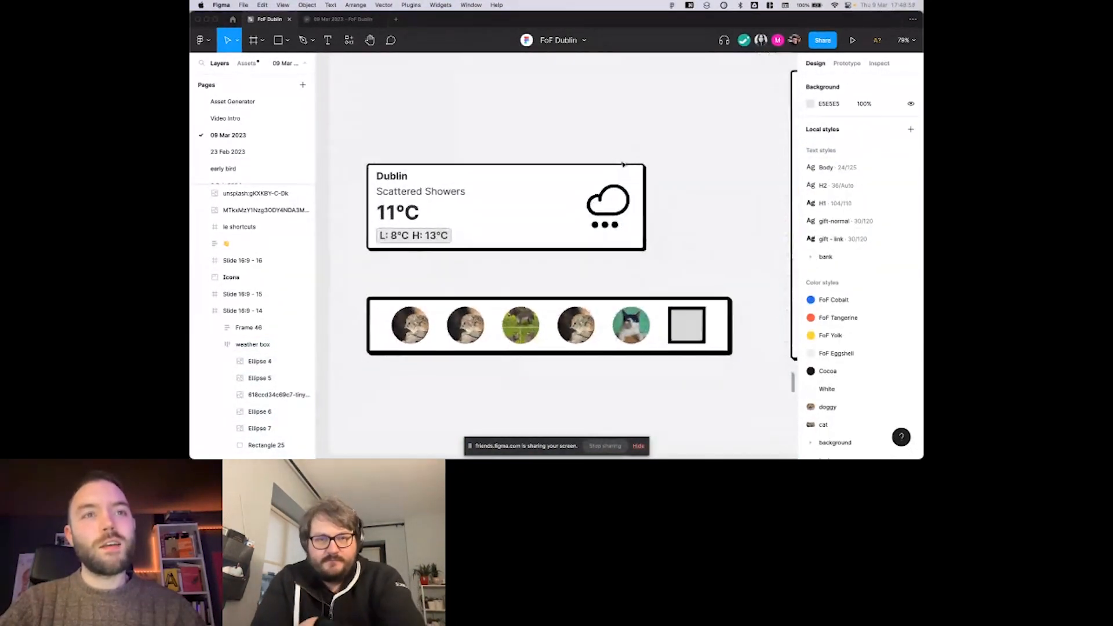
scroll(623, 162, "down", 1)
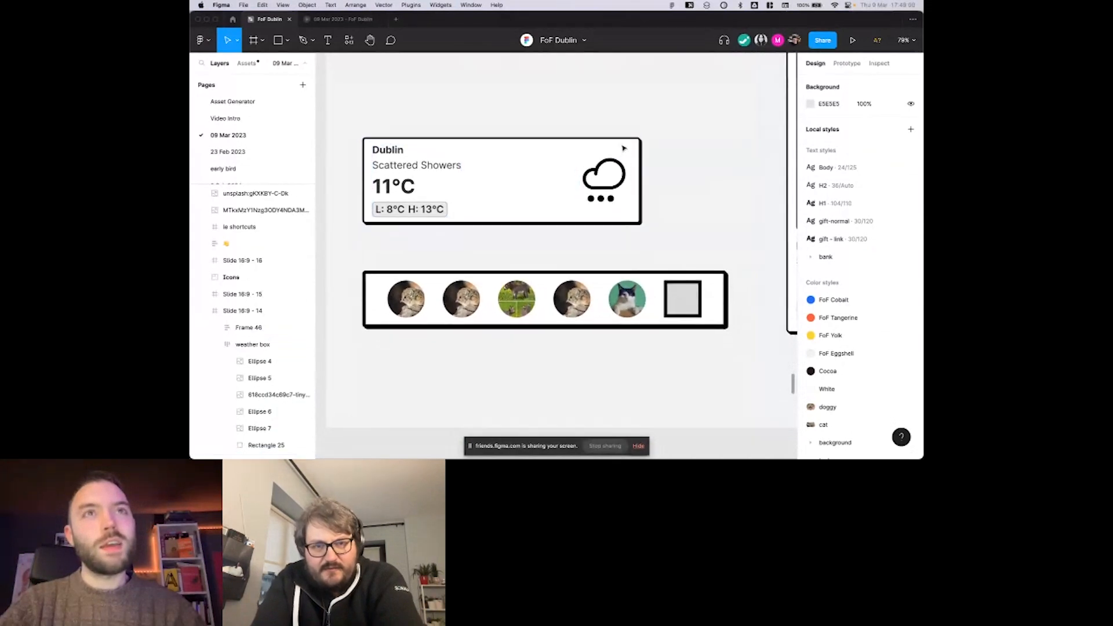
left_click(397, 151, "super")
left_click_drag(398, 151, 509, 103)
left_click(551, 112)
scroll(551, 112, "up", 2)
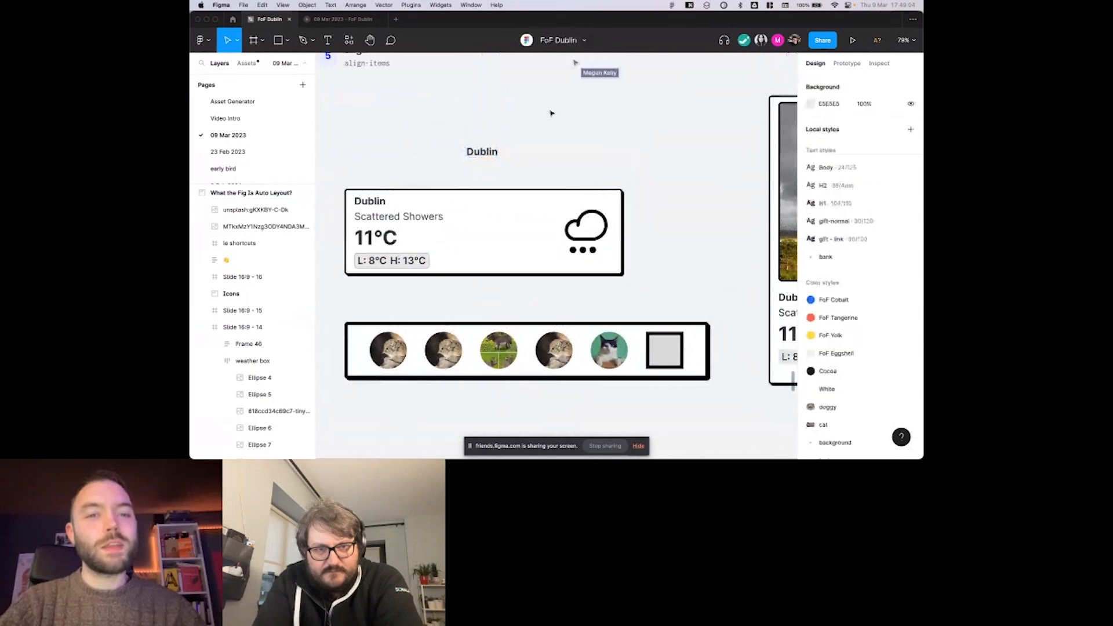
Place a copy of the card's cloud icon beside the duplicated Dublin heading.
scroll(603, 162, "left", 3)
left_click(643, 205)
double_click(634, 201)
left_click_drag(635, 202, 609, 117)
key("super+z")
scroll(593, 119, "up", 3)
left_click_drag(629, 202, 608, 76)
Wrap the copied heading and icon in an auto layout frame with a corner radius of 8 and a FFFFFF fill.
key("shift+a")
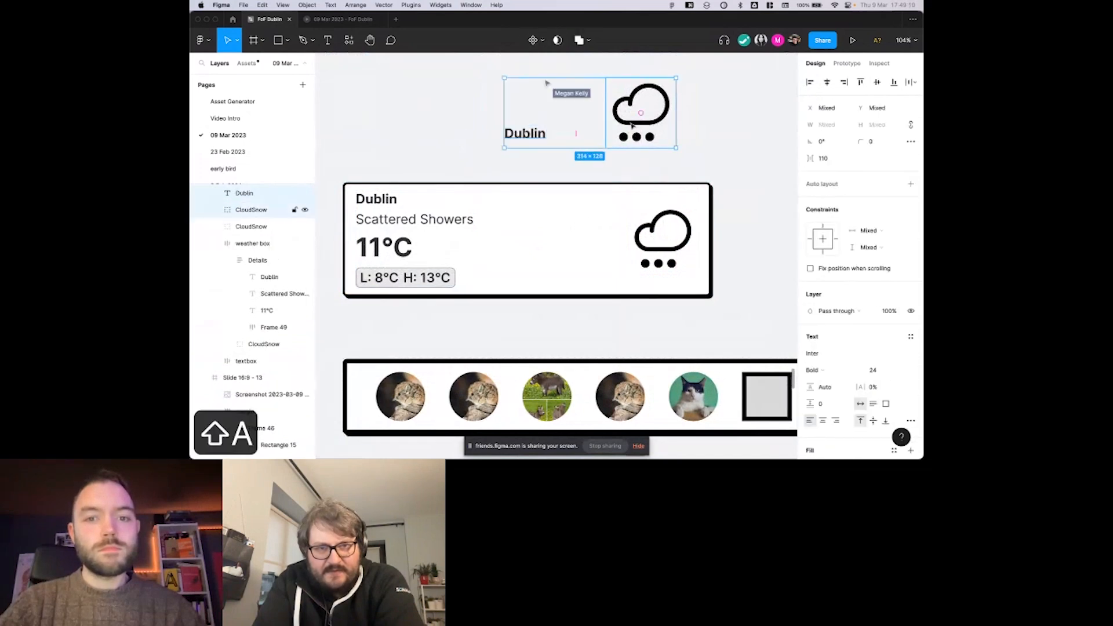
left_click(874, 175)
type("8")
key("Return")
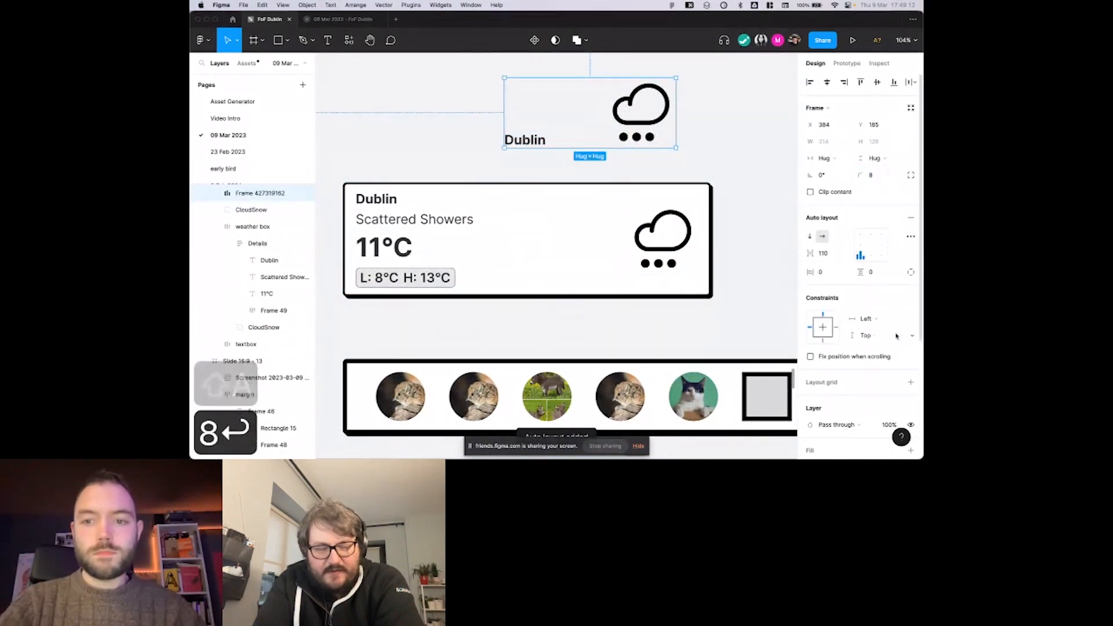
scroll(911, 415, "down", 2)
left_click(911, 415)
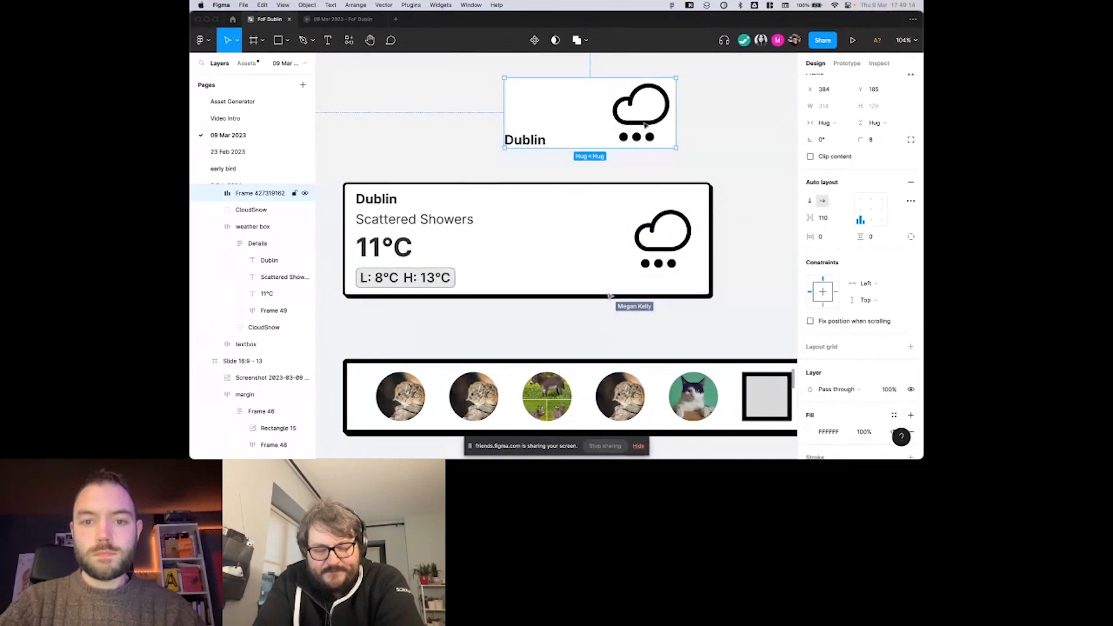
Scale the copied cloud icon by a factor of 0.25.
double_click(649, 122)
type("k.25")
key("Return")
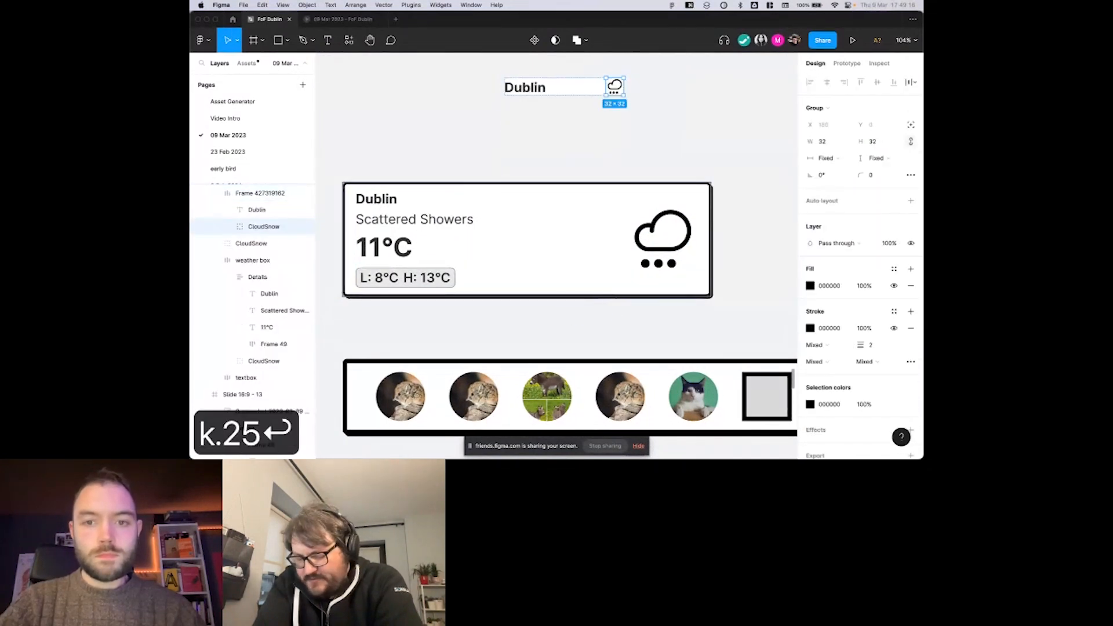
Set the line height of the copied Dublin heading to 24.
left_click(574, 88)
scroll(570, 124, "up", 2)
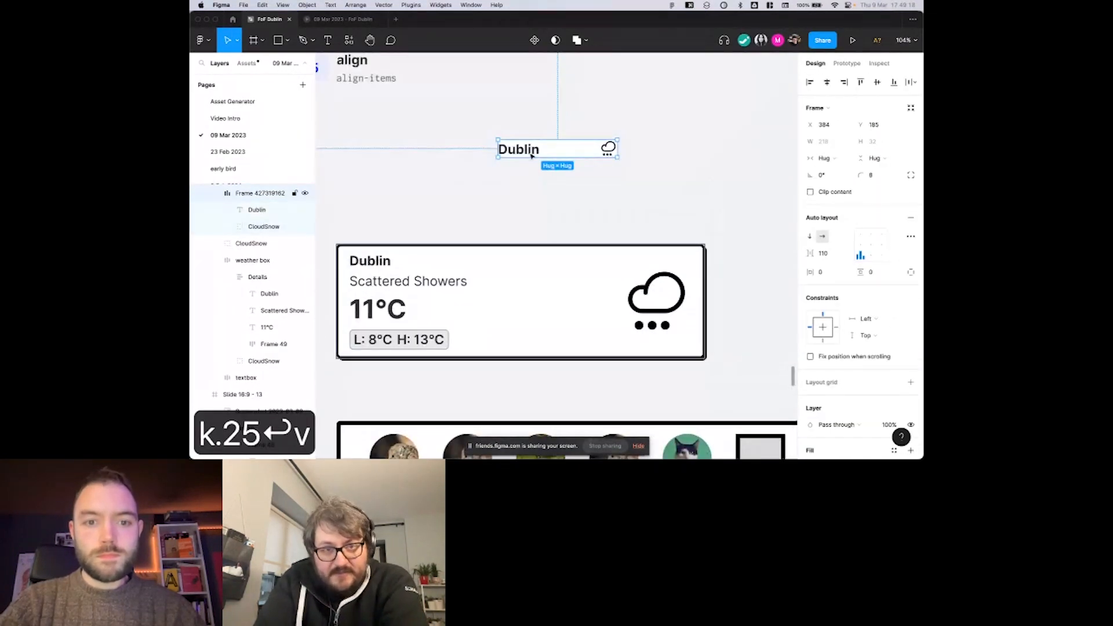
left_click(531, 156)
type("24")
key("Return")
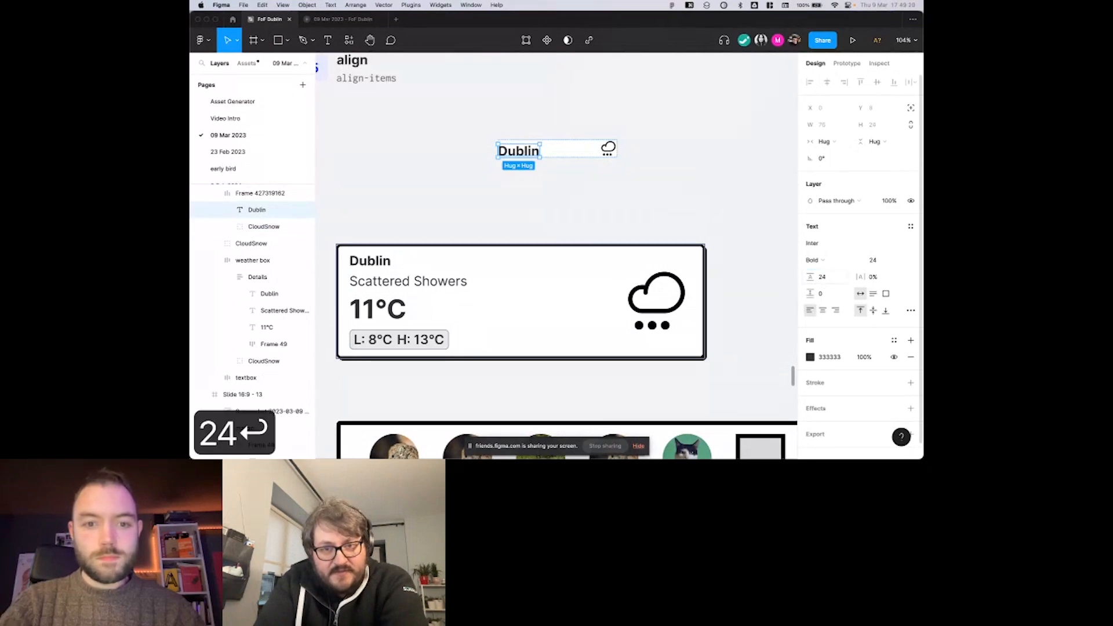
Replace the copied heading's text with "qg" and set its font to Iowan Old Style.
double_click(520, 152)
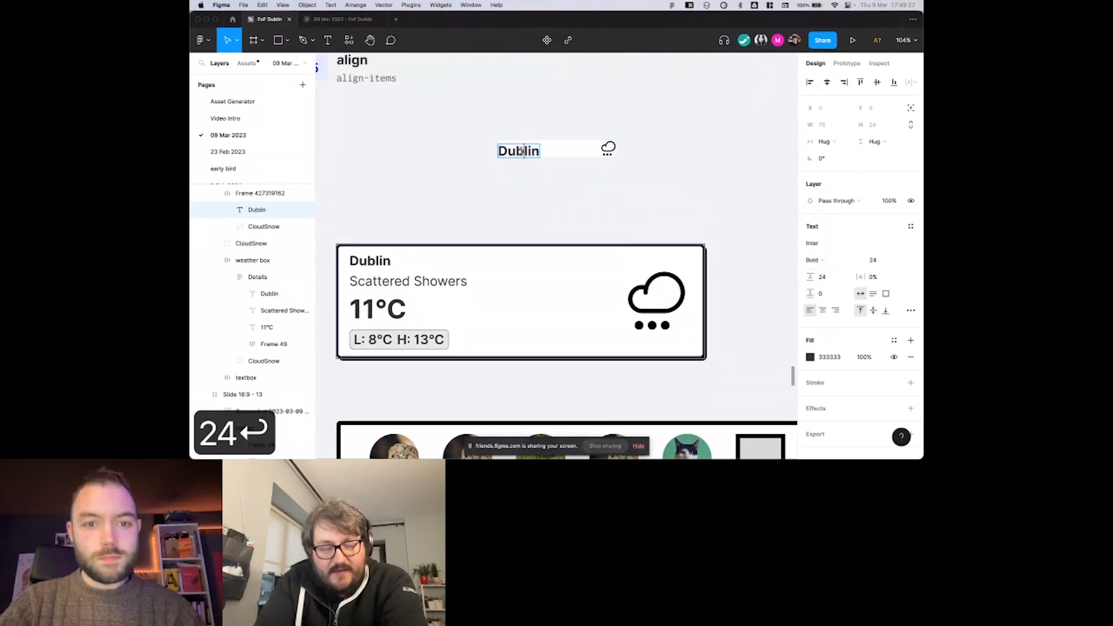
key("super+a")
type("qg")
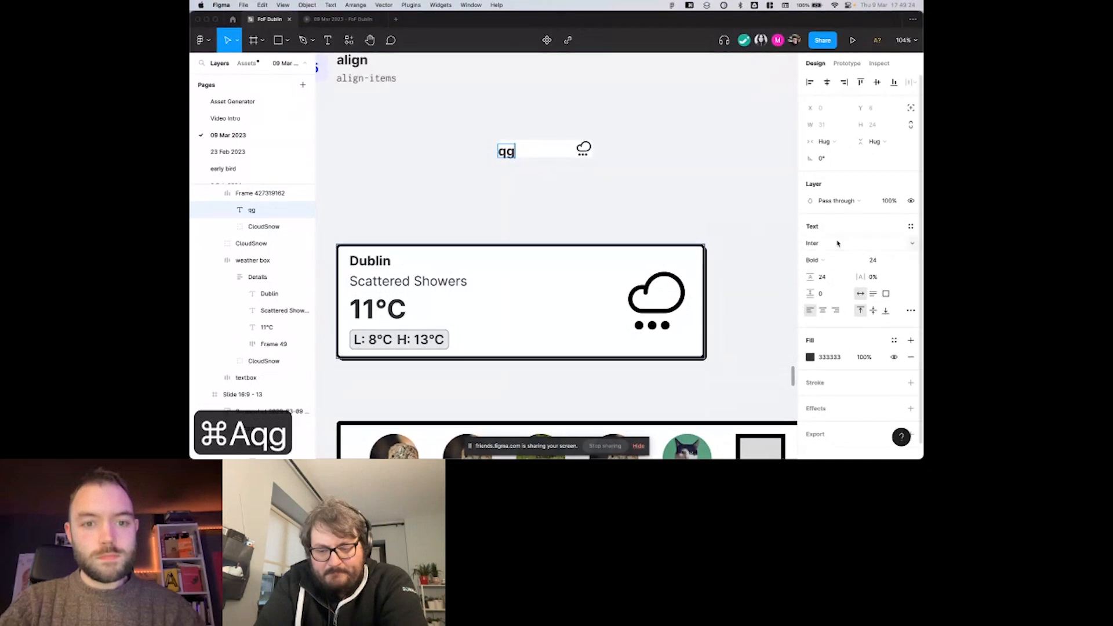
left_click(912, 243)
left_click(912, 243)
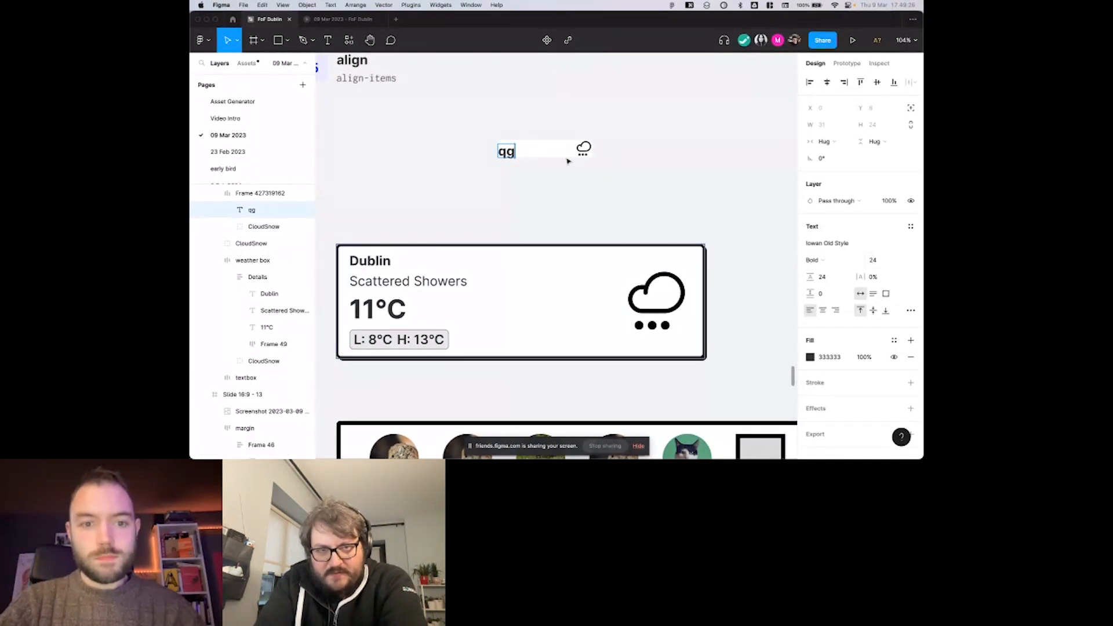
key("super+a")
left_click(910, 247)
left_click(881, 258)
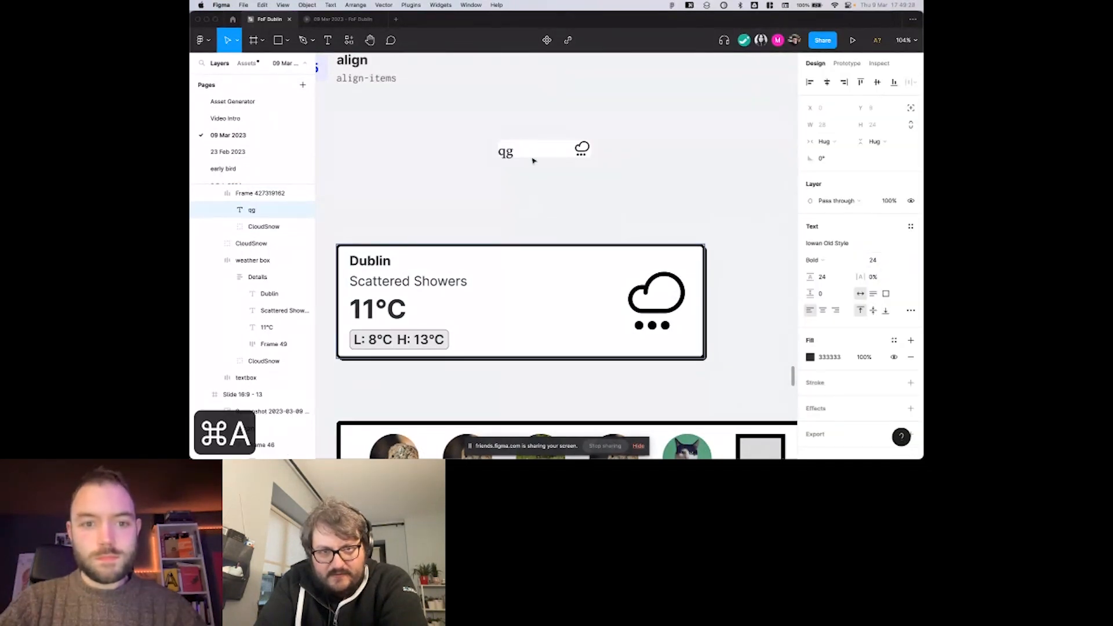
Extend the sample text to "qgbfgpl".
left_click(513, 152)
type("bfg")
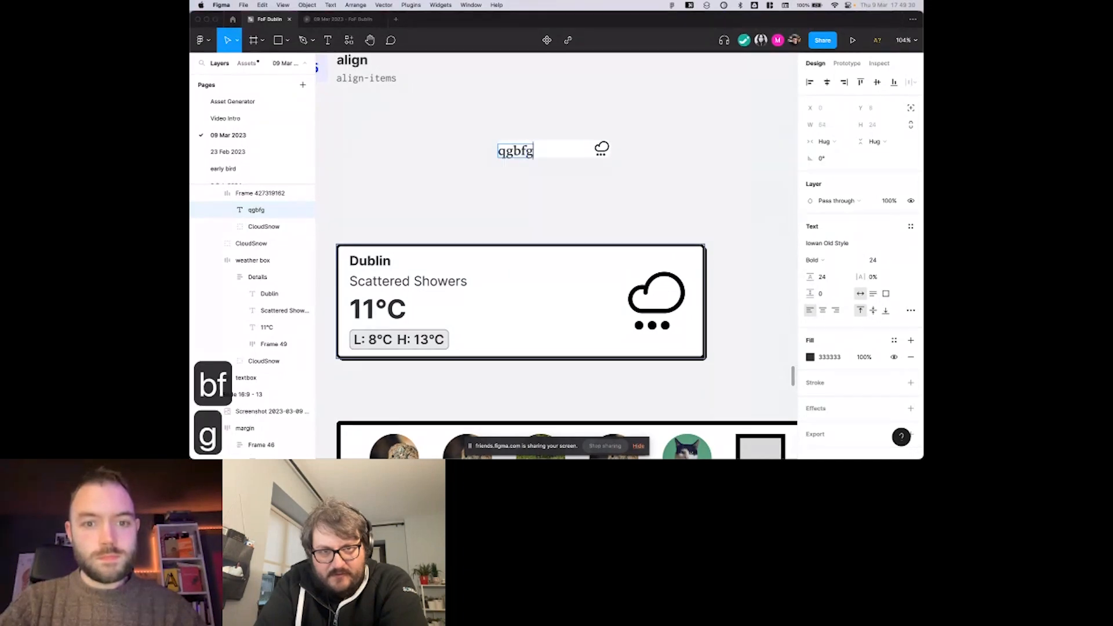
type("pl")
key("Escape")
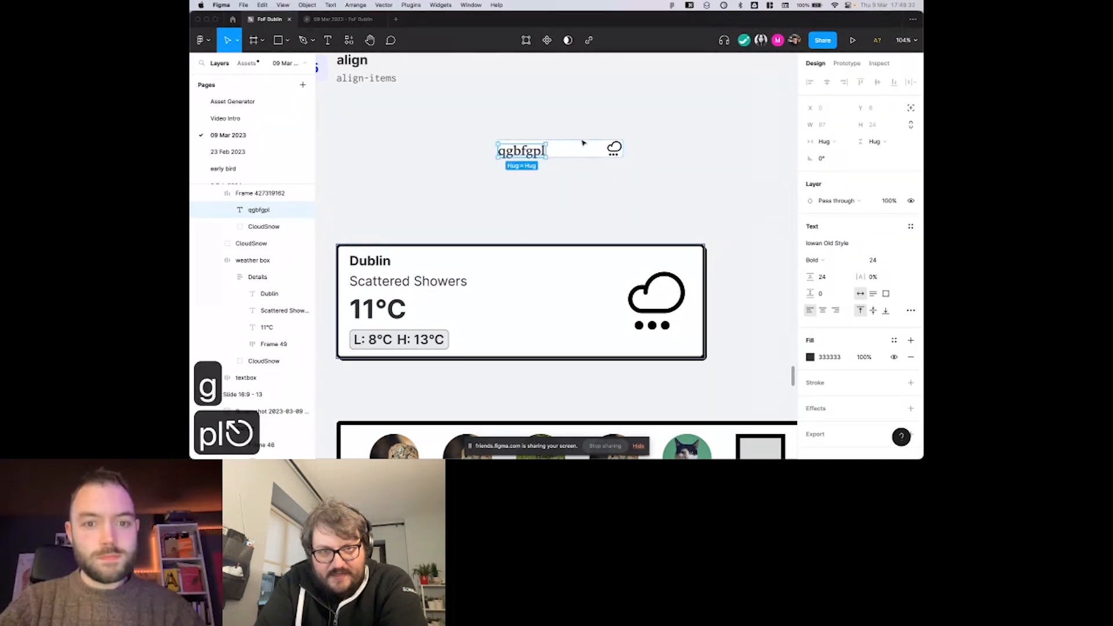
Stretch the sample frame to a height of about 73 and align its contents to the left centre.
scroll(581, 139, "up", 5)
left_click_drag(620, 169, 621, 205)
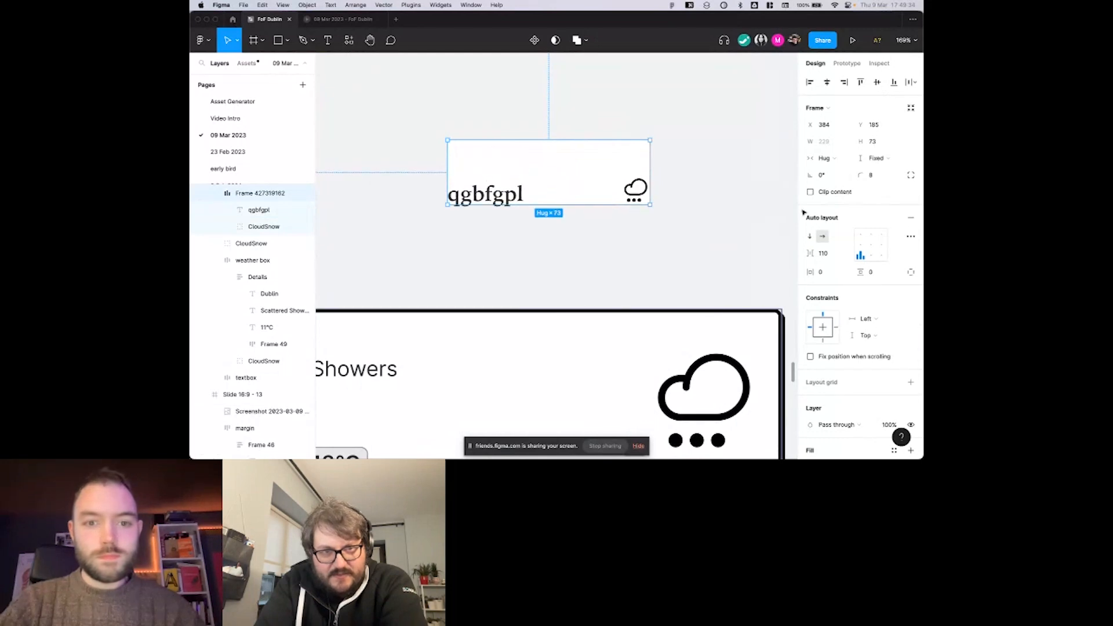
left_click(860, 245)
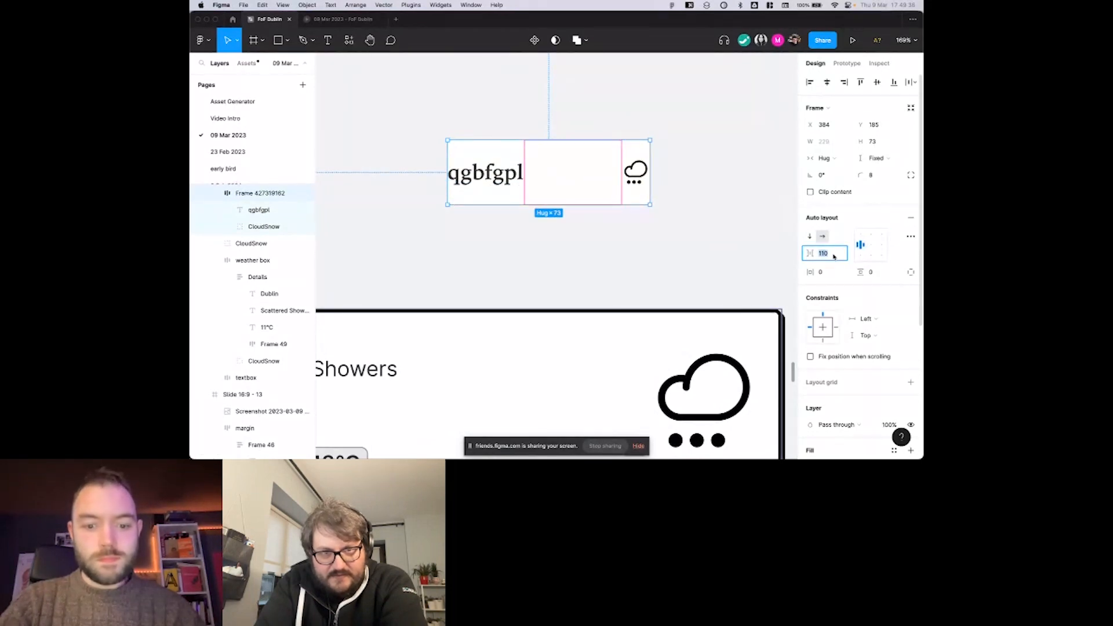
Set the spacing between the sample text and the cloud icon to 8.
type("8")
key("Return")
scroll(545, 174, "up", 3)
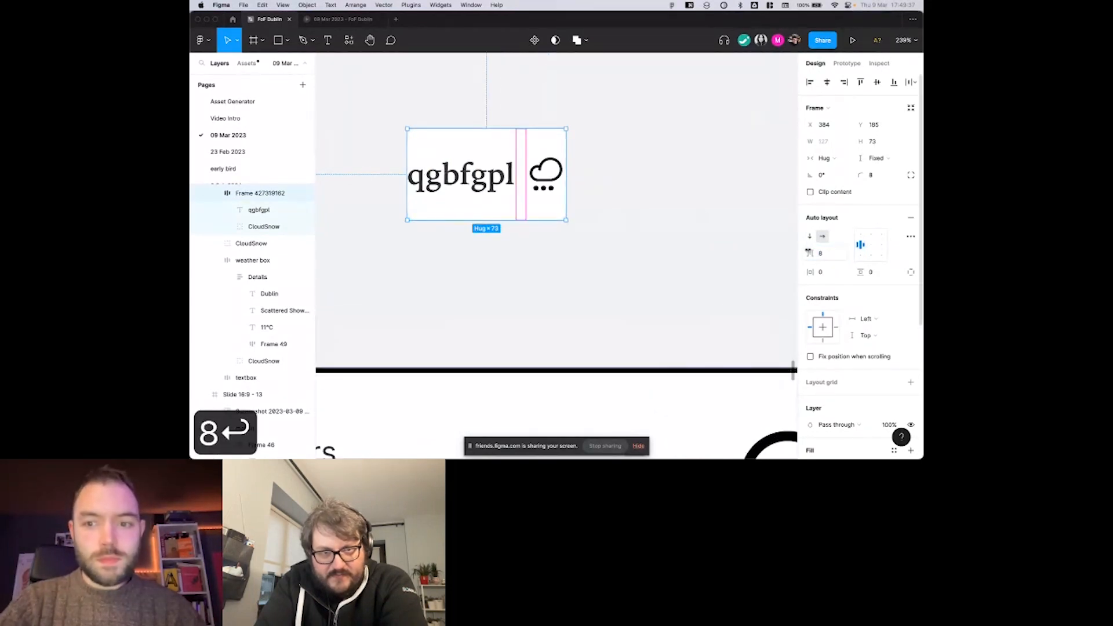
Turn on Align text baseline for the sample frame and set its vertical resizing to Hug.
left_click(910, 238)
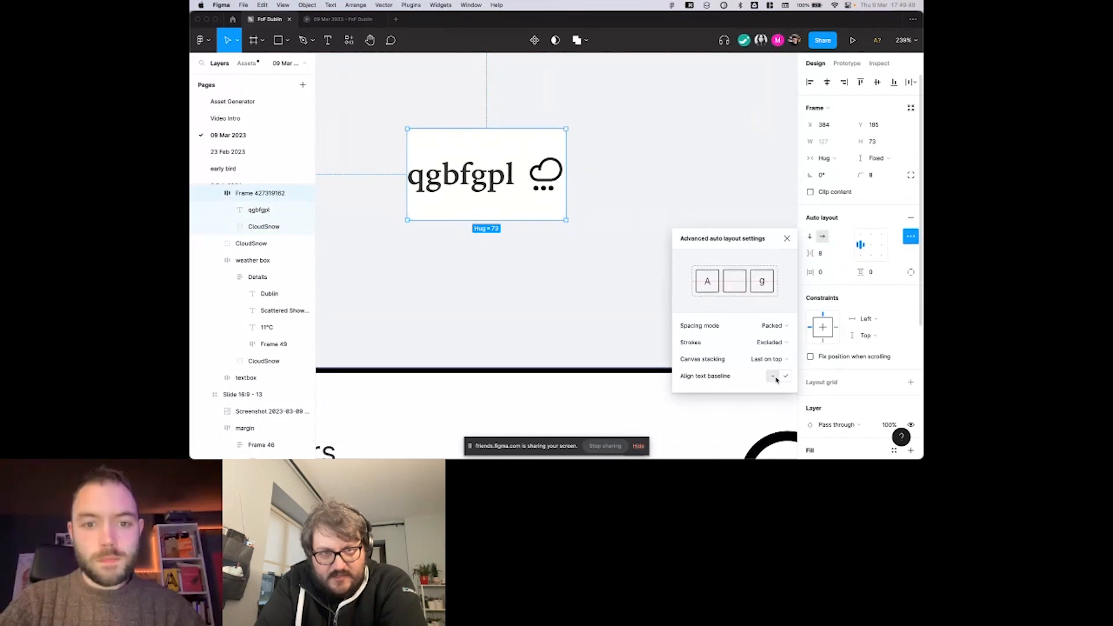
left_click(860, 234)
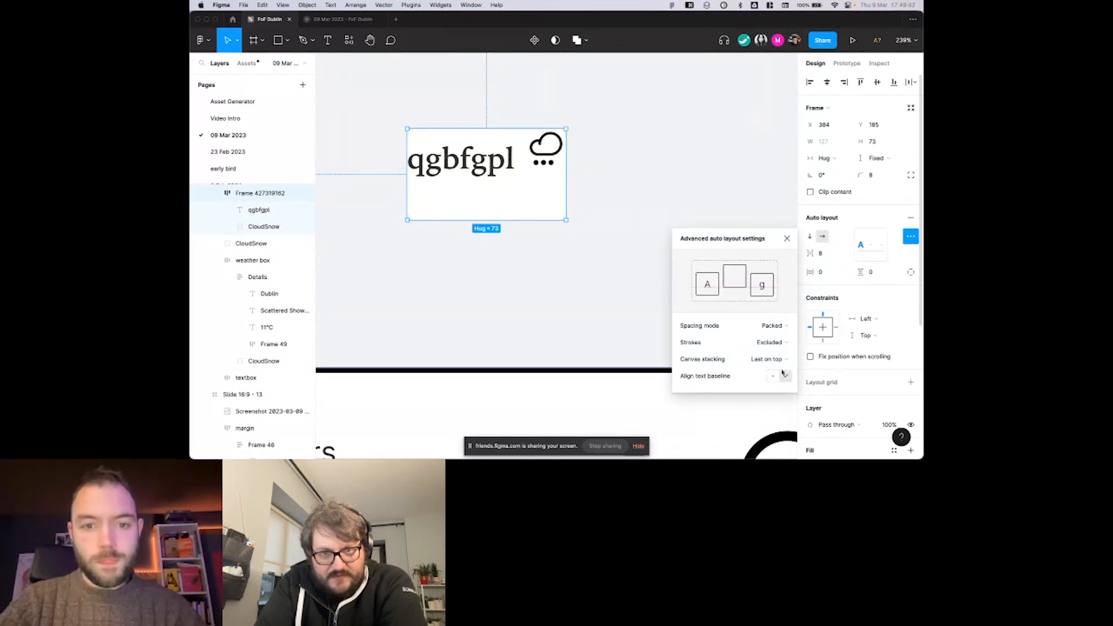
left_click(874, 158)
left_click(865, 171)
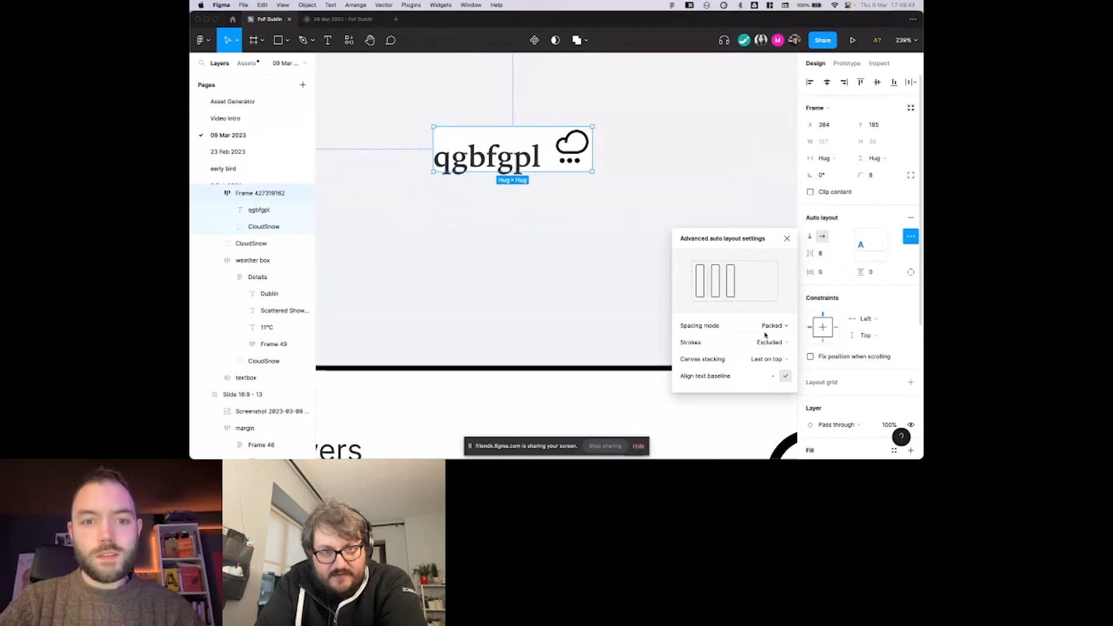
left_click(786, 377)
left_click(787, 376)
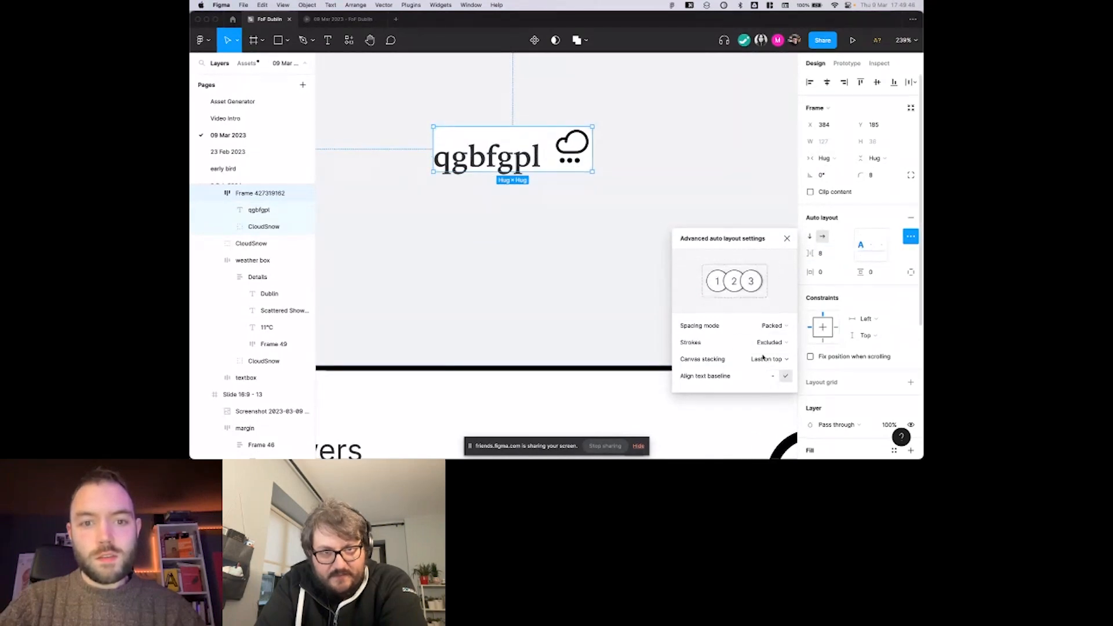
Examine the cloud icon's bounds against the text baseline, and turn off Align text baseline for the sample frame.
scroll(584, 160, "left", 1)
double_click(586, 160)
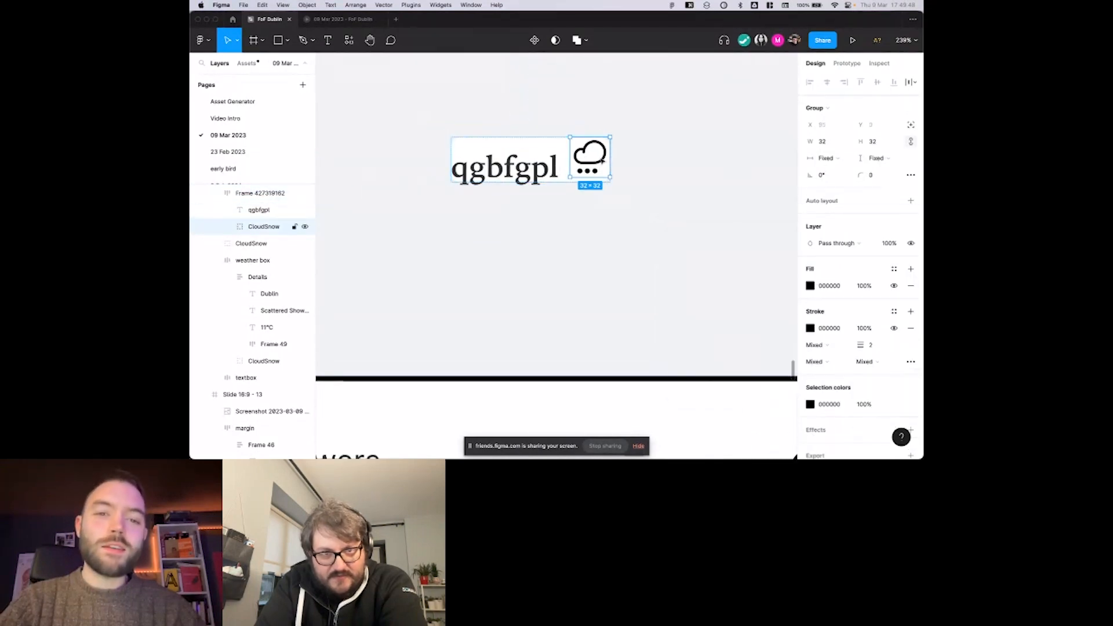
scroll(574, 165, "left", 1)
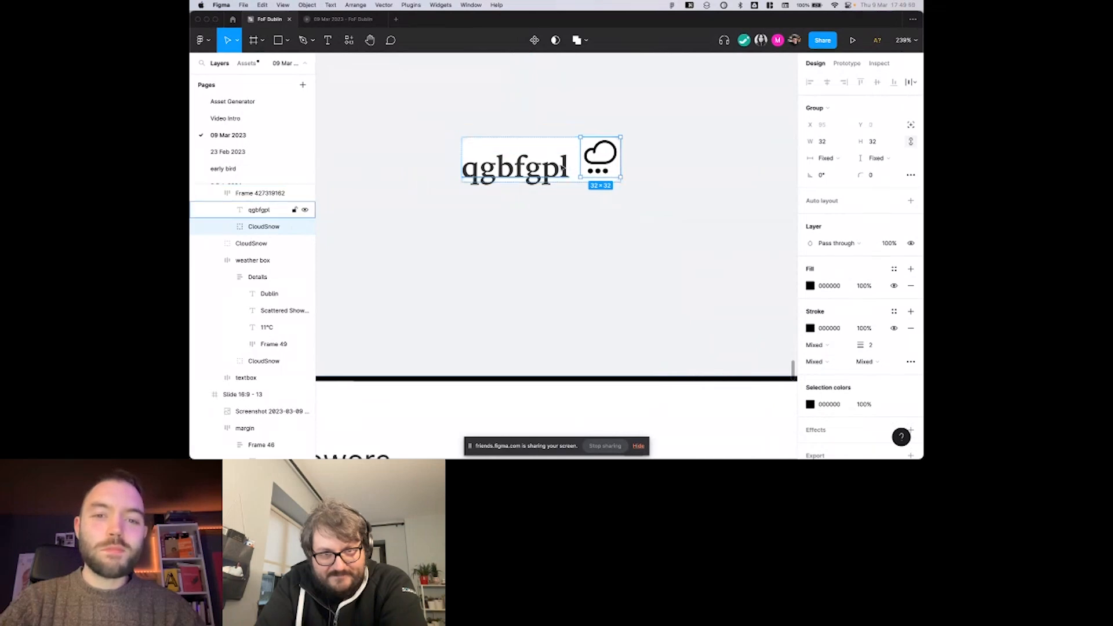
scroll(563, 168, "up", 5)
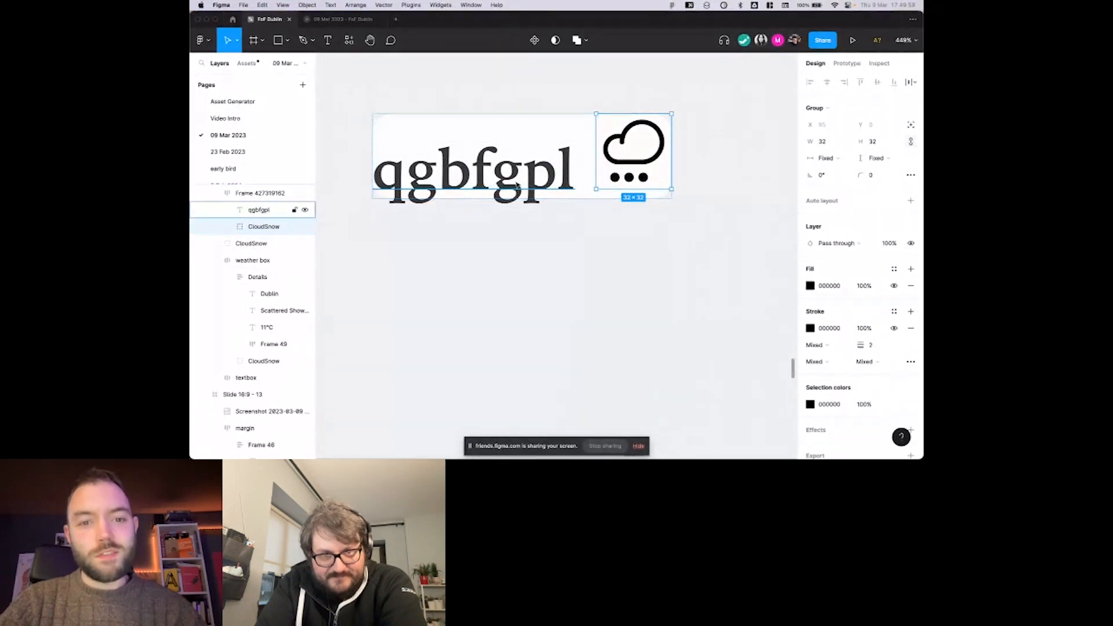
left_click(577, 180)
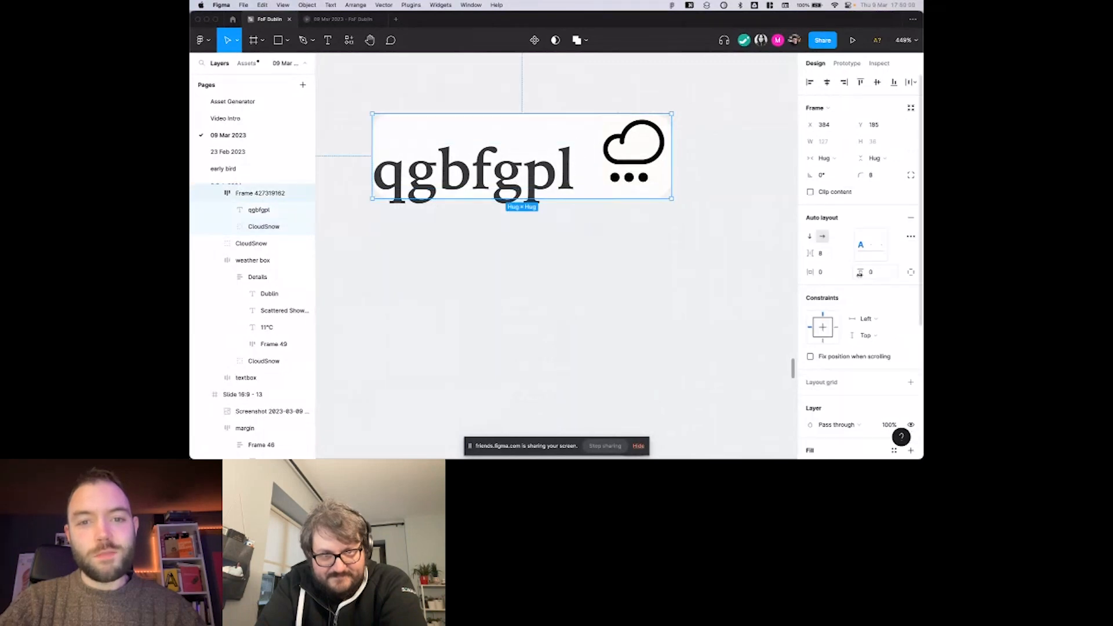
left_click(911, 238)
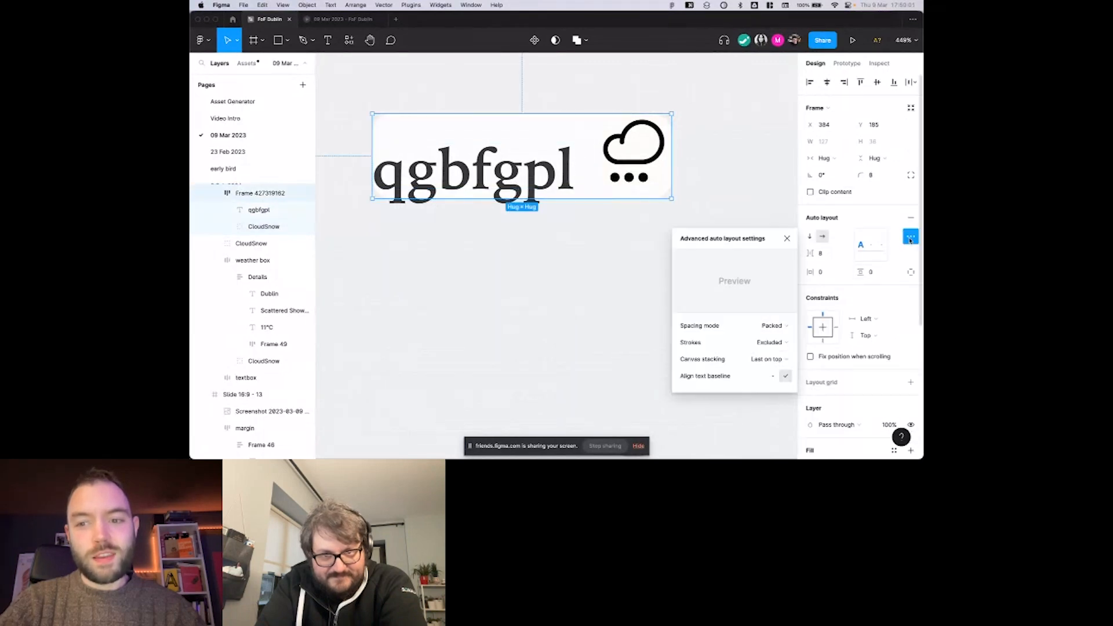
left_click(773, 376)
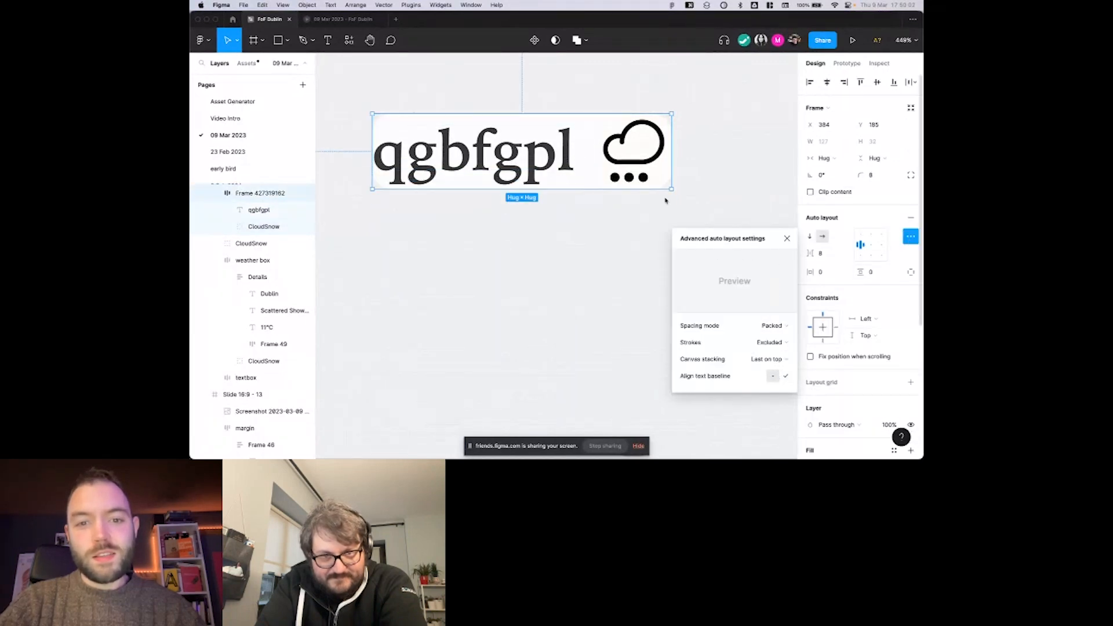
Compare the bounds of the sample text and the cloud icon without baseline alignment.
left_click(638, 151)
left_click(562, 177)
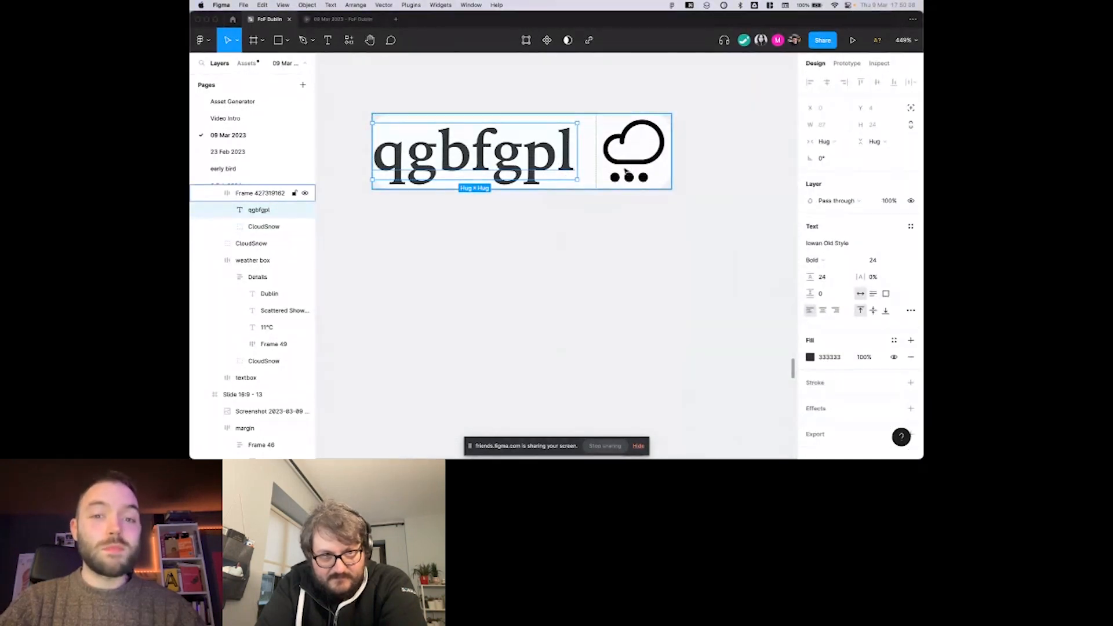
key("Tab")
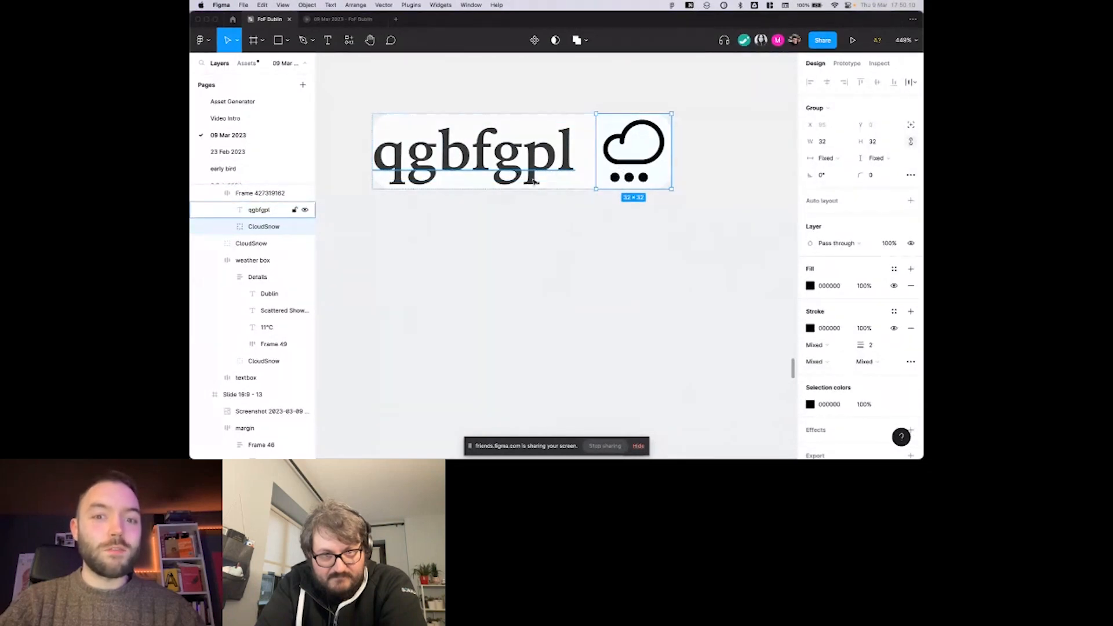
scroll(534, 181, "up", 1)
scroll(534, 181, "right", 1)
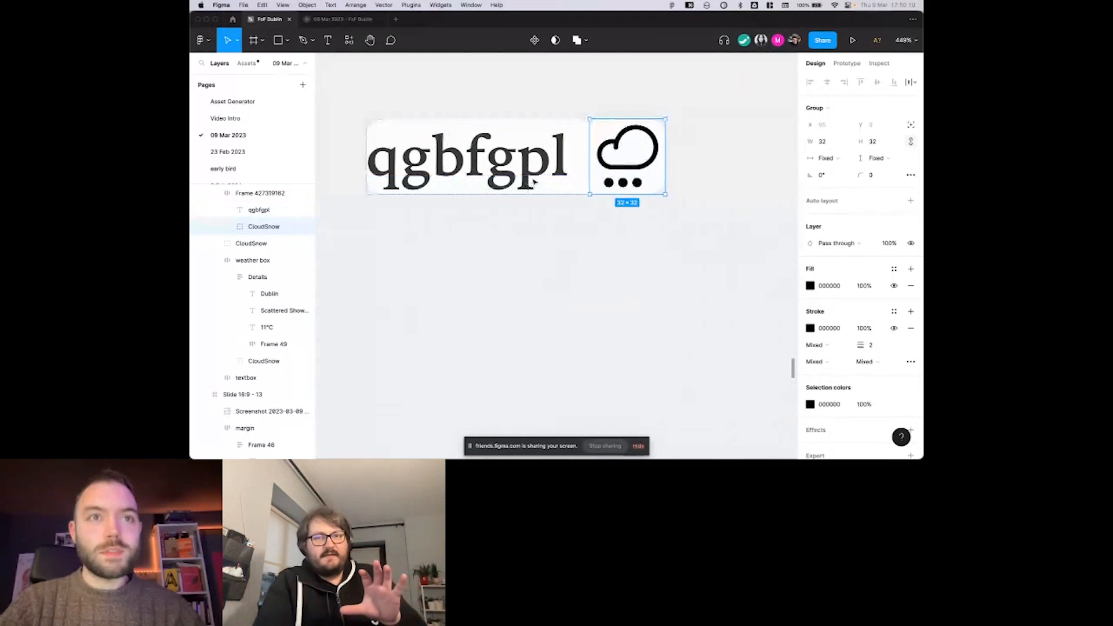
Delete the sample text-and-icon frame above the weather card and clear the selection.
scroll(533, 181, "down", 5)
right_click(544, 232)
left_click(503, 172)
left_click(731, 191)
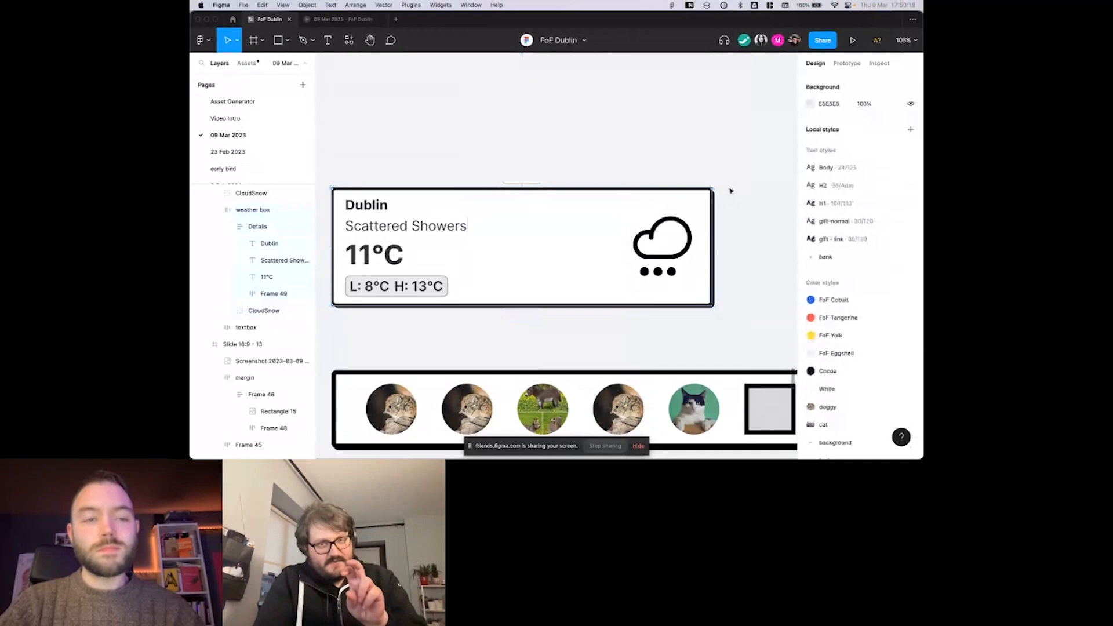
scroll(731, 192, "down", 3)
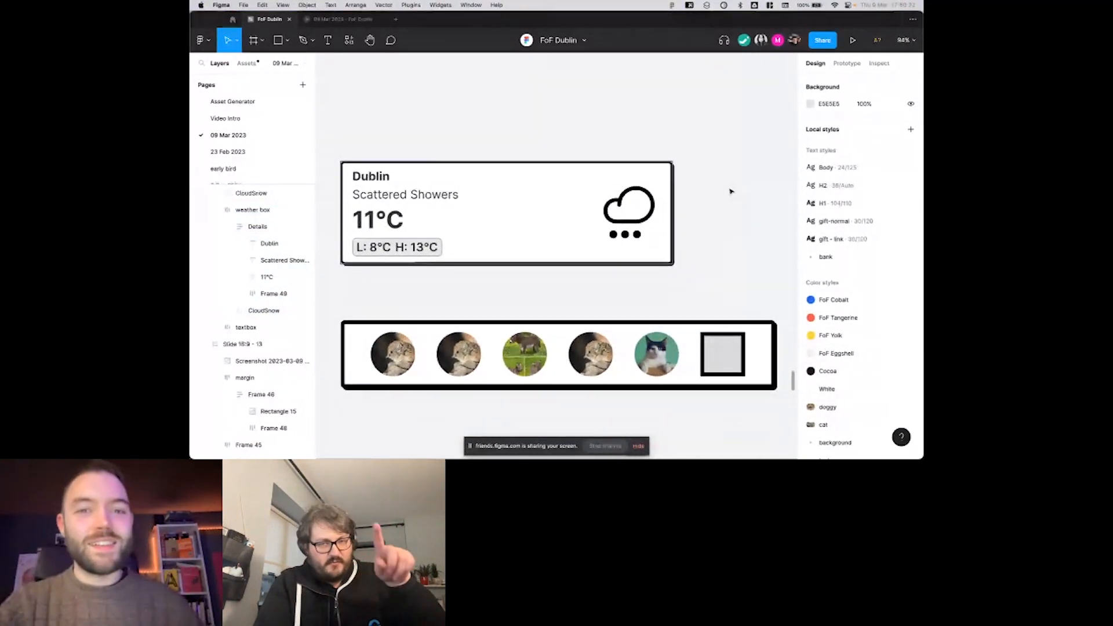
scroll(730, 190, "down", 5)
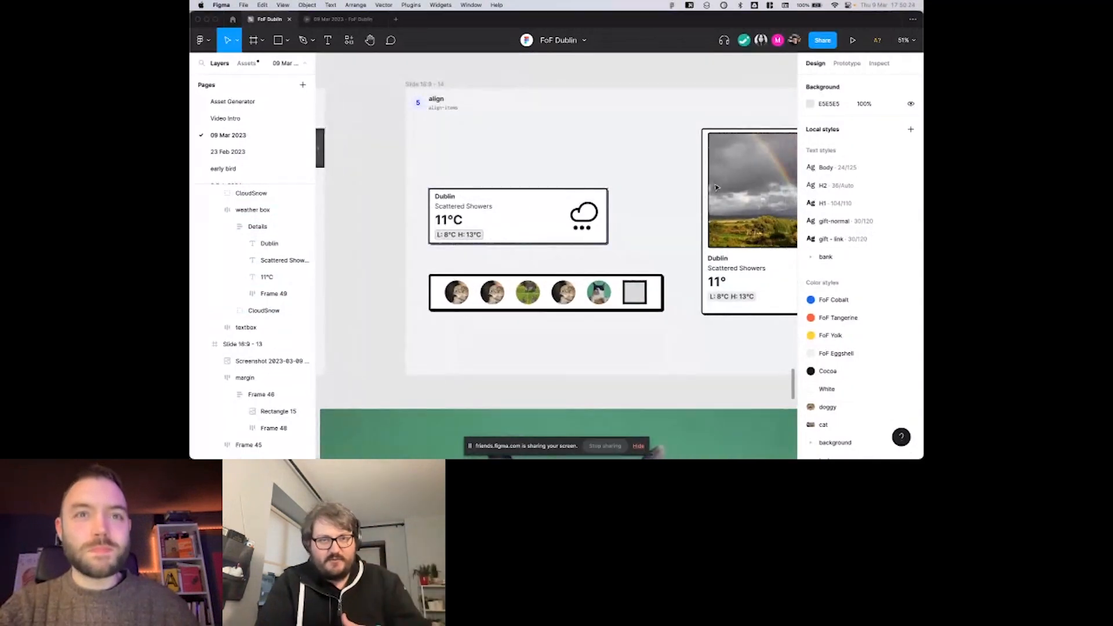
scroll(717, 187, "right", 1)
scroll(717, 187, "right", 2)
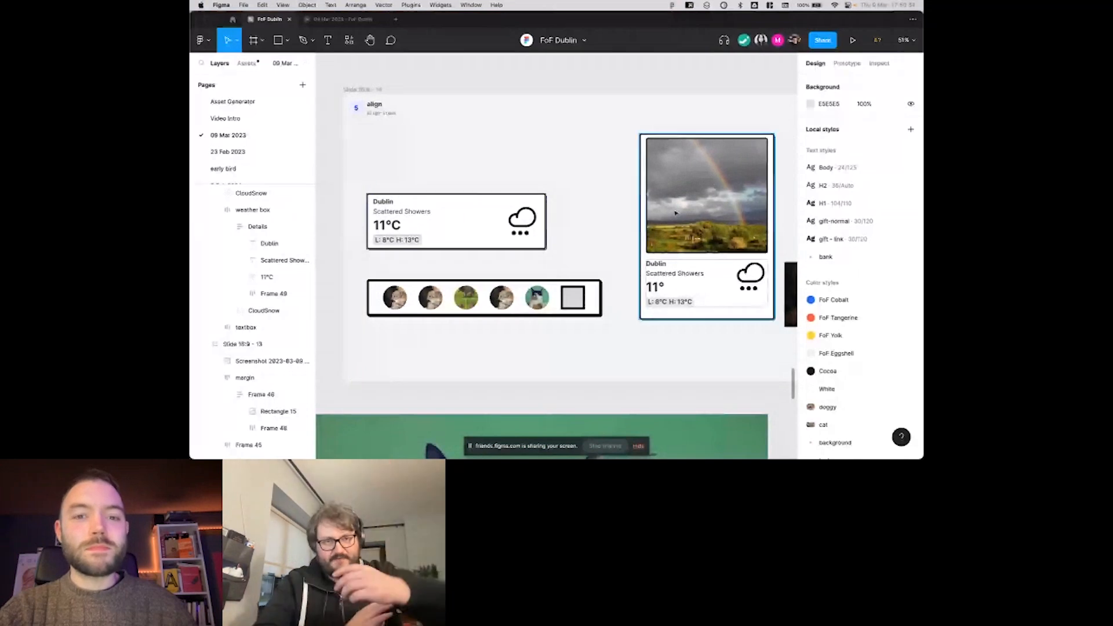
scroll(668, 217, "down", 2)
scroll(668, 218, "left", 1)
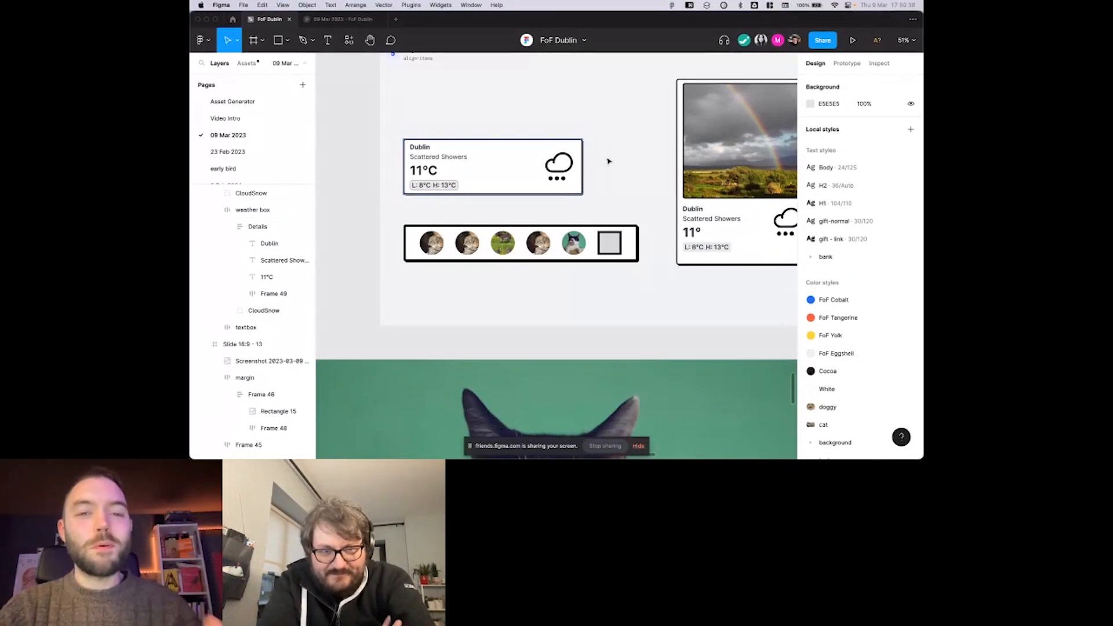
scroll(608, 161, "right", 3)
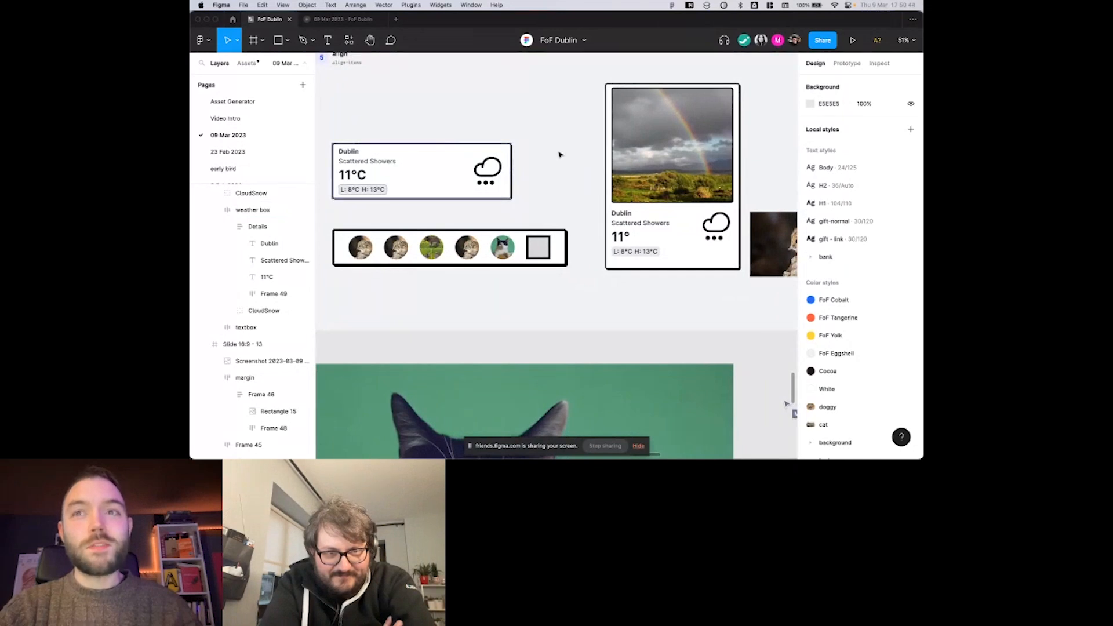
scroll(559, 154, "right", 1)
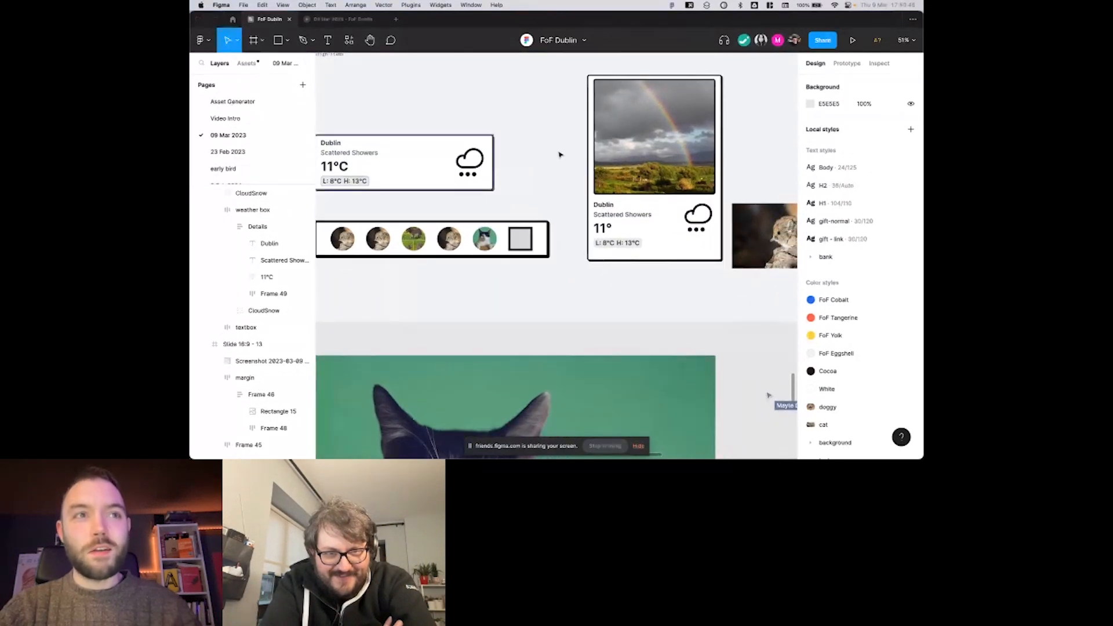
scroll(537, 143, "right", 2)
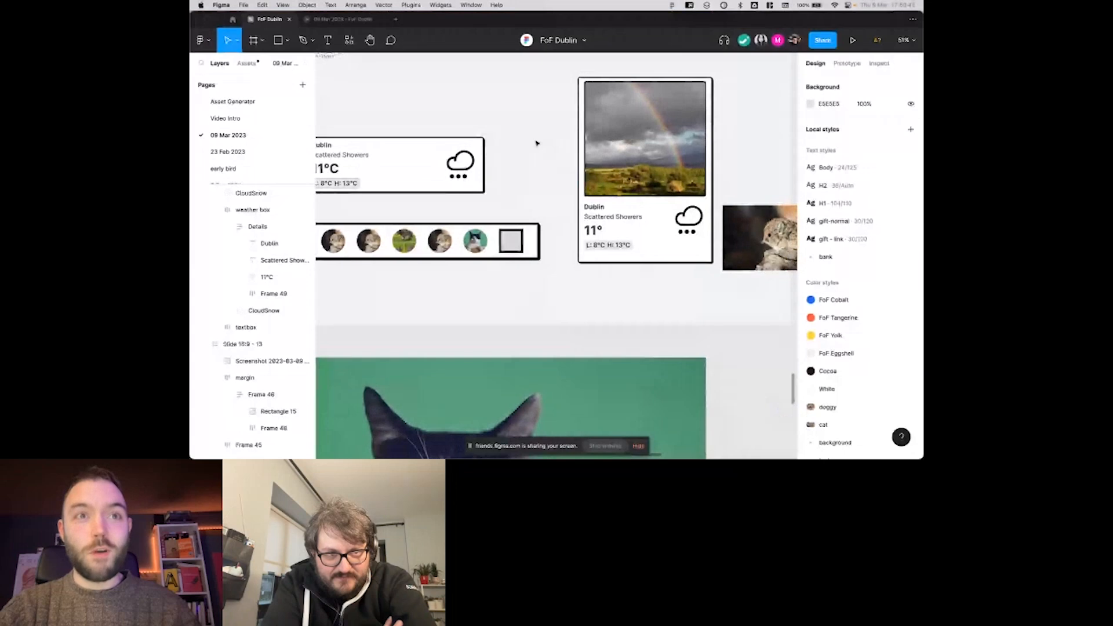
scroll(537, 143, "up", 1)
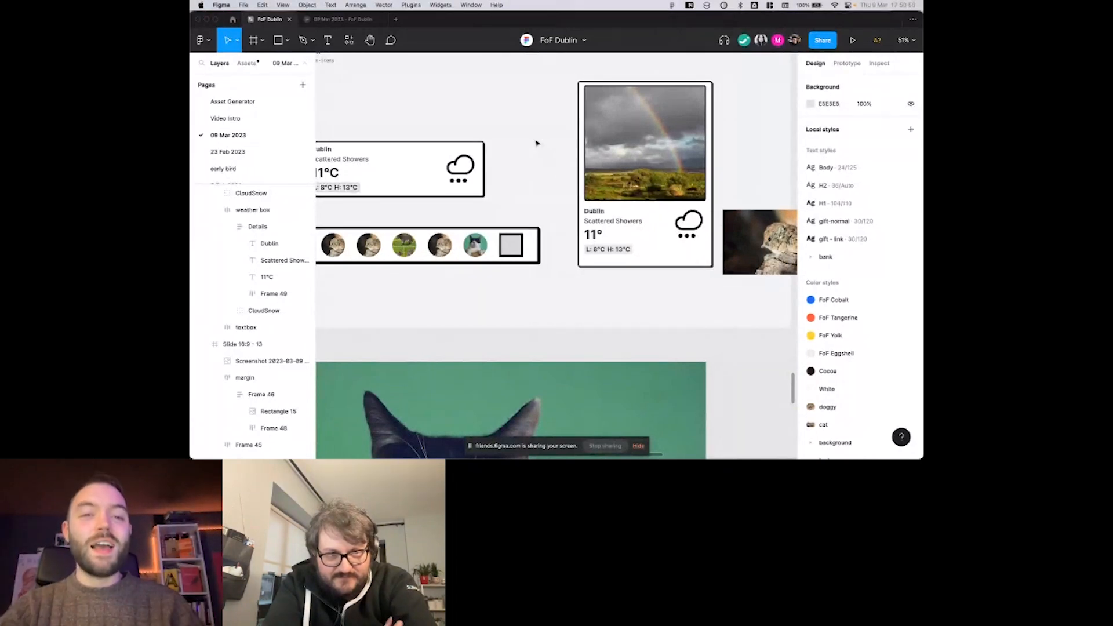
scroll(527, 150, "right", 2)
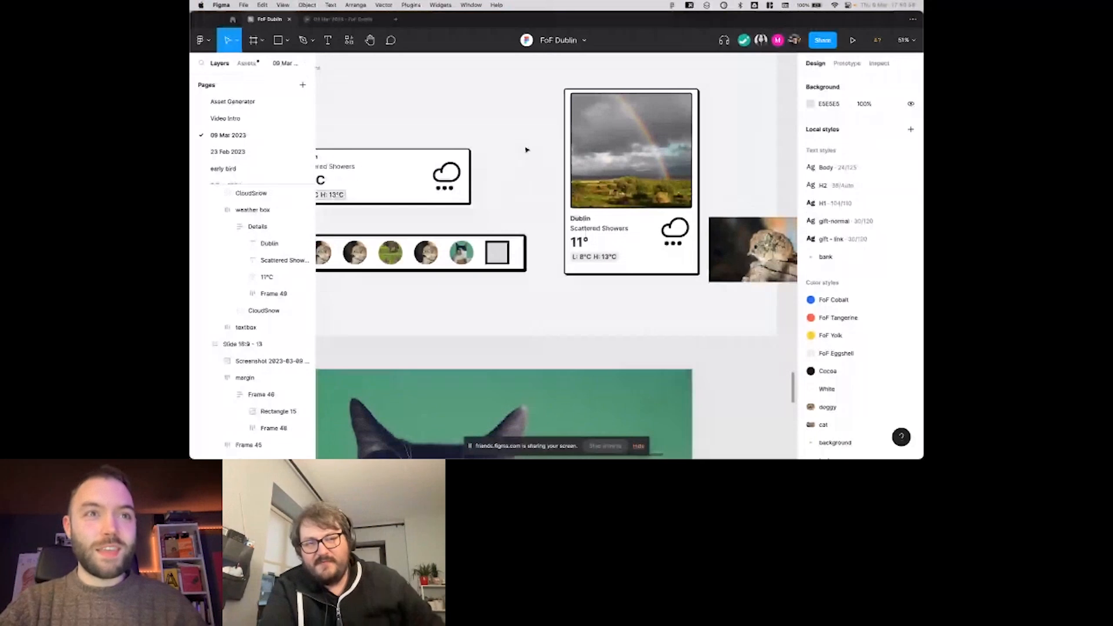
scroll(527, 150, "down", 3)
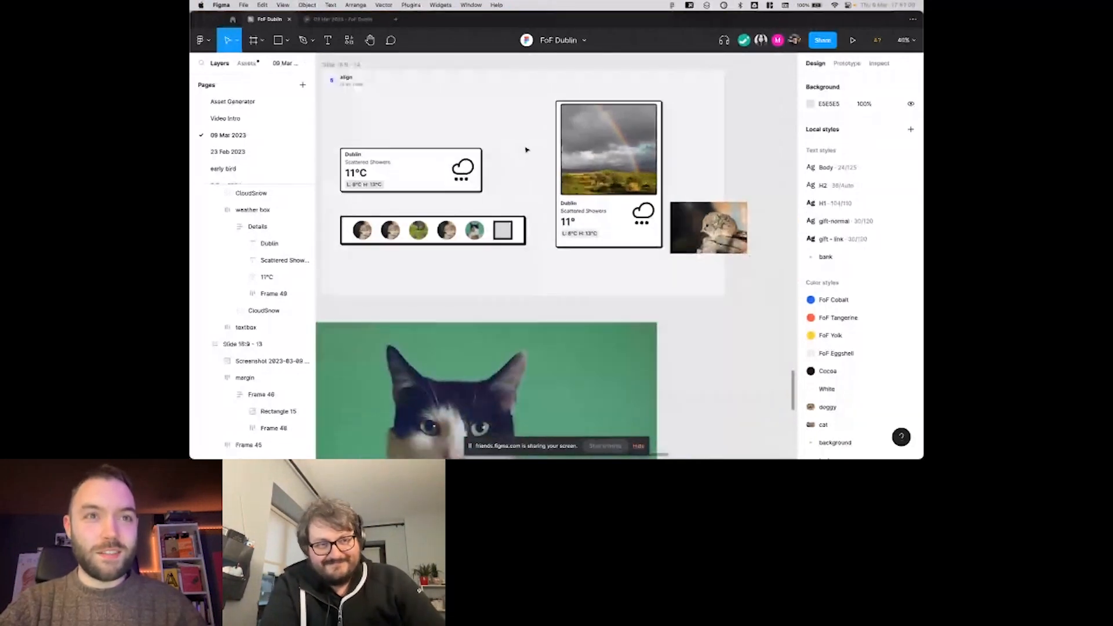
scroll(526, 150, "up", 4)
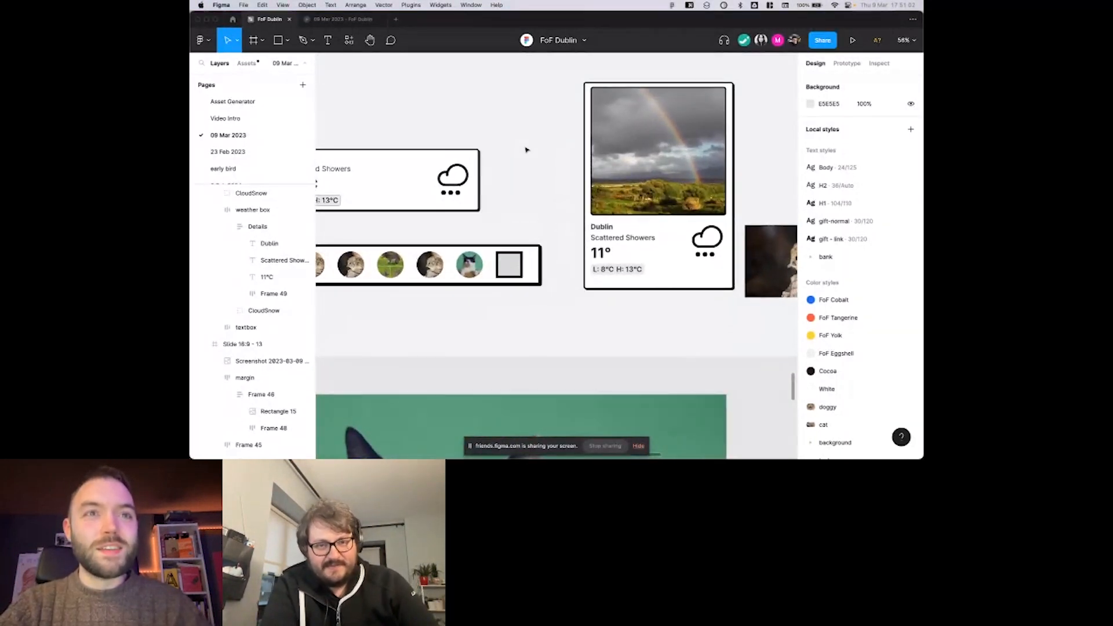
scroll(526, 150, "down", 3)
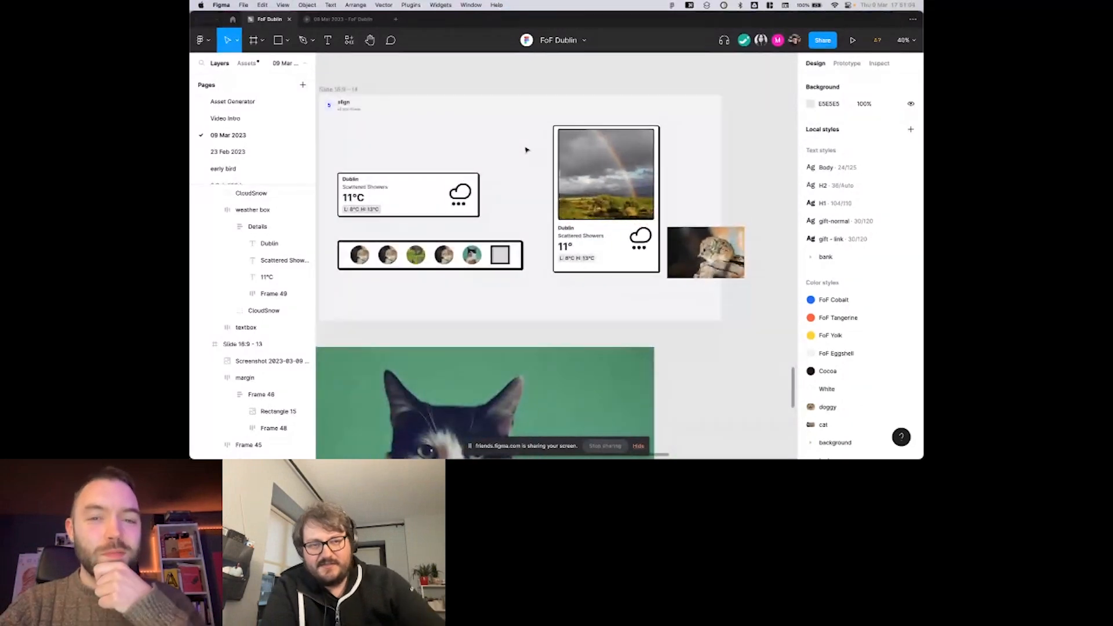
scroll(527, 150, "left", 1)
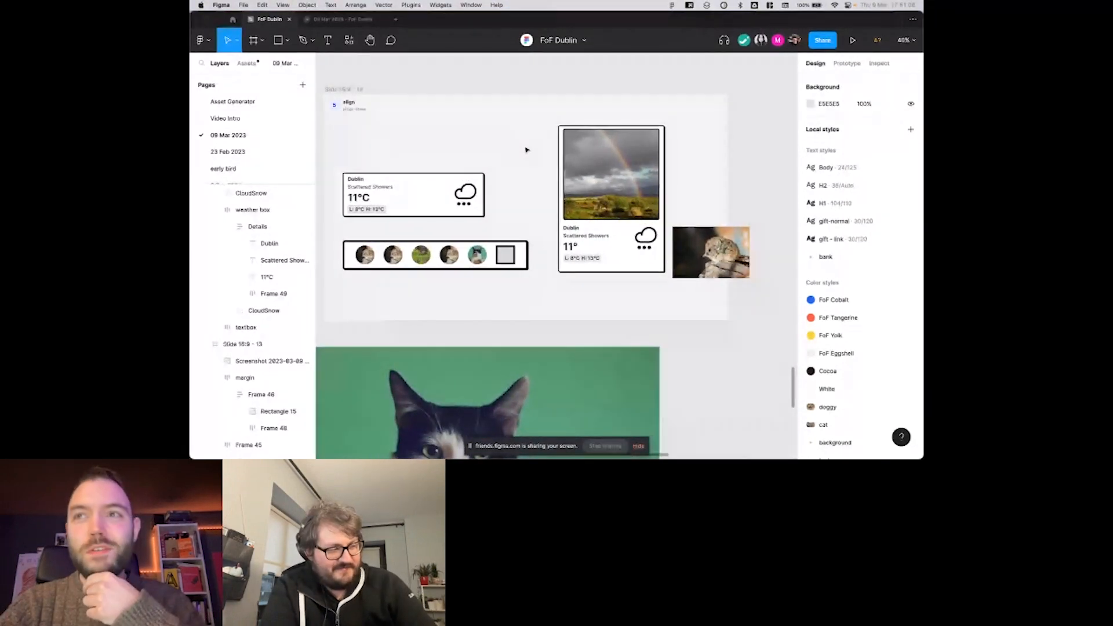
scroll(527, 151, "down", 2)
scroll(526, 150, "left", 2)
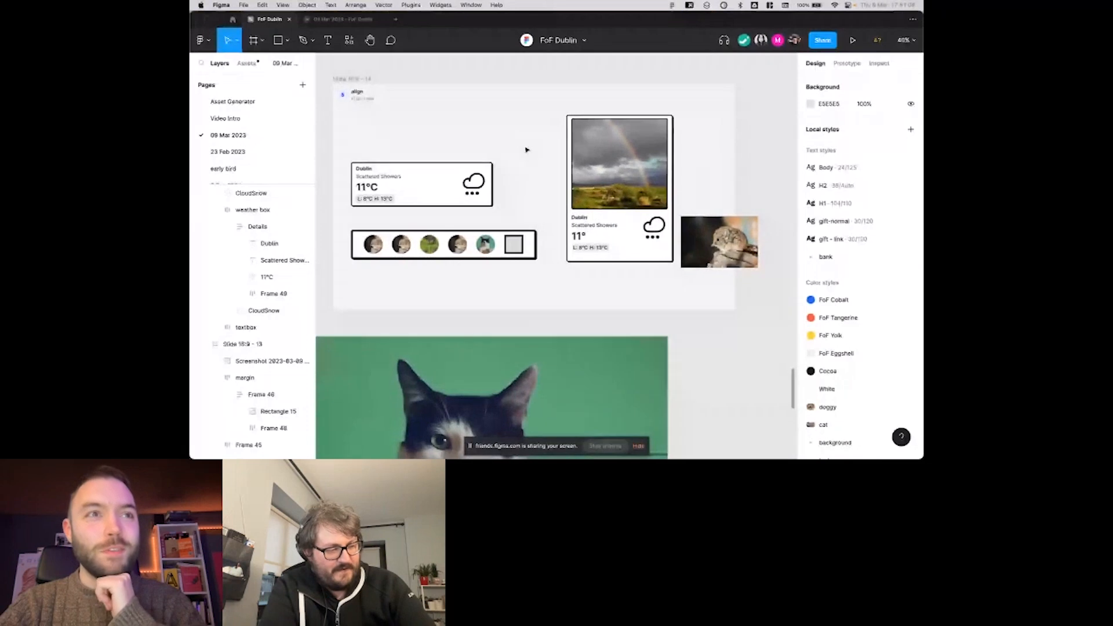
scroll(526, 150, "down", 1)
scroll(526, 150, "left", 2)
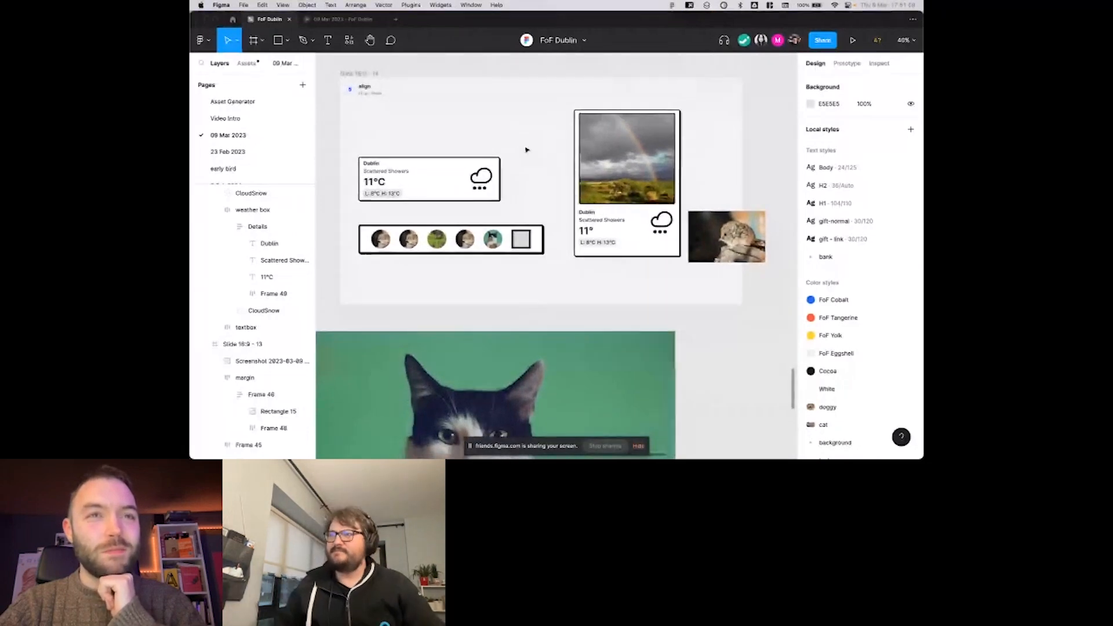
scroll(526, 150, "right", 1)
scroll(526, 150, "right", 3)
scroll(527, 150, "up", 1)
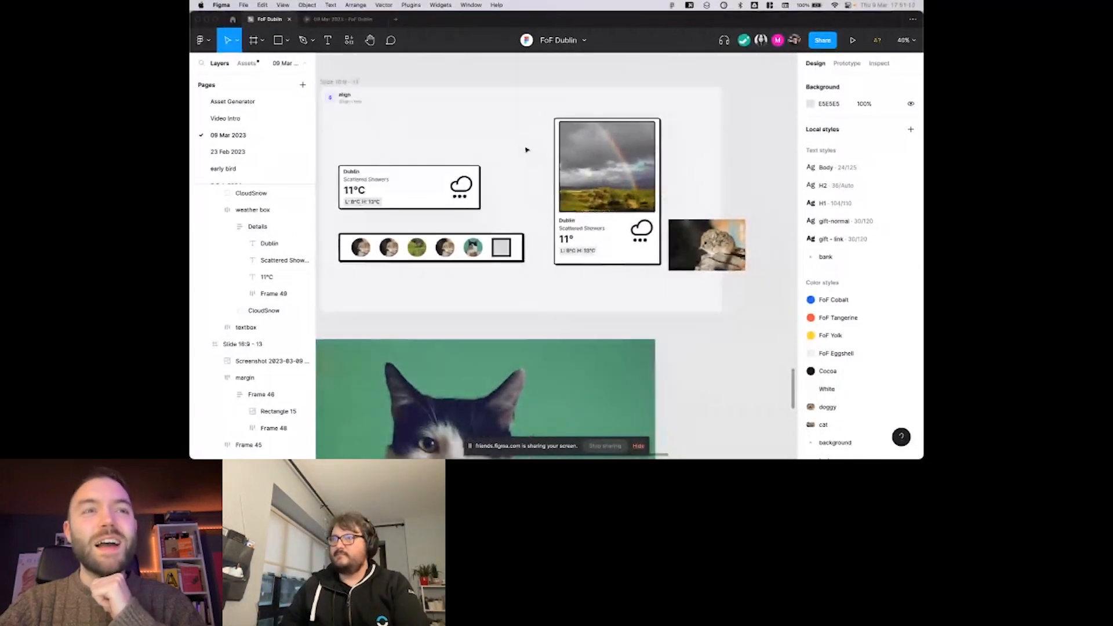
scroll(526, 150, "left", 2)
scroll(526, 150, "up", 1)
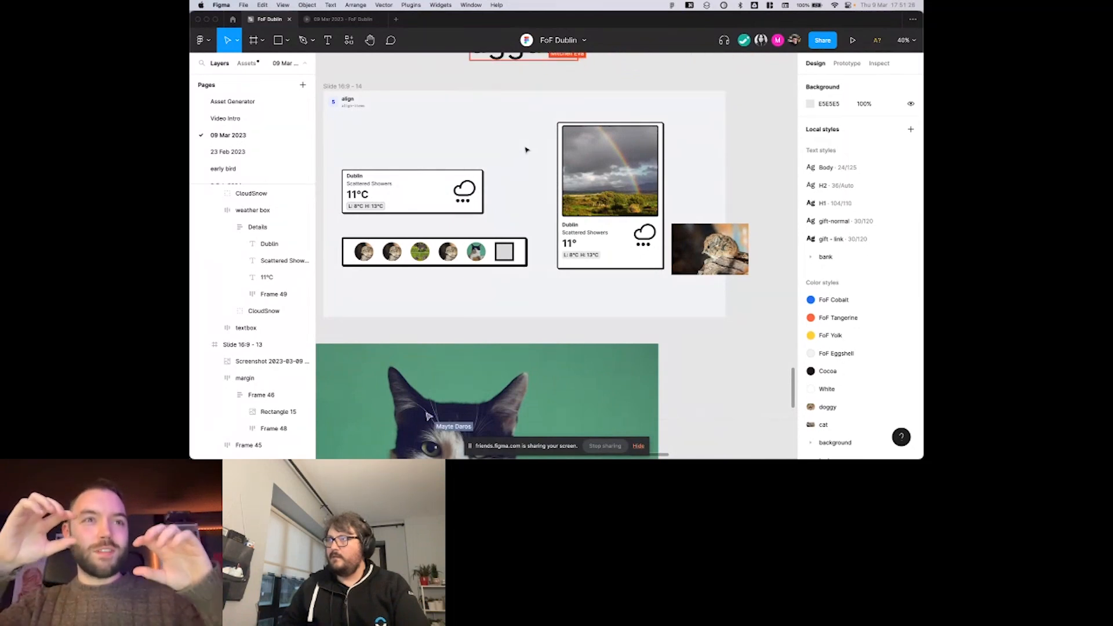
Examine the "aggaaa" text and cloud icon frame above the align slide.
scroll(527, 150, "up", 2)
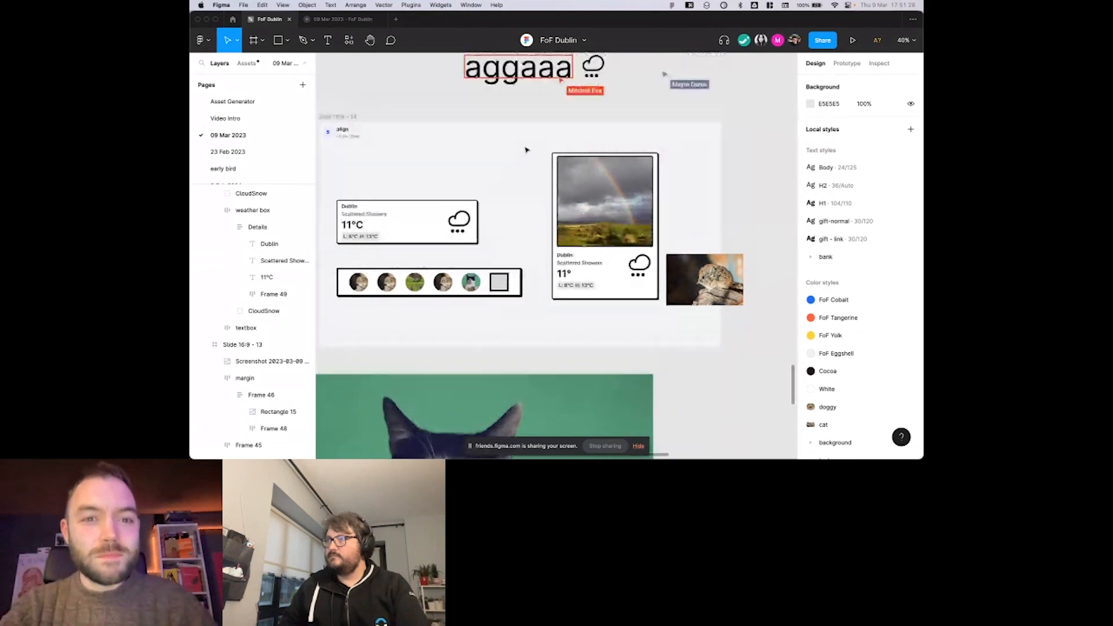
scroll(527, 150, "up", 1)
scroll(580, 150, "up", 4)
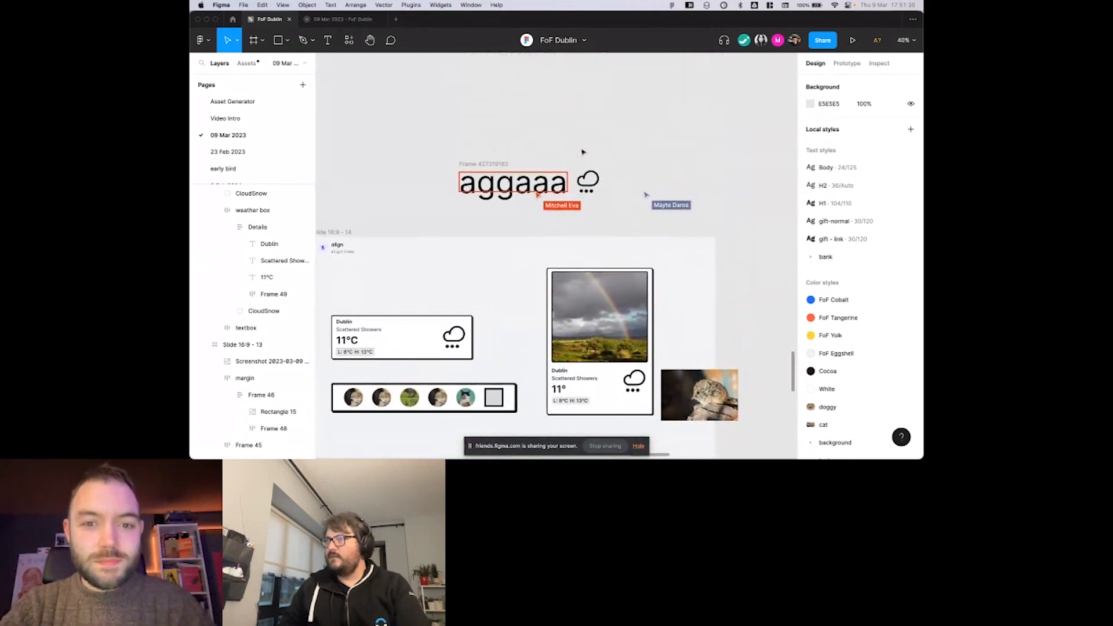
scroll(563, 159, "up", 1)
scroll(563, 160, "down", 1)
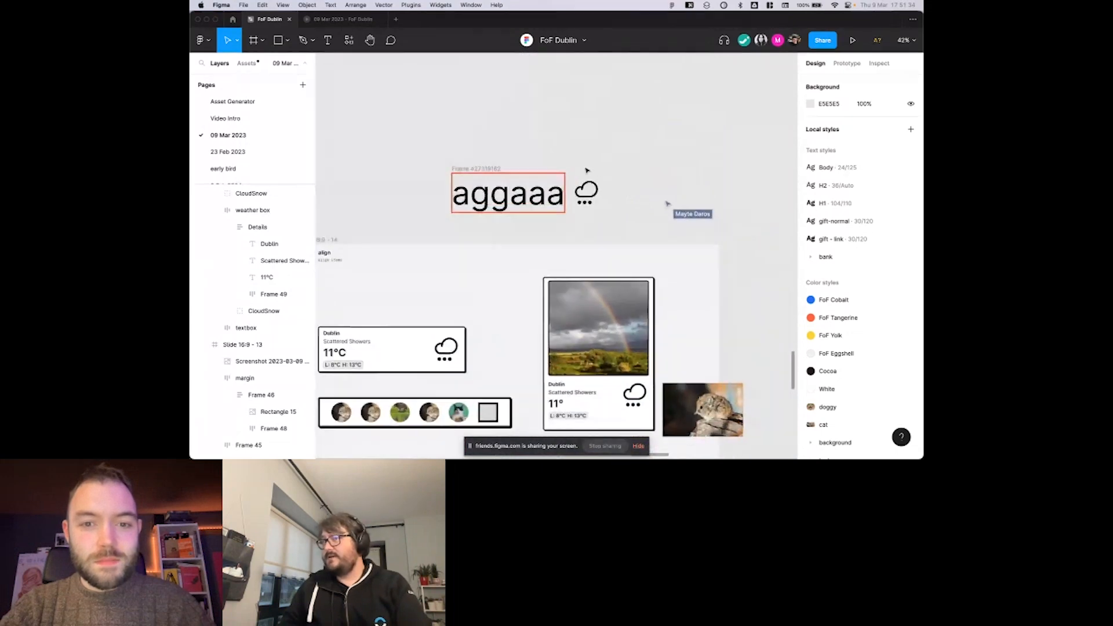
scroll(587, 170, "down", 1)
scroll(586, 171, "up", 2)
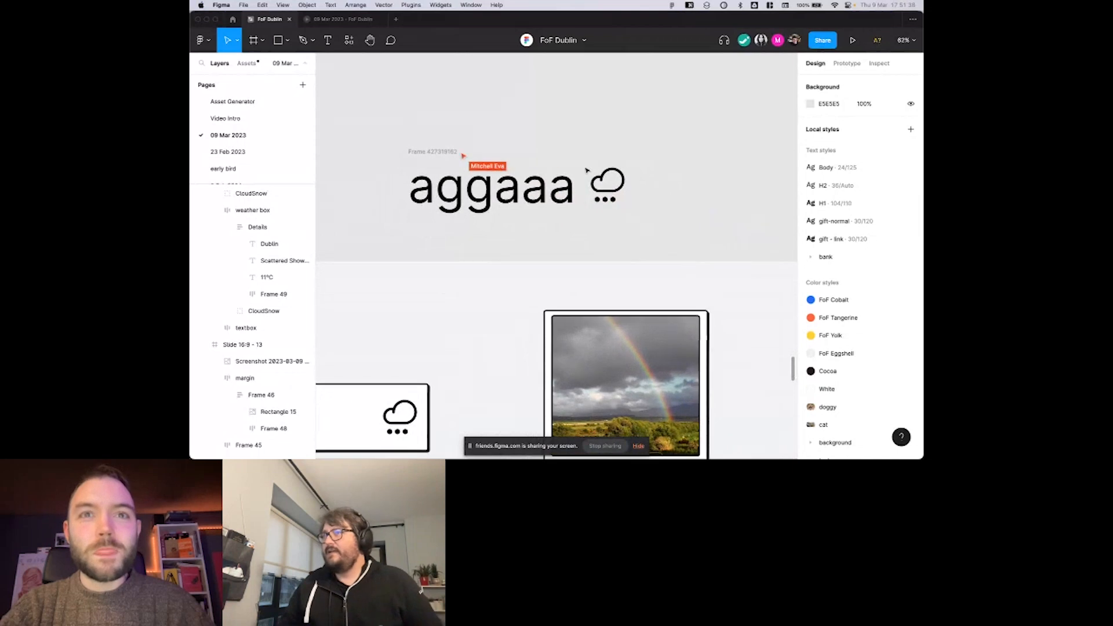
scroll(587, 170, "down", 3)
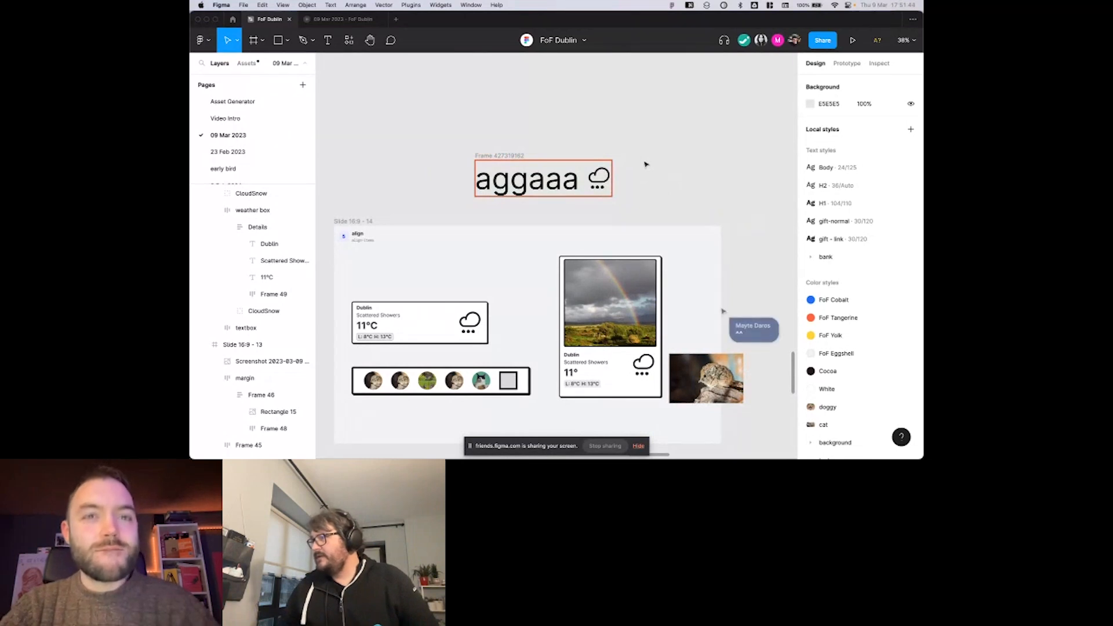
scroll(645, 164, "right", 3)
scroll(646, 165, "down", 1)
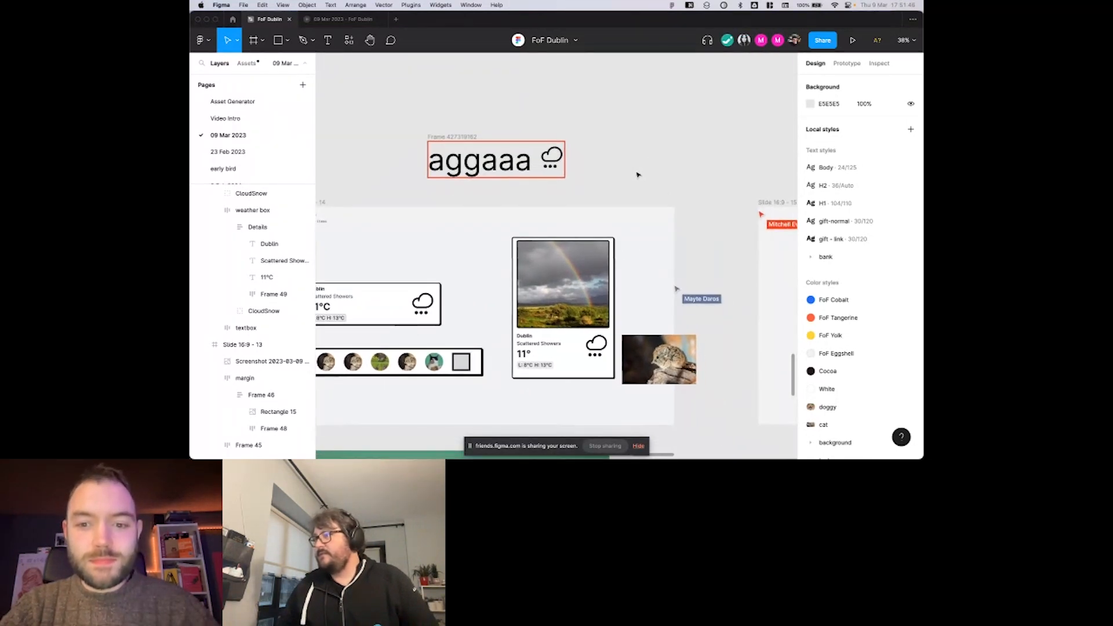
Post ":D" as a cursor chat message beside the sample text-and-icon frame.
key("slash")
type(":D")
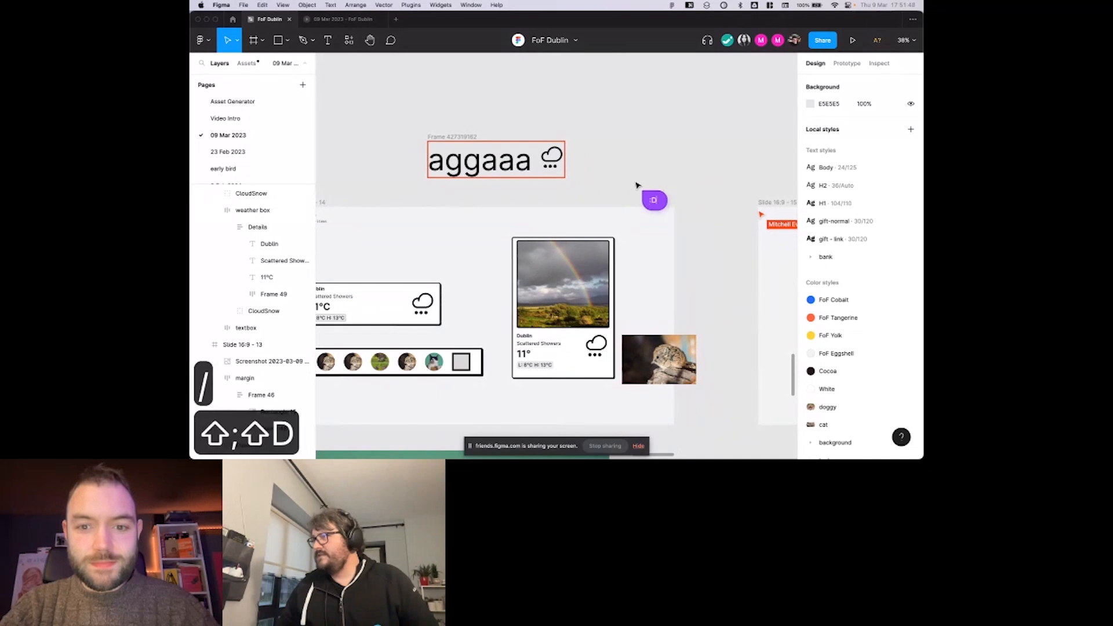
scroll(637, 185, "right", 3)
scroll(637, 184, "down", 1)
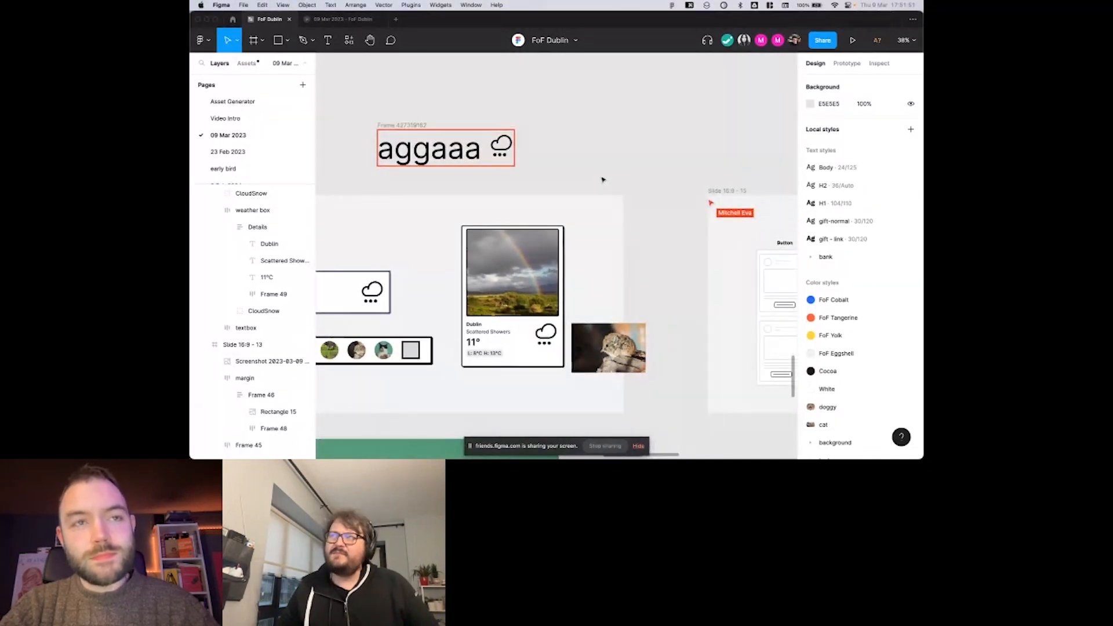
scroll(603, 180, "right", 1)
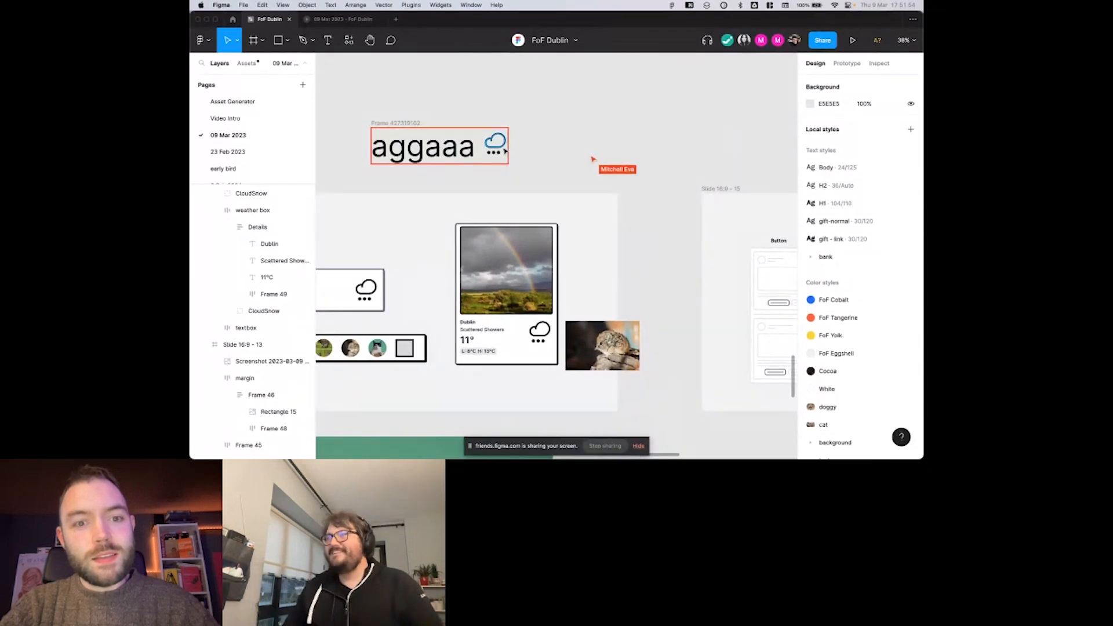
Show layer outlines on the canvas, and inspect the bounds of the "aggaaa" text and its parent frame.
scroll(498, 157, "left", 2)
scroll(499, 157, "up", 1)
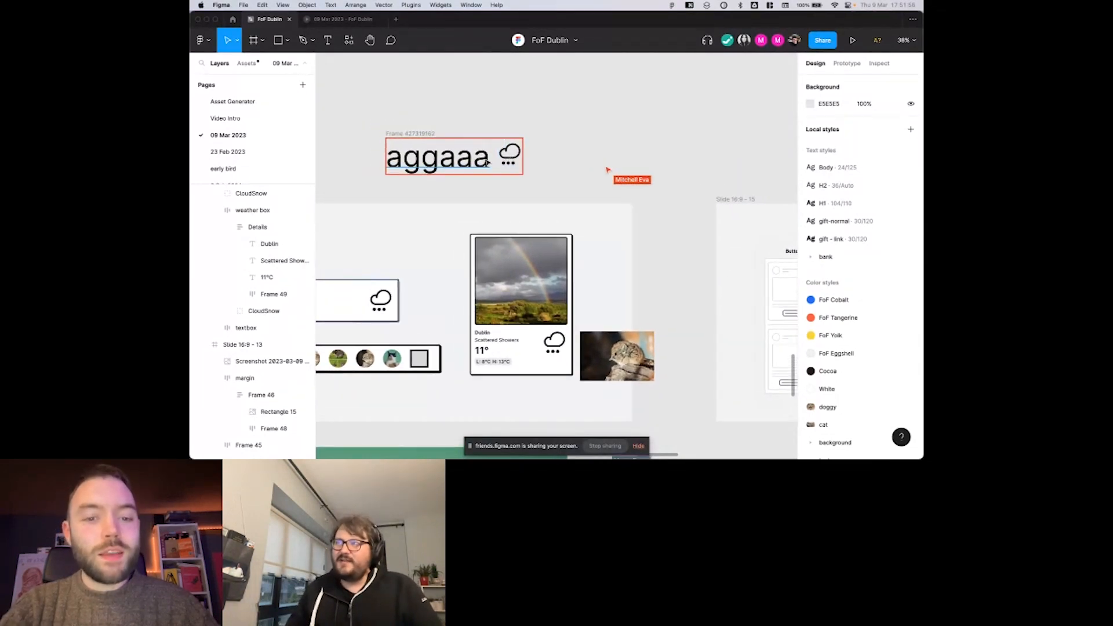
key("super+y")
scroll(484, 171, "left", 3)
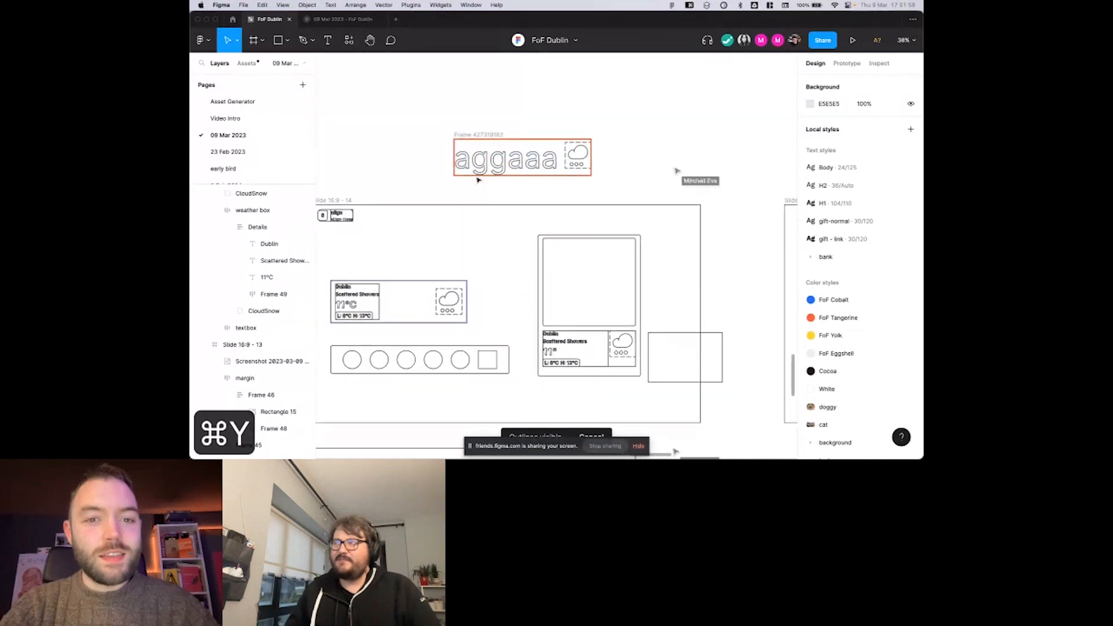
scroll(484, 168, "up", 5)
left_click(551, 166)
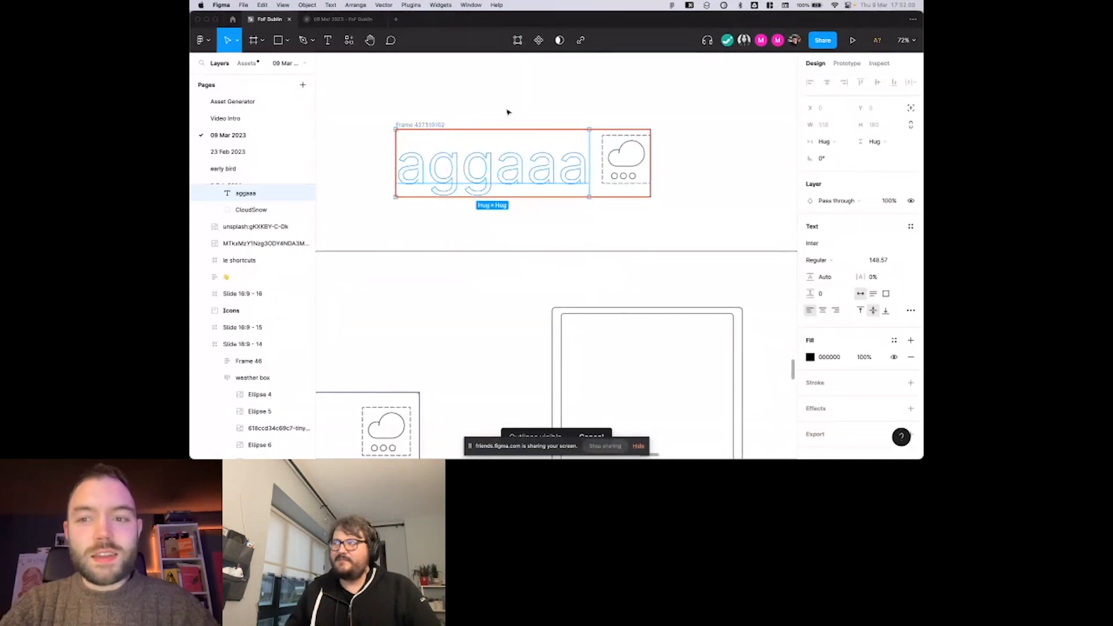
left_click(424, 126)
scroll(636, 155, "up", 4)
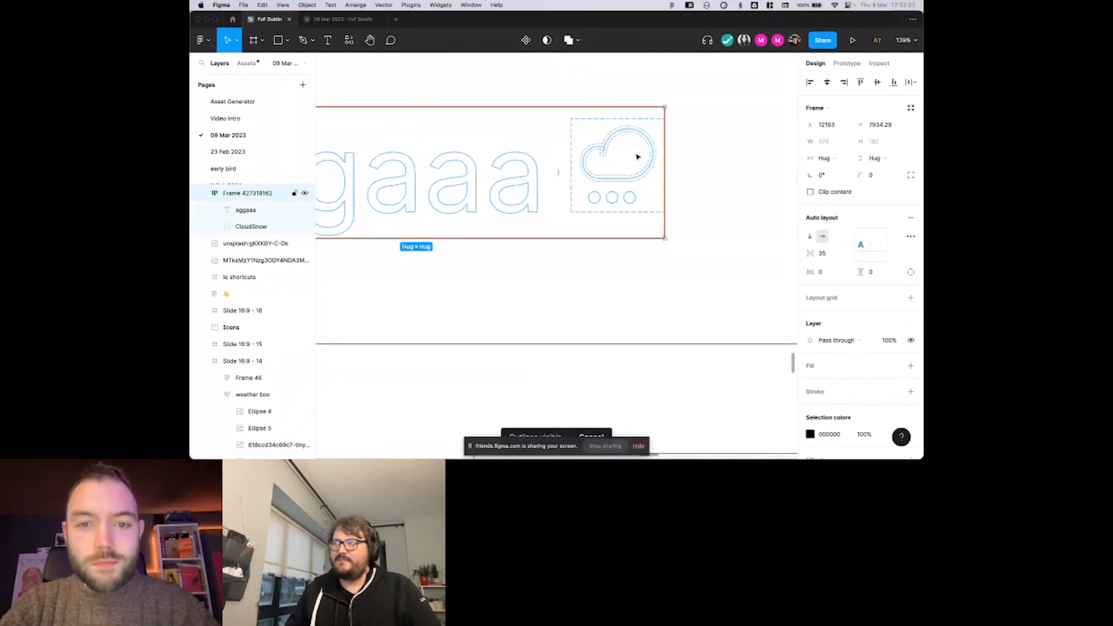
Try to shrink the CloudSnow icon group to about 118 high from its upper edge, and undo the resize.
left_click(607, 150)
left_click(614, 119)
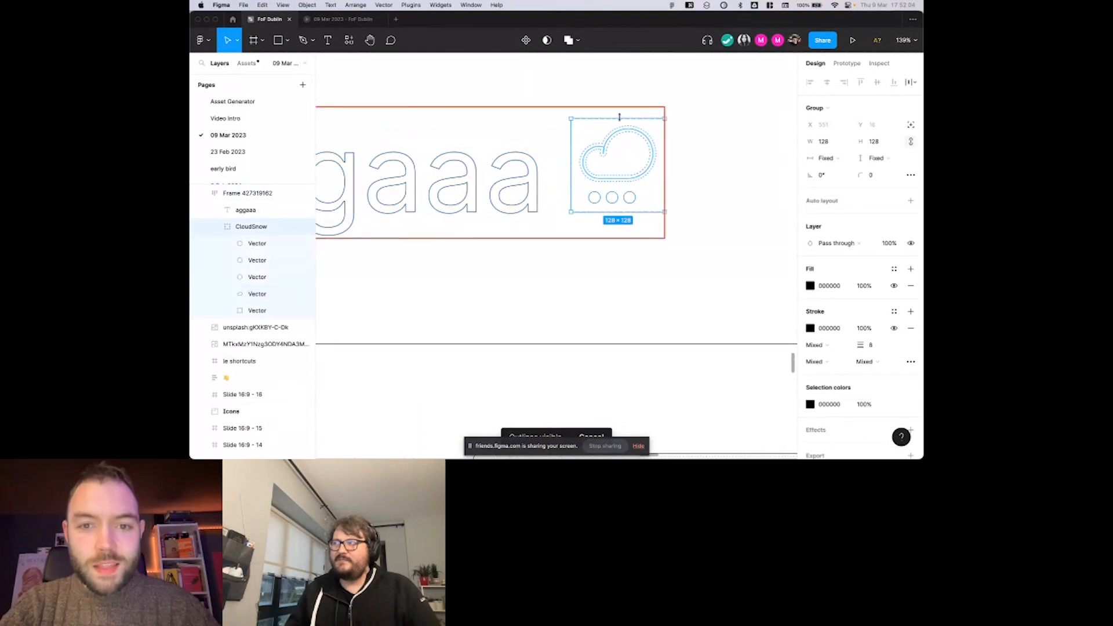
left_click_drag(620, 118, 620, 125)
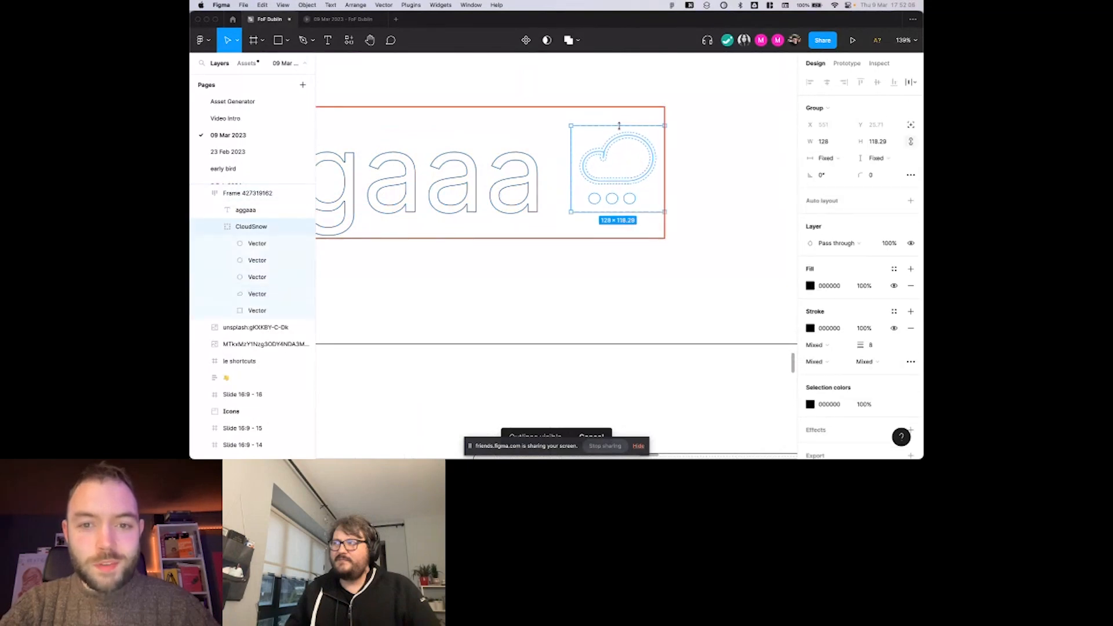
key("super+z")
key("super+z")
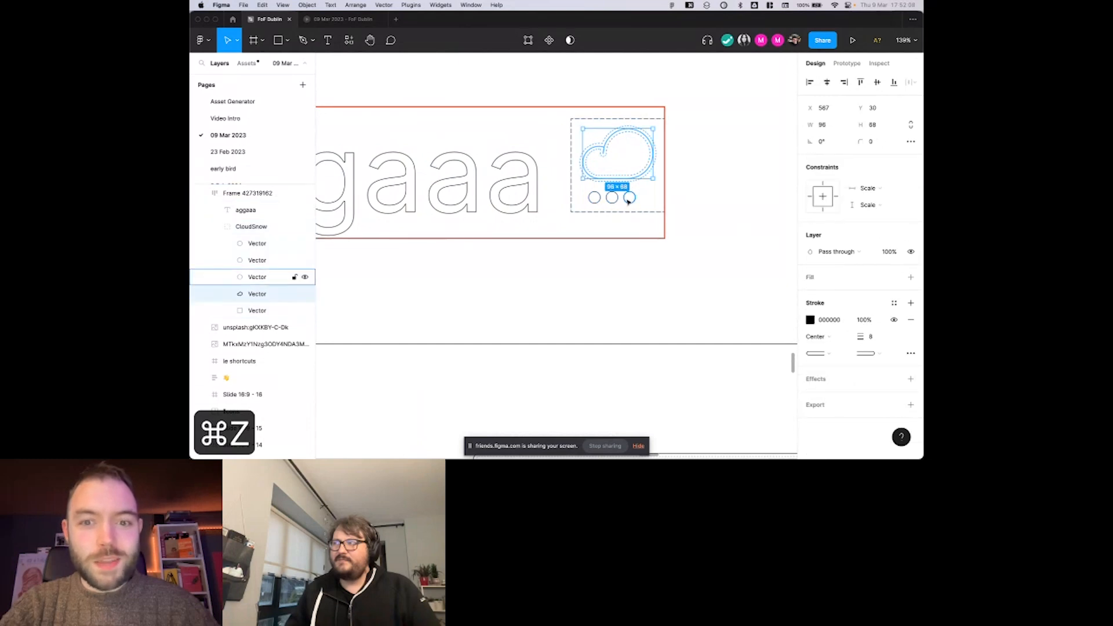
Enlarge the cloud vector inside the CloudSnow icon to 112 × 79, extending it to the icon's upper-right bounds.
left_click_drag(654, 128, 666, 119)
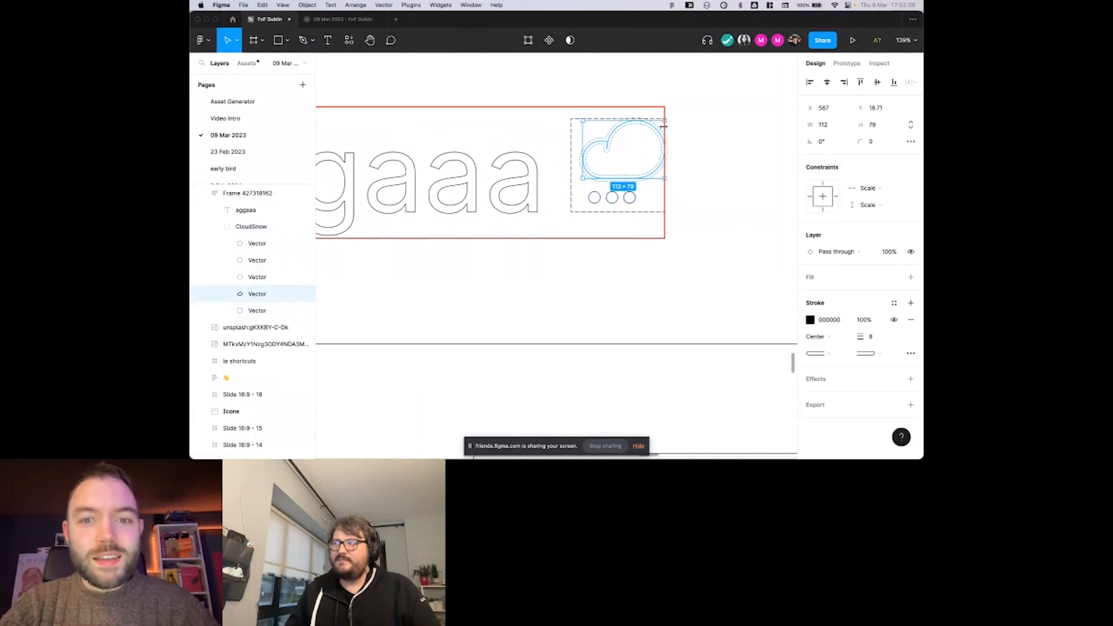
left_click(597, 198)
left_click(614, 197, "shift")
left_click(629, 197, "shift")
left_click_drag(630, 197, 643, 204)
left_click(702, 189)
scroll(710, 183, "left", 5)
left_click(728, 178)
scroll(706, 160, "down", 3)
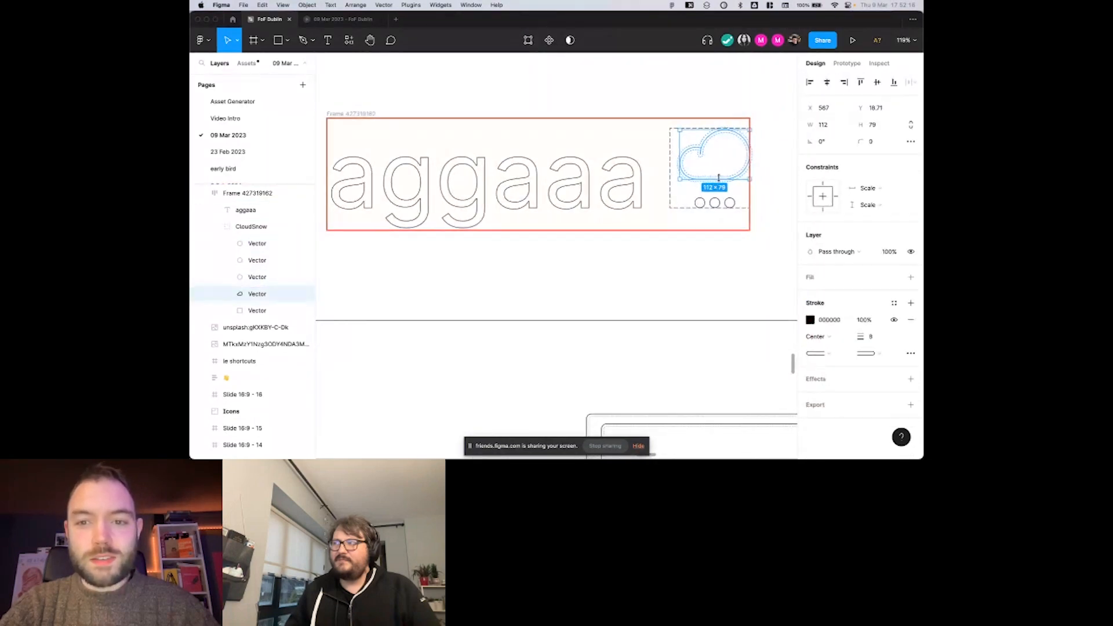
Move the cloud vector to X 559 within the icon, and compare the canvas with outlines hidden and shown.
scroll(705, 160, "left", 1)
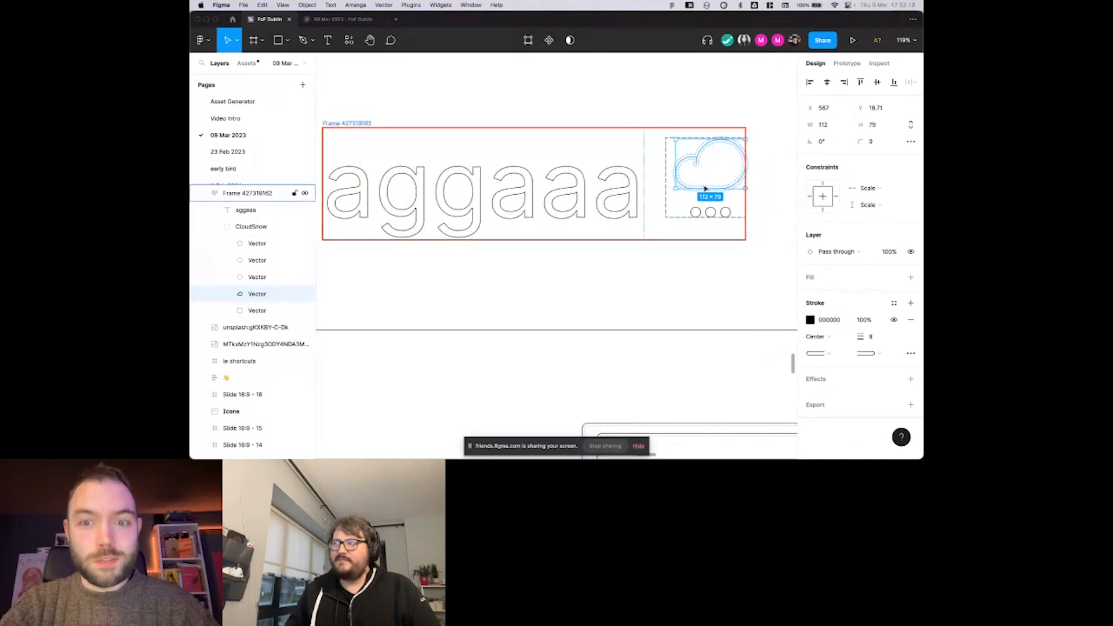
left_click_drag(739, 186, 733, 185)
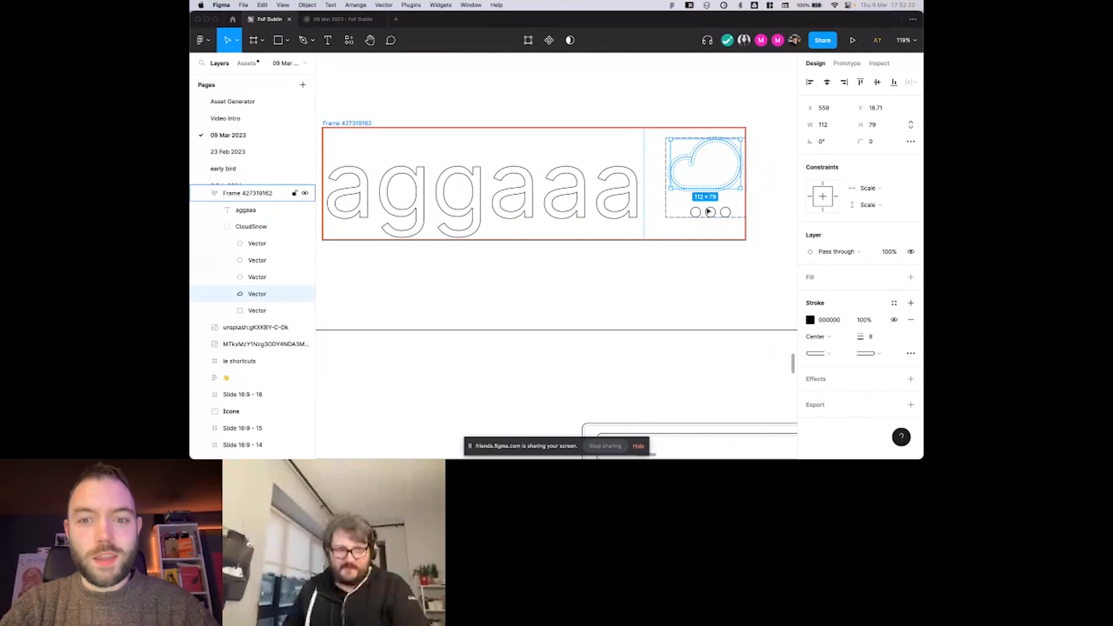
key("super+y")
key("super+y")
scroll(711, 212, "left", 1)
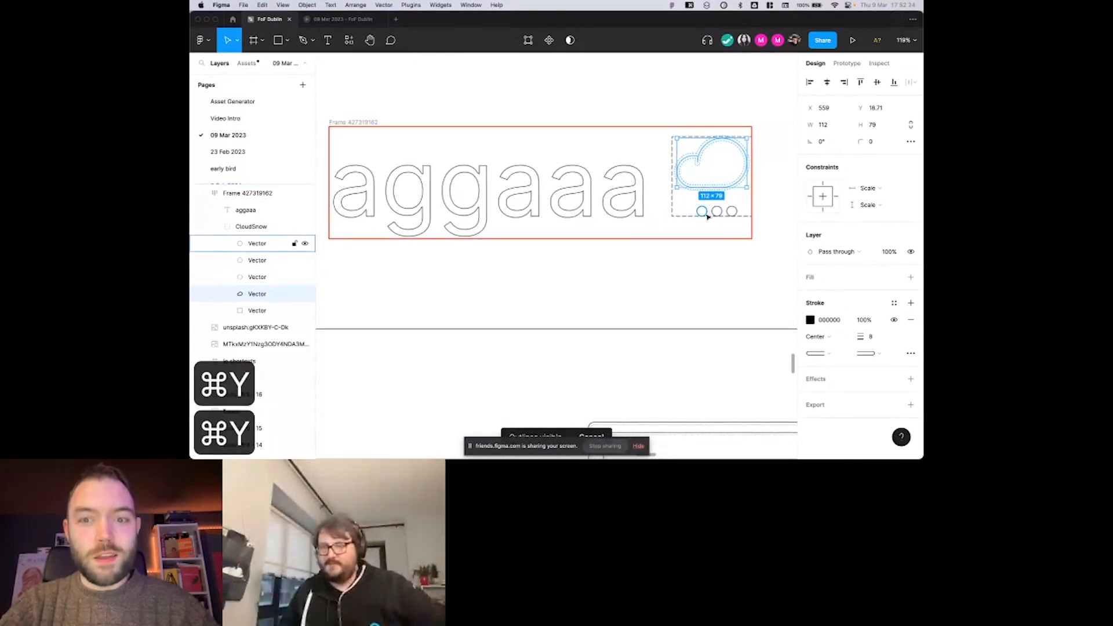
Turn off text baseline alignment in the auto layout settings of the frame holding the "aggaaa" text and CloudSnow icon.
left_click(664, 228)
left_click(609, 201)
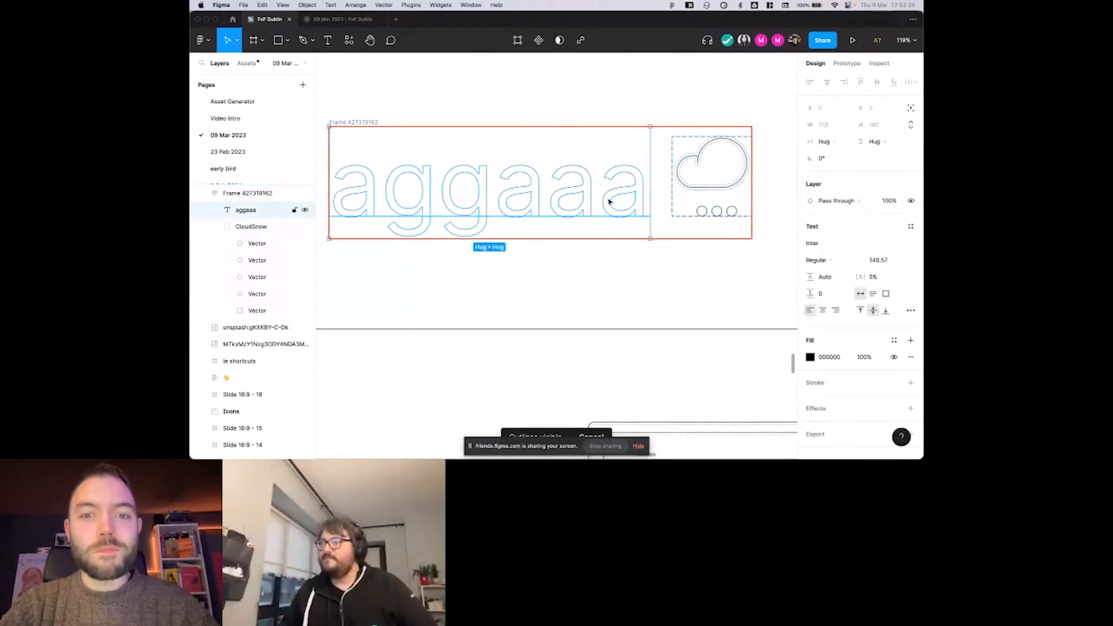
left_click(677, 225)
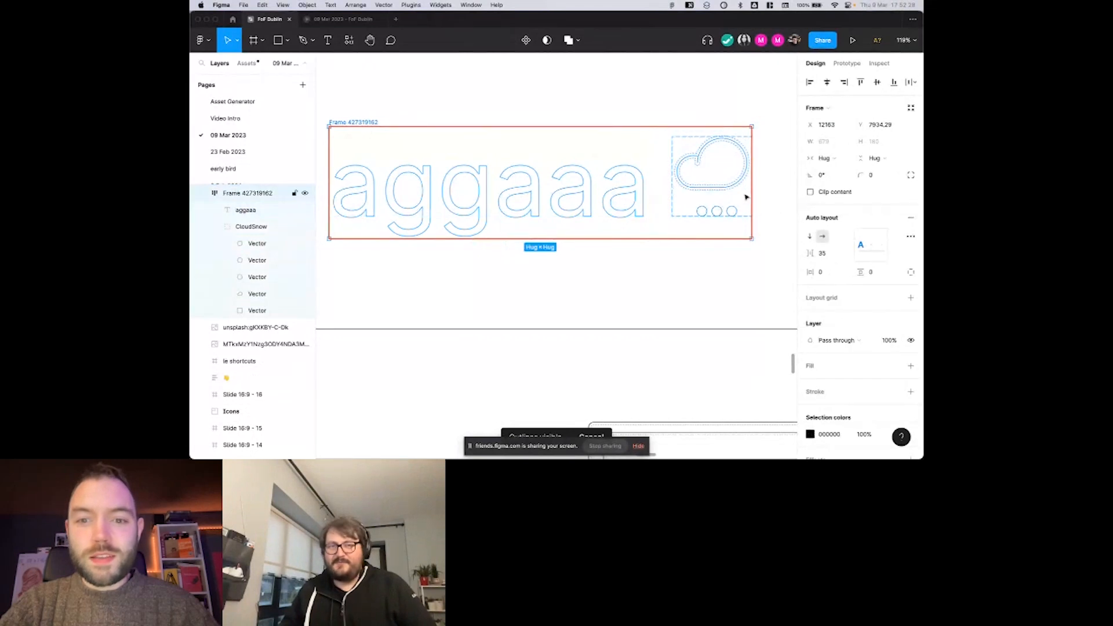
left_click(910, 236)
left_click(785, 378)
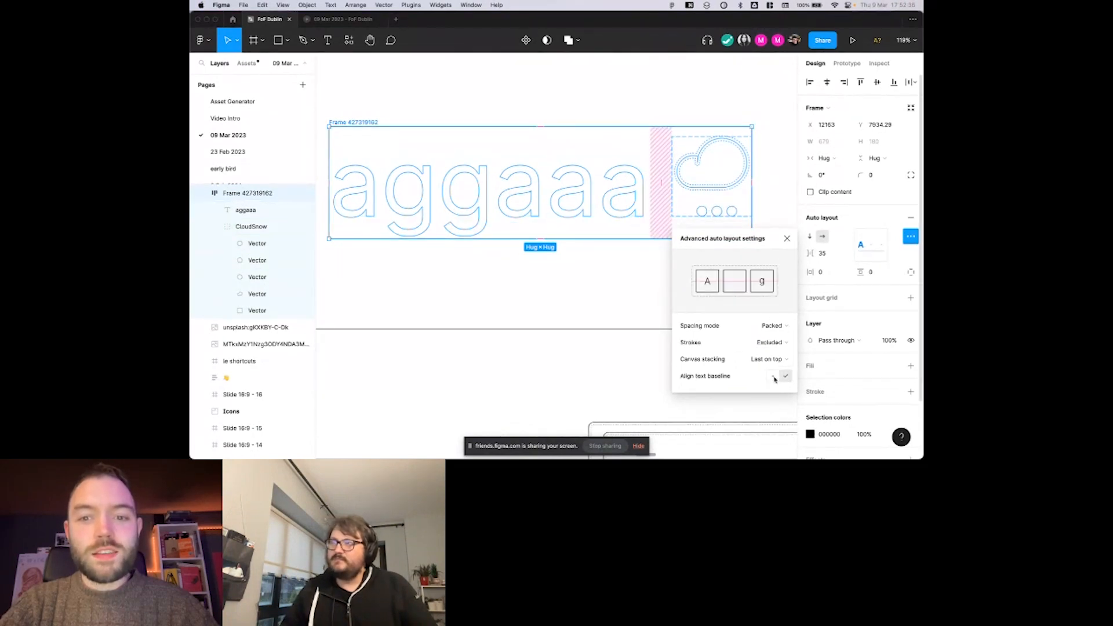
left_click(774, 377)
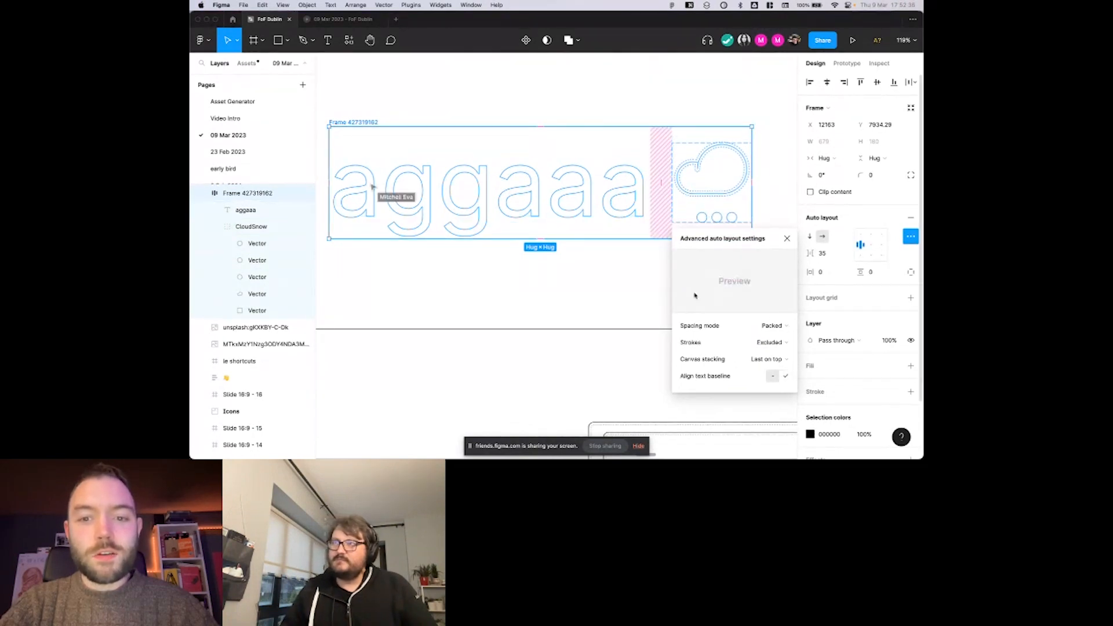
Inspect the bounds of the "aggaaa" text and the CloudSnow icon, and hide the layer outlines.
left_click(628, 182)
left_click(670, 154)
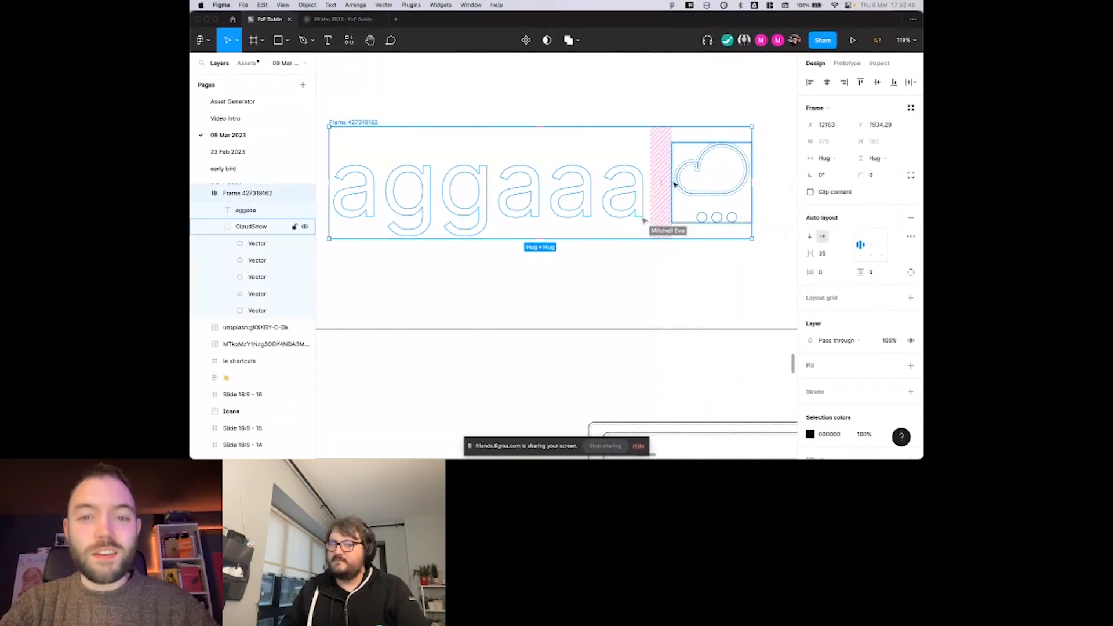
scroll(675, 184, "up", 1)
left_click(608, 201)
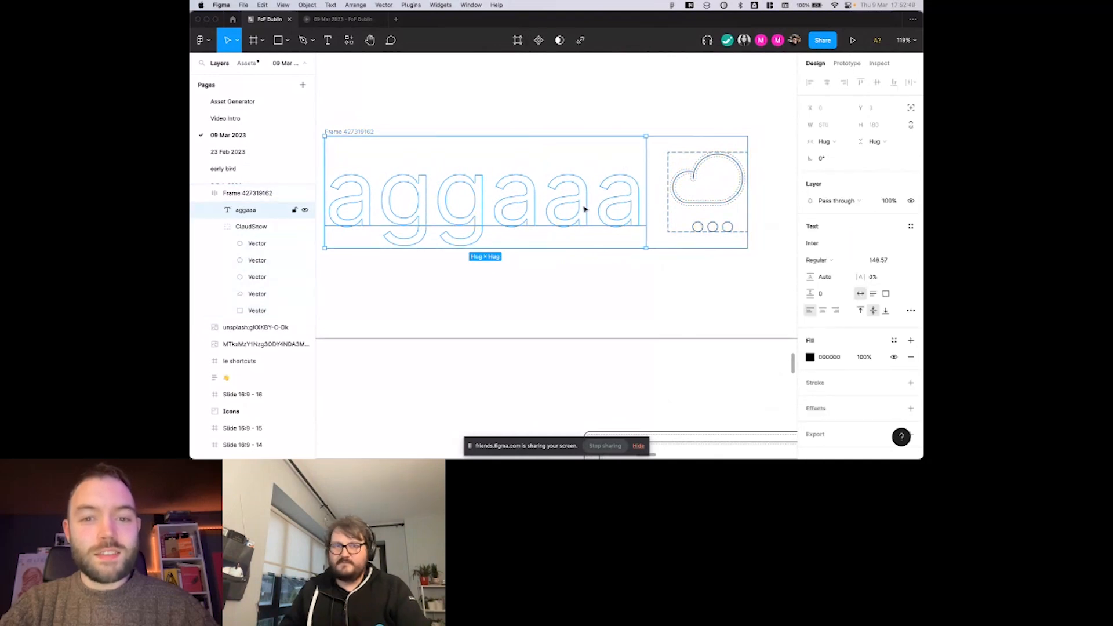
left_click(687, 166)
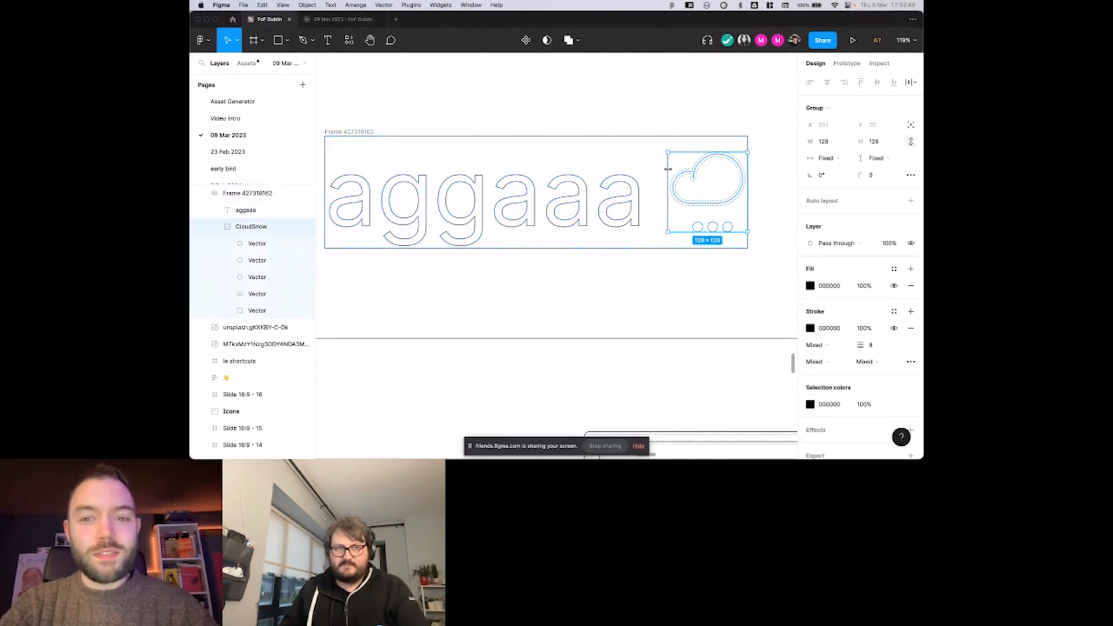
left_click(627, 201)
key("super+y")
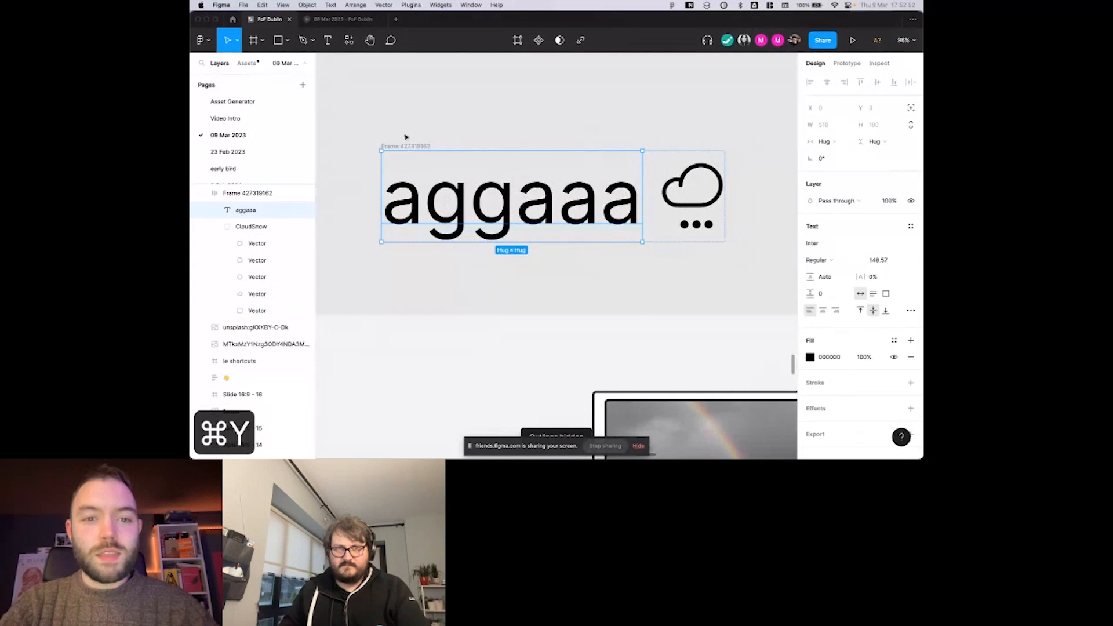
Set the sample frame's horizontal and vertical auto layout padding to 7.
left_click(408, 146)
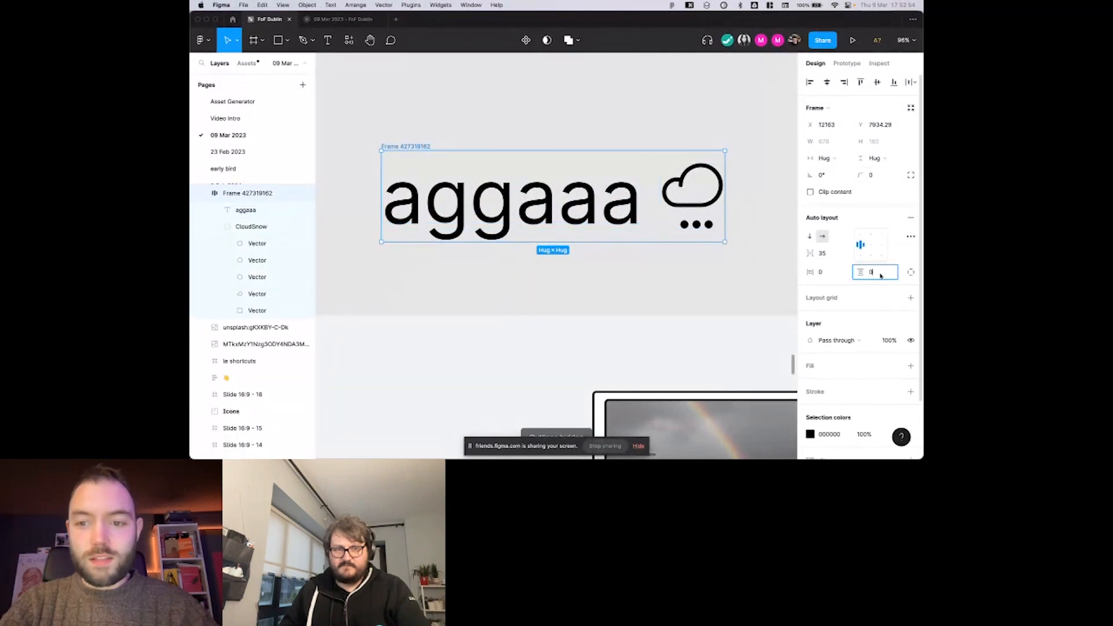
type("7")
key("Tab")
key("BackSpace")
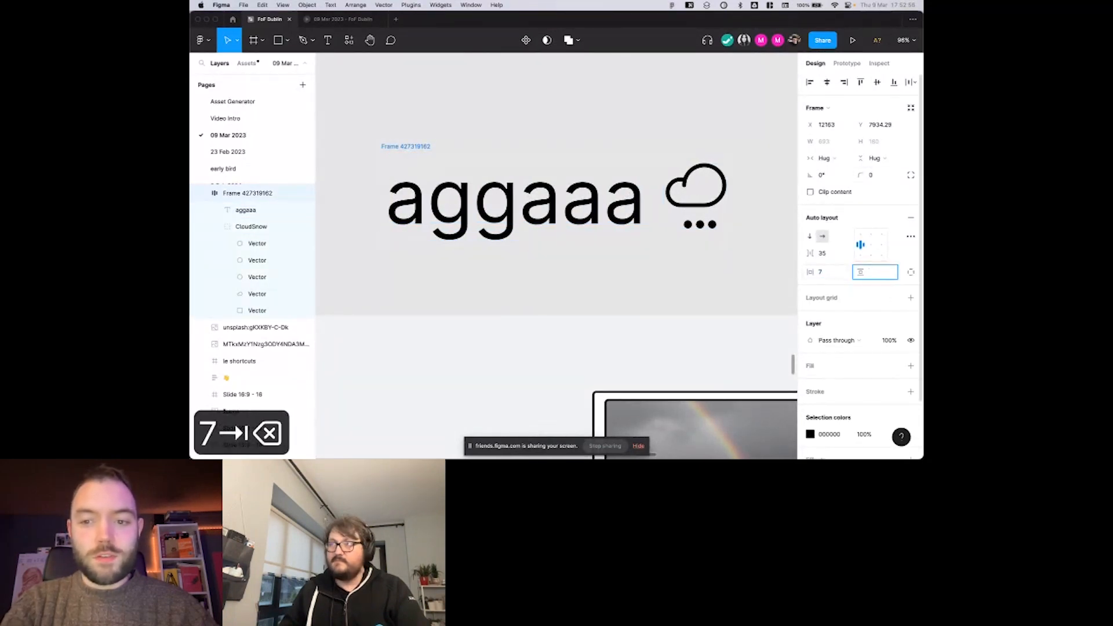
type("7")
key("Return")
Add an inside stroke in black (000000) with a weight of 5 to the sample frame.
left_click(910, 391)
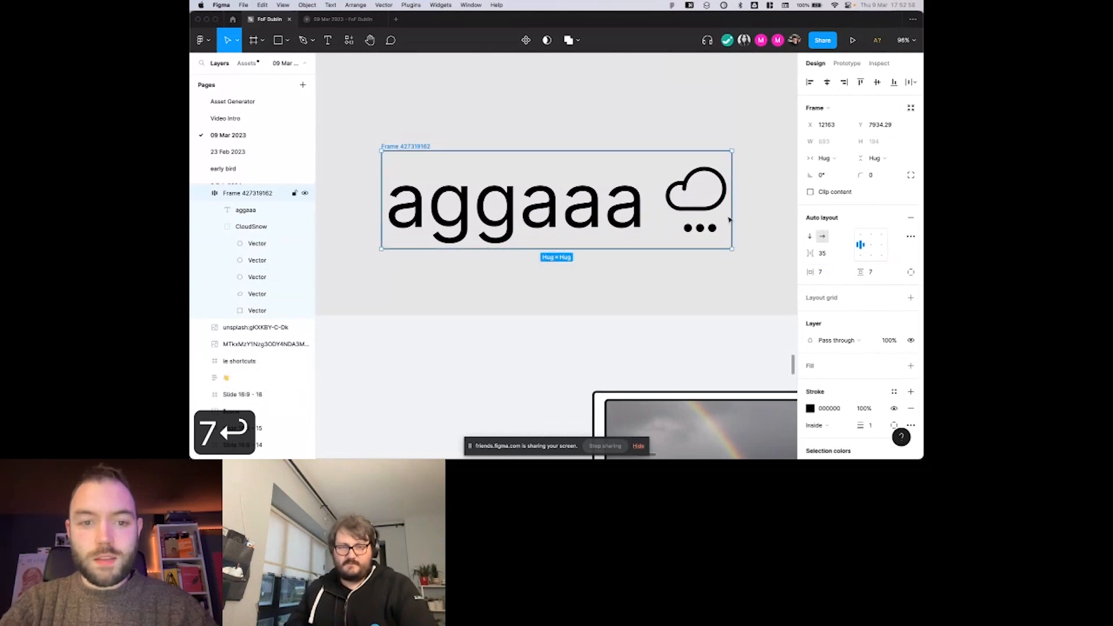
left_click(870, 425)
type("5")
key("Return")
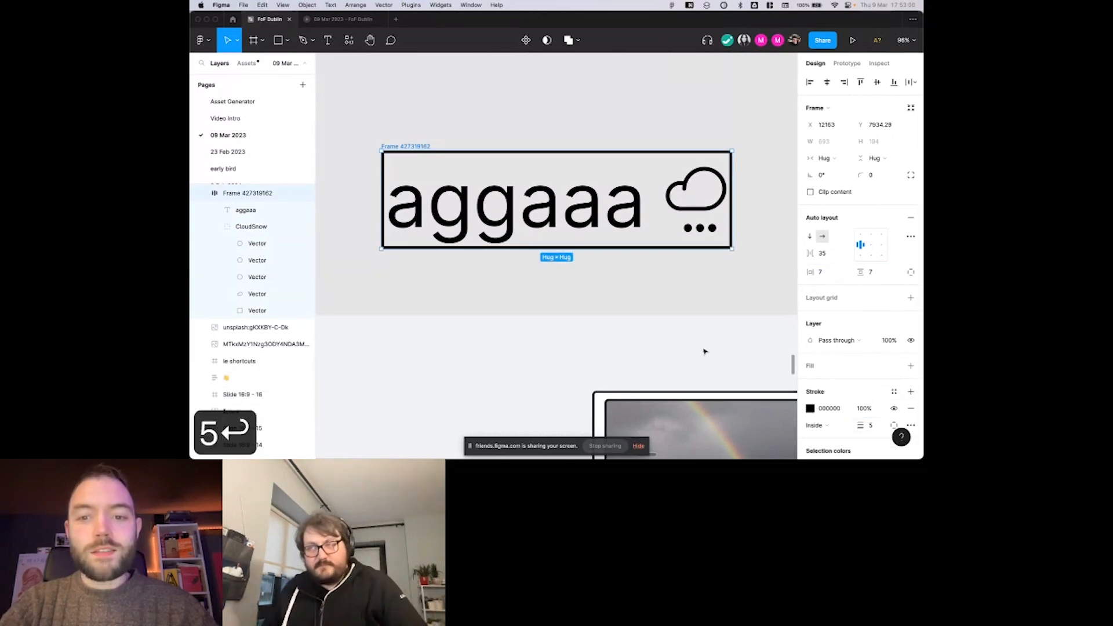
Examine the bounds of the "aggaaa" text and the CloudSnow icon inside the outlined frame.
scroll(705, 351, "down", 4)
left_click(611, 278)
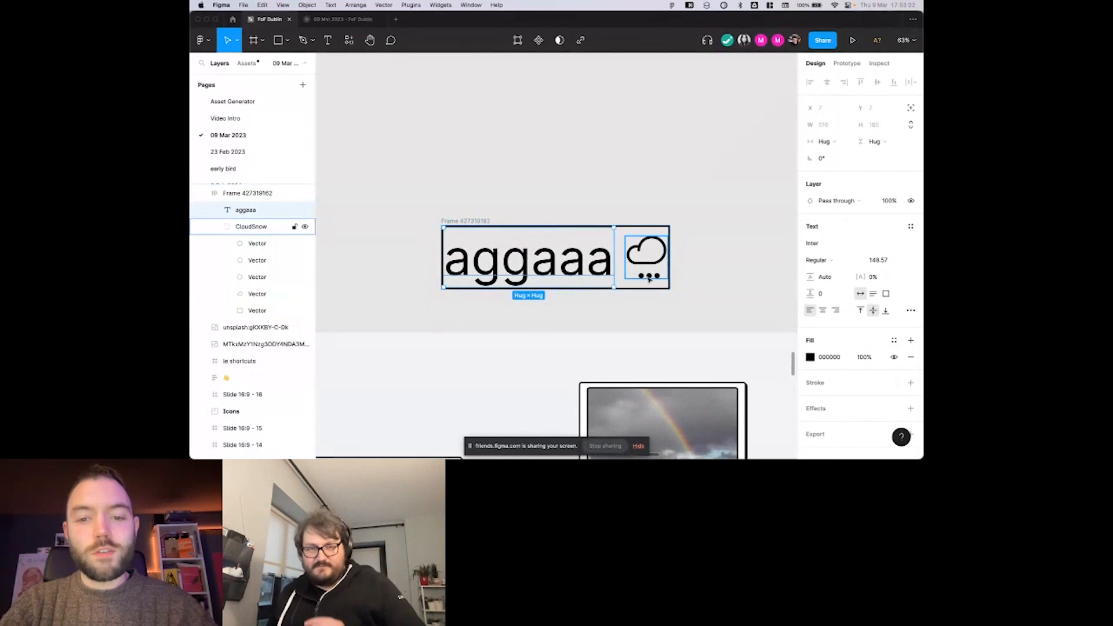
scroll(648, 279, "up", 2)
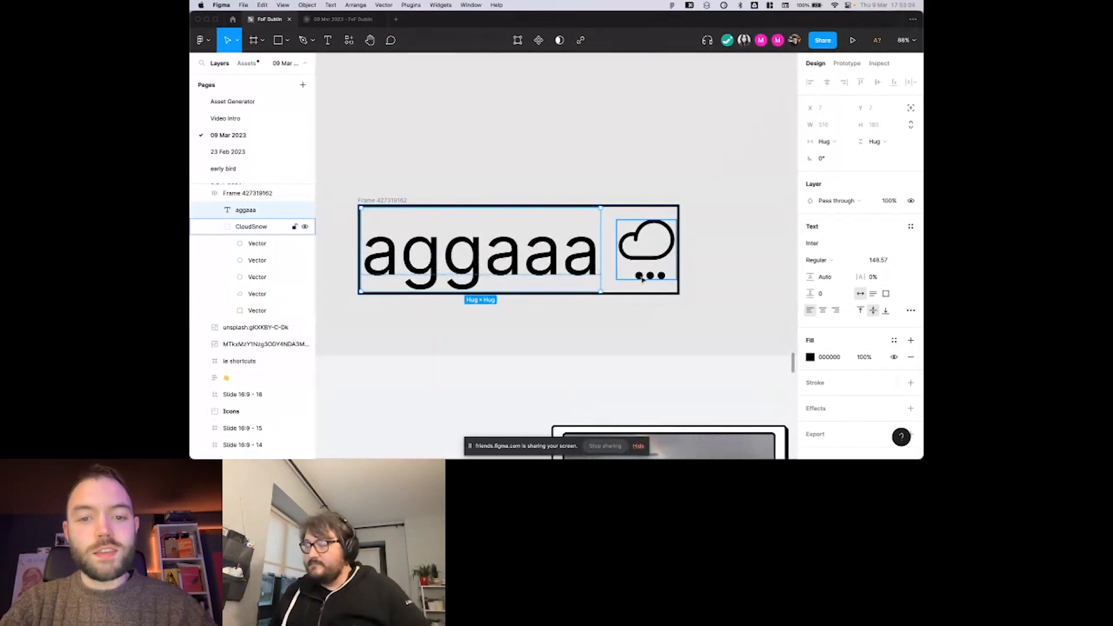
left_click(637, 277)
scroll(629, 279, "up", 5)
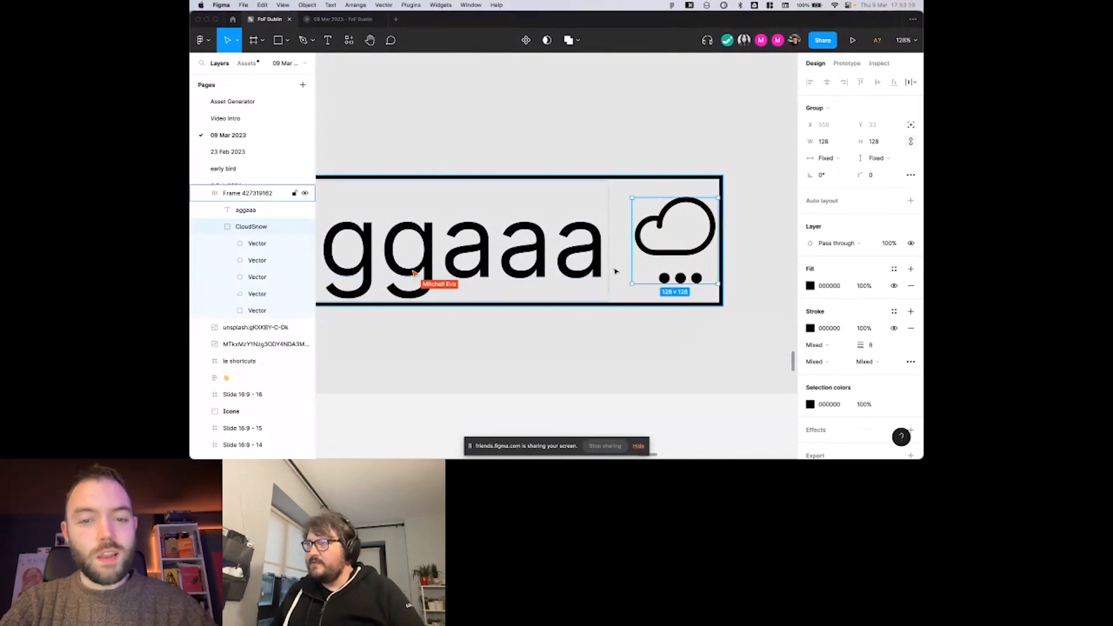
Try top-left alignment for the sample frame's contents, and return them to left-centre alignment.
scroll(608, 281, "down", 3)
left_click(595, 278)
left_click(646, 209)
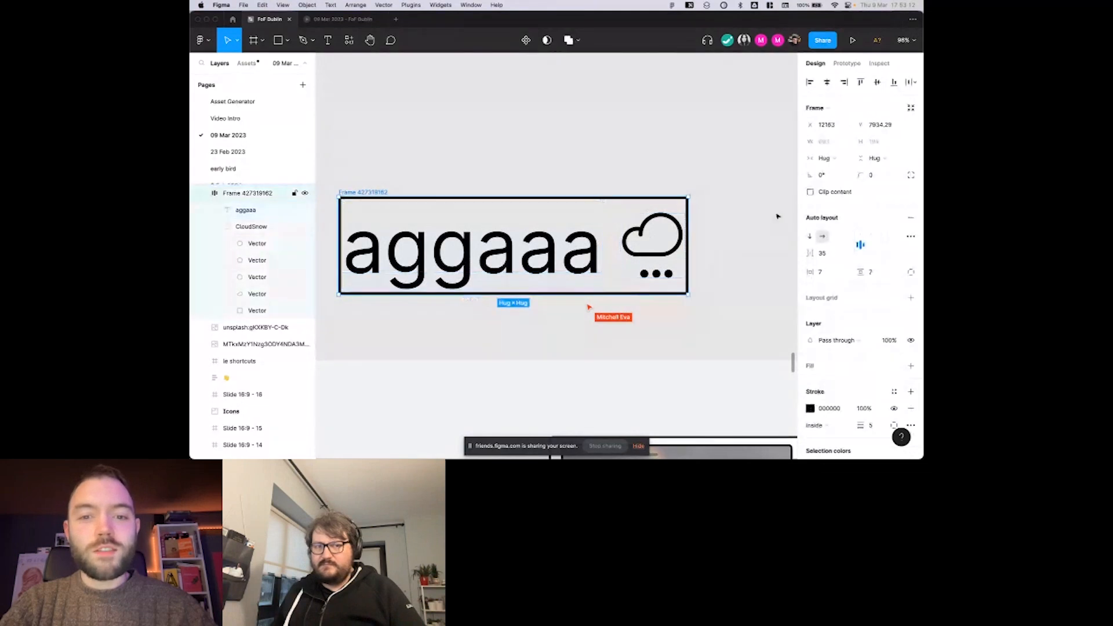
left_click(861, 235)
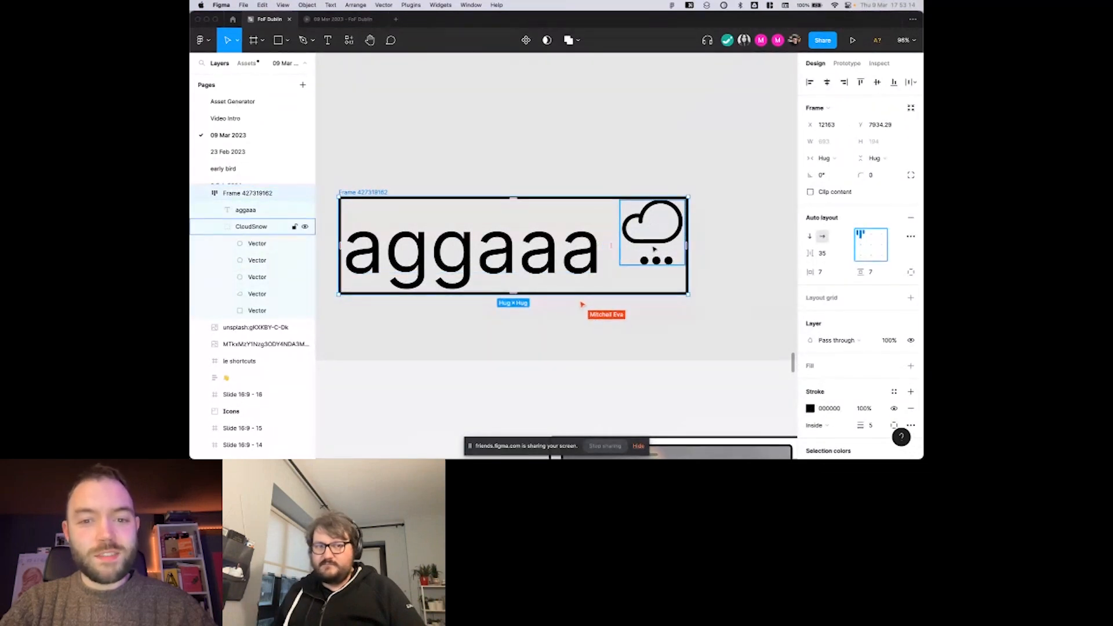
left_click(861, 248)
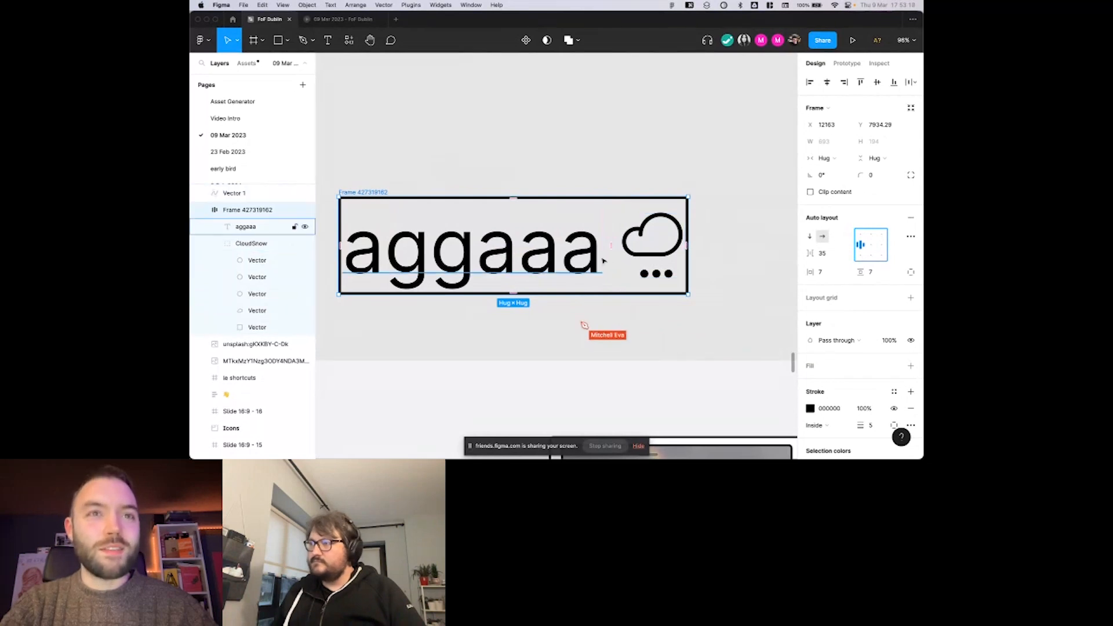
Show the layer outlines and examine the icon's bounds against the text baseline and the collaborator's red line.
scroll(616, 255, "down", 1)
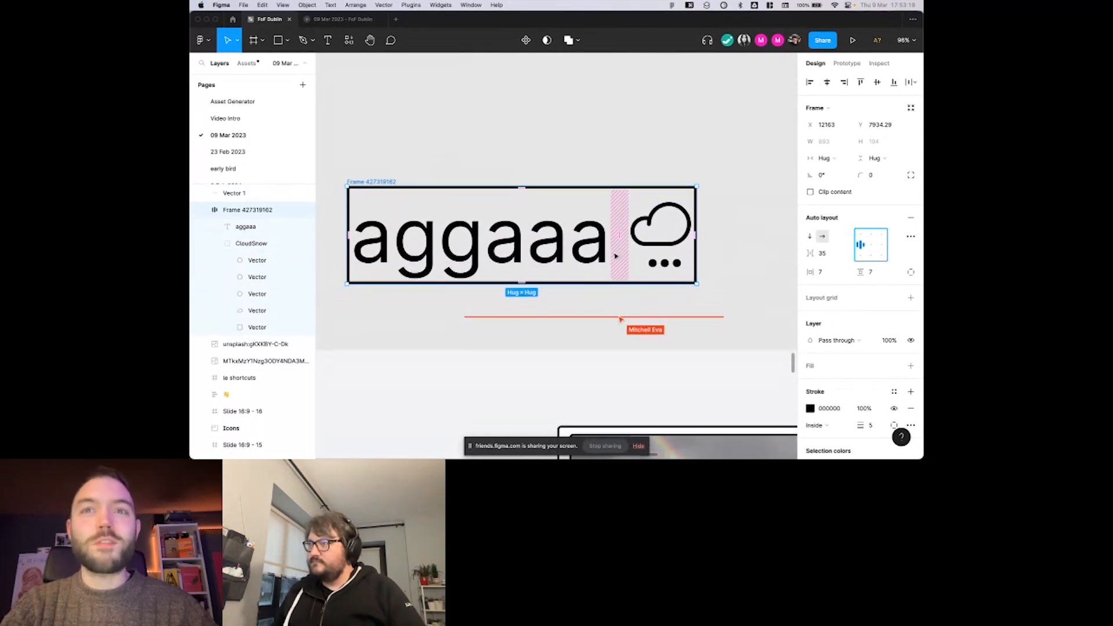
scroll(615, 256, "right", 2)
scroll(616, 255, "down", 1)
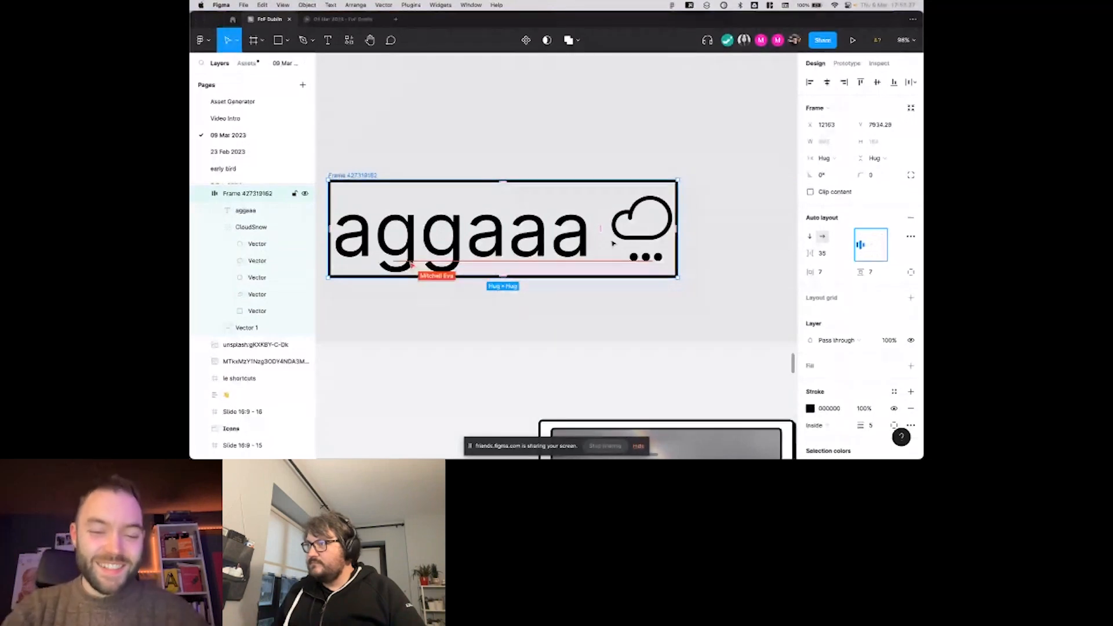
key("super+y")
scroll(696, 255, "up", 3)
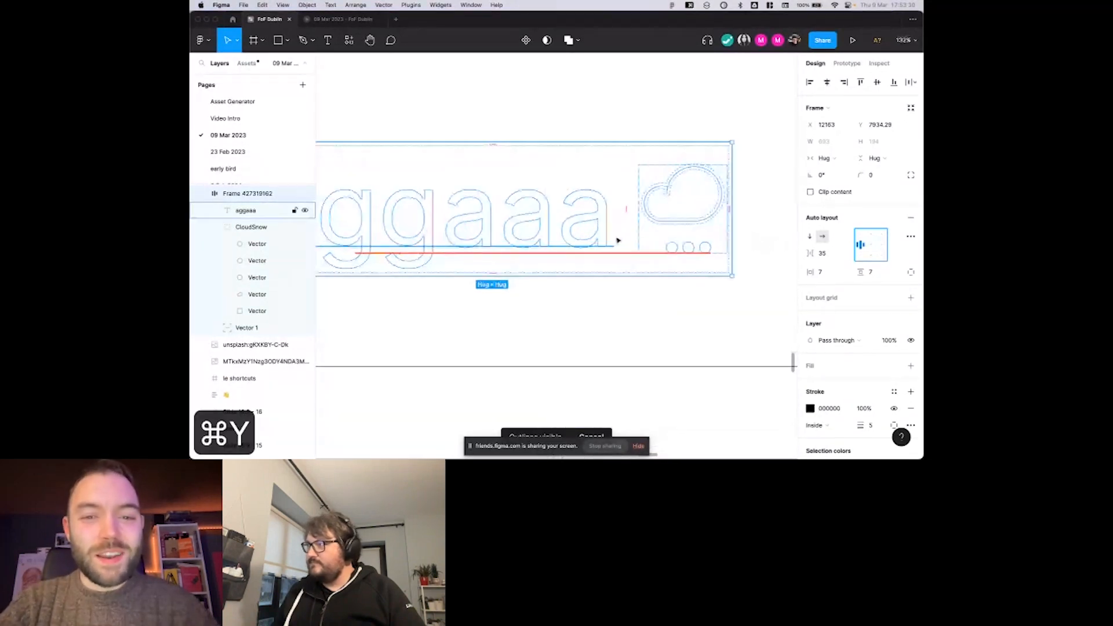
Compare the sample frame's layout with text baseline alignment on and off, and leave the option on.
left_click(910, 237)
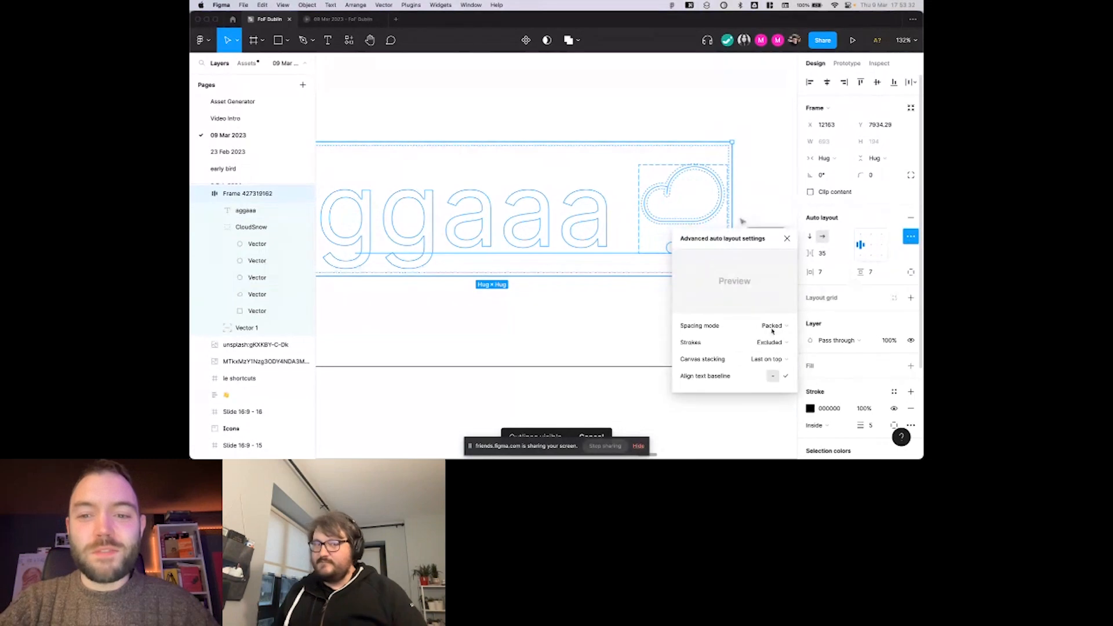
left_click(787, 376)
left_click(777, 377)
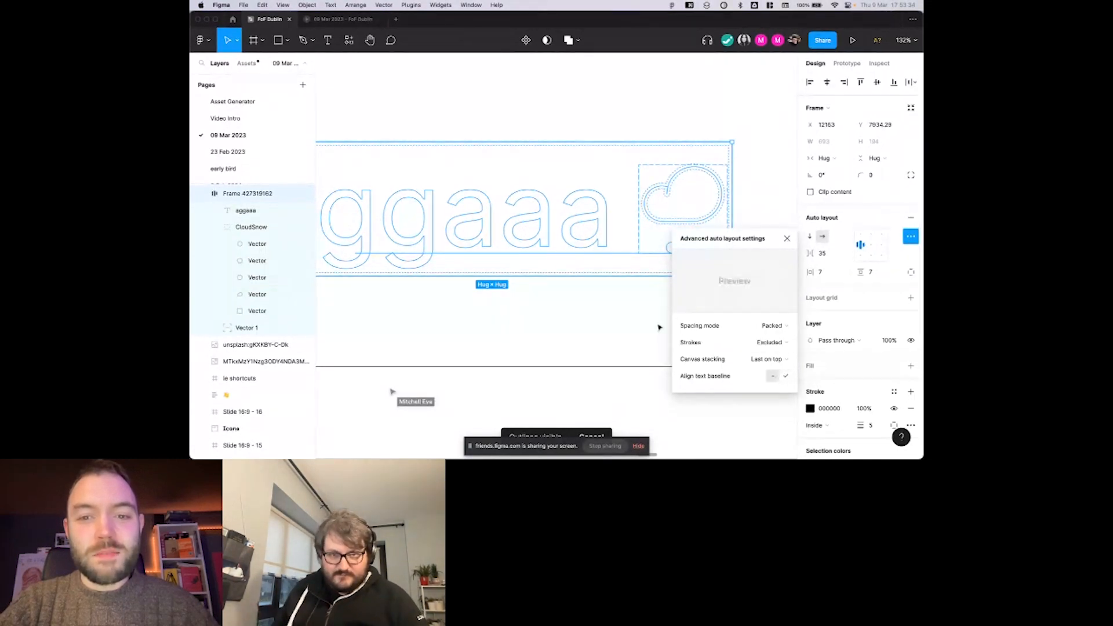
scroll(659, 325, "right", 1)
left_click(787, 377)
left_click(776, 378)
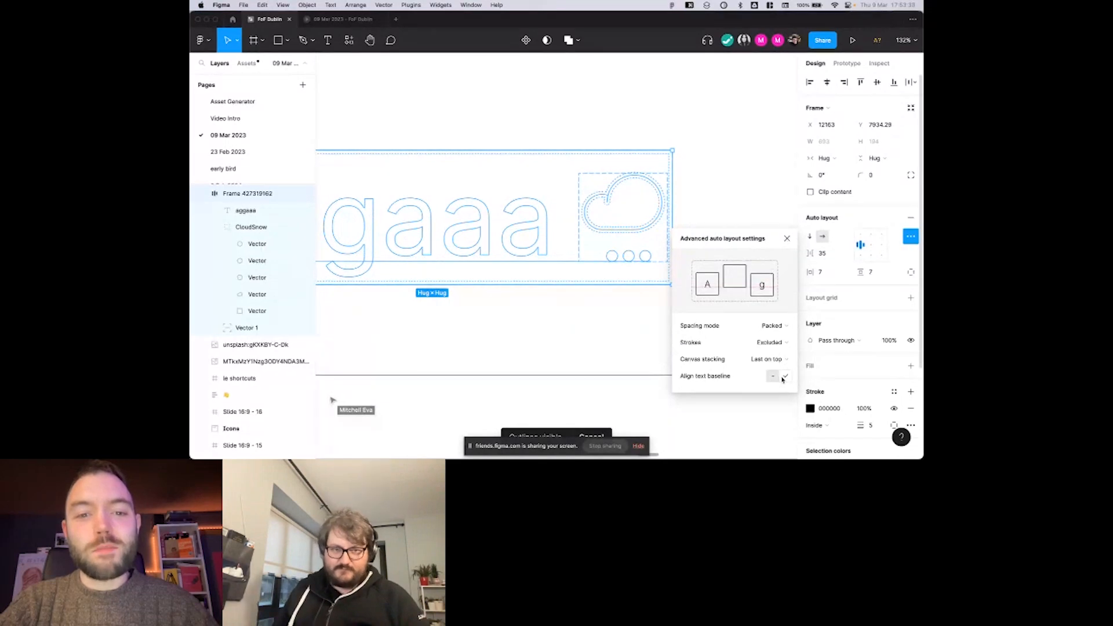
left_click(784, 379)
left_click(776, 379)
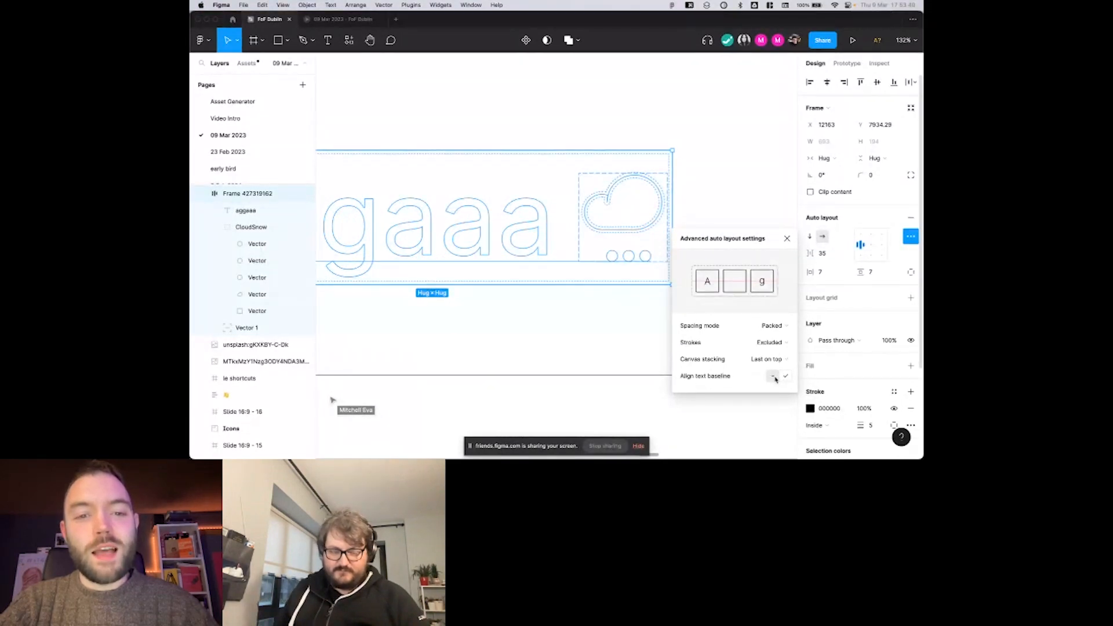
left_click(786, 376)
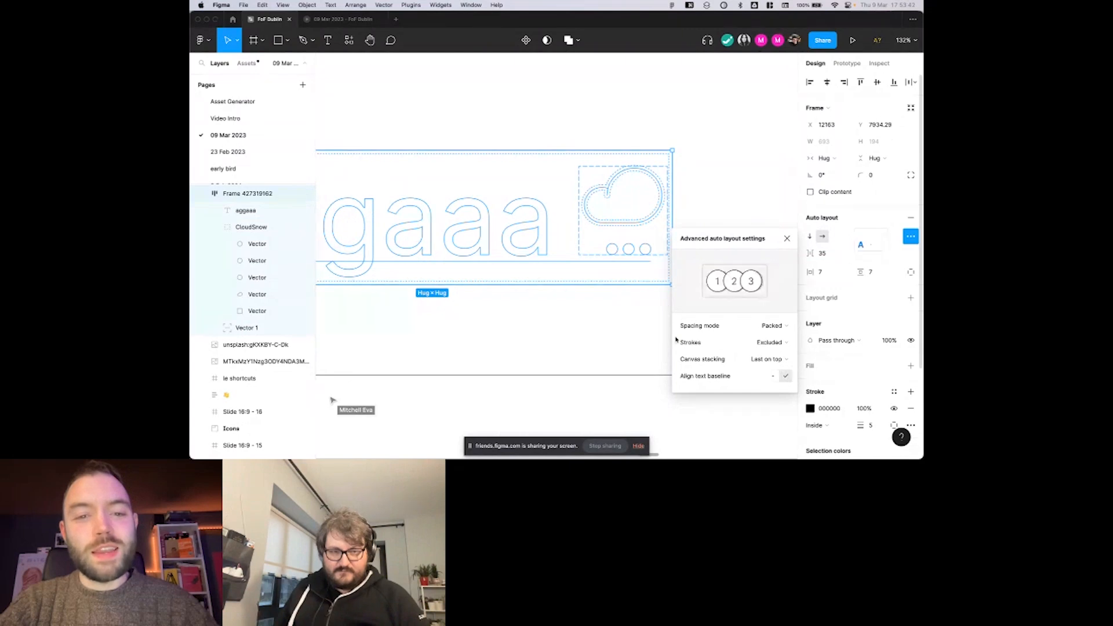
Hide the layer outlines and clear the selection.
scroll(515, 240, "down", 3)
key("super+y")
left_click(690, 162)
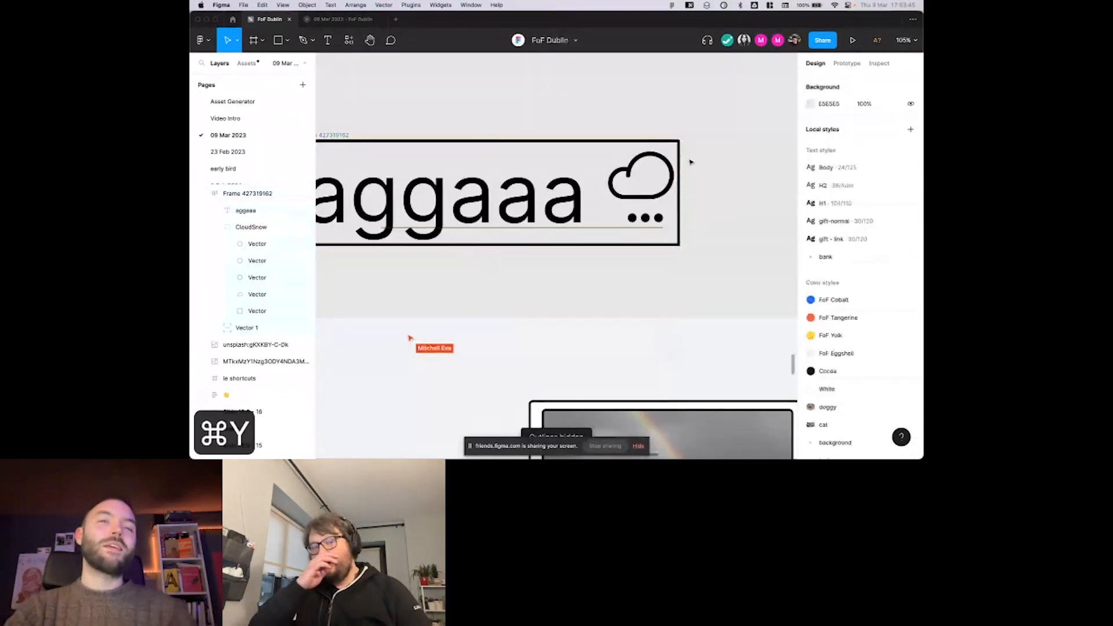
Look over the "aggaaa" row and the align slide's Dublin cards, selecting the wide weather box to examine its layout.
scroll(690, 162, "down", 3)
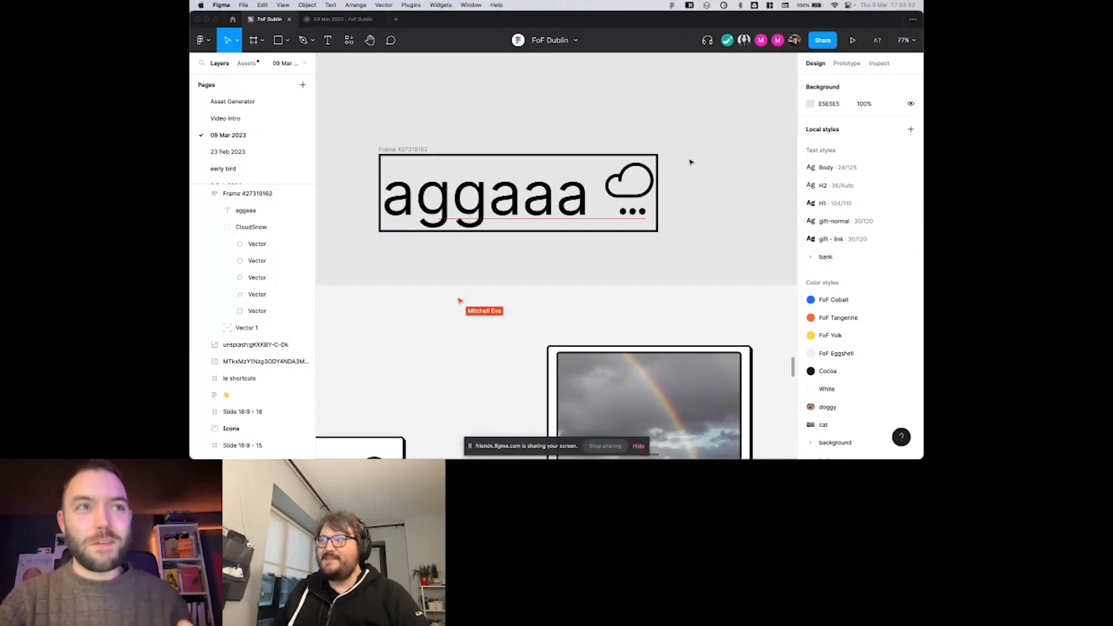
scroll(690, 163, "down", 5)
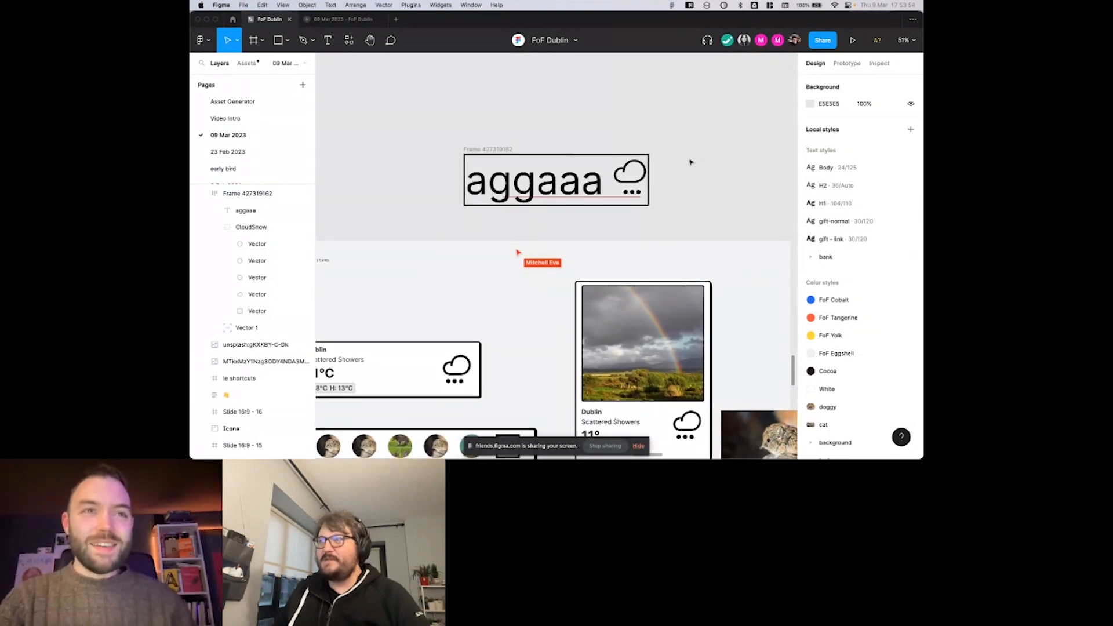
scroll(689, 163, "down", 3)
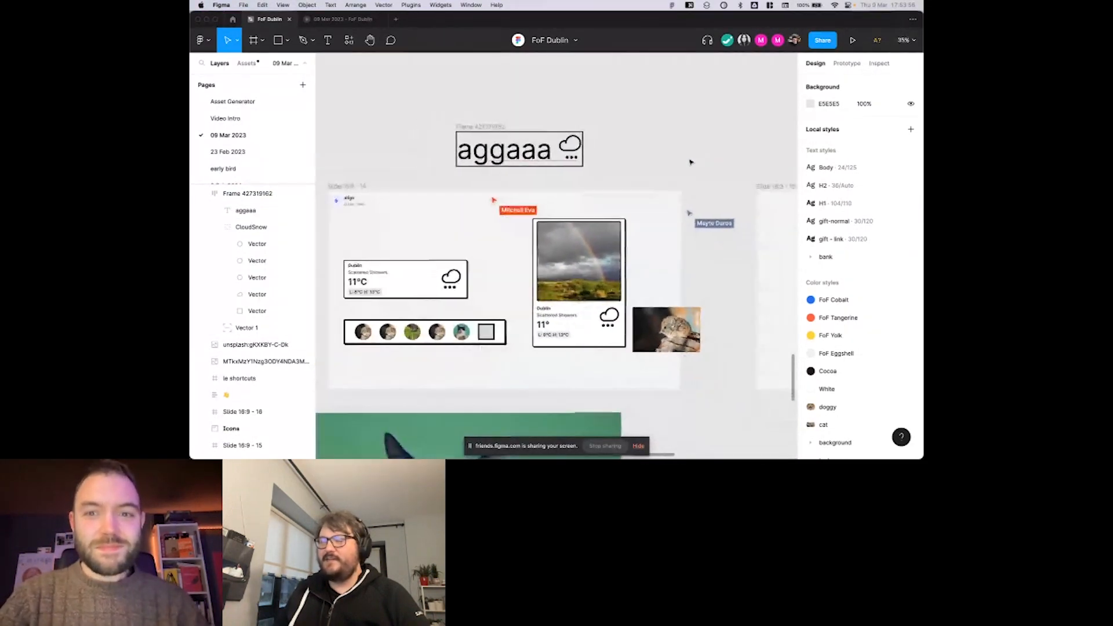
scroll(690, 162, "down", 2)
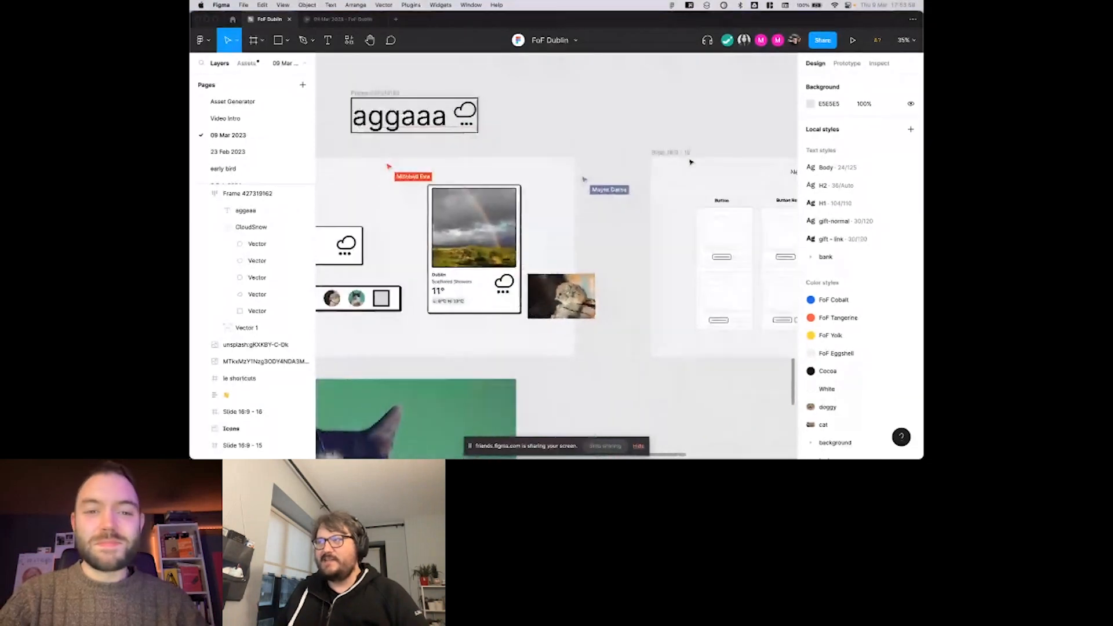
scroll(493, 241, "left", 3)
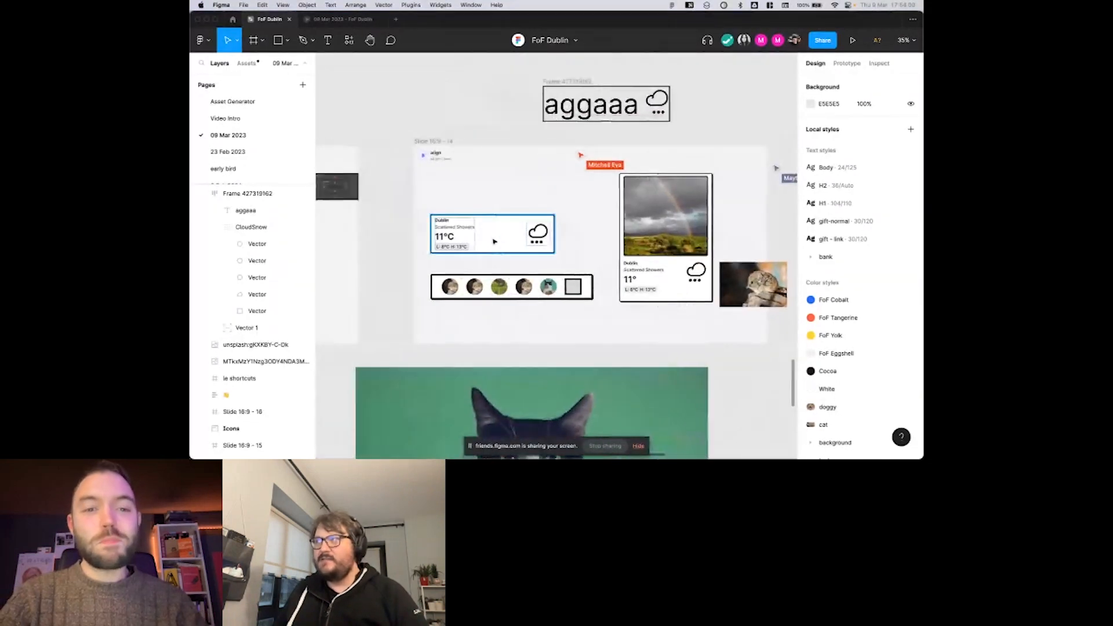
left_click(492, 241)
scroll(504, 243, "up", 5)
scroll(510, 245, "up", 5)
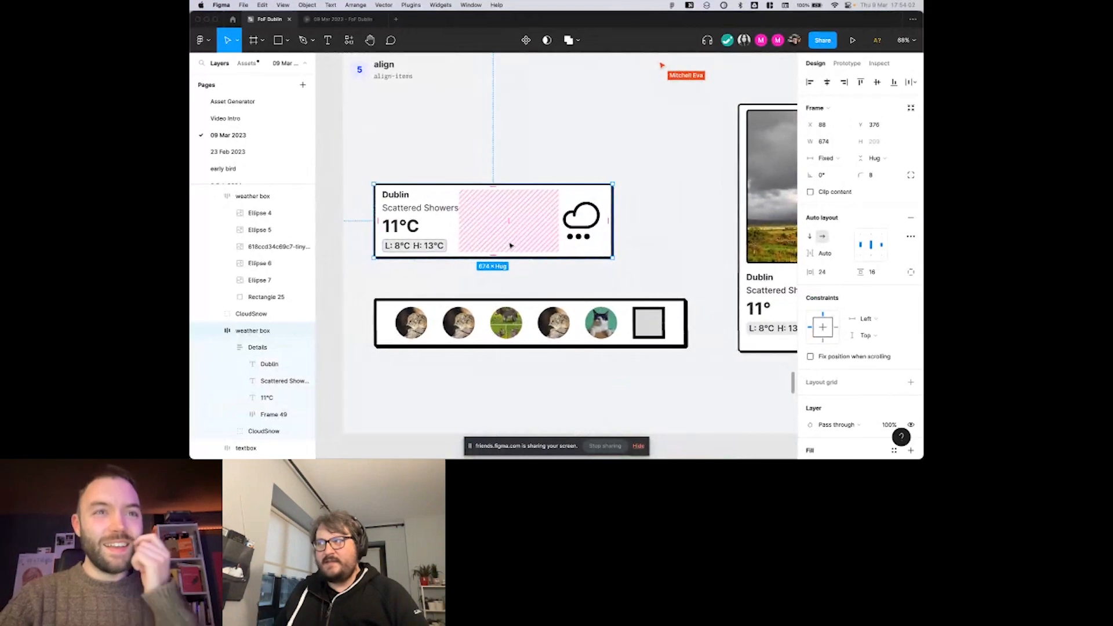
scroll(511, 246, "up", 3)
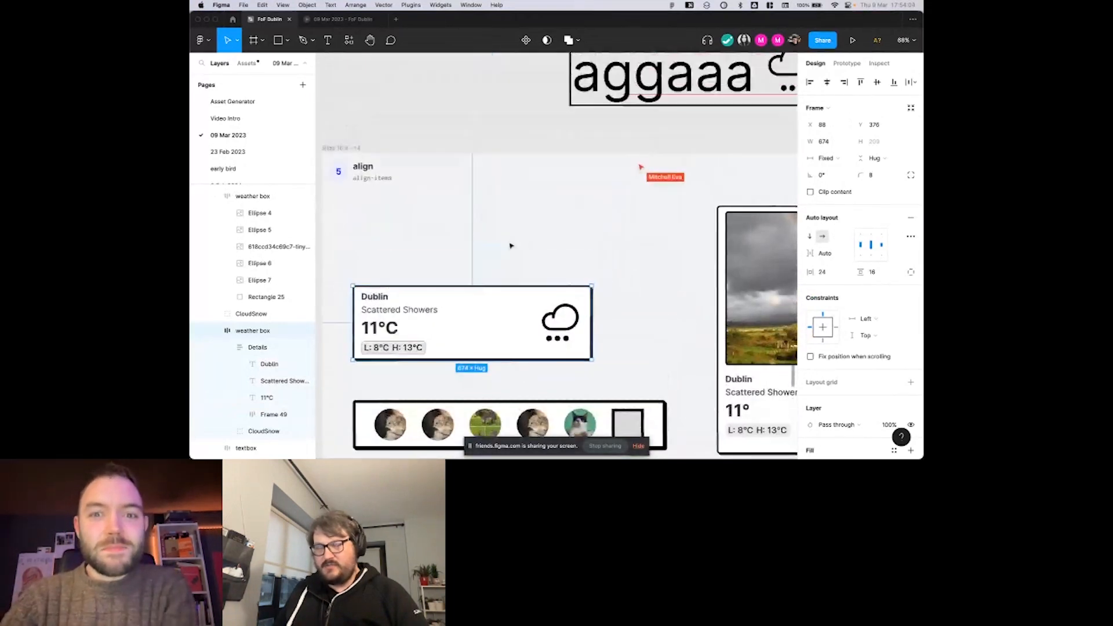
scroll(511, 246, "right", 2)
scroll(511, 246, "down", 2)
scroll(511, 246, "left", 1)
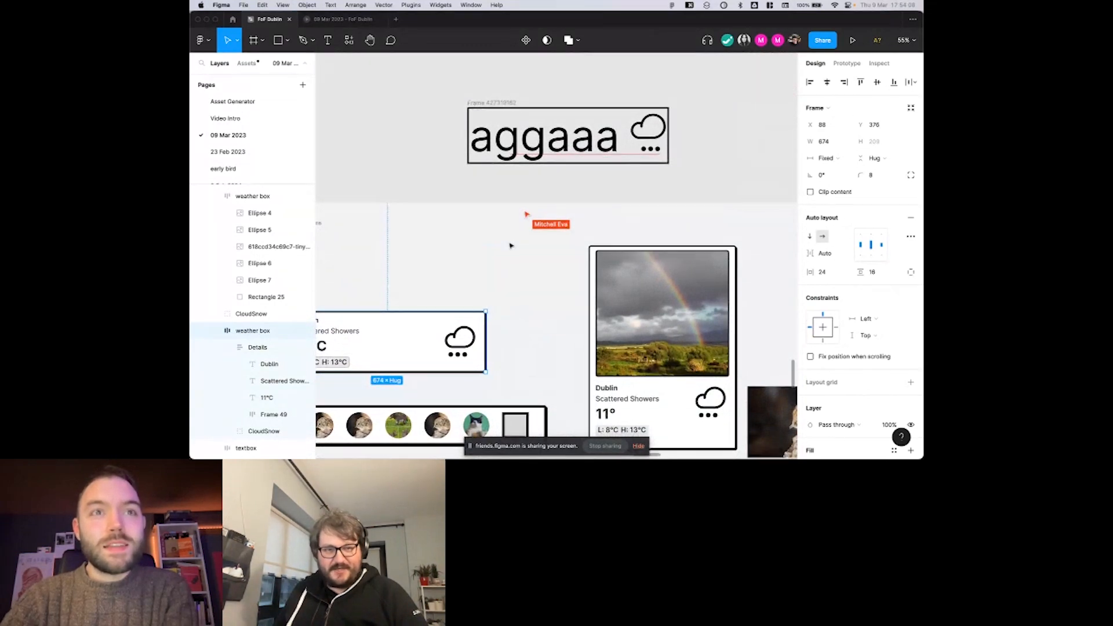
Look over the align slide's Dublin cards and avatar row, clearing the selection.
scroll(510, 245, "down", 2)
scroll(510, 245, "left", 1)
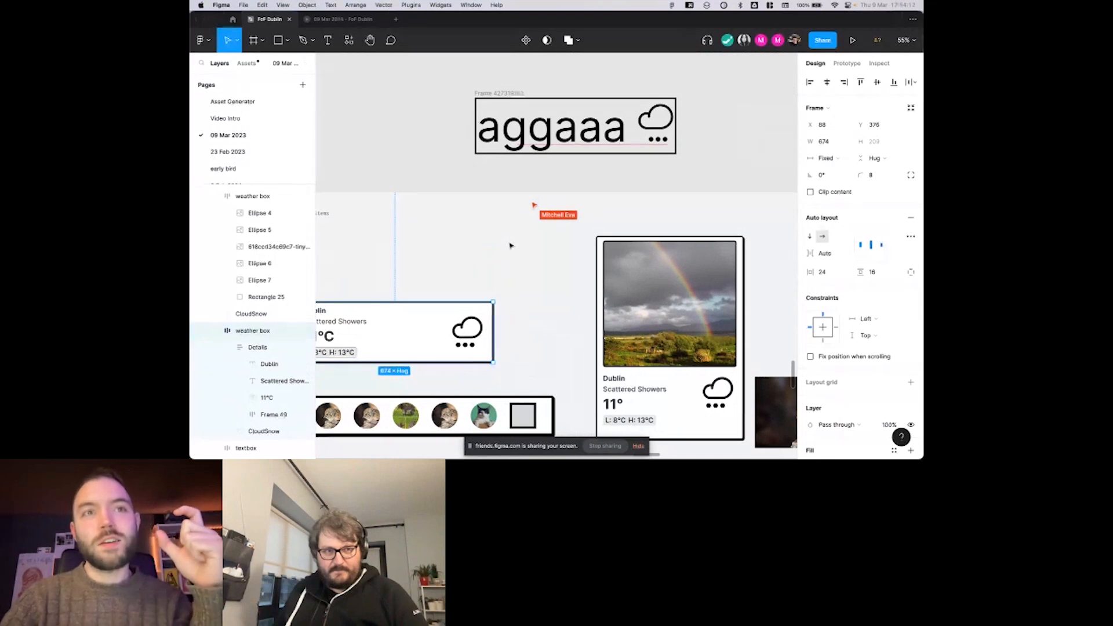
scroll(510, 245, "down", 2)
scroll(510, 245, "left", 1)
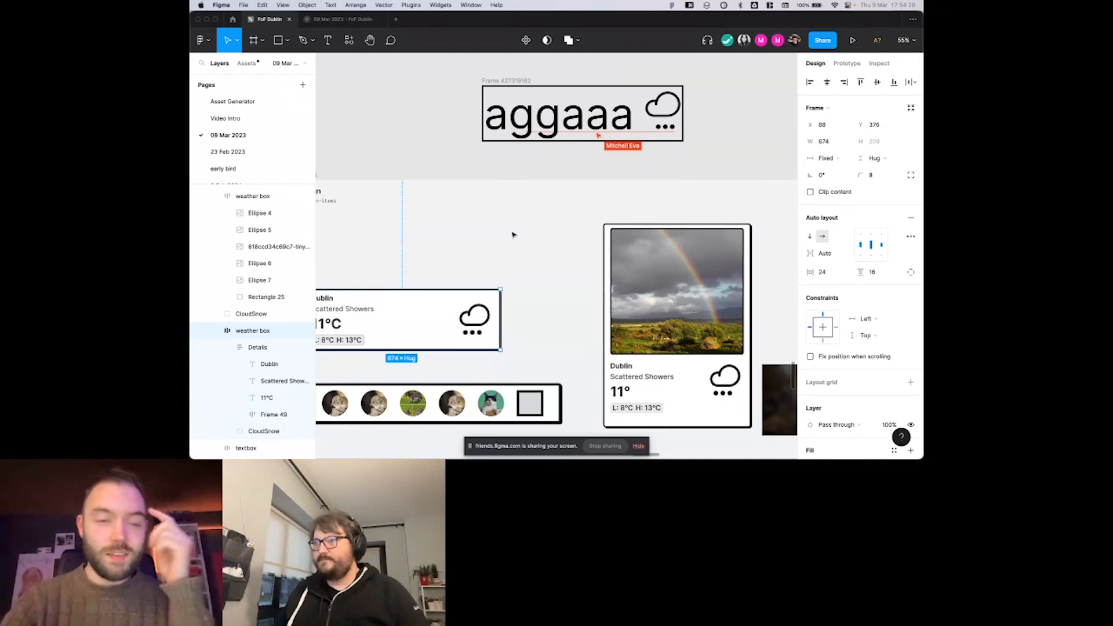
scroll(513, 235, "left", 1)
scroll(513, 235, "down", 1)
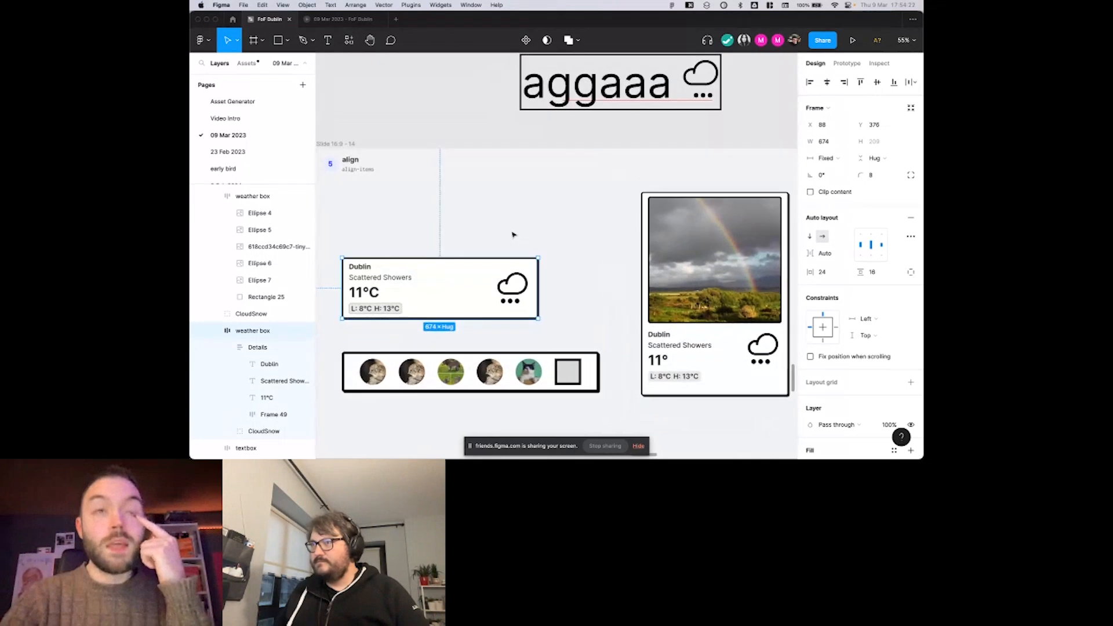
scroll(513, 235, "left", 1)
scroll(513, 235, "down", 1)
left_click(544, 212)
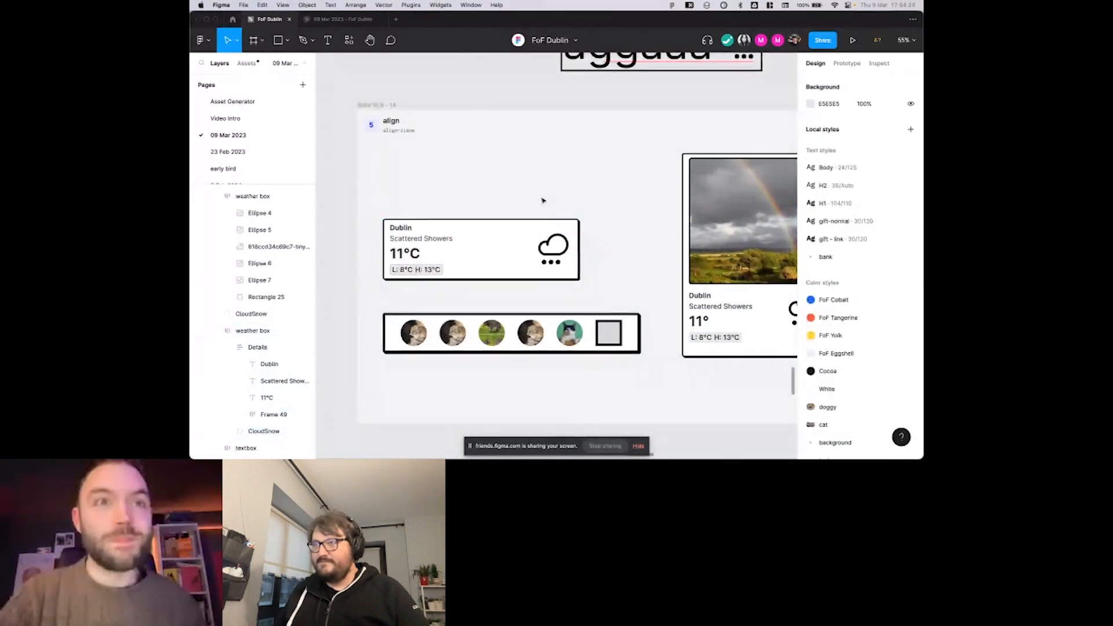
scroll(561, 143, "down", 1)
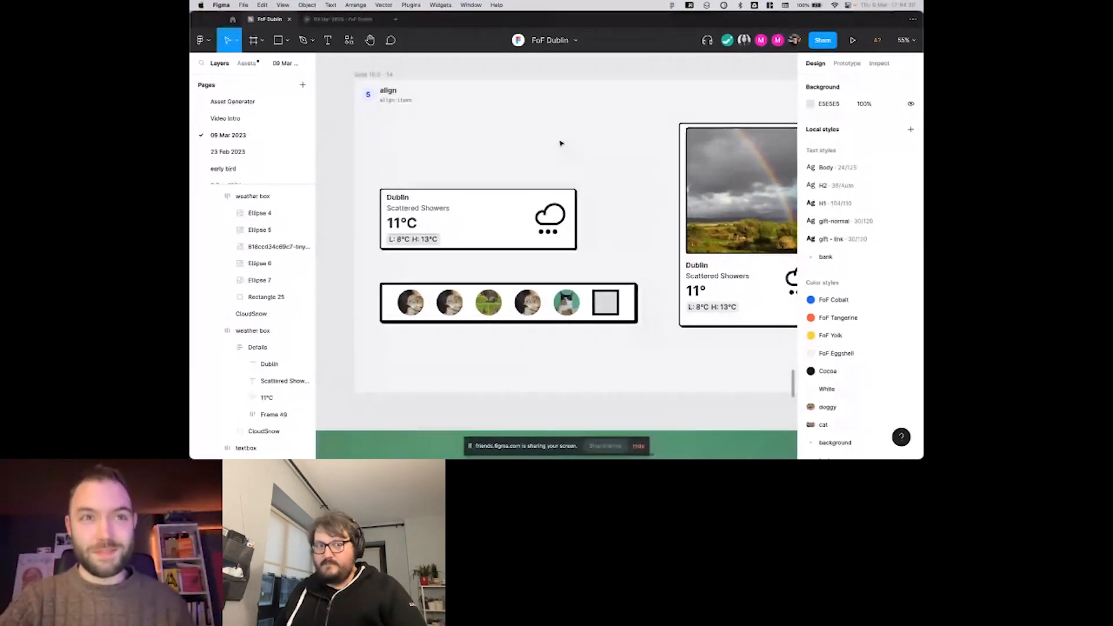
scroll(561, 143, "down", 1)
scroll(560, 143, "right", 1)
Set the wide Dublin weather box's width to hug its contents, with packed item spacing of 24.
left_click(556, 193)
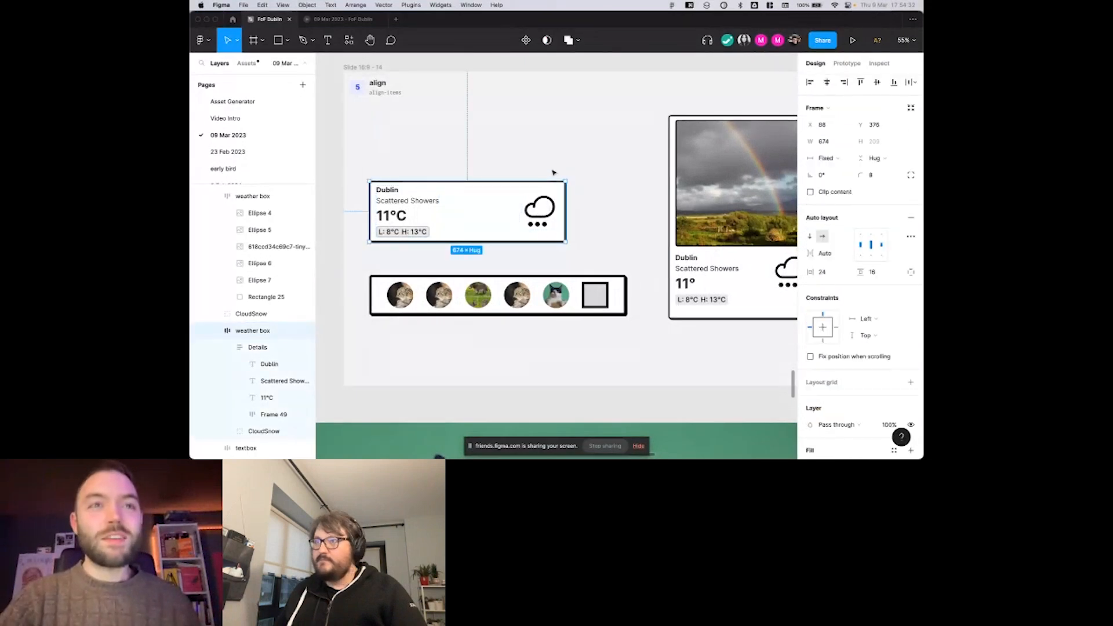
scroll(554, 173, "down", 1)
scroll(554, 173, "right", 1)
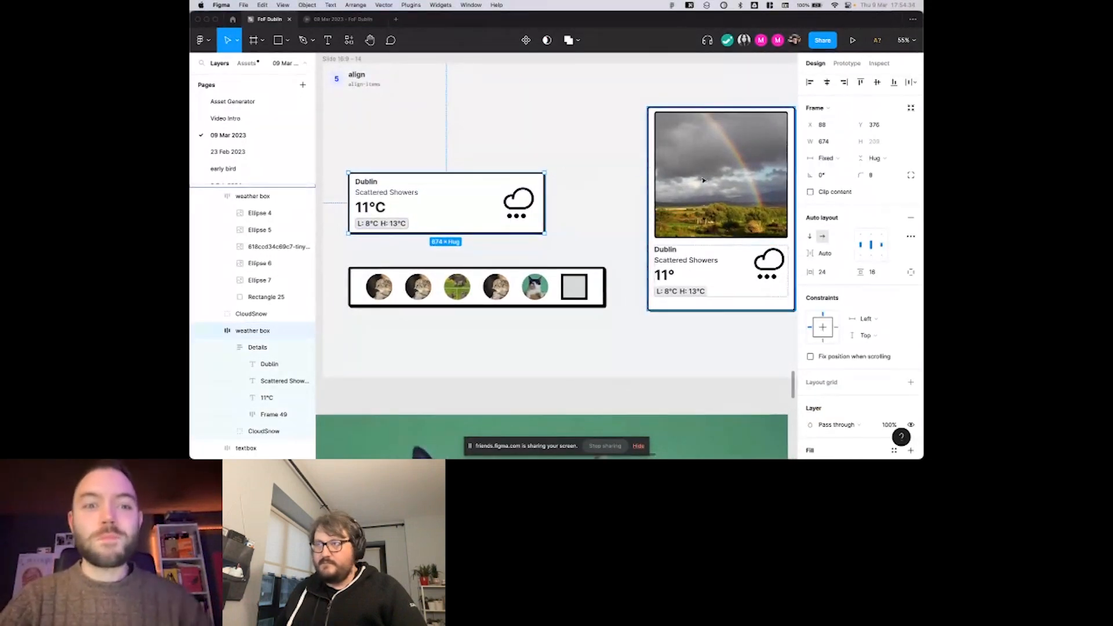
scroll(652, 185, "down", 1)
scroll(652, 184, "left", 1)
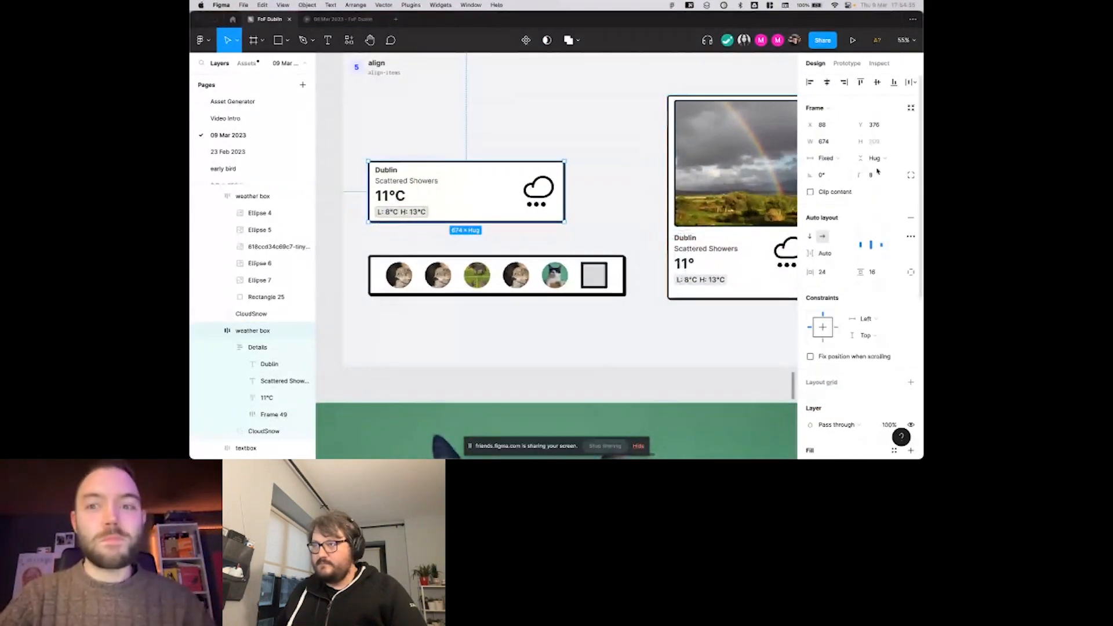
left_click(839, 164)
left_click(836, 166)
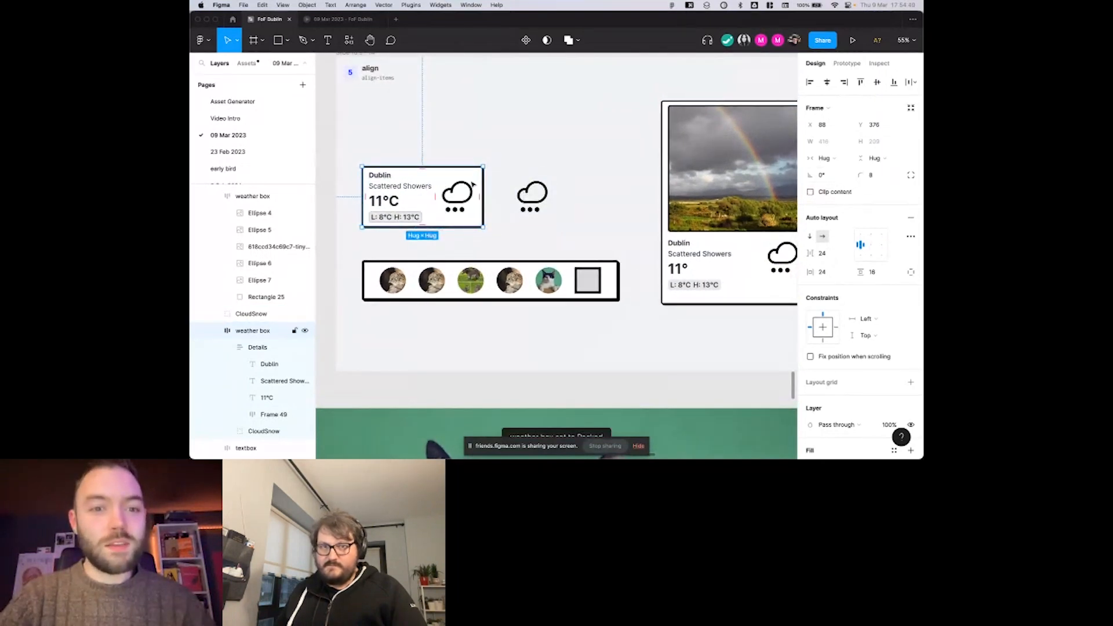
scroll(473, 184, "left", 1)
Switch the weather box to a vertical auto layout and move it up to about X 117, Y 156.
left_click(447, 181)
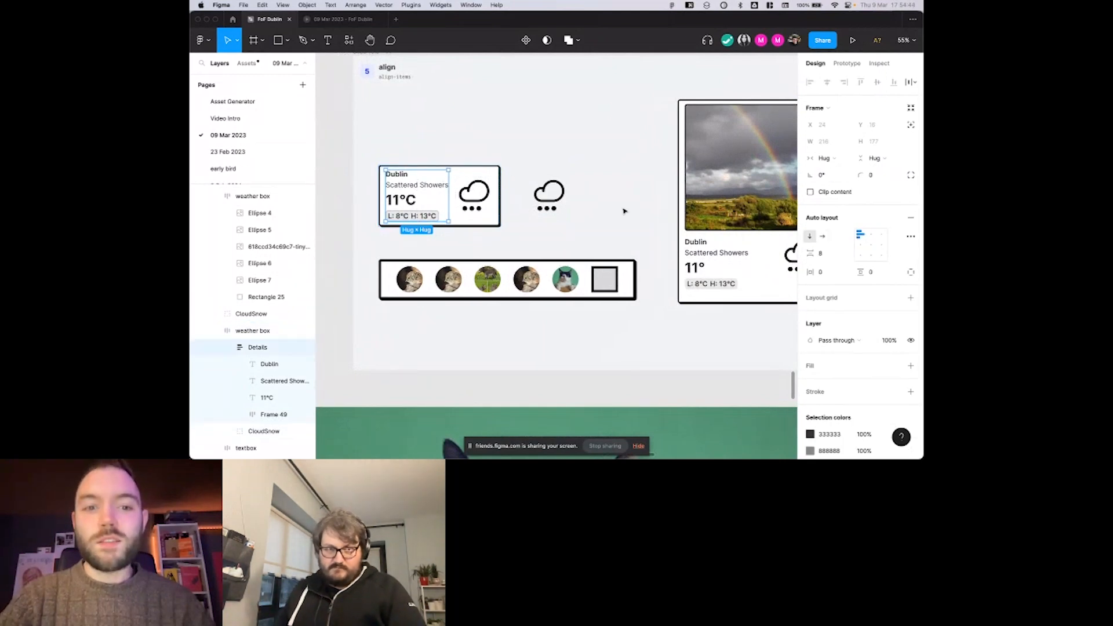
left_click(491, 180)
left_click(810, 237)
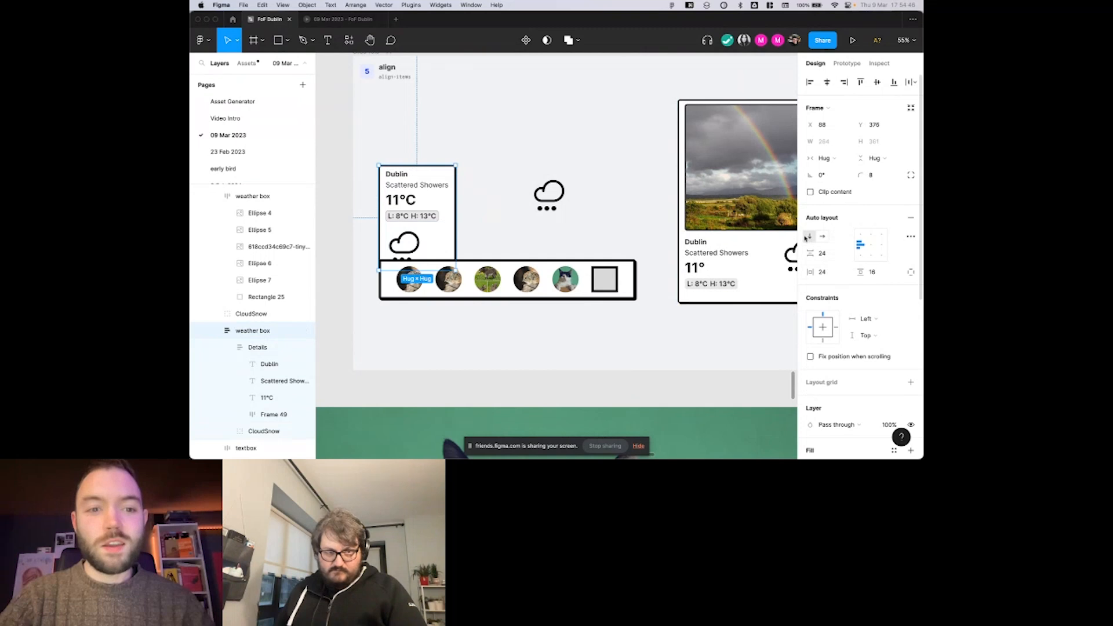
left_click_drag(448, 198, 457, 134)
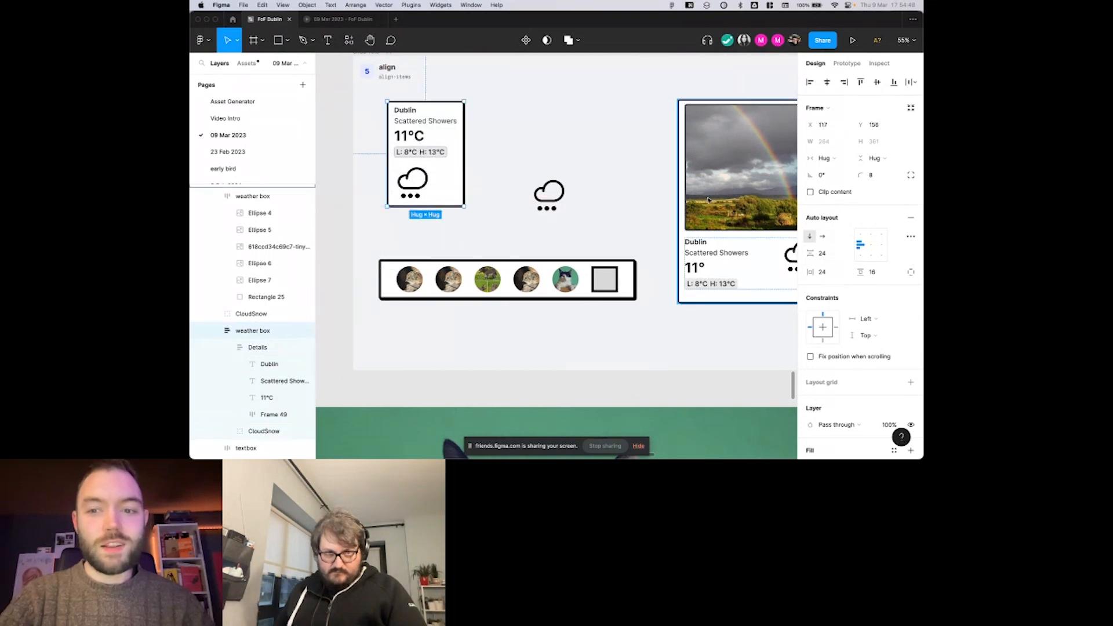
Change the weather box's item spacing to Auto and resize its height to about 389.
left_click_drag(815, 255, 849, 266)
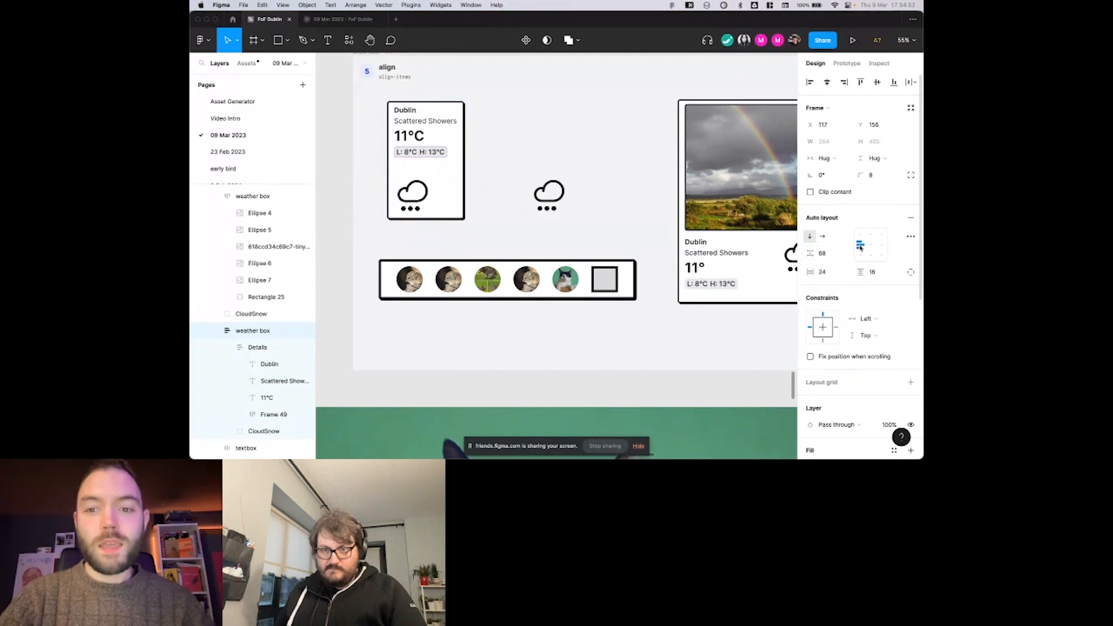
key("x")
left_click_drag(446, 224, 436, 305)
left_click(436, 227)
left_click_drag(437, 246, 437, 210)
scroll(424, 193, "down", 1)
scroll(423, 193, "left", 1)
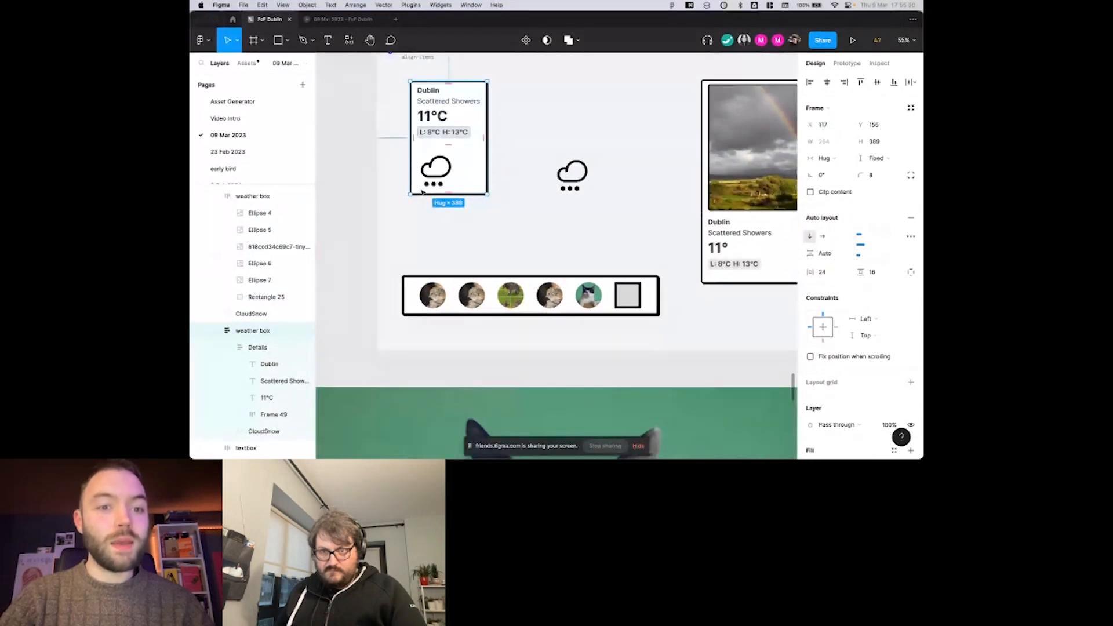
Duplicate the Details block twice inside the weather box and stretch the box's height to about 953.
double_click(437, 135)
key("super+d")
key("super+d")
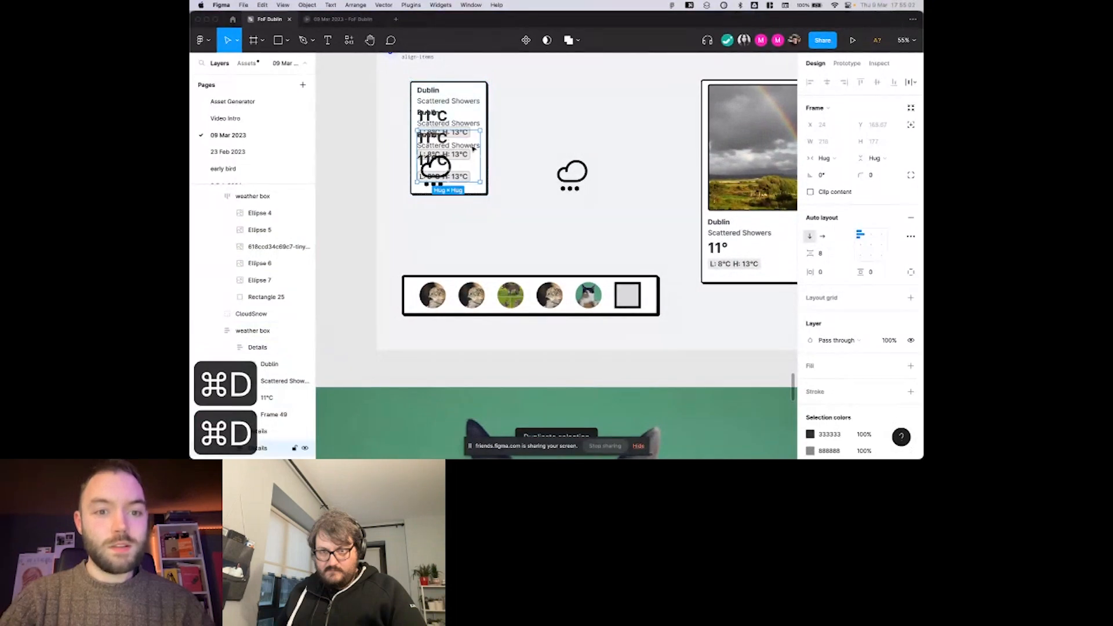
key("shift+Return")
left_click_drag(474, 194, 475, 359)
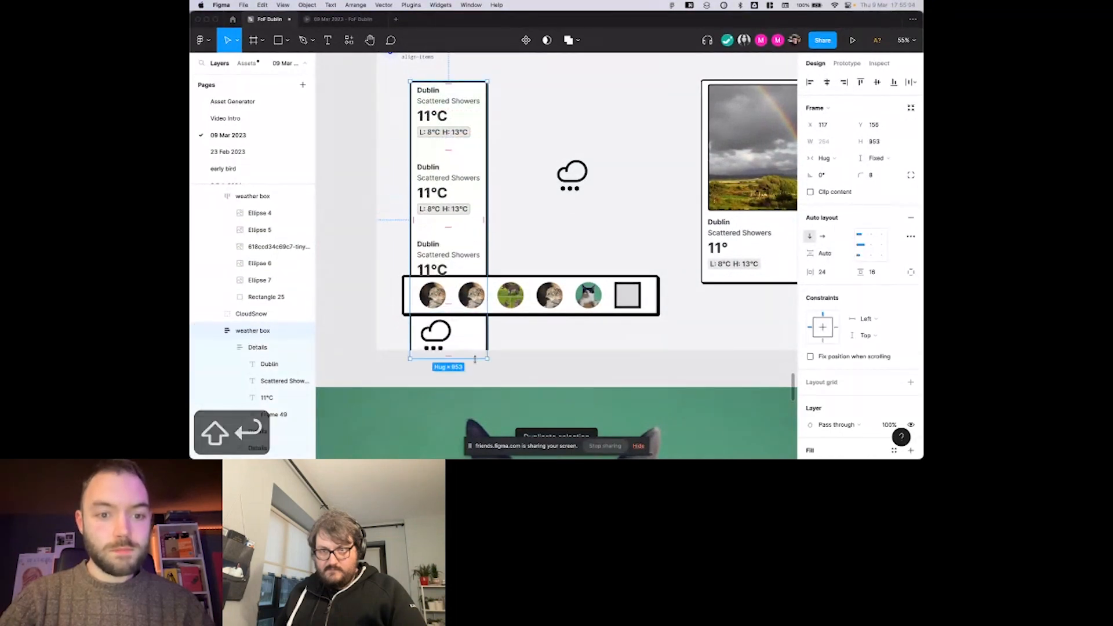
Reposition the tall weather box at about X 198, Y 39, clear of the avatar row, and extend its height to about 997.
scroll(462, 272, "up", 2)
scroll(462, 272, "up", 1)
left_click_drag(462, 272, 486, 239)
mouse_move(484, 396)
left_mouse_down()
mouse_move(481, 243)
mouse_move(479, 424)
mouse_move(474, 409)
left_mouse_up()
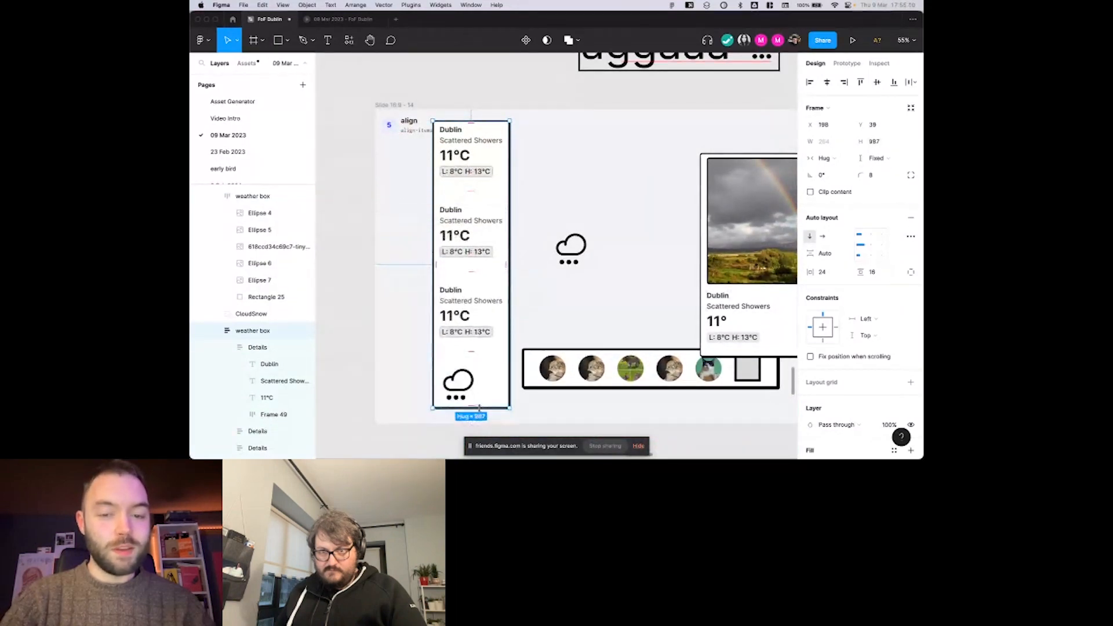
Narrow the avatar row to a width of about 570 and set its item spacing to Auto.
scroll(580, 302, "down", 3)
scroll(580, 301, "right", 2)
left_click(699, 271)
left_click_drag(719, 273, 629, 273)
left_click(871, 245)
key("x")
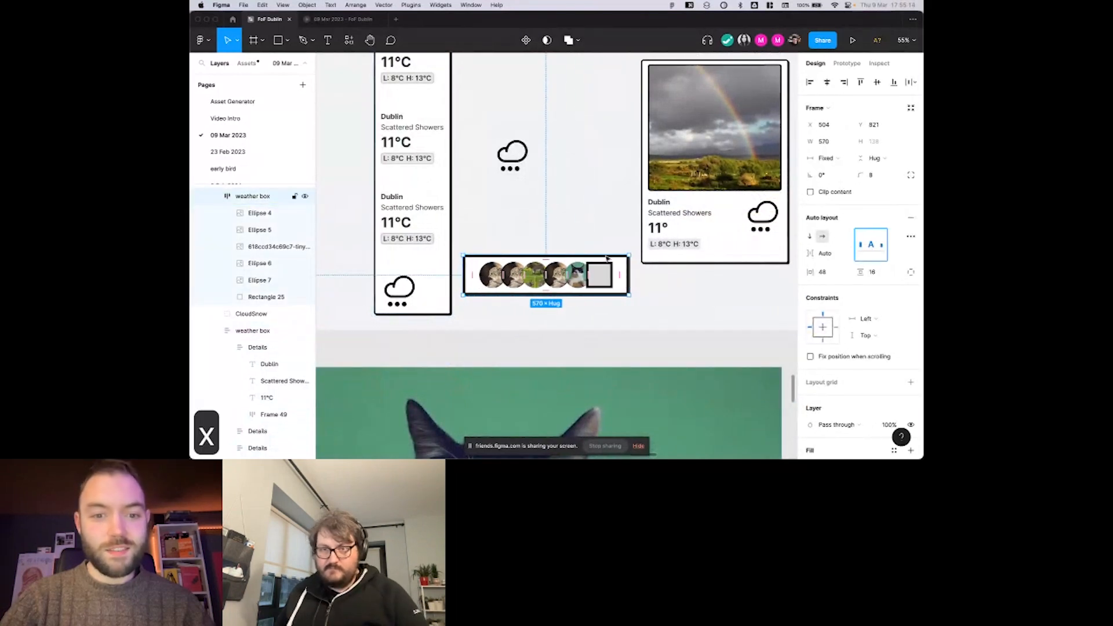
Examine the distances around the stacked Details blocks in the tall weather box.
scroll(600, 242, "up", 1)
scroll(600, 242, "left", 1)
left_click(448, 232)
scroll(550, 203, "left", 2)
scroll(539, 192, "right", 1)
scroll(527, 194, "up", 2)
double_click(527, 193)
scroll(510, 193, "up", 1)
scroll(510, 193, "right", 1)
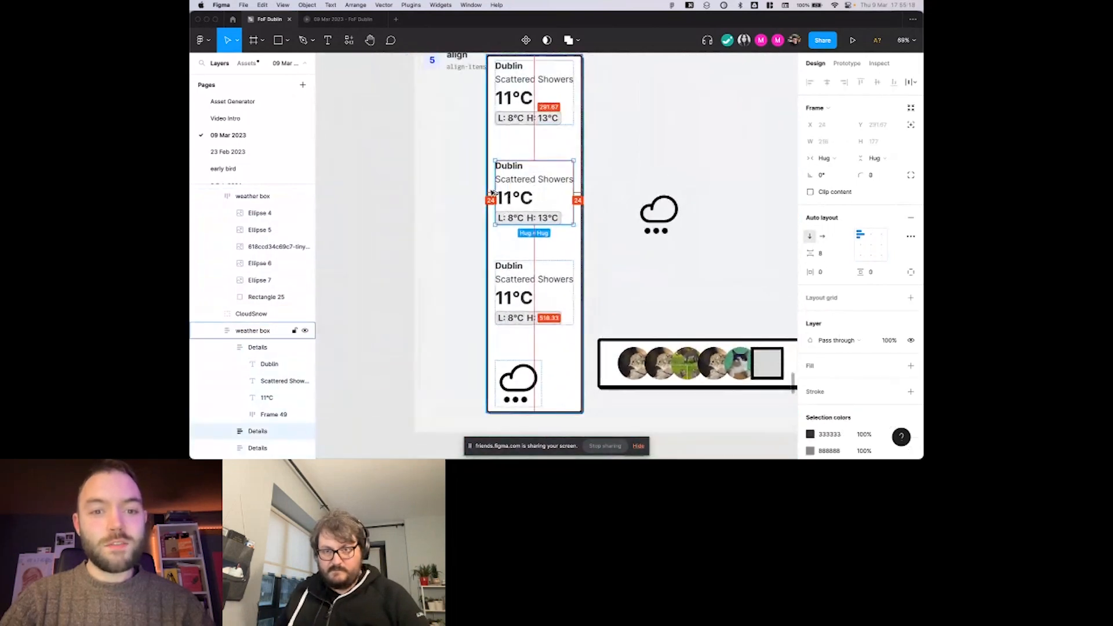
scroll(497, 191, "up", 1)
scroll(497, 191, "right", 1)
left_click(510, 141)
key("alt")
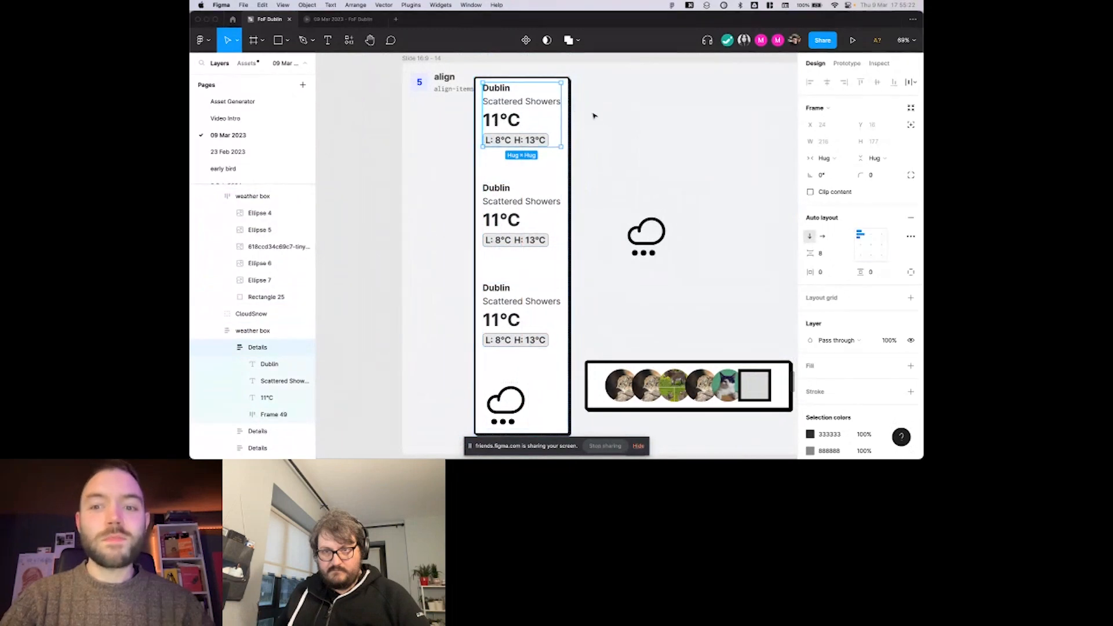
Inspect the auto layout settings of the details row beneath the rainbow photo in the picture card.
scroll(730, 208, "down", 1)
scroll(731, 209, "right", 2)
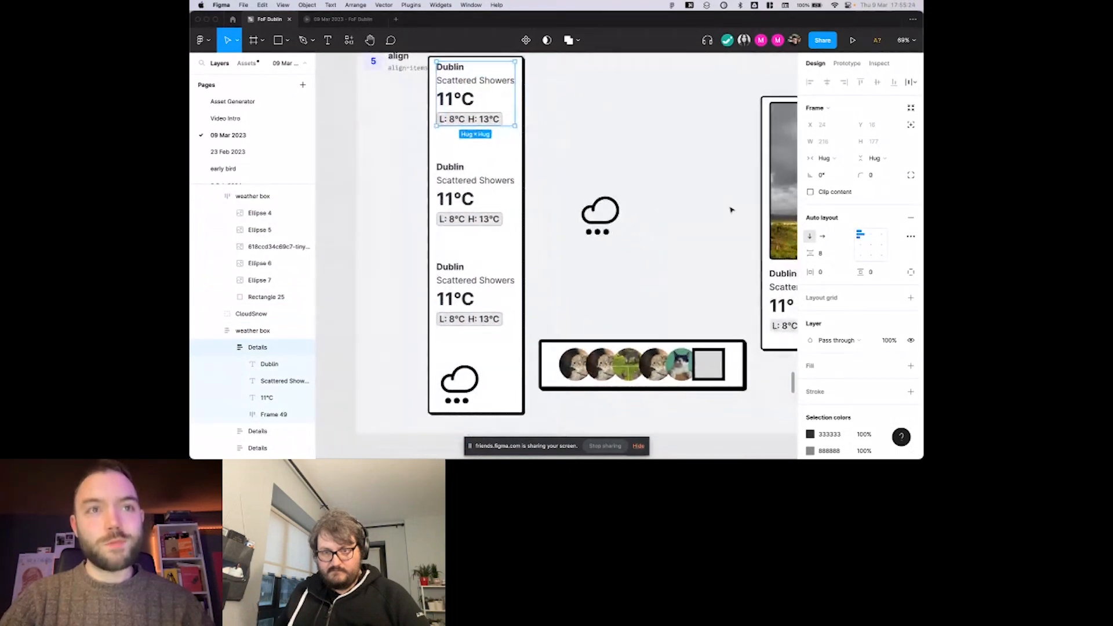
scroll(731, 210, "right", 2)
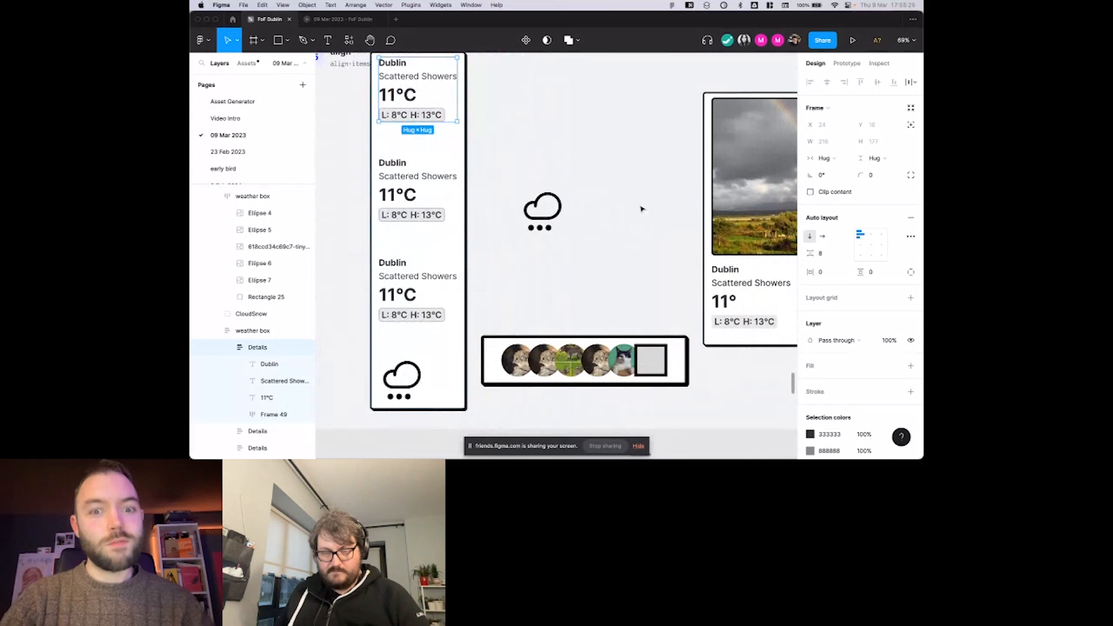
scroll(640, 212, "down", 3)
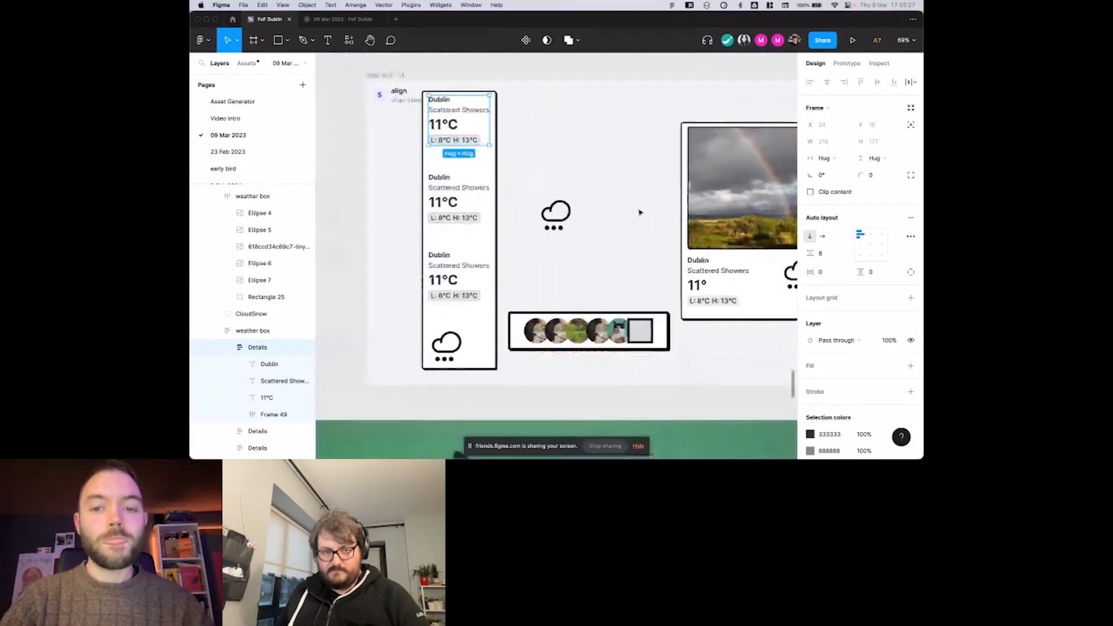
scroll(640, 213, "down", 3)
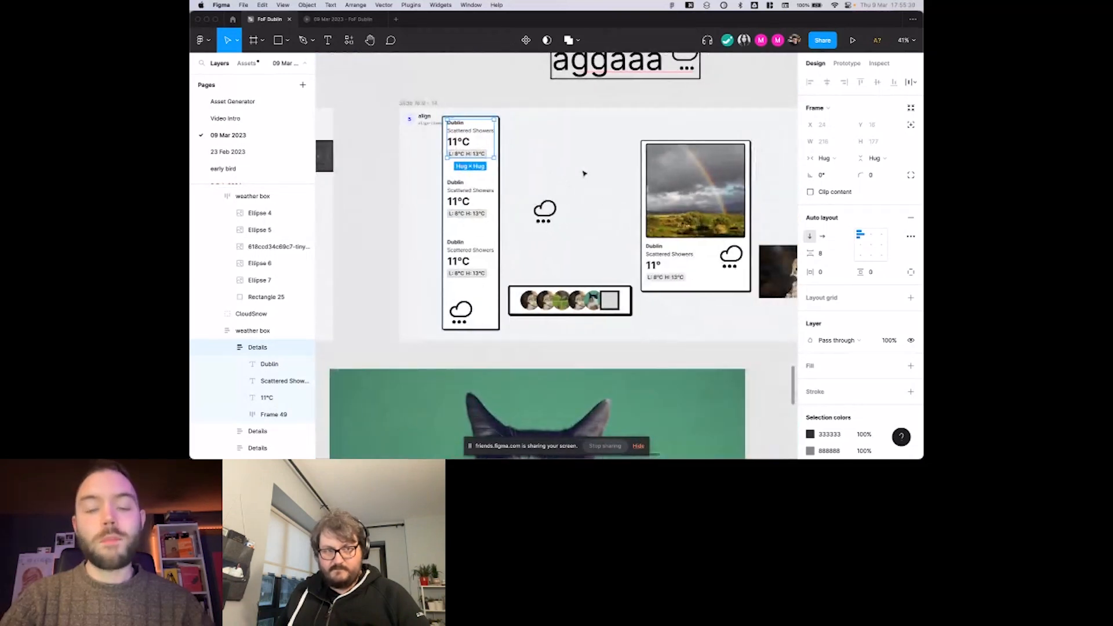
left_click(584, 173)
scroll(584, 174, "right", 5)
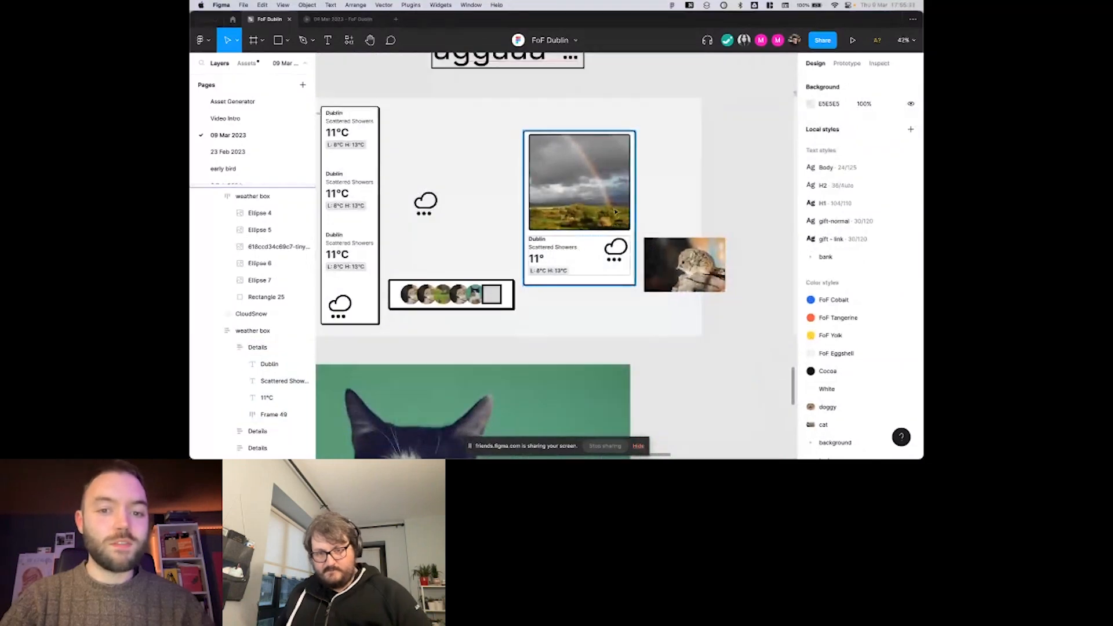
scroll(614, 212, "up", 3)
double_click(615, 212)
left_click(531, 290)
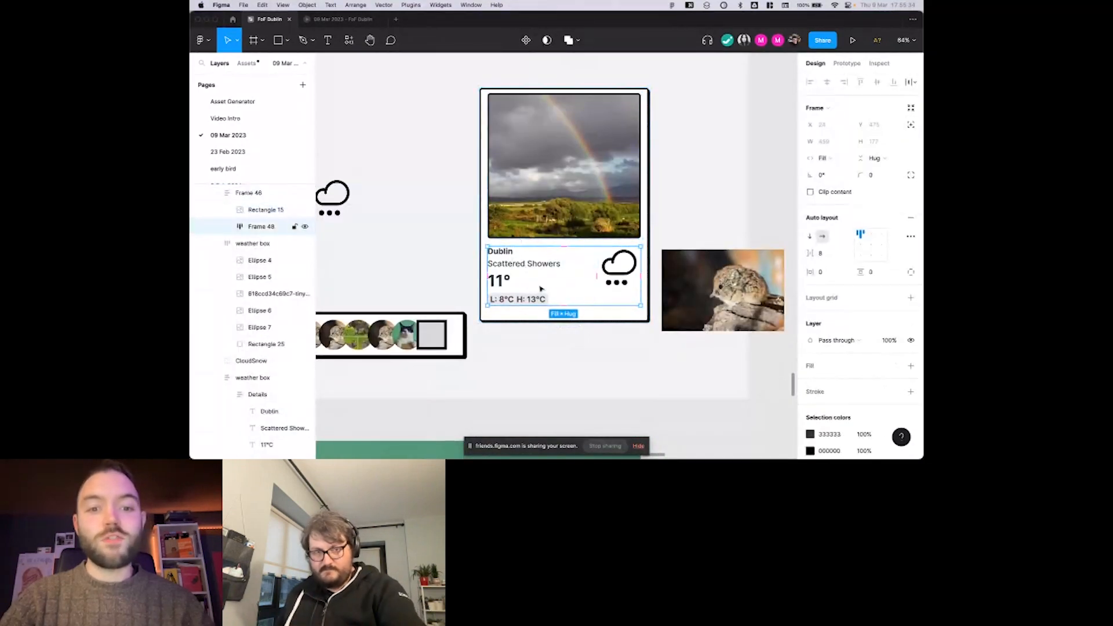
scroll(528, 290, "right", 2)
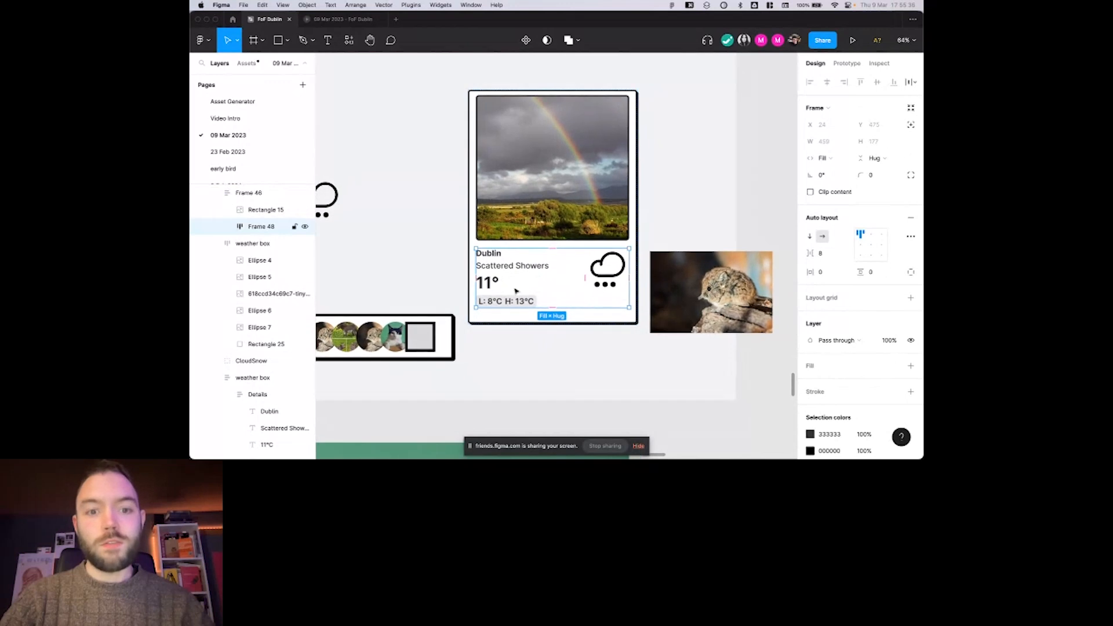
Examine the Nesting Auto Layouts slide, comparing its Button, Button Row, Post and News Feed diagrams.
scroll(516, 290, "down", 5)
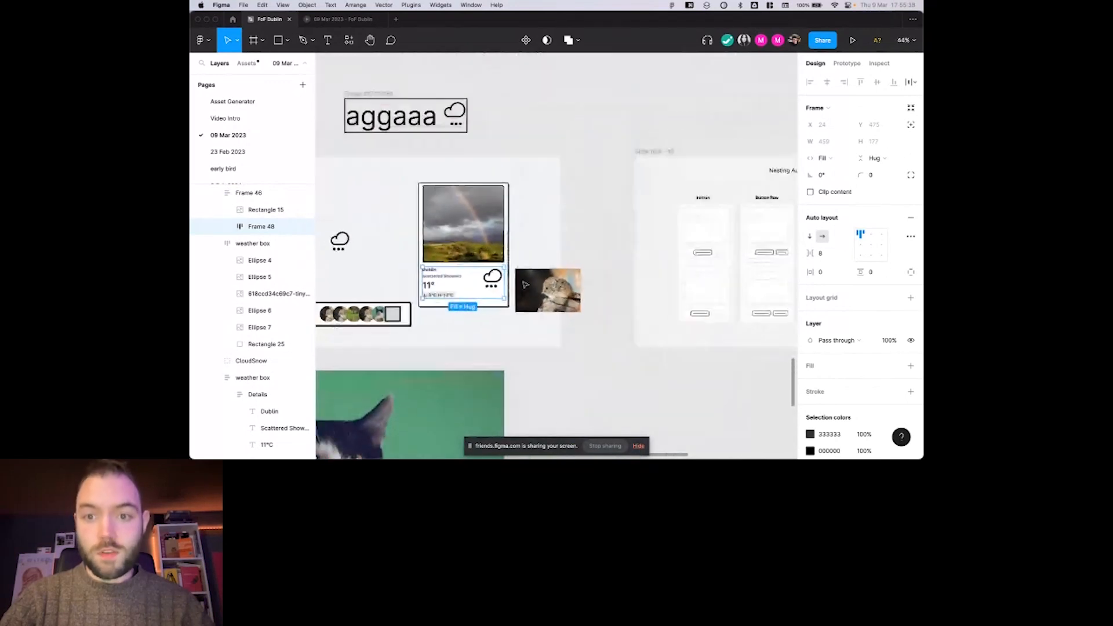
scroll(525, 284, "right", 5)
scroll(575, 261, "up", 3)
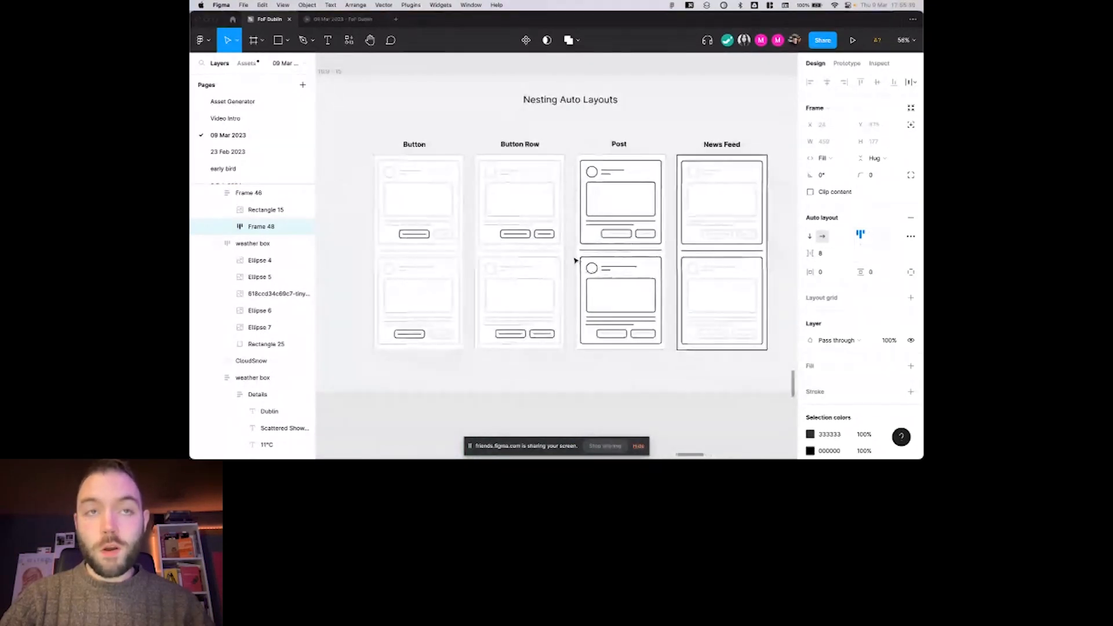
scroll(576, 261, "down", 1)
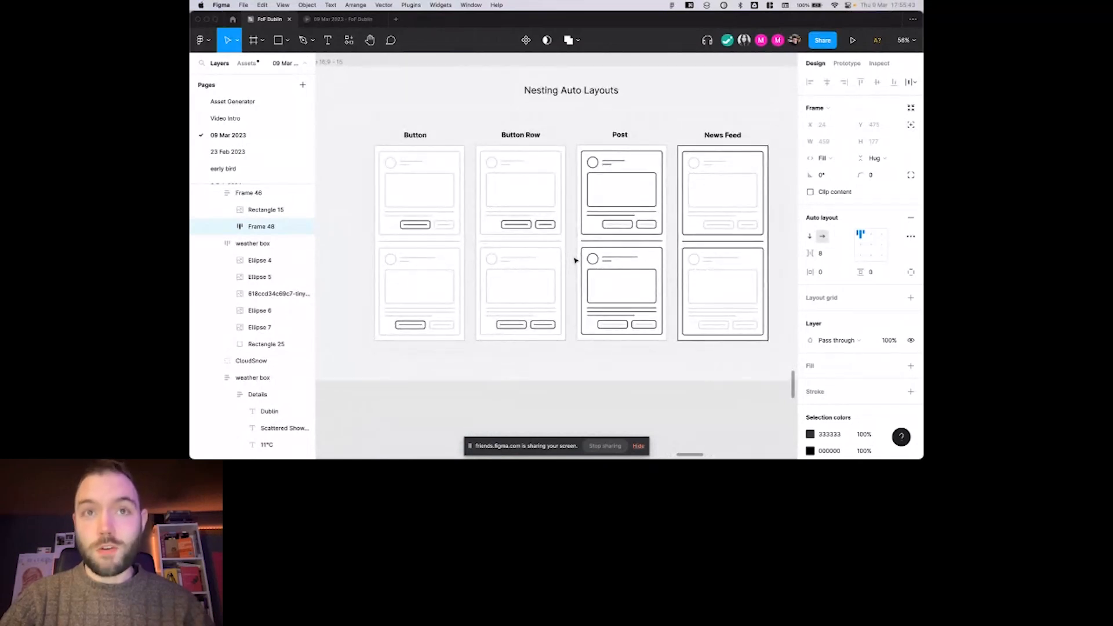
scroll(571, 259, "right", 1)
scroll(549, 251, "up", 2)
right_click(549, 254)
left_click(548, 253)
scroll(513, 250, "right", 1)
left_click(482, 402)
scroll(482, 402, "left", 1)
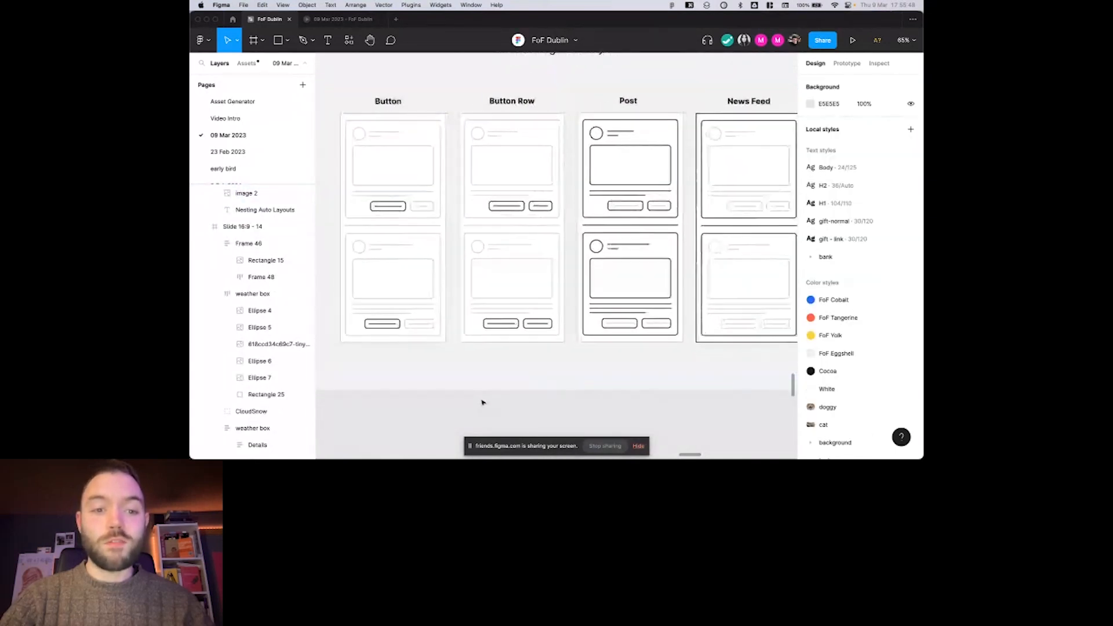
scroll(387, 224, "up", 2)
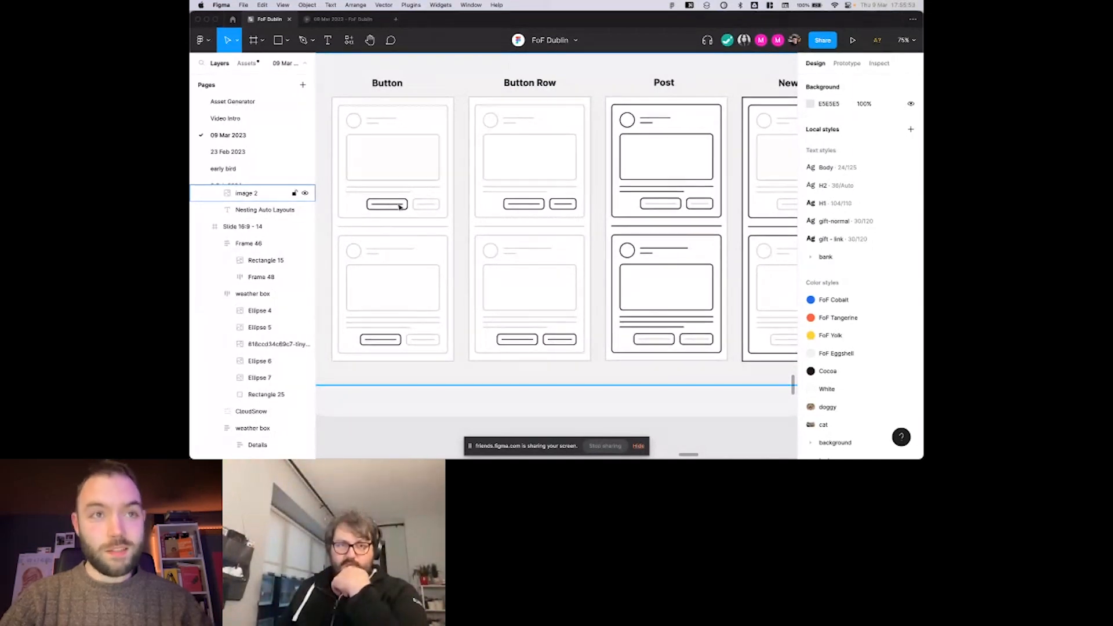
scroll(400, 207, "right", 1)
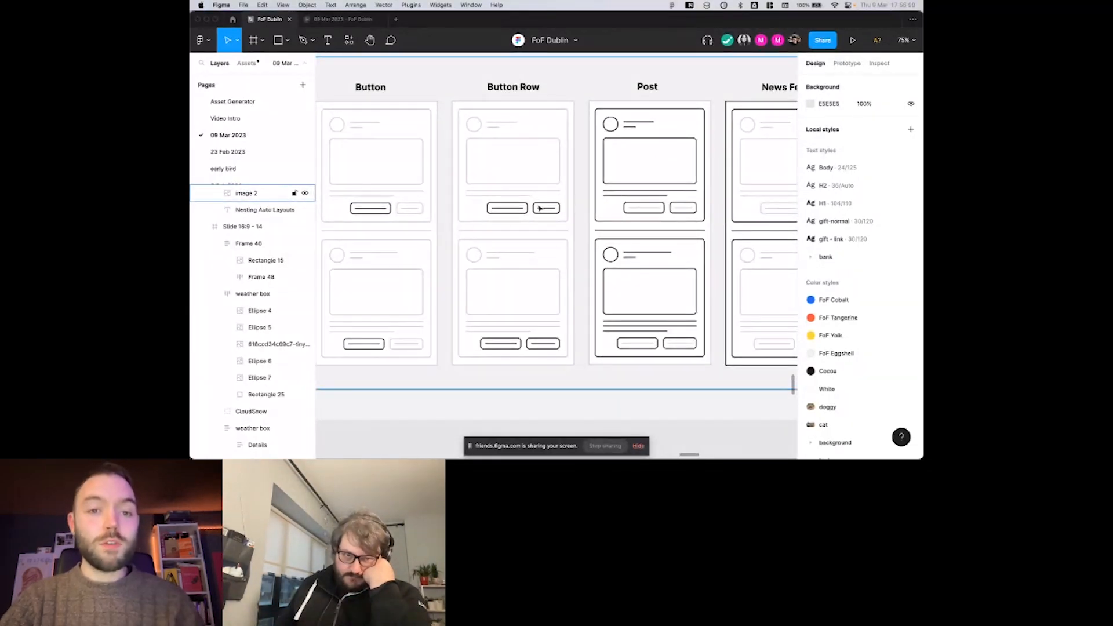
scroll(543, 210, "right", 1)
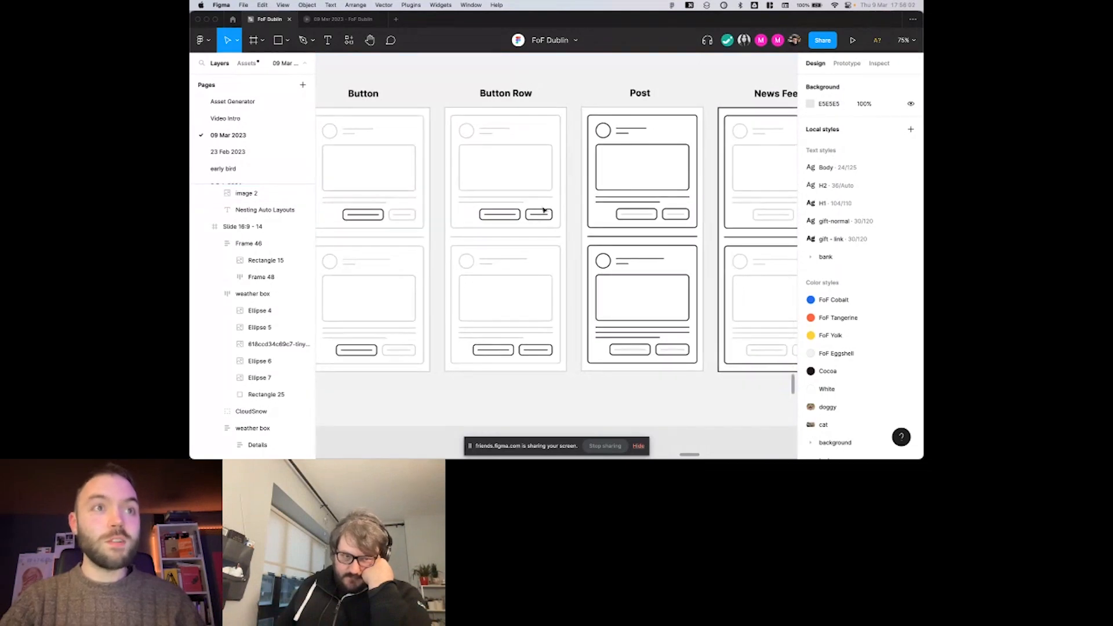
scroll(543, 210, "right", 3)
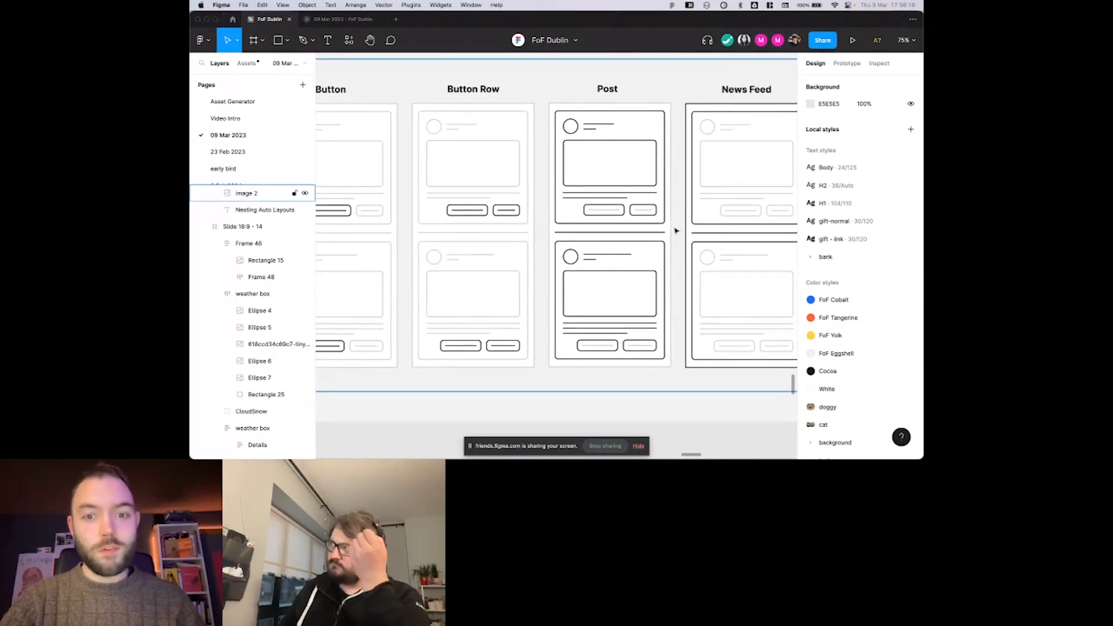
Examine the Post and News Feed diagrams at the far end of the Nesting Auto Layouts slide.
scroll(643, 215, "right", 3)
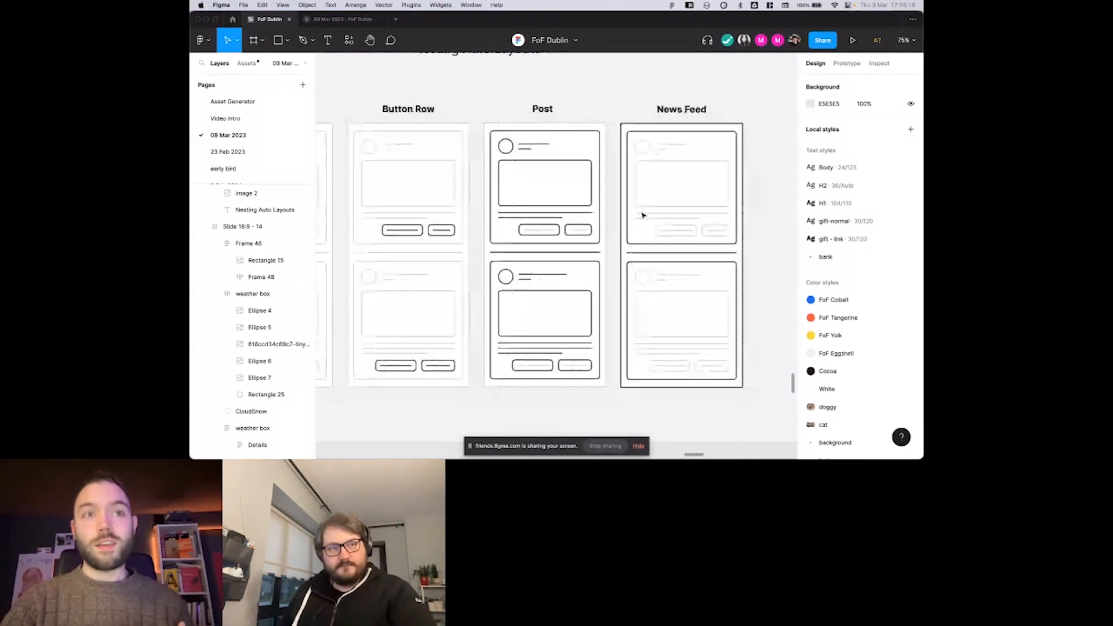
scroll(642, 216, "right", 2)
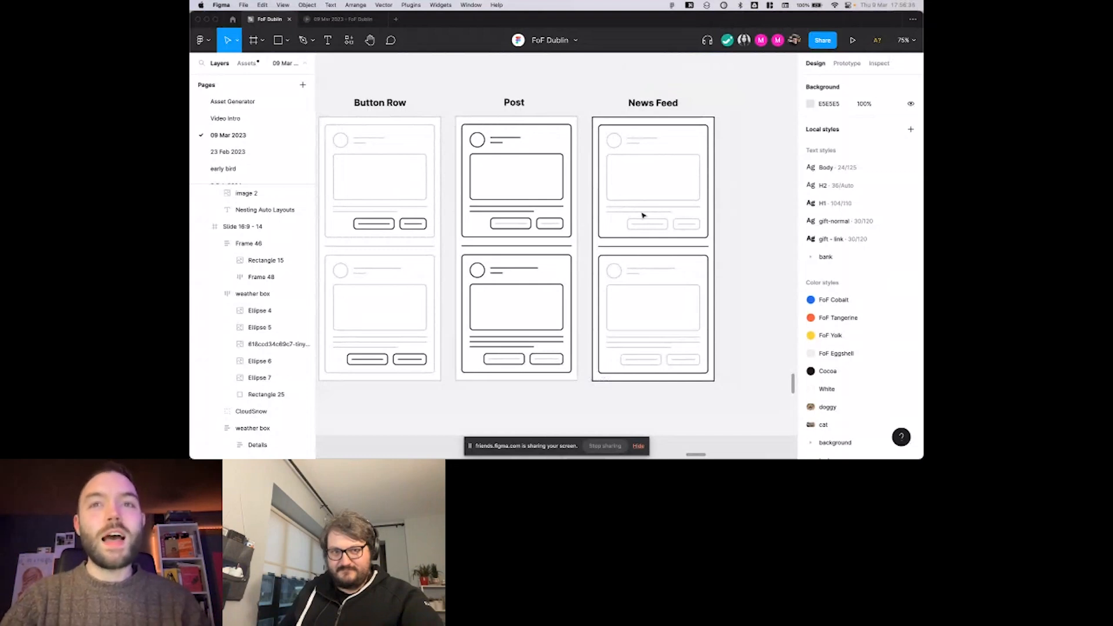
scroll(643, 216, "down", 3)
scroll(649, 211, "right", 2)
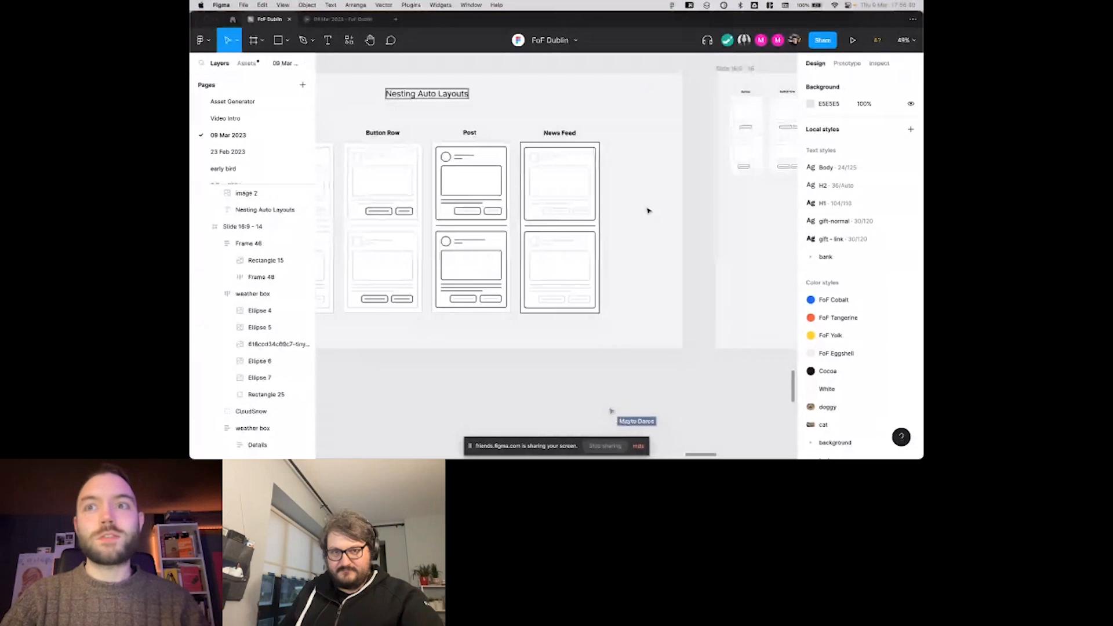
scroll(649, 210, "right", 4)
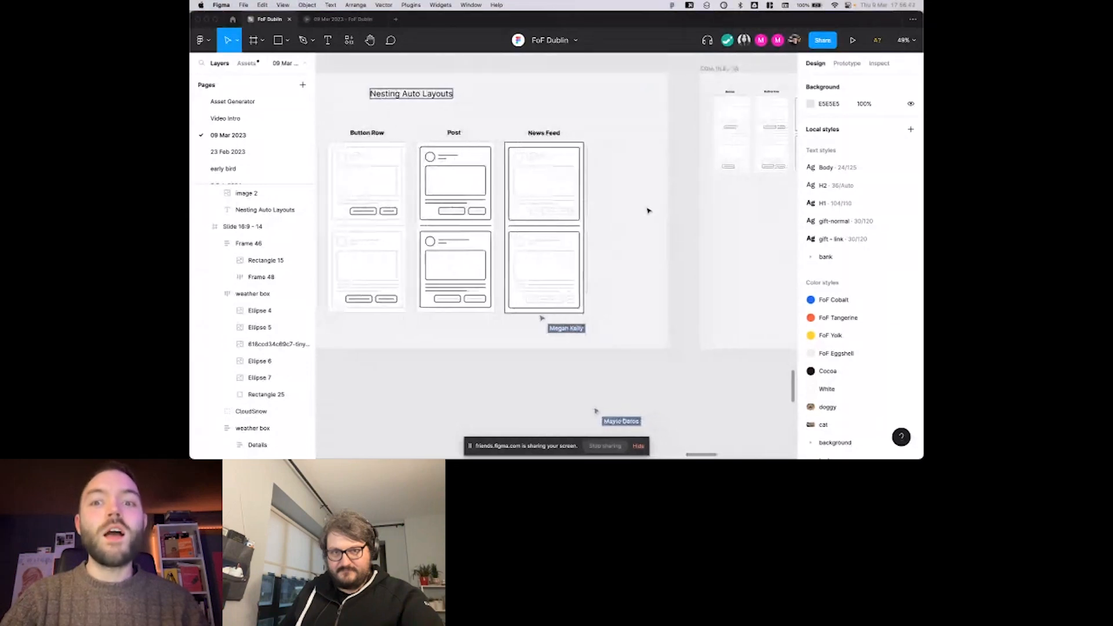
Examine the smaller Button, Button Row, Post and News Feed diagrams on the slide beside the Nesting Auto Layouts slide.
scroll(648, 210, "right", 3)
scroll(653, 144, "up", 5)
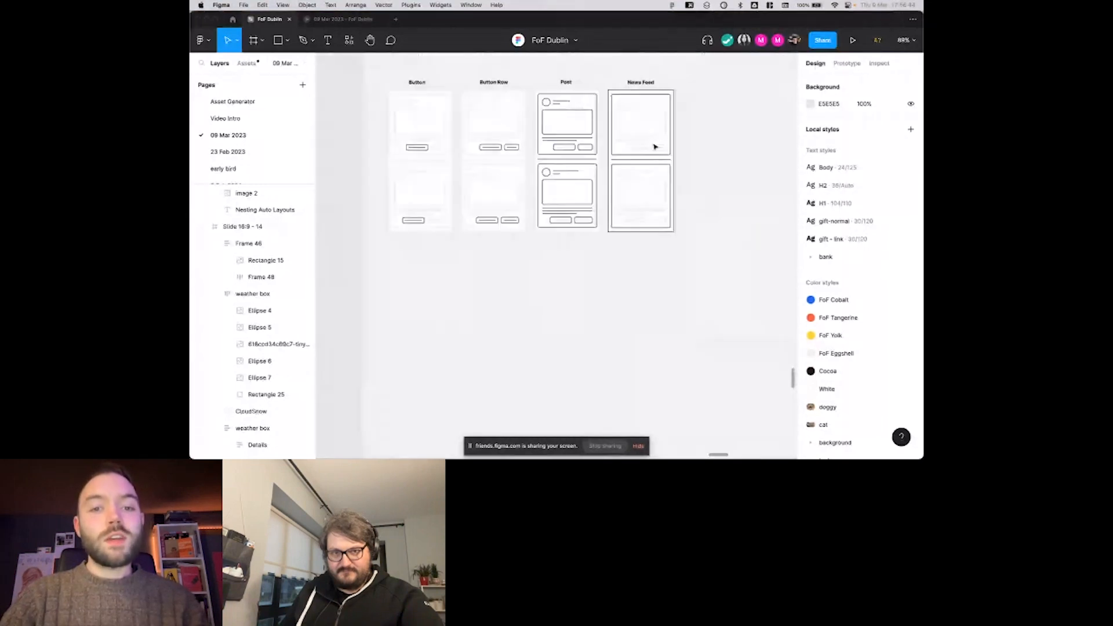
scroll(595, 131, "down", 1)
scroll(553, 136, "down", 2)
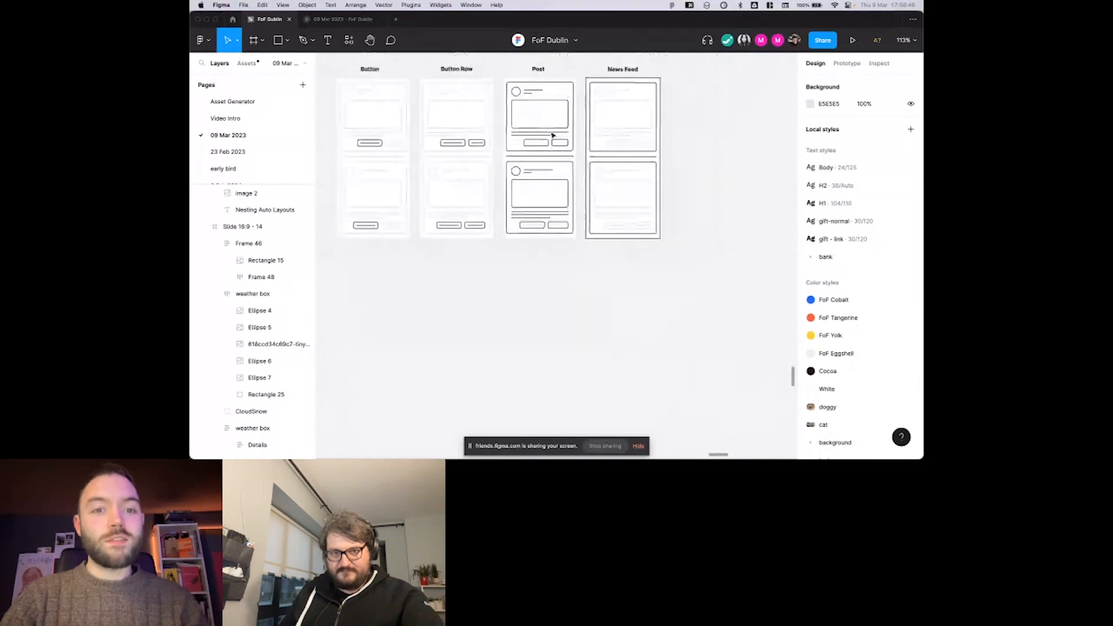
scroll(553, 136, "up", 1)
scroll(553, 136, "right", 1)
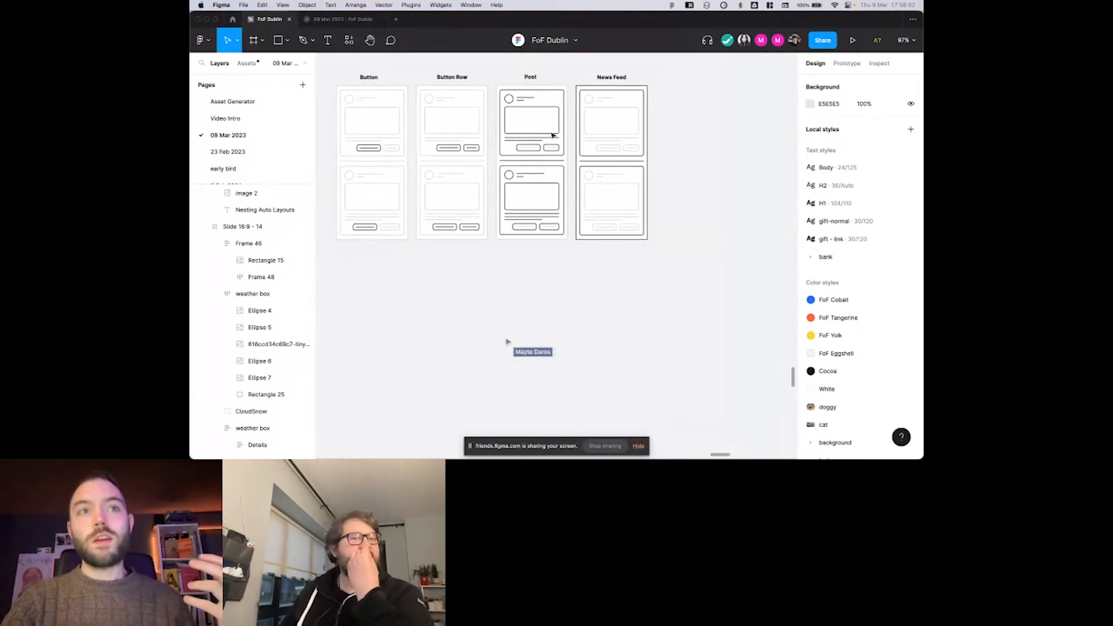
scroll(552, 137, "right", 1)
scroll(552, 136, "up", 1)
scroll(553, 137, "up", 1)
scroll(552, 135, "up", 1)
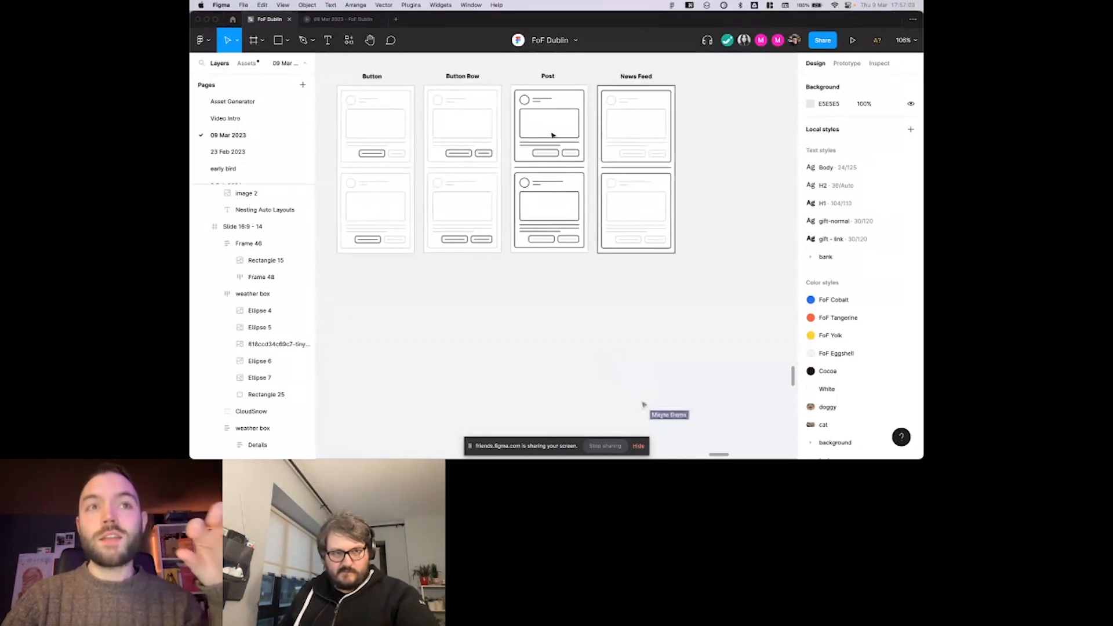
scroll(553, 135, "right", 1)
scroll(553, 135, "left", 1)
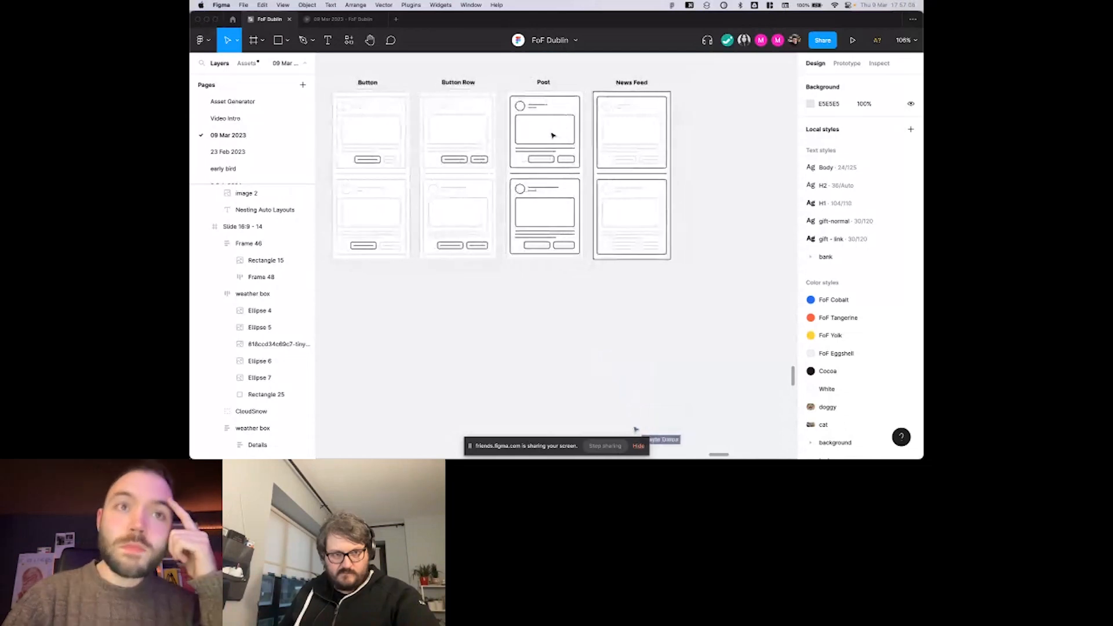
scroll(552, 135, "down", 1)
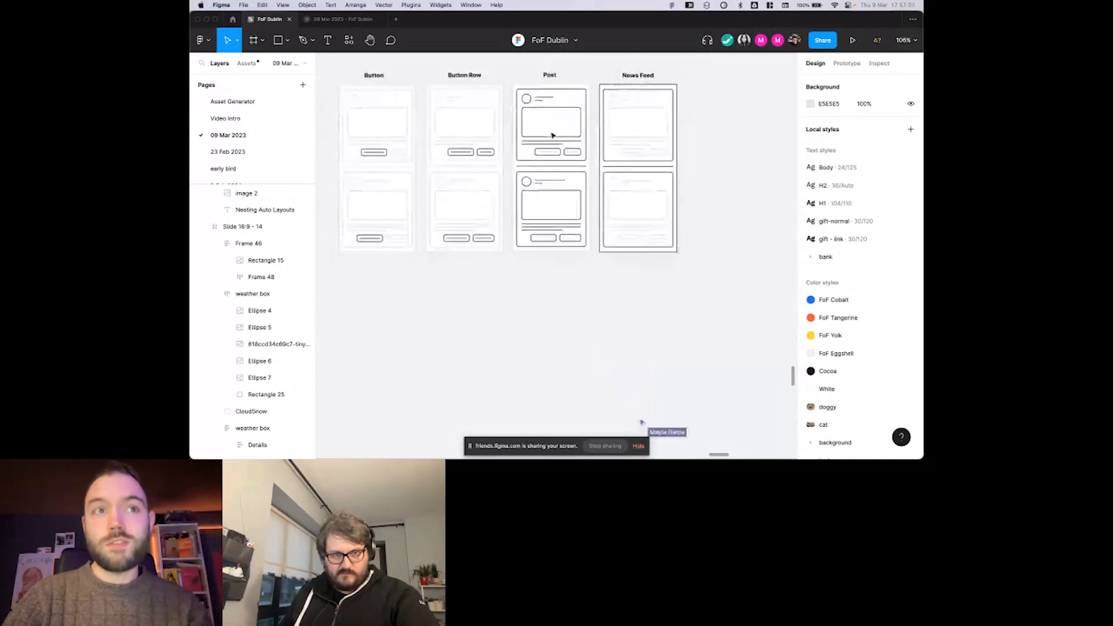
scroll(431, 154, "down", 2)
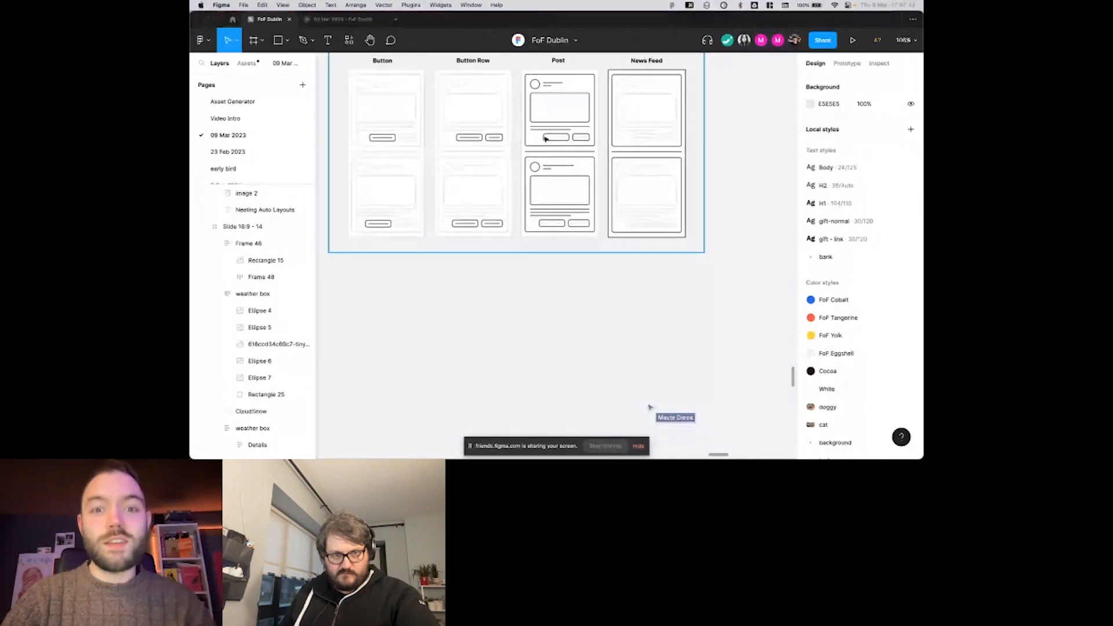
scroll(574, 123, "left", 2)
scroll(574, 123, "up", 1)
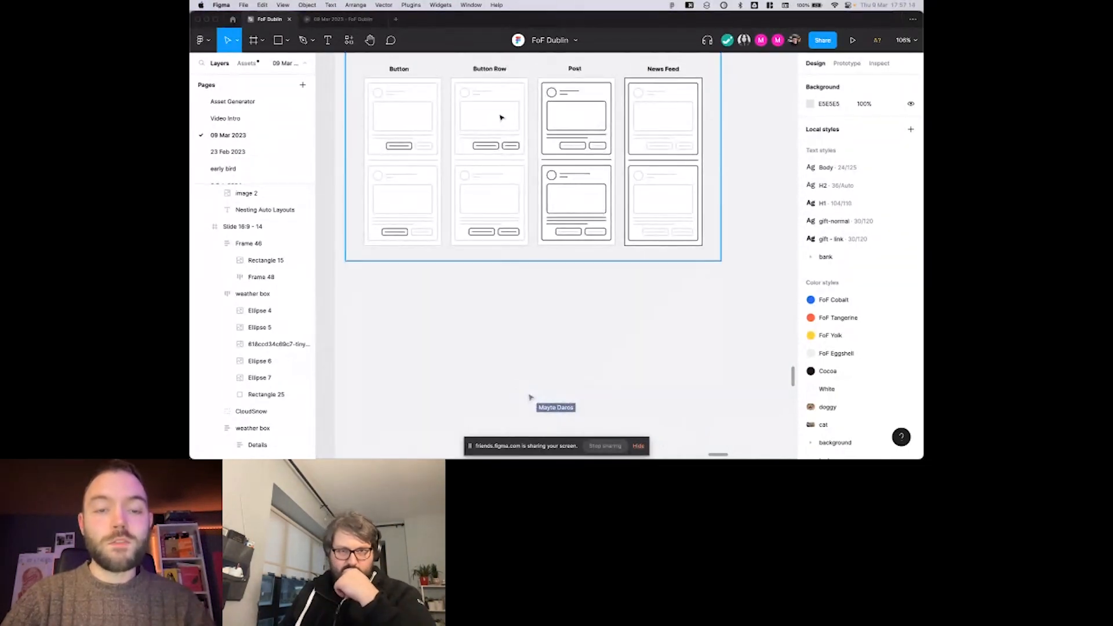
scroll(510, 109, "right", 2)
scroll(511, 110, "up", 1)
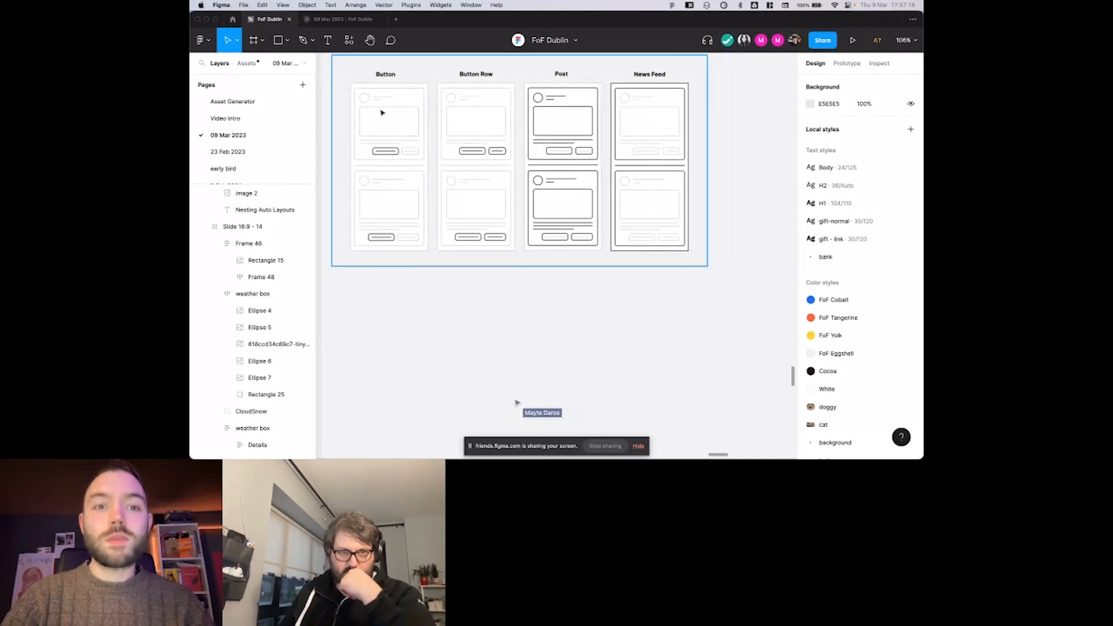
scroll(556, 142, "up", 5)
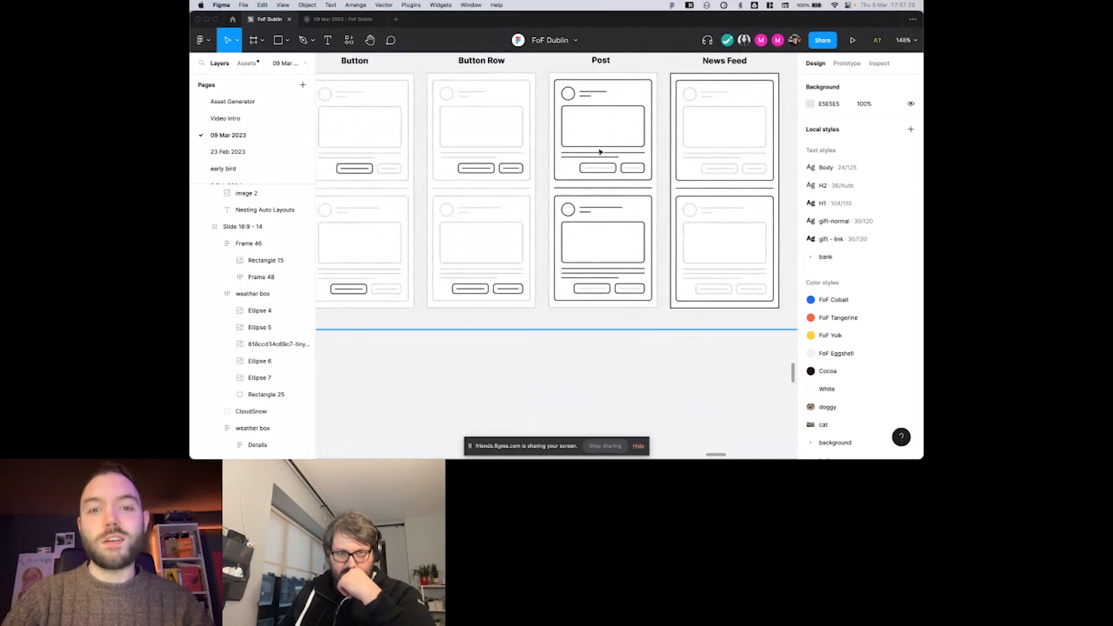
scroll(600, 152, "up", 2)
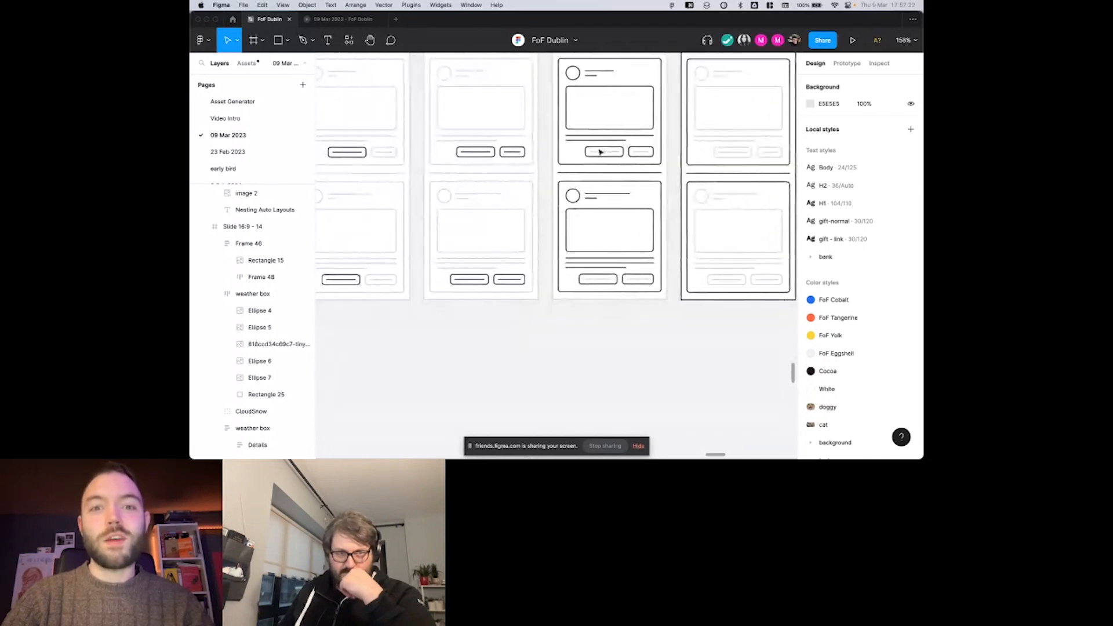
scroll(600, 152, "down", 2)
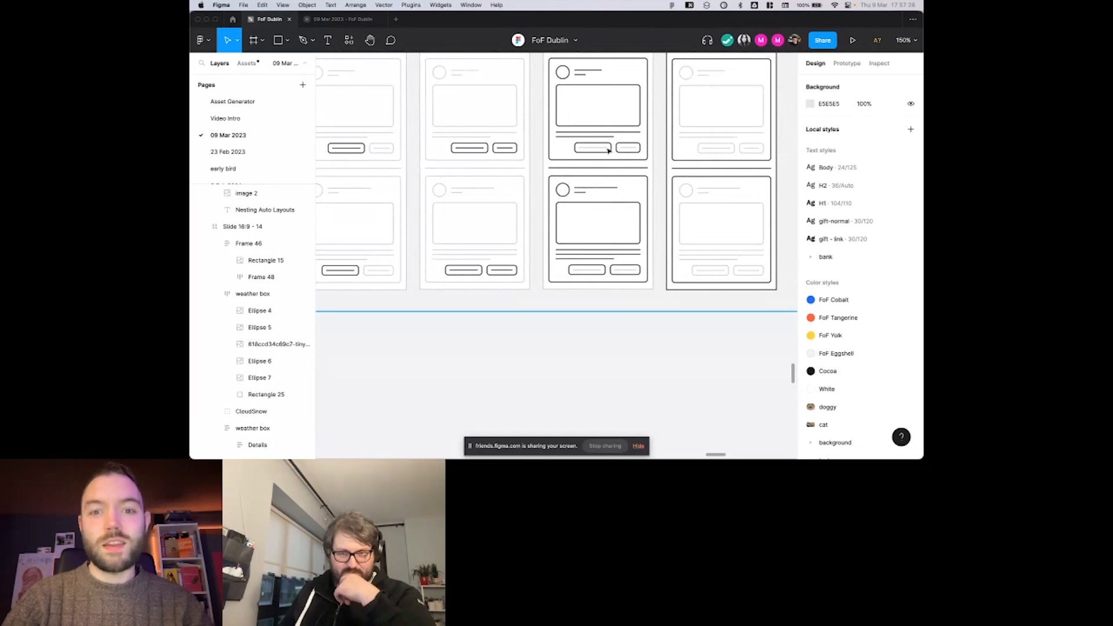
scroll(609, 156, "down", 3)
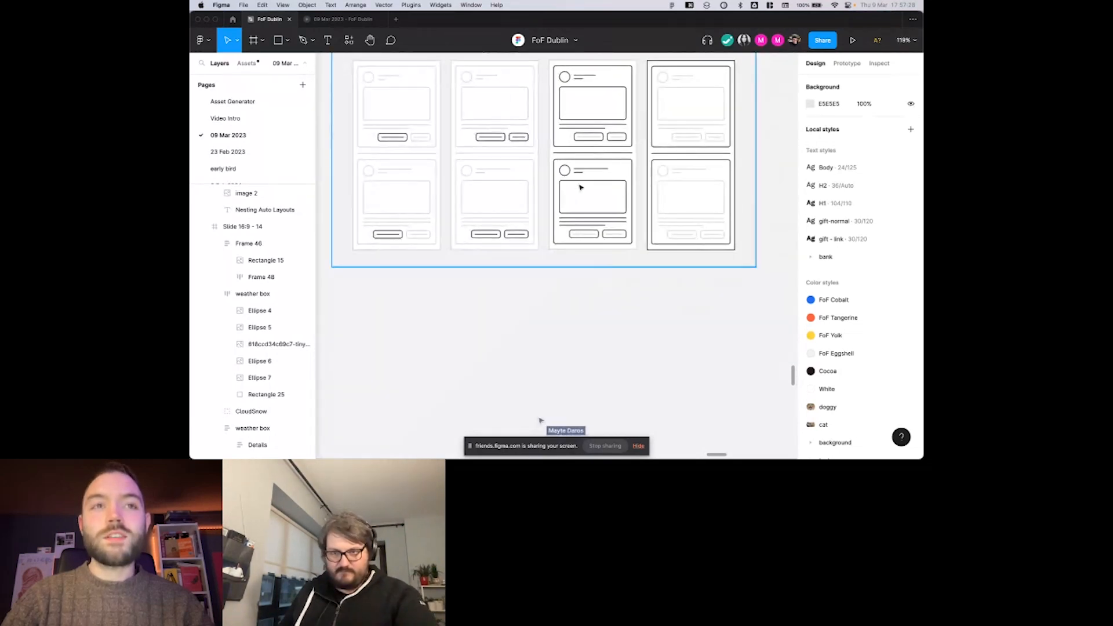
scroll(581, 188, "right", 1)
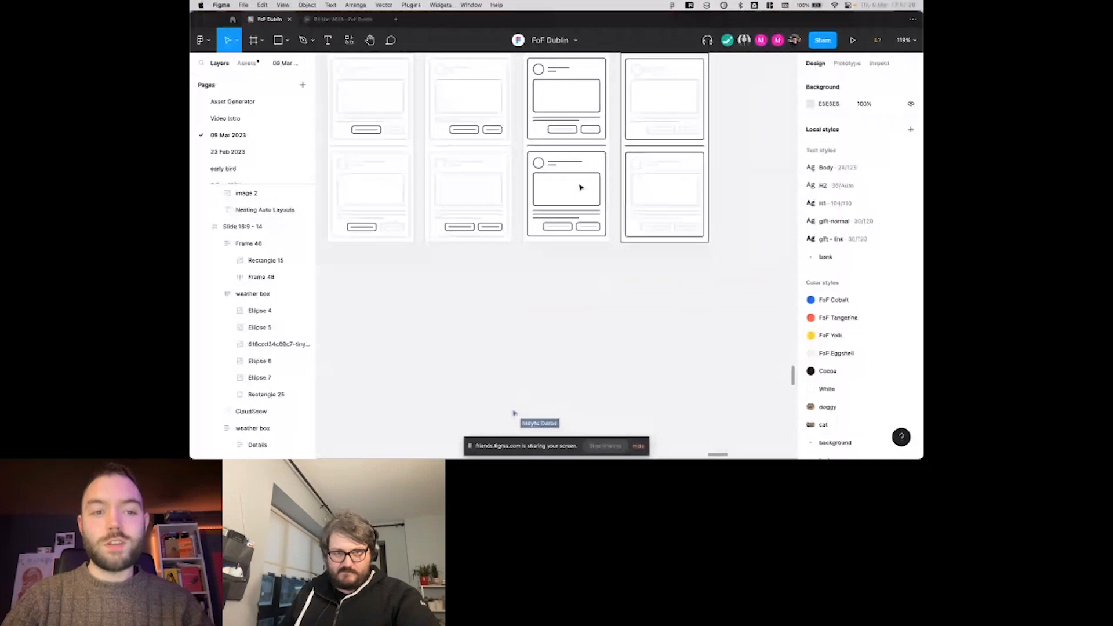
scroll(581, 187, "up", 1)
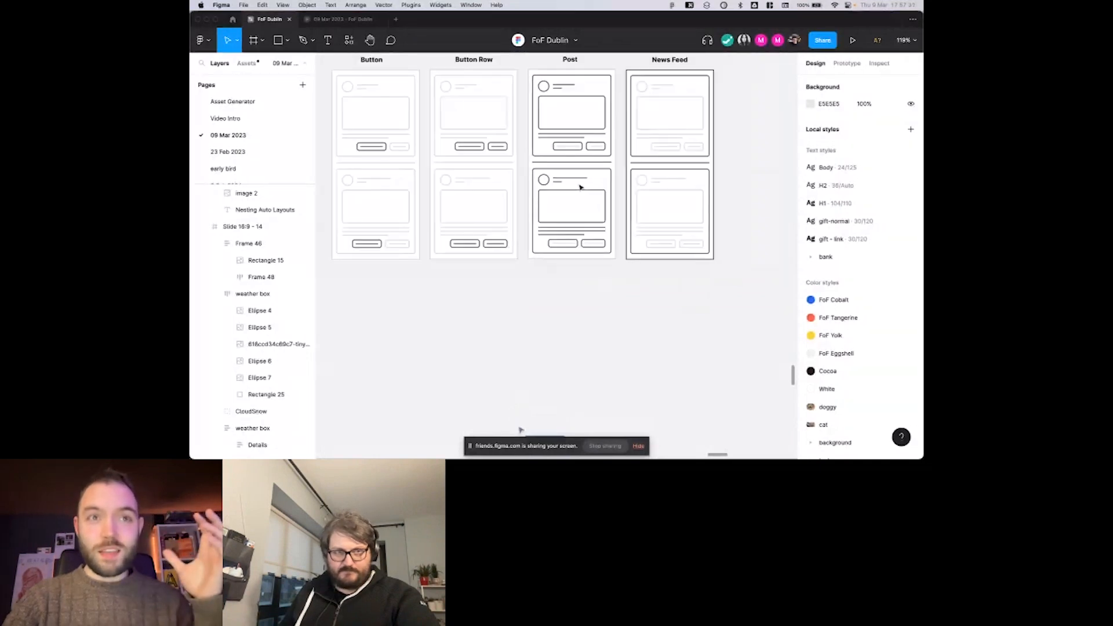
scroll(581, 187, "left", 1)
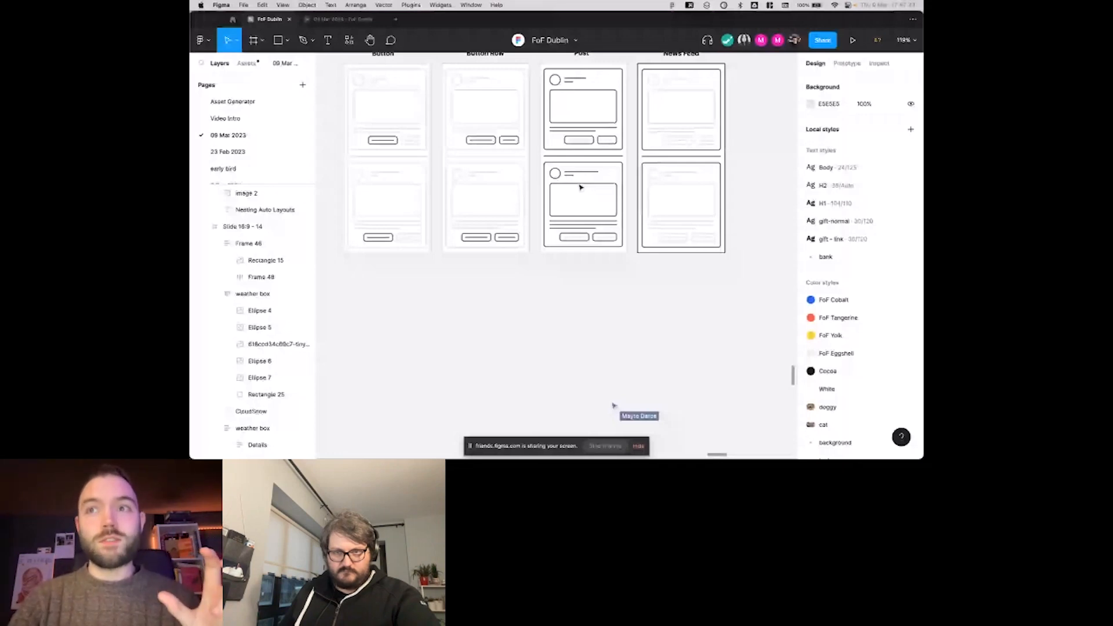
scroll(581, 187, "right", 1)
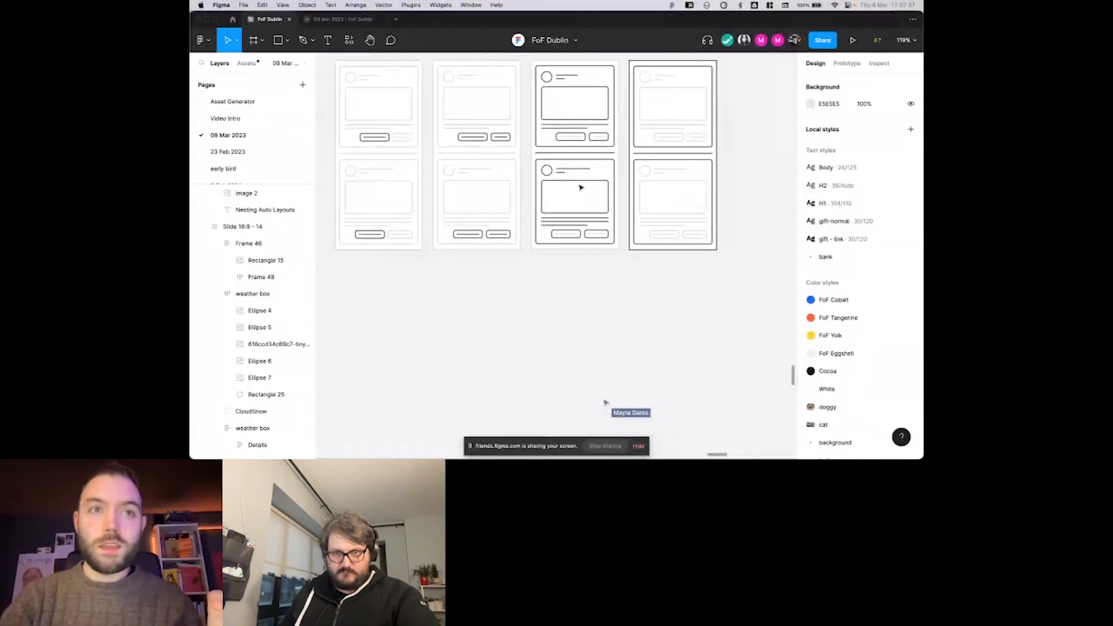
scroll(581, 187, "left", 1)
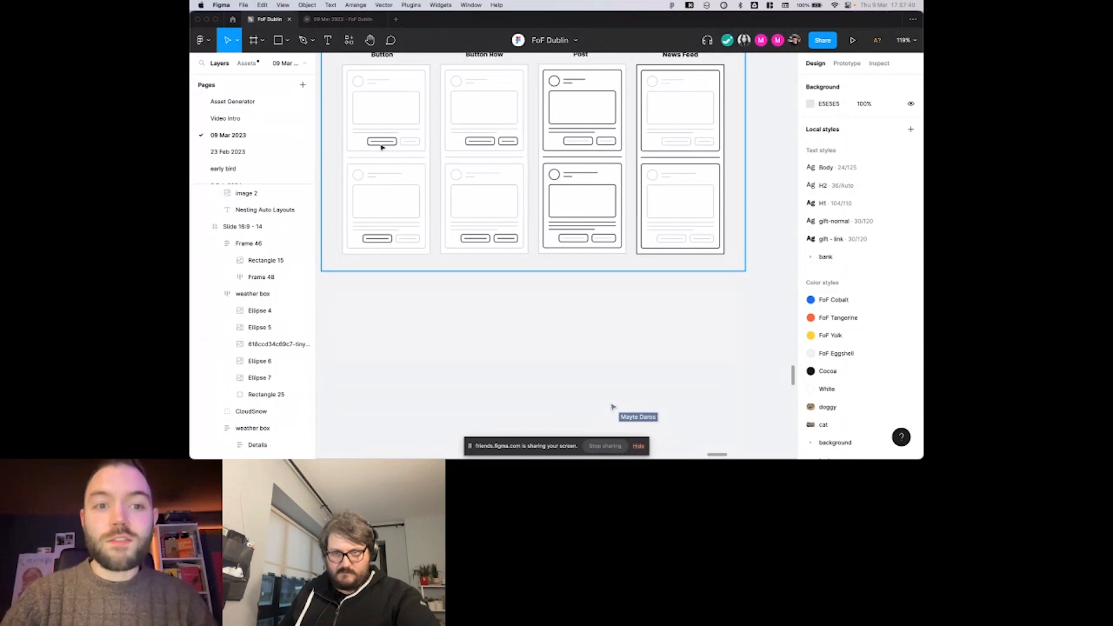
scroll(387, 146, "down", 1)
scroll(387, 145, "left", 1)
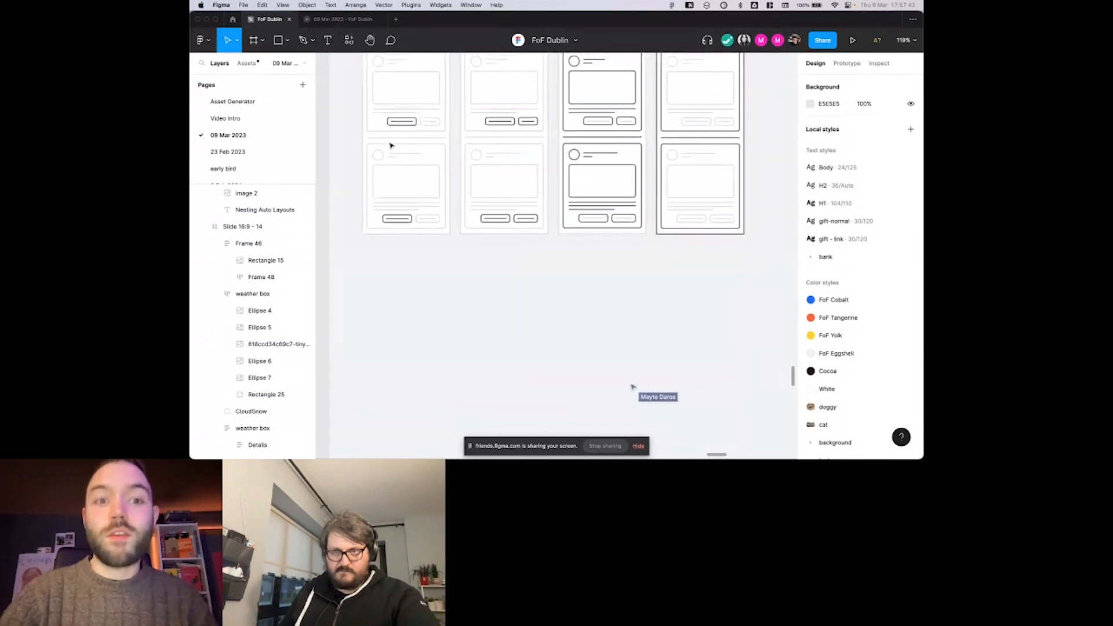
scroll(447, 216, "up", 1)
right_click(451, 138)
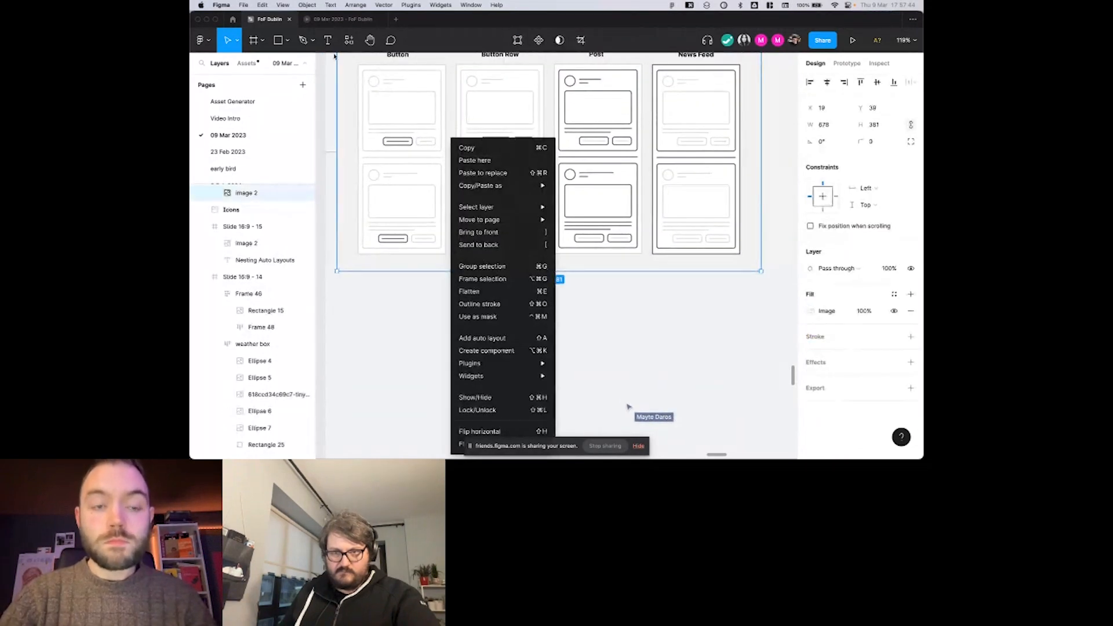
left_click(321, 98)
scroll(323, 99, "right", 1)
left_click(393, 276)
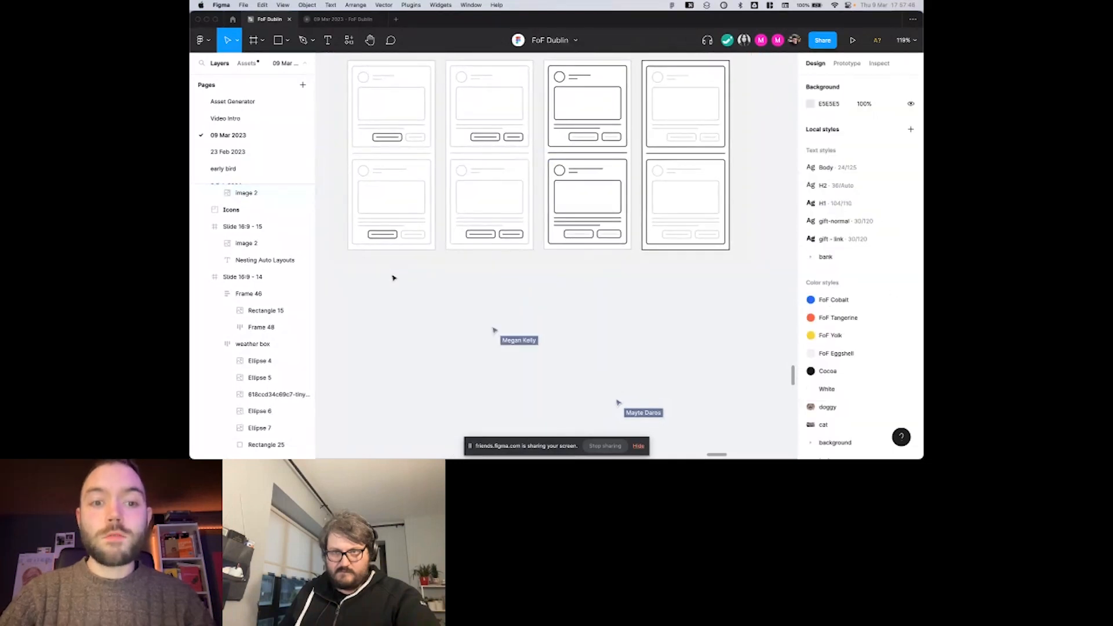
Try to add a text layer with font size 48 in the empty area beneath the nesting diagrams.
scroll(393, 278, "down", 1)
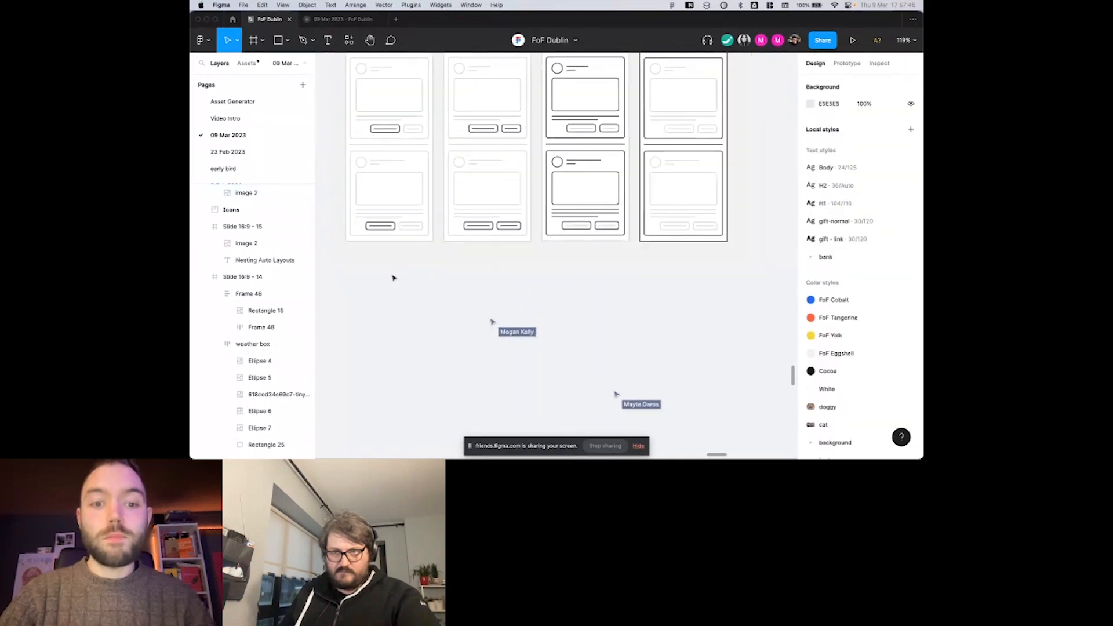
left_click(328, 40)
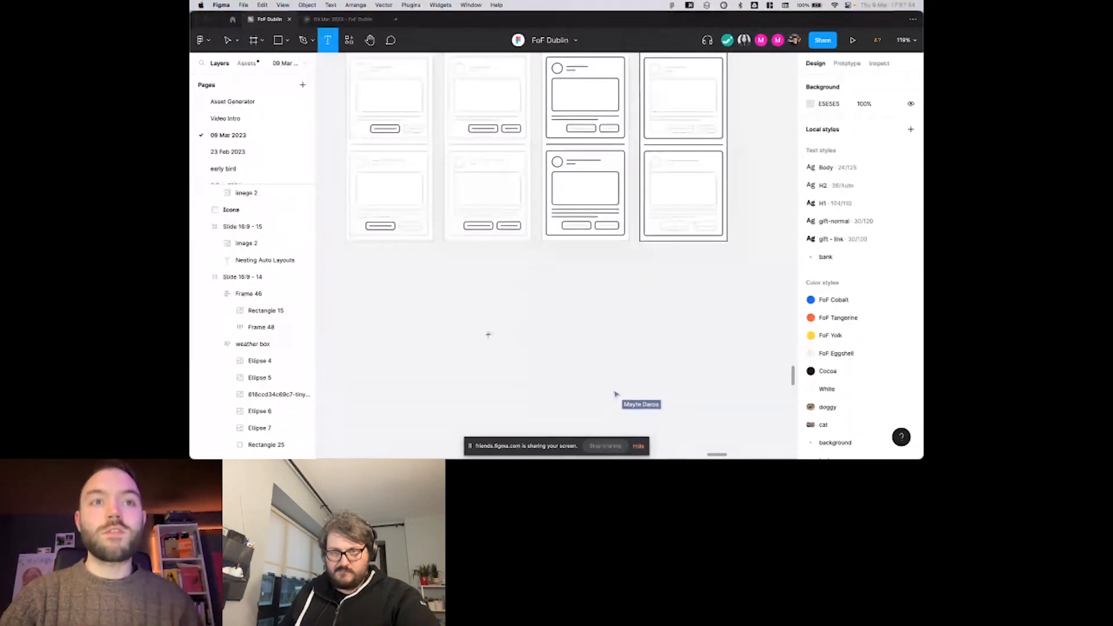
scroll(464, 286, "down", 2)
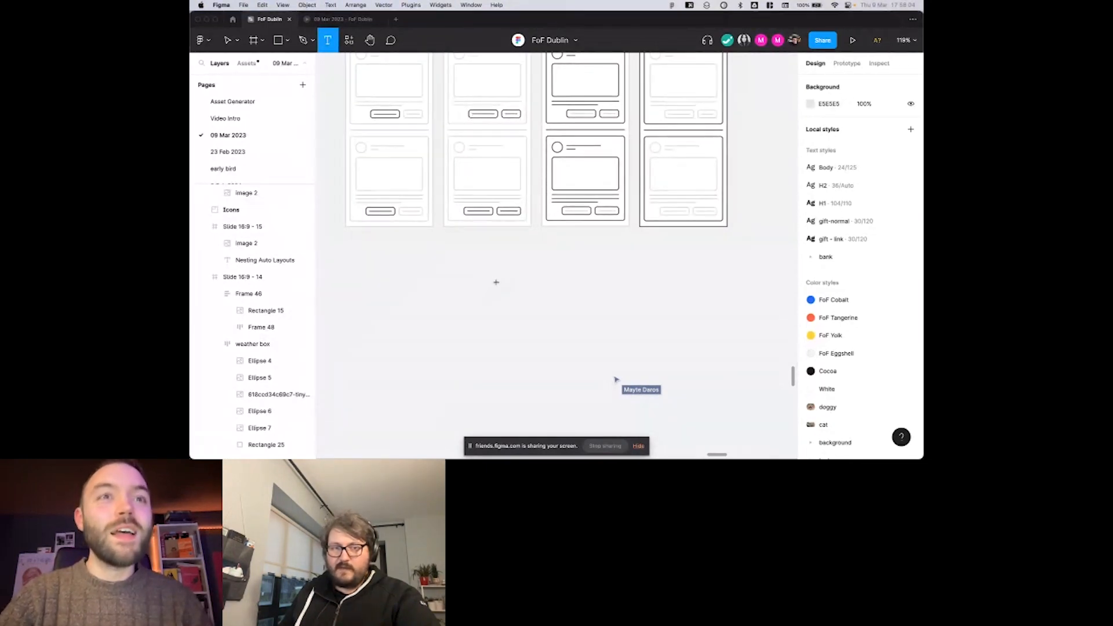
left_click(495, 283)
left_click(876, 328)
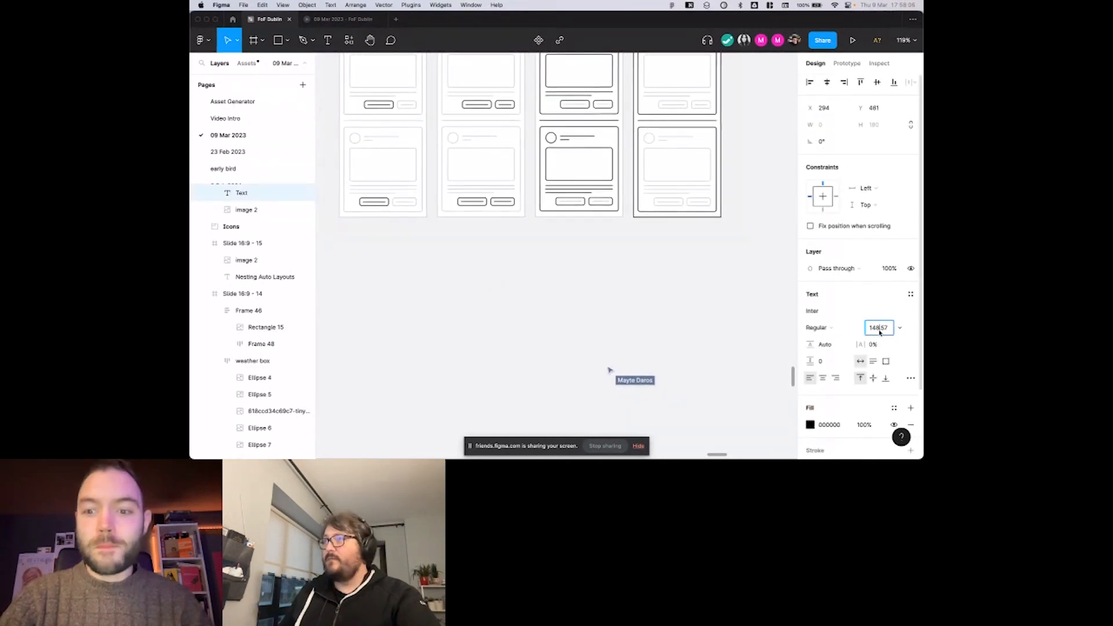
type("48")
key("Return")
scroll(605, 275, "down", 1)
type("d")
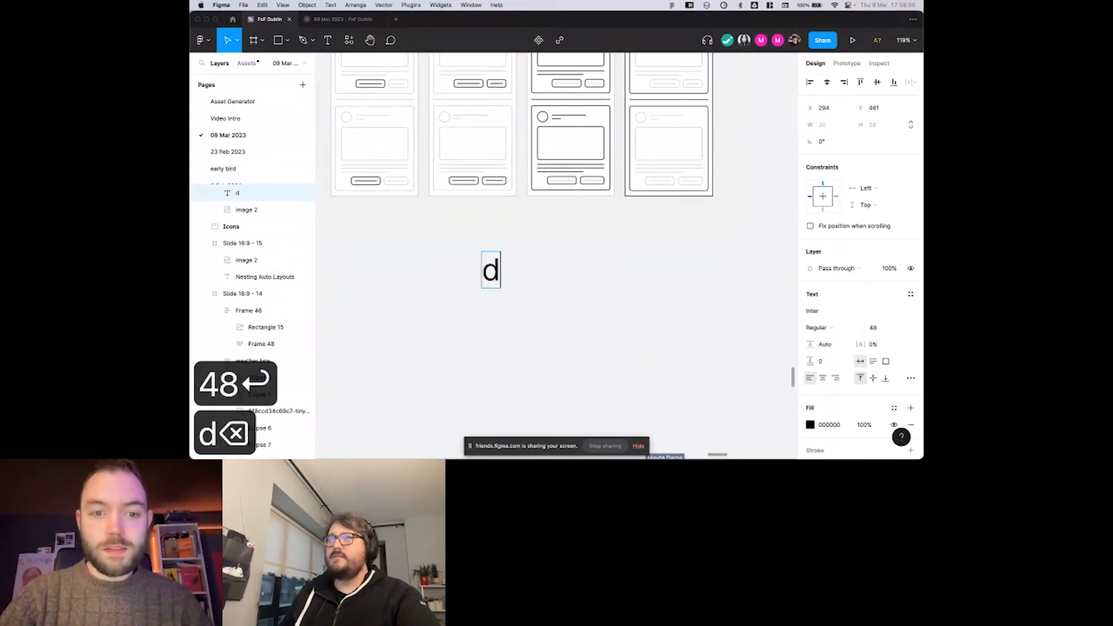
key("BackSpace")
scroll(605, 275, "down", 3)
scroll(539, 264, "down", 2)
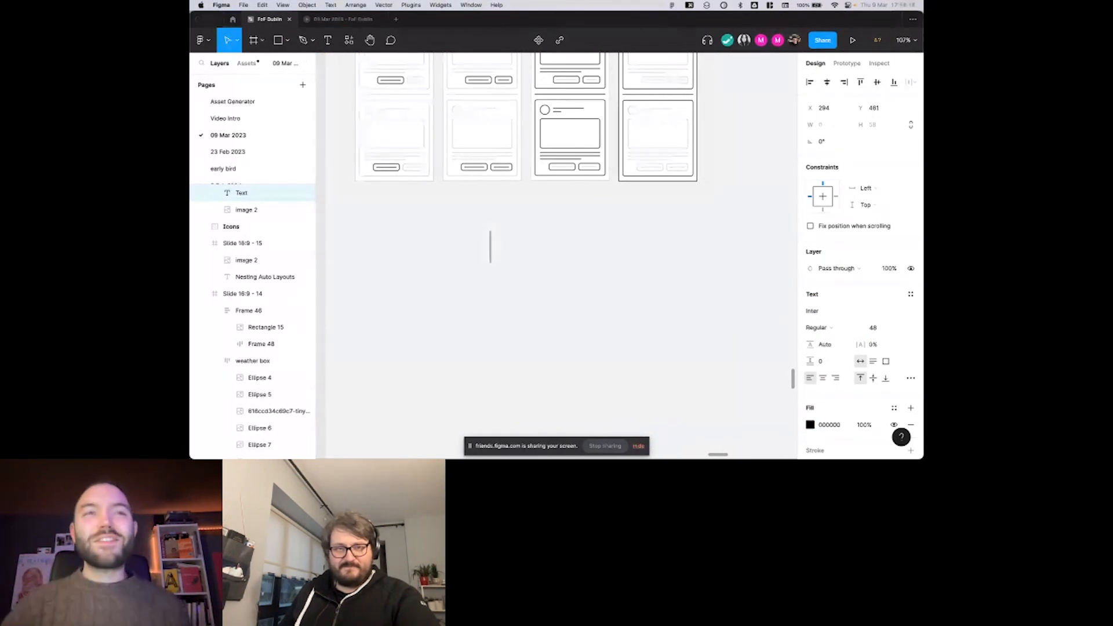
scroll(554, 272, "down", 3)
scroll(555, 272, "up", 1)
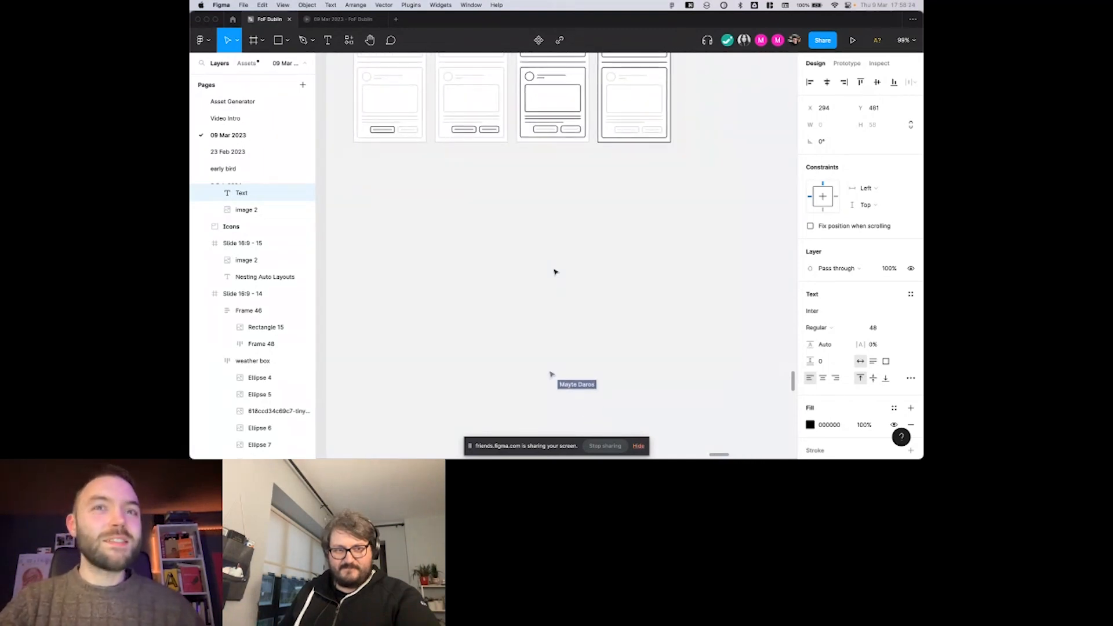
scroll(551, 269, "down", 5)
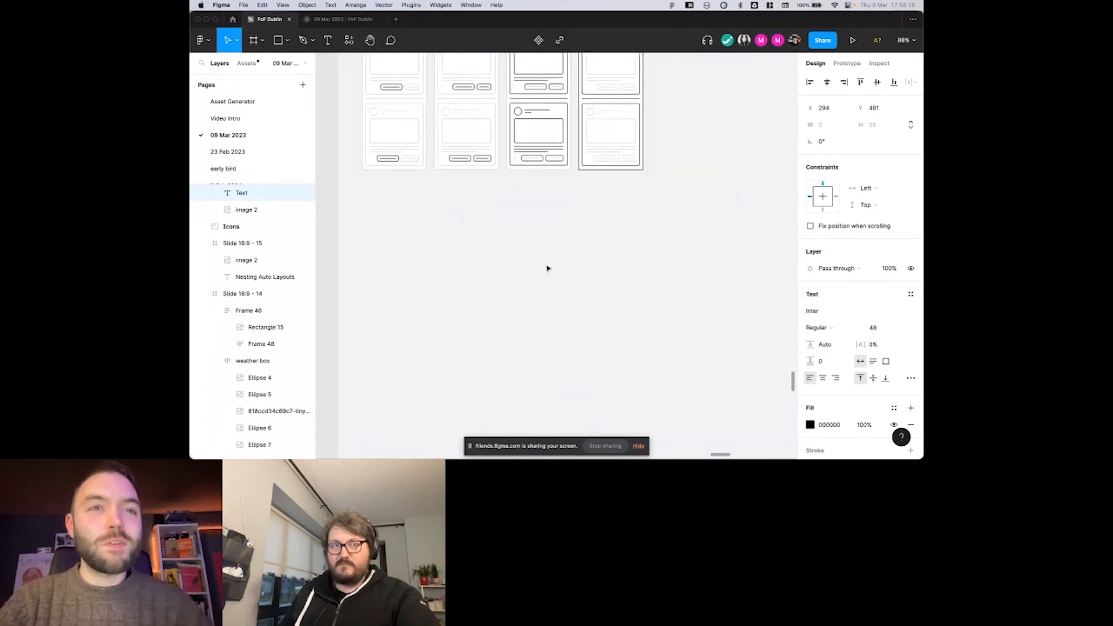
scroll(546, 267, "down", 3)
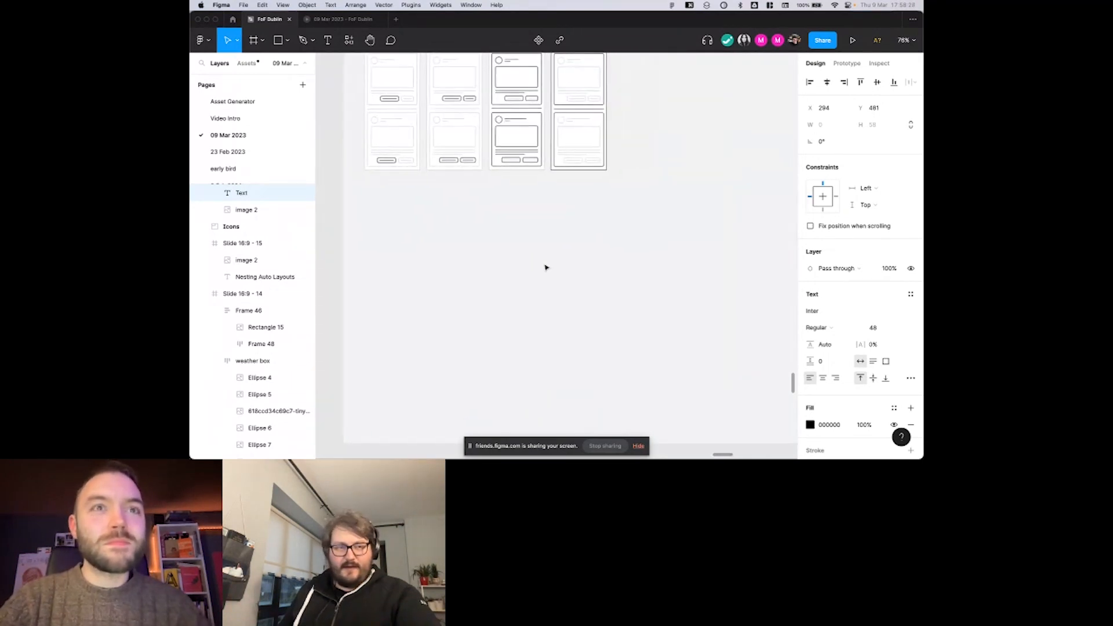
left_click(470, 227)
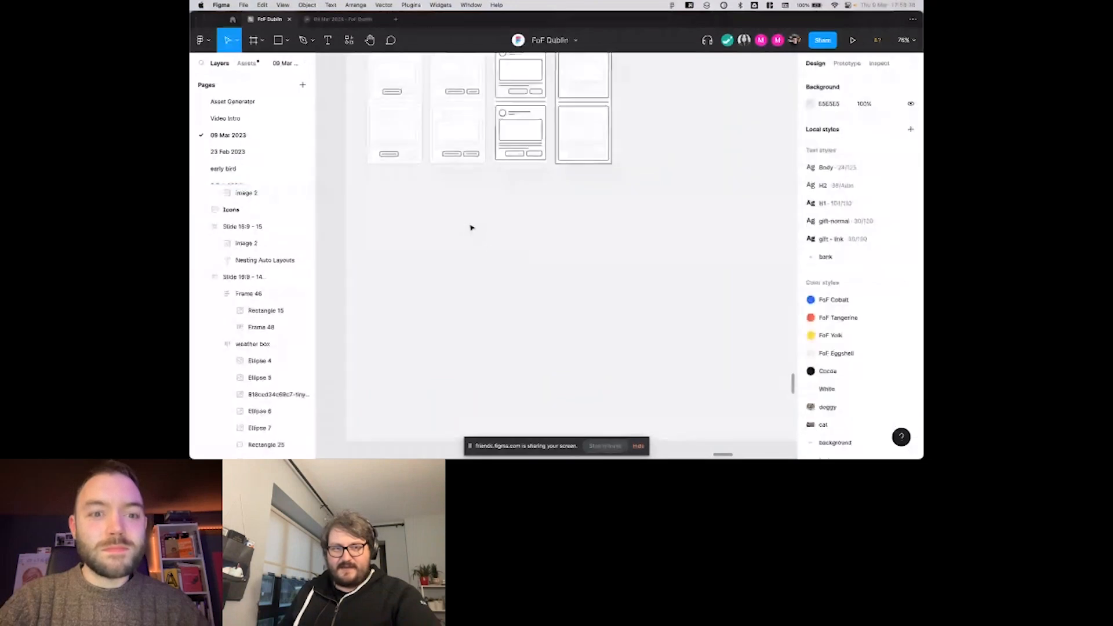
Add a text layer reading "OK" in the empty area beneath the nesting diagrams.
scroll(469, 226, "up", 5)
key("d")
key("t")
left_click(458, 227)
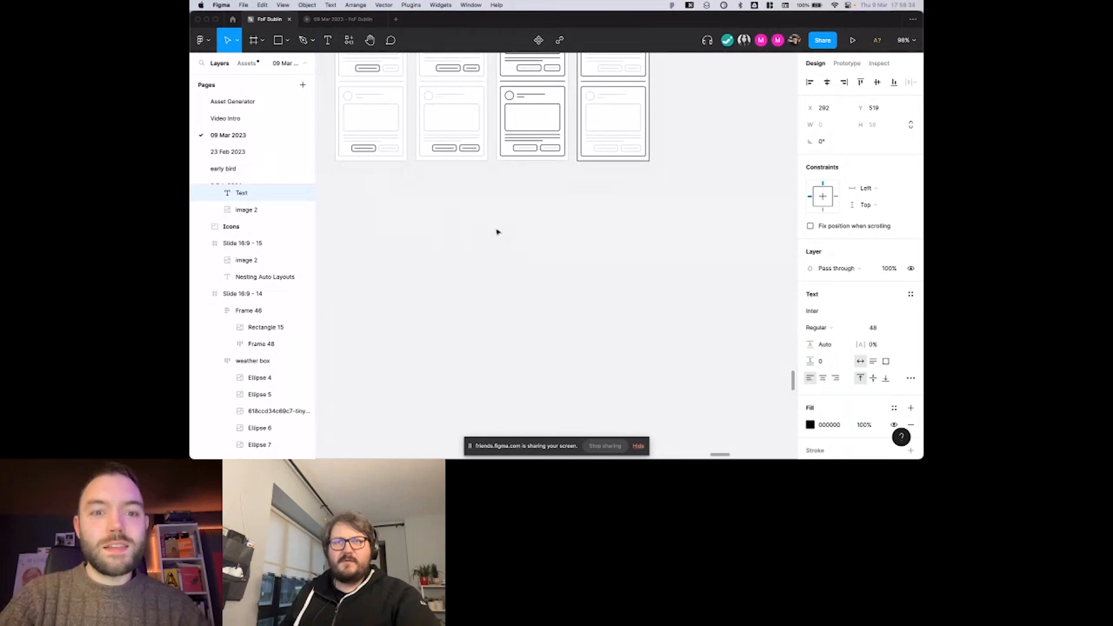
type("Ok")
key("BackSpace")
type("K")
key("Escape")
left_click(519, 214)
scroll(520, 215, "down", 1)
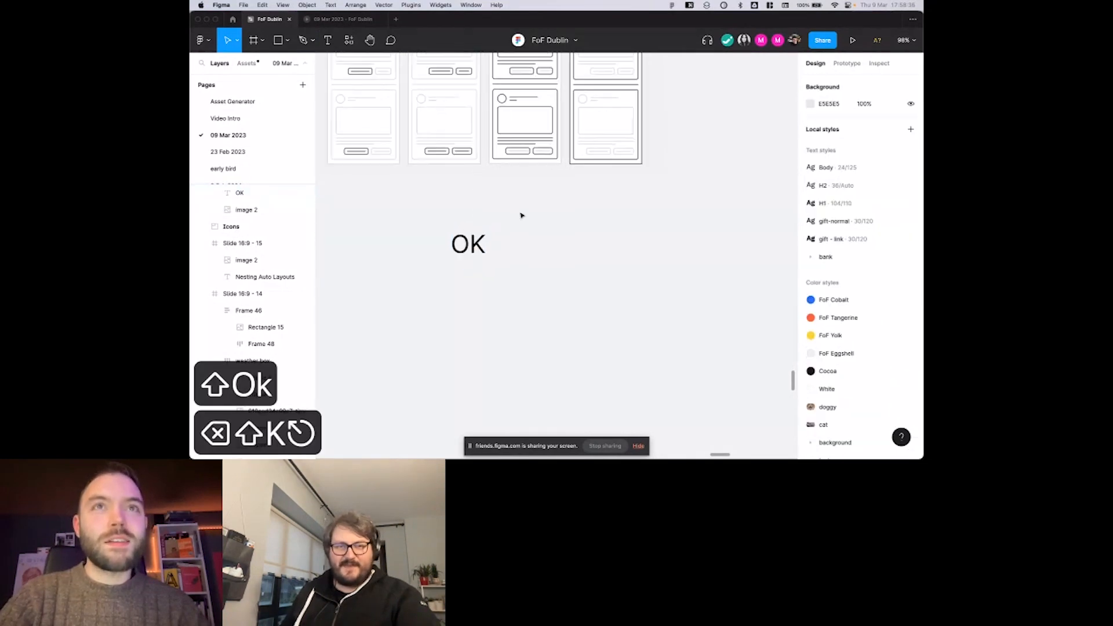
scroll(510, 222, "left", 1)
Move the OK text slightly lower on the slide, to about X 312, Y 591.
left_click(504, 230)
scroll(504, 231, "up", 1)
scroll(519, 234, "up", 1)
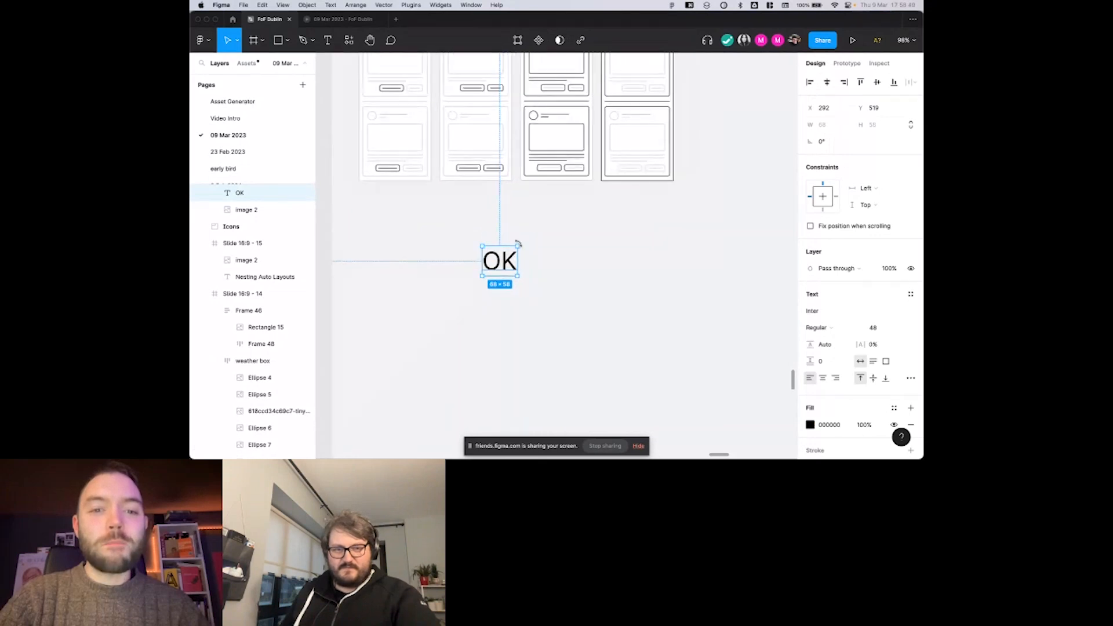
scroll(438, 161, "up", 1)
scroll(438, 162, "down", 1)
scroll(503, 243, "down", 1)
scroll(504, 245, "up", 1)
left_click_drag(504, 255, 515, 292)
scroll(516, 297, "down", 1)
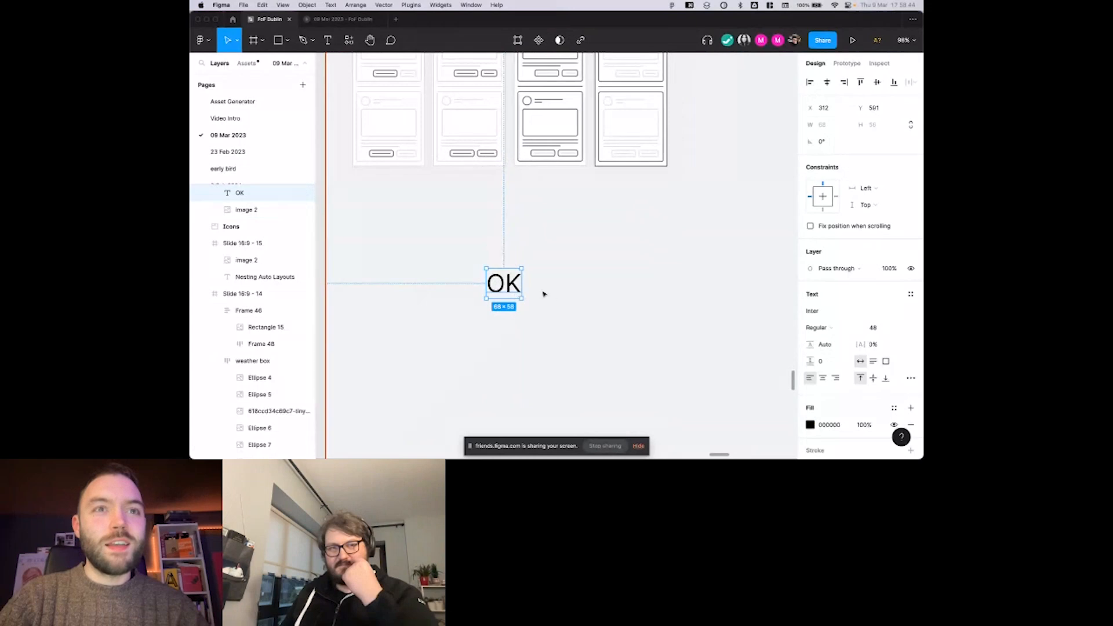
Set the OK text's font size to 32.
left_click(878, 335)
type("32")
key("Return")
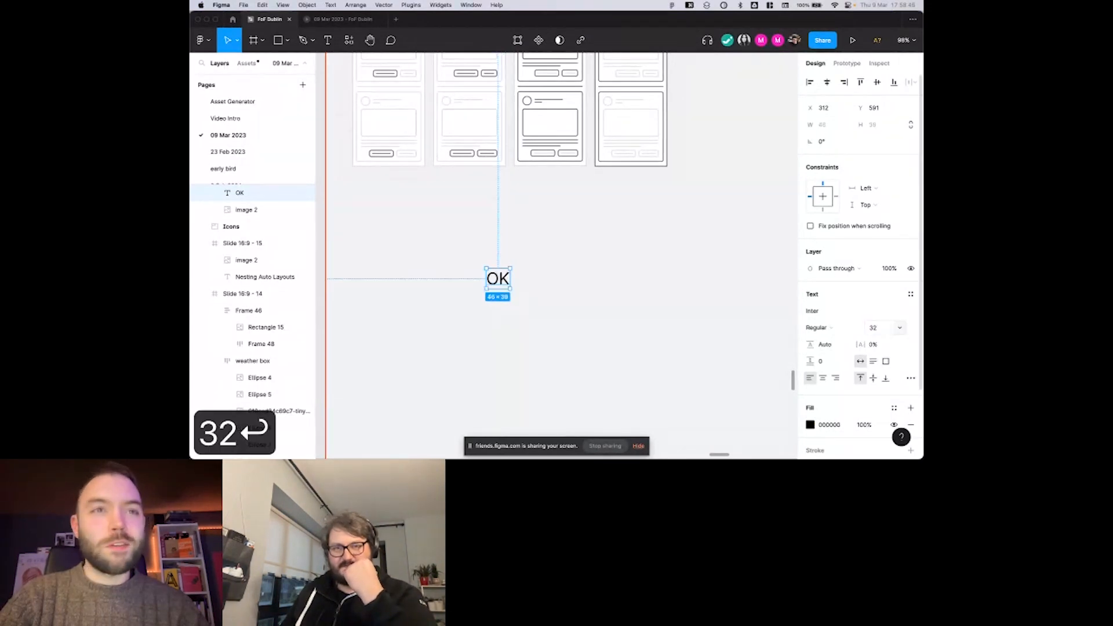
left_click(535, 276)
scroll(487, 232, "up", 1)
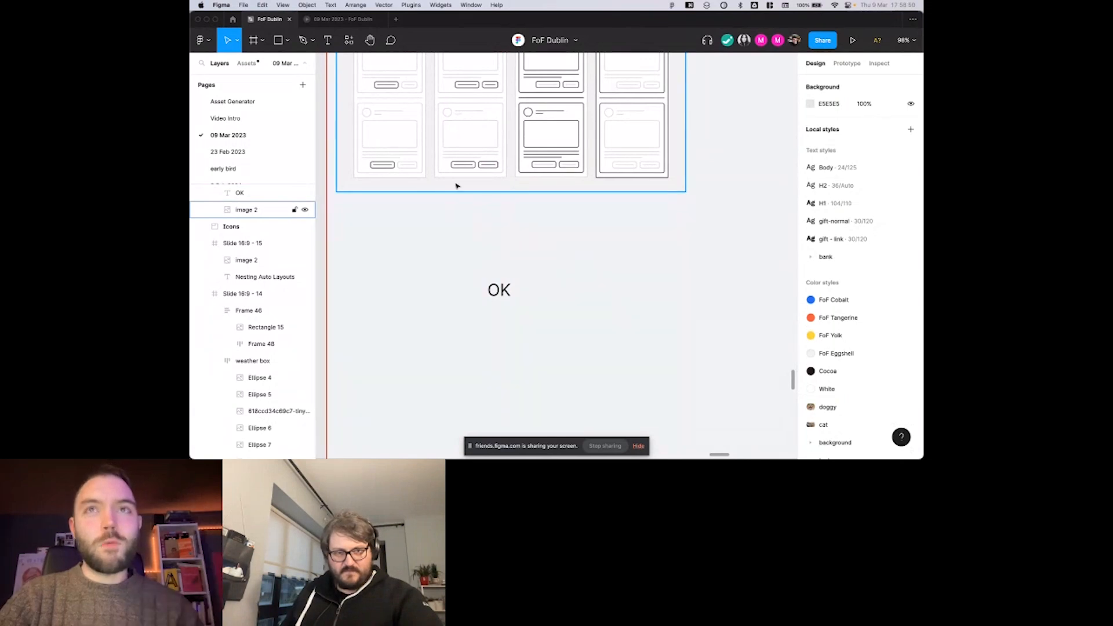
Wrap the OK text in an auto layout frame.
left_click(510, 291)
scroll(507, 295, "down", 1)
scroll(507, 294, "down", 3)
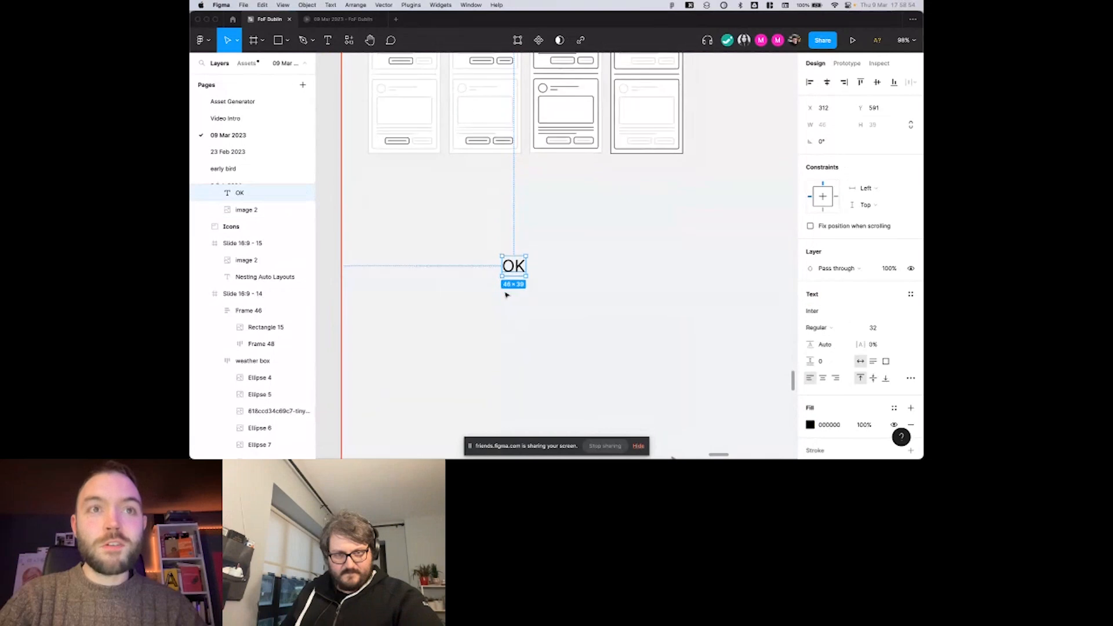
key("shift+a")
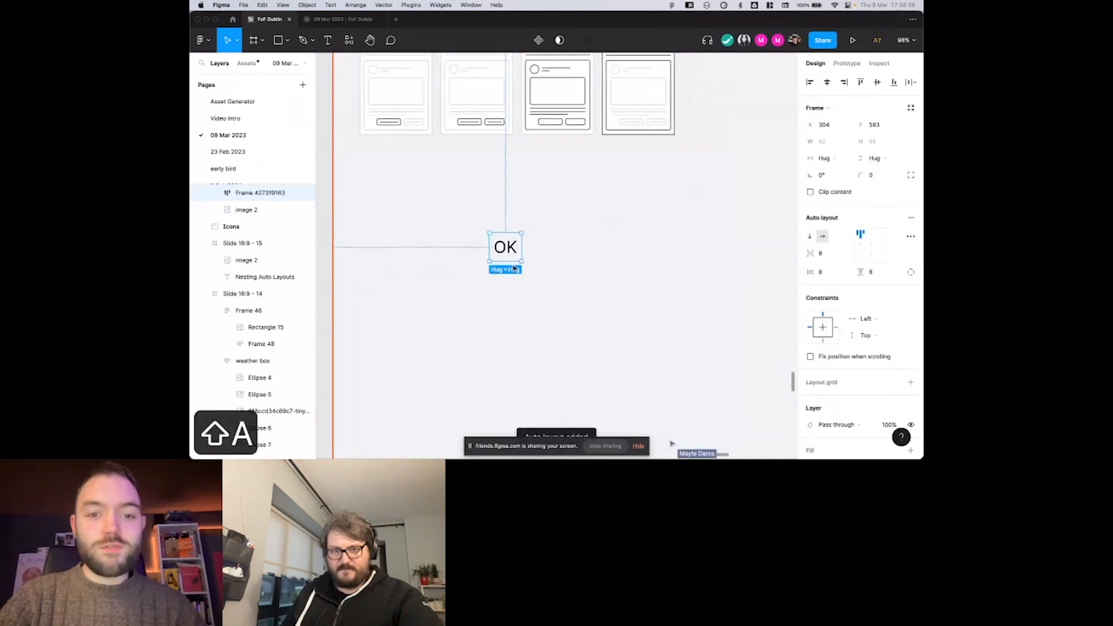
scroll(506, 295, "up", 1)
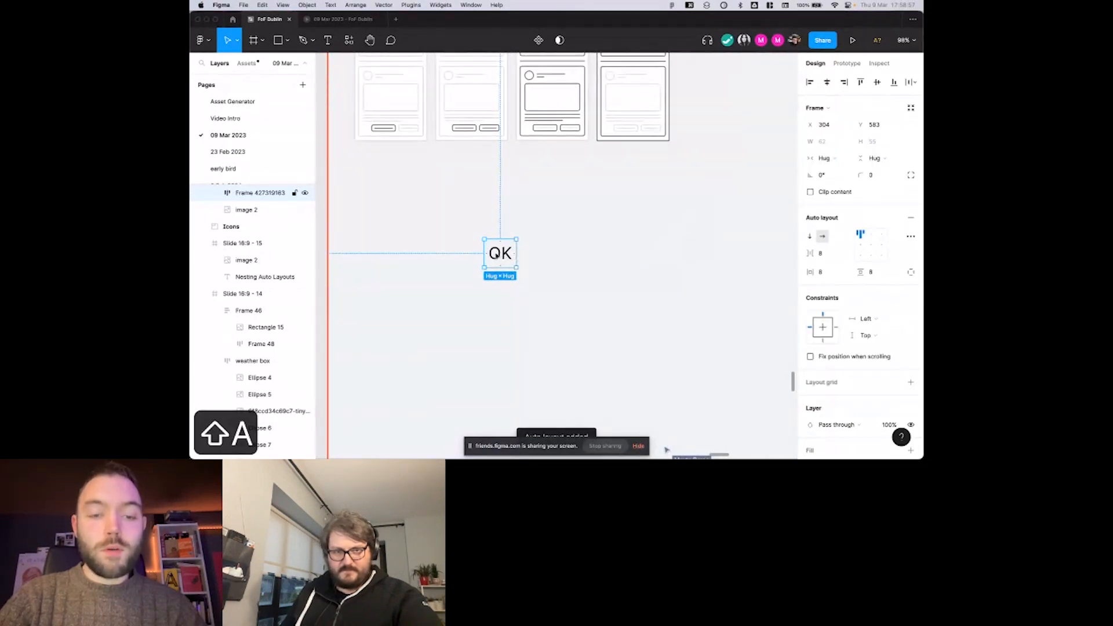
scroll(496, 256, "up", 3)
scroll(504, 250, "down", 3)
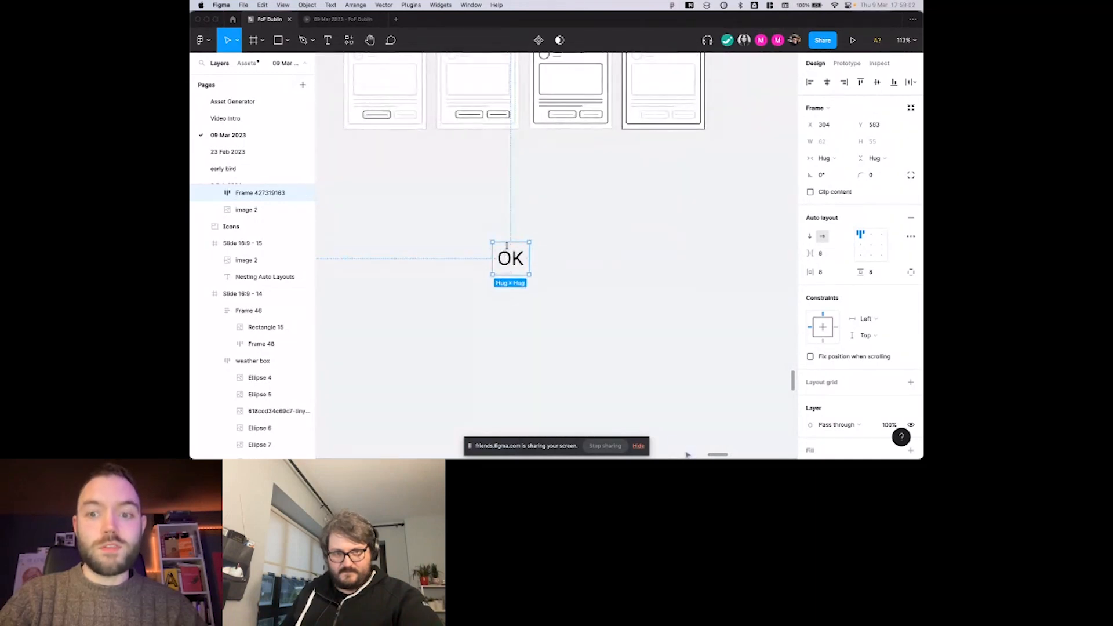
scroll(571, 246, "down", 2)
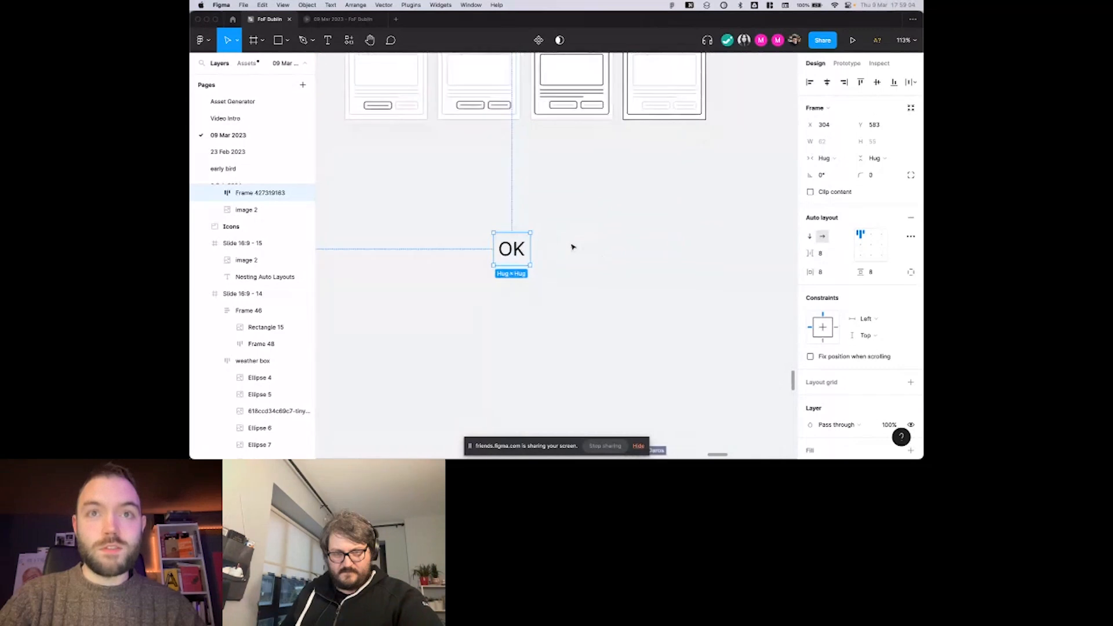
Inspect the OK text layer and the auto layout frame that encloses it.
scroll(542, 242, "down", 2)
scroll(534, 242, "right", 2)
scroll(536, 241, "left", 1)
double_click(499, 247)
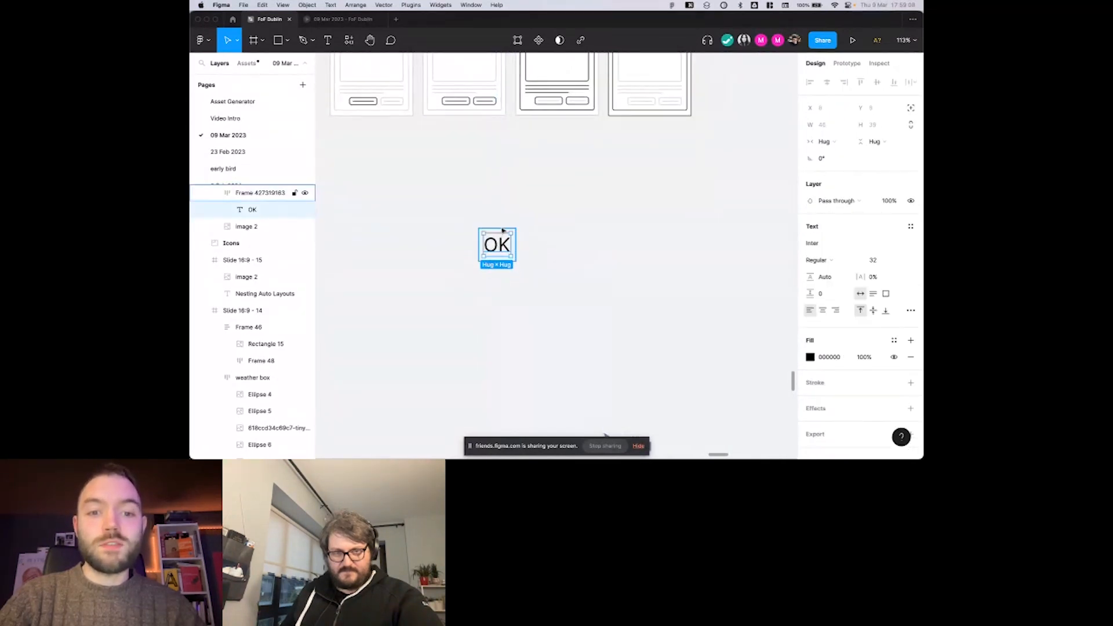
left_click(503, 231)
scroll(494, 242, "up", 3)
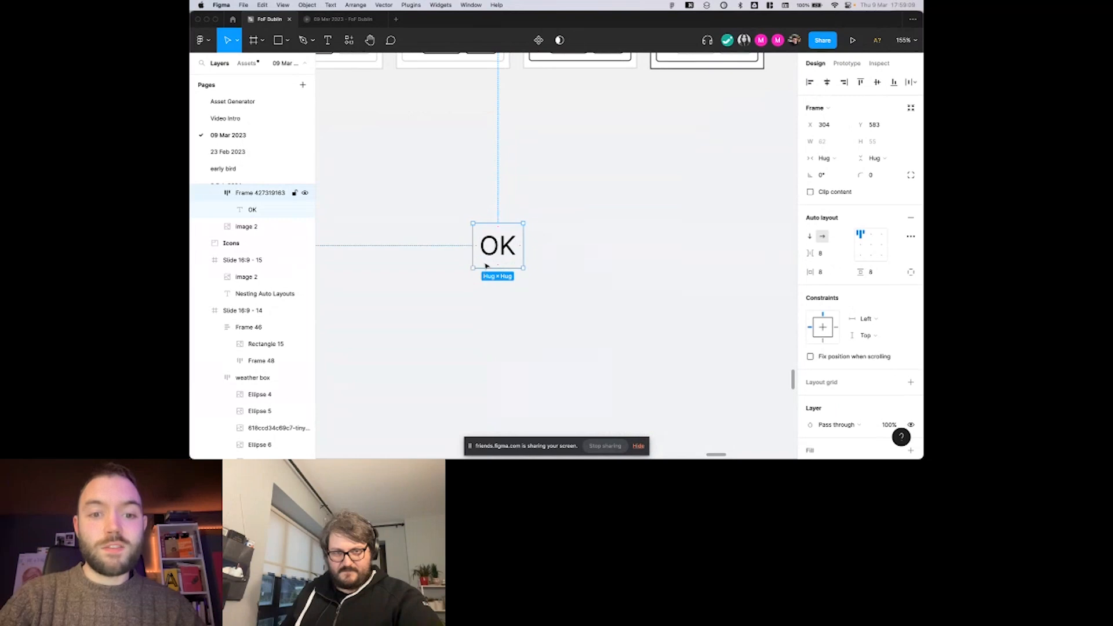
scroll(560, 270, "down", 3)
right_click(500, 234)
key("Escape")
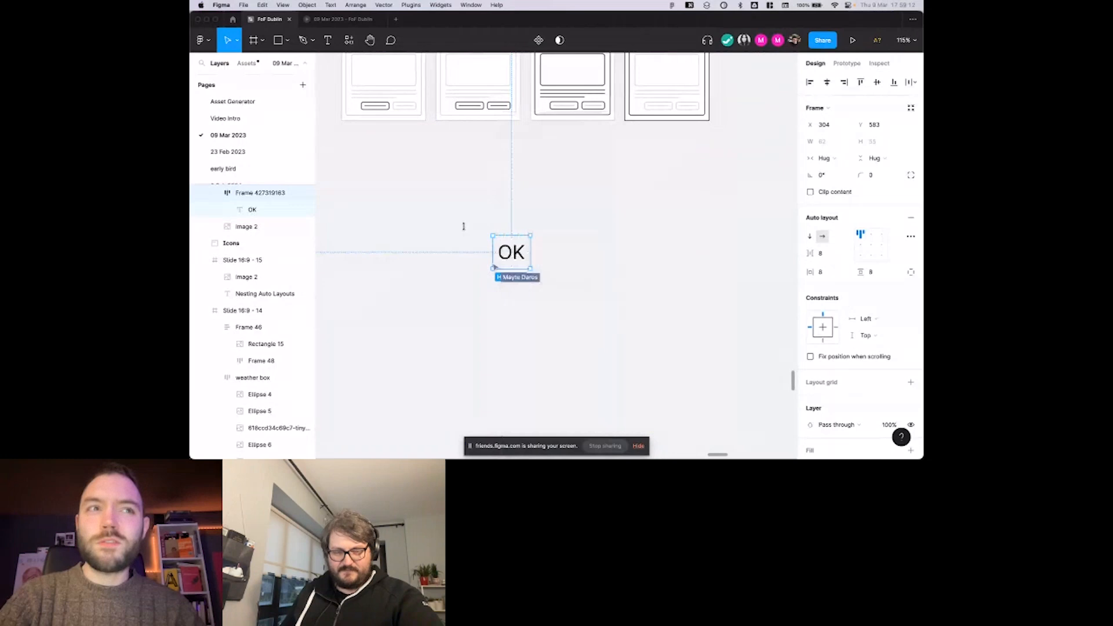
scroll(515, 251, "down", 2)
scroll(514, 252, "up", 2)
scroll(514, 253, "down", 2)
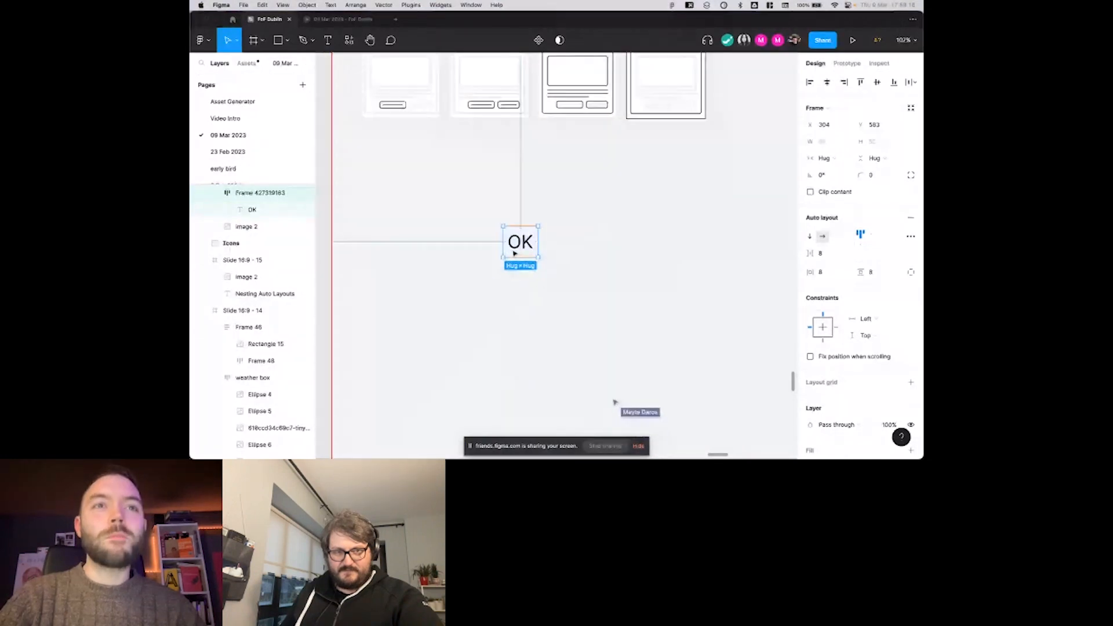
scroll(514, 254, "up", 1)
left_click(536, 263)
left_click(523, 264)
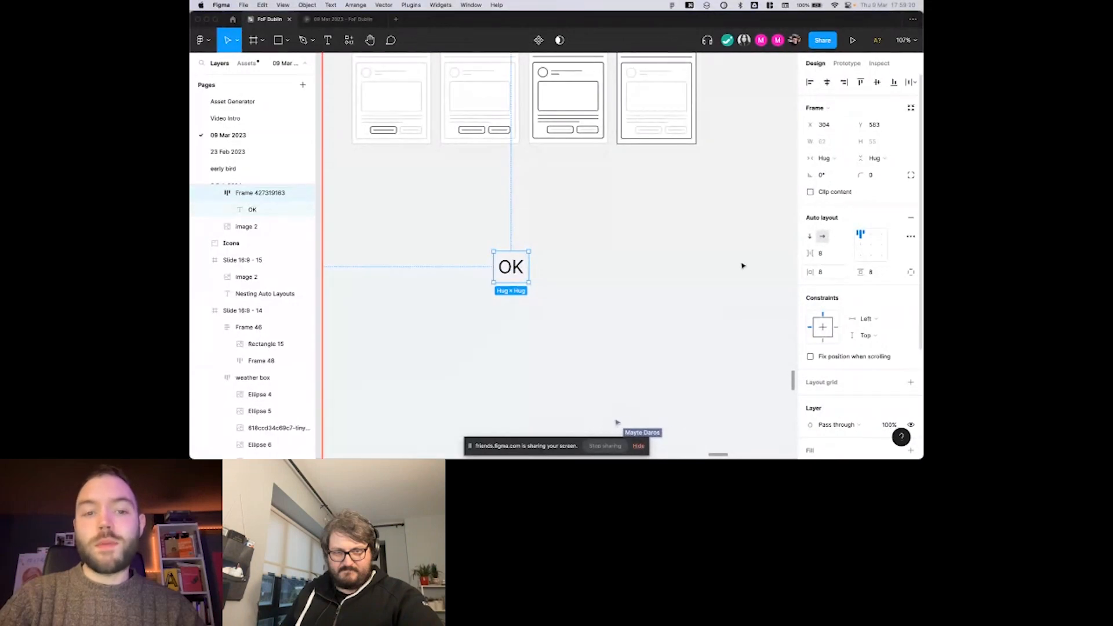
Give the OK frame a white FFFFFF fill and a black 1 px inside stroke.
scroll(736, 268, "right", 1)
scroll(846, 331, "down", 3)
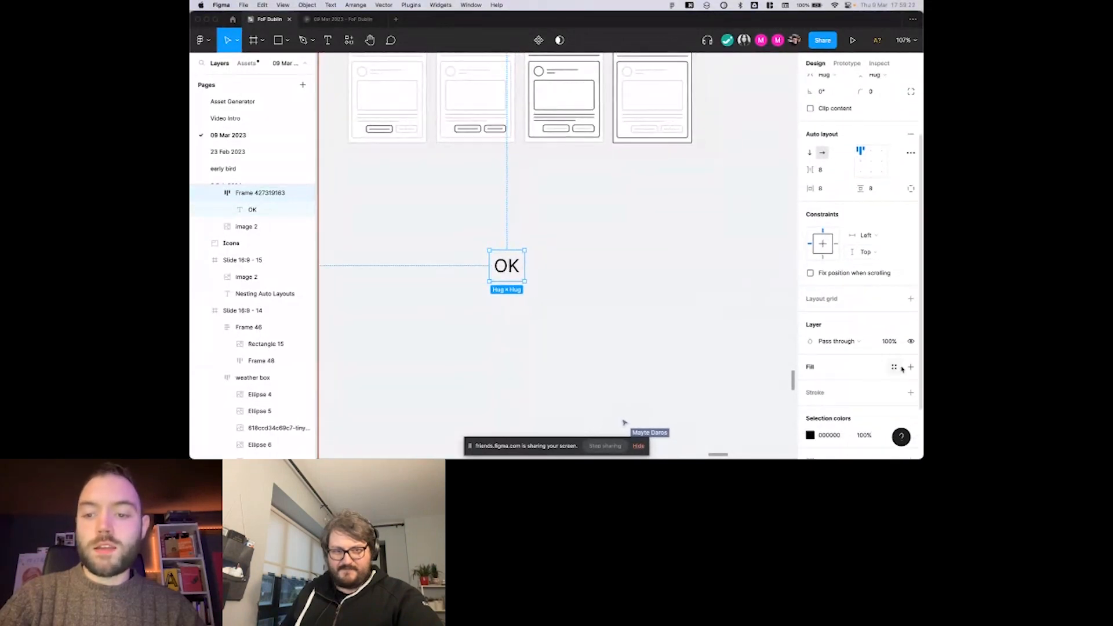
left_click(911, 368)
scroll(912, 363, "down", 2)
left_click(911, 353)
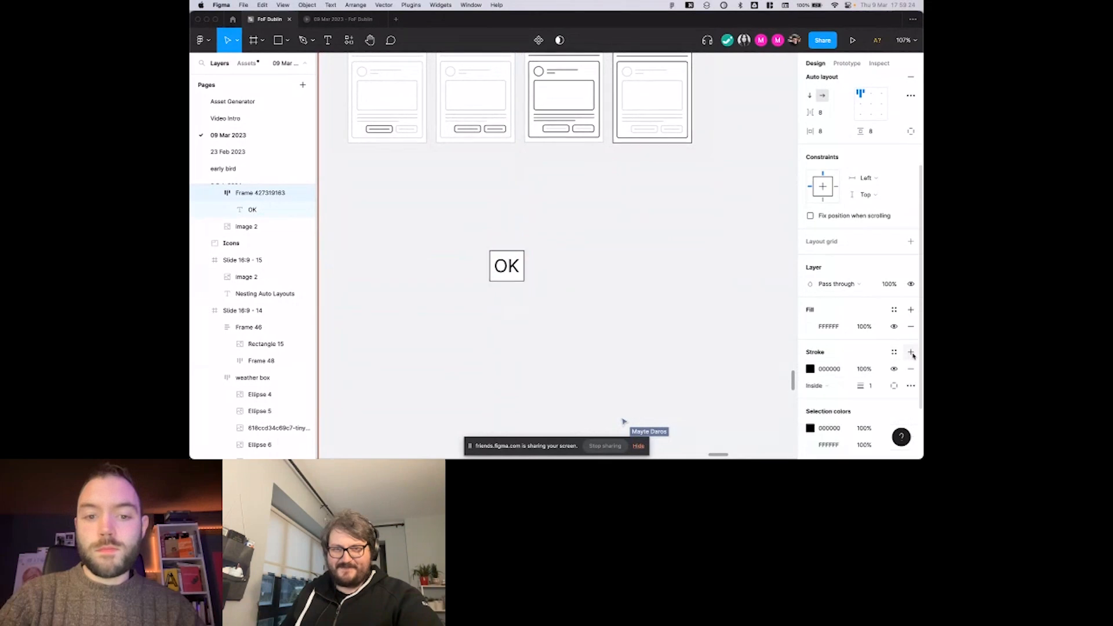
left_click(587, 250)
left_click(519, 256)
scroll(733, 245, "left", 1)
scroll(825, 163, "up", 2)
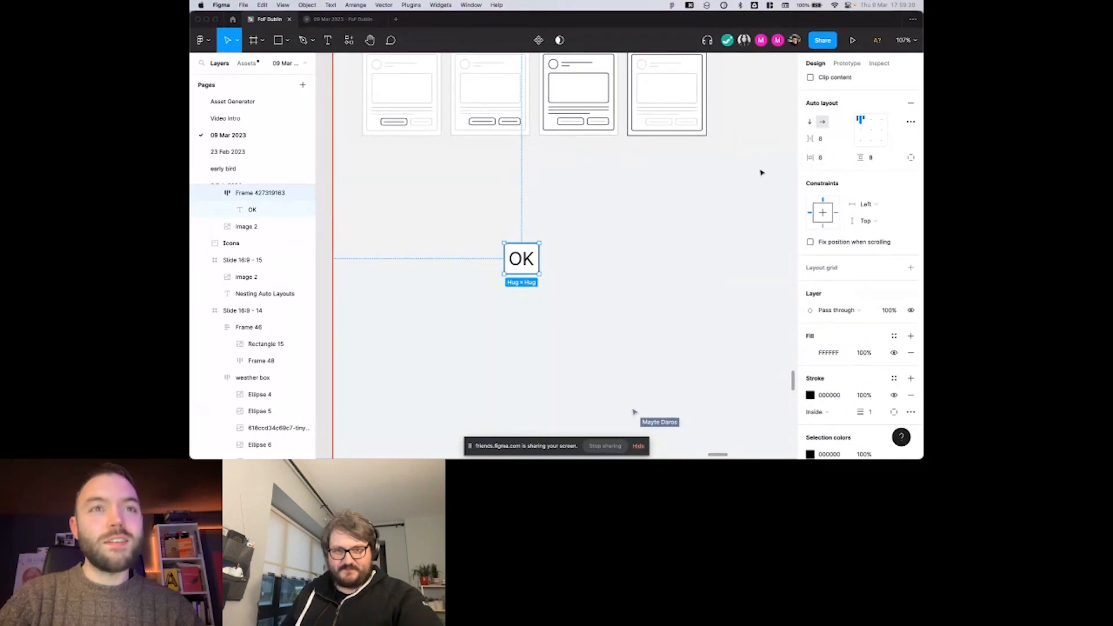
Round the OK frame's corners with a radius of 8.
scroll(747, 174, "down", 1)
scroll(880, 183, "up", 2)
scroll(881, 183, "up", 2)
left_click(872, 174)
type("8")
key("Return")
left_click(580, 225)
left_click(522, 248)
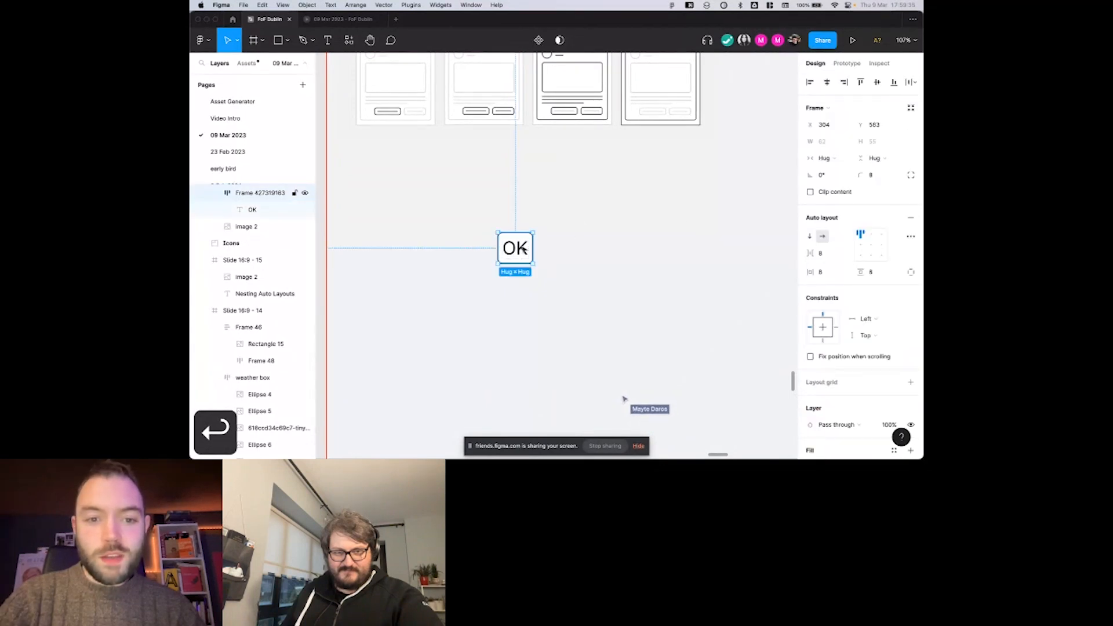
Set the OK button's auto layout padding to 24 horizontally and 16 vertically.
left_click(823, 272)
type("24")
key("Return")
left_click(874, 272)
type("16")
key("Return")
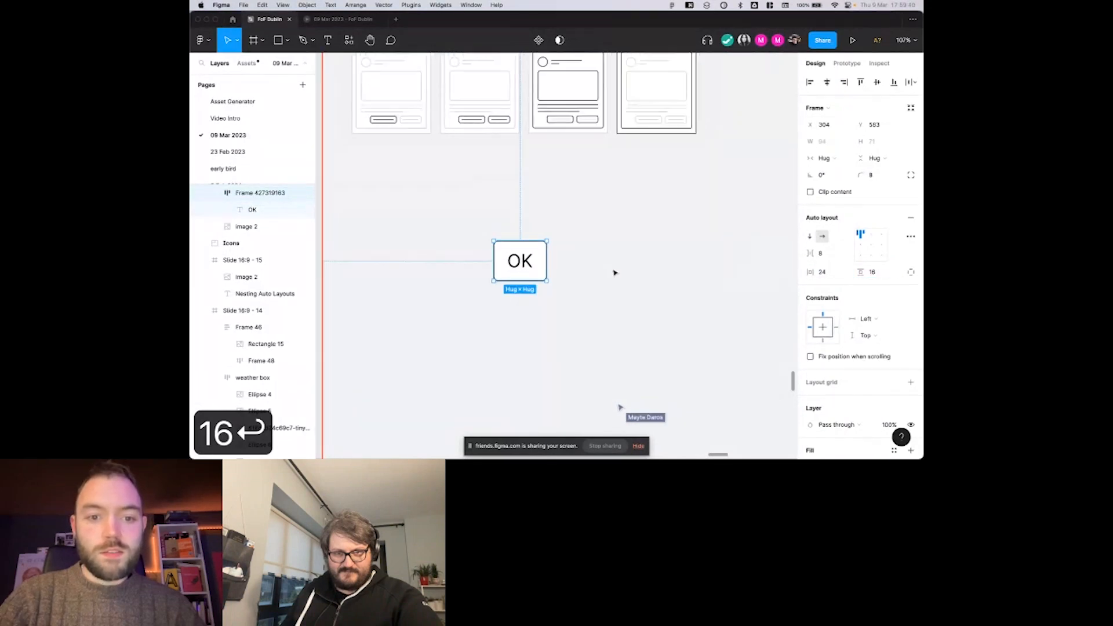
scroll(615, 273, "down", 3)
Try lengthening the button's OK label with the filler text "dwdwdwdwd", and undo the edit.
left_click(611, 274)
left_click(541, 279)
double_click(534, 283)
double_click(539, 280)
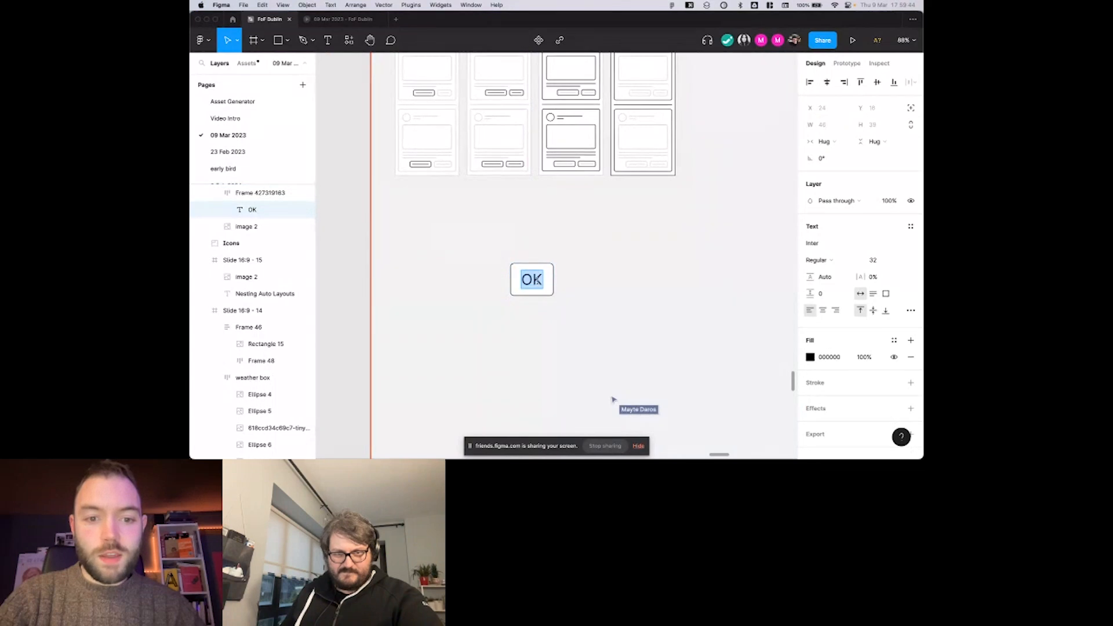
type("dwdwdwdwd")
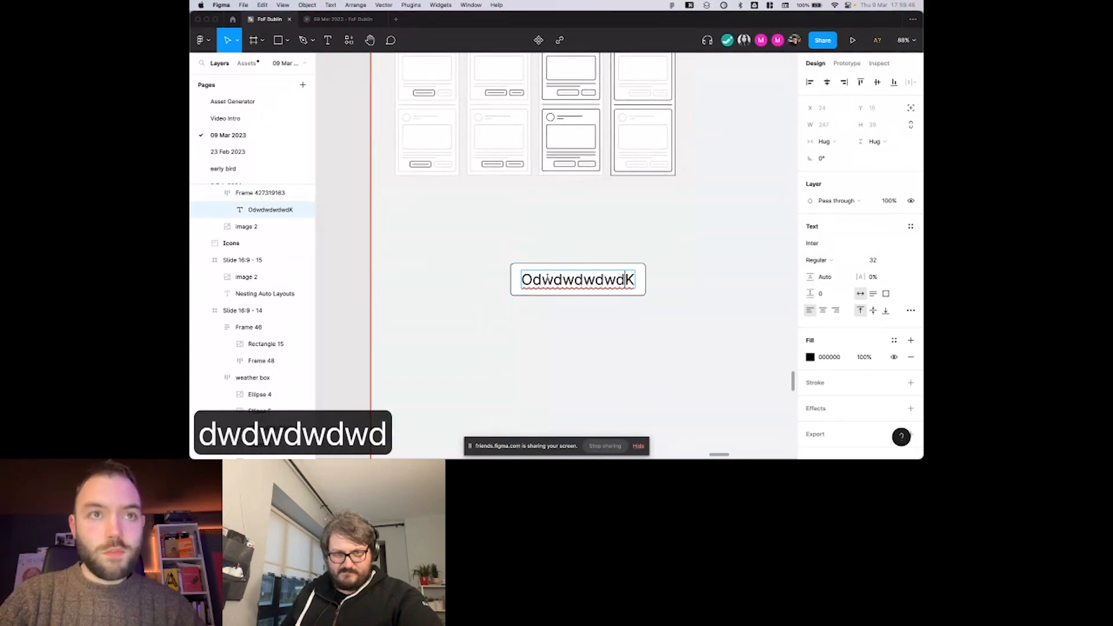
key("super+z")
key("super+z")
key("super+z")
key("super+z")
Duplicate the OK button directly beside the original and change the copy's label to "Cancel".
left_click_drag(548, 277, 604, 280, "alt")
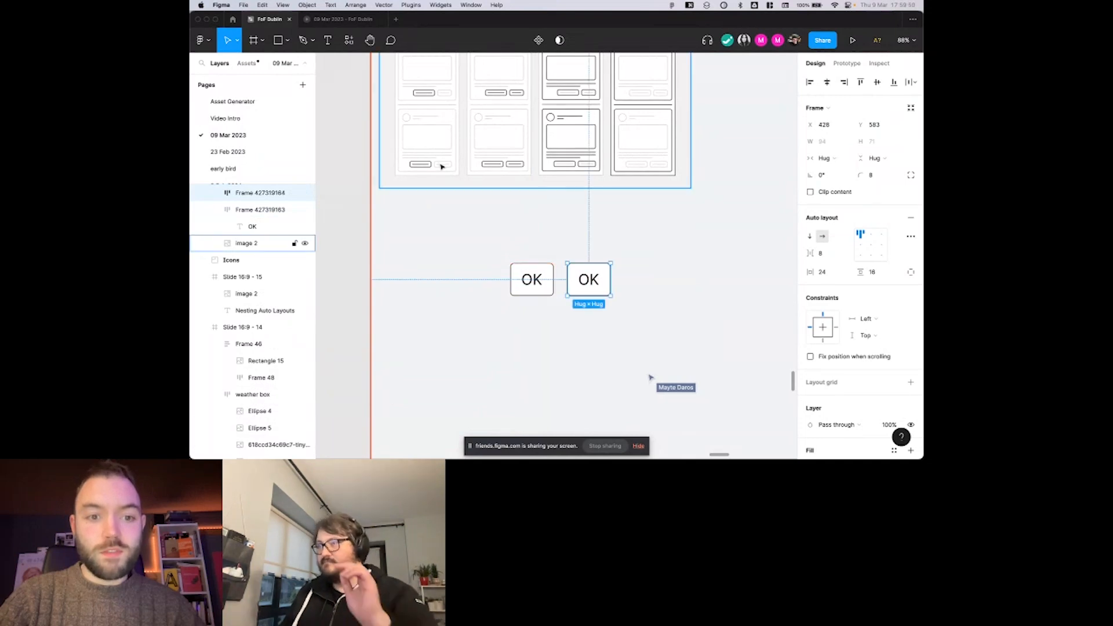
double_click(588, 277)
type("Cancel")
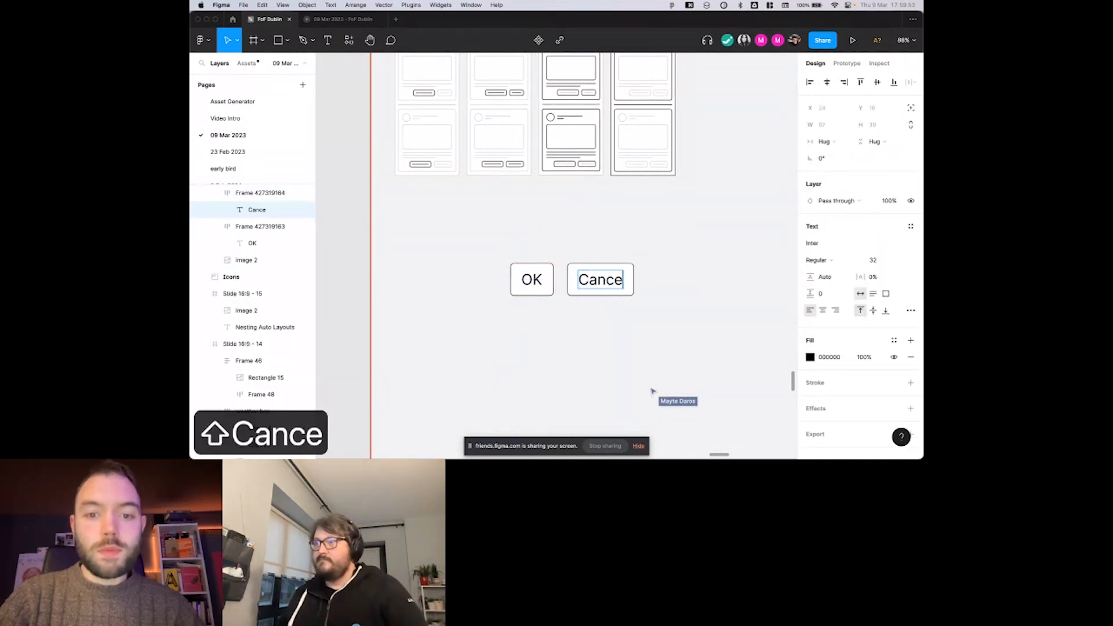
key("Escape")
left_click(591, 234)
Wrap the OK and Cancel buttons together in a horizontal auto layout frame with 30 spacing.
left_click(526, 281)
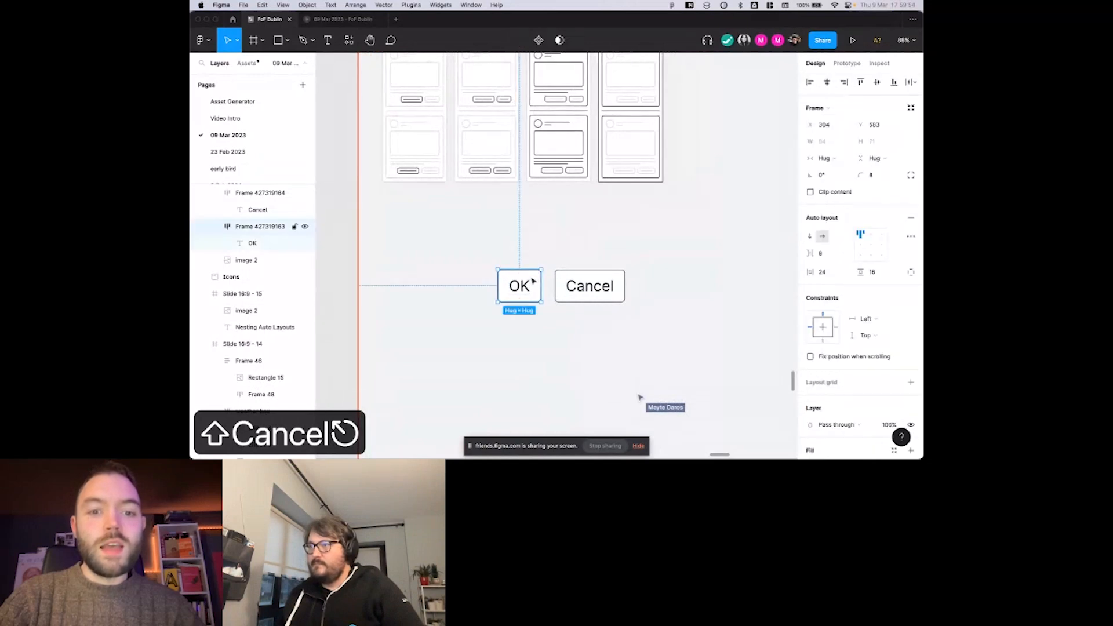
left_click(569, 279, "shift")
left_click(570, 261)
left_click(523, 286)
left_click(590, 288, "shift")
scroll(591, 288, "down", 1)
scroll(592, 289, "up", 1)
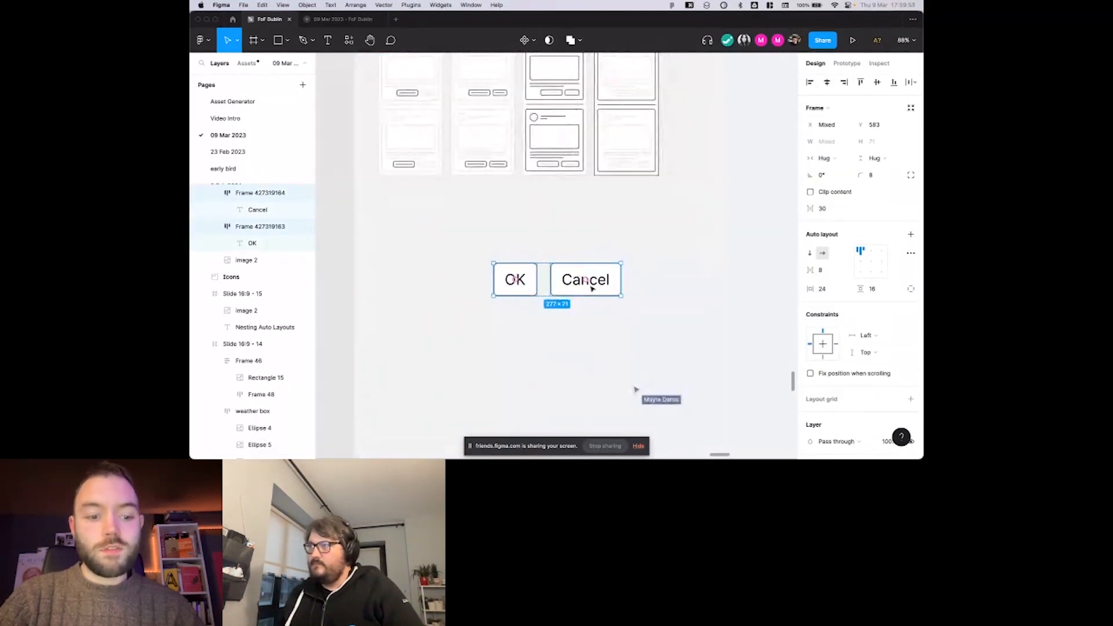
key("shift+a")
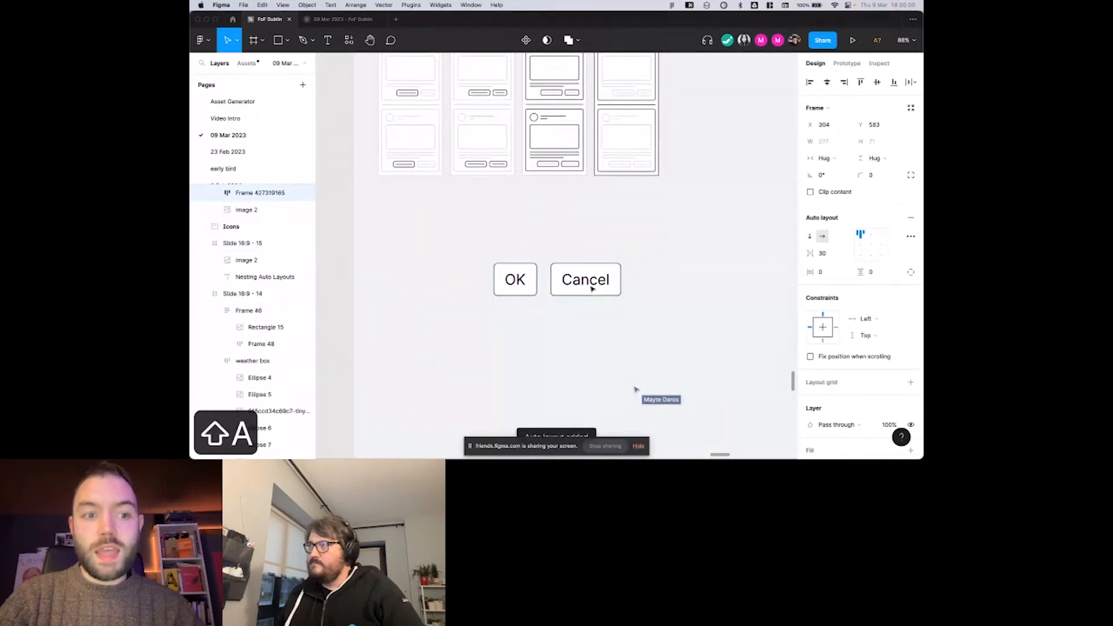
scroll(336, 235, "up", 1)
scroll(388, 251, "down", 1)
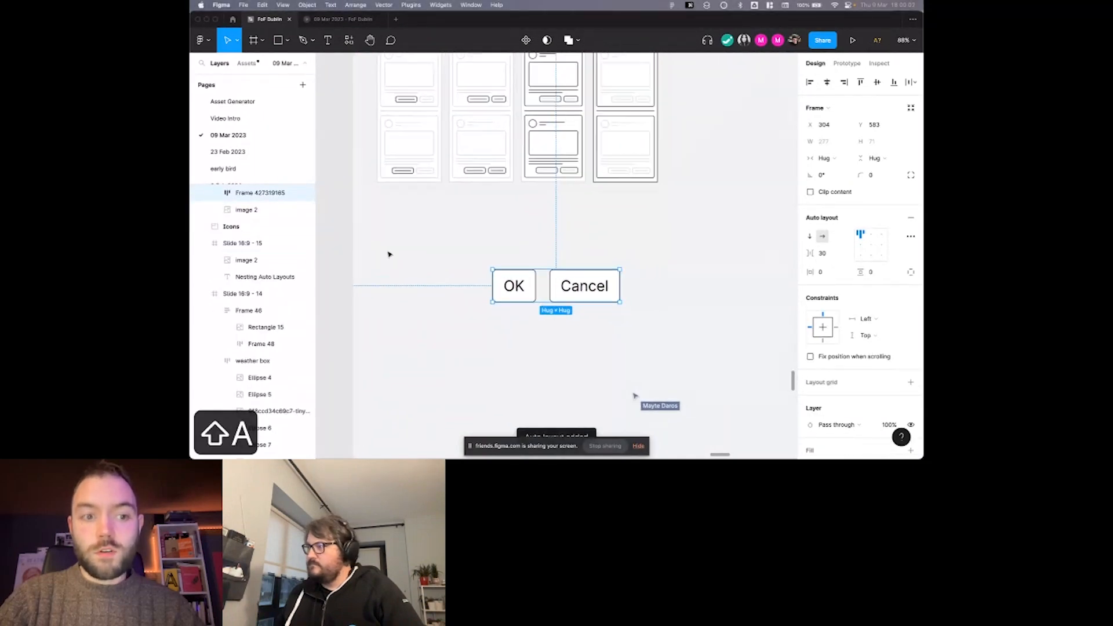
scroll(240, 226, "up", 2)
Rename the two inner frames holding the OK and Cancel labels as "Button".
left_click(216, 224)
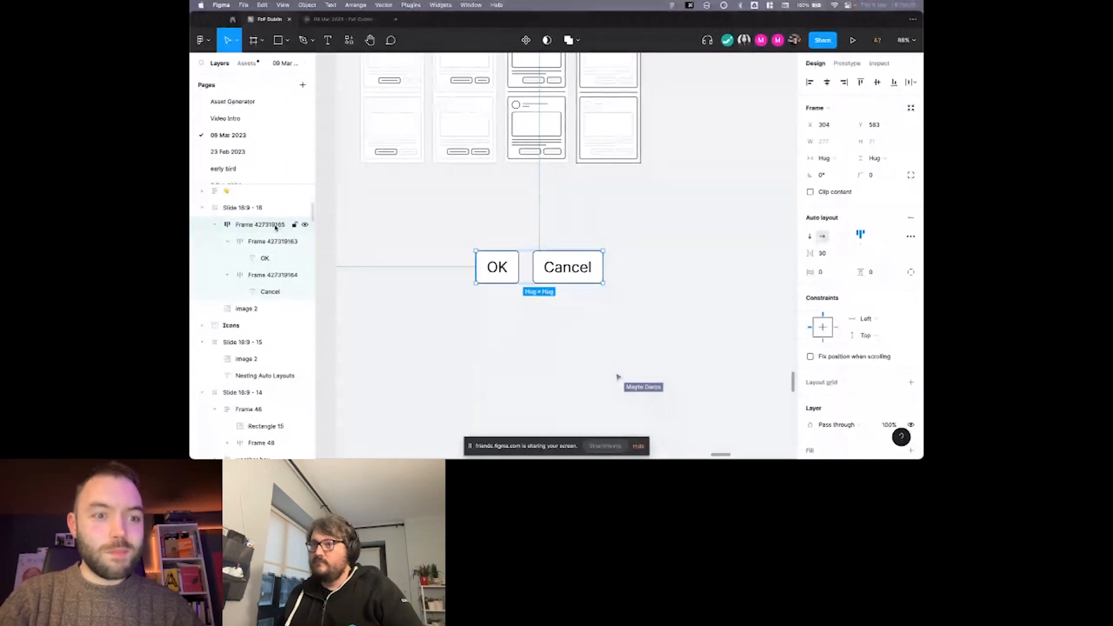
left_click(272, 241)
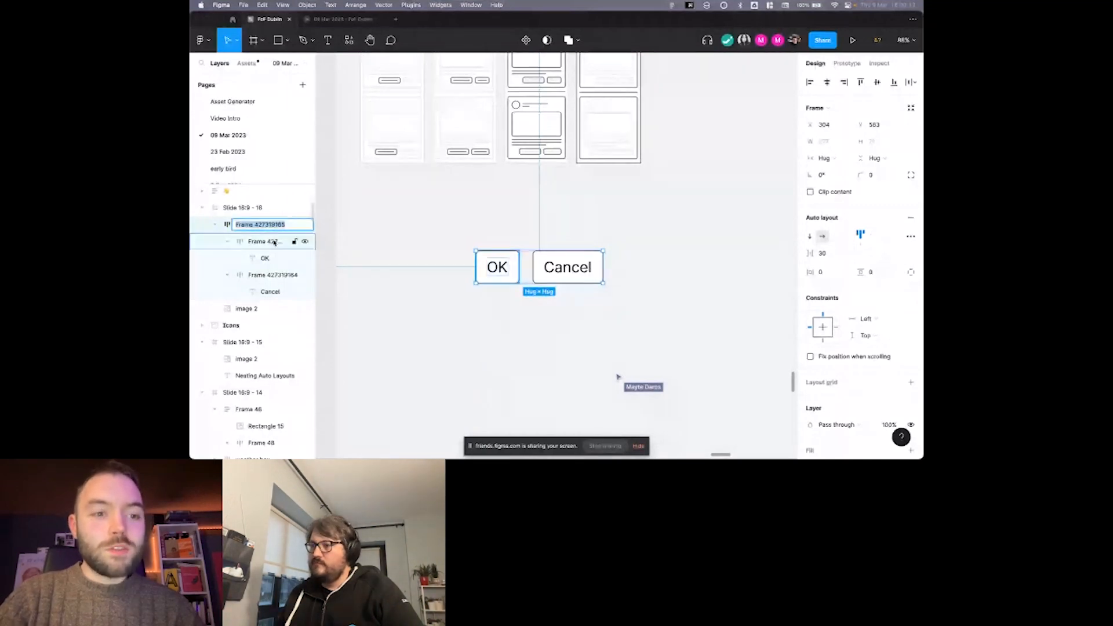
key("super+r")
type("Button")
key("Return")
double_click(272, 274)
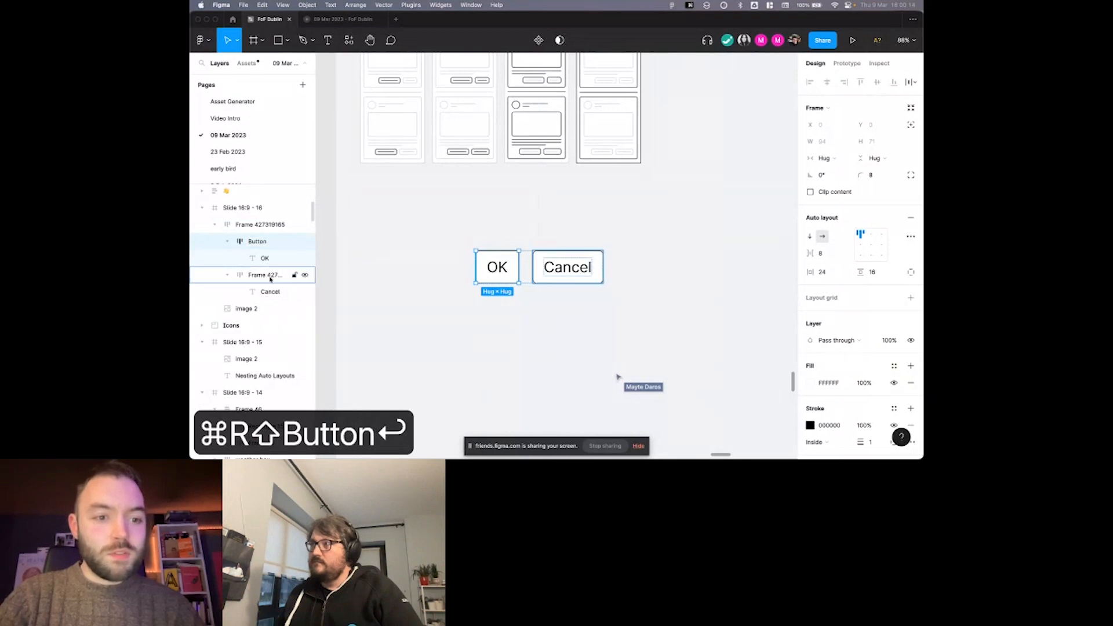
type("Button")
key("Return")
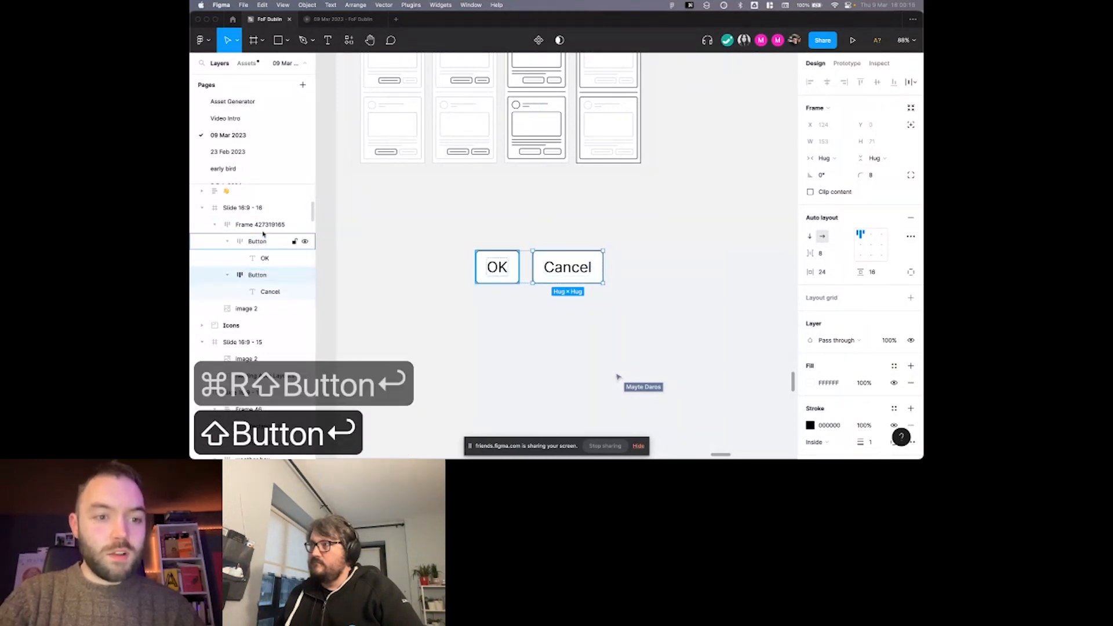
Rename the outer auto layout frame containing both buttons as "Button Row".
double_click(263, 226)
type("Burron")
key("BackSpace")
key("BackSpace")
key("BackSpace")
key("BackSpace")
type("t")
key("BackSpace")
key("BackSpace")
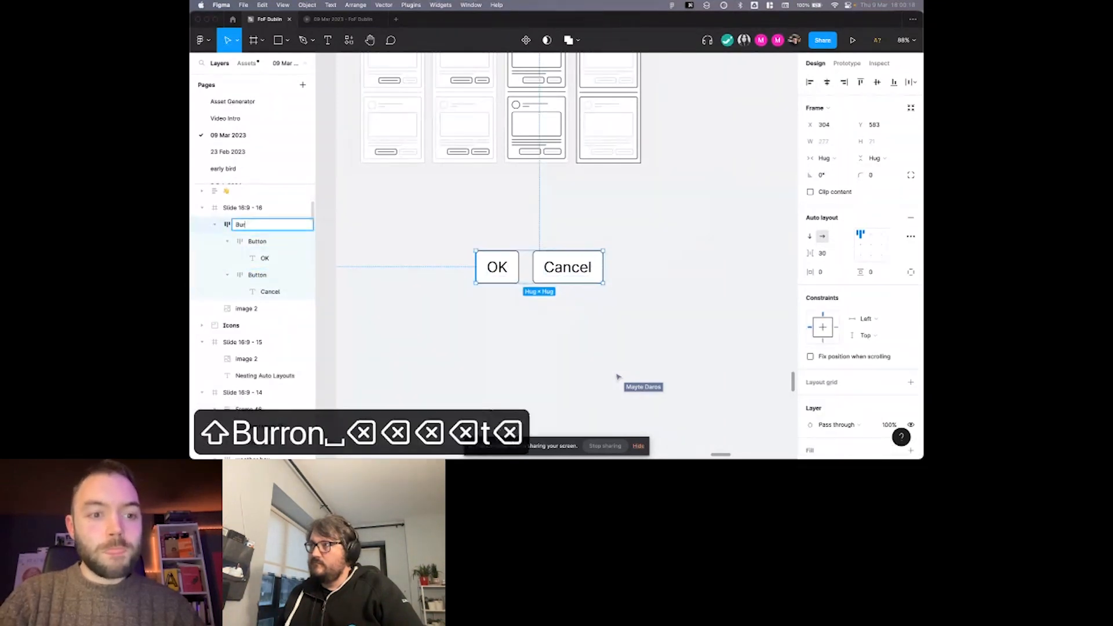
type("tton Row")
key("Return")
left_click(497, 208)
scroll(496, 209, "down", 2)
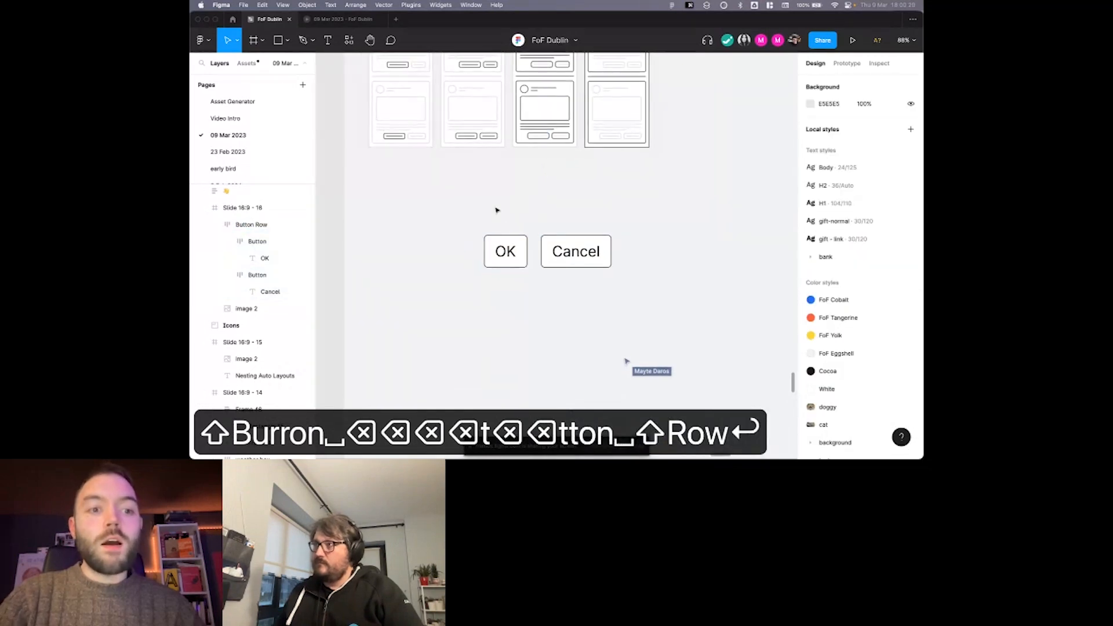
left_click_drag(523, 248, 523, 263)
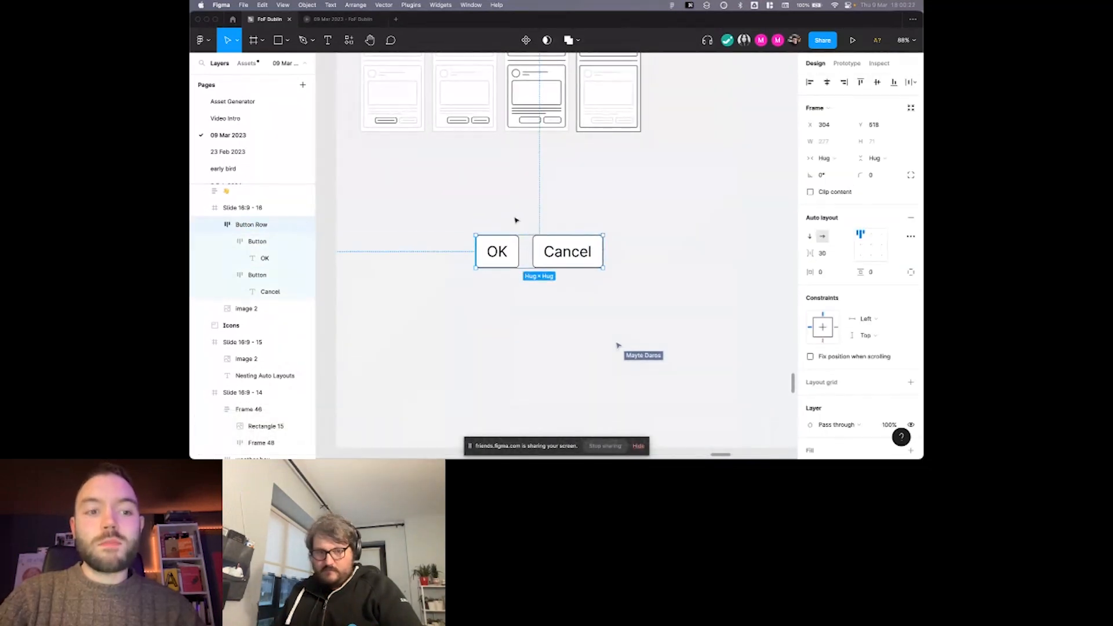
left_click(516, 220)
scroll(421, 197, "up", 1)
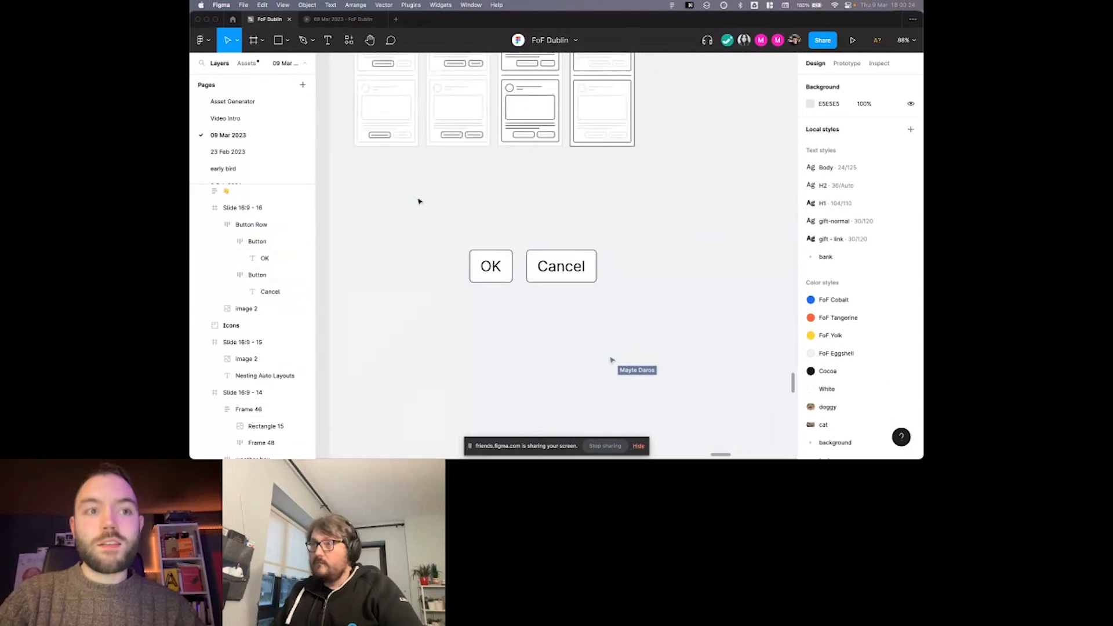
left_click(509, 270)
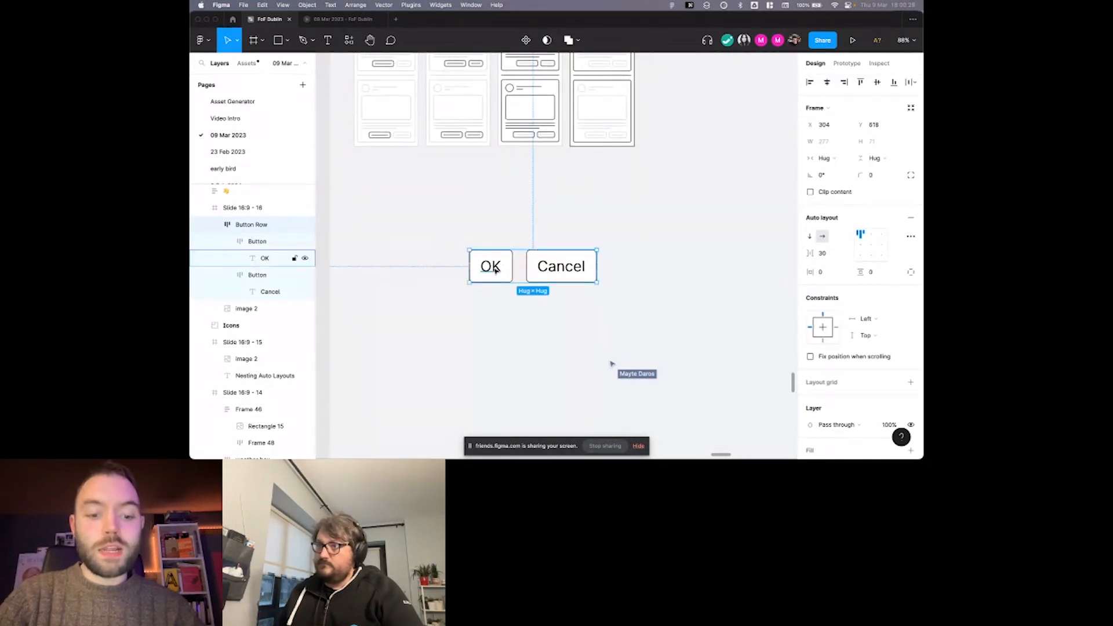
key("super+r")
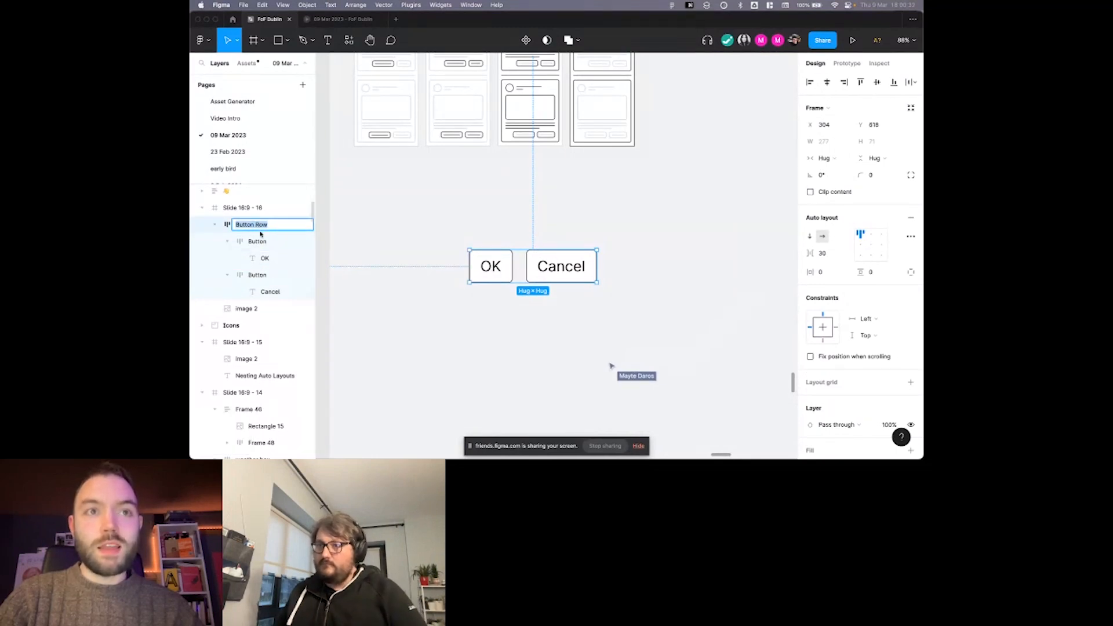
left_click(404, 224)
left_click(490, 266)
right_click(485, 255)
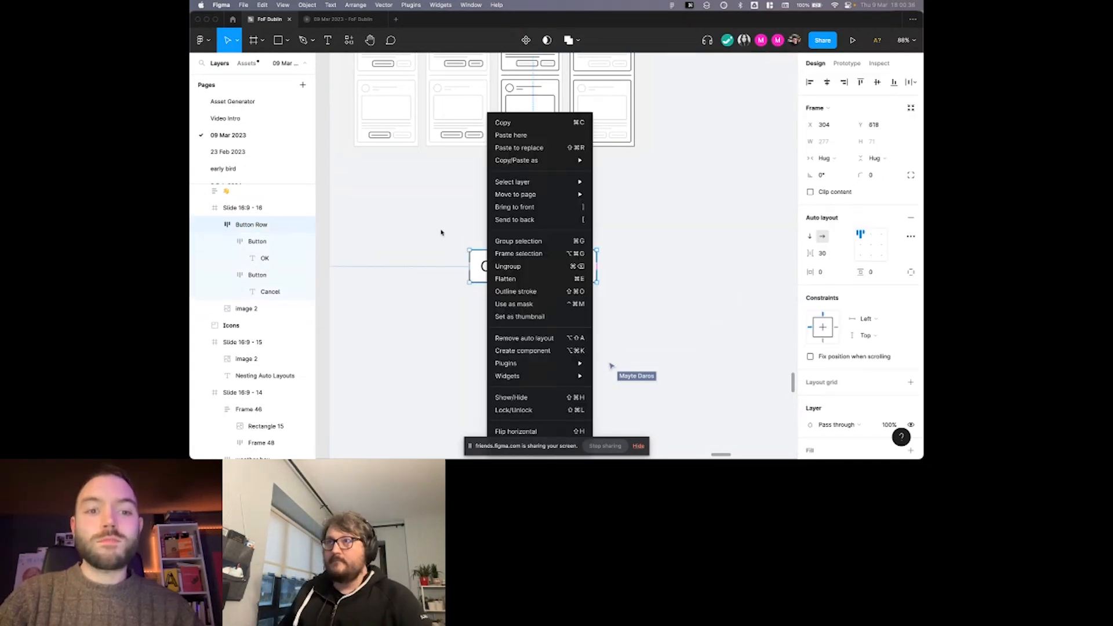
left_click(442, 233)
left_click(516, 234)
Wrap the Button Row frame in seven successive auto layout frames, each one nested inside the next.
left_click(505, 270)
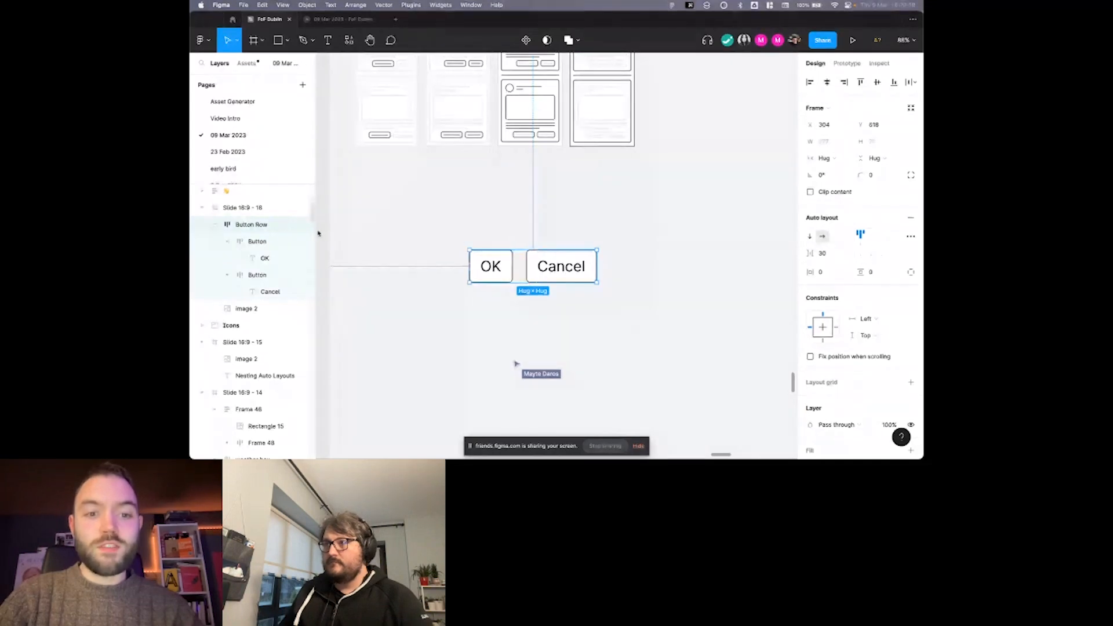
key("shift+a")
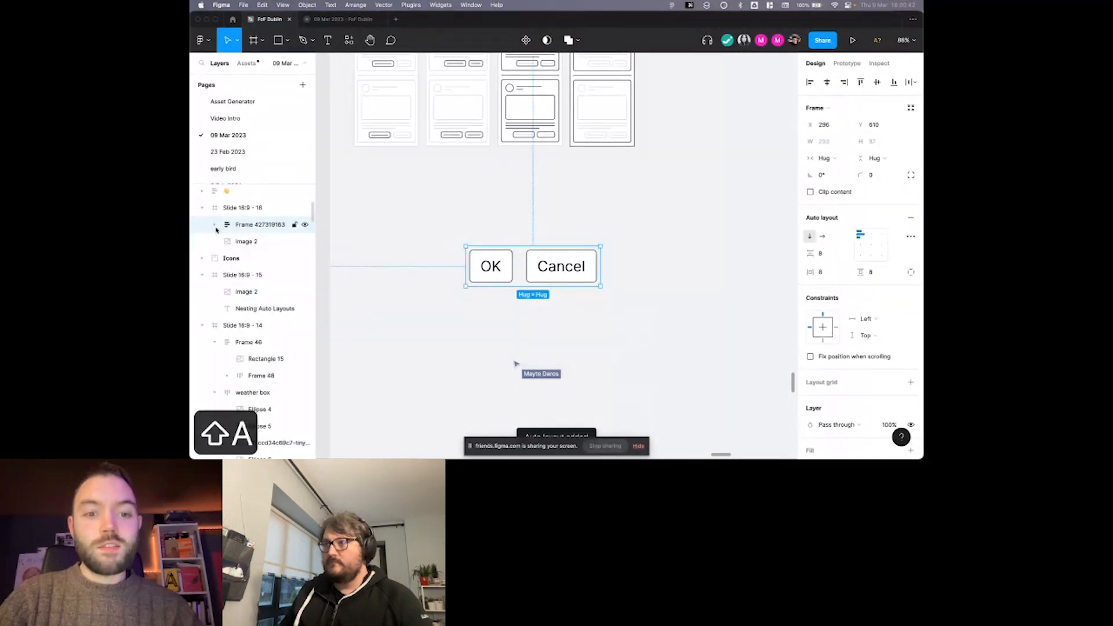
left_click(215, 226)
key("shift+a")
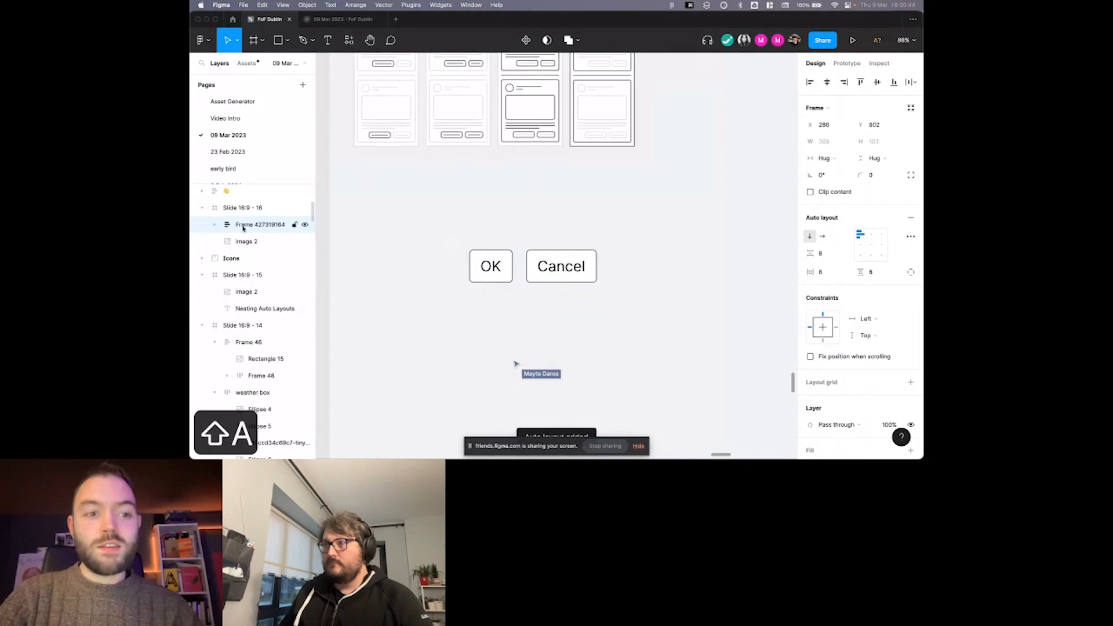
key("shift+a")
key("shift+a")
key("shift+a")
key("shift+a")
key("shift+a")
Expand the nested auto layout frames in the layer tree down to the OK and Cancel labels and widen the layer list.
left_click(215, 225)
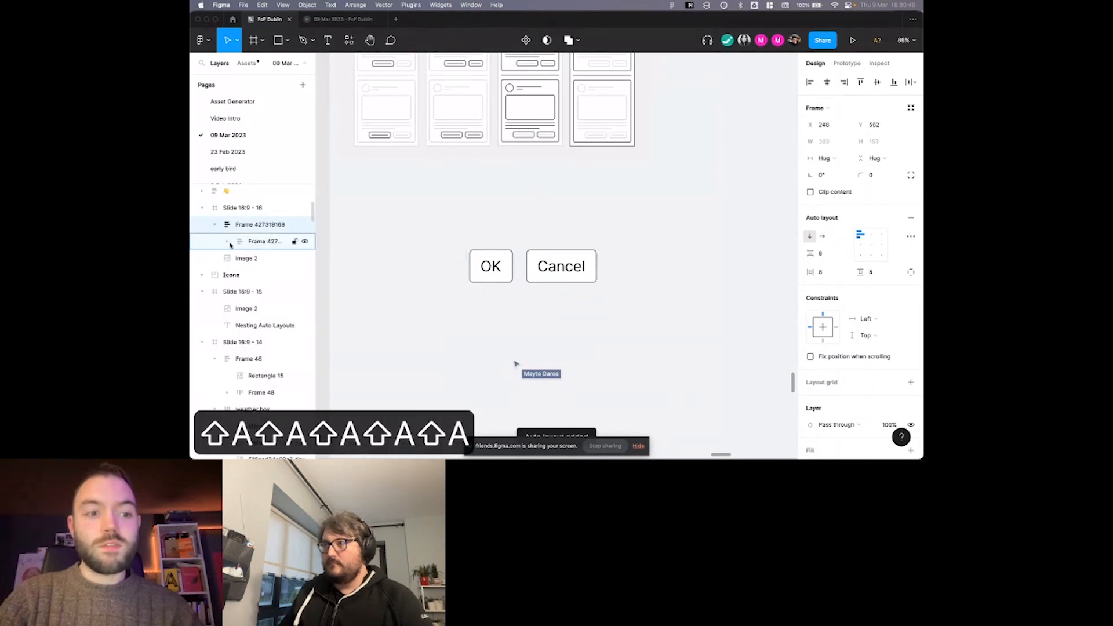
left_click(226, 241)
left_click(239, 258)
left_click(252, 274)
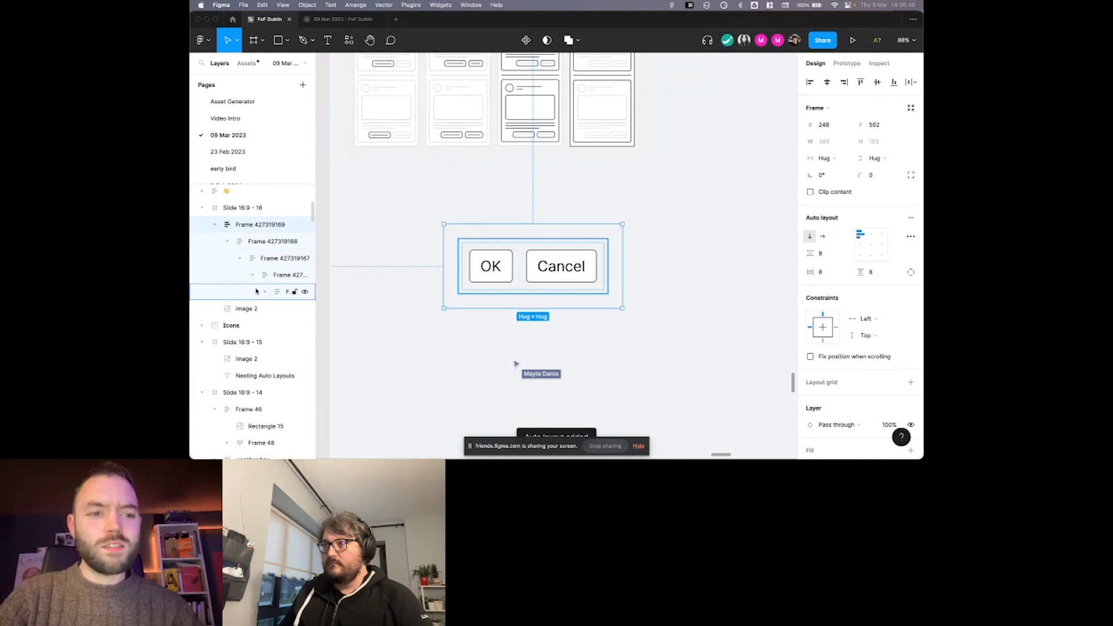
left_click(264, 291)
left_click(278, 309)
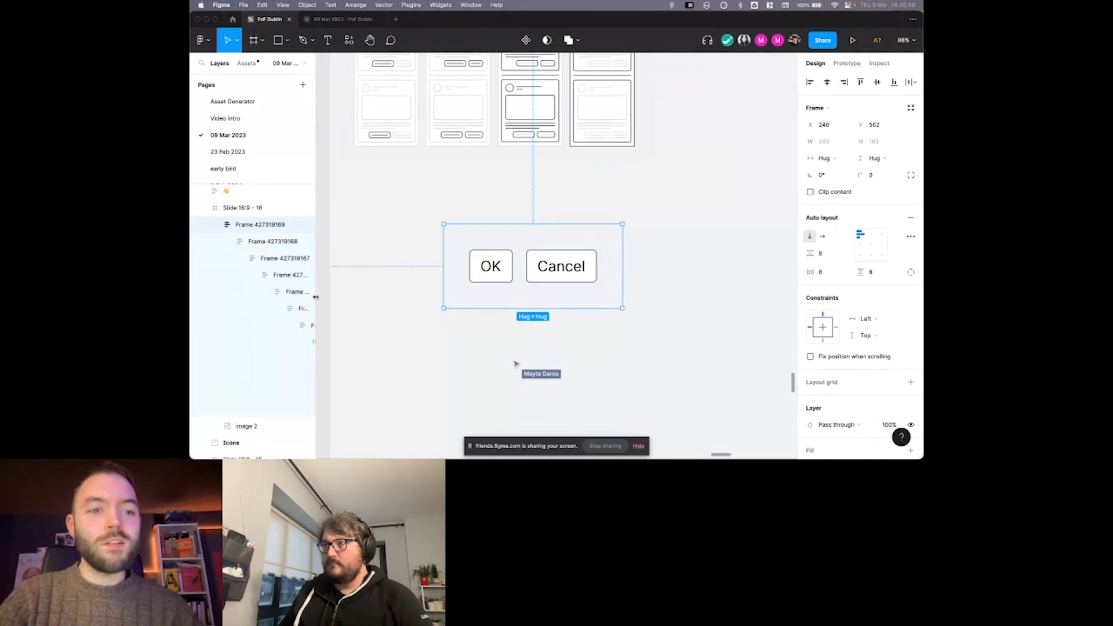
left_click_drag(318, 297, 362, 297)
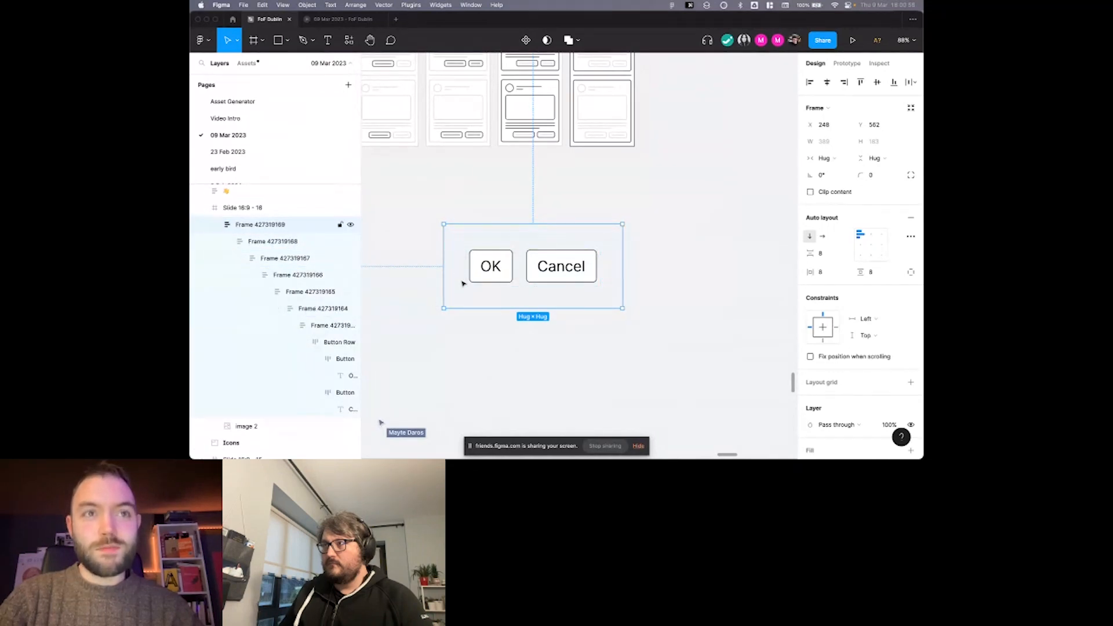
scroll(471, 255, "down", 1)
scroll(292, 295, "down", 1)
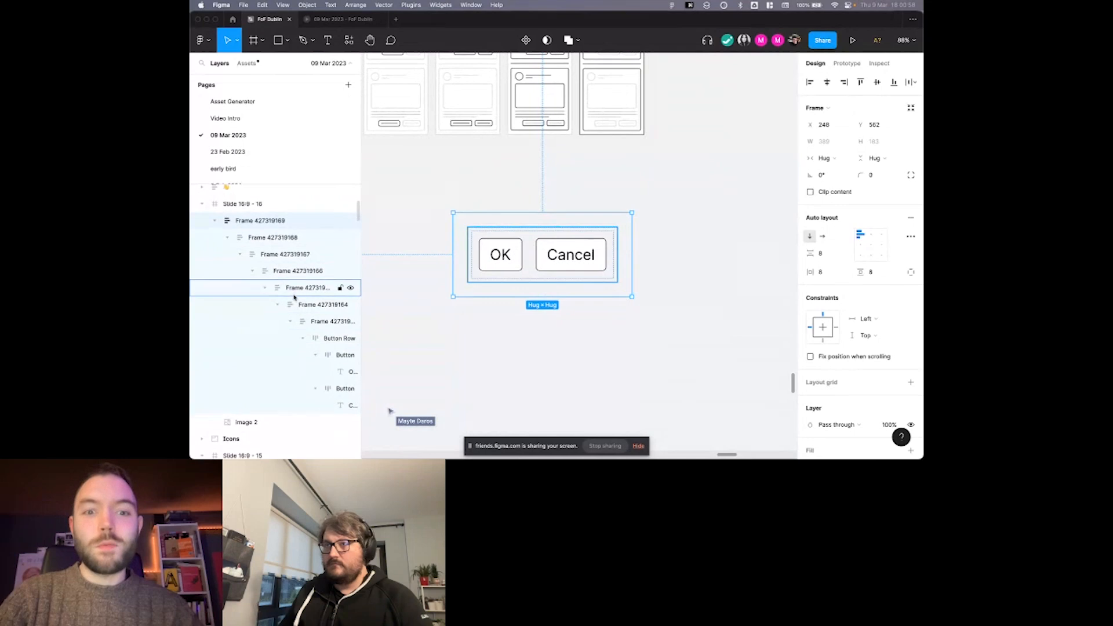
scroll(463, 245, "left", 1)
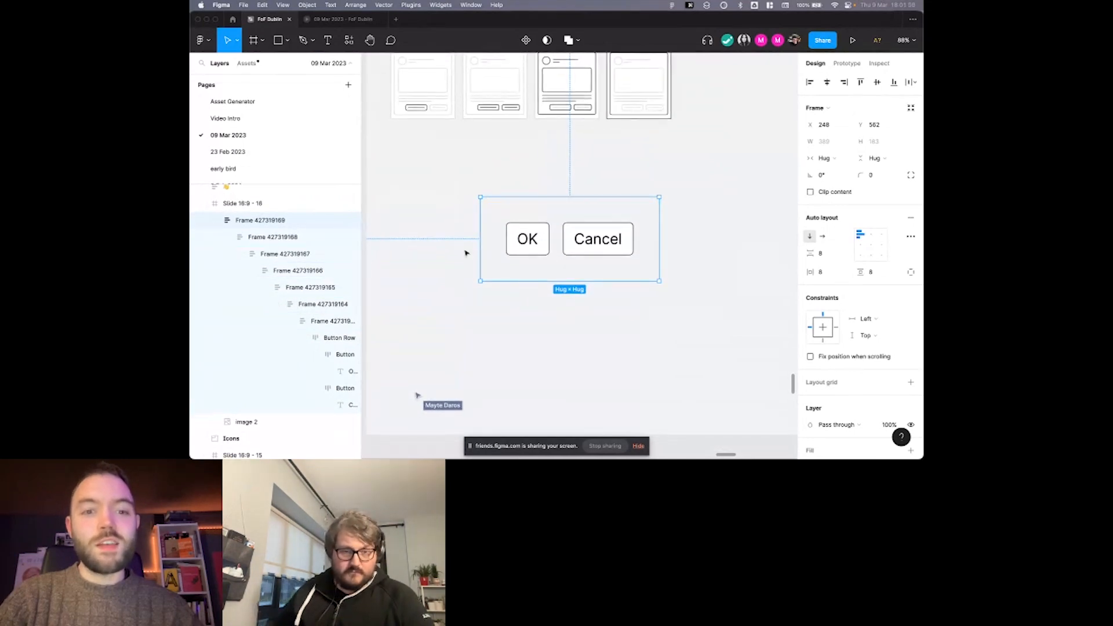
scroll(464, 248, "right", 1)
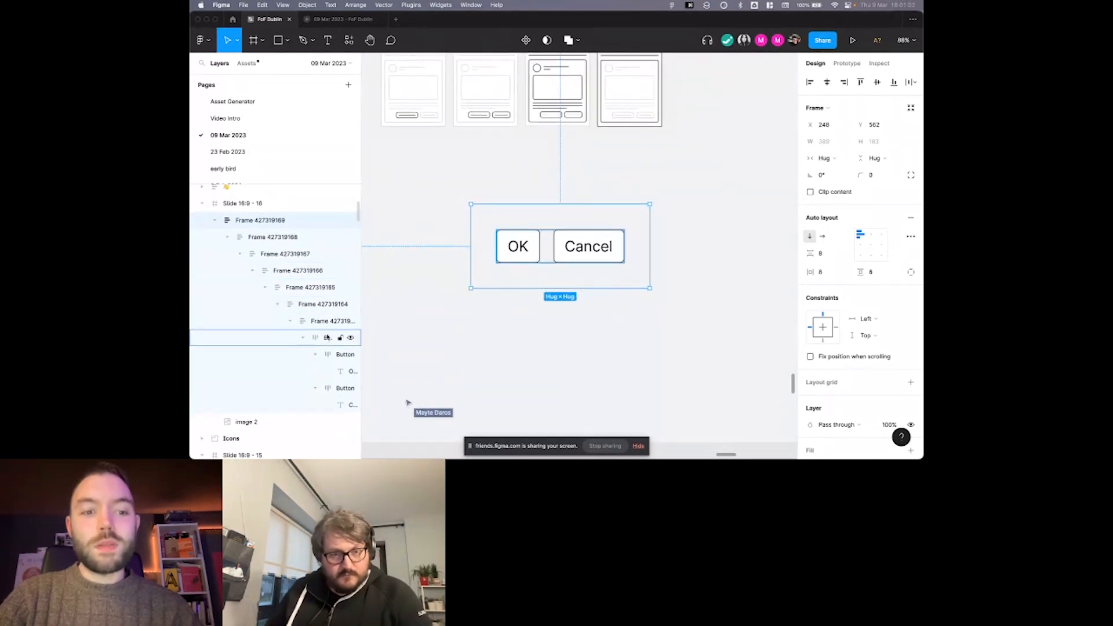
scroll(407, 293, "left", 1)
scroll(408, 293, "right", 2)
scroll(408, 294, "down", 1)
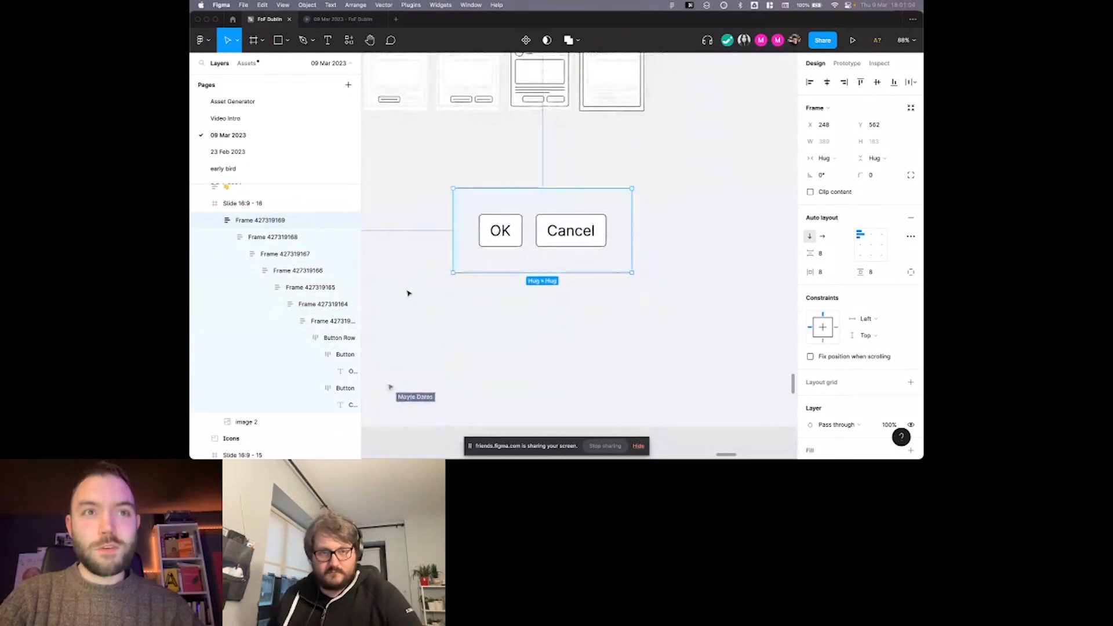
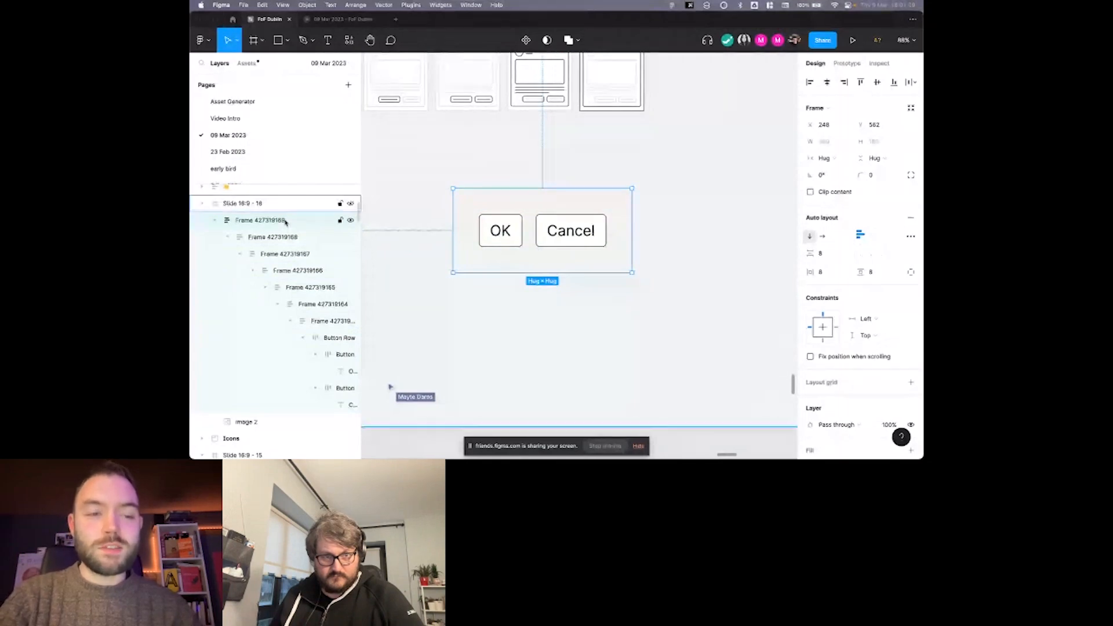
Ungroup all the nested wrapper frames around the OK and Cancel buttons down to Button Row.
key("shift+super+g")
key("shift+super+g")
key("shift+super+g")
key("shift+super+g")
key("shift+super+g")
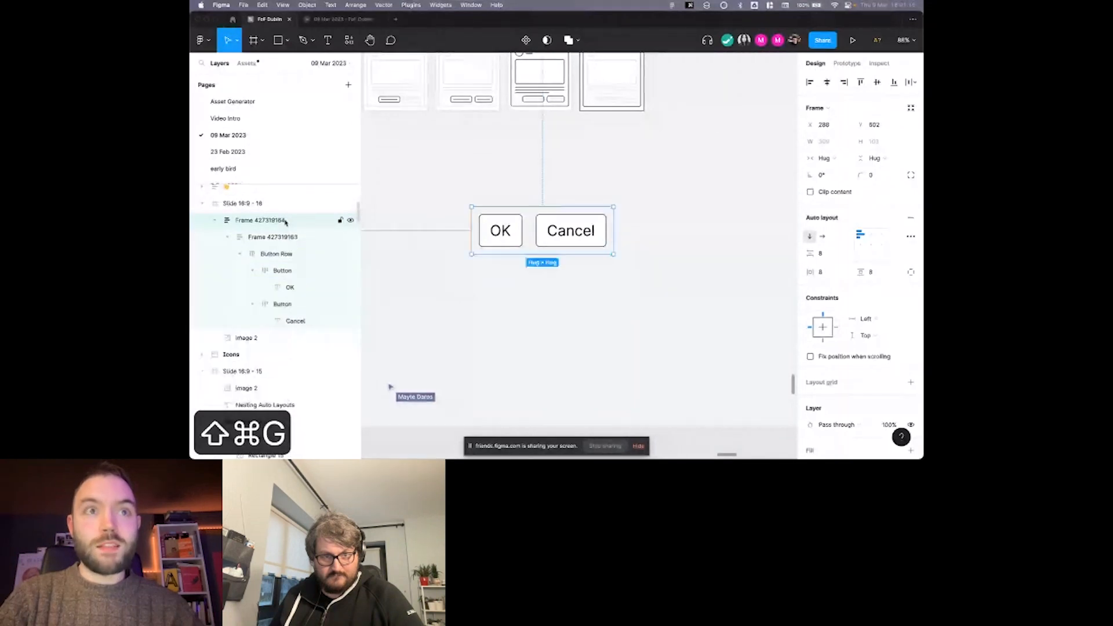
key("shift+super+g")
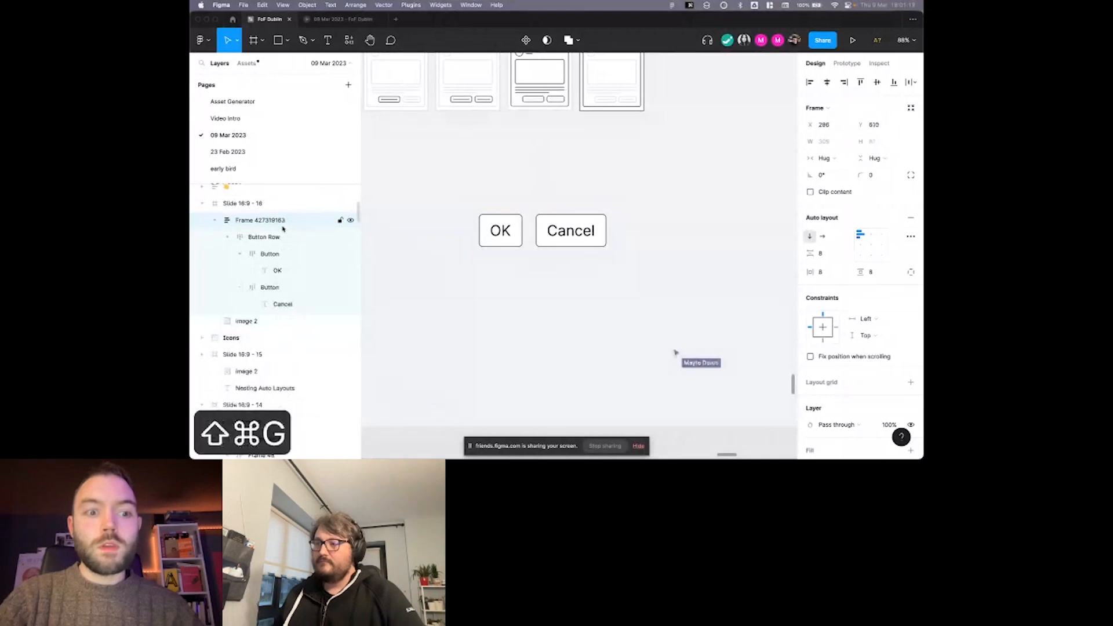
left_click(270, 220)
key("shift+super+g")
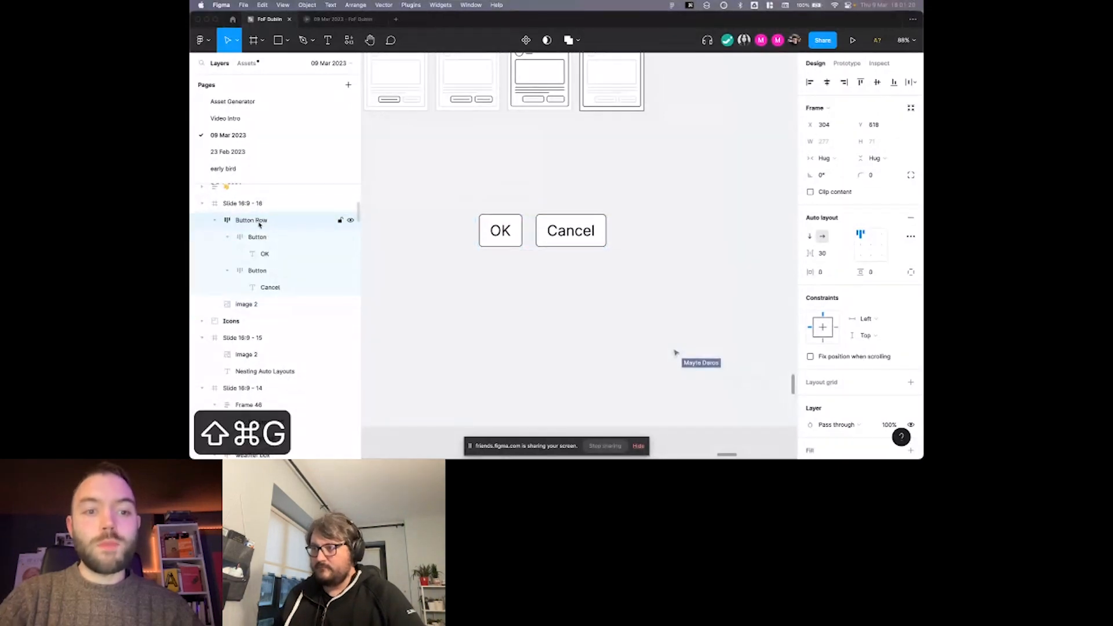
key("shift+super+g")
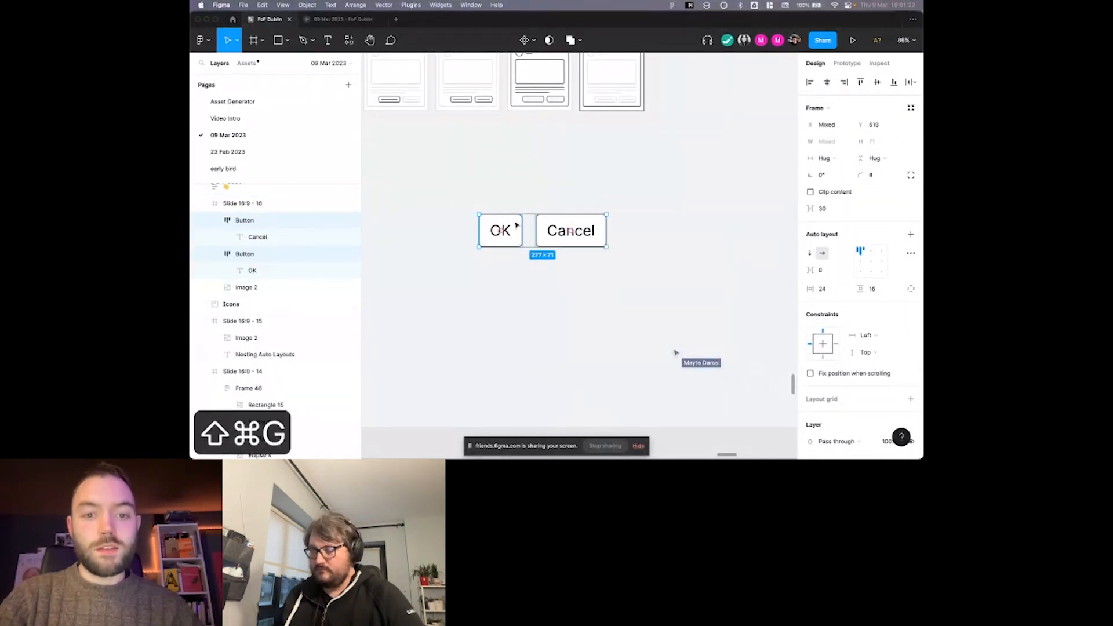
left_click(516, 226)
key("super+z")
key("super+z")
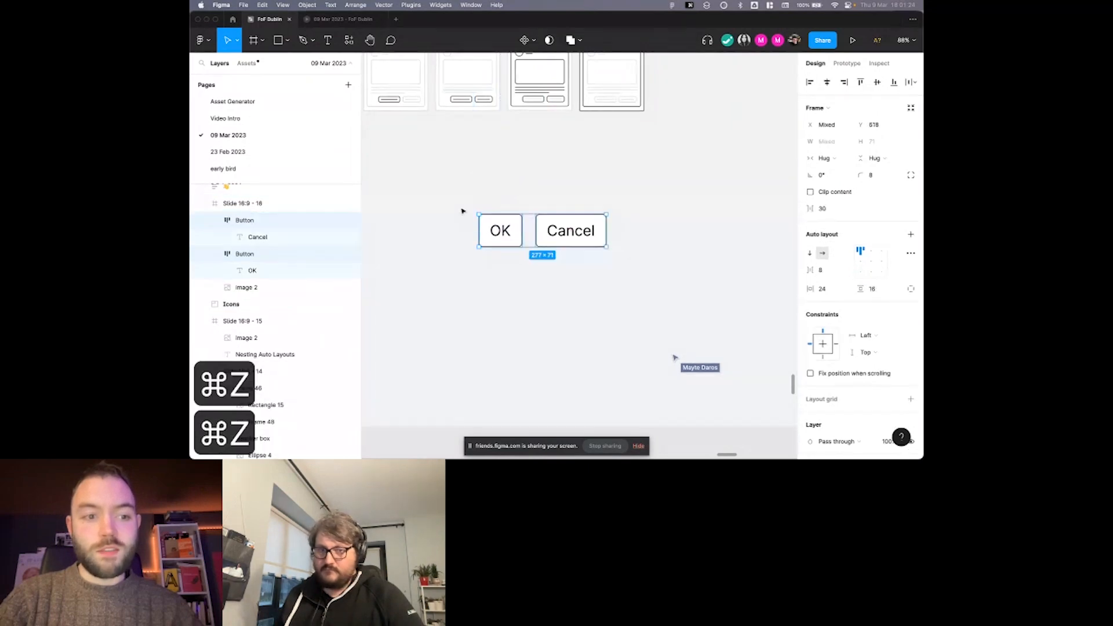
key("super+z")
Move Button Row to about X 210, Y 629 on the slide.
scroll(432, 228, "up", 2)
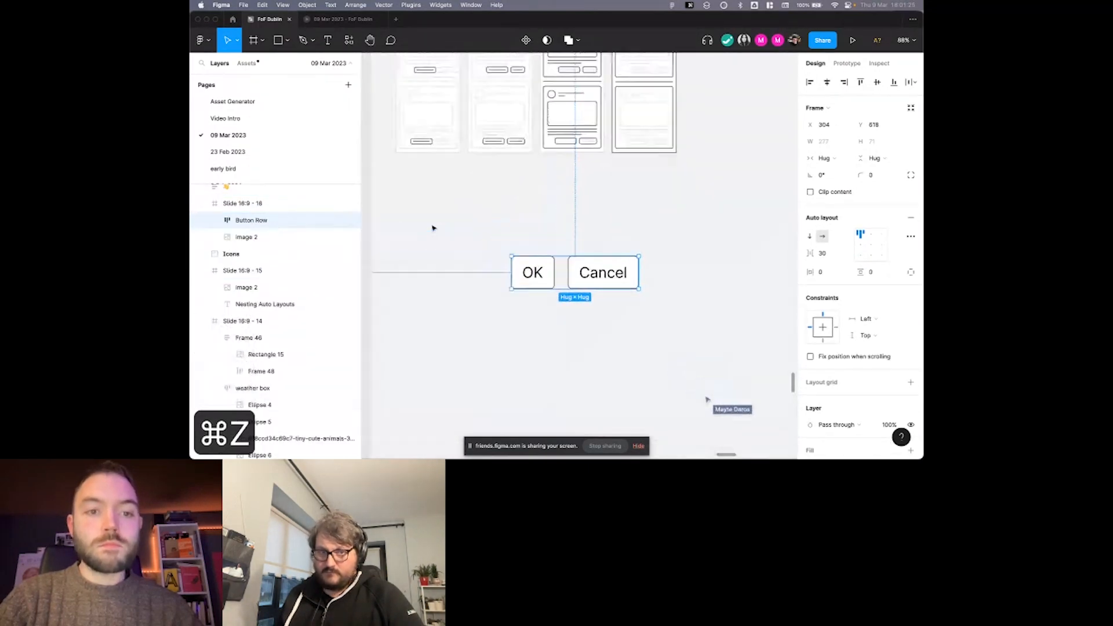
left_click(567, 231)
left_click_drag(541, 273, 501, 278)
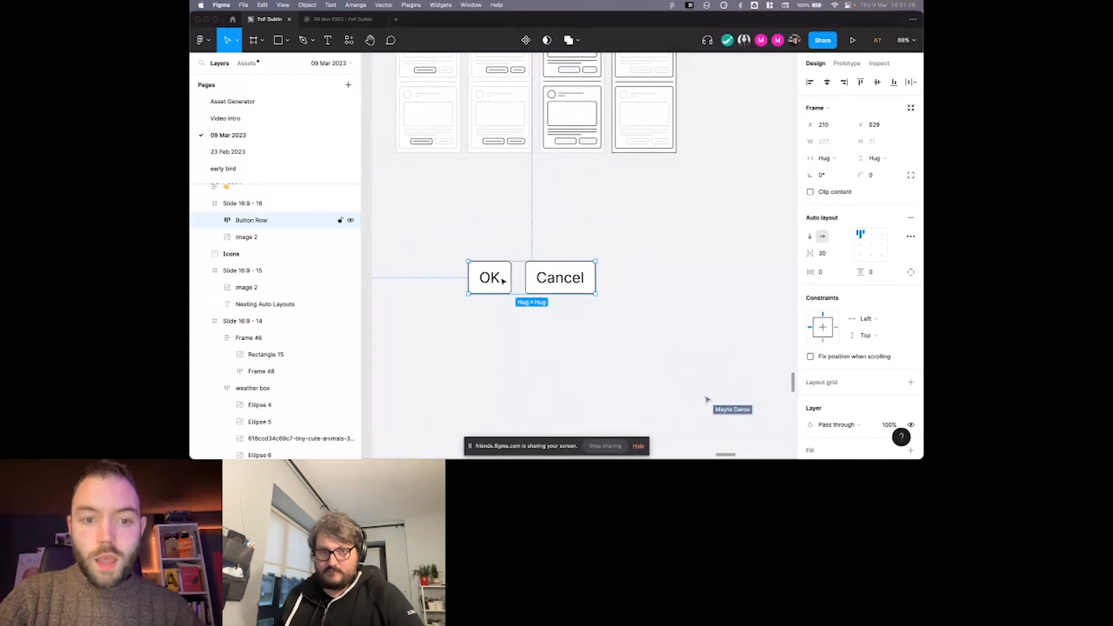
Set the auto layout spacing between the OK and Cancel buttons to 24.
double_click(501, 279)
left_click(538, 281)
left_click(517, 277)
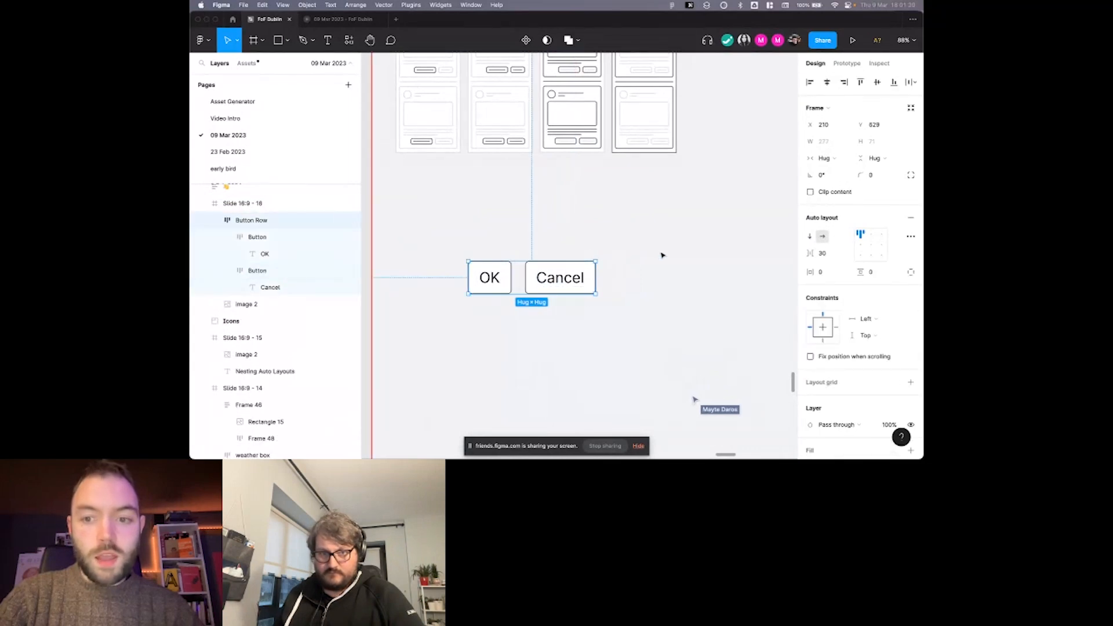
type("24")
key("Return")
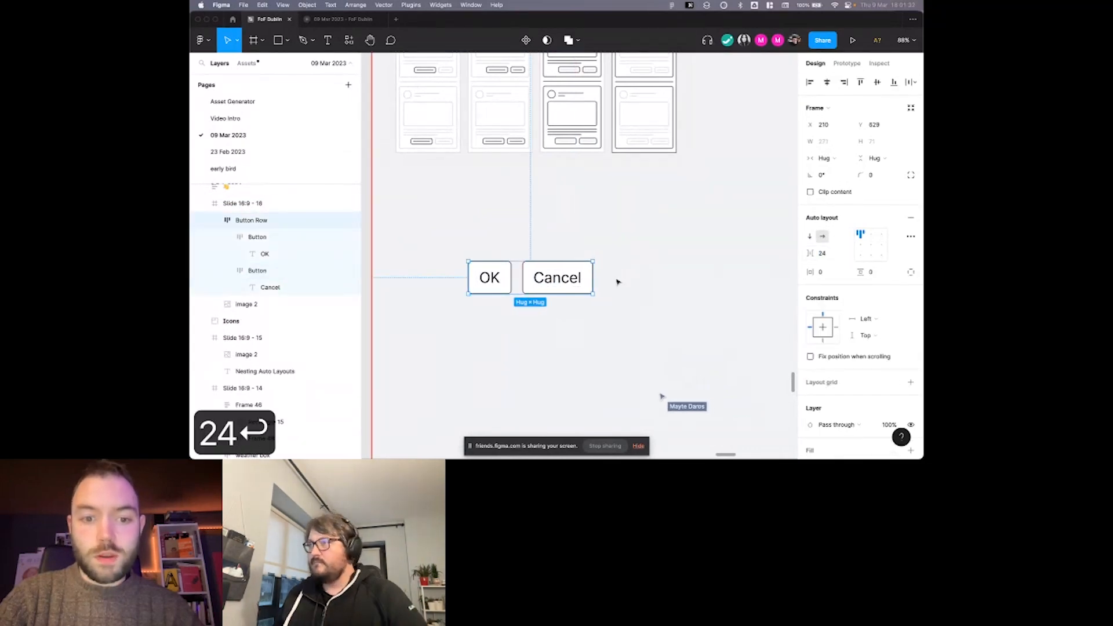
scroll(617, 282, "up", 2)
left_click(564, 258)
left_click(554, 290)
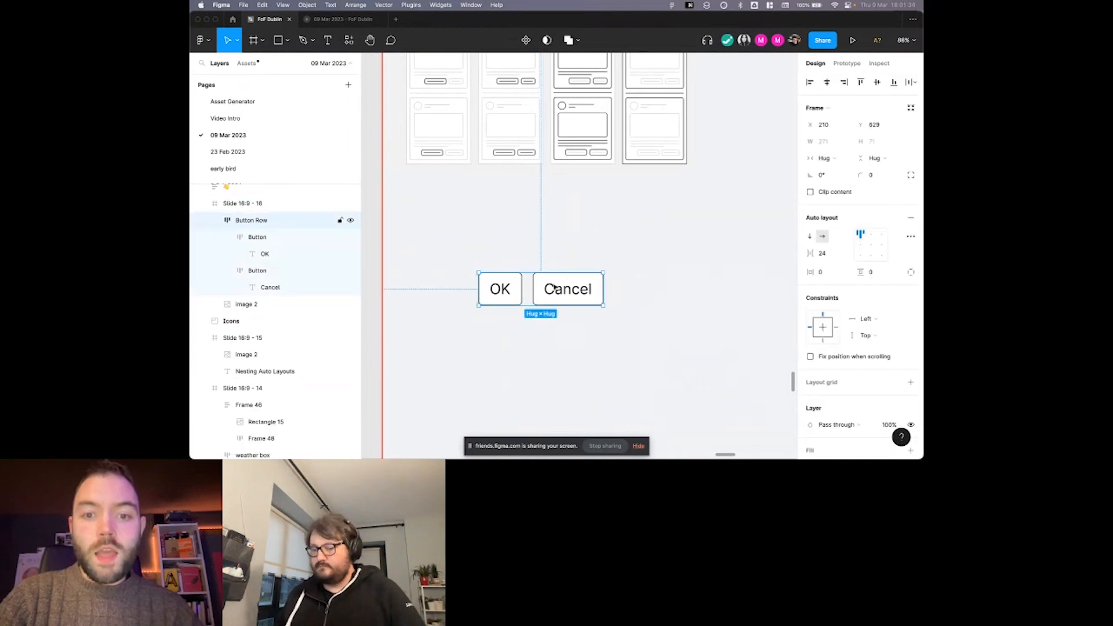
scroll(554, 289, "right", 1)
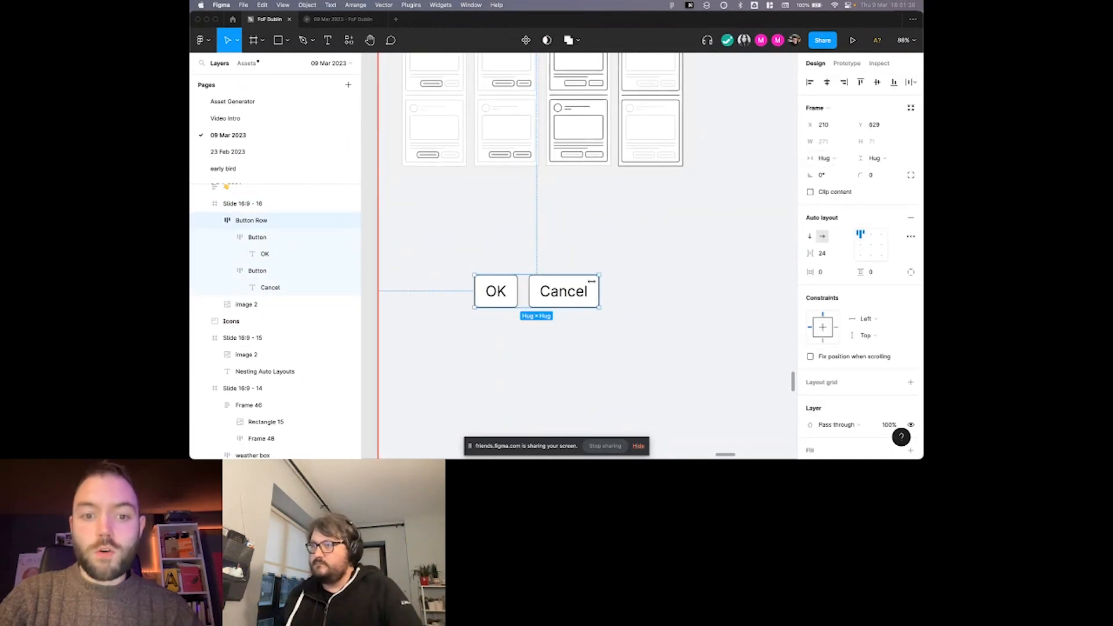
scroll(585, 291, "up", 2)
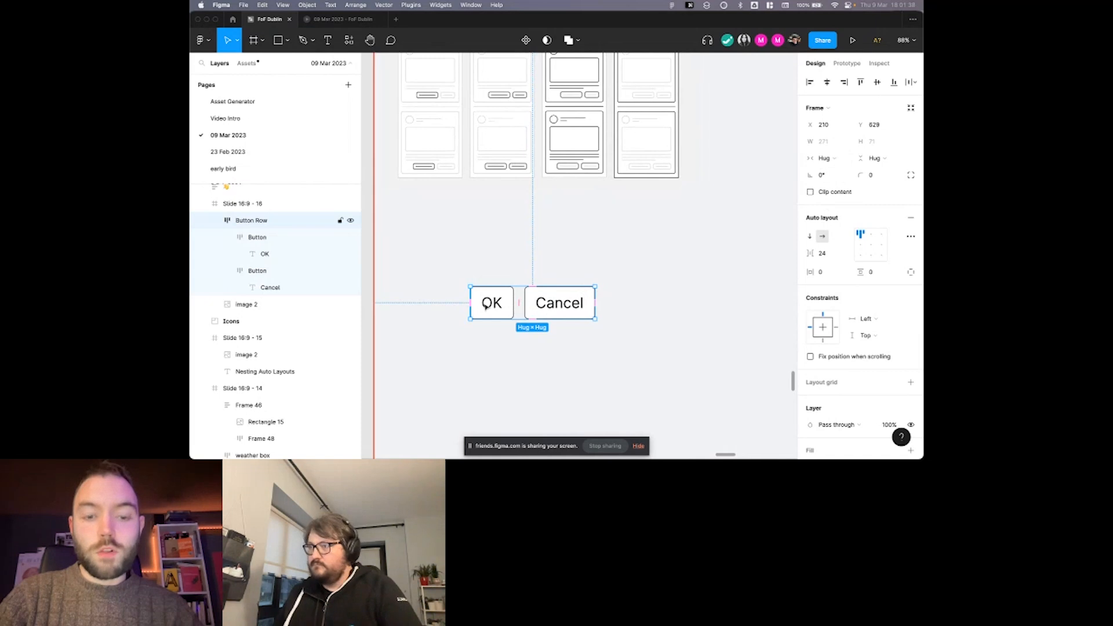
scroll(493, 306, "left", 2)
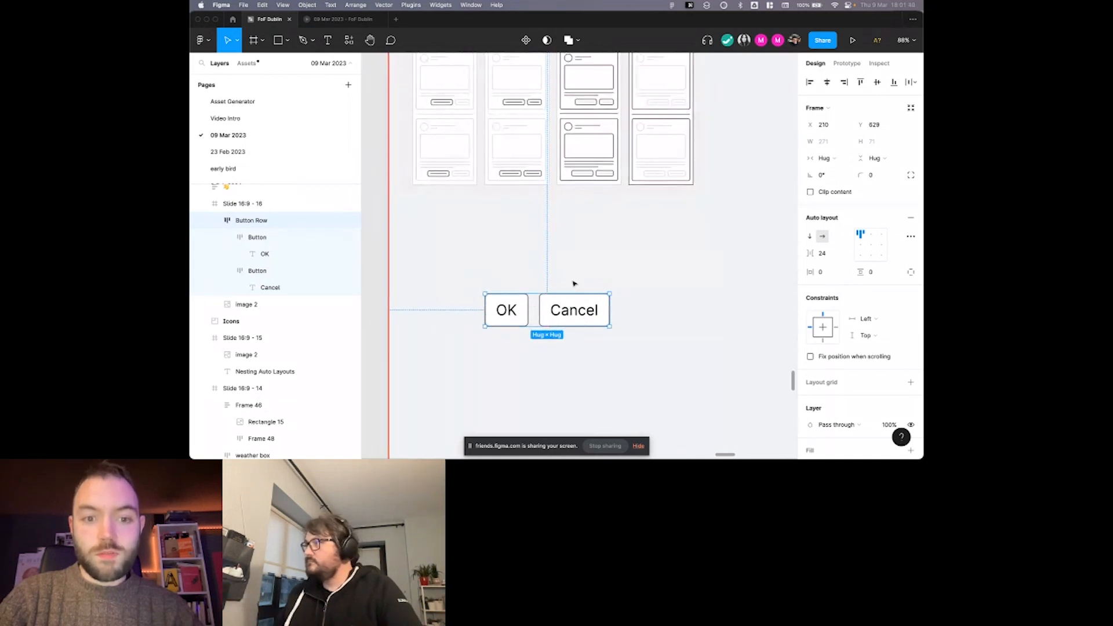
scroll(575, 282, "down", 2)
scroll(575, 282, "left", 2)
Add a text layer reading "This is some text! Hello everyone!" above the OK and Cancel buttons.
left_click(514, 261)
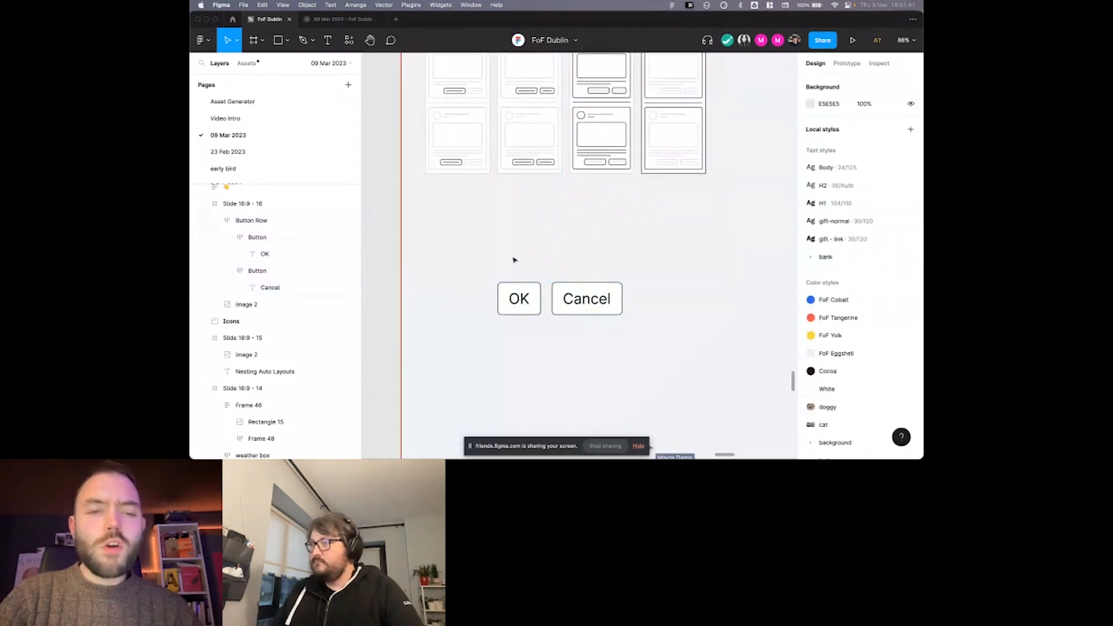
key("t")
left_click(482, 238)
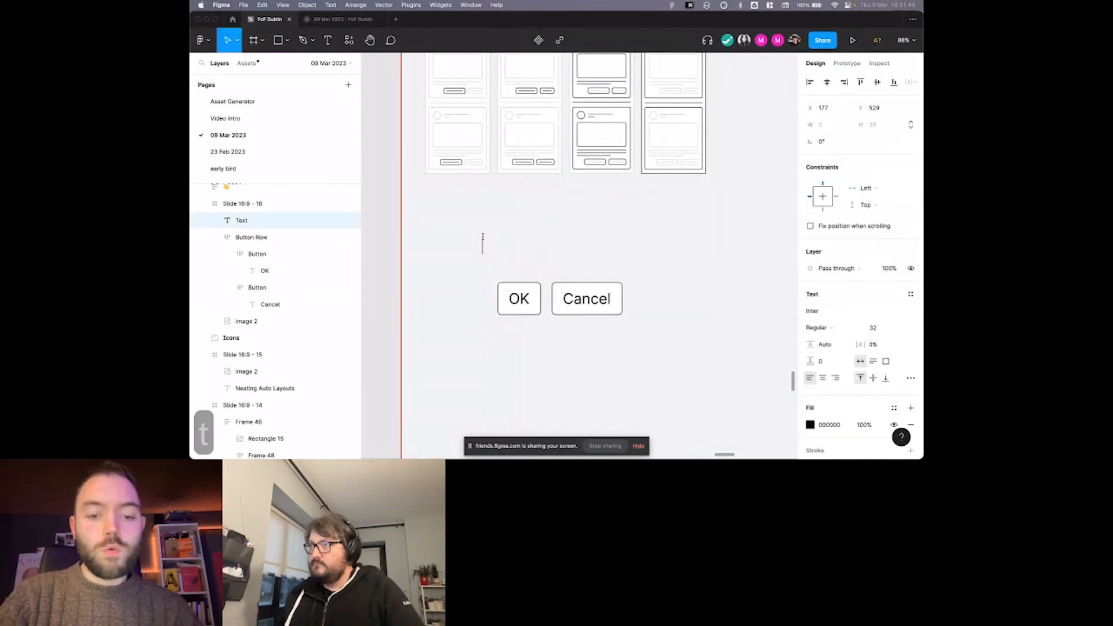
type("This is ssom")
key("BackSpace")
key("BackSpace")
key("BackSpace")
type("o")
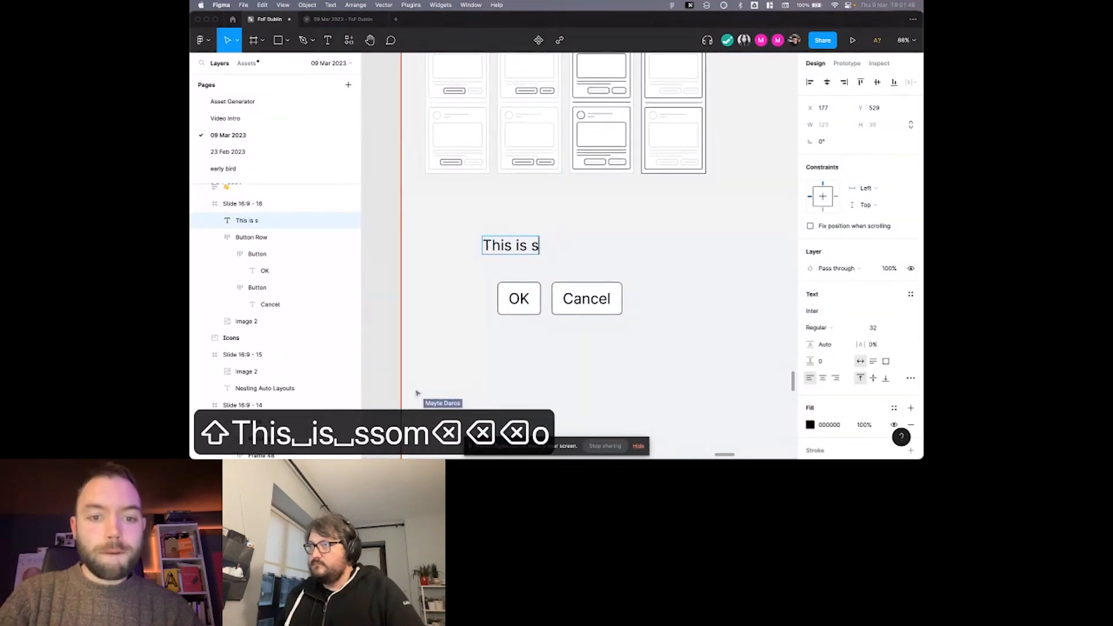
type("me text! Hello everyone!")
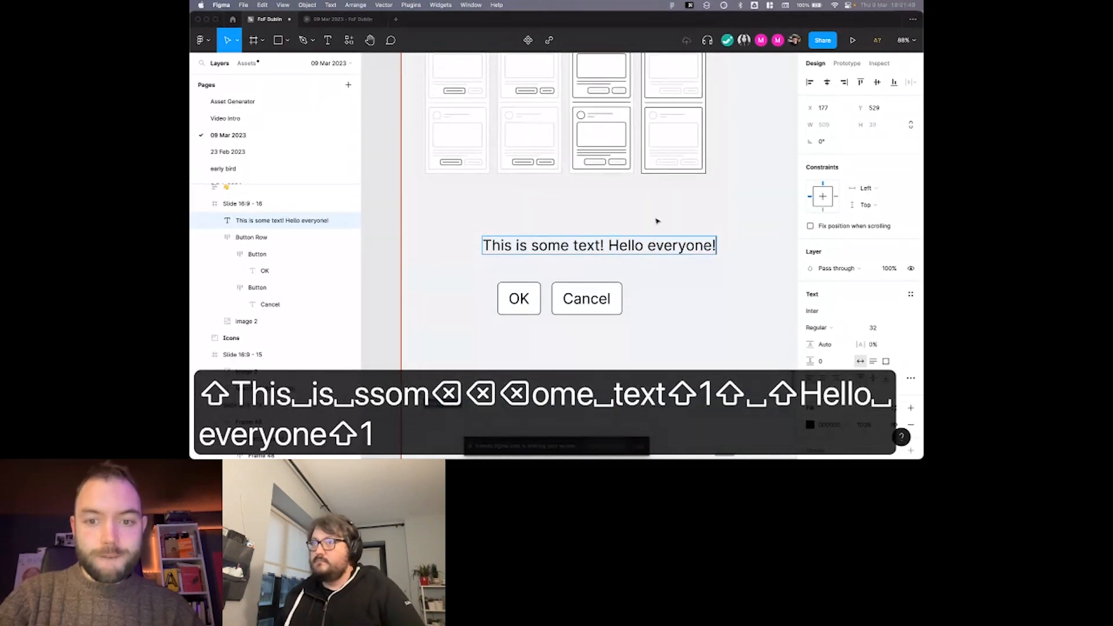
Set the font size of the "This is some text! Hello everyone!" layer to 24.
key("super+a")
scroll(886, 316, "down", 1)
left_click(873, 297)
type("24")
key("Return")
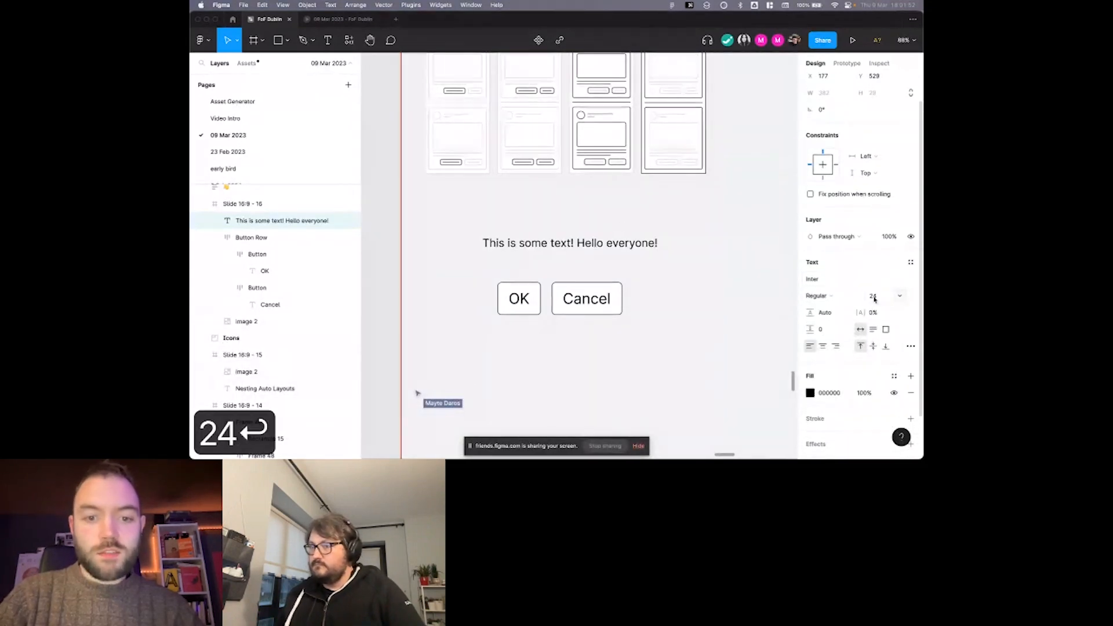
Arrange the text directly above the button row with their right edges aligned.
scroll(609, 223, "up", 1)
left_click_drag(568, 250, 602, 348)
left_click(603, 308)
scroll(575, 326, "down", 1)
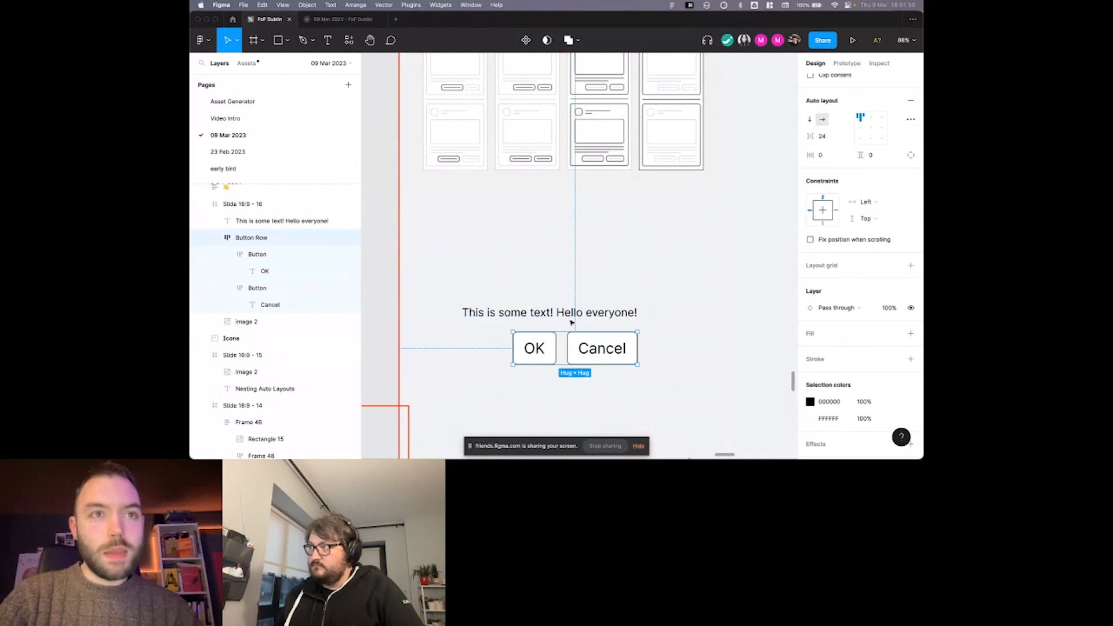
scroll(568, 290, "down", 1)
left_click(569, 290)
Draw a rectangle about 361 by 193 px directly above the text as an image placeholder.
scroll(567, 291, "up", 2)
key("r")
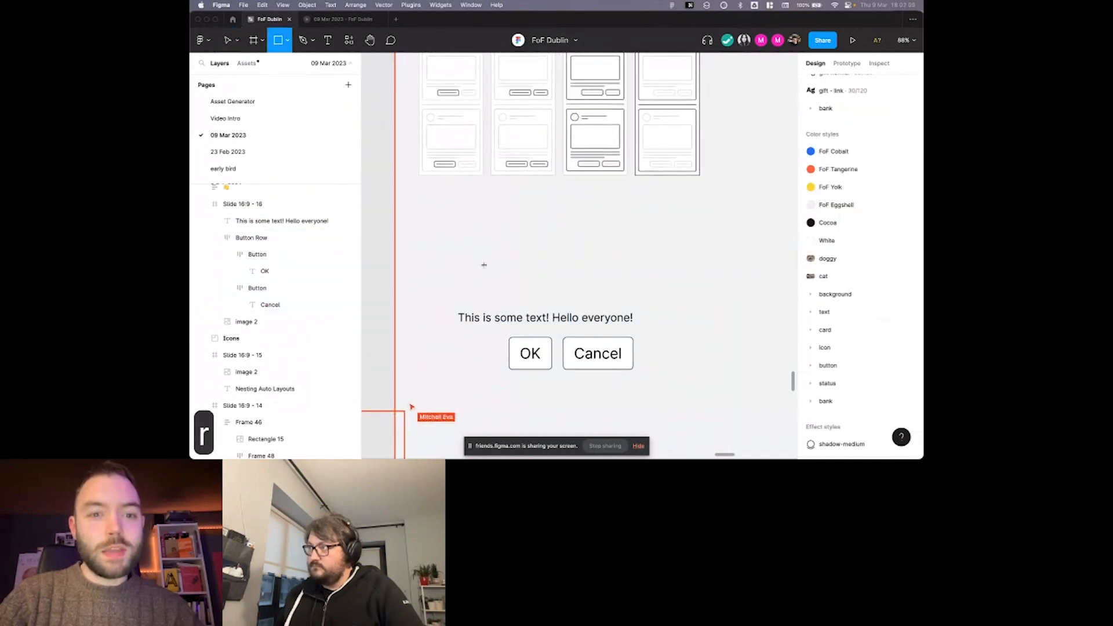
left_click_drag(462, 212, 627, 300)
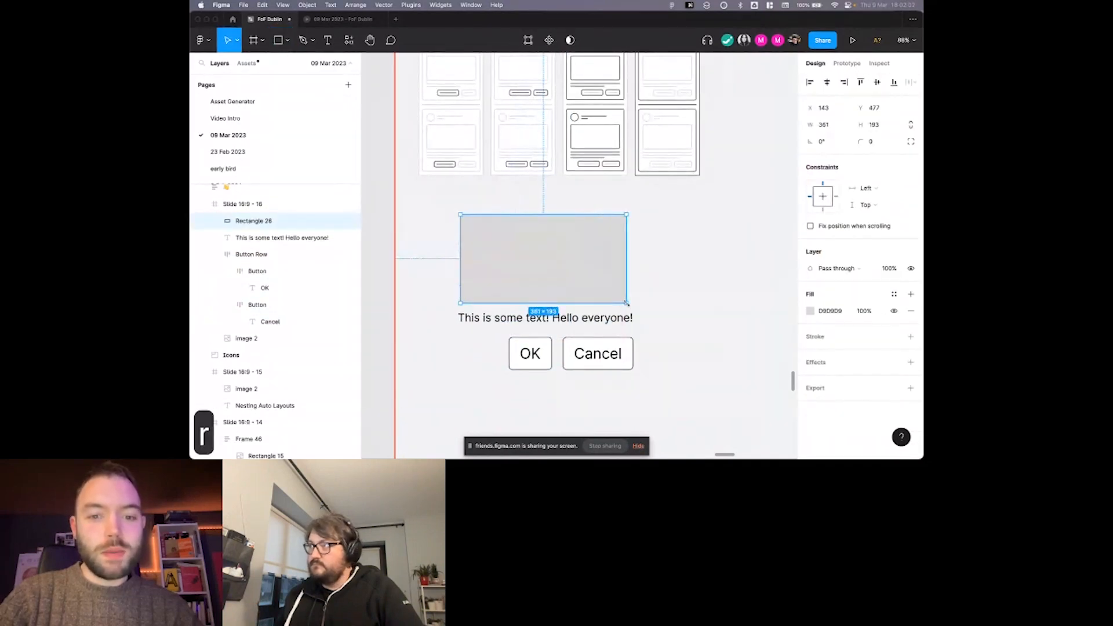
left_click(637, 305)
Select the rectangle, text and button row and move them down together, with the rectangle at about Y 568.
left_click_drag(451, 202, 693, 400)
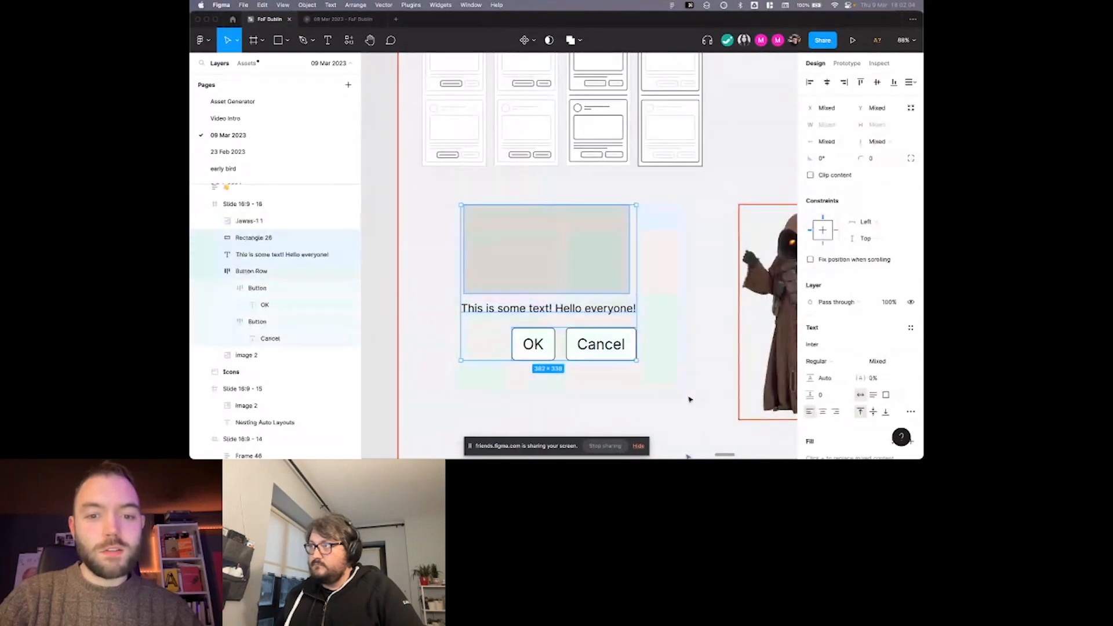
scroll(665, 385, "down", 1)
scroll(552, 305, "right", 5)
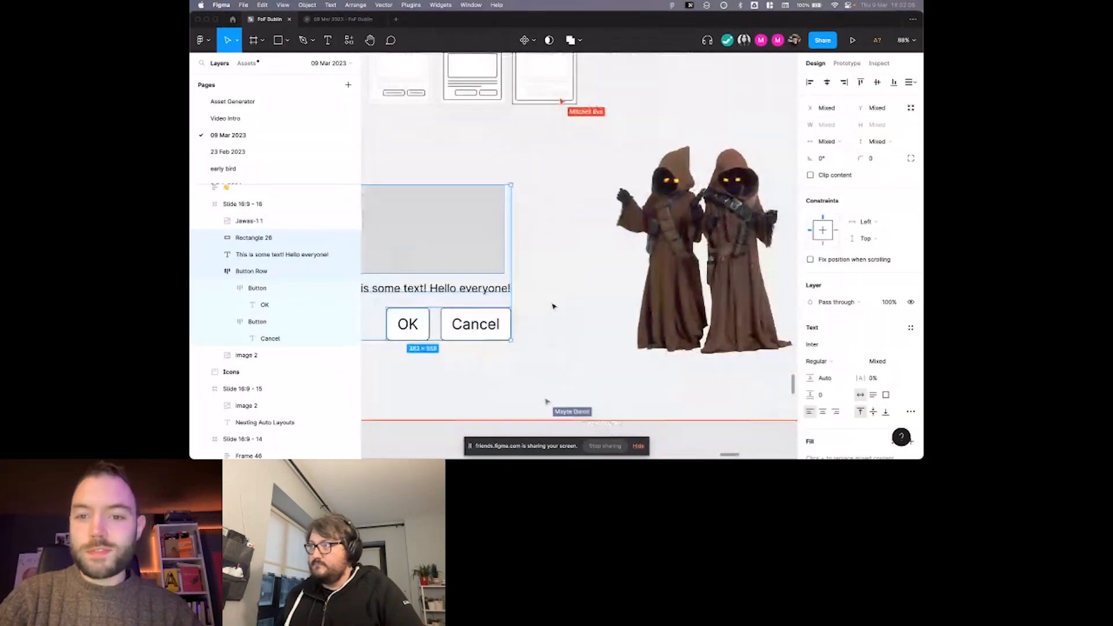
scroll(552, 306, "left", 5)
scroll(553, 305, "up", 1)
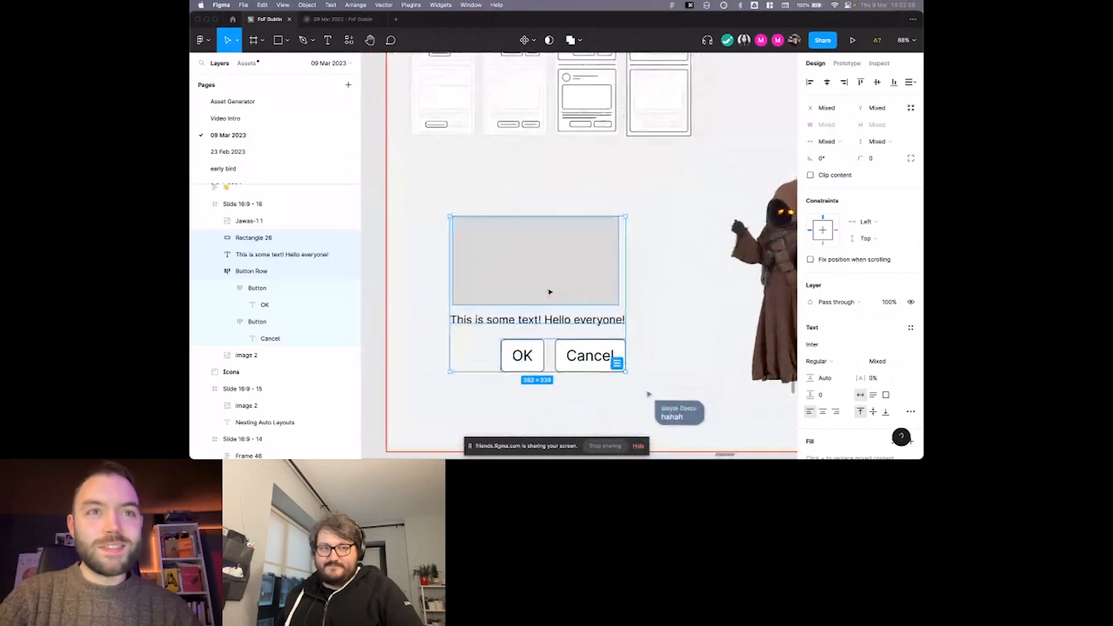
left_click(573, 200)
scroll(452, 189, "right", 1)
scroll(451, 188, "down", 1)
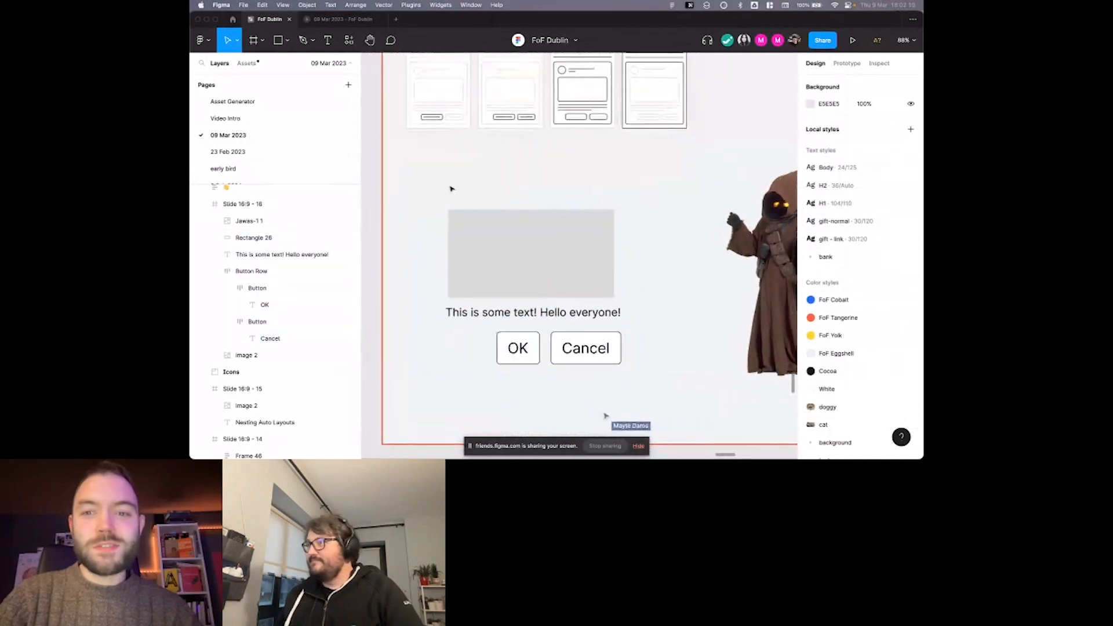
Add a stroke to the rectangle above the text.
left_click(514, 287)
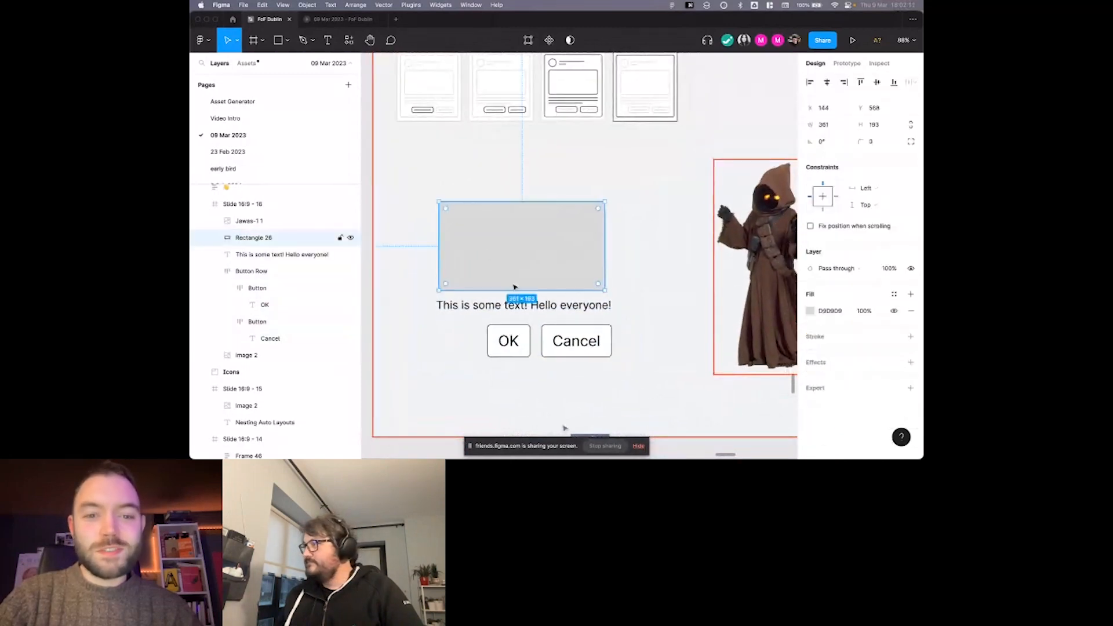
left_click(911, 337)
left_click(626, 167)
scroll(604, 171, "right", 1)
scroll(604, 171, "up", 1)
scroll(507, 196, "left", 1)
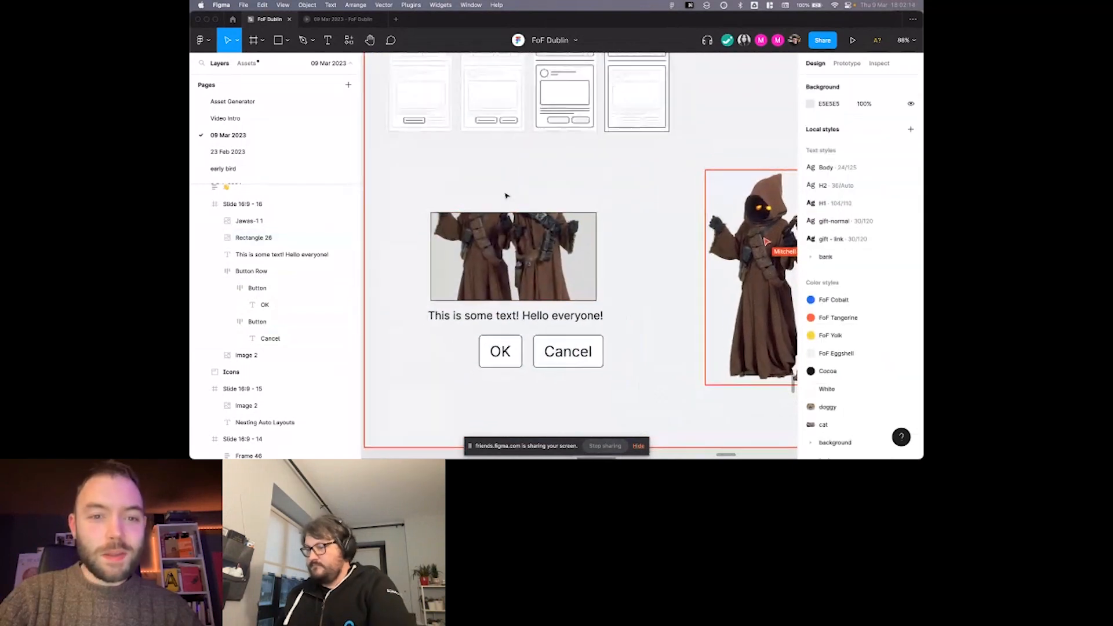
Draw a circle about 46 px in diameter above the image rectangle's upper-left corner as an avatar placeholder.
scroll(461, 197, "up", 3, "ctrl")
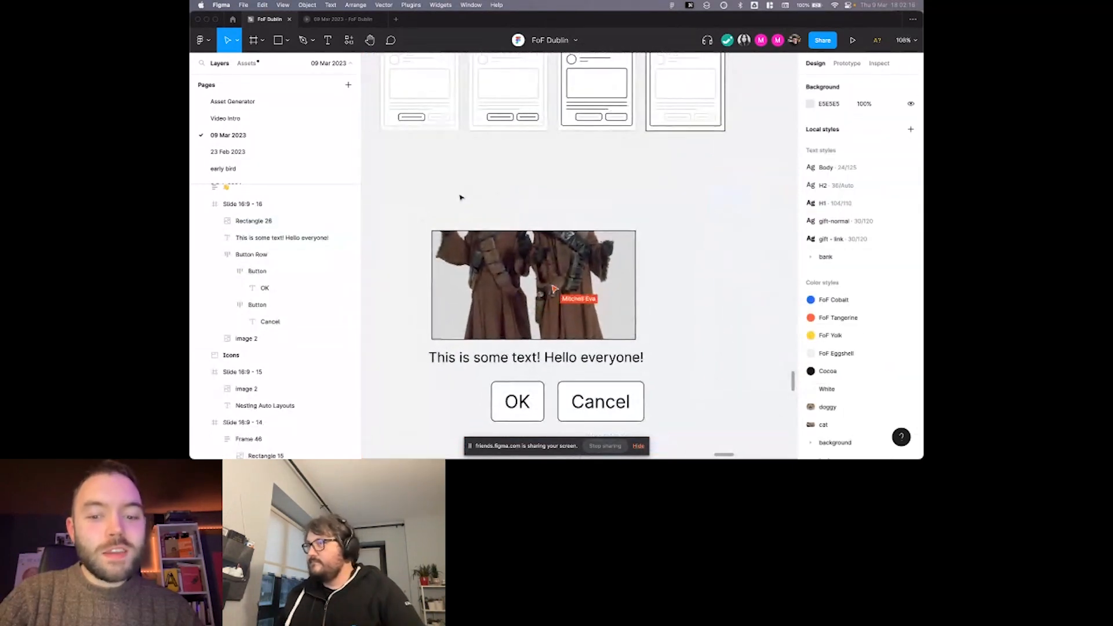
key("o")
left_click_drag(461, 197, 436, 221)
scroll(462, 207, "up", 1)
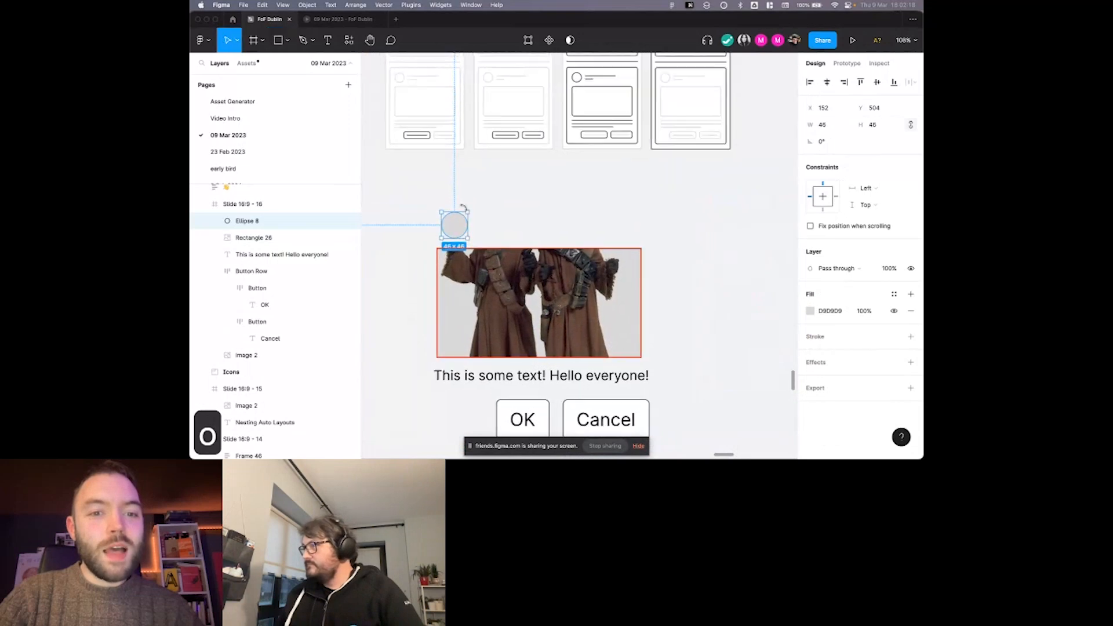
left_click(464, 203)
scroll(424, 107, "left", 1)
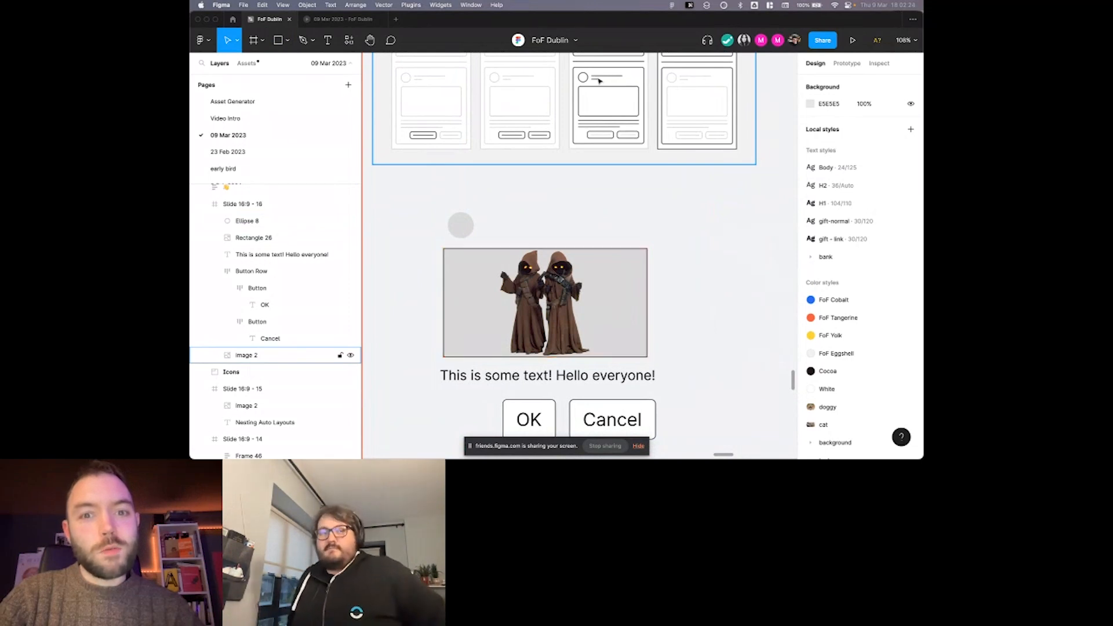
Add a text layer reading "Title" beside the avatar circle and set its font size to 14.
key("t")
left_click(490, 228)
type("Title")
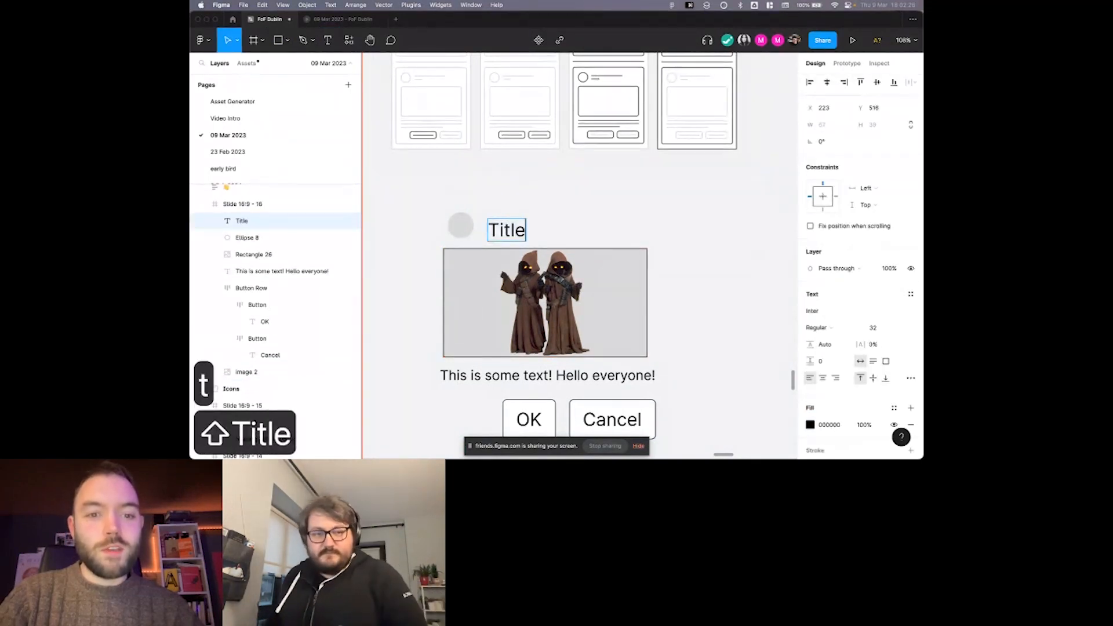
key("super+a")
left_click(899, 327)
type("14")
key("Return")
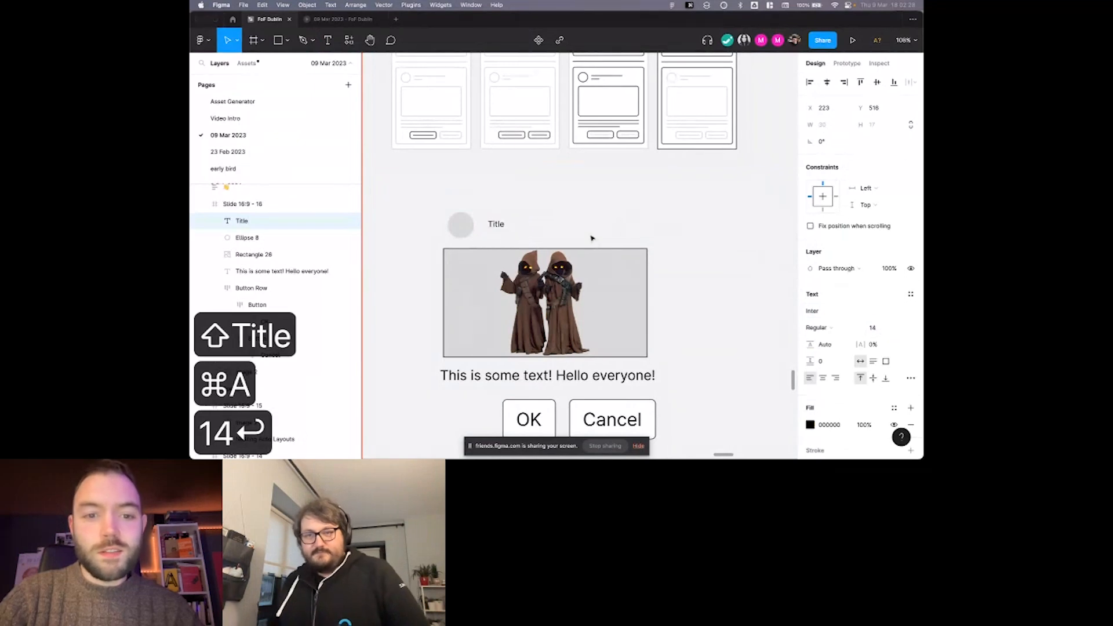
Duplicate the "Title" text and place the copy directly beneath the original.
left_click_drag(502, 237, 501, 237)
scroll(500, 237, "up", 5)
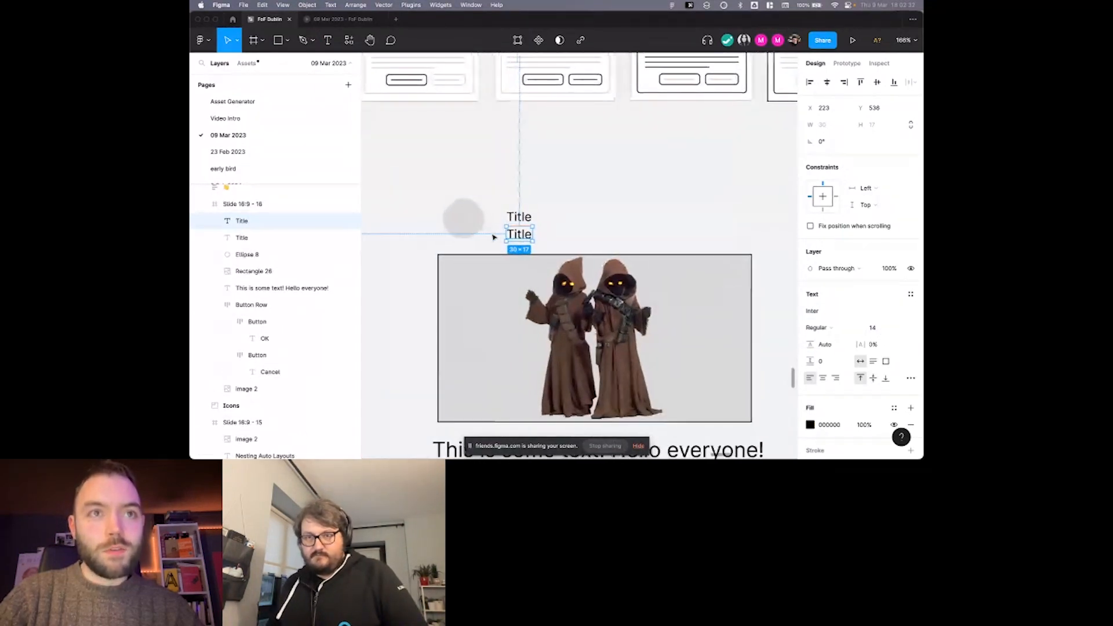
right_click(492, 235)
key("Escape")
Make the lower "Title" copy bold and change its text to "3 Days ago".
left_click(242, 221)
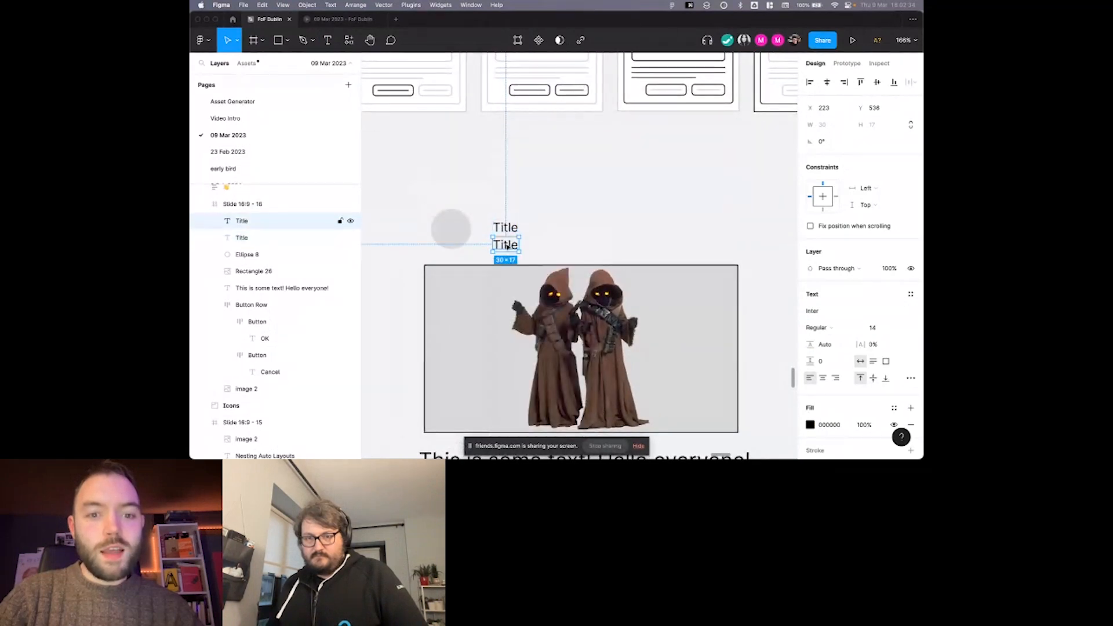
key("super+b")
double_click(512, 246)
type("4")
key("BackSpace")
type("3 Days ago")
key("Escape")
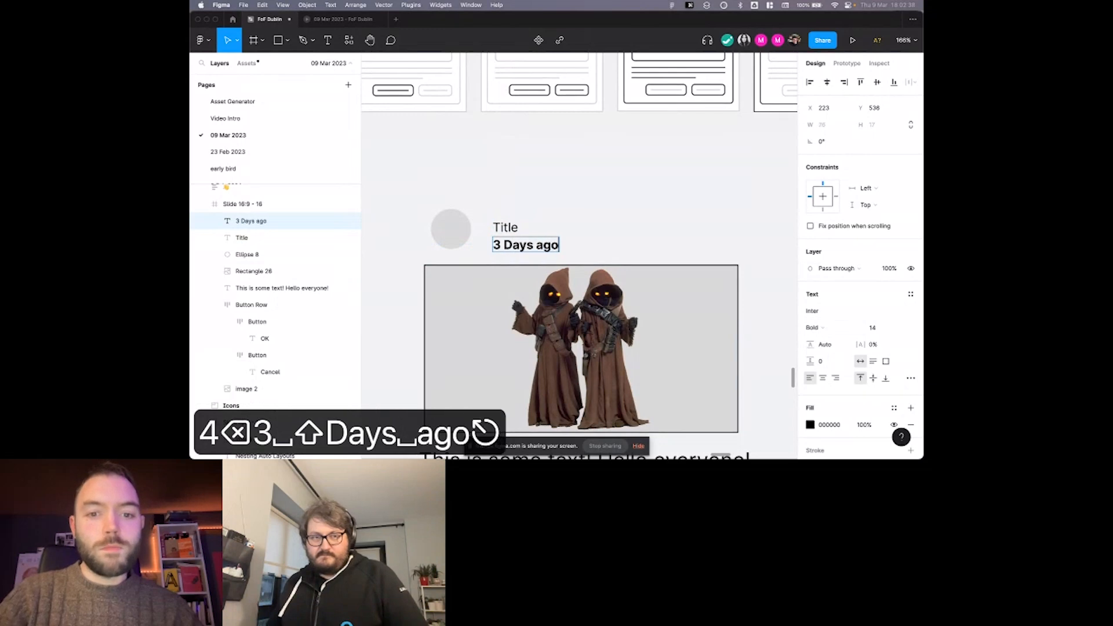
Set the font size of the upper "Title" text to 16.
left_click(506, 228)
left_click(877, 328)
type("16")
key("Return")
left_click(524, 149)
scroll(524, 149, "down", 5)
scroll(497, 155, "up", 1)
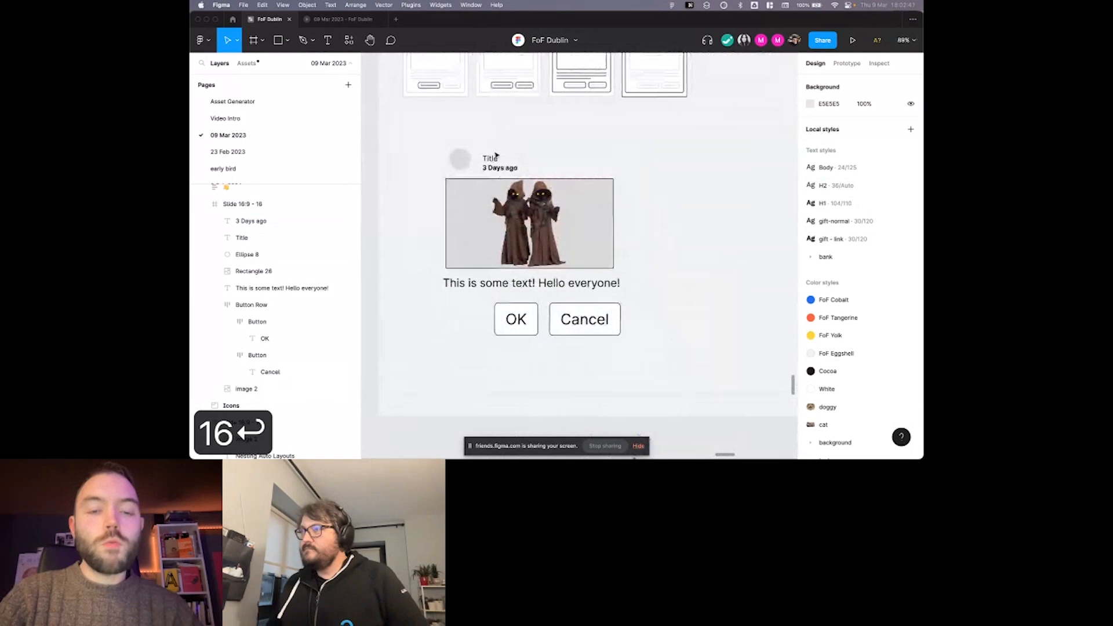
Try to put the avatar, both title texts, image, body text and button row into a single auto layout.
left_click_drag(439, 132, 711, 373)
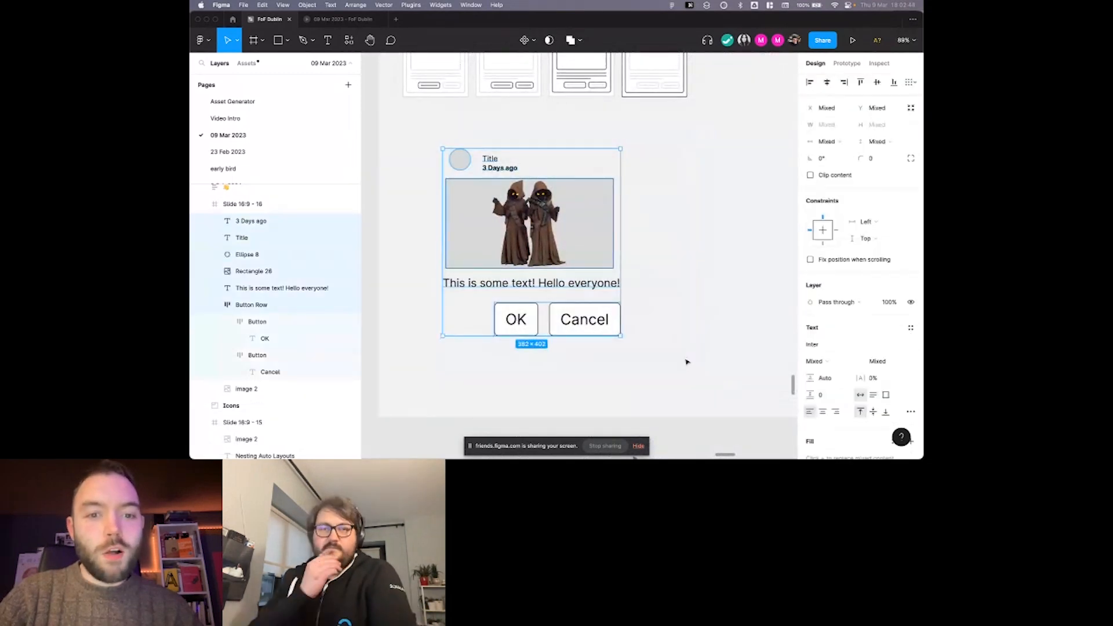
scroll(687, 361, "left", 1)
right_click(685, 360)
left_click(497, 233)
key("super+z")
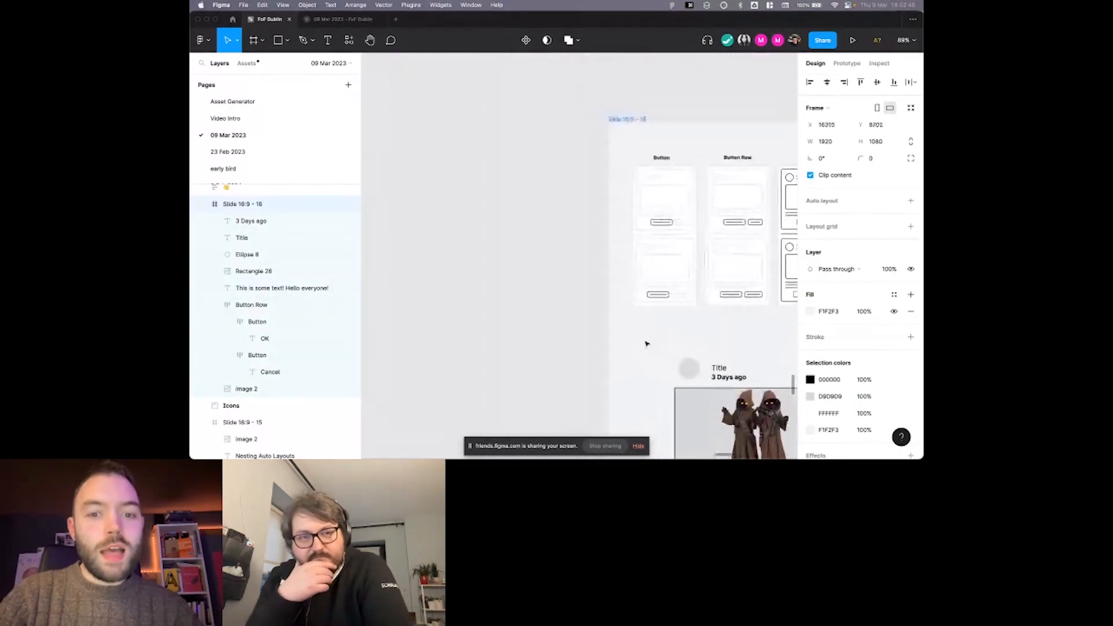
left_click(396, 157)
left_click_drag(385, 144, 694, 368)
key("shift+a")
scroll(690, 341, "down", 1)
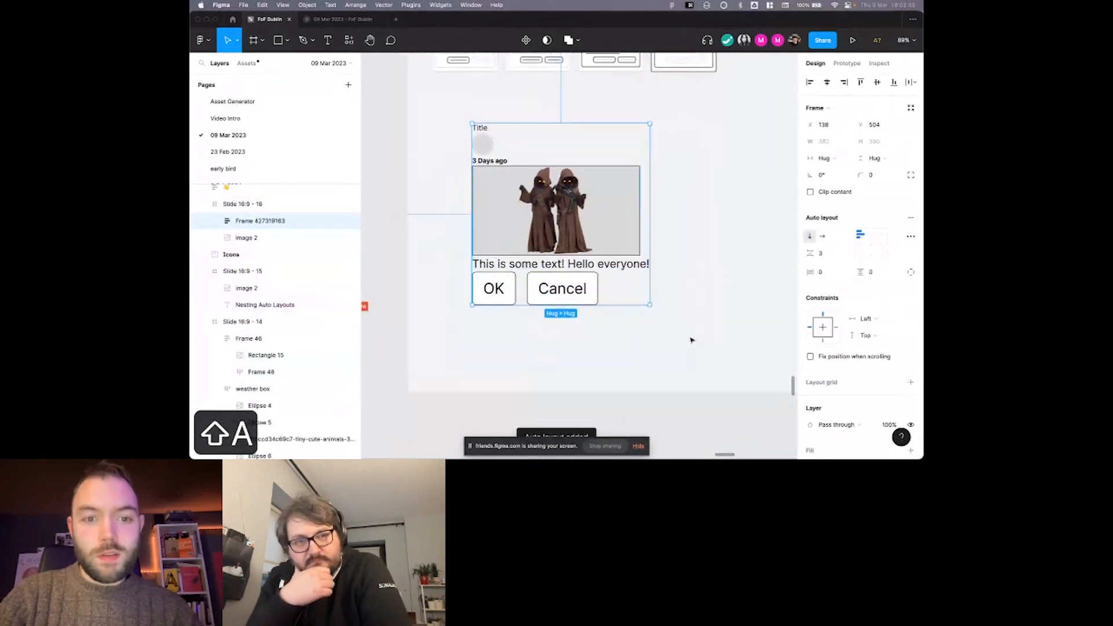
scroll(527, 154, "up", 5)
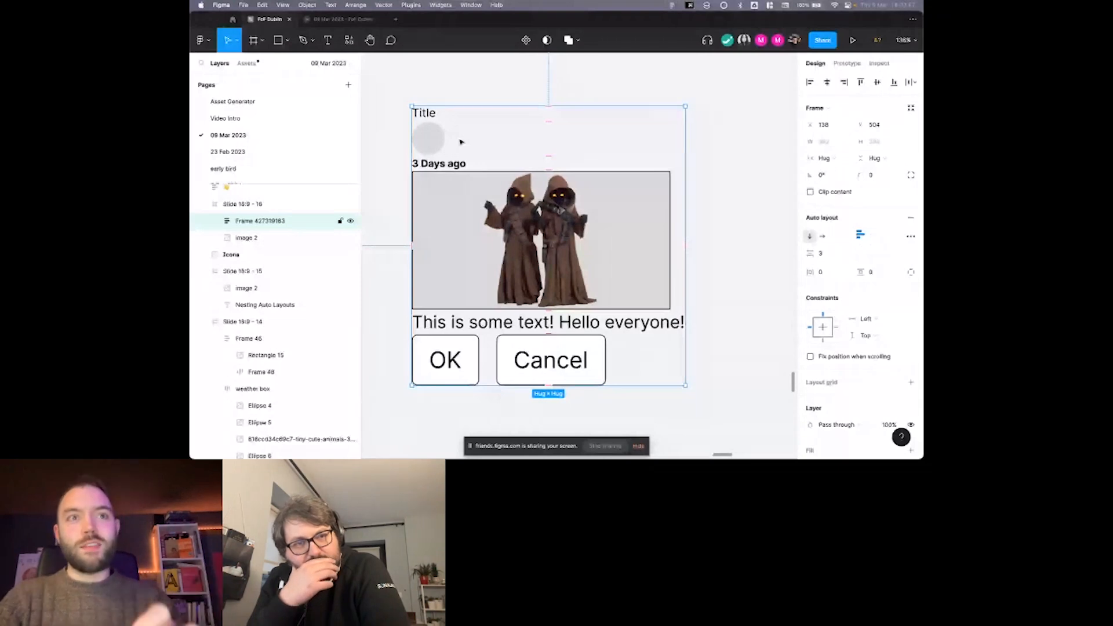
Undo the auto layout that wraps all the card elements and clear the selection.
key("super+z")
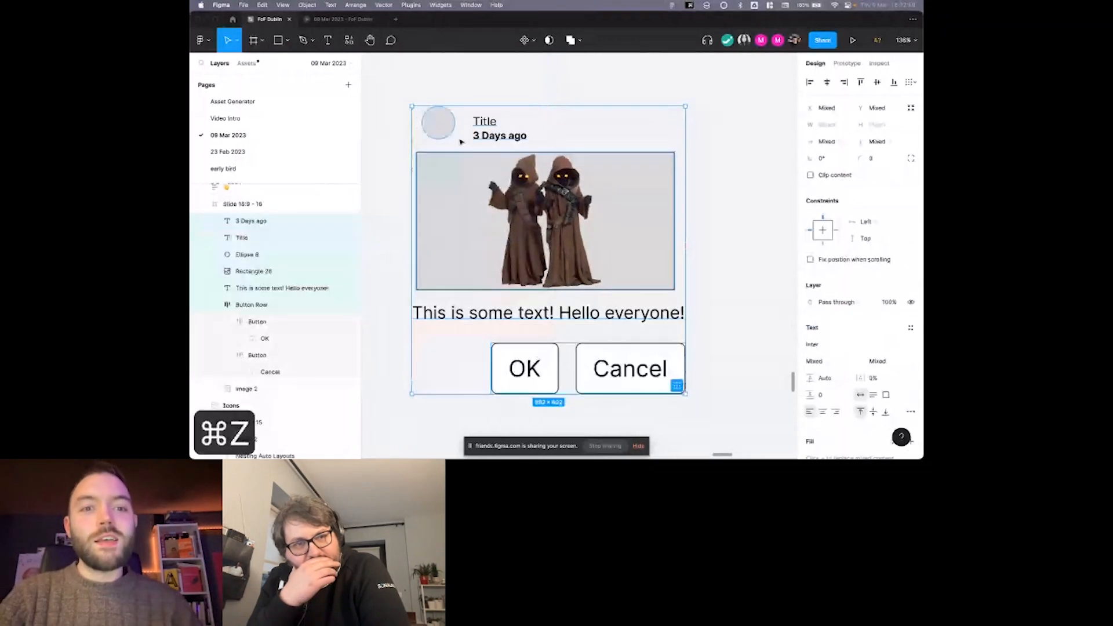
key("super+z")
key("super+z")
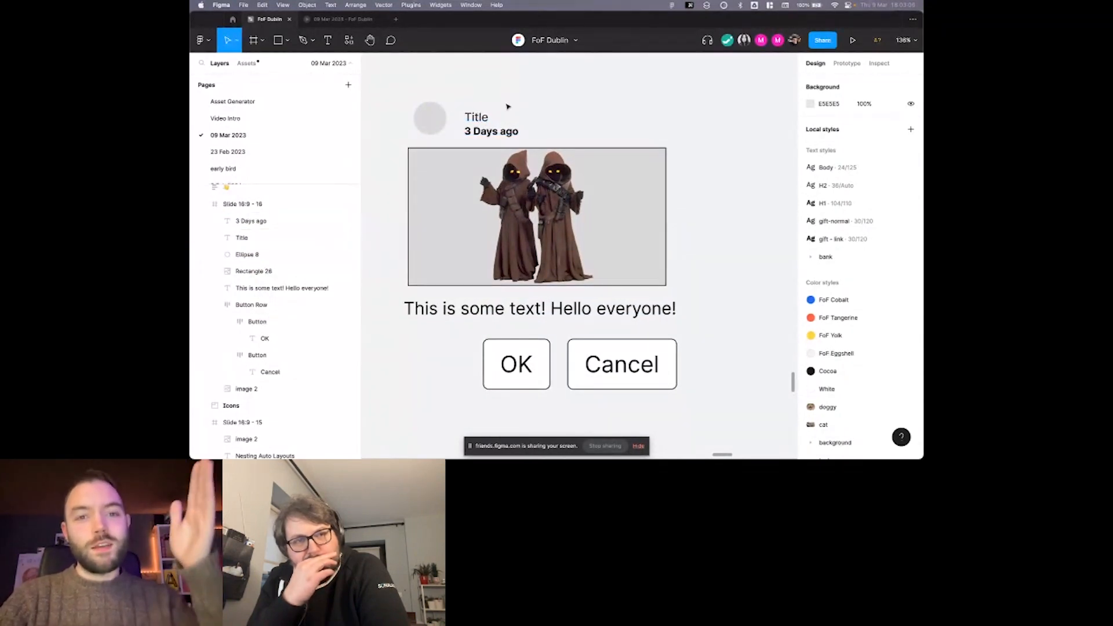
left_click(481, 118)
left_click(506, 133, "shift")
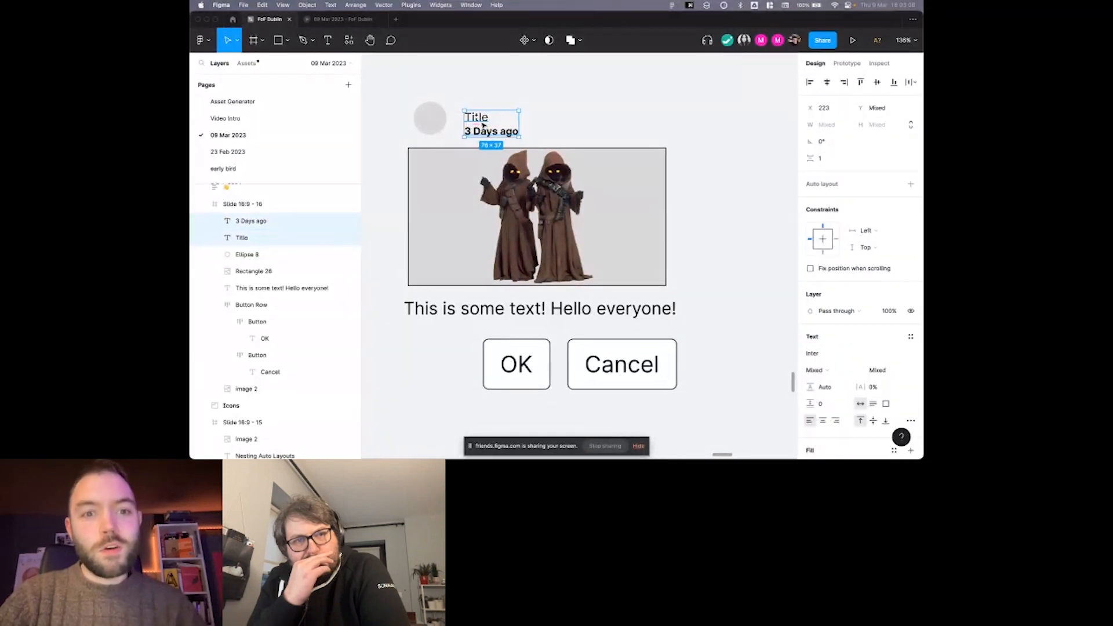
left_click(443, 111)
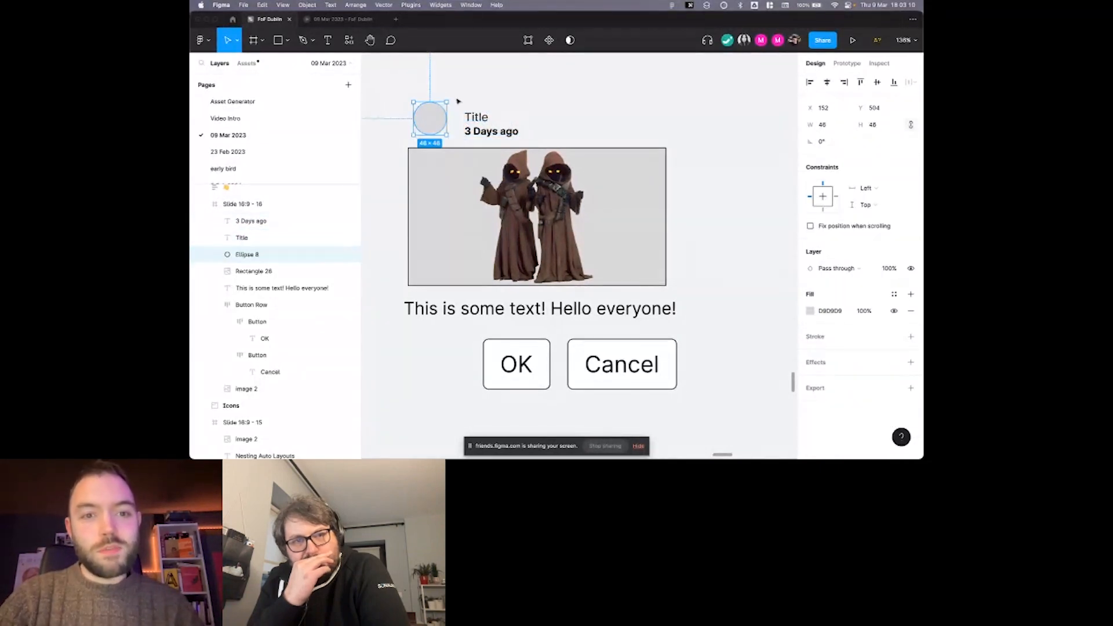
left_click_drag(404, 98, 518, 145)
left_click(556, 125)
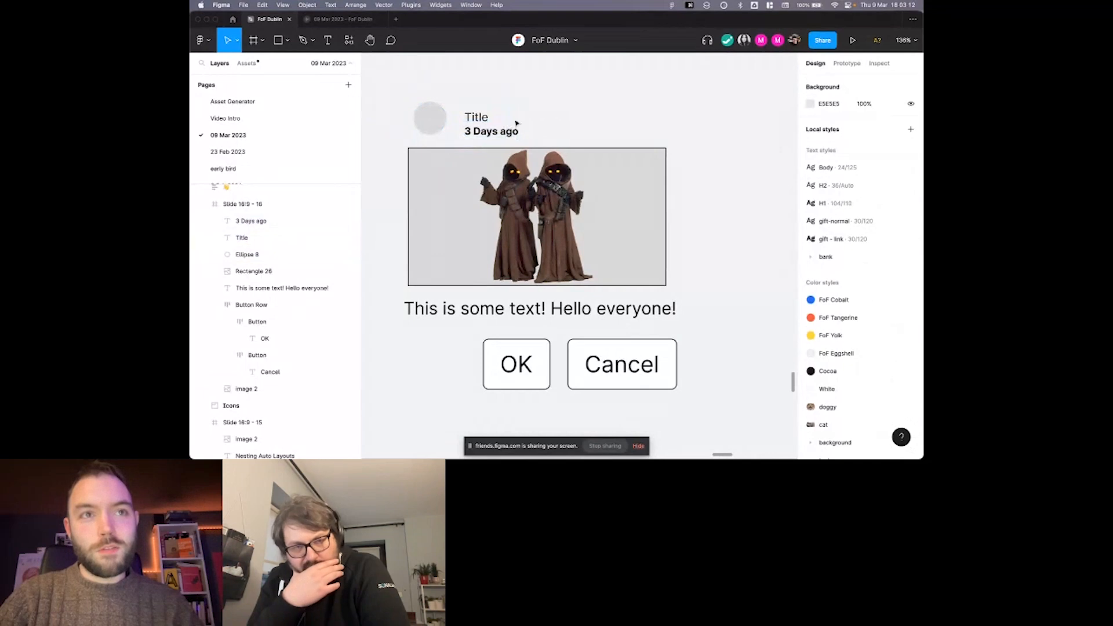
scroll(487, 120, "down", 1)
scroll(488, 122, "left", 1)
scroll(489, 121, "right", 1)
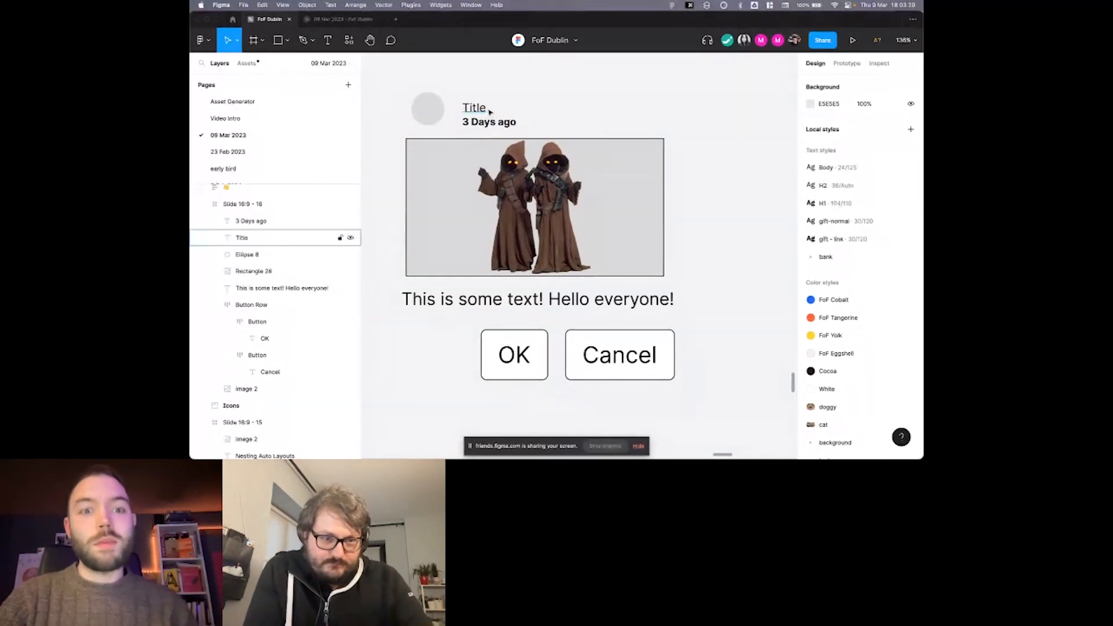
Wrap the "Title" and "3 Days ago" texts in a vertical auto layout and shift it slightly beside the avatar.
scroll(484, 112, "right", 1)
left_click(480, 114)
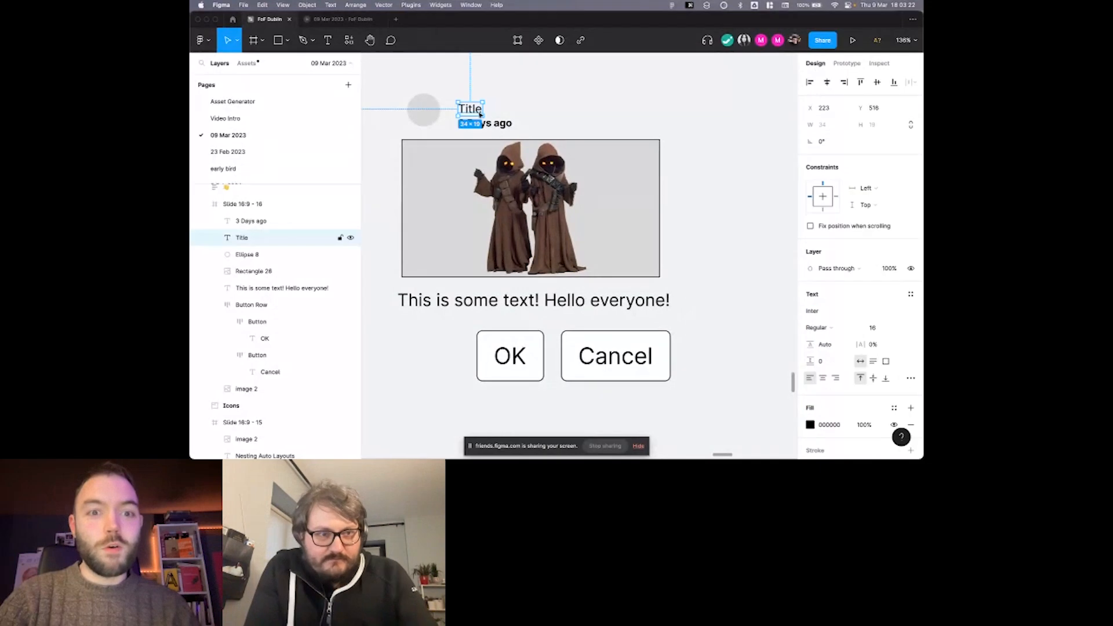
left_click(497, 125, "shift")
scroll(504, 124, "left", 1)
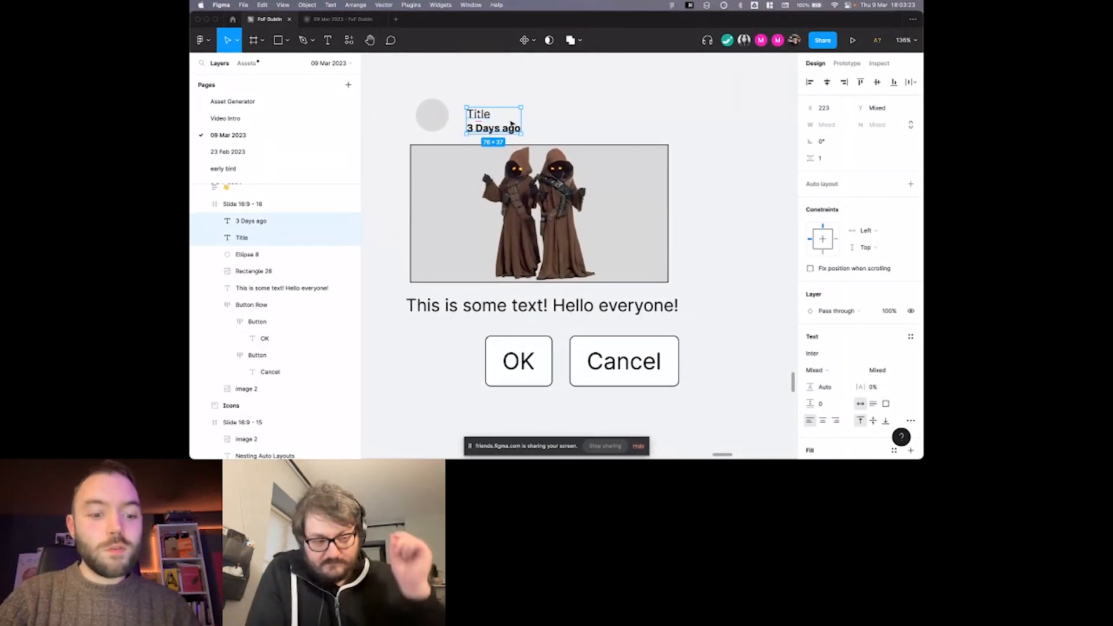
key("shift+a")
scroll(502, 131, "left", 1)
scroll(502, 131, "up", 1)
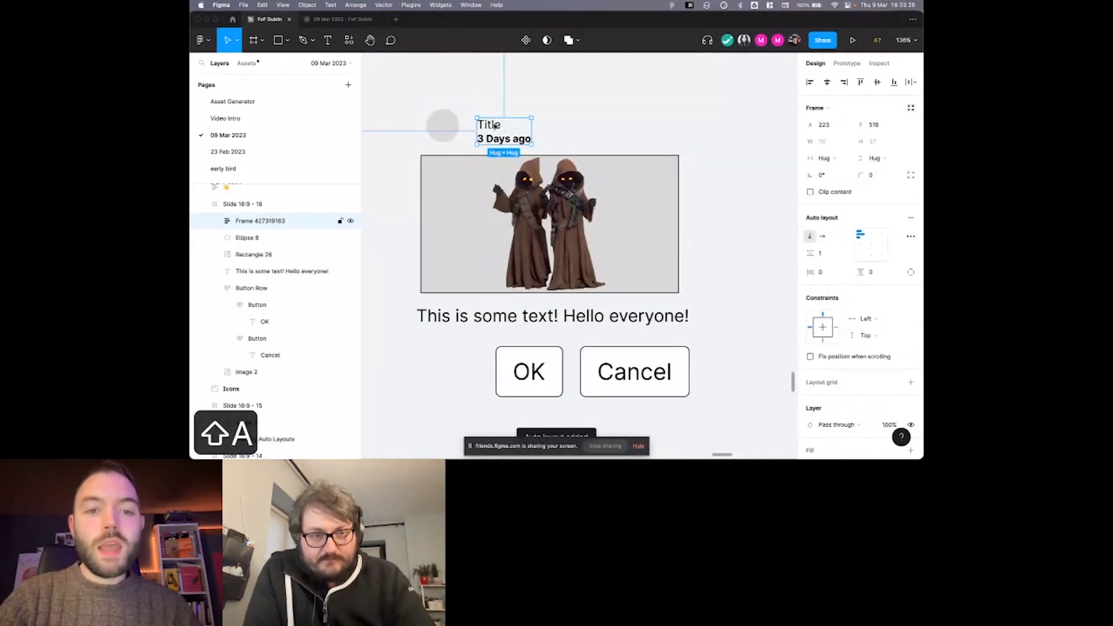
left_click_drag(497, 125, 498, 123)
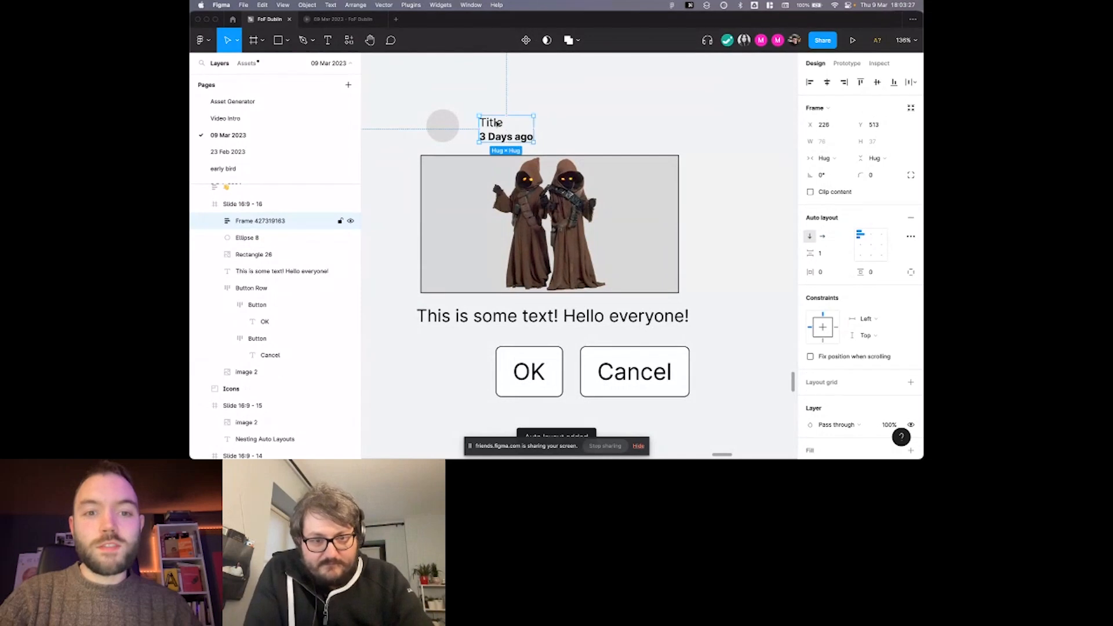
Set the vertical spacing between the "Title" and "3 Days ago" texts to 4.
left_click(825, 256)
type("4")
key("Return")
scroll(629, 157, "left", 1)
scroll(629, 156, "up", 1)
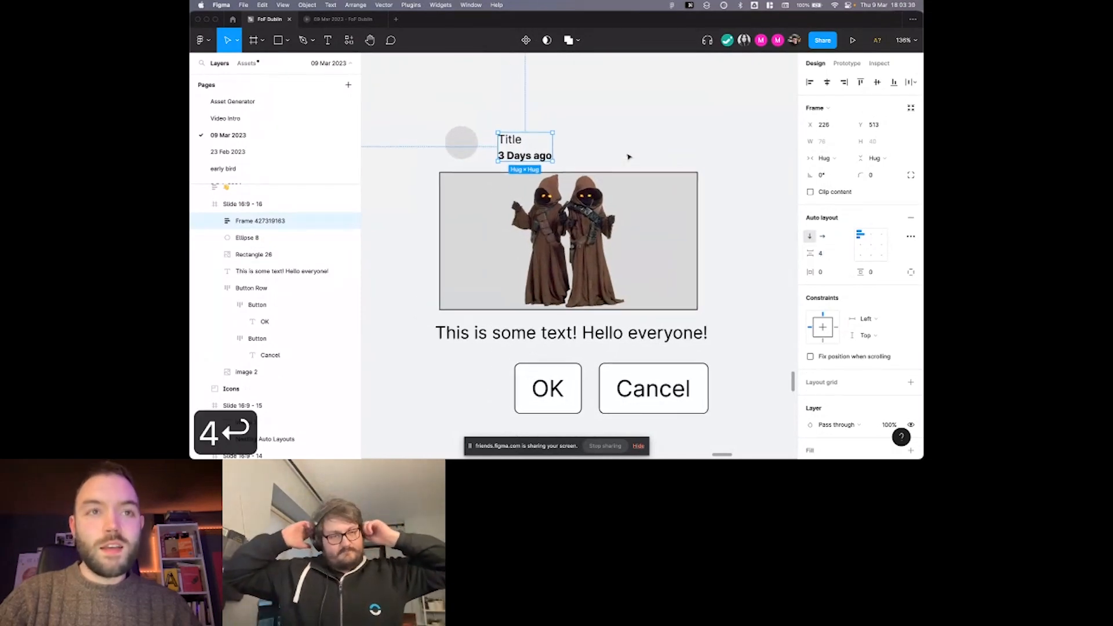
Nudge the title text frame up beside the avatar circle and combine both in a horizontal auto layout.
left_click_drag(515, 144, 514, 139)
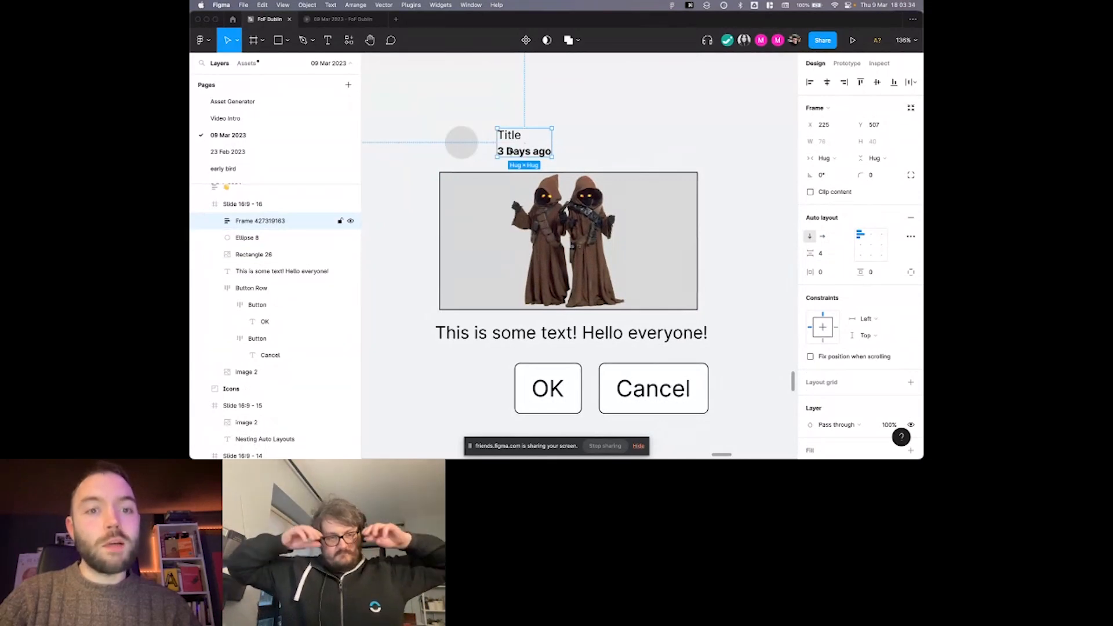
left_click(455, 139, "shift")
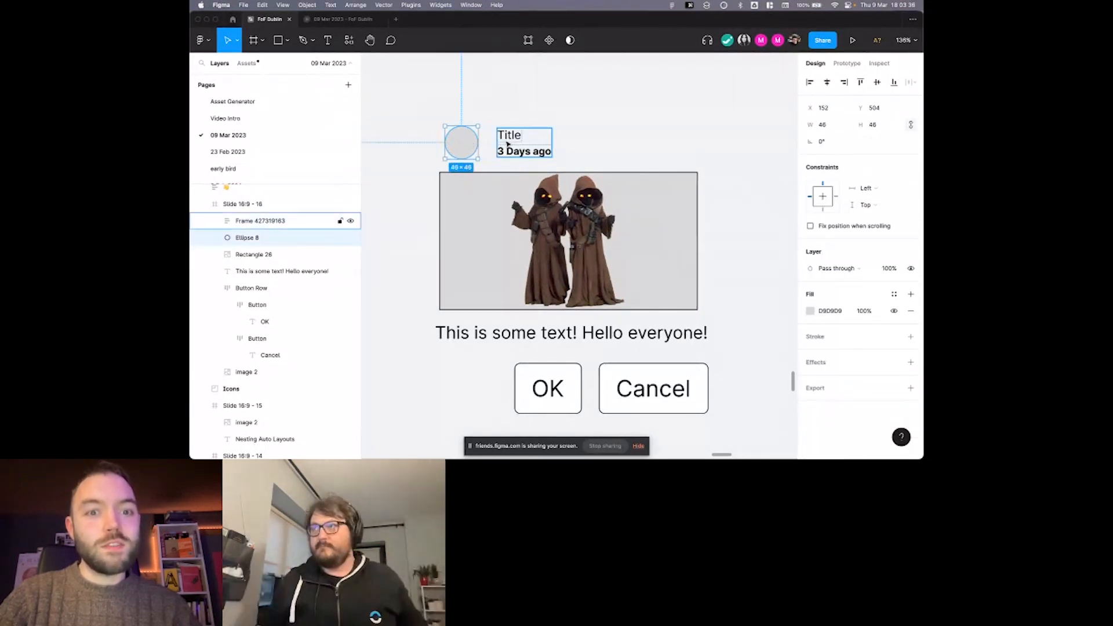
key("shift+a")
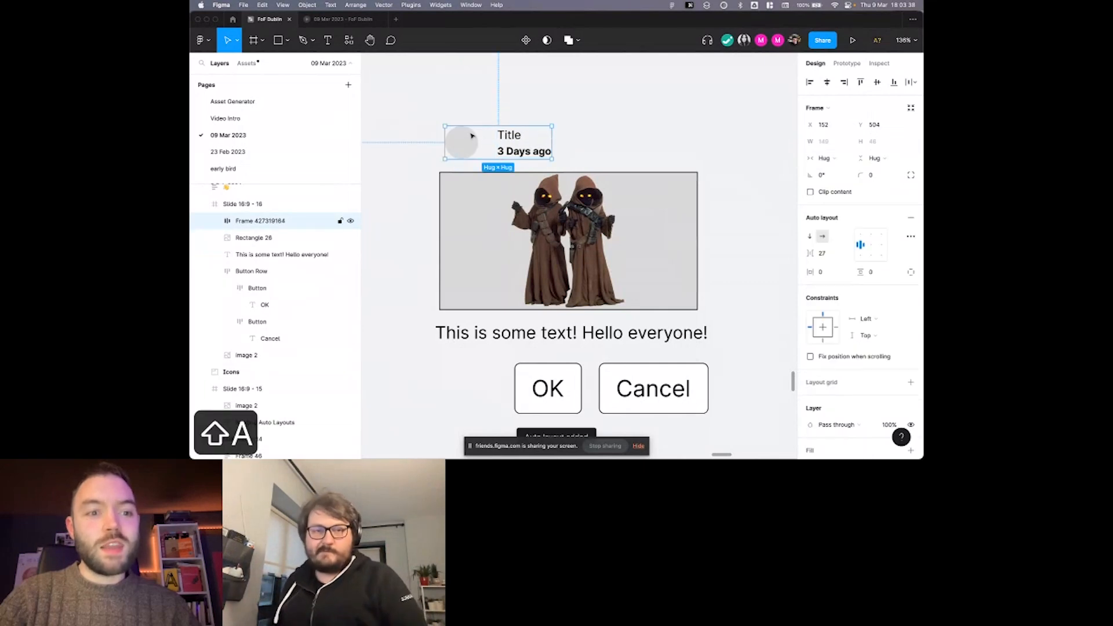
Examine the nesting of the avatar and title frames by selecting their layers and toggling the outline view on and off.
double_click(509, 141)
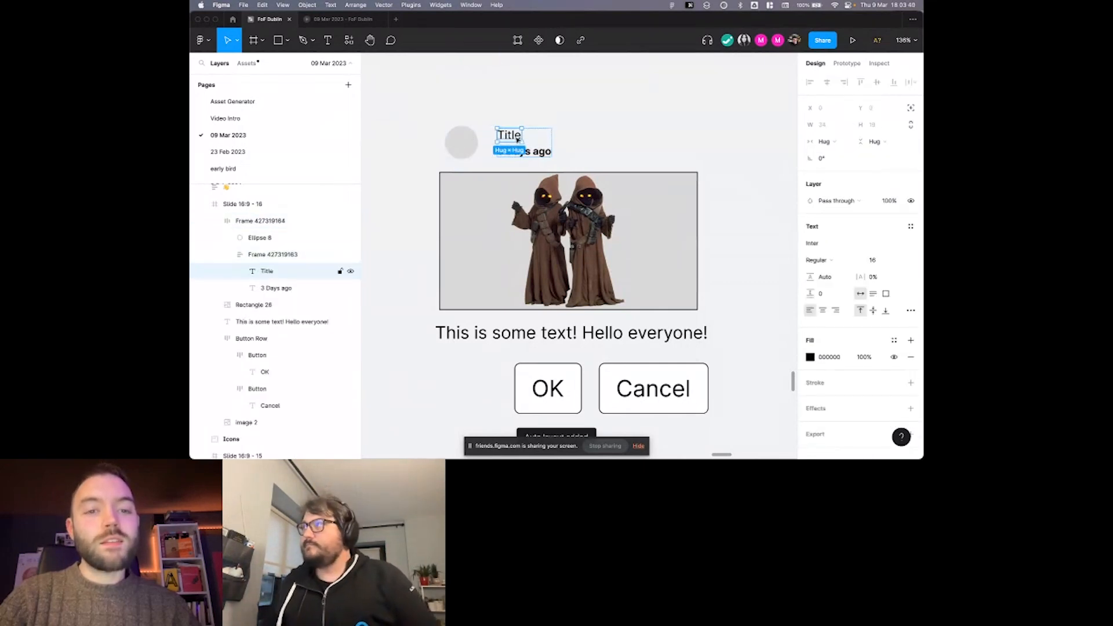
left_click(545, 125)
left_click(515, 151)
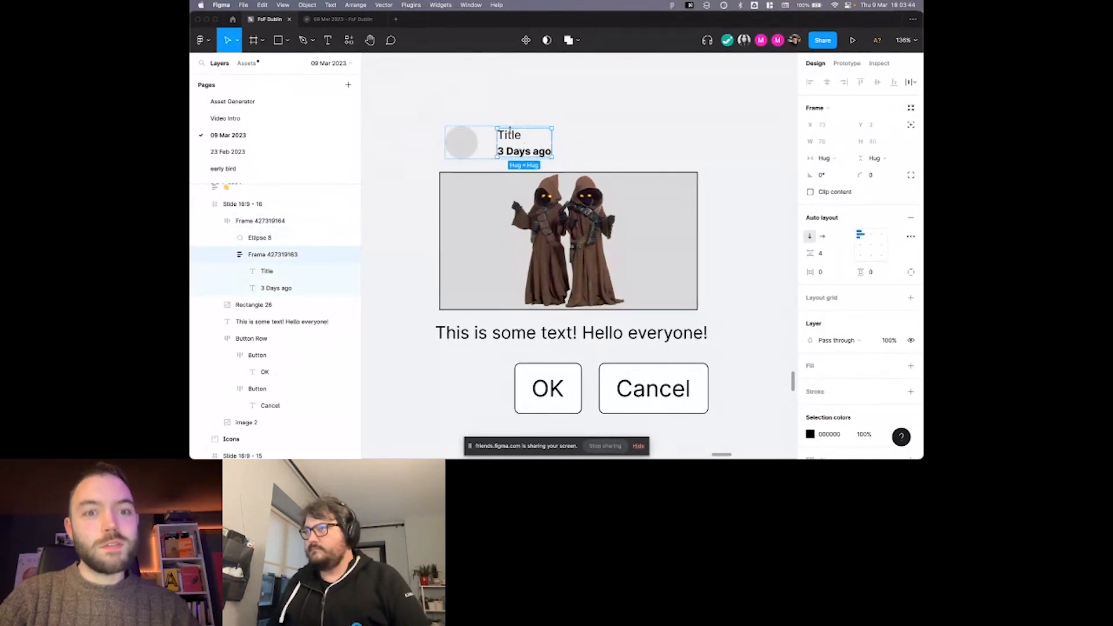
left_click(511, 137)
left_click(523, 150, "shift")
key("super+y")
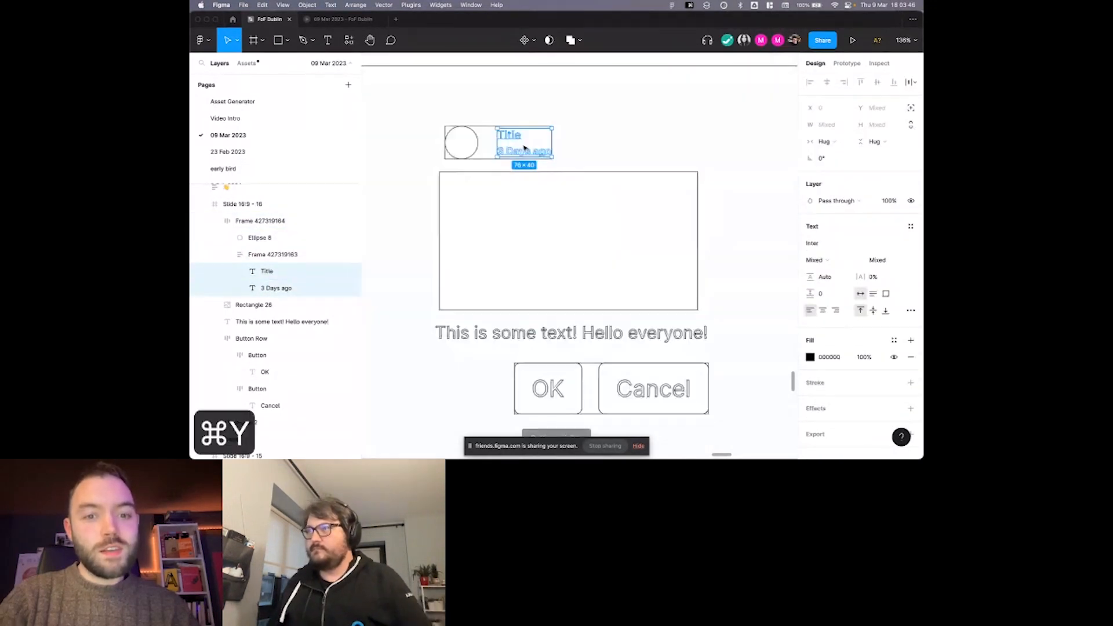
scroll(493, 140, "up", 3)
left_click(493, 141)
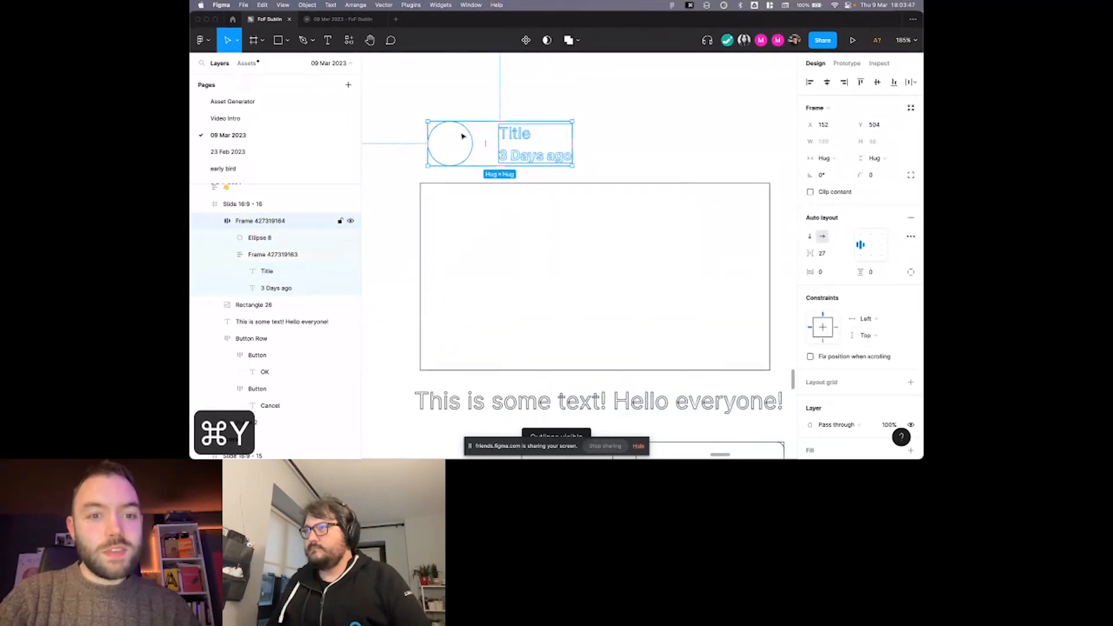
left_click(517, 135, "super")
left_click(466, 137, "super")
left_click(520, 135, "super")
key("super+y")
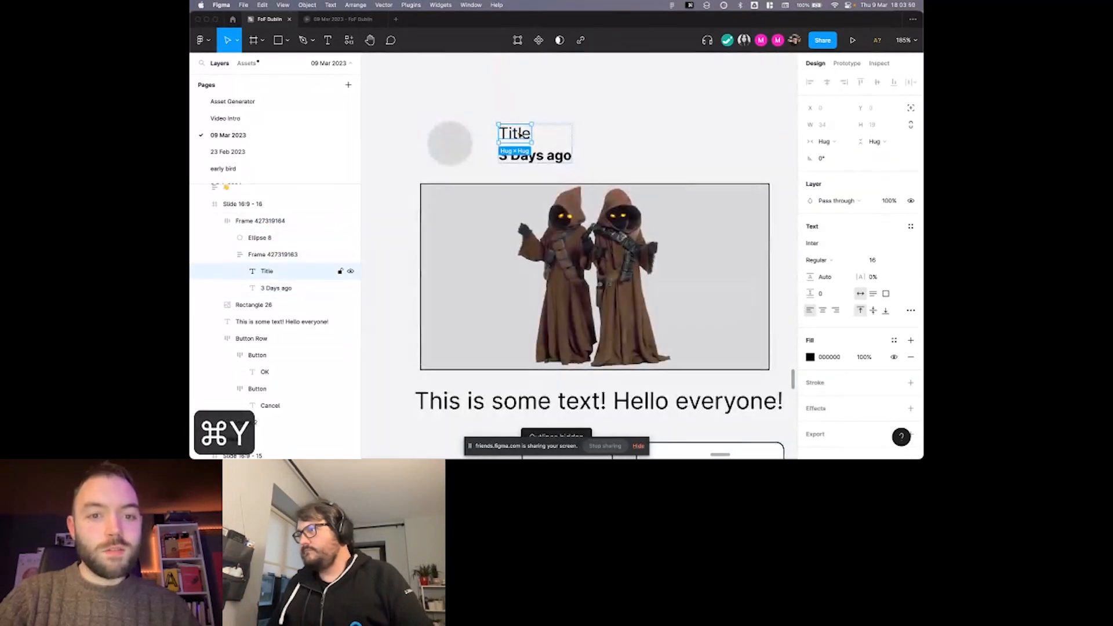
scroll(520, 134, "down", 4)
left_click(509, 108)
Combine the avatar header frame, image rectangle, body text and button row in one vertical auto layout.
left_click(473, 139)
scroll(478, 135, "down", 1)
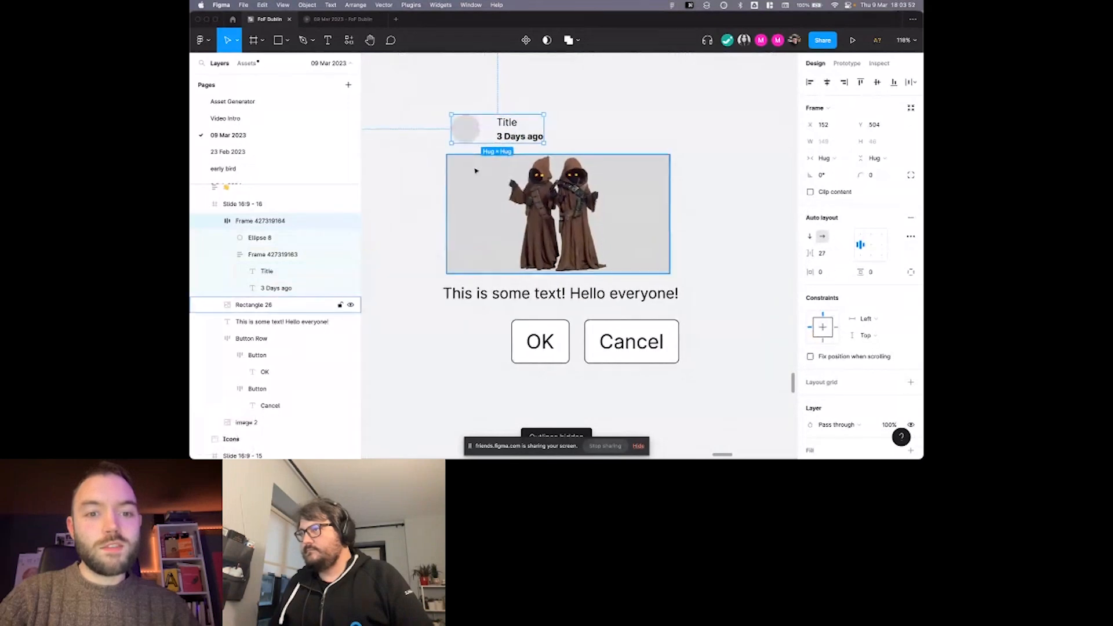
left_click(476, 170, "shift")
left_click(499, 293, "shift")
left_click(540, 342, "shift")
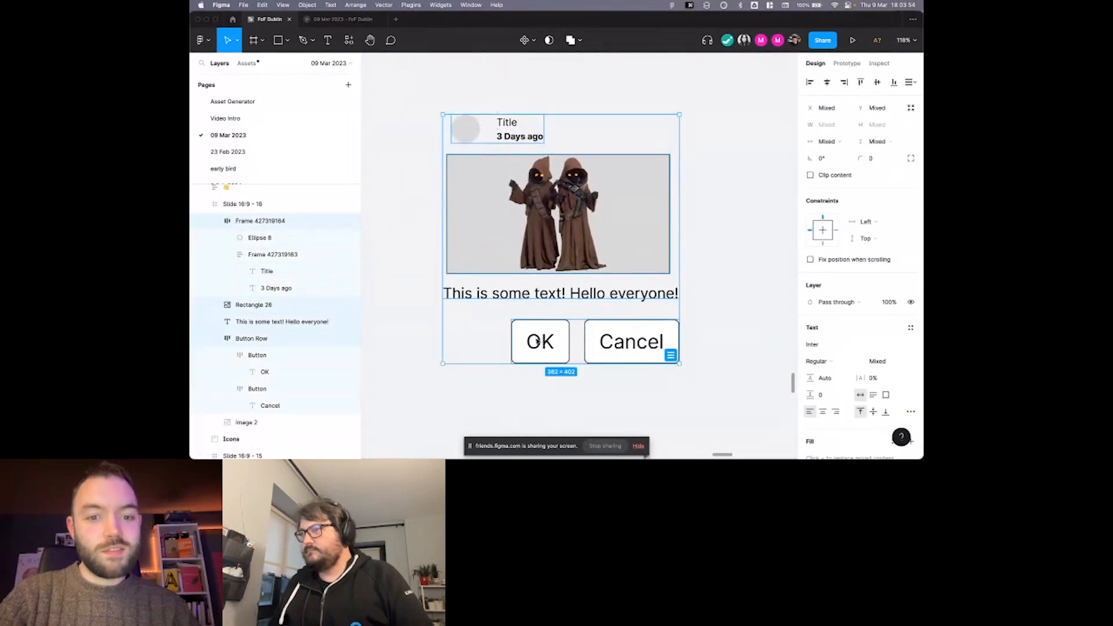
scroll(539, 342, "down", 2)
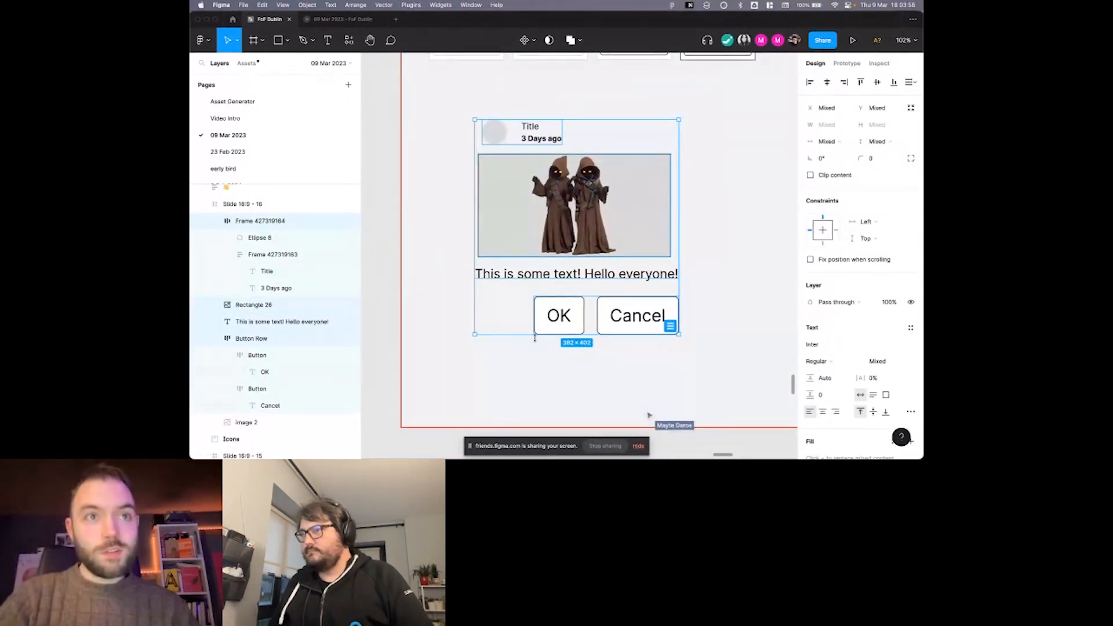
key("shift+a")
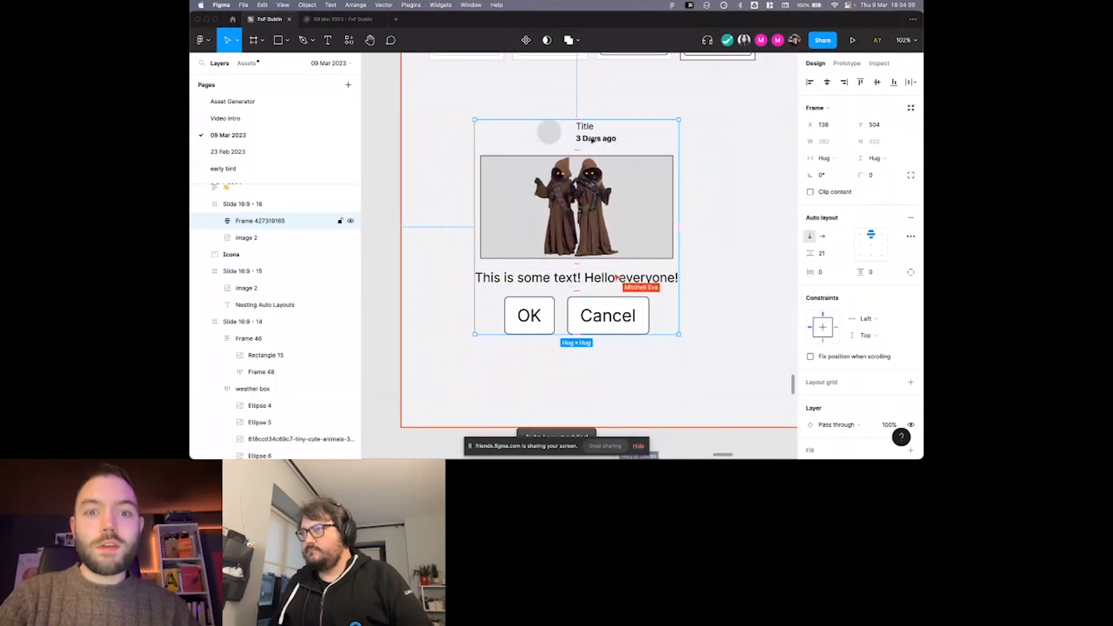
scroll(591, 140, "down", 2)
scroll(592, 139, "right", 2)
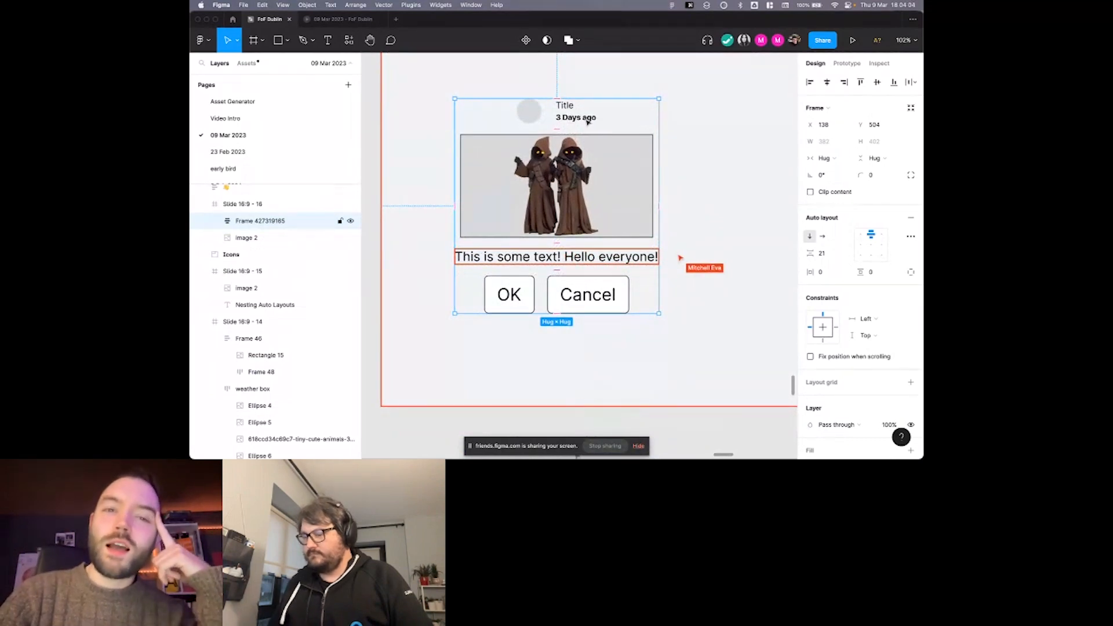
scroll(588, 122, "up", 4)
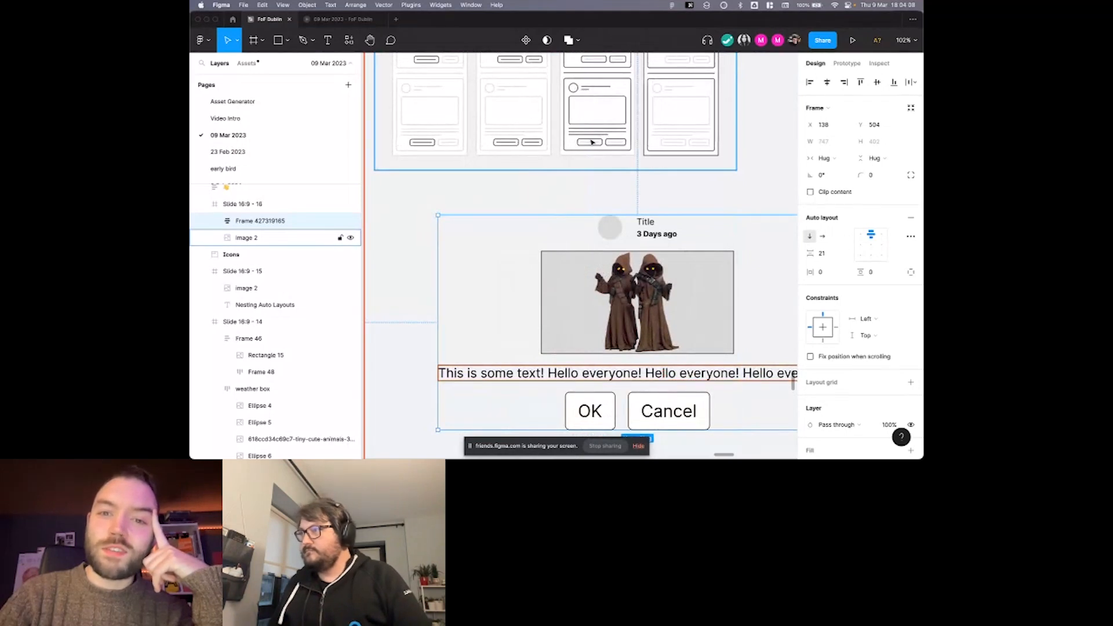
scroll(608, 148, "down", 3)
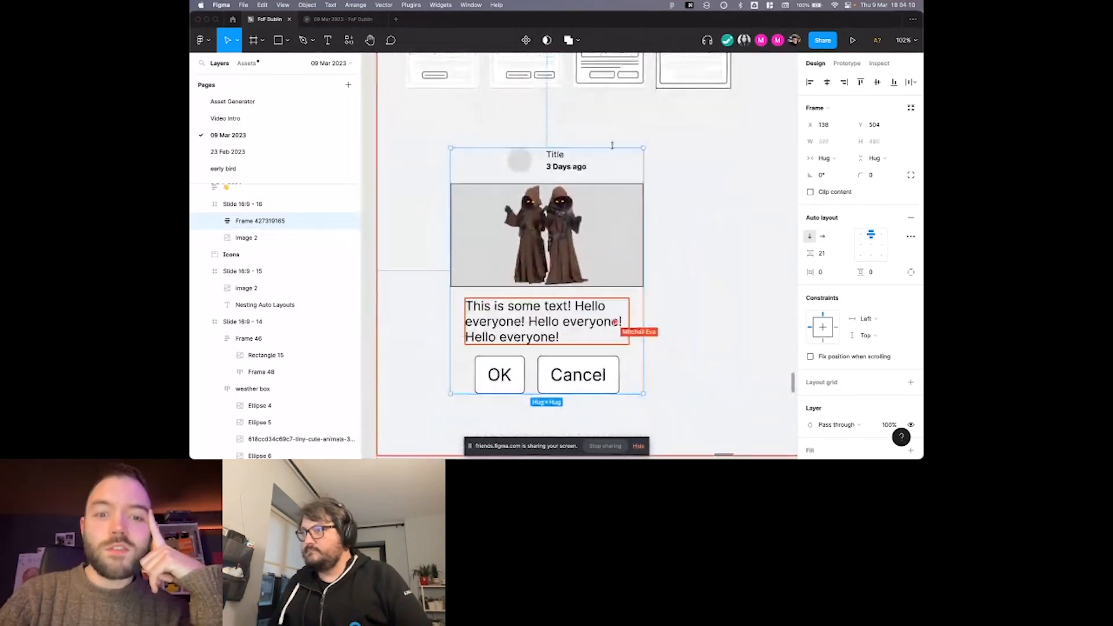
Set the horizontal resizing of the avatar and title header frame to Fill container within the card.
scroll(612, 145, "down", 1)
left_click(577, 153)
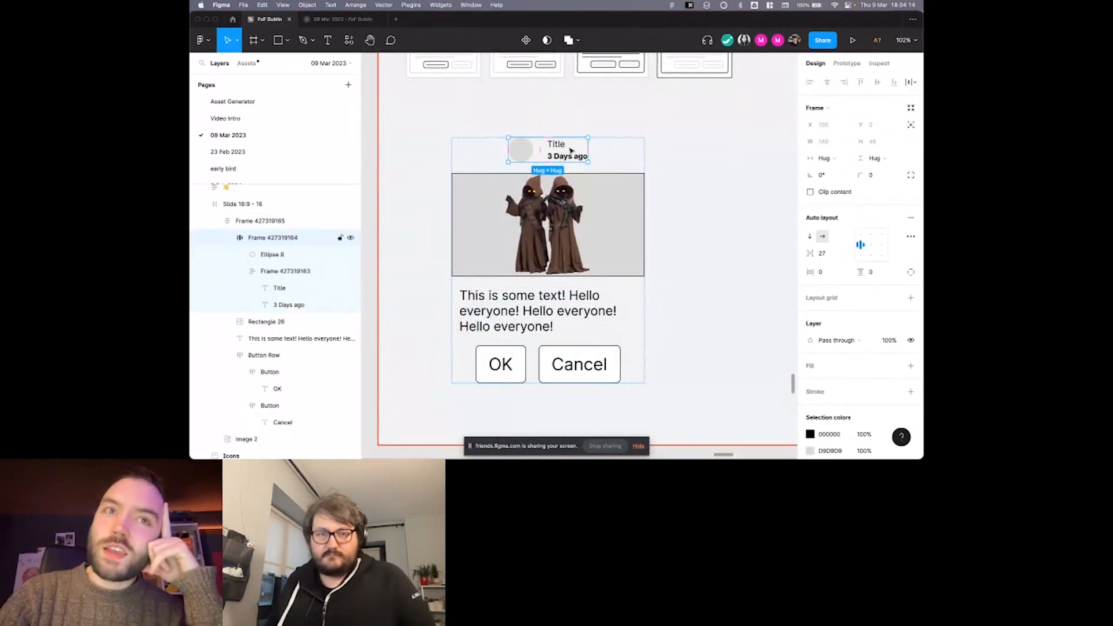
left_click(825, 159)
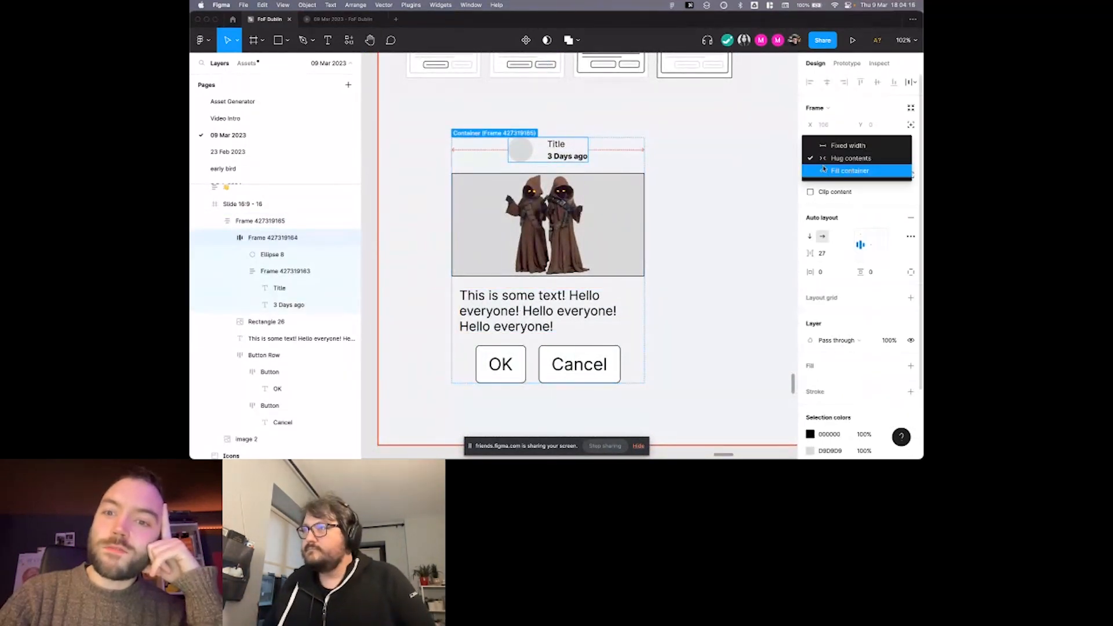
left_click(849, 170)
scroll(786, 168, "down", 2)
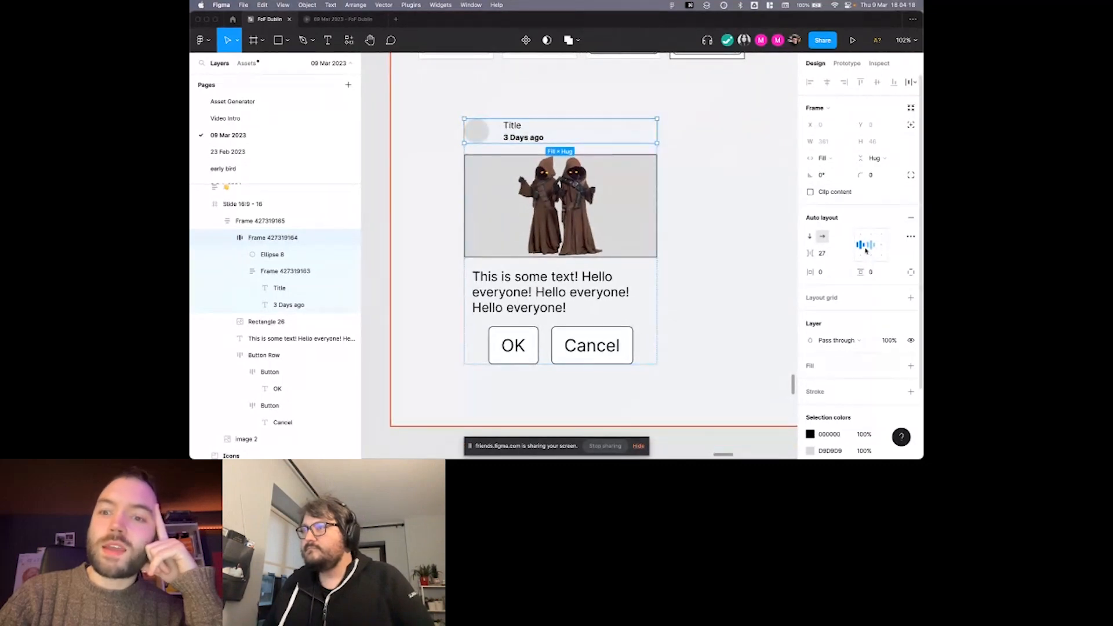
left_click(738, 211)
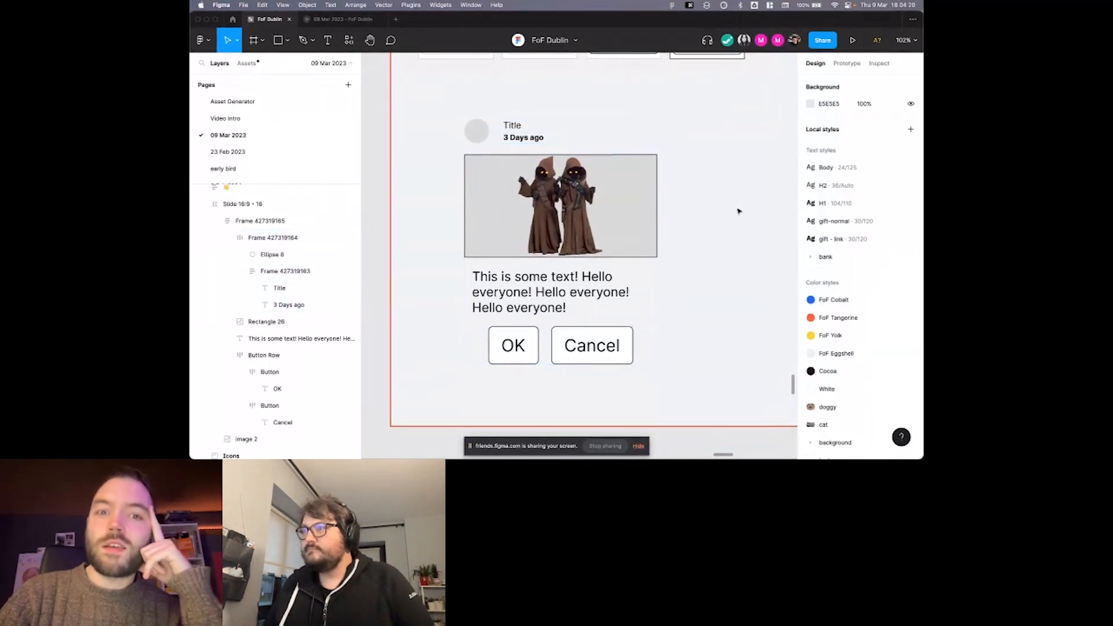
Give the card frame a white FFFFFF fill and set its horizontal and vertical padding to 24.
left_click(651, 154)
scroll(893, 400, "down", 1)
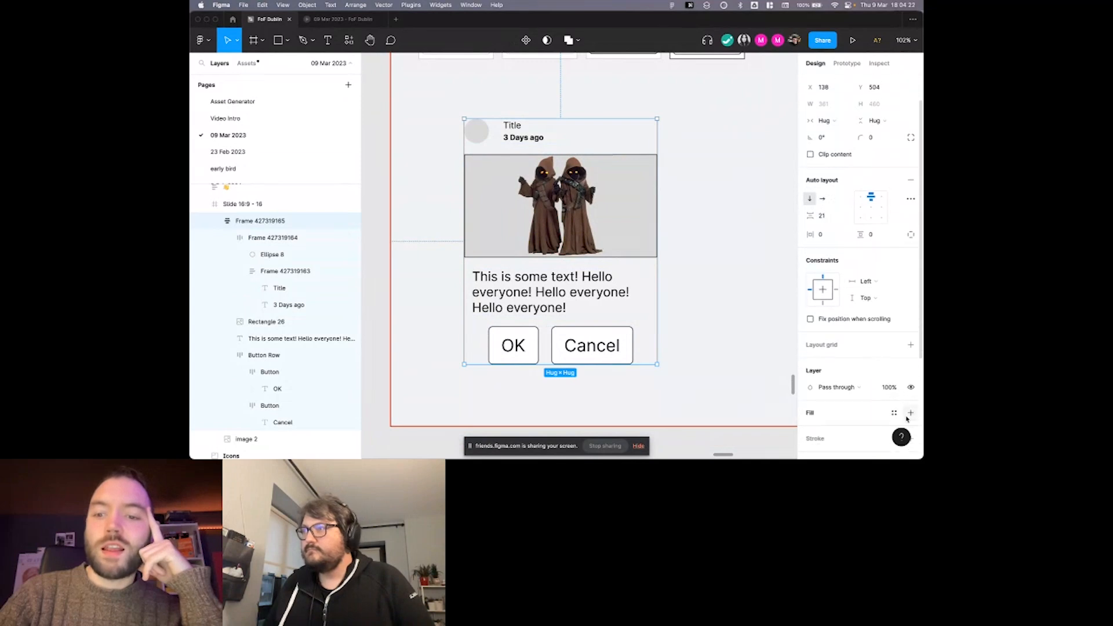
left_click(910, 418)
scroll(870, 325, "down", 1)
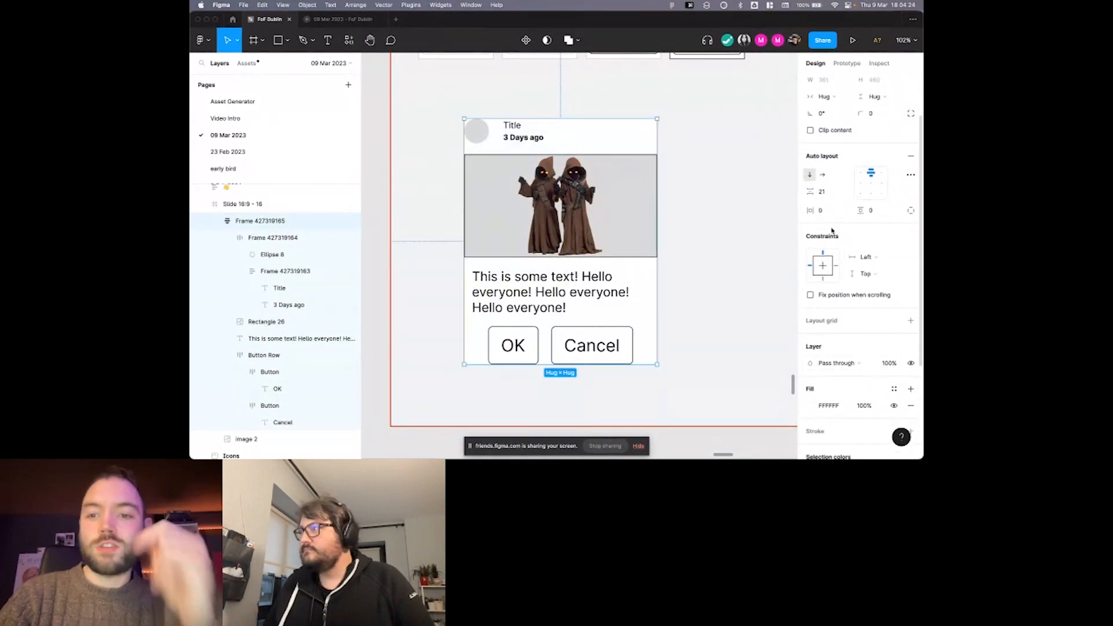
type("24")
left_click(881, 215)
type("24")
key("Return")
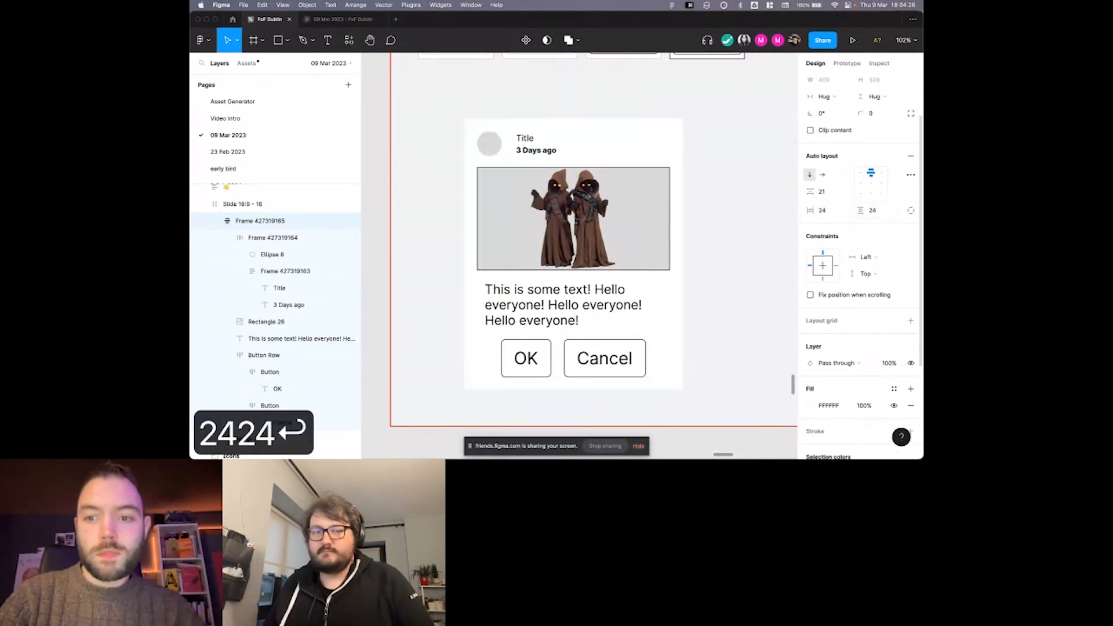
left_click(755, 160)
Set the horizontal resizing of the avatar and title header frame to Hug contents.
double_click(544, 152)
scroll(540, 145, "down", 1)
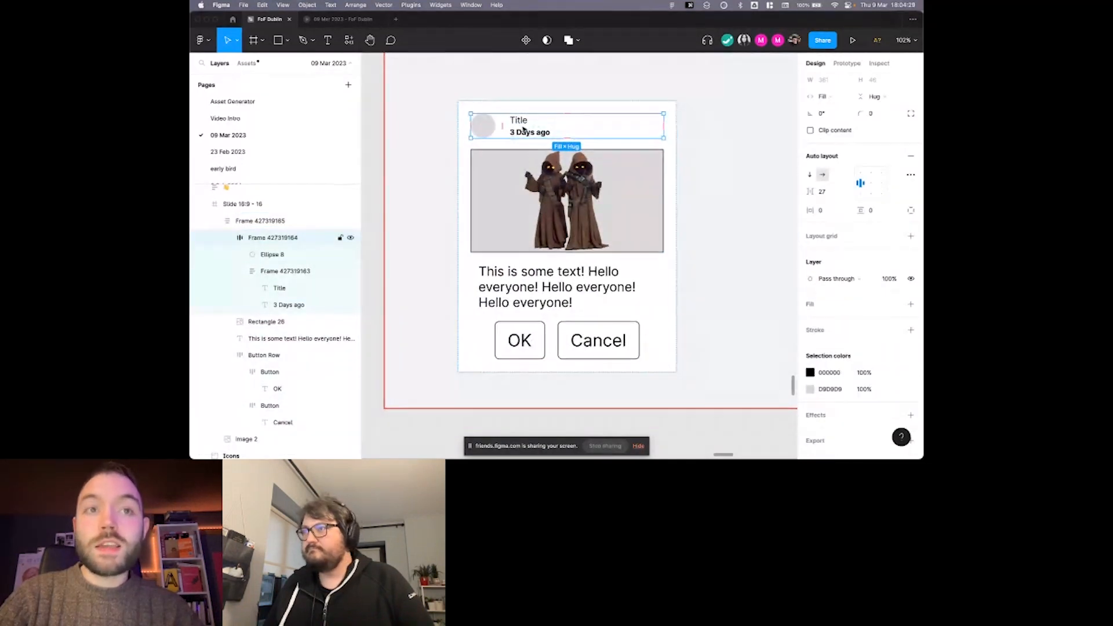
left_click(823, 97)
left_click(828, 89)
left_click(615, 122)
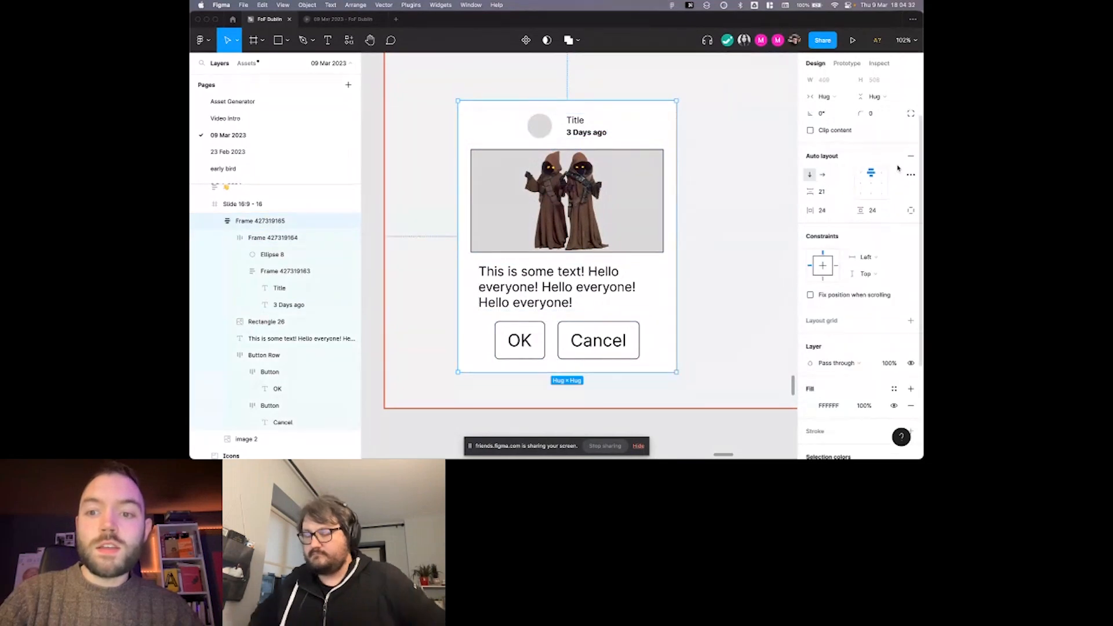
scroll(601, 122, "up", 2)
left_click(597, 158)
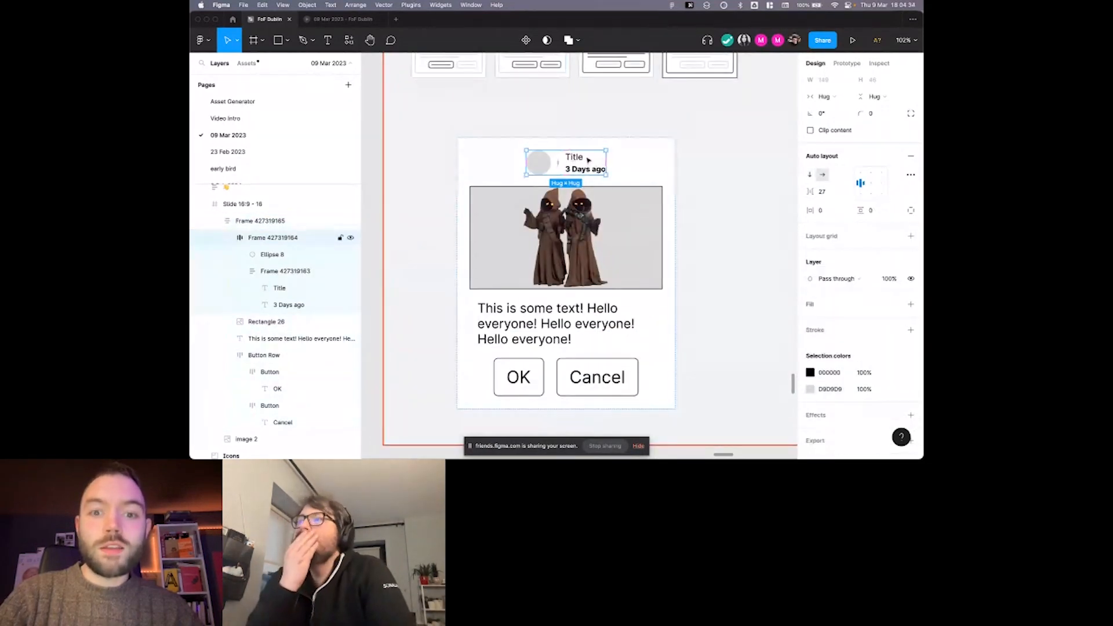
Align the contents of the card's auto layout to the top left.
left_click(634, 162)
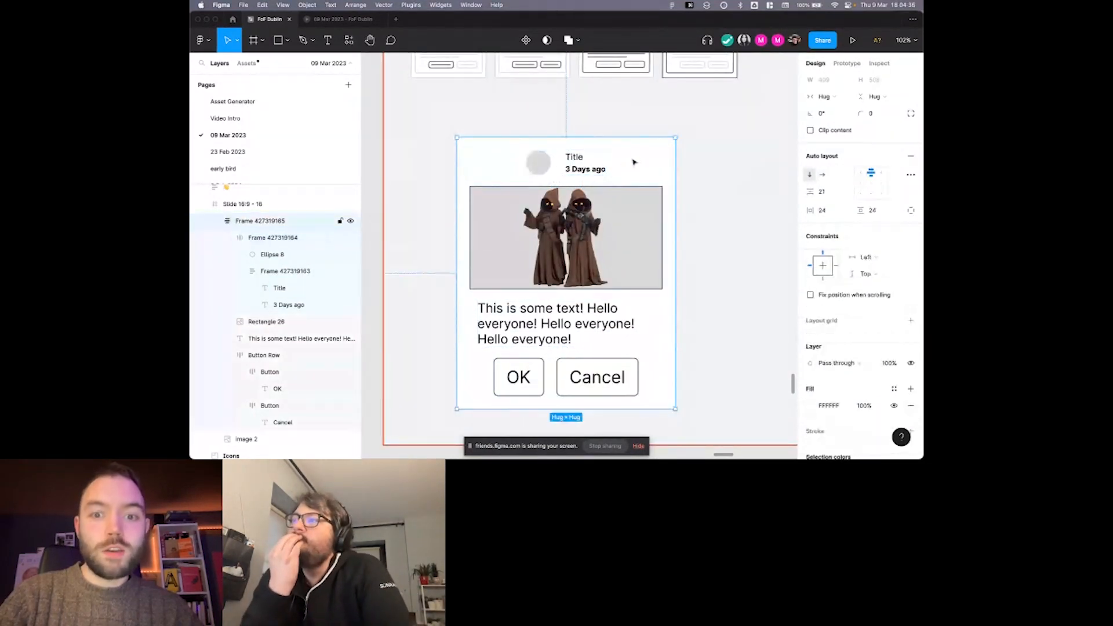
left_click(862, 173)
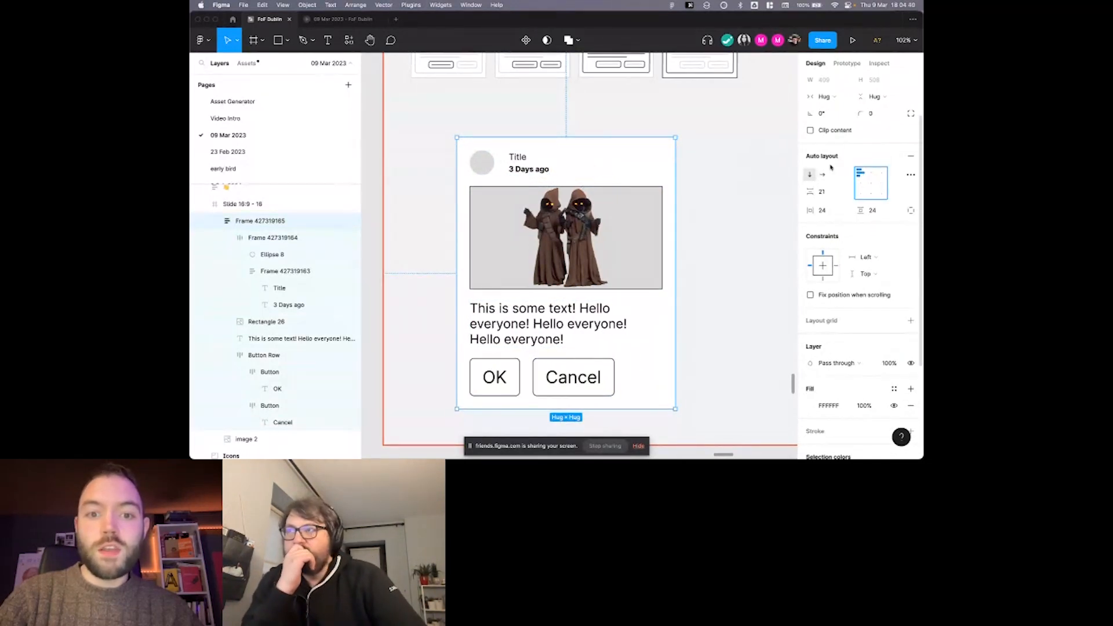
scroll(638, 150, "down", 1)
Set the avatar and title header's horizontal resizing to Fill container in the left-aligned card.
left_click(483, 151)
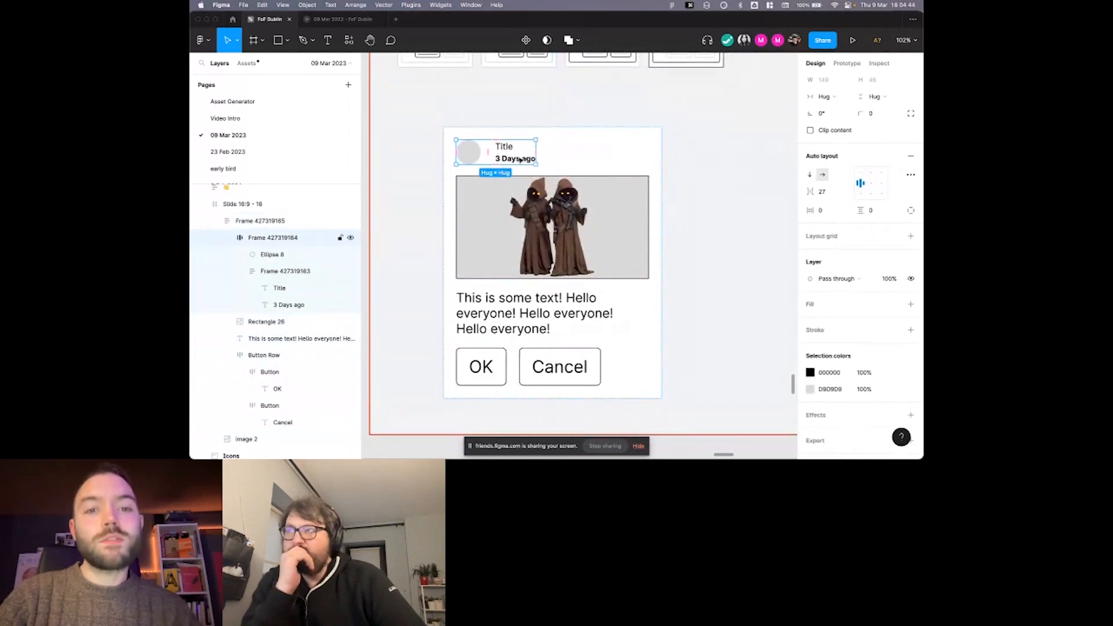
scroll(520, 159, "down", 1)
left_click(841, 97)
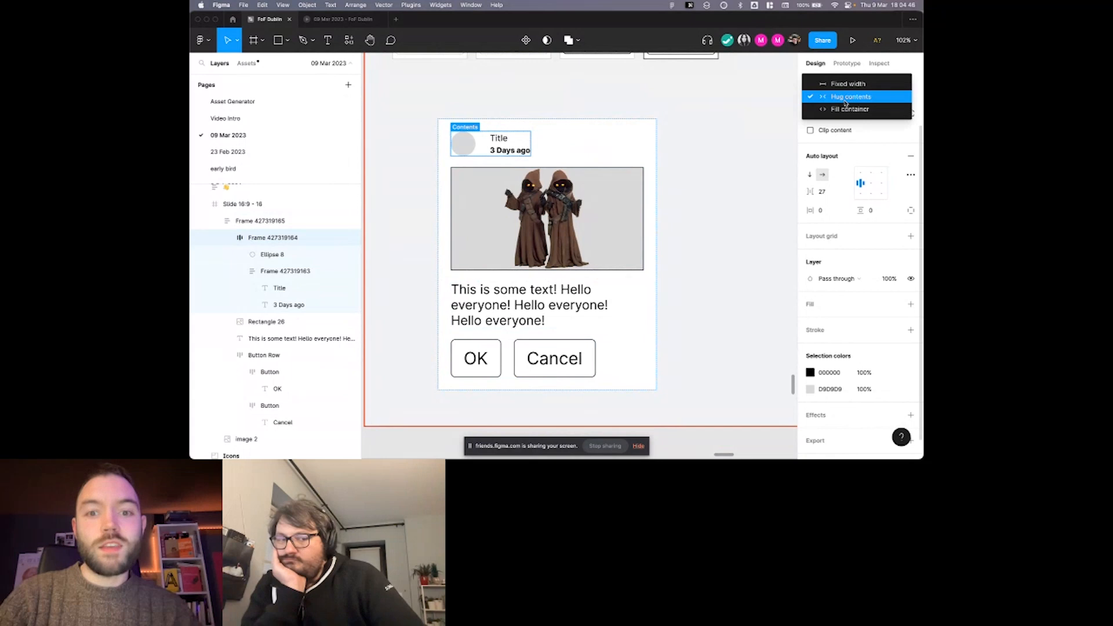
left_click(835, 110)
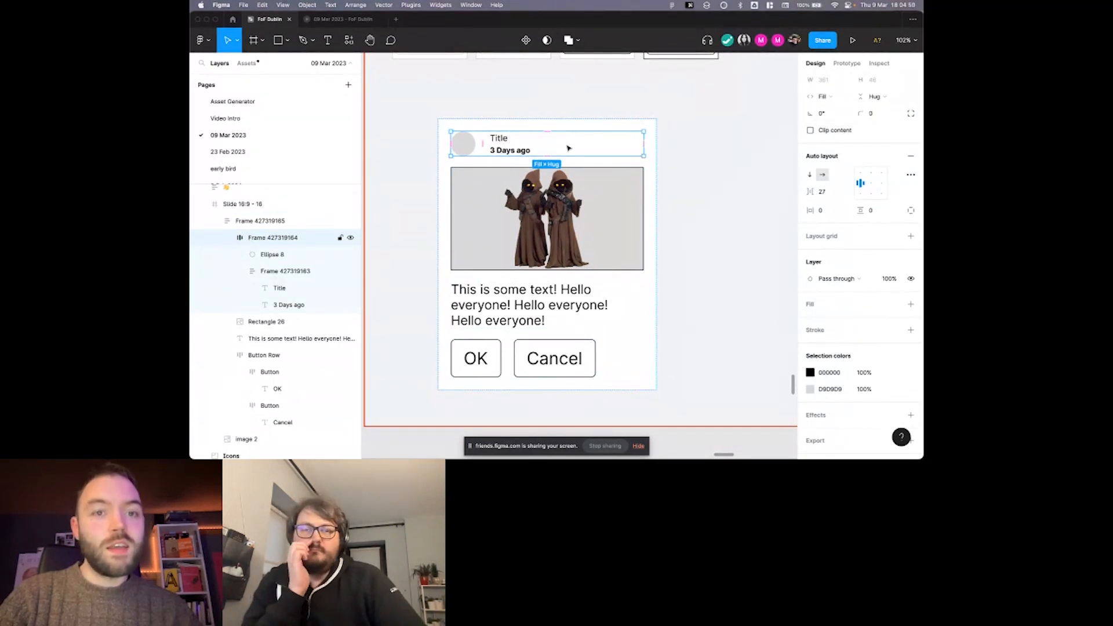
scroll(606, 139, "left", 1)
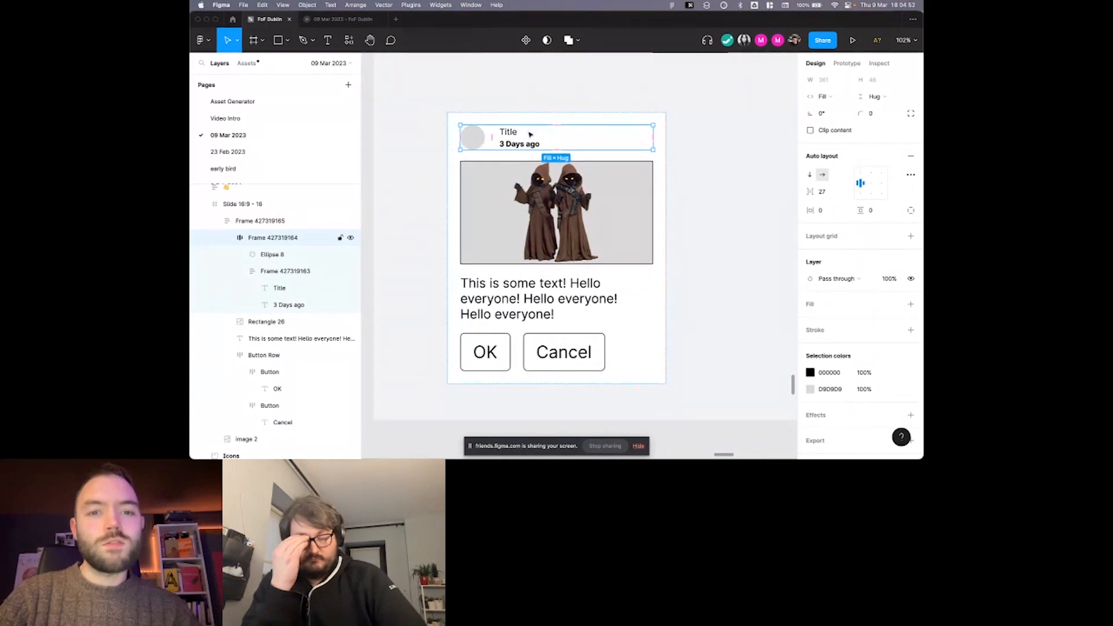
scroll(530, 133, "down", 1)
scroll(519, 135, "down", 2)
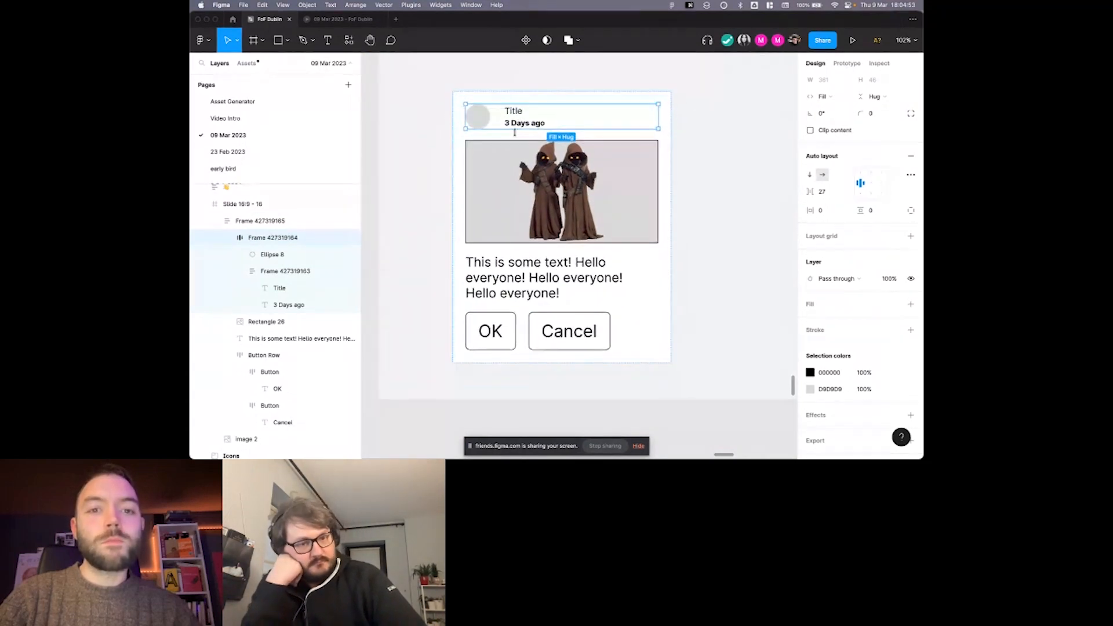
Set the button row's horizontal resizing to Fill container and align its buttons to the top right.
left_click(522, 282)
left_click(518, 329)
scroll(518, 330, "down", 2)
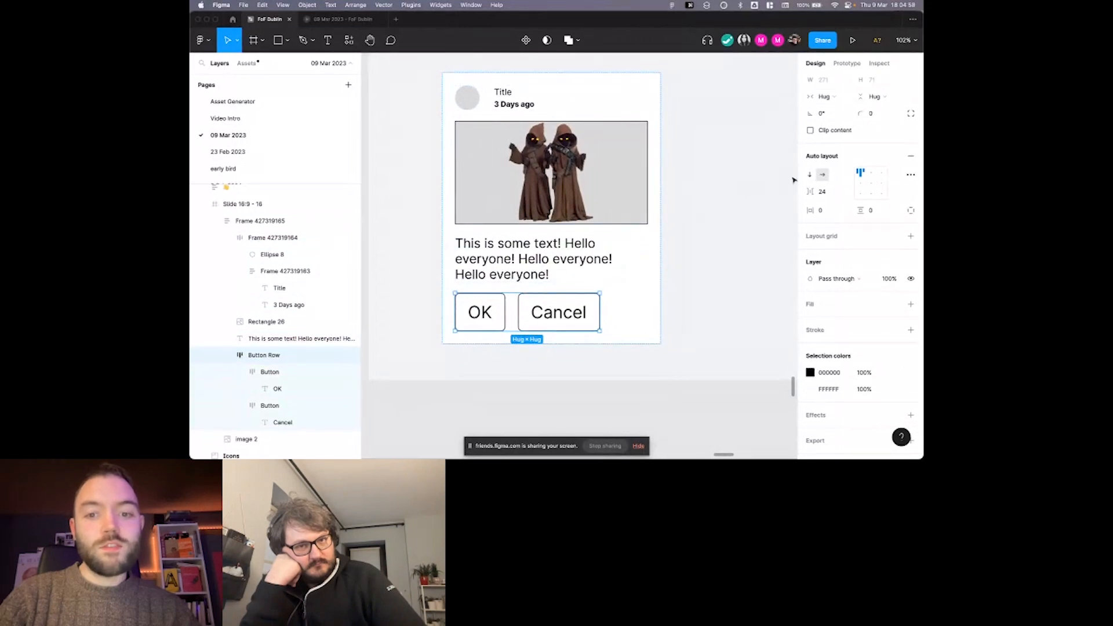
left_click(835, 97)
left_click(837, 109)
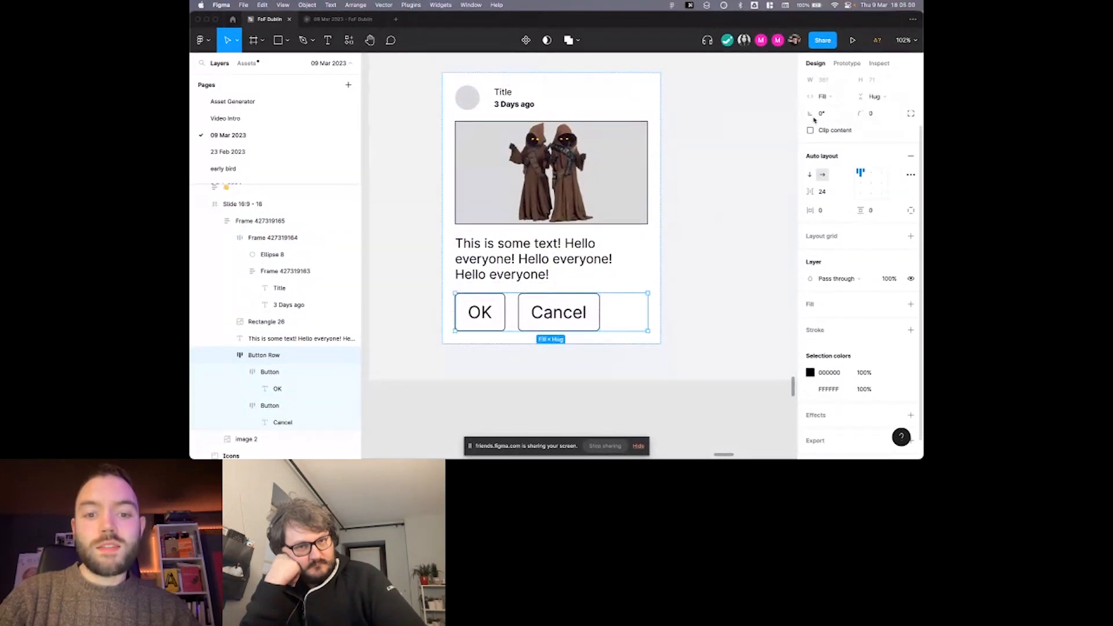
left_click(883, 173)
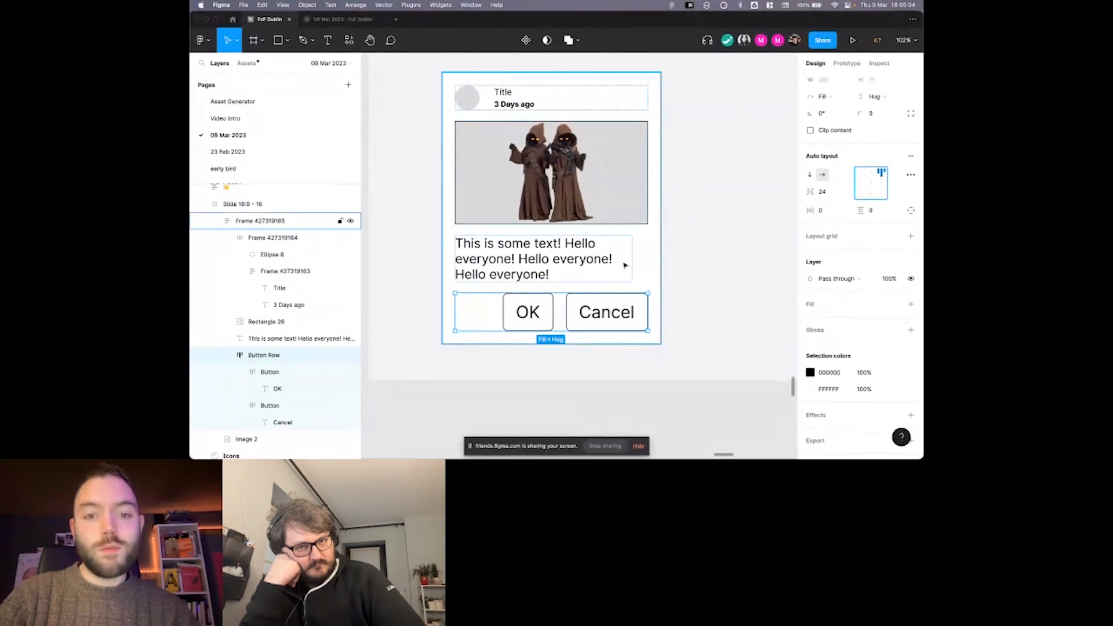
Try narrowing the card frame to a width of 220, and undo the resize.
scroll(625, 265, "up", 1)
left_click(586, 269)
scroll(580, 270, "right", 1)
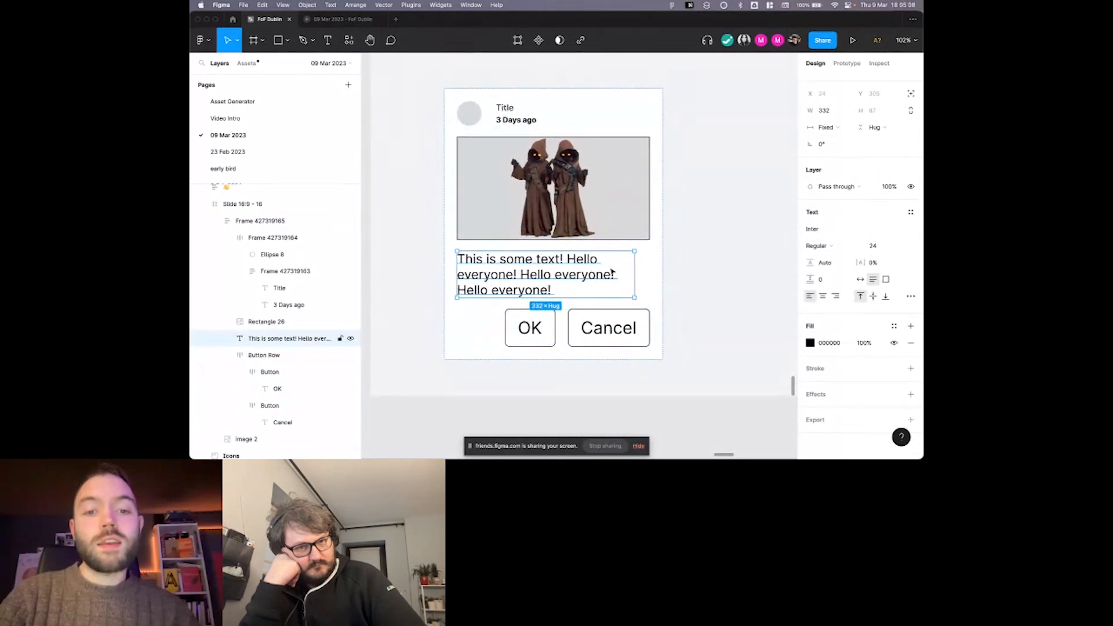
scroll(521, 174, "up", 1)
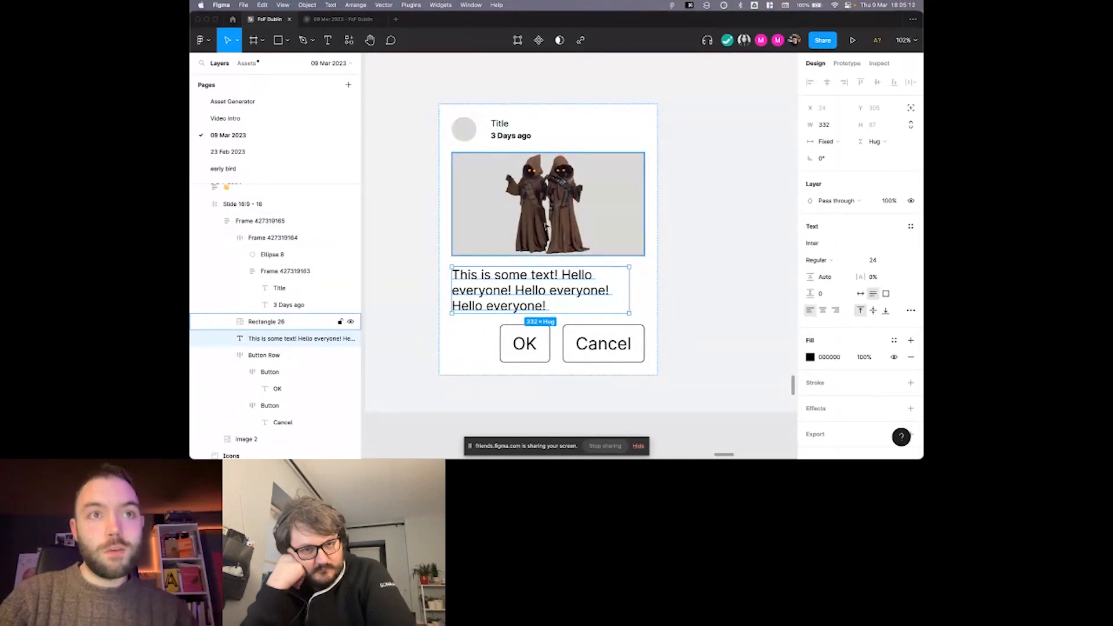
scroll(545, 227, "down", 1)
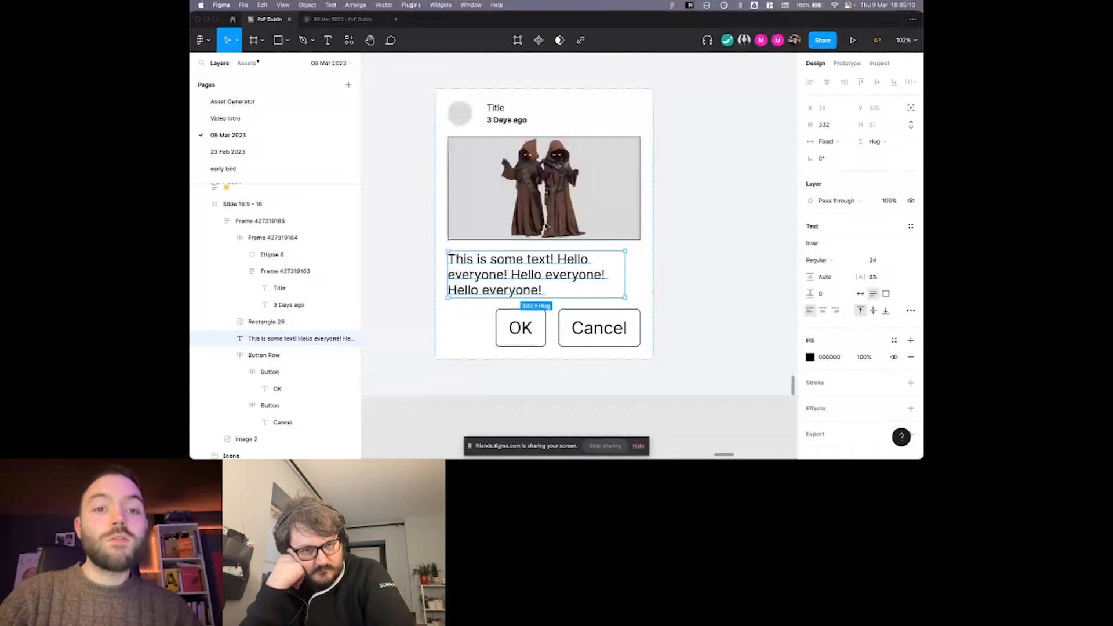
key("shift+Return")
scroll(650, 182, "up", 1)
left_click_drag(658, 174, 557, 167)
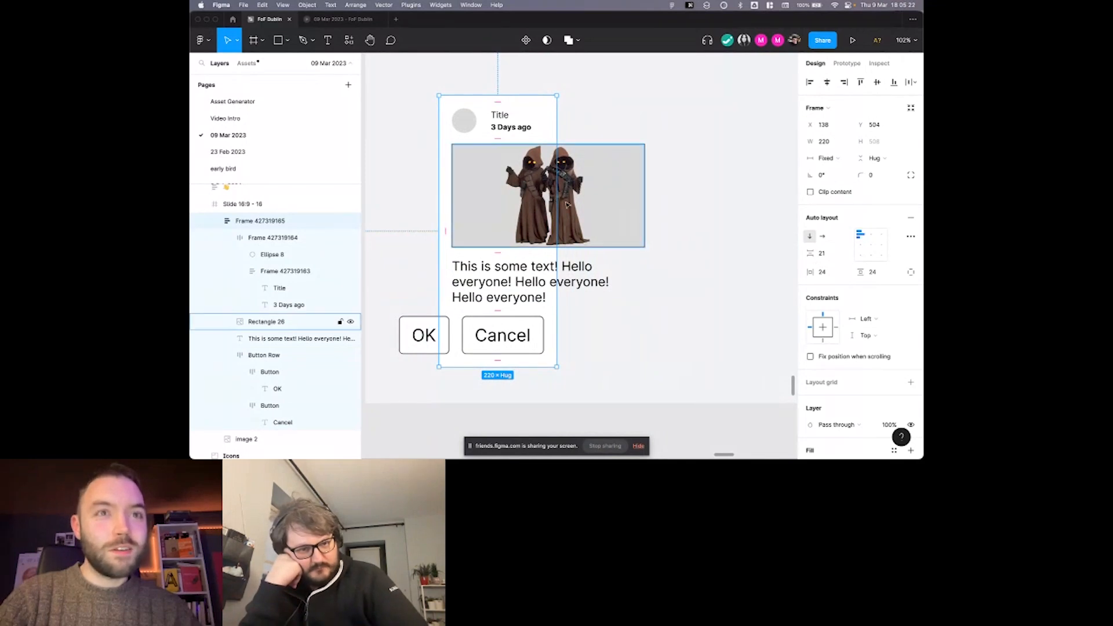
scroll(521, 131, "down", 2)
key("super+z")
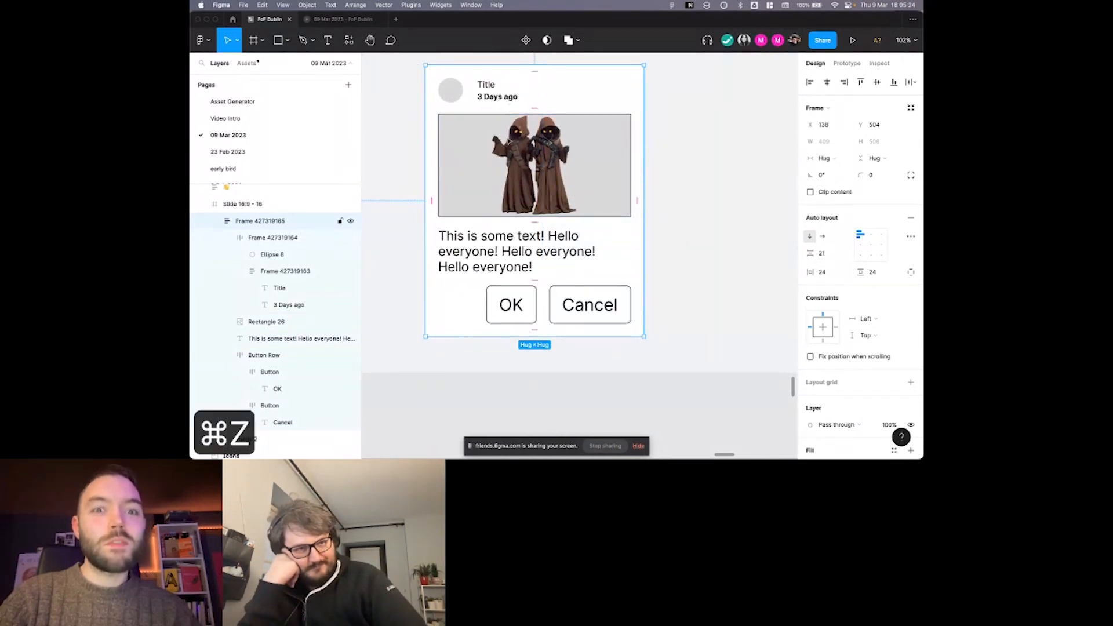
Check the image rectangle's fixed sizing, and narrow the whole card frame to a width of 333.
left_click(266, 321)
left_click(296, 339)
left_click(589, 180)
scroll(616, 174, "up", 2)
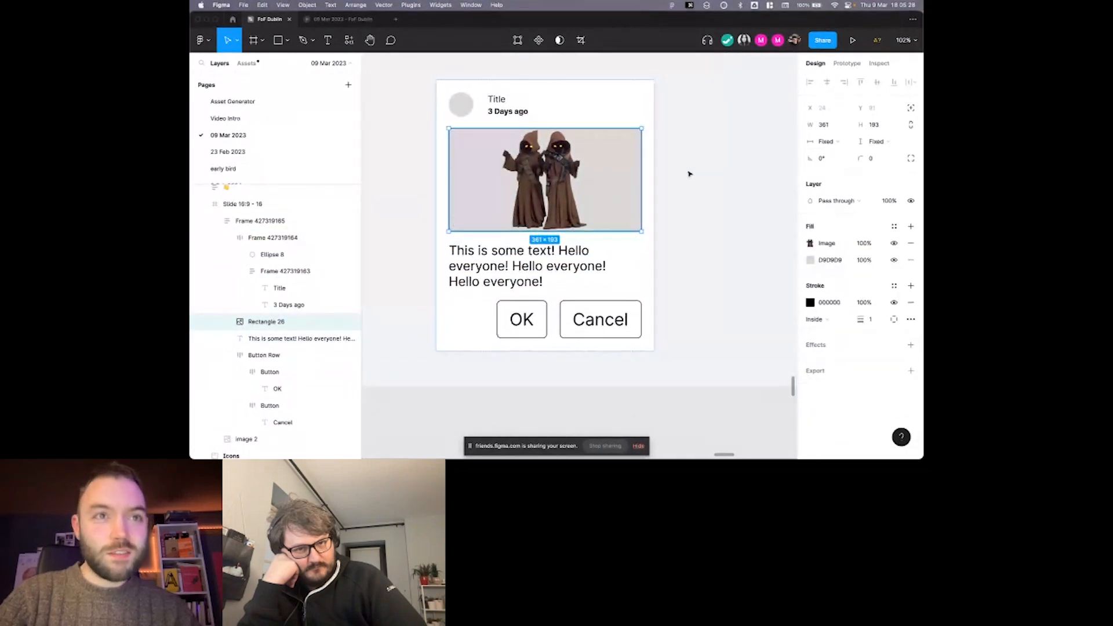
scroll(689, 174, "up", 1)
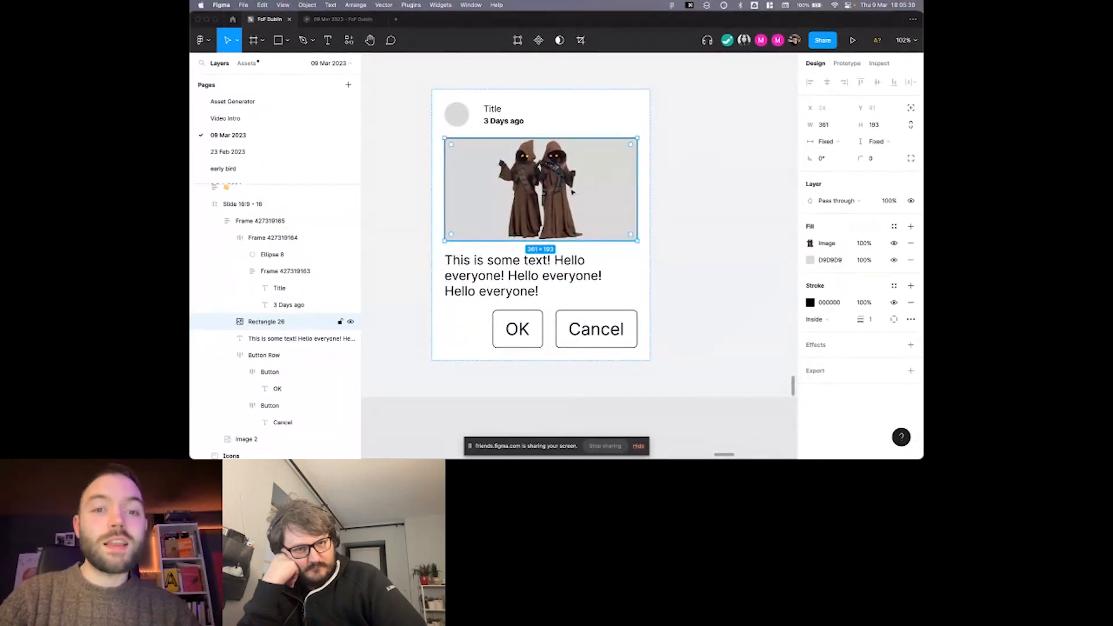
left_click(650, 163)
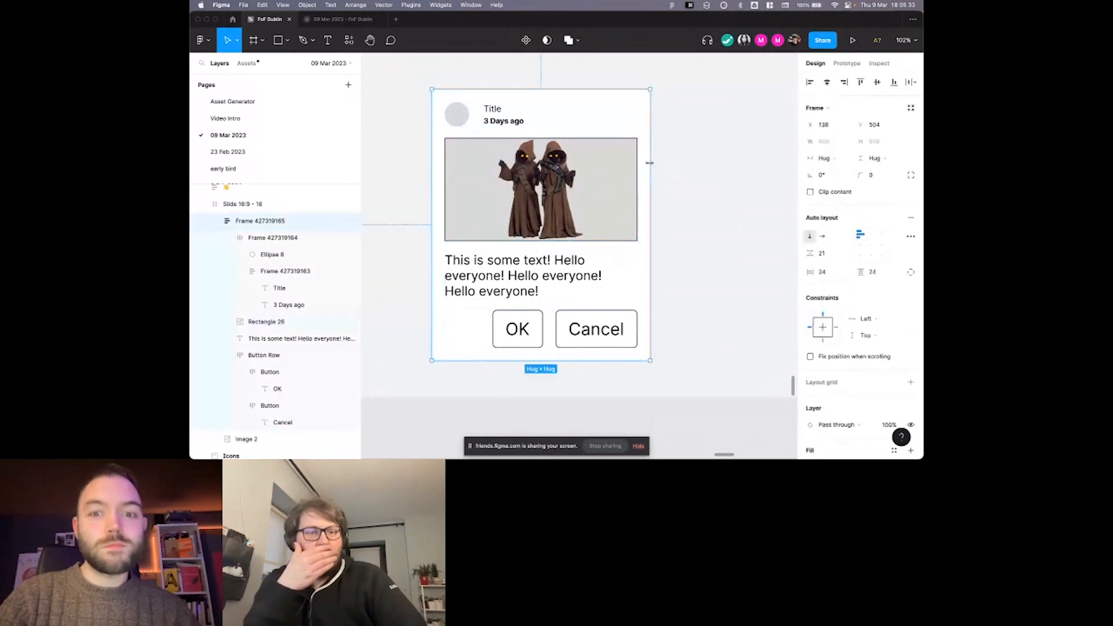
left_click_drag(653, 164, 610, 167)
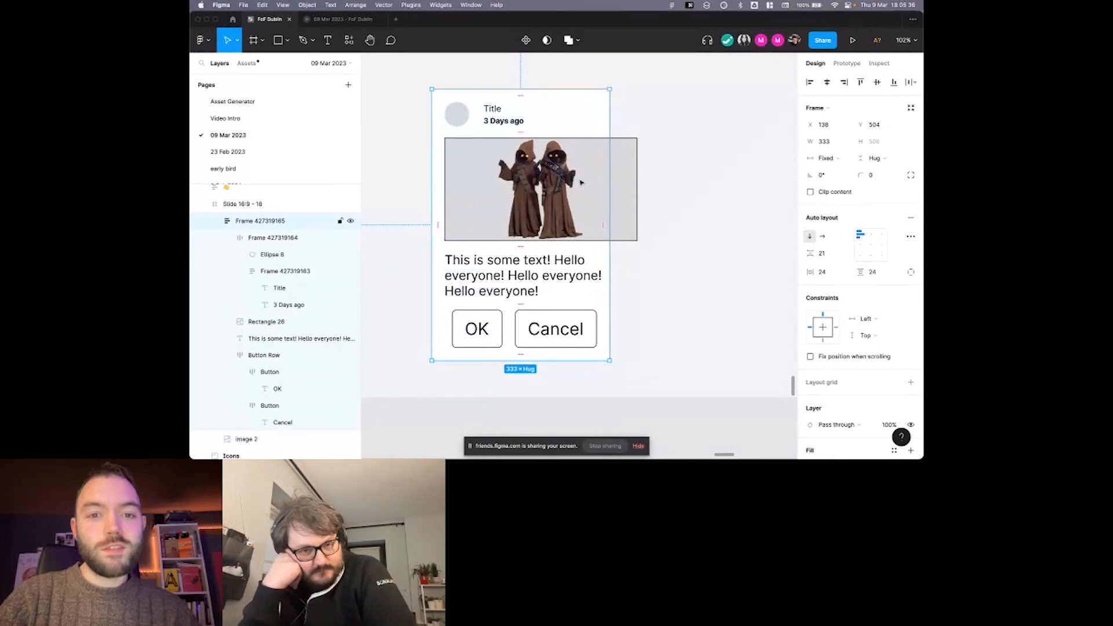
Set the image rectangle's horizontal resizing to Fill container within the card.
double_click(566, 185)
scroll(567, 186, "down", 1)
left_click(840, 148)
left_click(834, 154)
scroll(654, 159, "left", 1)
scroll(653, 159, "left", 1)
Try widening the card frame to test how the image resizes, and undo the change.
left_click(625, 152)
left_click_drag(631, 152, 663, 152)
key("super+z")
Set the body text's horizontal resizing to Fill container so it wraps within the card.
left_click(549, 265)
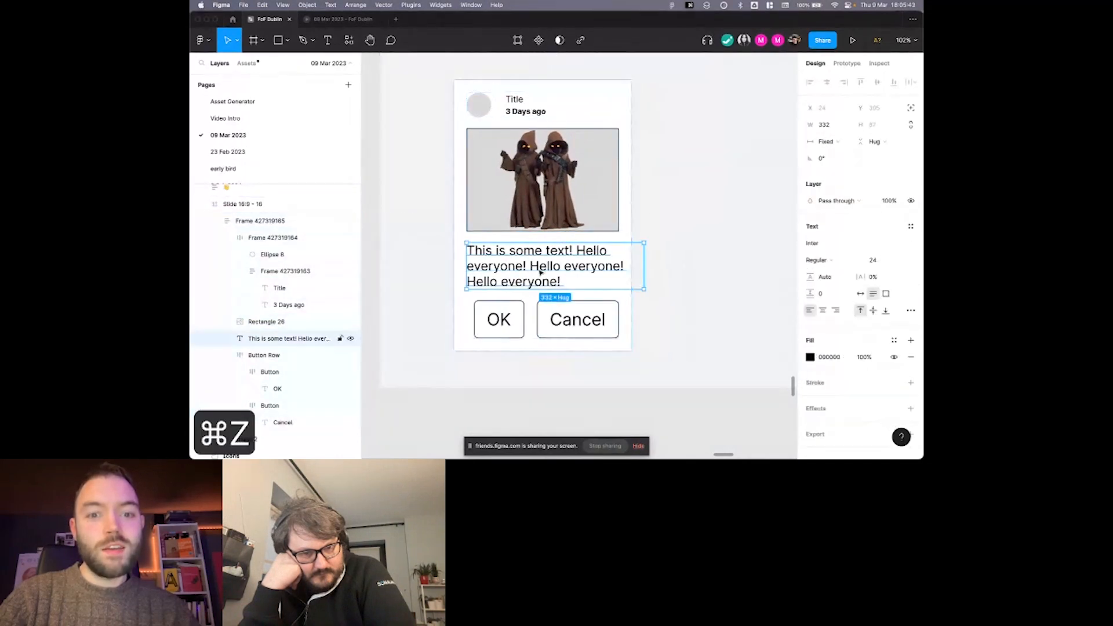
left_click(840, 140)
left_click(836, 167)
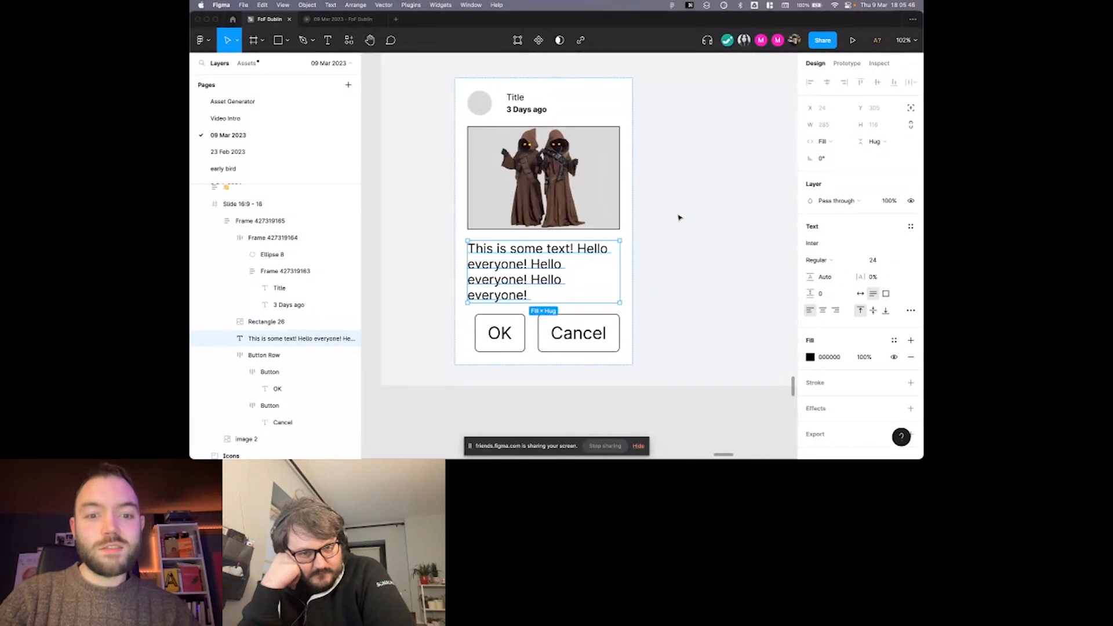
scroll(671, 216, "down", 1)
scroll(671, 215, "left", 1)
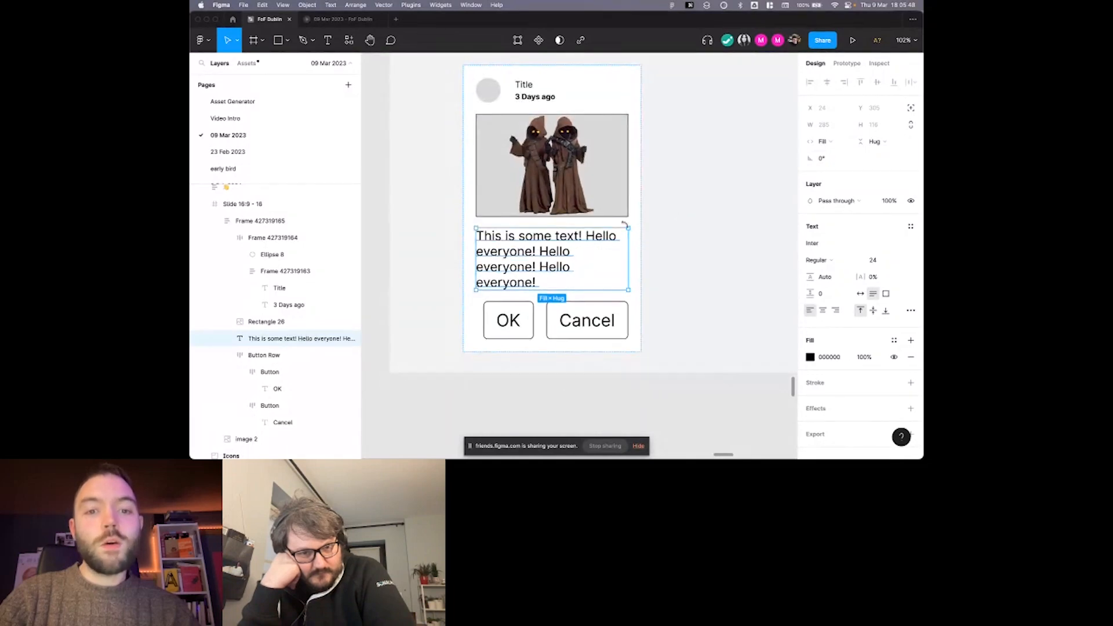
scroll(639, 264, "right", 1)
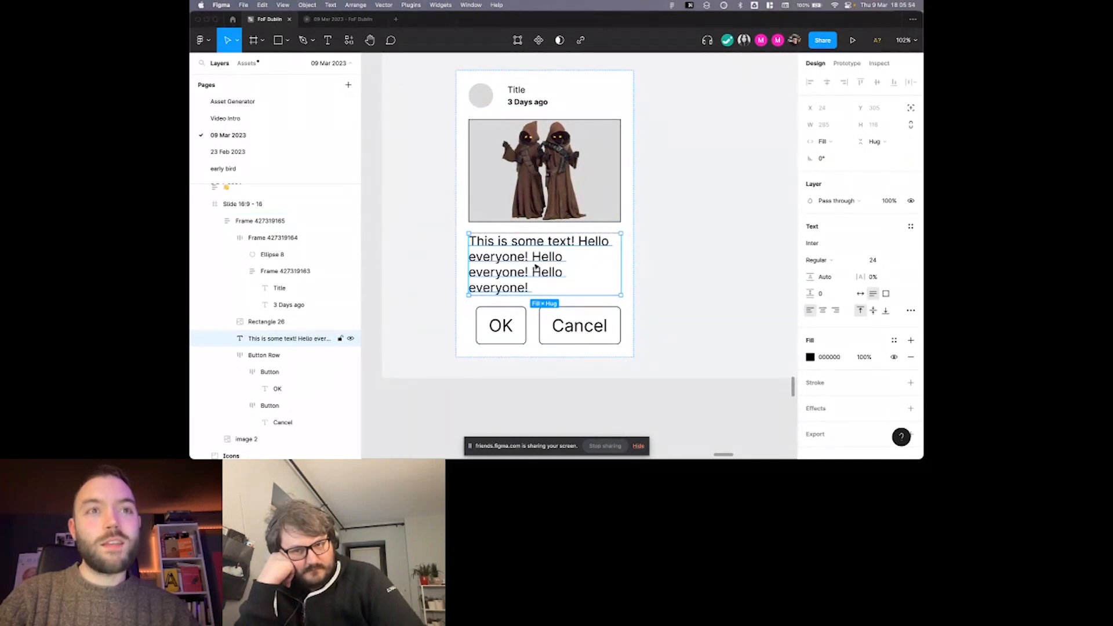
double_click(536, 267)
left_click(539, 274)
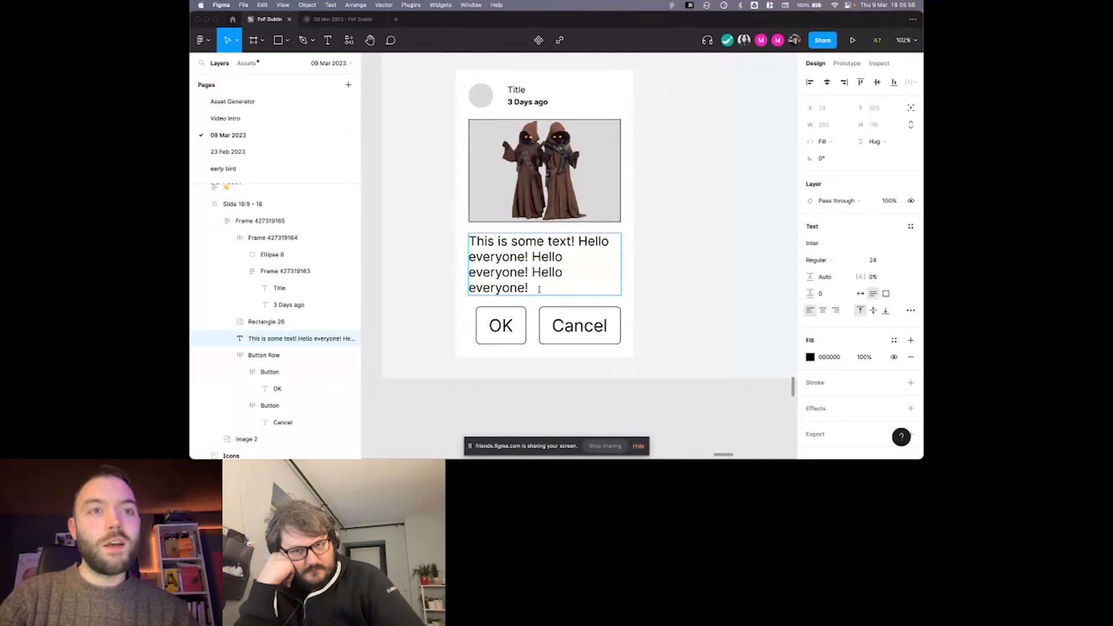
key("Escape")
key("Escape")
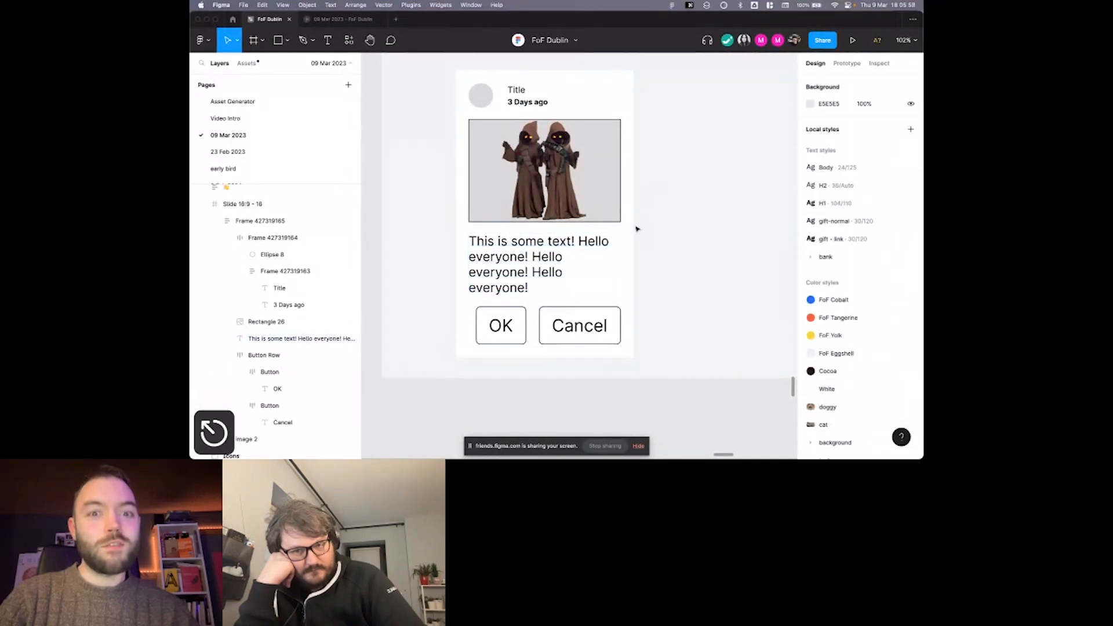
left_click(610, 223)
scroll(604, 222, "right", 1)
scroll(638, 186, "left", 2)
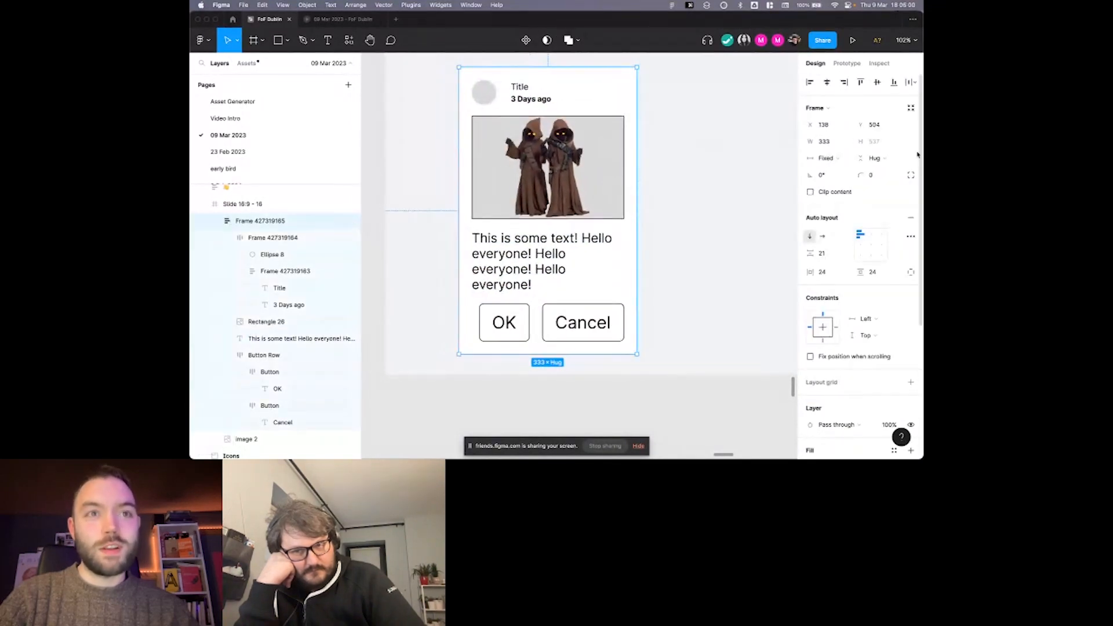
Extend the body text by copying "Hello everyone!" and pasting it three more times at the end.
double_click(545, 277)
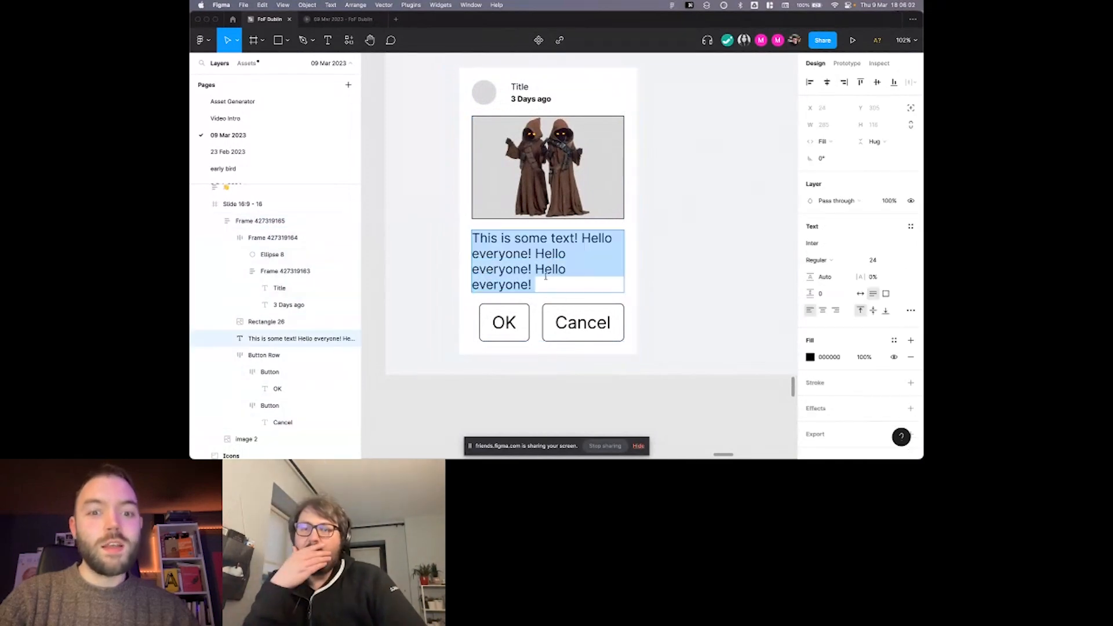
key("super+c")
key("super+v")
key("super+v")
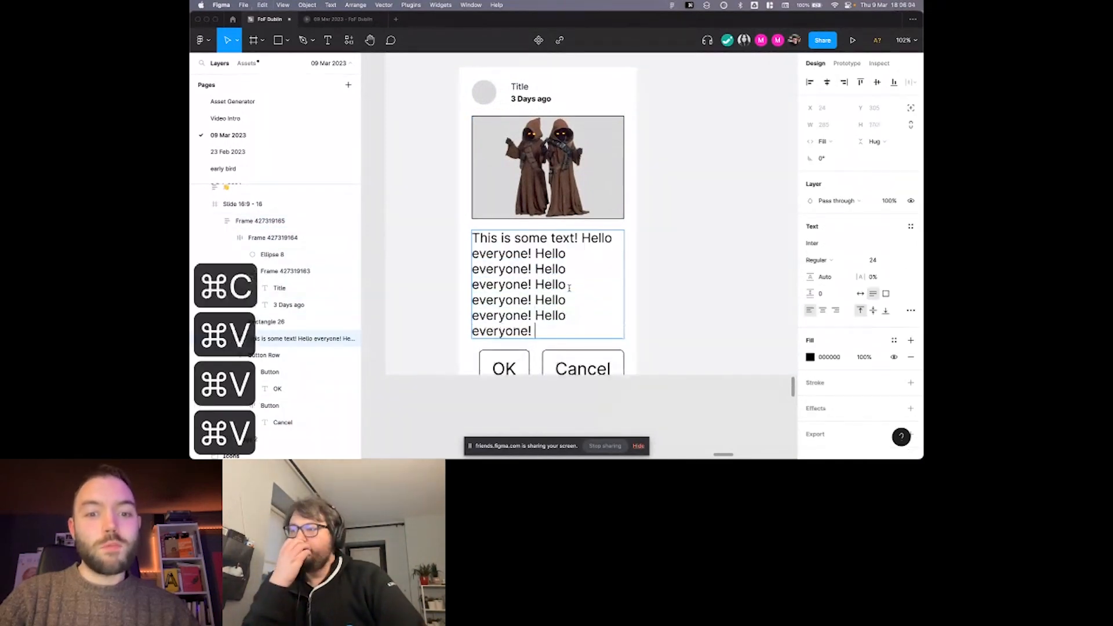
key("super+v")
left_click(643, 254)
scroll(642, 254, "right", 1)
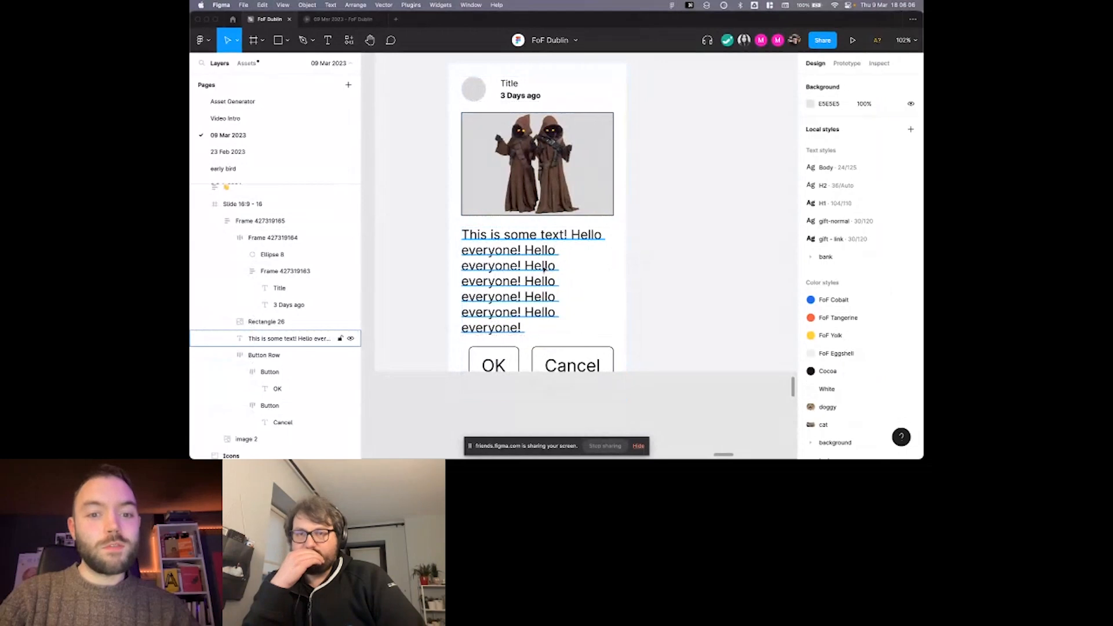
Leave the body text and widen the card frame to 517 to check how its contents resize.
left_click(544, 269)
double_click(543, 269)
key("Escape")
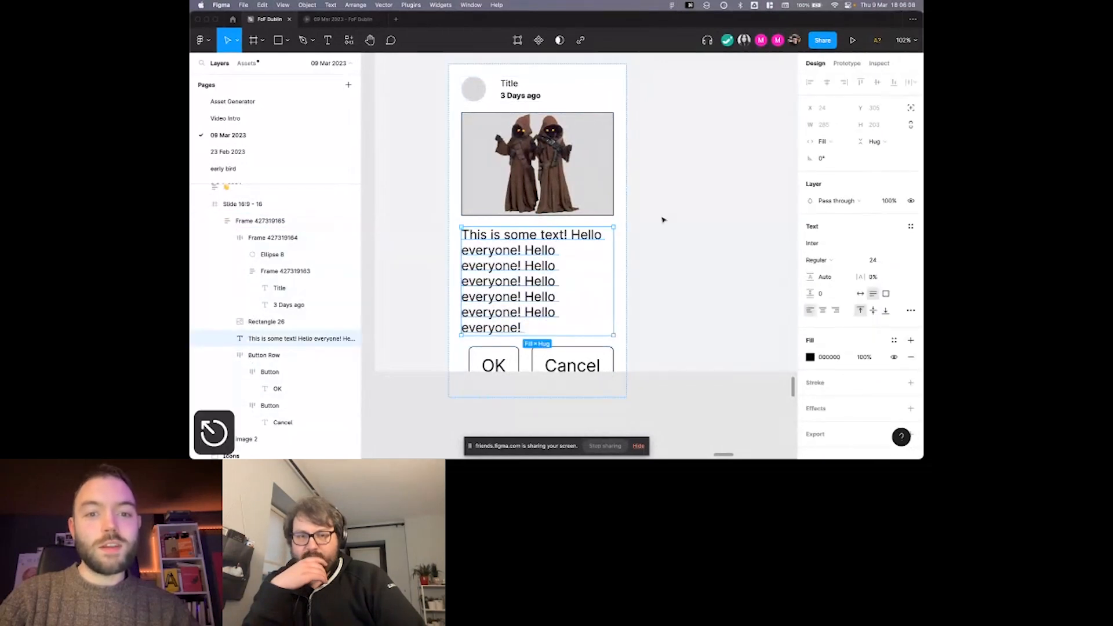
key("Escape")
left_click_drag(628, 204, 687, 210)
scroll(691, 218, "left", 2)
scroll(690, 217, "down", 1)
left_click_drag(765, 209, 697, 223)
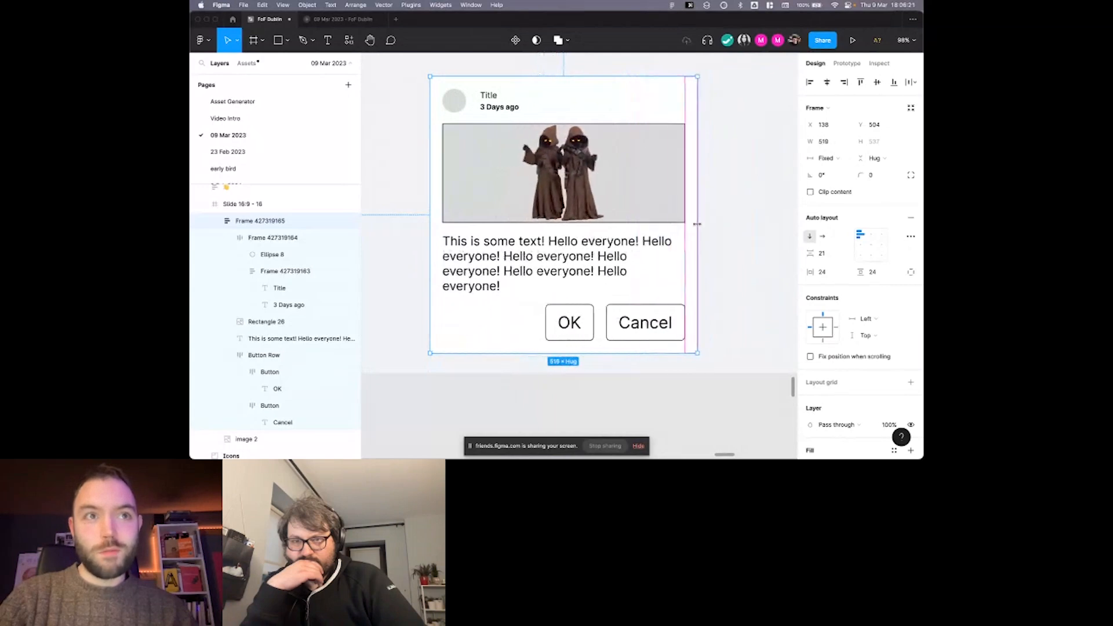
Set the horizontal resizing of the OK and Cancel buttons to Fill container.
double_click(597, 245)
scroll(597, 250, "down", 1)
double_click(579, 312)
scroll(580, 310, "down", 1)
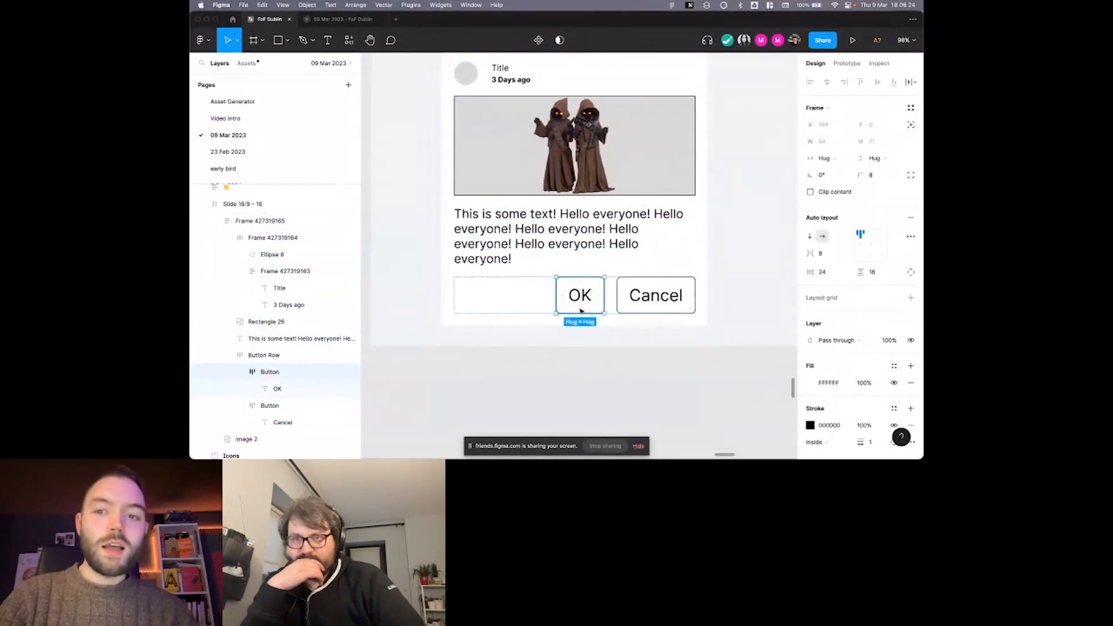
left_click(834, 166)
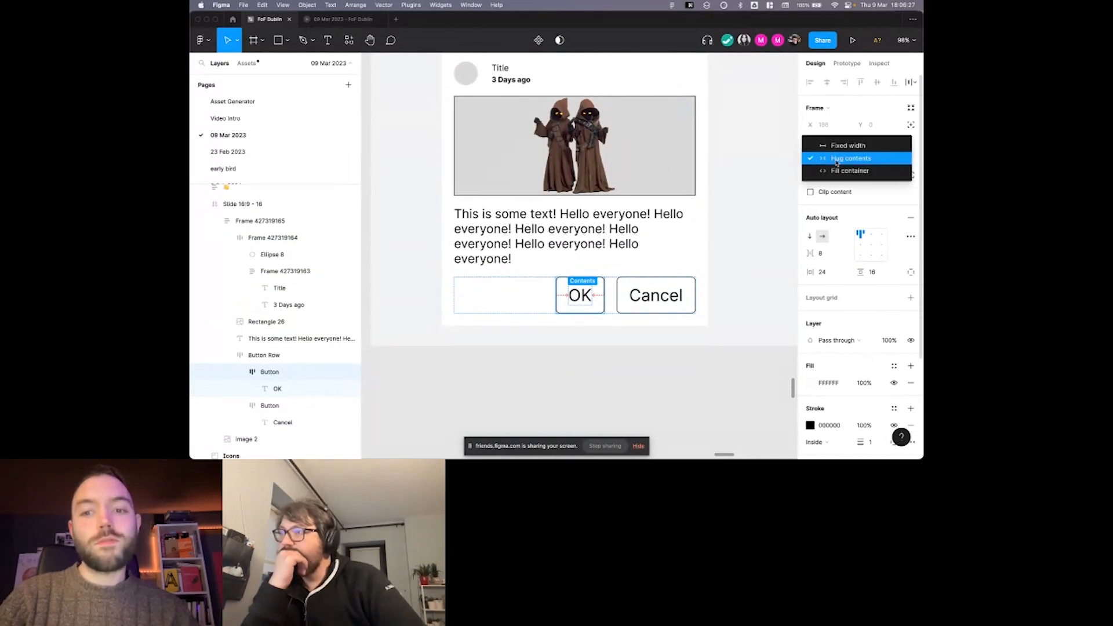
left_click(831, 171)
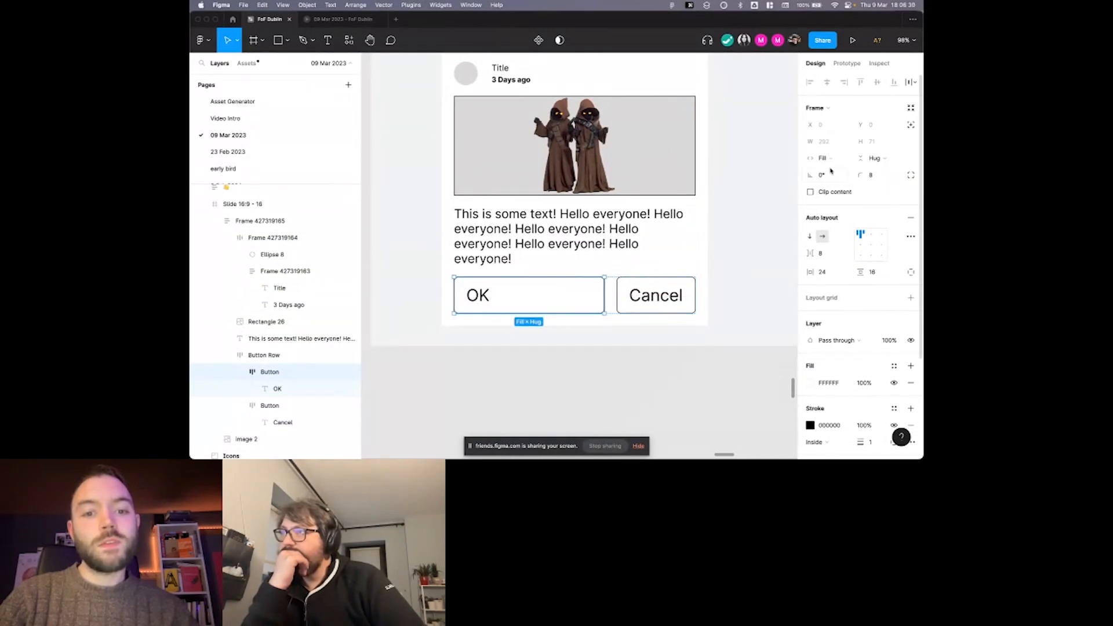
left_click(642, 296)
left_click(826, 159)
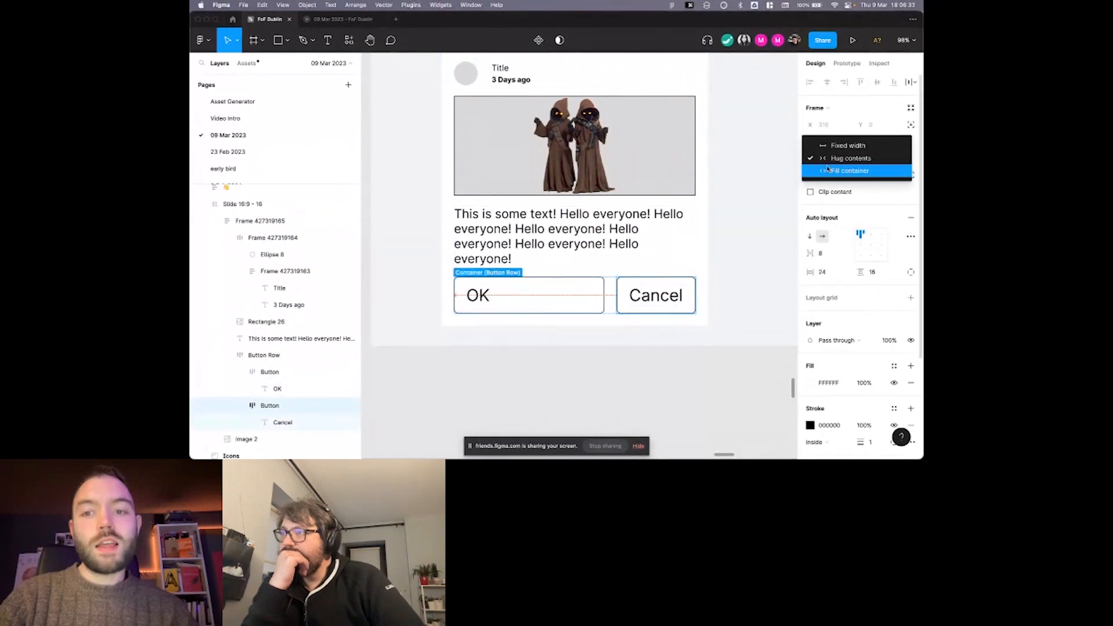
left_click(828, 170)
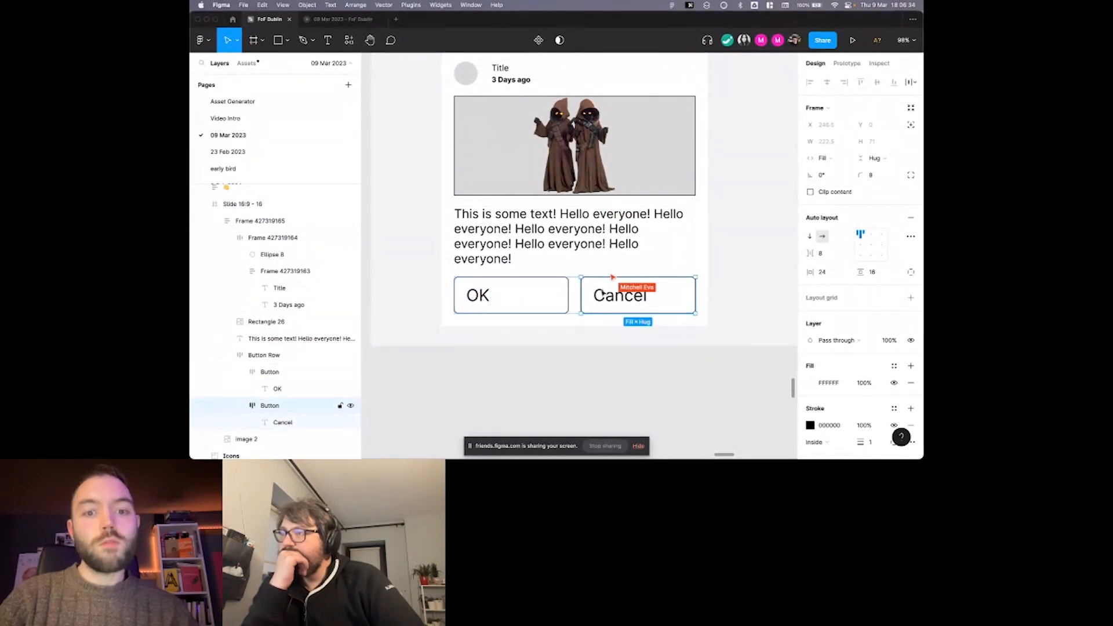
Select both the OK and Cancel buttons and centre their labels with the auto layout alignment.
left_click(518, 300)
left_click(594, 294, "shift")
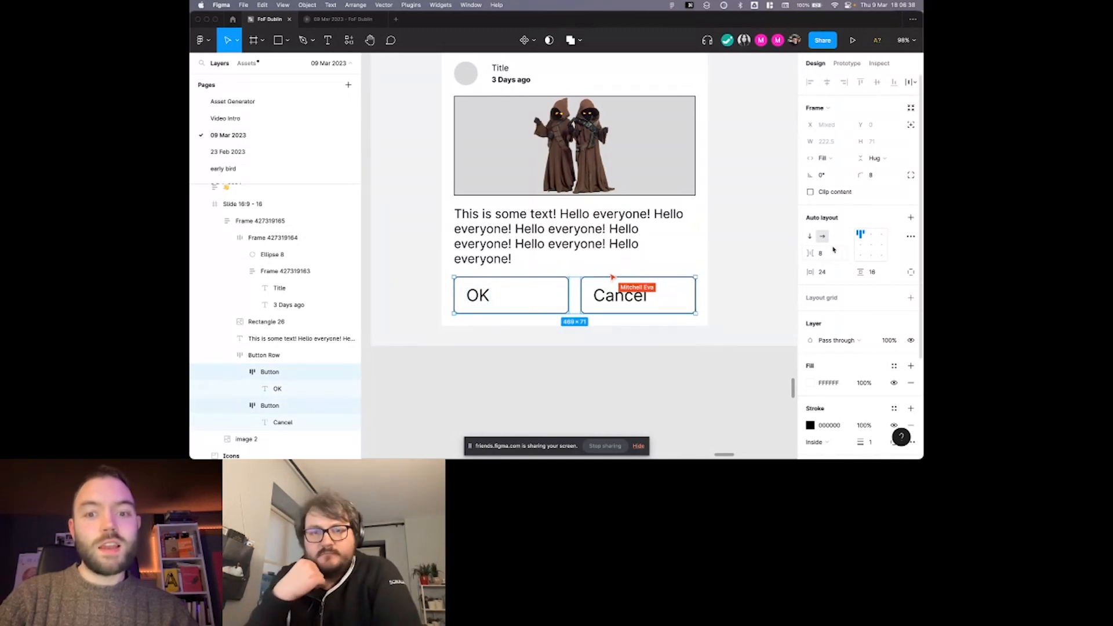
left_click(871, 245)
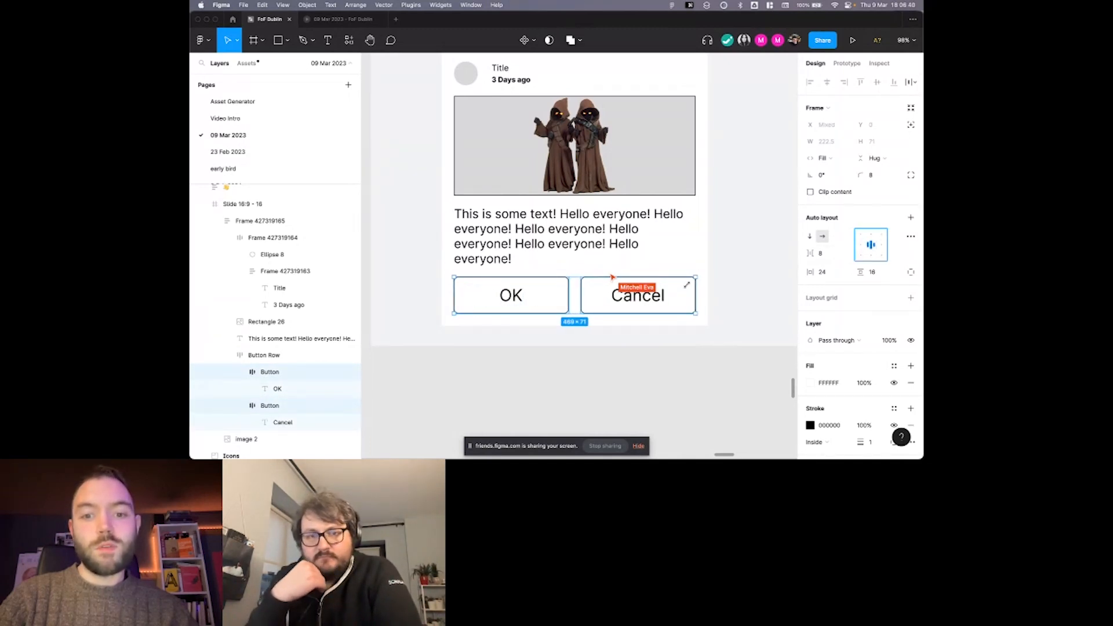
Try narrowing the Cancel button to a fixed width of 144, and set its horizontal resizing to Hug contents.
left_click(605, 300)
left_click_drag(582, 283, 612, 277)
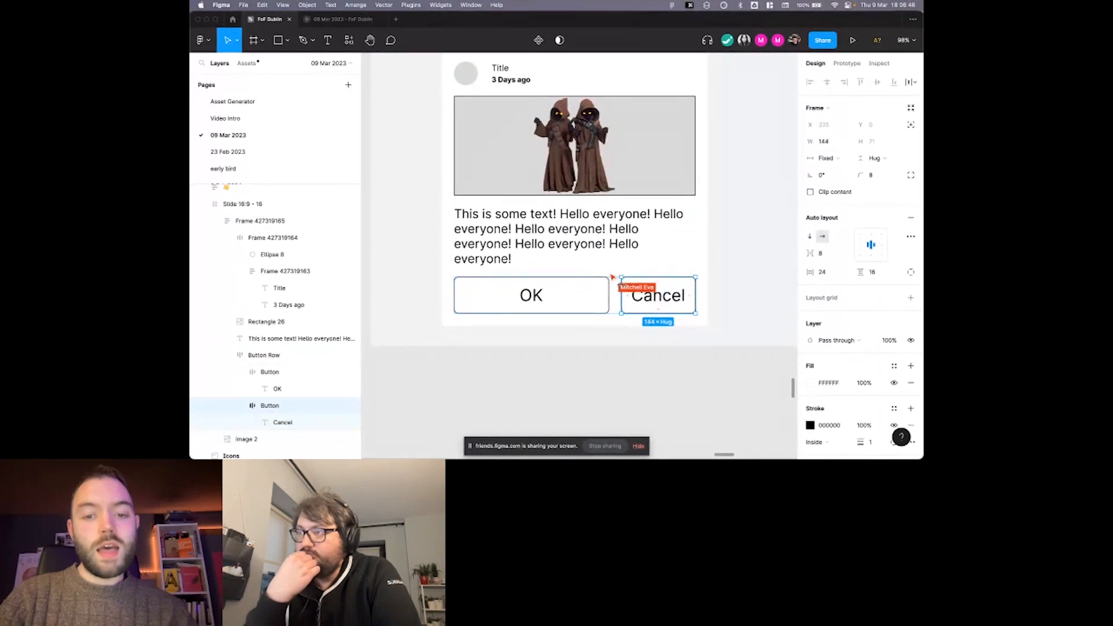
left_click(825, 158)
left_click(829, 169)
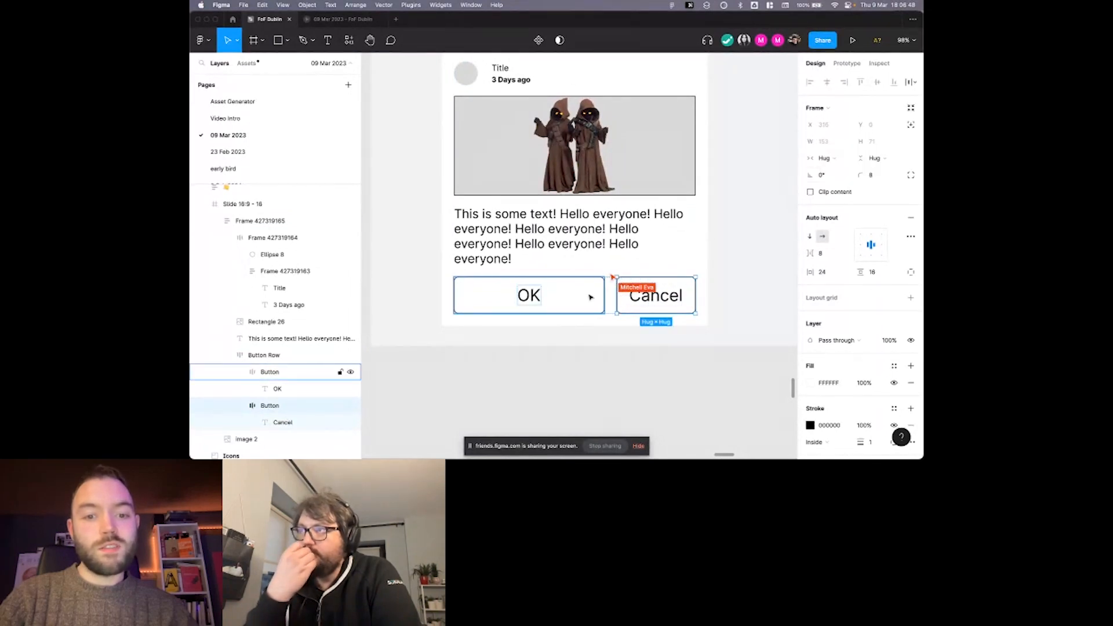
Resize the card frame to 635 wide and 583 high, and move it up on the slide to Y 455.
left_click(702, 225)
left_click_drag(708, 227, 770, 237)
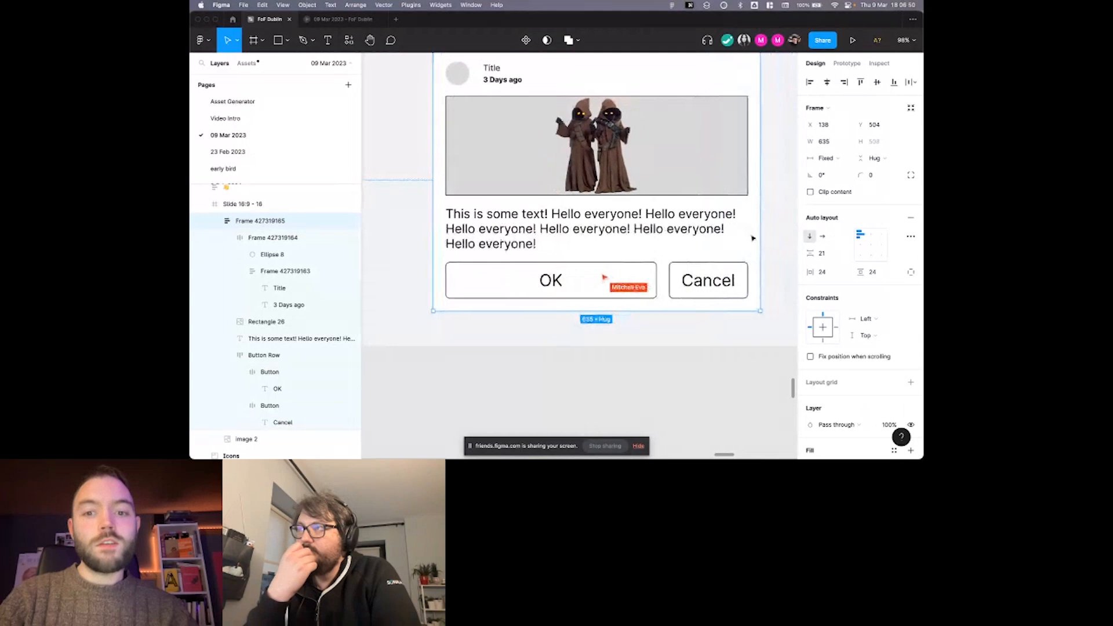
scroll(753, 238, "up", 2)
scroll(752, 238, "down", 1)
scroll(752, 238, "down", 1)
scroll(752, 238, "right", 1)
scroll(752, 239, "left", 2)
mouse_move(666, 330)
left_mouse_down()
mouse_move(666, 362)
mouse_move(666, 334)
left_mouse_up()
scroll(665, 342, "down", 1)
scroll(666, 332, "up", 1)
left_click_drag(665, 283, 663, 260)
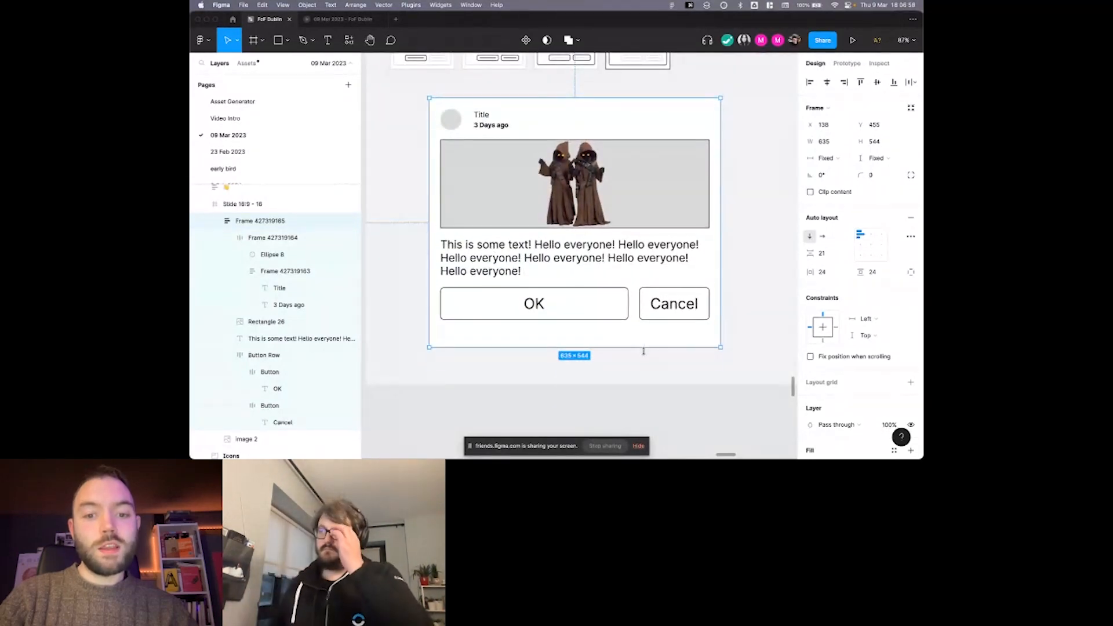
scroll(643, 348, "down", 2)
scroll(644, 347, "left", 2)
Set the image rectangle's vertical resizing to Fill container within the card.
left_click(637, 181)
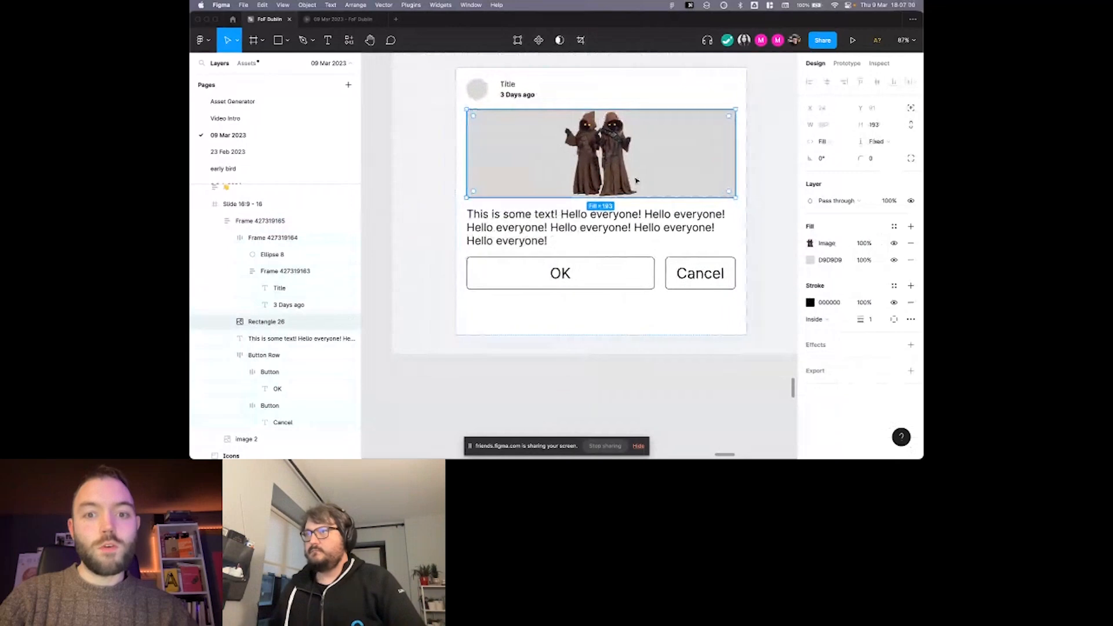
left_click(616, 214)
scroll(618, 213, "right", 1)
left_click(652, 171)
left_click(876, 140)
left_click(840, 154)
scroll(745, 162, "down", 2)
left_click(745, 165)
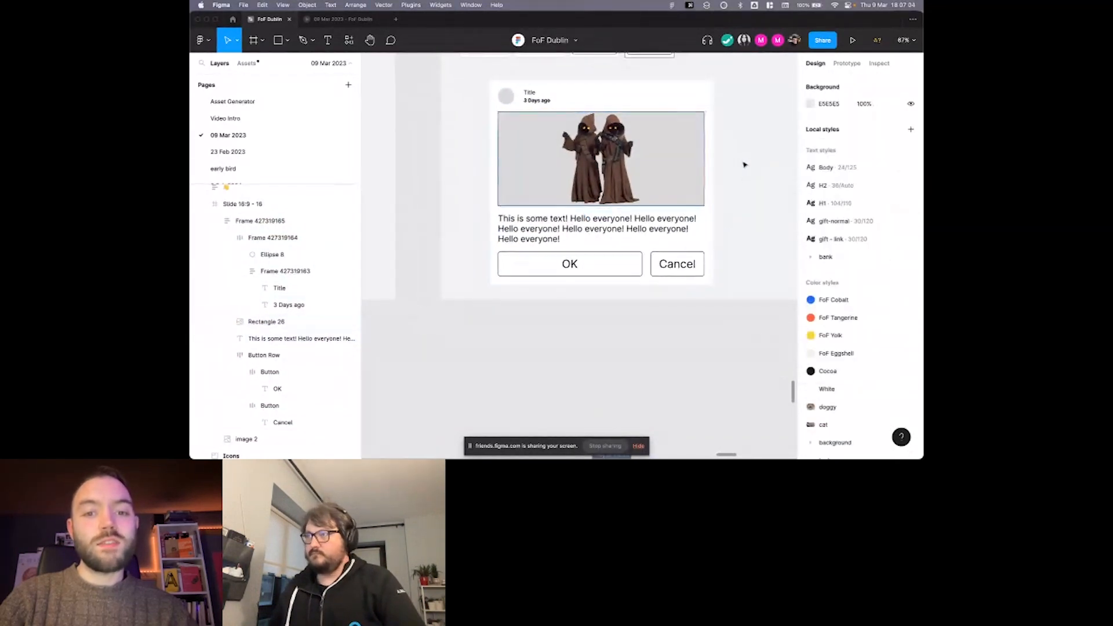
Extend the slide frame downward and stretch the card frame to a height of 693.
left_click(744, 270)
left_click_drag(739, 297, 726, 383)
left_click(653, 271)
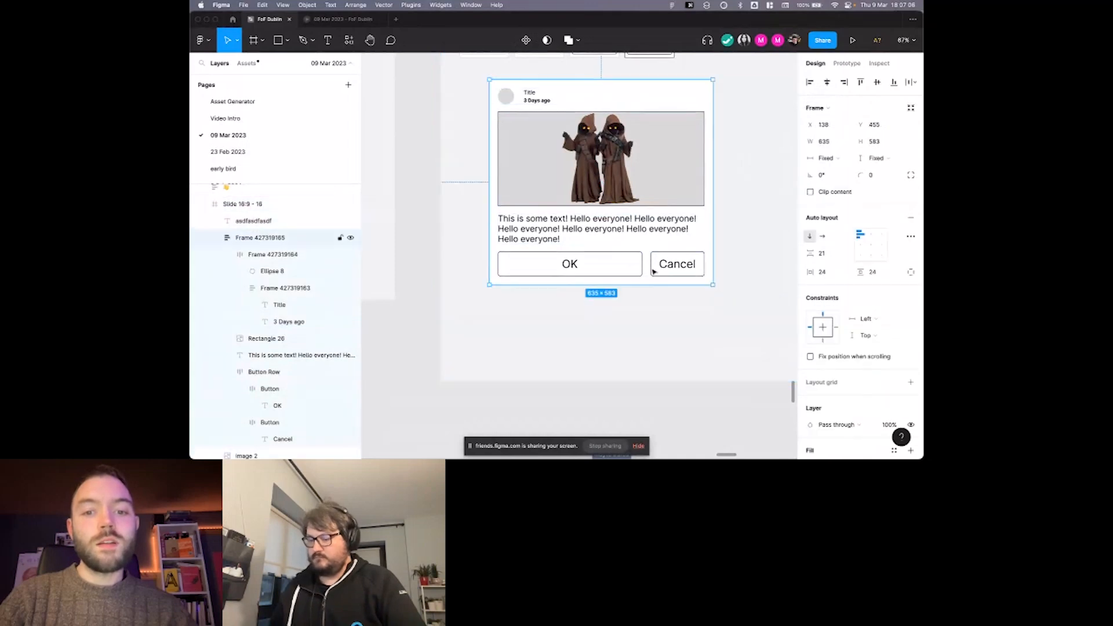
left_click_drag(650, 287, 649, 314)
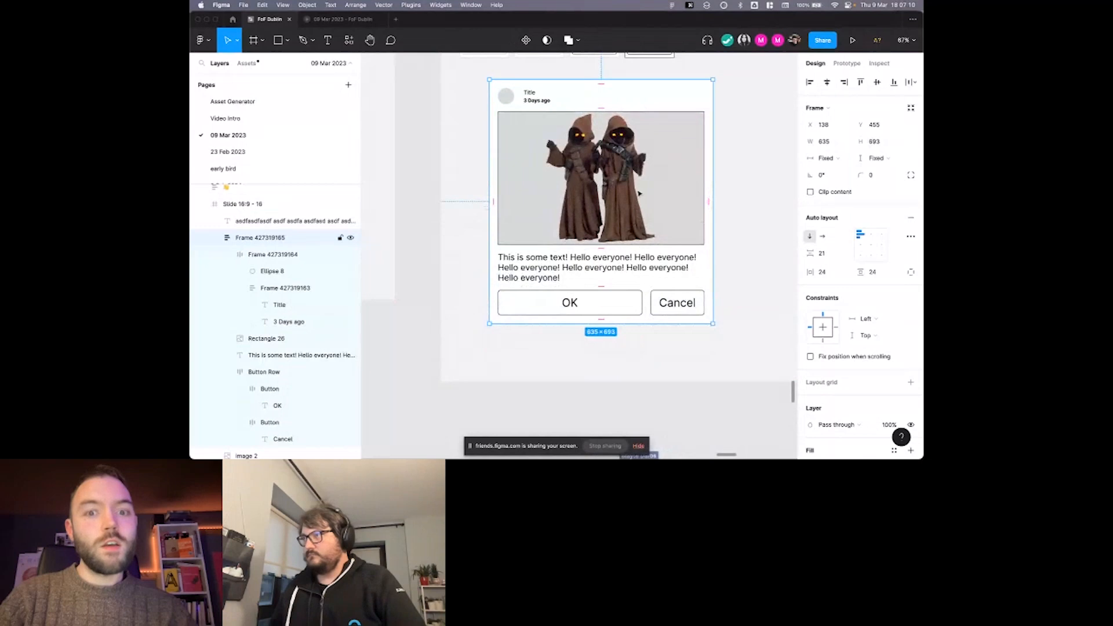
Give the image rectangle a fixed height of 587.
double_click(639, 194)
left_click(876, 141)
left_click(883, 130)
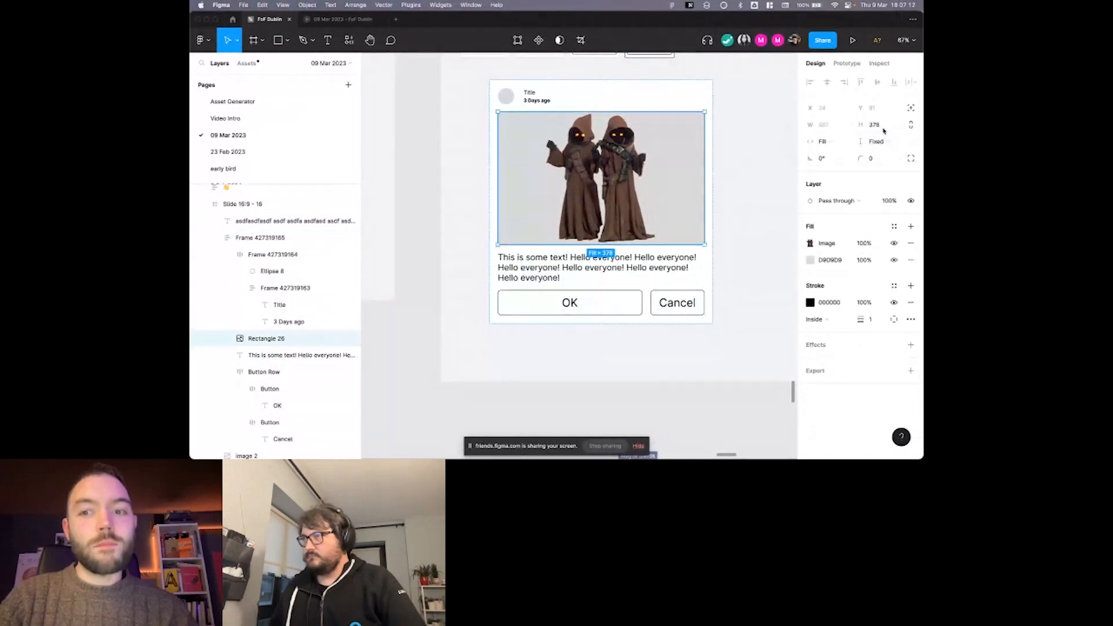
type("587")
key("Return")
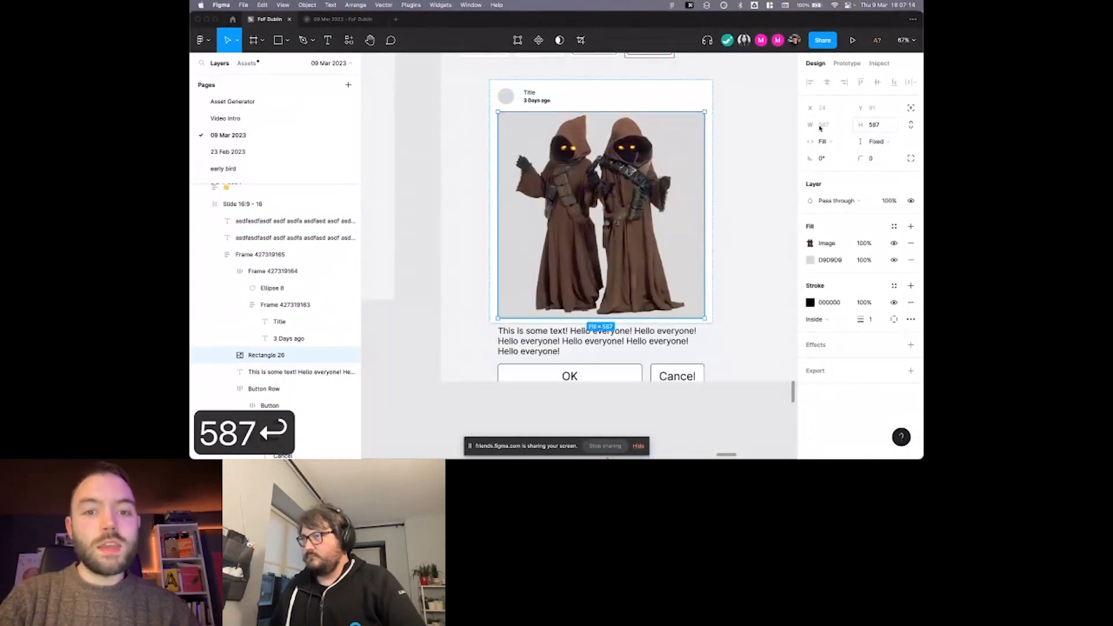
Extend the slide frame downward to a height of about 1559 to make room for the taller card.
left_click(752, 135)
scroll(751, 135, "down", 2)
scroll(750, 134, "right", 2)
left_click(707, 182, "super")
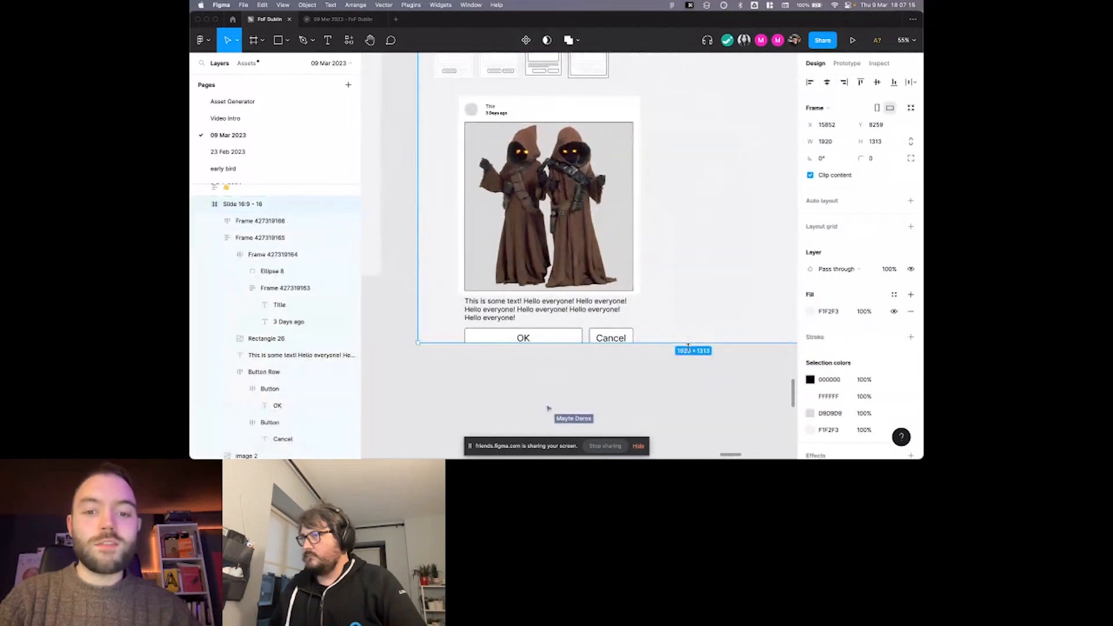
left_click_drag(689, 344, 690, 414)
Set the card frame's vertical resizing to Hug contents and select the image rectangle to check the fit.
left_click(585, 272)
left_click(883, 161)
left_click(873, 169)
left_click(601, 207)
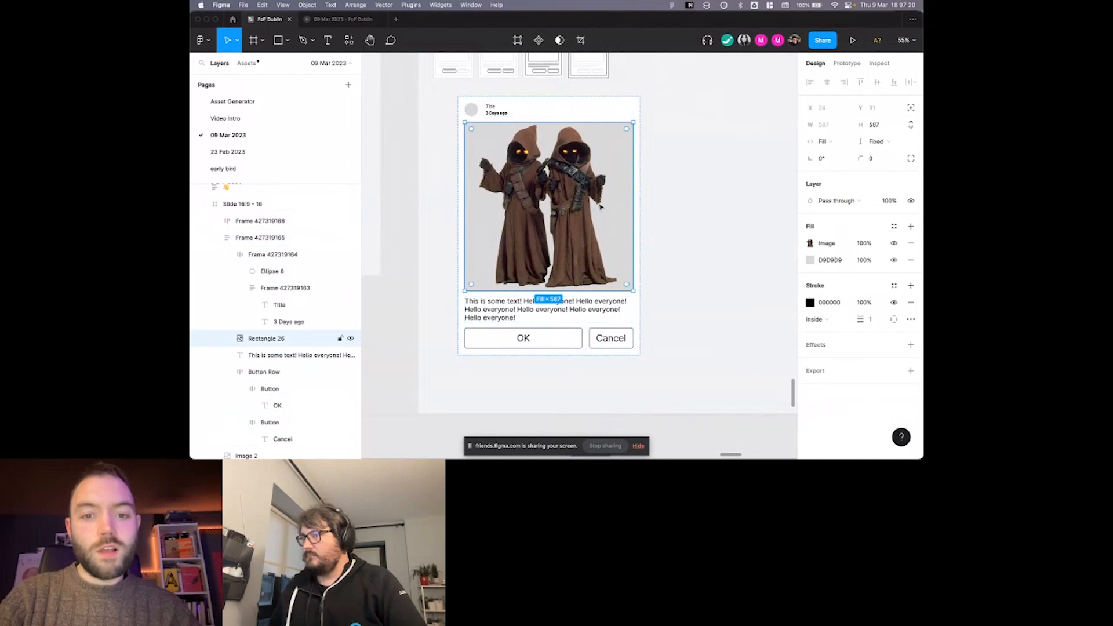
scroll(605, 206, "up", 3)
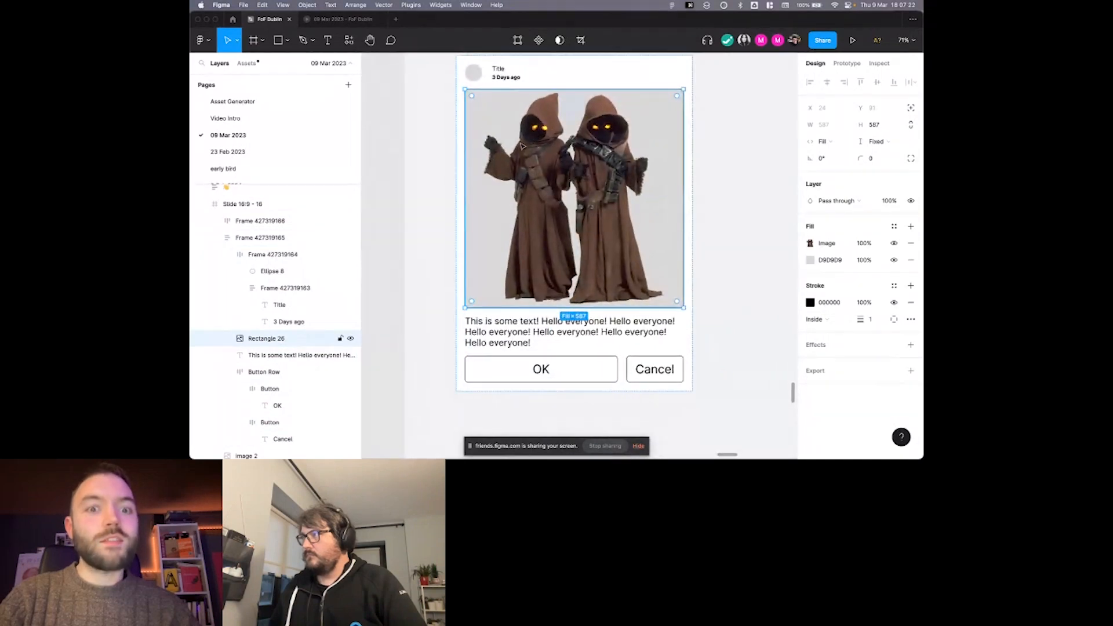
scroll(558, 137, "right", 1)
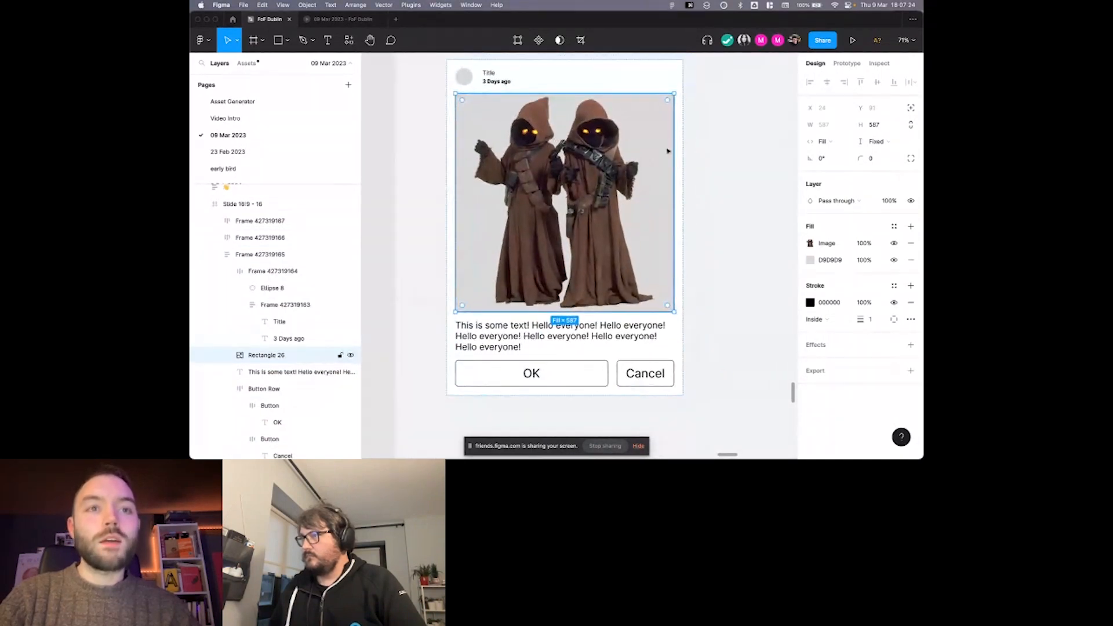
Stretch the card frame downward to a height of 1006.
left_click(703, 139)
scroll(690, 140, "down", 2)
left_click(674, 306)
left_click_drag(665, 350, 665, 381)
Set the body text's vertical resizing to Fill container within the card.
left_click(657, 300)
left_click(874, 141)
left_click(846, 155)
left_click(776, 181)
Copy the whole body text and paste it repeatedly so the text layer holds three copies.
left_click(626, 302)
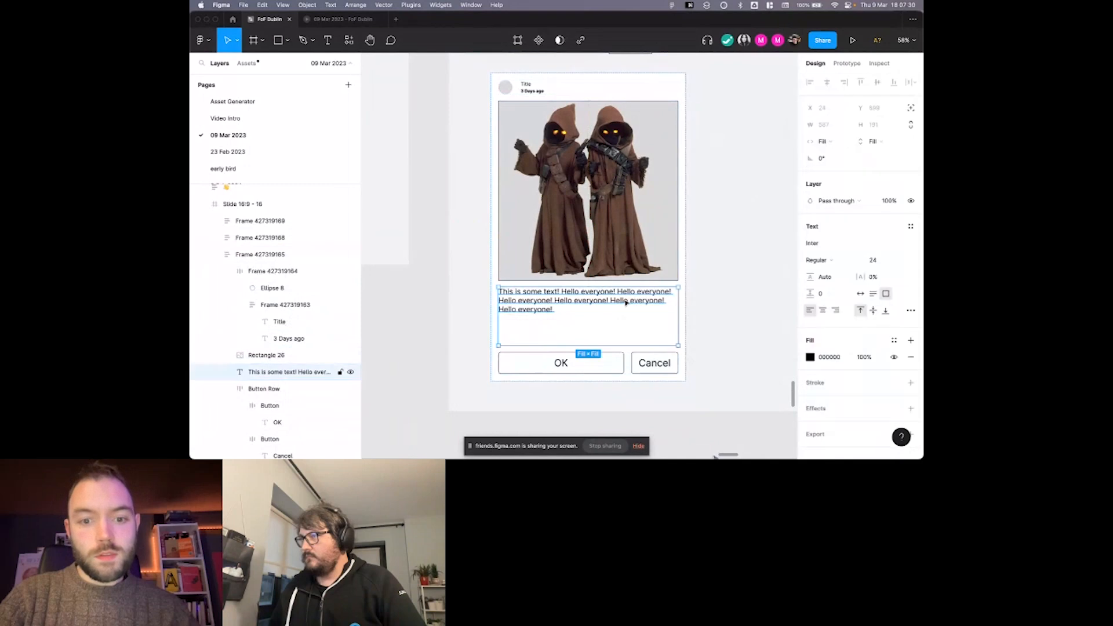
key("super+a")
key("super+c")
key("super+v")
key("super+v")
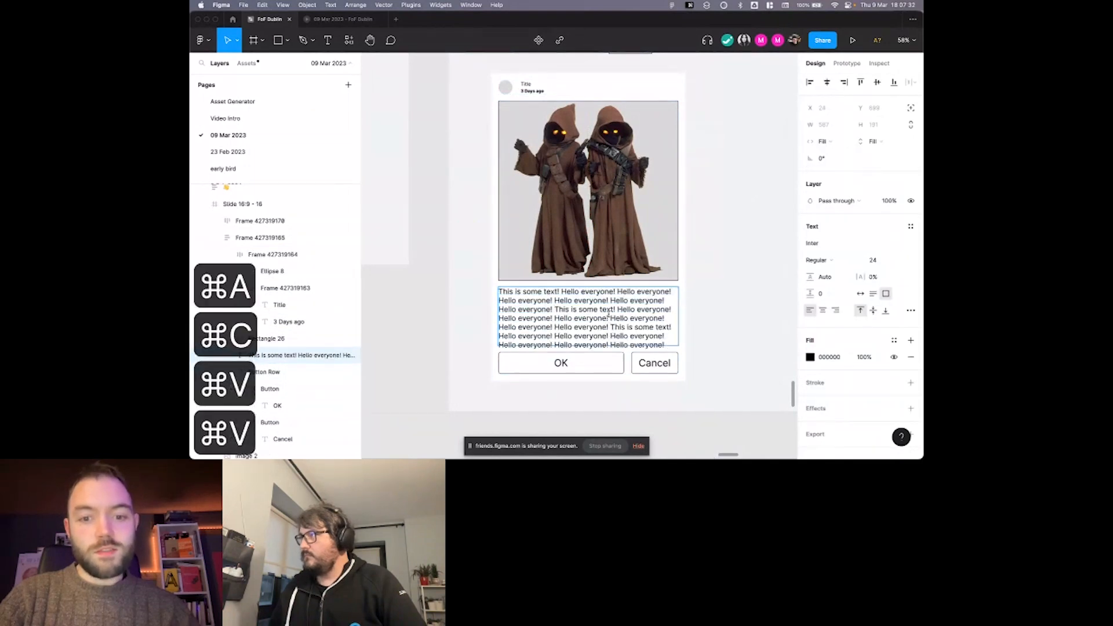
key("Escape")
Stretch the card frame until there is space below the body text, and select the text to check its box.
left_click(651, 375)
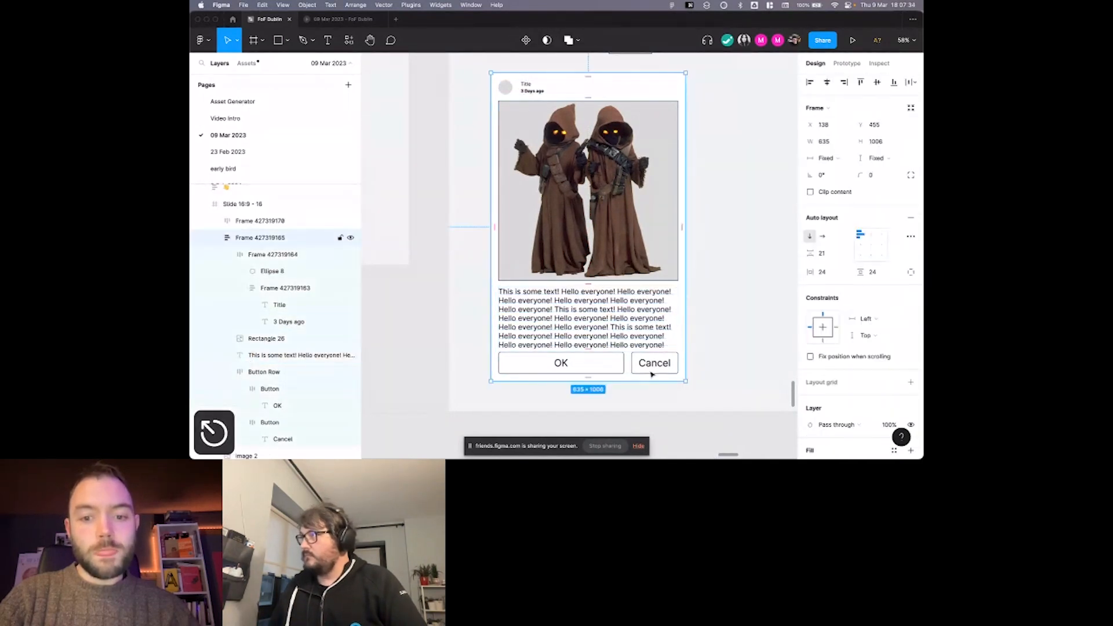
mouse_move(647, 384)
left_mouse_down()
mouse_move(648, 418)
mouse_move(640, 346)
mouse_move(645, 365)
left_mouse_up()
scroll(644, 317, "down", 3)
scroll(655, 273, "up", 2)
left_click(615, 311)
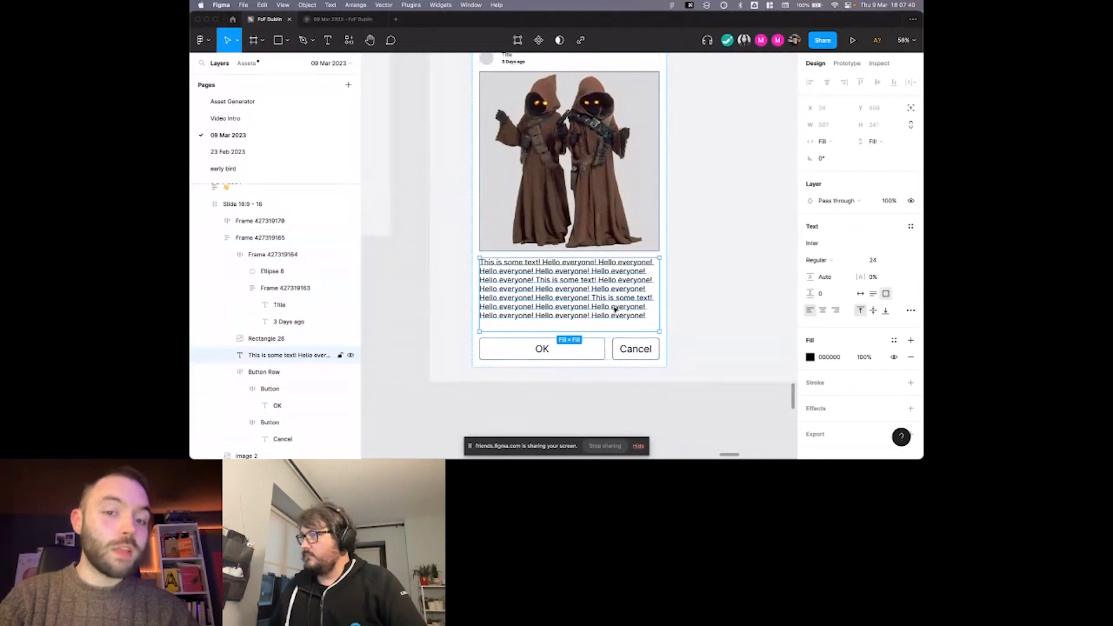
scroll(687, 234, "down", 2)
scroll(686, 234, "up", 3)
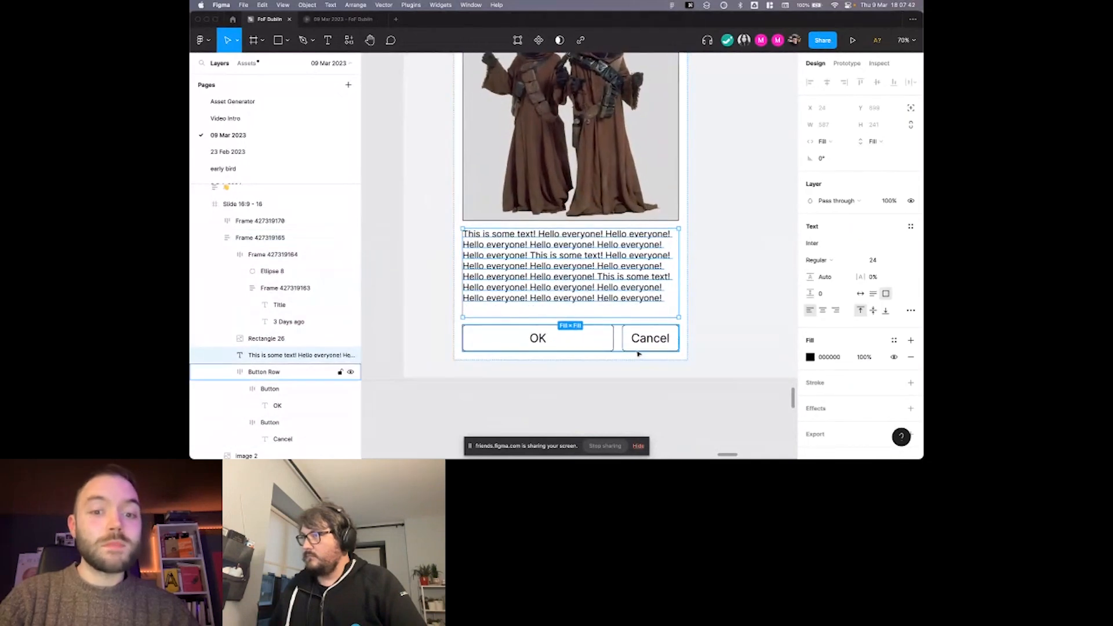
Shorten the card frame until the button row overlaps the last lines of the body text.
key("Escape")
left_click(669, 337)
left_click_drag(658, 360, 657, 325)
double_click(629, 263)
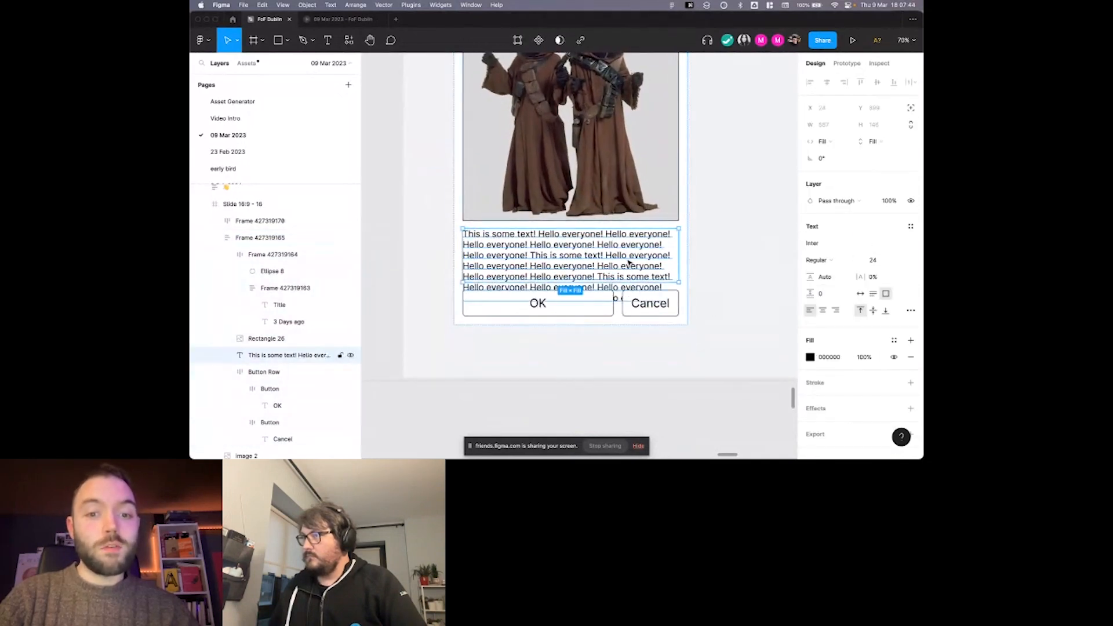
left_click(605, 312)
left_click(704, 273)
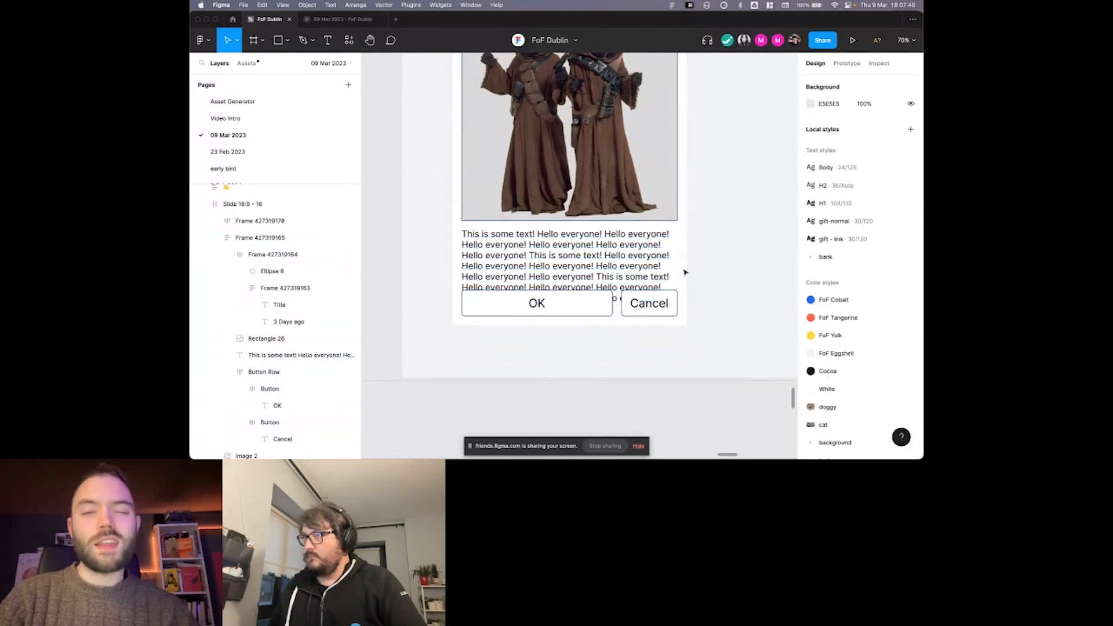
Examine the resizing settings of the card frame, its overlapped body text and the image rectangle.
left_click(684, 273)
scroll(653, 273, "up", 1)
scroll(654, 272, "down", 4)
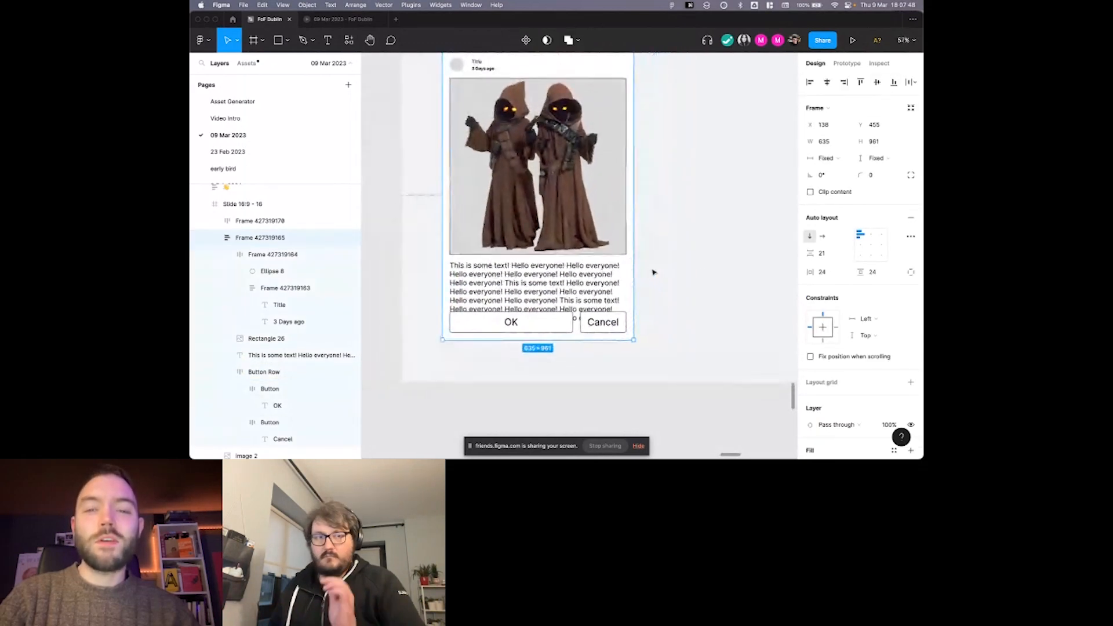
right_click(633, 274)
left_click(548, 216)
scroll(548, 215, "down", 1)
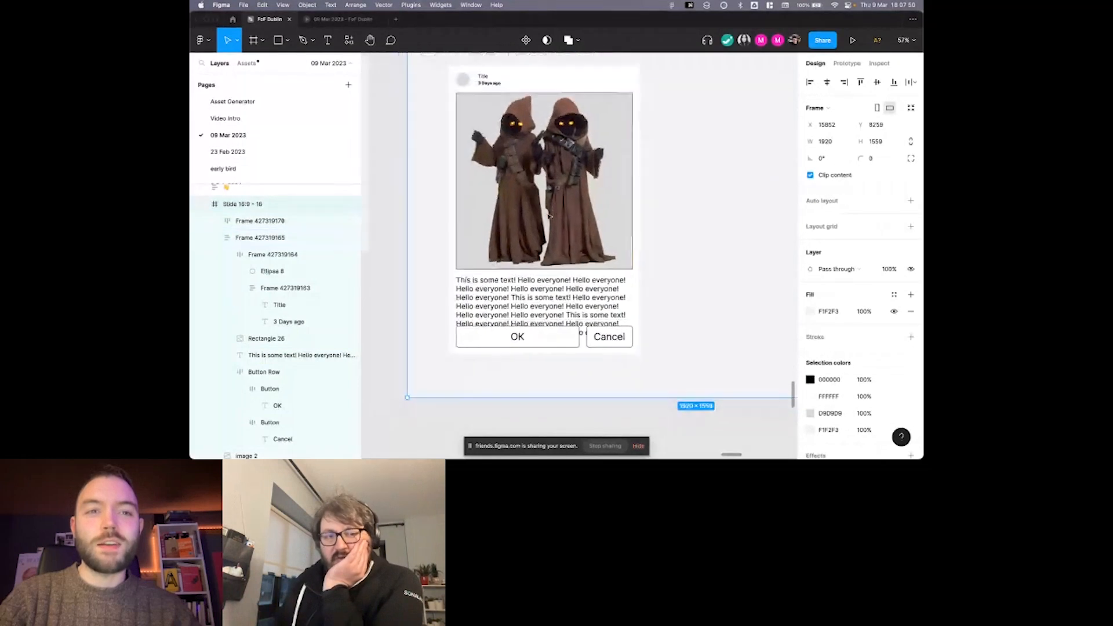
left_click(528, 261)
scroll(527, 263, "right", 1)
double_click(527, 284)
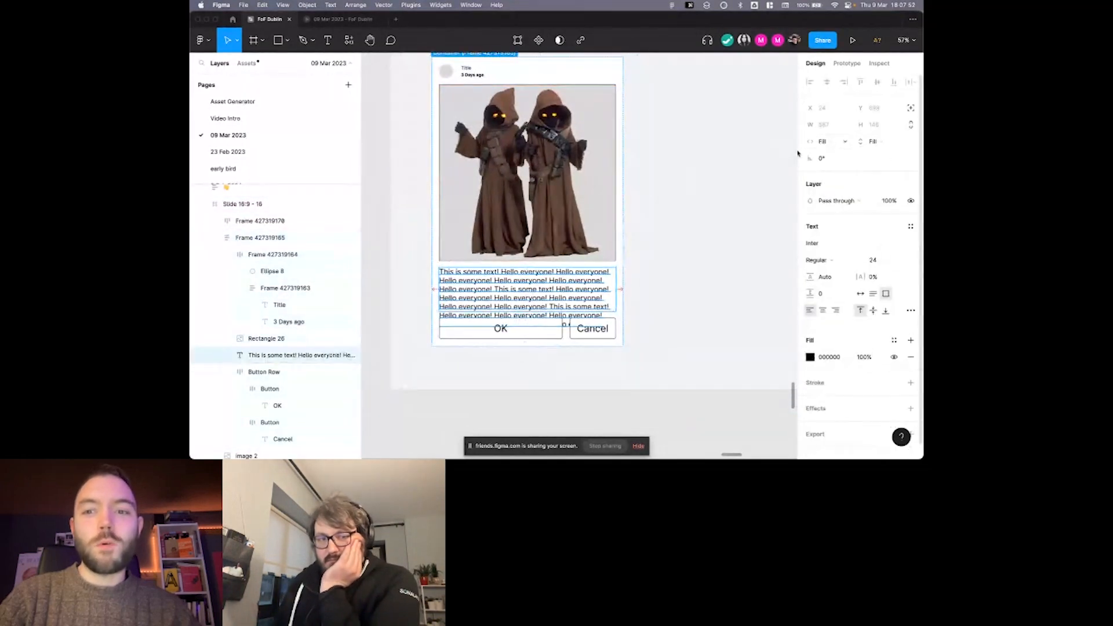
scroll(689, 181, "down", 1)
scroll(689, 181, "left", 1)
scroll(677, 209, "down", 1)
scroll(677, 208, "right", 1)
scroll(658, 211, "up", 1)
left_click(652, 211)
left_click(568, 271)
scroll(568, 272, "up", 1)
scroll(568, 271, "right", 1)
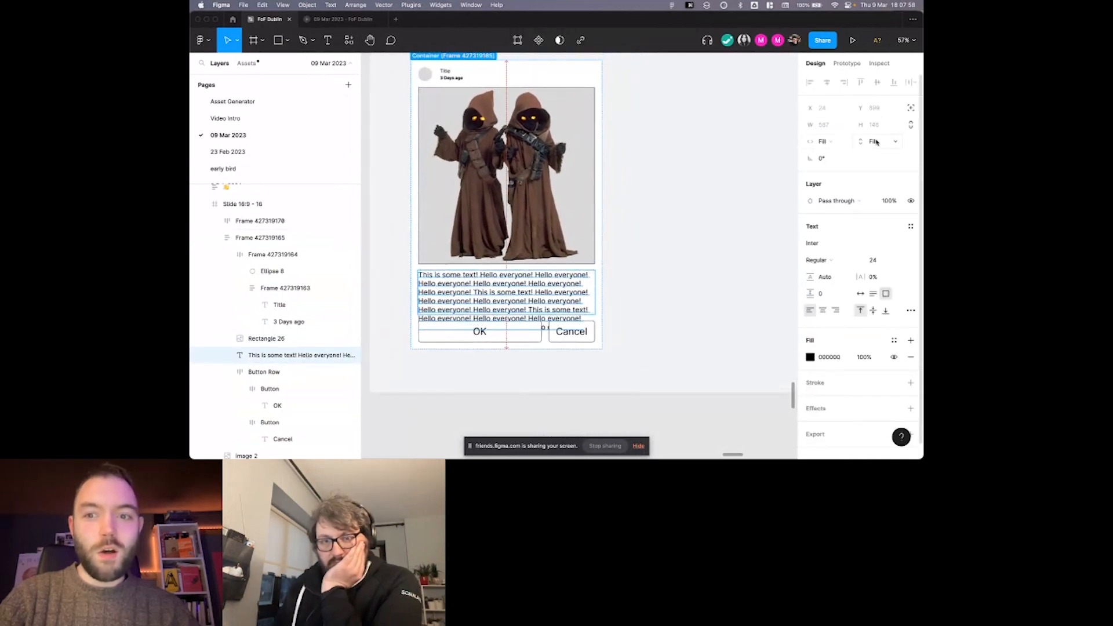
left_click(566, 194)
scroll(677, 191, "down", 1)
scroll(677, 191, "left", 1)
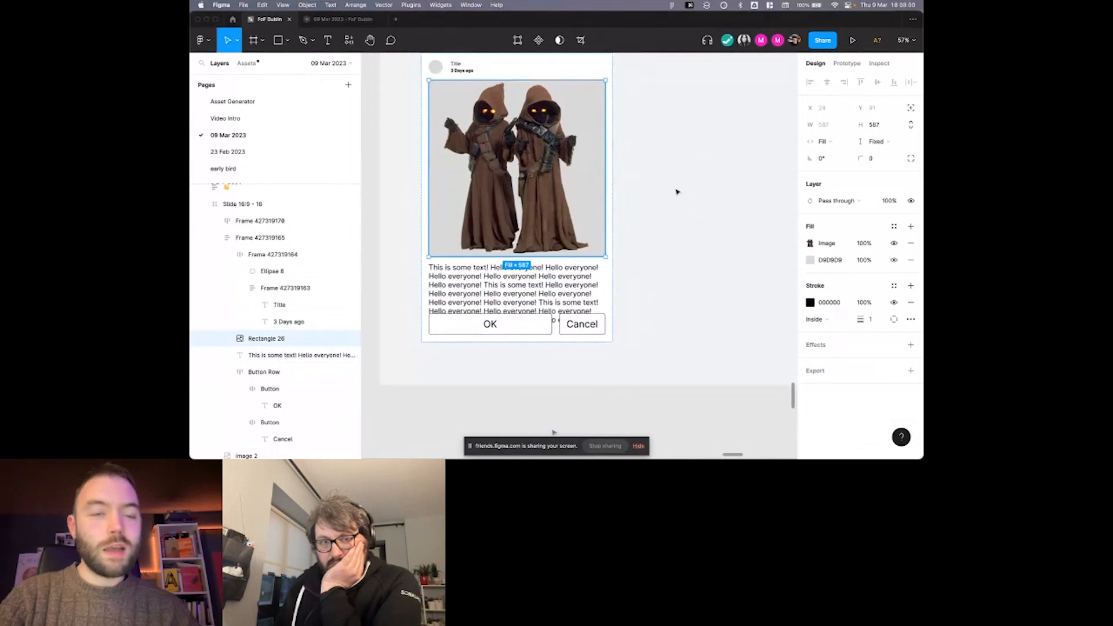
Check the image rectangle's height resizing options, and widen the card frame to 885.
left_click(876, 142)
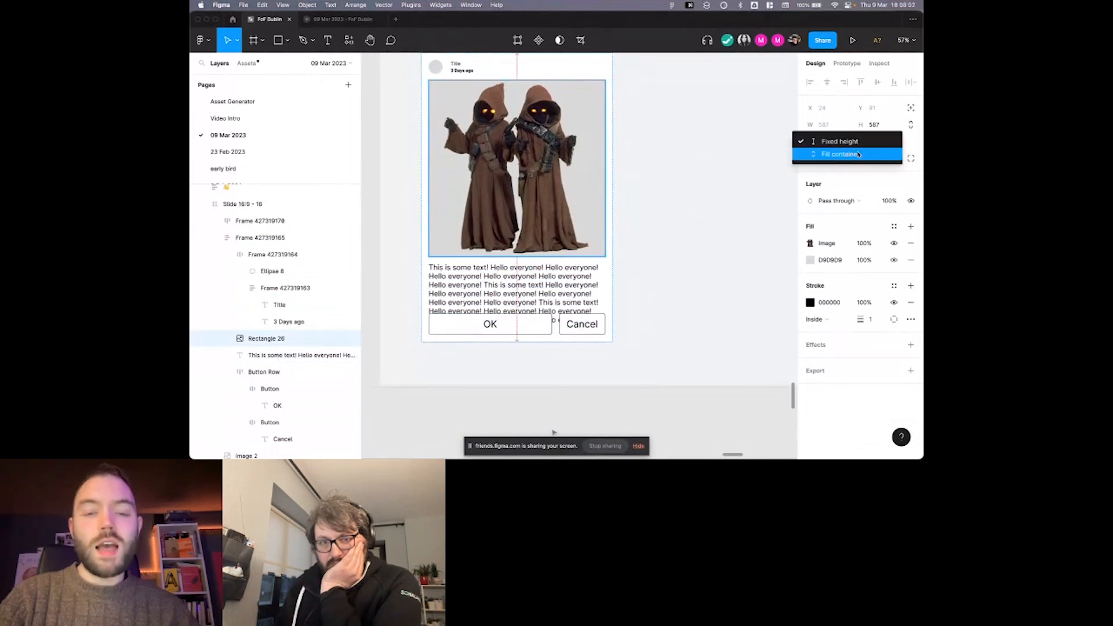
left_click(742, 169)
left_click(734, 169)
left_click(610, 202)
left_click_drag(611, 201, 683, 202)
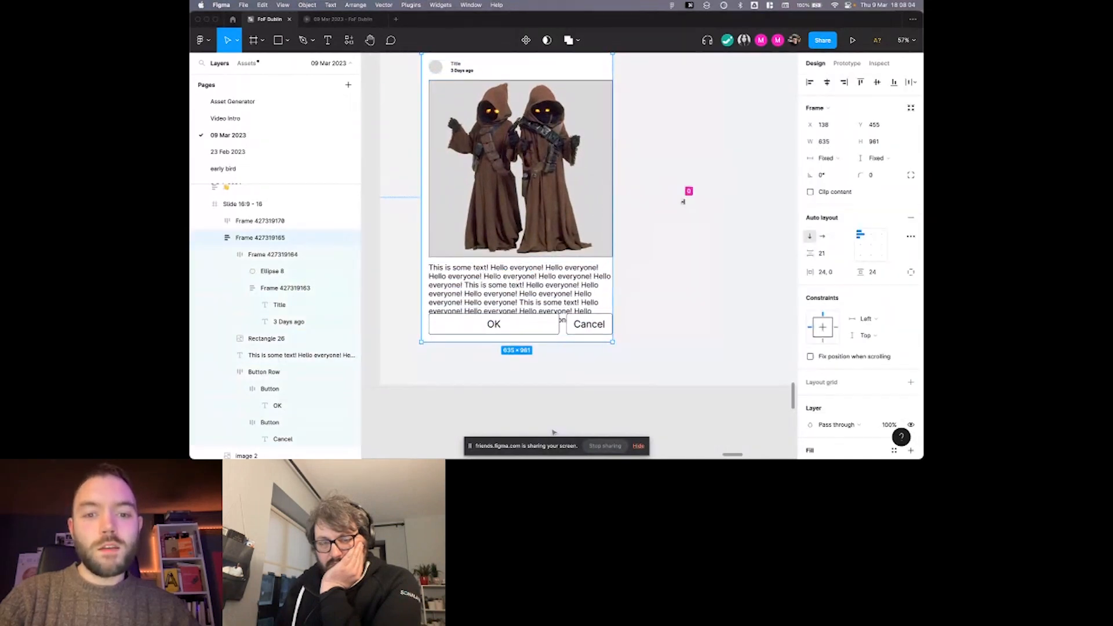
key("super+z")
left_click_drag(612, 180, 685, 180)
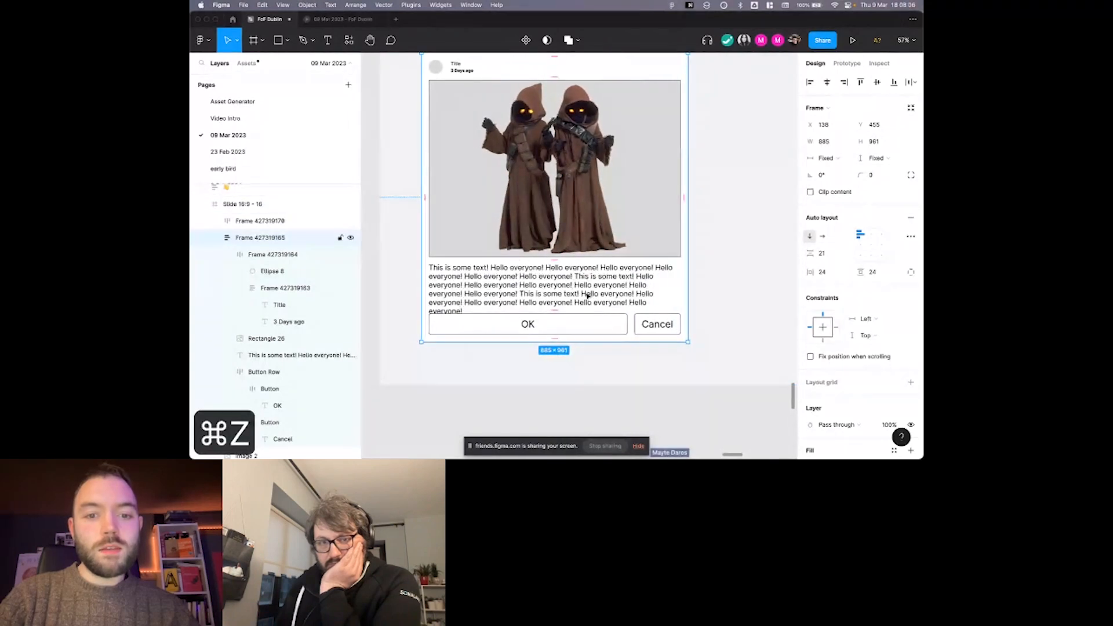
Set the card frame's height to hug its contents, and clear the selection.
left_click(617, 302)
key("Escape")
left_click(875, 158)
left_click(849, 168)
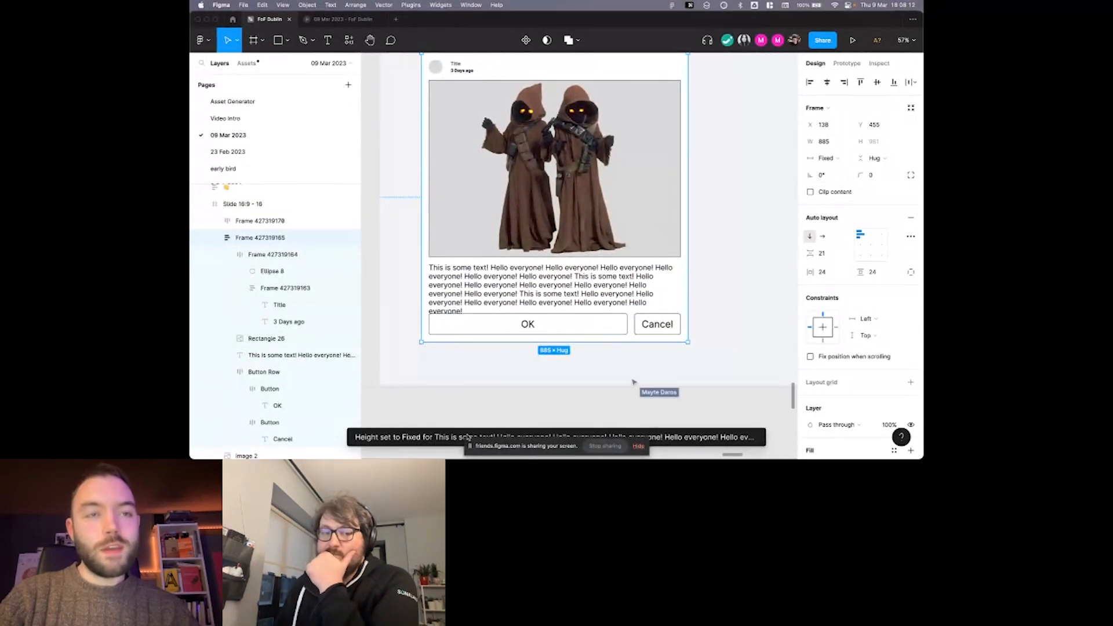
scroll(466, 437, "right", 1)
scroll(466, 437, "down", 1)
scroll(457, 417, "down", 2)
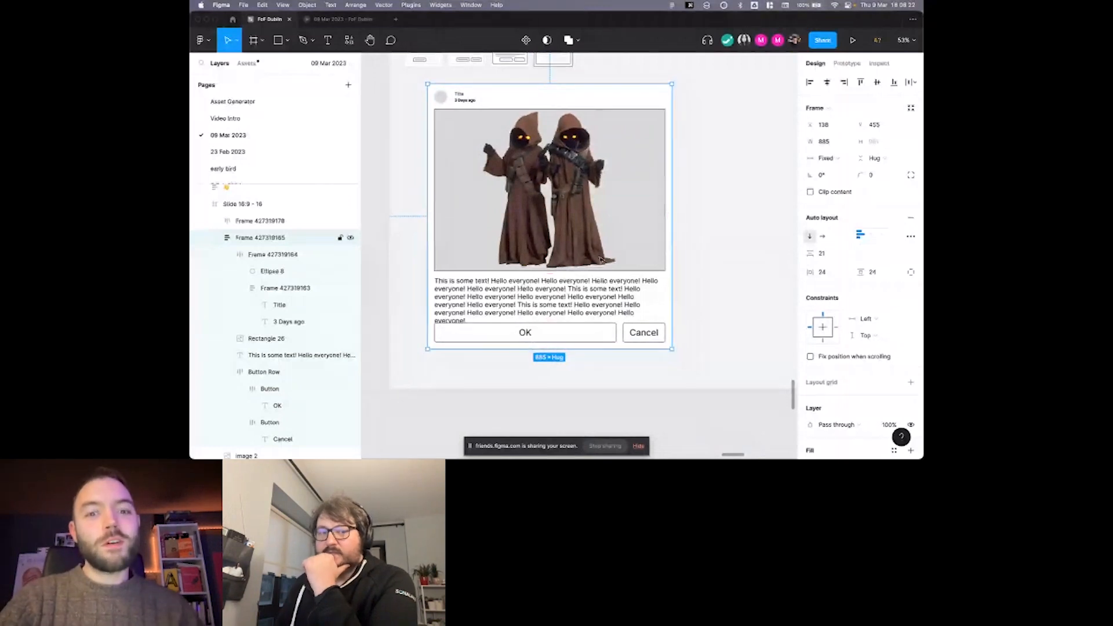
scroll(597, 273, "down", 1)
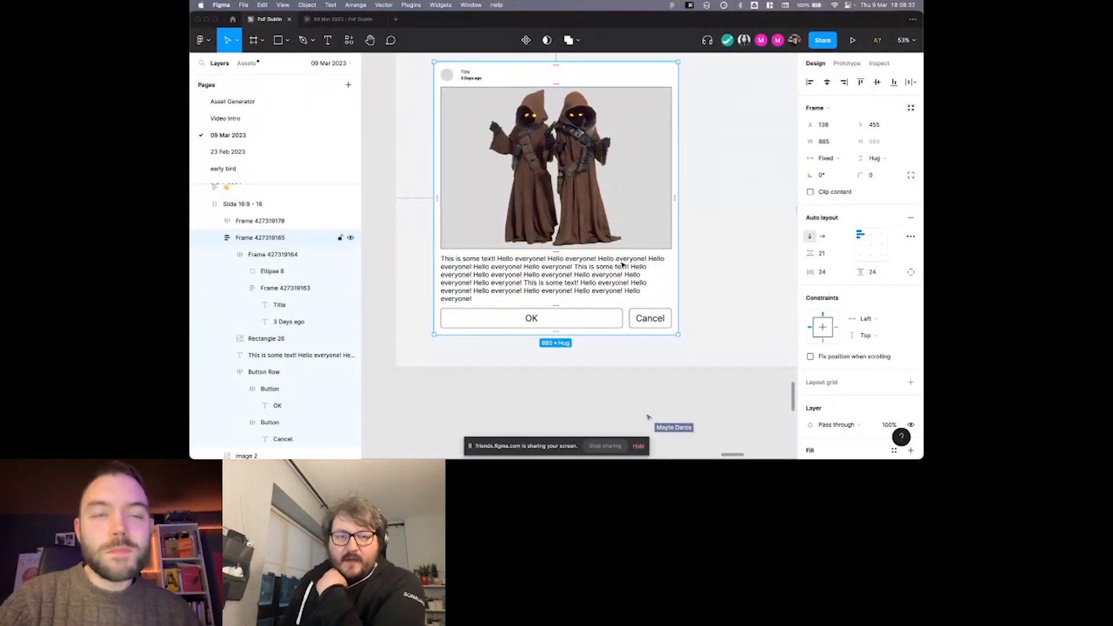
scroll(623, 264, "up", 1)
left_click(693, 257)
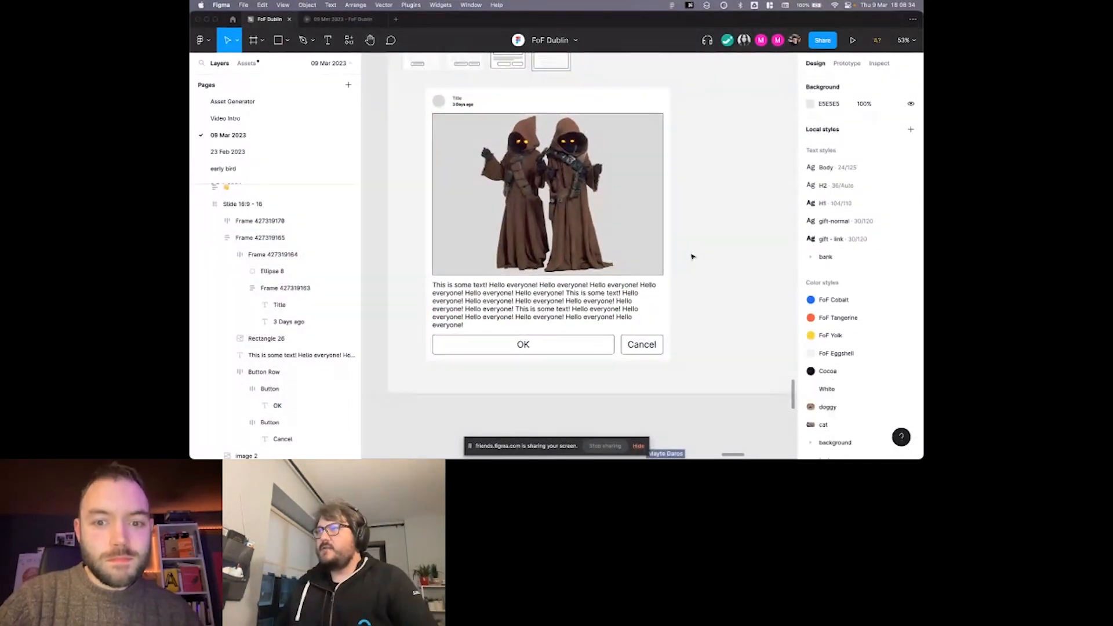
Hide the layers sidebar and examine the card's button row and the text grid beside the card.
key("shift+super+backslash")
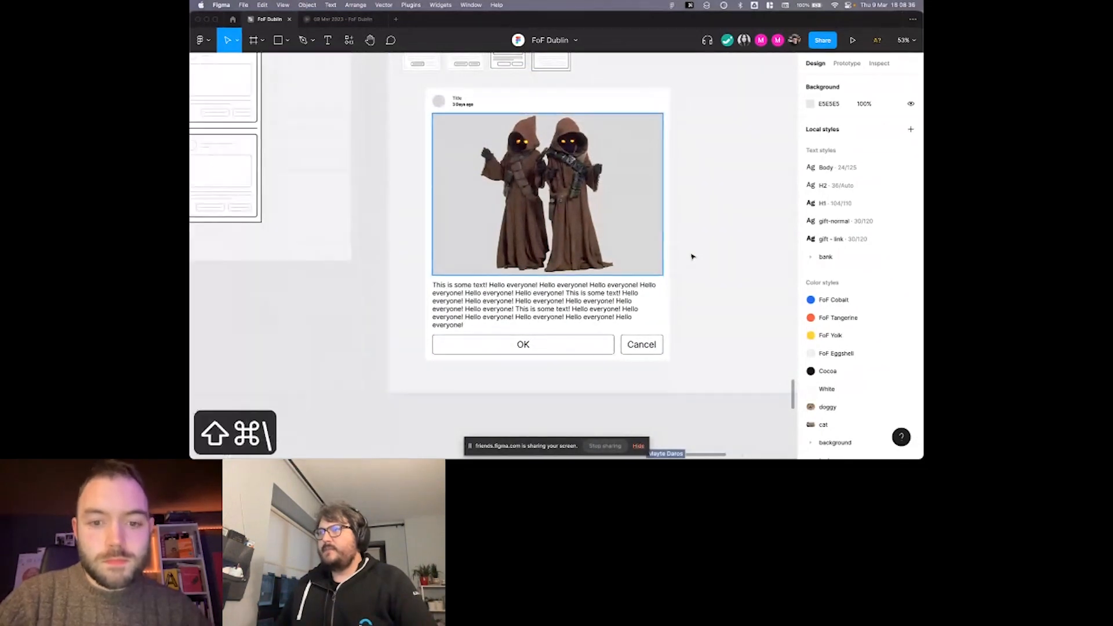
scroll(709, 263, "right", 1)
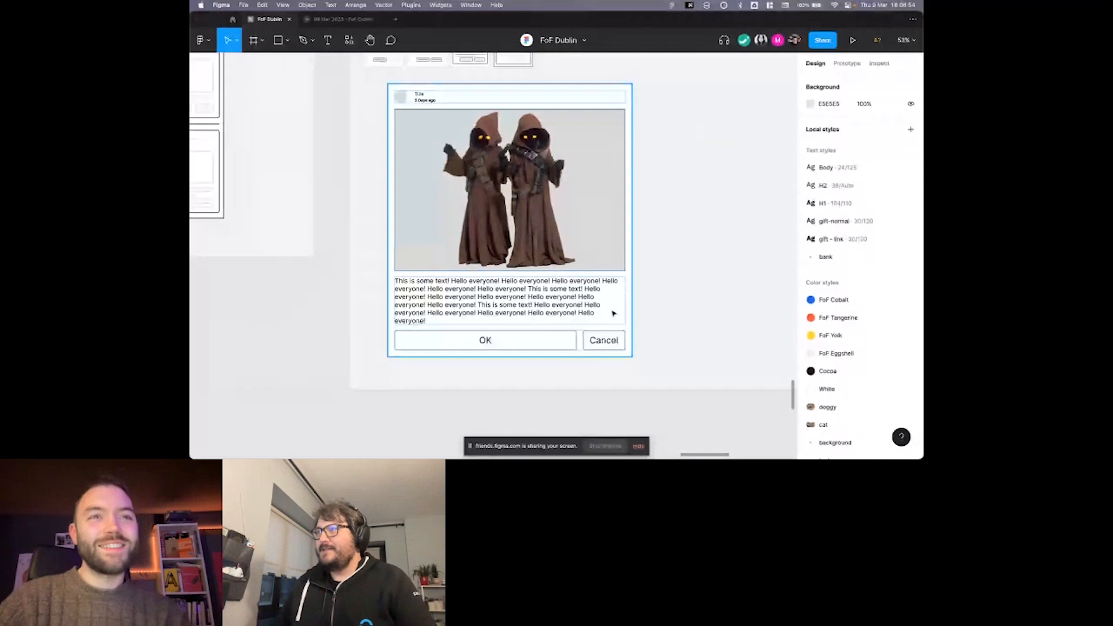
left_click(560, 335)
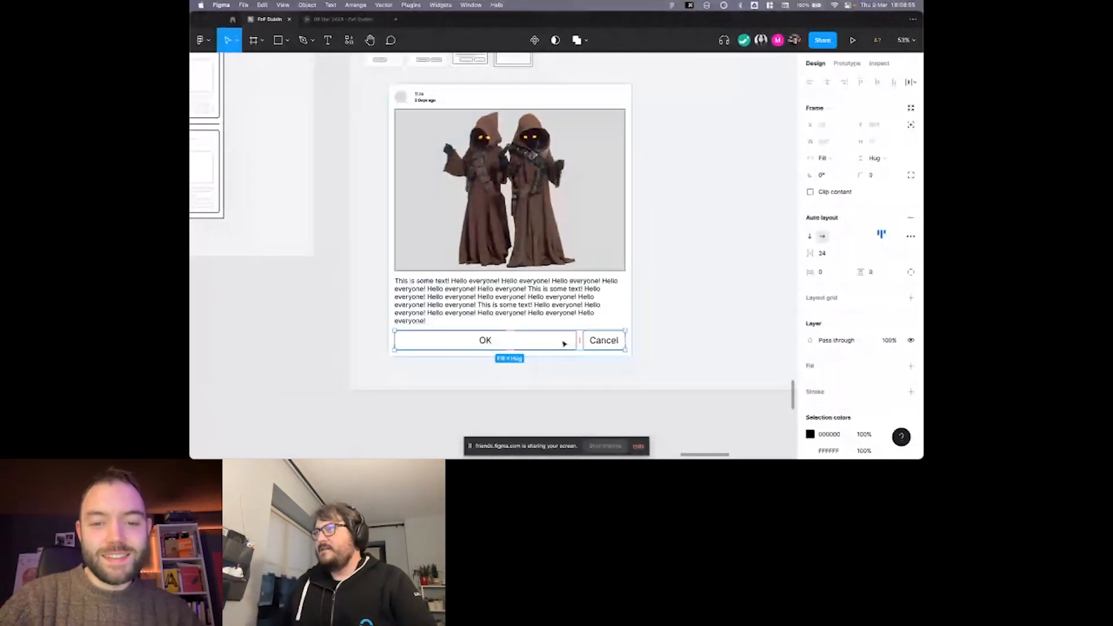
scroll(580, 344, "right", 3)
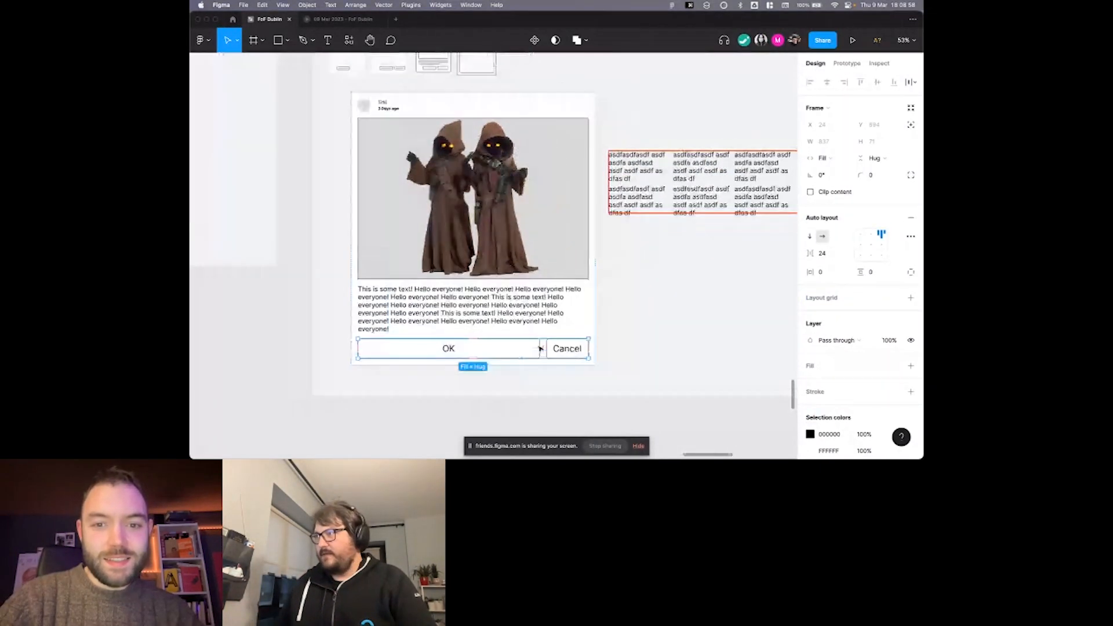
left_click(618, 339)
scroll(618, 339, "right", 4)
scroll(618, 339, "up", 2)
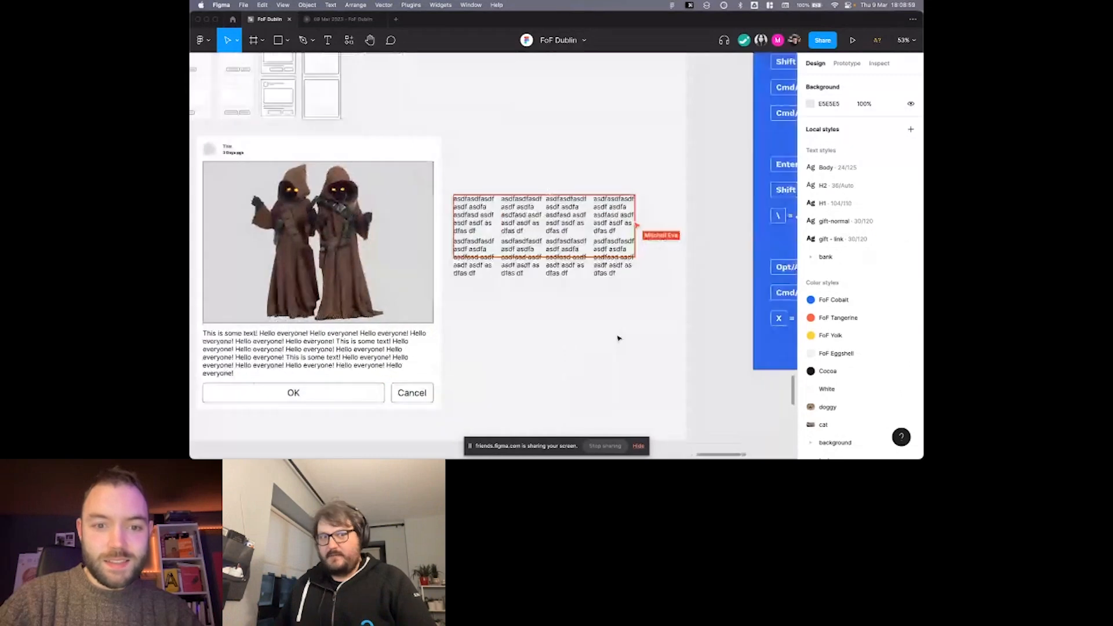
scroll(618, 339, "left", 2)
scroll(618, 338, "down", 2)
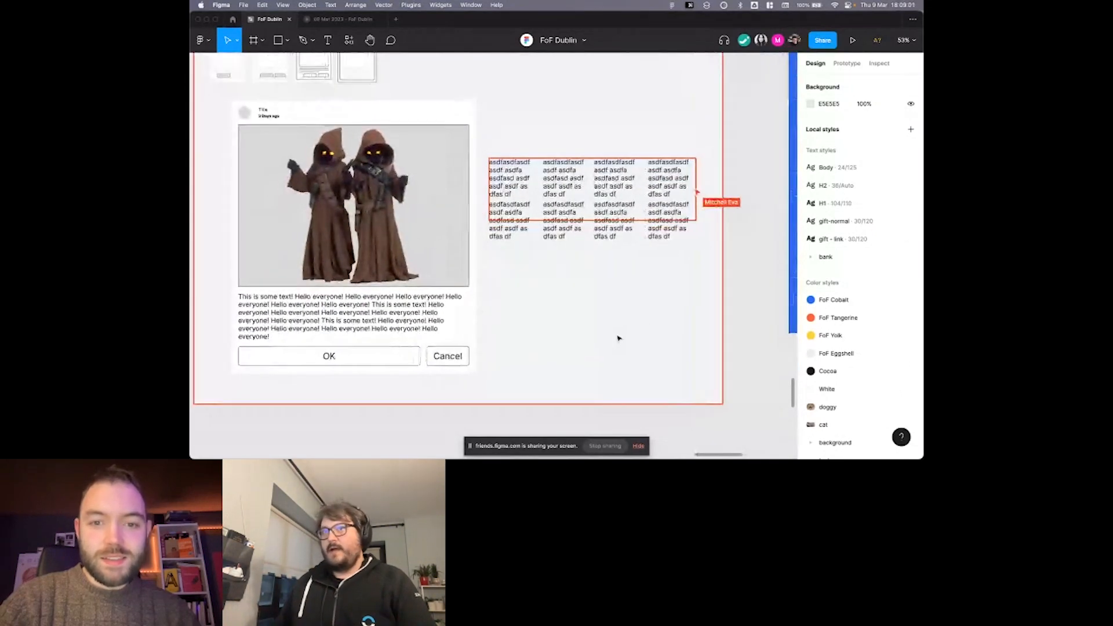
scroll(618, 339, "left", 1)
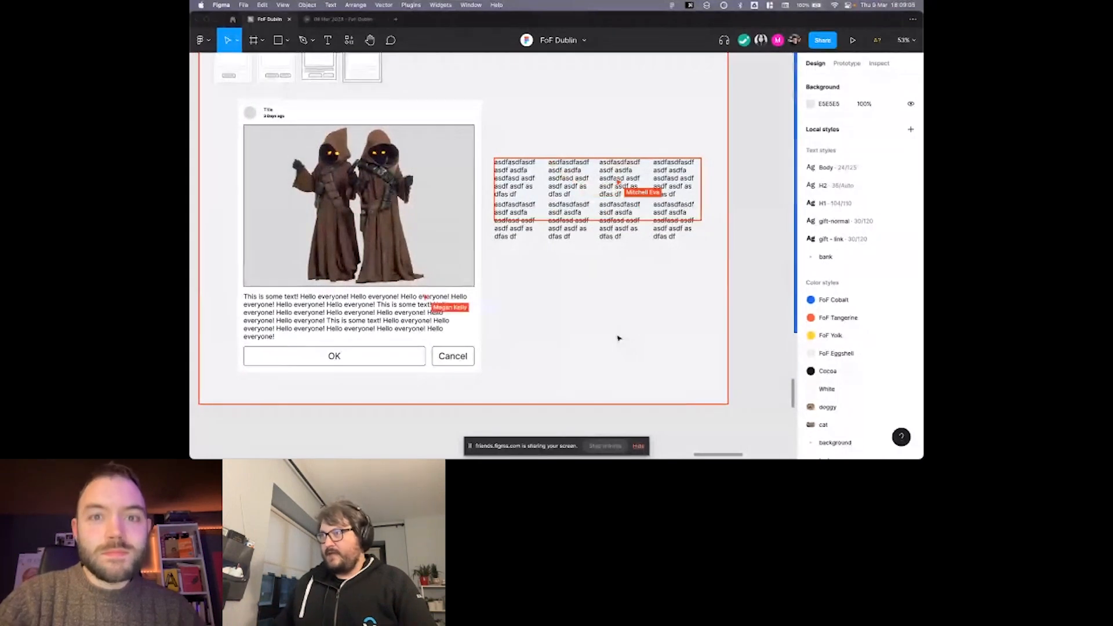
scroll(618, 333, "left", 2)
scroll(618, 333, "down", 1)
Check the card and the text grid in outline view, and return to the normal view.
key("super+y")
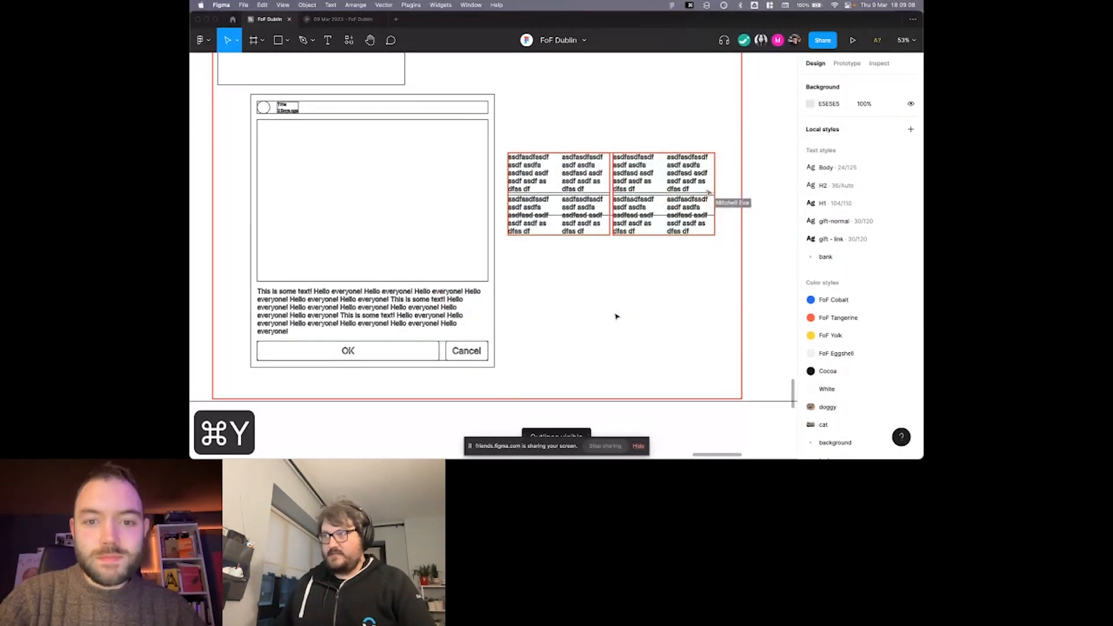
scroll(656, 251, "up", 3)
key("super+y")
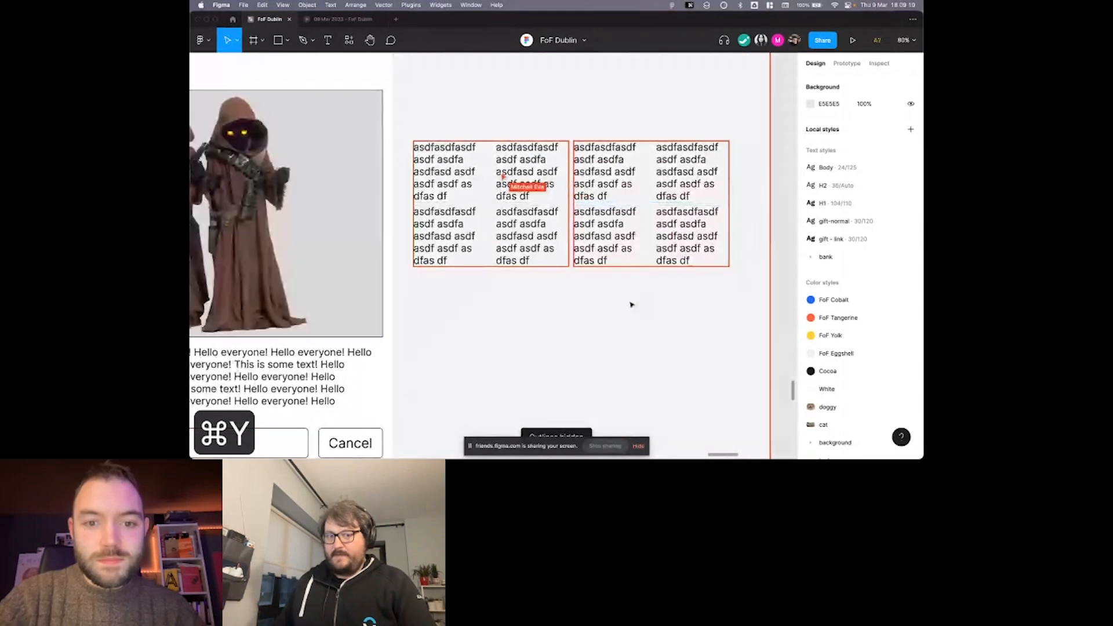
Show the layers sidebar again and expand the nested frames of the text grid.
key("super+backslash")
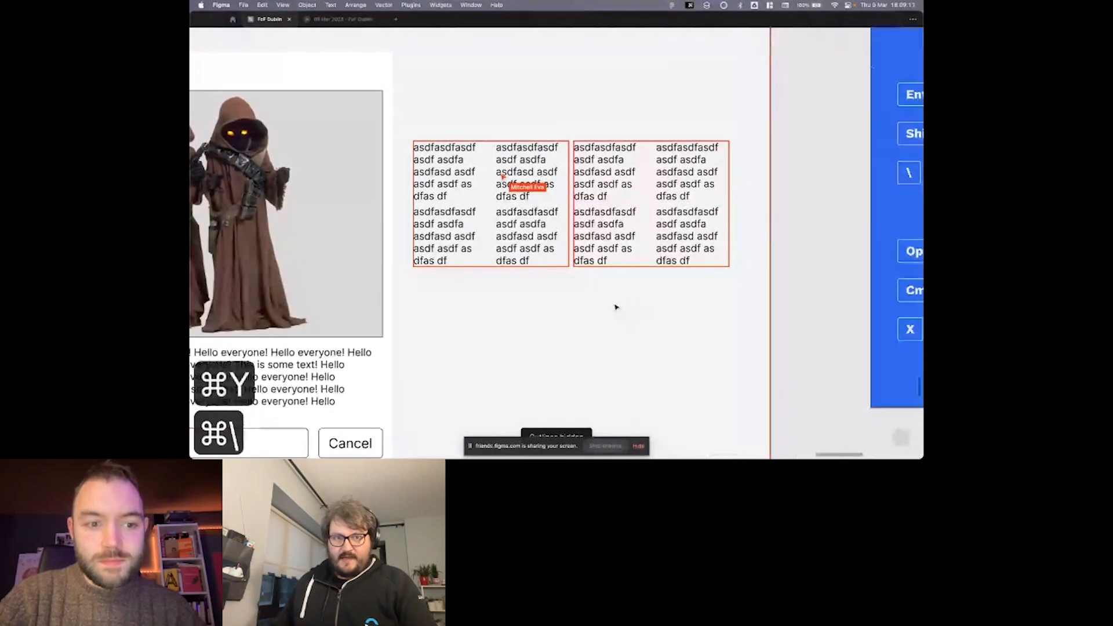
key("super+backslash")
key("shift+super+backslash")
left_click(464, 252)
left_click(215, 221)
left_click(227, 237)
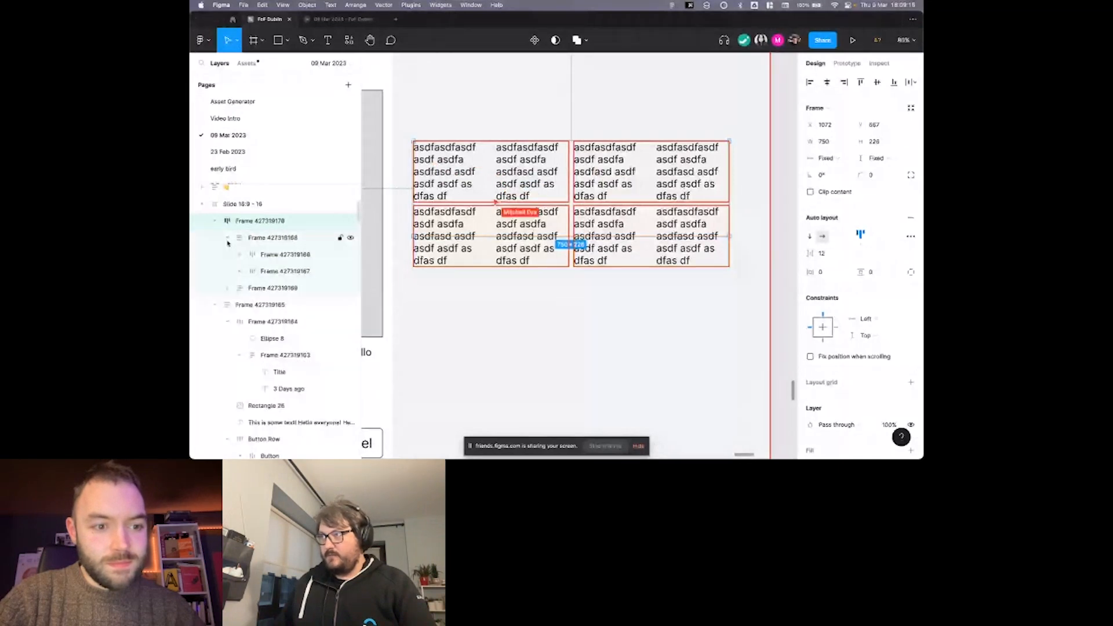
left_click(229, 288)
left_click(227, 288)
left_click(244, 255)
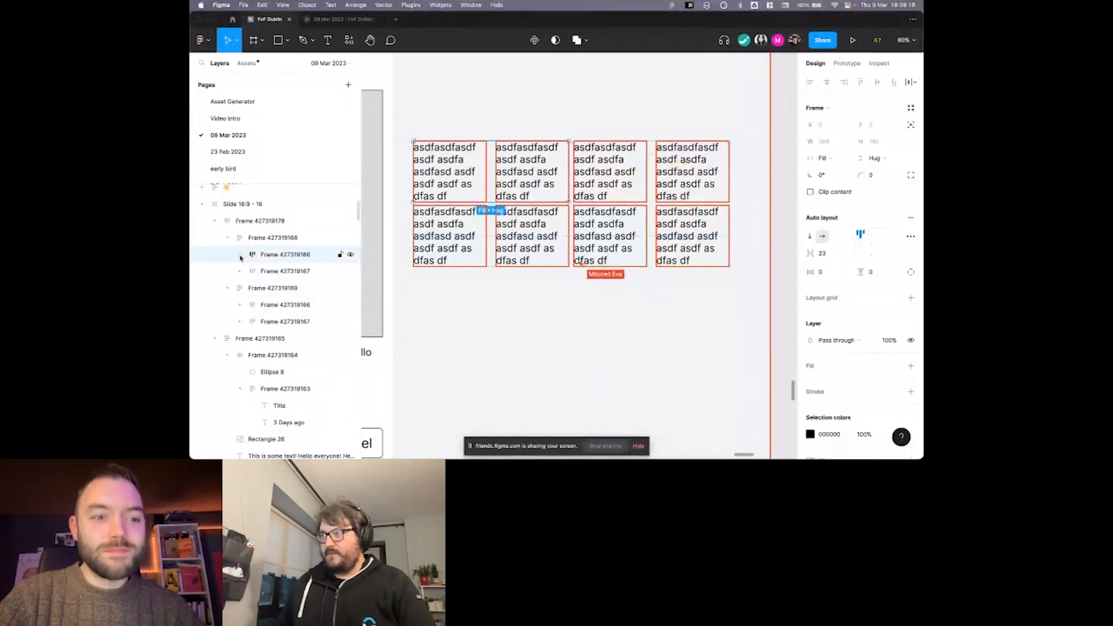
left_click(240, 254)
left_click(240, 314)
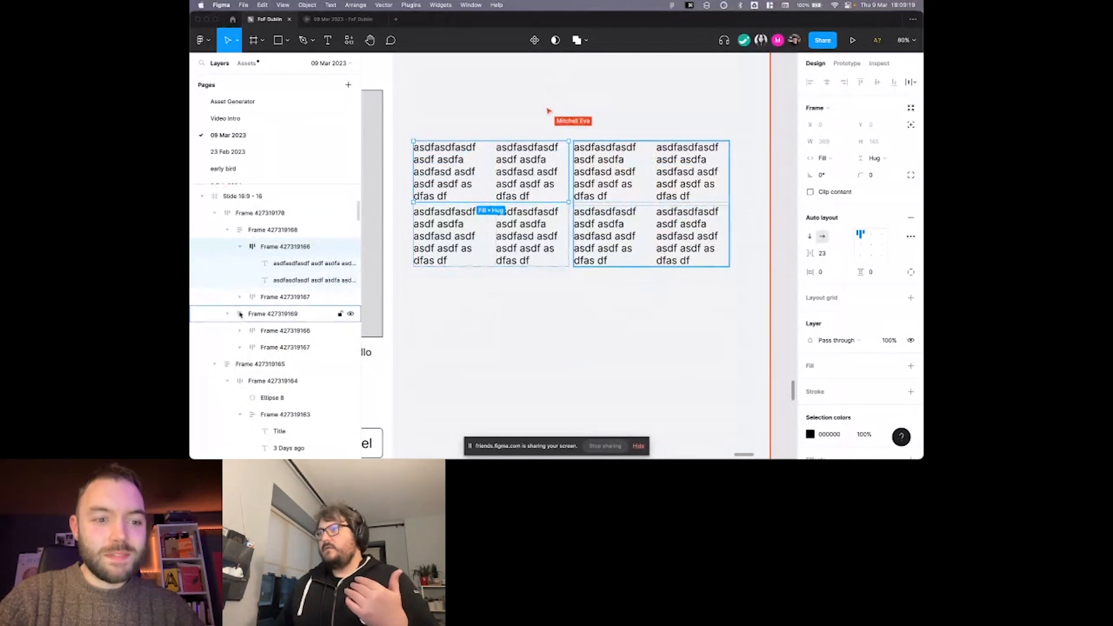
Select the text grid's parent frame, descend through its nested levels to all text layers, and clear the selection.
left_click(253, 219)
key("Return")
key("Return")
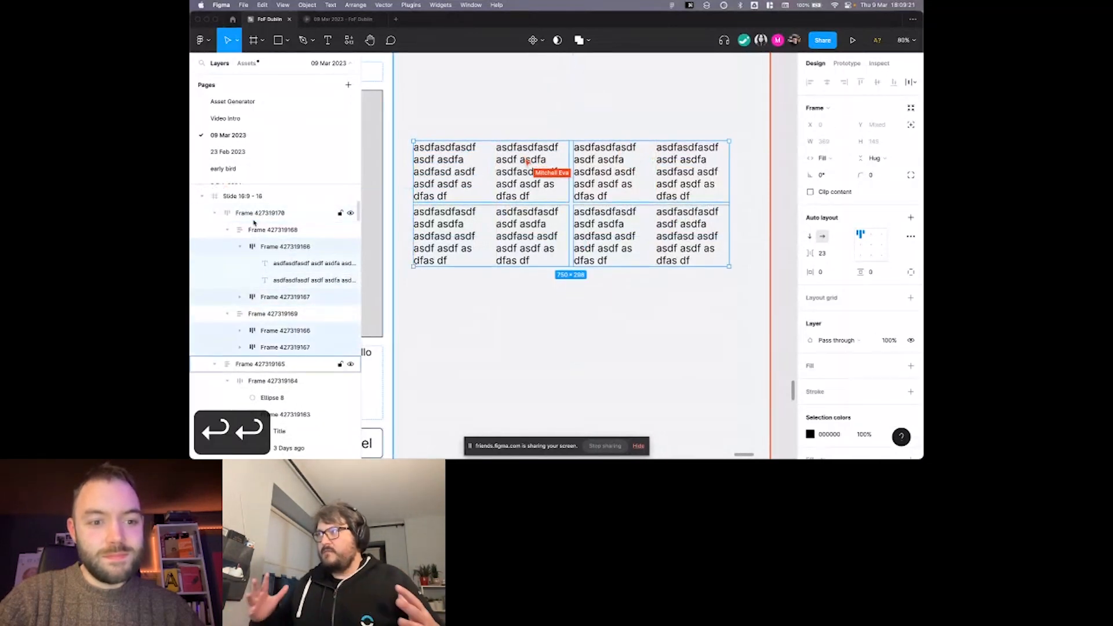
key("Return")
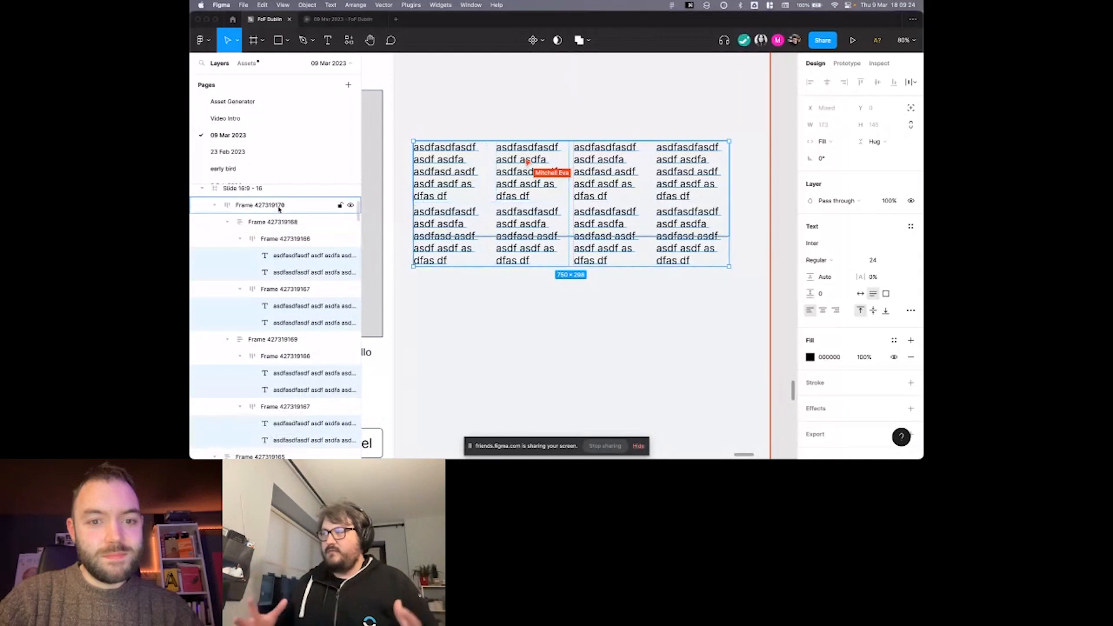
scroll(415, 294, "left", 2)
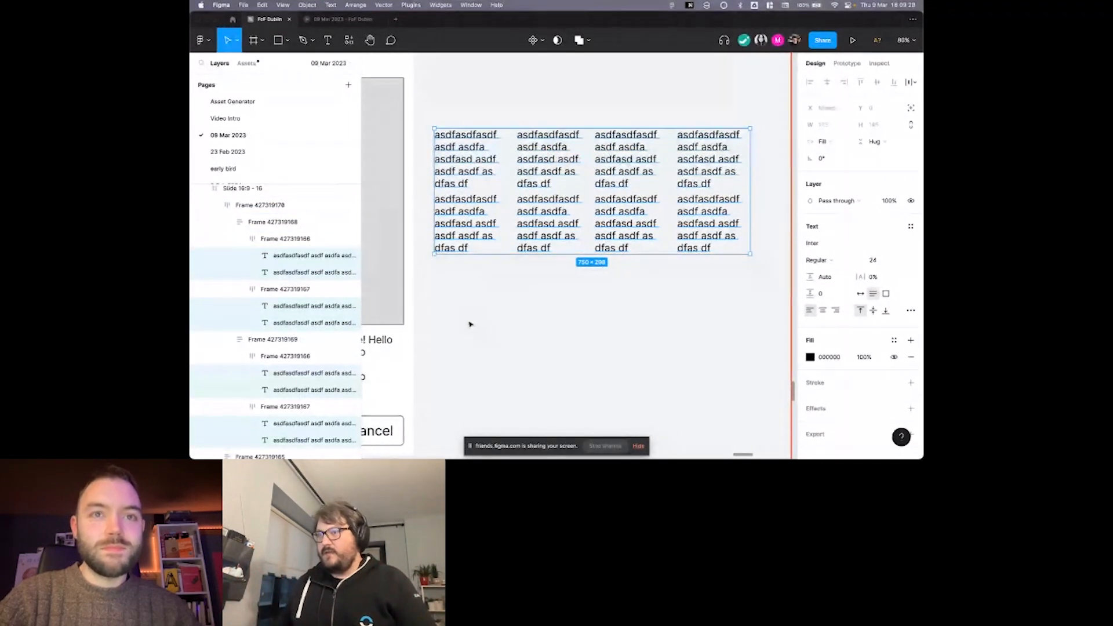
scroll(469, 324, "down", 3)
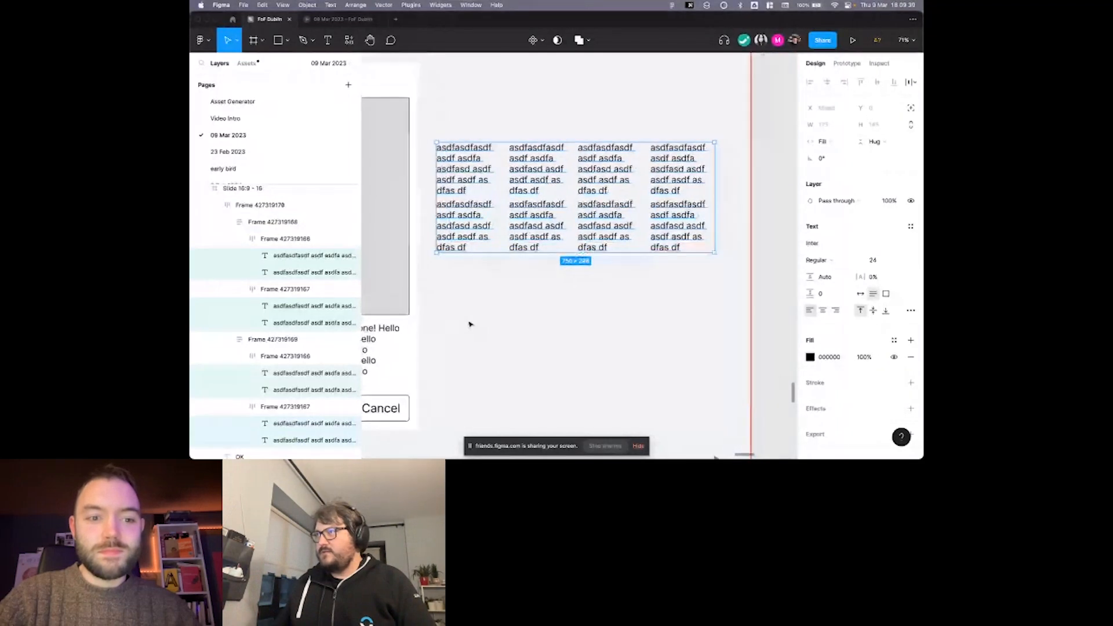
left_click(470, 324)
Narrow the layers sidebar and select the "What the Fig Is Auto Layout?" section.
scroll(468, 323, "down", 5)
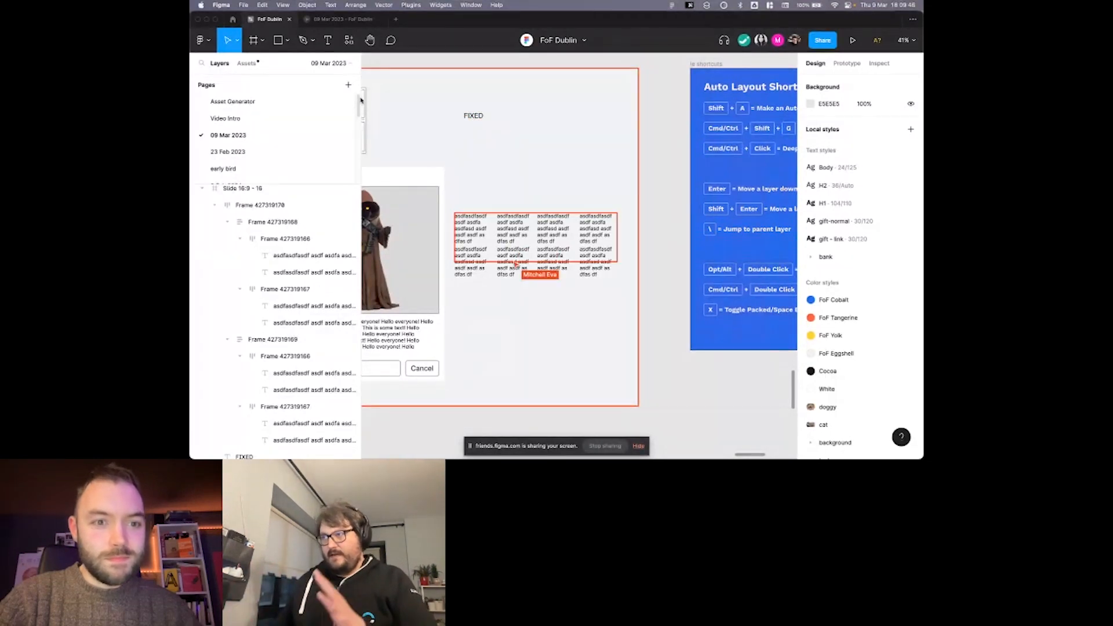
left_click_drag(360, 102, 330, 102)
left_click(486, 68)
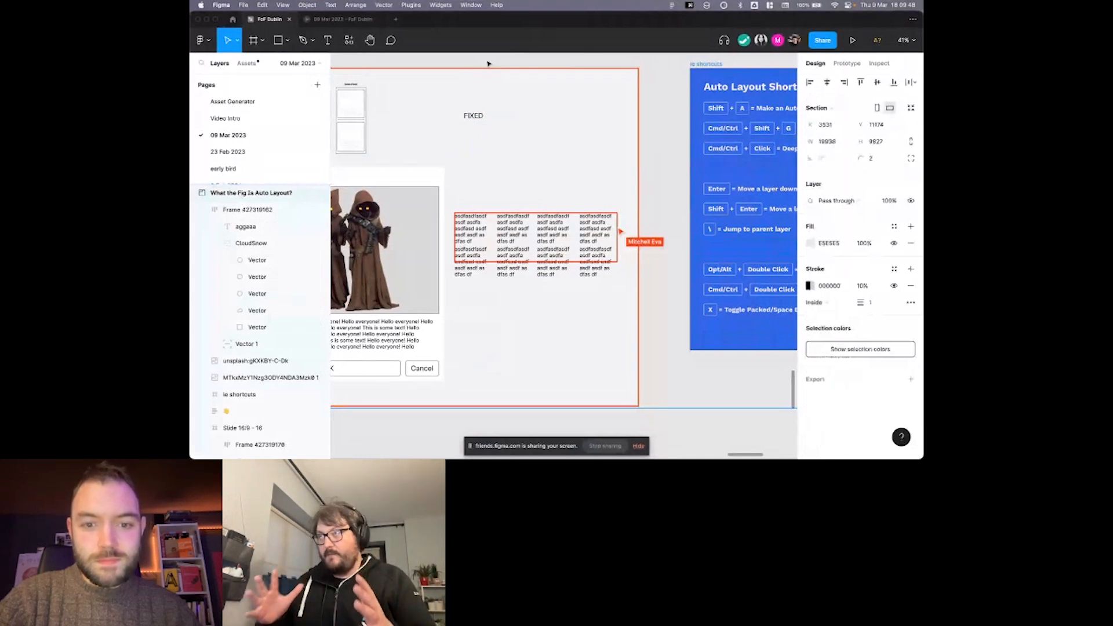
Hide the screen-sharing bar that covers part of the canvas.
scroll(488, 64, "left", 3)
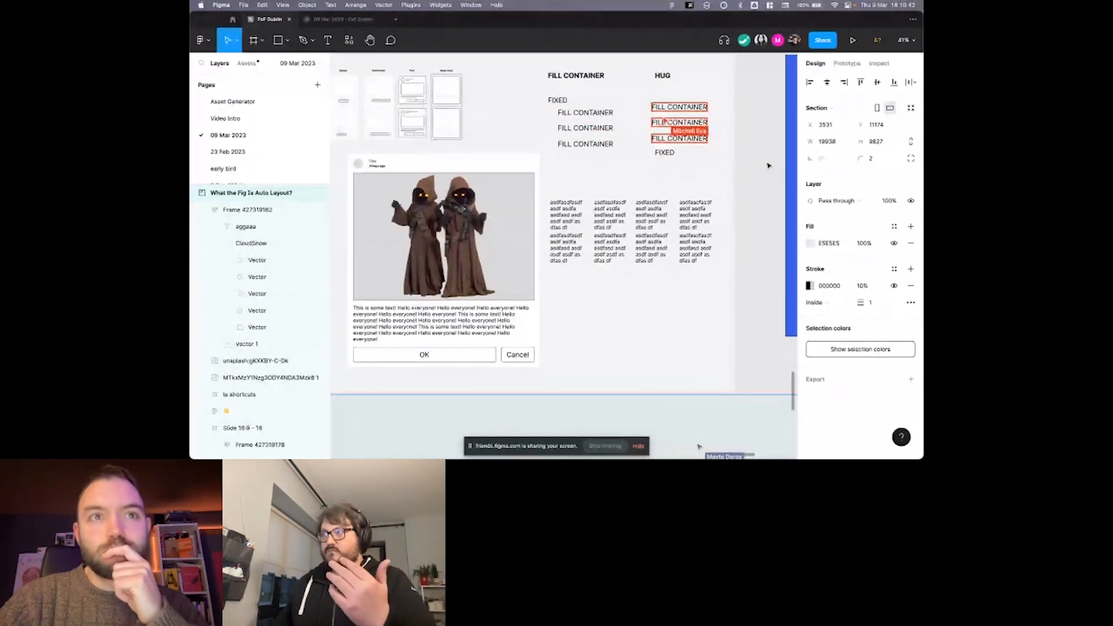
scroll(768, 166, "down", 1)
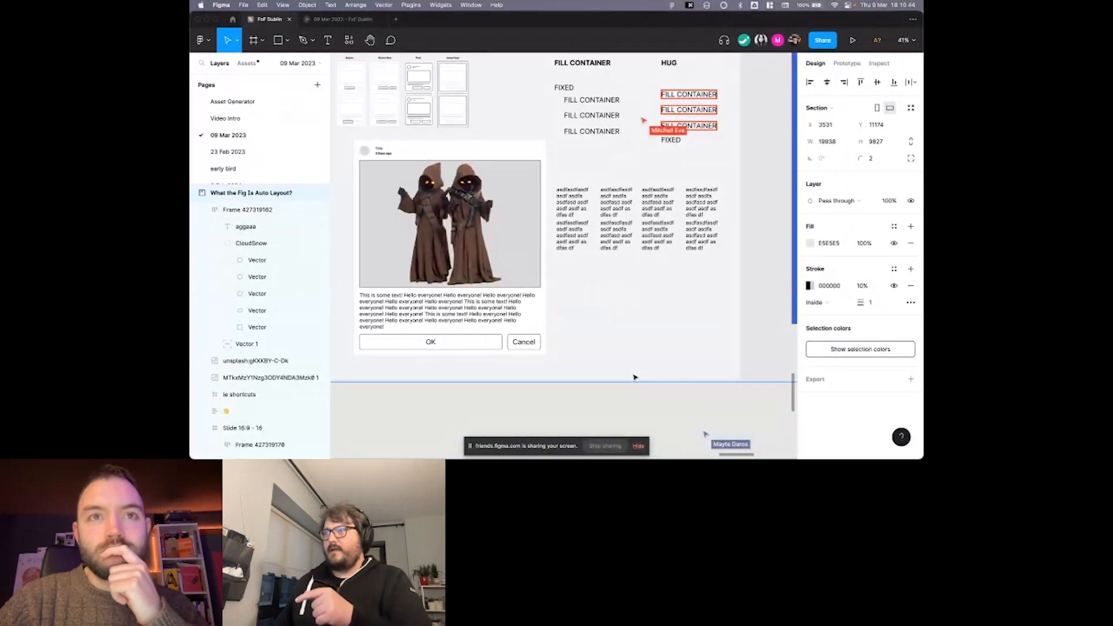
left_click(637, 448)
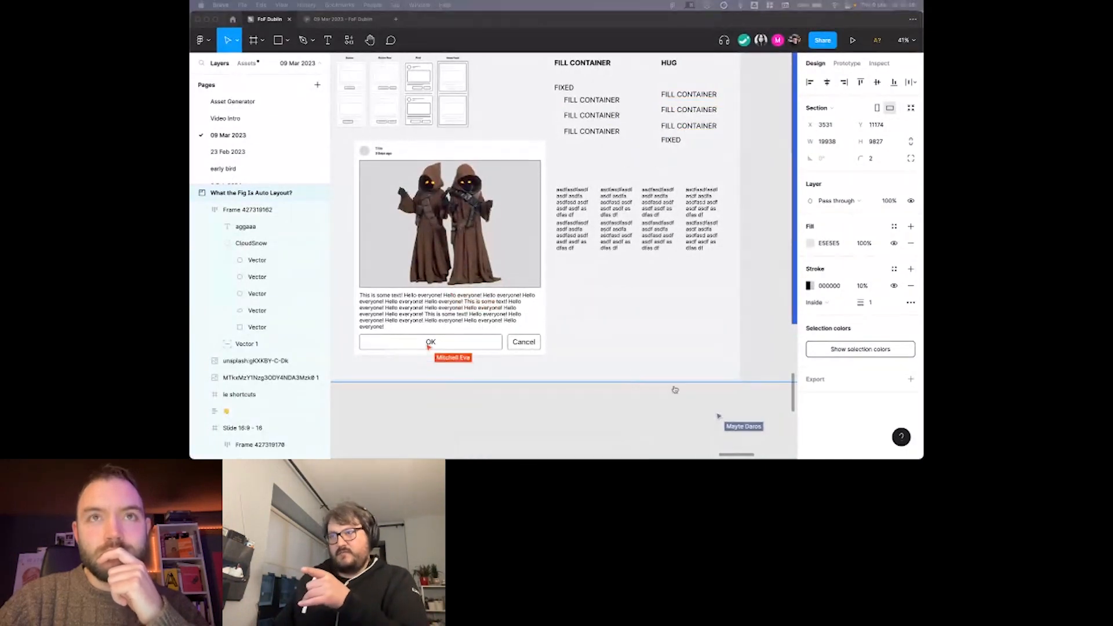
Examine the card frame's resizing settings and compare it with the Fill container, Hug and Fixed notes beside it.
scroll(596, 328, "left", 1)
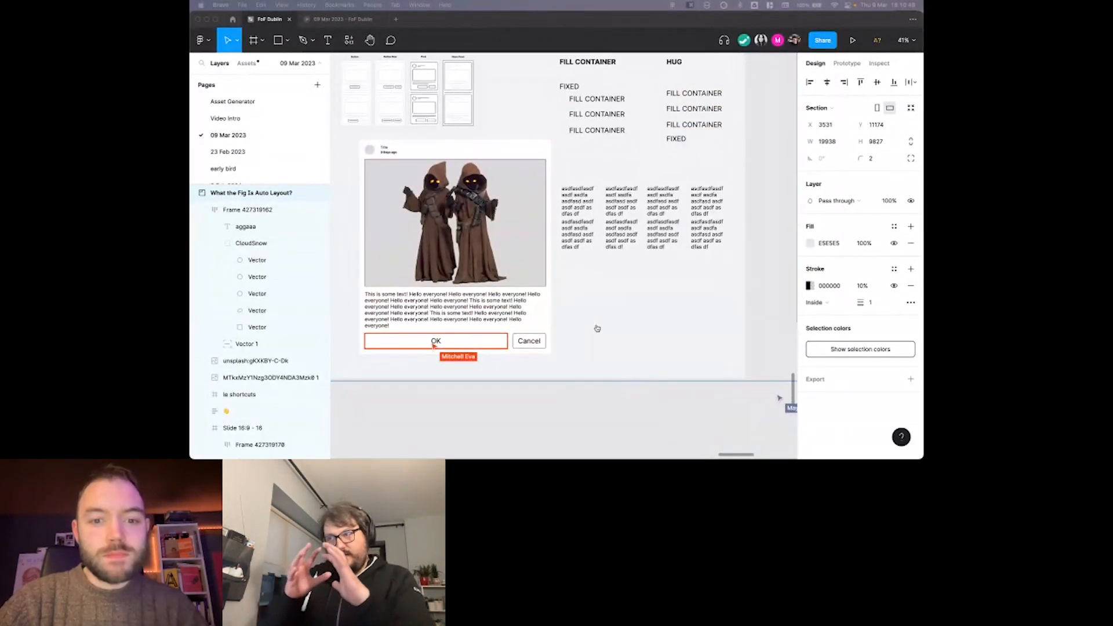
left_click(544, 403)
scroll(546, 404, "left", 1)
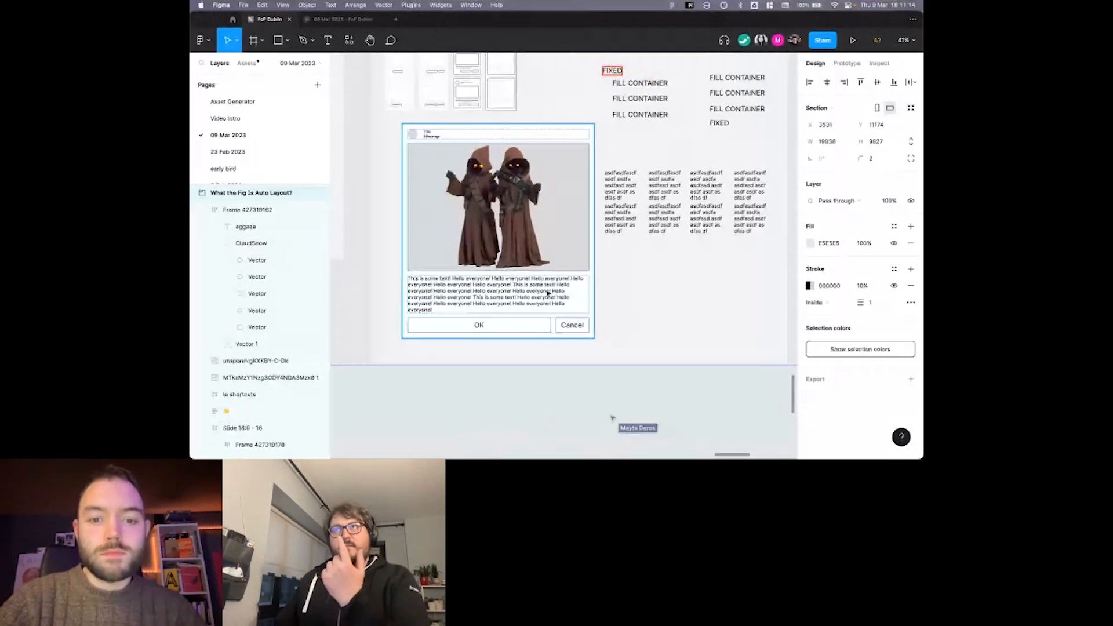
scroll(547, 293, "up", 2)
scroll(543, 263, "down", 1)
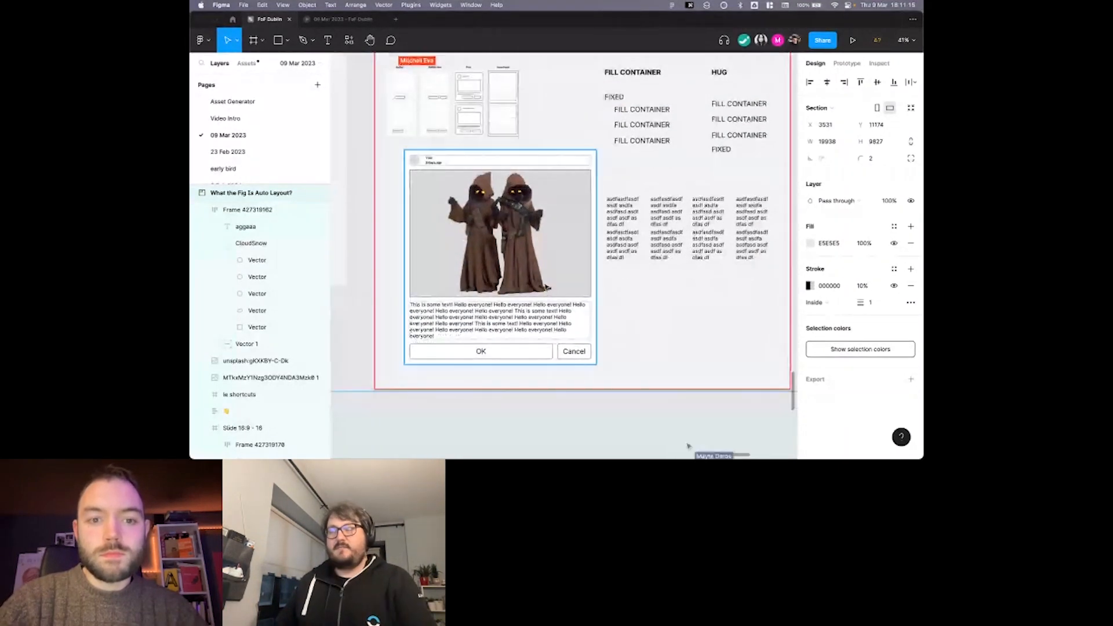
left_click(544, 262)
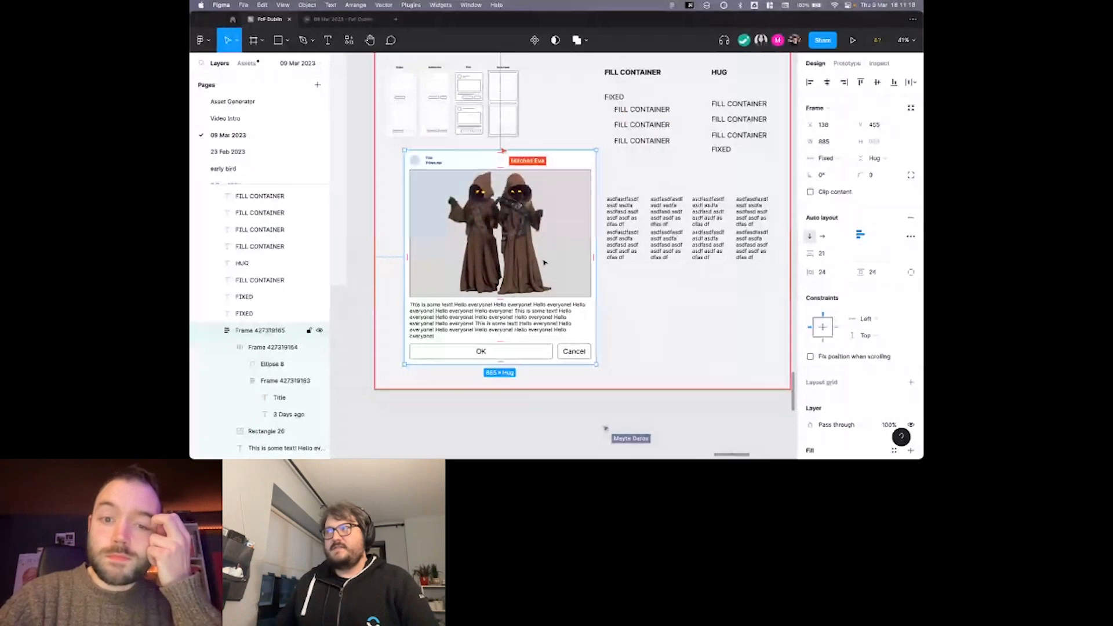
scroll(622, 304, "down", 1)
left_click(621, 302)
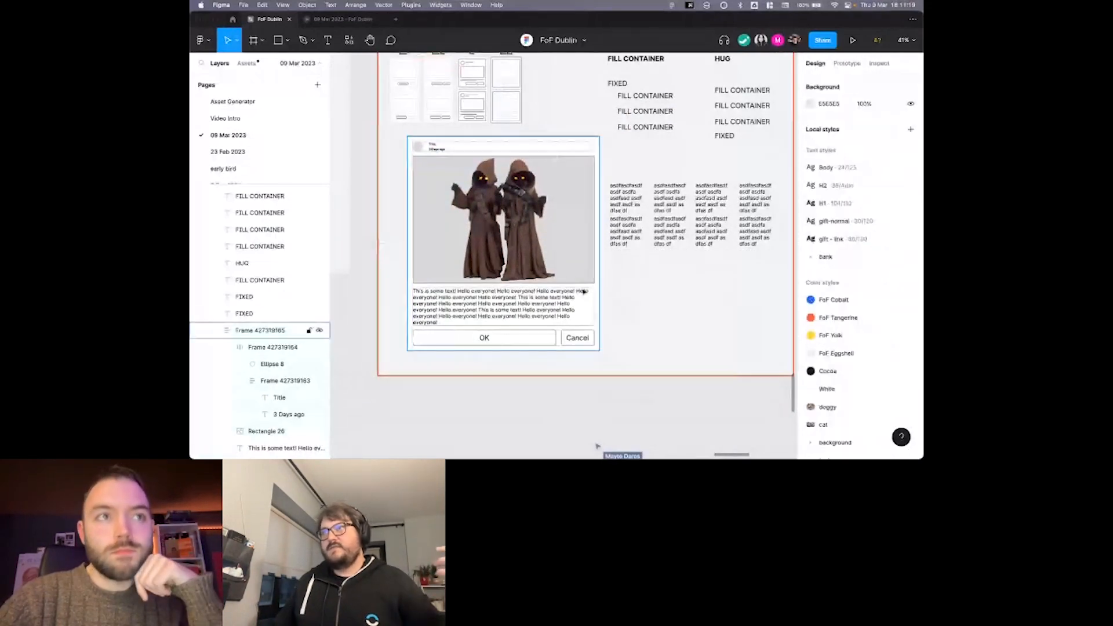
scroll(583, 291, "up", 2)
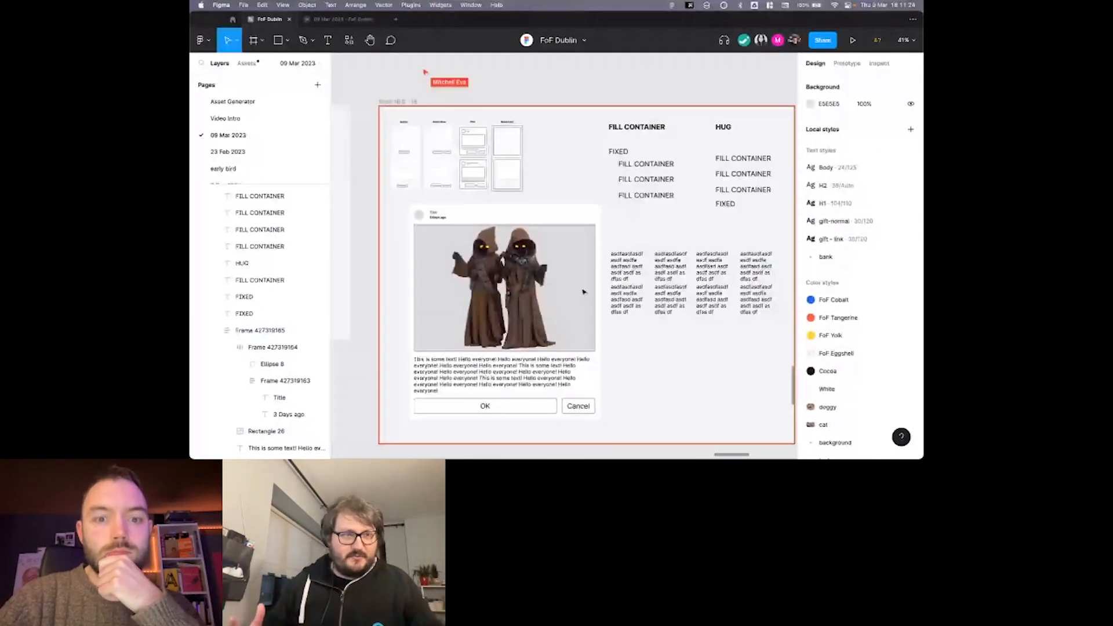
scroll(584, 292, "down", 1)
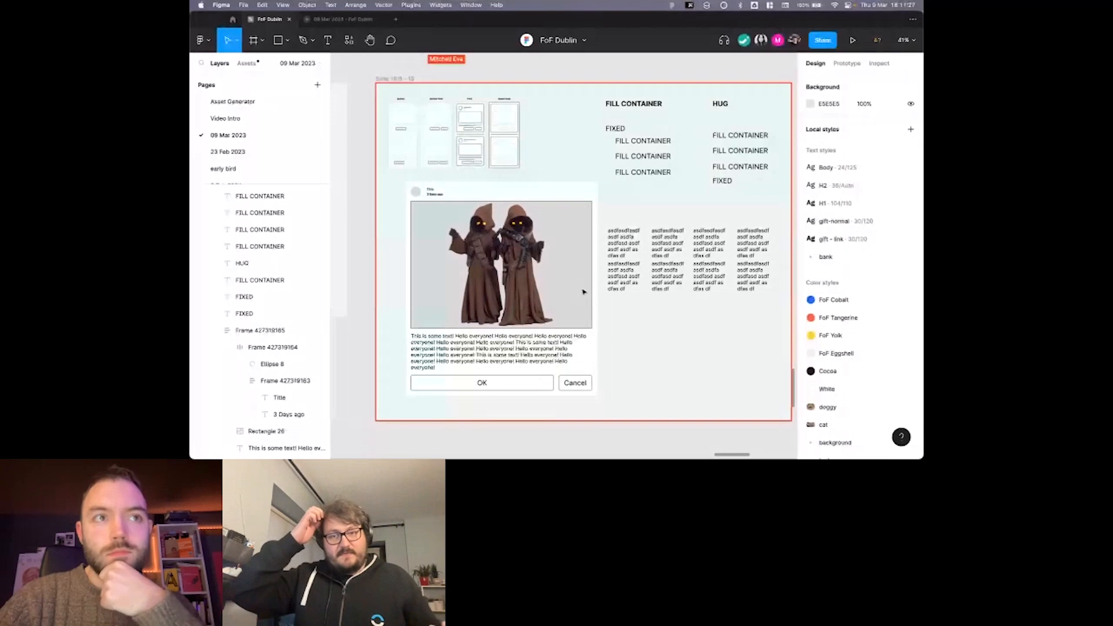
scroll(583, 291, "down", 1)
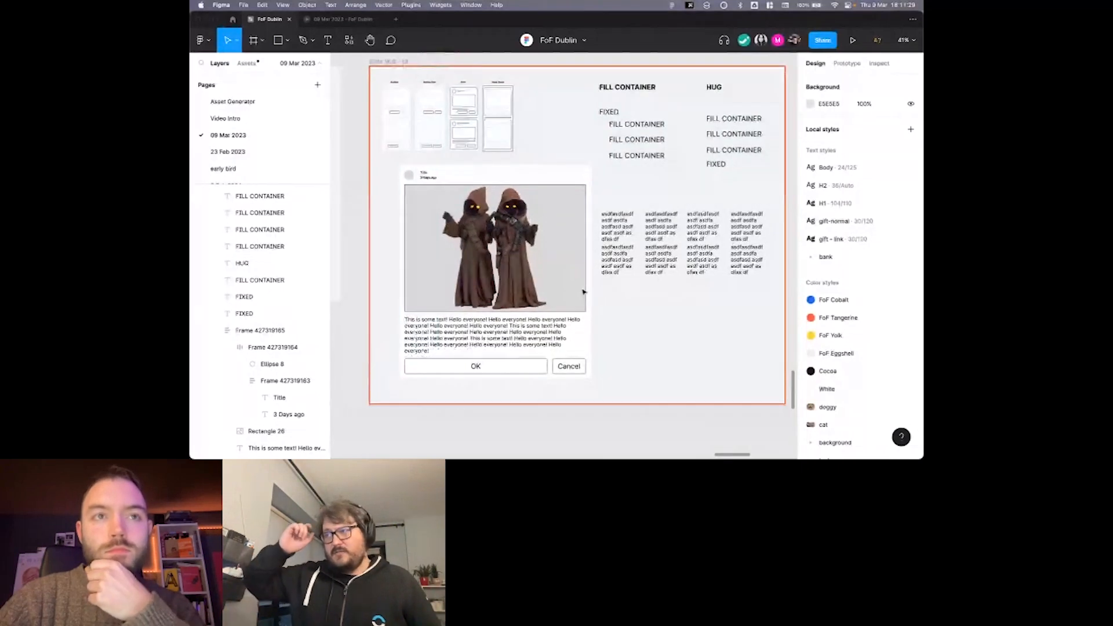
scroll(584, 291, "down", 1)
scroll(620, 321, "down", 1)
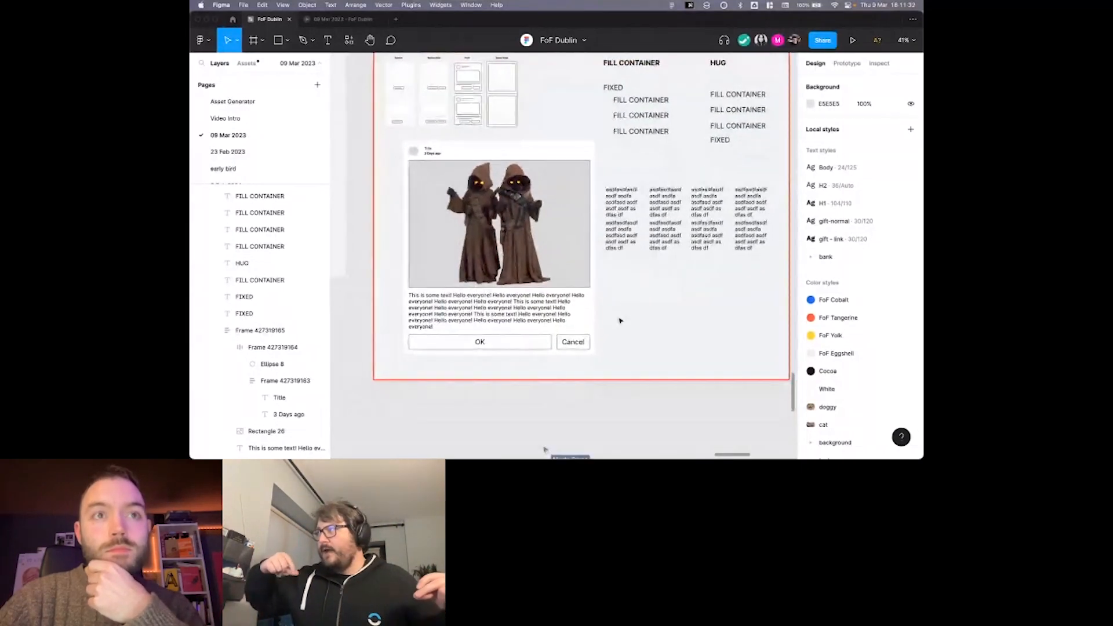
scroll(619, 321, "down", 1)
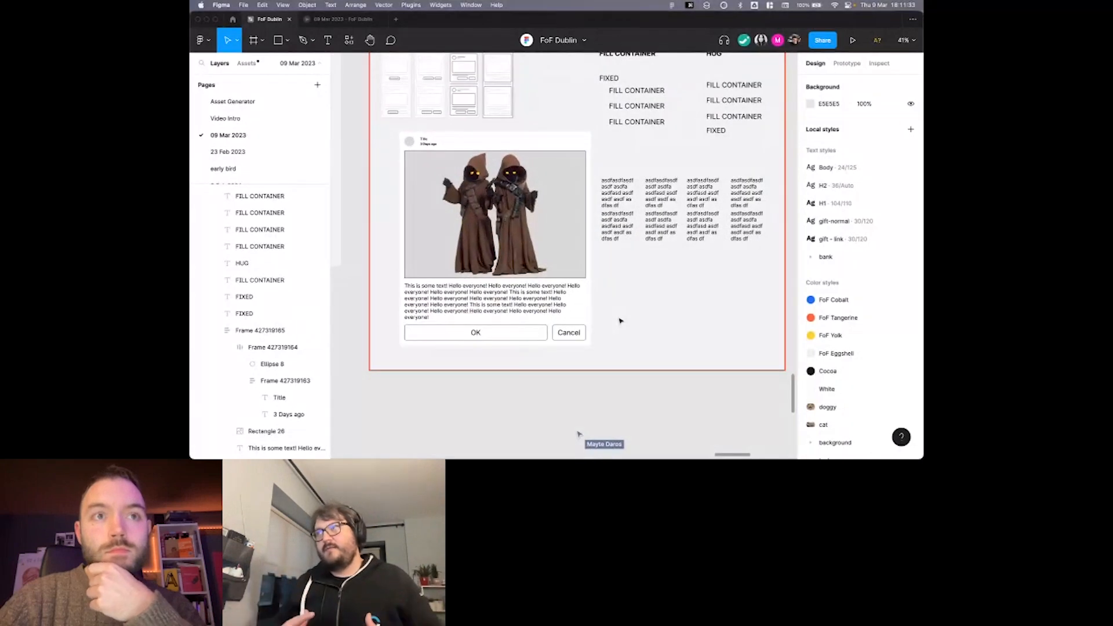
scroll(619, 321, "up", 1)
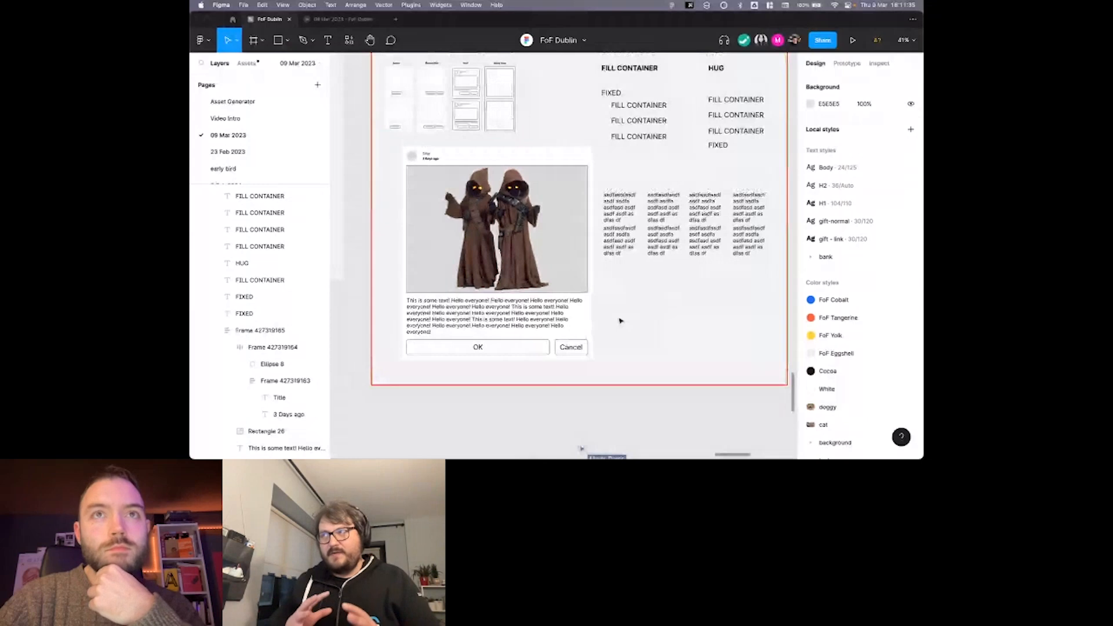
scroll(620, 321, "down", 1)
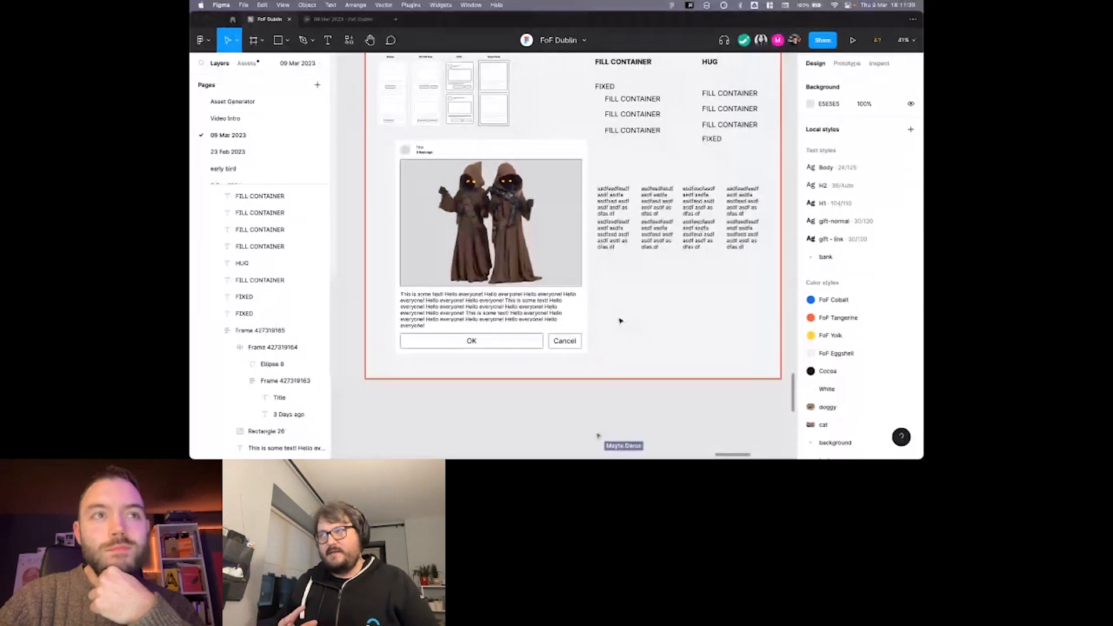
scroll(620, 321, "up", 1)
scroll(619, 321, "right", 1)
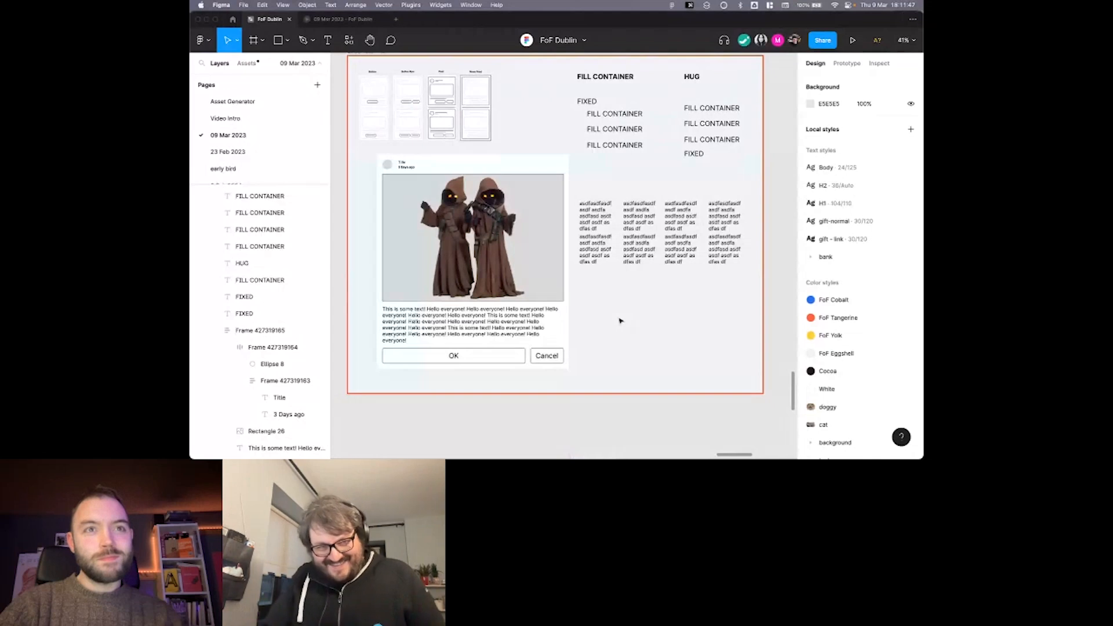
scroll(619, 321, "down", 1)
scroll(620, 321, "left", 1)
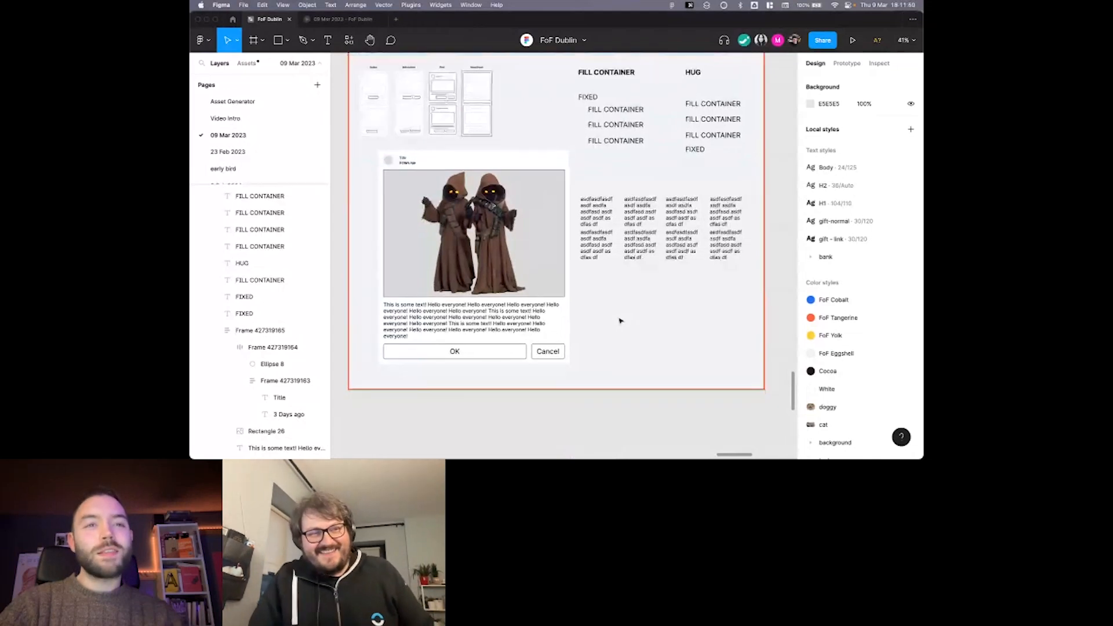
Draw a new frame about 1429 × 759 px below the card slide.
scroll(622, 326, "down", 3)
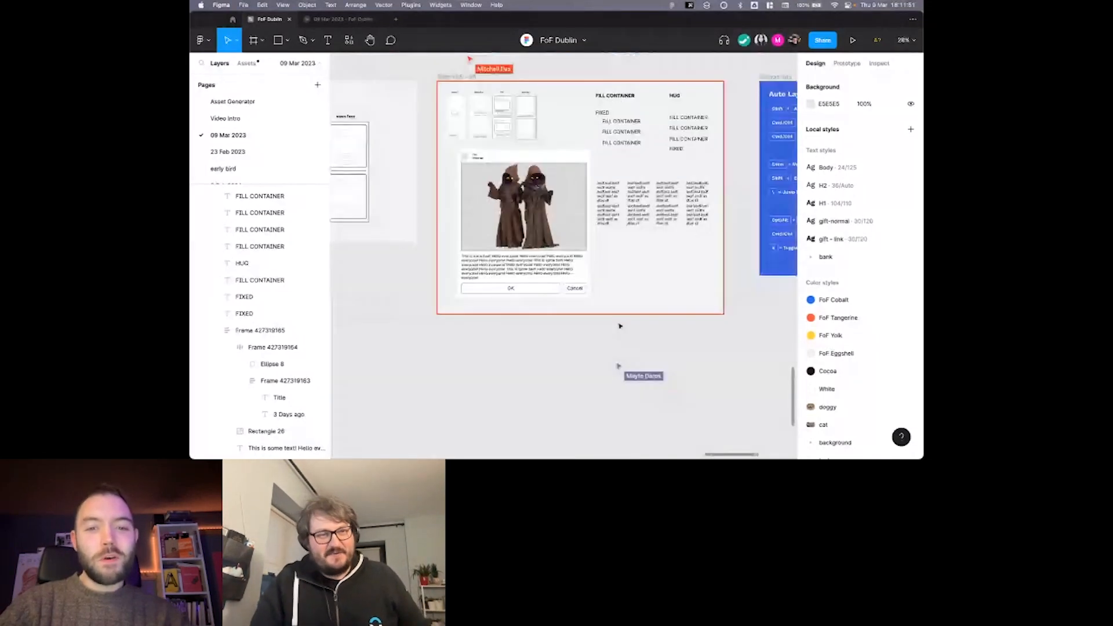
key("f")
left_click_drag(445, 314, 659, 423)
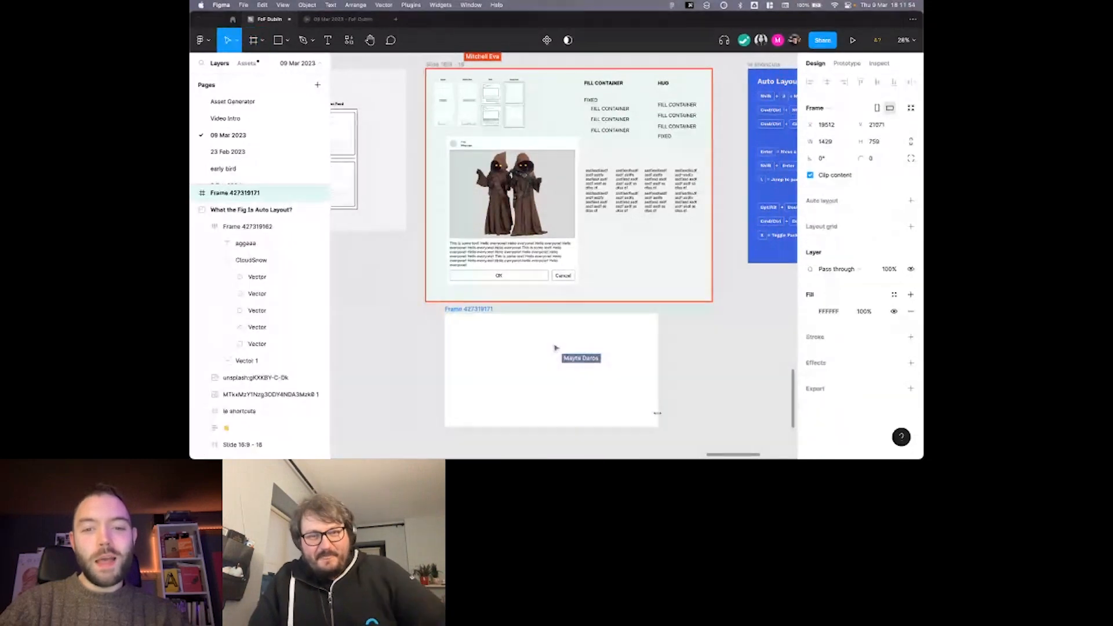
Add a layout grid of five auto-width columns to the new frame.
scroll(701, 322, "down", 3)
scroll(701, 321, "left", 3)
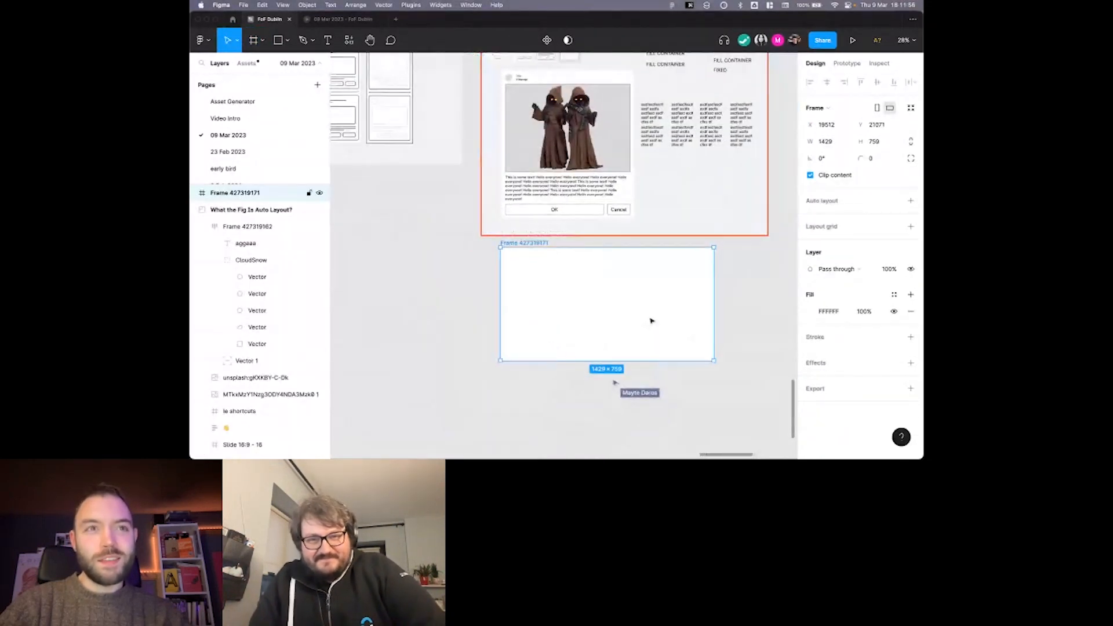
scroll(651, 319, "up", 5)
scroll(647, 311, "up", 3)
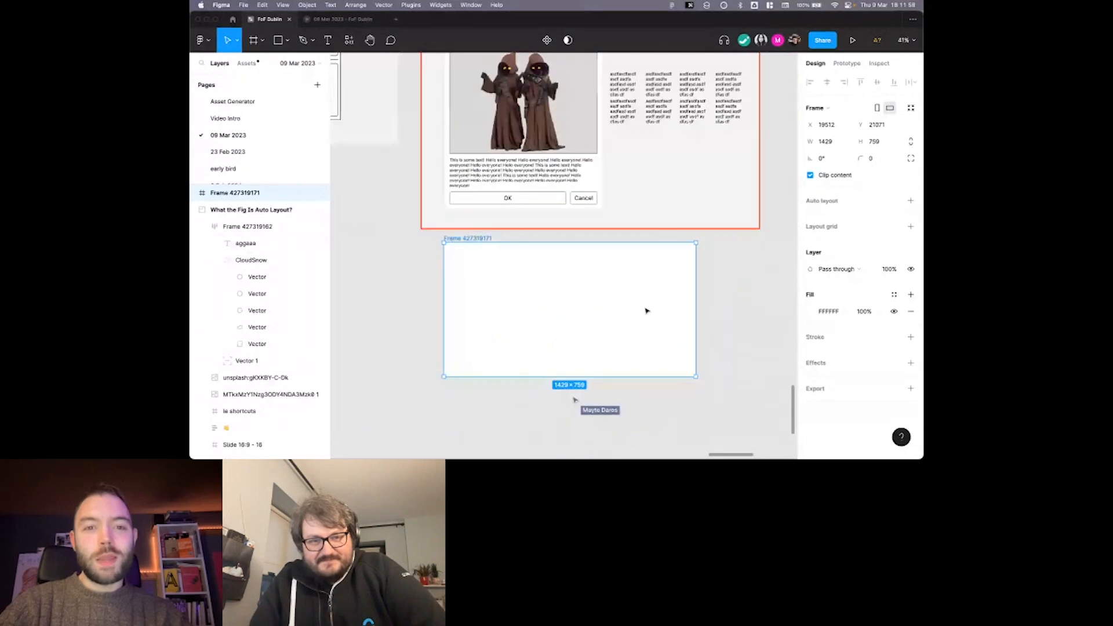
scroll(531, 121, "down", 3)
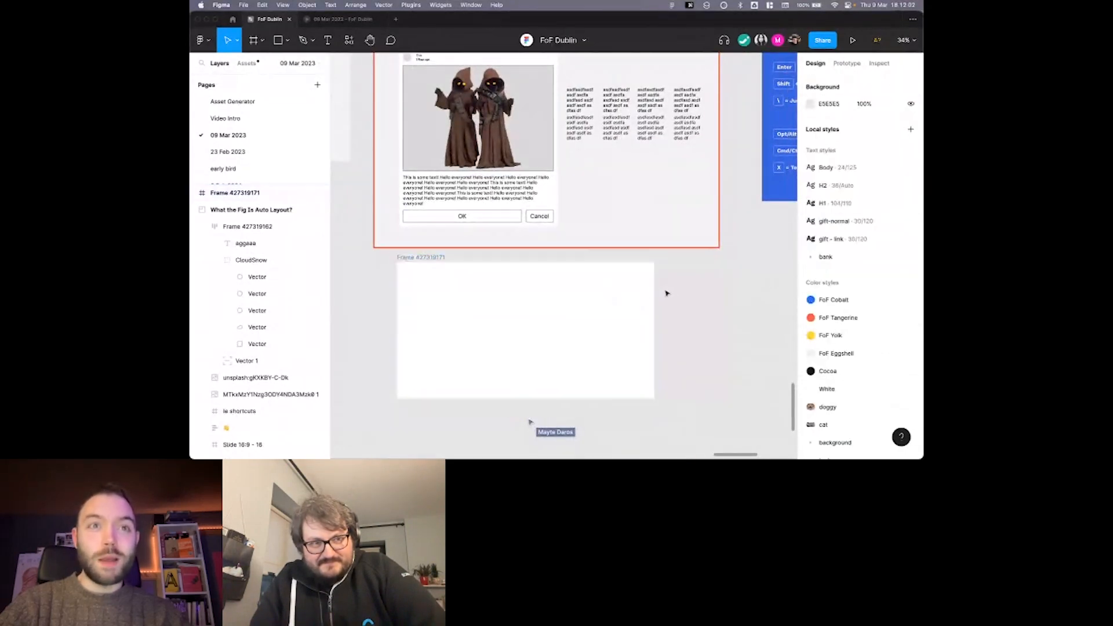
scroll(624, 296, "up", 3)
scroll(625, 295, "up", 3)
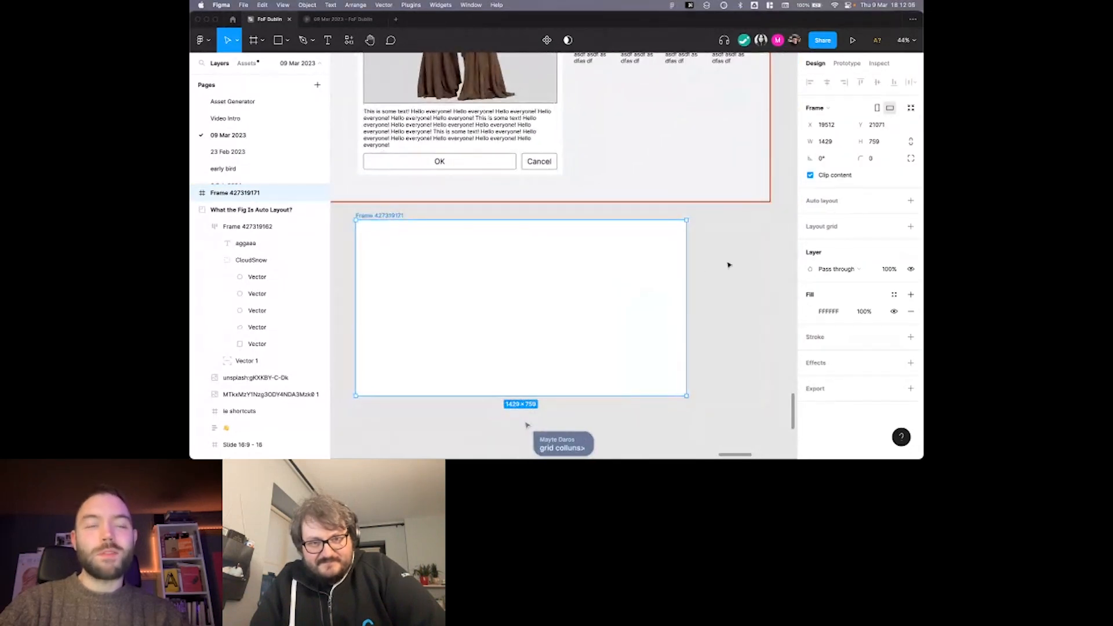
left_click(911, 227)
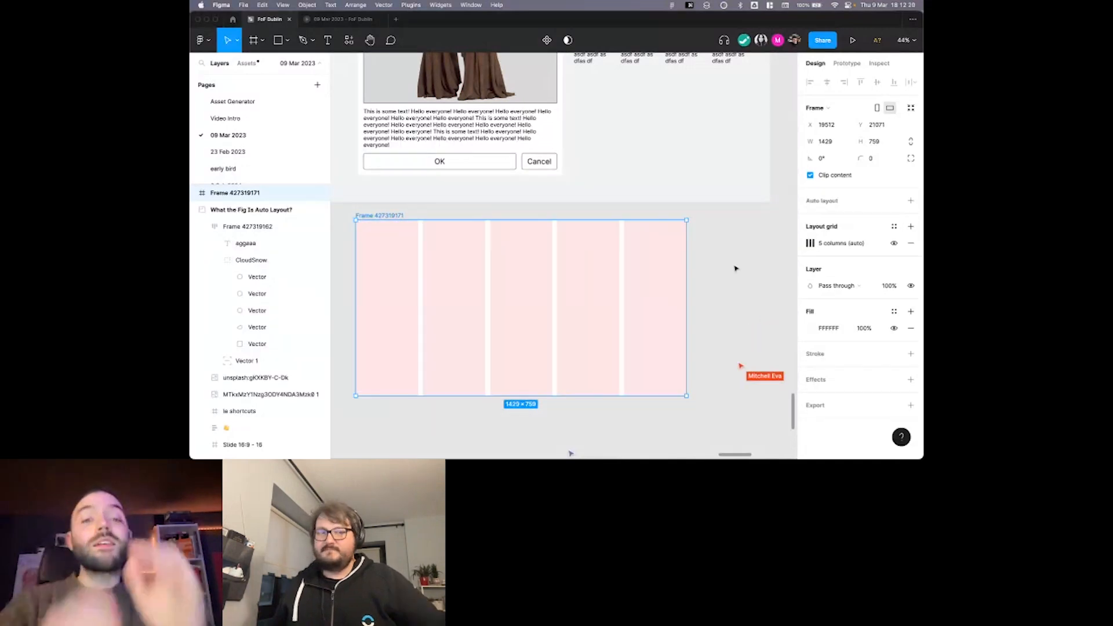
Center the frame's grid columns and fix their width at 136 px.
scroll(626, 259, "down", 2)
scroll(626, 258, "left", 2)
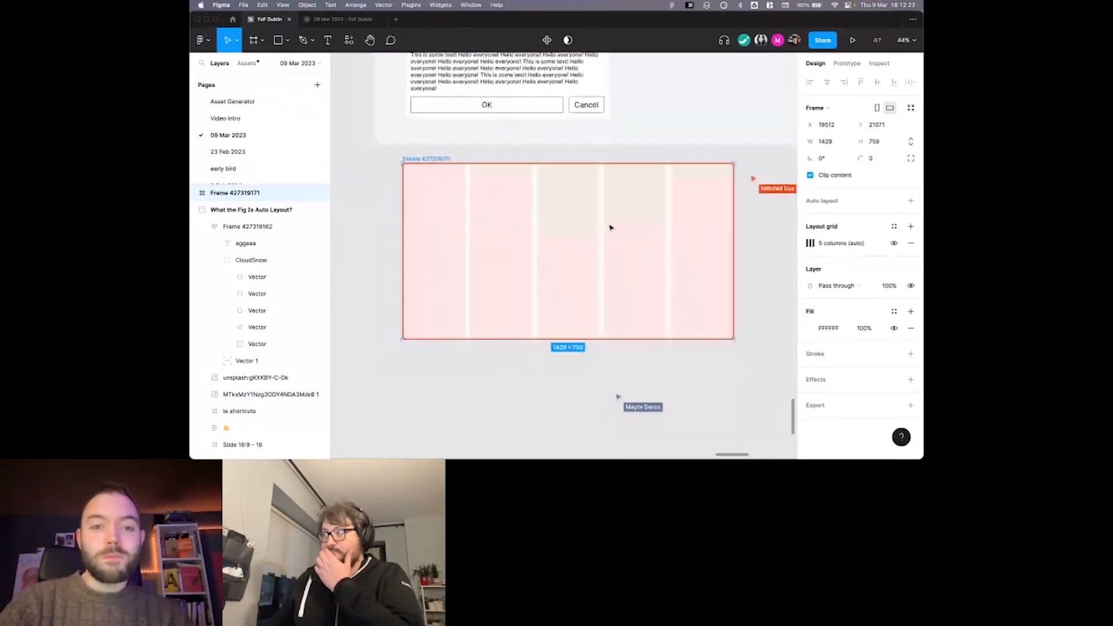
scroll(596, 236, "up", 2)
scroll(596, 236, "down", 1)
scroll(596, 236, "right", 1)
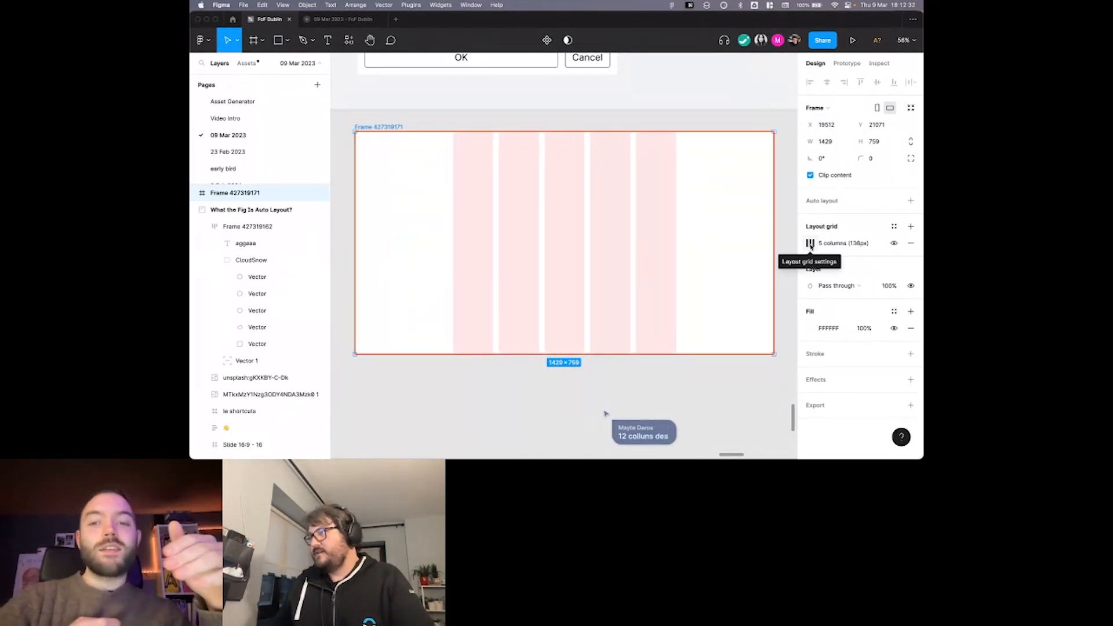
Change the frame's layout grid to 12 columns, each 72 px wide.
scroll(600, 196, "down", 1)
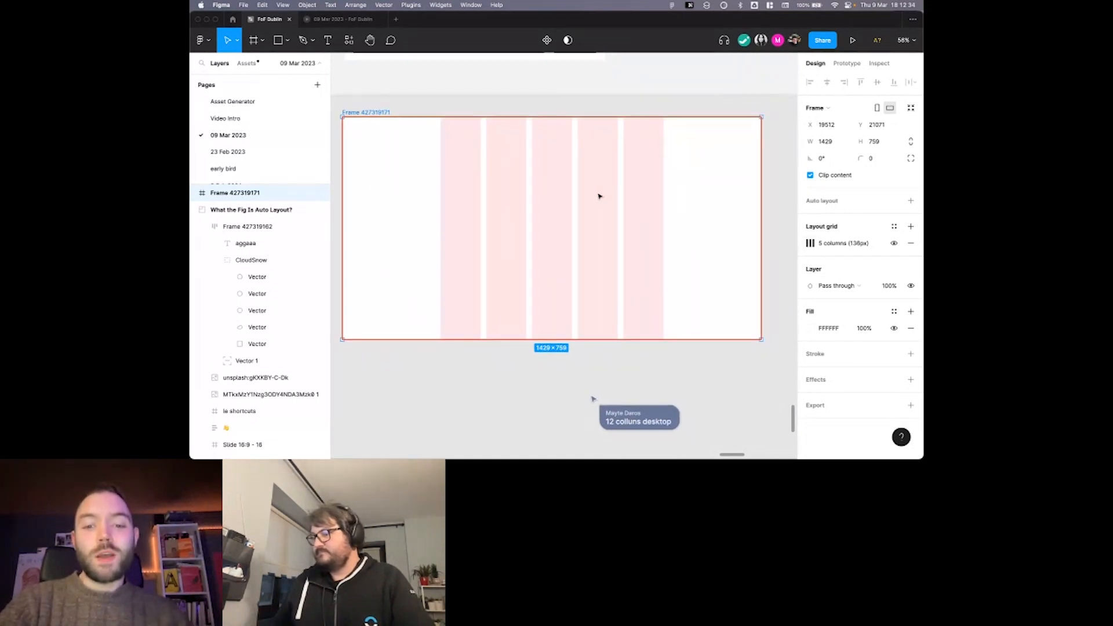
scroll(600, 197, "down", 1)
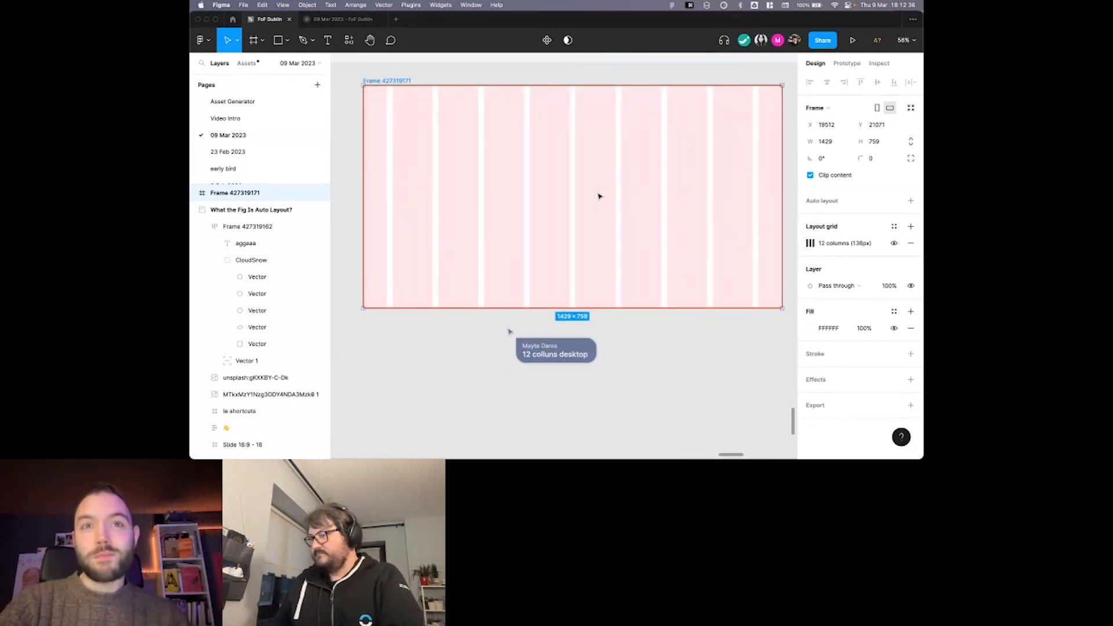
scroll(600, 197, "up", 1)
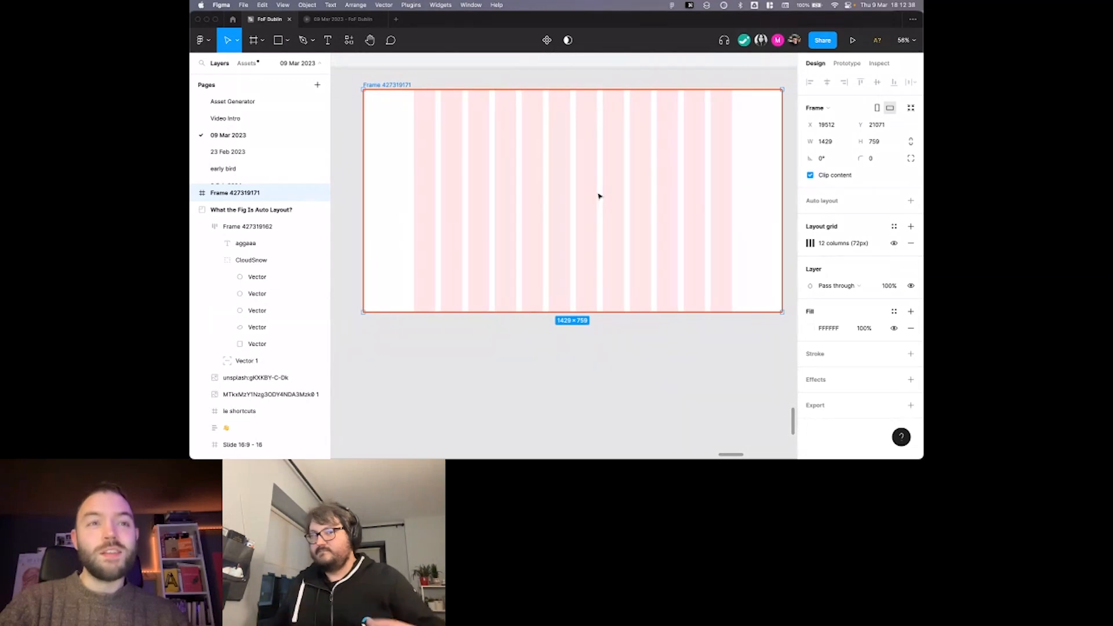
scroll(600, 197, "right", 1)
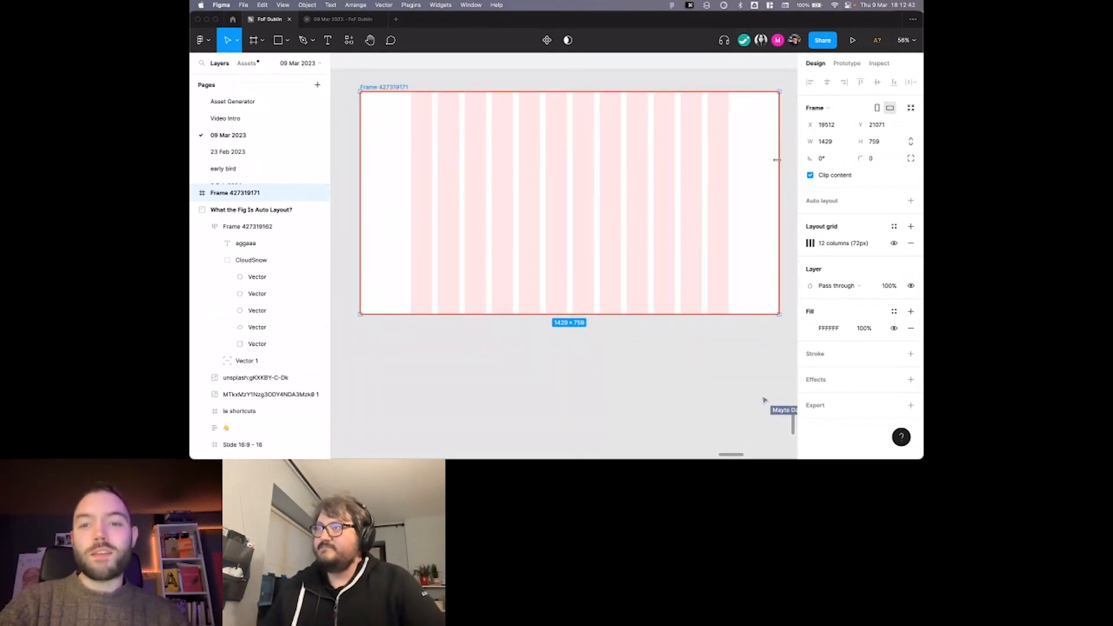
Draw a 440 × 256 px rectangle spanning the first five grid columns near the top of the frame.
scroll(770, 154, "down", 2)
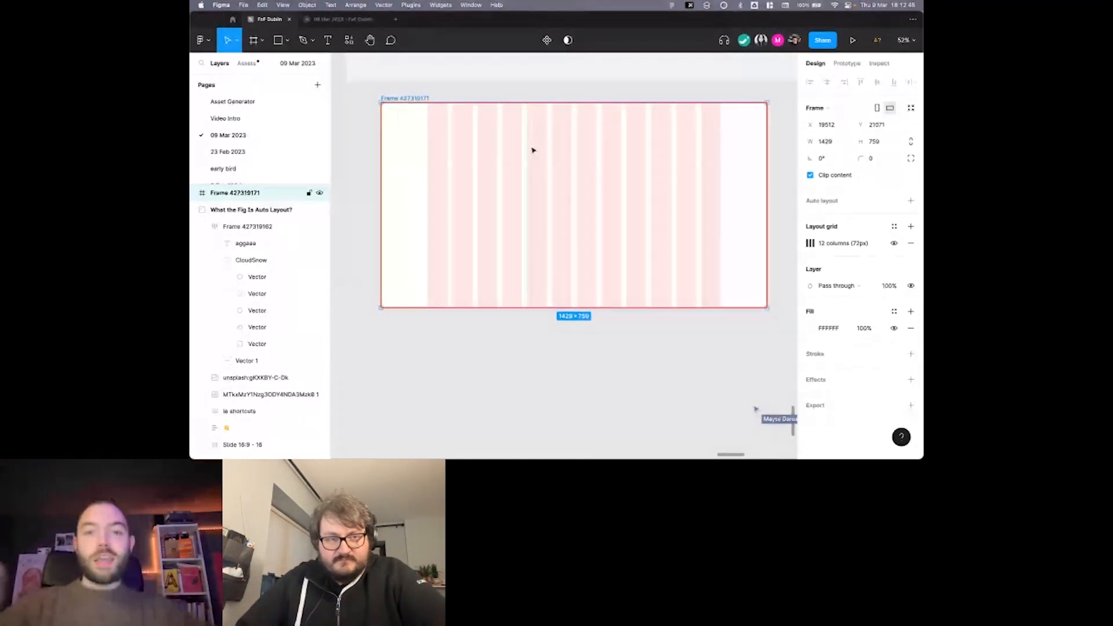
scroll(532, 146, "up", 3)
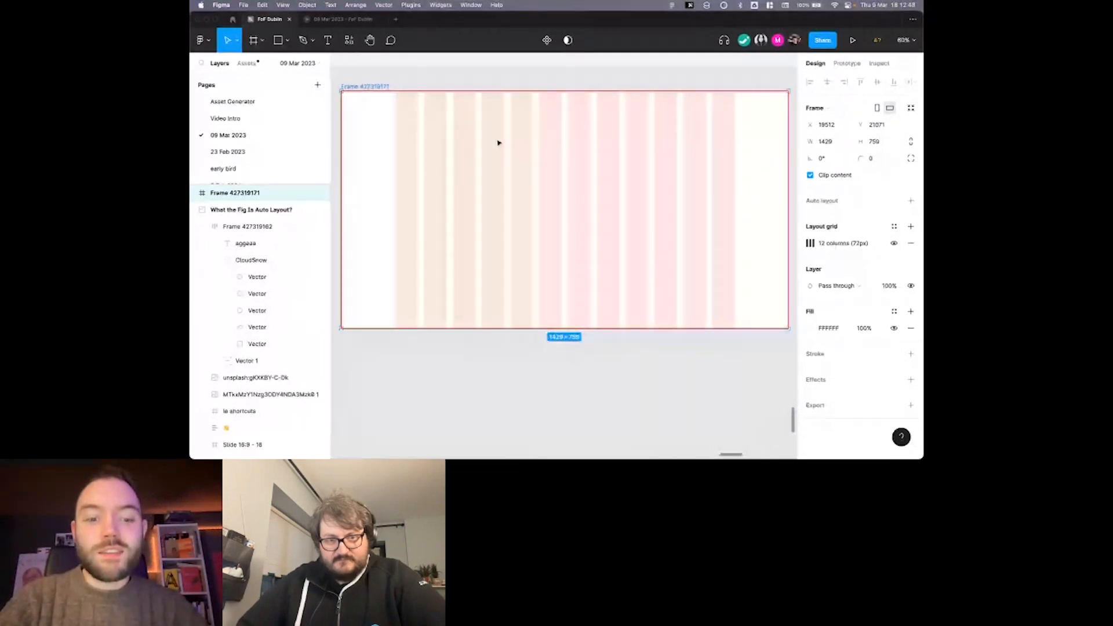
key("r")
mouse_move(395, 118)
left_mouse_down()
mouse_move(517, 188)
mouse_move(534, 186)
mouse_move(516, 199)
left_mouse_up()
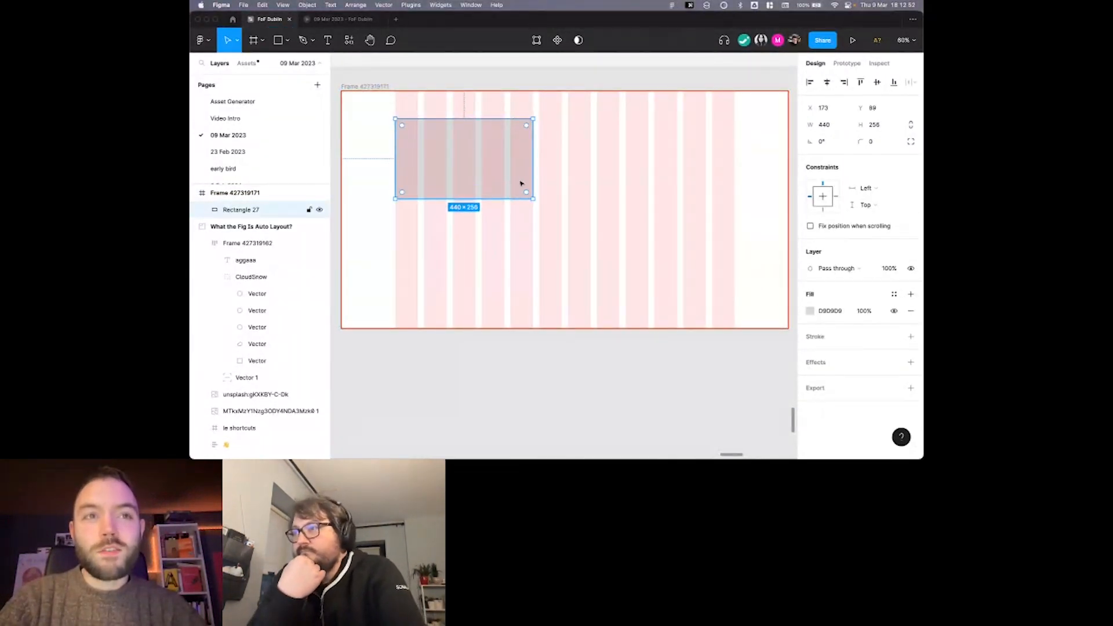
Duplicate the rectangle twice, sizing one copy 256 × 625 px over the last three columns and another 348 × 625 px over the middle four.
scroll(508, 175, "up", 1)
left_click_drag(568, 159, 695, 169)
left_click_drag(594, 203, 652, 318)
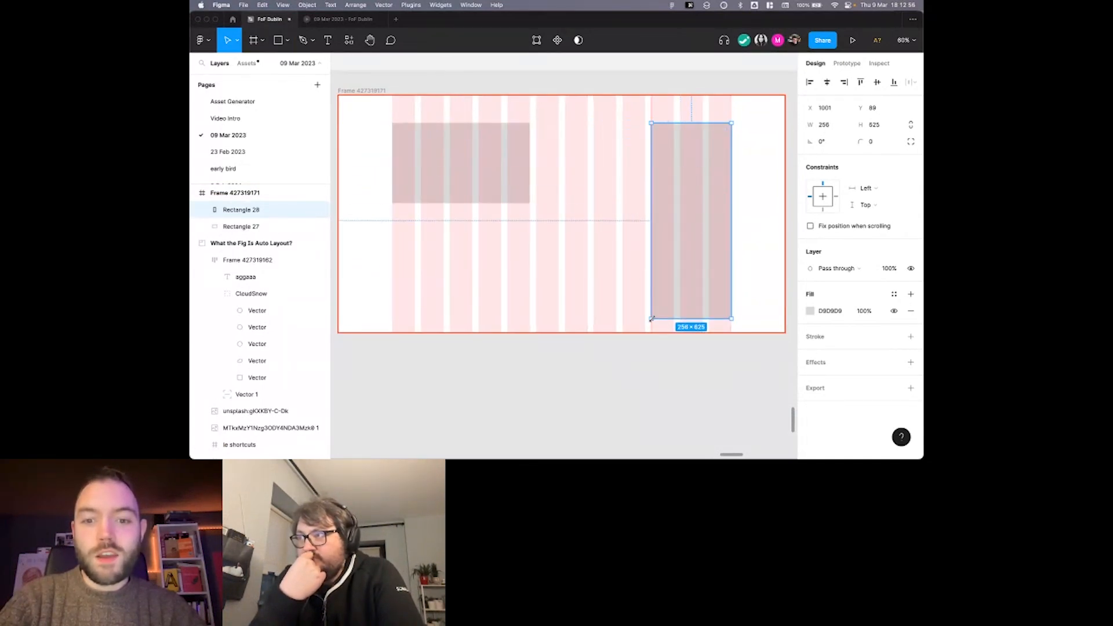
left_click_drag(690, 243, 644, 227)
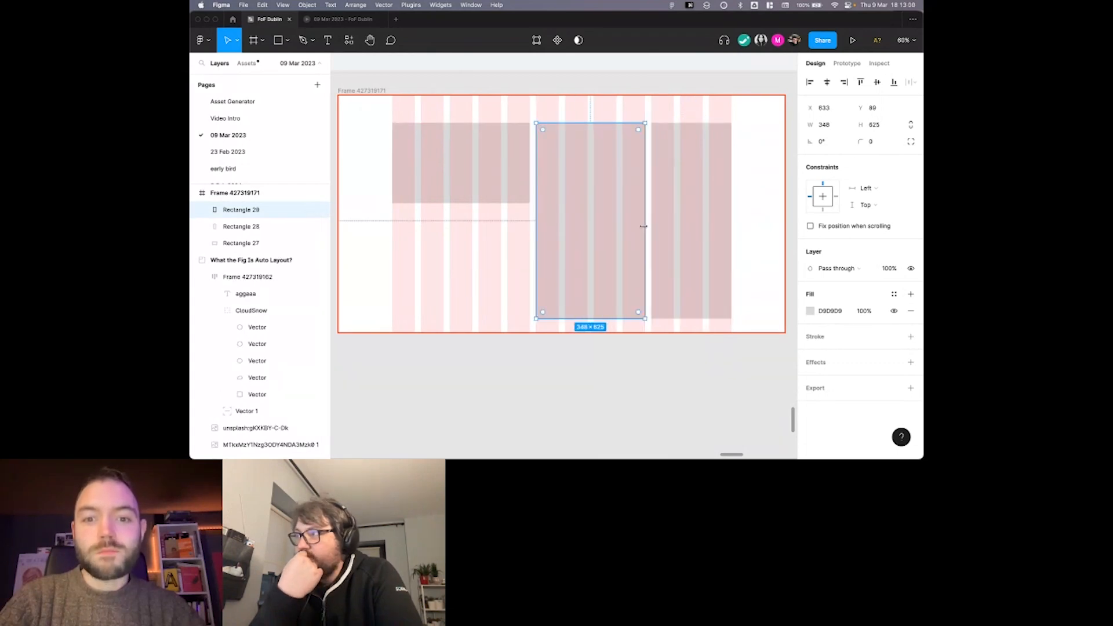
Set the three rectangles' horizontal constraints to Left and right, and narrow their parent frame to test them.
left_click(698, 109)
left_click_drag(413, 121, 708, 159)
left_click(862, 234)
left_click(846, 252)
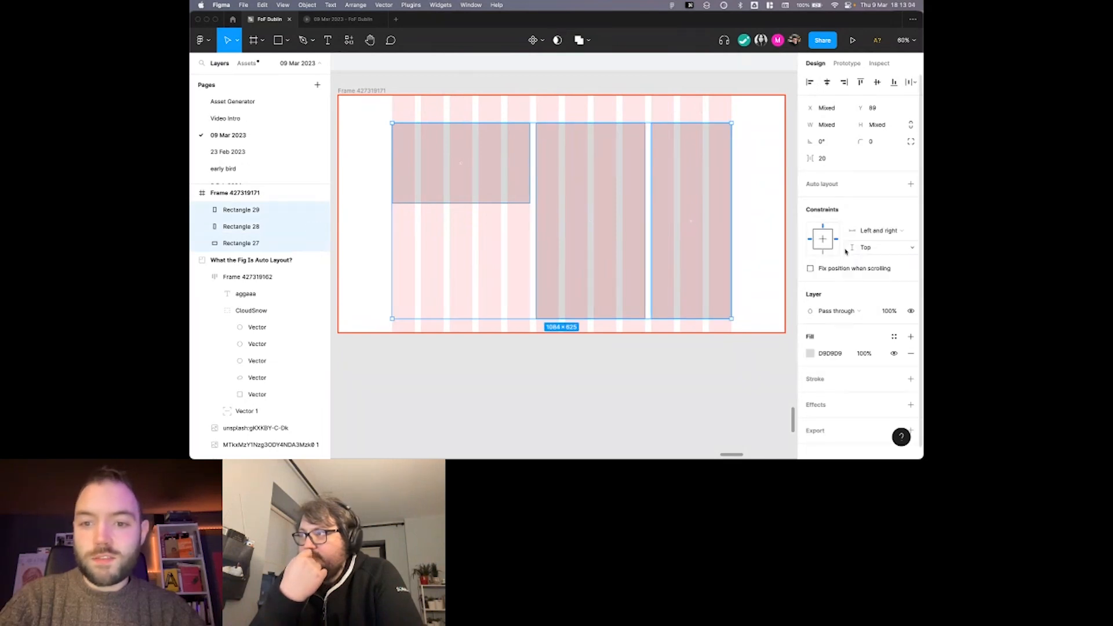
key("shift+Return")
left_click_drag(786, 181, 742, 178)
Undo the test resize of the frame and the rectangles' constraint change.
key("super+z")
key("super+z")
key("super+z")
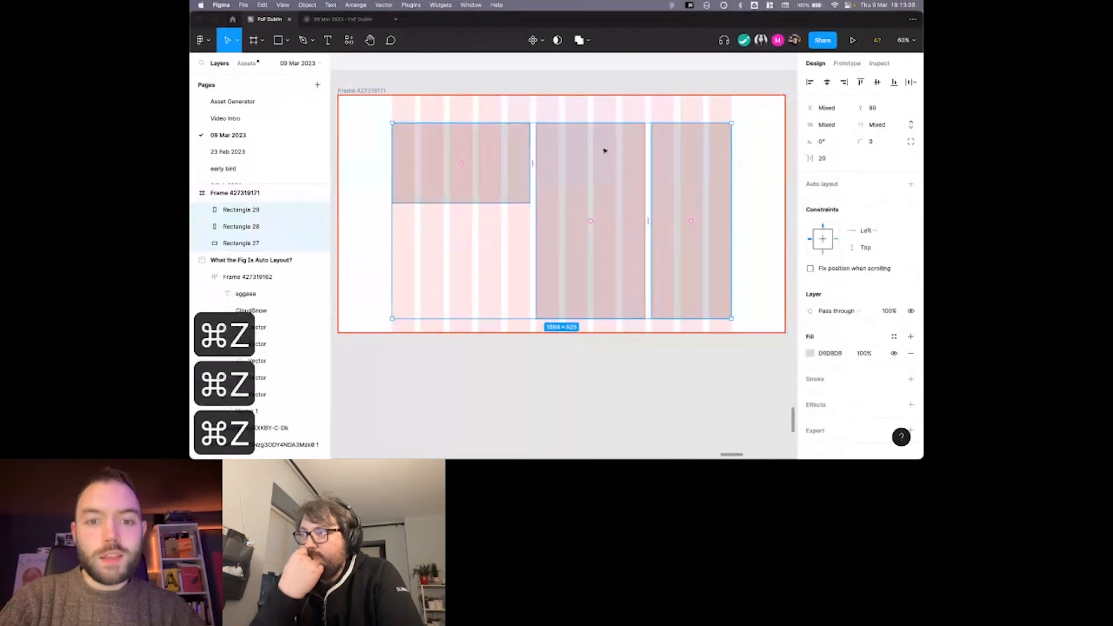
key("super+z")
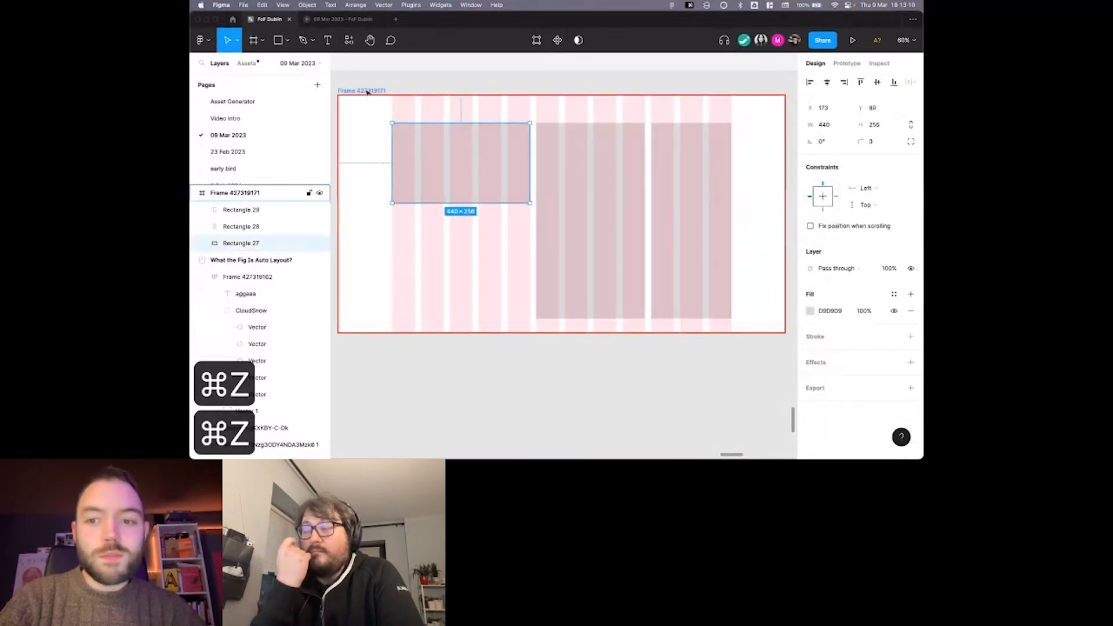
Narrow the frame with the rectangles' Left constraints in place, and undo the resize.
left_click(367, 92)
left_click_drag(786, 143, 744, 144)
key("super+z")
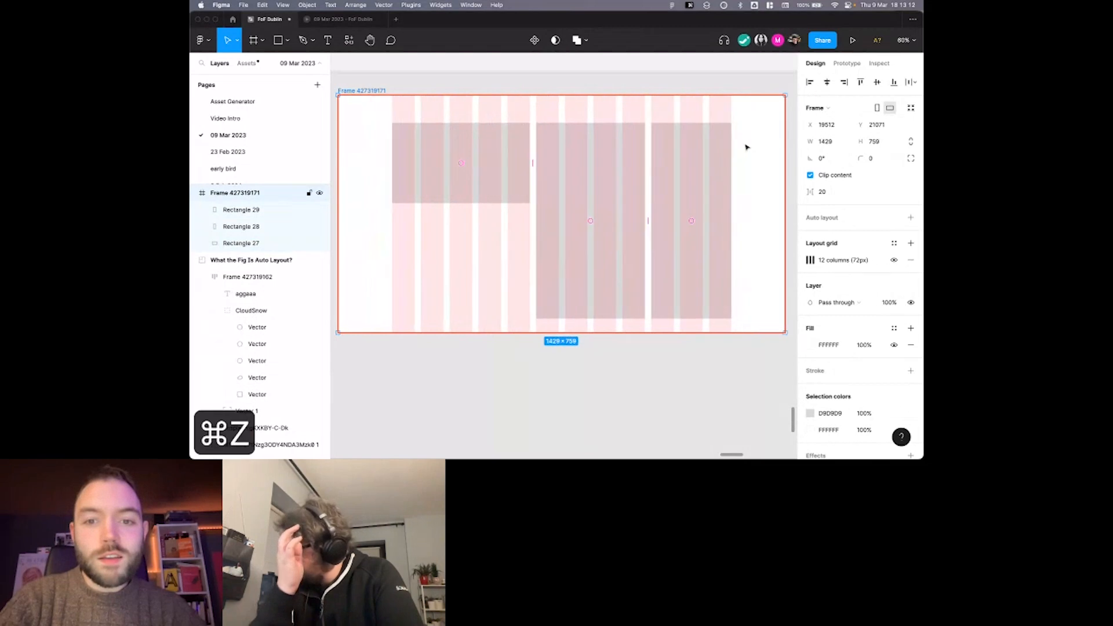
Select all three rectangles in the frame, and cut and paste them back in the same place.
left_click(563, 159)
left_click(503, 162)
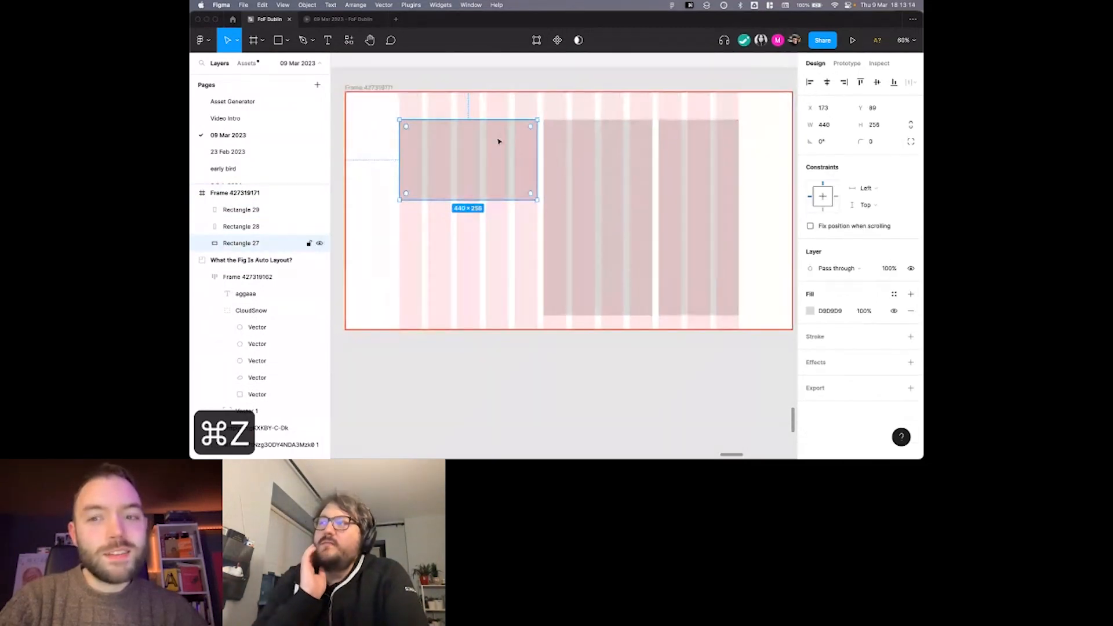
scroll(497, 141, "up", 3)
scroll(731, 154, "right", 2)
scroll(731, 154, "down", 3)
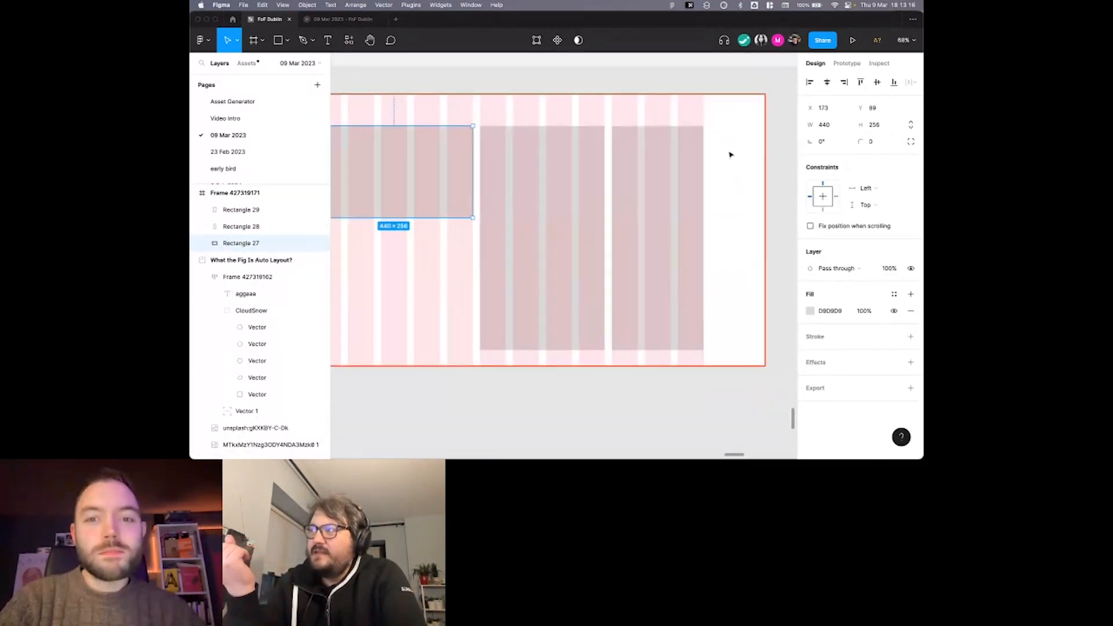
scroll(730, 154, "left", 1)
scroll(587, 102, "down", 1)
scroll(519, 122, "up", 2)
left_click(589, 204, "shift")
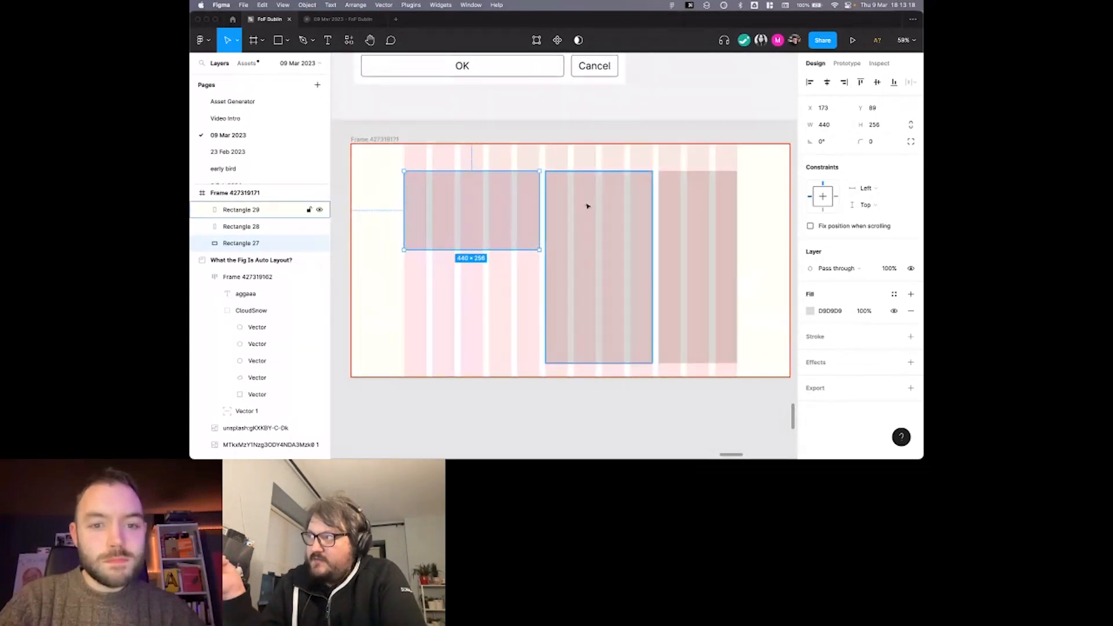
left_click(676, 203, "shift")
key("super+x")
key("super+v")
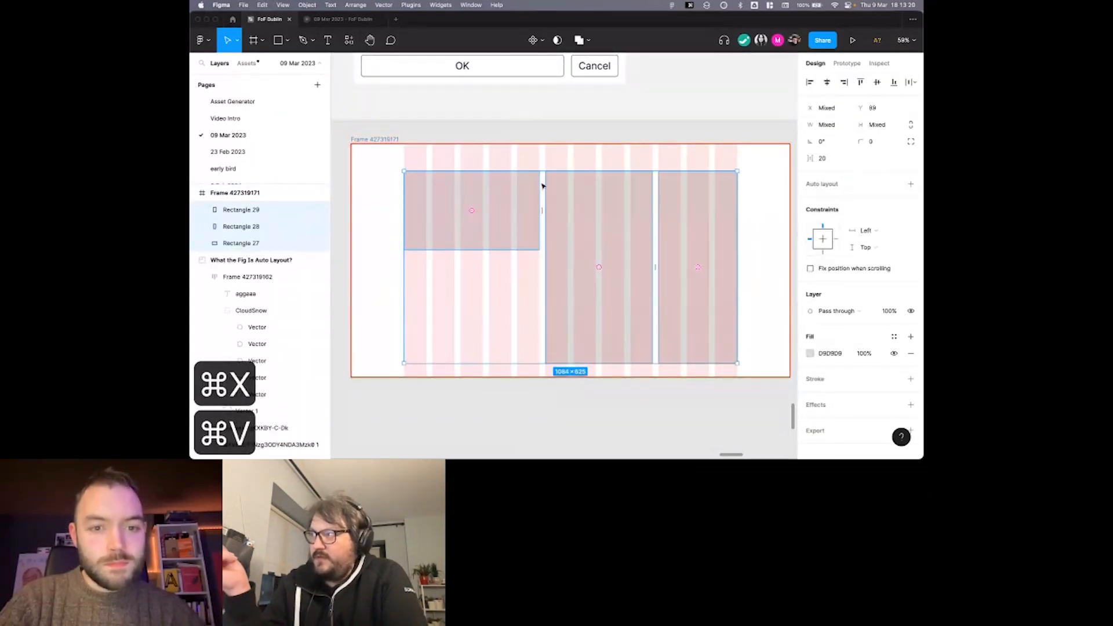
Set the horizontal constraints of all three rectangles in the frame to Left and right.
left_click(495, 163)
left_click(389, 140)
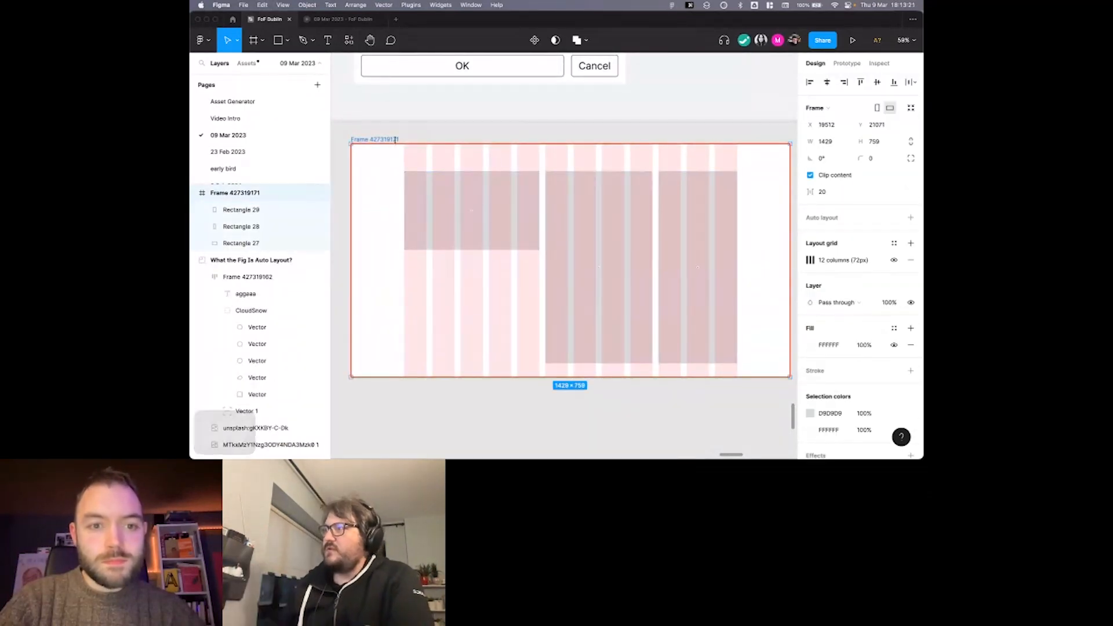
left_click(796, 202)
left_click(530, 195)
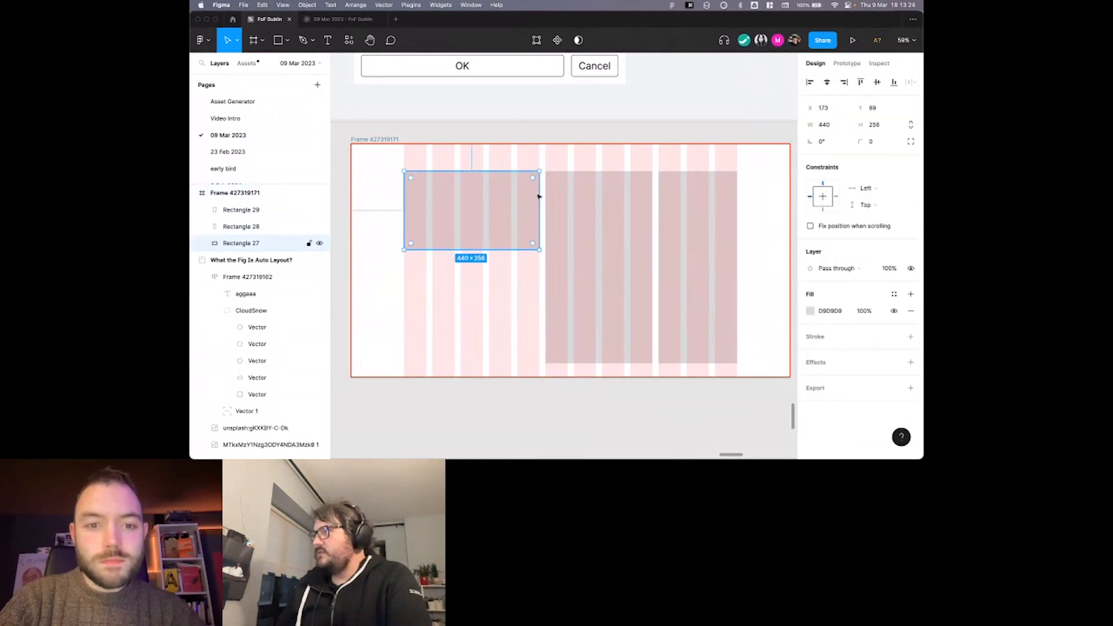
left_click(597, 197, "shift")
left_click(713, 199, "shift")
left_click(865, 231)
left_click(881, 251)
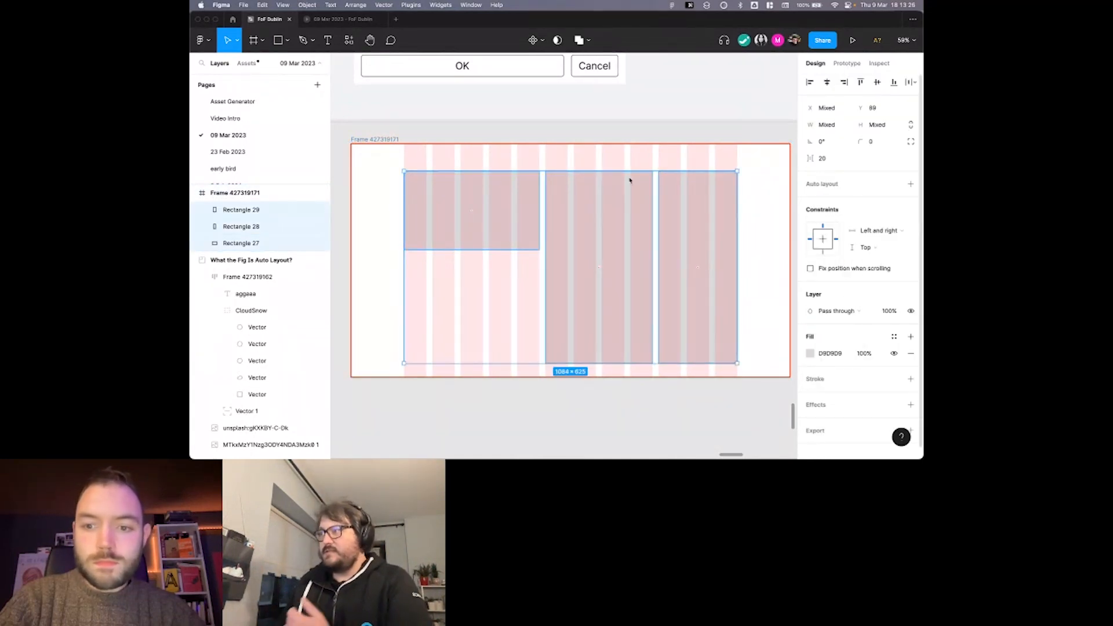
key("Escape")
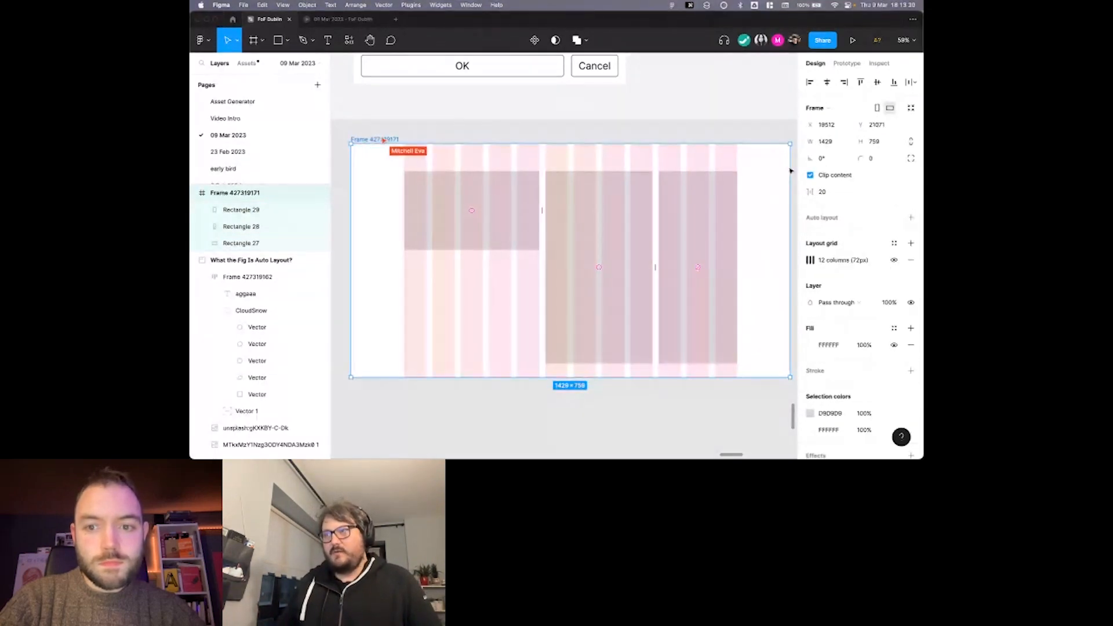
Examine how the rectangles and column grid respond to changes in frame width, in the original and in the duplicate below.
left_click(738, 124)
scroll(733, 120, "down", 2)
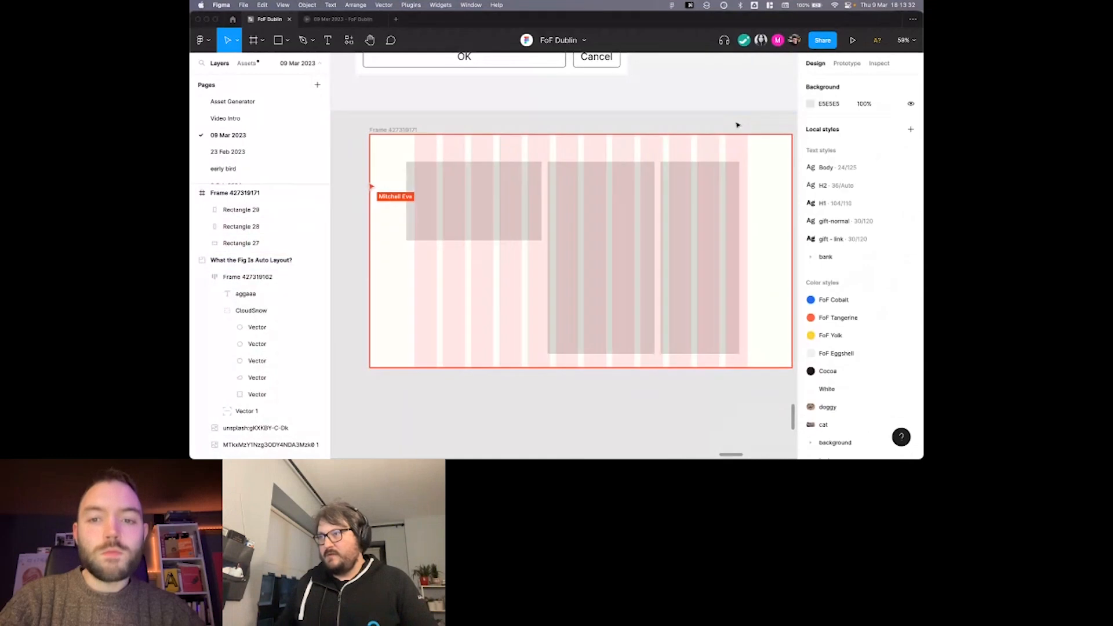
scroll(422, 132, "up", 1)
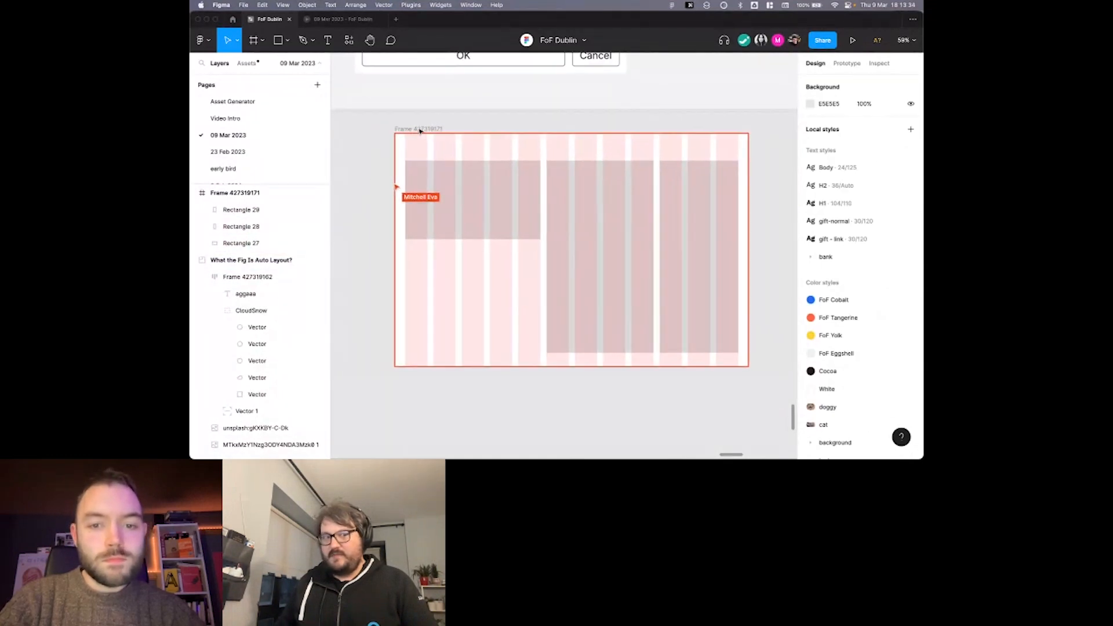
scroll(420, 132, "down", 1)
scroll(421, 131, "down", 1)
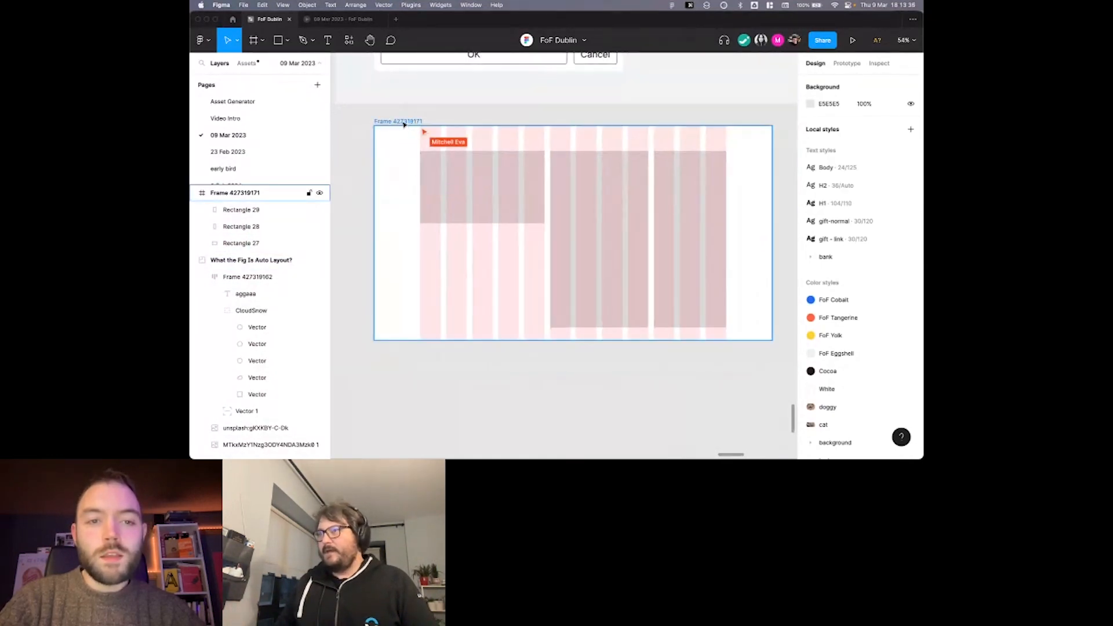
scroll(439, 118, "up", 1)
scroll(440, 118, "down", 3)
scroll(439, 117, "up", 1)
scroll(427, 105, "up", 2)
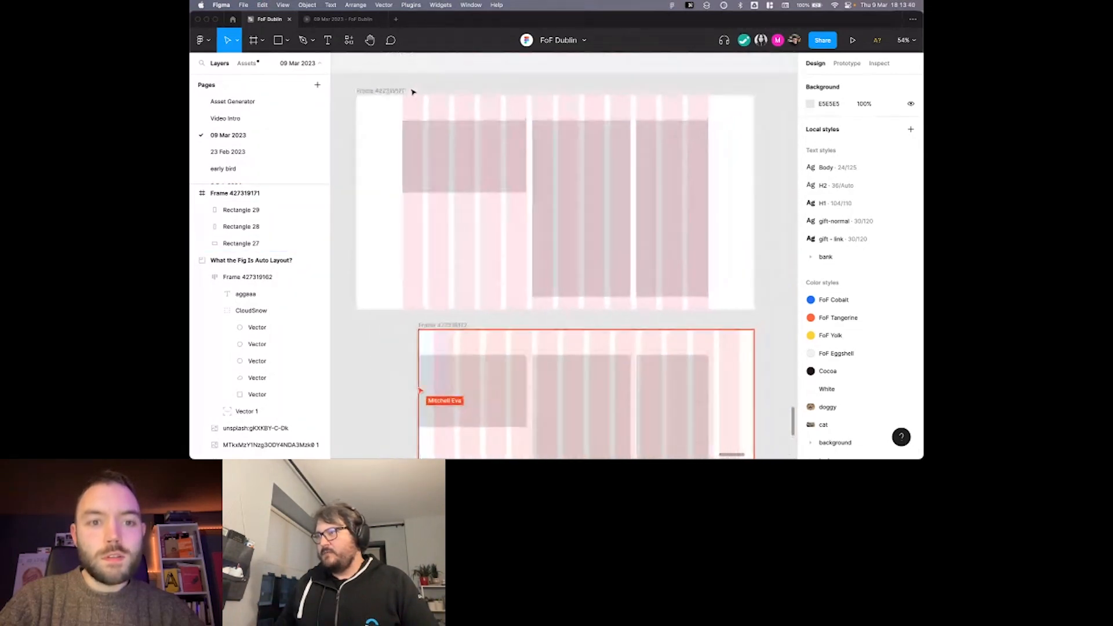
scroll(398, 67, "down", 1)
Try narrowing the upper frame, and undo the resize.
left_click(396, 64)
left_click_drag(763, 127, 718, 124)
key("super+z")
Select the three rectangles in the upper frame and inspect their sizes and constraints.
left_click(514, 137)
left_click(600, 132, "shift")
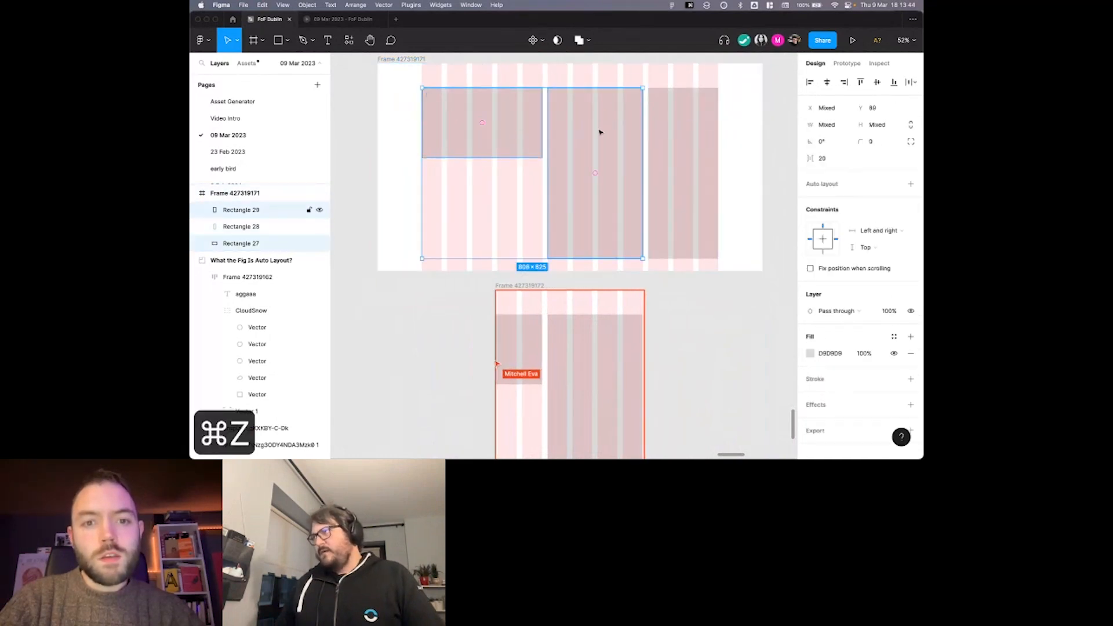
left_click(683, 133, "shift")
left_click(827, 125)
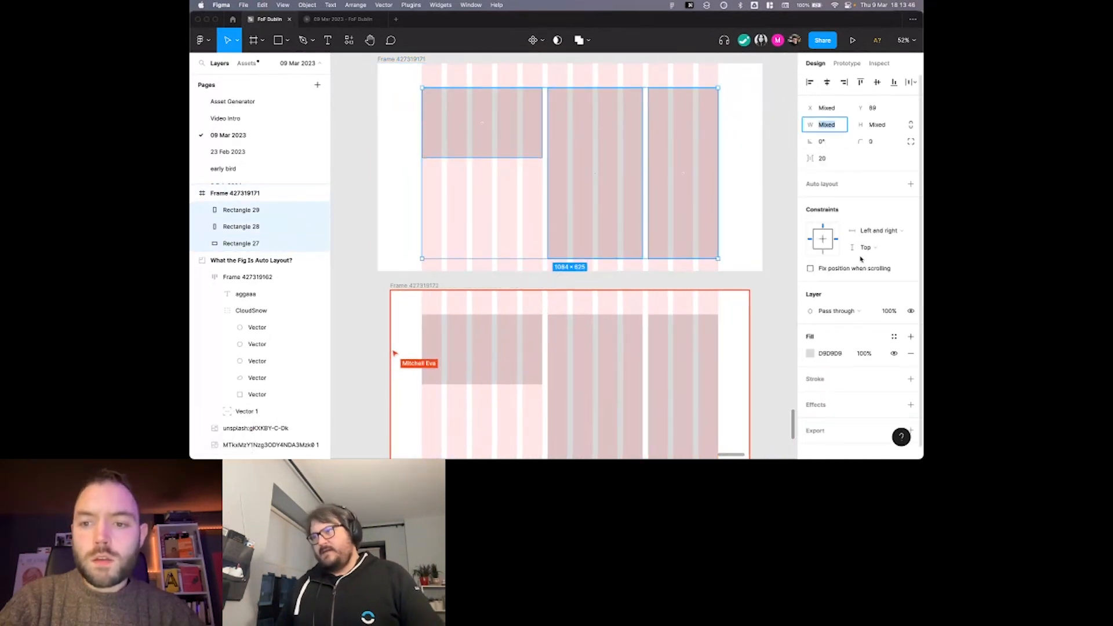
left_click(422, 209)
scroll(420, 208, "up", 2)
Try the Stretch type on the upper frame's column grid, and undo back to the Center type.
left_click(390, 118)
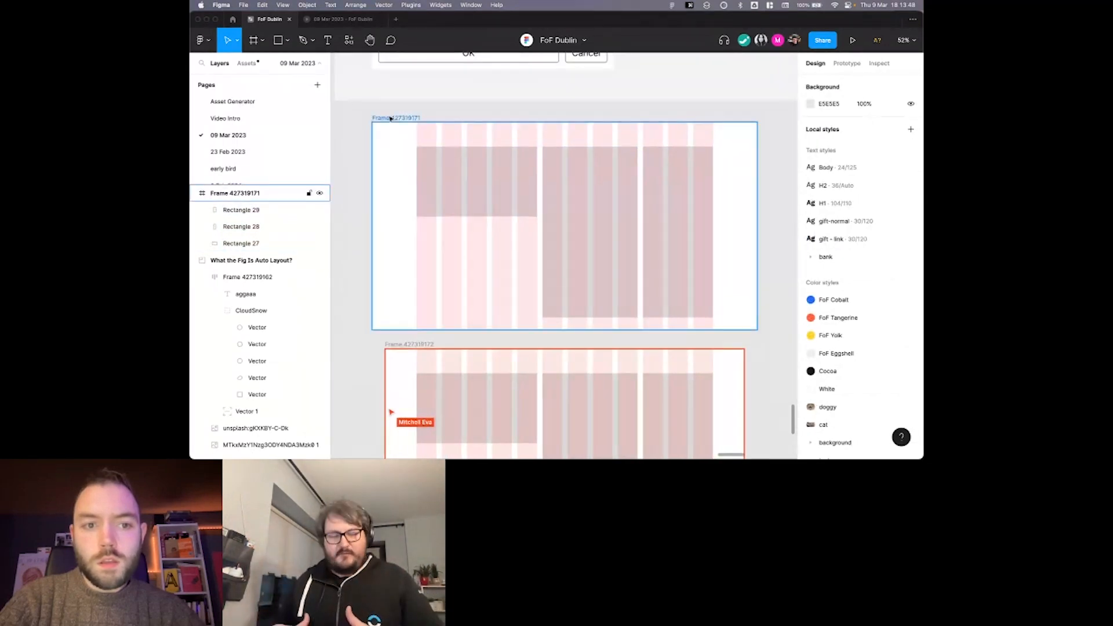
scroll(406, 127, "down", 2)
left_click(810, 259)
left_click(748, 340)
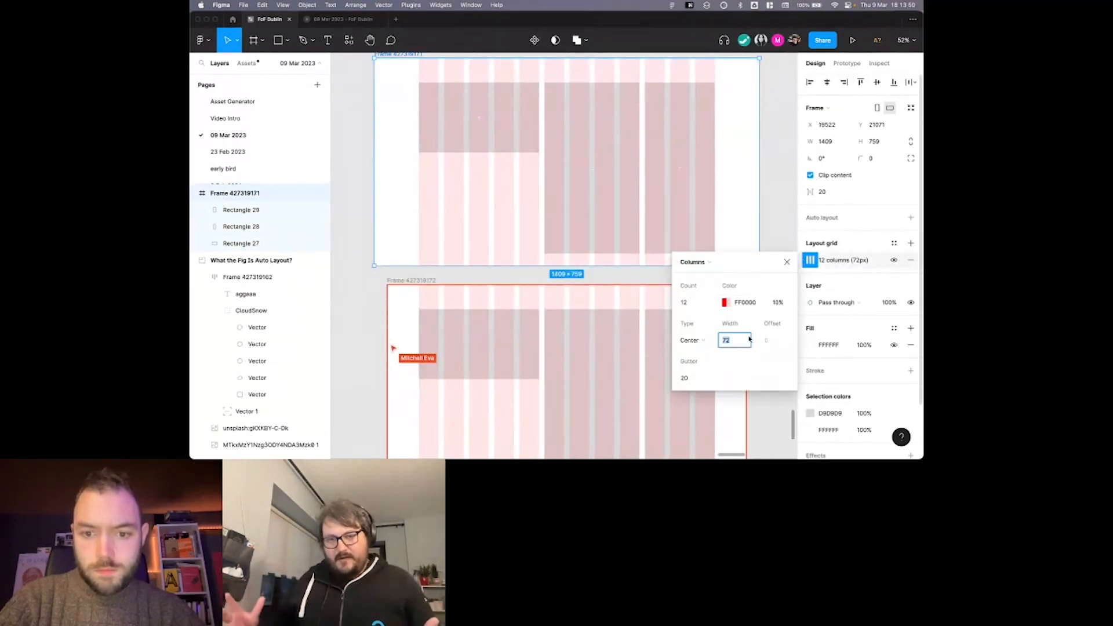
left_click(707, 344)
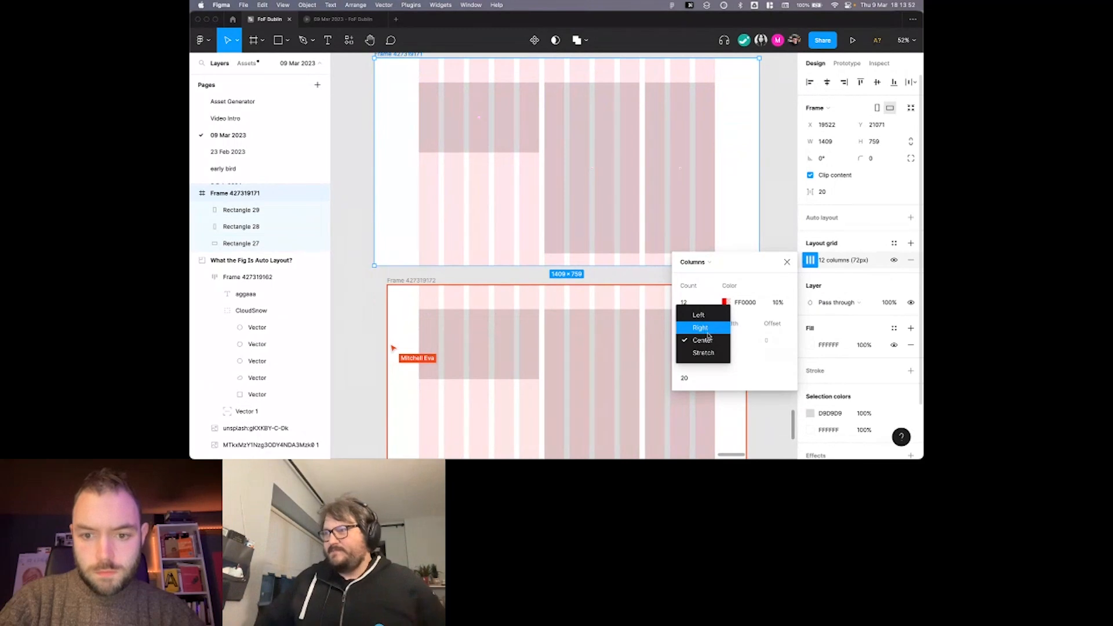
left_click(703, 353)
key("super+z")
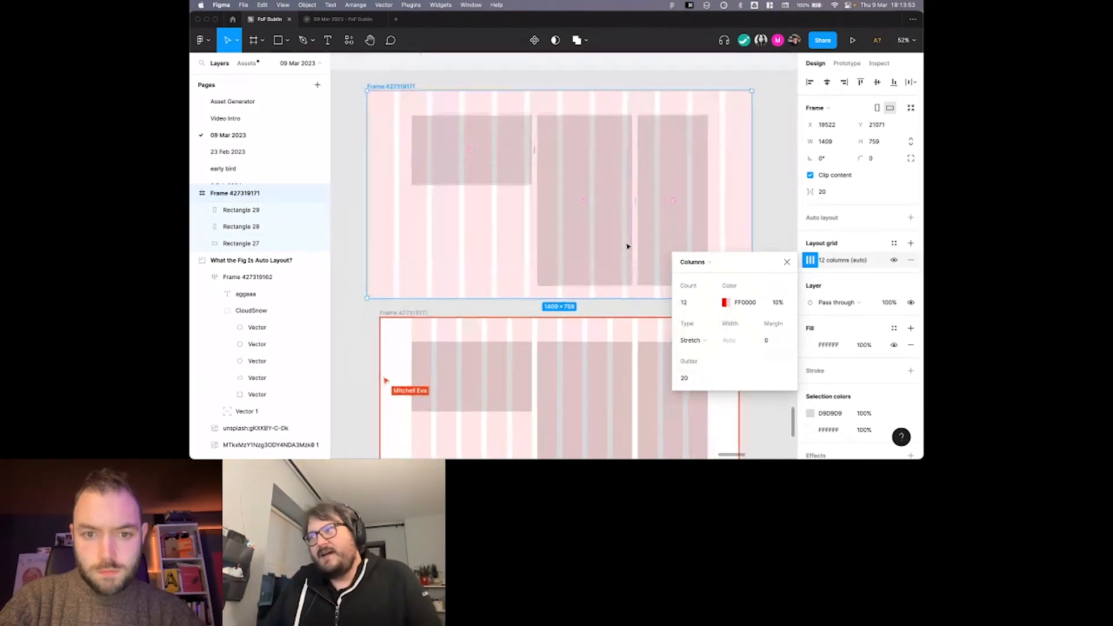
left_click(709, 345)
left_click(705, 317)
key("super+z")
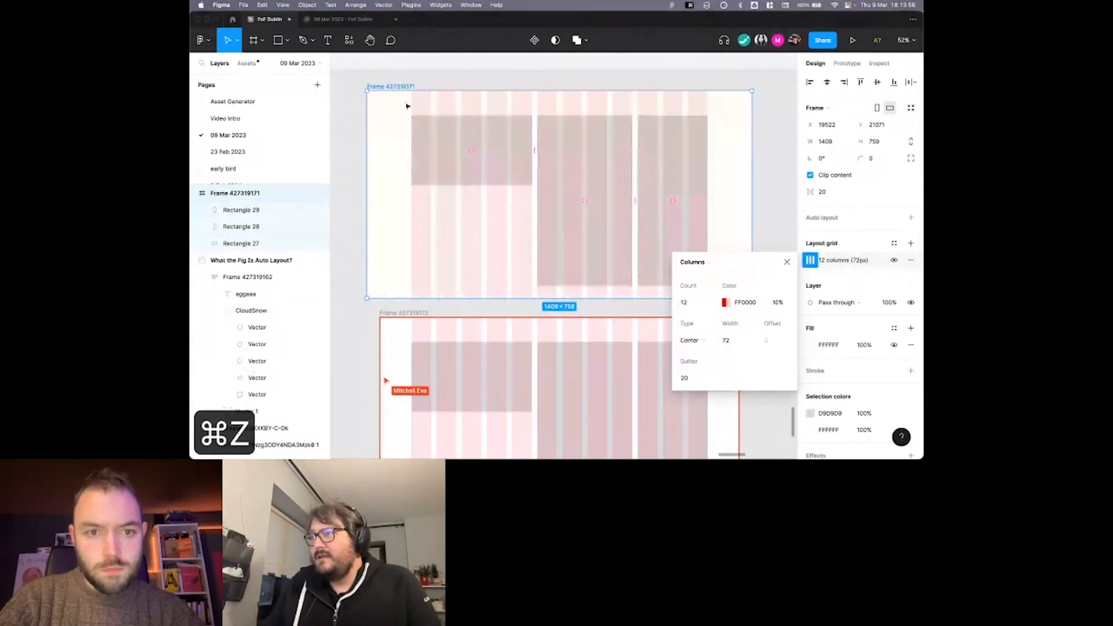
Set the horizontal constraints of the left and middle rectangles in the upper frame to Left.
left_click(452, 112)
left_click(454, 122)
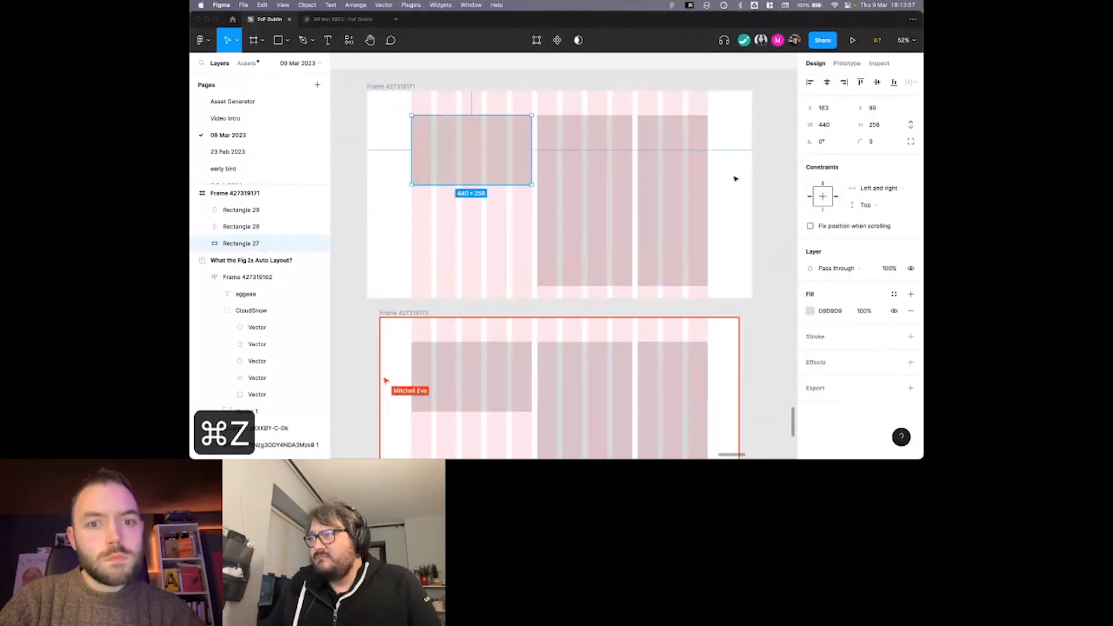
left_click(861, 188)
left_click(861, 165)
left_click(592, 164)
left_click(863, 189)
left_click(866, 163)
Narrow the upper frame as a test, and undo the resize and the rectangles' constraint changes.
left_click(436, 99)
left_click_drag(749, 123, 701, 125)
key("super+z")
key("super+z")
key("super+z")
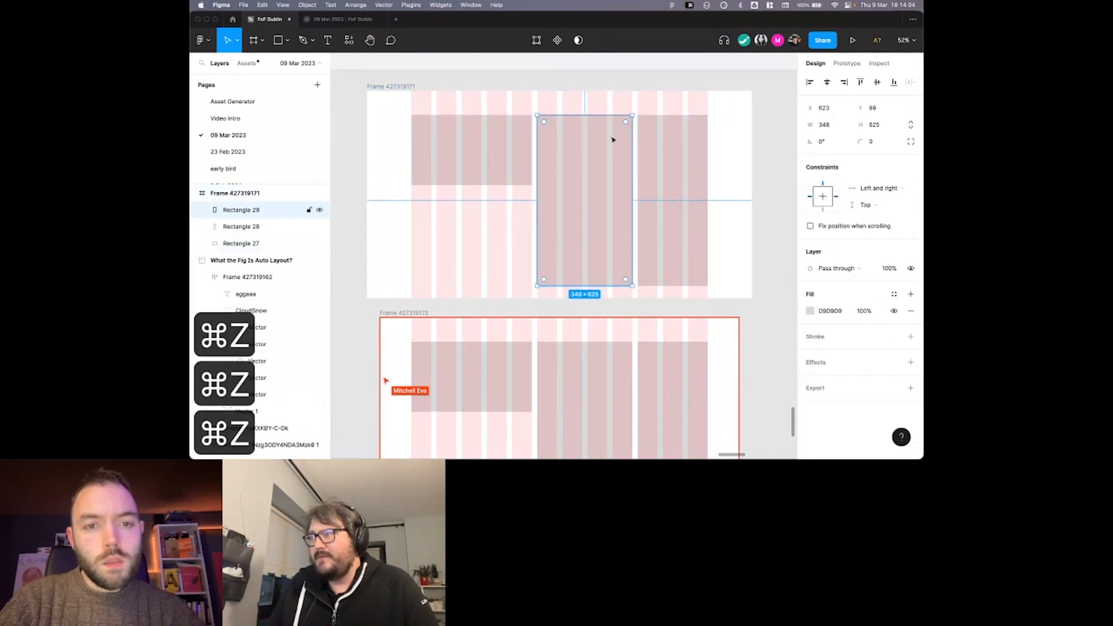
key("super+z")
Shift the upper frame about 33 px to the right, and undo a trial narrowing of it.
key("super+z")
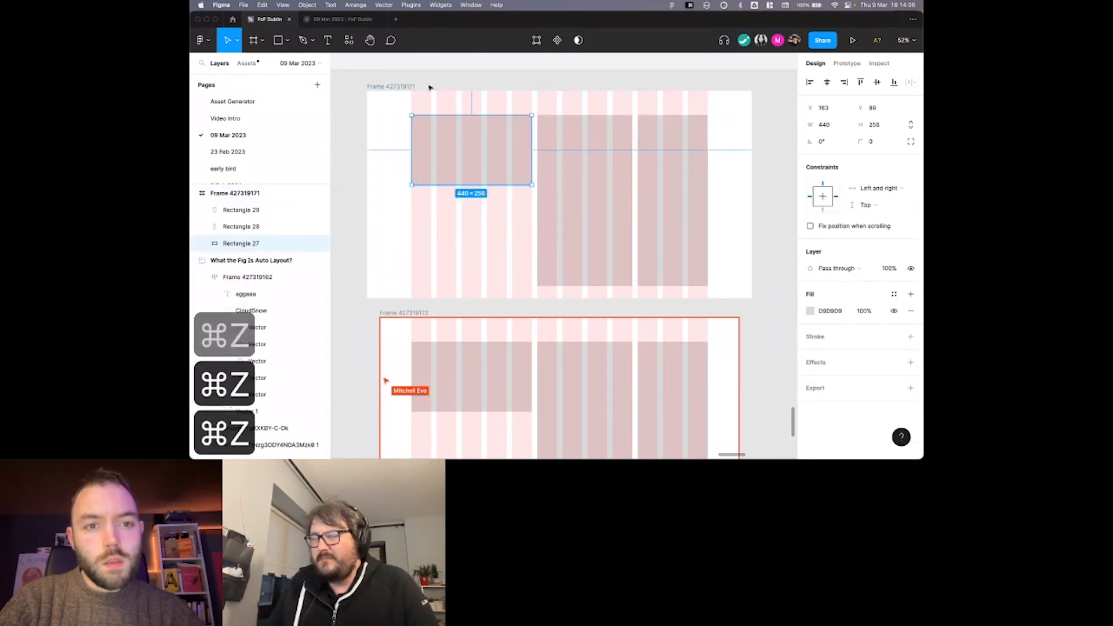
left_click_drag(414, 88, 423, 87)
left_click_drag(757, 113, 733, 113)
key("super+z")
Narrow the upper frame to about 1310 px wide as a test, and undo the resize.
left_click(507, 147)
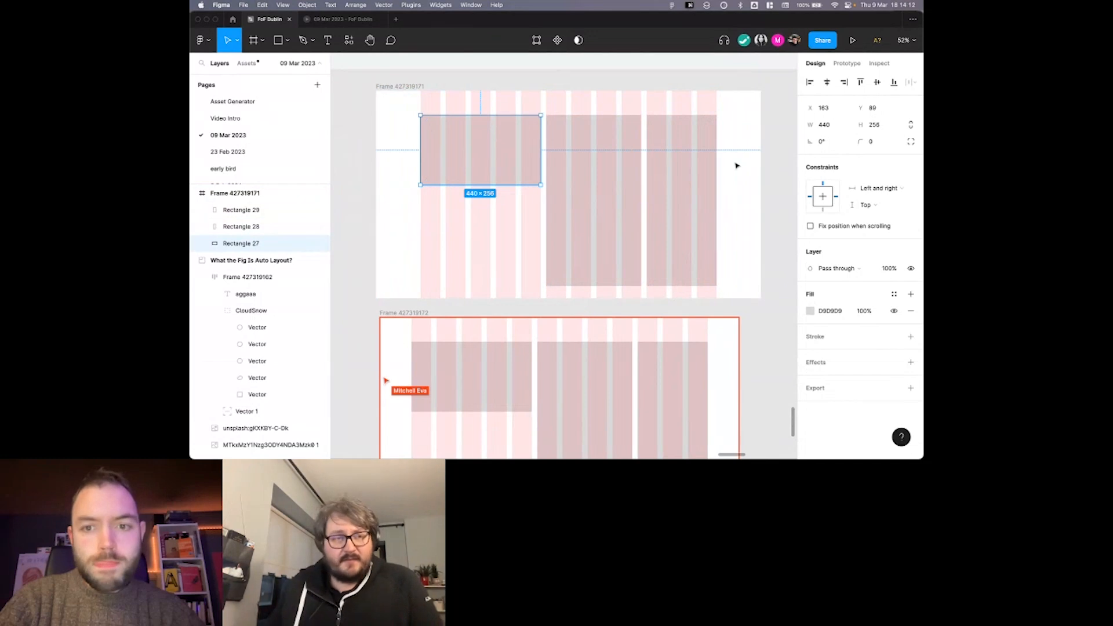
key("Escape")
left_click(761, 158)
left_click_drag(761, 158, 733, 157)
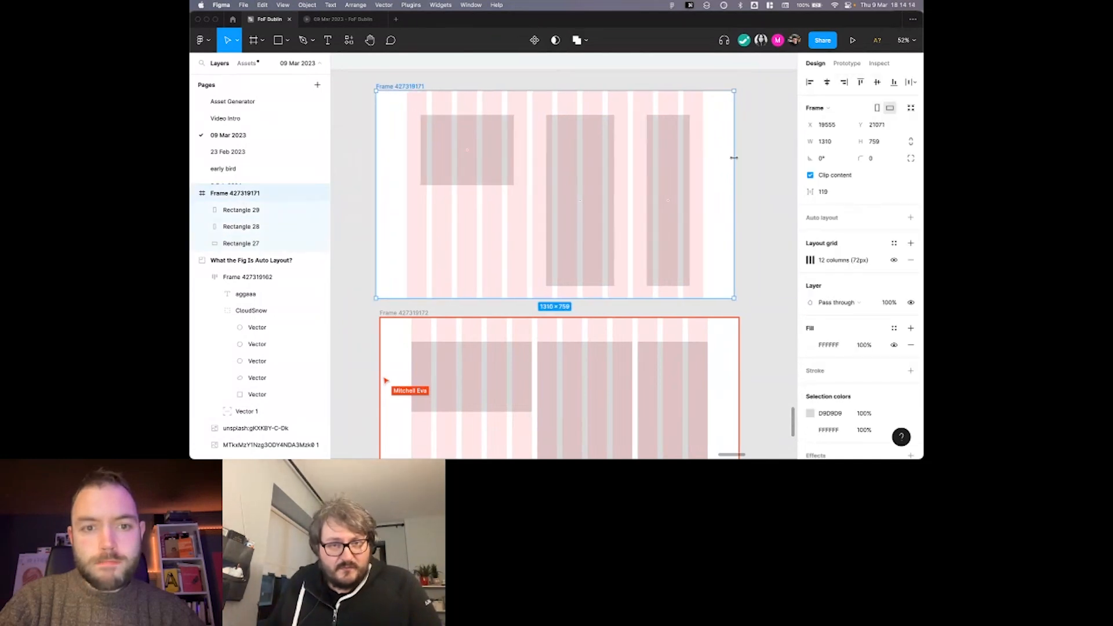
key("super+z")
left_click(770, 162)
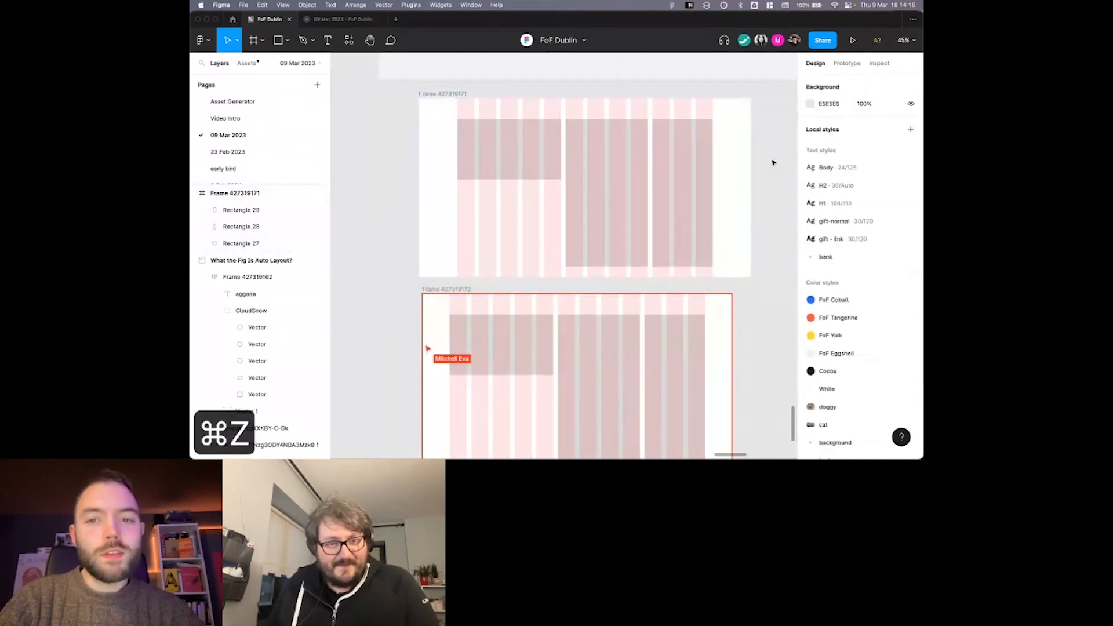
Compare the upper frame with its duplicate below, and inspect the upper frame's left rectangle and its constraints.
scroll(772, 162, "down", 3)
scroll(773, 163, "down", 2)
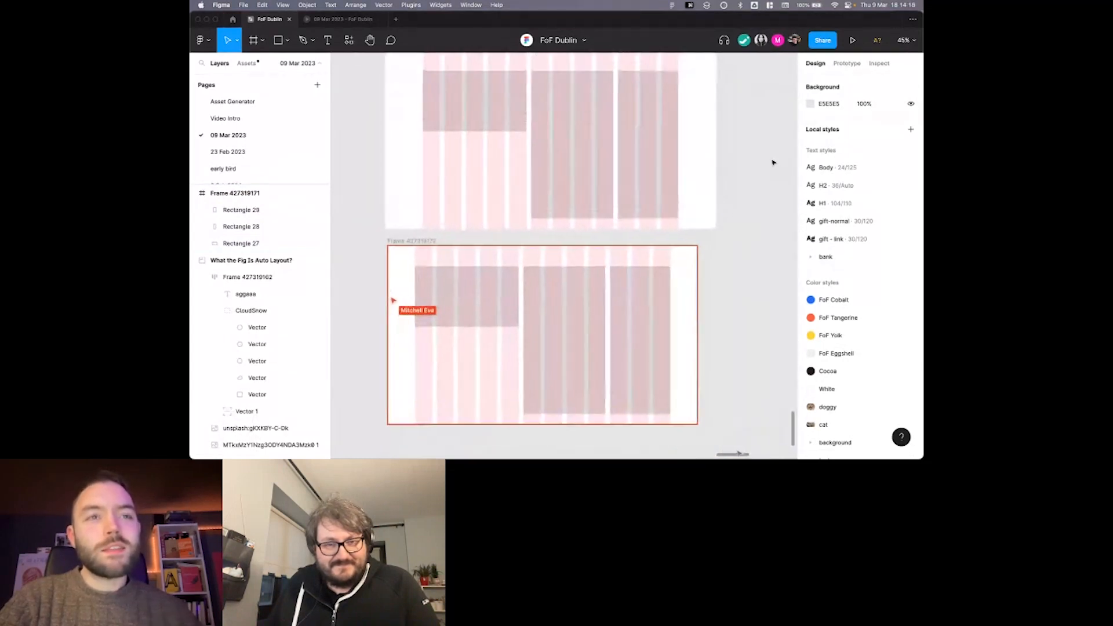
scroll(773, 163, "up", 2)
scroll(772, 163, "down", 1)
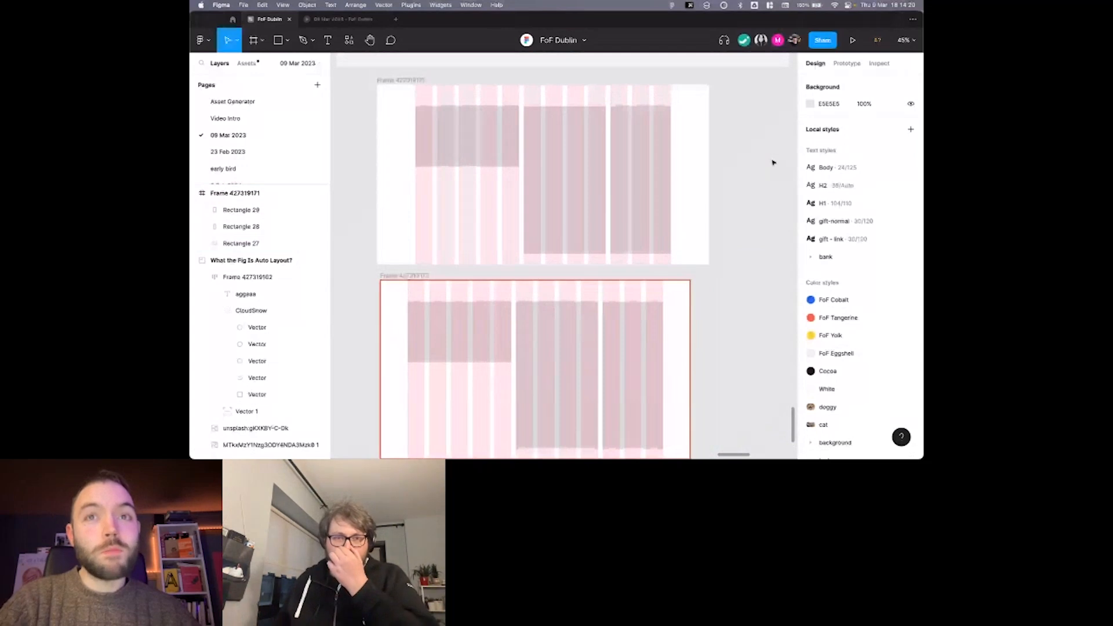
scroll(772, 162, "down", 2)
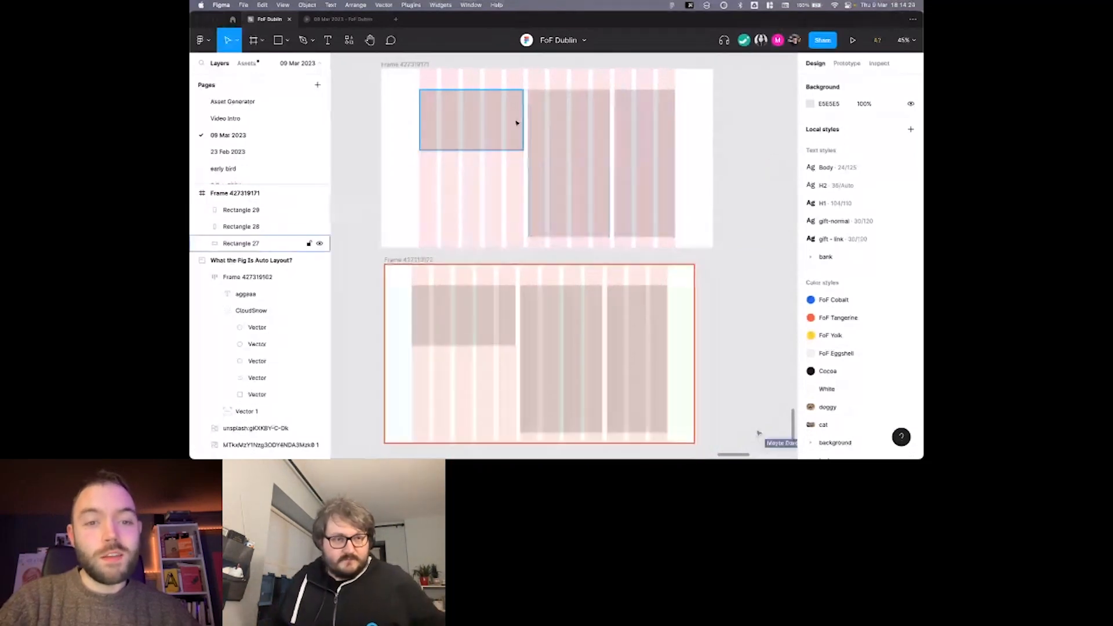
scroll(514, 123, "up", 2)
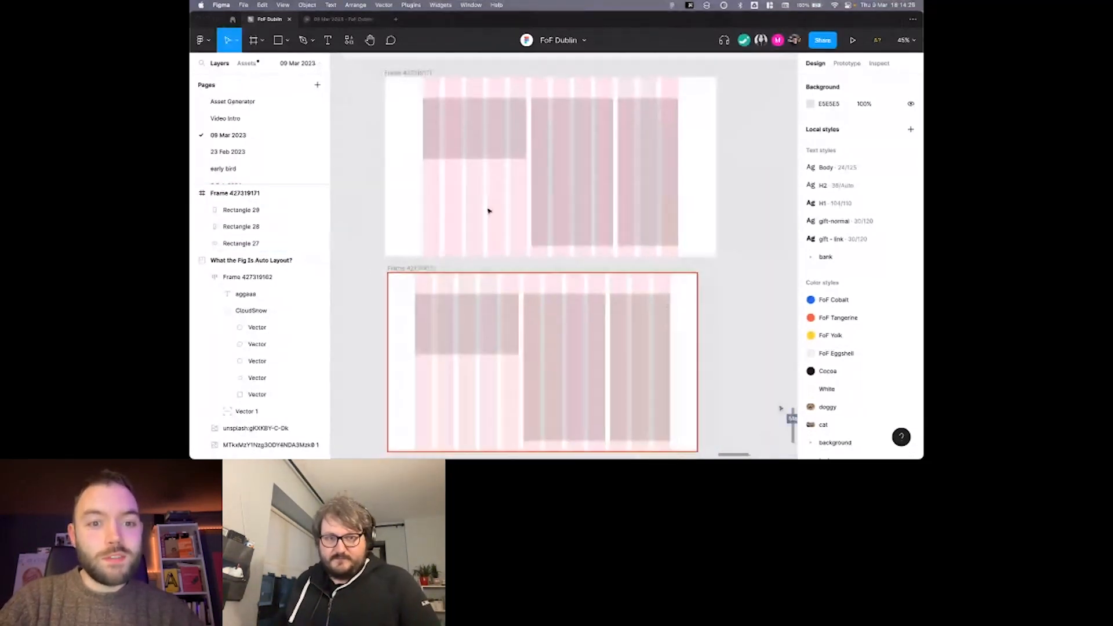
left_click(467, 146)
scroll(500, 137, "up", 2)
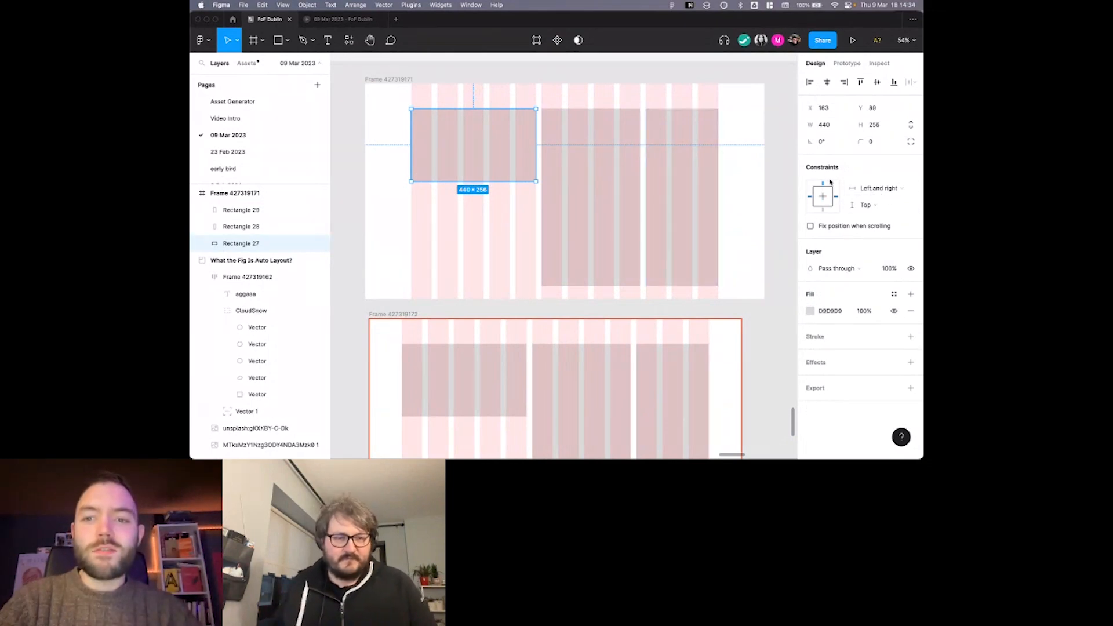
Narrow the left rectangle in the upper frame to four columns, 348 px wide, with a Left horizontal constraint.
left_click(739, 128)
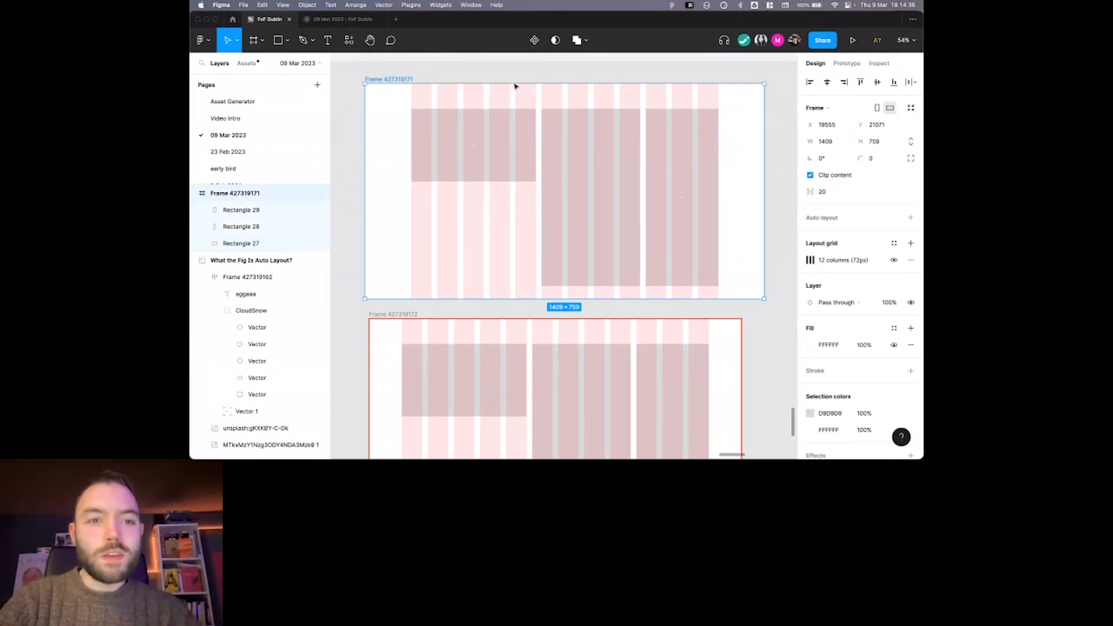
left_click(492, 132)
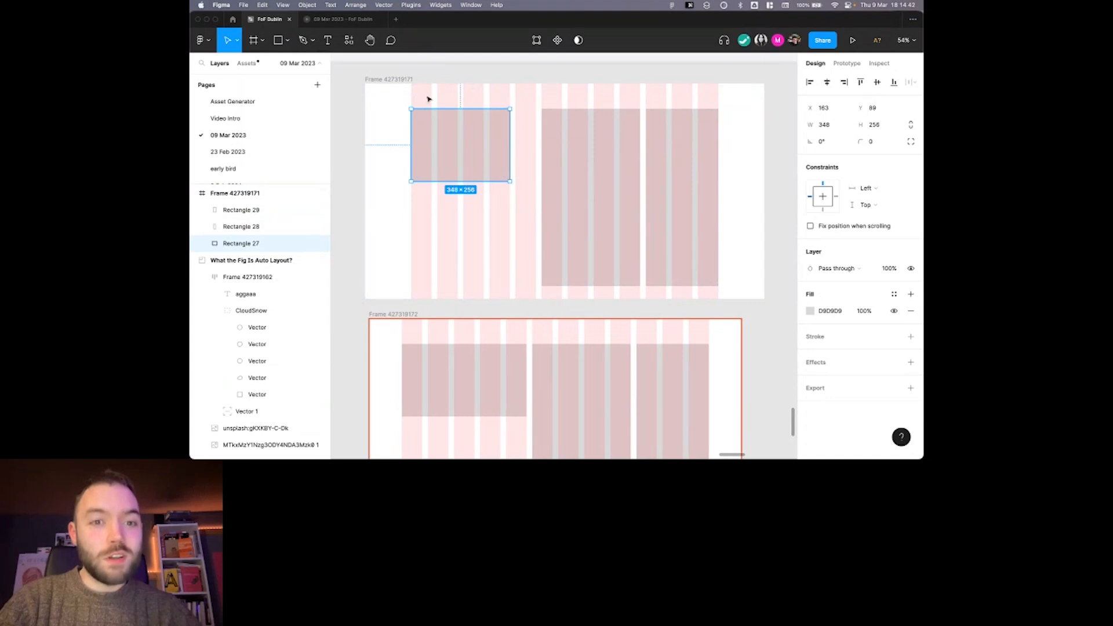
left_click(414, 80)
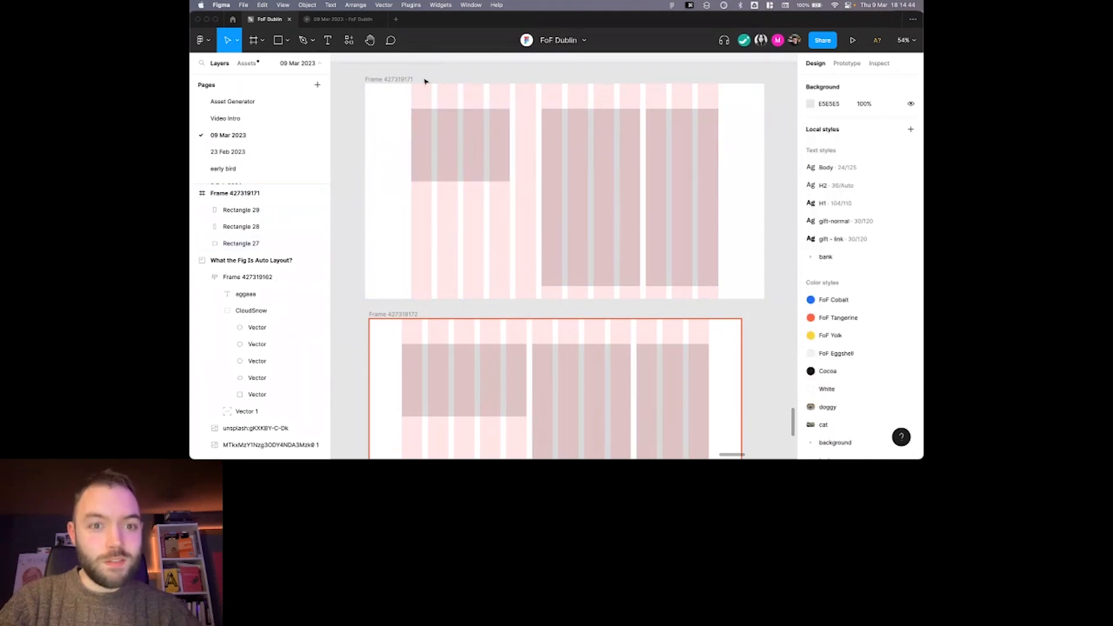
Try widening and narrowing the upper frame around the resized left rectangle, undoing each frame resize.
mouse_move(758, 137)
left_mouse_down()
mouse_move(735, 137)
mouse_move(776, 138)
left_mouse_up()
key("super+z")
key("super+z")
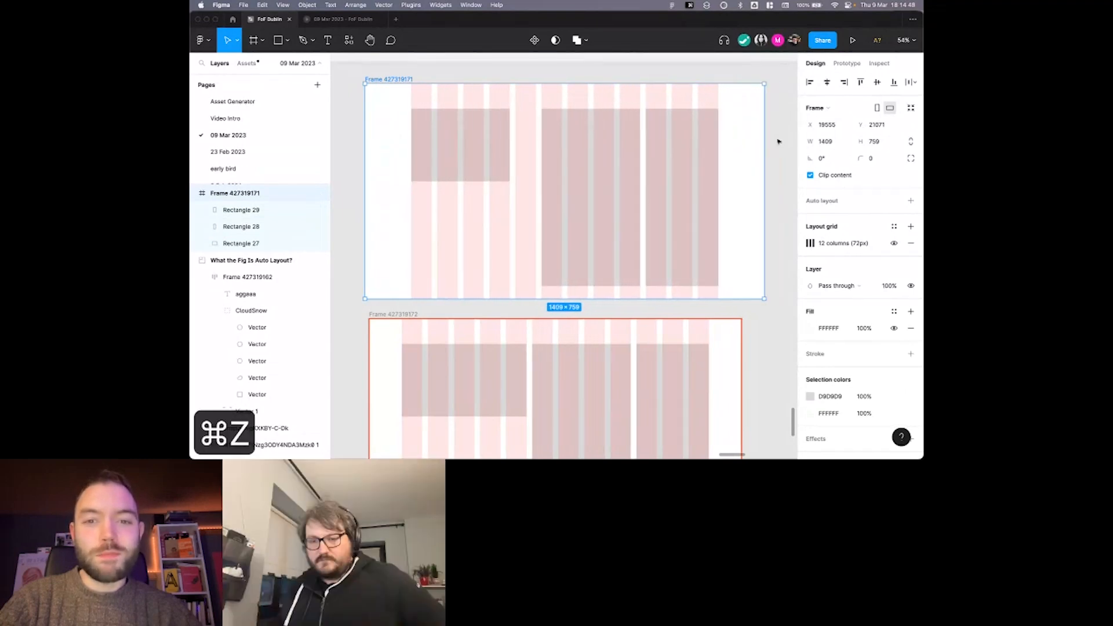
left_click(758, 143)
mouse_move(764, 137)
left_mouse_down()
mouse_move(742, 136)
mouse_move(752, 136)
left_mouse_up()
key("super+z")
Inspect the upper frame's left rectangle and its constraints, and compare them with the duplicate frame's grid layout below.
left_click(557, 110)
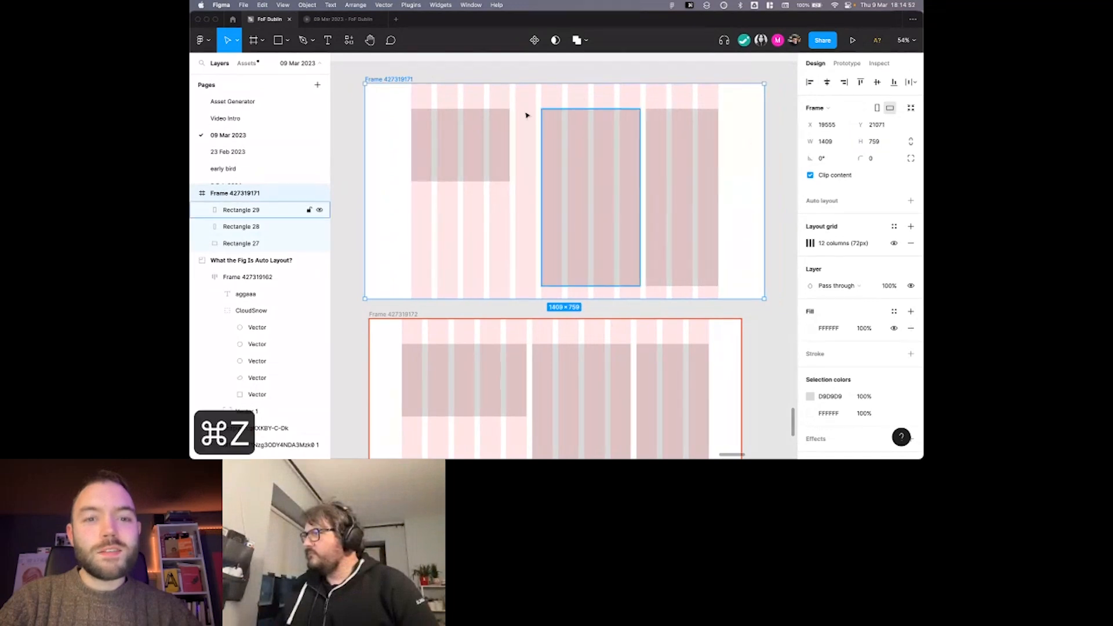
left_click(494, 127)
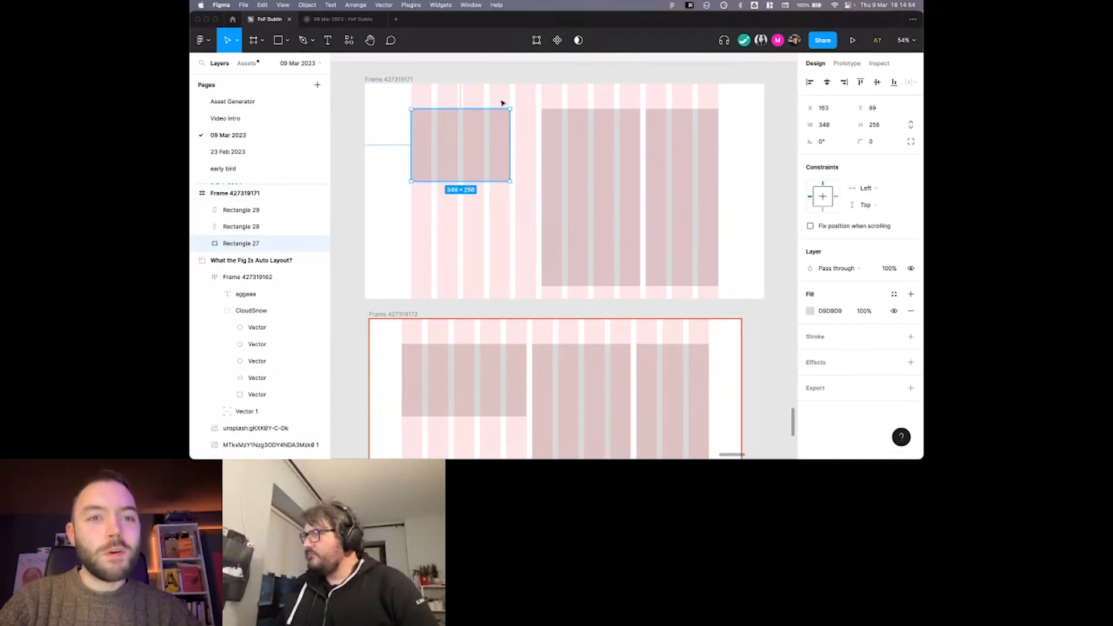
scroll(478, 111, "right", 1)
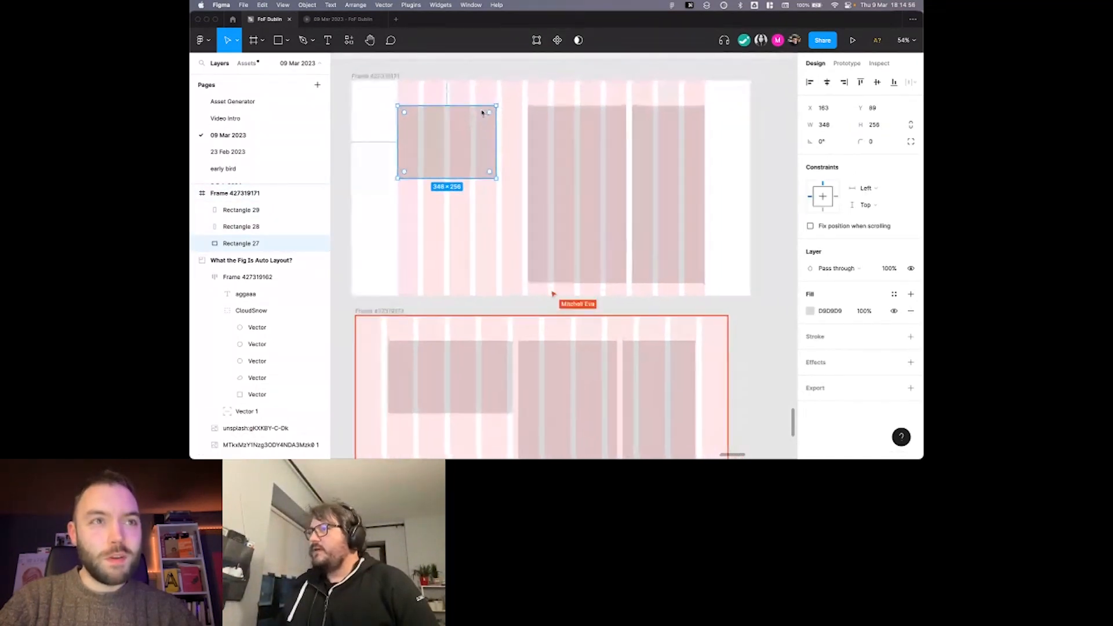
right_click(479, 109)
left_click(464, 109)
scroll(455, 109, "down", 3)
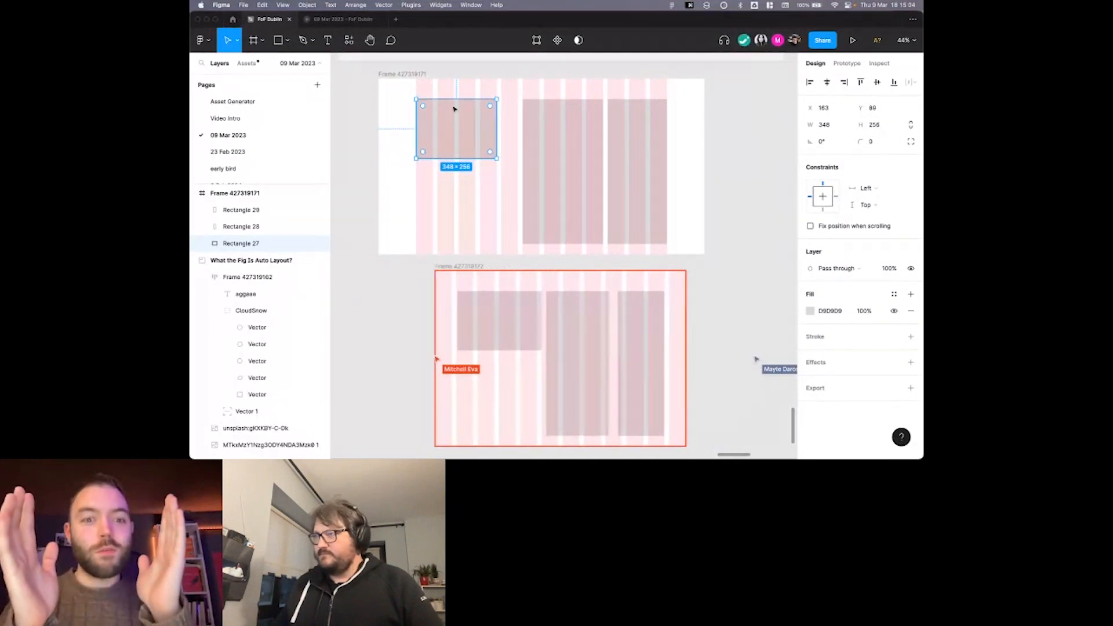
scroll(547, 179, "down", 3)
scroll(549, 168, "up", 5)
scroll(549, 166, "down", 5)
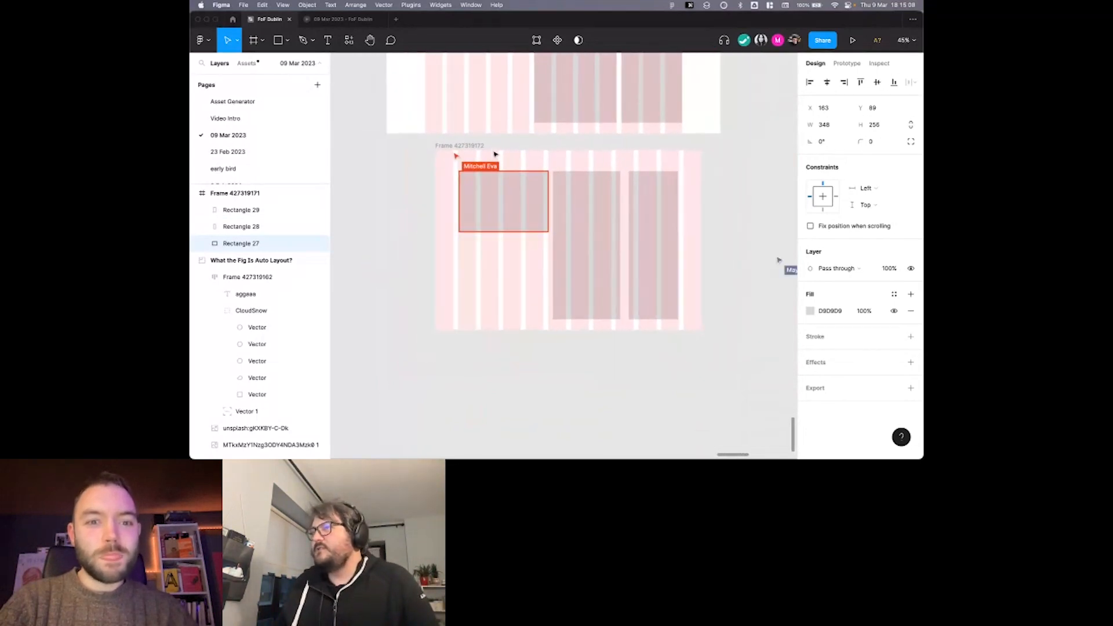
Examine the lower frame's left rectangle, its size and its constraints.
scroll(493, 152, "up", 2)
scroll(546, 225, "down", 2)
scroll(546, 226, "up", 2)
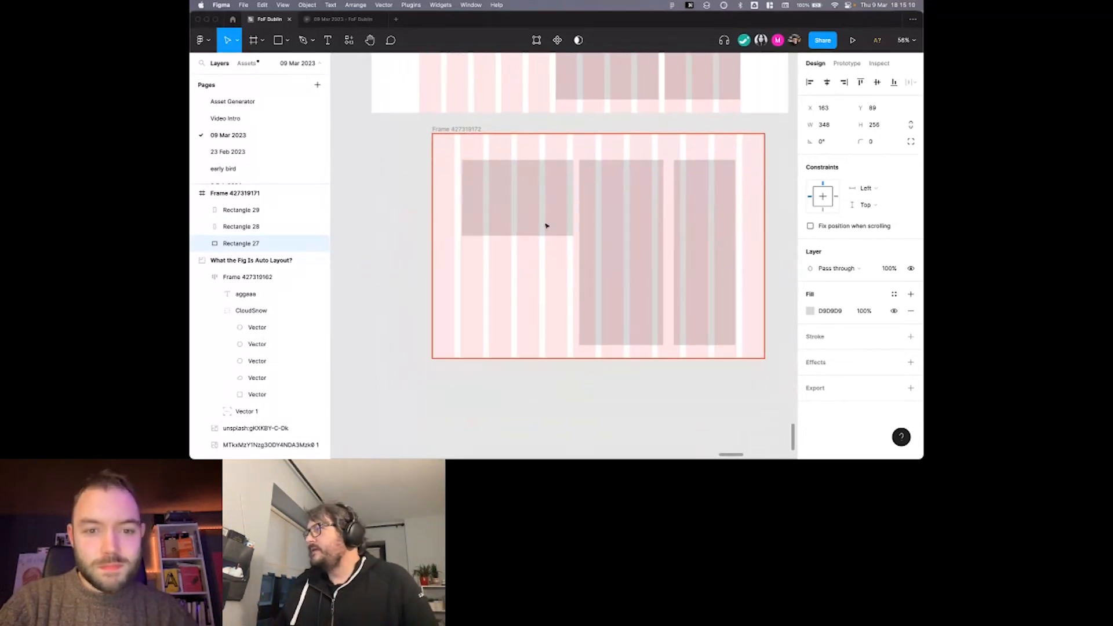
left_click(546, 225)
scroll(484, 185, "up", 3)
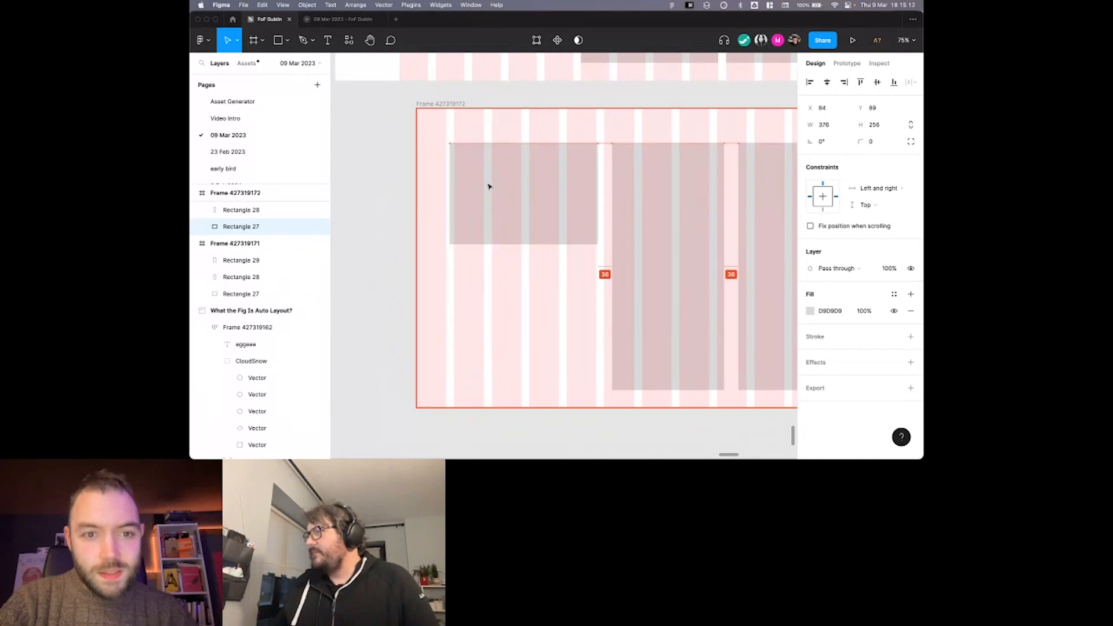
Align the lower frame's middle rectangle to three grid columns, 265 px wide at X 572, and place the right rectangle on the adjacent columns.
left_click(651, 187)
left_click_drag(666, 186, 703, 197)
scroll(695, 186, "down", 3)
scroll(694, 187, "right", 2)
left_click(680, 194)
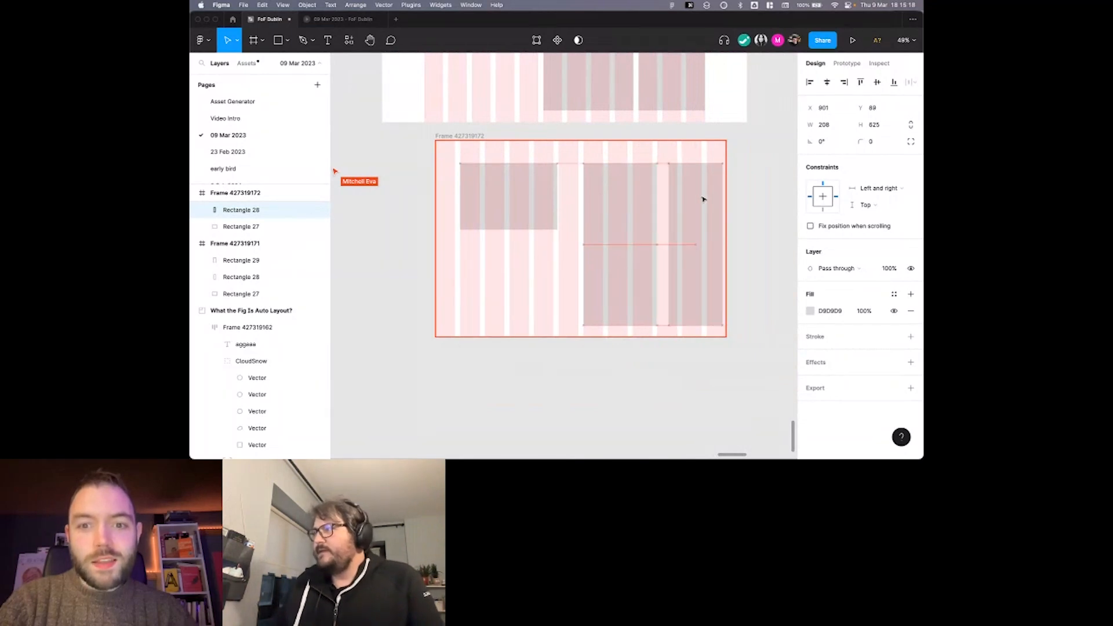
left_click(657, 197)
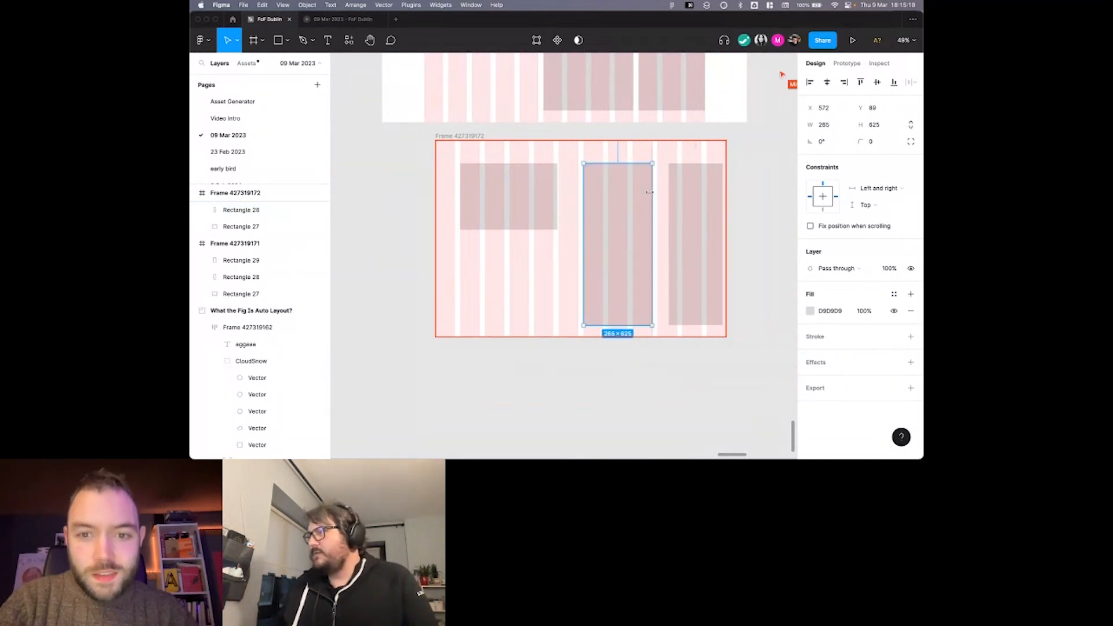
left_click_drag(687, 194, 676, 194)
Move the lower frame up slightly and widen it to 1203 px.
left_click_drag(464, 135, 464, 127)
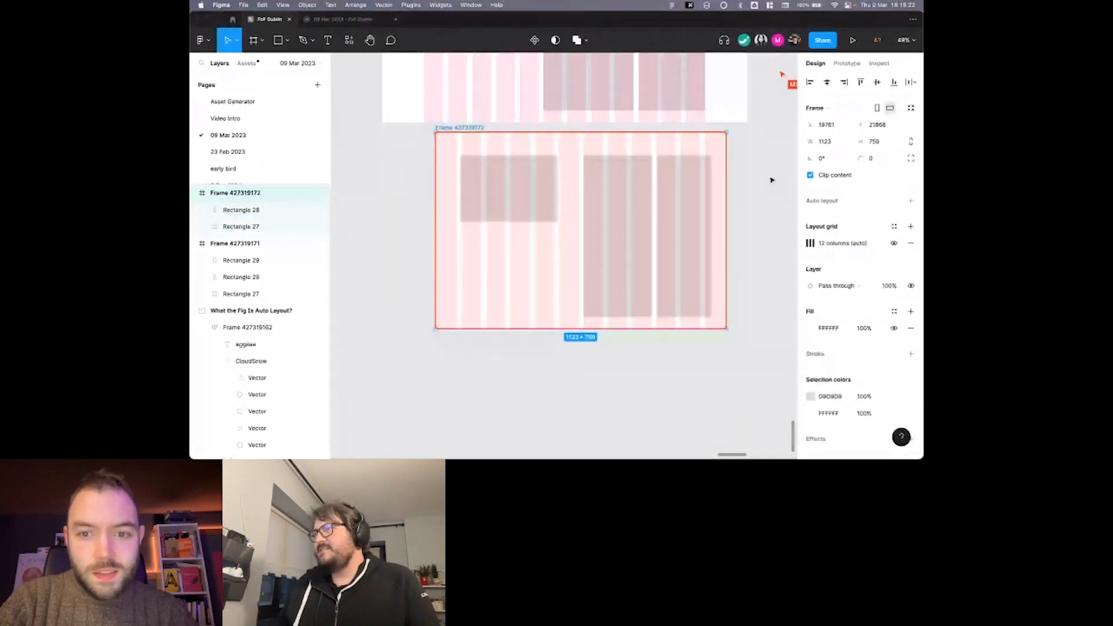
left_click_drag(727, 168, 754, 179)
scroll(688, 184, "up", 3)
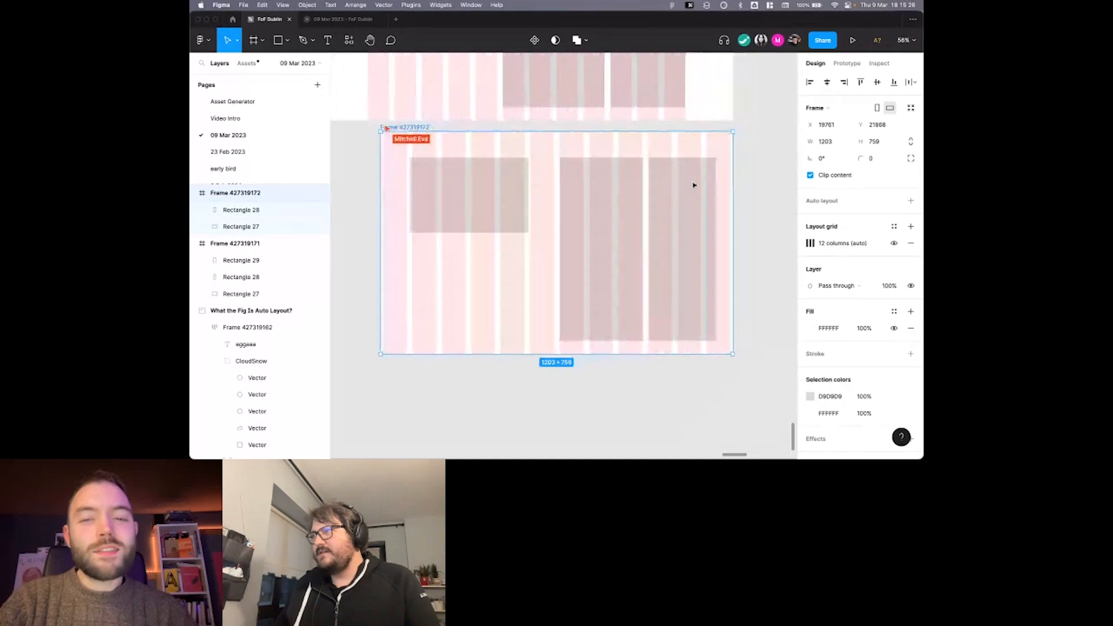
scroll(719, 180, "left", 2)
left_click(769, 178)
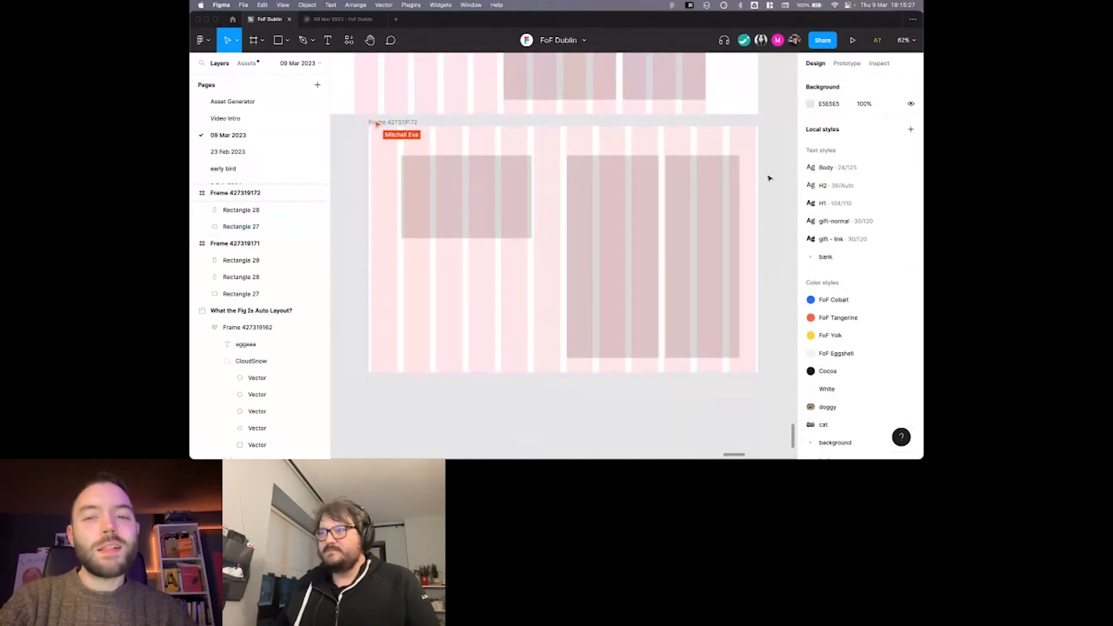
Narrow the lower frame to 1164 px, test further widths up to 1392 px against the grid, and undo the last resize.
left_click(413, 123)
mouse_move(759, 184)
left_mouse_down()
mouse_move(716, 181)
mouse_move(772, 189)
mouse_move(703, 189)
mouse_move(746, 193)
left_mouse_up()
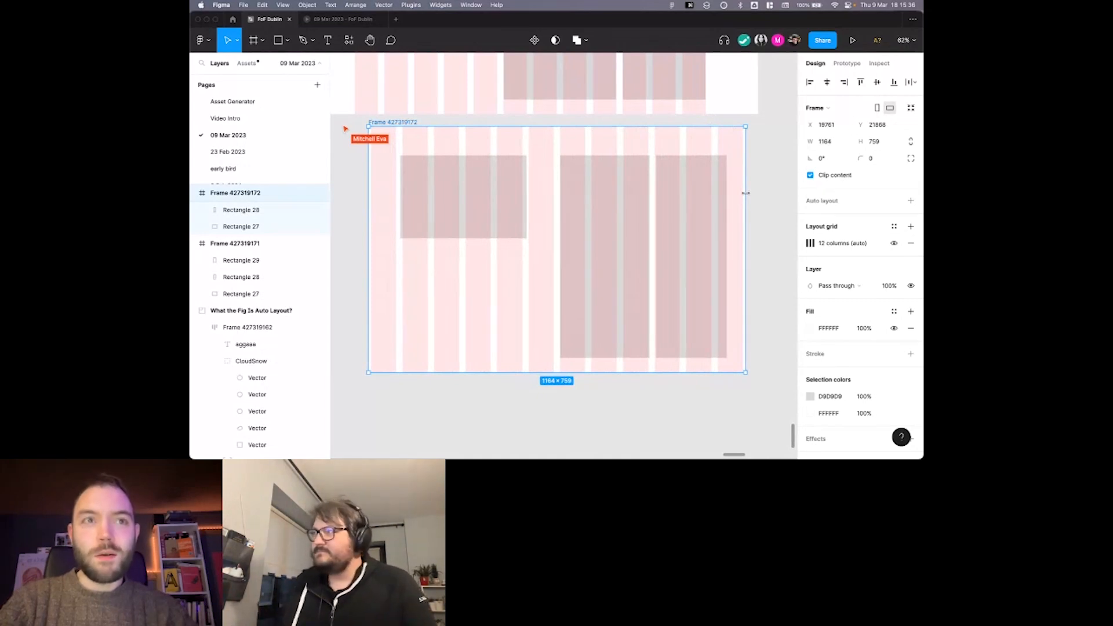
left_click_drag(745, 193, 681, 167)
scroll(759, 193, "right", 2)
scroll(759, 193, "down", 1)
scroll(748, 164, "left", 1)
scroll(748, 164, "up", 1)
scroll(682, 169, "left", 2)
scroll(684, 169, "down", 2)
scroll(688, 170, "up", 1)
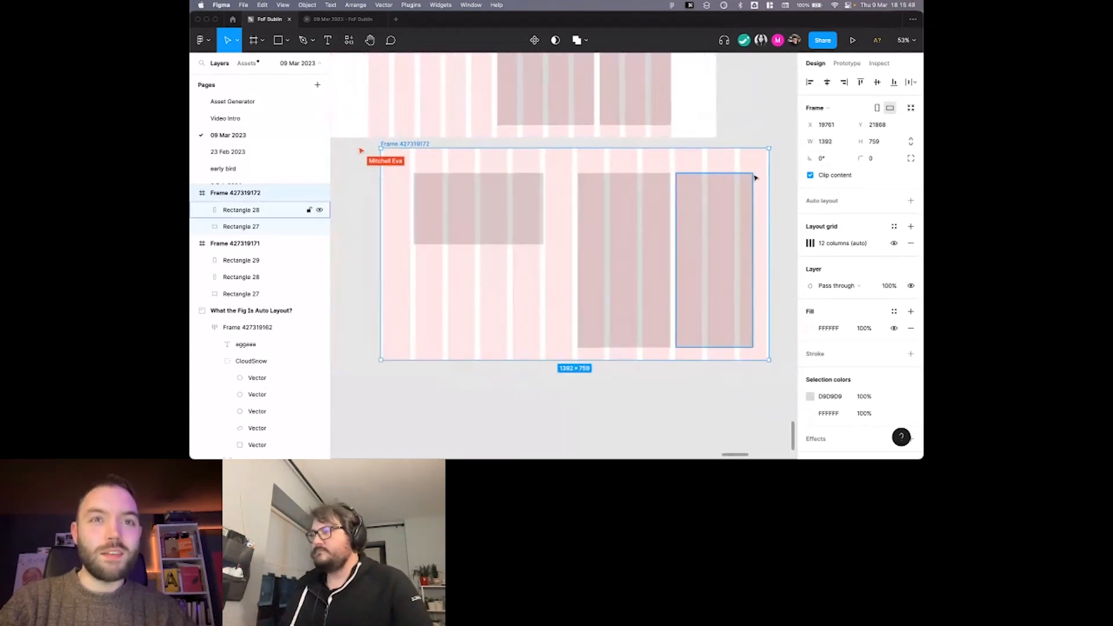
key("super+z")
Check the left rectangle's size and constraints in the resized lower frame.
left_click(487, 182)
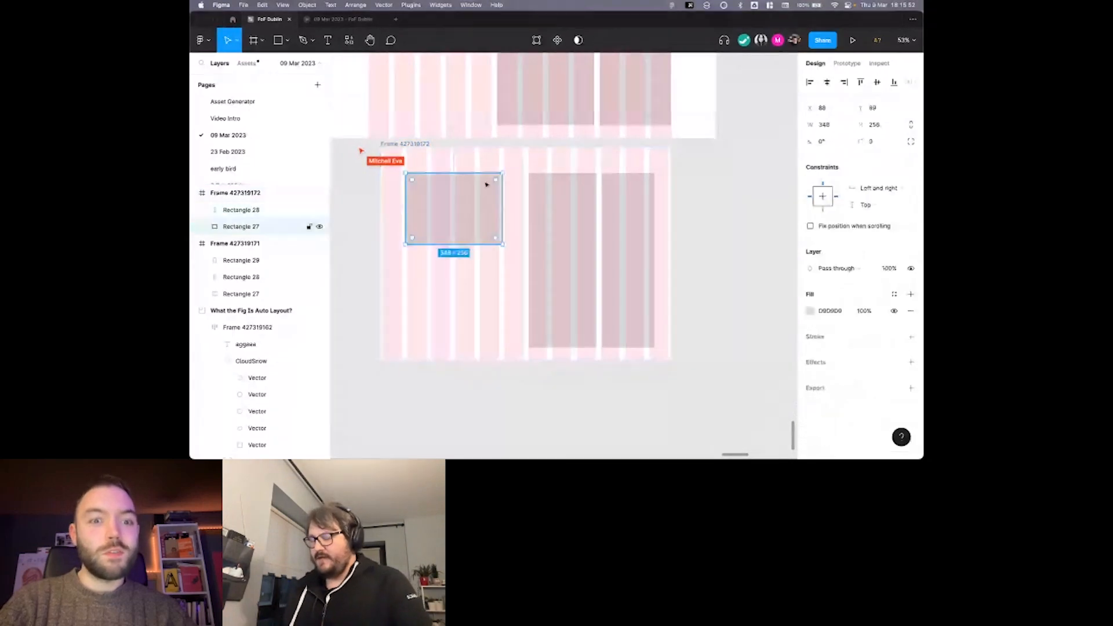
scroll(423, 145, "up", 3)
scroll(423, 147, "down", 2)
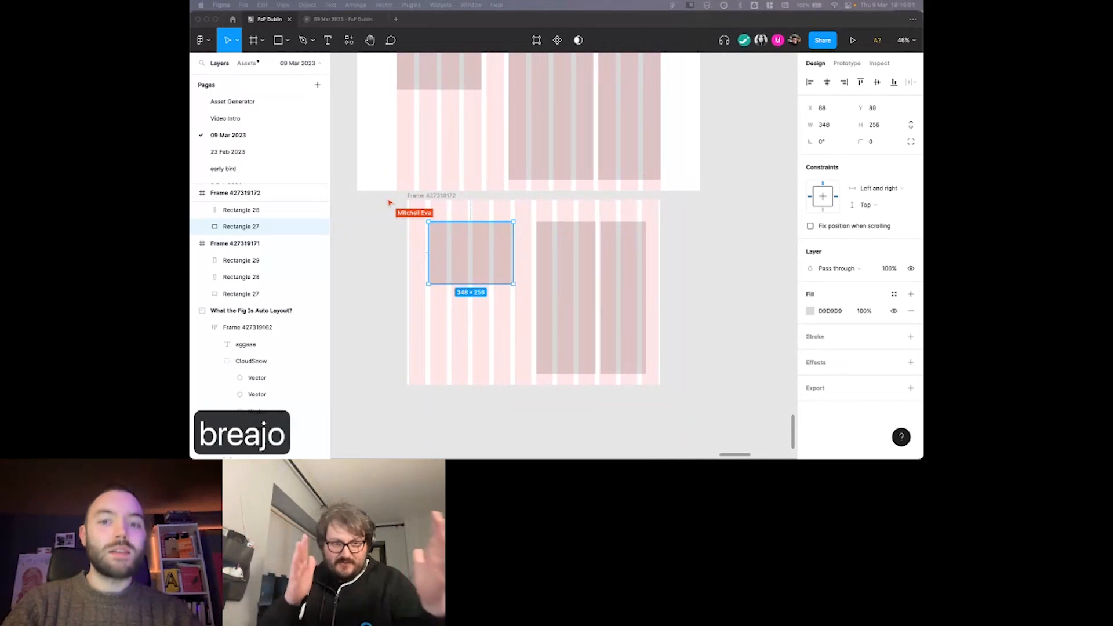
Search the web for "breakpoints figma" in the Brave browser.
key("BackSpace")
key("BackSpace")
type("jpoints ")
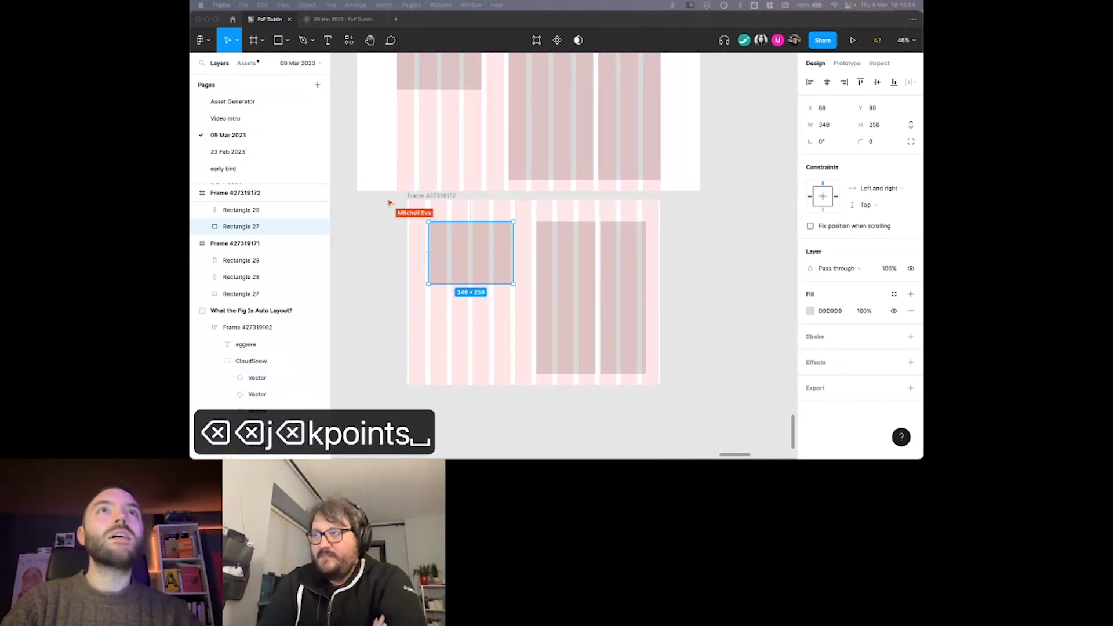
type("figma")
key("Return")
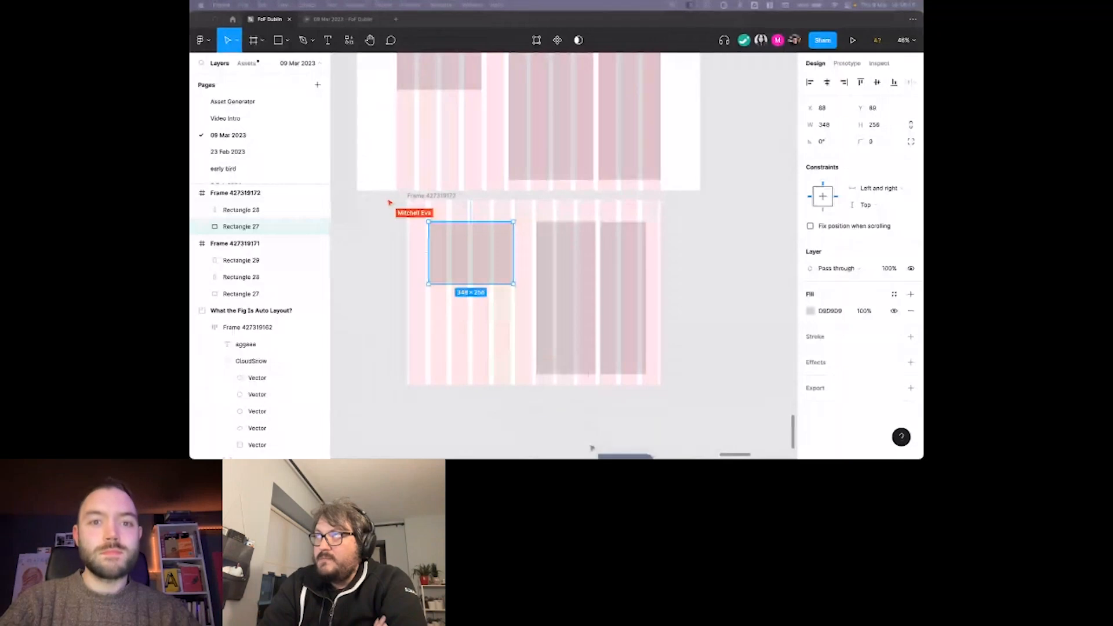
Open the Figma Community Breakpoints plugin's preview image in a new browser tab and view it.
left_click_drag(609, 2, 613, 36)
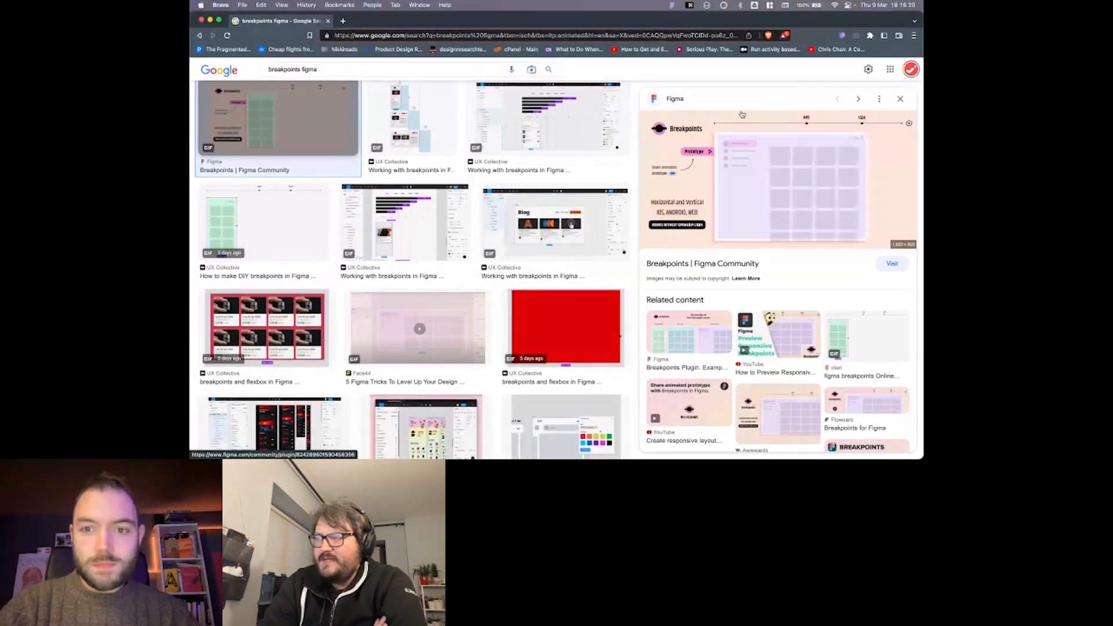
right_click(745, 143)
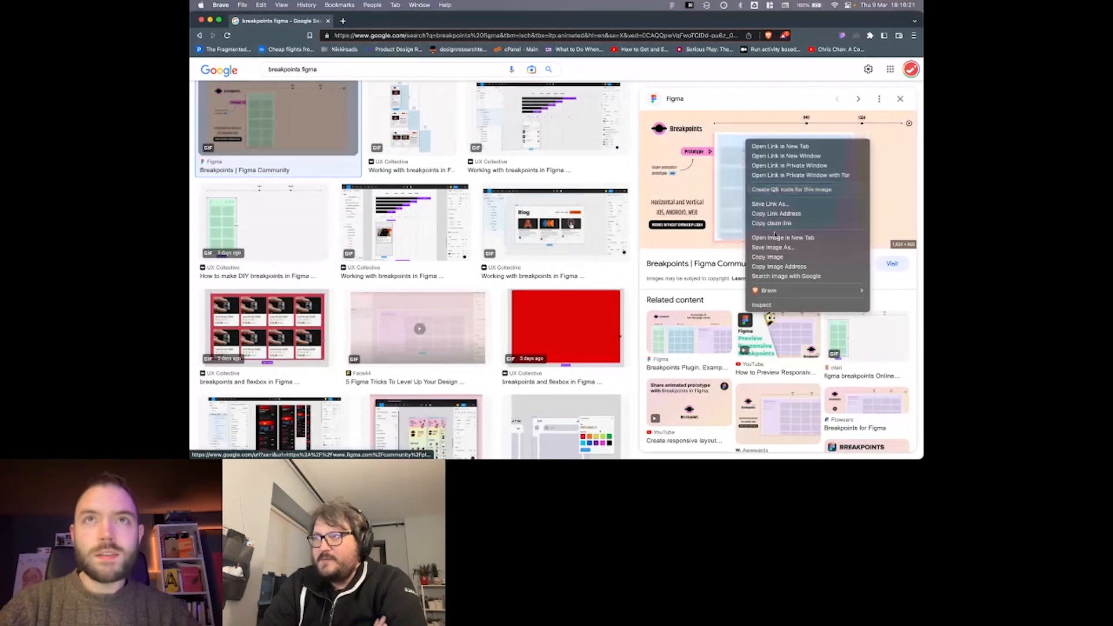
left_click(776, 237)
left_click(389, 21)
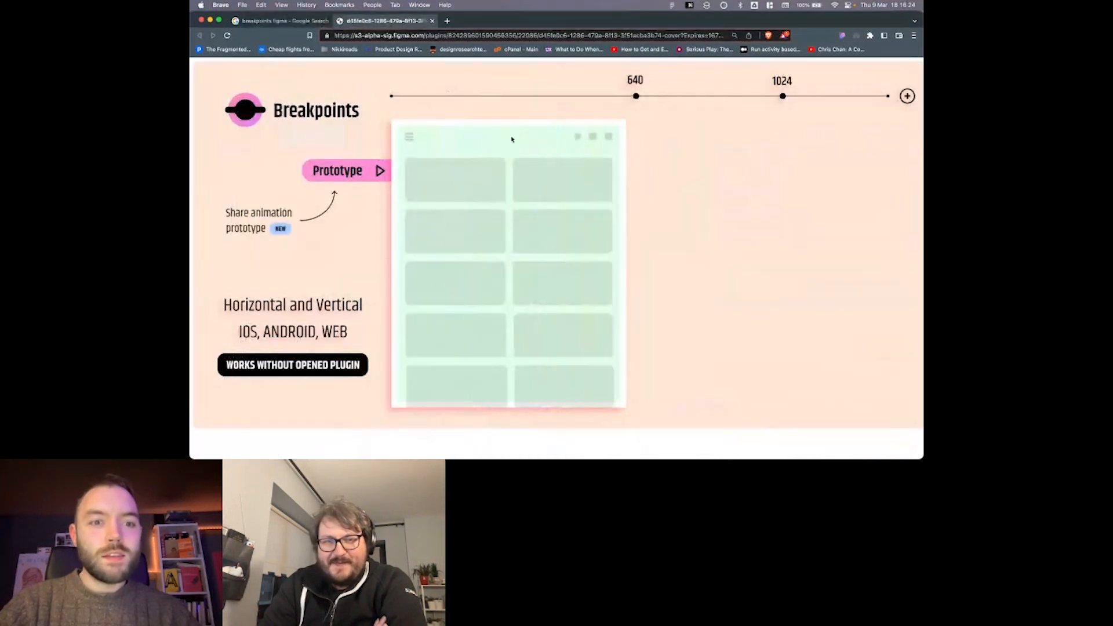
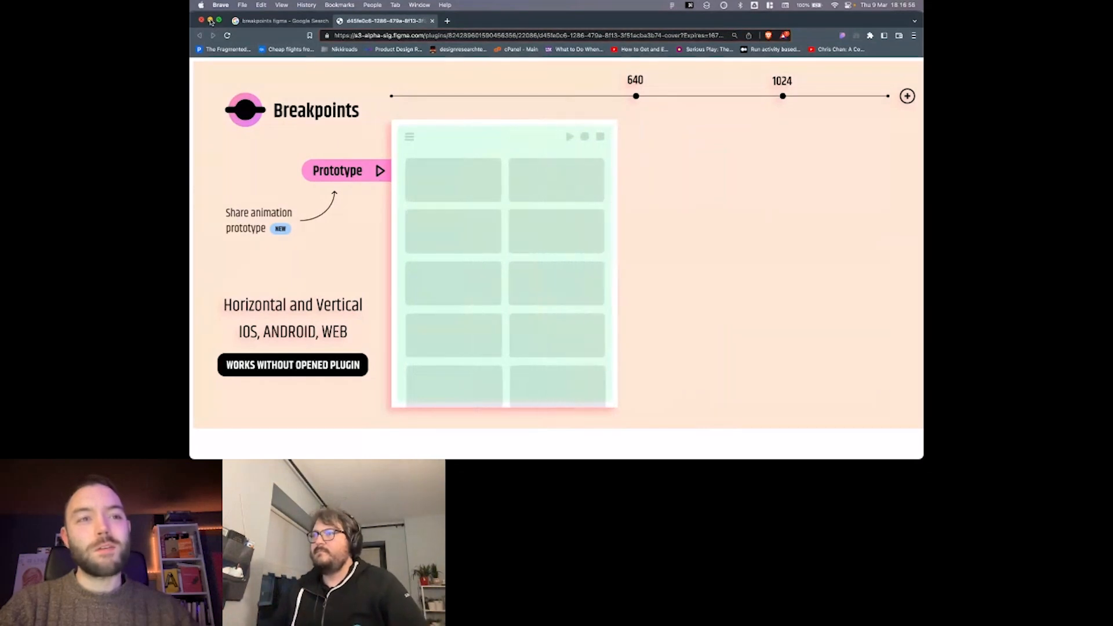
Switch back to the Figma file and move the card frame out of the slide onto the empty canvas above it.
left_click(211, 21)
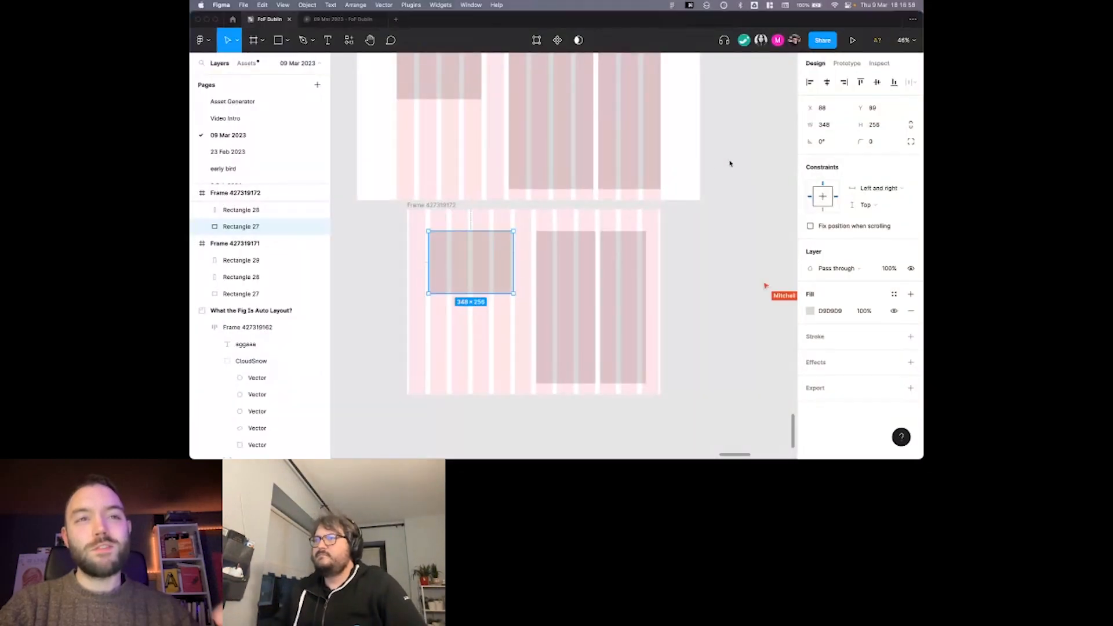
scroll(730, 164, "up", 5)
scroll(730, 164, "up", 3)
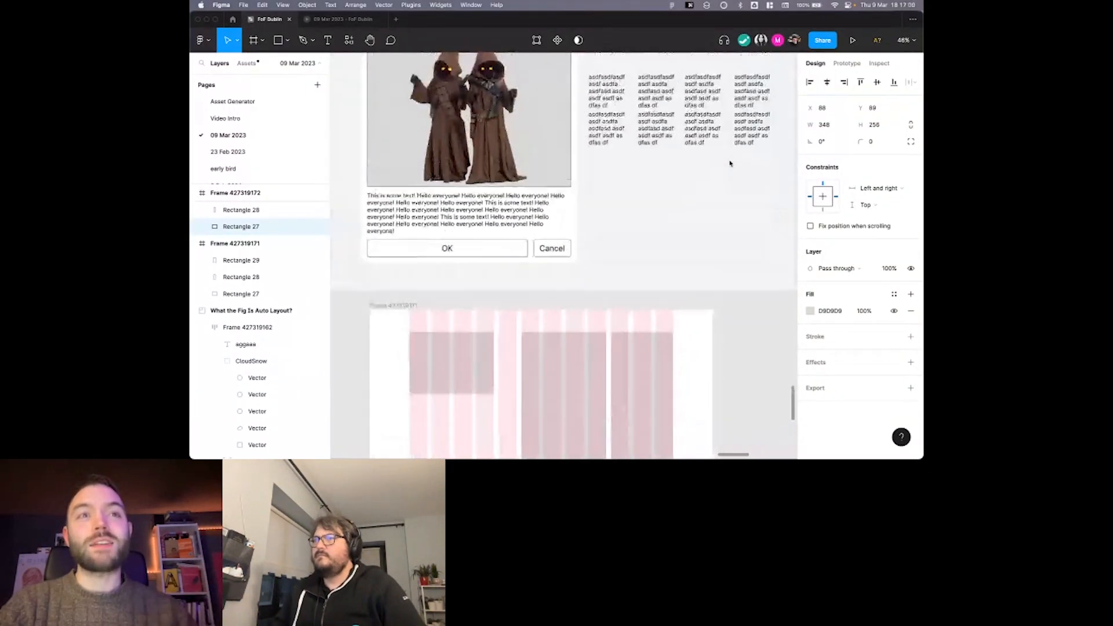
scroll(730, 164, "down", 3)
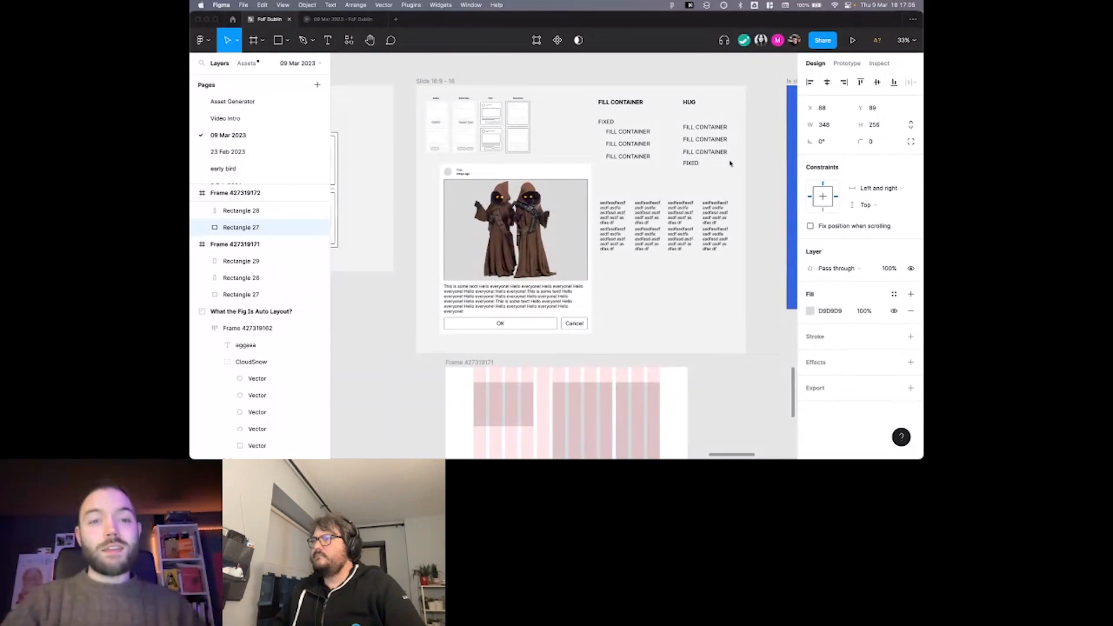
scroll(690, 218, "down", 3)
scroll(688, 217, "up", 1)
left_click(549, 259)
left_click_drag(548, 259, 572, 81)
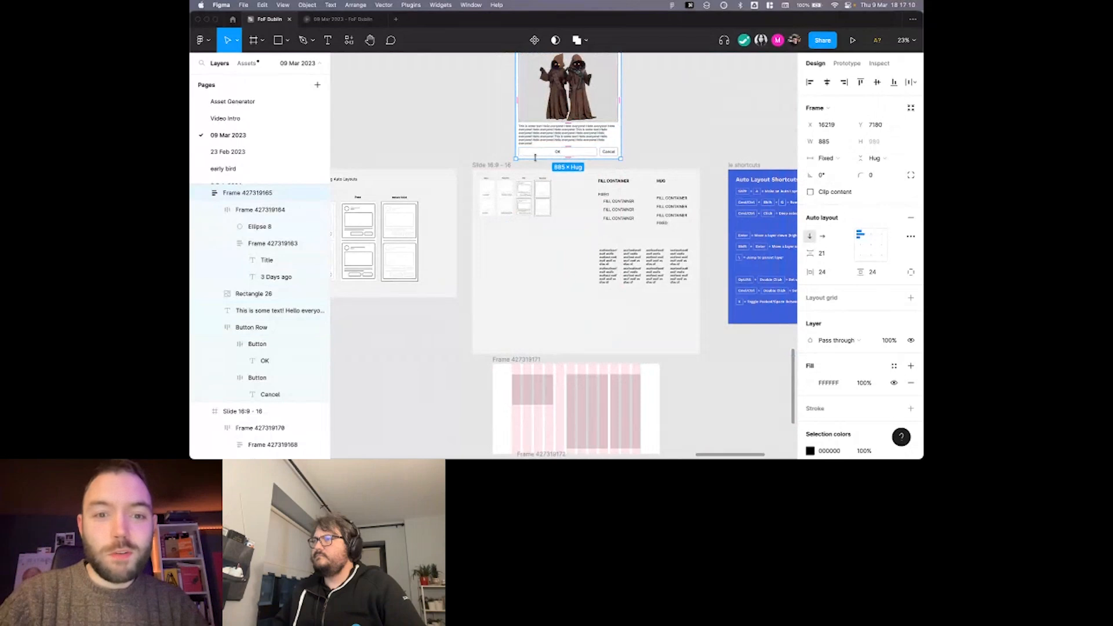
scroll(540, 162, "up", 5)
scroll(543, 203, "up", 2)
left_click_drag(544, 203, 532, 135)
scroll(530, 139, "up", 4)
left_click_drag(519, 269, 520, 177)
Duplicate the card beside the original and wrap both cards in a horizontal auto layout.
left_click_drag(520, 177, 668, 179)
scroll(655, 182, "down", 3)
scroll(648, 184, "right", 1)
left_click(519, 180)
left_click(468, 133)
left_click(456, 132)
left_click(553, 135, "shift")
key("shift+a")
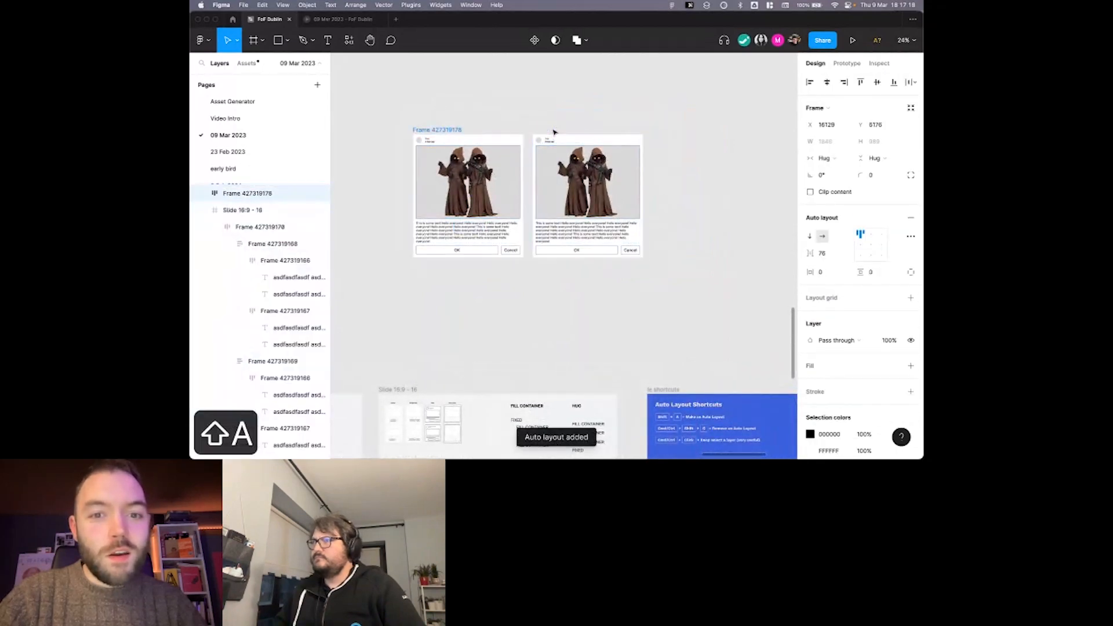
Duplicate the last card twice inside the auto layout so the row holds four cards.
key("super+d")
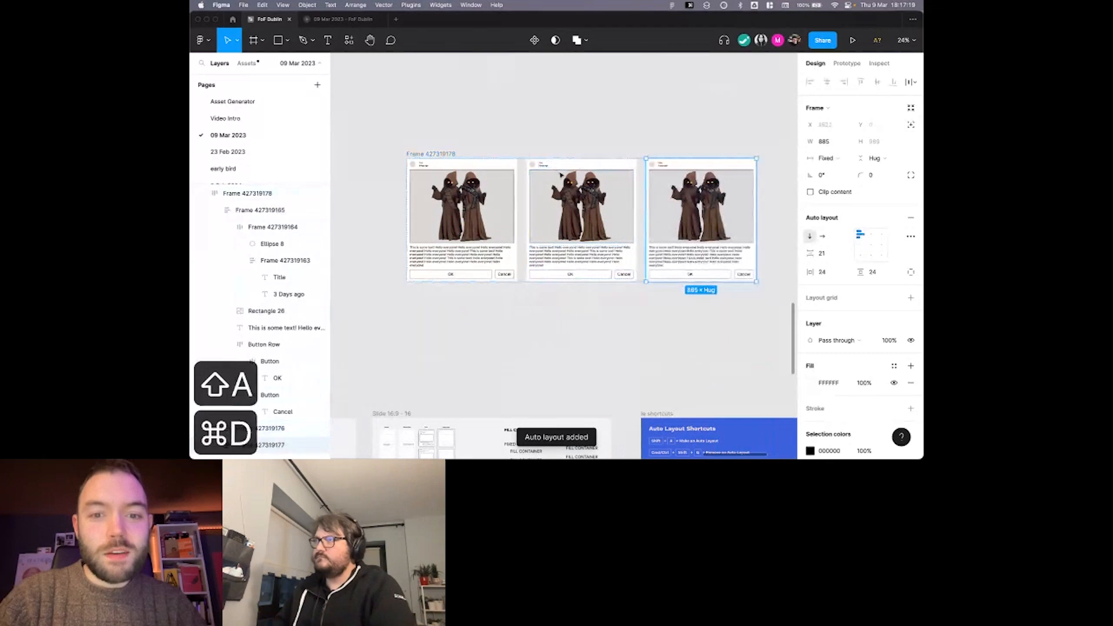
key("super+d")
scroll(544, 176, "down", 4)
left_click_drag(386, 178, 526, 227)
key("super+z")
Move the four-card row to free canvas space and scale it by 0.25.
left_click(657, 188)
left_click_drag(657, 187, 398, 290)
type("k.25")
key("Return")
scroll(518, 233, "up", 10)
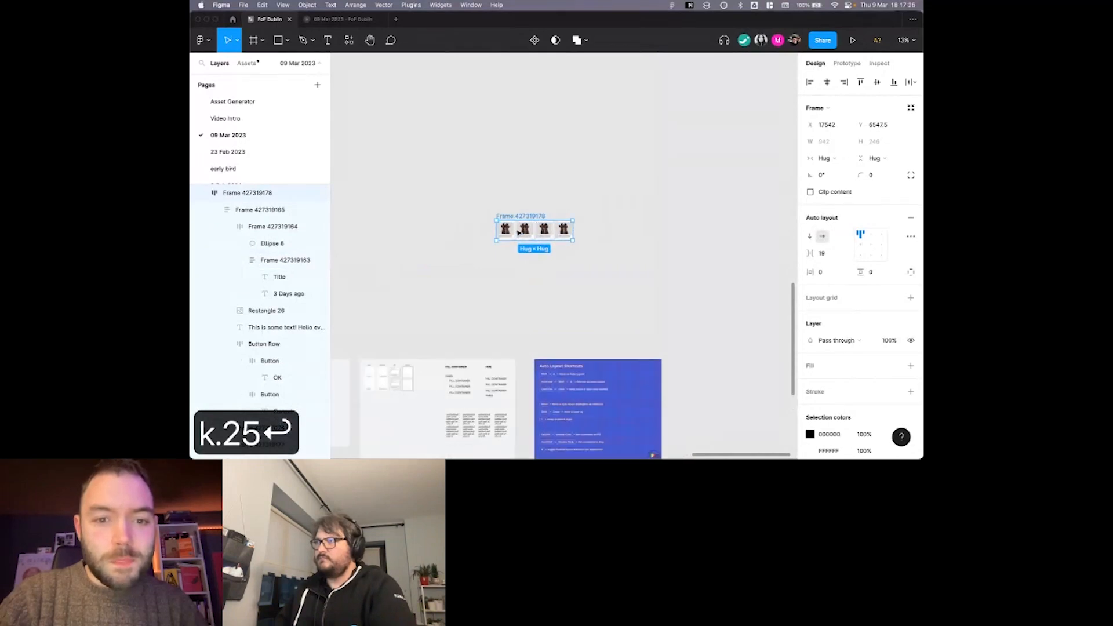
scroll(518, 233, "down", 1)
key("v")
scroll(519, 233, "down", 3)
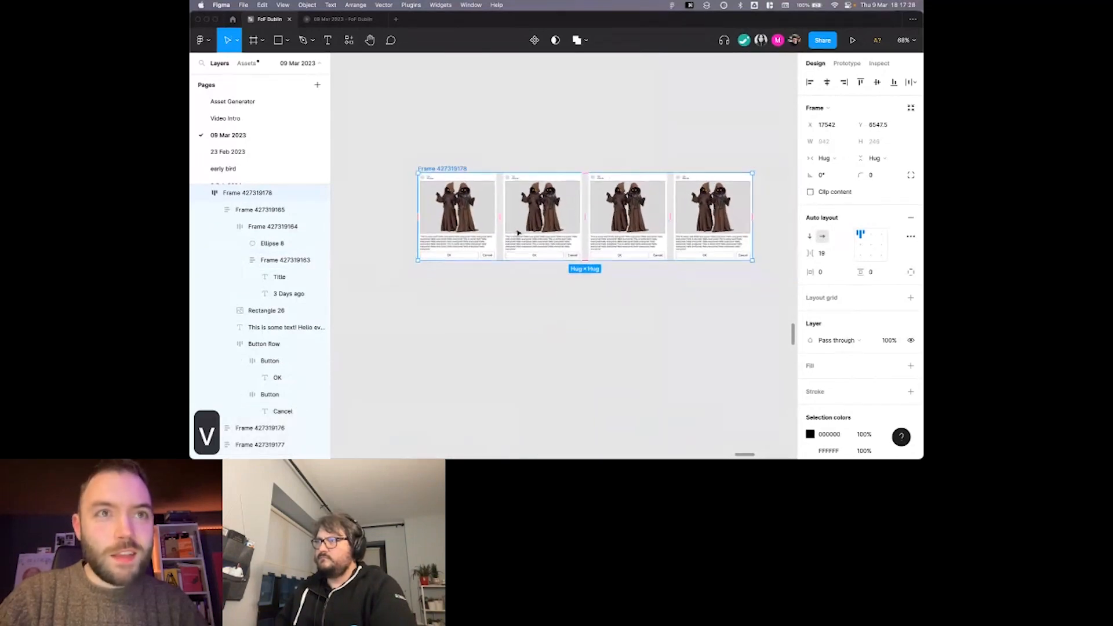
Draw a frame about 1203 × 637 px around the scaled card row.
scroll(518, 233, "up", 3)
scroll(518, 233, "right", 1)
scroll(516, 197, "down", 2)
left_click(493, 138)
scroll(492, 135, "down", 3)
key("f")
left_click_drag(379, 102, 746, 298)
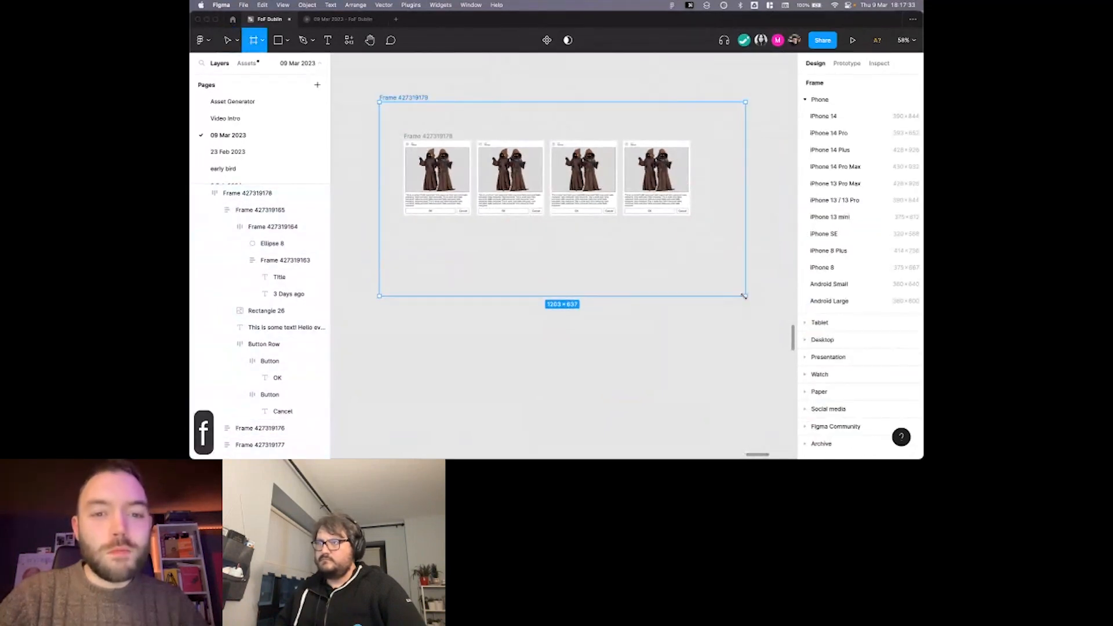
Set the new surrounding frame's fill colour to F1F2F3.
scroll(570, 218, "up", 2)
left_click(570, 218)
scroll(896, 383, "down", 3)
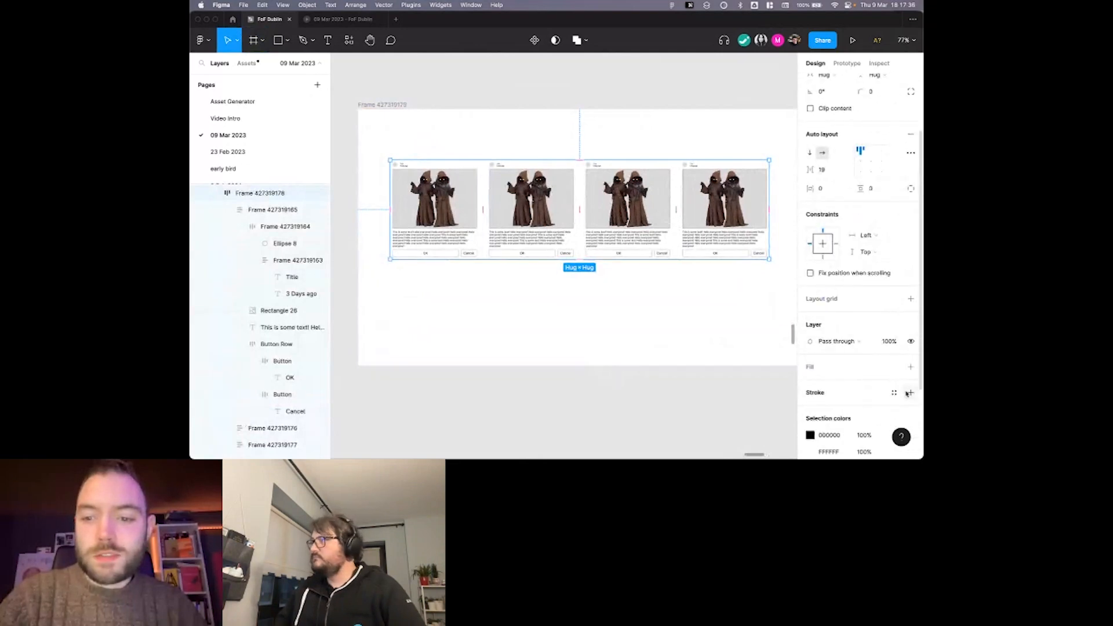
left_click(726, 313)
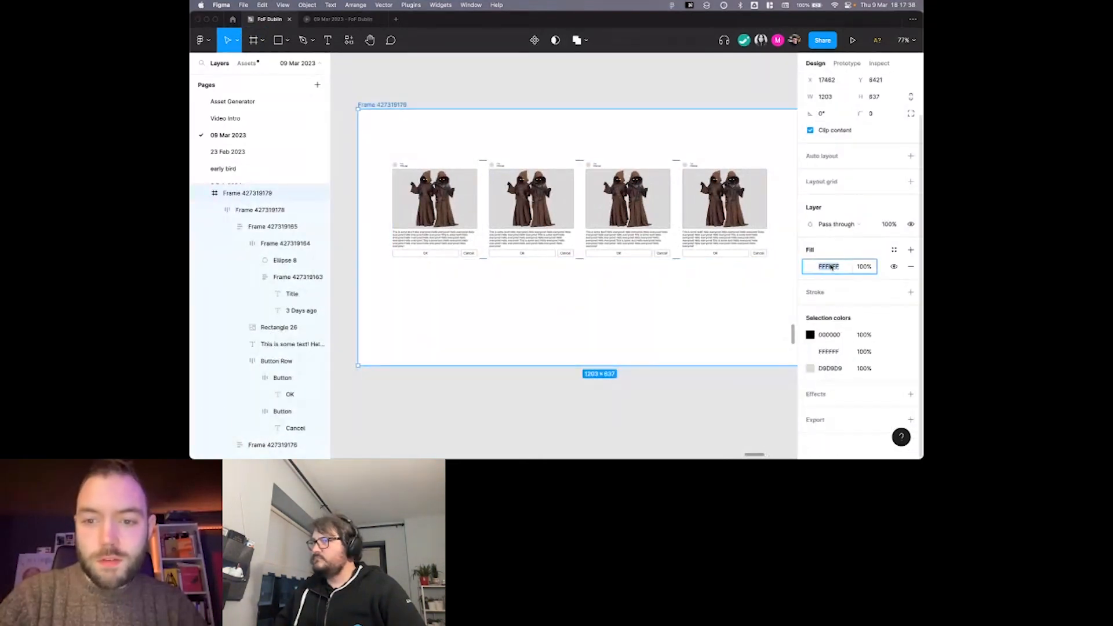
type("f1f2f3")
key("Return")
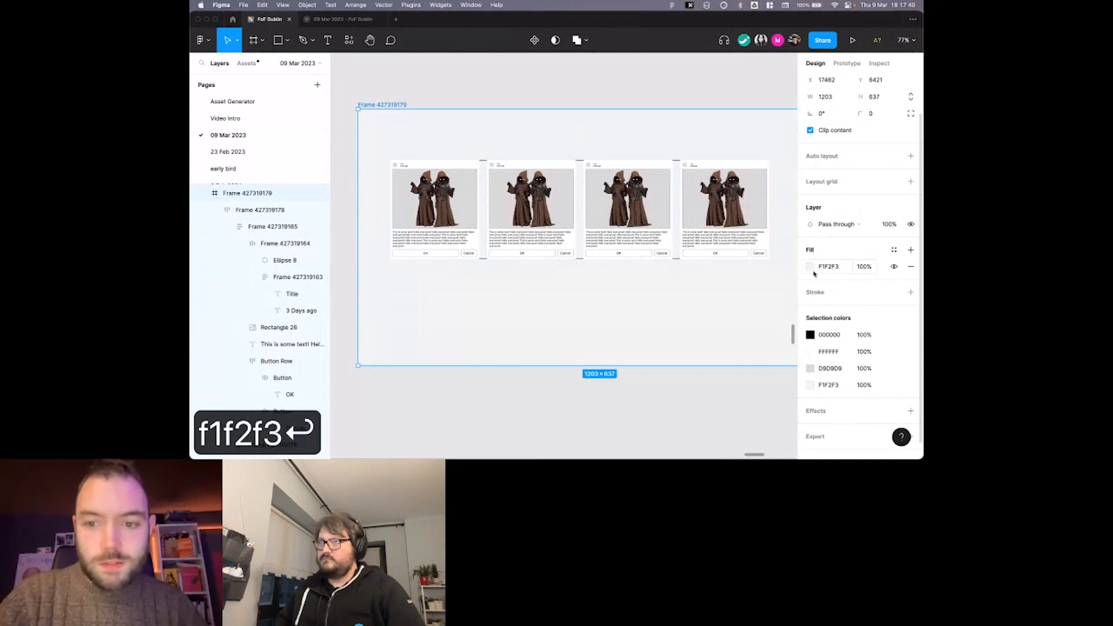
Pick the light blue D4E1EE as the surrounding frame's fill colour.
left_click(810, 267)
left_click(686, 207)
left_click(622, 88)
left_click(392, 106)
scroll(392, 105, "down", 3, "ctrl")
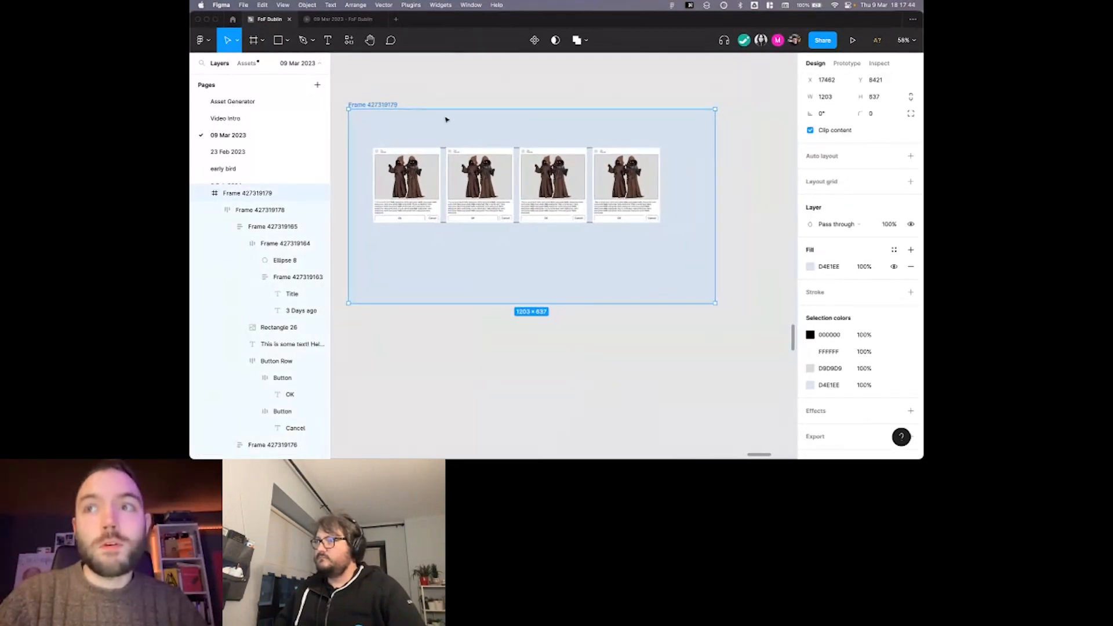
left_click(510, 102)
scroll(442, 113, "up", 3, "ctrl")
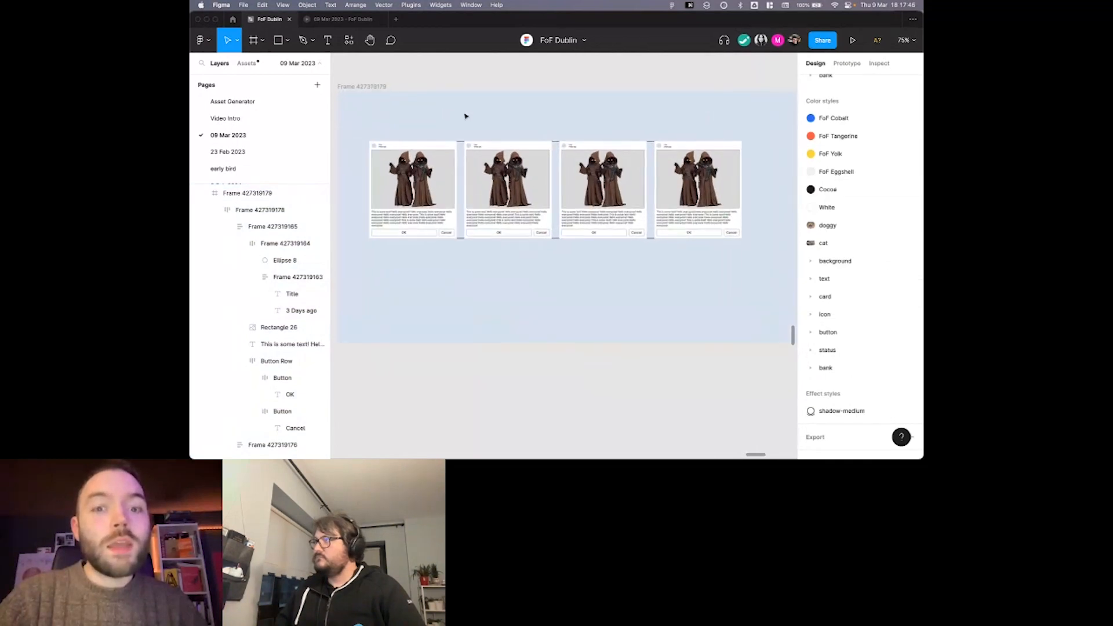
Select the auto layout row that holds the four cards and remove its black stroke.
scroll(461, 175, "left", 2)
double_click(462, 174)
left_click_drag(461, 174, 462, 149)
key("super+z")
key("shift+Return")
scroll(462, 150, "right", 1)
left_click(623, 195)
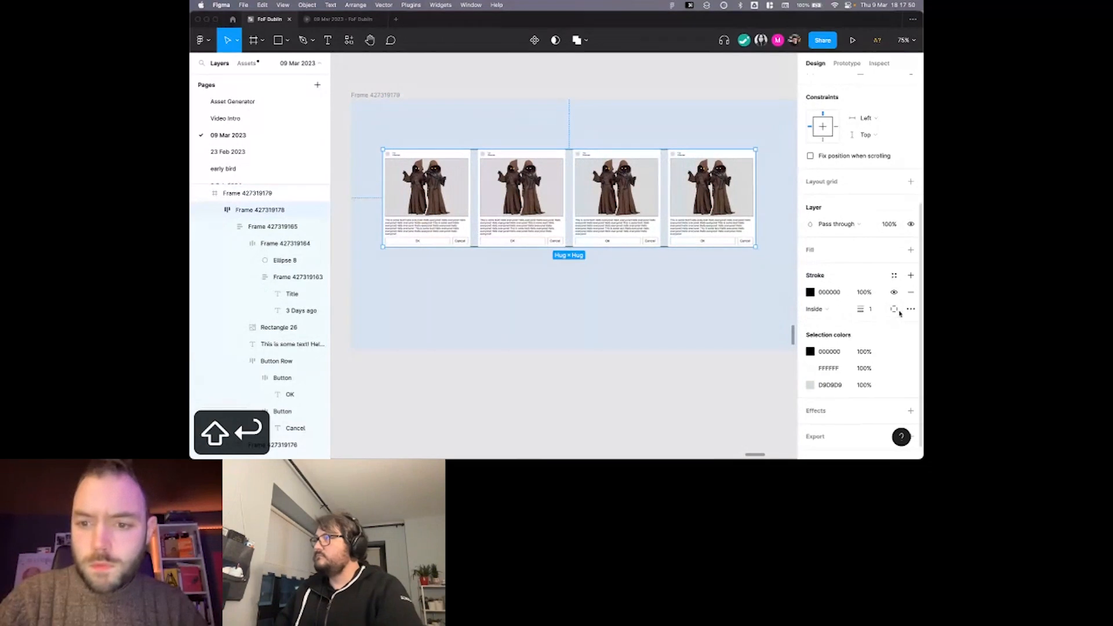
left_click(911, 293)
left_click(693, 301)
Pull the fourth card out of the auto layout row and place it beneath the first card.
left_click_drag(638, 206, 651, 185)
scroll(650, 185, "down", 2)
scroll(632, 128, "right", 2)
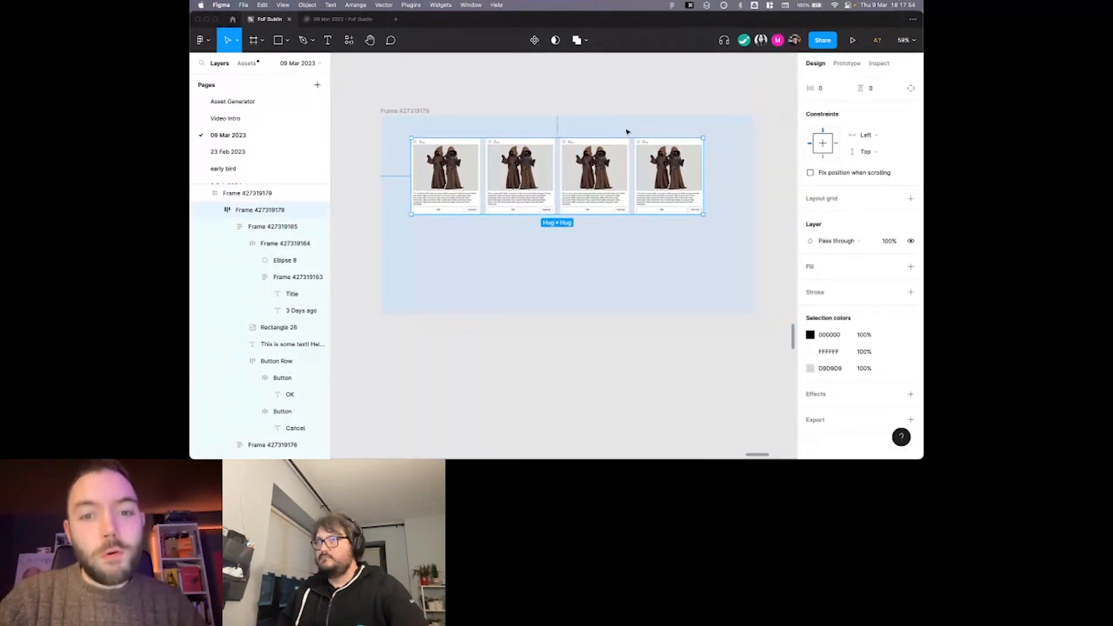
double_click(667, 165)
key("shift+Return")
left_click_drag(667, 166, 451, 246)
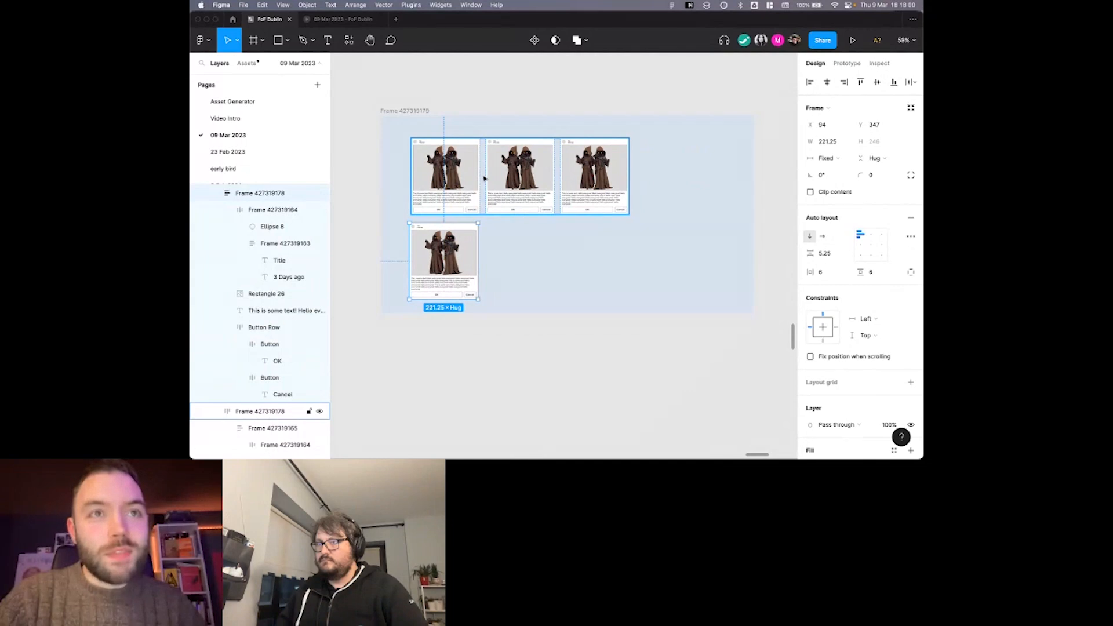
scroll(492, 169, "down", 1)
scroll(492, 169, "left", 1)
scroll(495, 172, "up", 3)
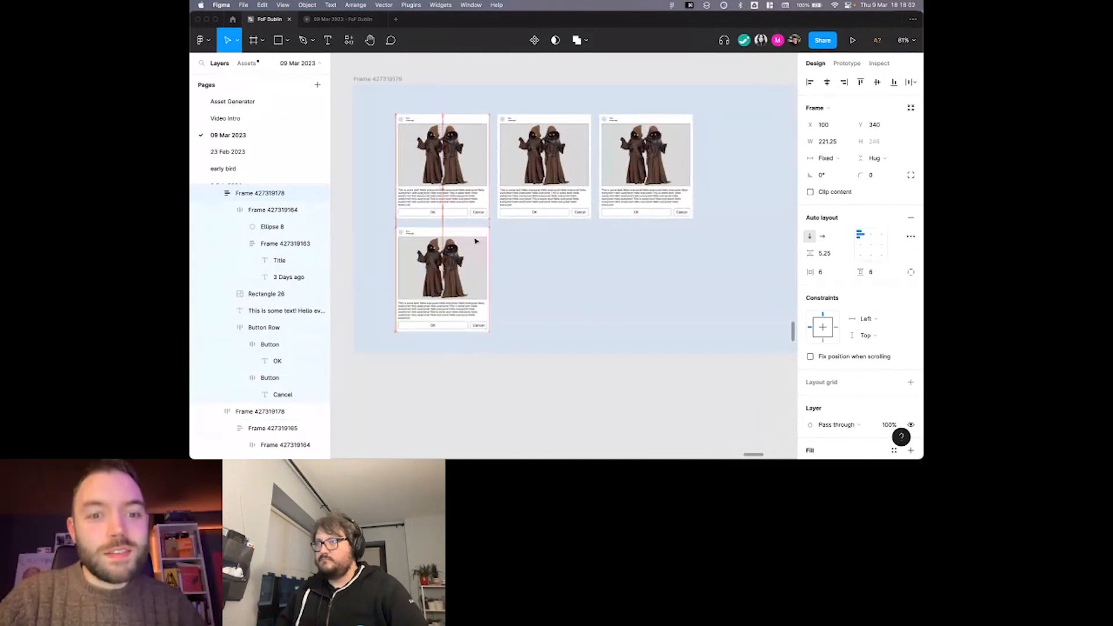
scroll(517, 246, "down", 2)
right_click(516, 246)
key("Escape")
scroll(502, 246, "right", 2)
left_click(505, 77)
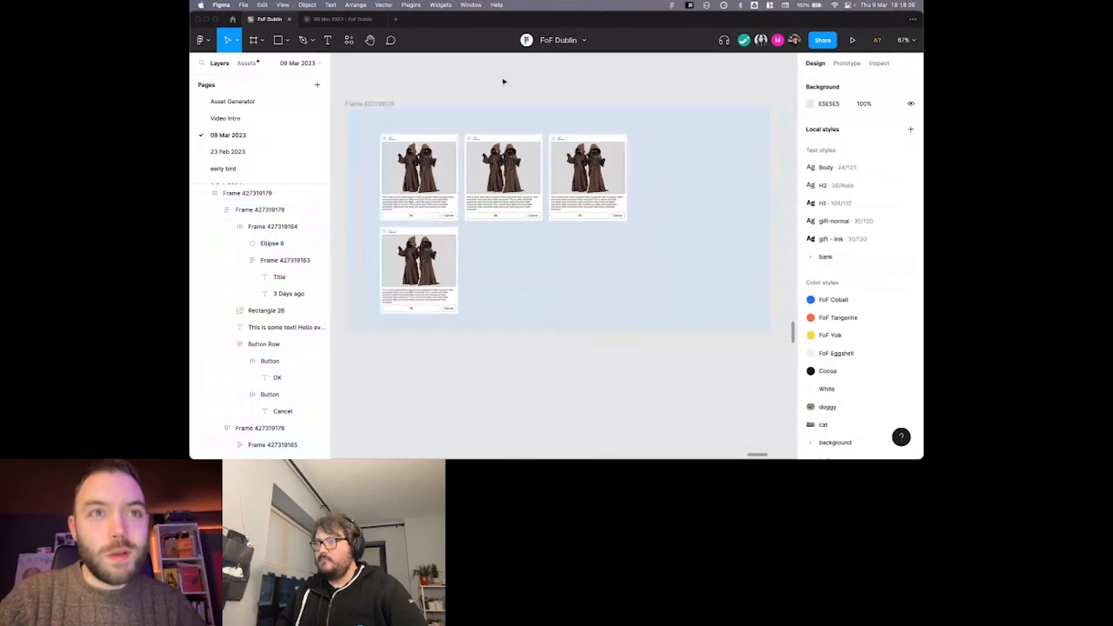
scroll(503, 81, "left", 1)
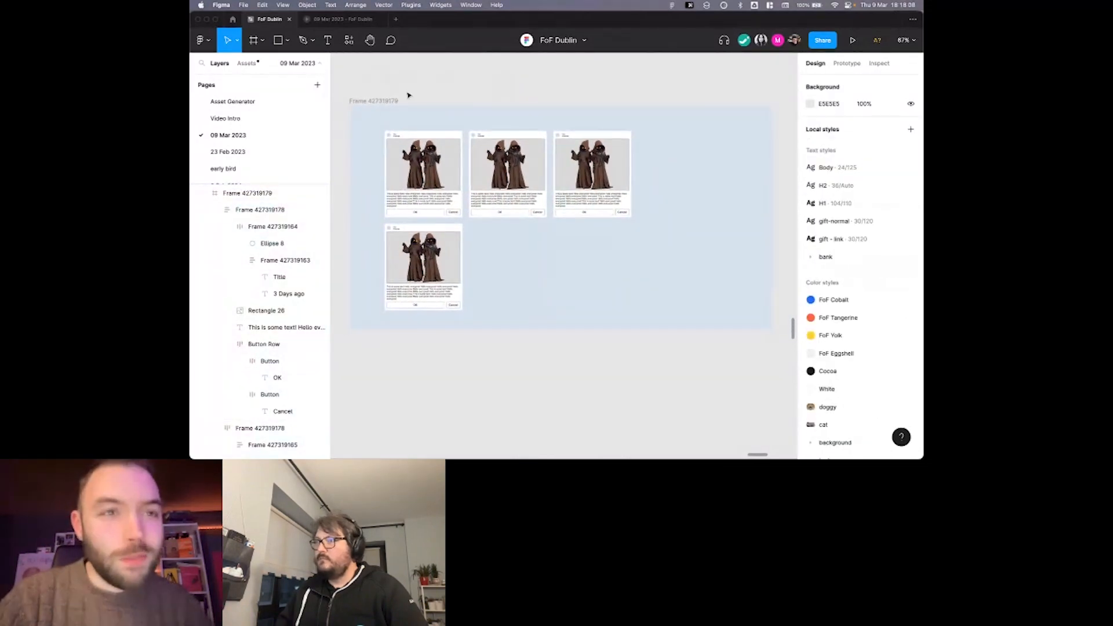
Move the loose card back beside the third card and narrow the blue frame to 873 px.
left_click_drag(428, 260, 684, 166)
left_click(391, 96)
left_click(391, 100)
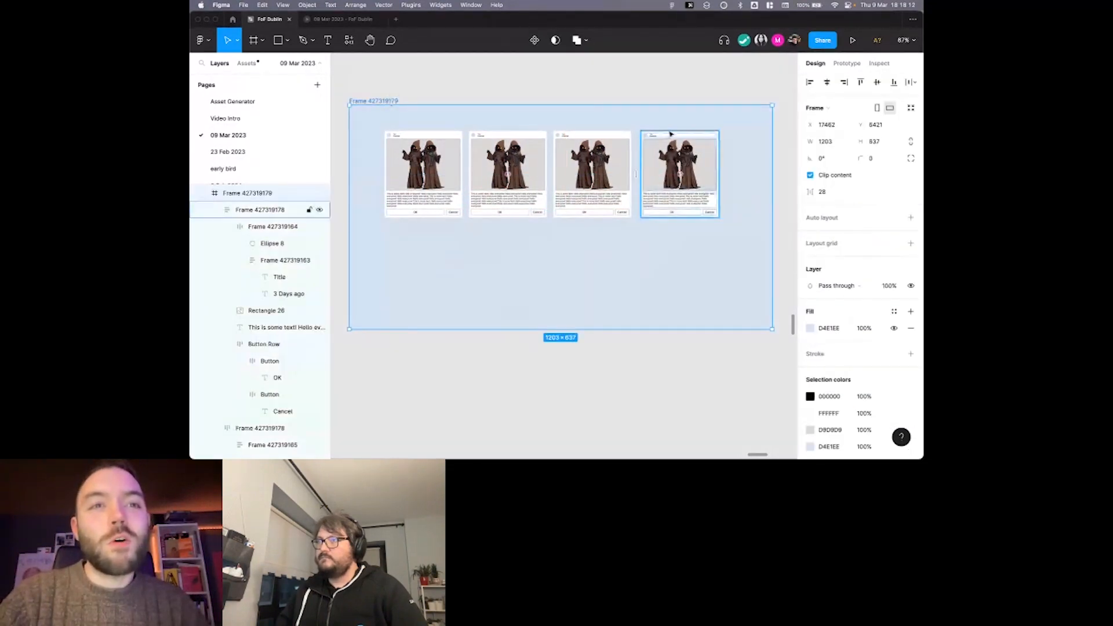
left_click_drag(772, 145, 656, 149)
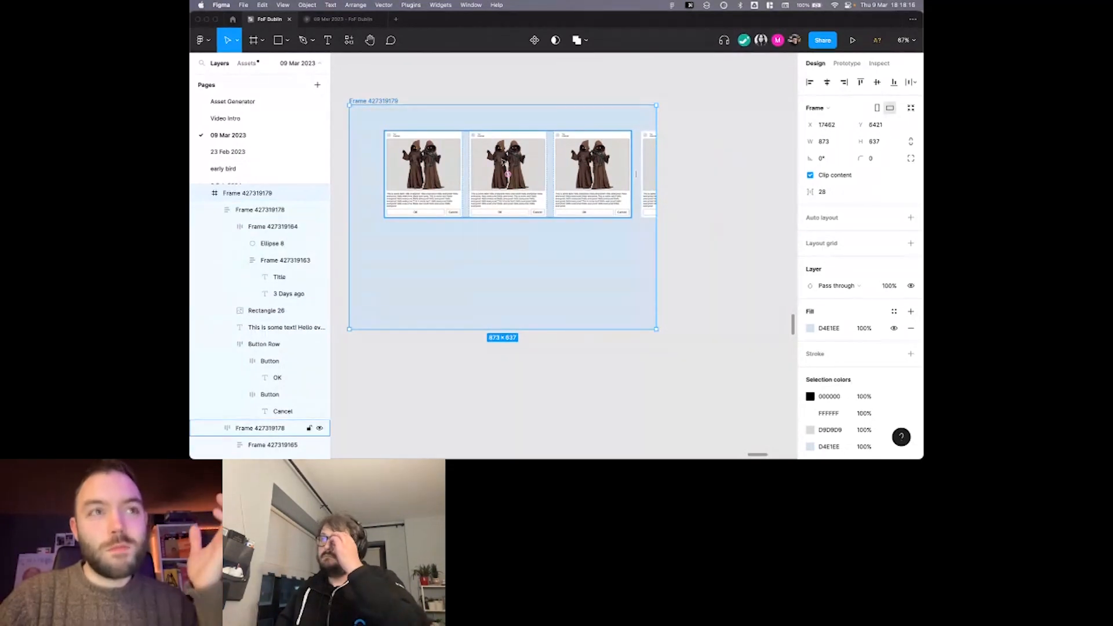
left_click(527, 172)
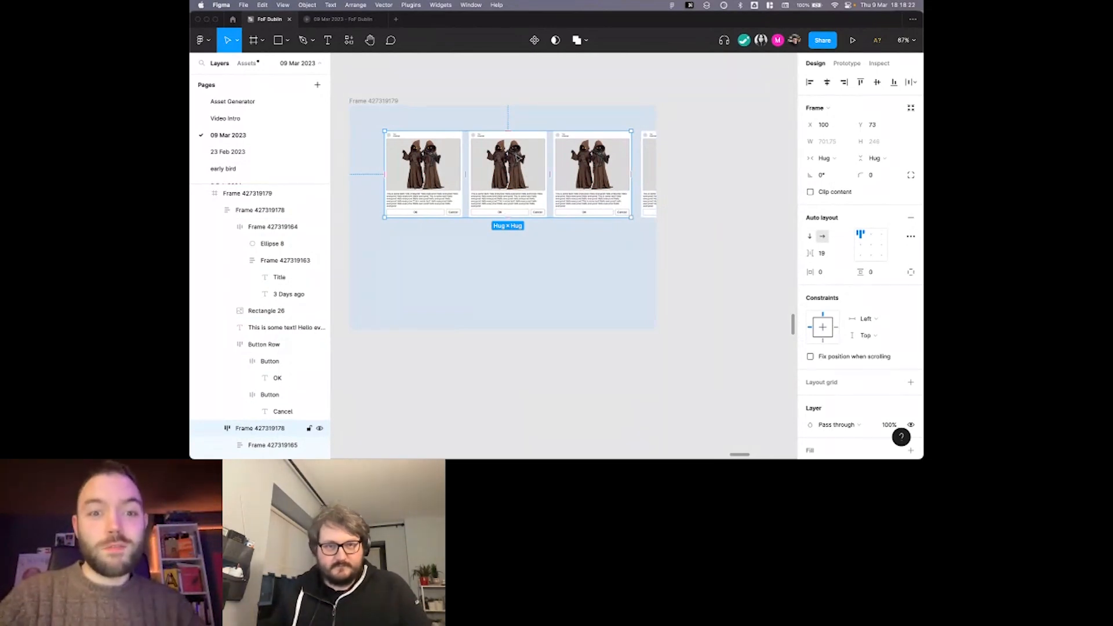
scroll(514, 186, "up", 5)
left_click(514, 186)
left_click_drag(571, 193, 603, 188)
key("super+z")
scroll(586, 189, "down", 5)
left_click(610, 175)
scroll(612, 174, "up", 2)
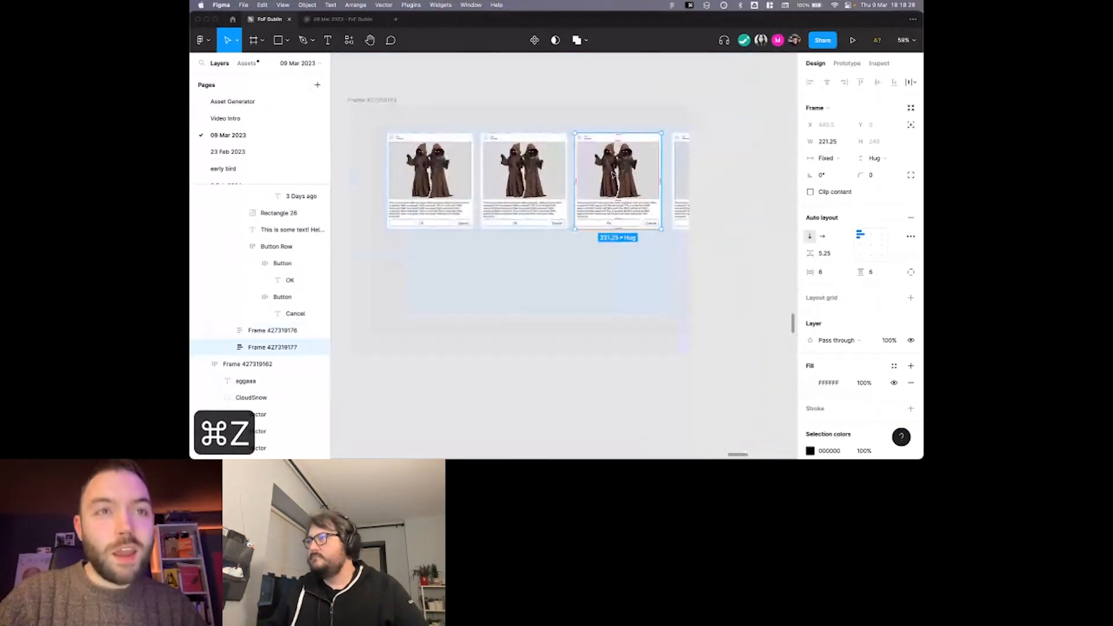
left_click(670, 171)
scroll(671, 171, "down", 2)
Move the blue frame to X 17393 and duplicate it next to the original.
left_click(436, 112)
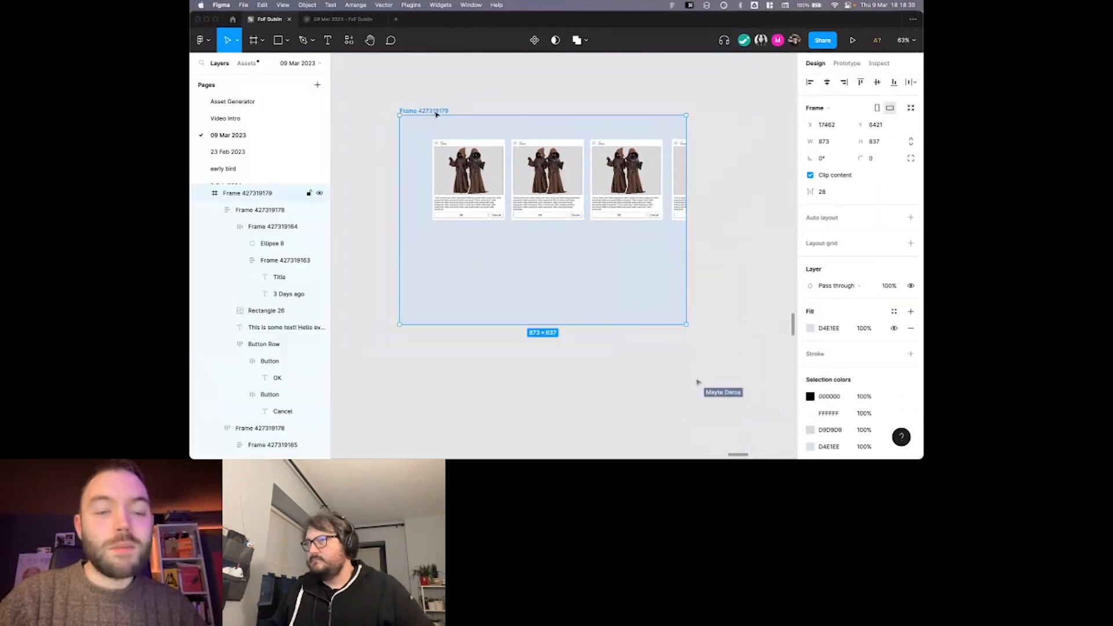
scroll(436, 113, "down", 3)
left_click_drag(457, 118, 443, 120)
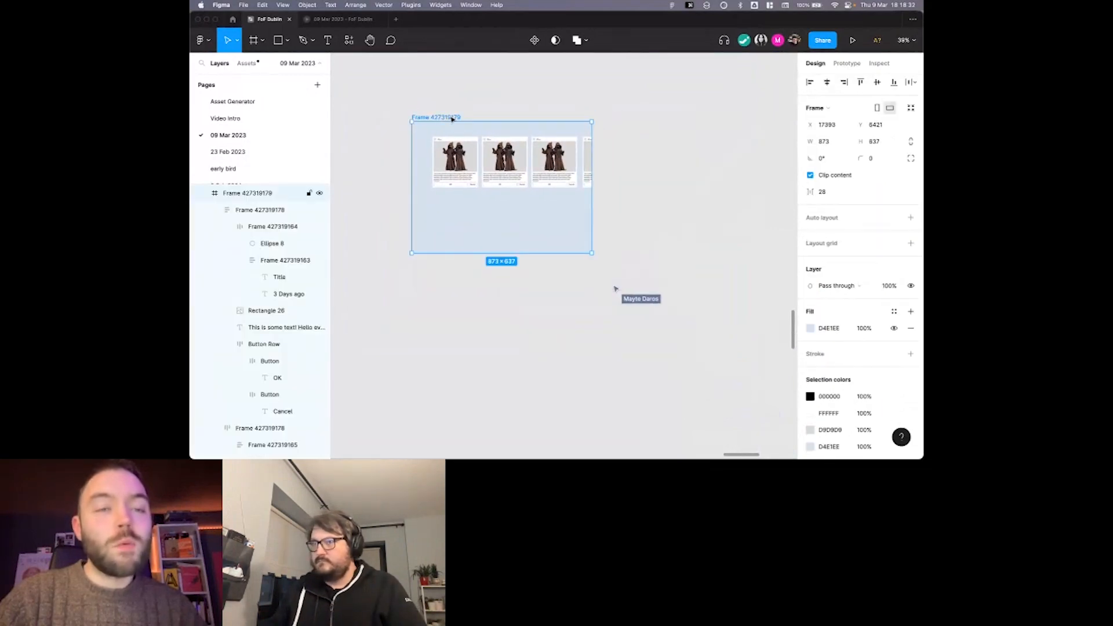
scroll(455, 118, "up", 1)
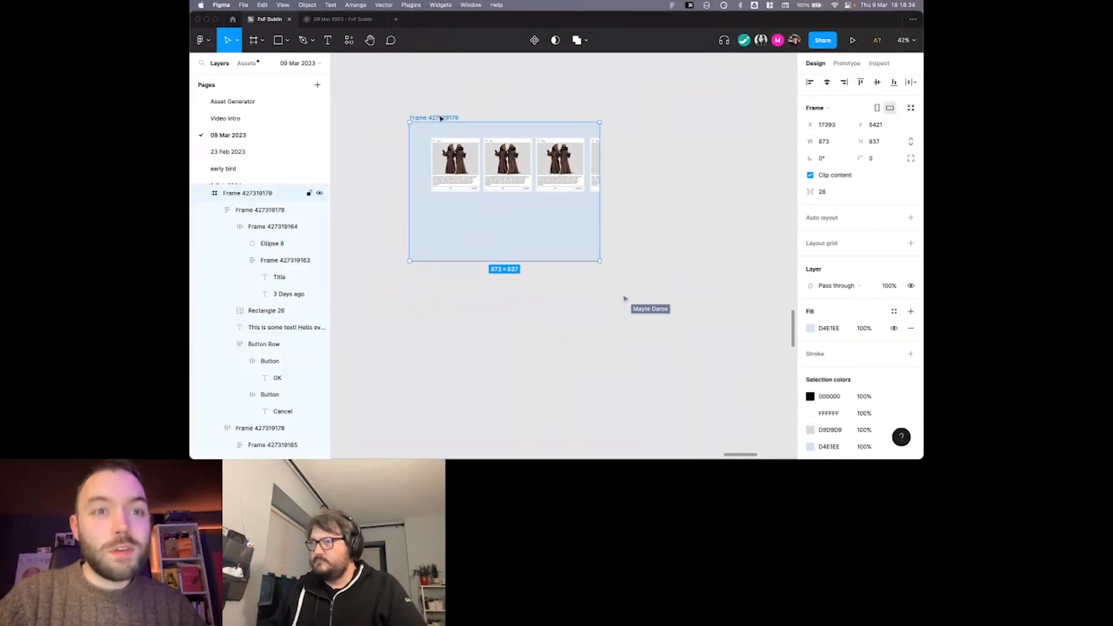
key("super+d")
scroll(696, 172, "right", 2)
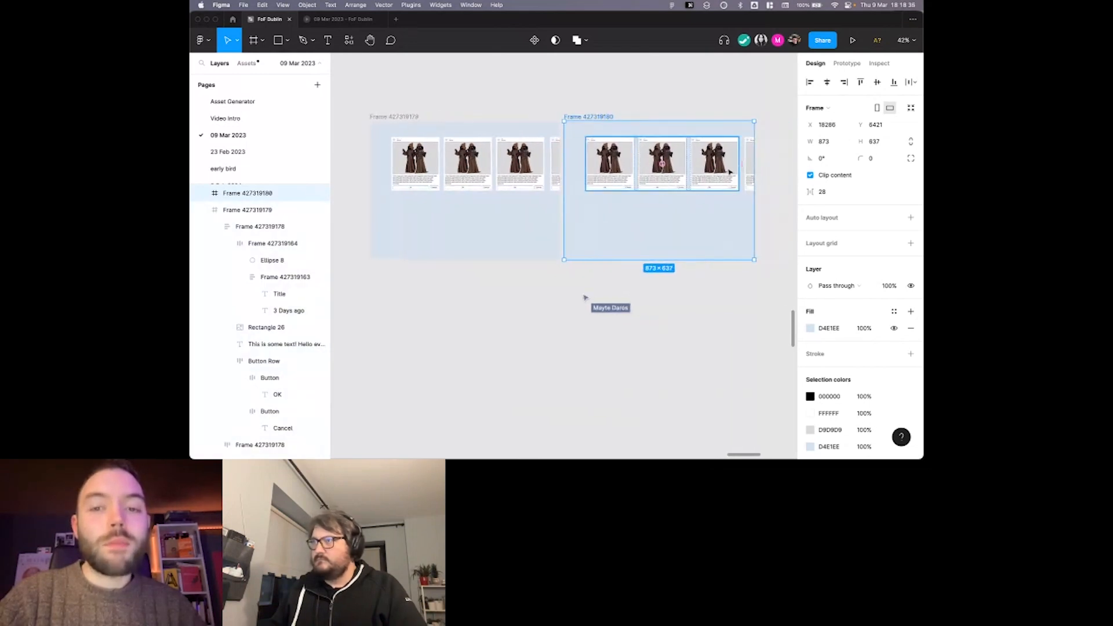
Narrow the duplicated frame to 624 px.
left_click_drag(752, 158, 700, 158)
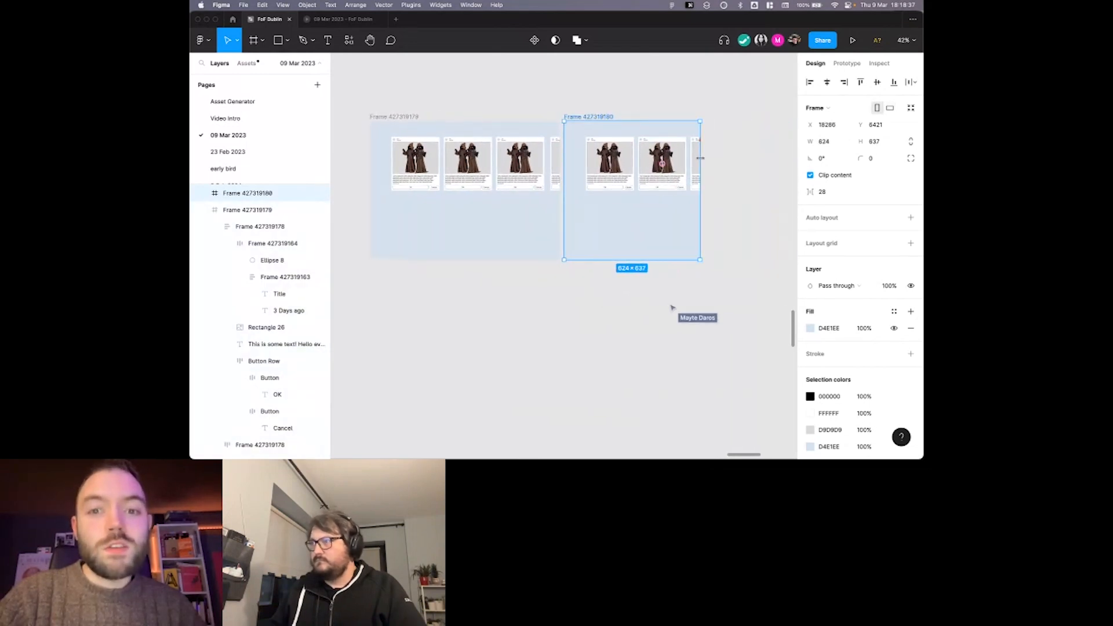
left_click_drag(628, 152, 621, 152)
key("super+z")
left_click(626, 156)
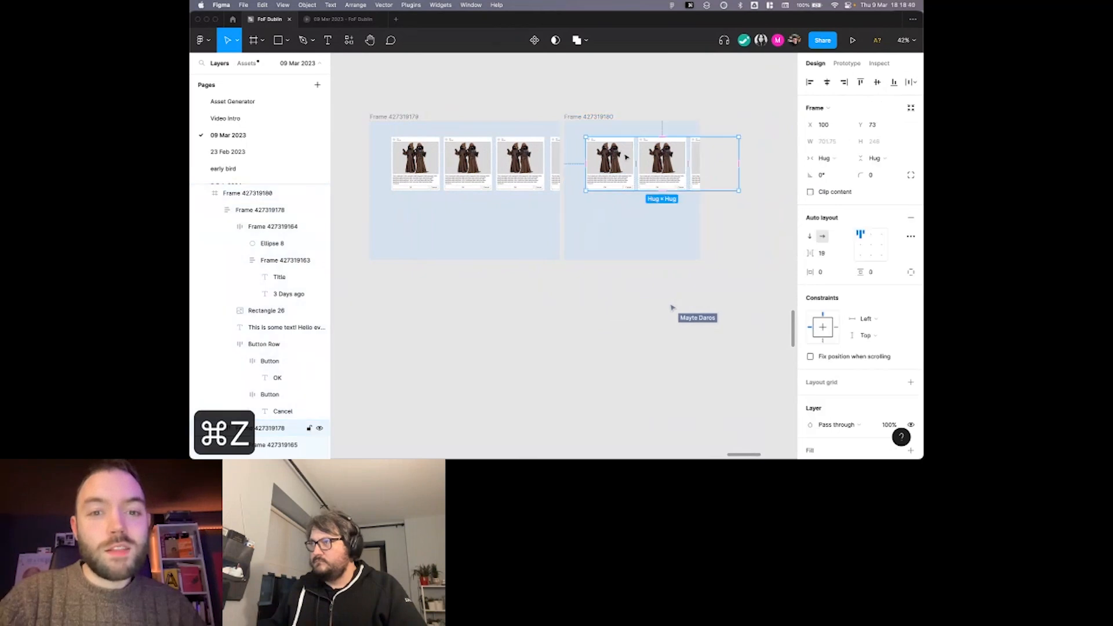
Move the cut-off third card into a second row of the narrowed frame and place another card beside it.
left_click(687, 156)
scroll(686, 154, "up", 2)
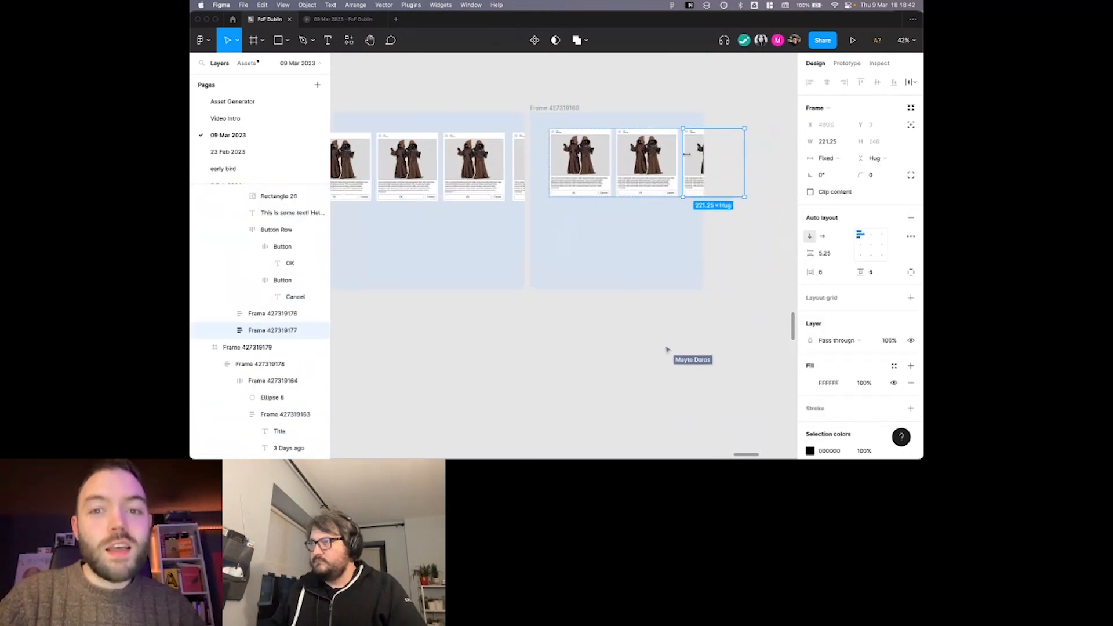
left_click_drag(693, 155, 642, 228)
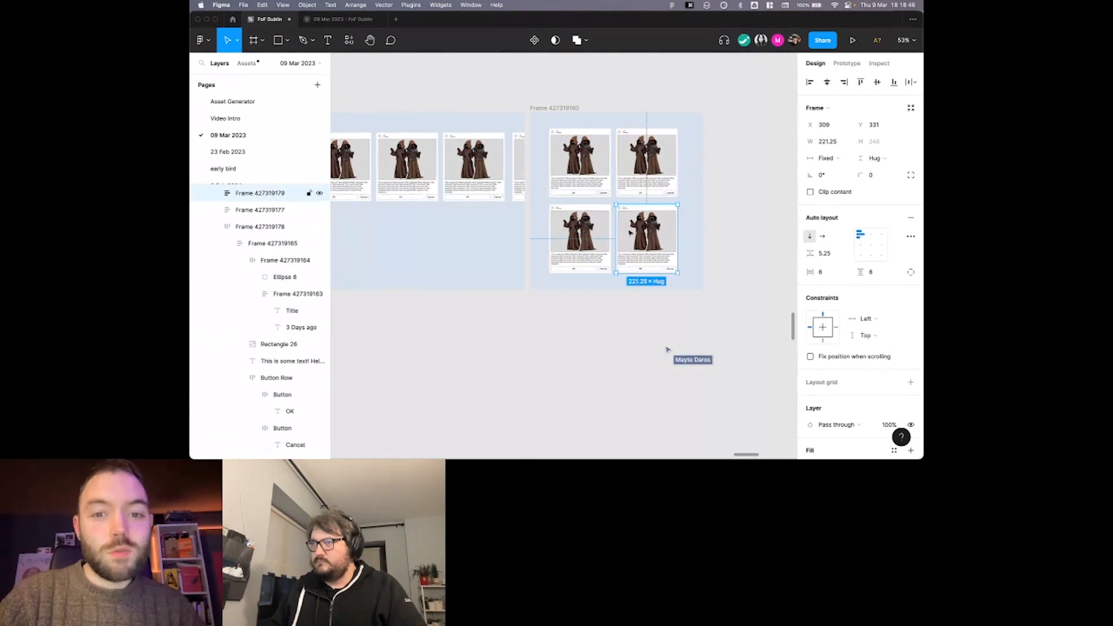
Duplicate the 624 px frame with its two-by-two cards to the empty space beside it.
scroll(630, 233, "down", 2)
scroll(630, 232, "left", 1)
left_click_drag(593, 138, 749, 150)
scroll(749, 150, "right", 3)
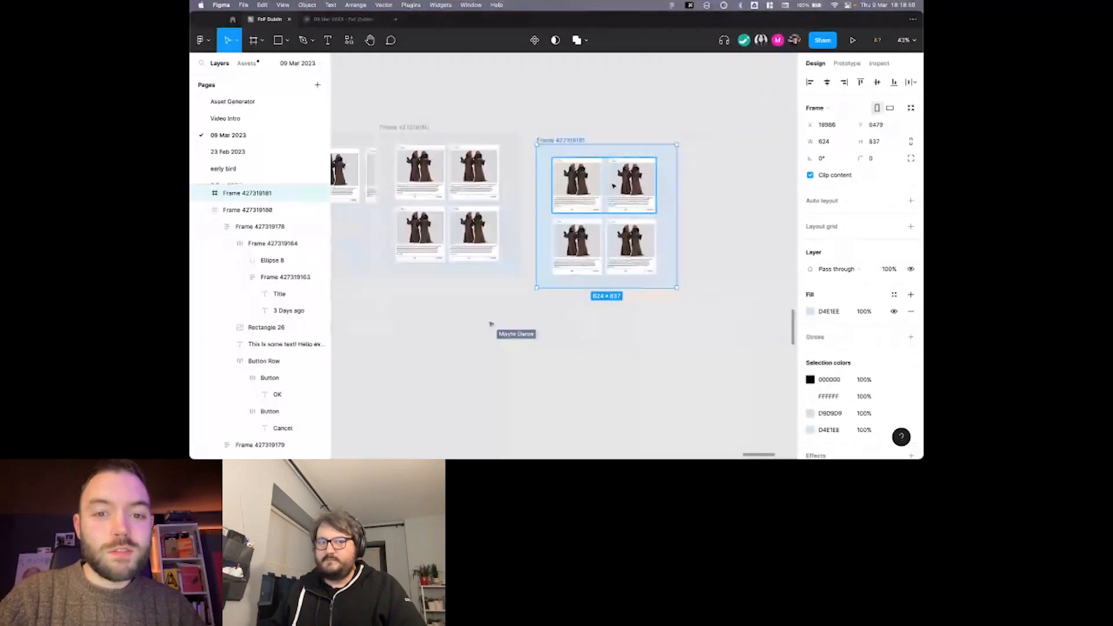
Change the upper card pair in the newest frame to a vertical auto layout.
left_click(614, 187)
left_click(615, 249, "shift")
left_click(603, 192)
left_click(809, 236)
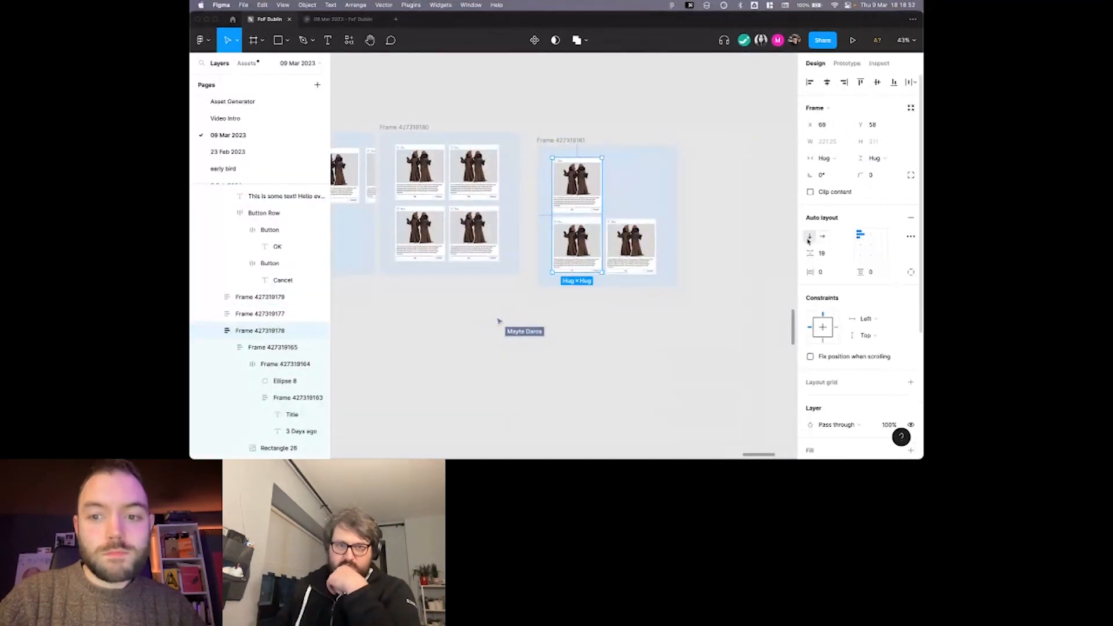
Narrow the newest frame around its single card column and select the vertical card stack.
scroll(725, 197, "left", 2)
left_click(645, 138)
left_click(638, 137)
left_click_drag(739, 167, 687, 167)
left_click(653, 183)
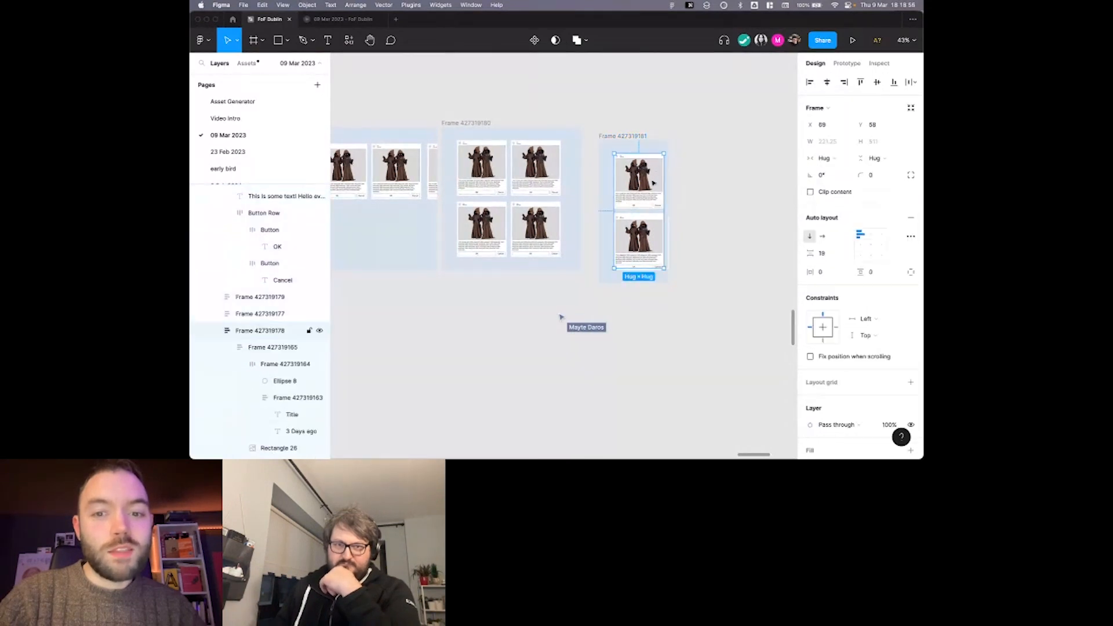
Delete the extra card overlapping the lower part of the newest frame's stack and align the frame's upper edge with its neighbours.
left_click(648, 253)
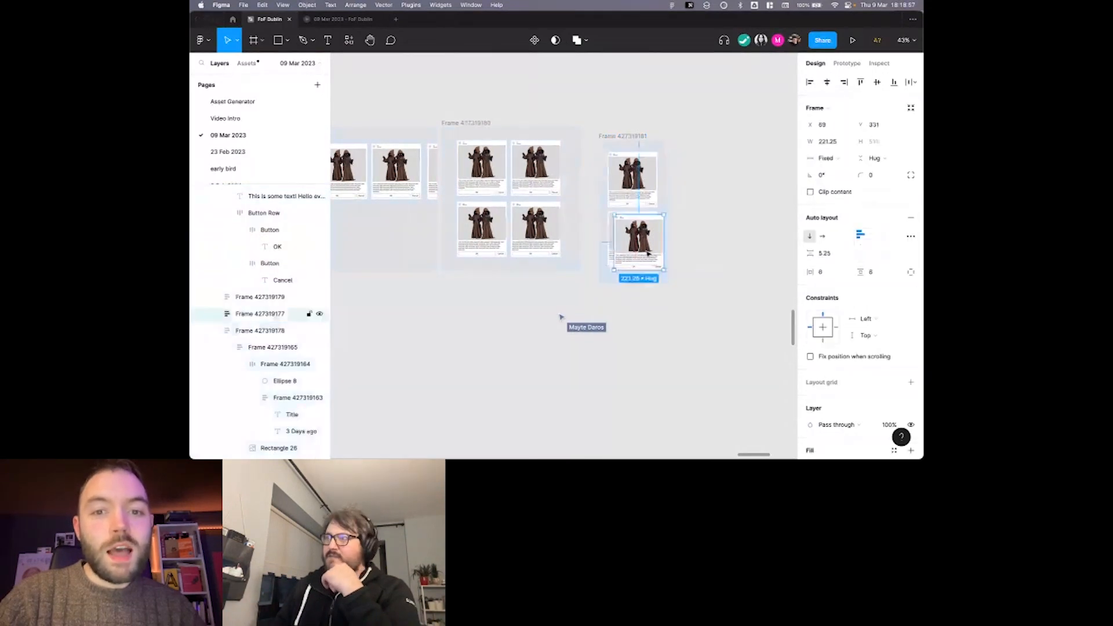
key("BackSpace")
scroll(636, 132, "left", 1)
left_click_drag(634, 135, 627, 123)
scroll(636, 120, "left", 1)
left_click(637, 119)
scroll(711, 116, "left", 1)
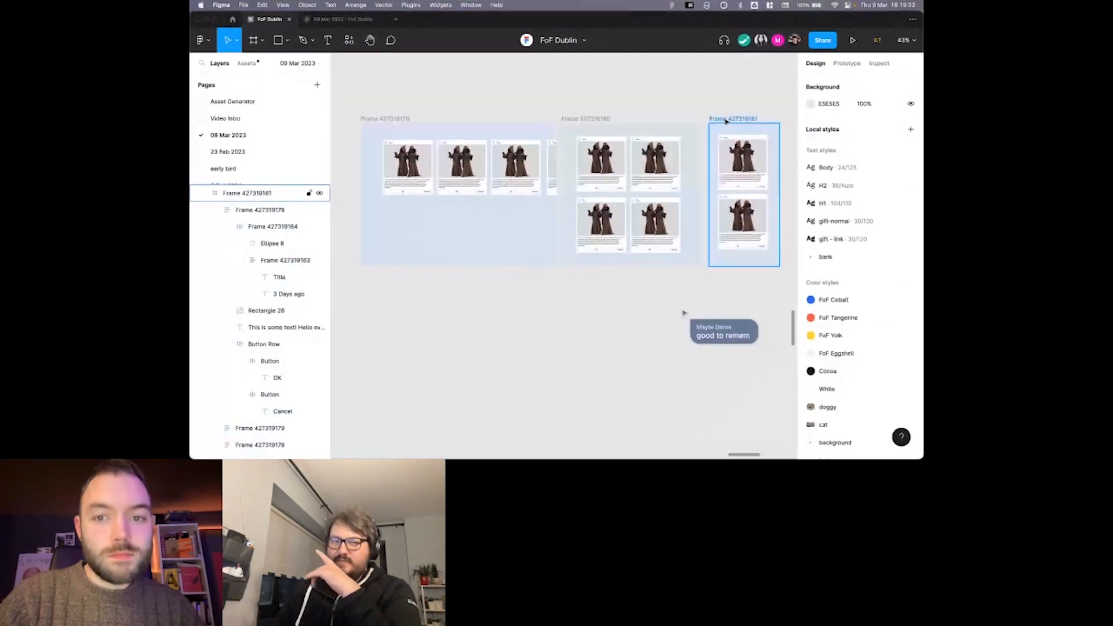
Rename the narrow single-column frame as Mob.
left_click(726, 120)
key("super+r")
type("Mob")
key("Return")
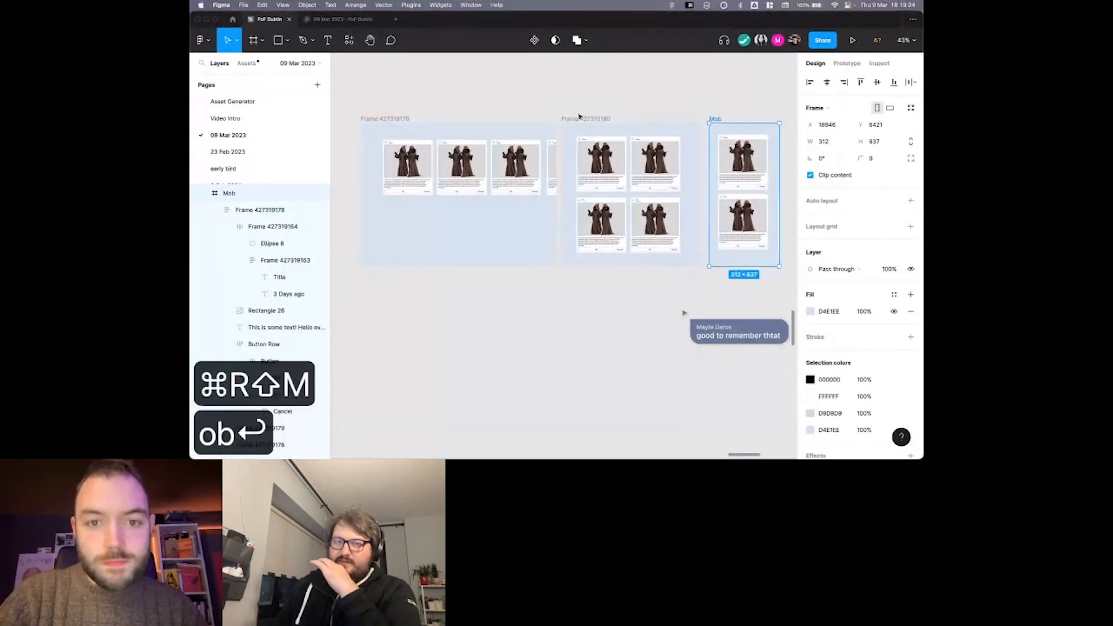
Rename the frame with the two-by-two card arrangement as Tablet.
left_click(579, 117)
key("super+r")
type("Tablet")
key("Return")
Rename the widest frame with the single card row as Desktop.
left_click(394, 119)
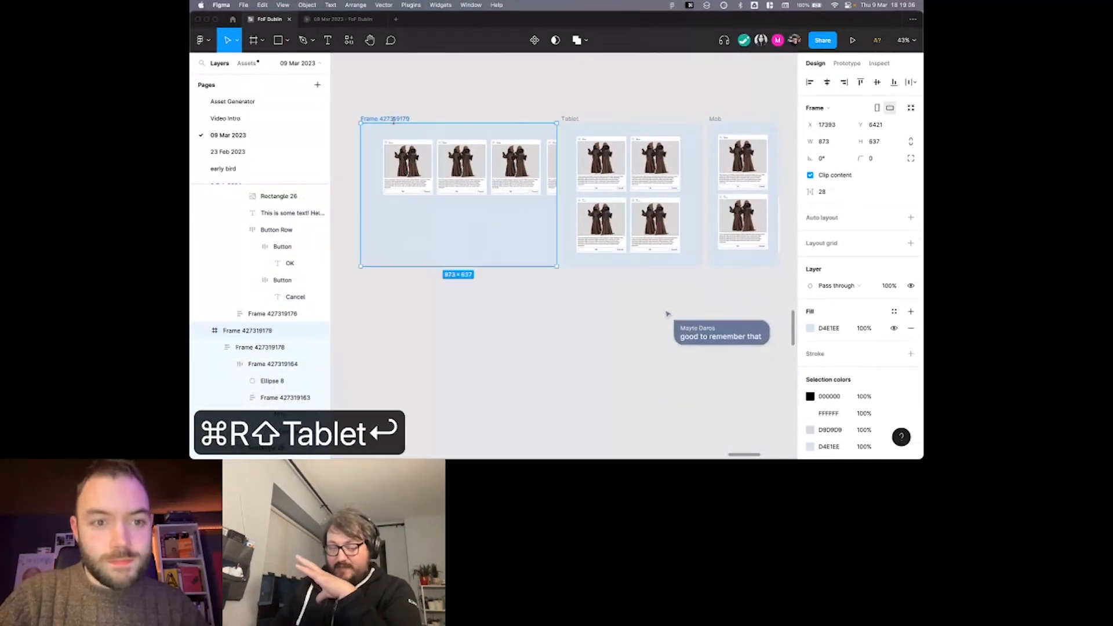
key("super+r")
type("Desktop")
key("Return")
left_click(447, 86)
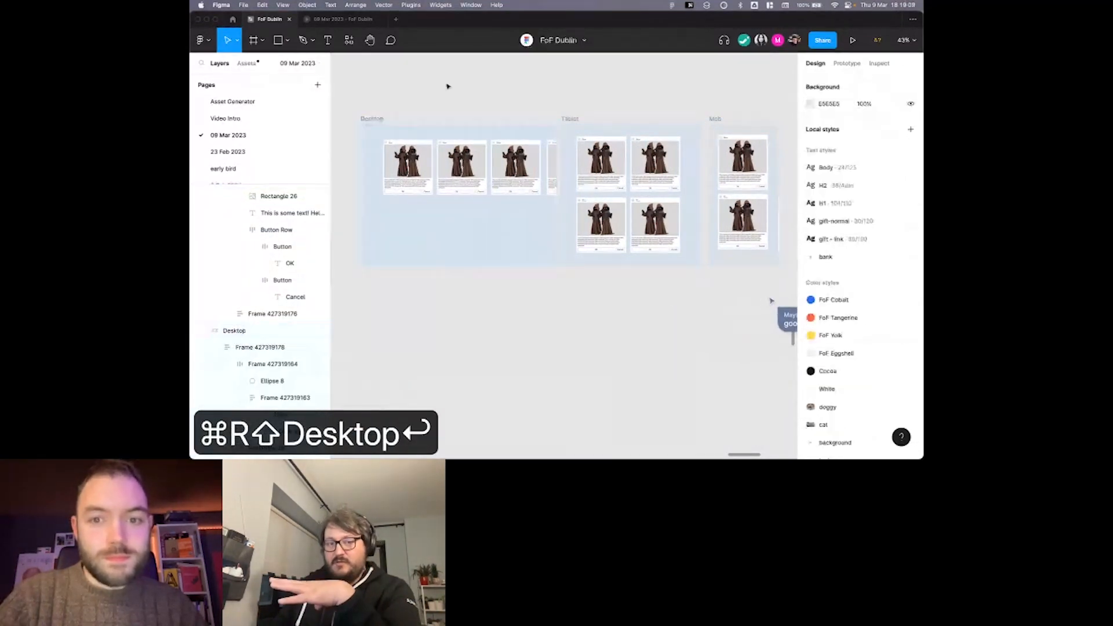
Follow the collaborator's view to Component 1 and examine its box arrangements alongside the resizable grid copy.
scroll(448, 87, "right", 1)
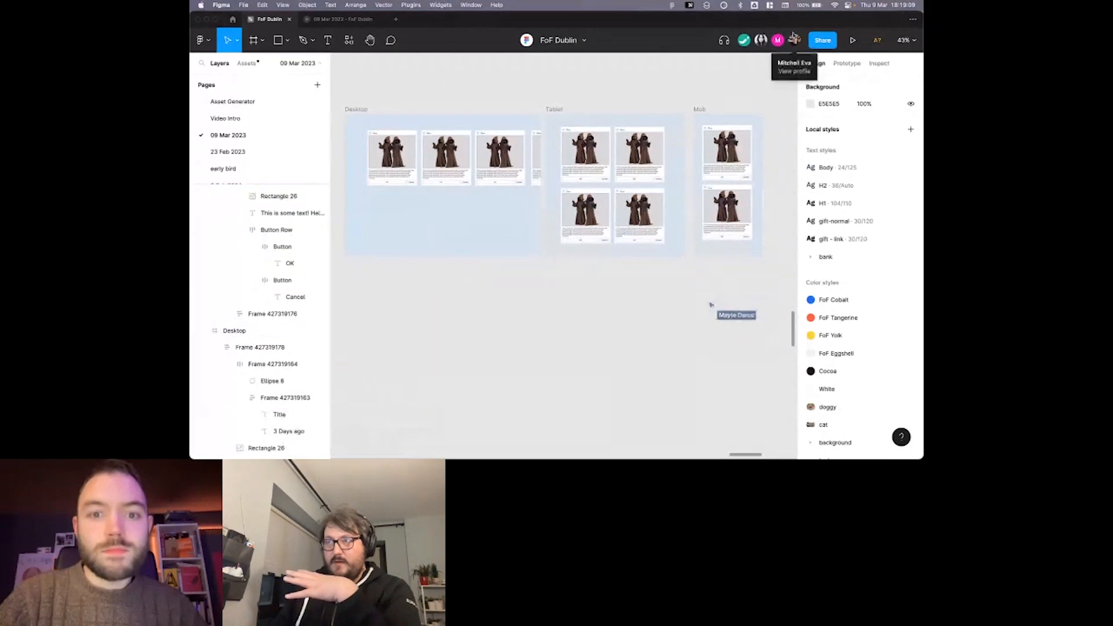
left_click(793, 38)
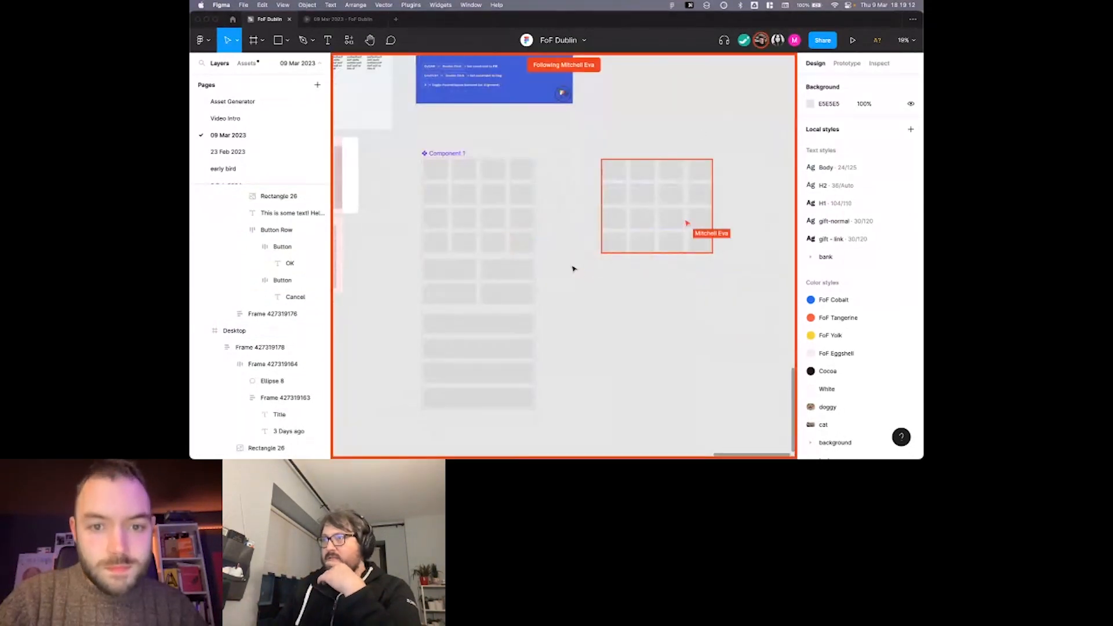
scroll(566, 288, "up", 2)
scroll(625, 290, "left", 2)
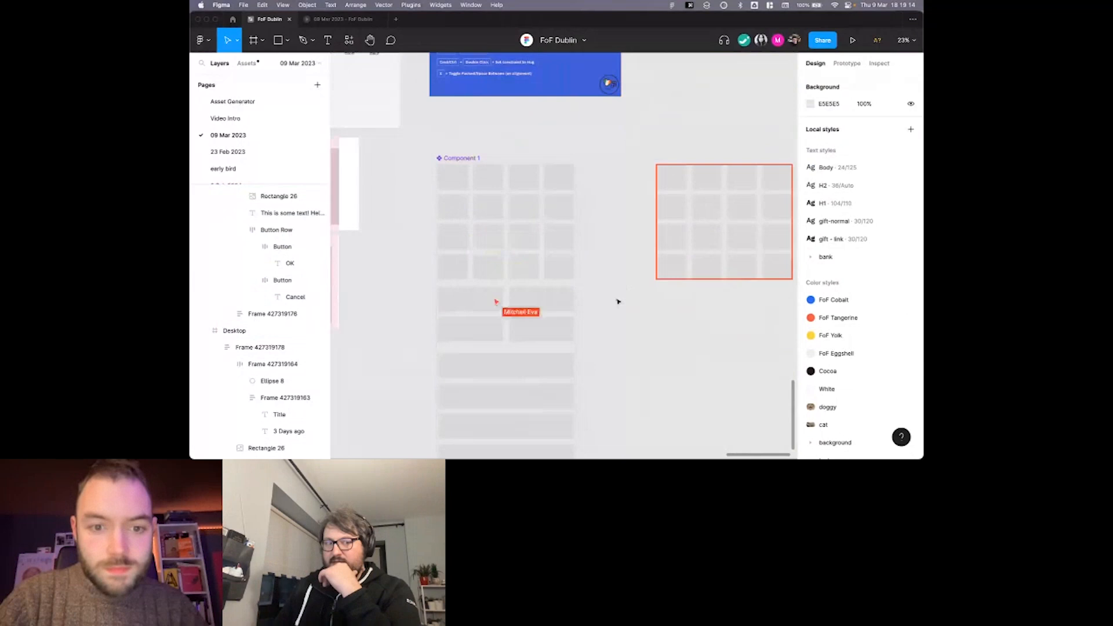
scroll(619, 302, "down", 2)
scroll(621, 307, "down", 1)
scroll(620, 307, "right", 1)
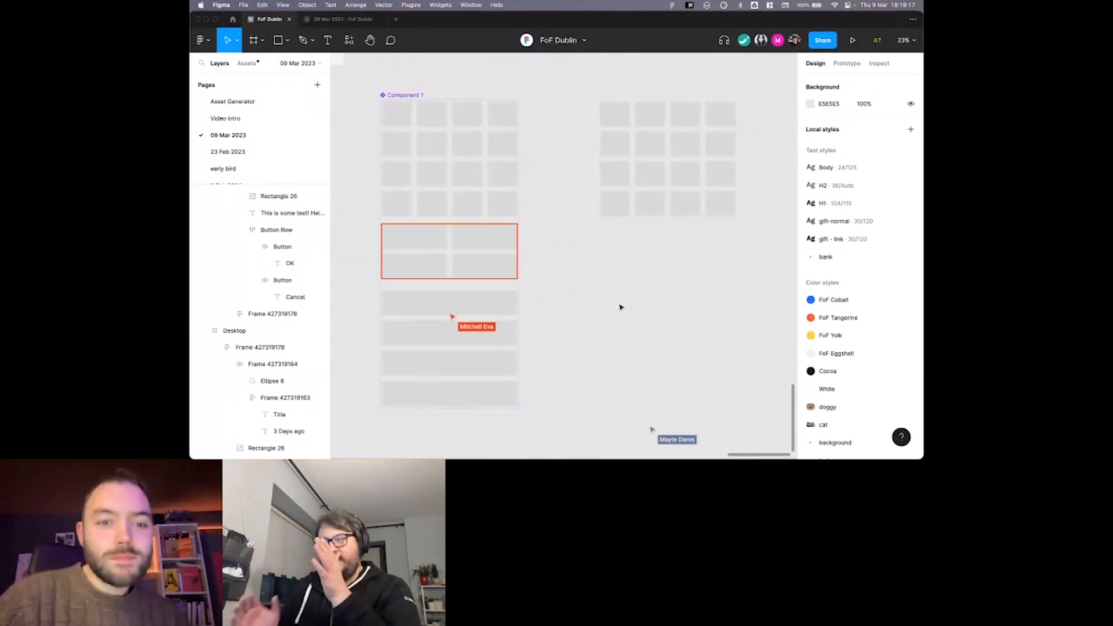
scroll(621, 308, "right", 1)
scroll(621, 307, "down", 1)
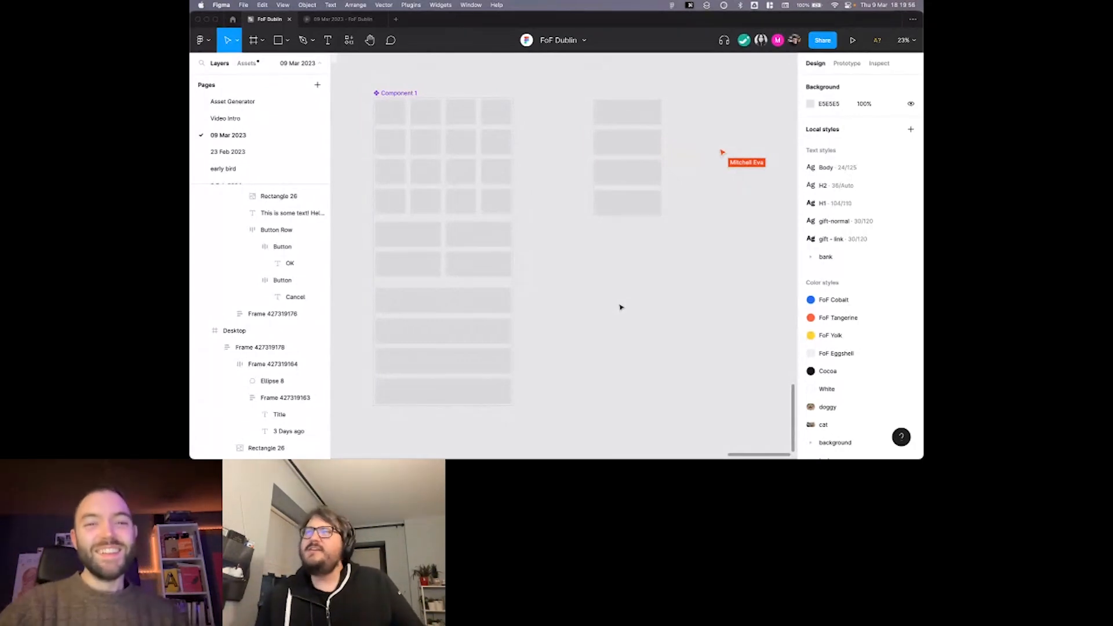
scroll(665, 331, "right", 2)
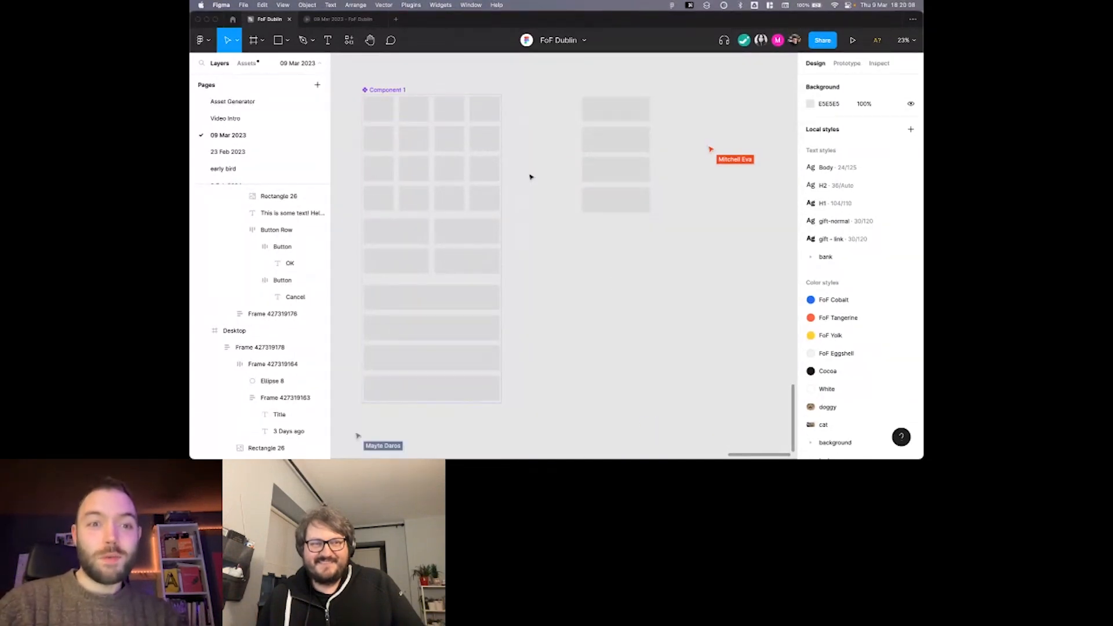
scroll(531, 176, "down", 1)
scroll(531, 177, "left", 1)
scroll(548, 171, "up", 3)
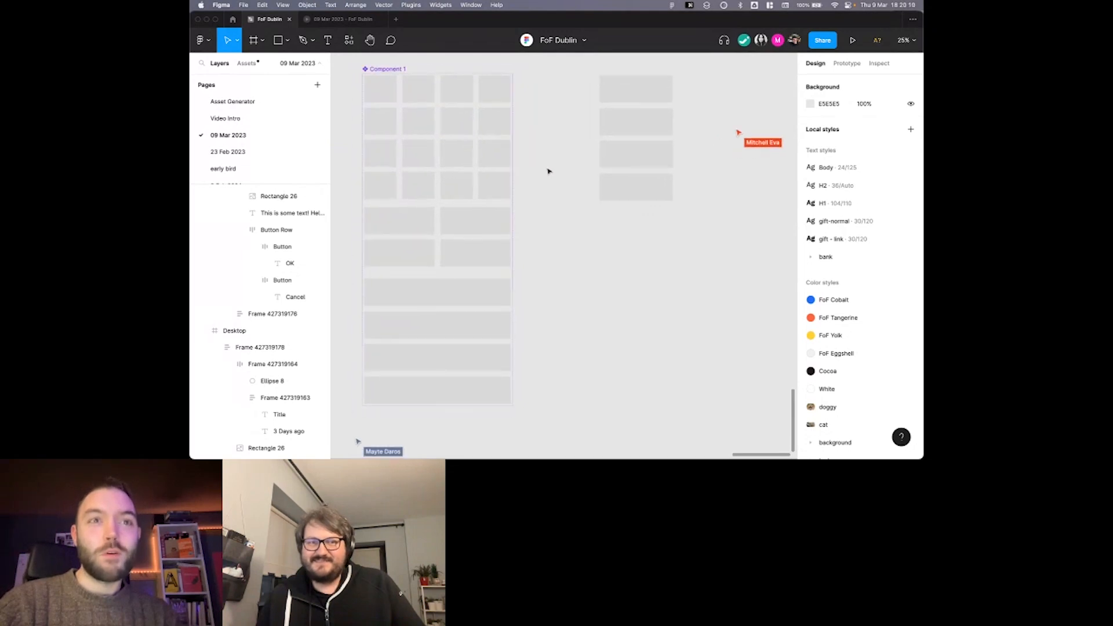
scroll(549, 171, "down", 2)
scroll(549, 171, "down", 1)
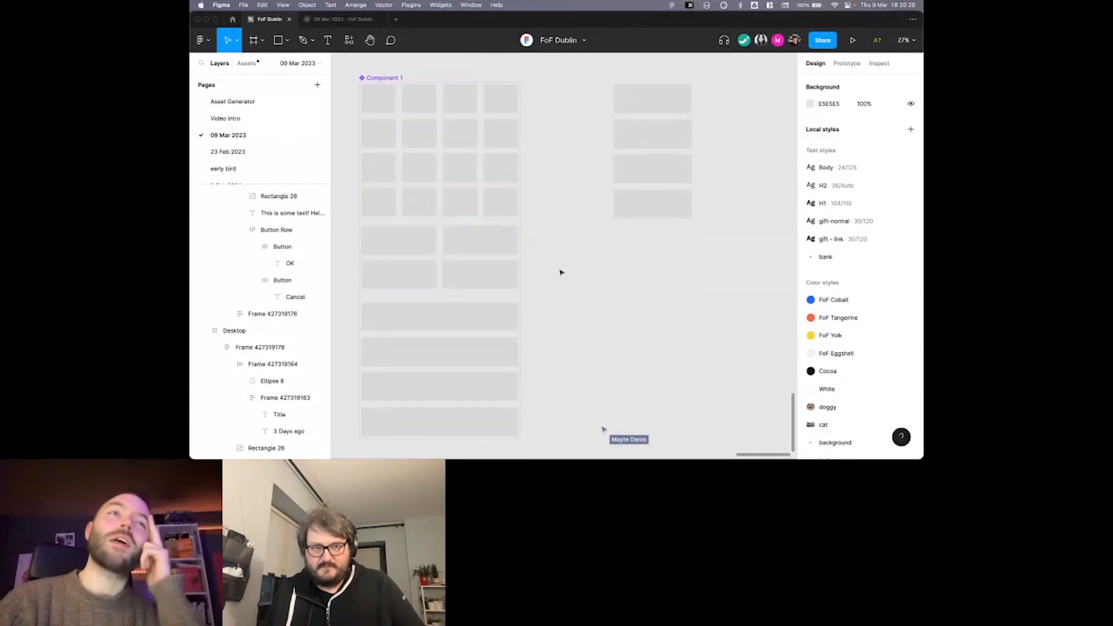
scroll(570, 248, "right", 1)
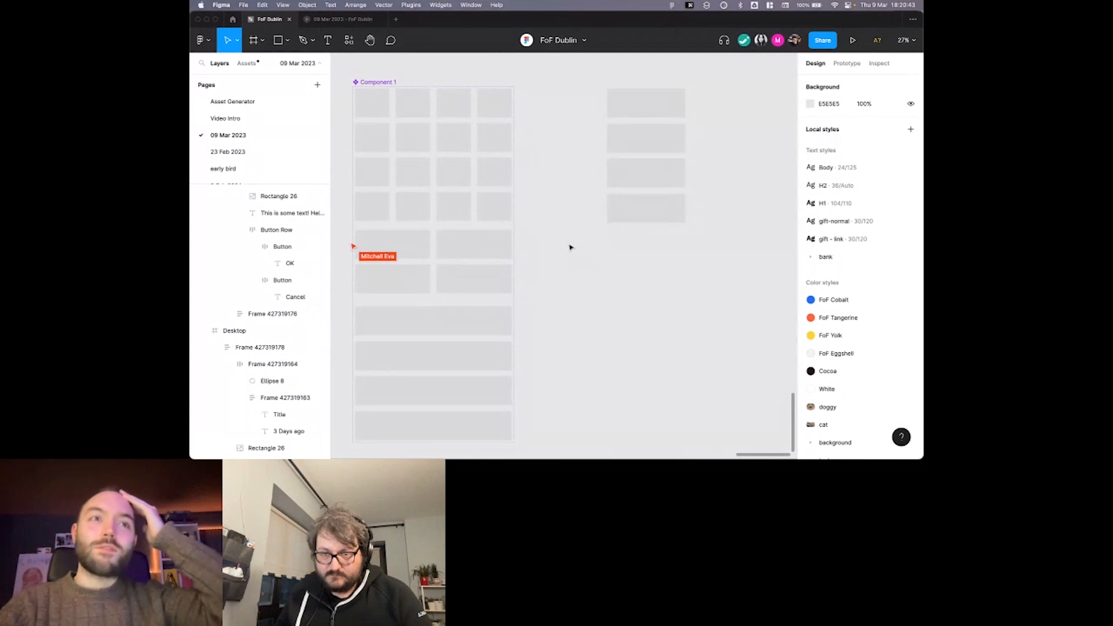
scroll(572, 247, "right", 2)
scroll(576, 247, "left", 2)
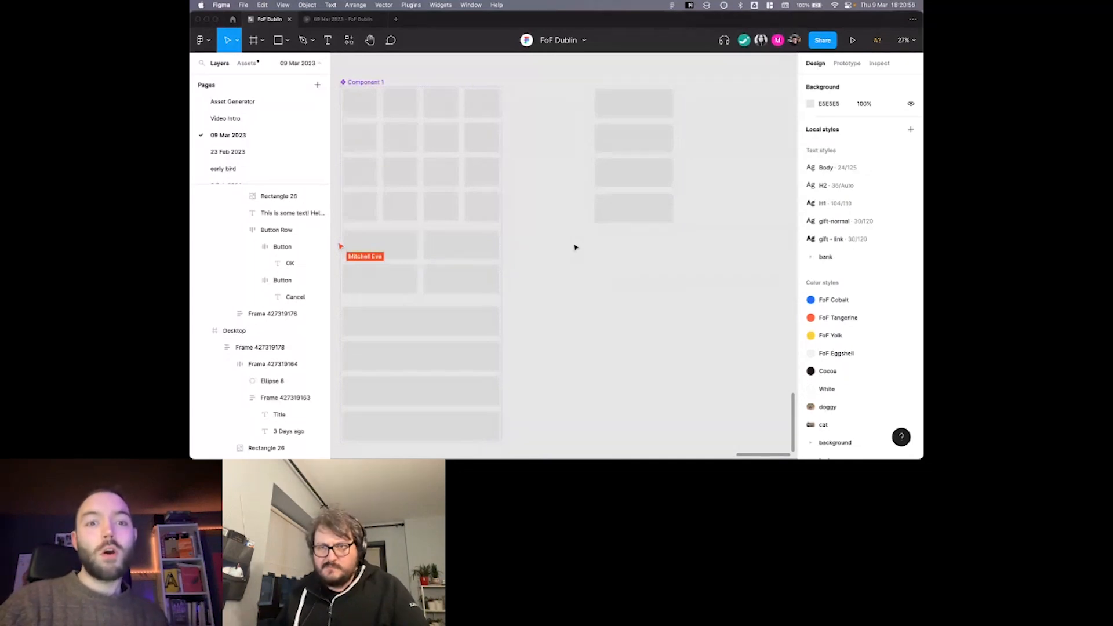
scroll(575, 248, "down", 1)
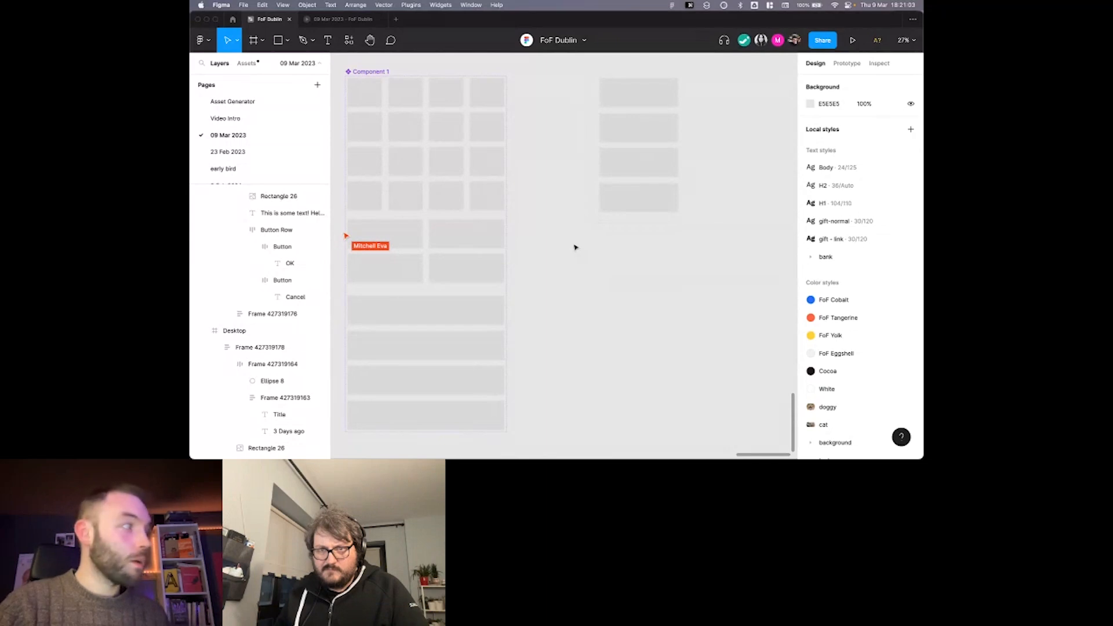
scroll(575, 248, "left", 3)
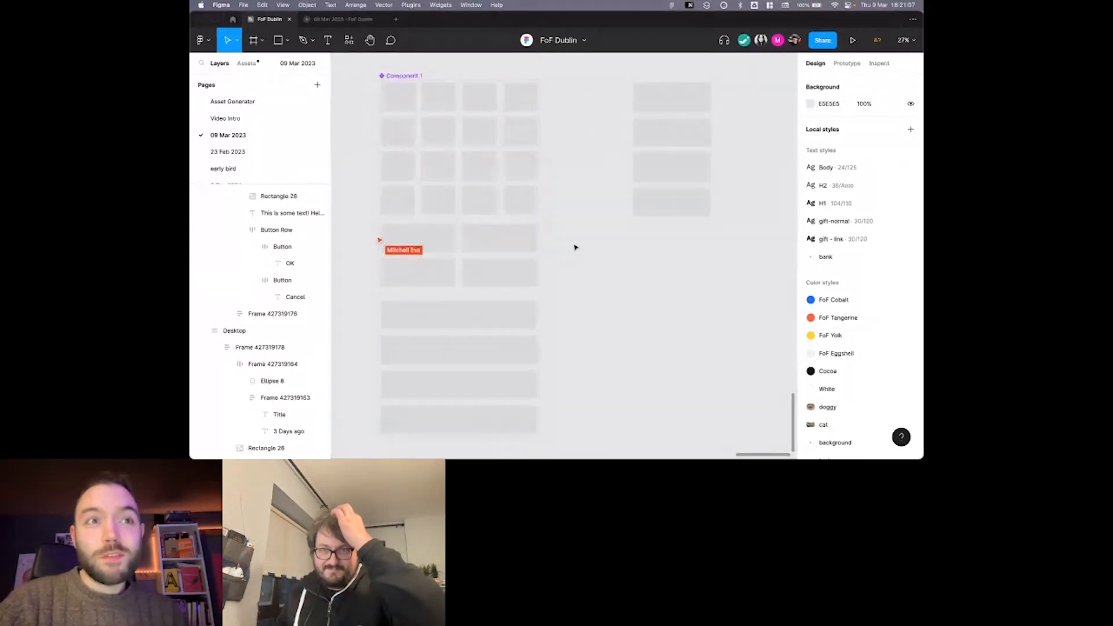
scroll(576, 247, "up", 1)
scroll(575, 247, "left", 2)
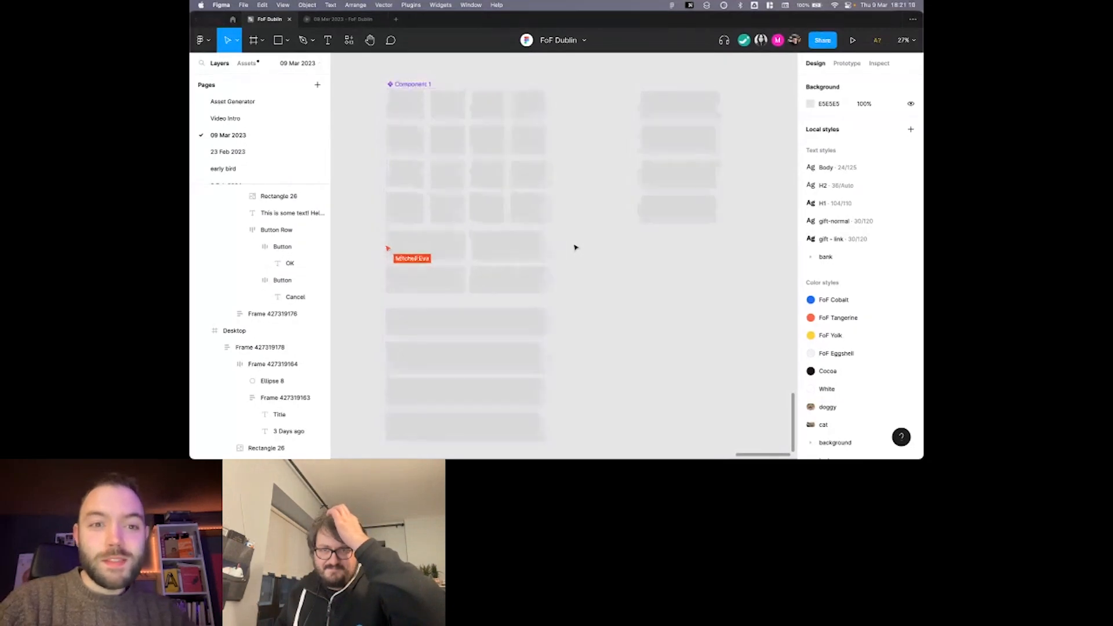
scroll(575, 247, "down", 3)
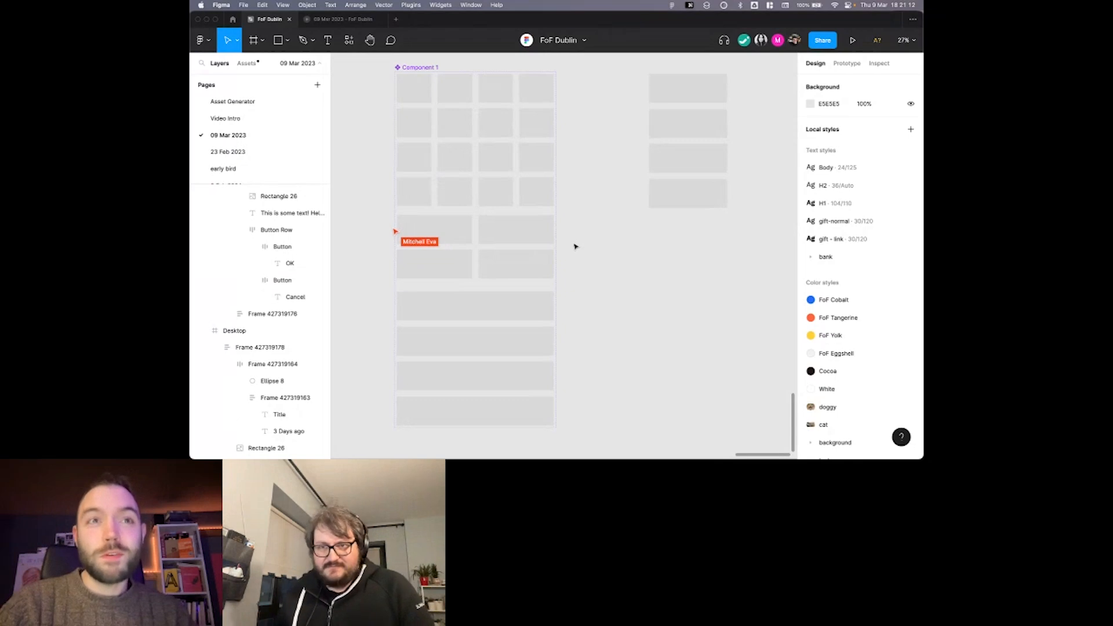
scroll(576, 247, "right", 2)
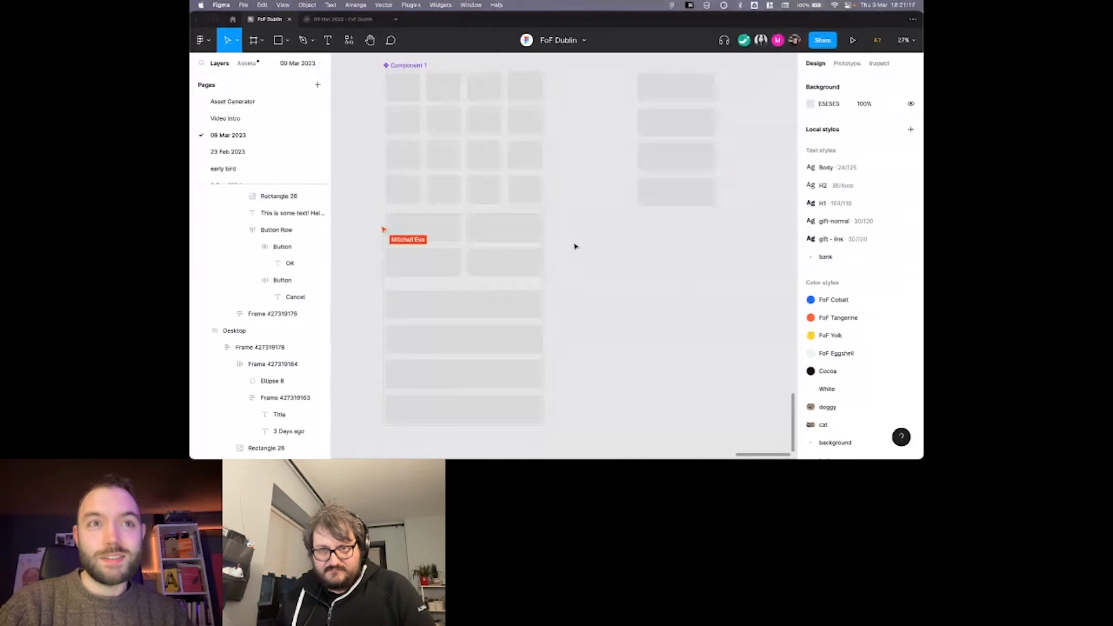
scroll(575, 247, "right", 2)
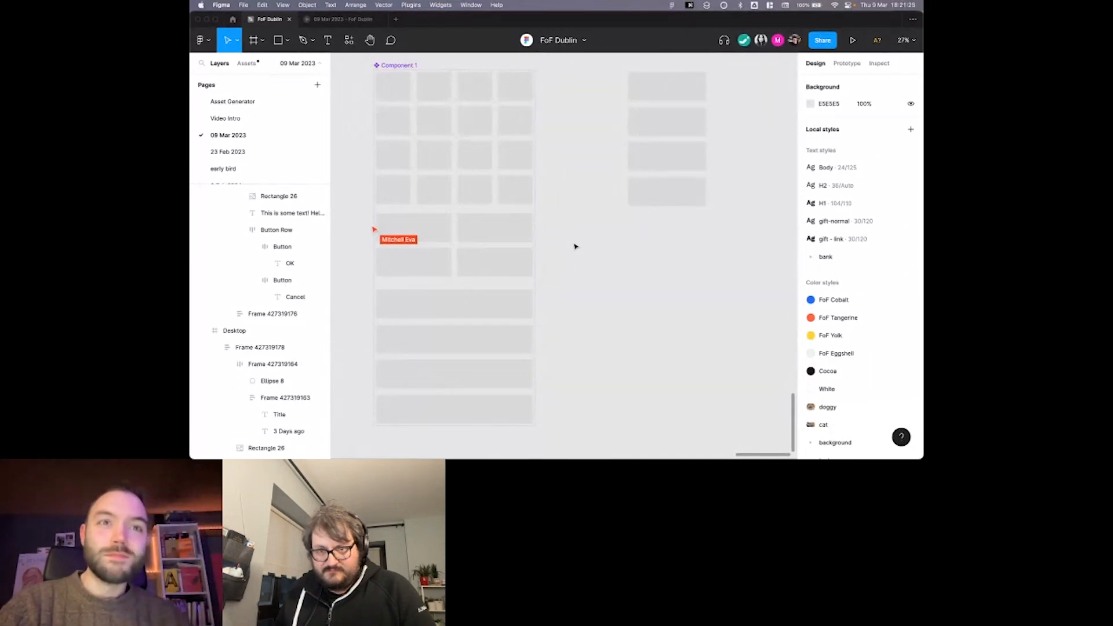
scroll(575, 247, "up", 2)
scroll(575, 247, "down", 2)
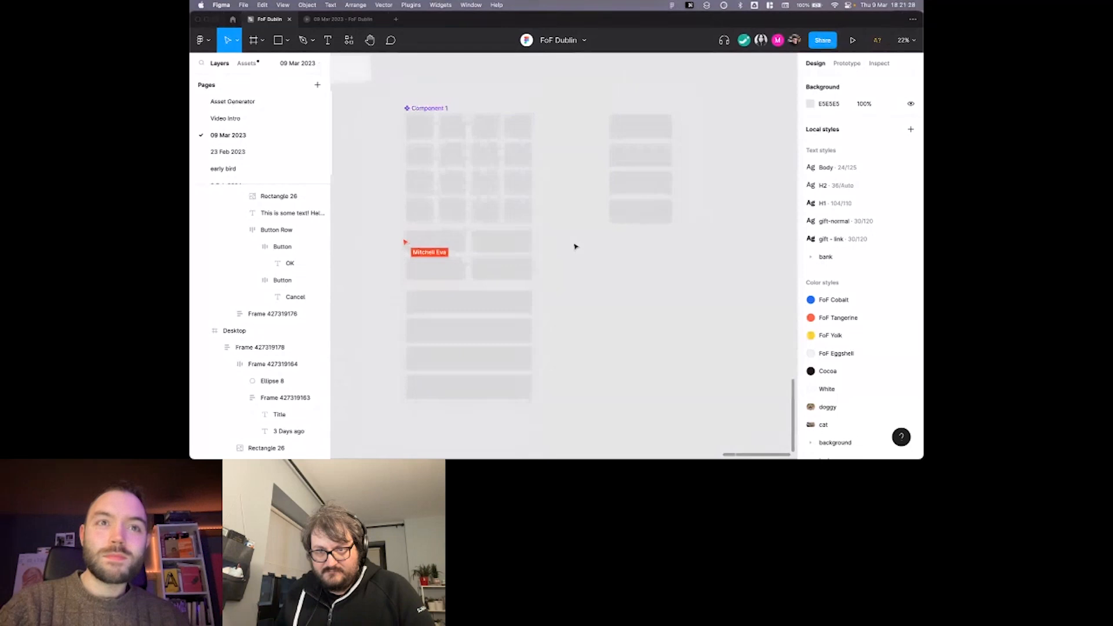
scroll(575, 246, "down", 2)
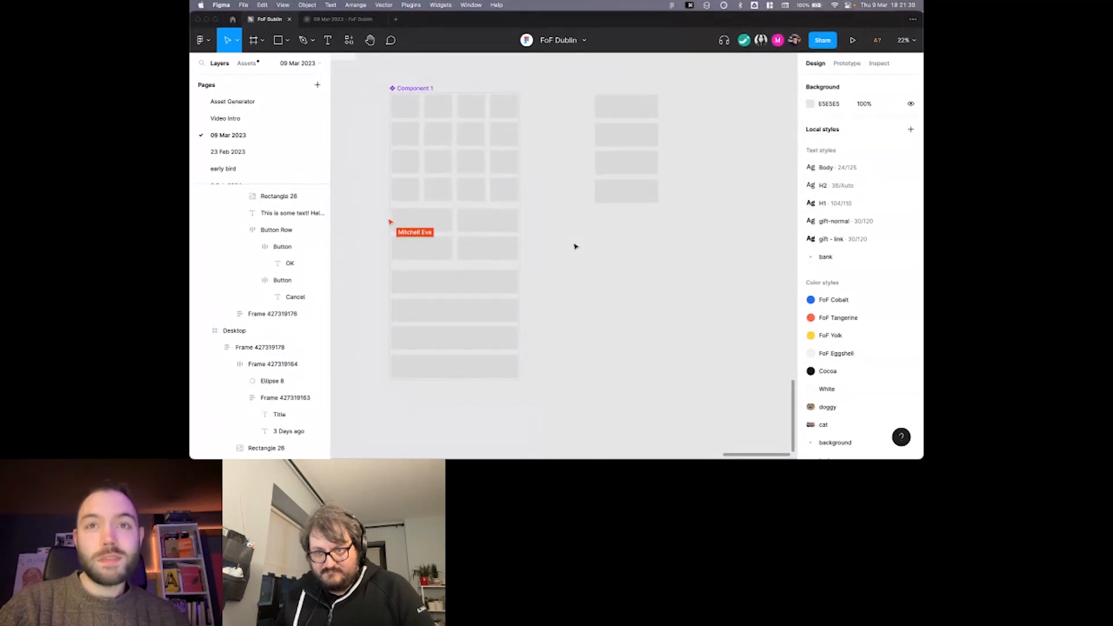
scroll(575, 247, "right", 2)
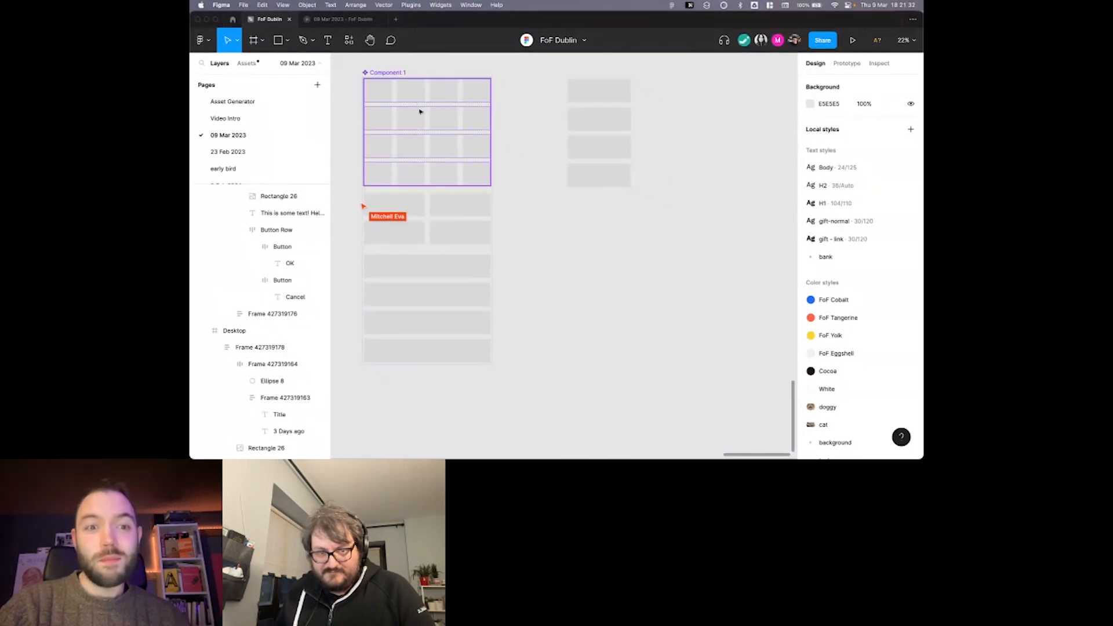
scroll(450, 118, "left", 2)
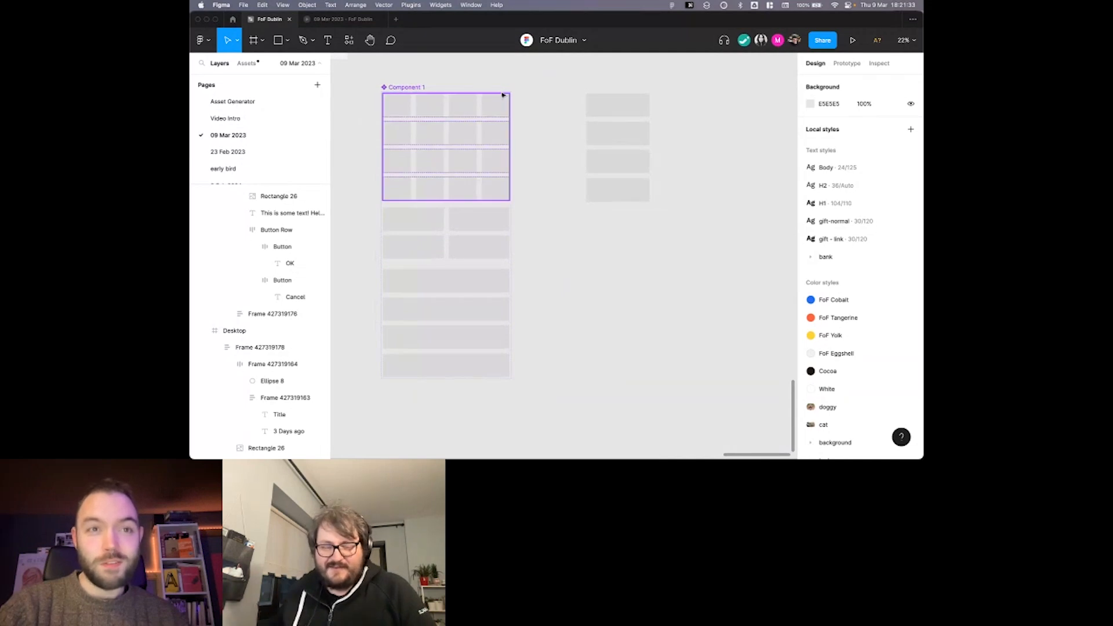
Bring the Auto Layout Shortcuts board into full view with the layout grids and the interface hidden.
scroll(539, 113, "up", 2)
scroll(539, 113, "left", 2)
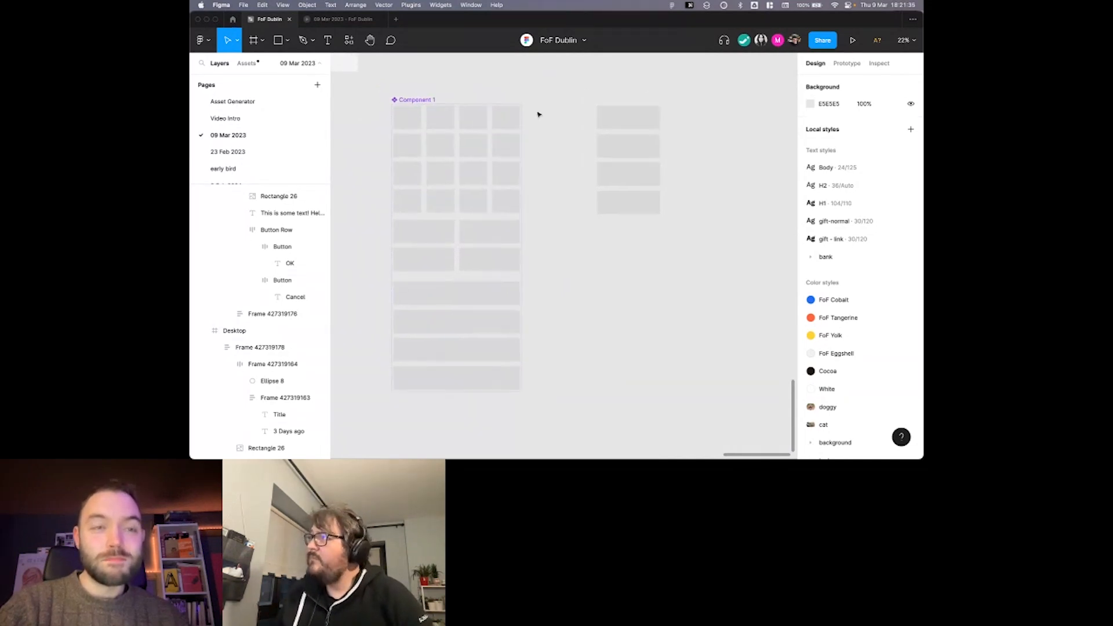
scroll(539, 114, "up", 5)
scroll(469, 92, "up", 3)
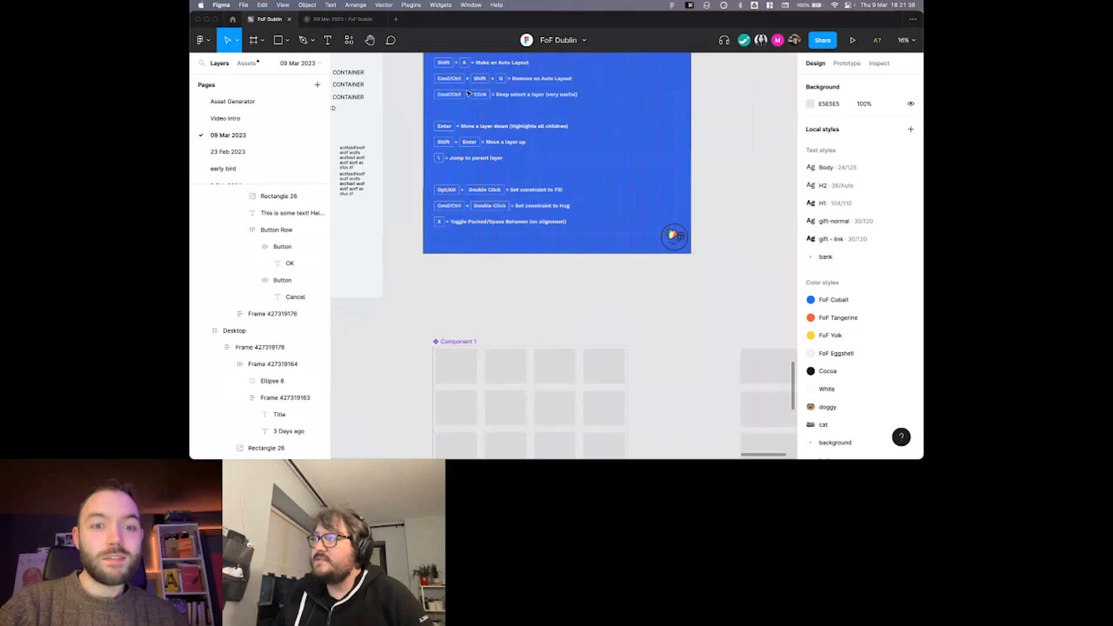
scroll(468, 93, "up", 4)
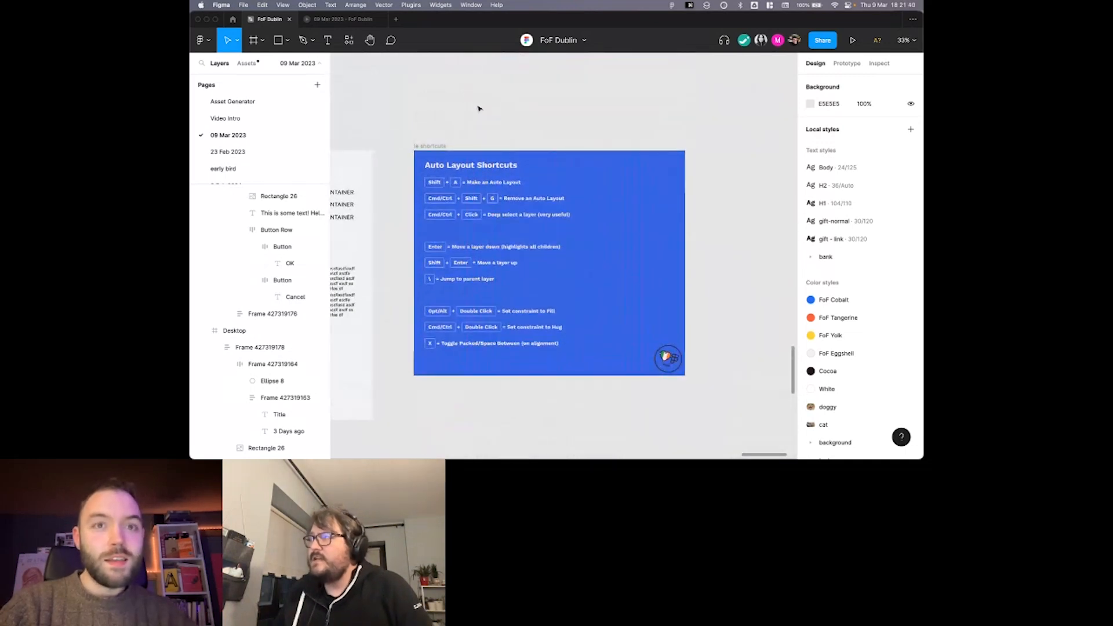
scroll(479, 109, "up", 3)
key("shift+g")
scroll(475, 108, "down", 2)
scroll(471, 105, "right", 1)
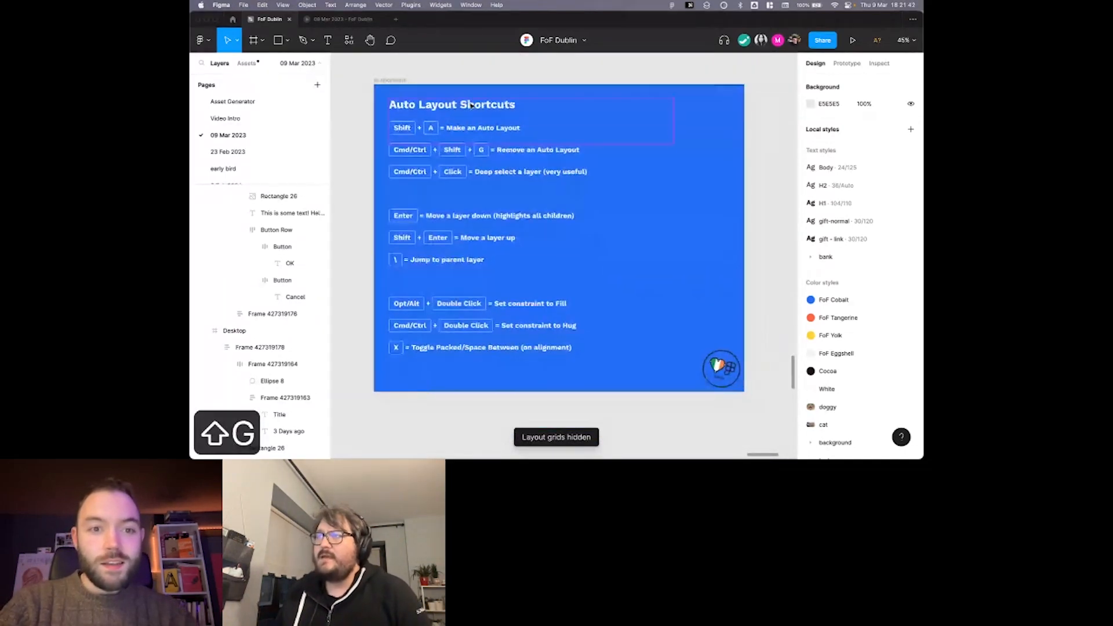
key("super+backslash")
scroll(469, 103, "up", 1)
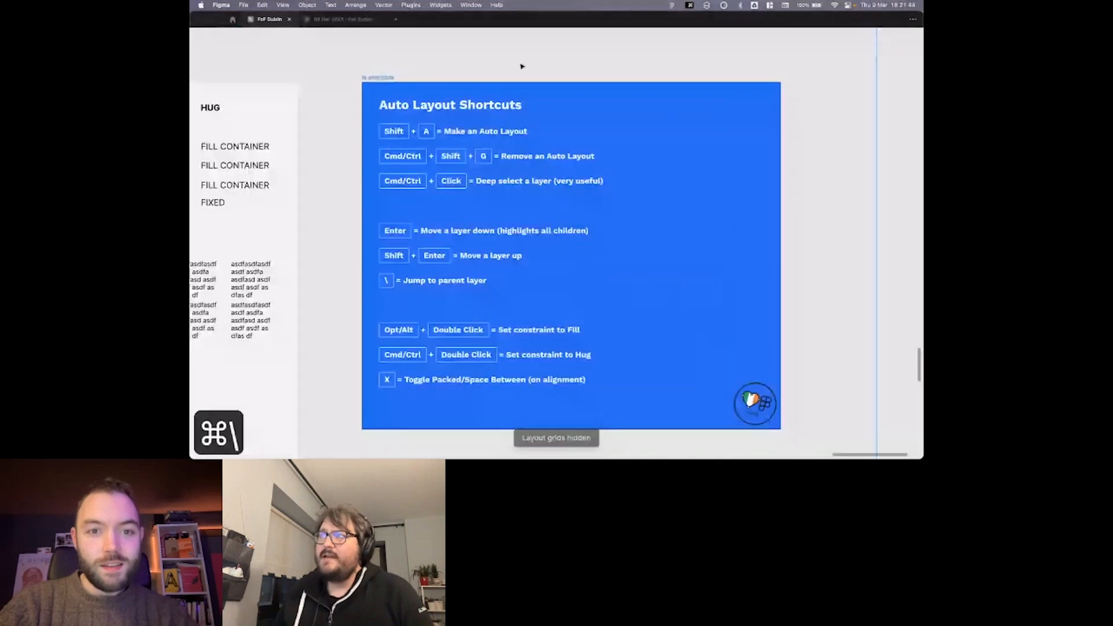
scroll(529, 57, "down", 1)
scroll(529, 58, "right", 1)
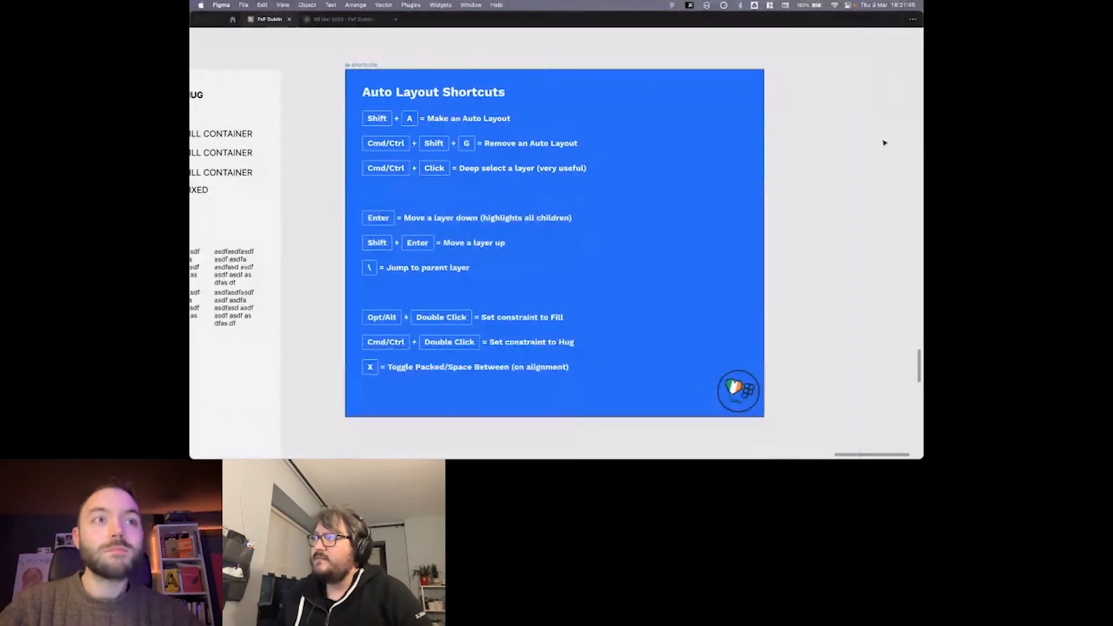